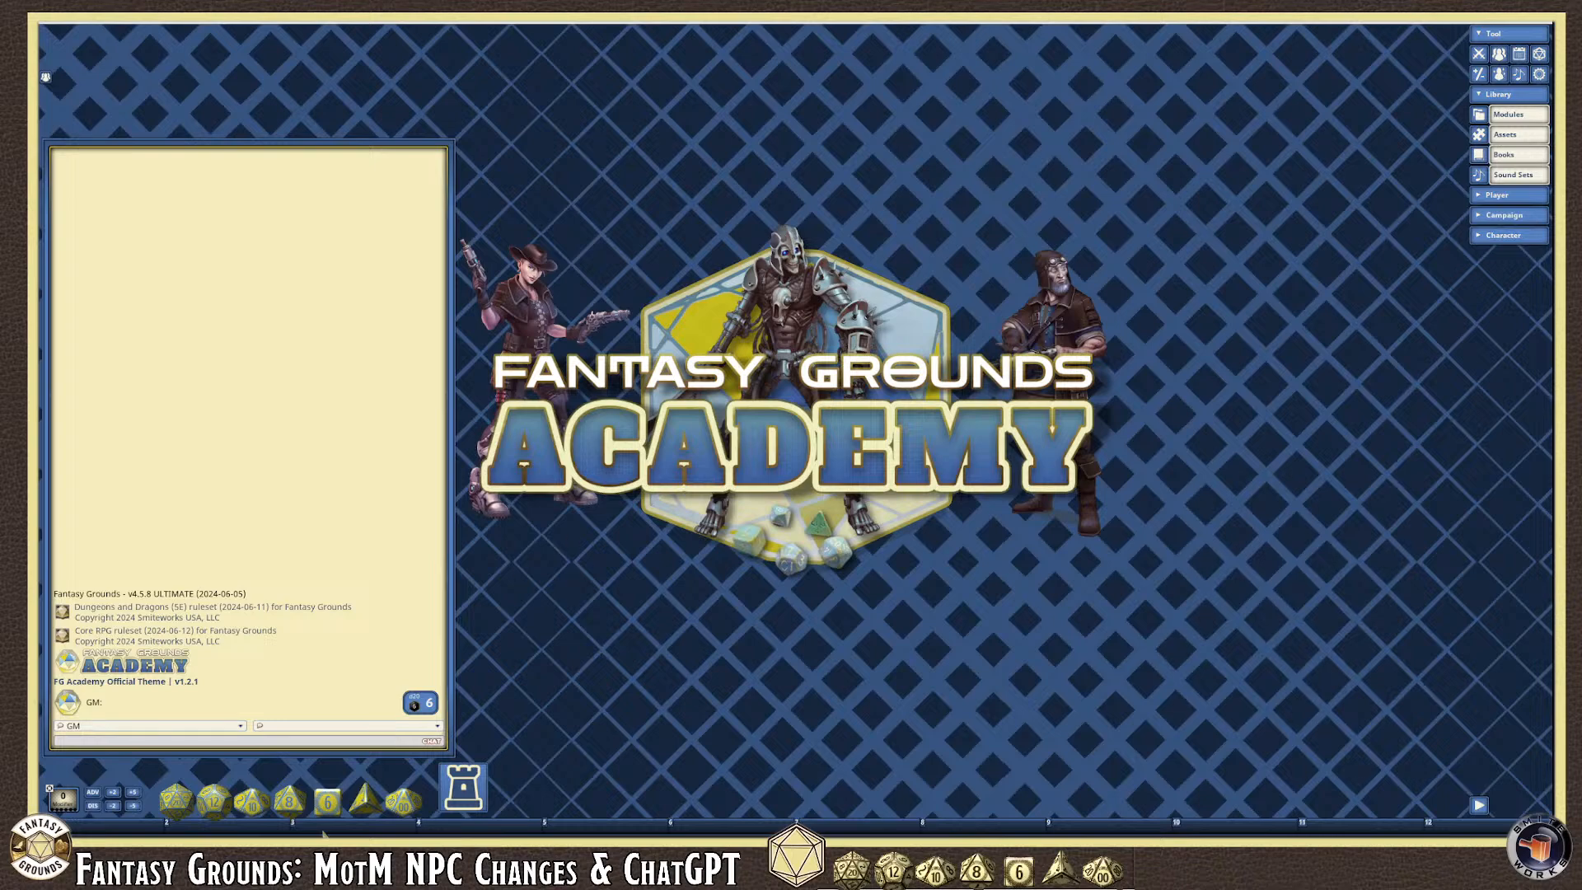
Switch to the ChatGPT conversation in the browser and review the prompt asking for a custom One DnD vampire NPC based on the template example.
mouse_move(325, 873)
left_click(388, 745)
left_click(521, 719)
scroll(517, 666, "down", 3)
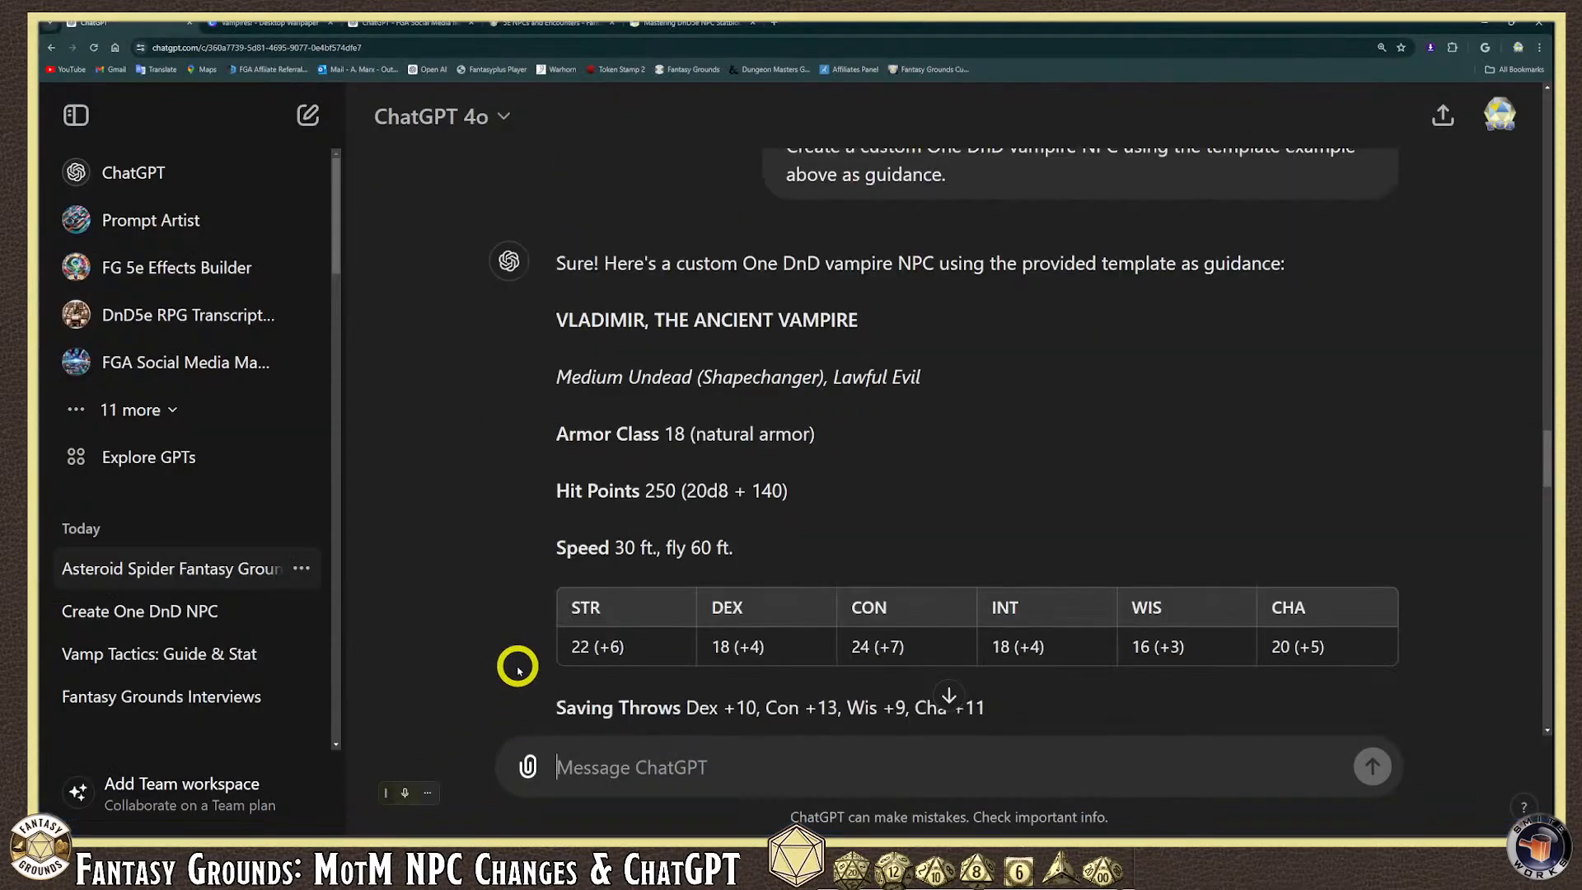
scroll(517, 666, "up", 1)
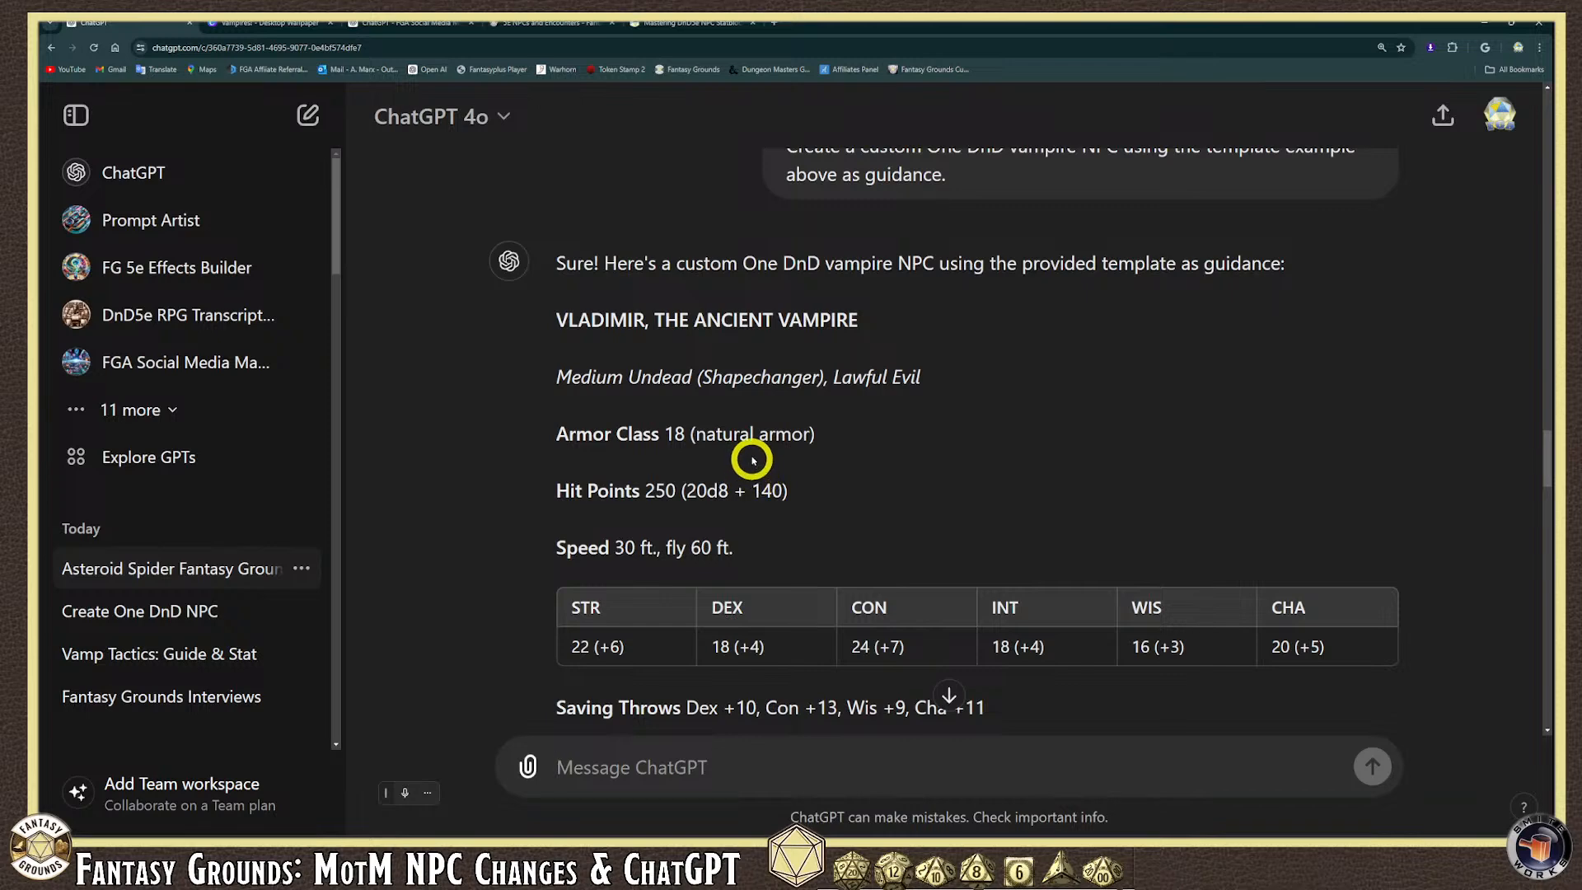
scroll(752, 464, "up", 5)
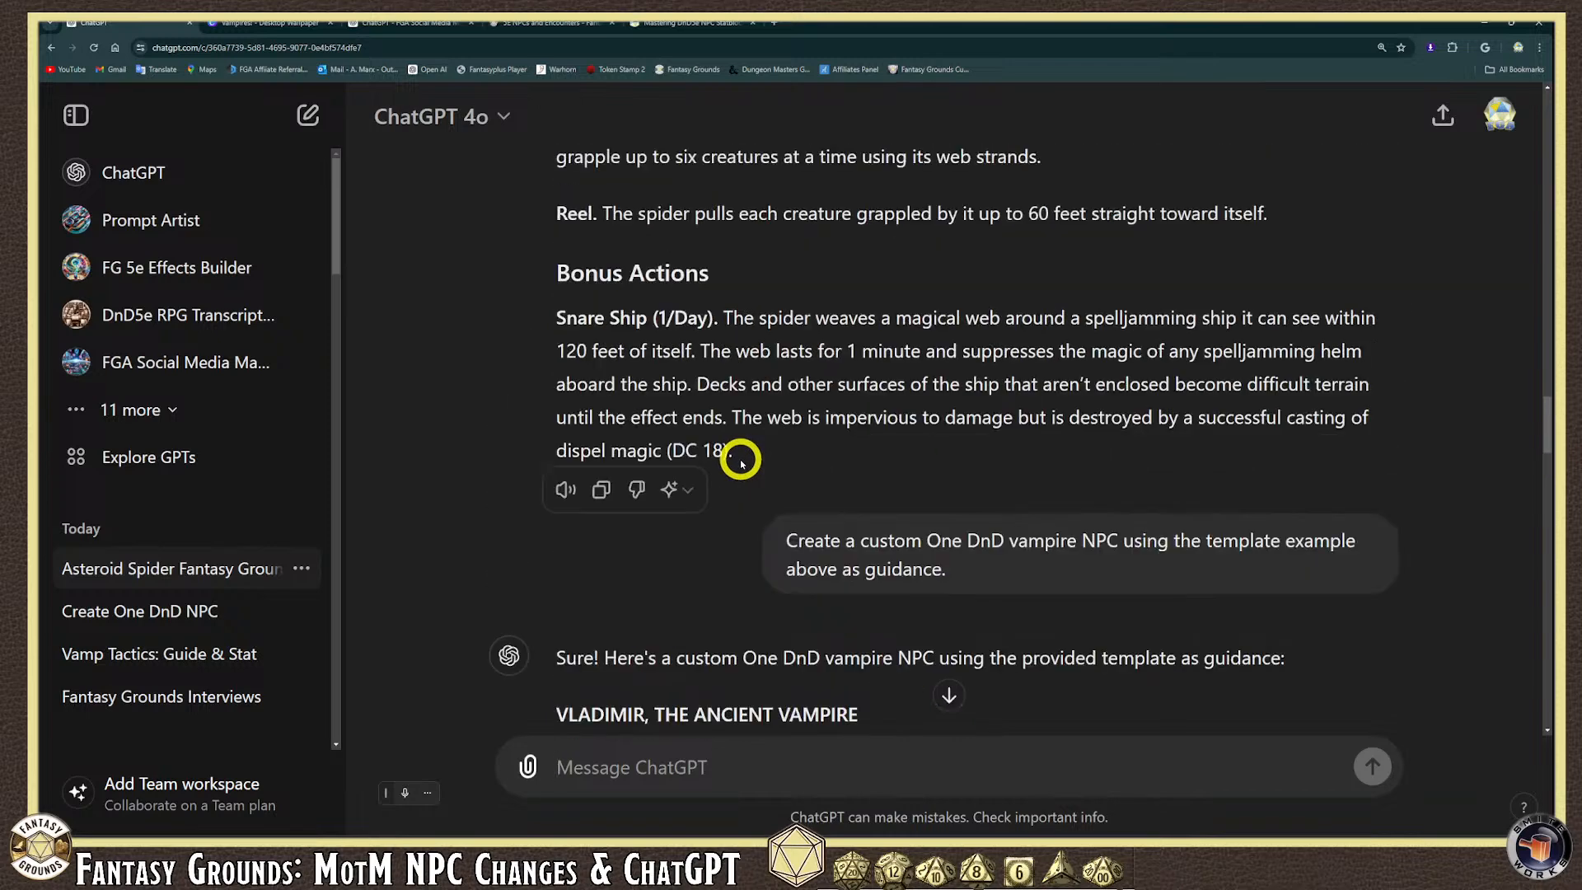
scroll(741, 463, "down", 3)
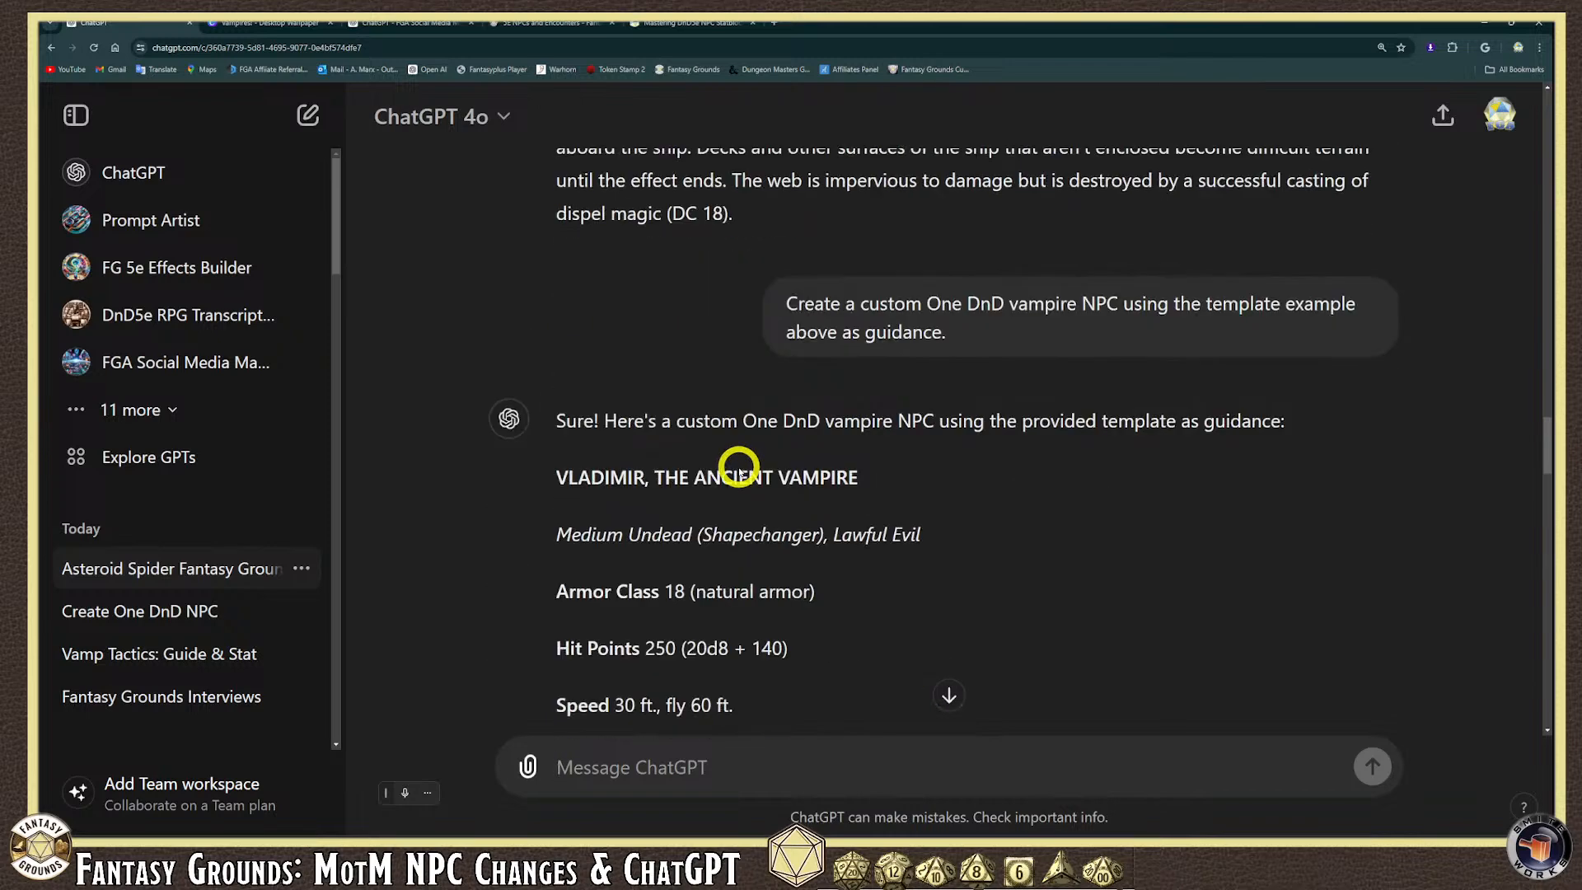
left_click_drag(995, 329, 792, 308)
left_click(1021, 332)
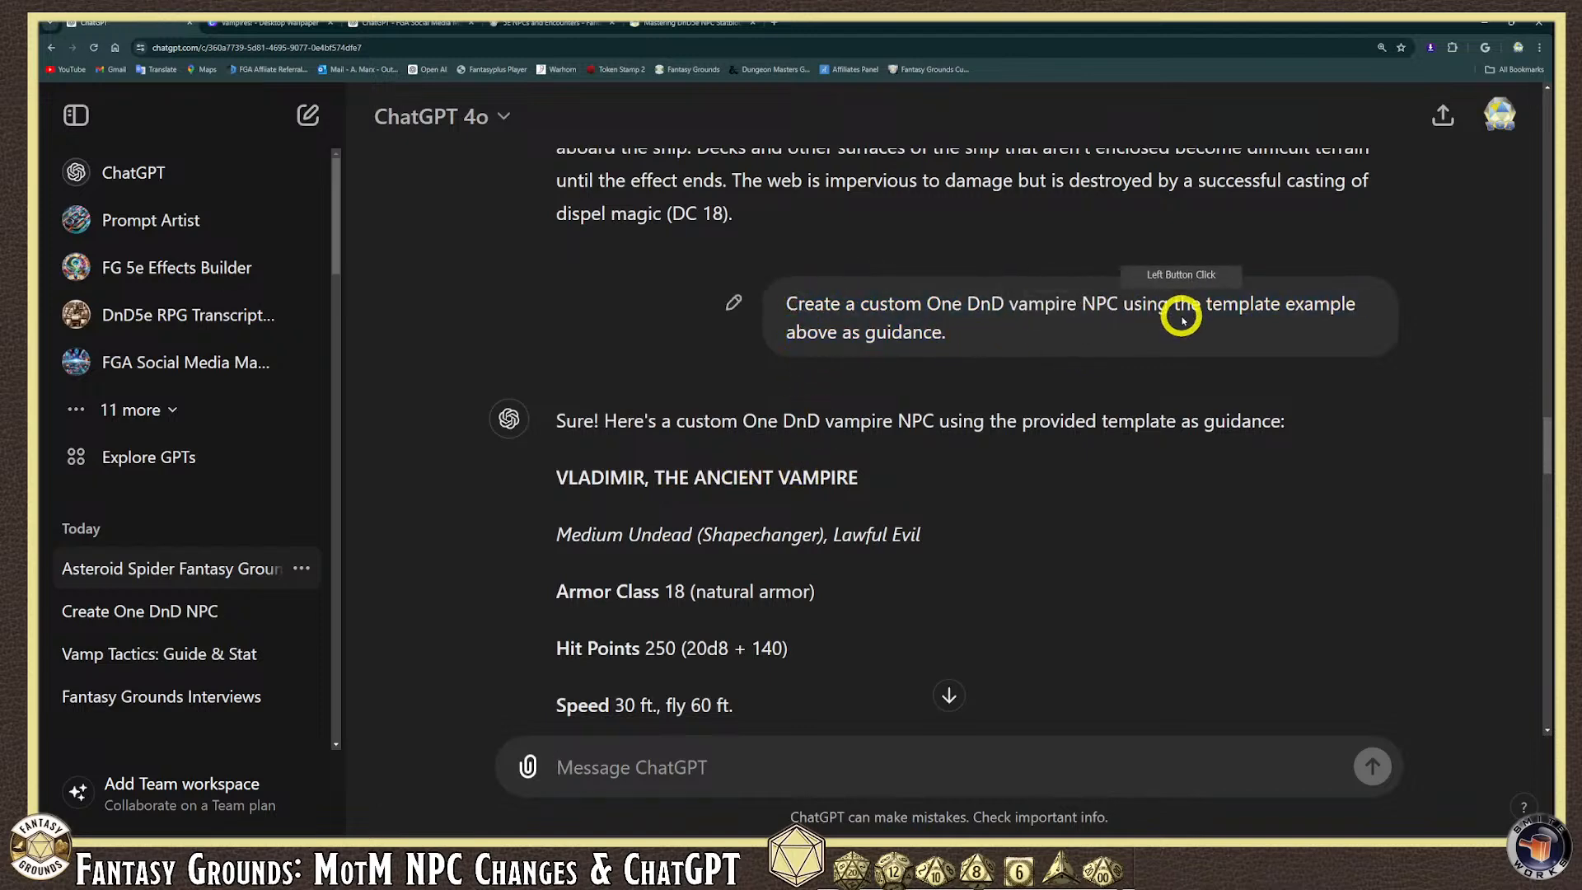
scroll(806, 343, "up", 3)
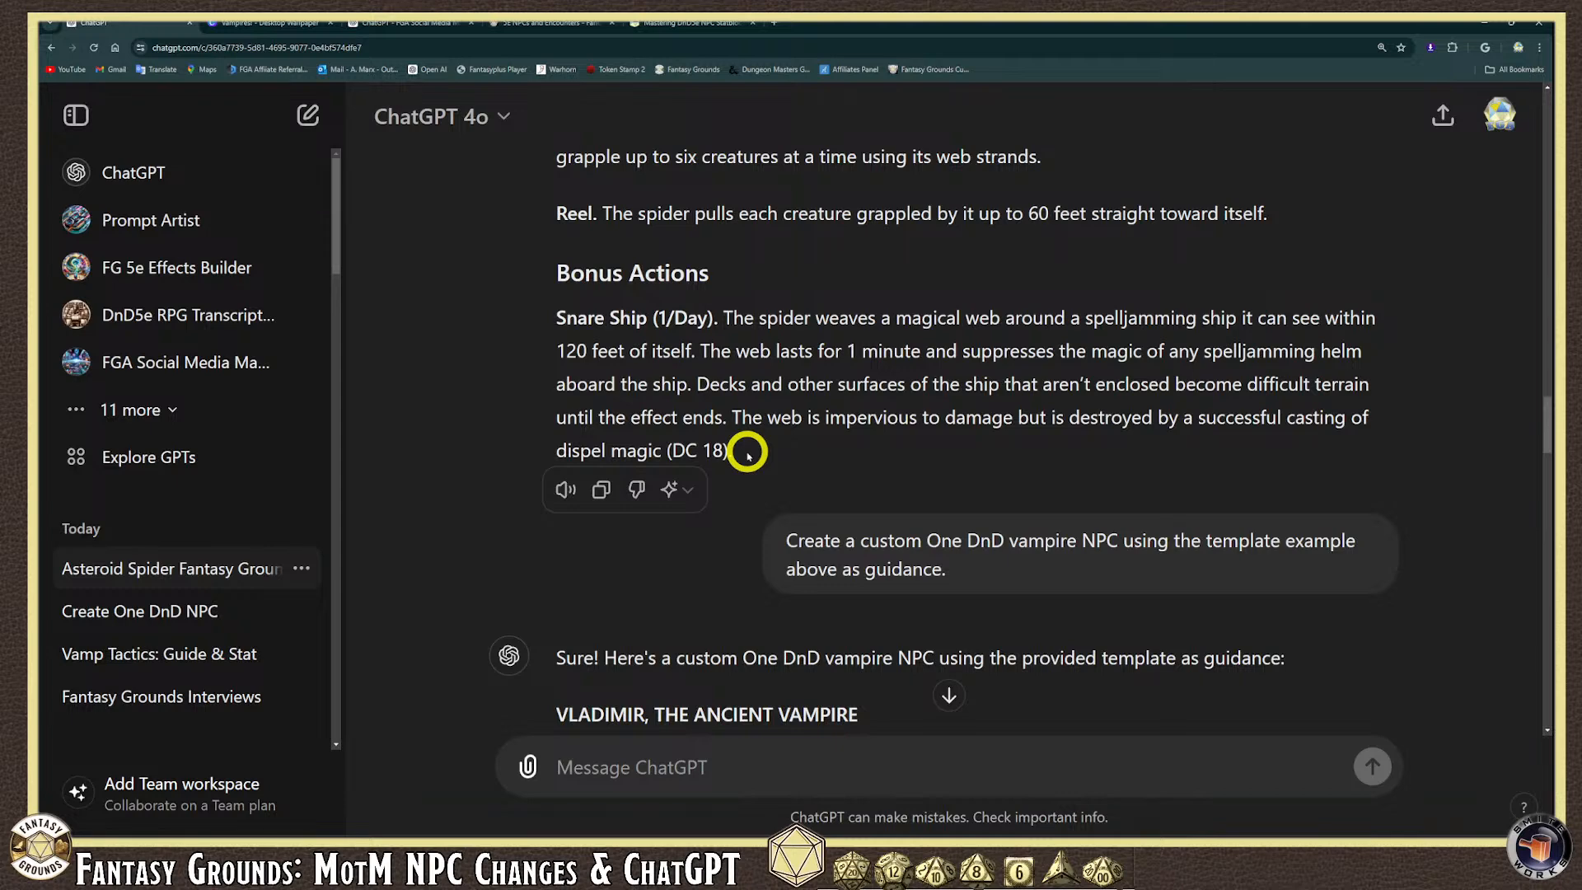
scroll(747, 455, "down", 6)
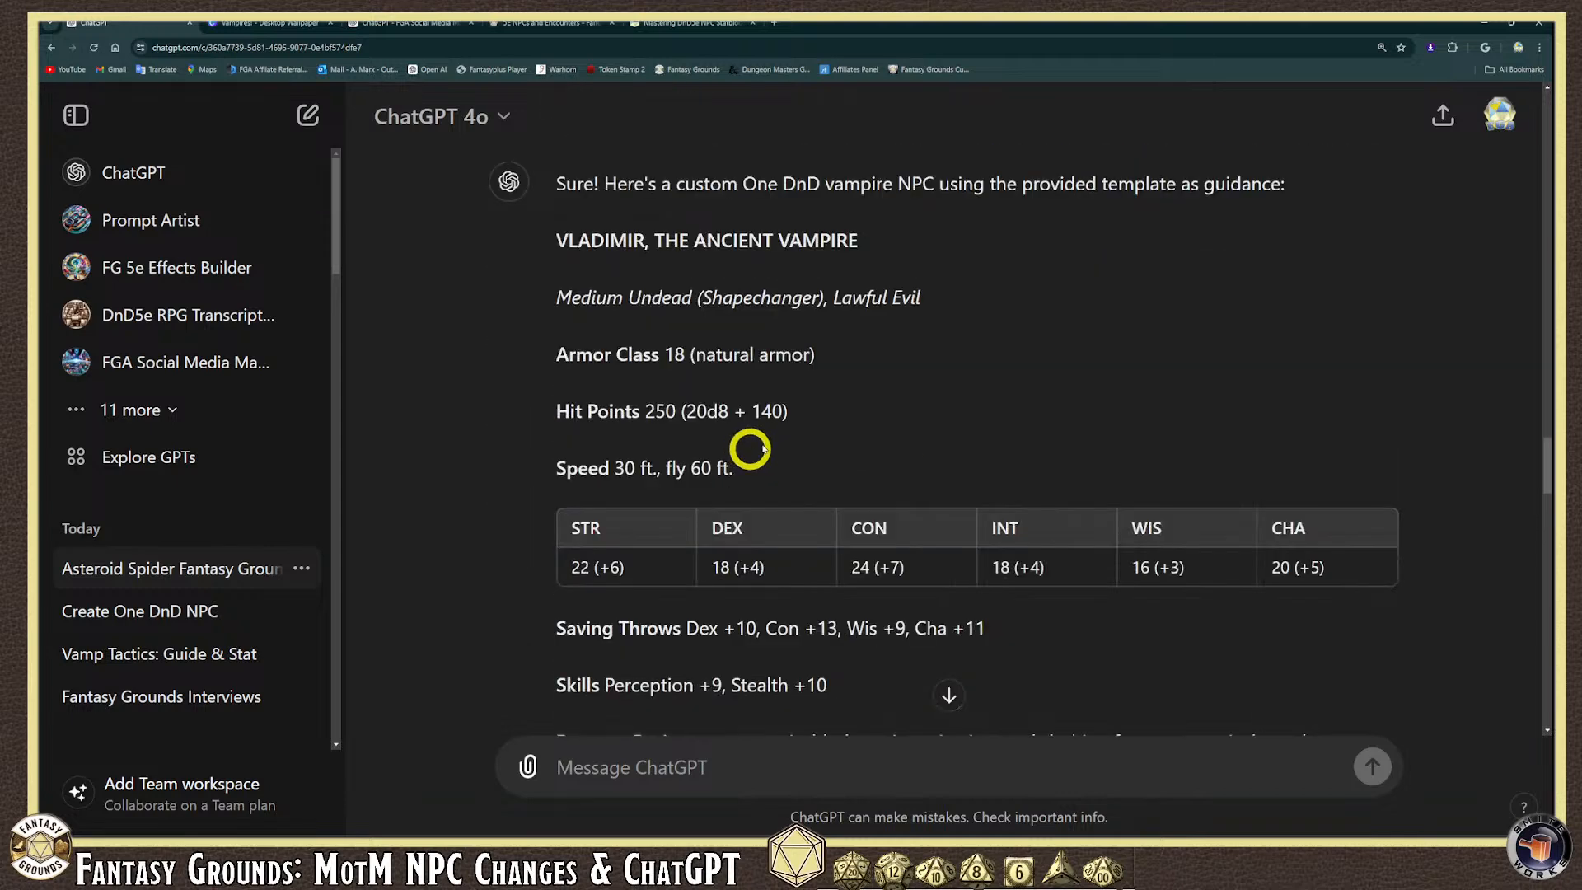
Enlarge the page and examine the vampire NPC's ability scores, saving throws, skills, resistances, senses, languages and challenge rating.
key("ctrl+plus")
scroll(792, 462, "down", 7)
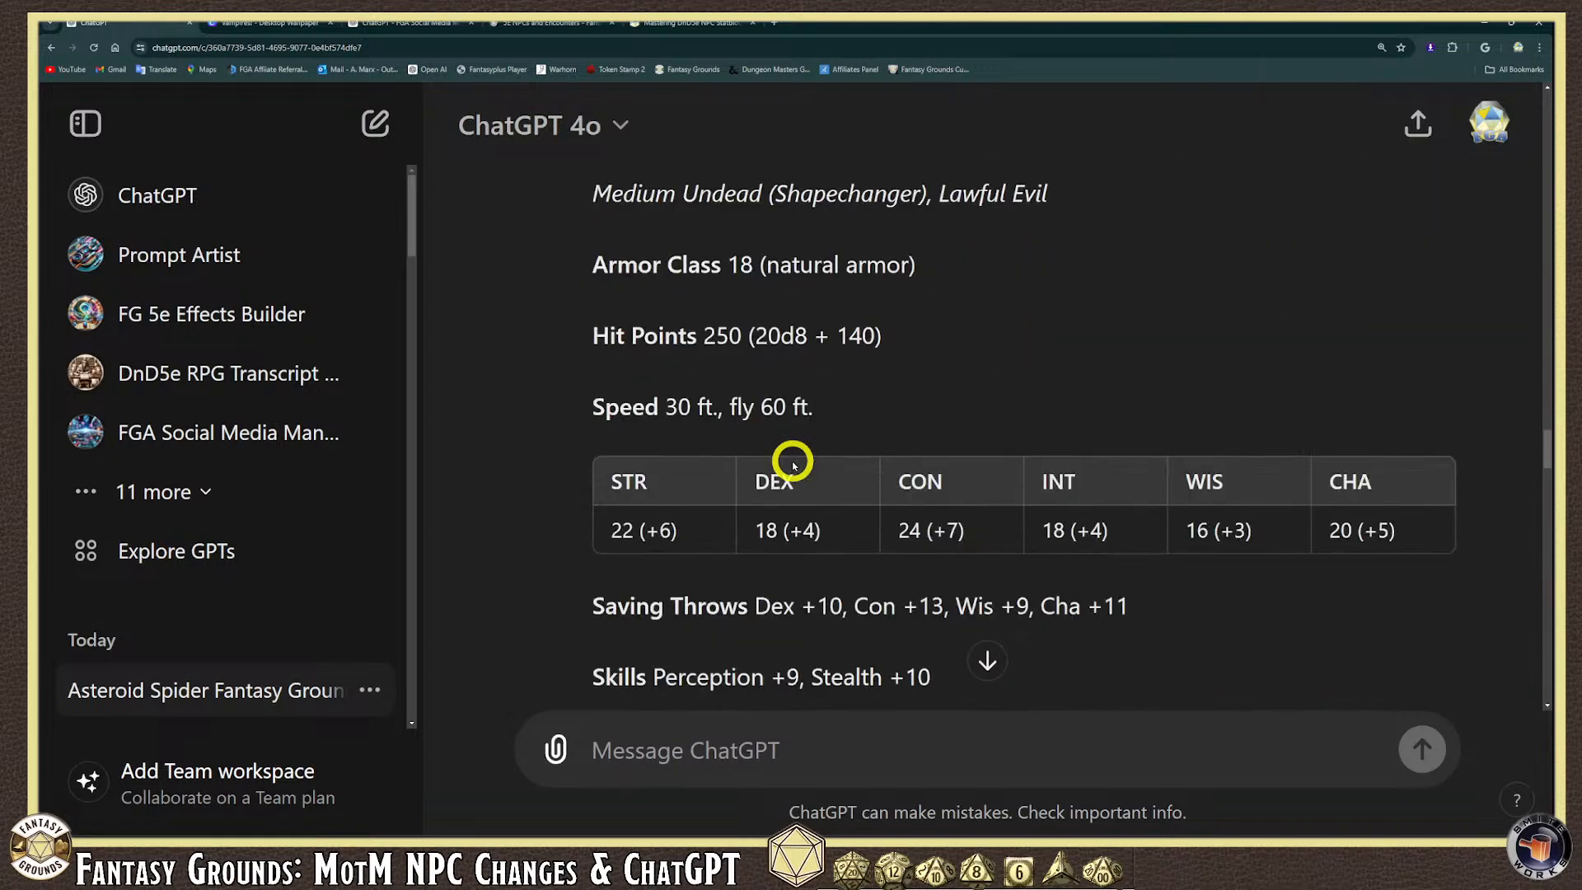
scroll(793, 464, "down", 6)
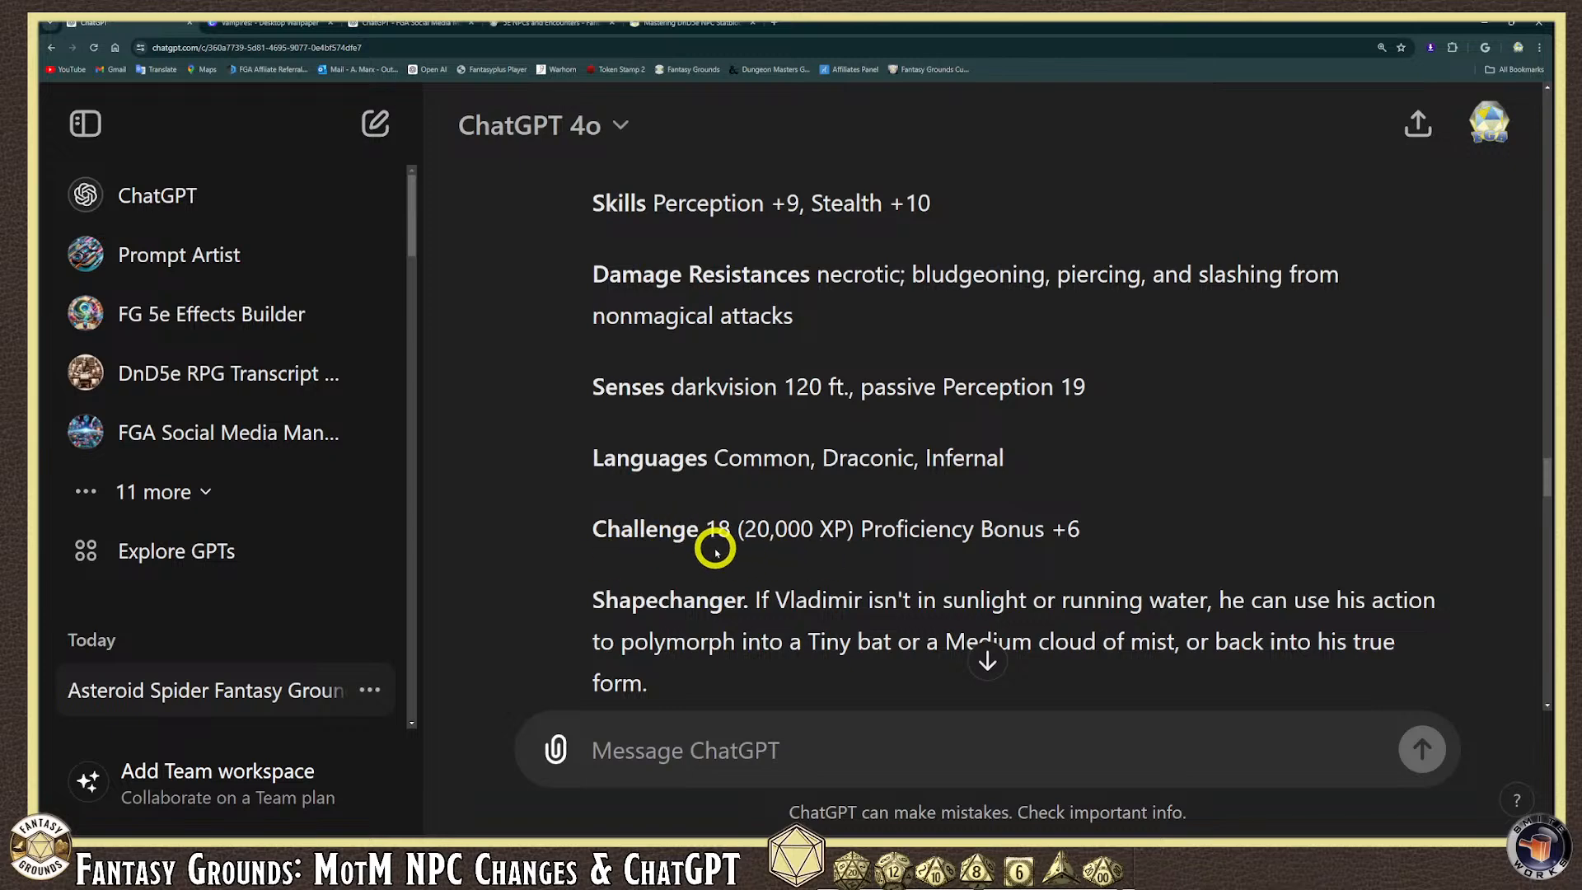
scroll(715, 552, "down", 1)
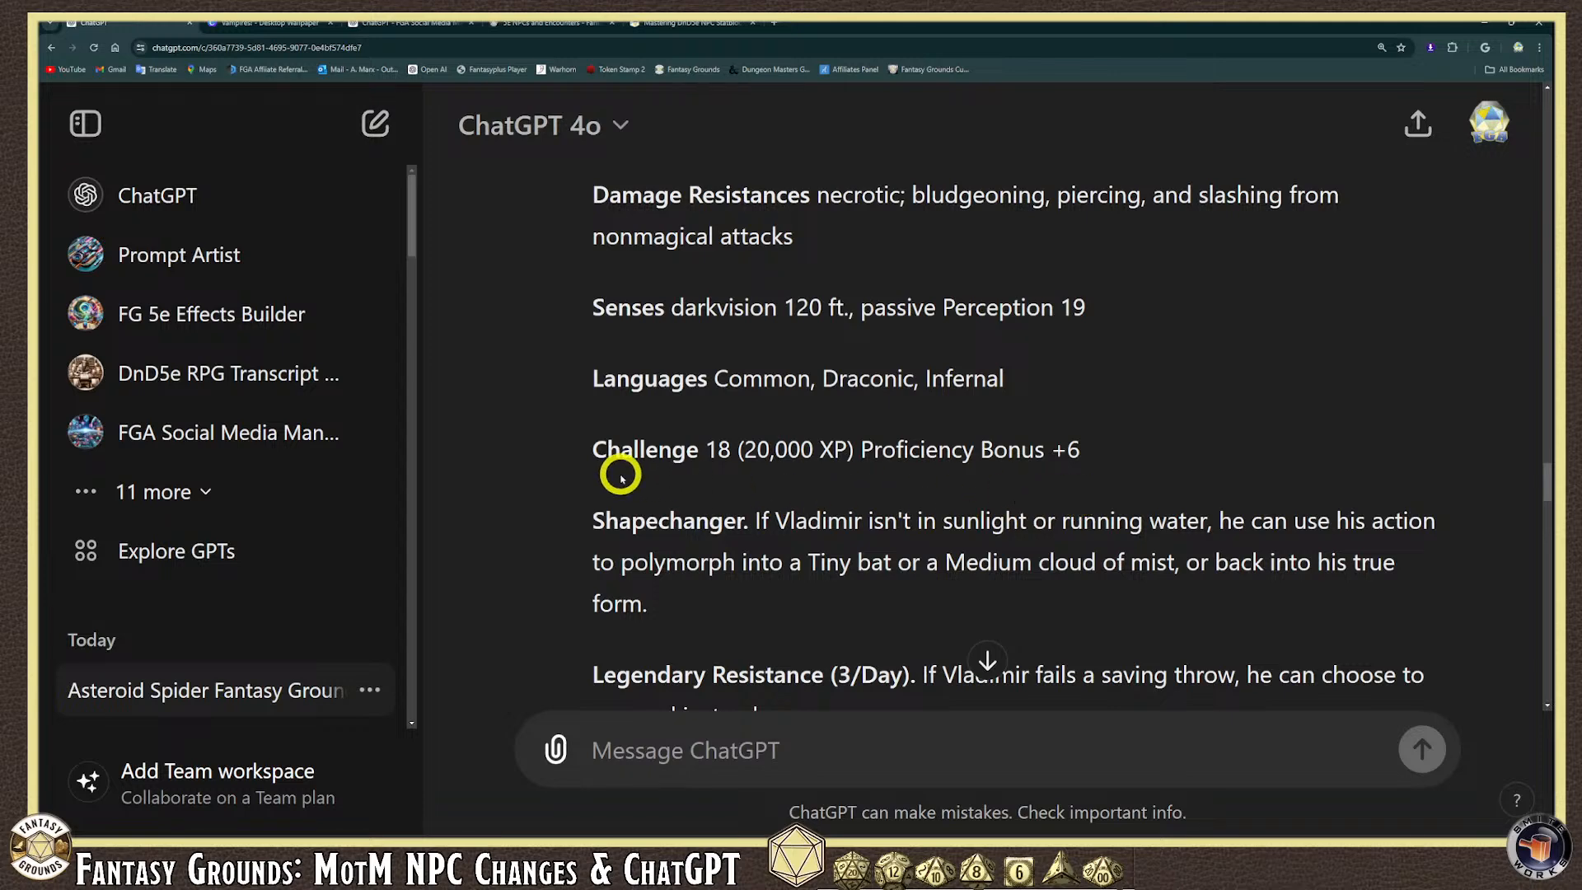
scroll(684, 511, "down", 1)
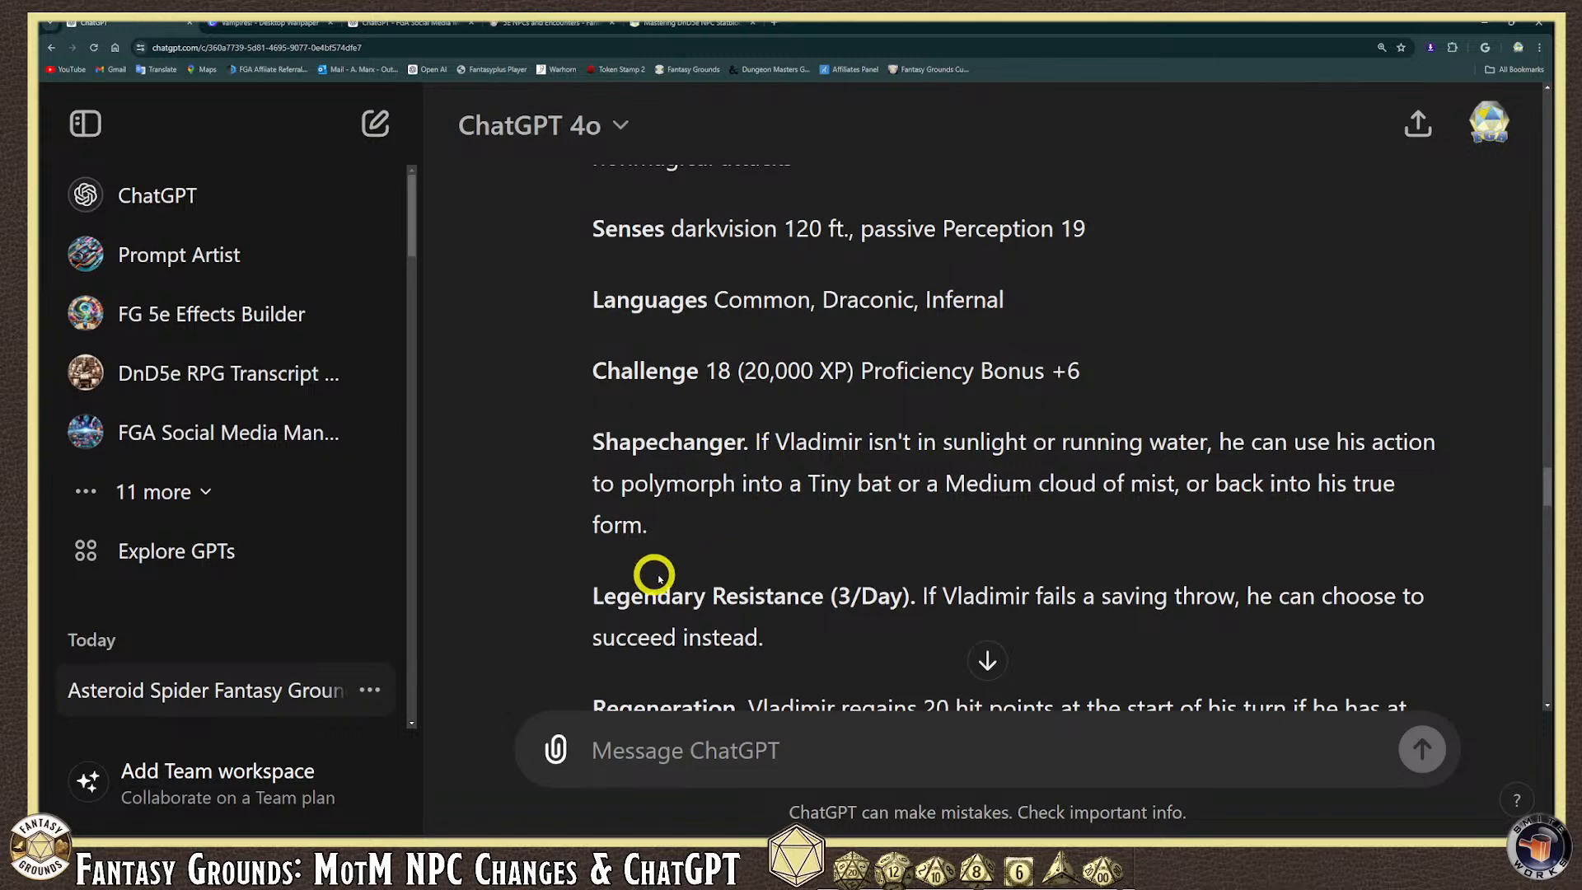
Read through the vampire NPC's traits, including Shapechanger, Legendary Resistance, Regeneration and Spider Climb.
scroll(796, 566, "down", 1)
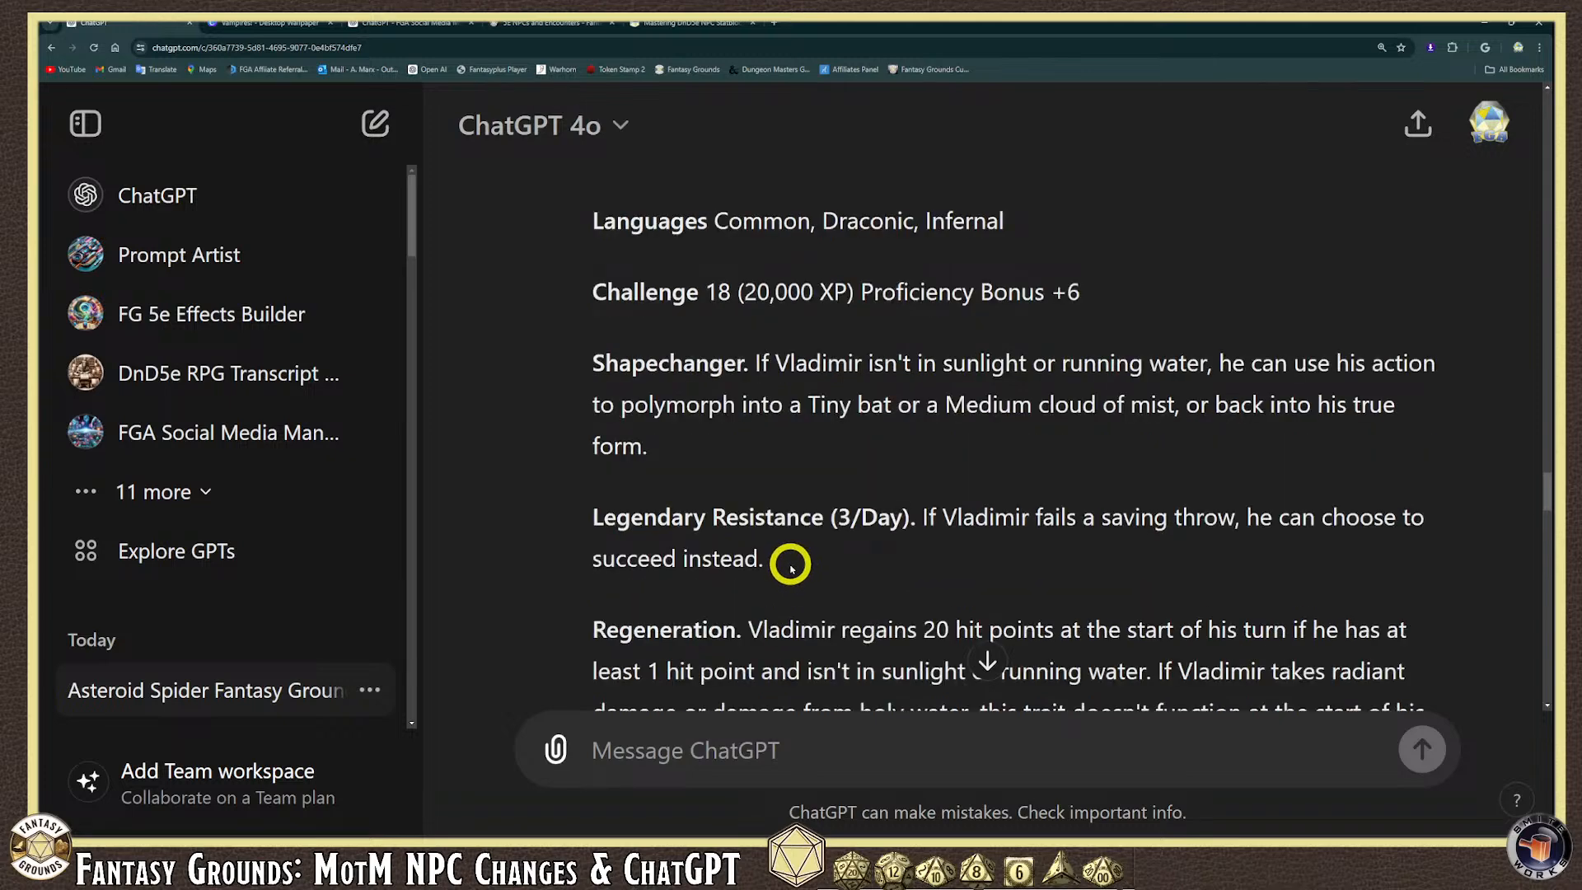
scroll(792, 568, "down", 1)
scroll(789, 563, "up", 1)
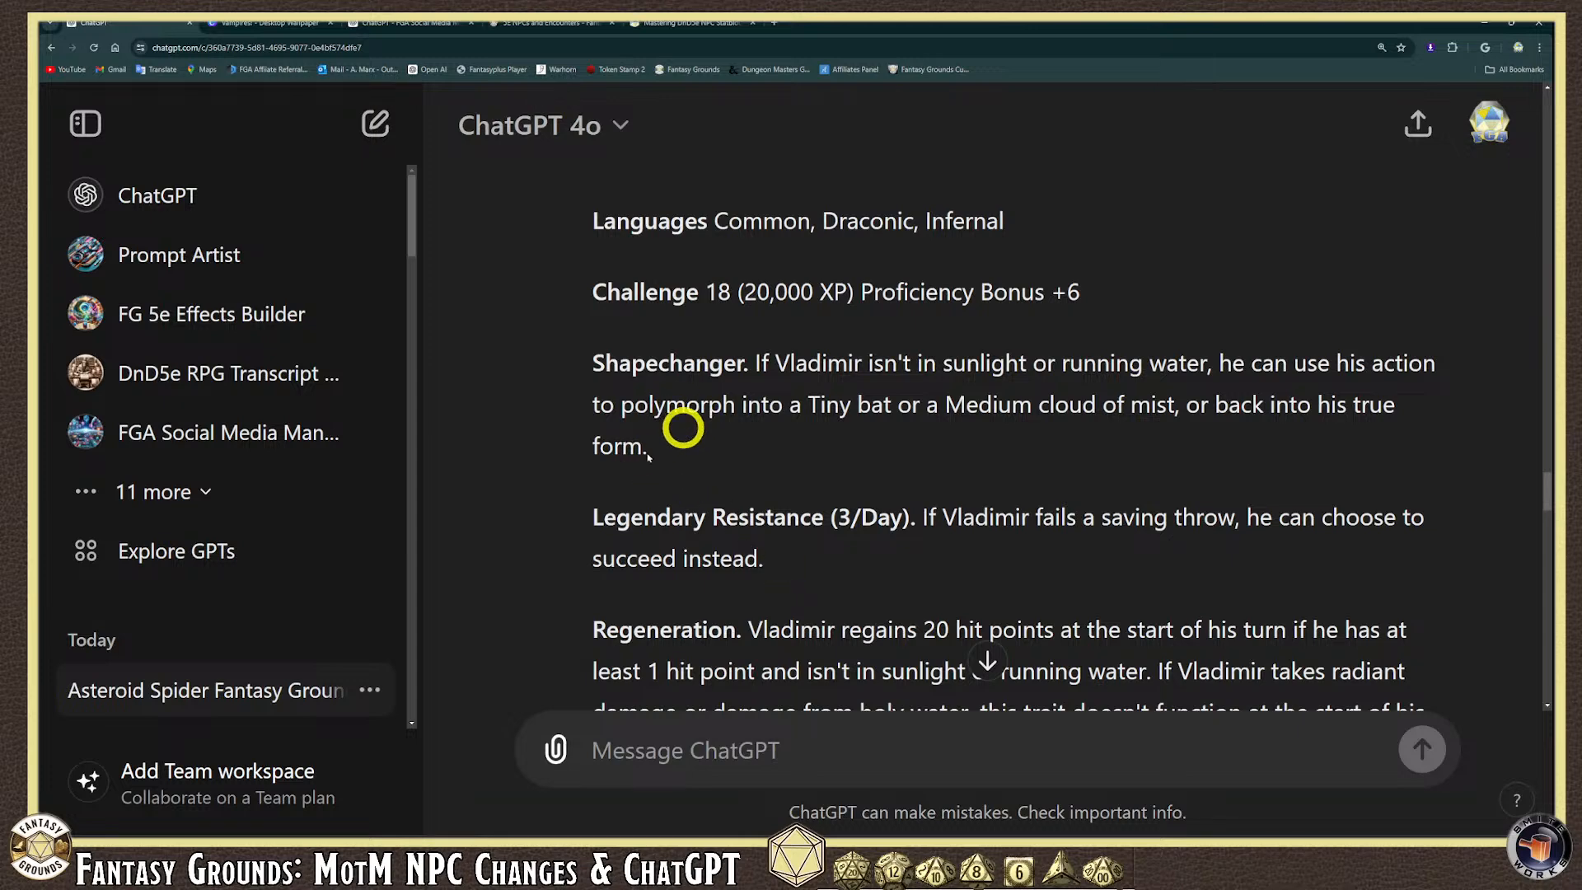
scroll(602, 489, "down", 1)
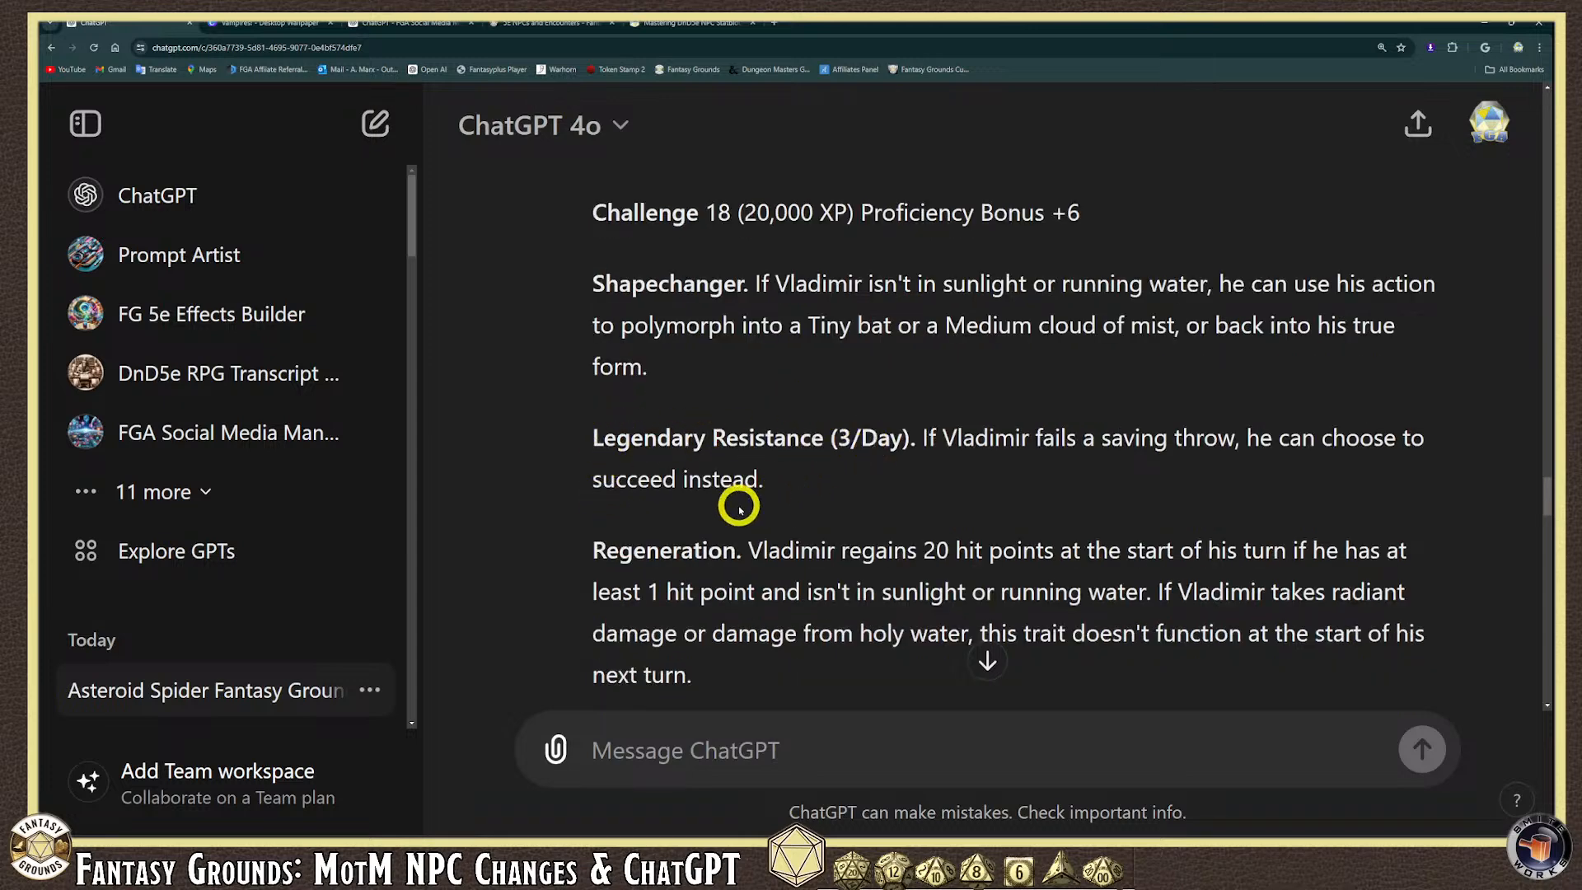
scroll(757, 535, "down", 1)
scroll(765, 535, "down", 2)
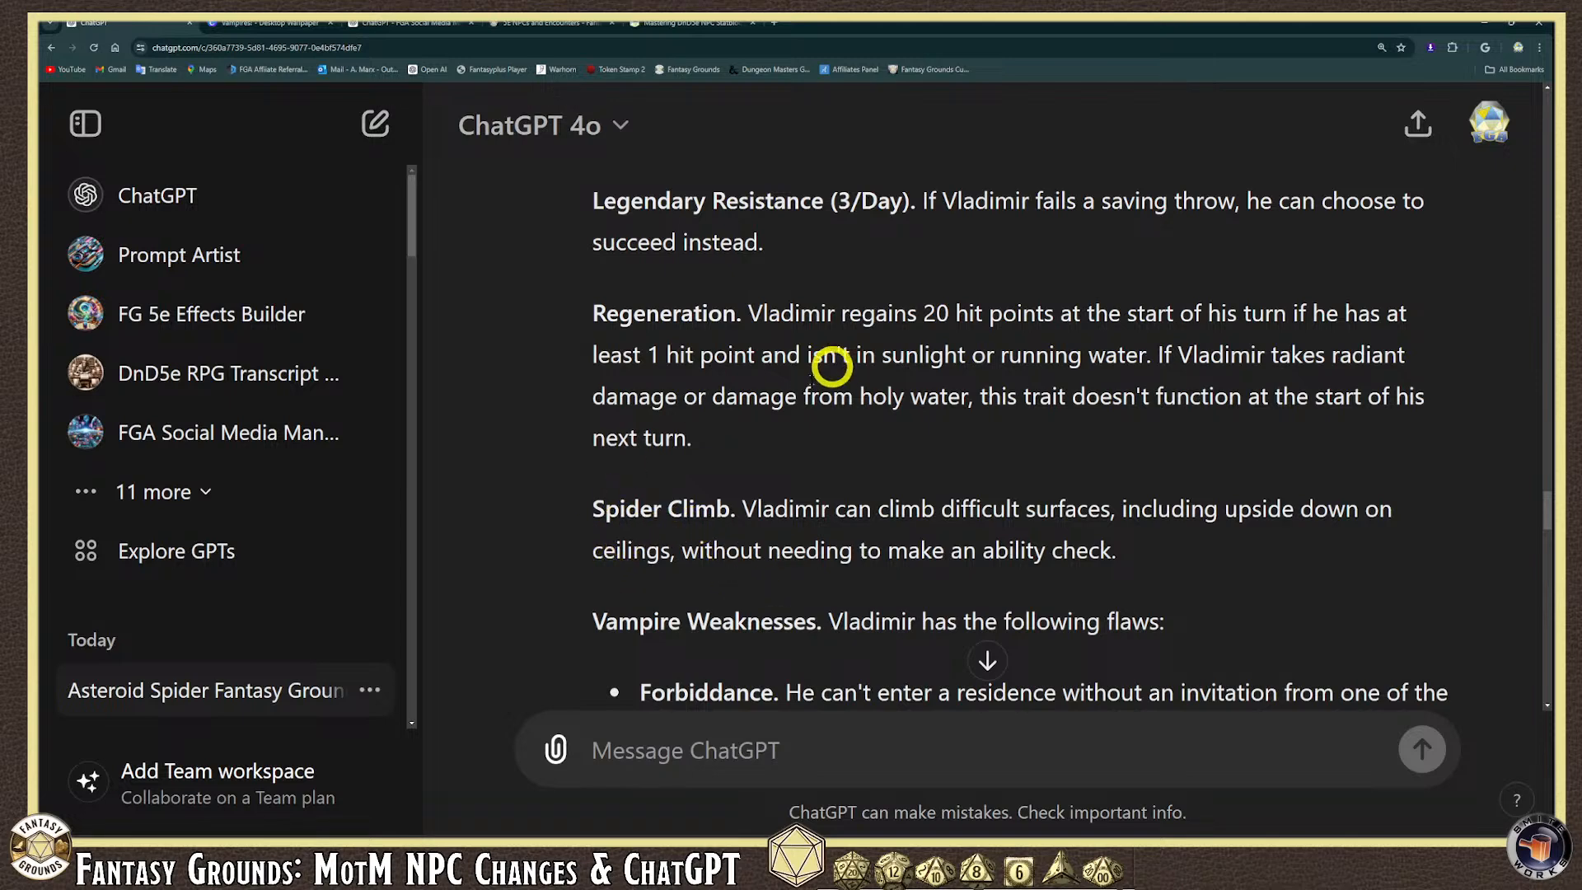
scroll(771, 445, "up", 2)
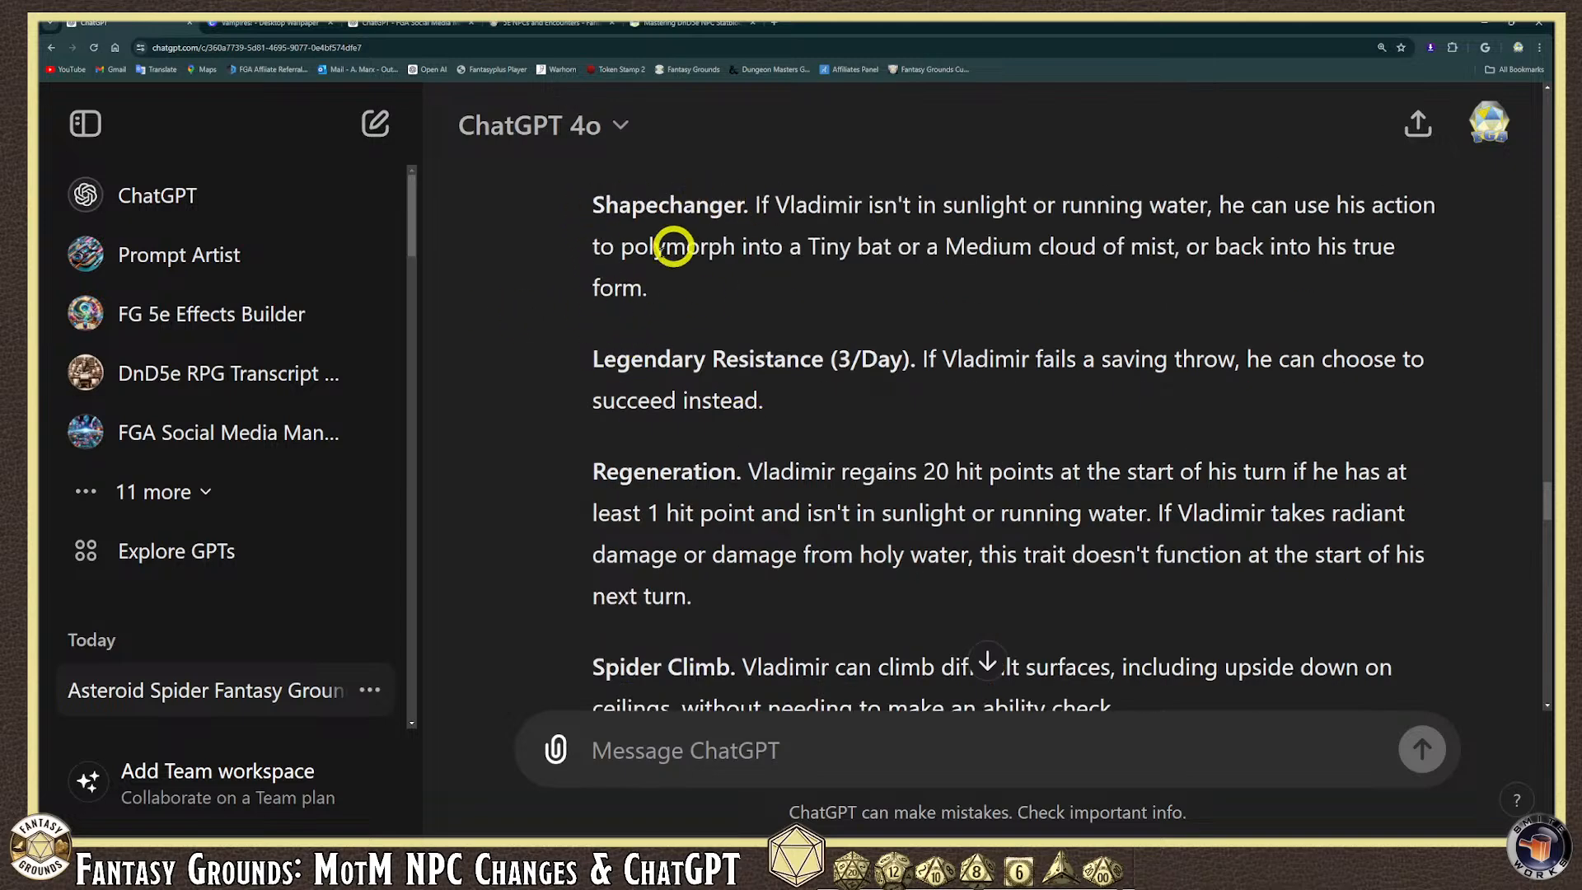
scroll(752, 565, "down", 1)
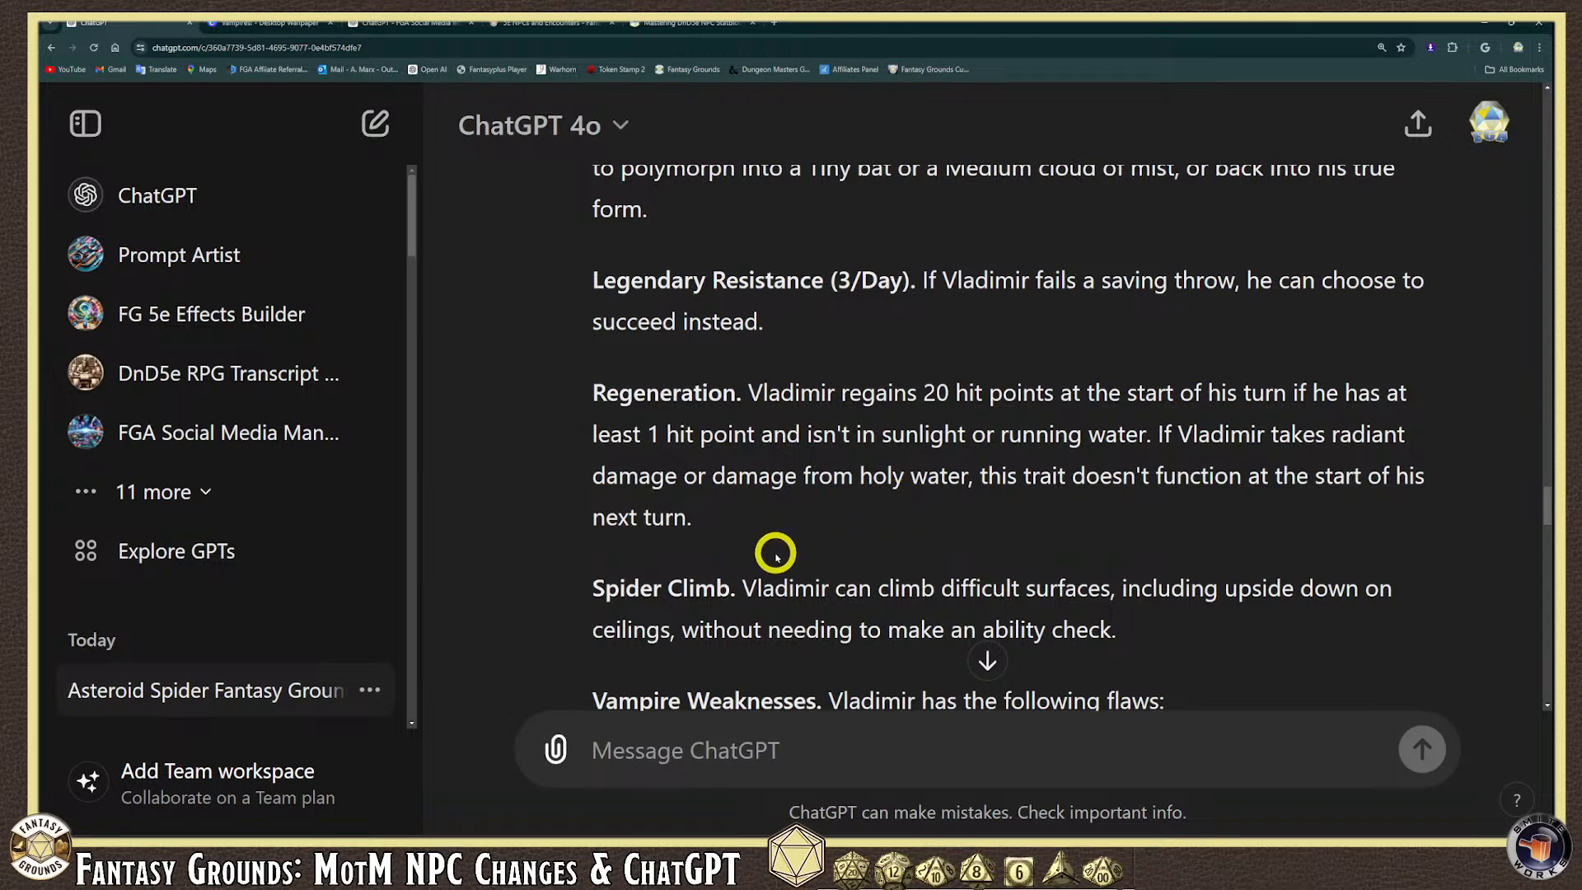
scroll(778, 554, "down", 3)
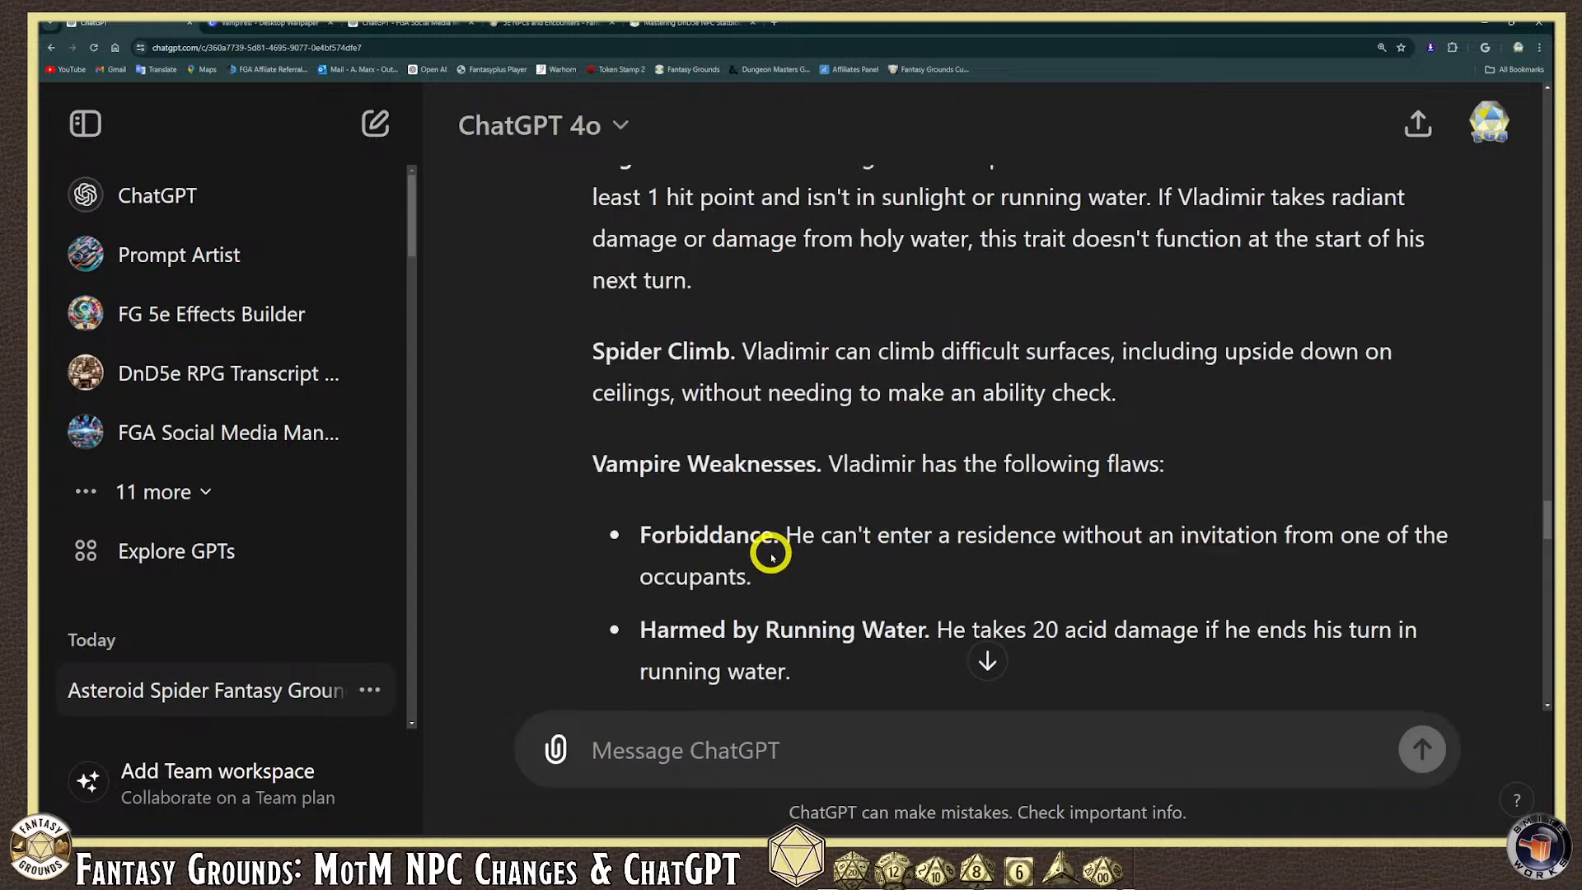
scroll(771, 554, "up", 5)
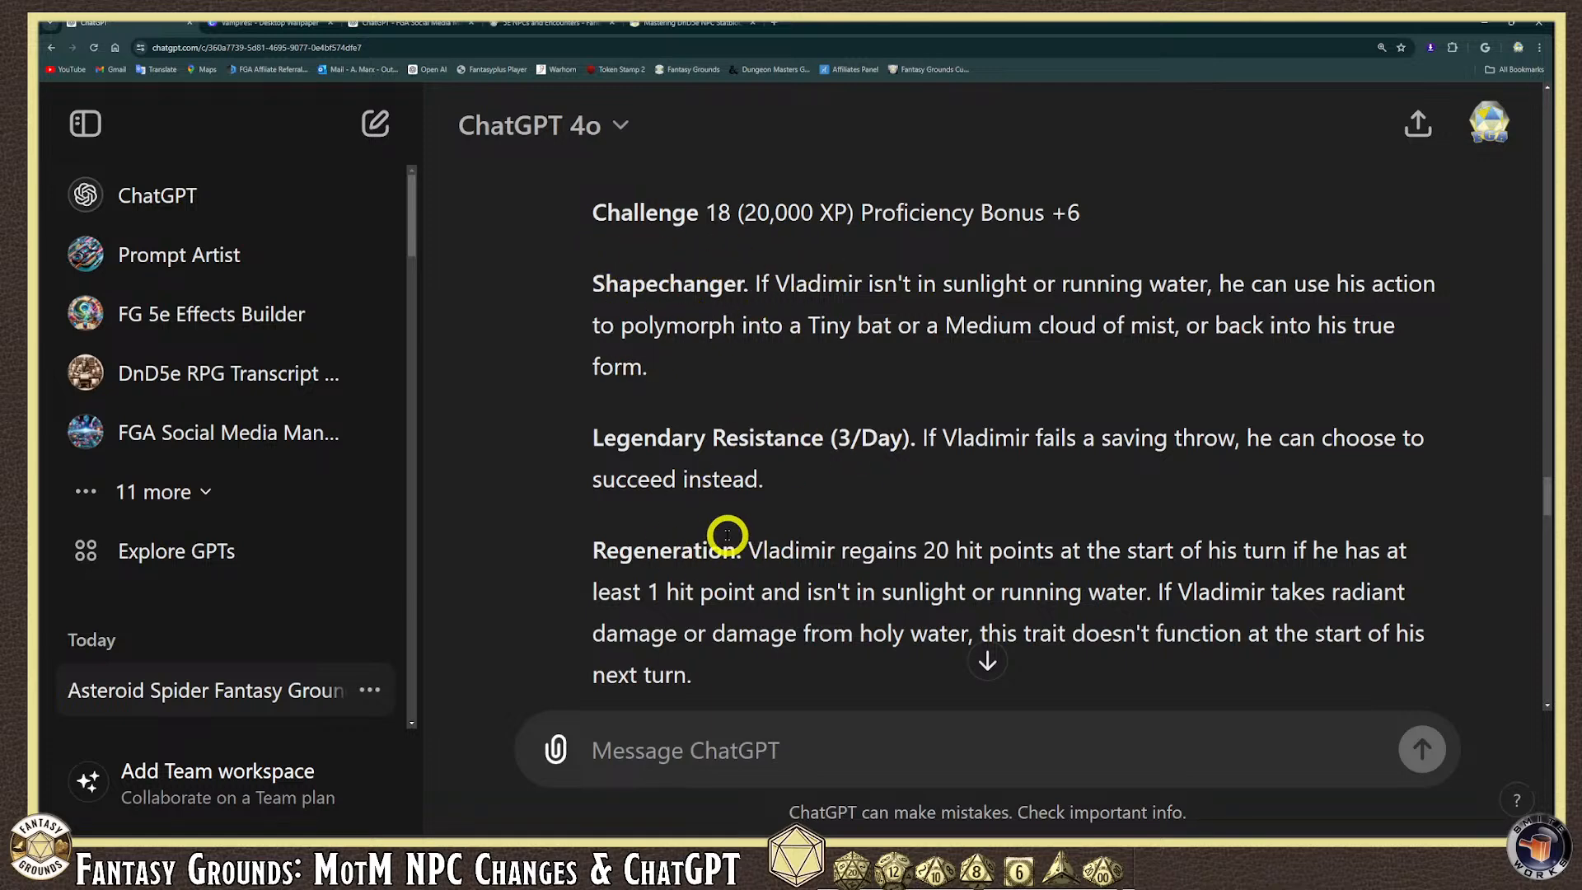
scroll(727, 536, "down", 1)
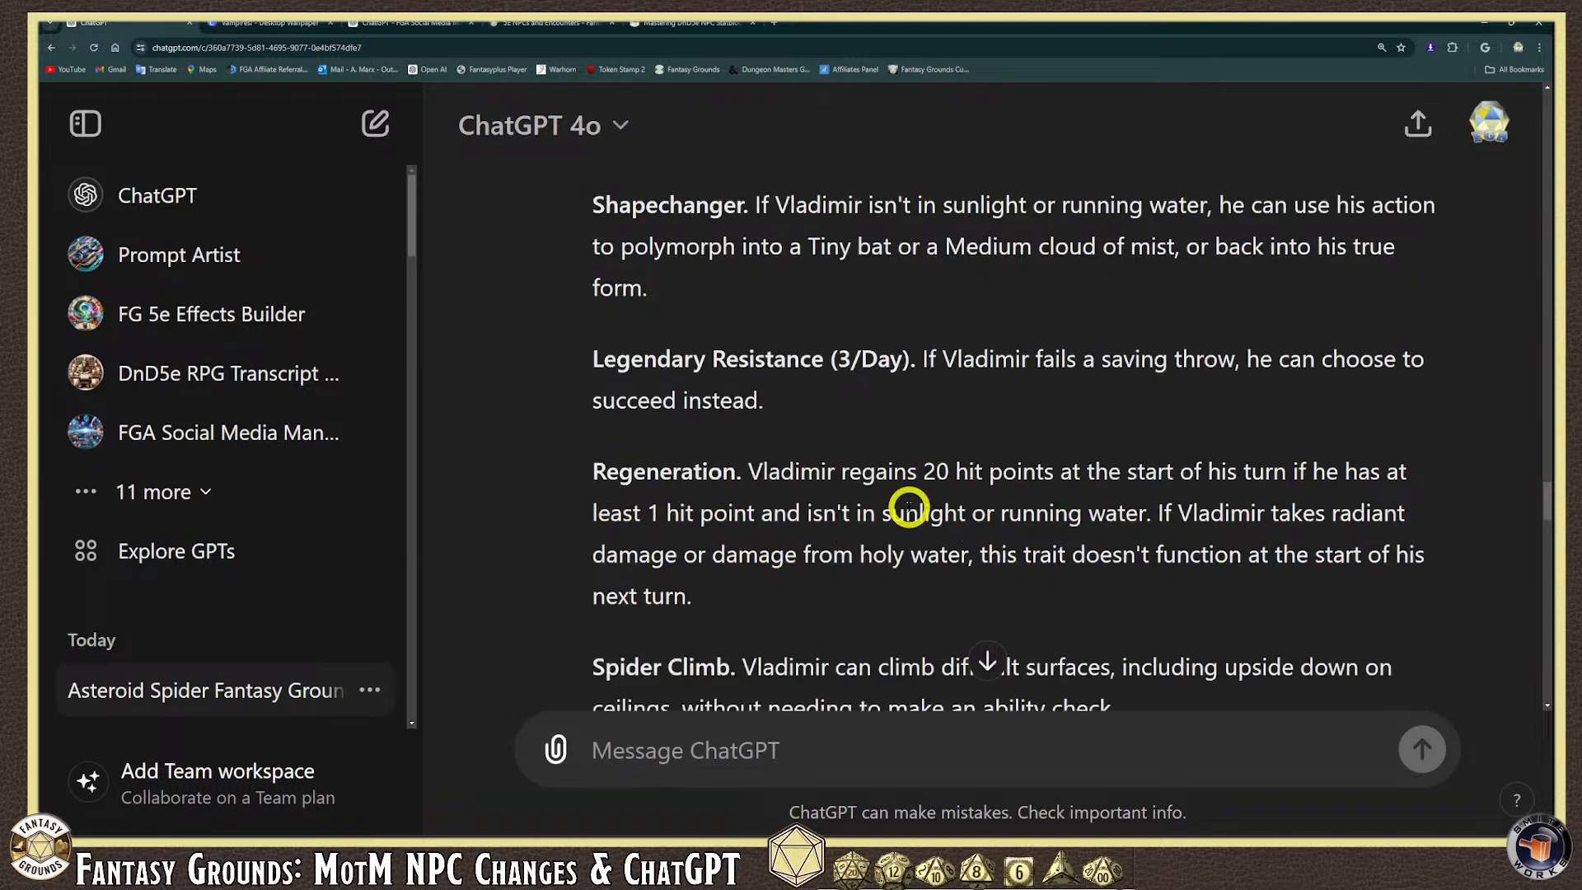
scroll(853, 412, "down", 4)
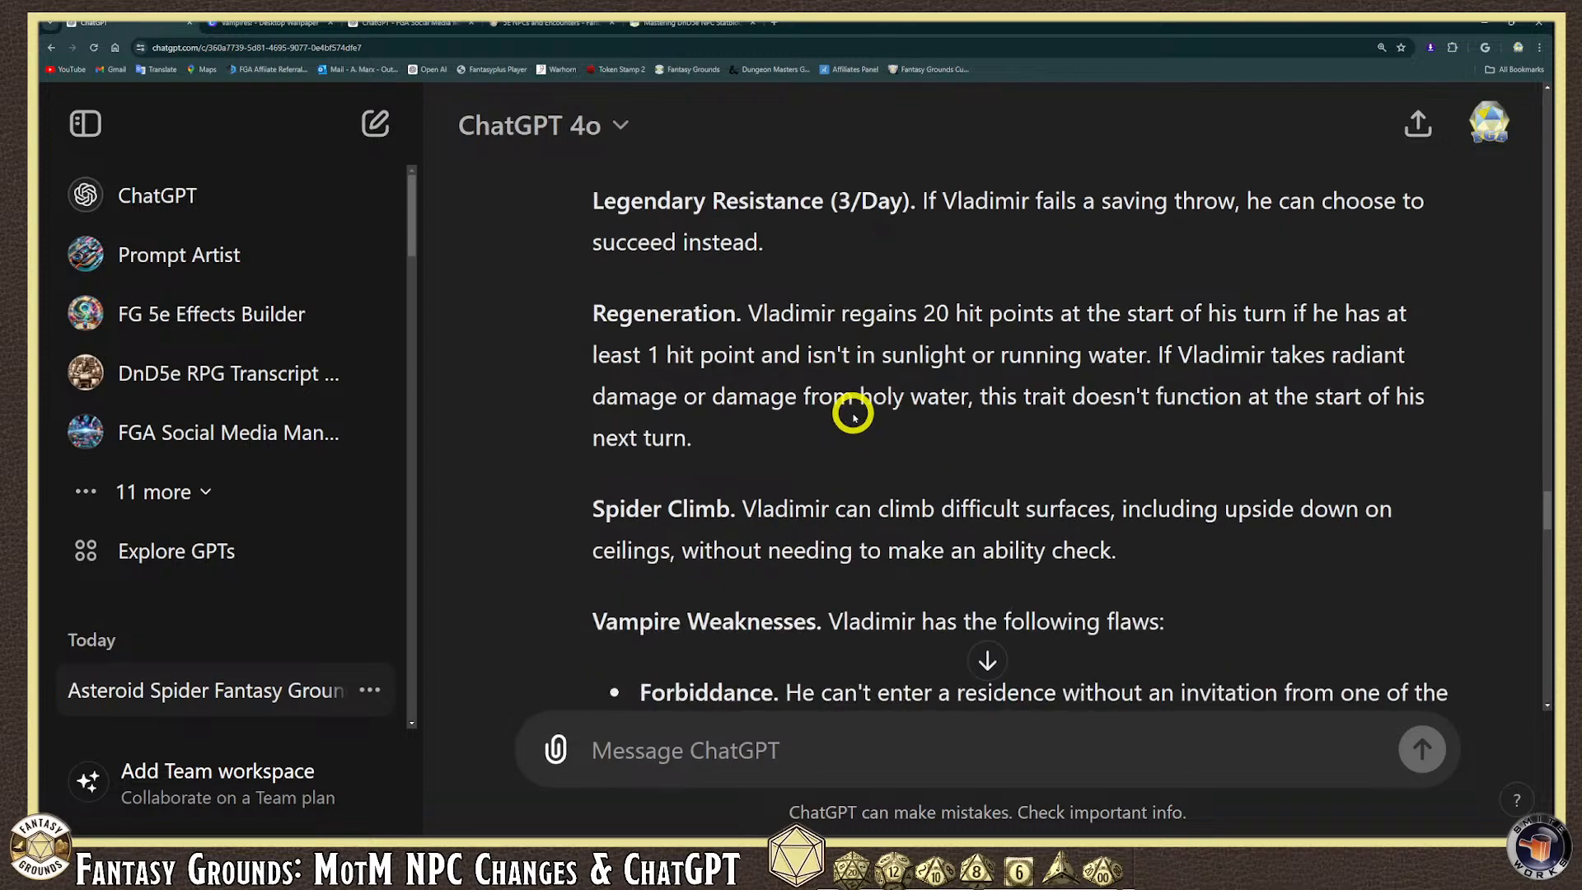
scroll(852, 412, "down", 1)
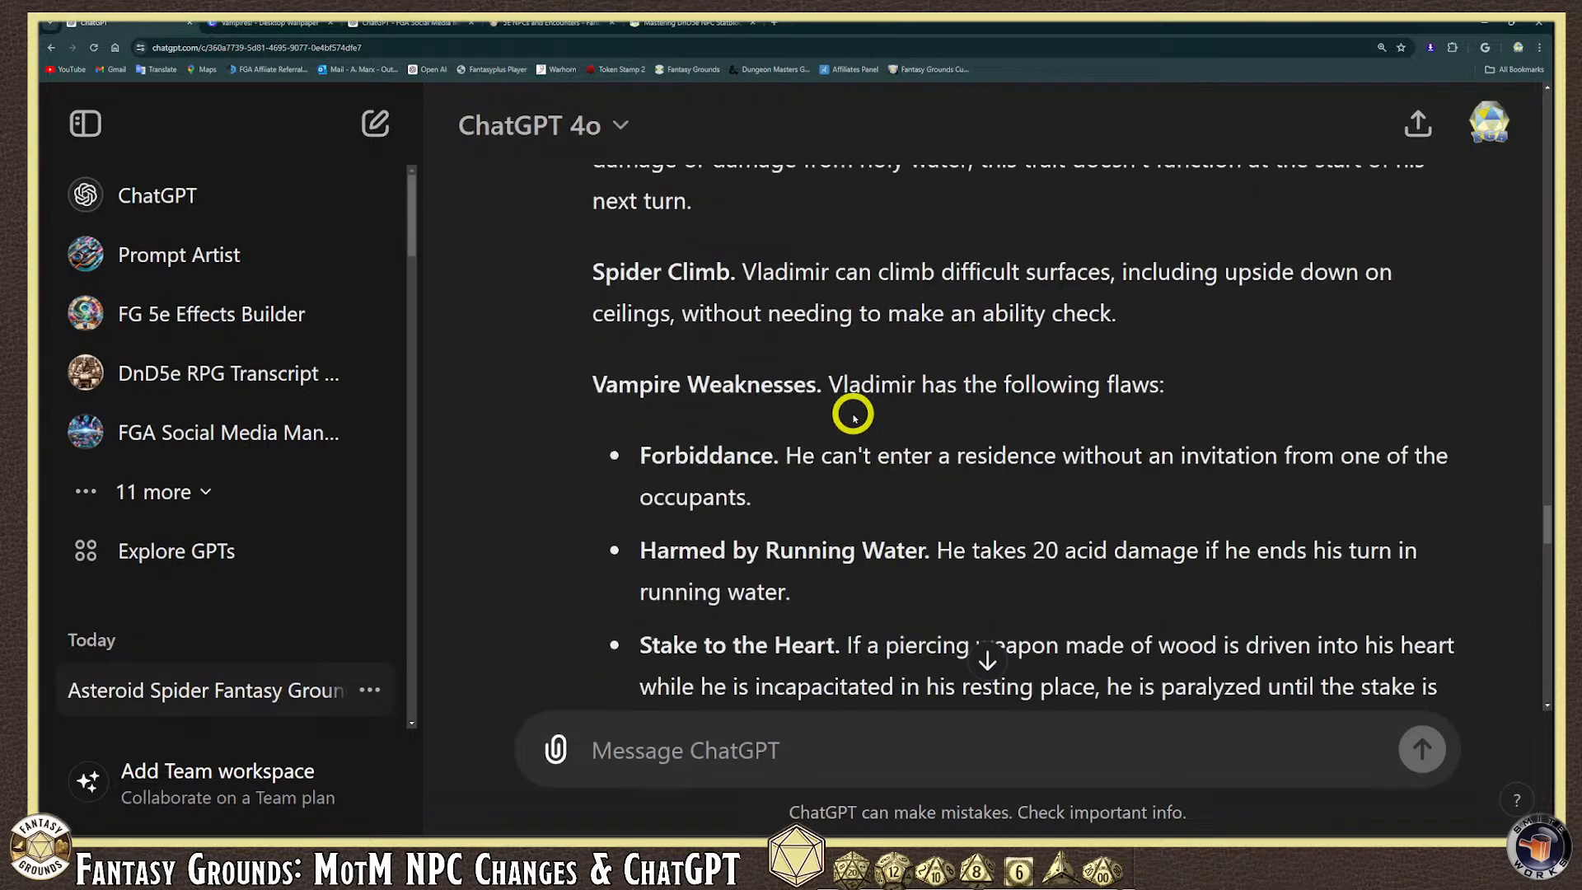
Examine the remaining vampire weaknesses and the Actions section, including Multiattack, Unarmed Strike and Bite.
scroll(852, 412, "down", 5)
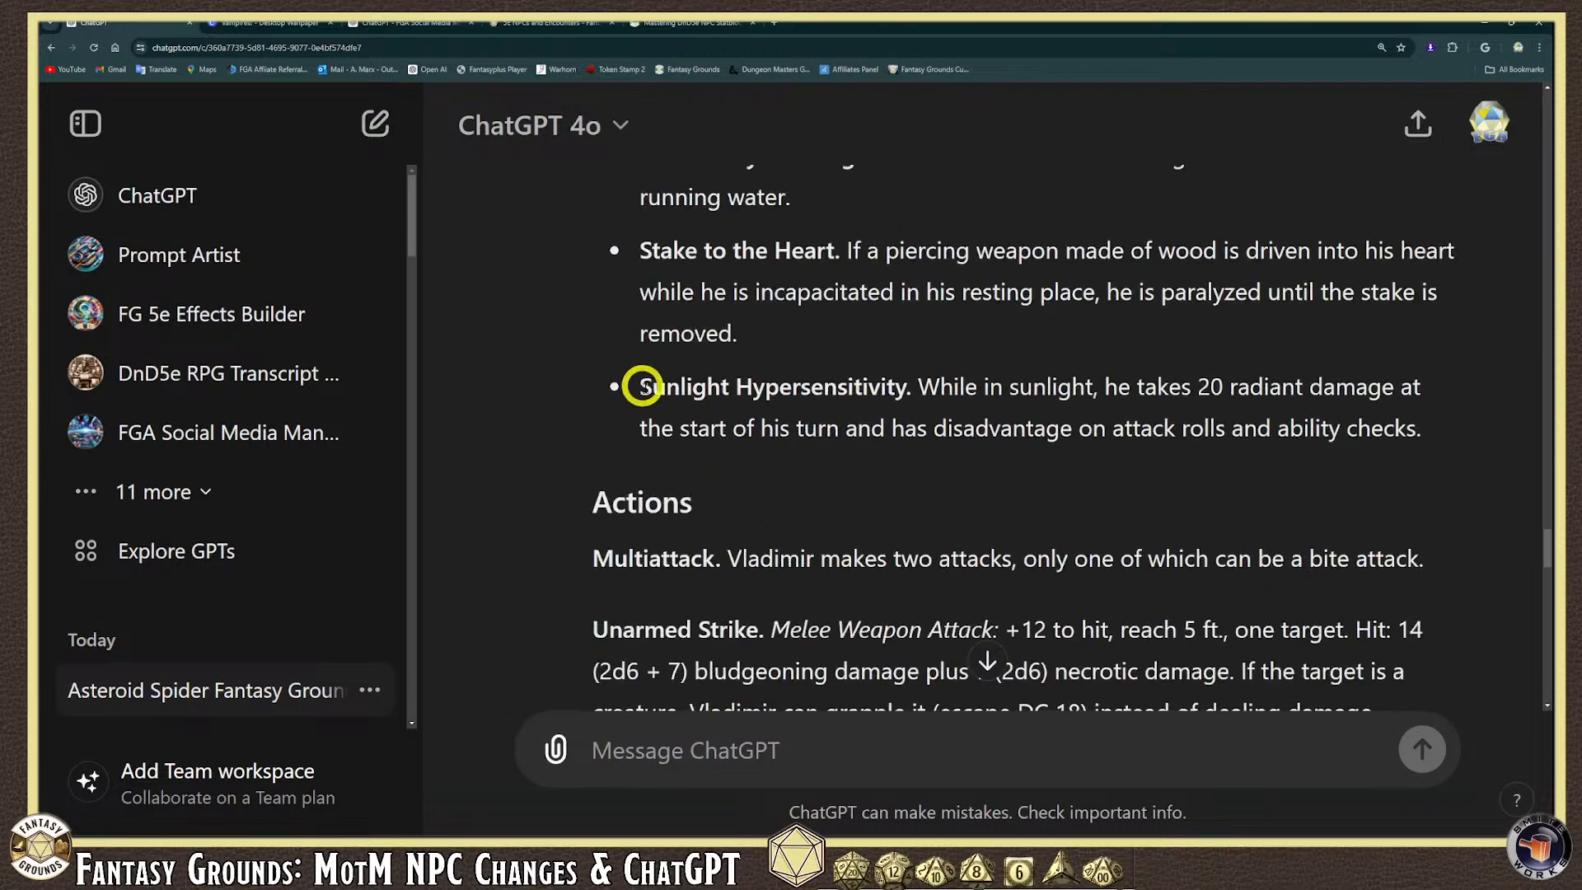
scroll(712, 502, "down", 1)
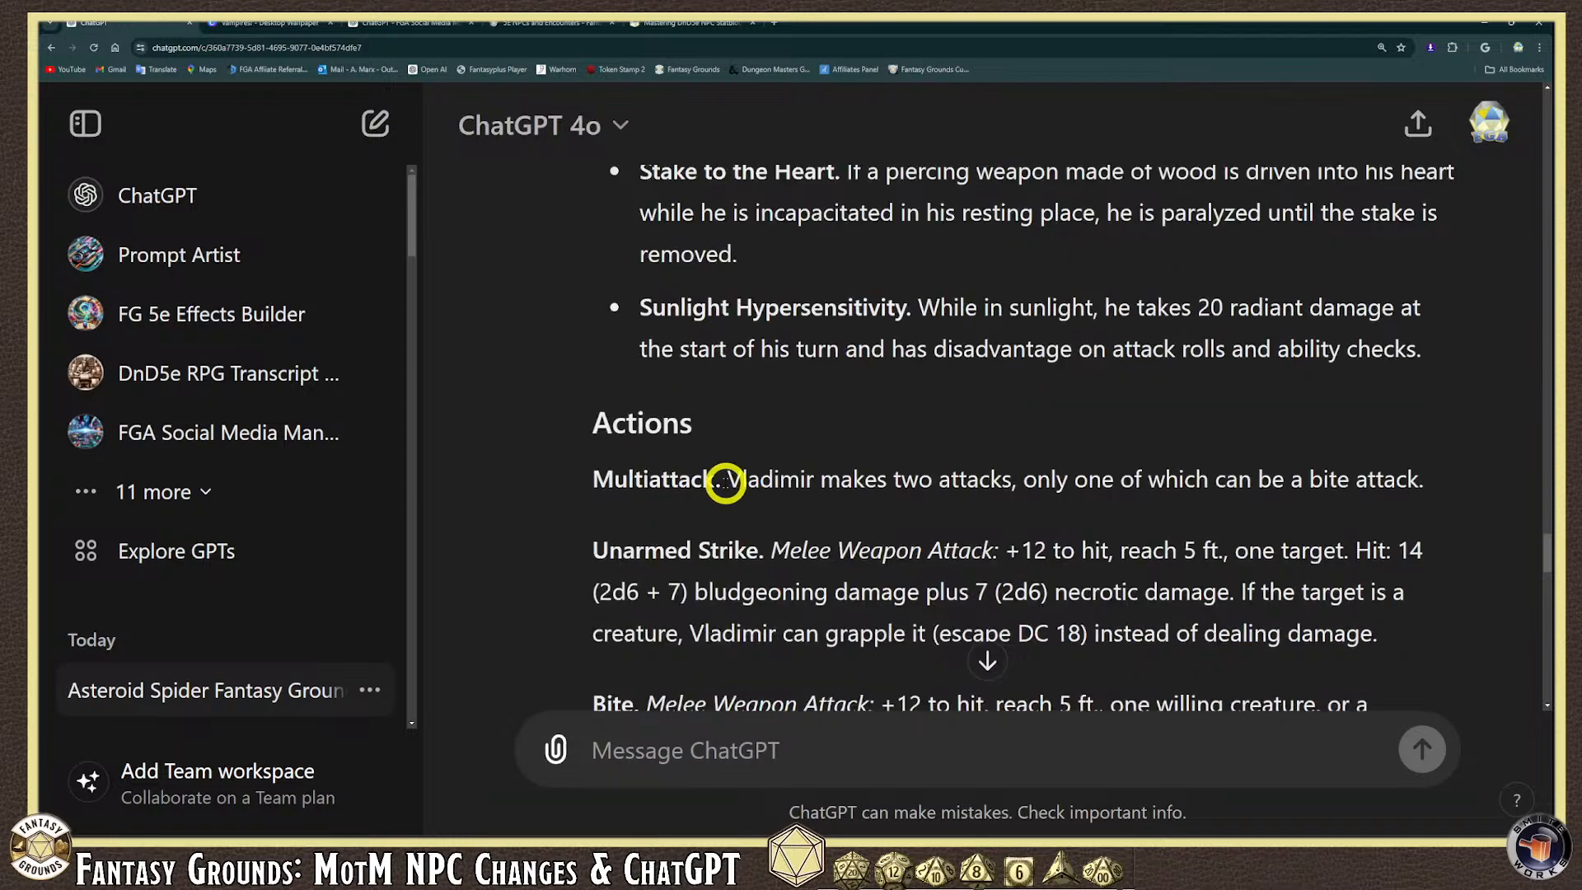
scroll(766, 493, "down", 2)
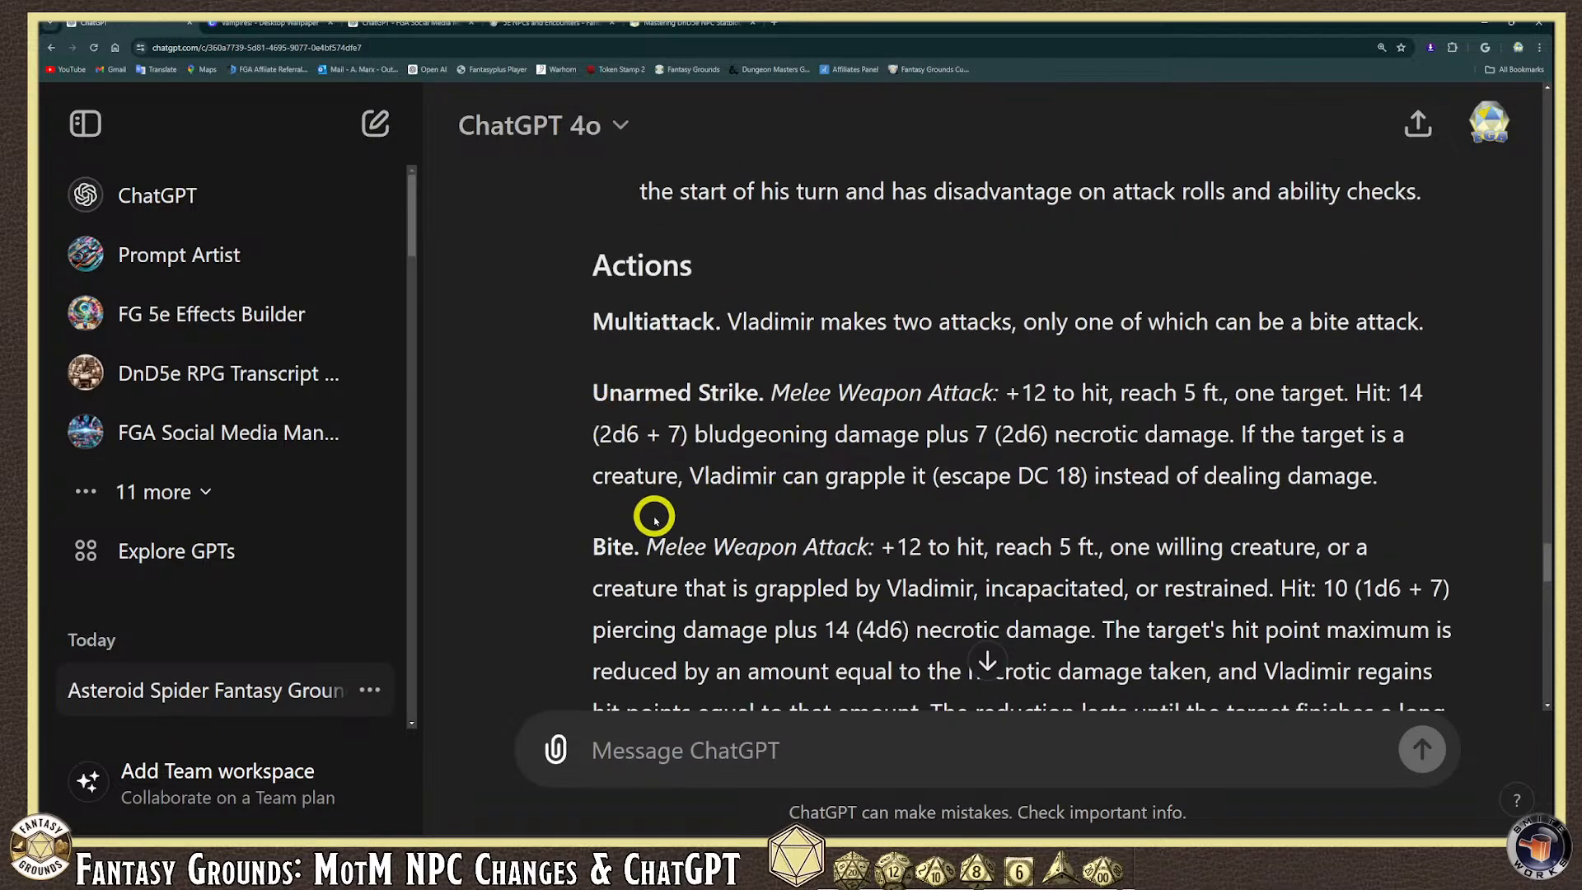
scroll(676, 519, "down", 6)
scroll(696, 497, "down", 3)
scroll(698, 493, "down", 5)
scroll(698, 493, "up", 3)
scroll(698, 493, "up", 8)
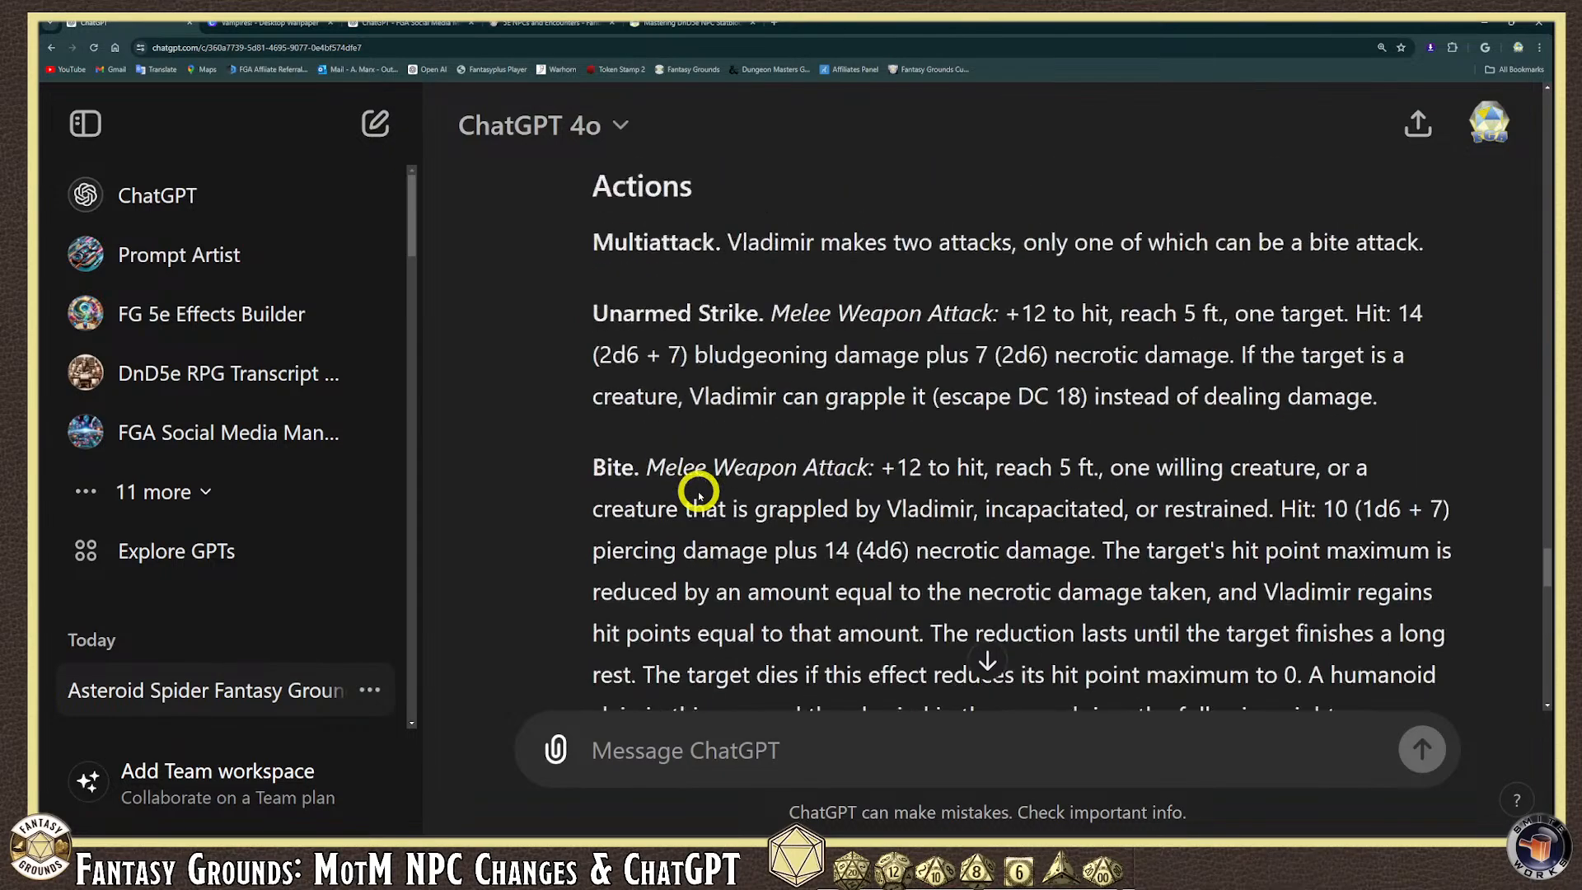
Go back over the vampire's traits from Shapechanger to the weaknesses and compare them with the wording of the Bite action.
scroll(698, 492, "up", 2)
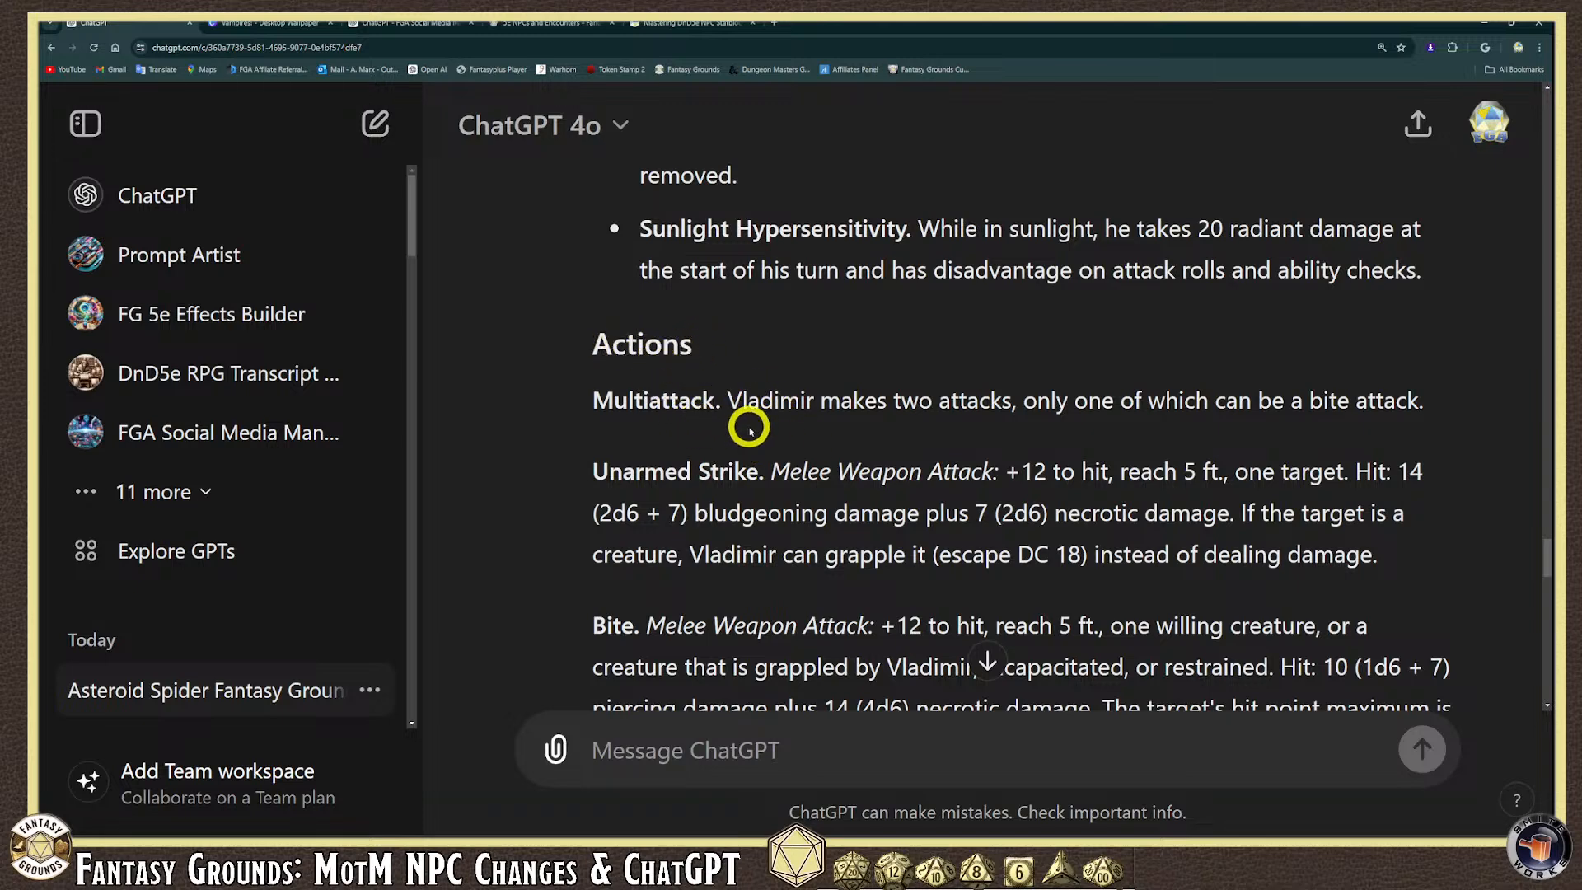
scroll(749, 425, "up", 6)
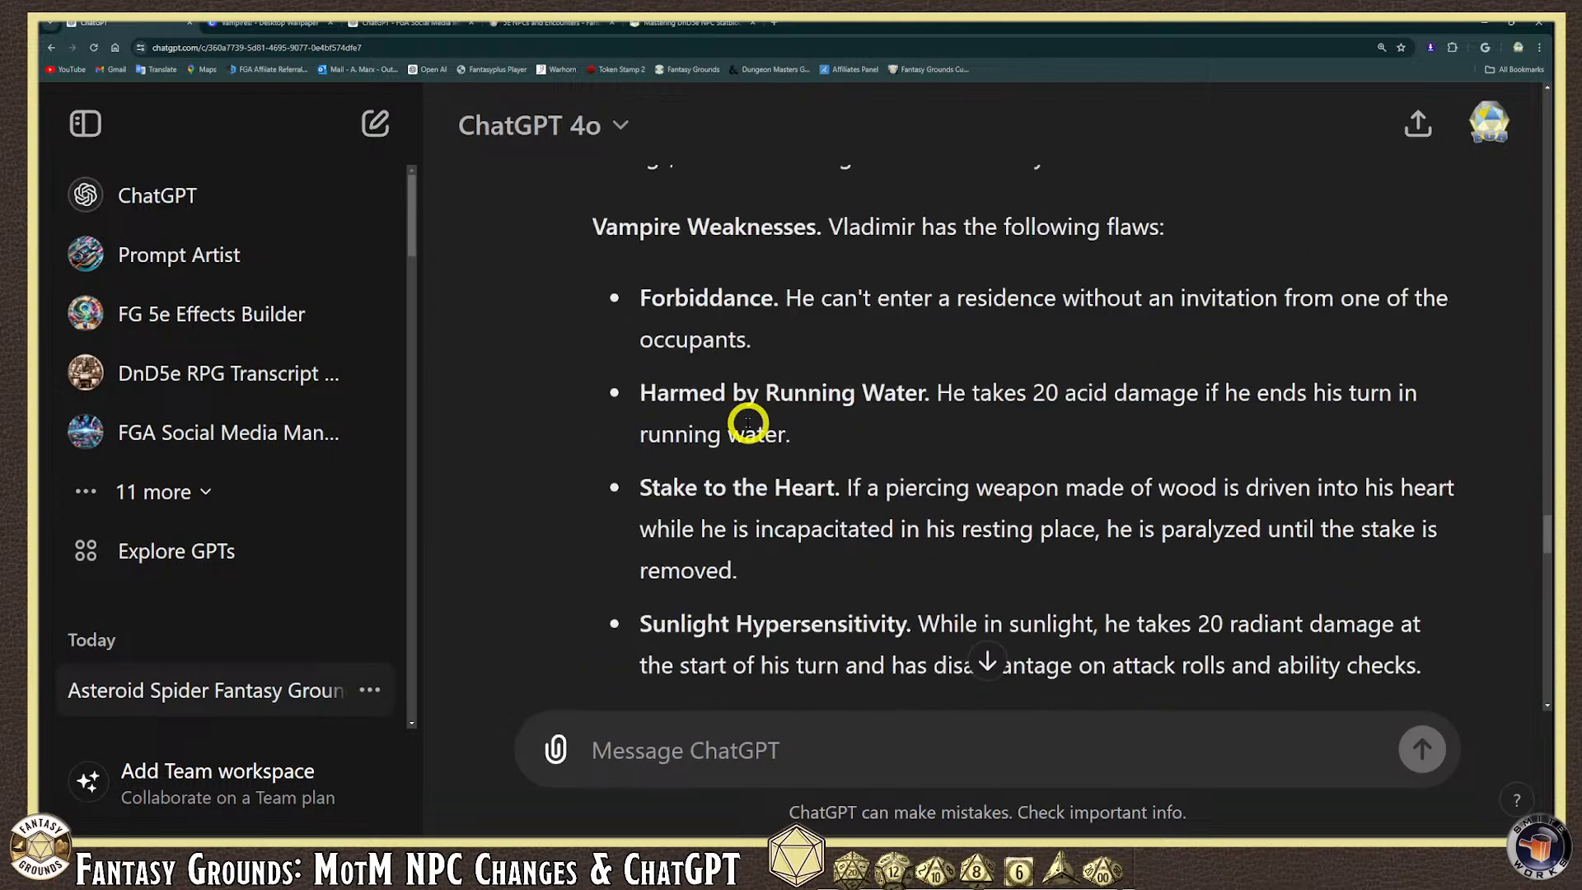
scroll(748, 426, "up", 2)
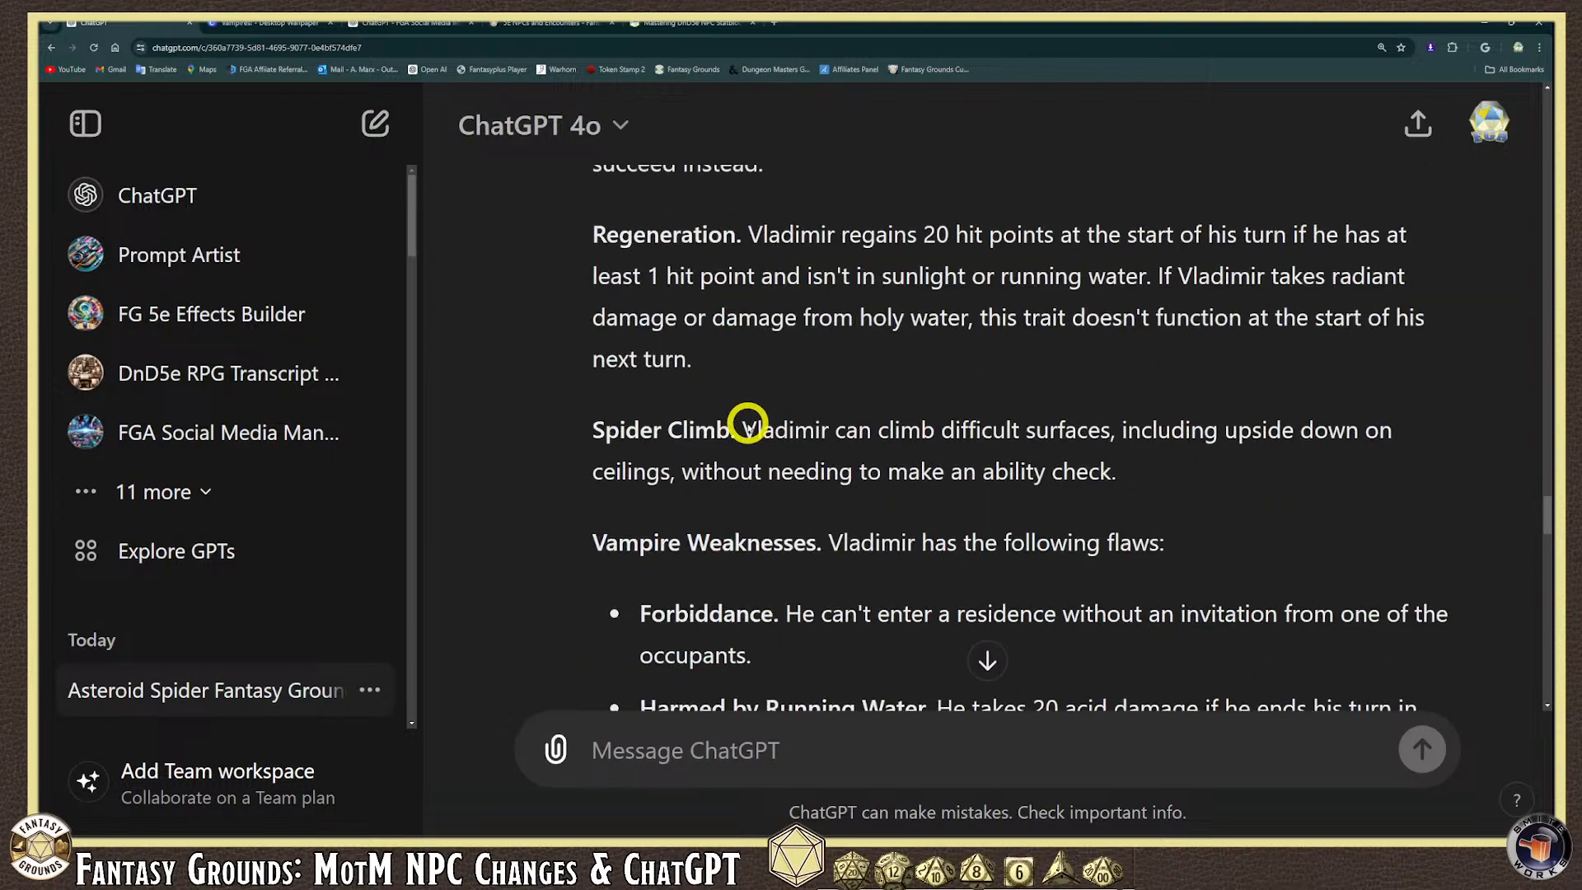
scroll(748, 426, "up", 5)
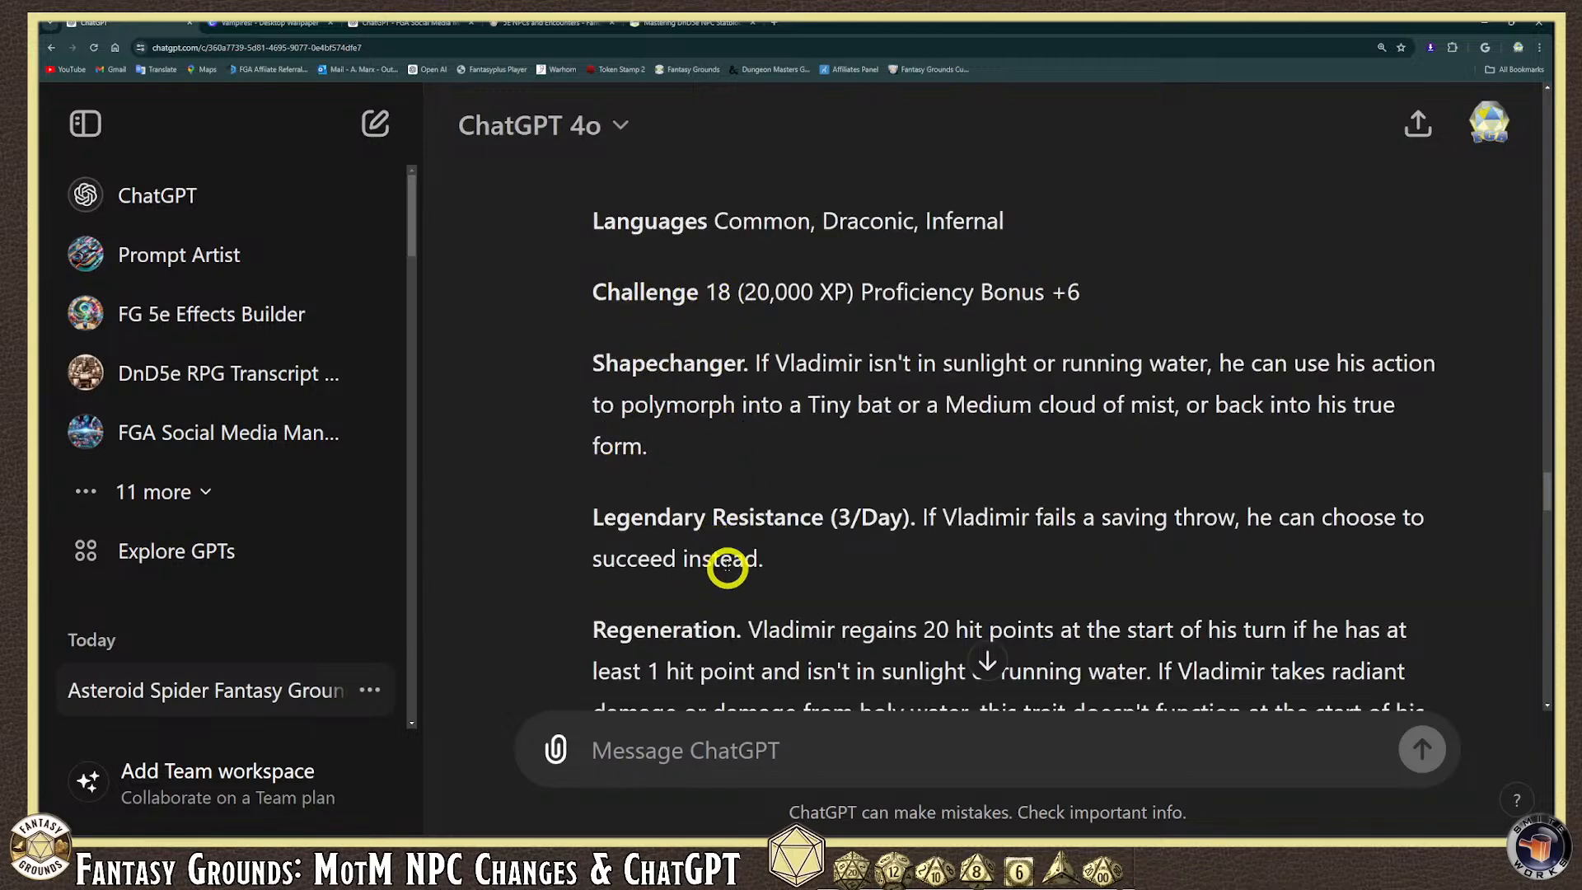
left_click_drag(618, 337, 655, 336)
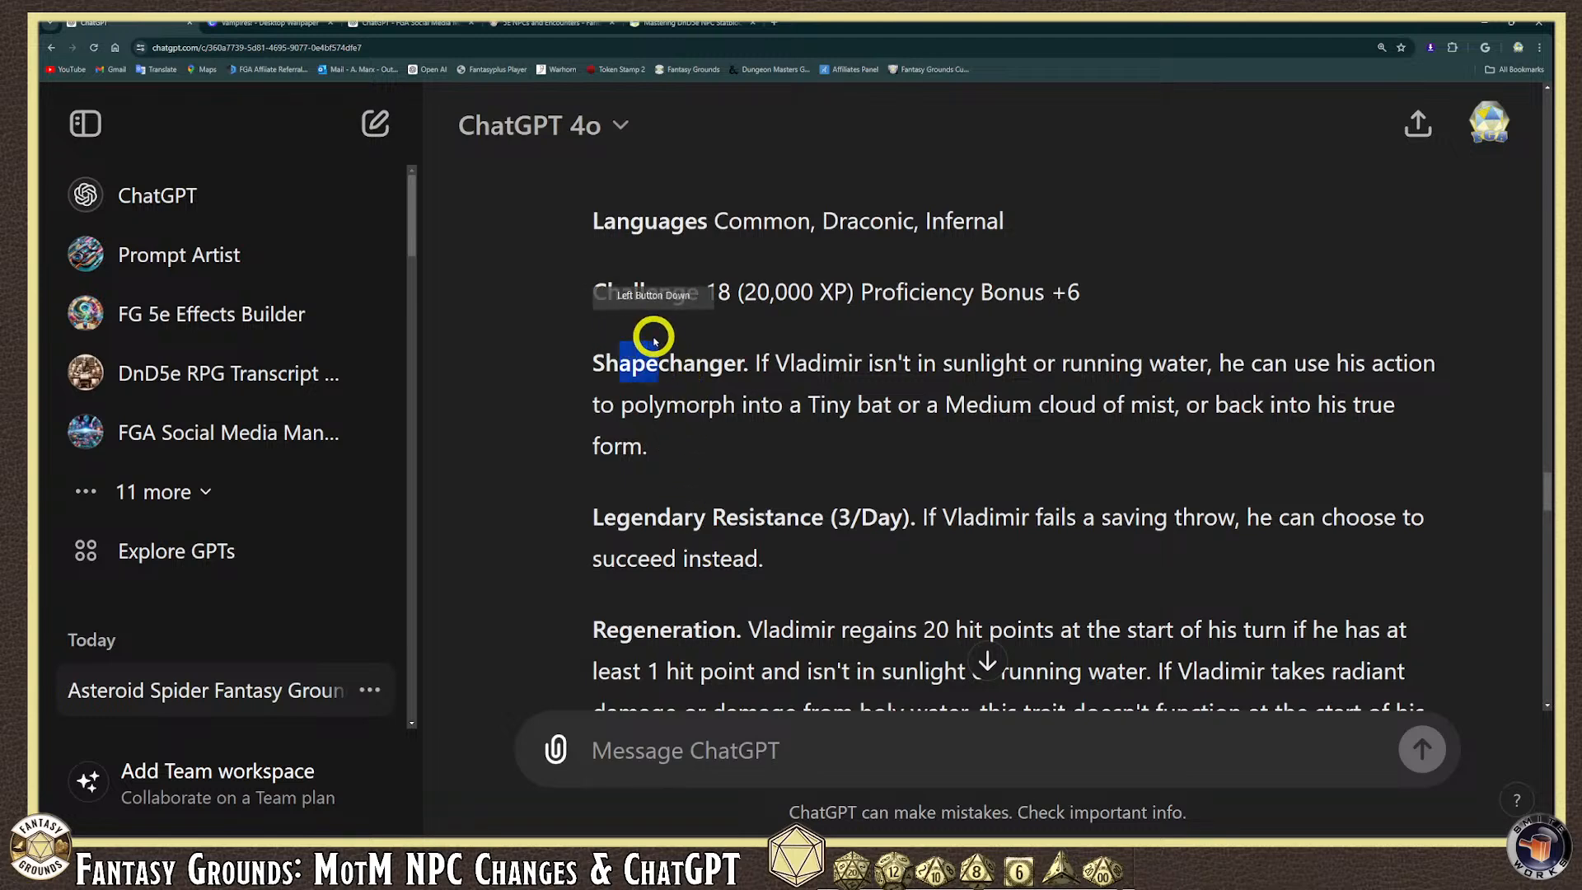
left_click(616, 338)
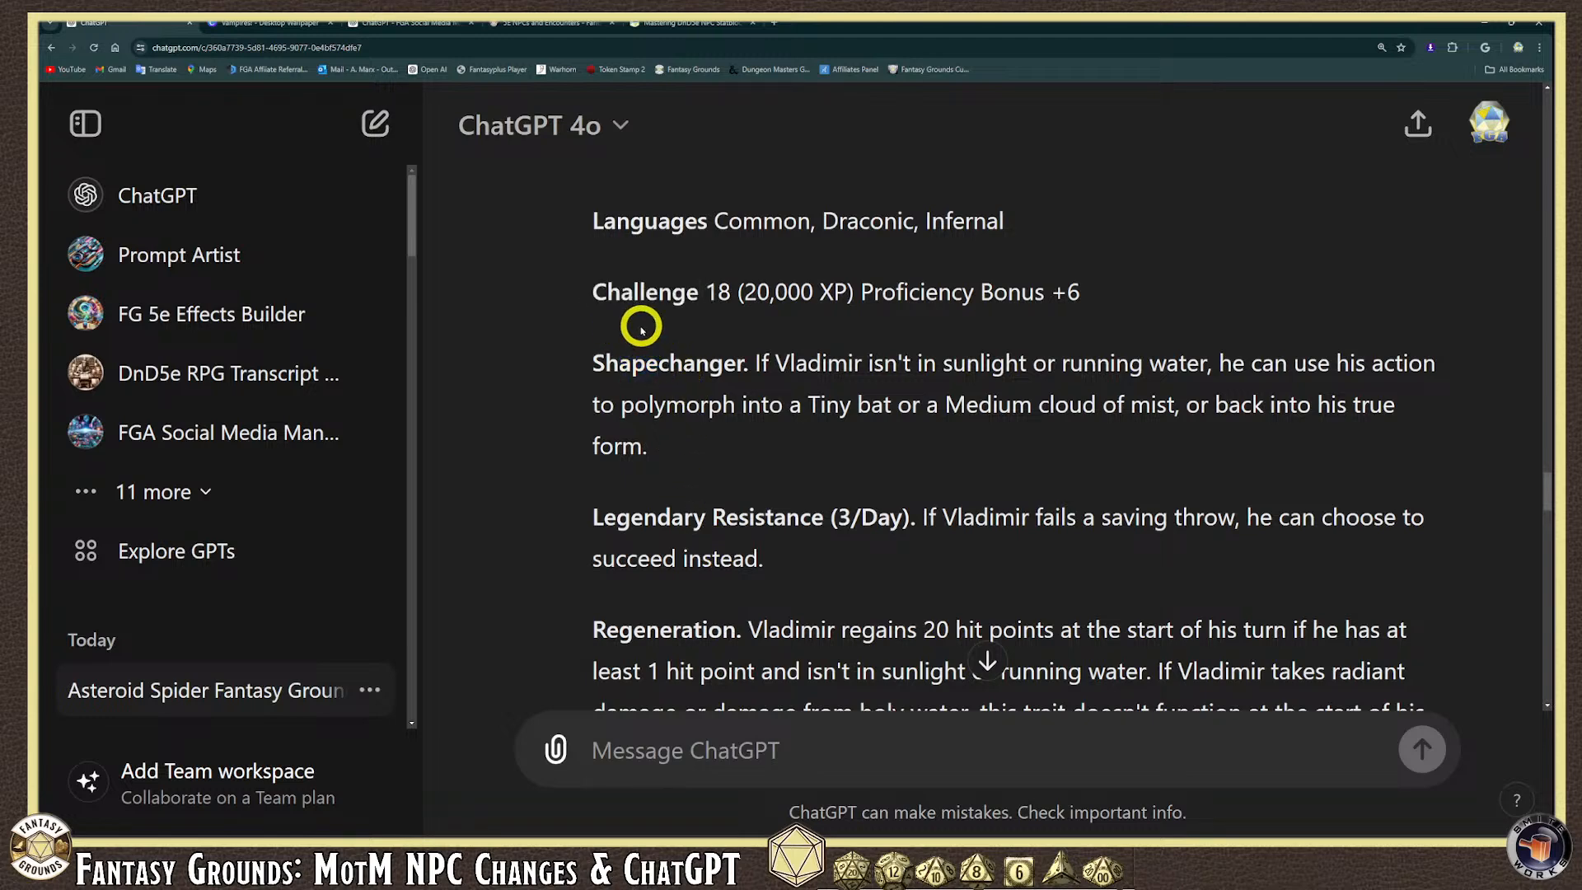
scroll(697, 466, "down", 15)
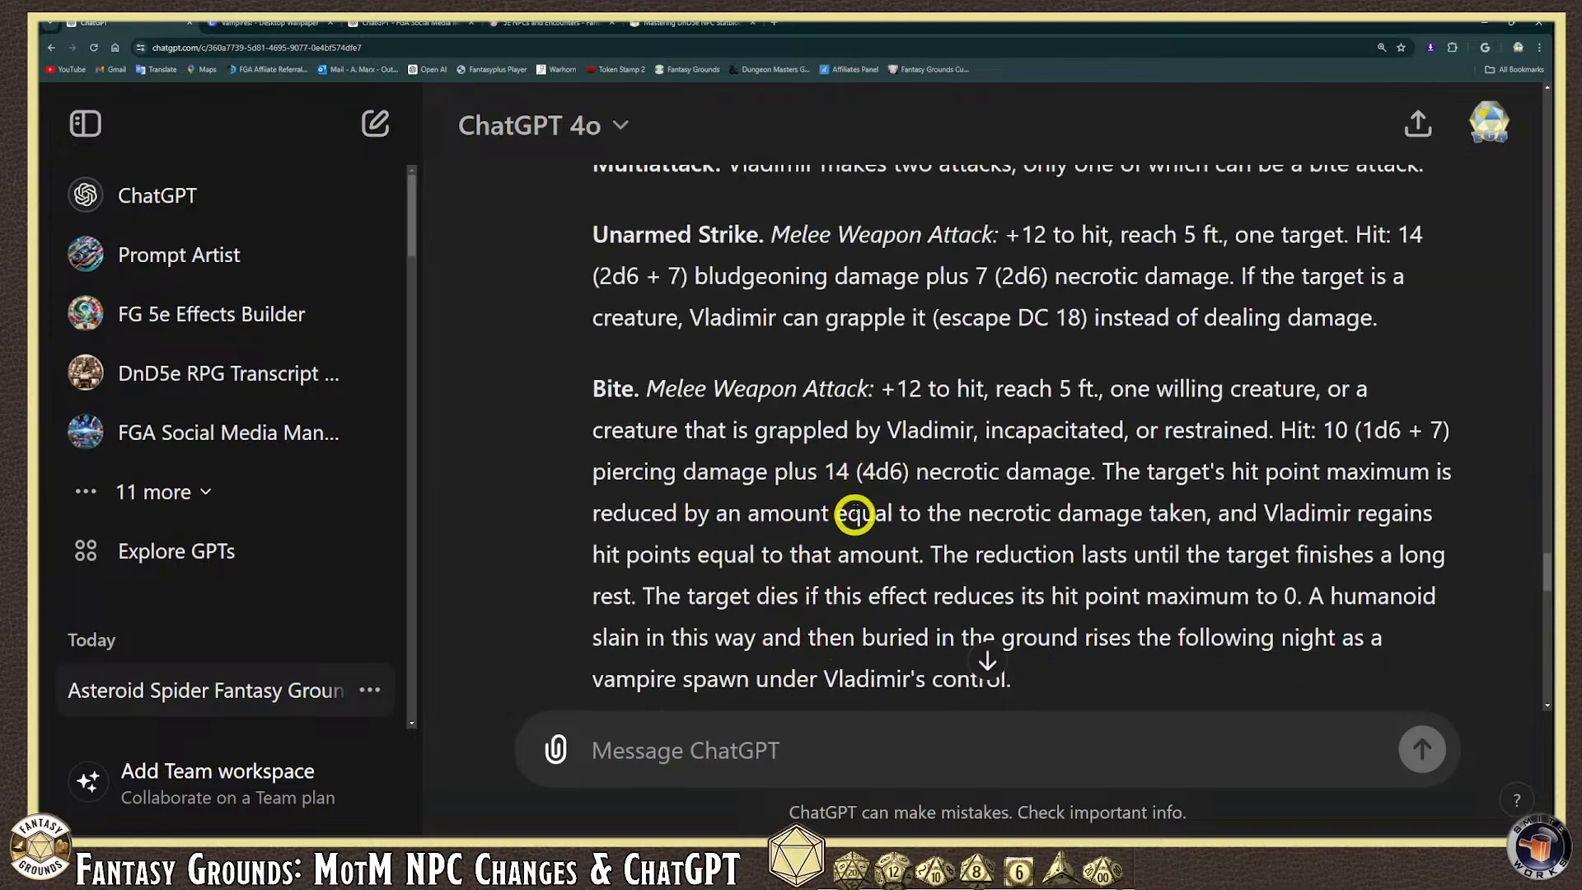
scroll(833, 562, "down", 1)
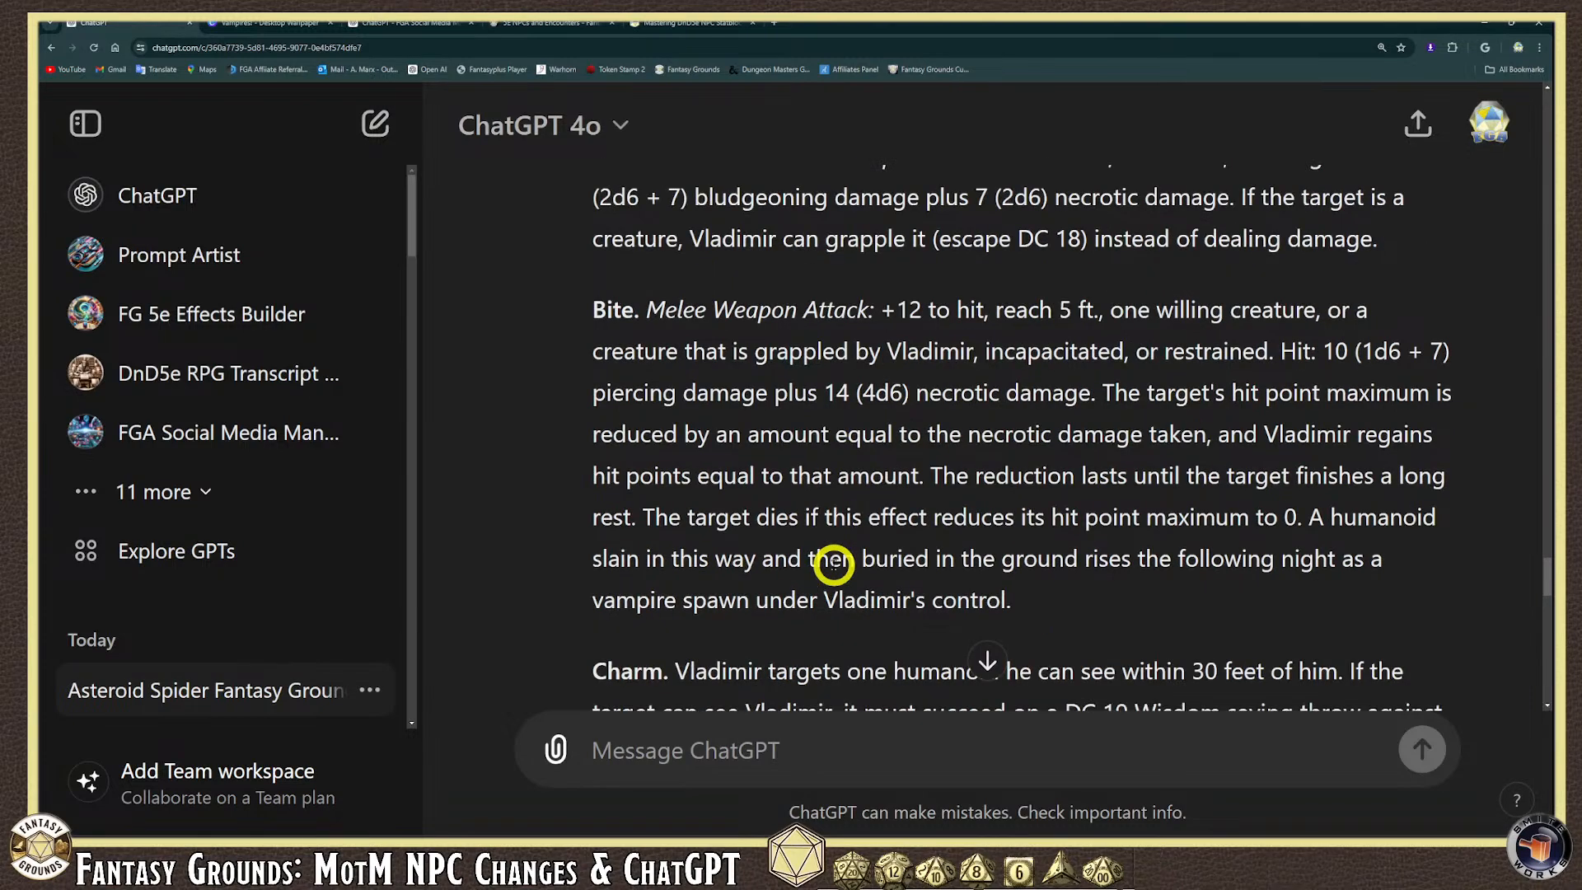
scroll(834, 562, "up", 8)
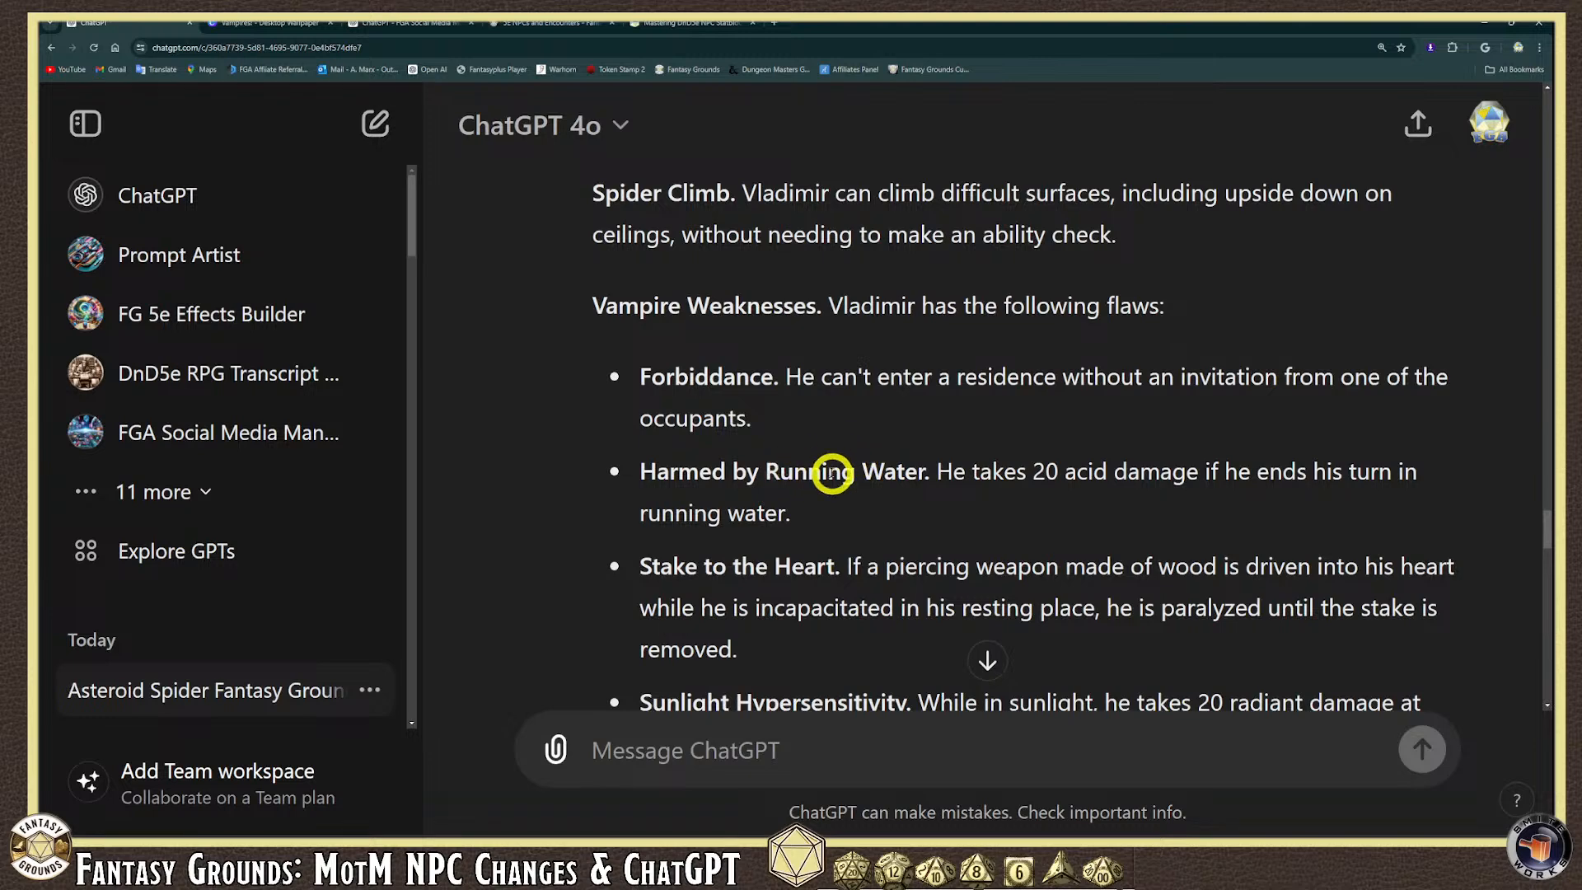
Recheck the vampire's Regeneration and Spider Climb traits and its Multiattack and Unarmed Strike actions.
scroll(785, 472, "up", 4)
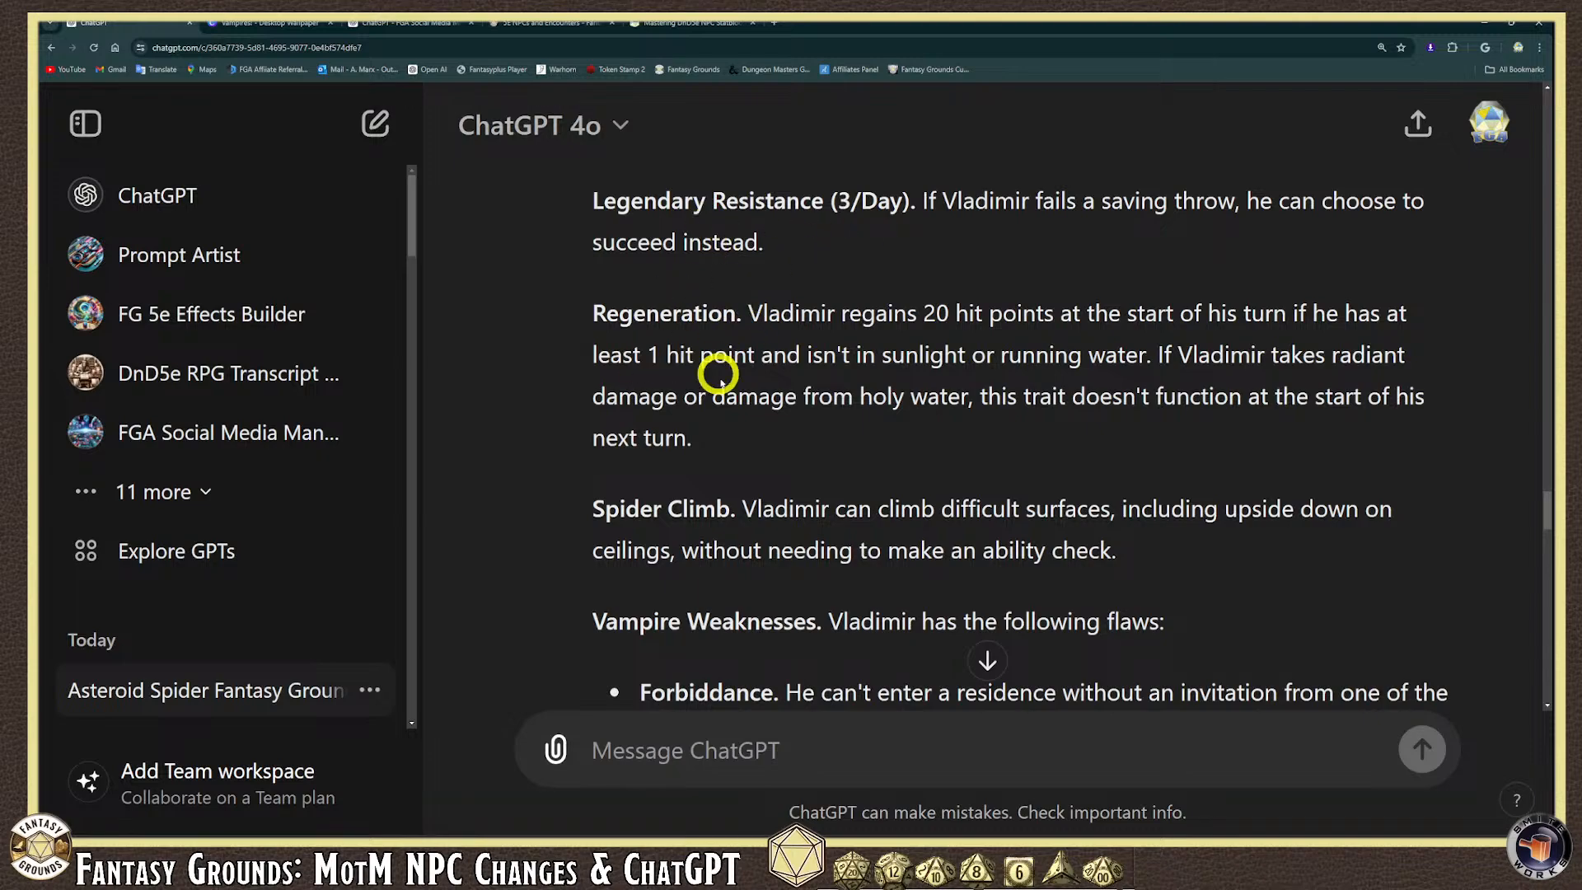
scroll(734, 436, "down", 6)
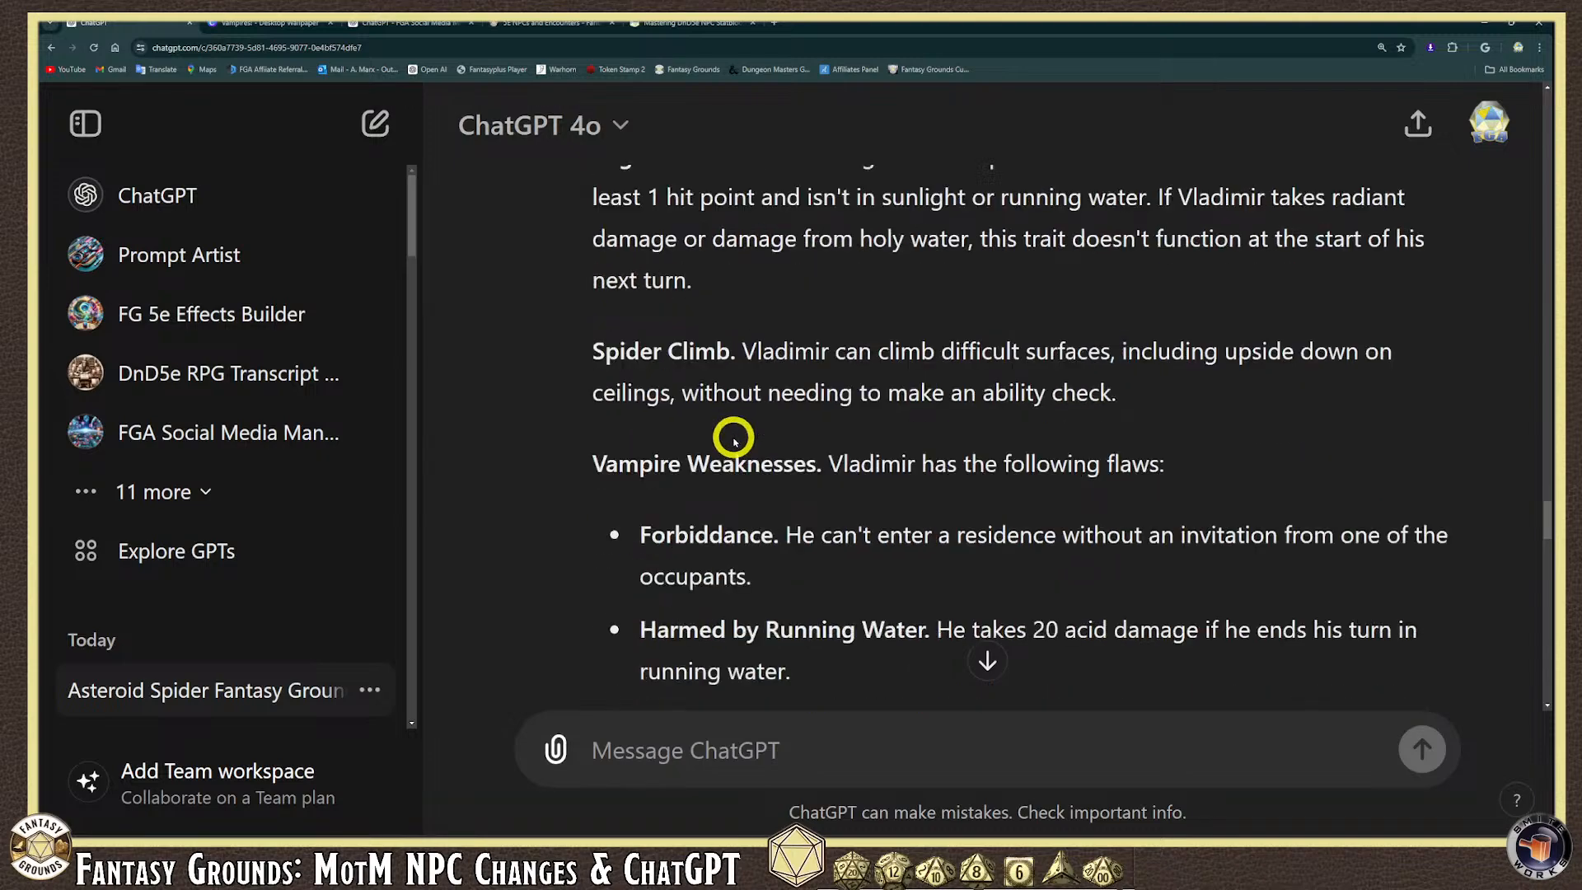
scroll(733, 439, "down", 4)
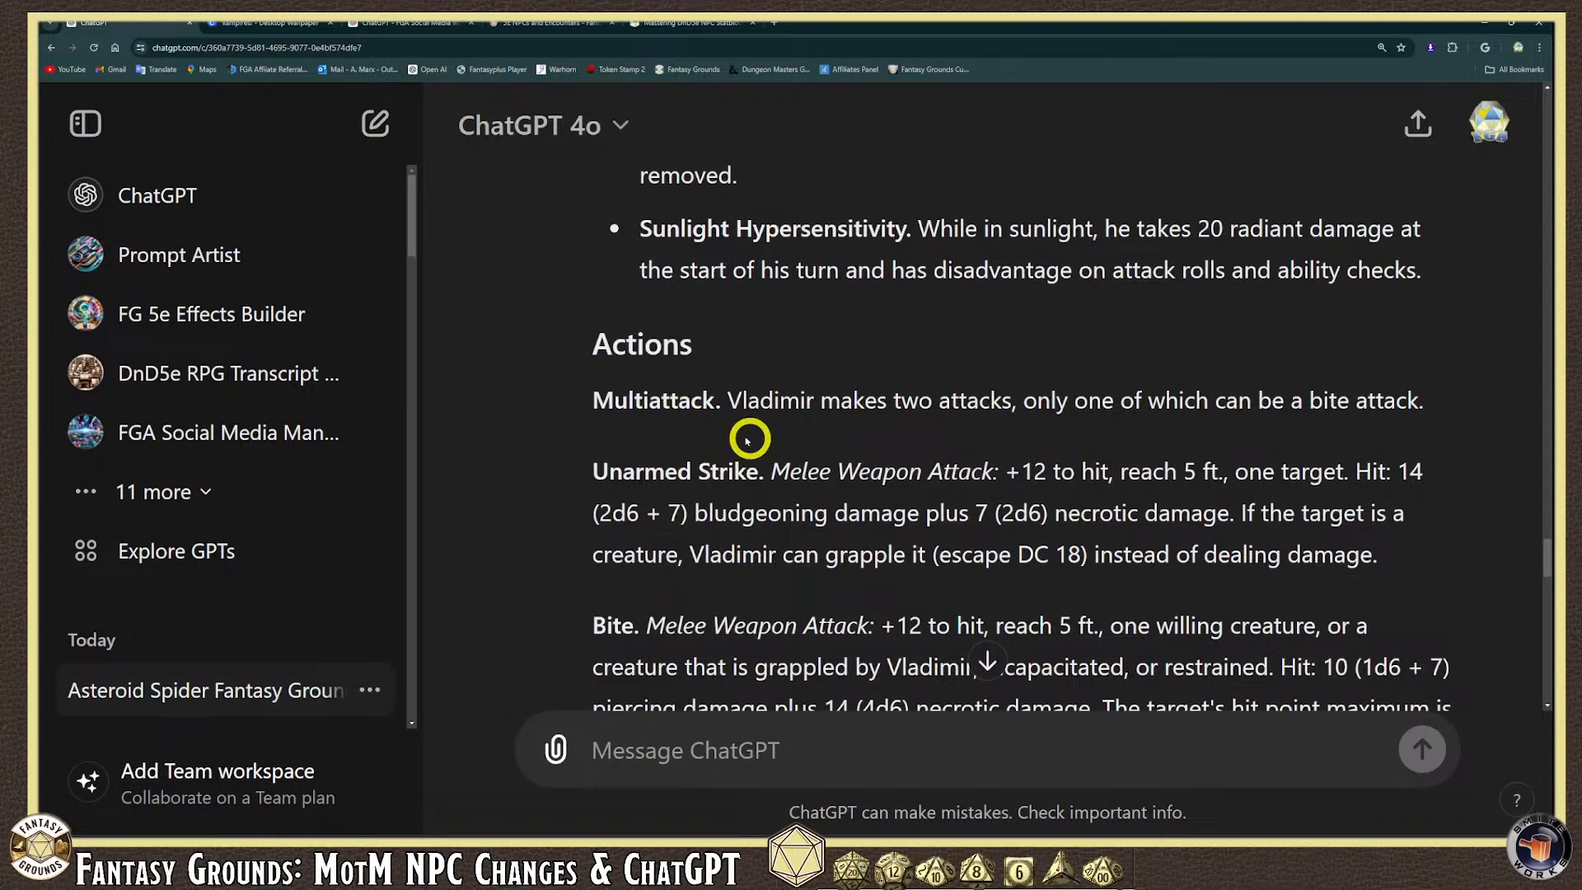
scroll(644, 362, "up", 7)
scroll(643, 323, "up", 3)
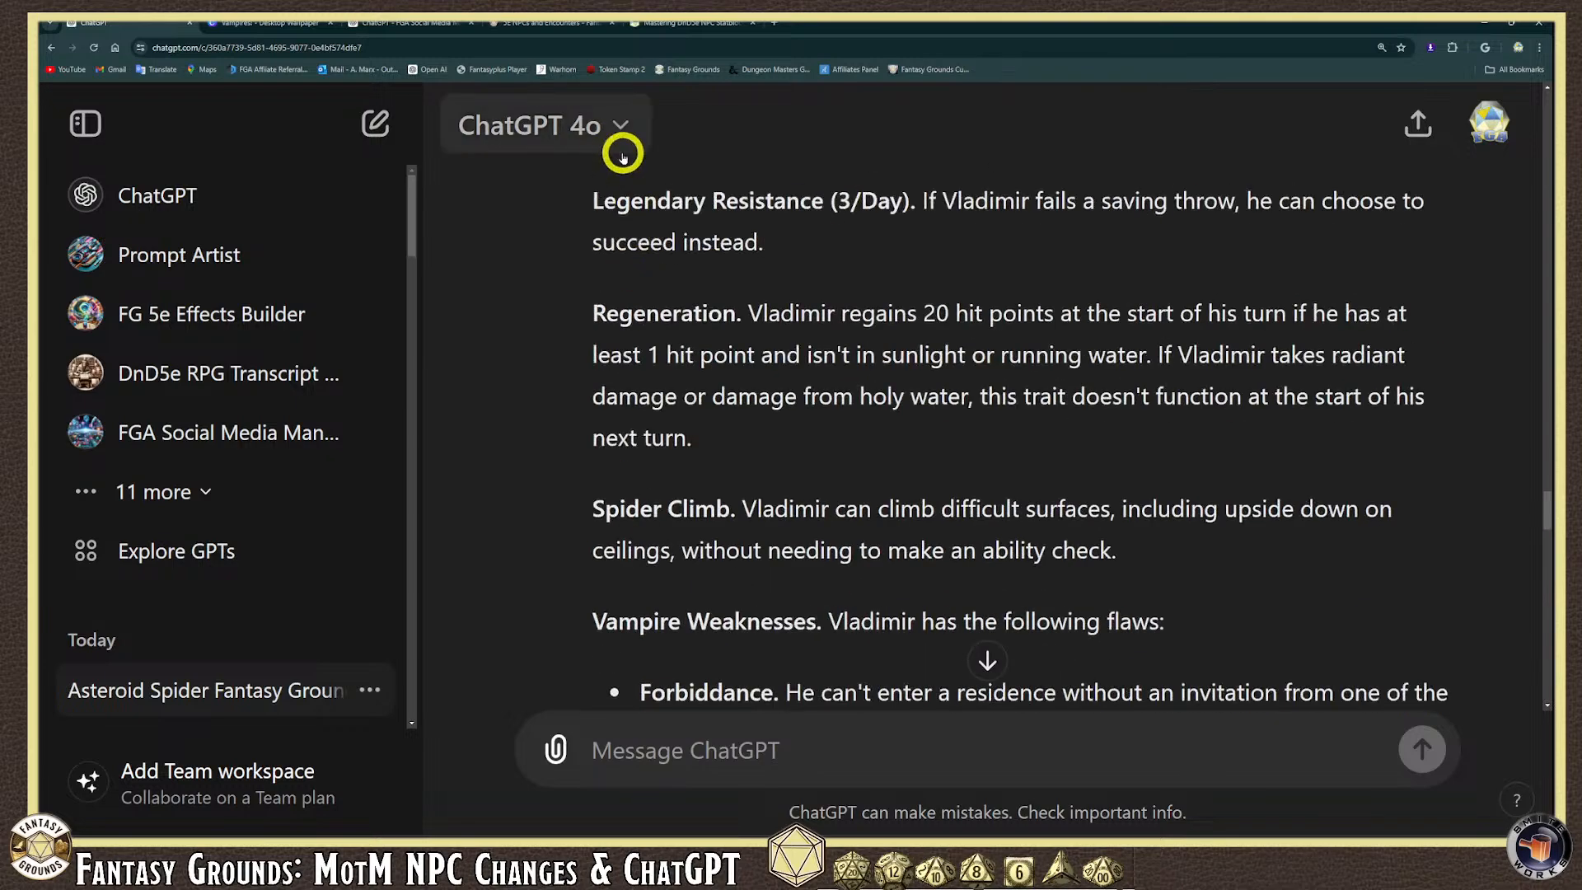
Switch to the Mastering DnD5e NPC Statblocks guide and examine its horizontal and vertical ability score formats at enlarged size.
left_click(528, 23)
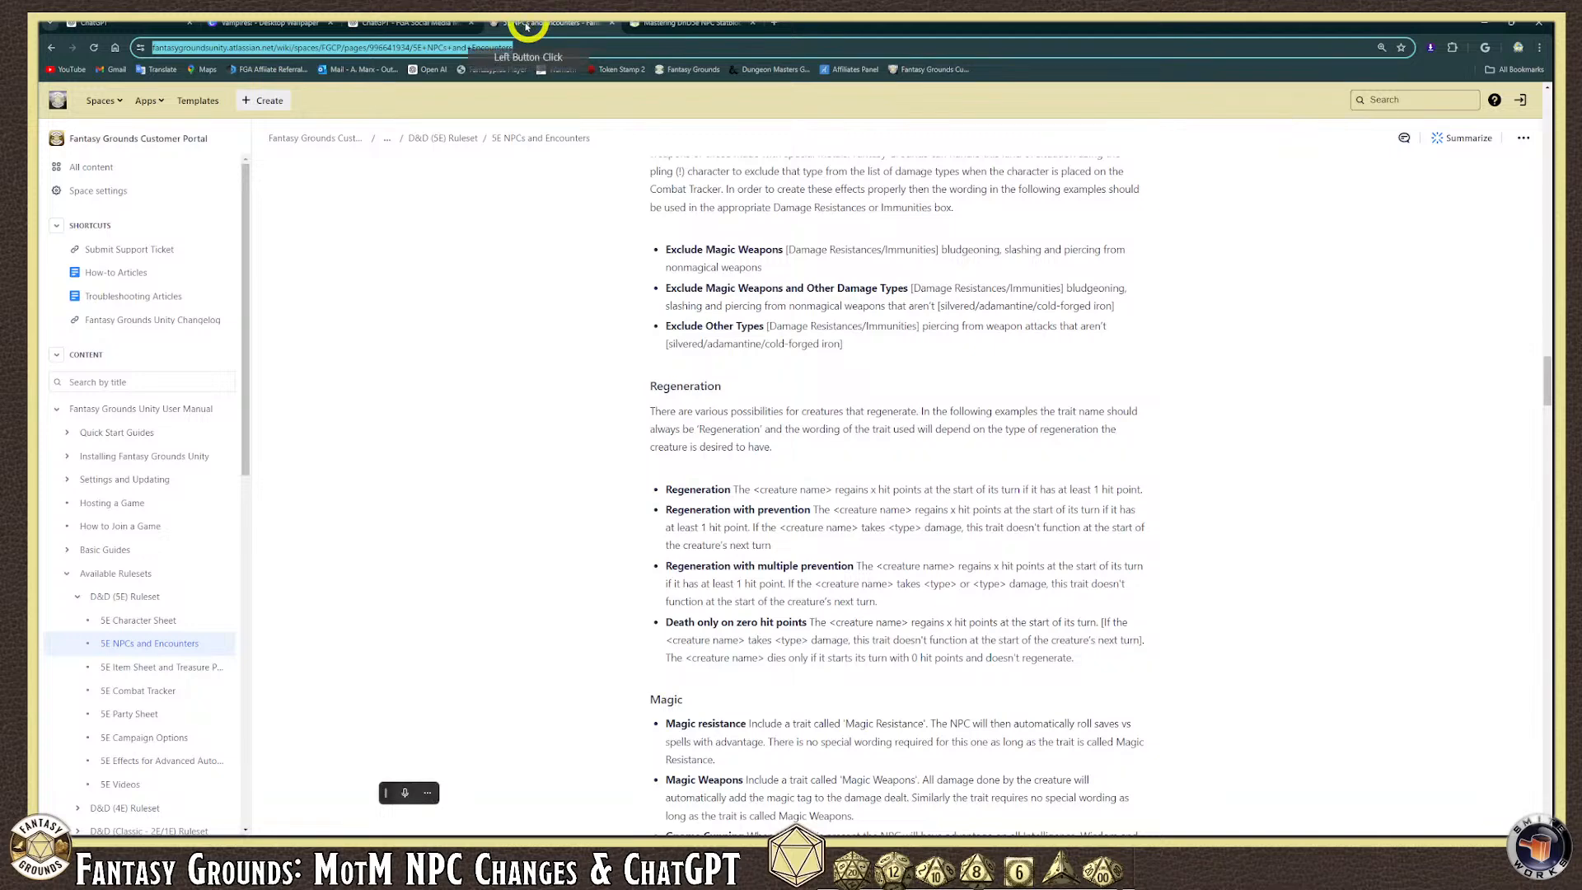
left_click(670, 24)
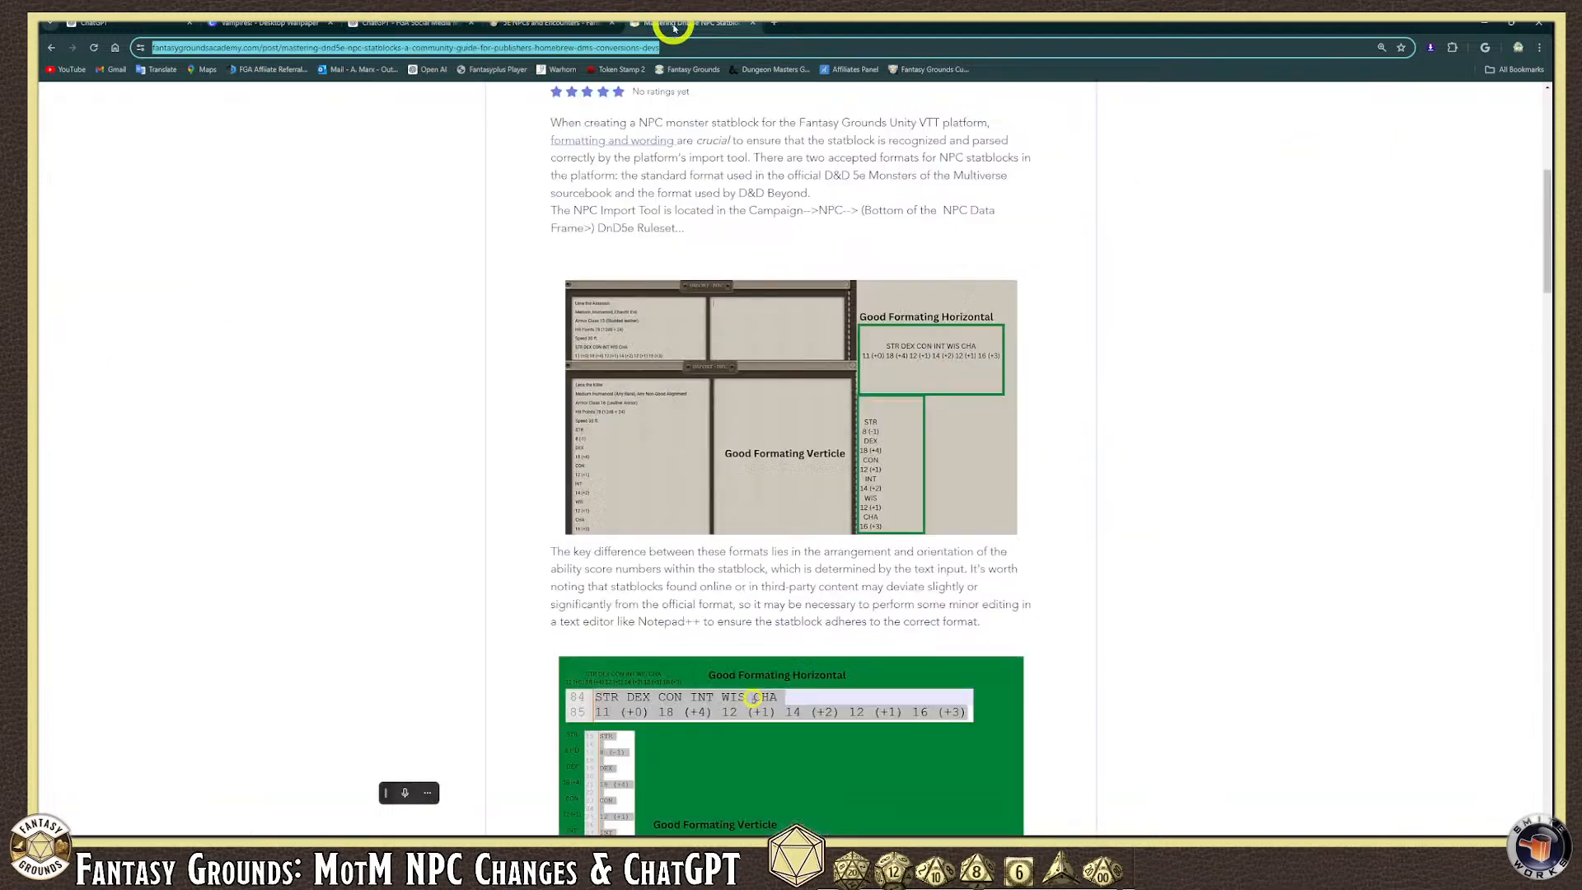
scroll(833, 462, "up", 4)
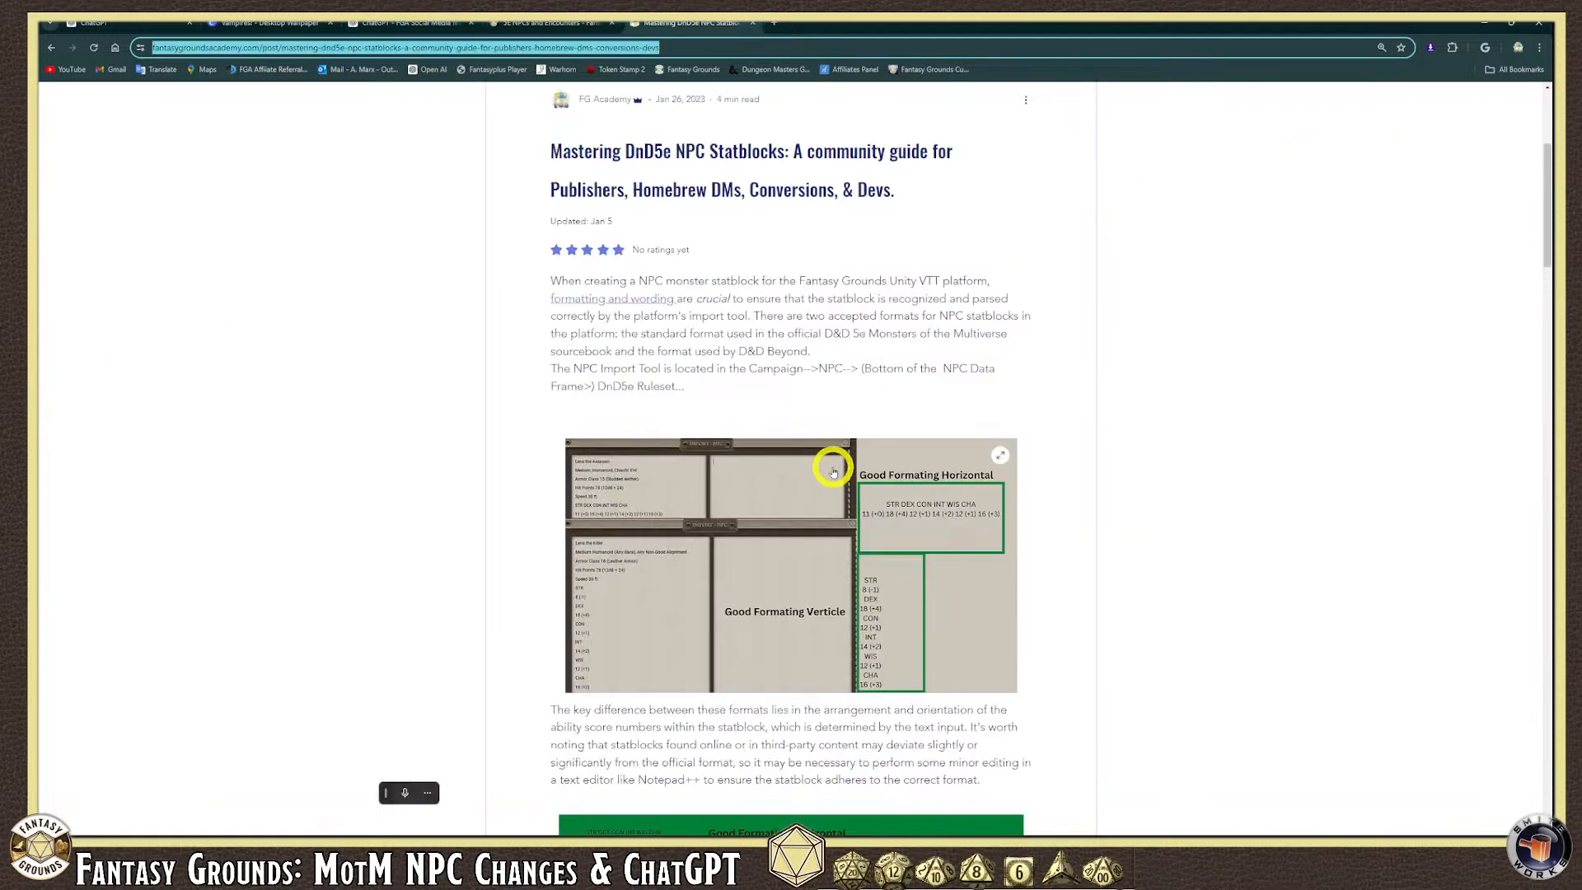
scroll(831, 470, "down", 8)
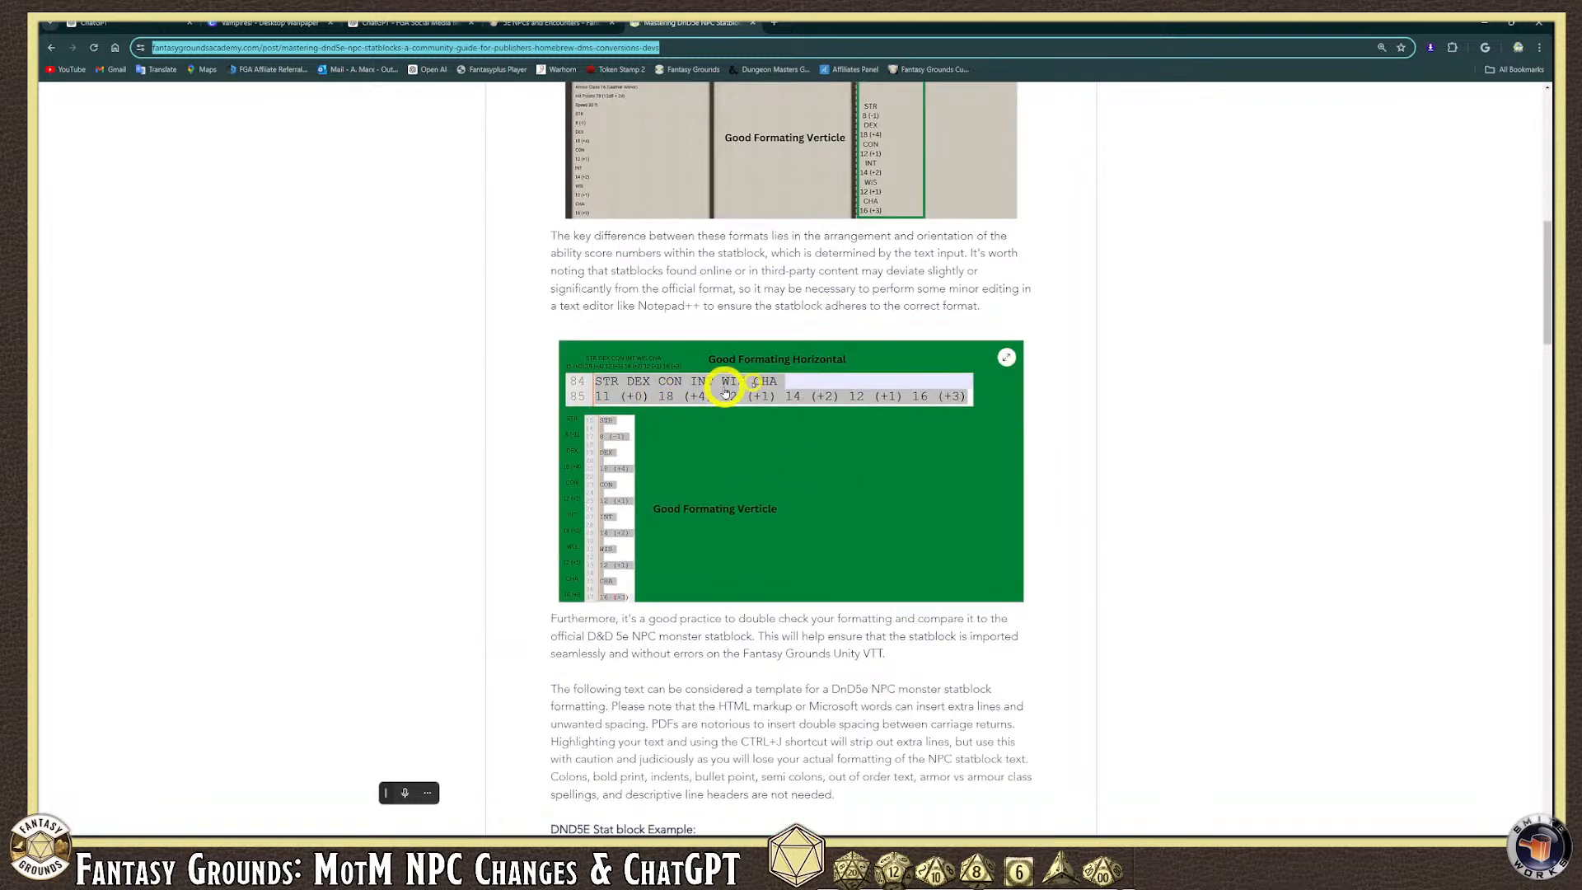
scroll(745, 403, "up", 1)
scroll(746, 403, "up", 1)
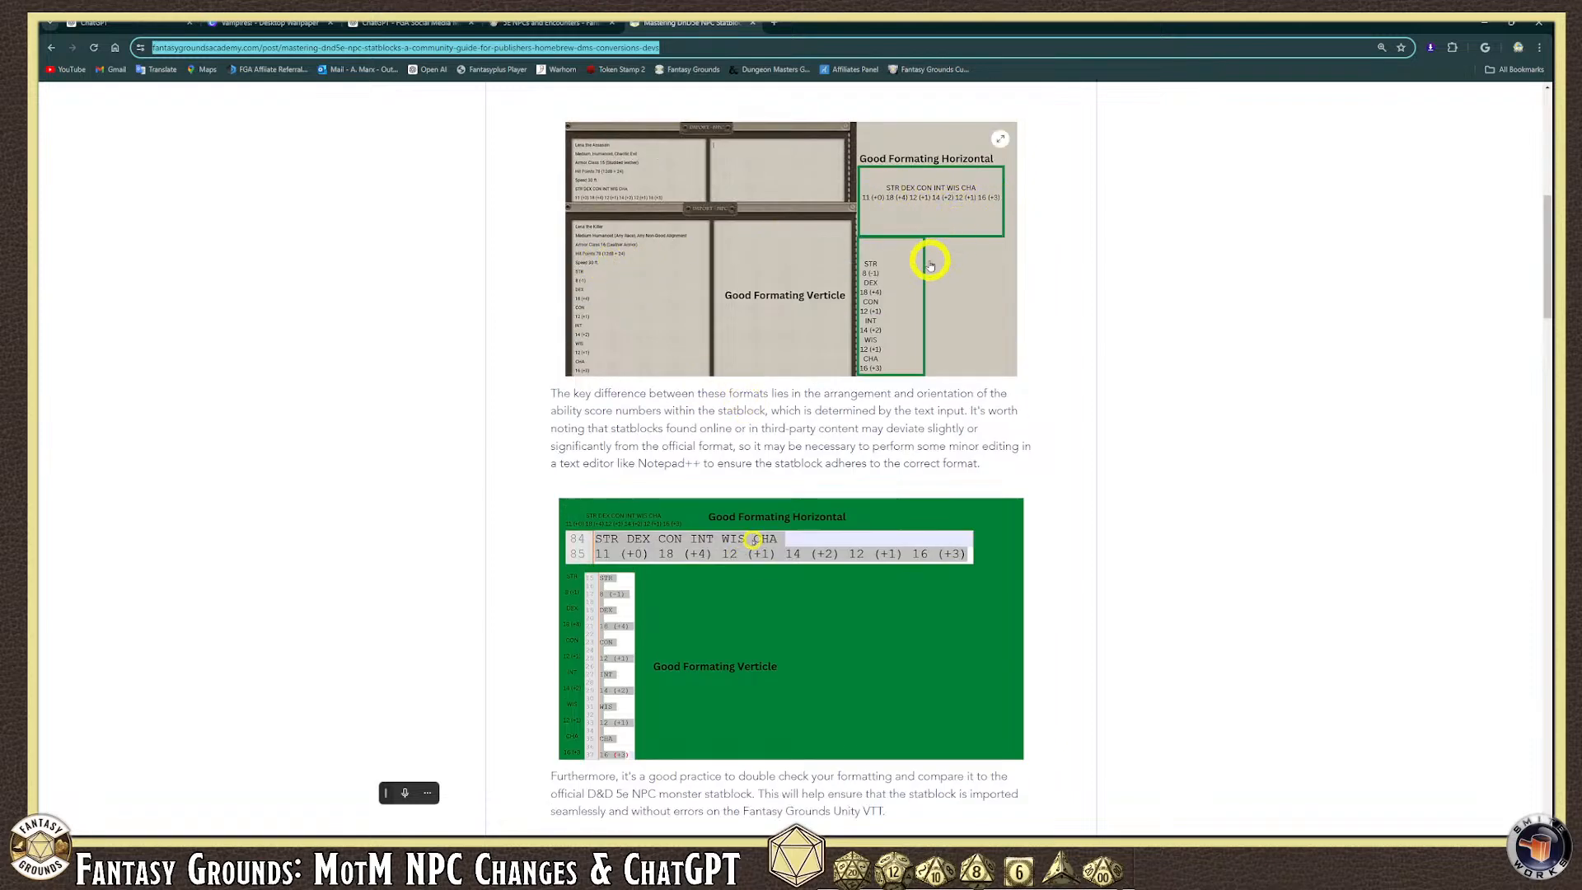
key("ctrl+plus")
key("ctrl+plus")
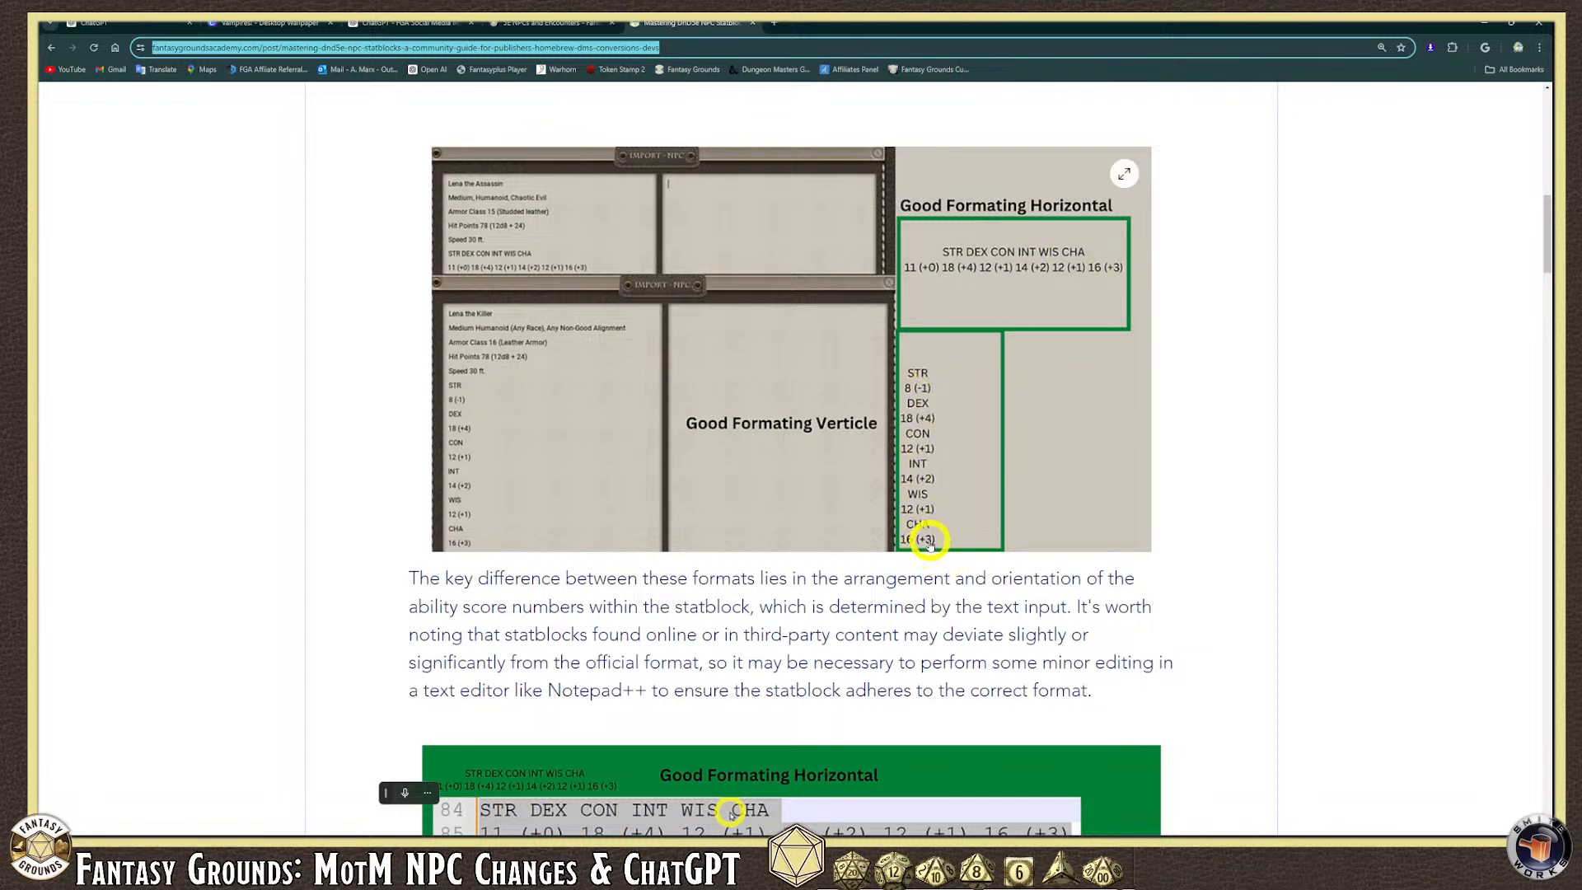
Read on through the second ability score formatting image and the correct DND5E stat block example, down to its actions.
scroll(921, 551, "down", 5)
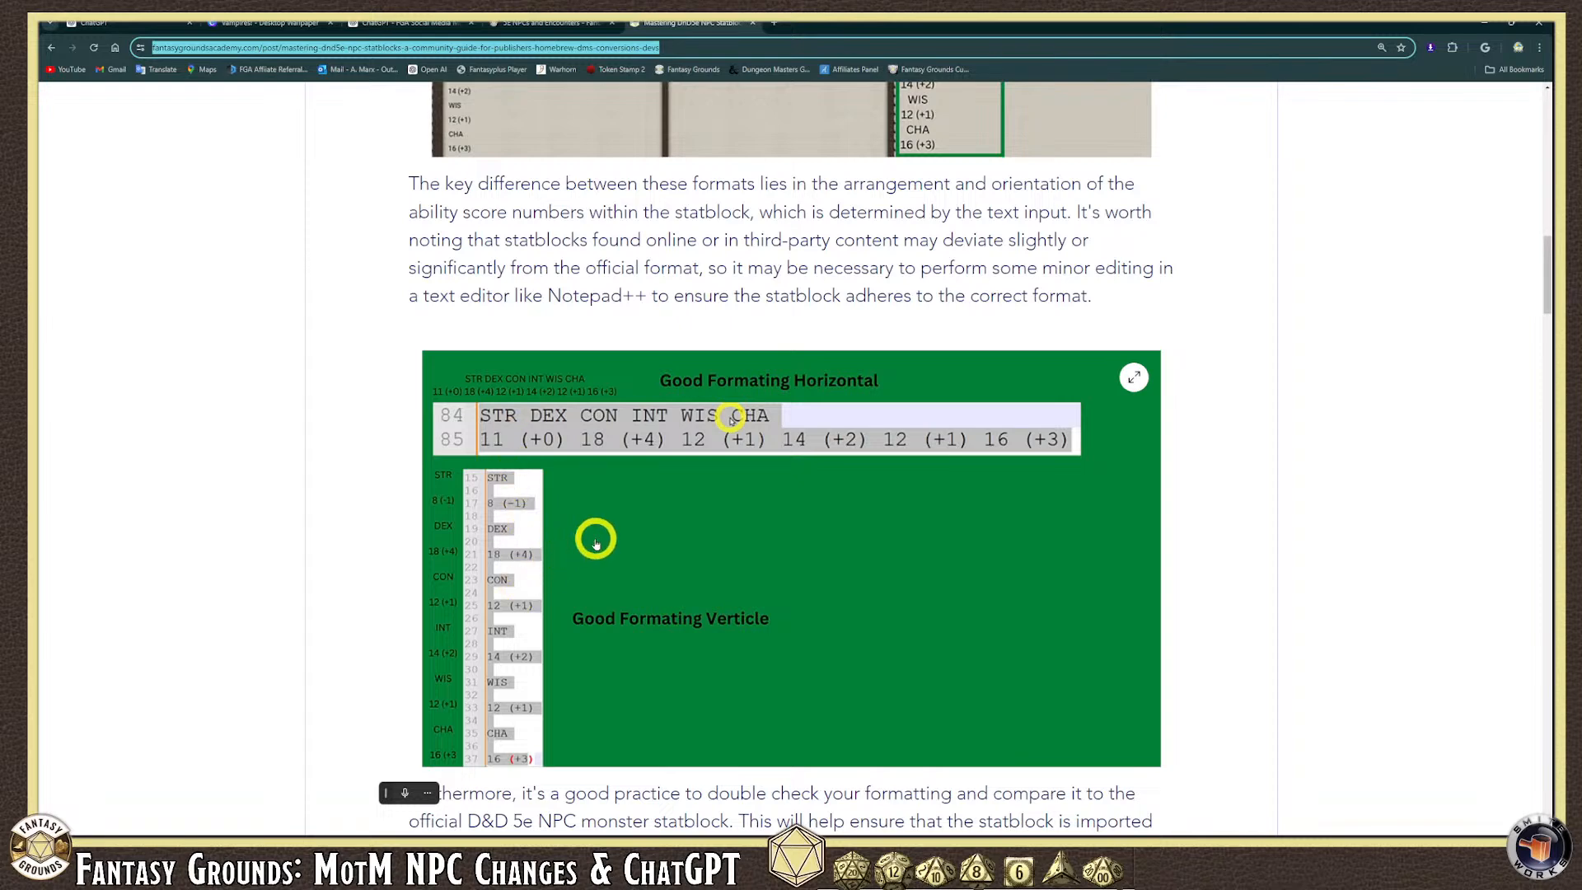
scroll(609, 545, "down", 2)
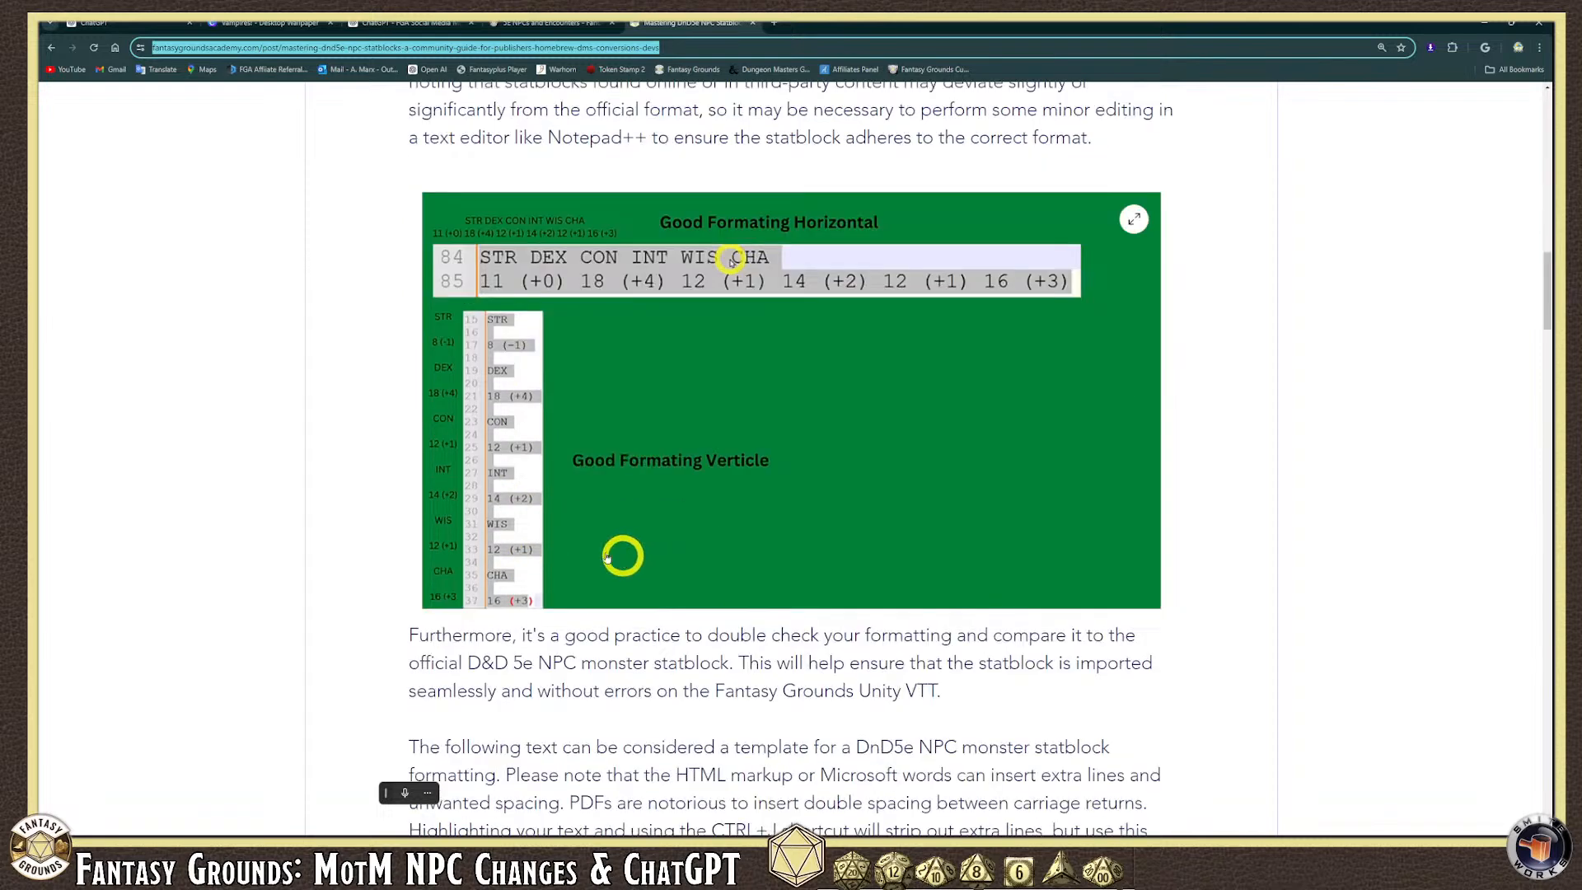
scroll(746, 458, "down", 2)
scroll(749, 459, "down", 5)
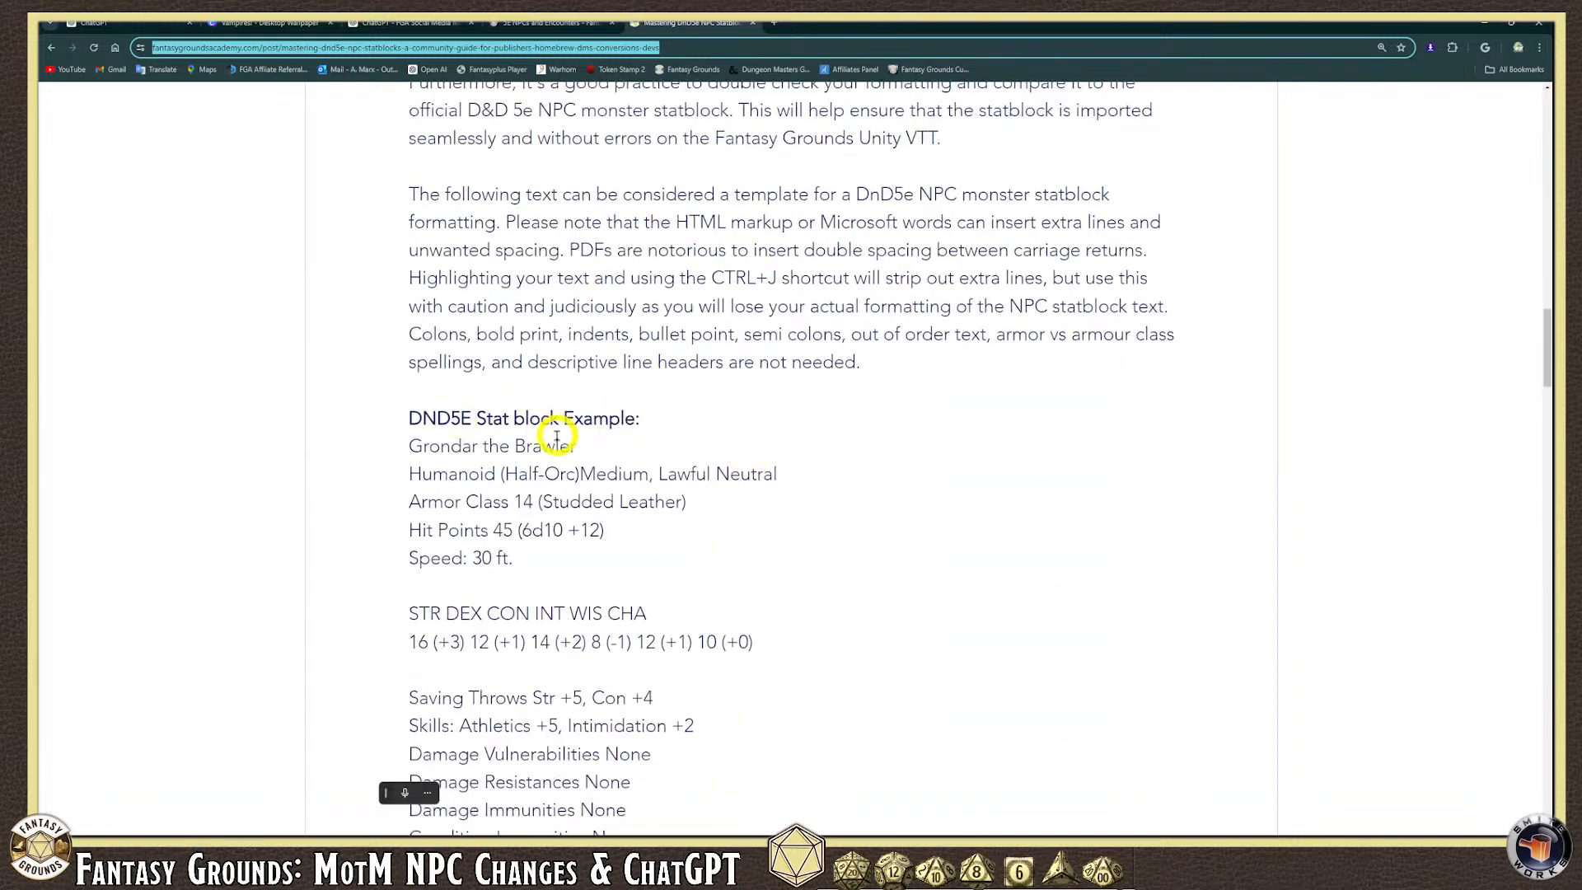
scroll(568, 445, "down", 2)
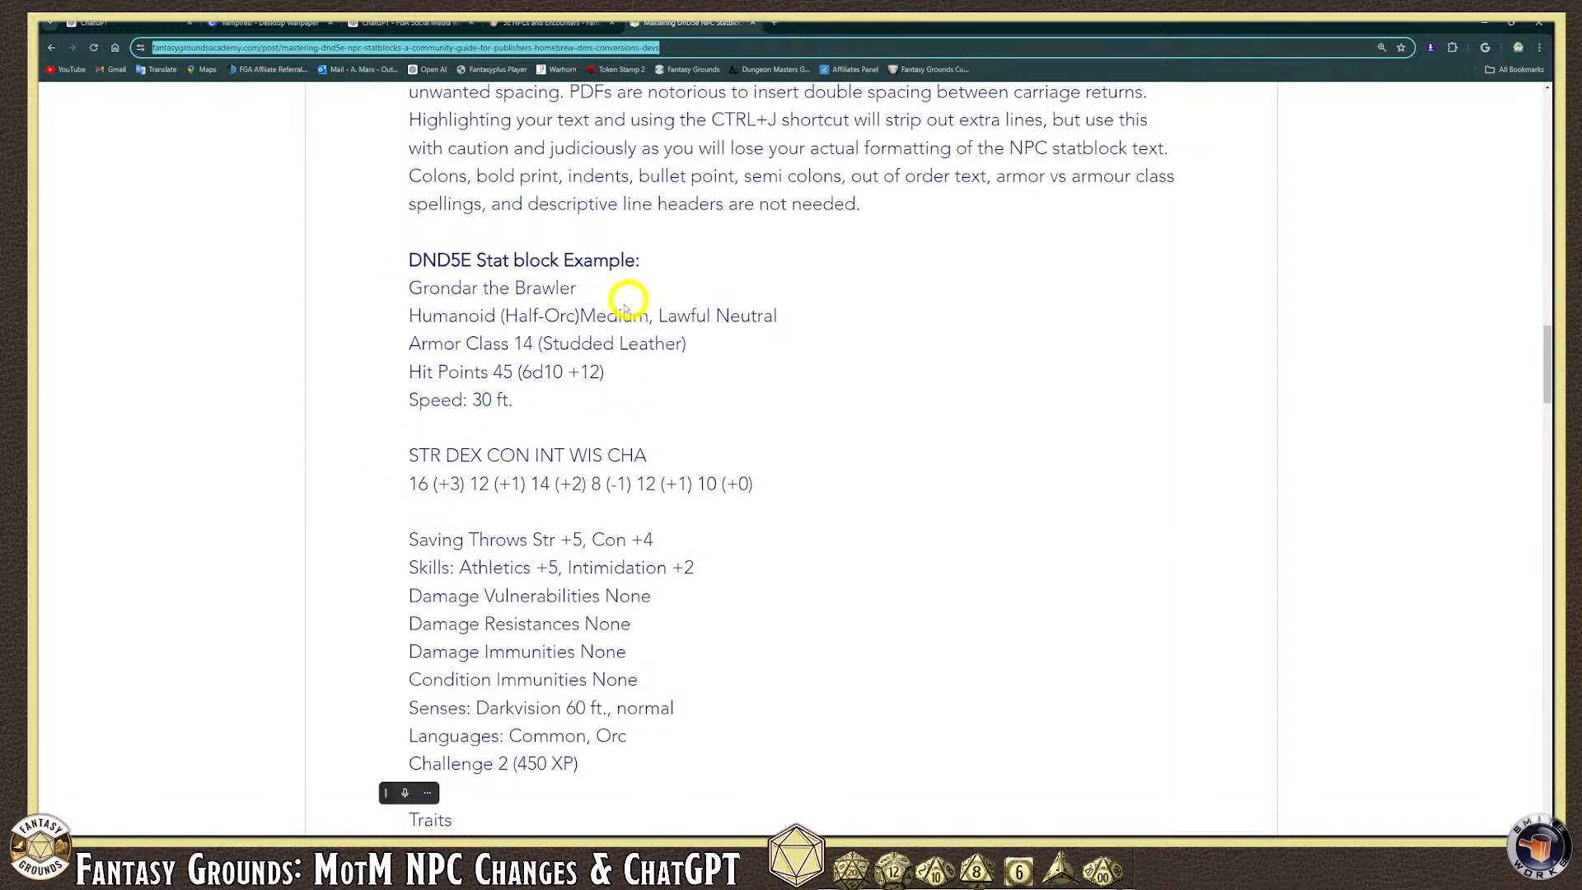
scroll(582, 412, "down", 7)
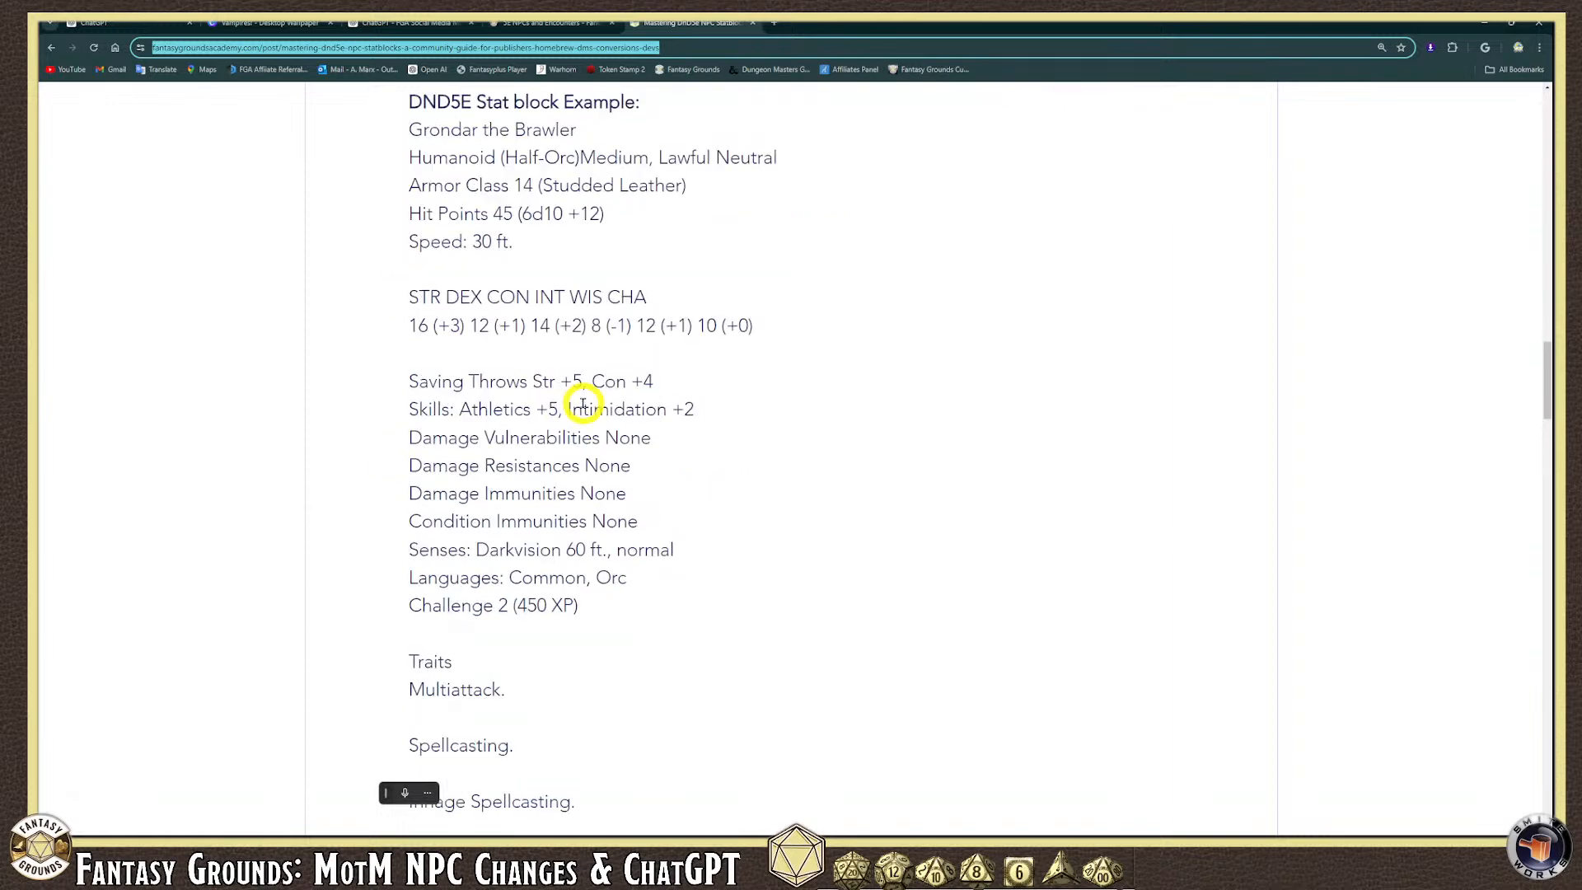
scroll(582, 428, "down", 7)
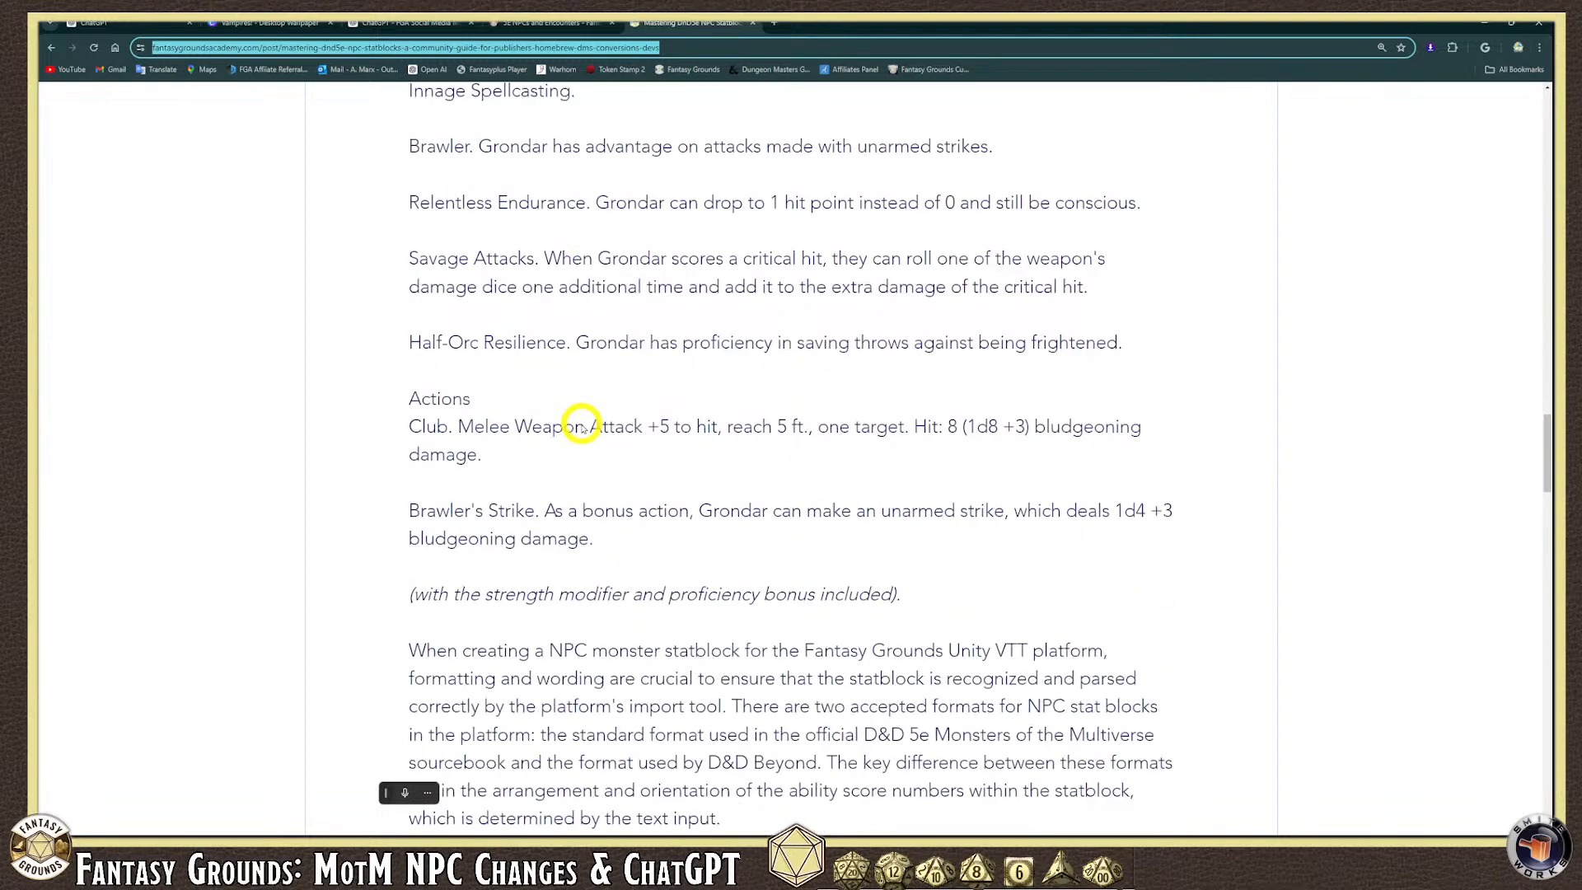
Find the guide's wrong NPC stat block example and highlight its header labels and the abbreviated alignment LN.
scroll(582, 428, "down", 7)
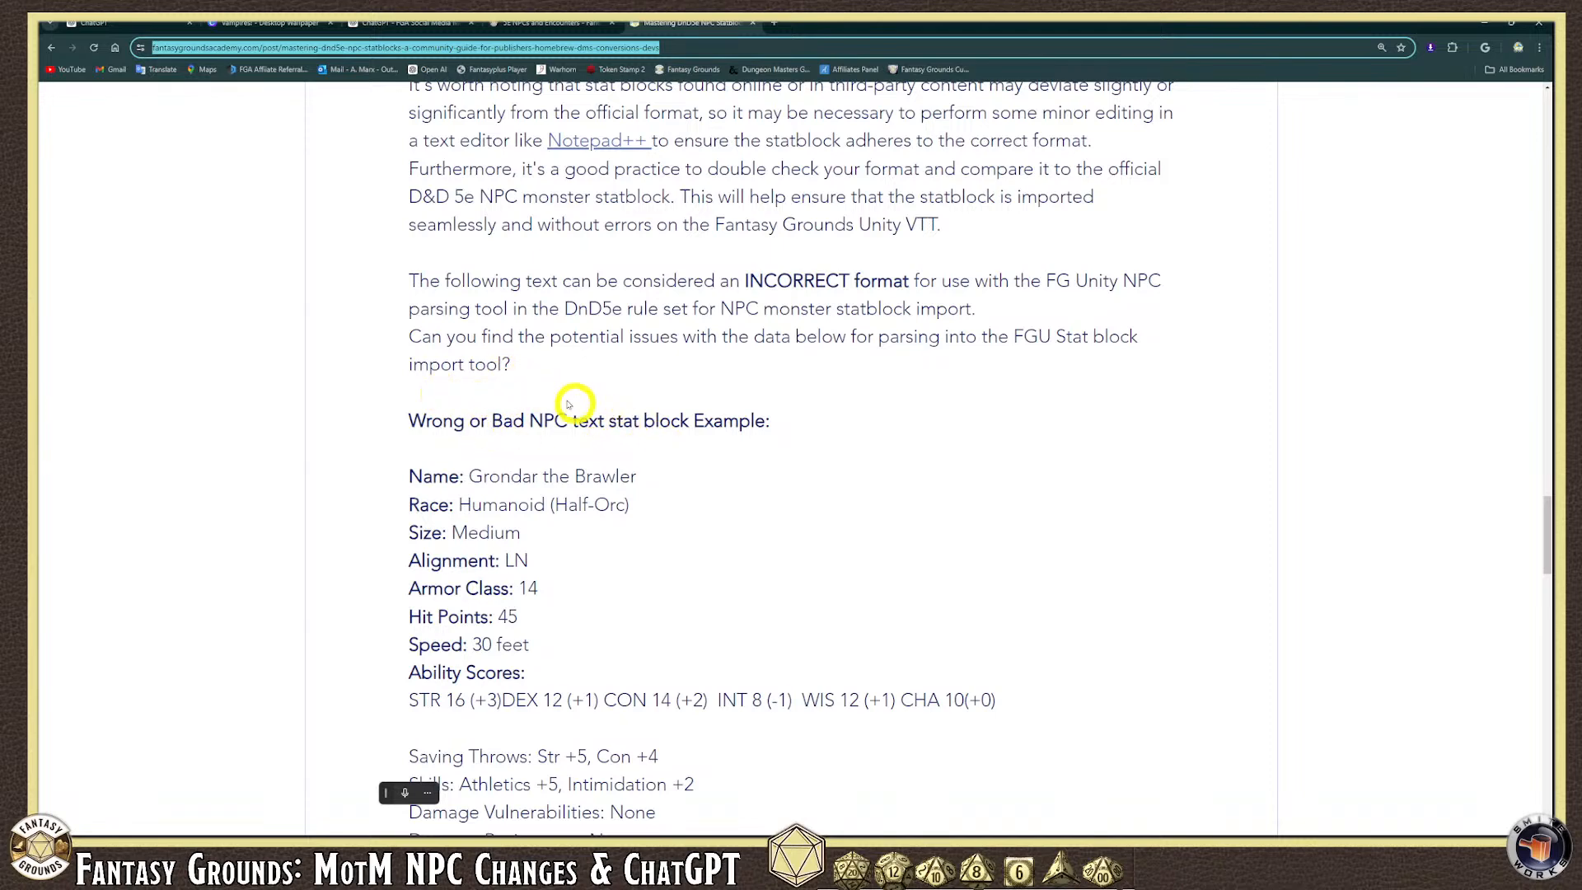
scroll(683, 434, "down", 1)
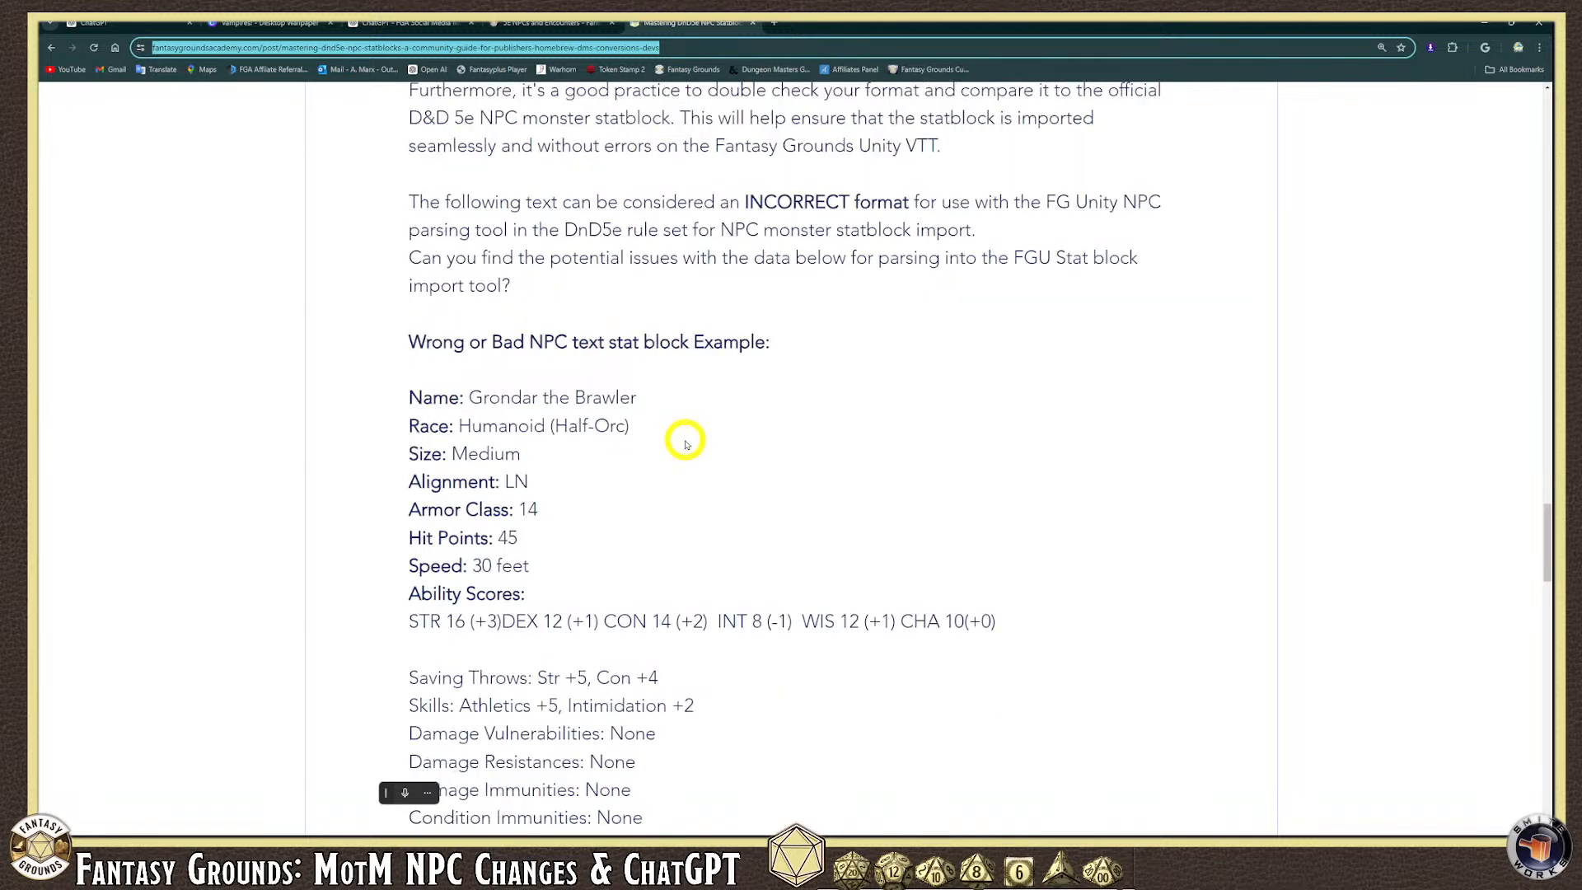
left_click_drag(411, 398, 429, 558)
left_click(423, 403)
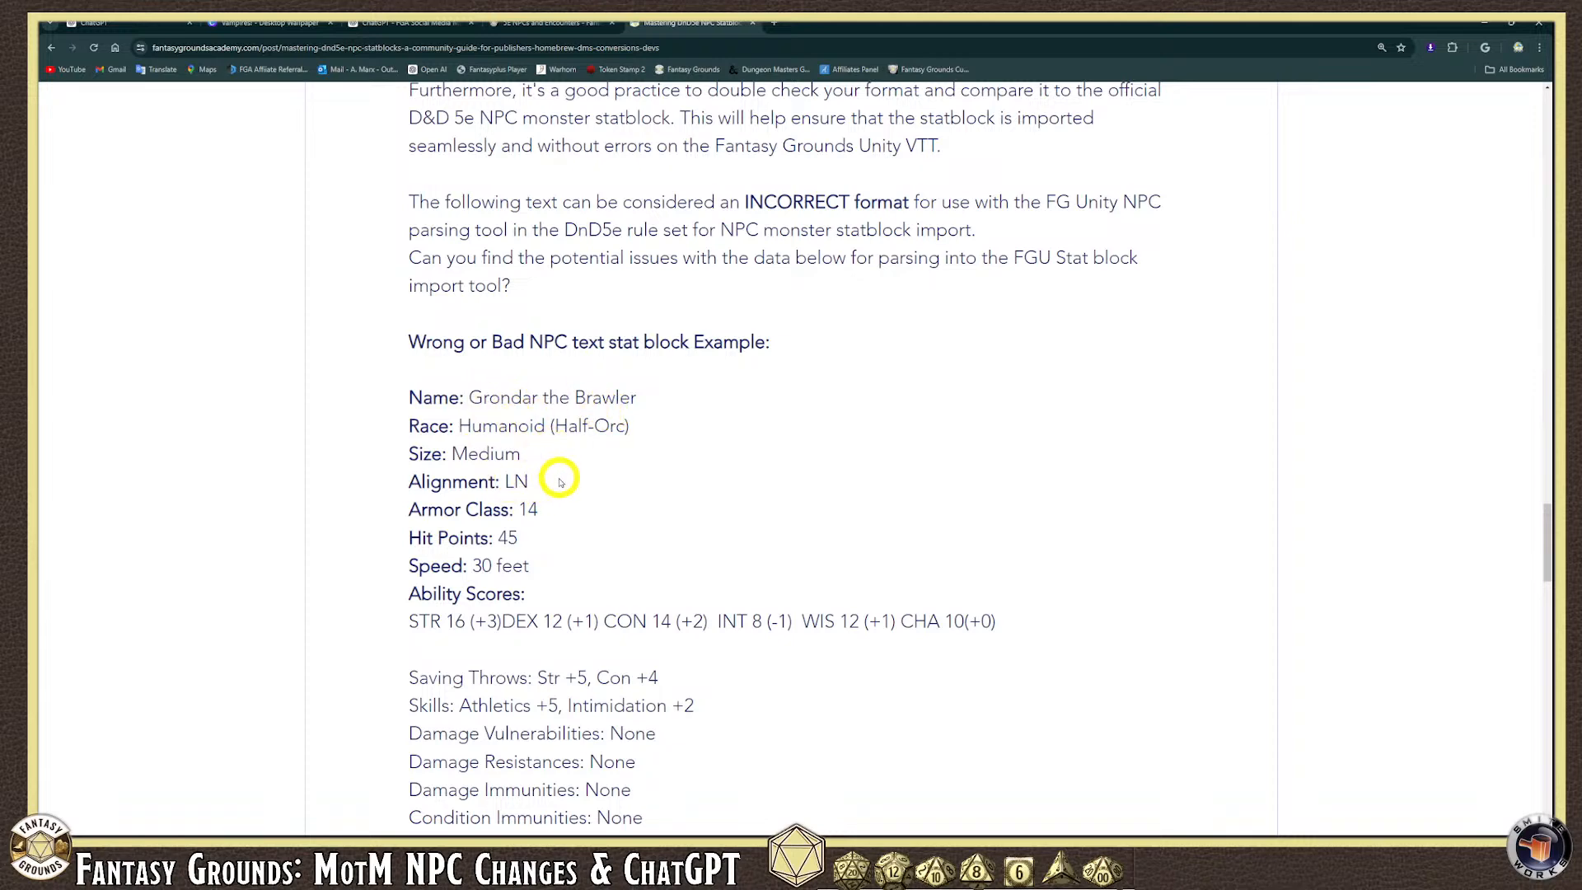
double_click(511, 481)
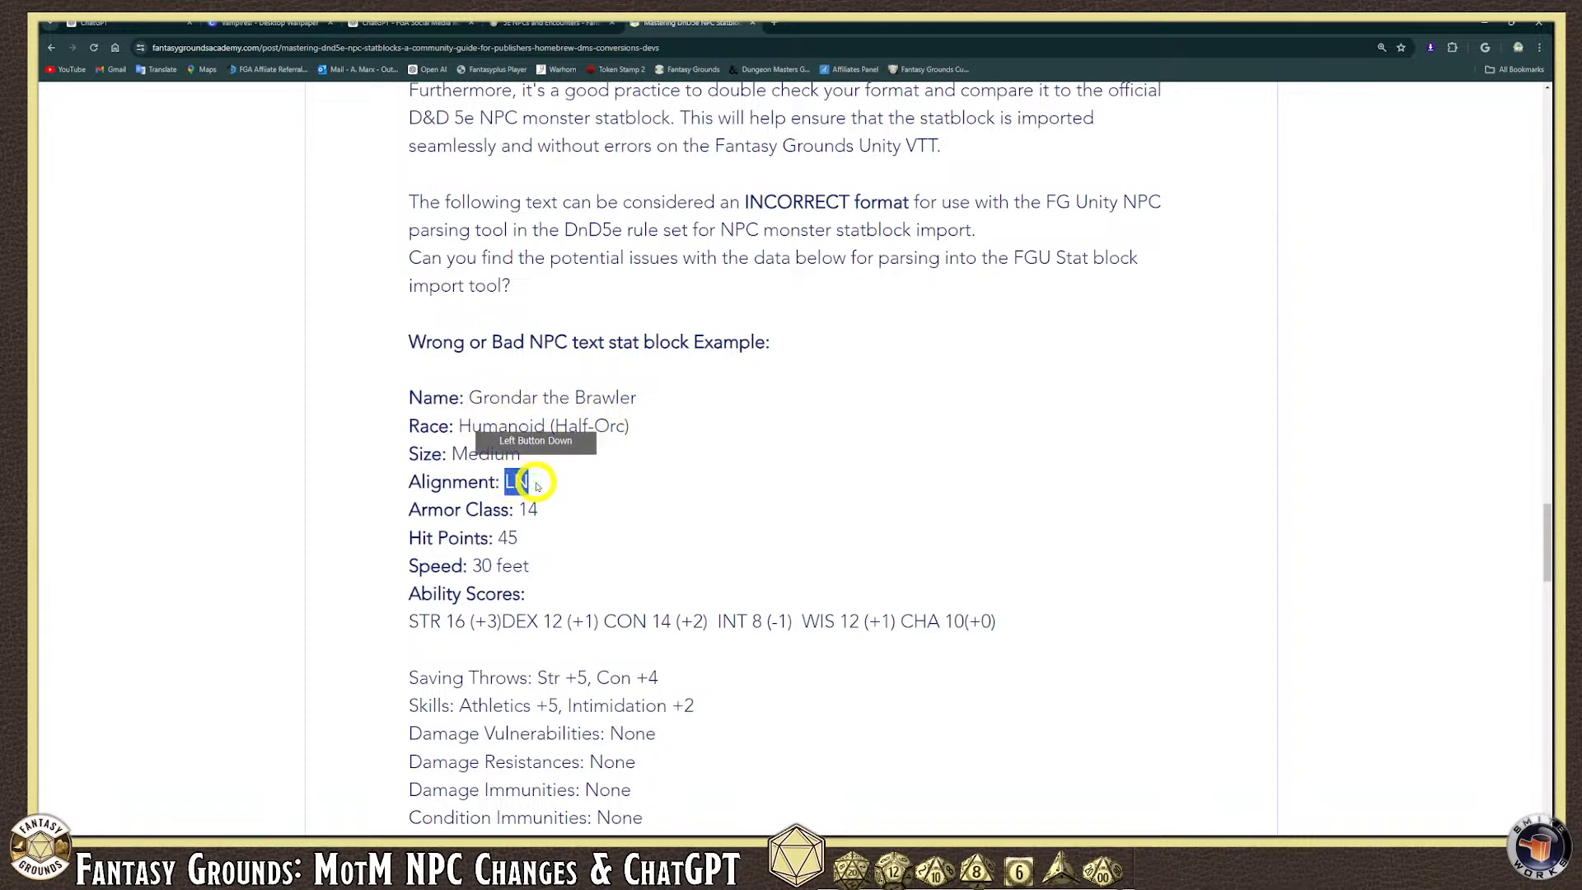
left_click(610, 509)
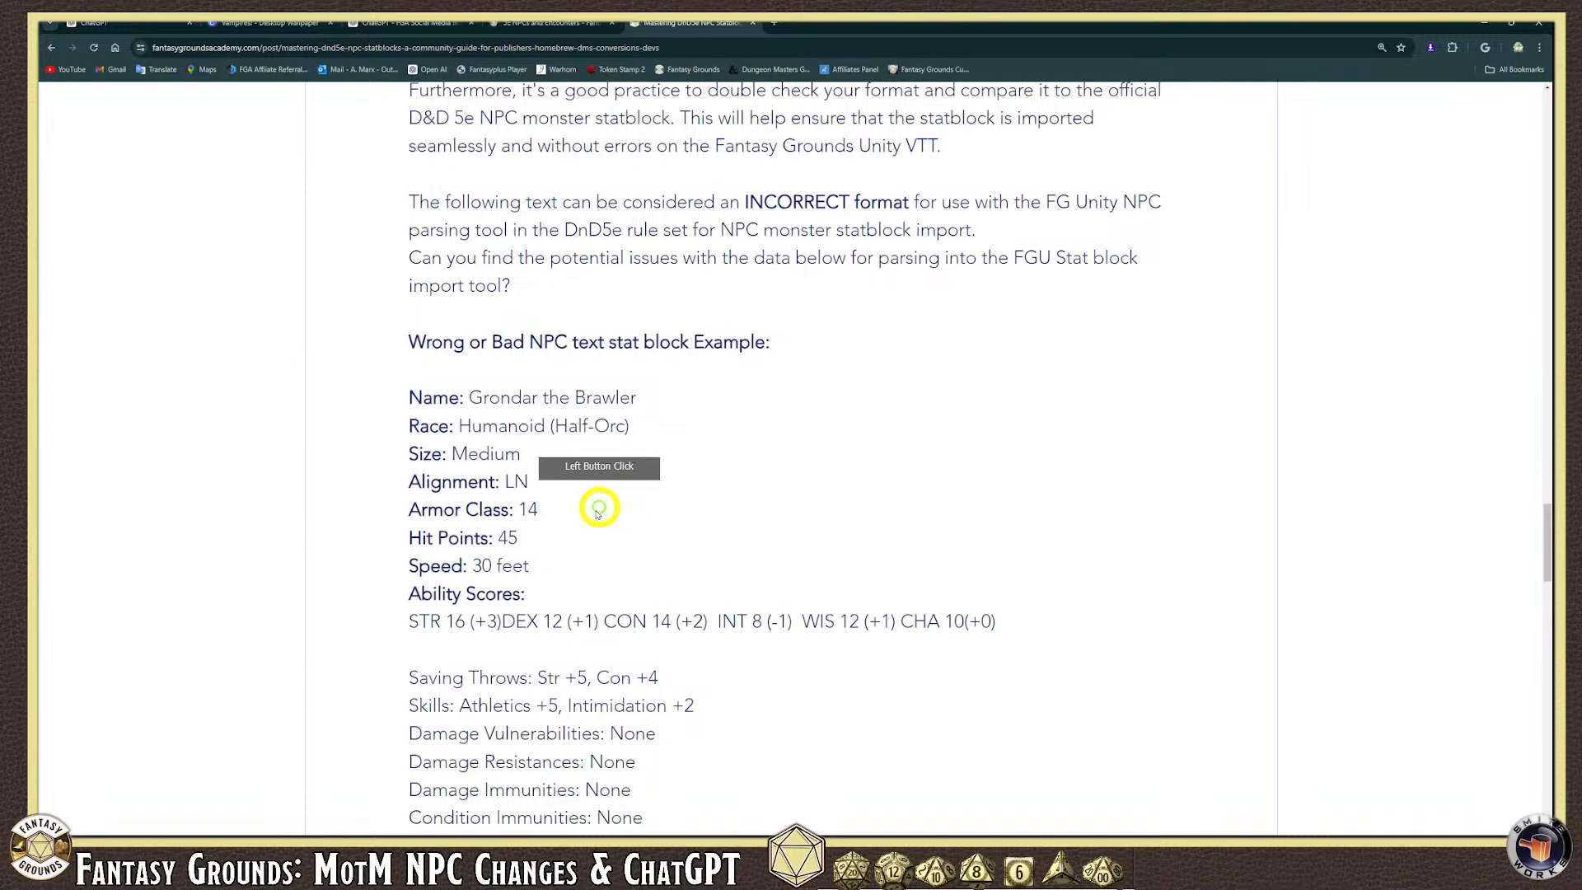
Highlight the whole line of ability scores, from STR to CHA, in the wrong stat block example.
left_click_drag(412, 620, 992, 624)
left_click(775, 667)
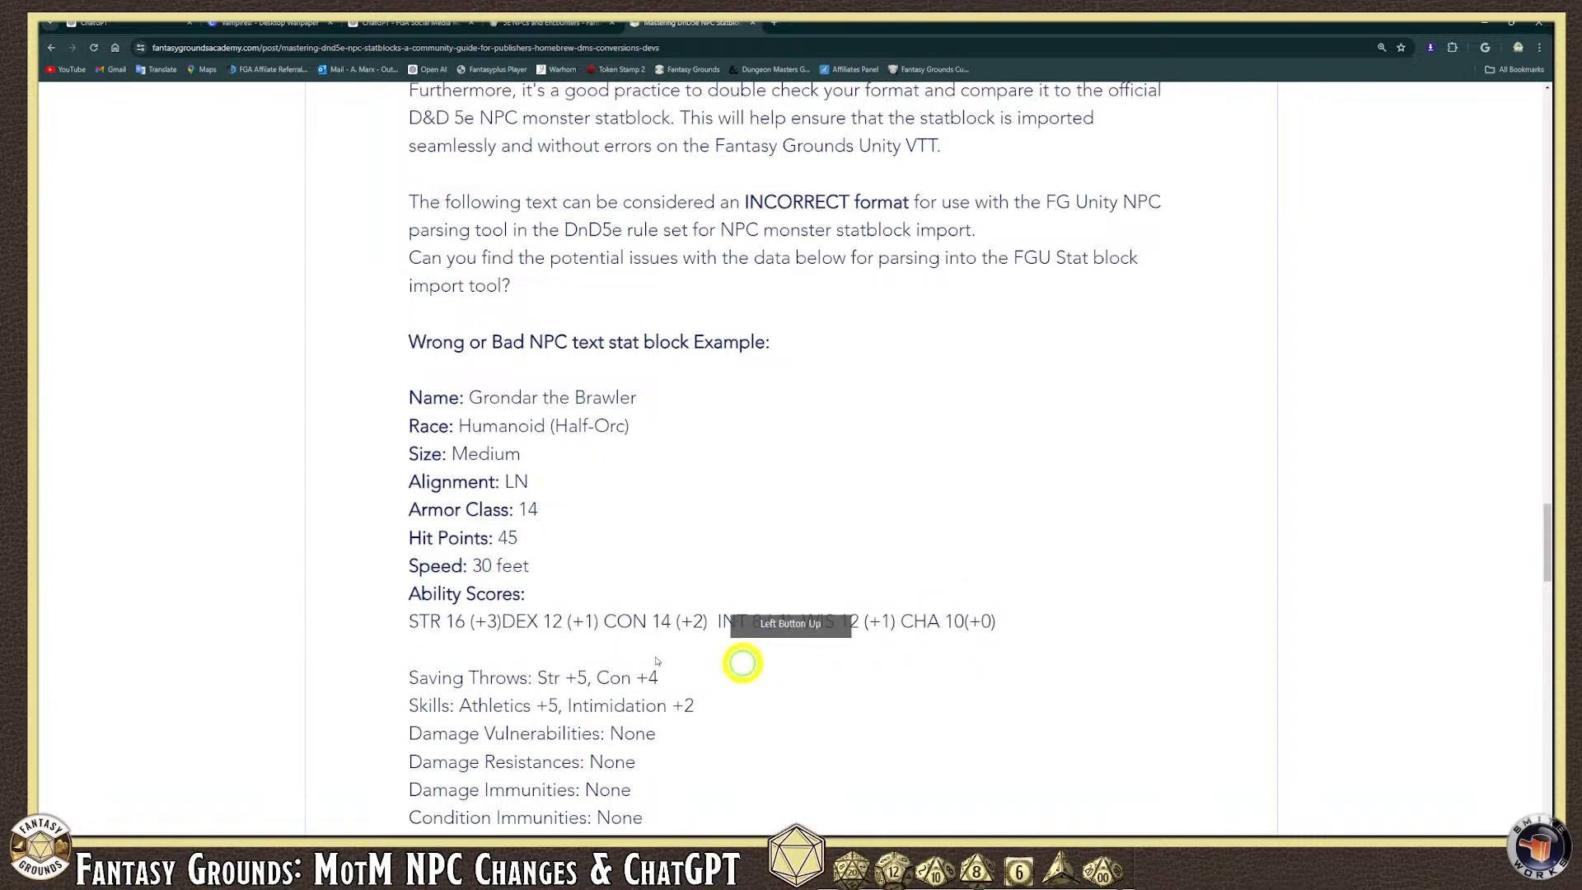
left_click_drag(409, 621, 1001, 636)
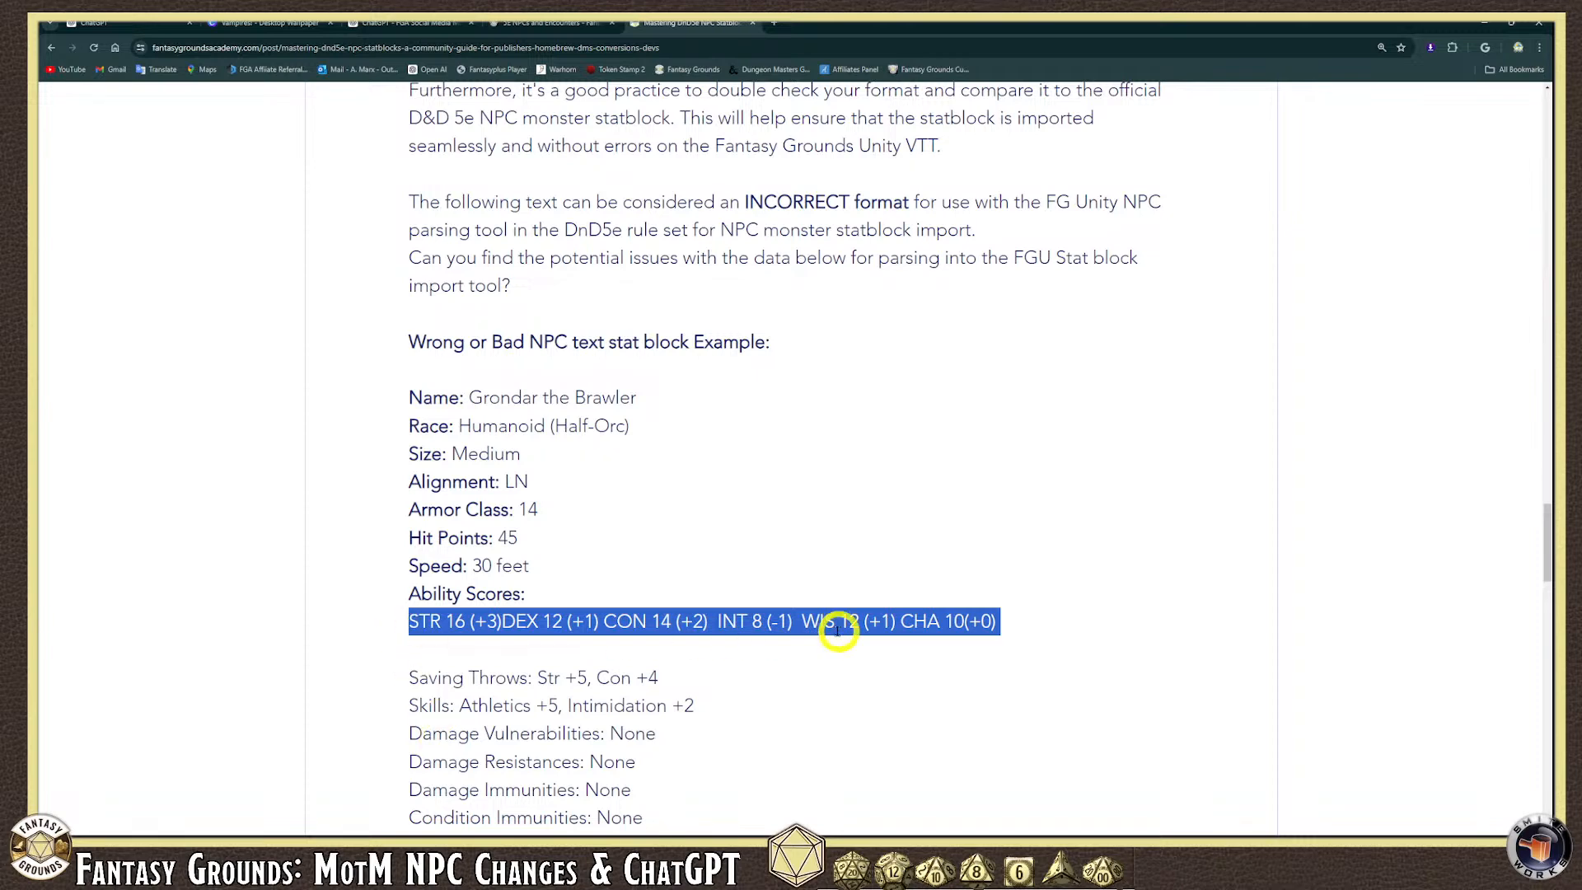
Examine the wrong example's Traits section, highlighting its heading and the first bulleted traits.
scroll(727, 659, "down", 2)
scroll(726, 659, "down", 1)
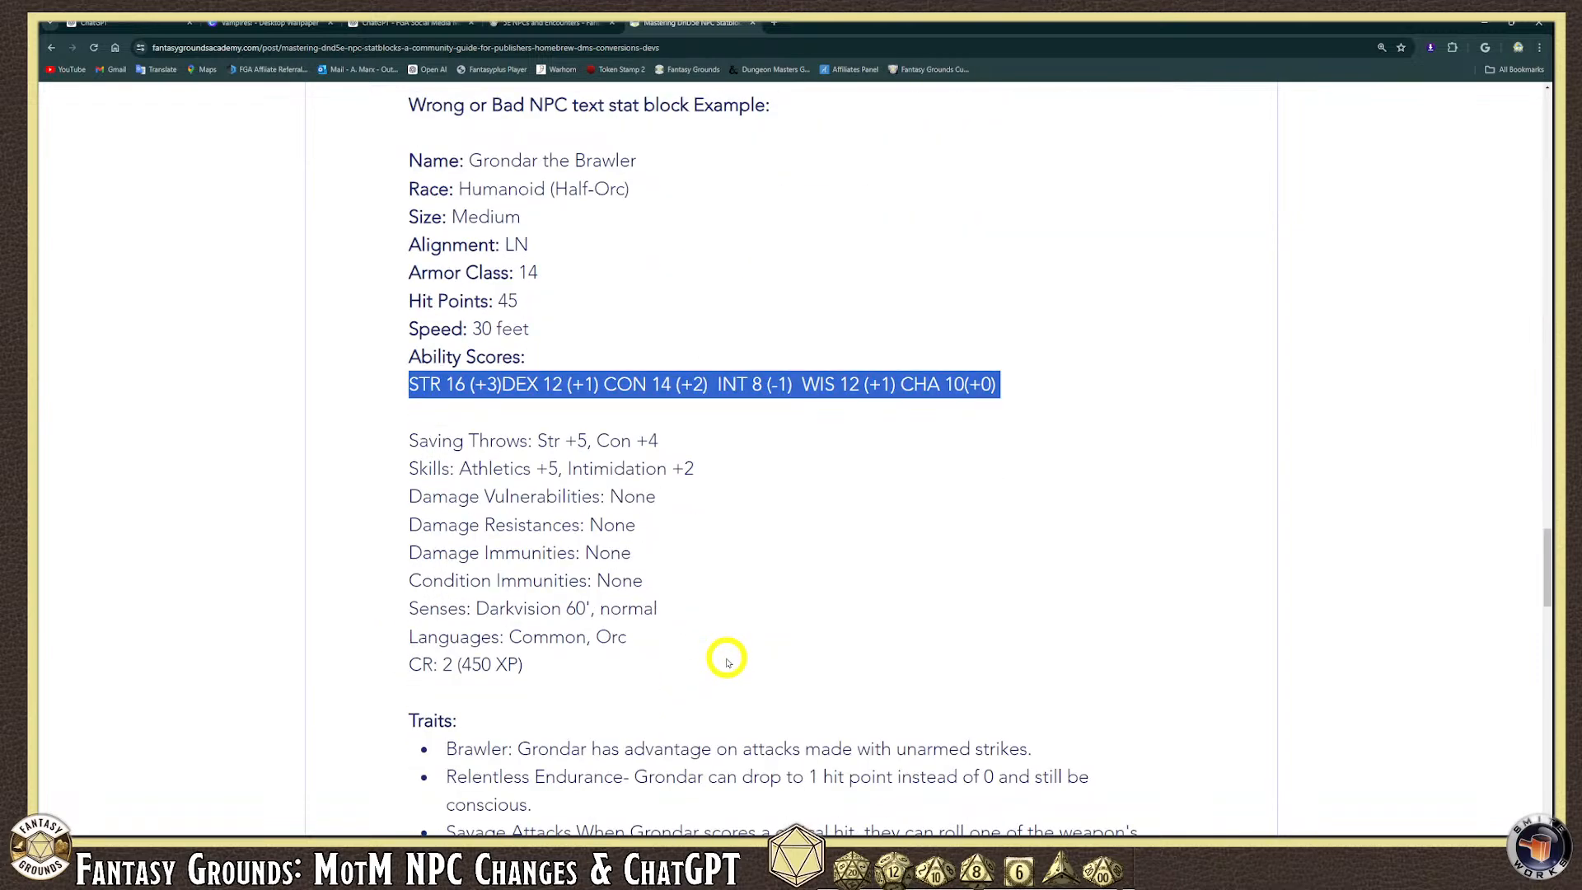
scroll(653, 660, "down", 2)
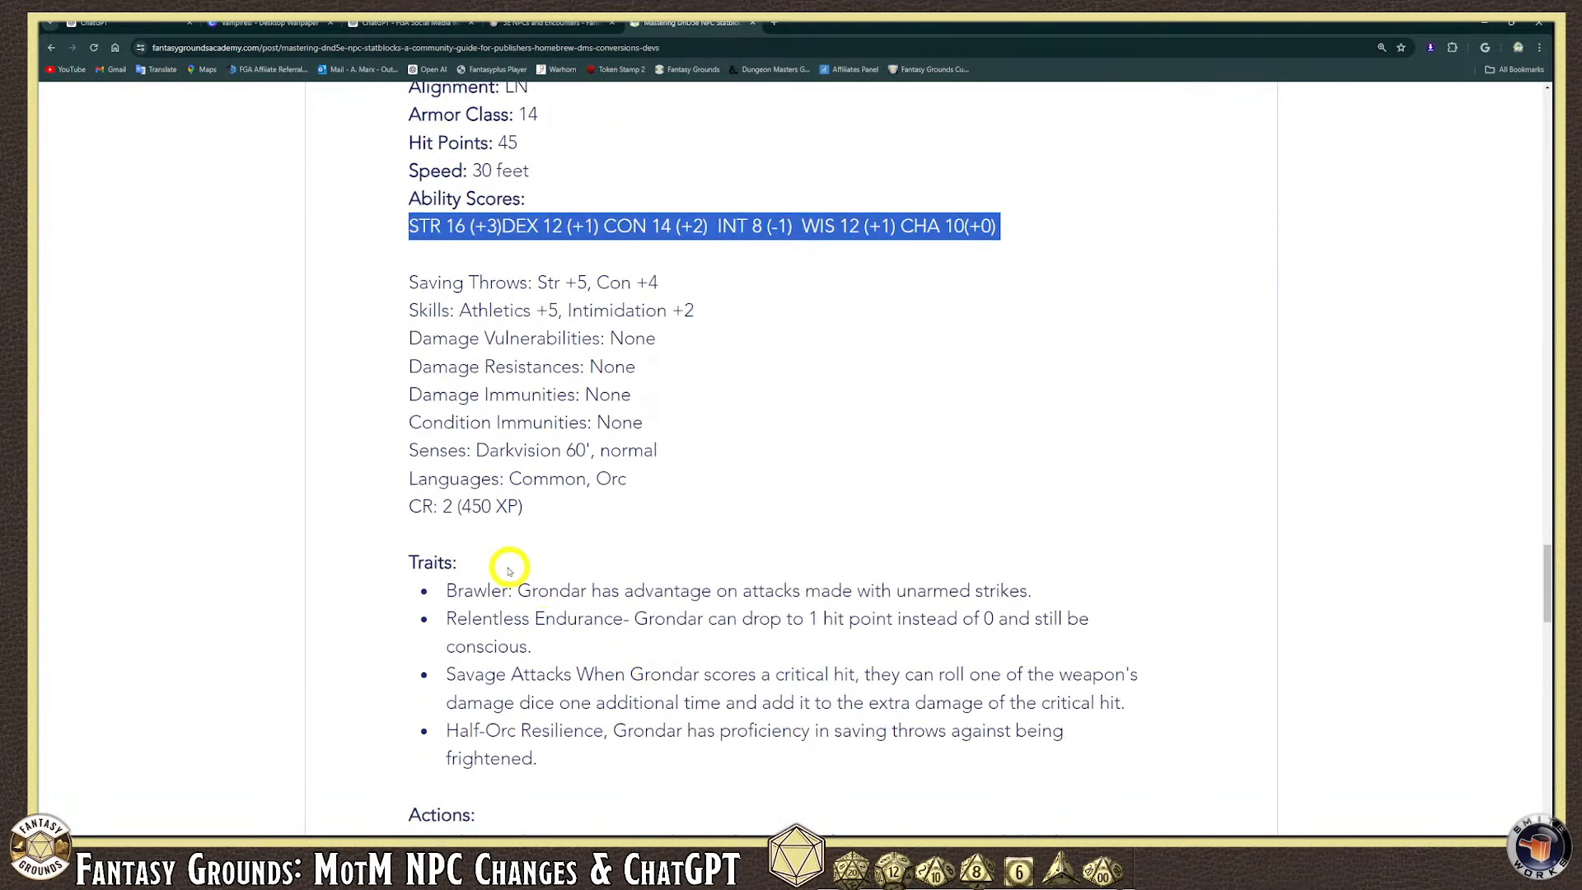
triple_click(416, 561)
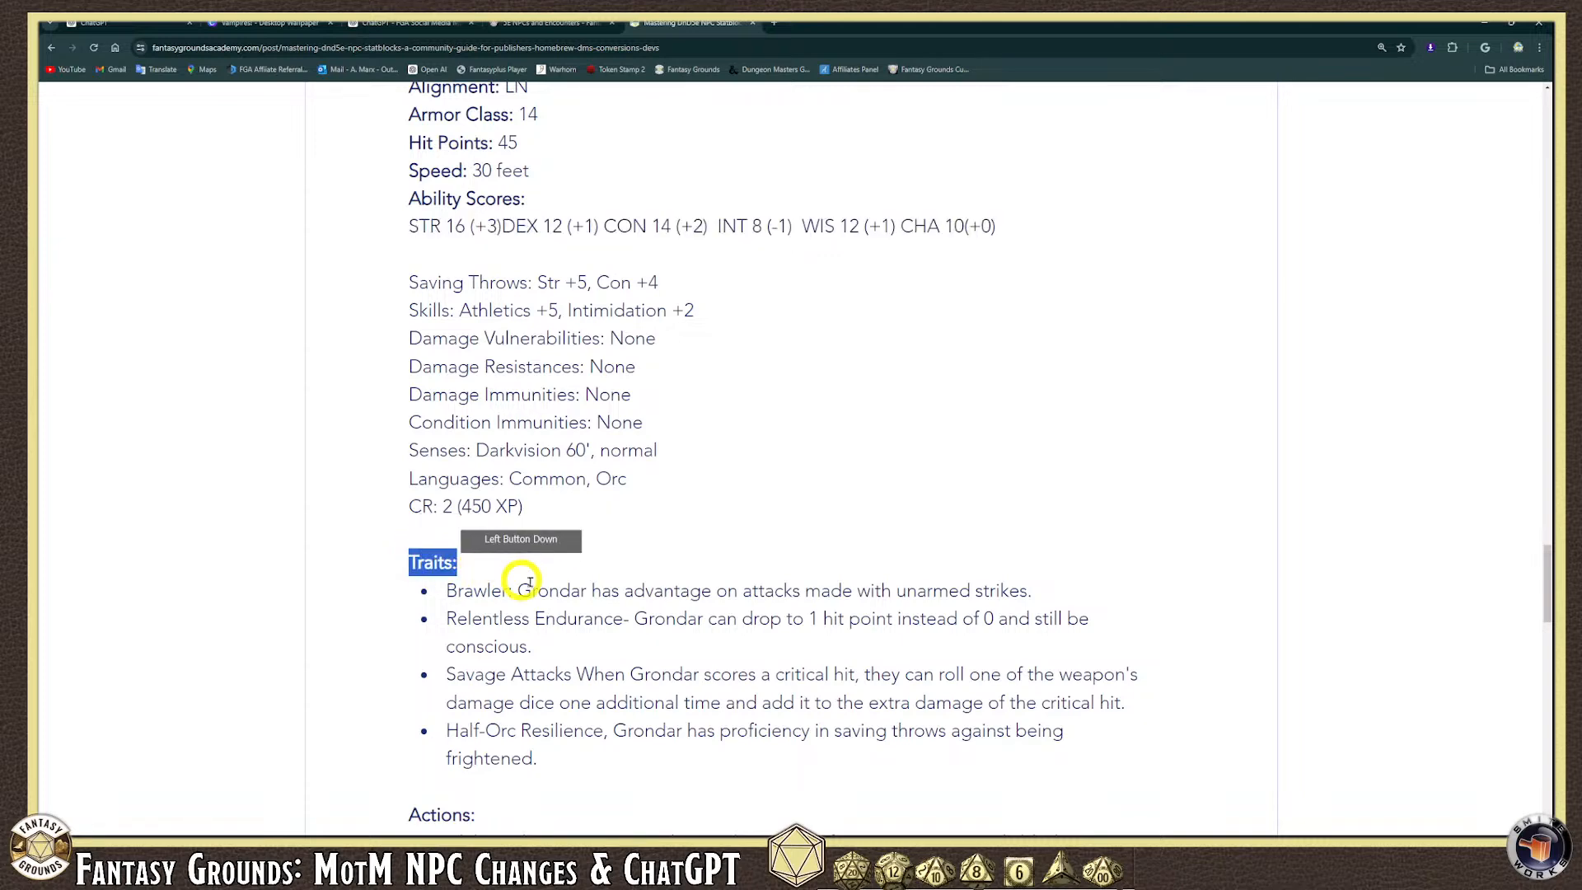
scroll(535, 577, "down", 1)
left_click_drag(417, 505, 441, 557)
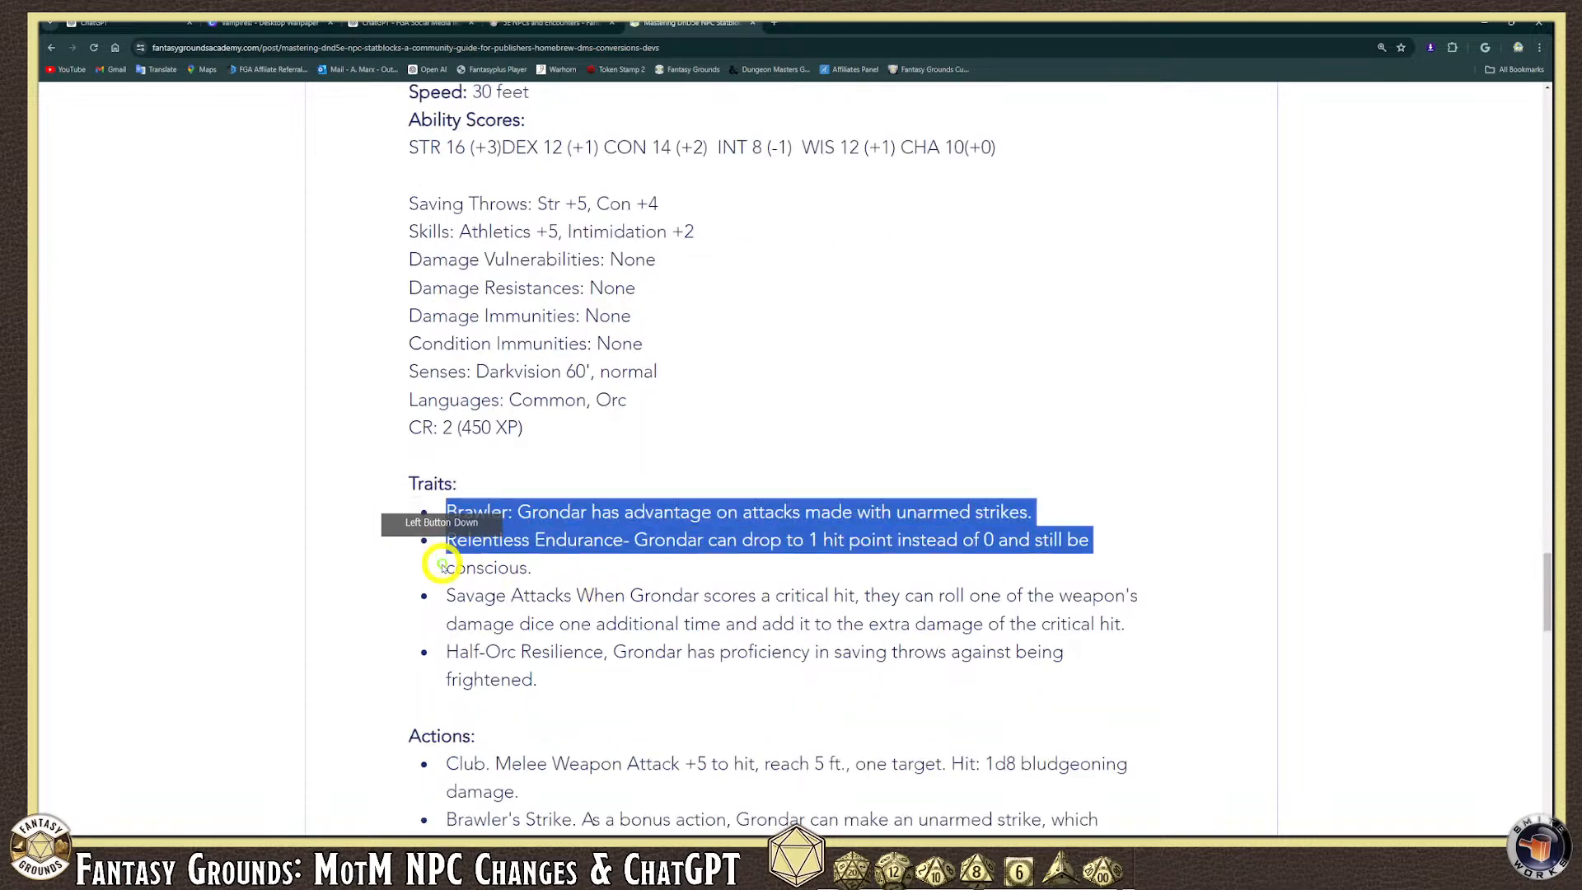
left_click(425, 515)
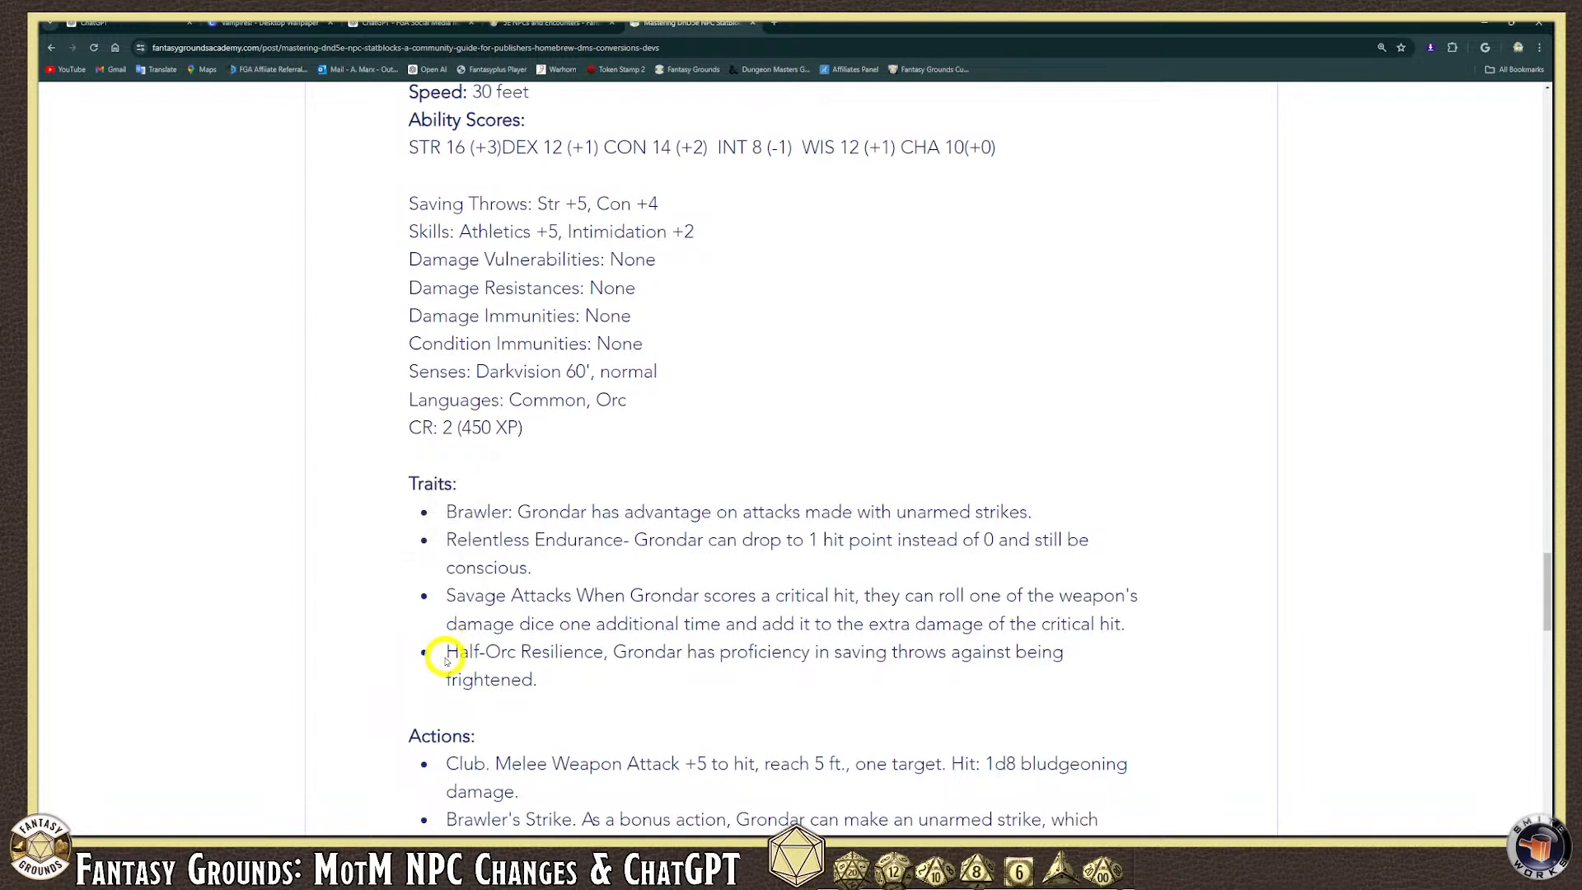
Highlight the colon after Brawler, the dash after Relentless Endurance and the comma in Savage Attacks in the wrong example's traits.
double_click(512, 512)
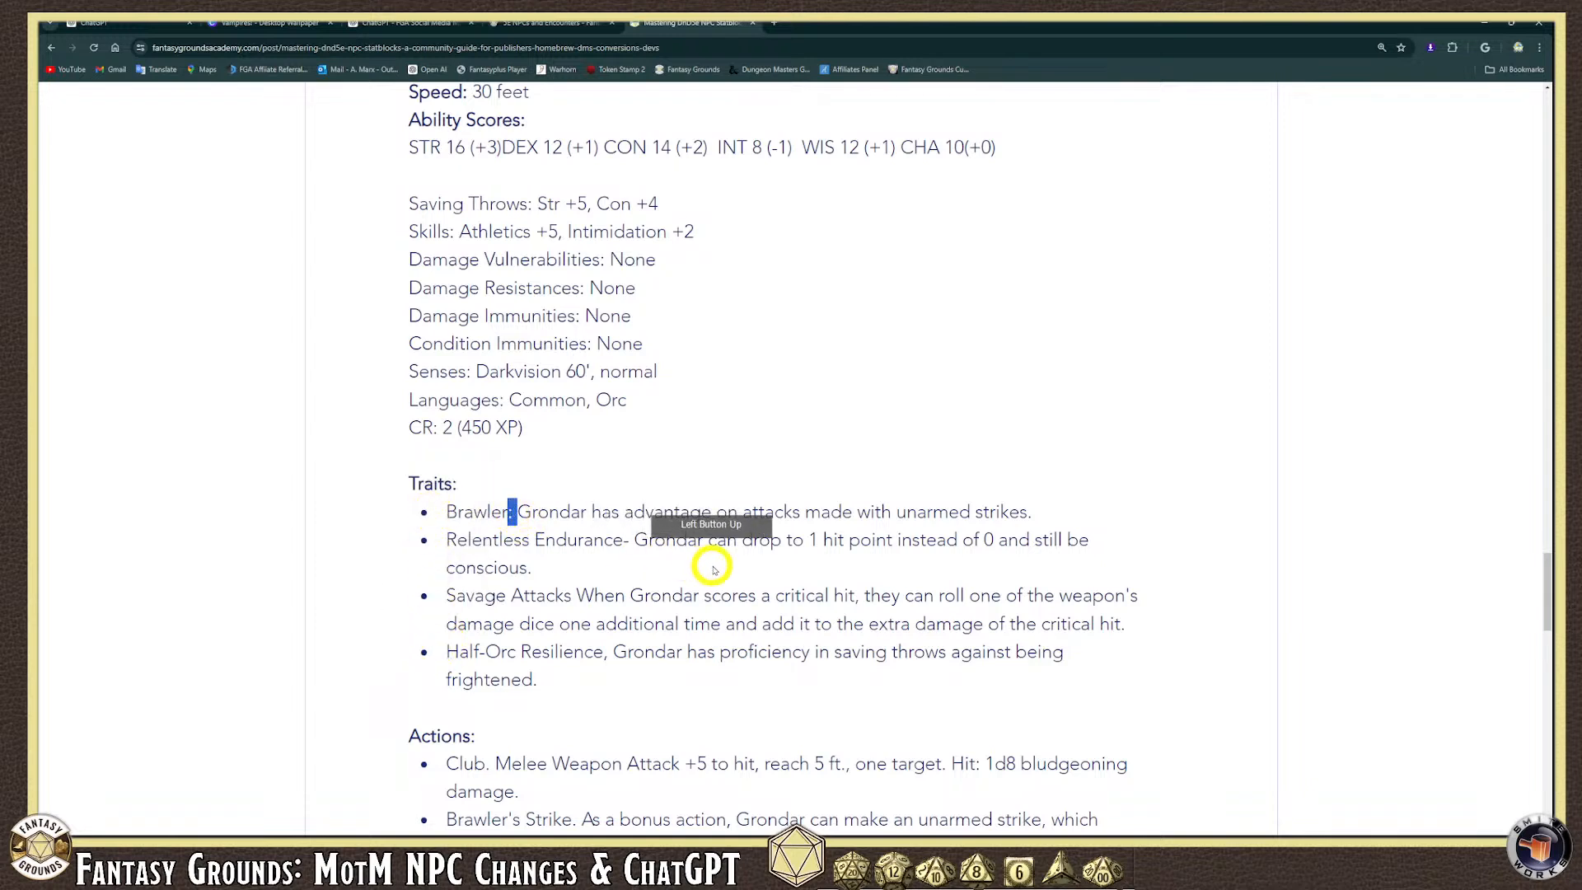
double_click(630, 539)
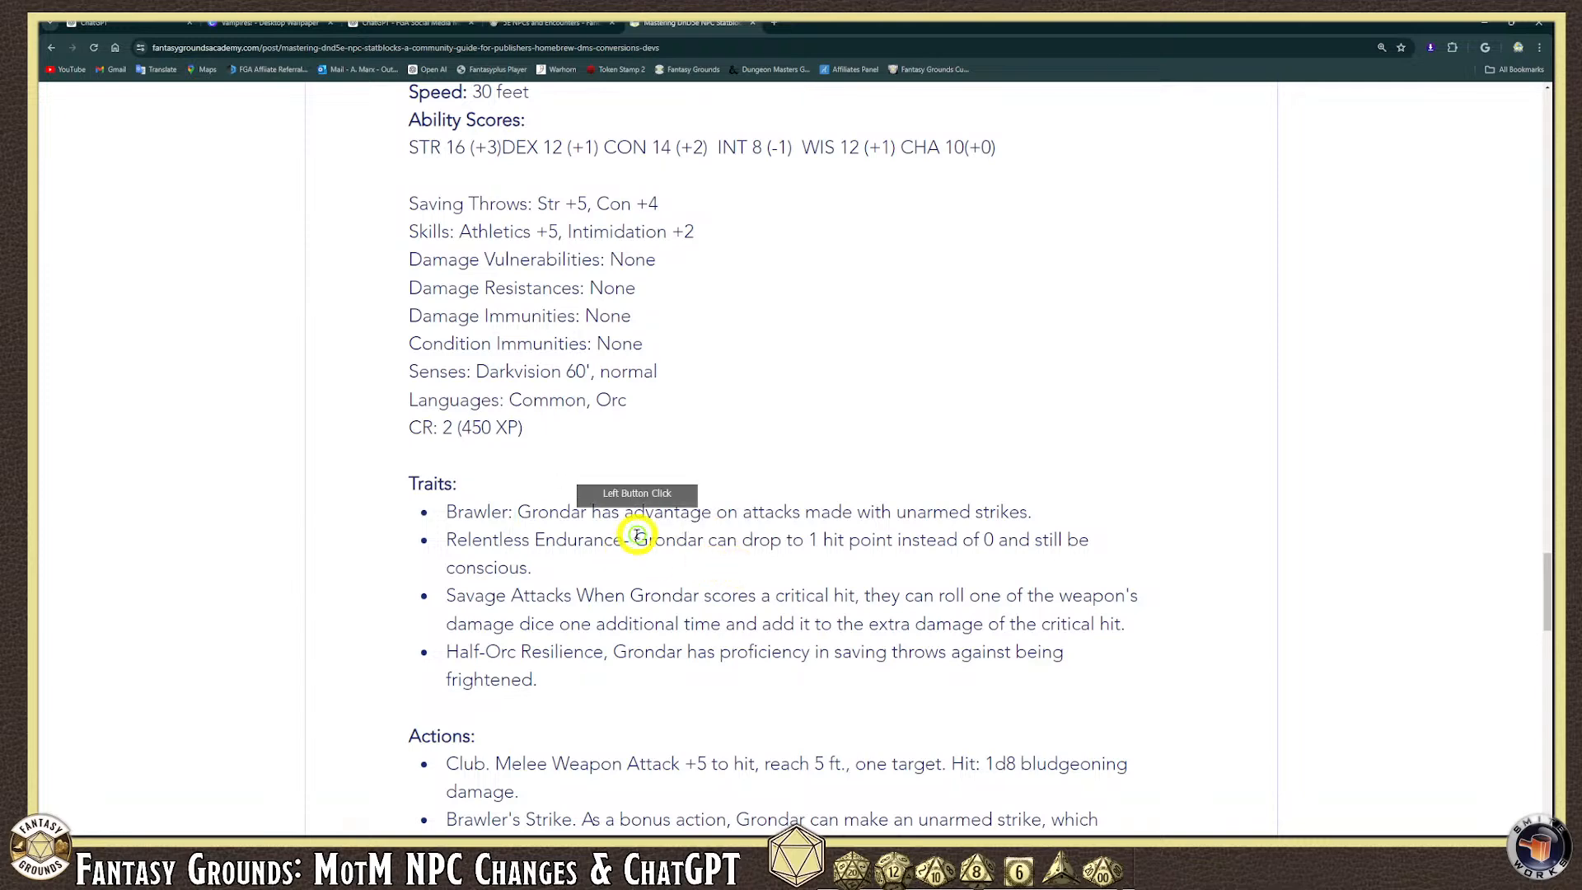
left_click(627, 538)
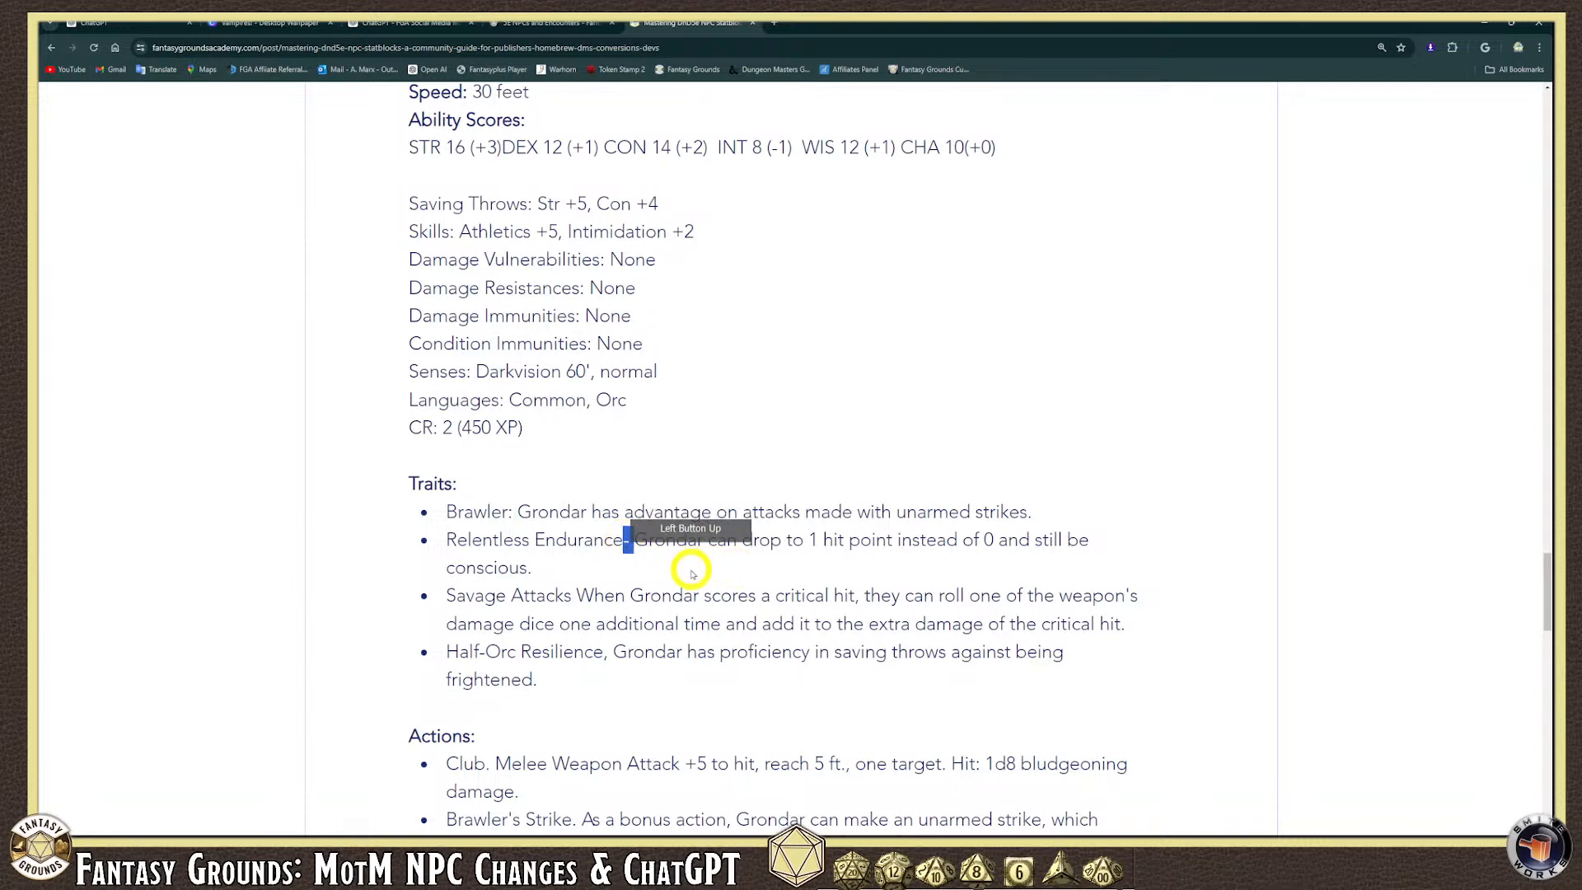
left_click(857, 594)
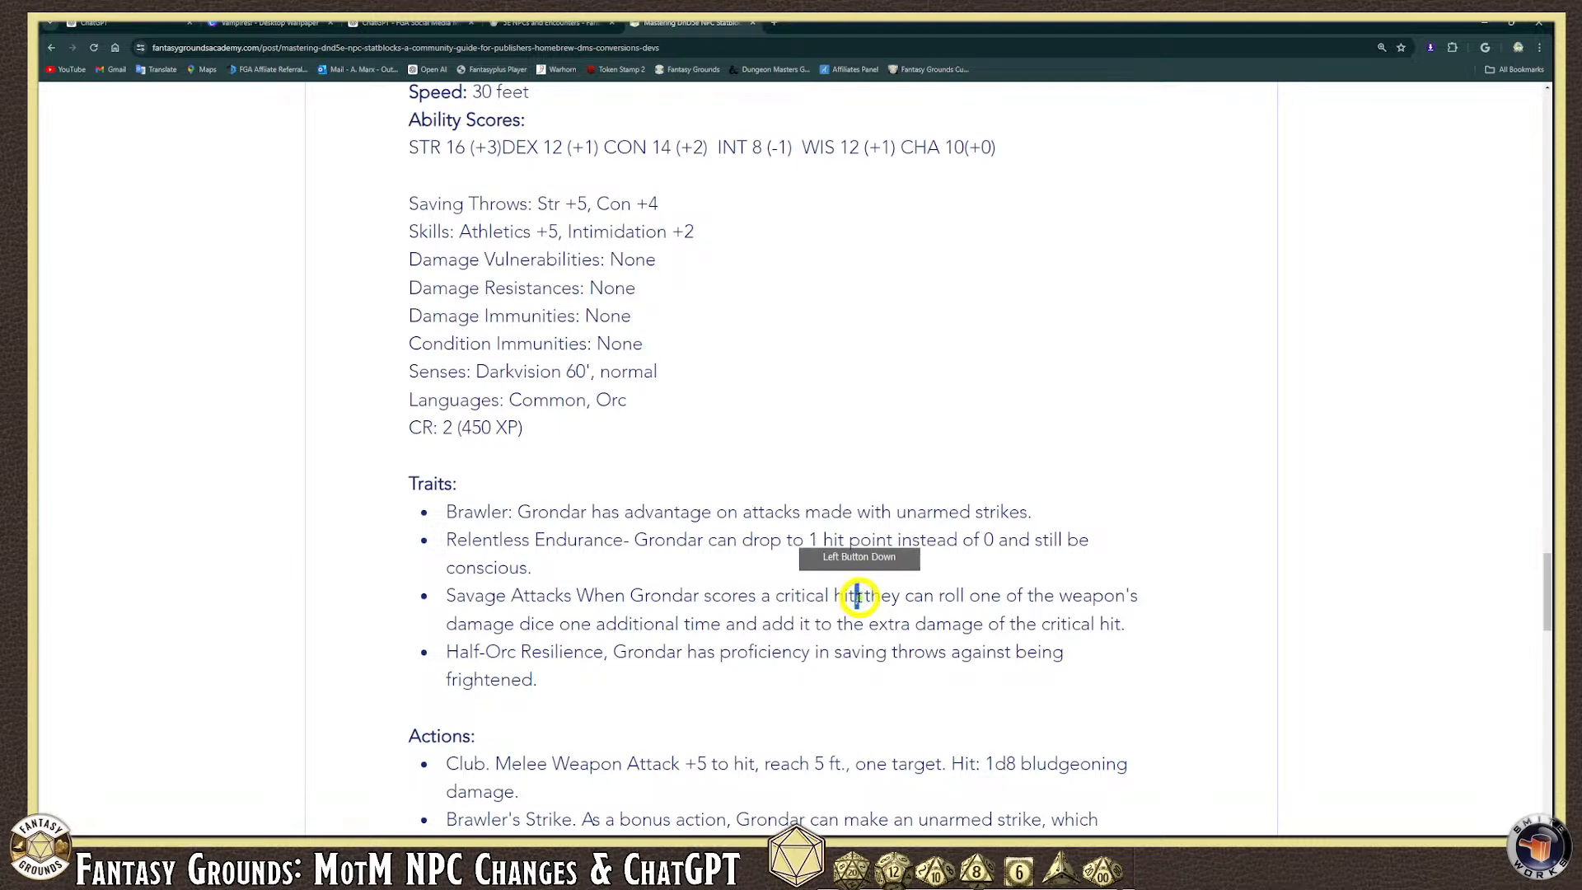
left_click(520, 511)
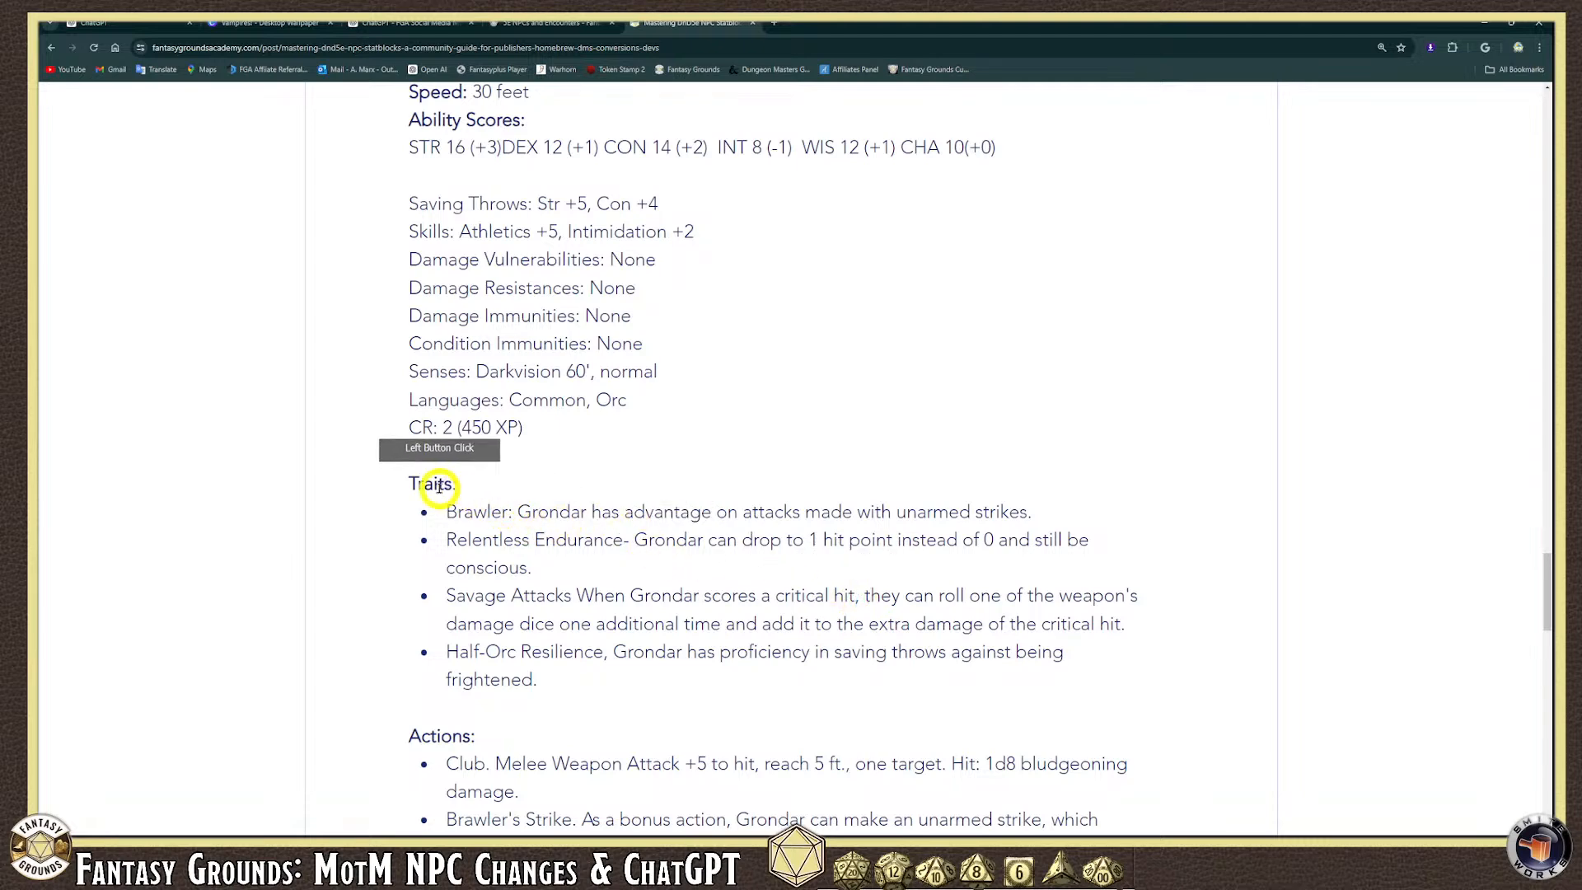
left_click_drag(518, 513, 502, 512)
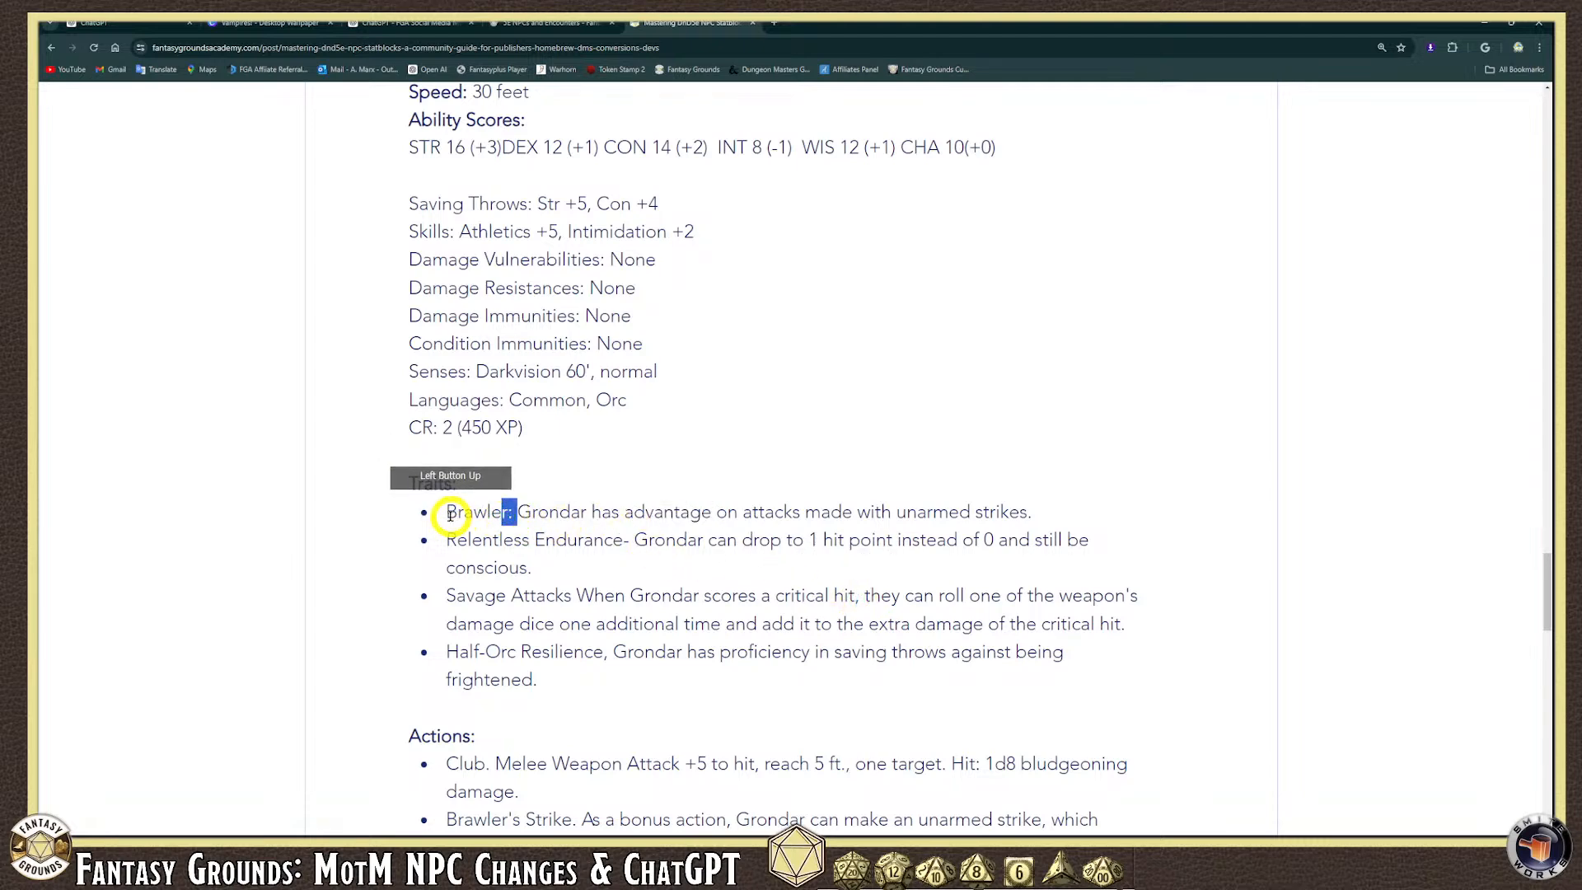
left_click(512, 512)
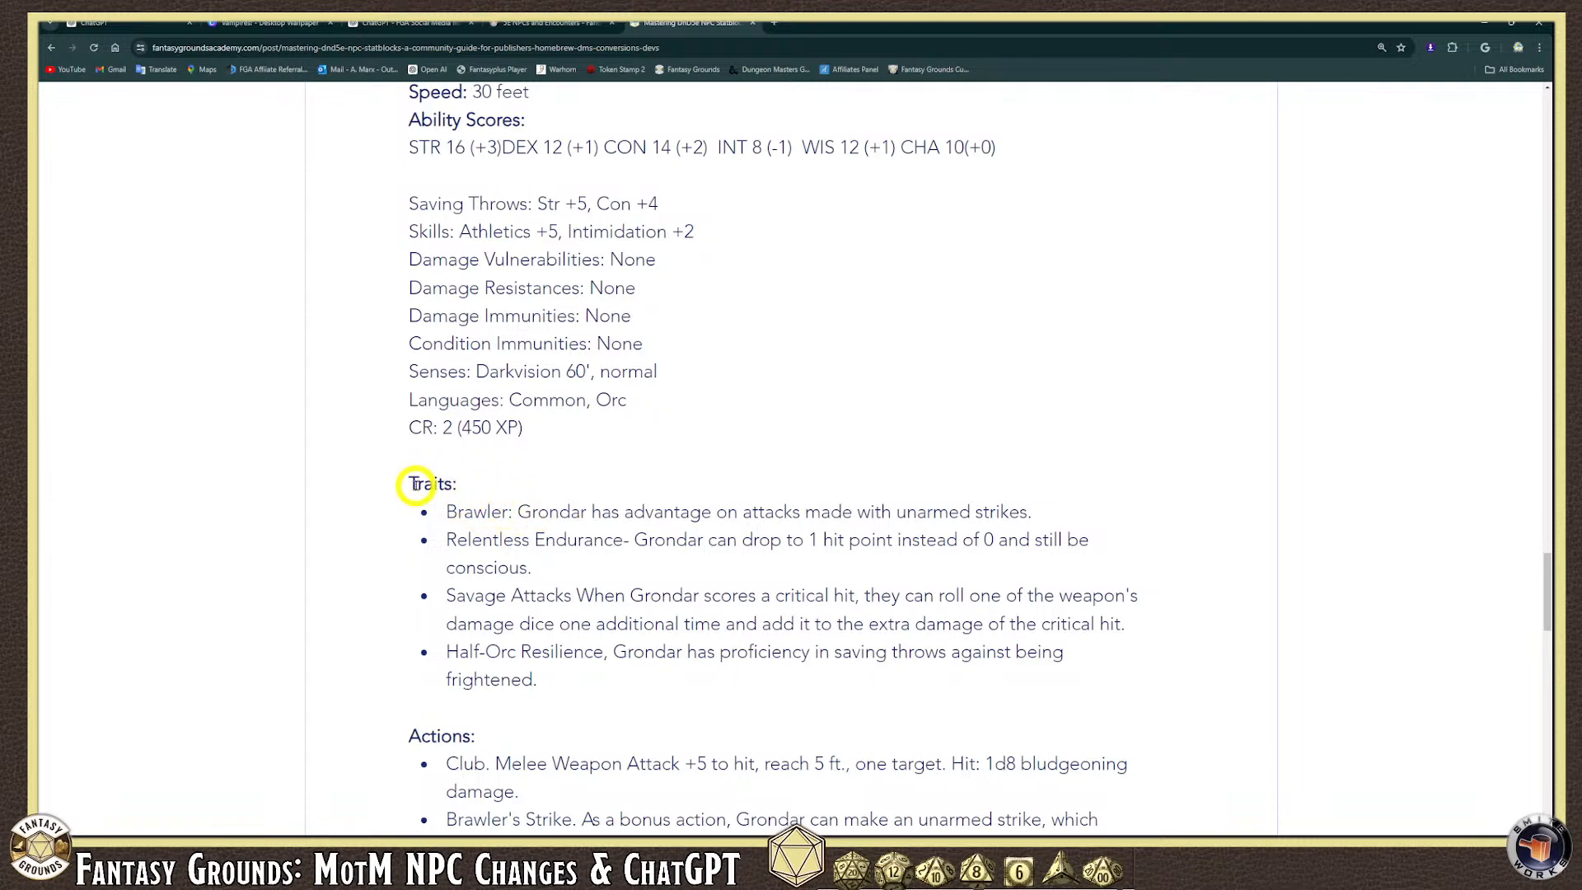
Highlight the Traits heading with its colon in the wrong stat block example.
left_click_drag(466, 489, 408, 482)
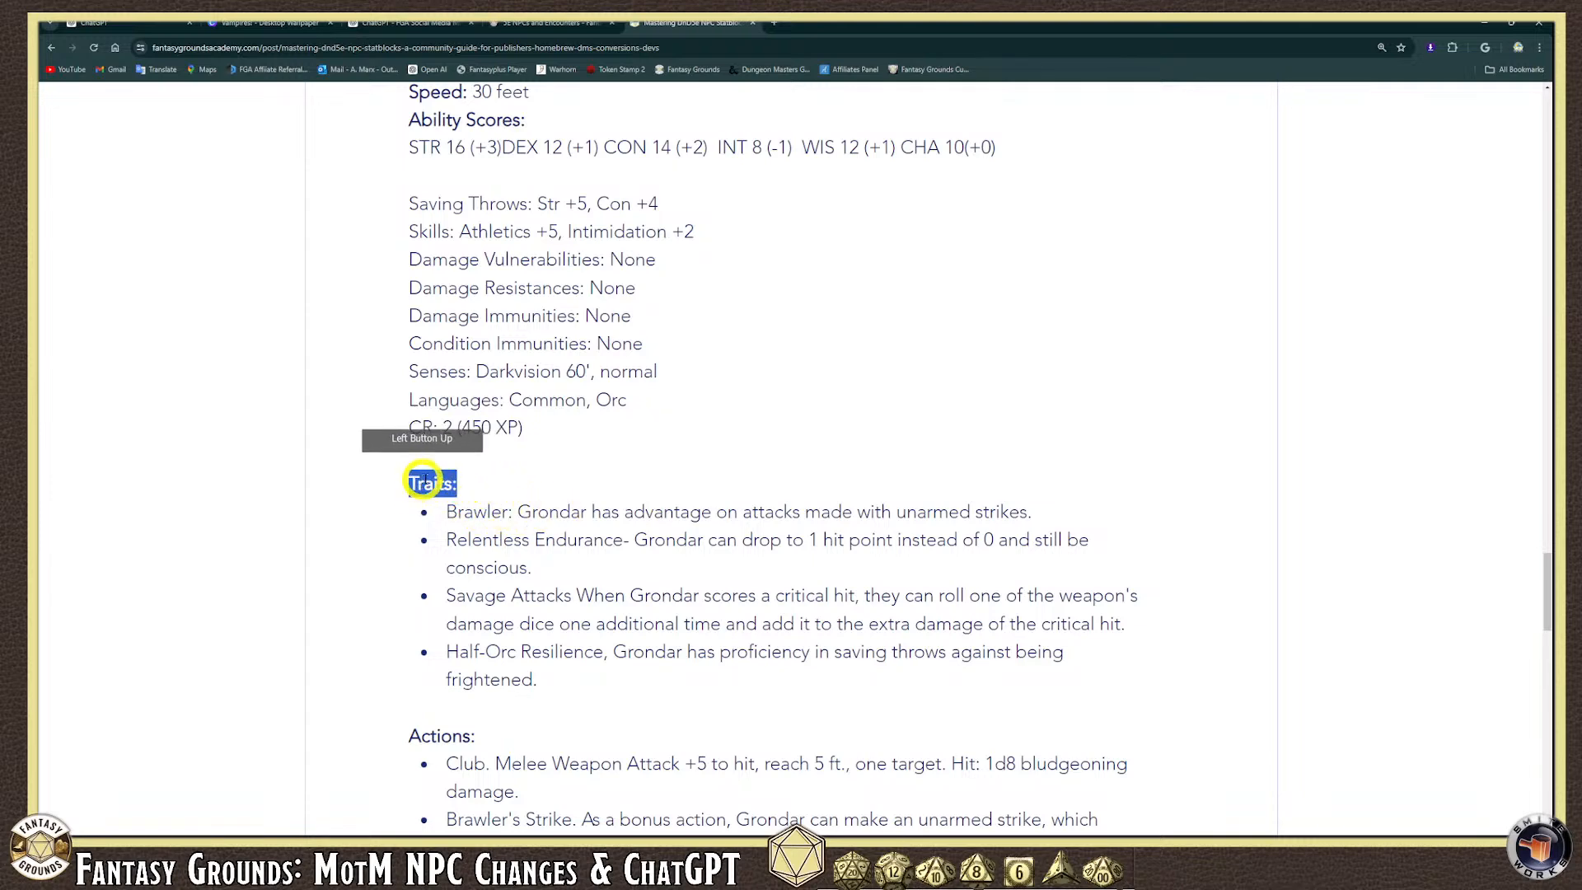
left_click(389, 478)
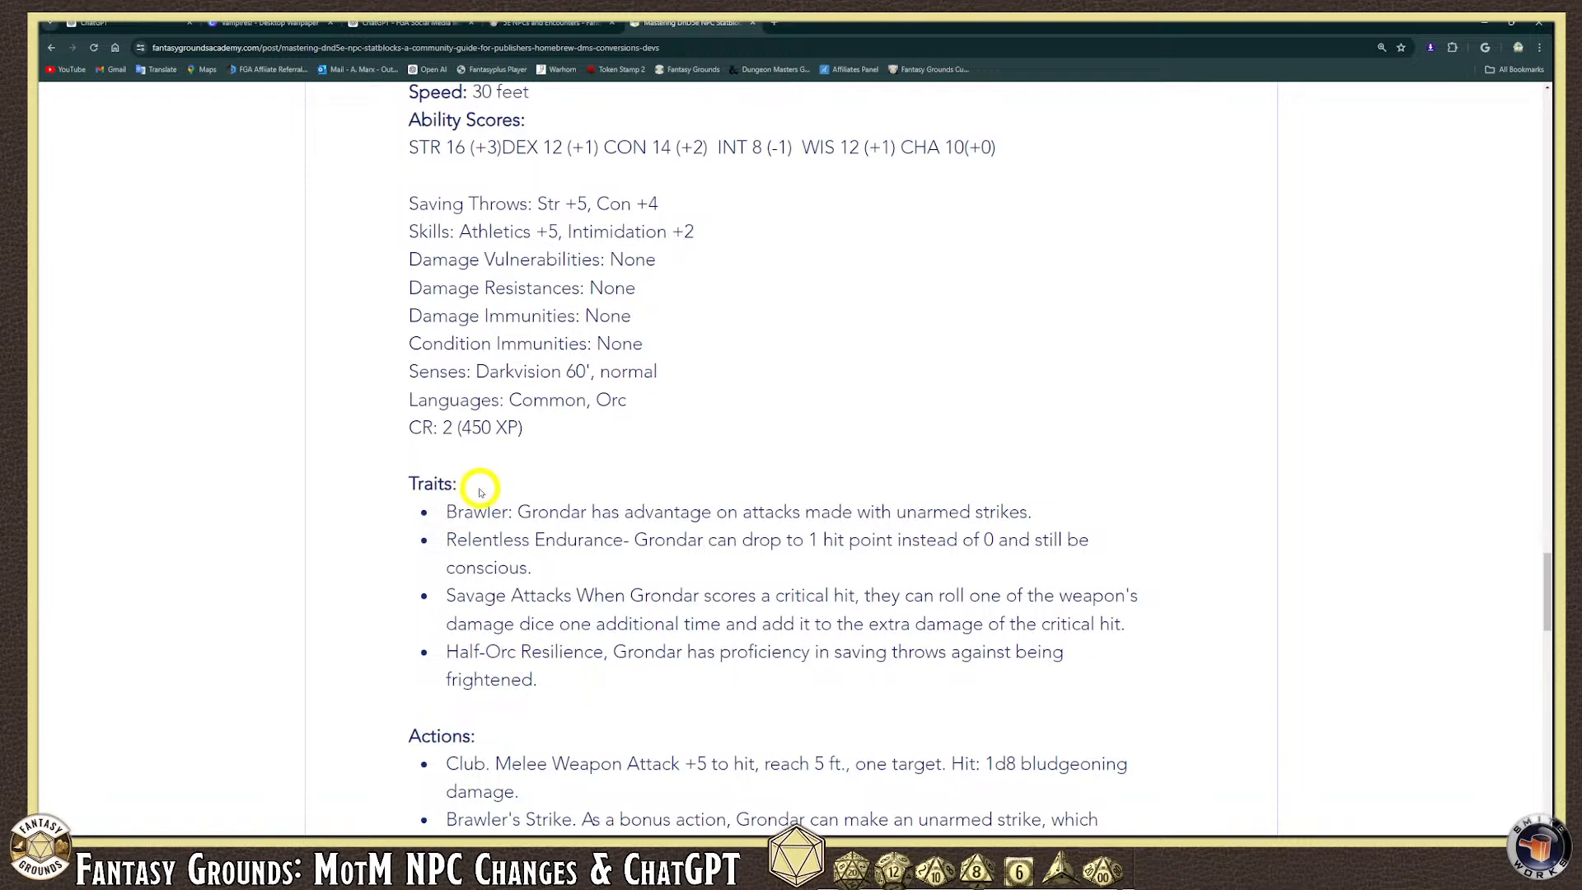
left_click_drag(483, 493, 406, 485)
Highlight the bulleted Club attack under Actions in the wrong stat block example.
scroll(593, 638, "down", 2)
left_click(542, 575)
left_click(423, 572)
left_click(522, 575)
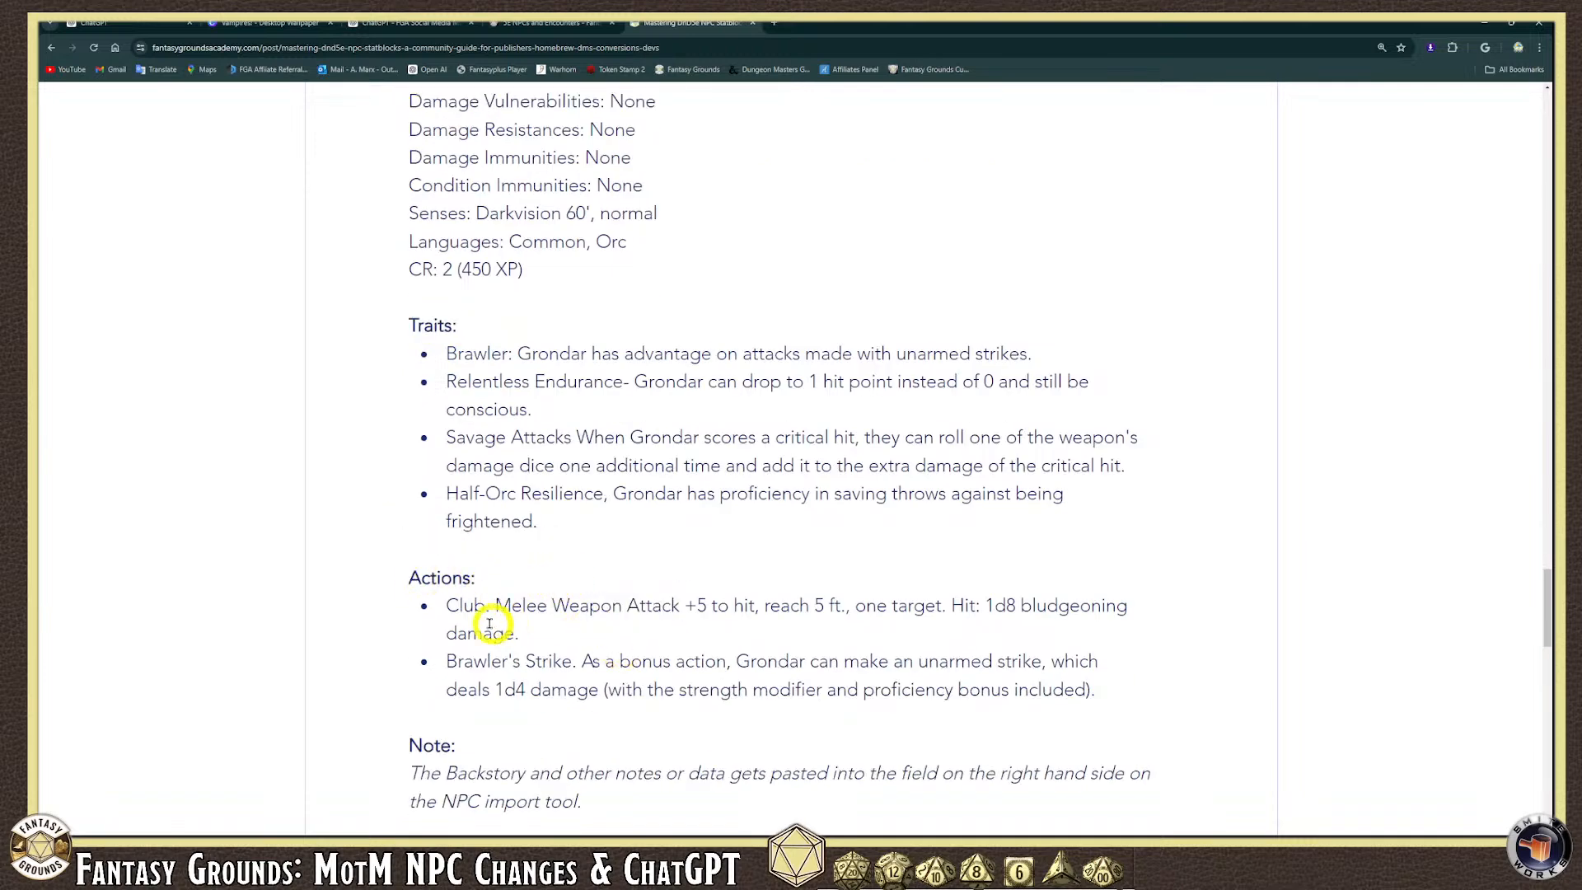
left_click_drag(447, 605, 679, 646)
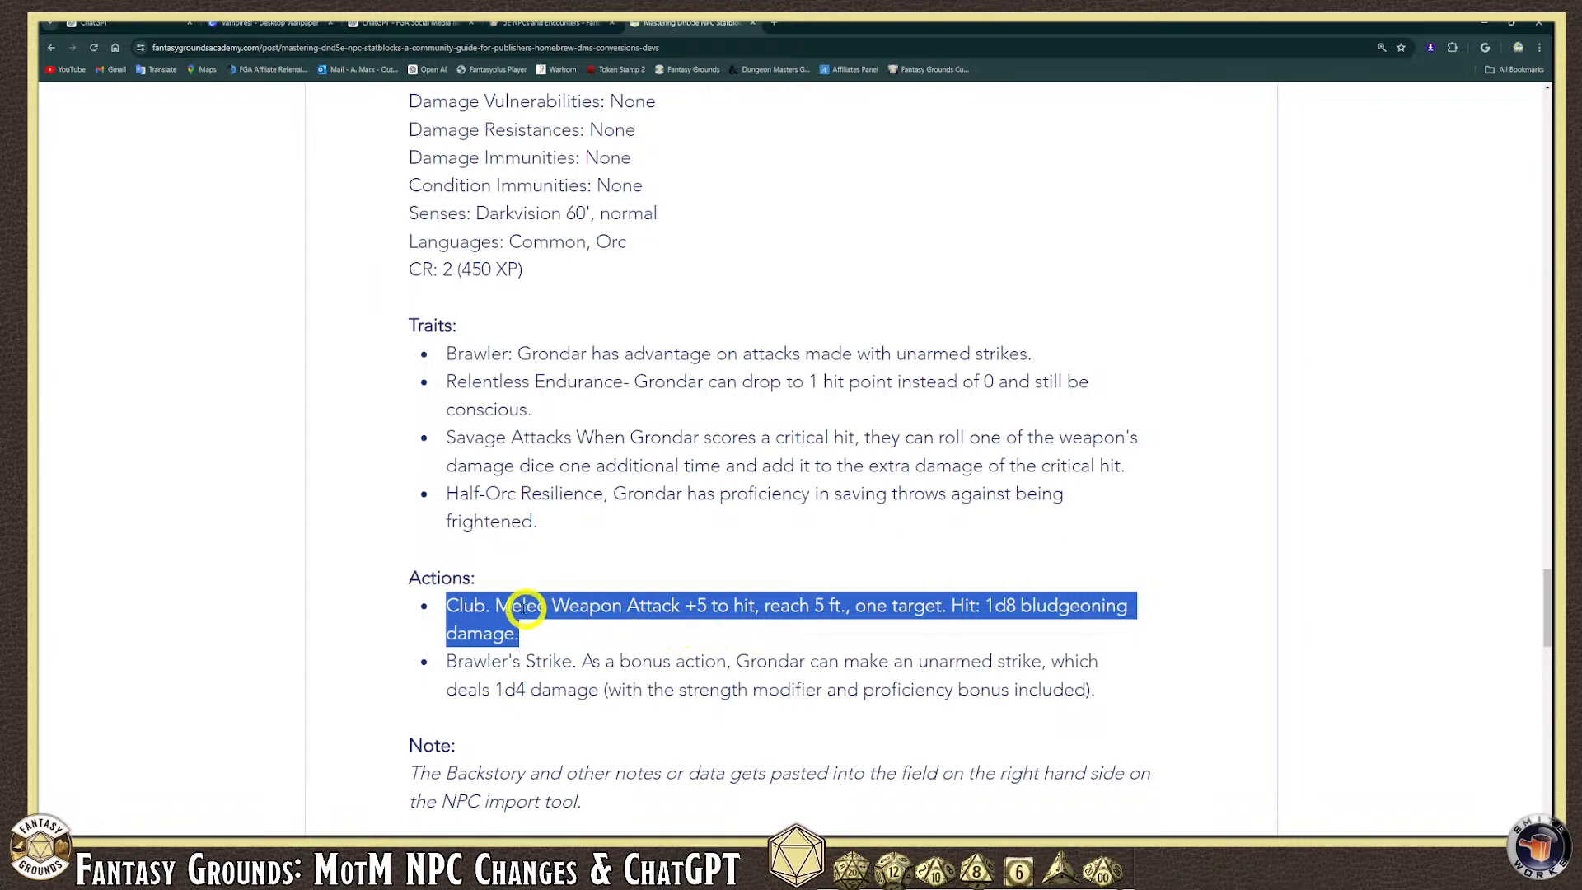
left_click(424, 607)
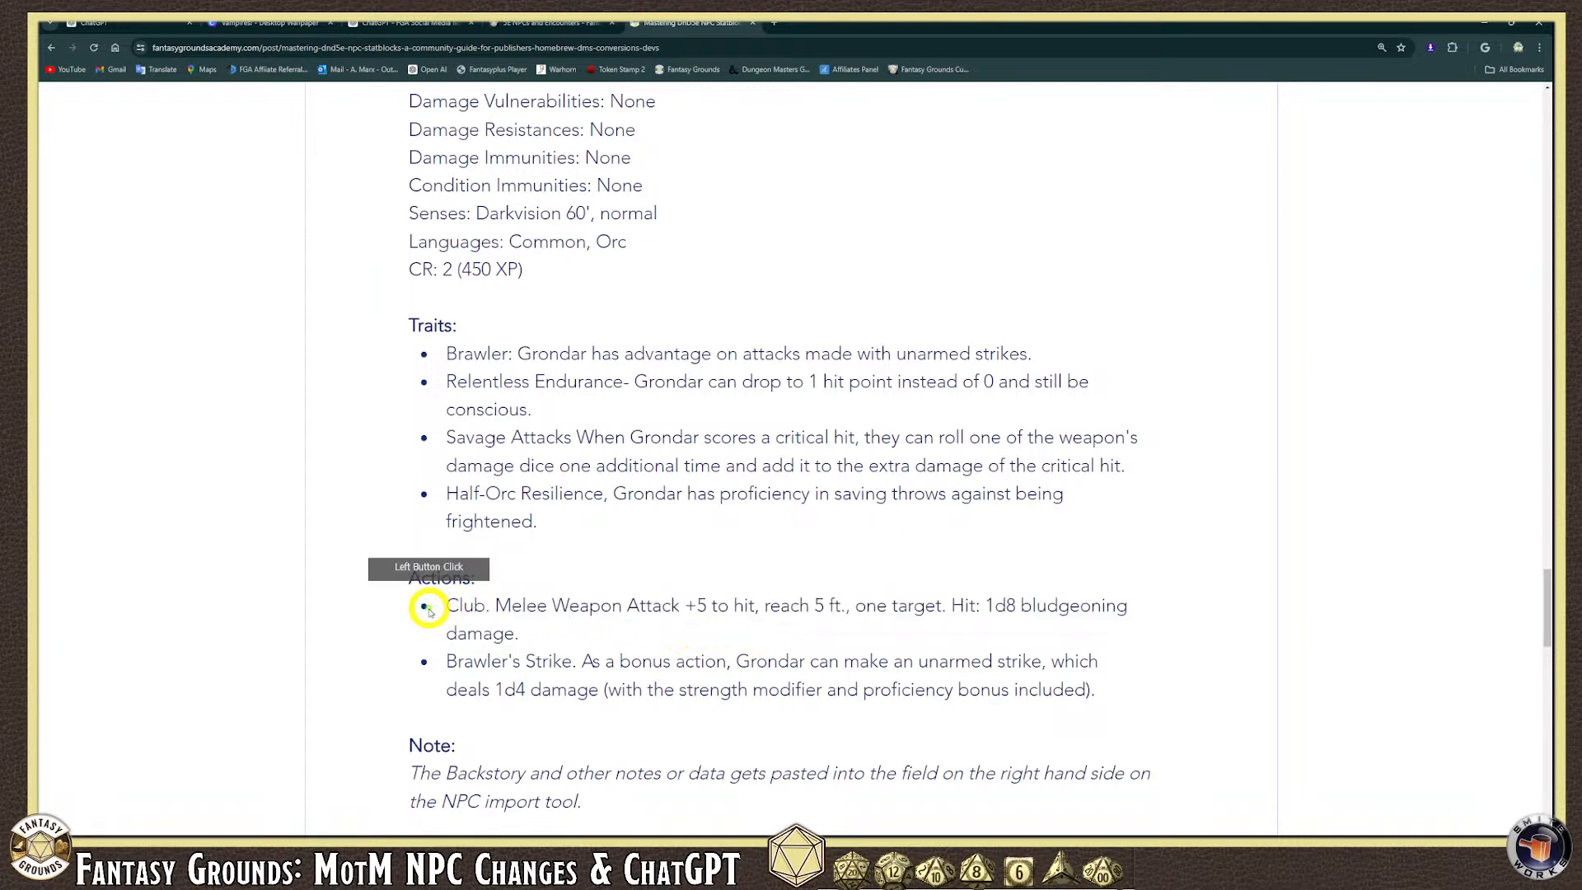
left_click(456, 599)
Review the wrong example down to its Backstory and return to the paragraphs on accepted stat block formats.
scroll(456, 599, "down", 3)
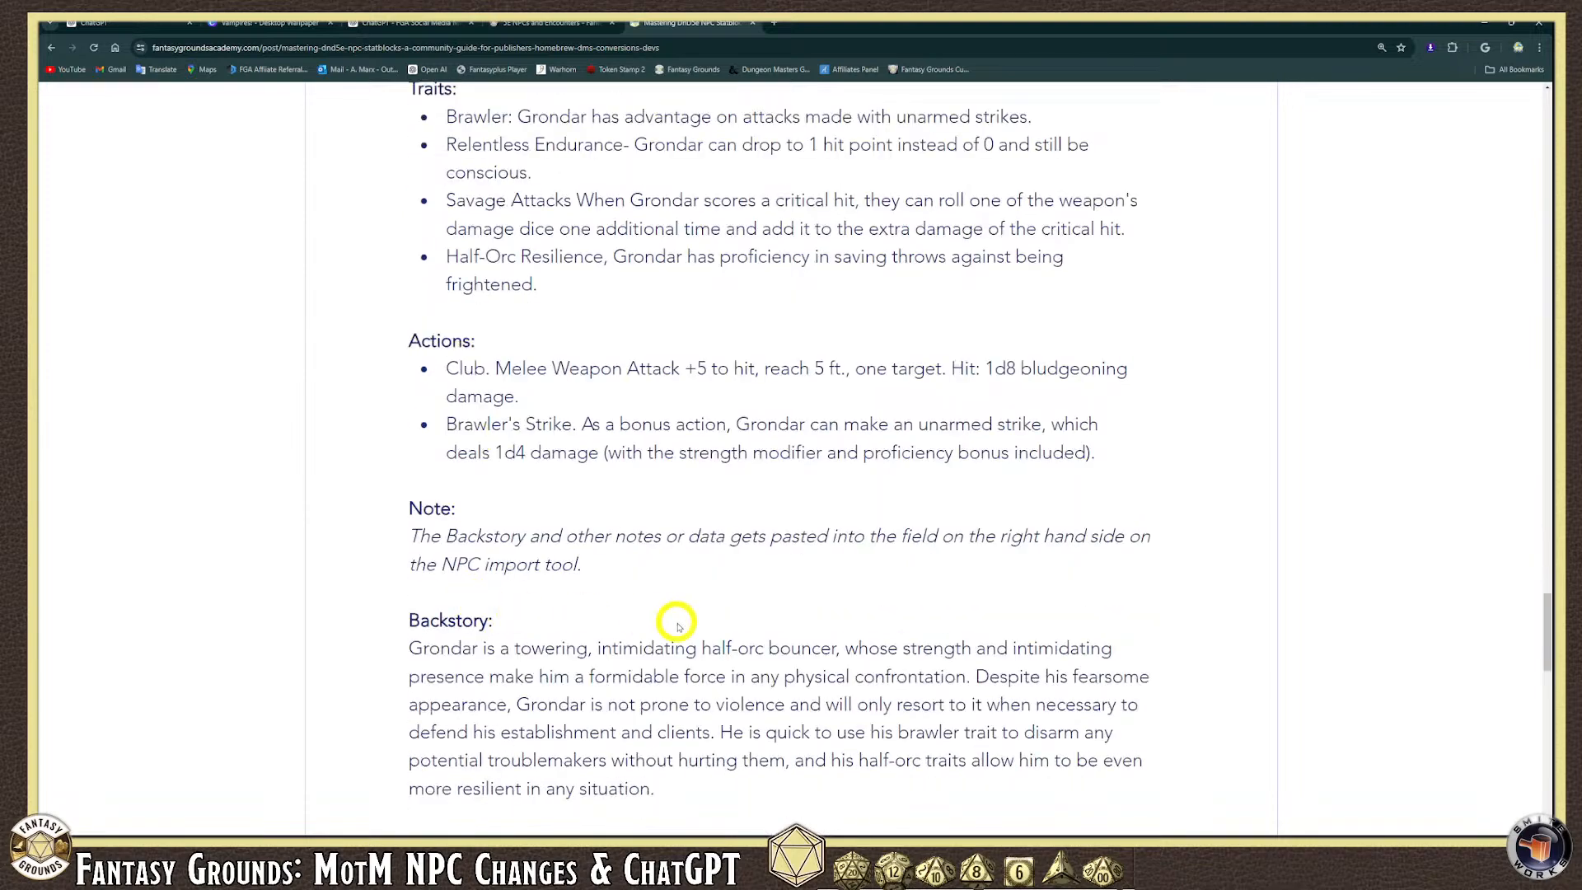
scroll(673, 626, "up", 7)
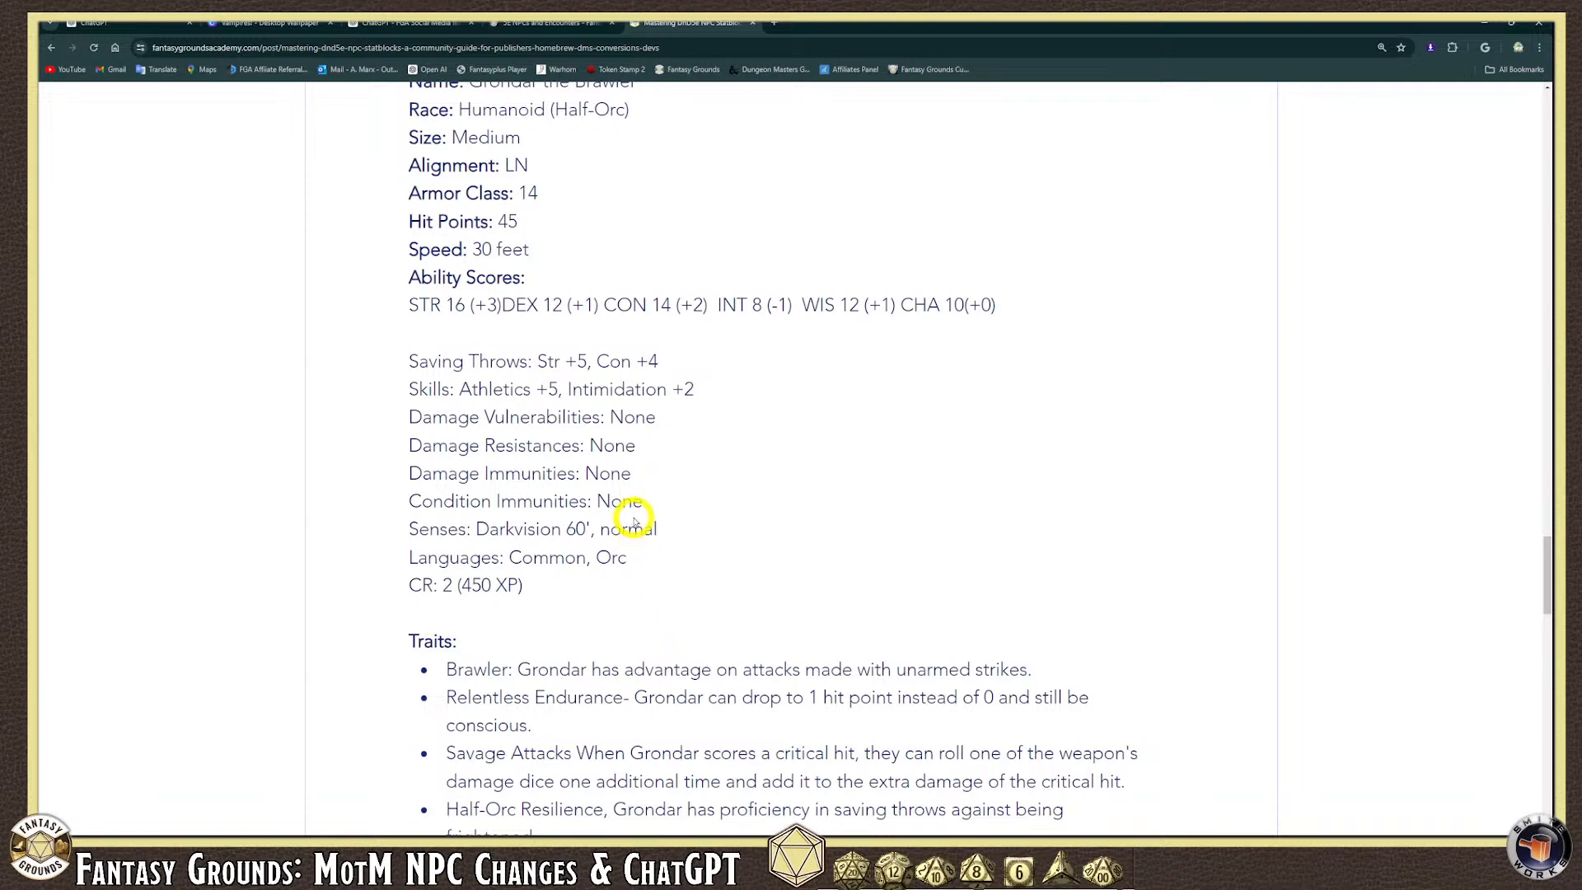
scroll(631, 510, "up", 2)
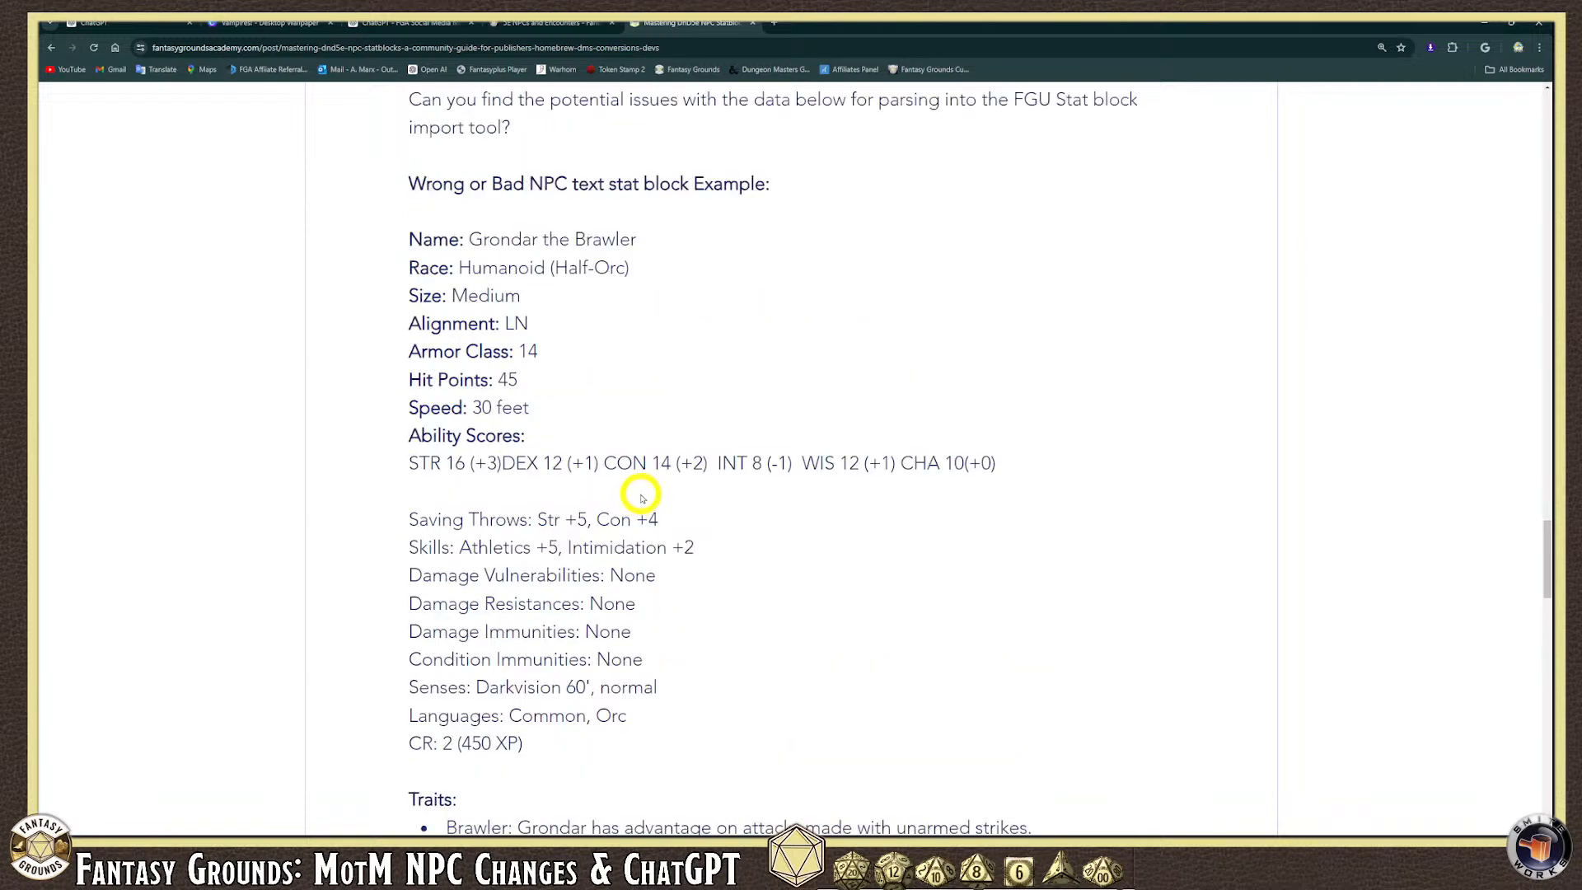
scroll(631, 492, "up", 8)
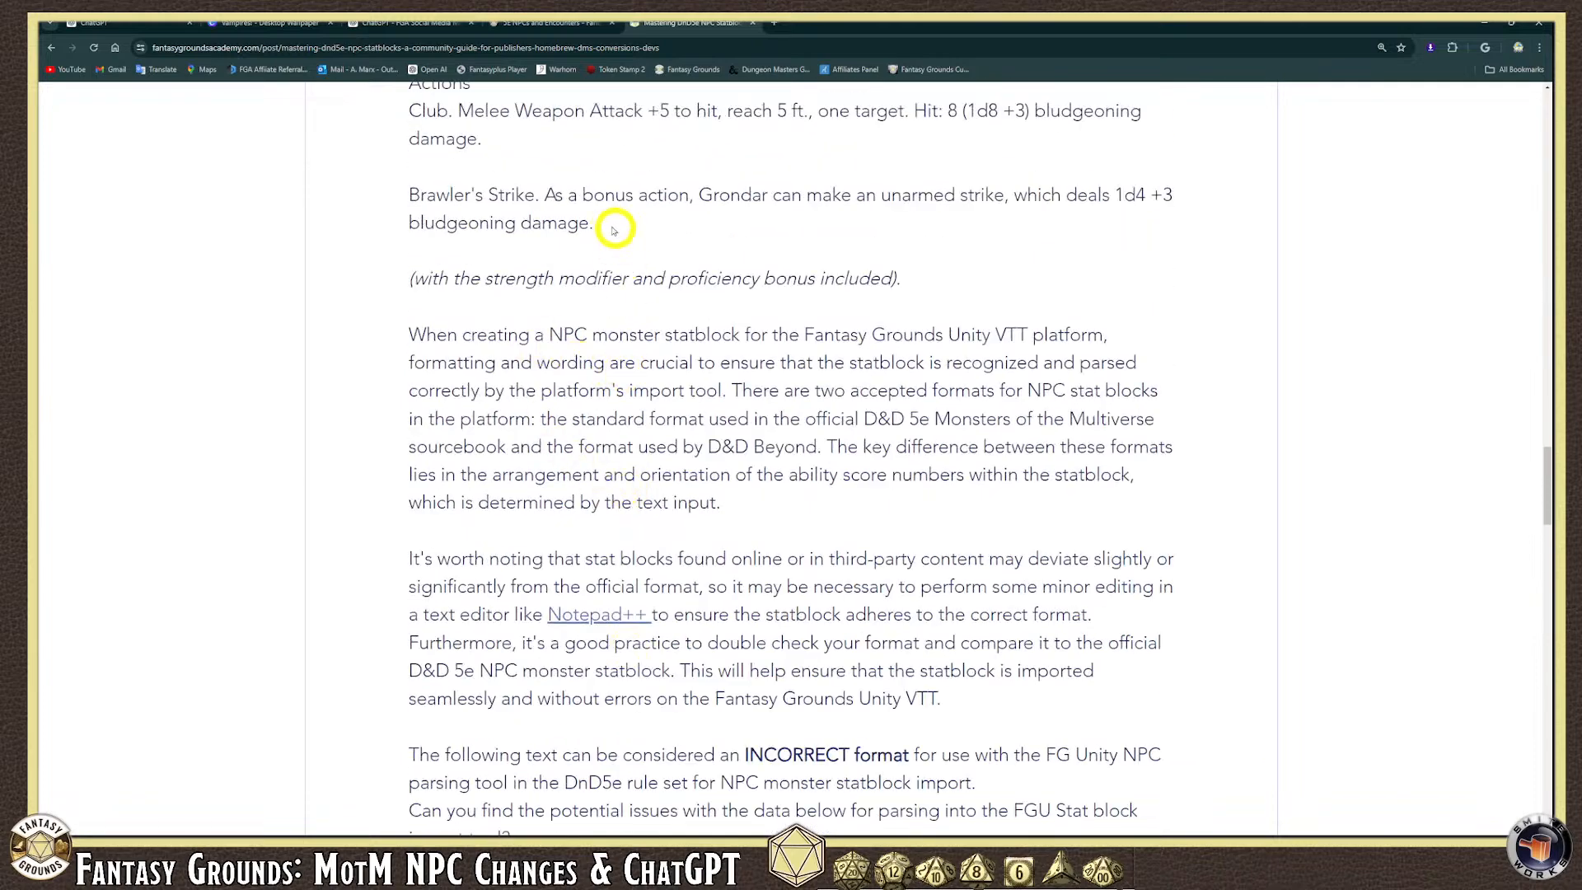
Switch to the 5E NPCs and Encounters page, enlarge it to 125% and examine the NPC field descriptions from Name to Innate Spells.
left_click(551, 22)
scroll(822, 399, "up", 15)
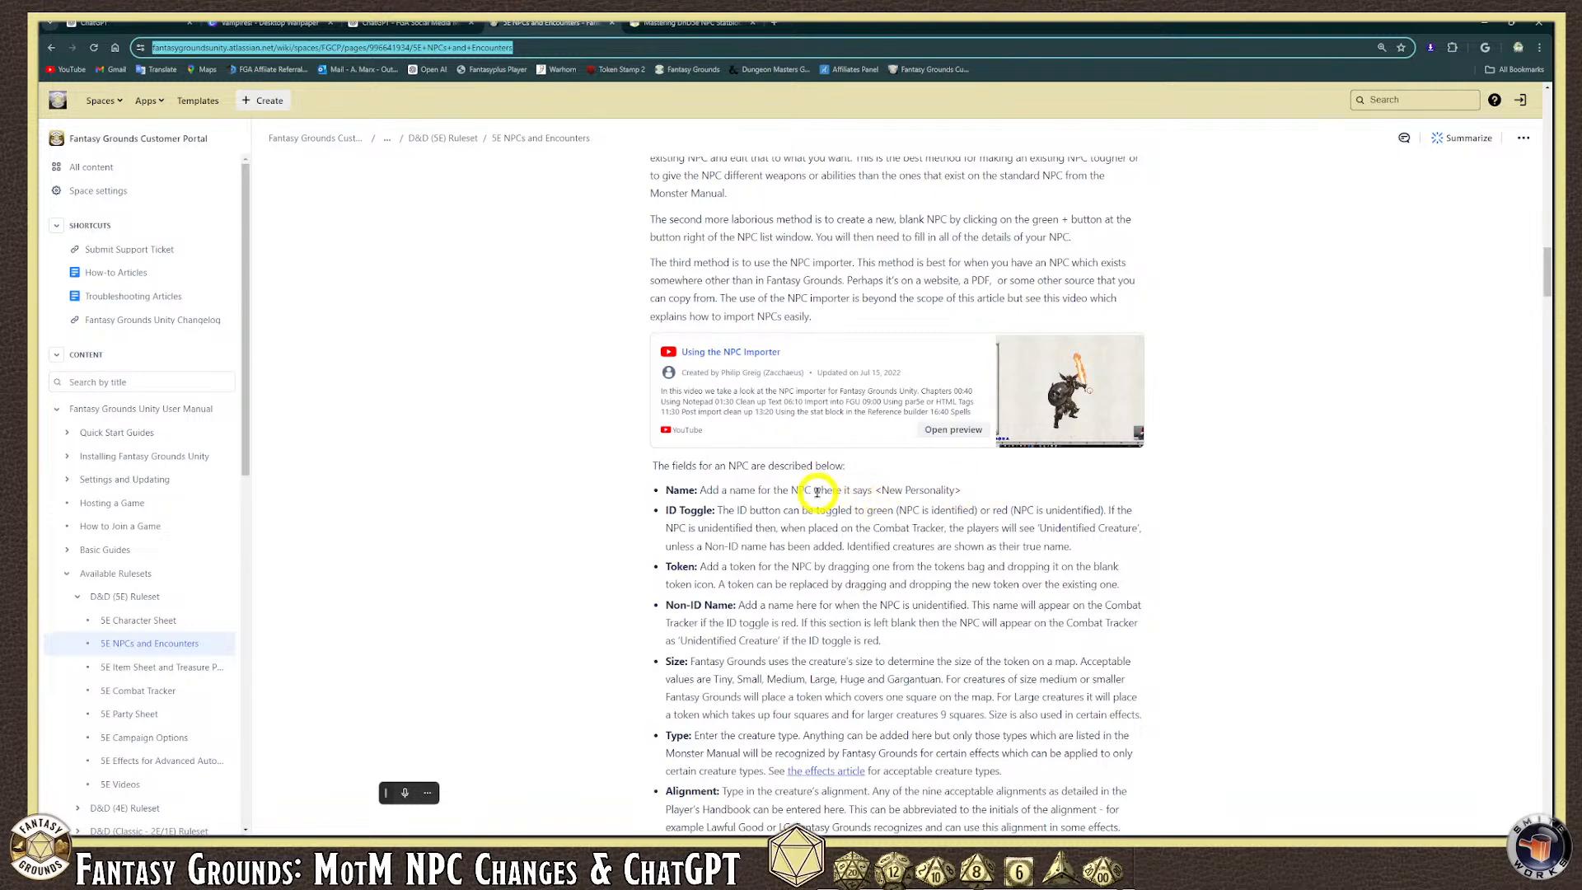
scroll(817, 492, "up", 1)
scroll(817, 494, "down", 4)
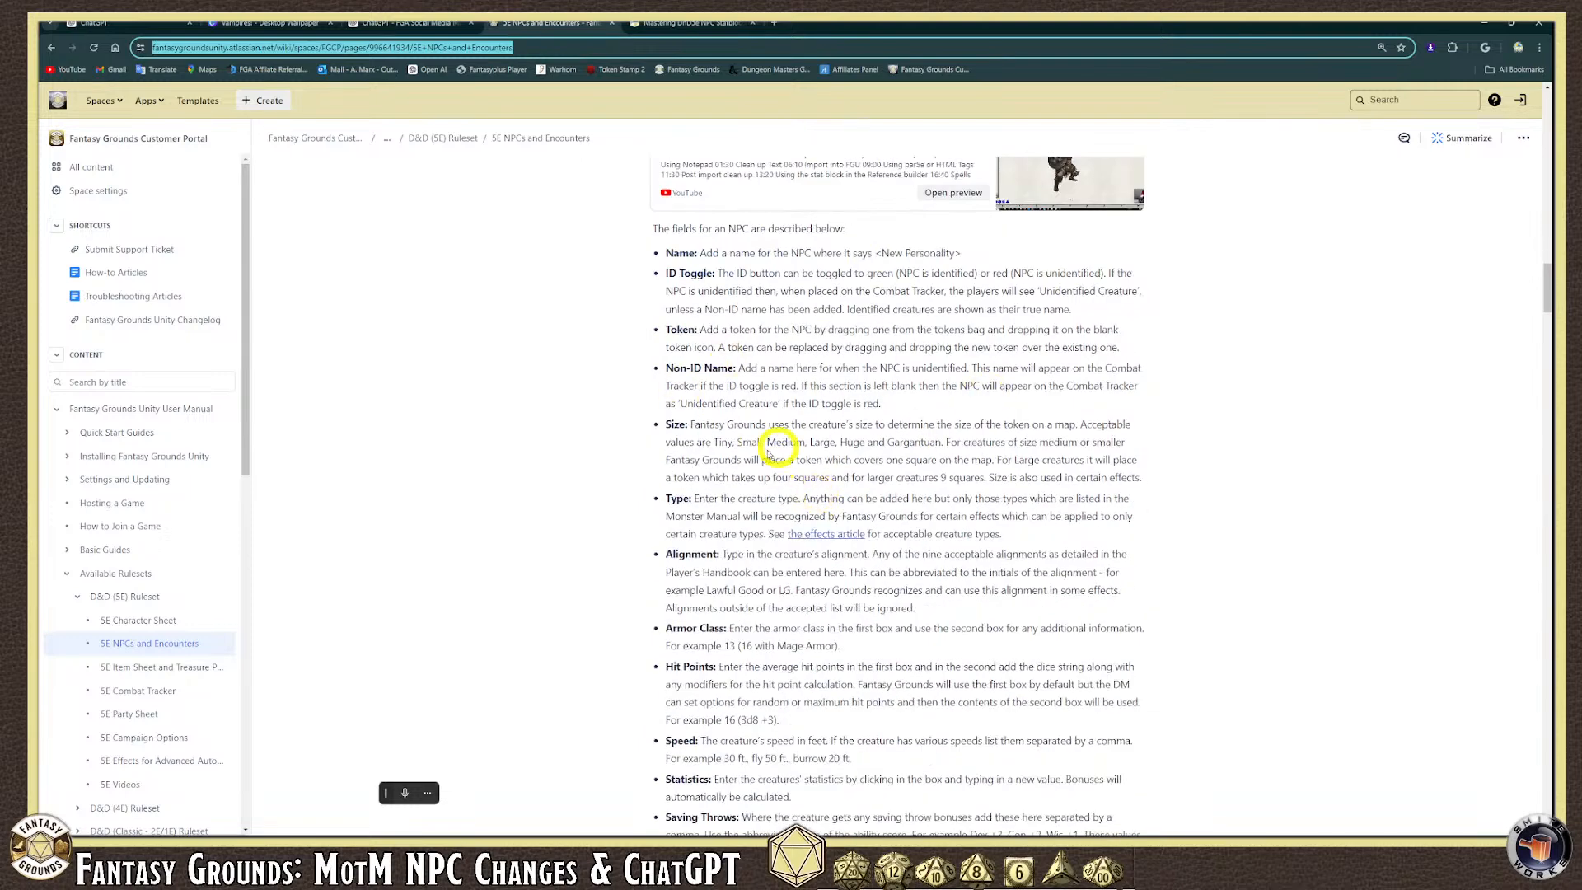
scroll(905, 473, "down", 3)
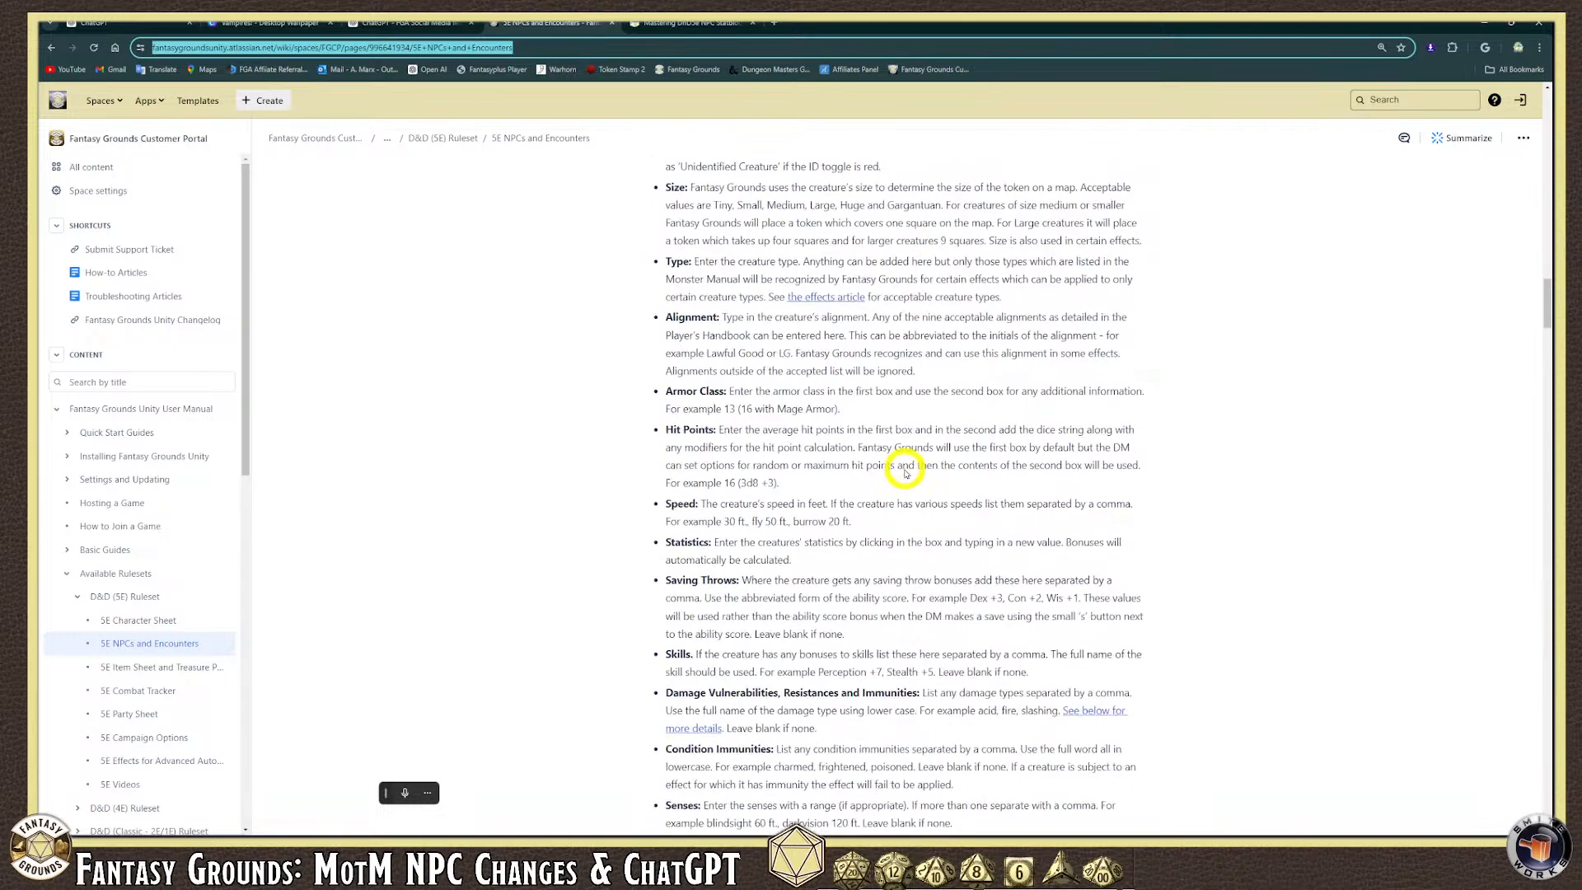
scroll(905, 473, "down", 9)
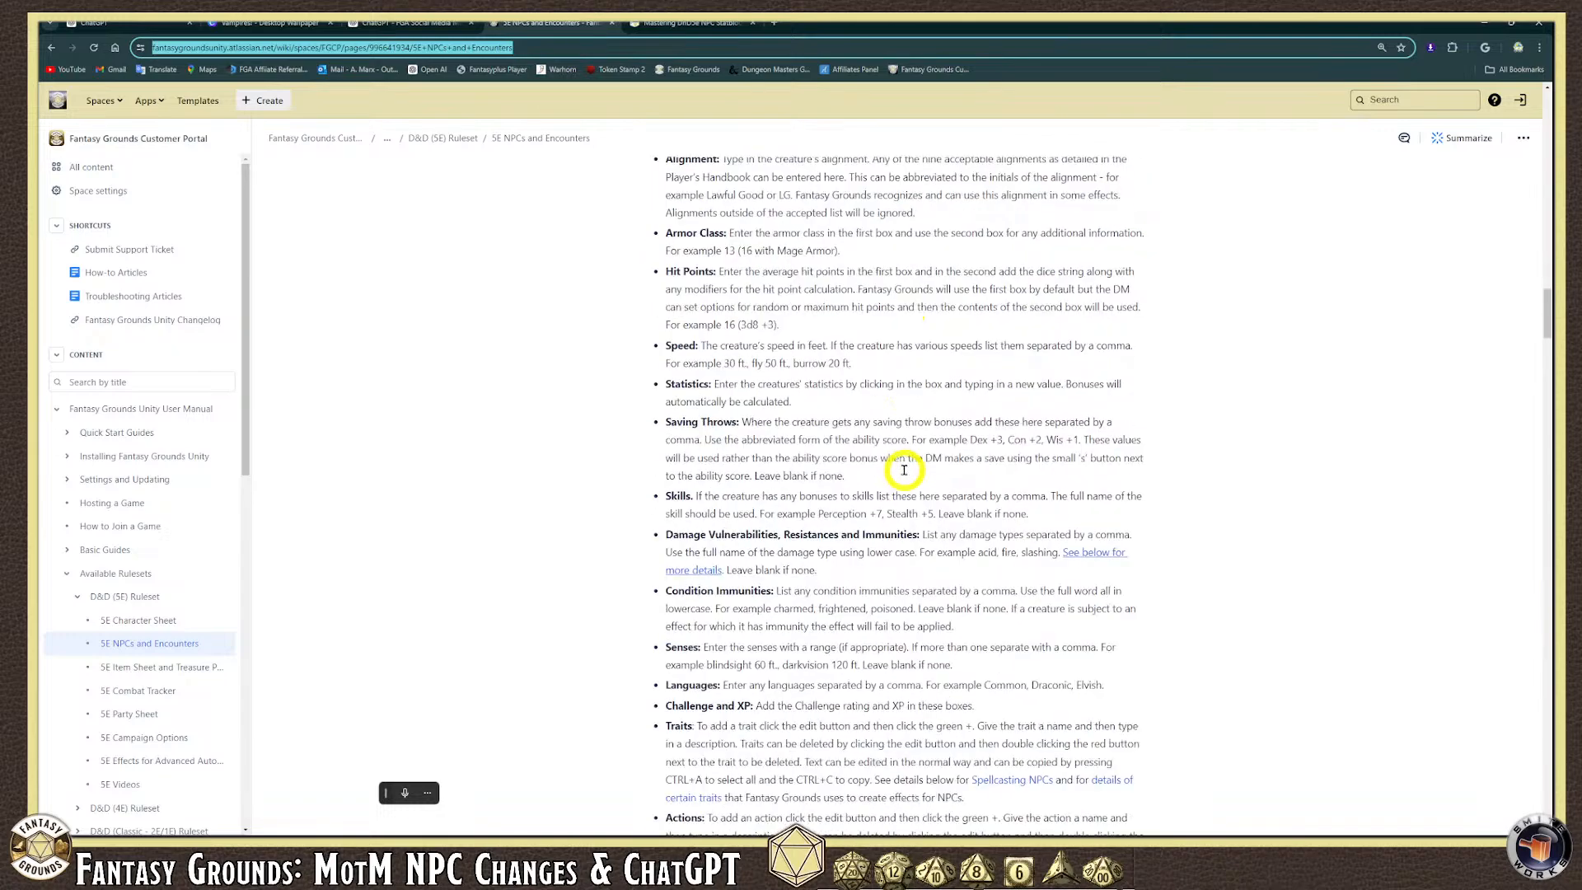
scroll(776, 540, "up", 15)
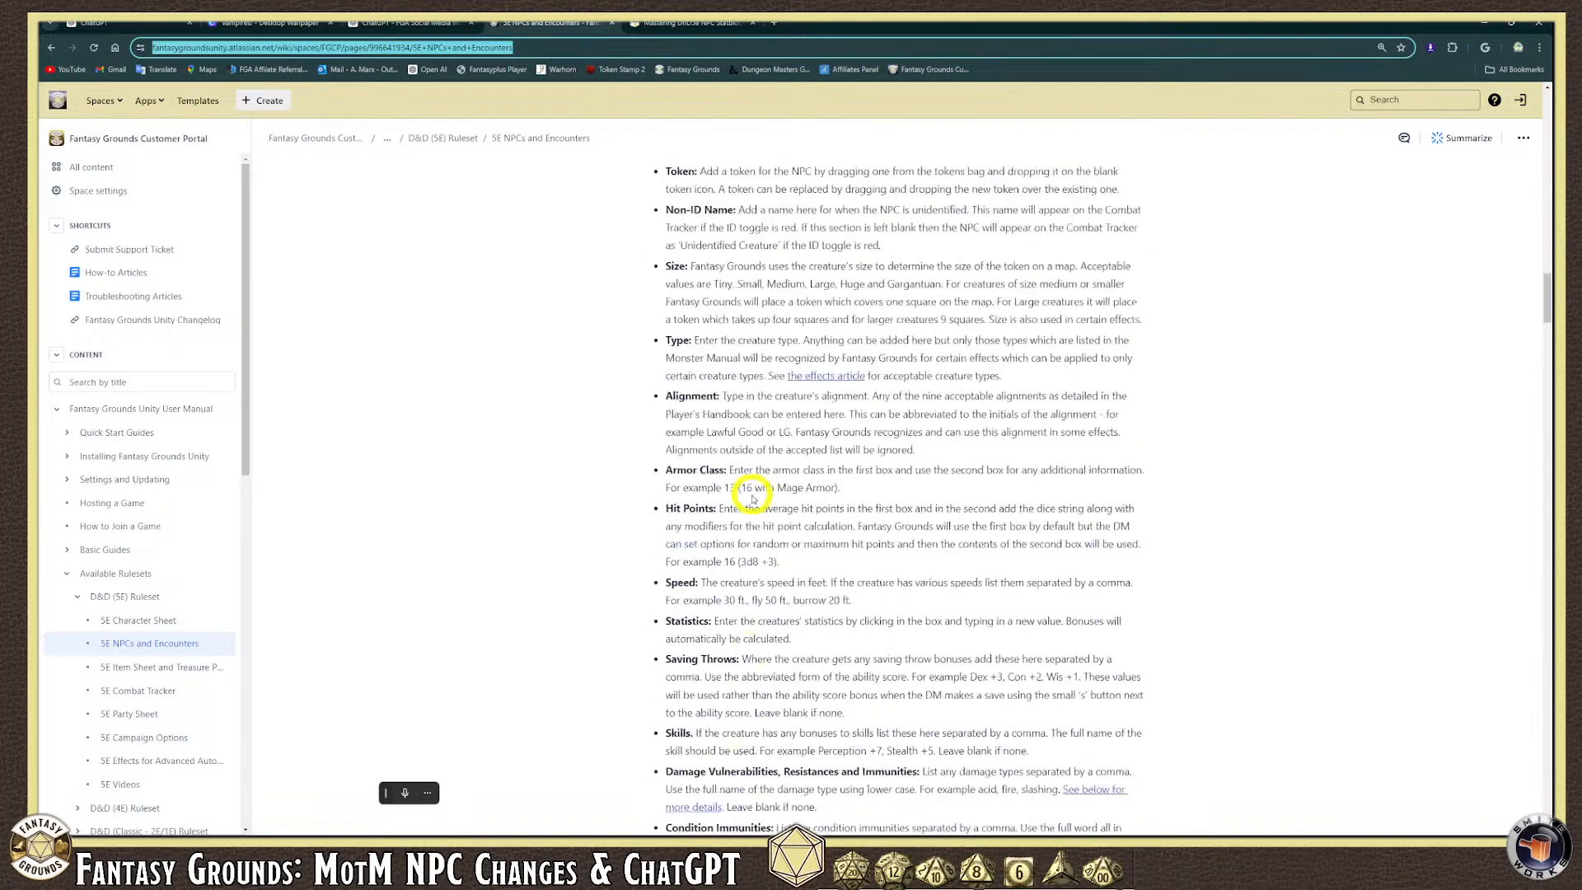
key("ctrl+plus")
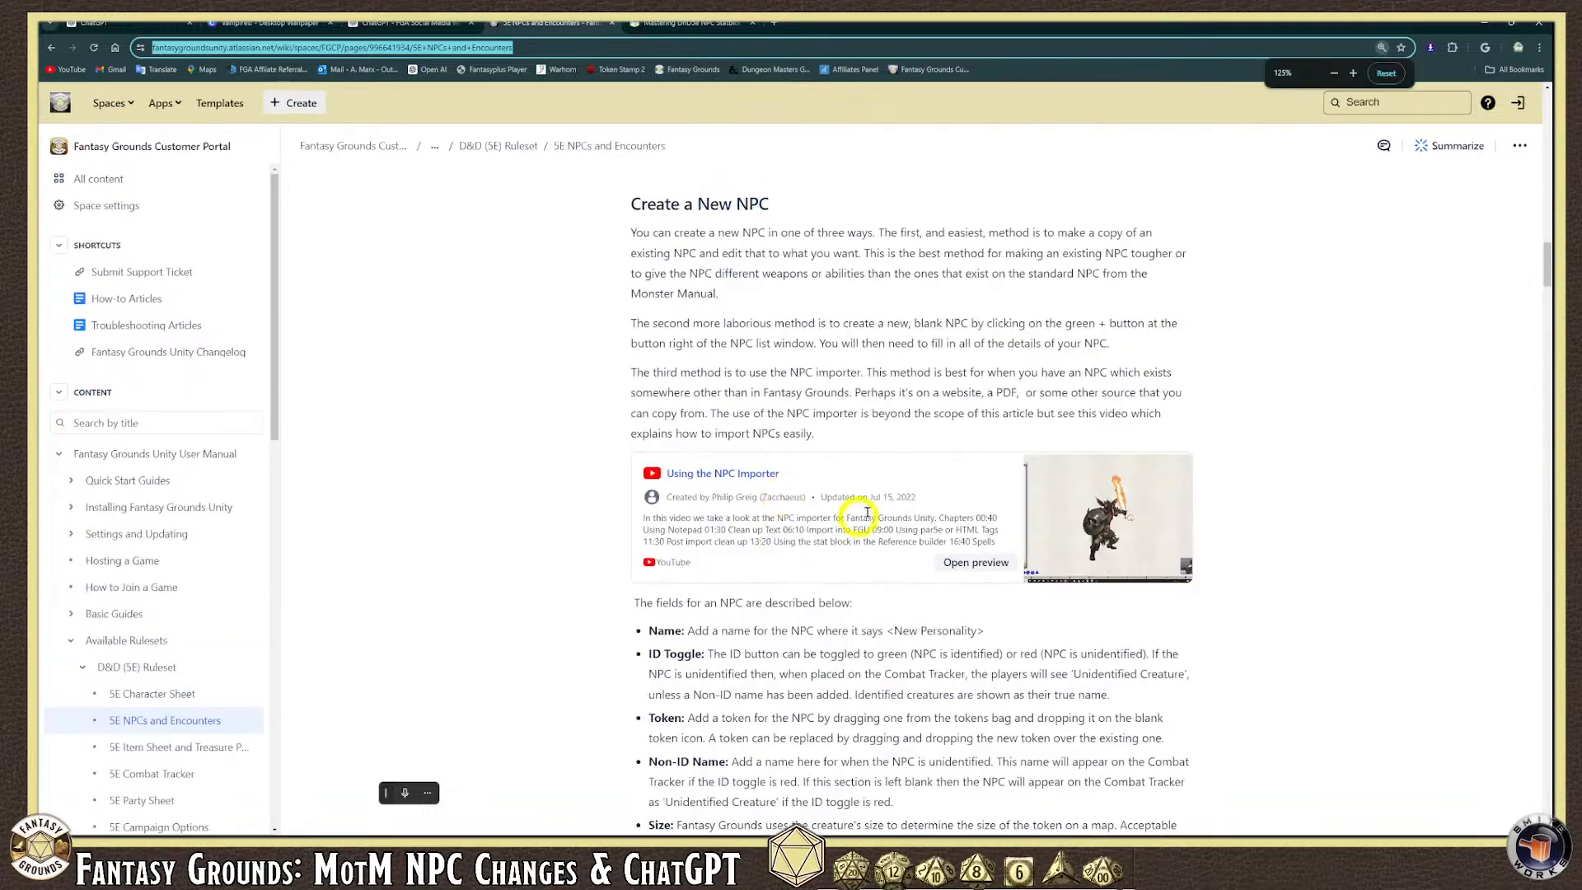
scroll(897, 519, "down", 9)
scroll(887, 539, "down", 6)
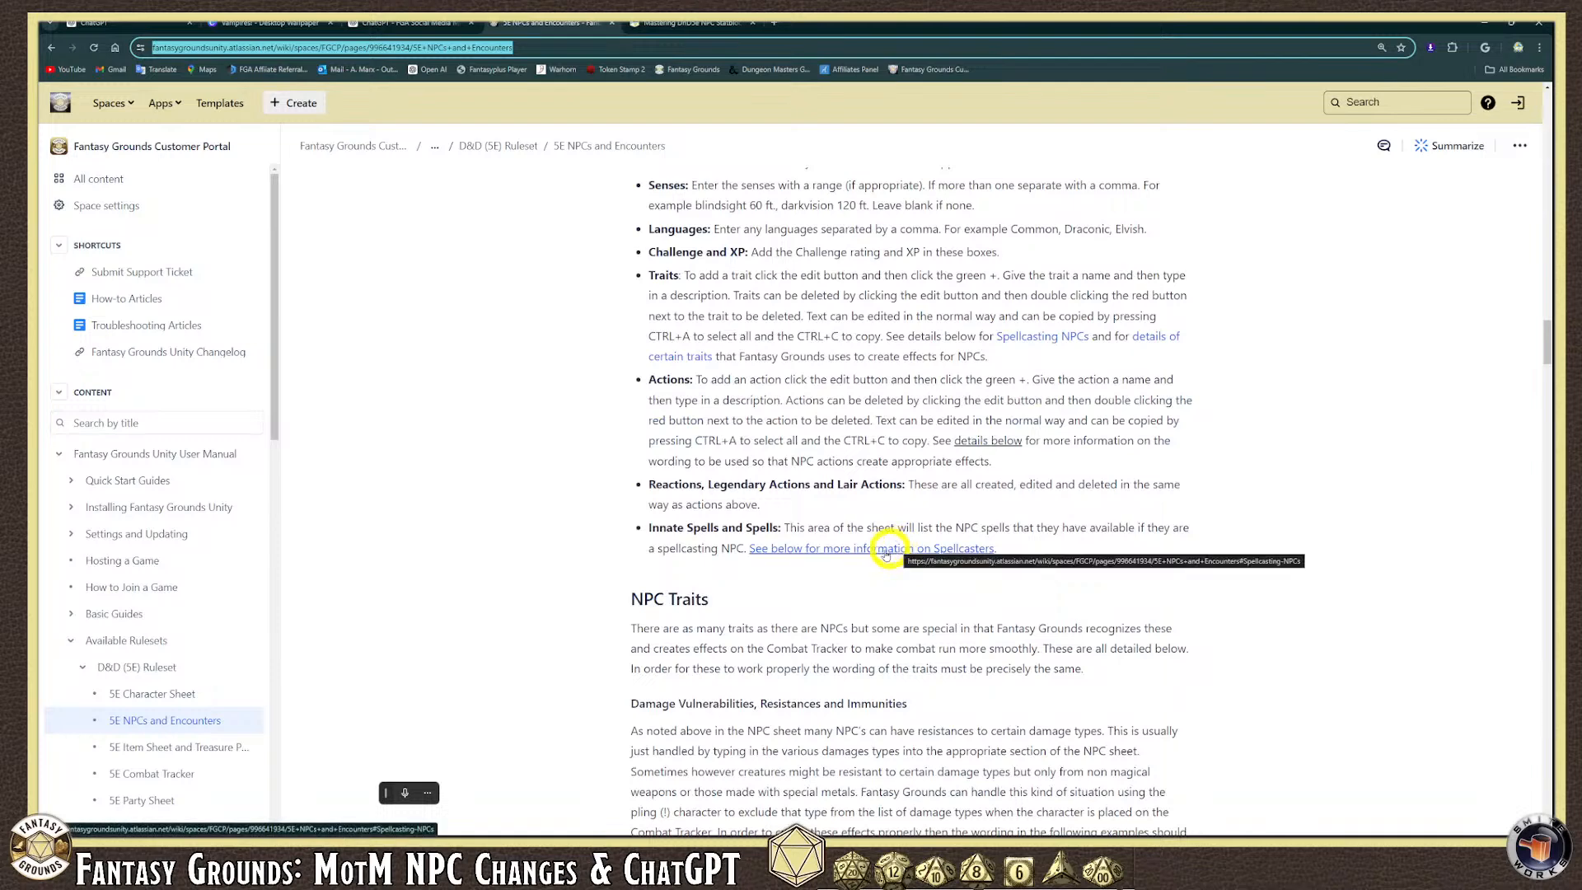
Highlight the NPC Traits introduction through the Damage Vulnerabilities, Resistances and Immunities paragraph.
scroll(873, 568, "down", 3)
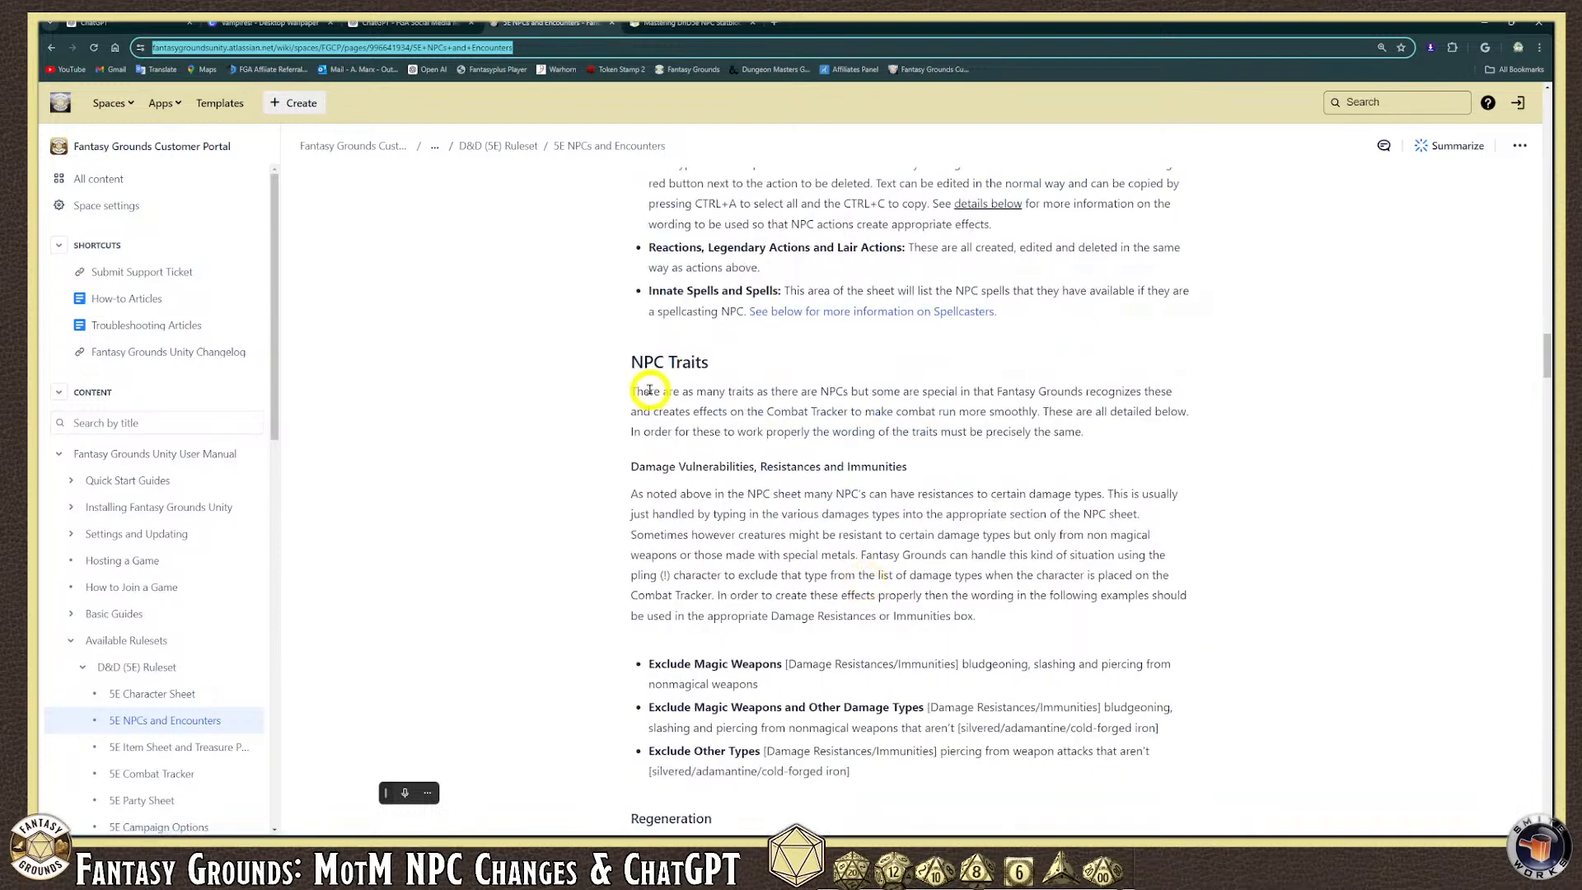
left_click_drag(630, 362, 976, 616)
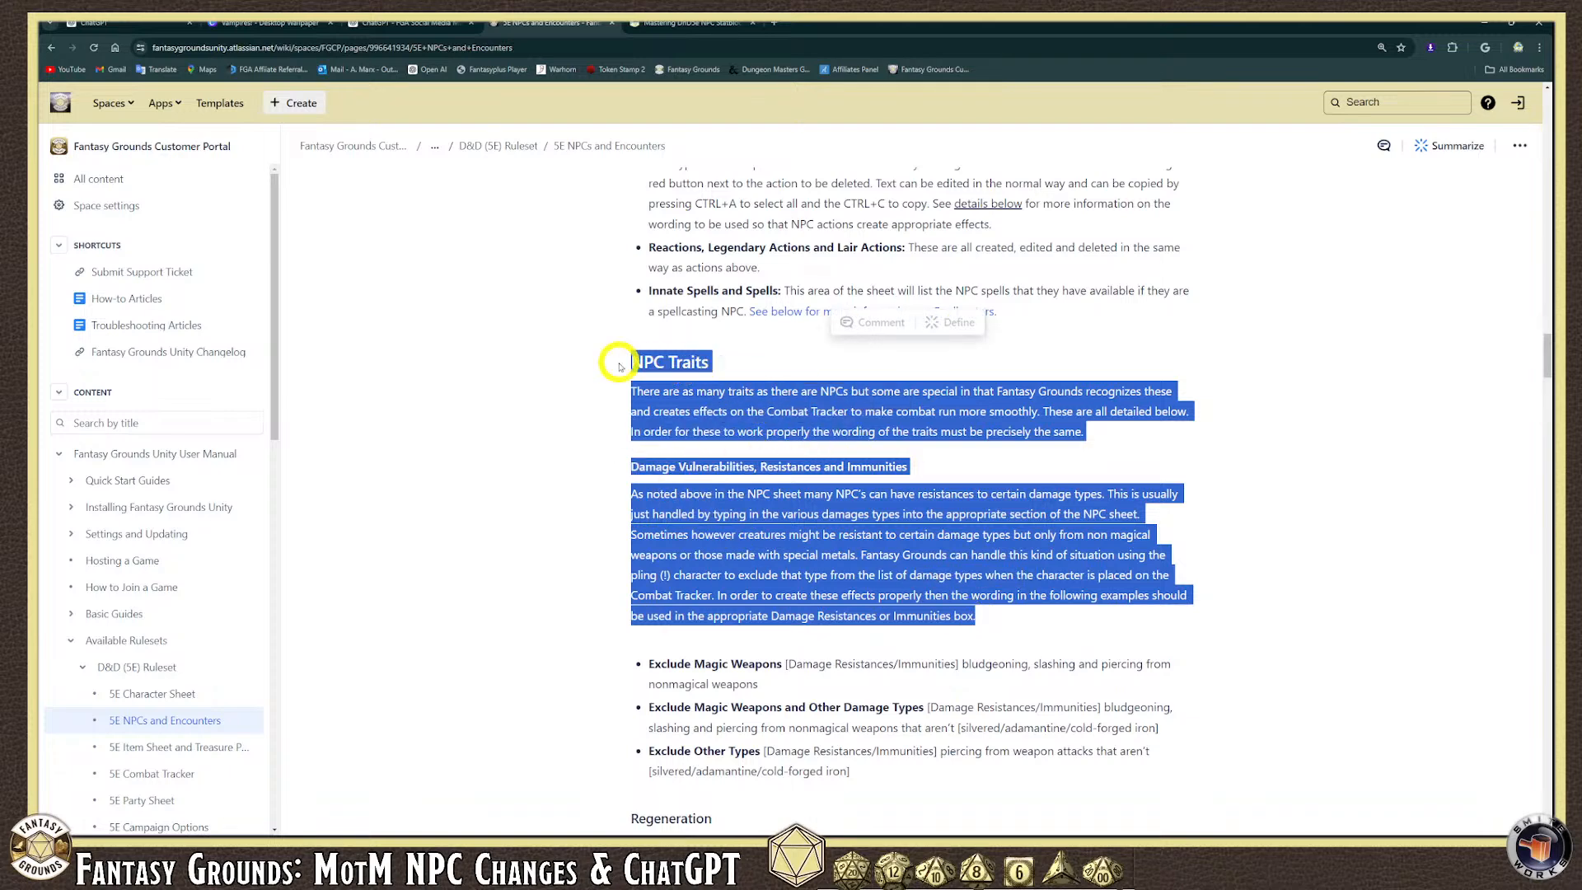
left_click(619, 368)
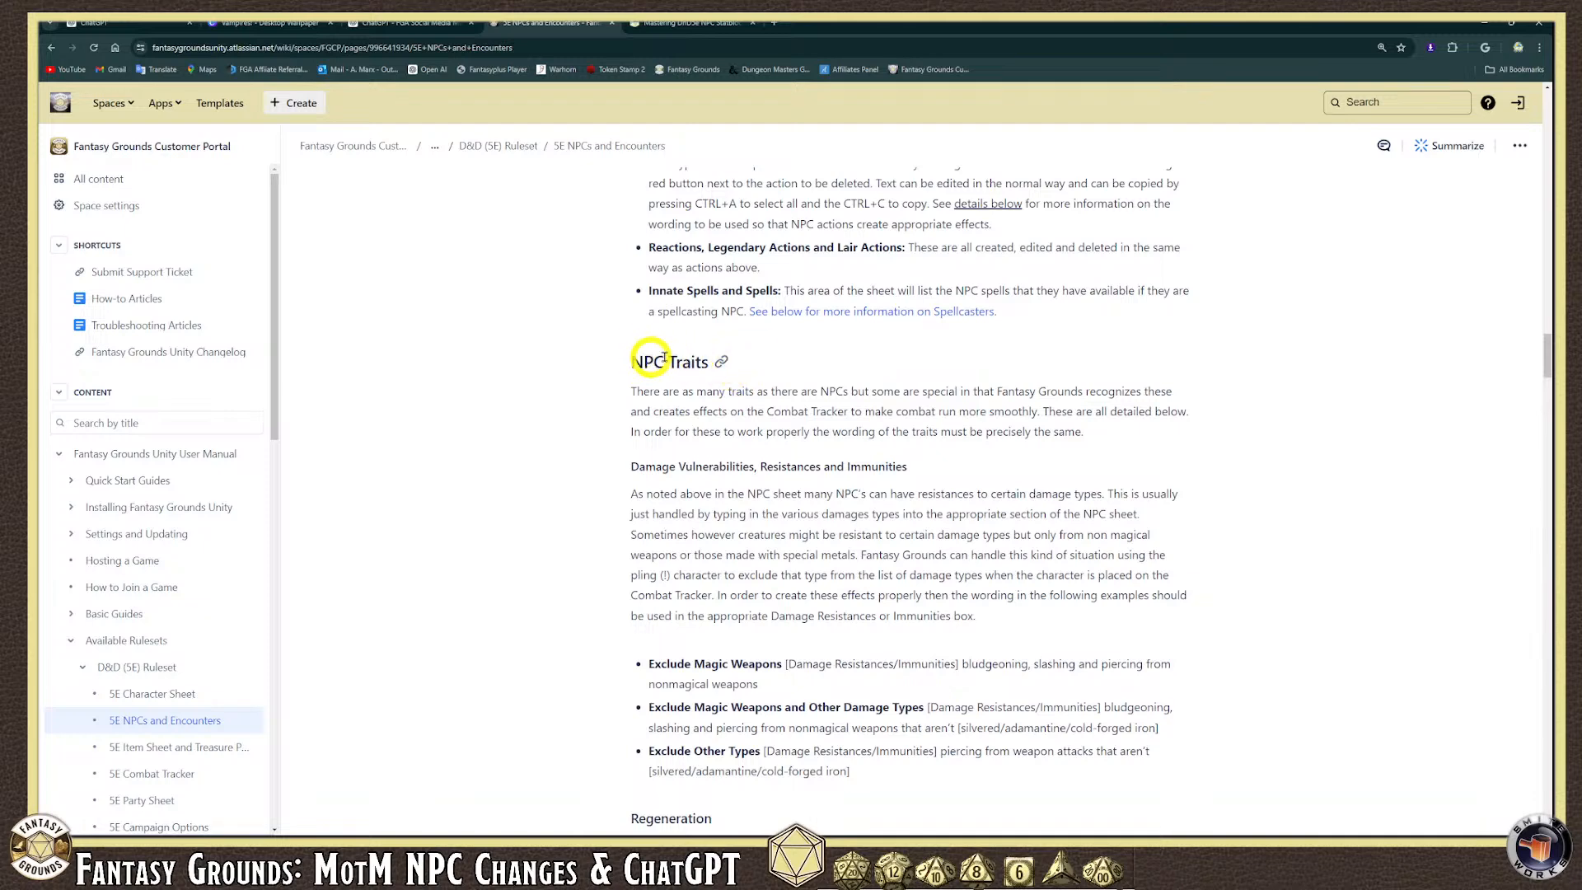
Look through the special NPC trait wordings and highlight the Spellcasting trait template under Spellcasting NPCs.
scroll(791, 469, "down", 2)
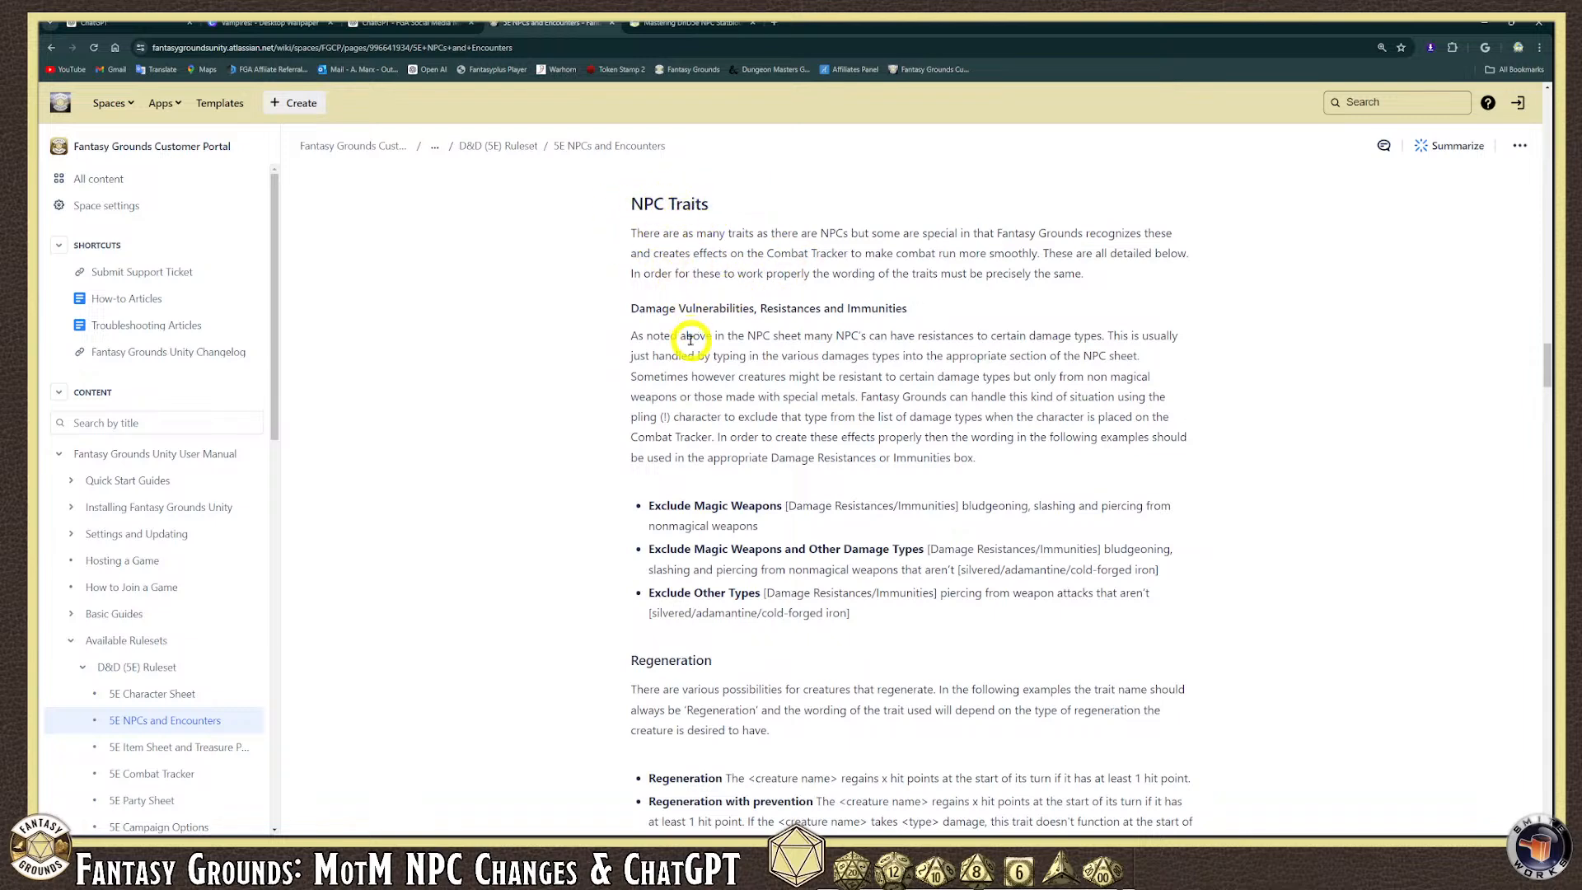
scroll(770, 438, "down", 8)
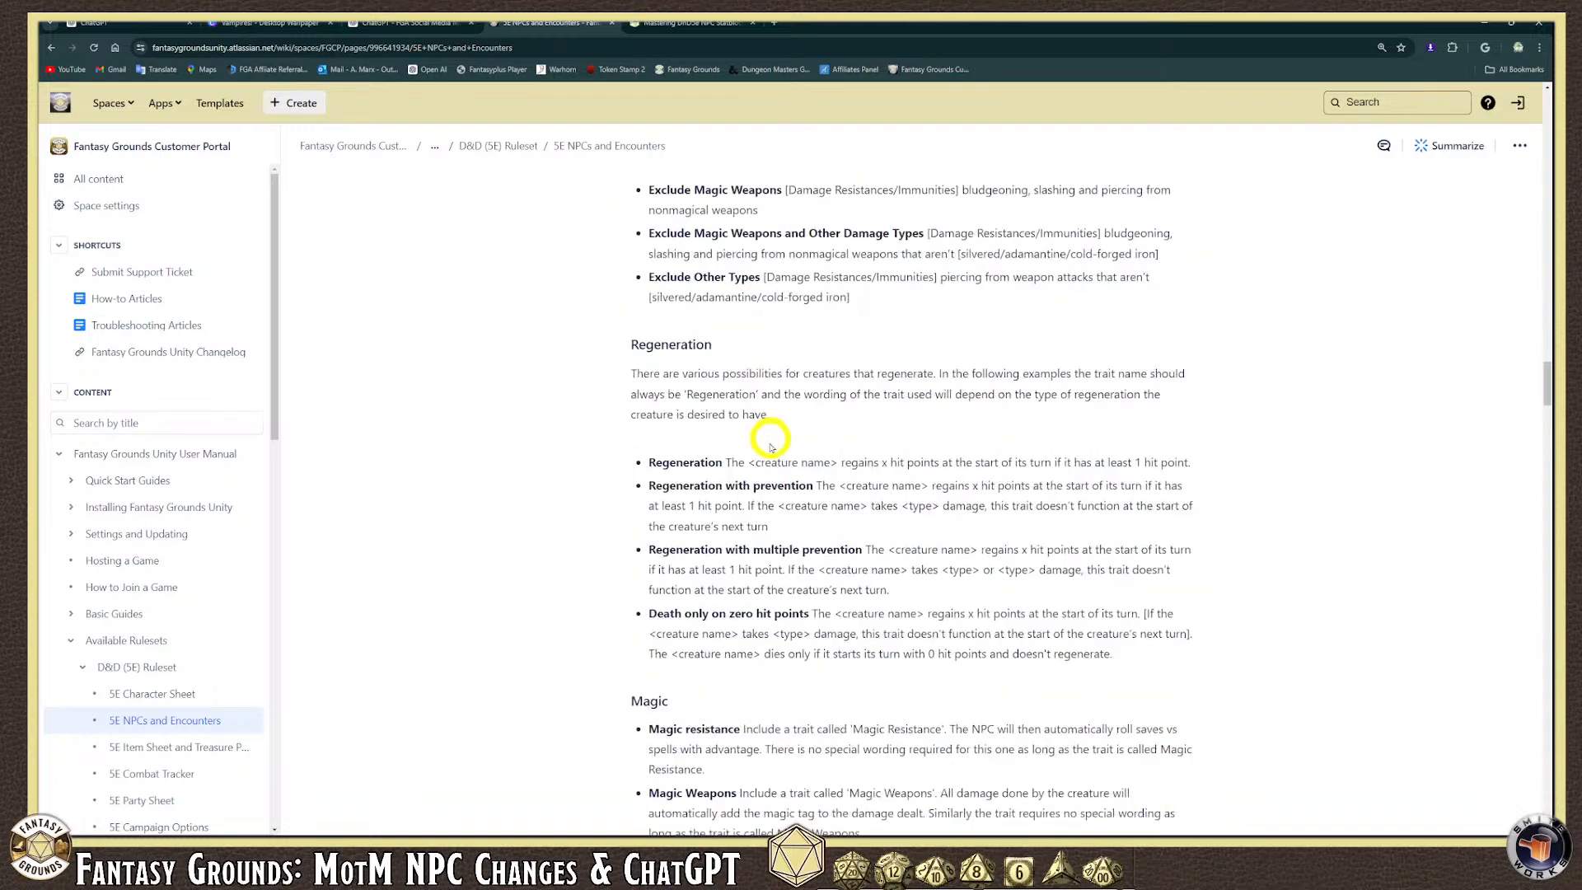
scroll(768, 447, "down", 3)
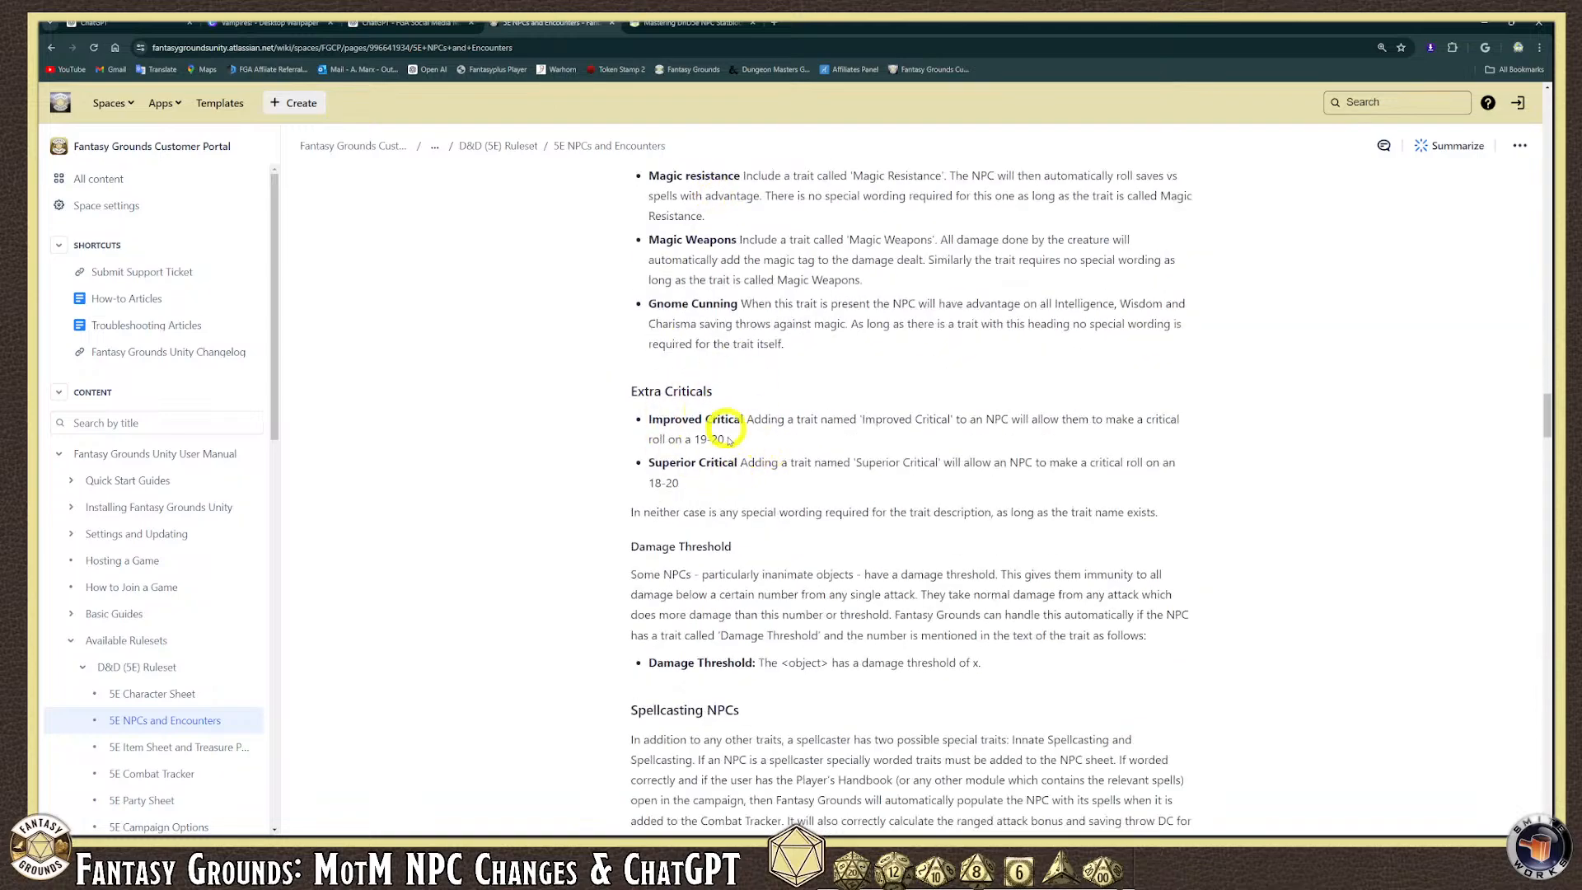
scroll(705, 417, "down", 2)
scroll(745, 470, "down", 7)
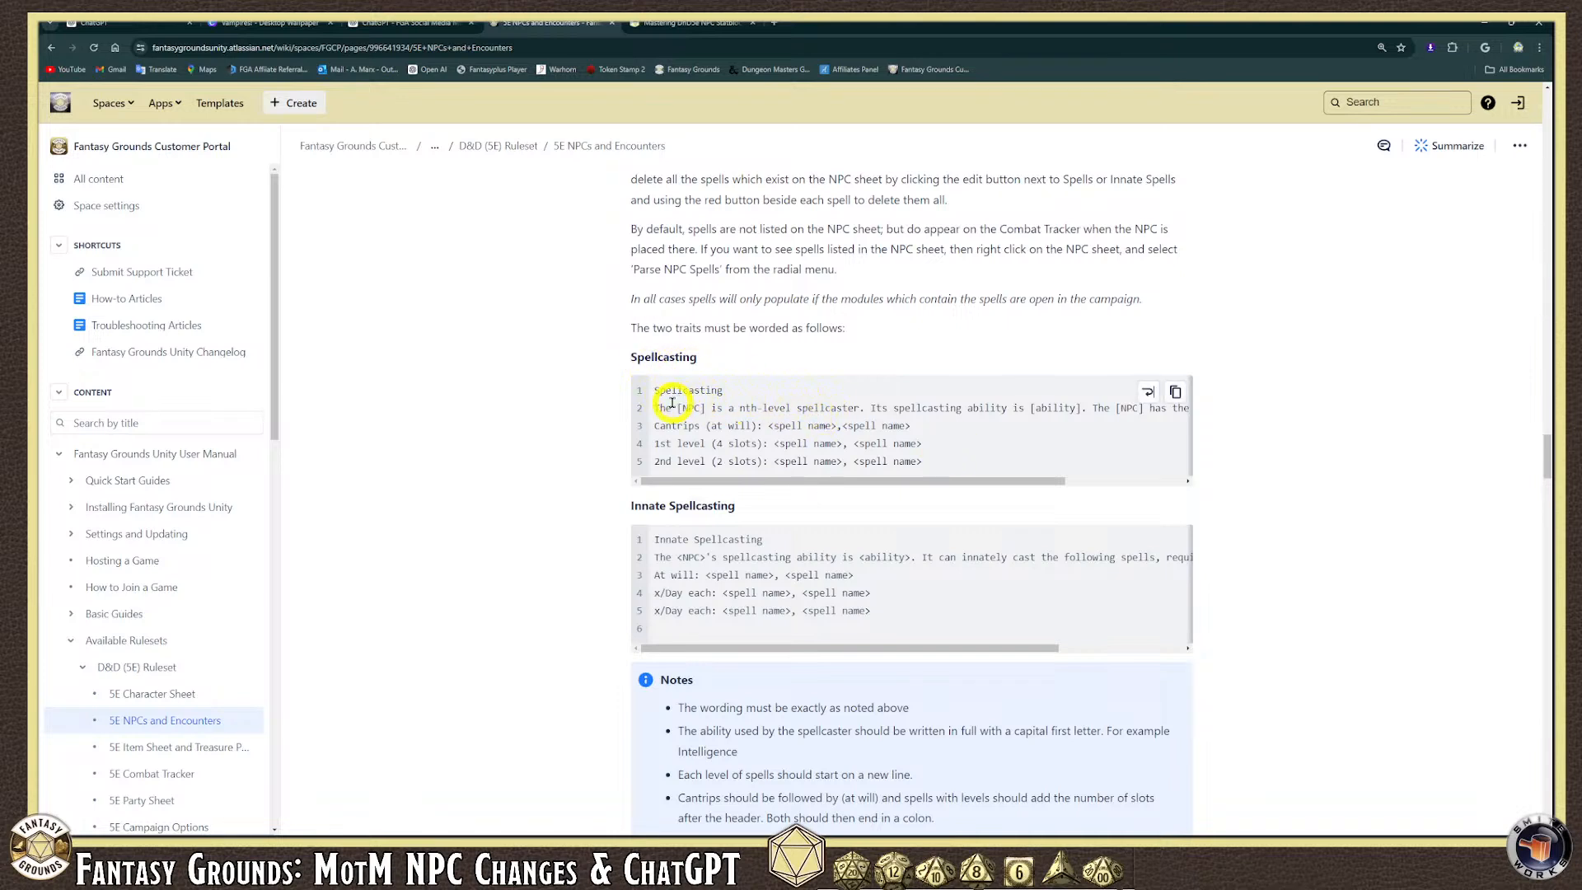
left_click_drag(656, 389, 1059, 484)
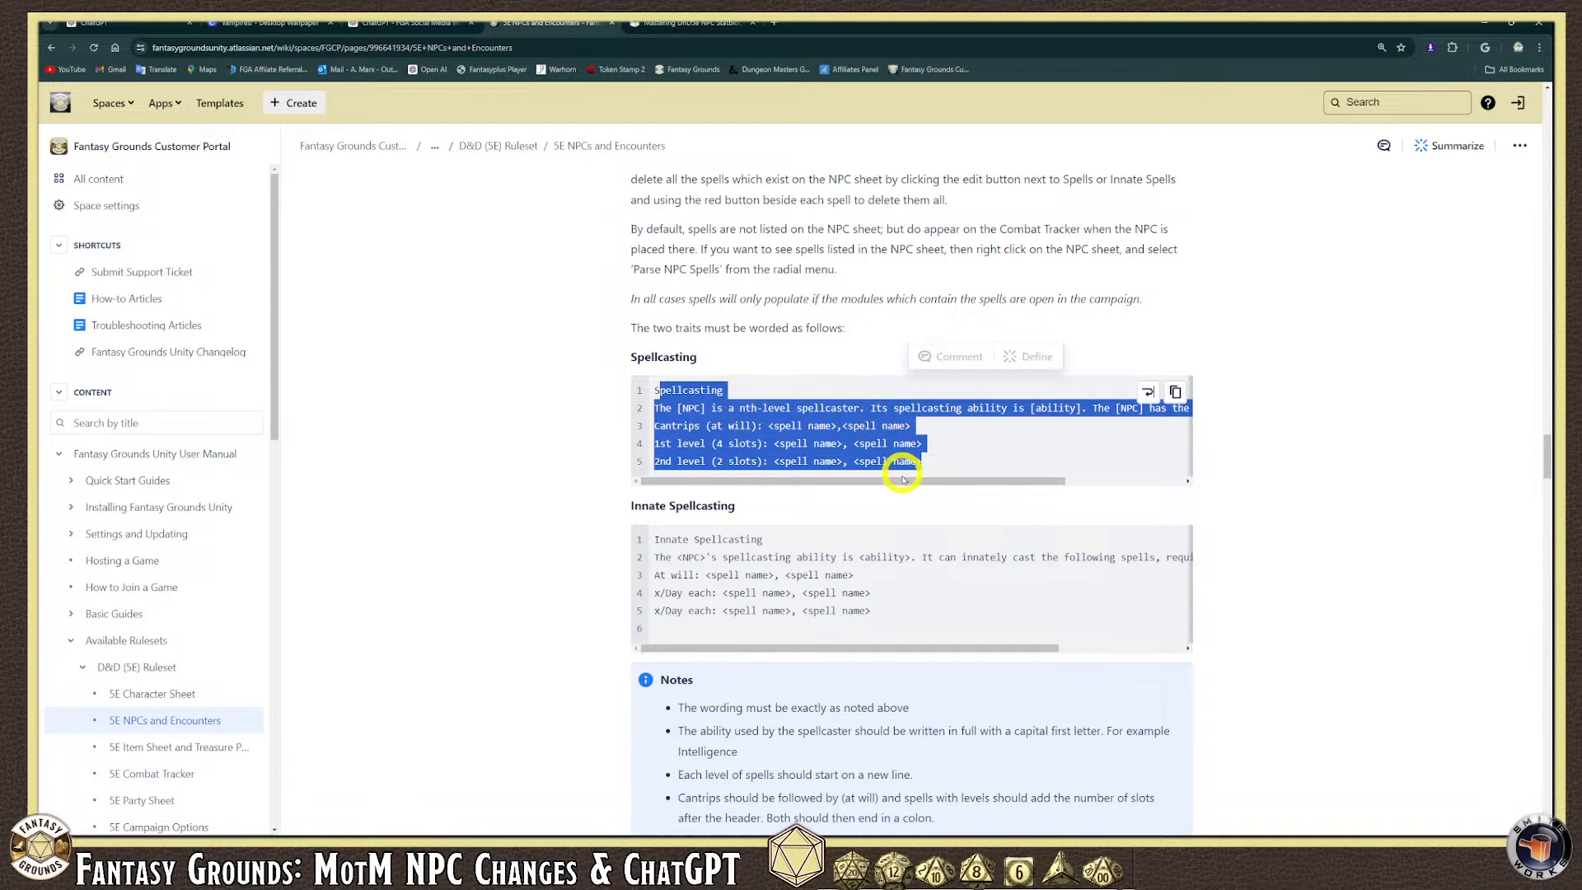
scroll(900, 469, "down", 2)
left_click(667, 350)
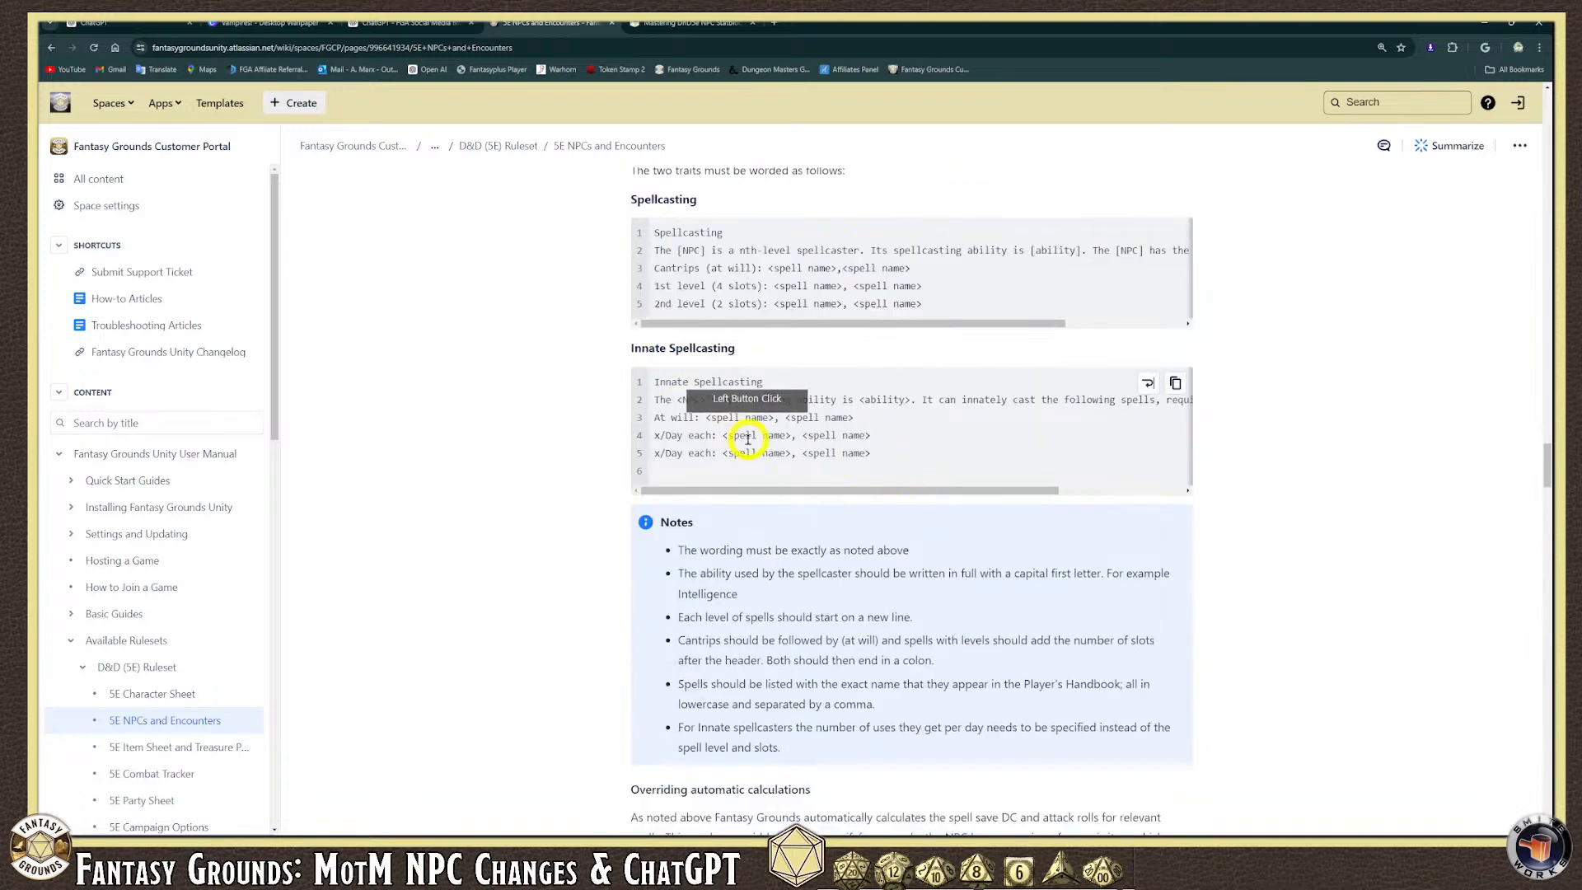
Highlight the note below Innate Spellcasting saying the wording must be exactly as noted above.
scroll(753, 440, "down", 1)
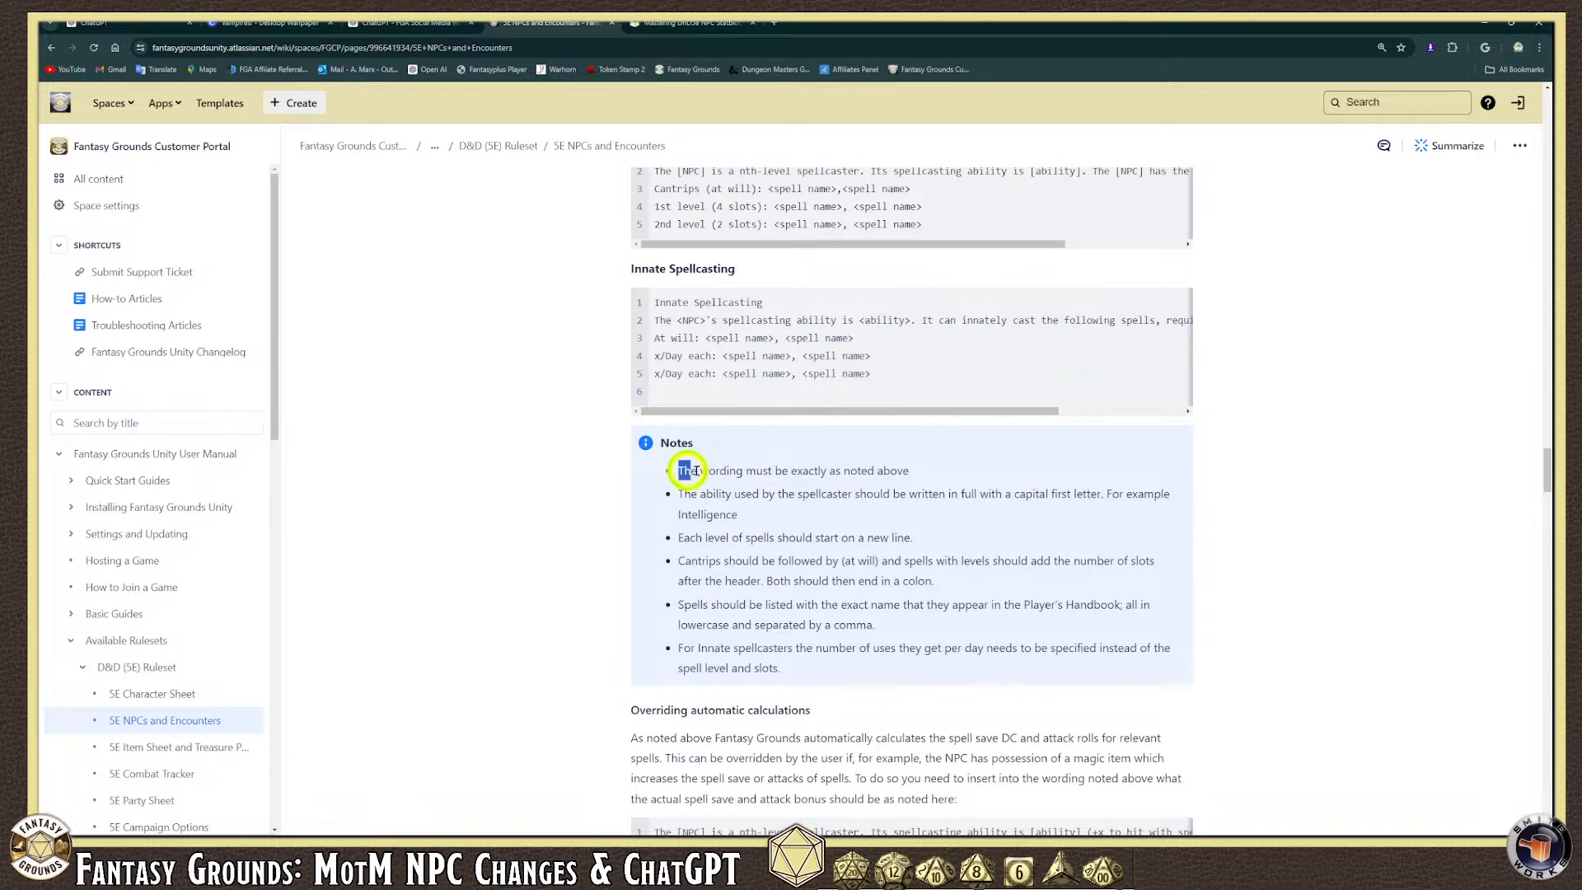
left_click_drag(680, 469, 898, 468)
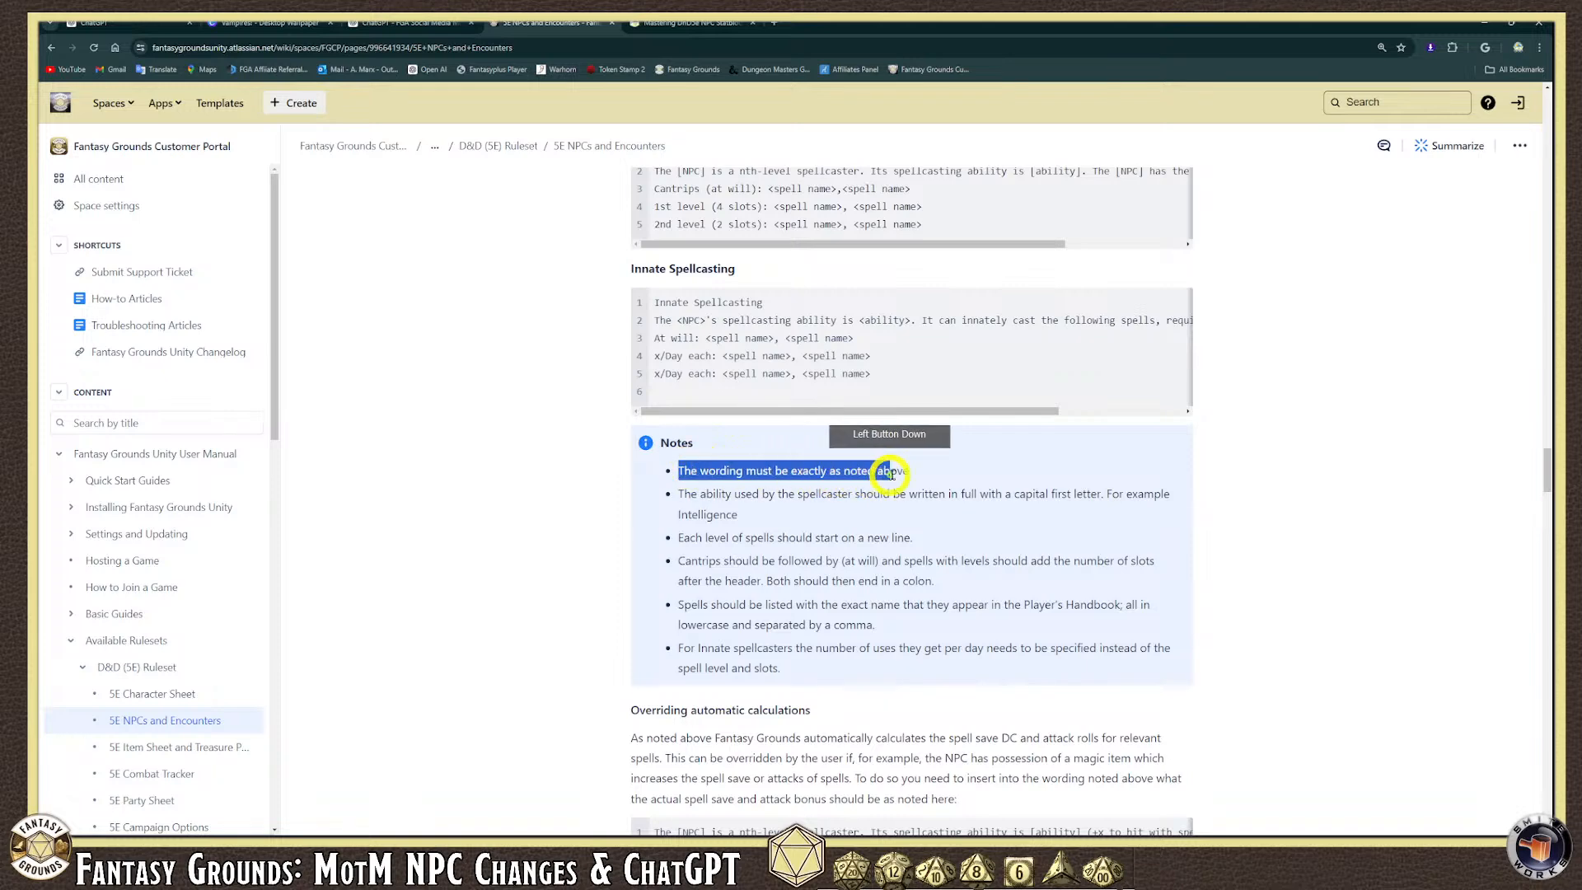
left_click(999, 527)
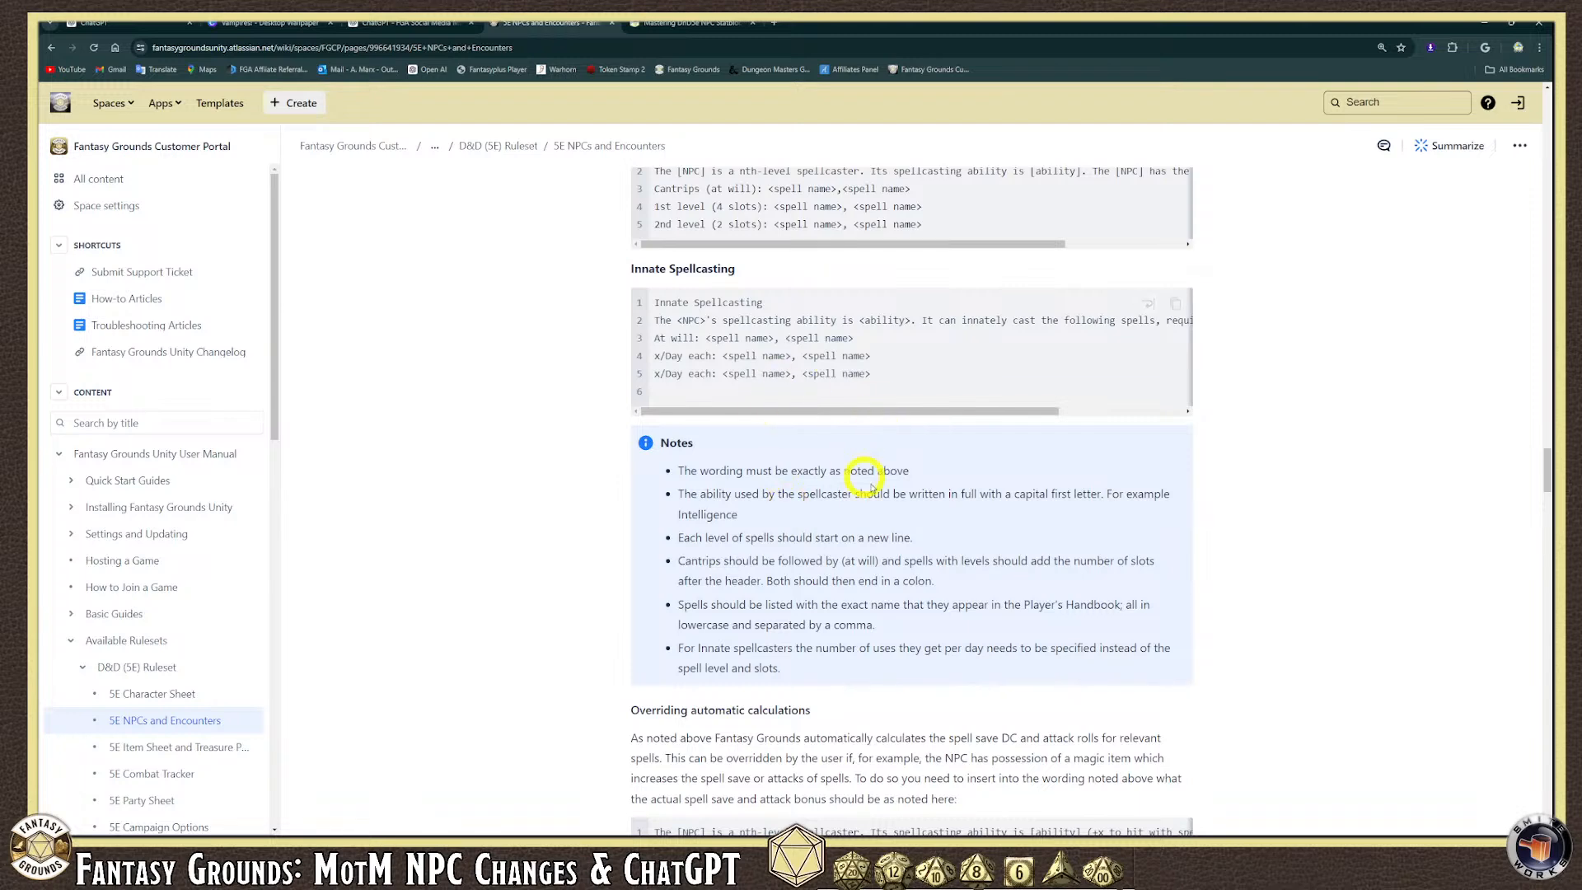
Examine the spellcaster examples and the NPC Actions section with its Weapon Attacks wording.
scroll(852, 470, "down", 6)
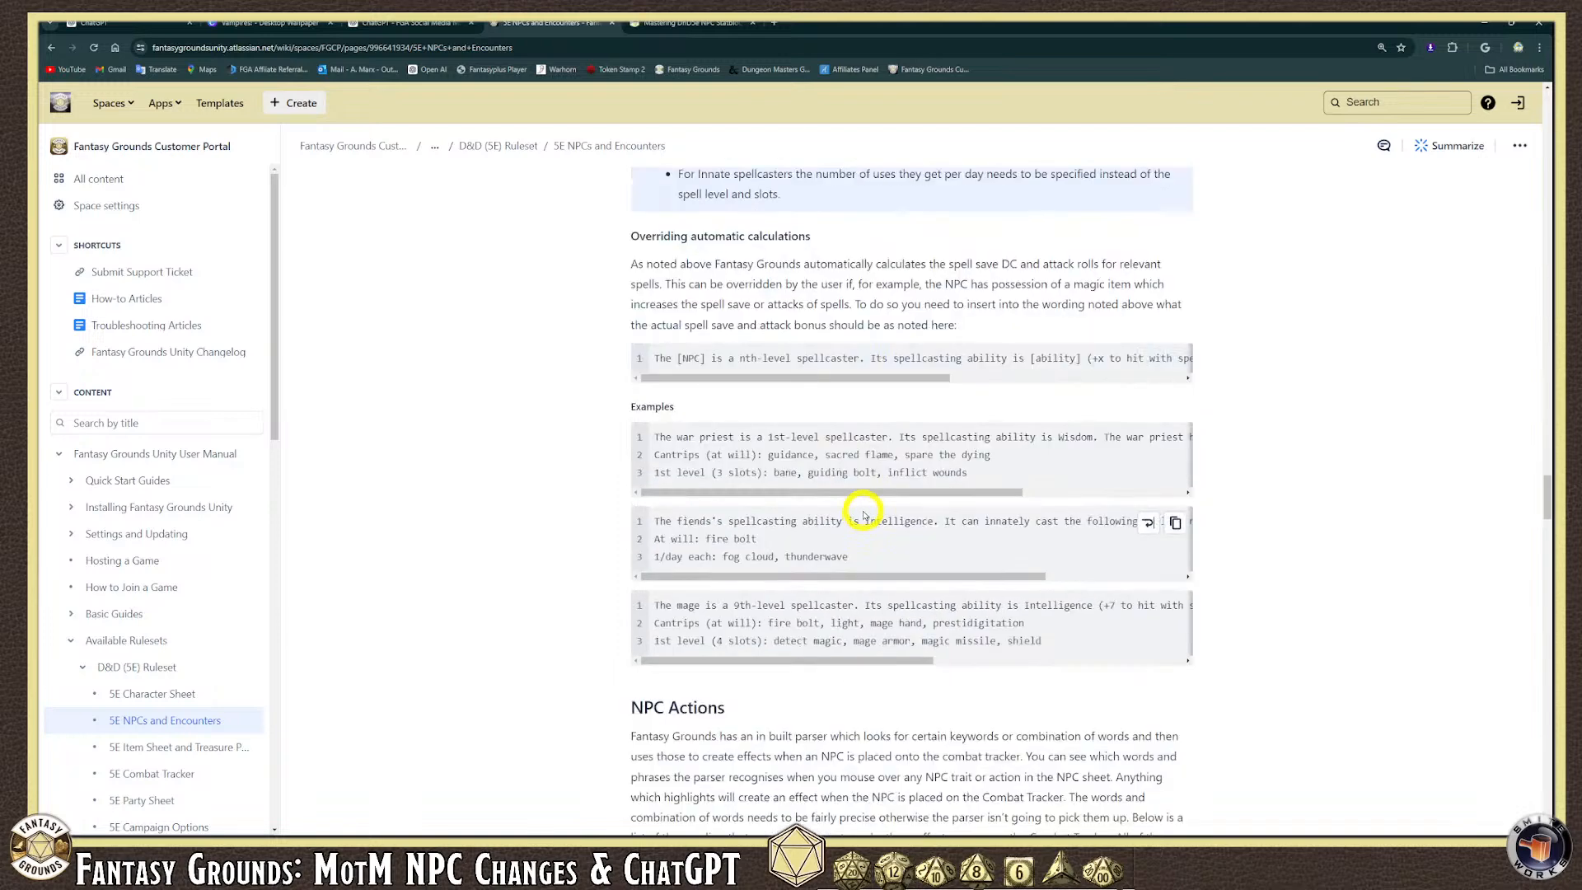
scroll(862, 514, "down", 1)
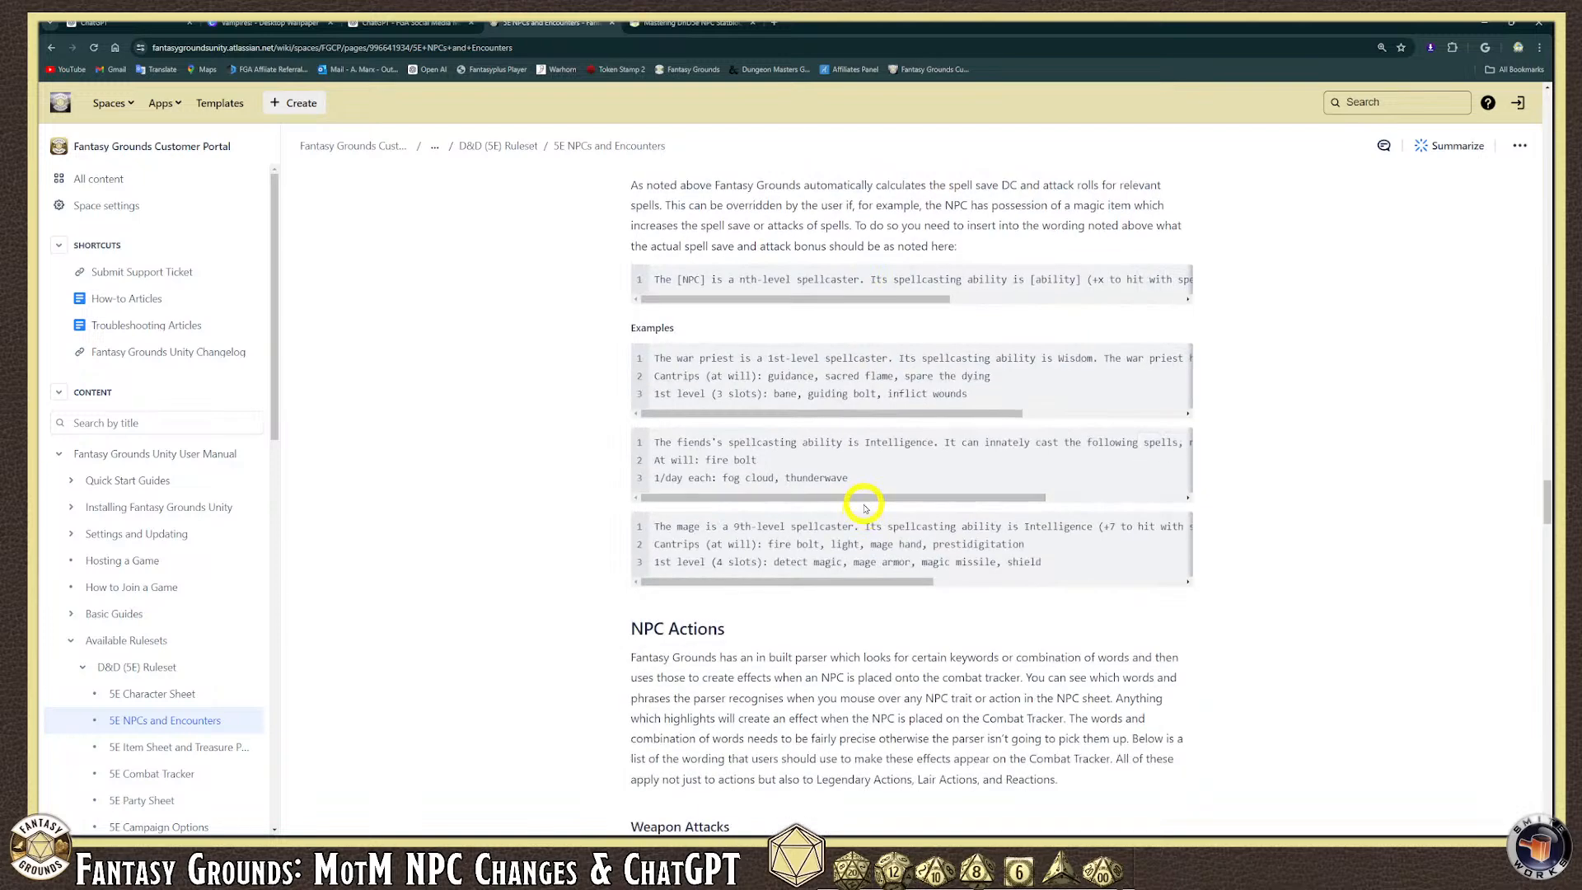
scroll(815, 494, "down", 2)
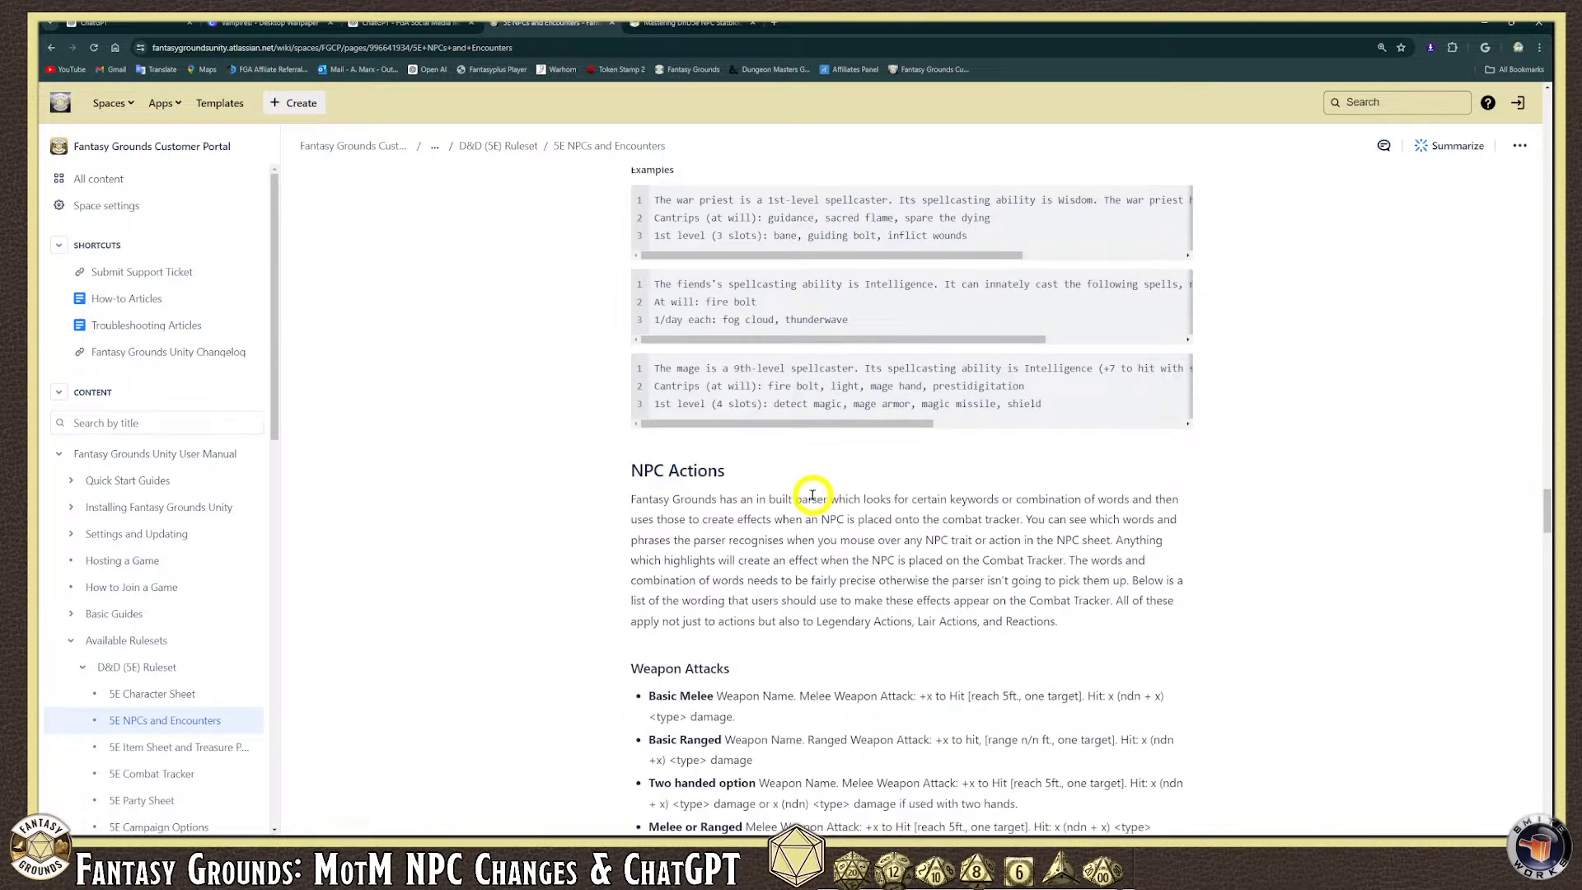
scroll(811, 495, "down", 2)
scroll(805, 452, "down", 1)
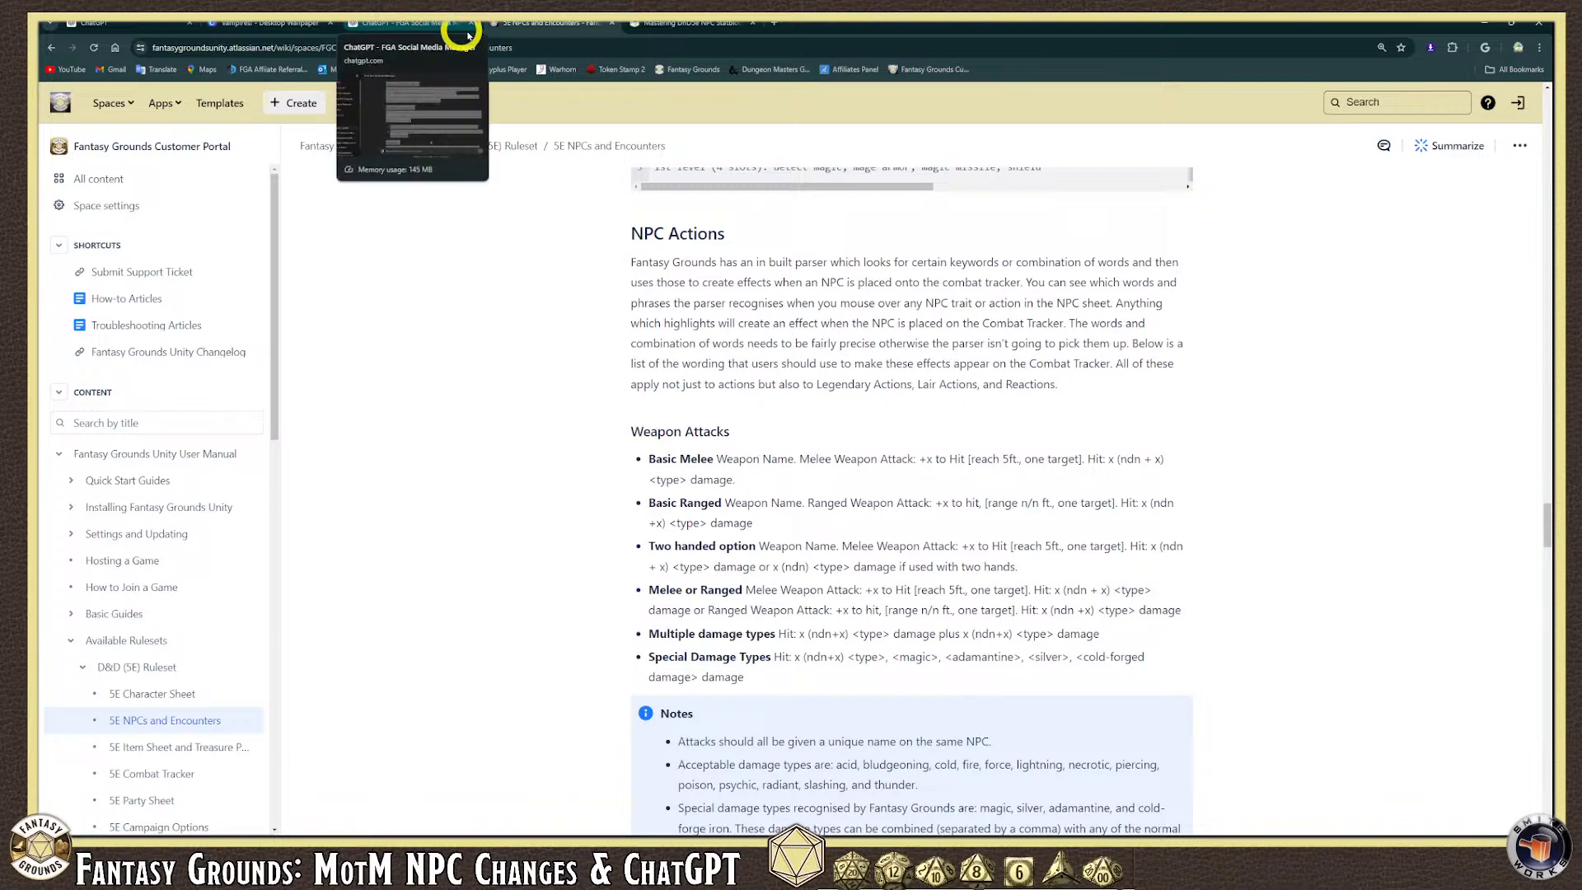
Revisit the Fantasy Grounds Academy stat block guide and the NPC Actions documentation, and switch to the Vampires! design in Canva.
left_click(695, 24)
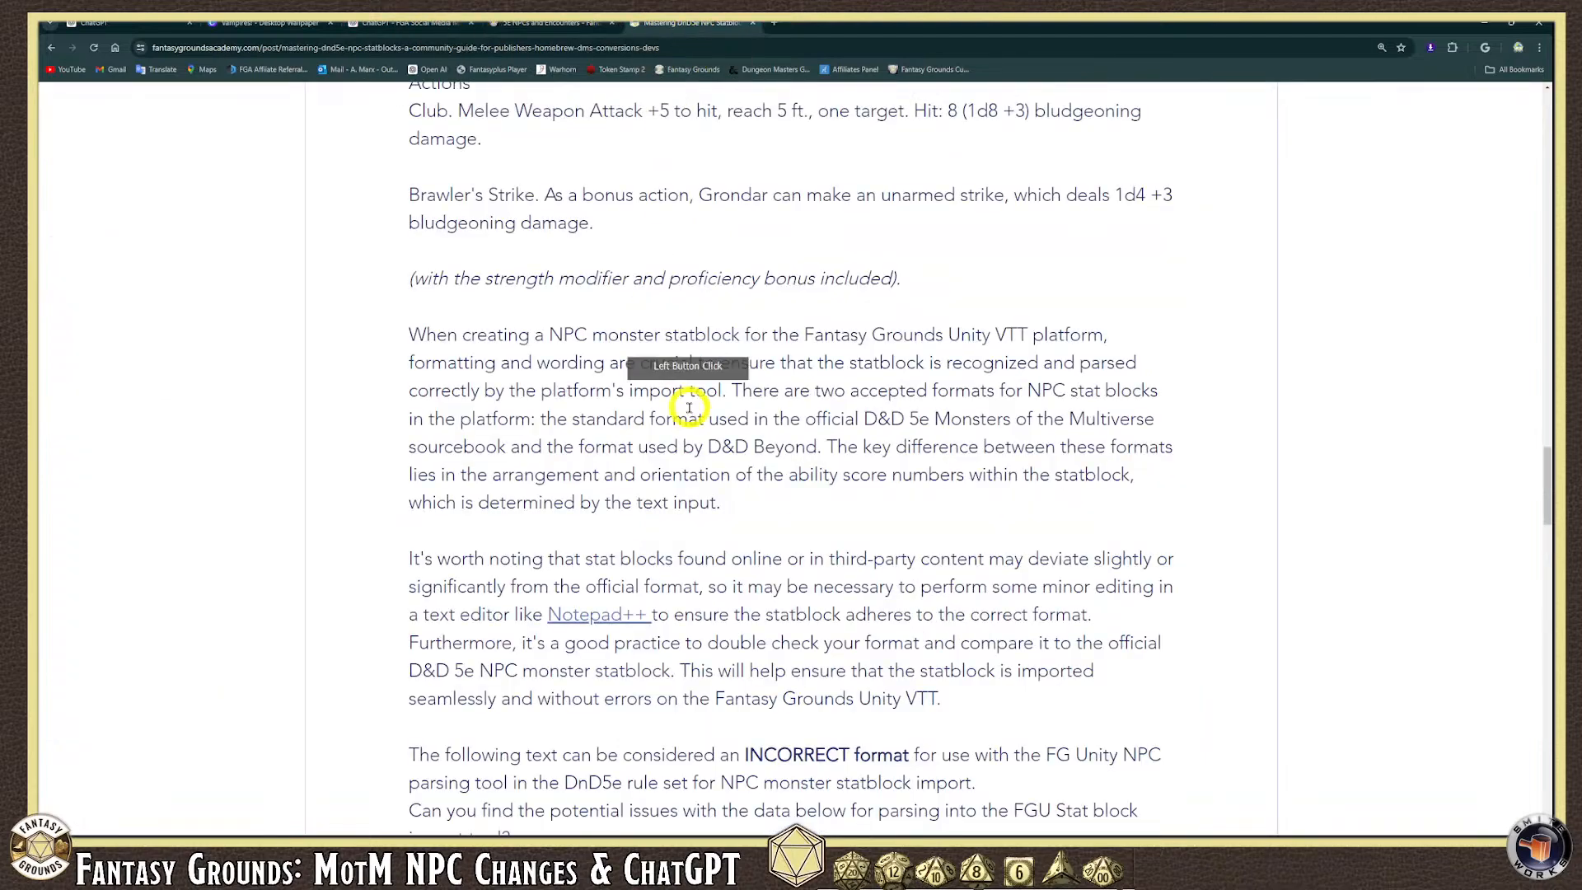
scroll(692, 409, "up", 10)
left_click(545, 23)
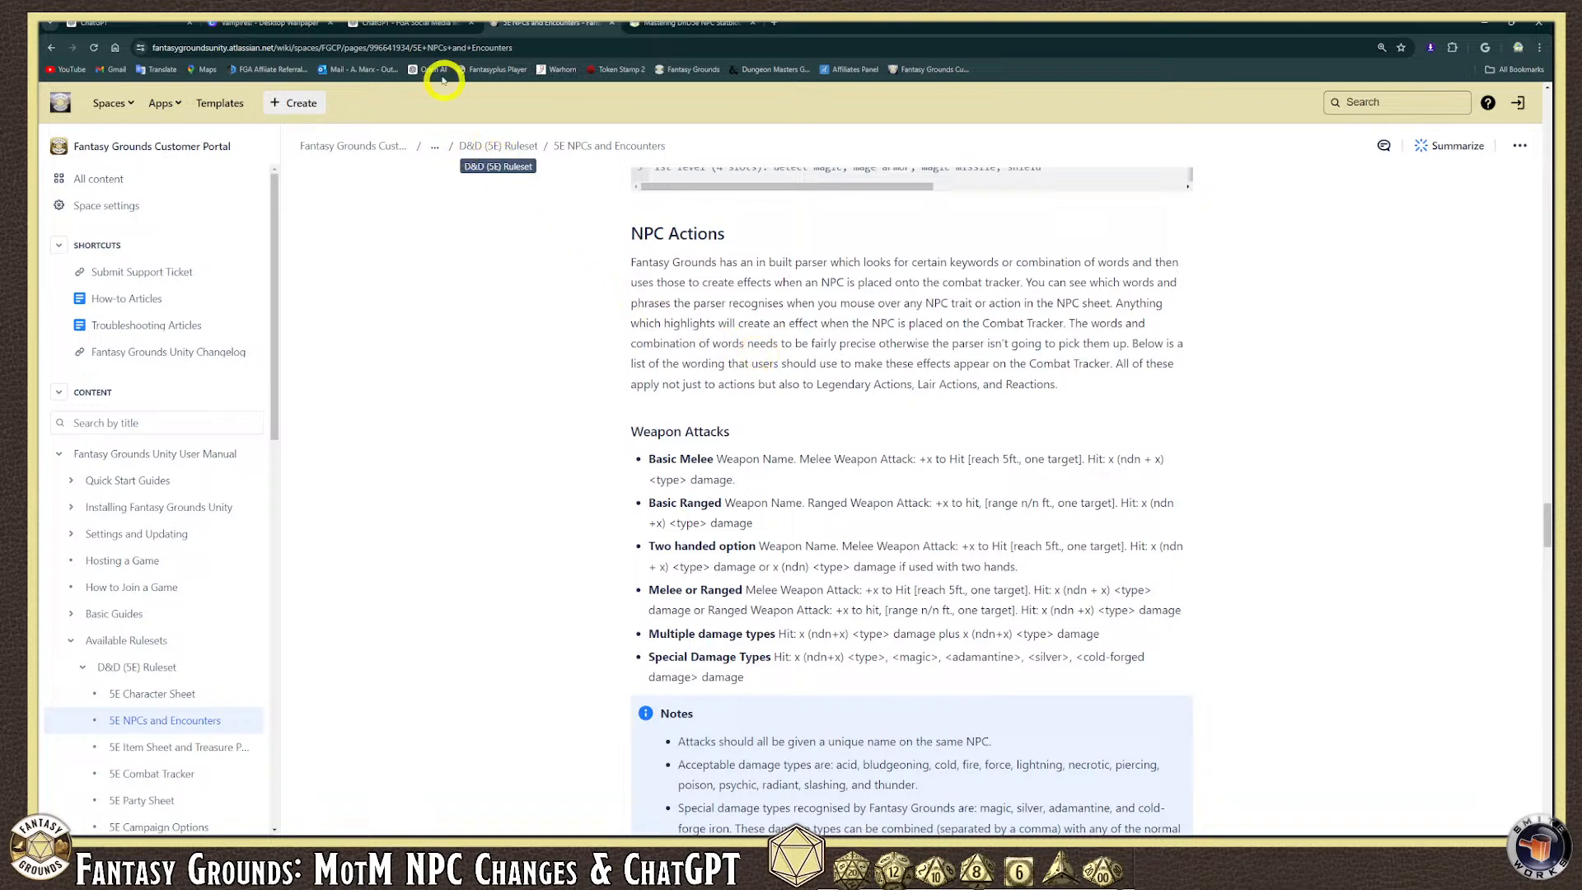
left_click(300, 25)
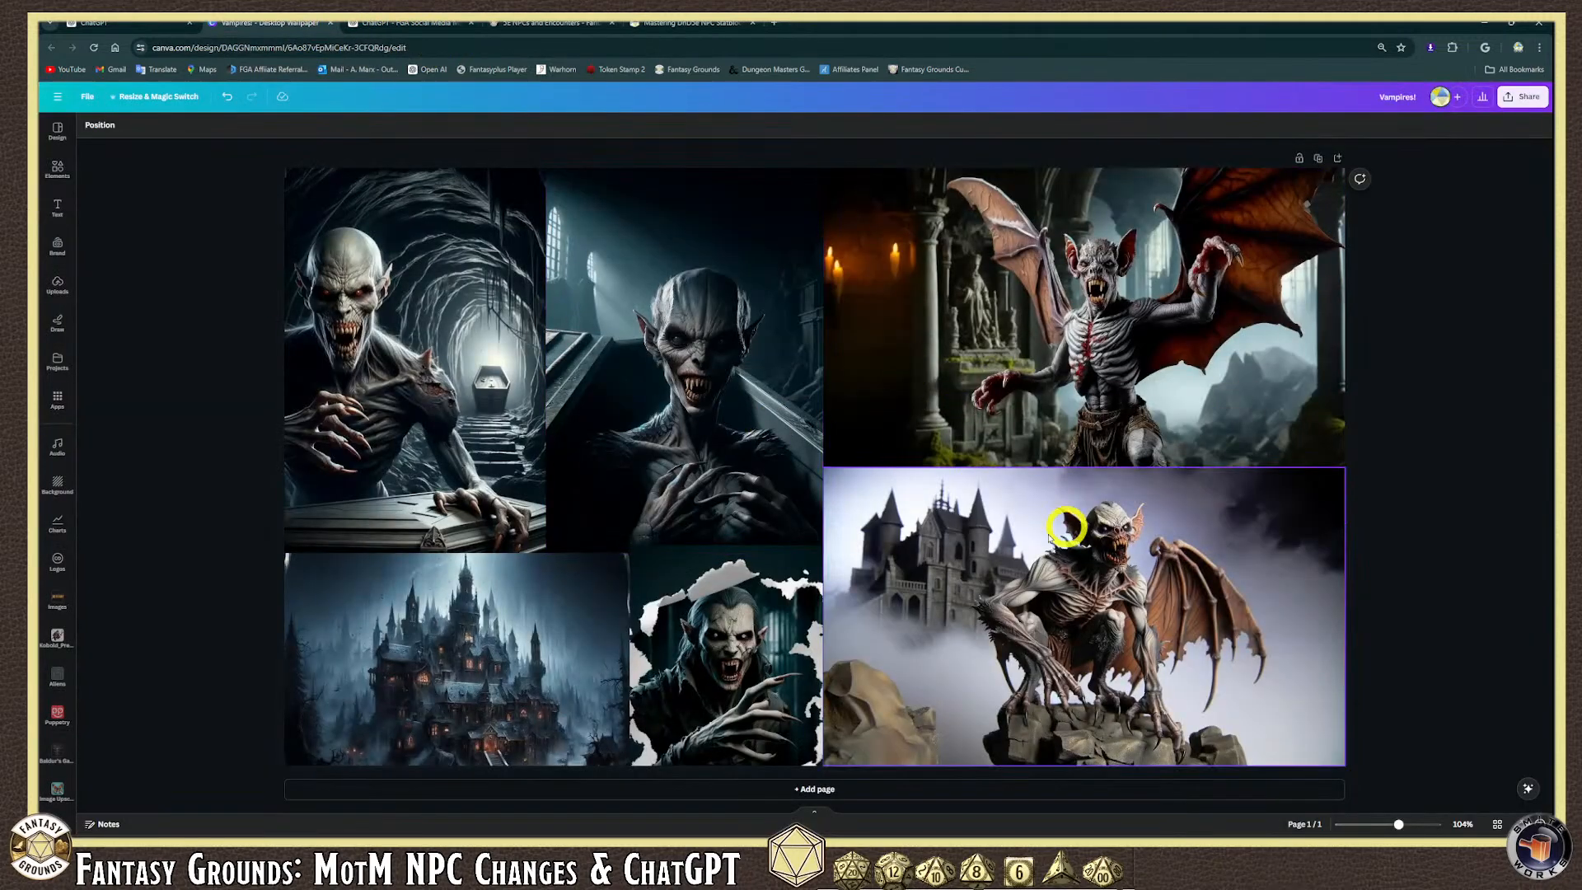
Return from the vampire artwork to the FGA Social Media Manager chat and look over its Creating Custom NPCs section and social links.
scroll(783, 550, "down", 1)
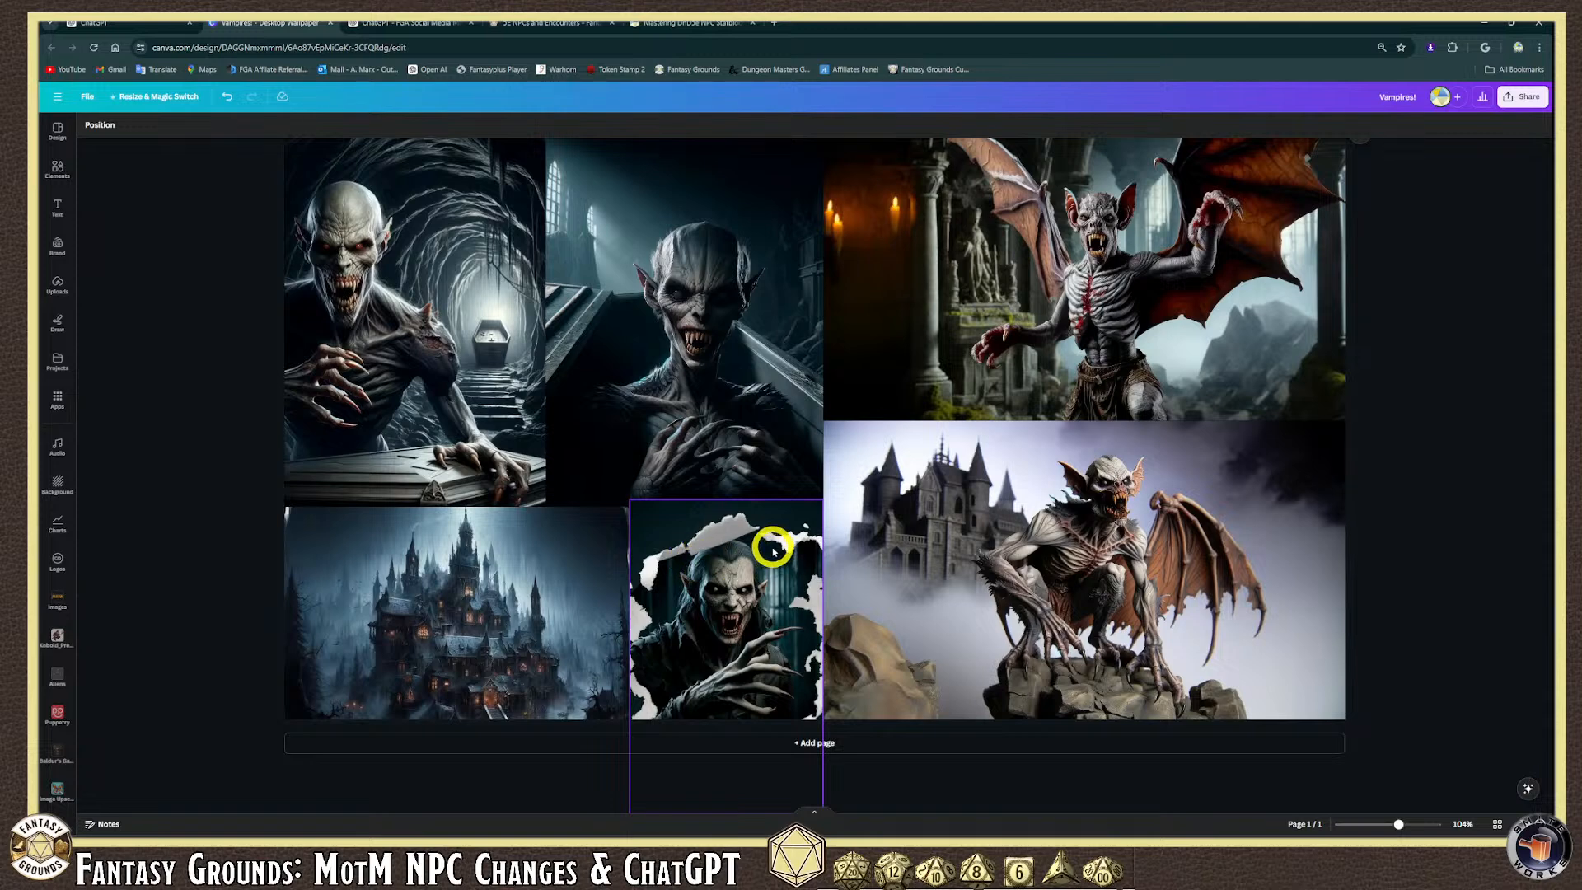
scroll(779, 548, "up", 1)
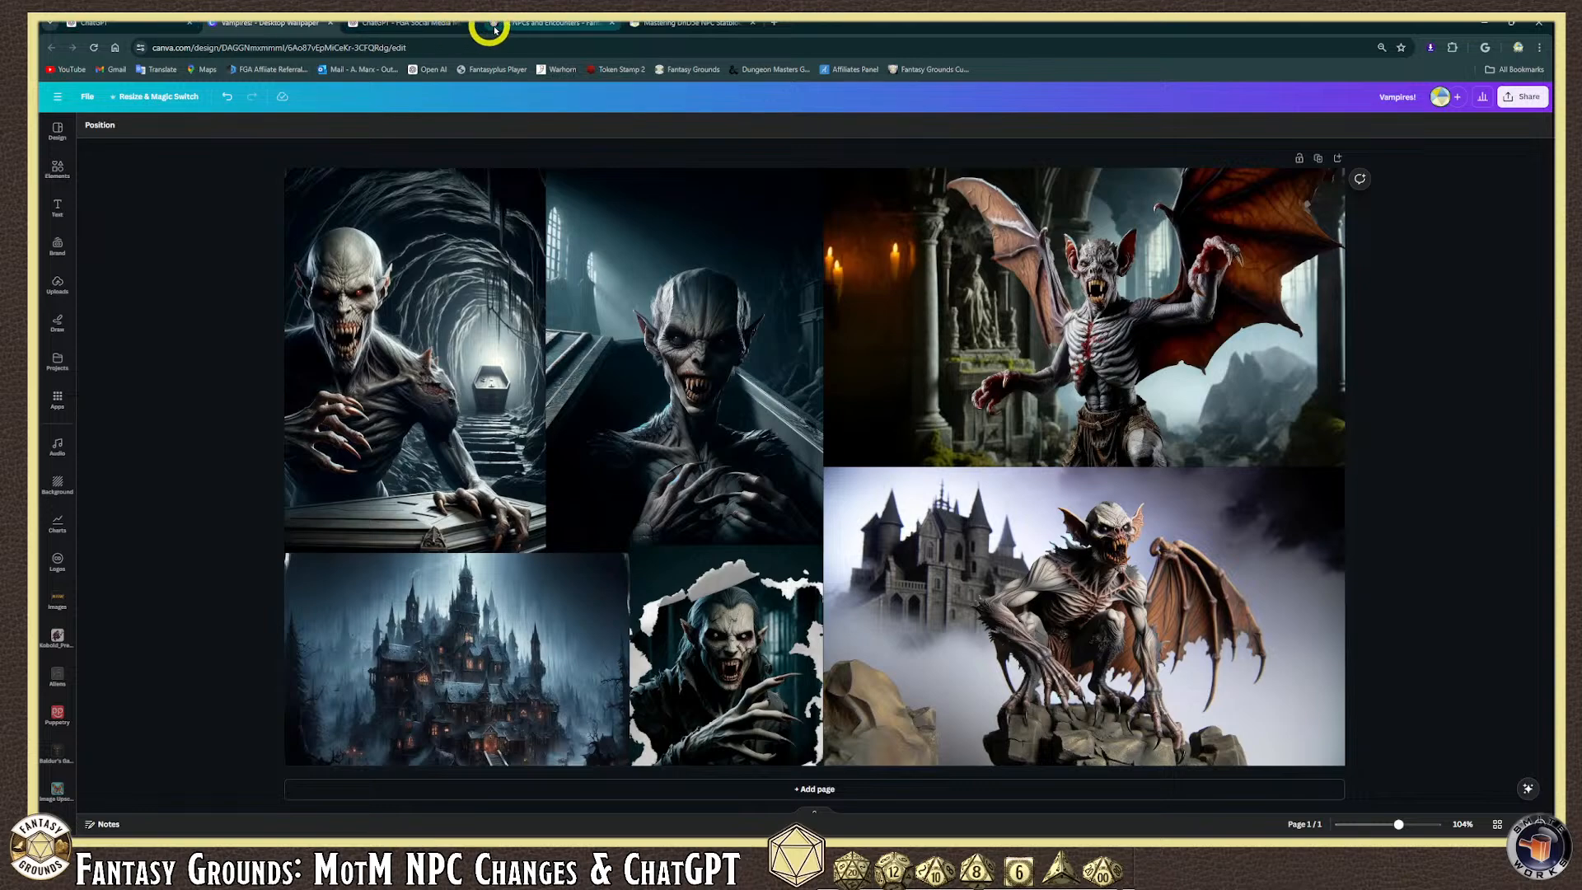
left_click(435, 27)
left_click(582, 255)
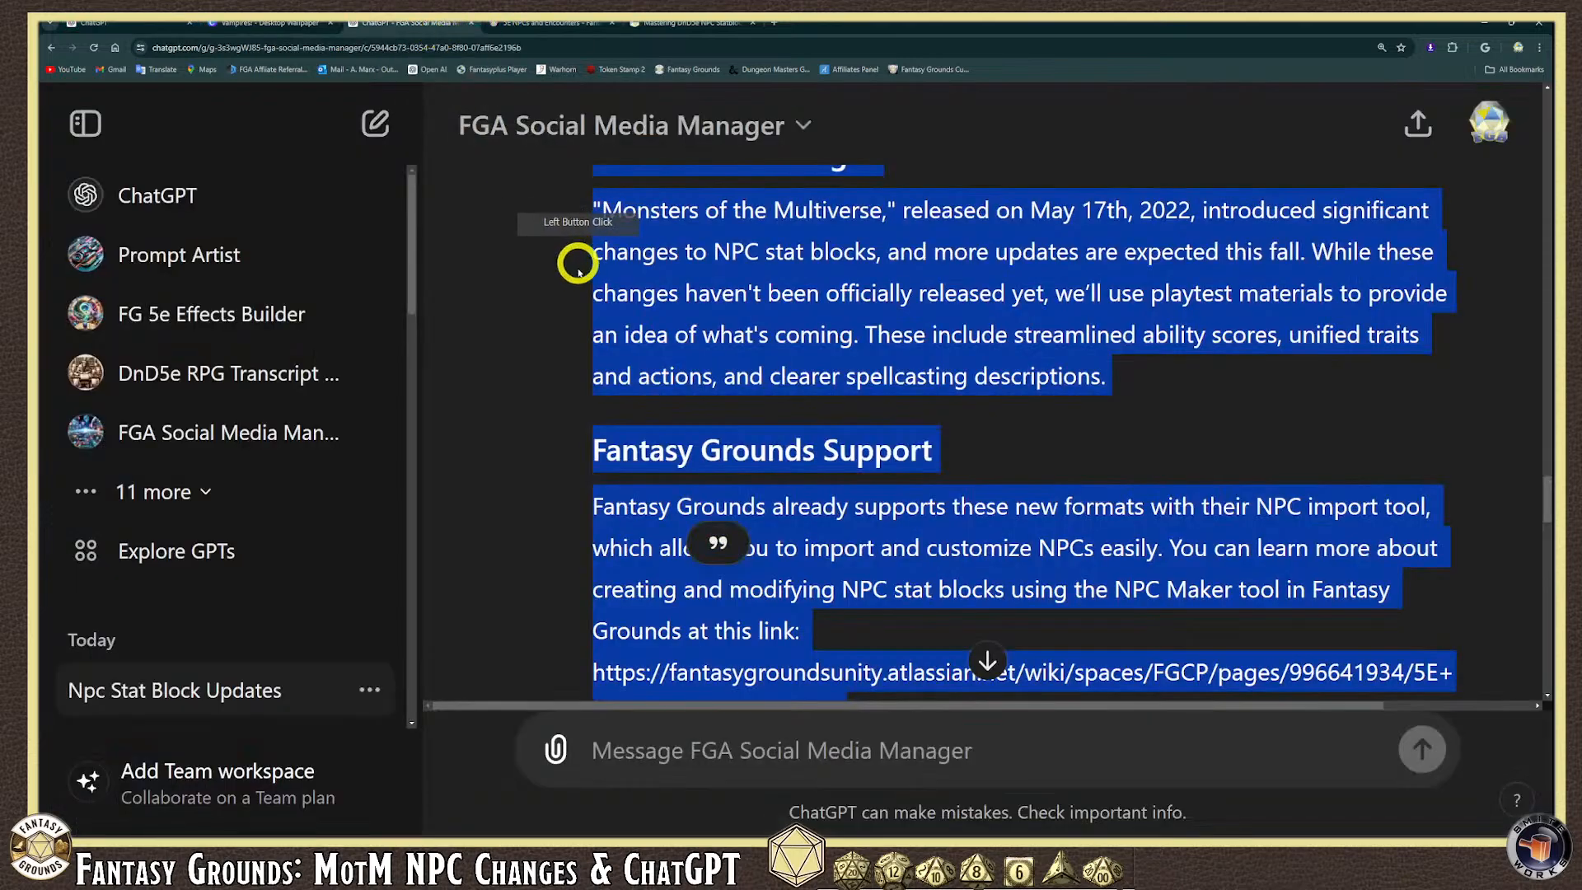
scroll(824, 387, "down", 2)
left_click(886, 412)
scroll(885, 412, "down", 15)
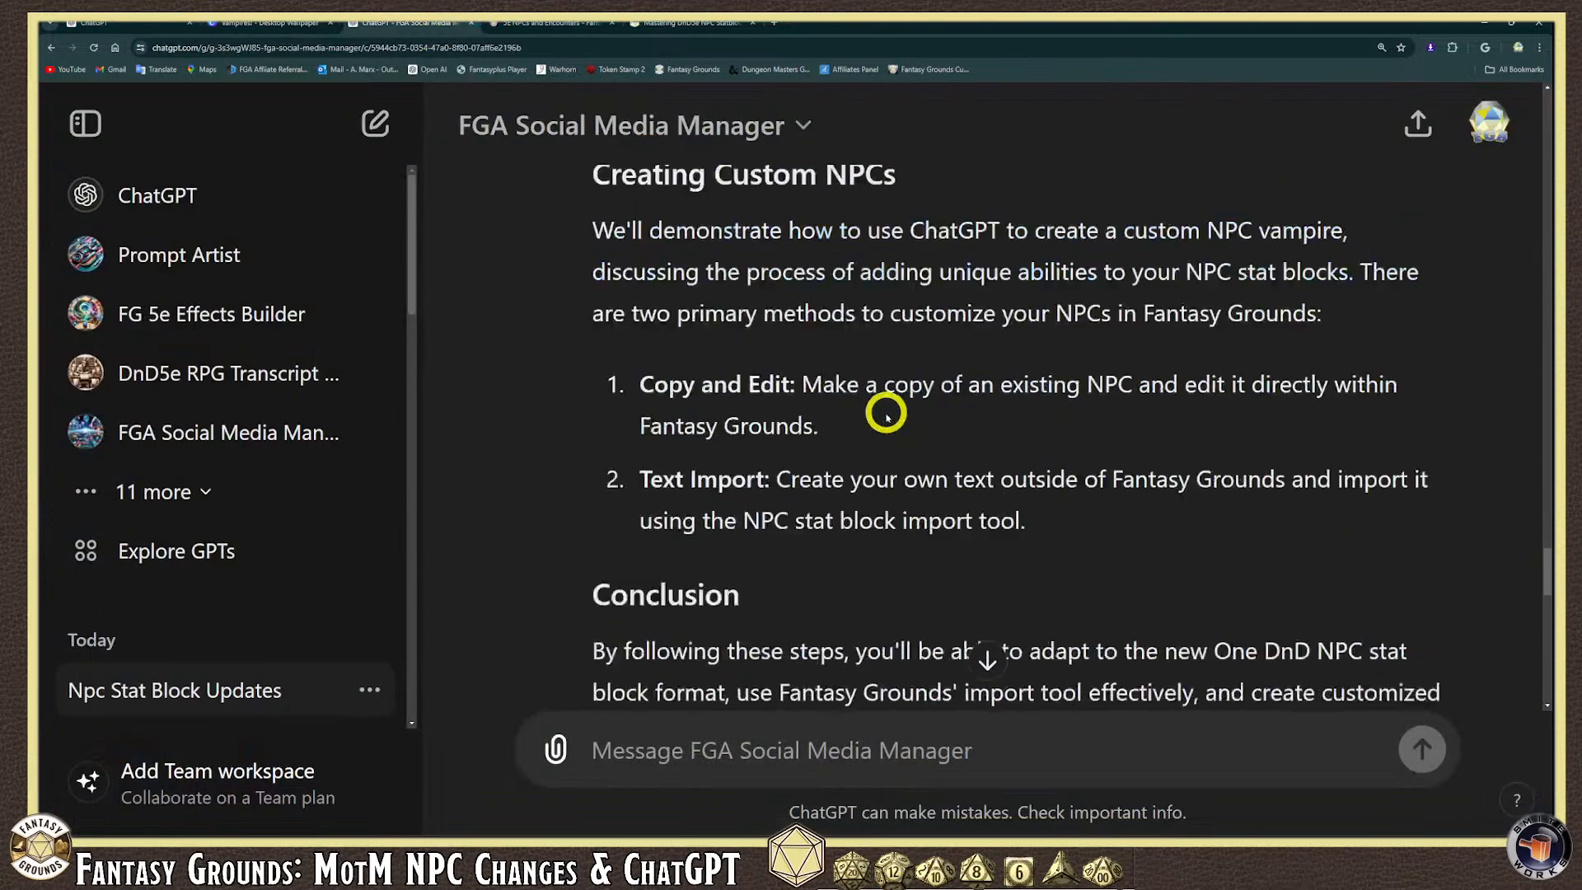
scroll(882, 412, "down", 2)
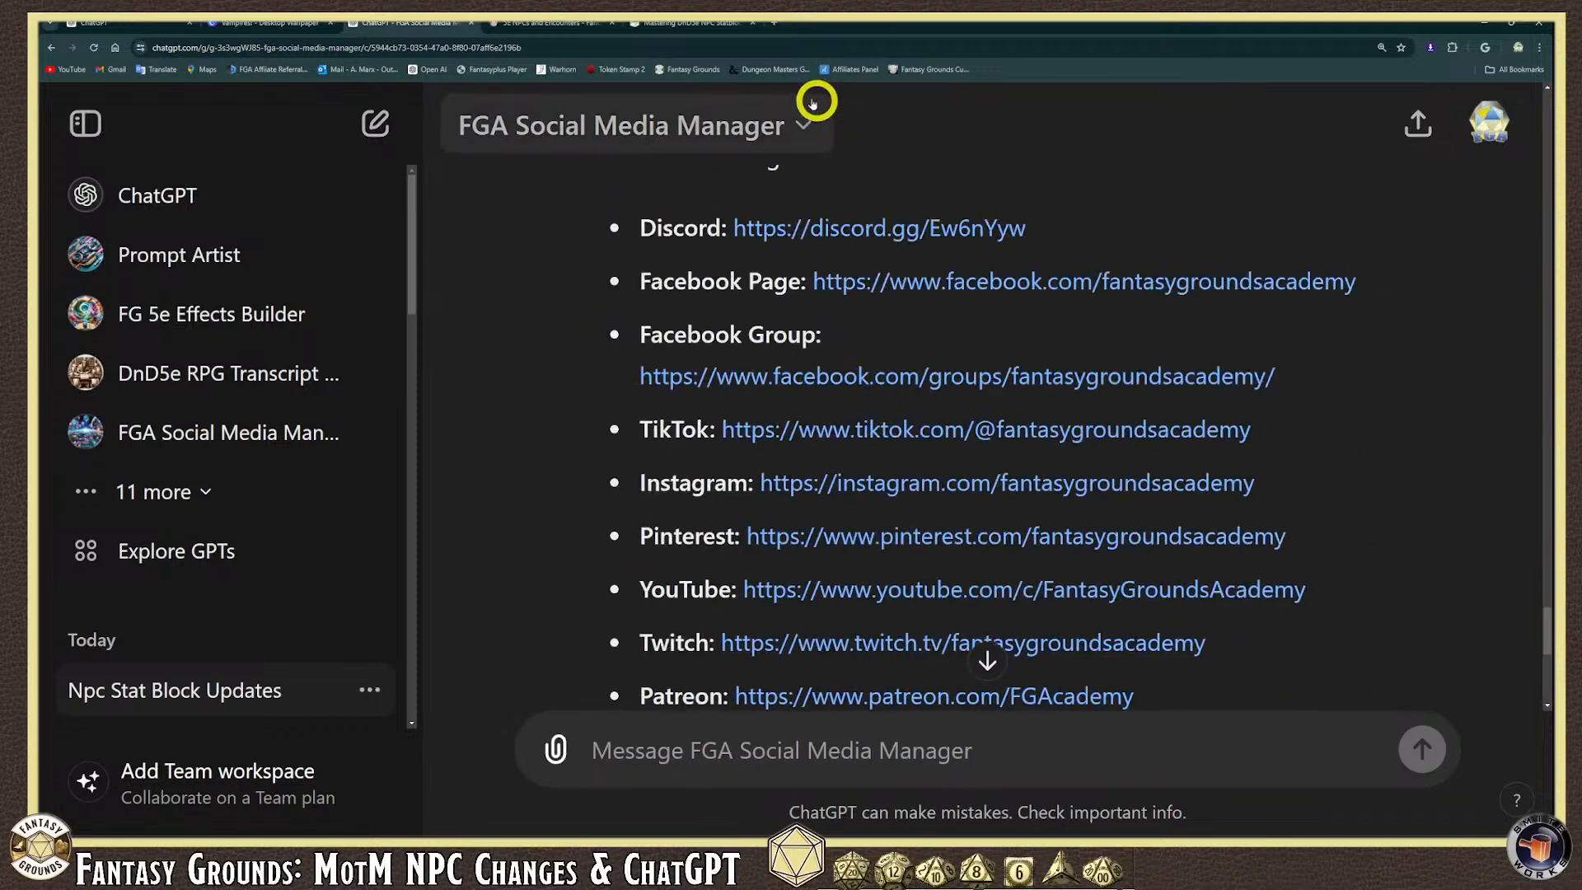
Search Google in a new browser tab for "keith ammann the monsters know what they are doing+Vampire" and open the Undead Tactics: Vampires article.
left_click(775, 26)
left_click(638, 294)
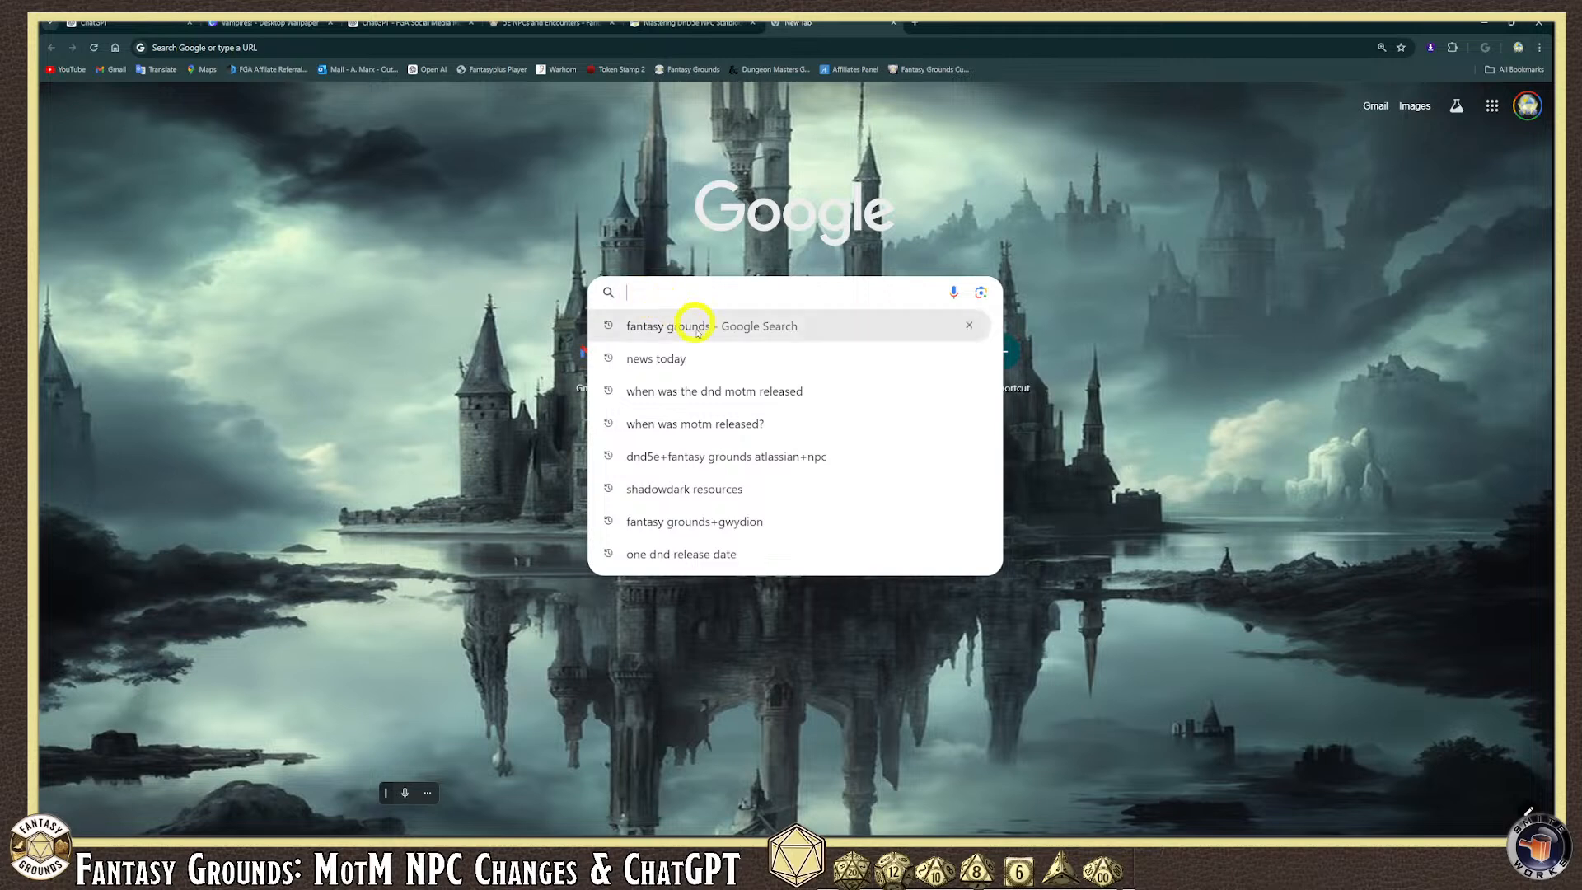
left_click(659, 294)
type("Keith ammann the monsters know what they are doing+Van")
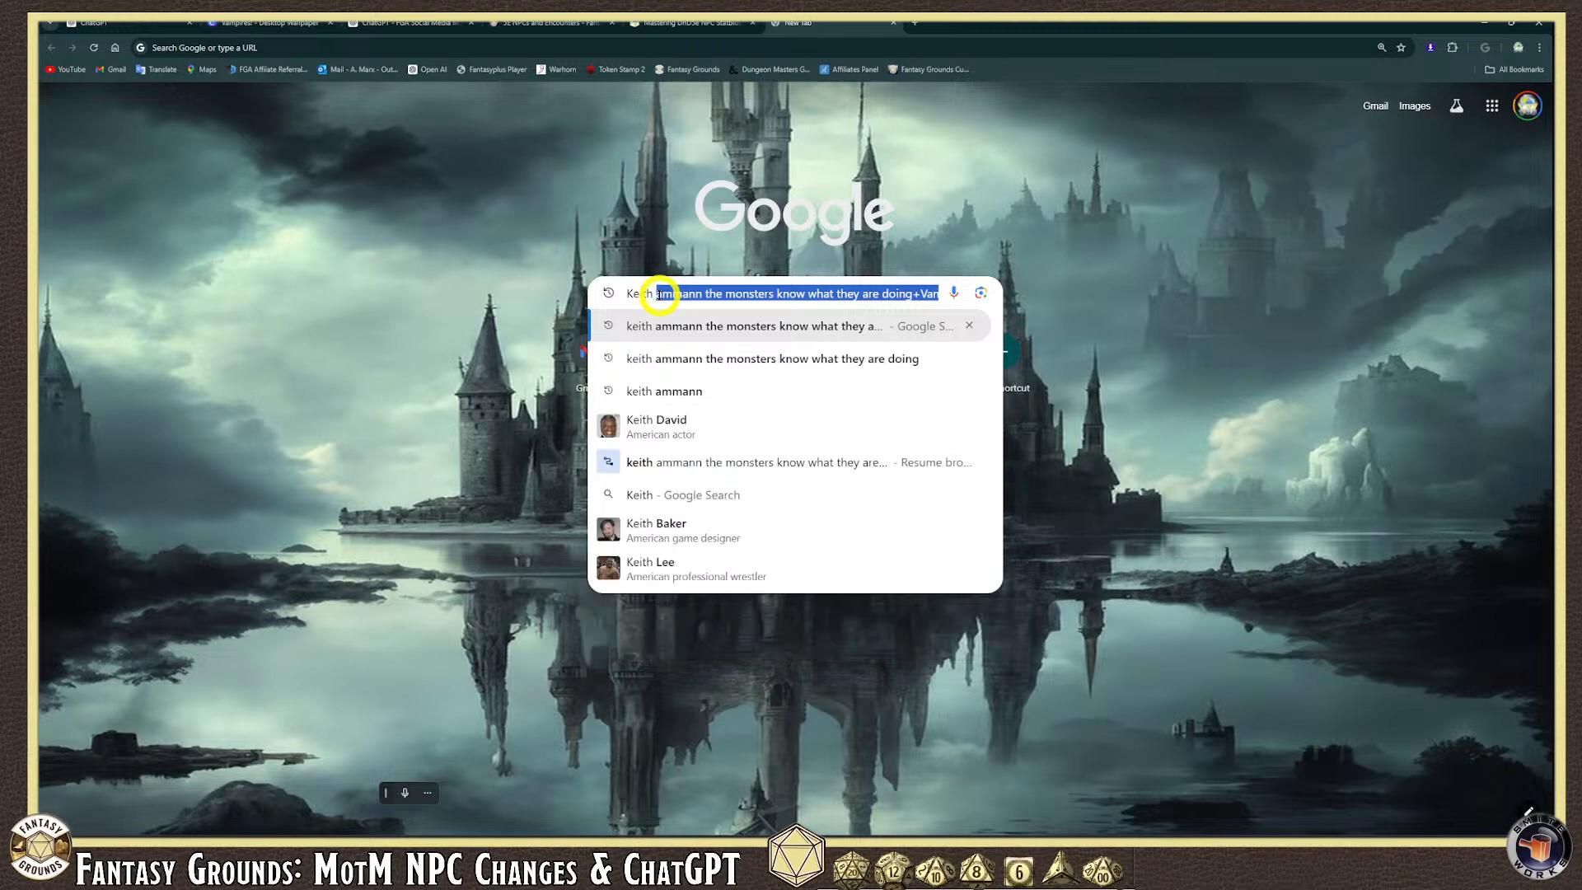
key("Return")
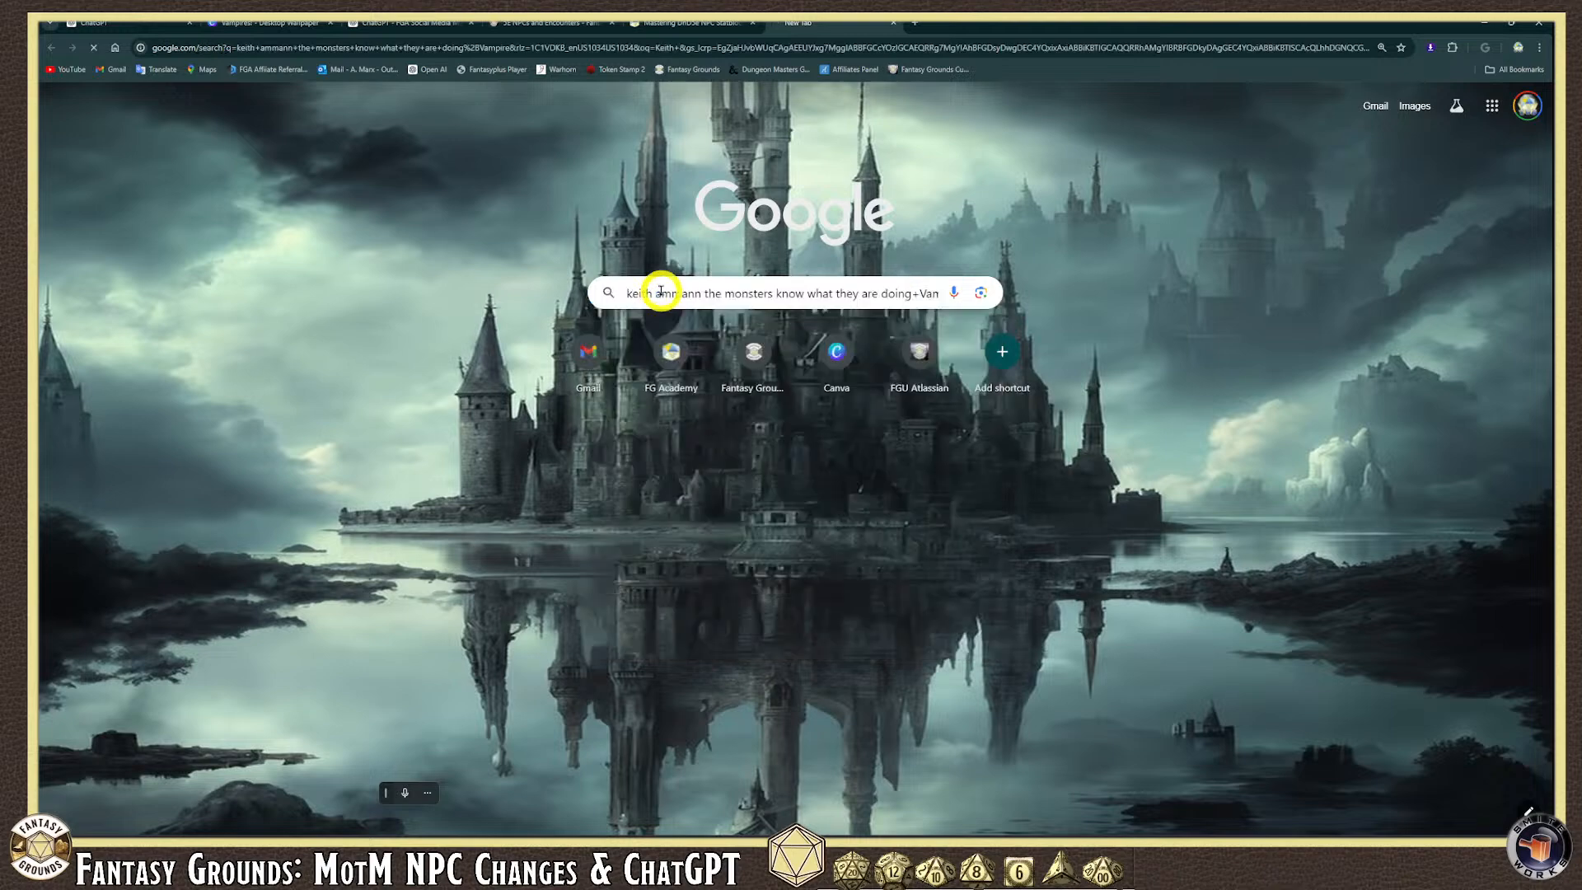
left_click(387, 301)
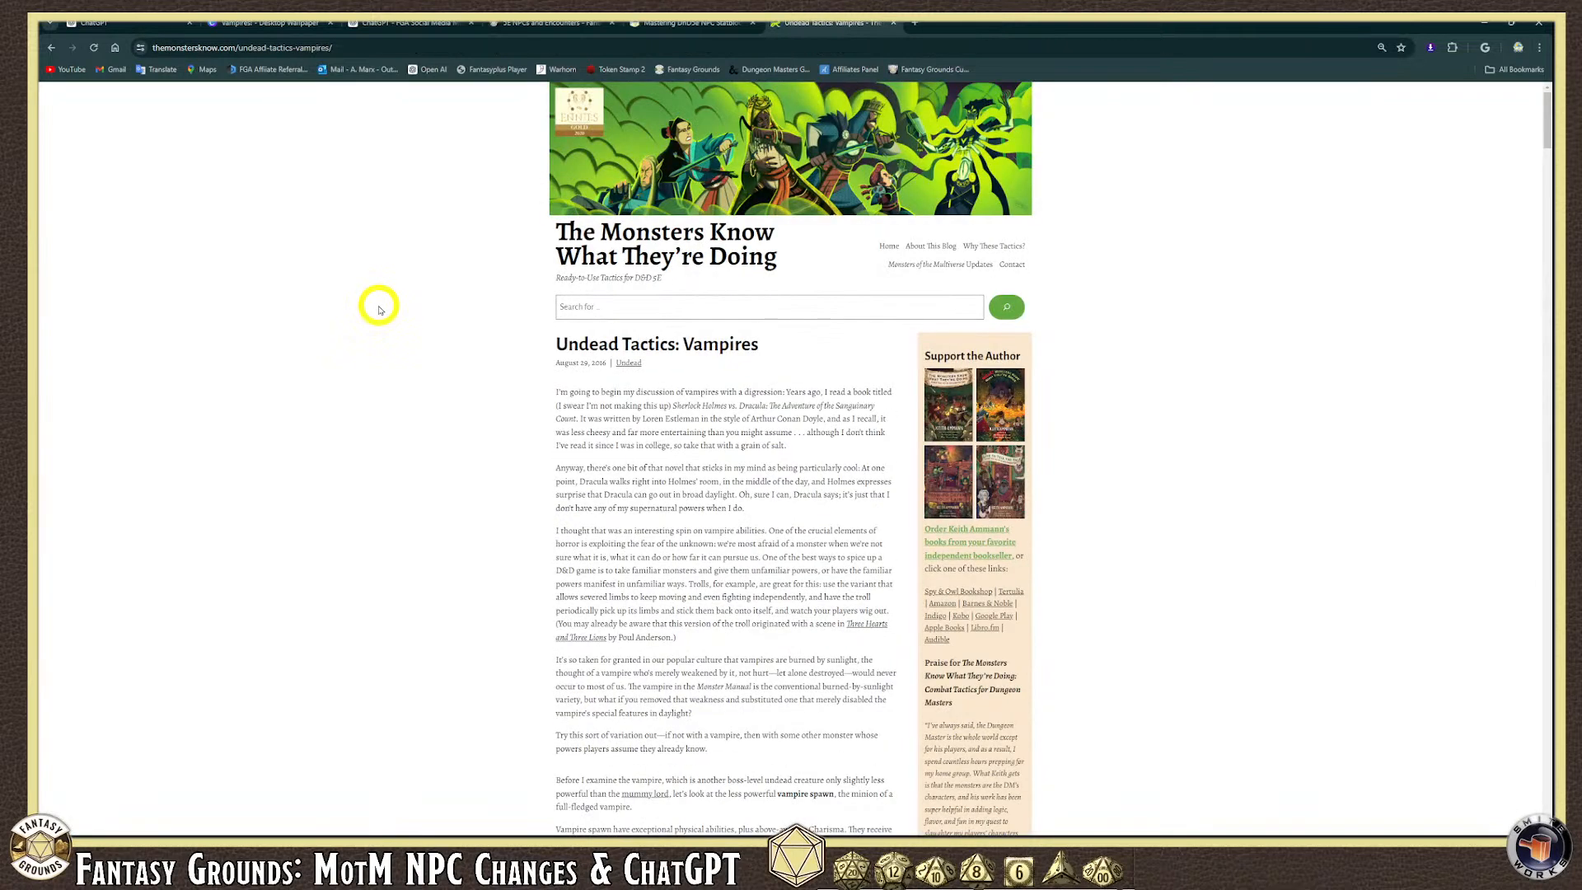
Copy the text of the Undead Tactics: Vampires article, starting from its title.
scroll(565, 360, "down", 1)
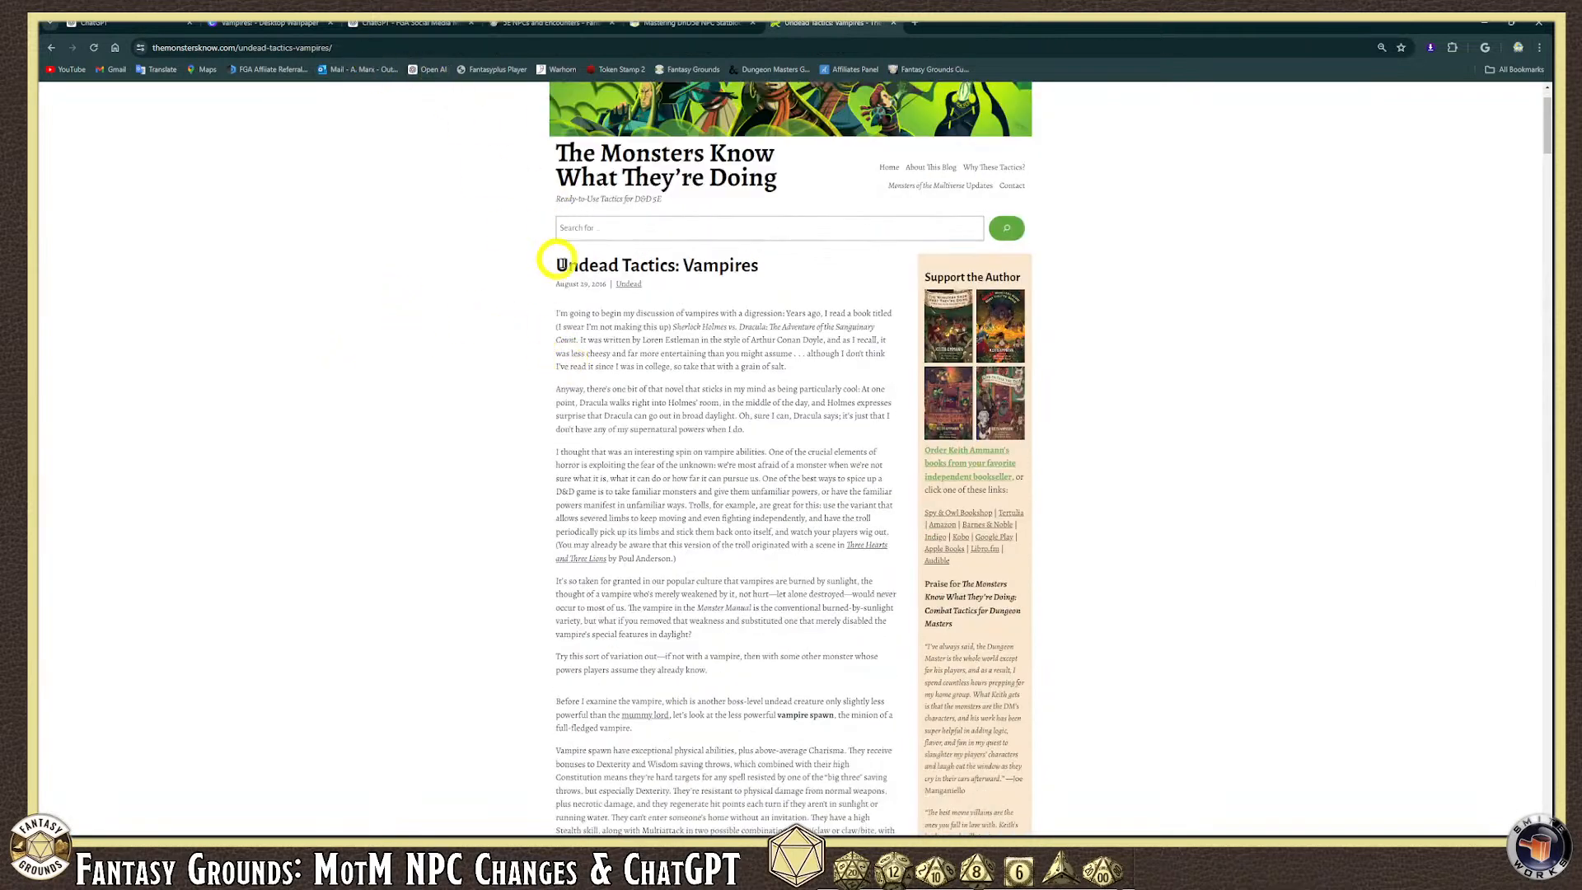
scroll(584, 275, "down", 1)
left_click_drag(556, 230, 807, 619)
right_click(807, 619)
left_click(818, 636)
Go back to ChatGPT and open the Custom NPC Vampire Creation conversation from the chat history.
left_click(548, 25)
left_click(412, 24)
left_click(646, 511)
left_click(741, 770)
scroll(577, 610, "down", 2)
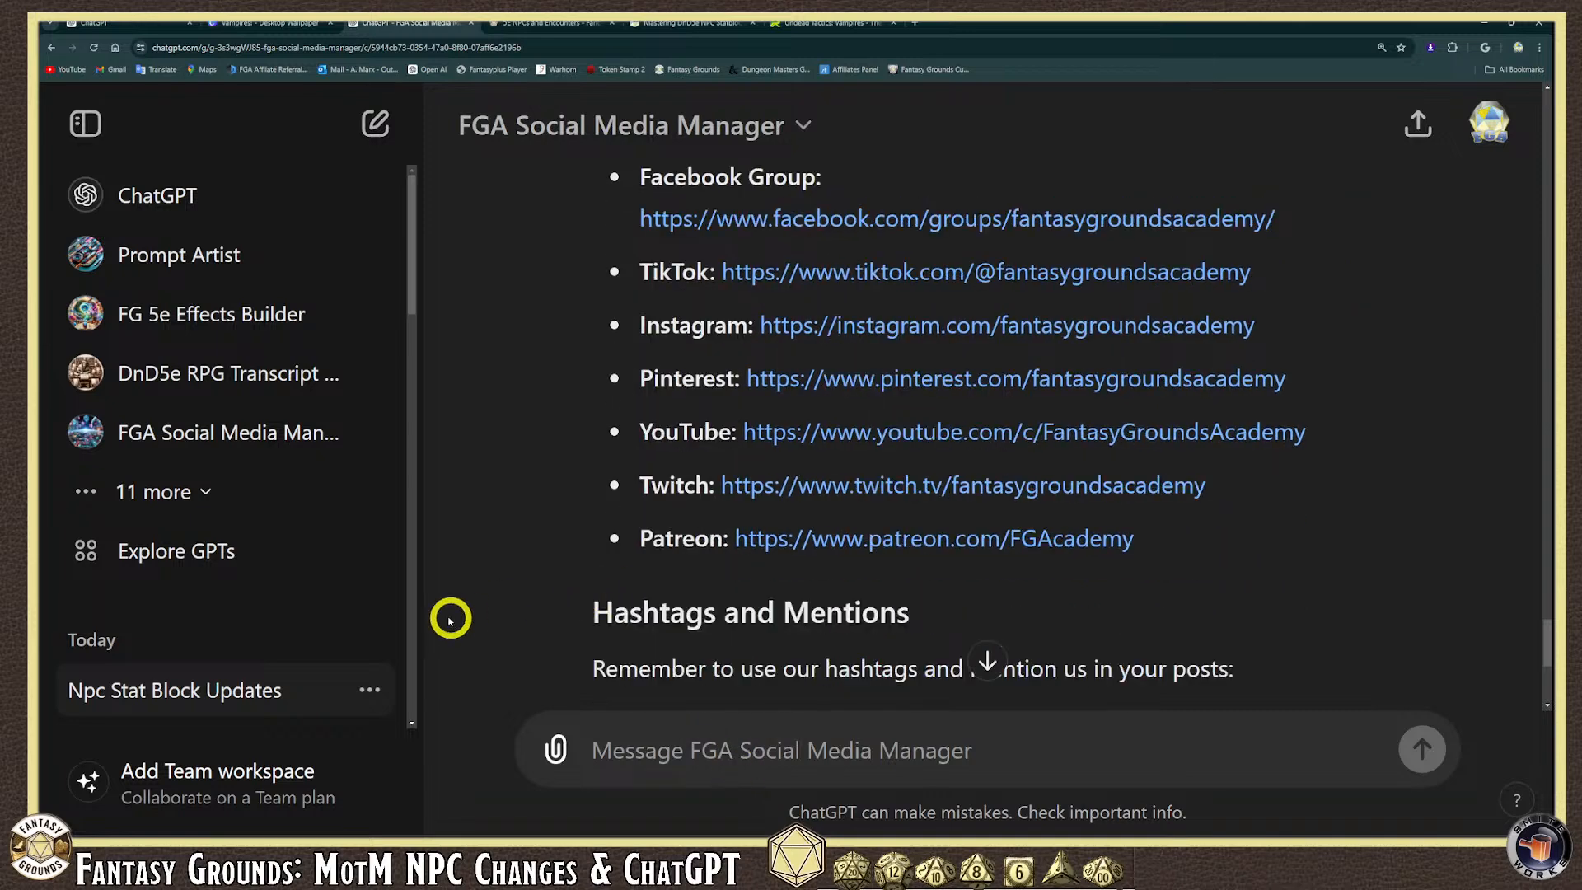
scroll(300, 621, "down", 2)
left_click(276, 592)
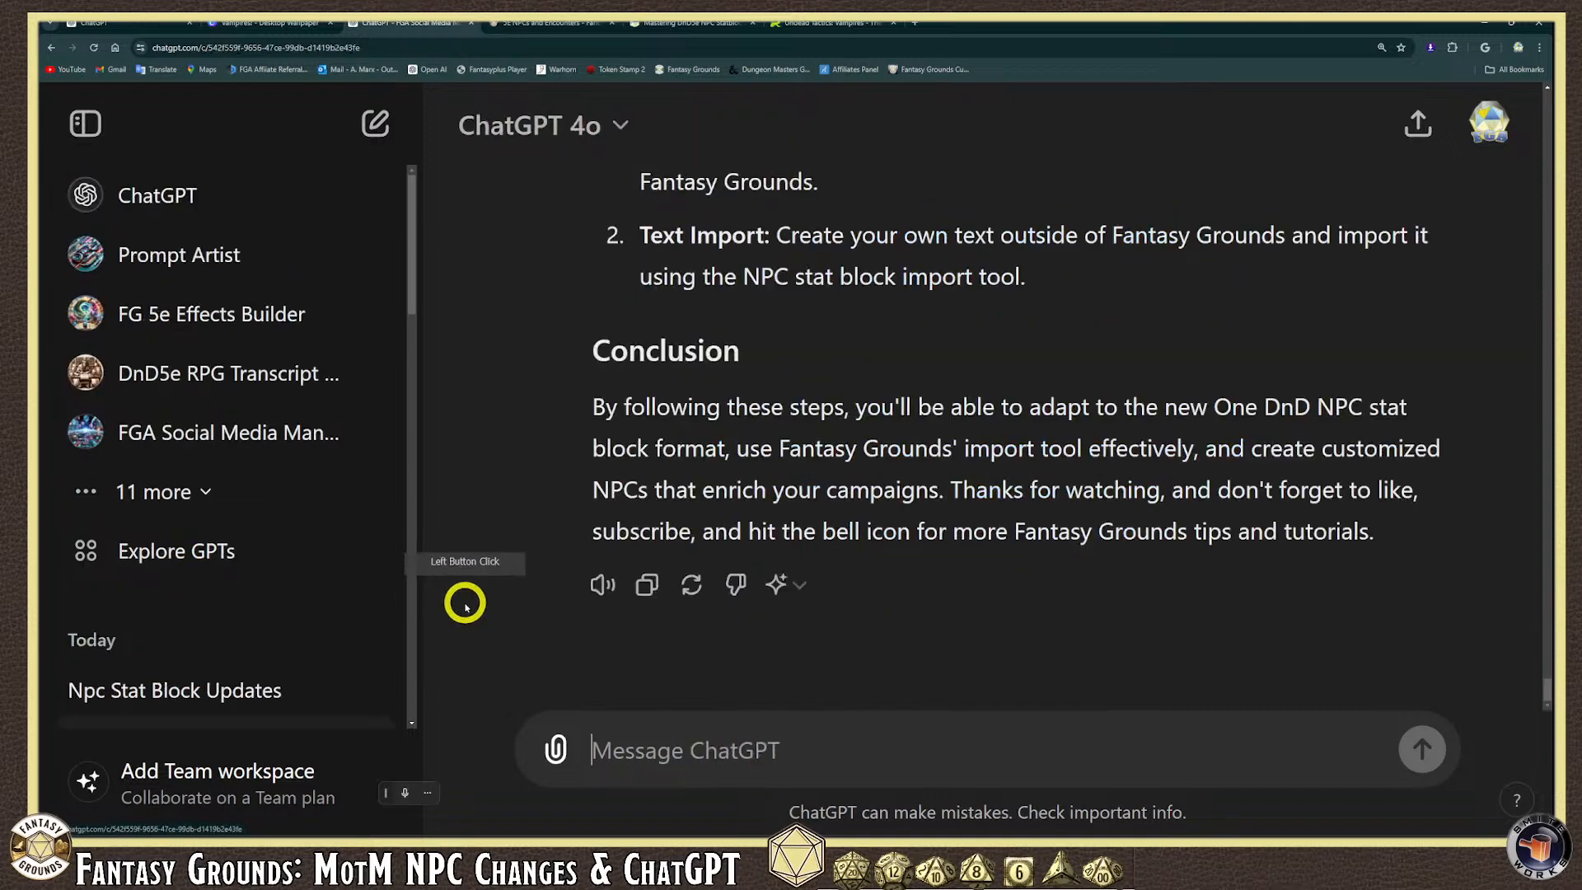
Draft a prompt asking to incorporate the main bullet points and tactics for GM notes and such, and paste the copied article below it.
left_click(702, 740)
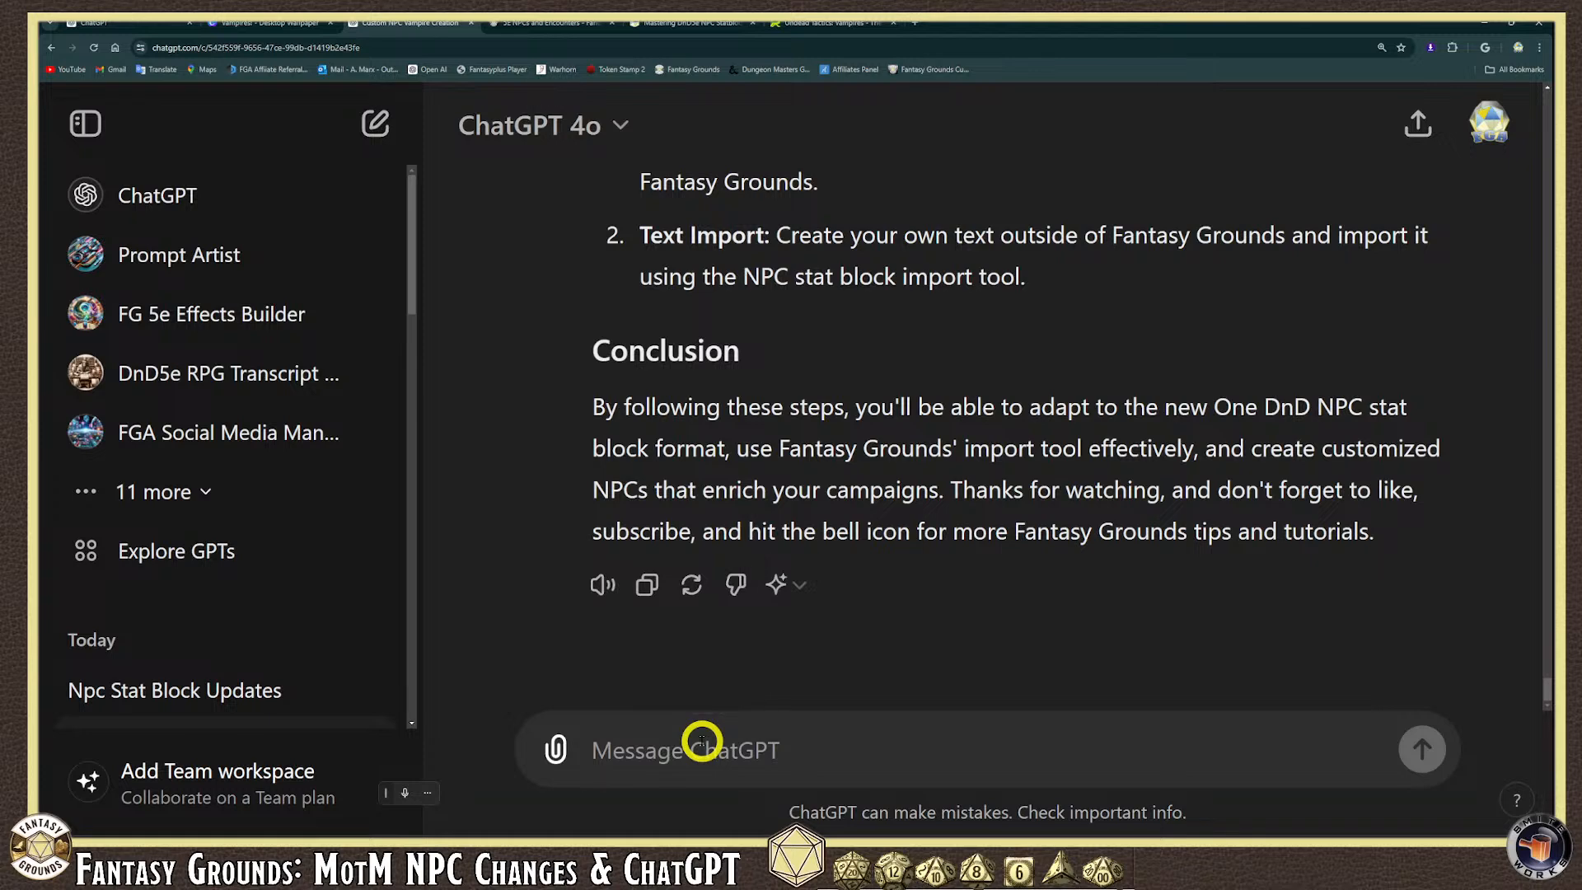
type("In")
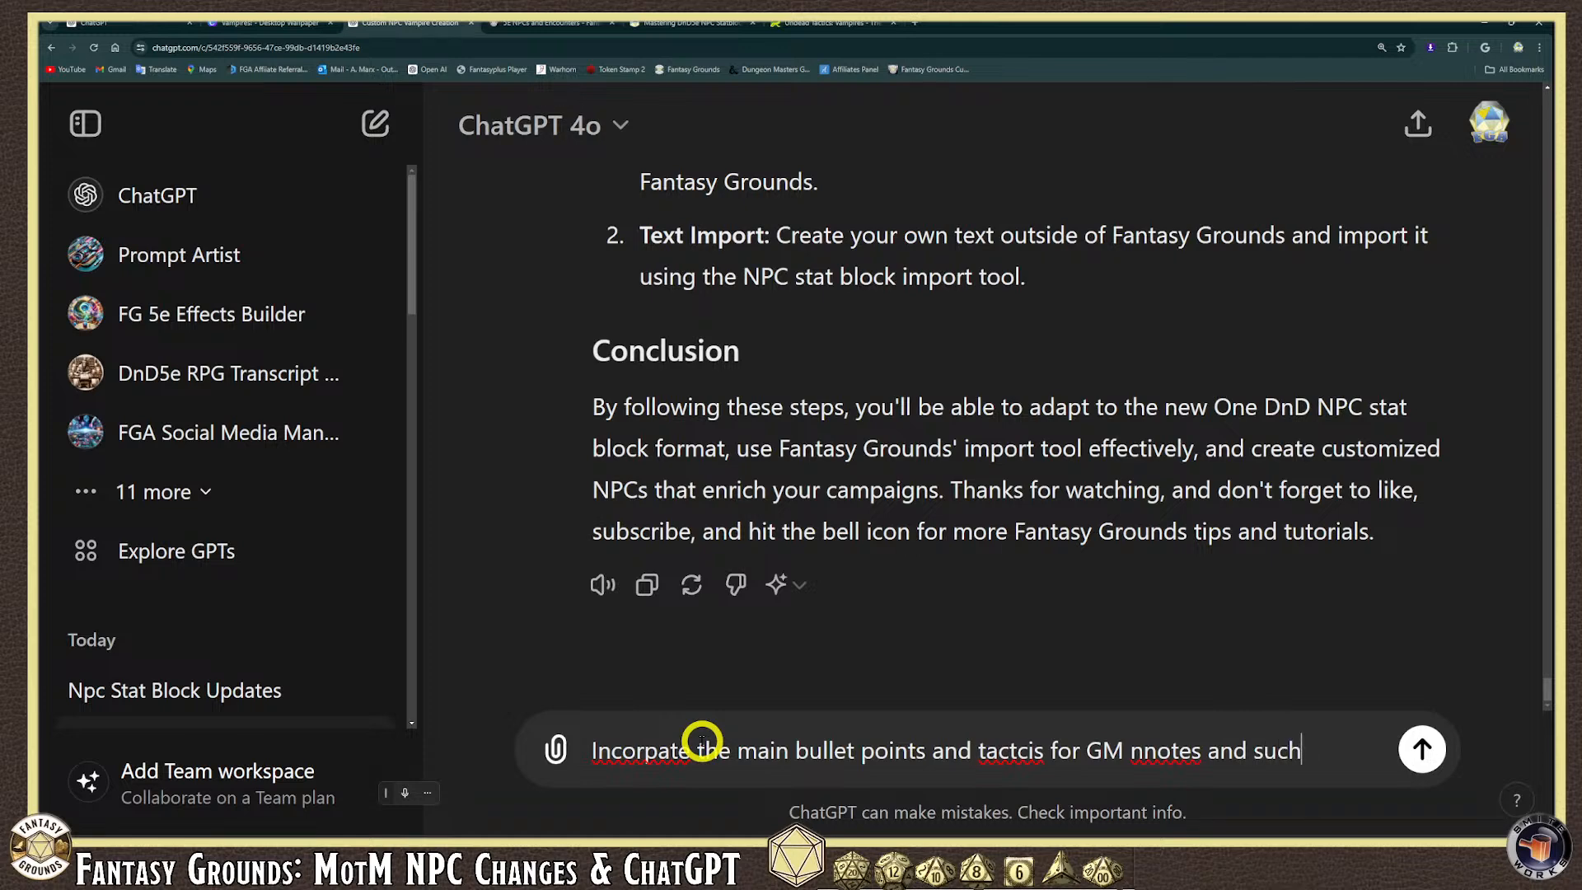
key("shift+Return")
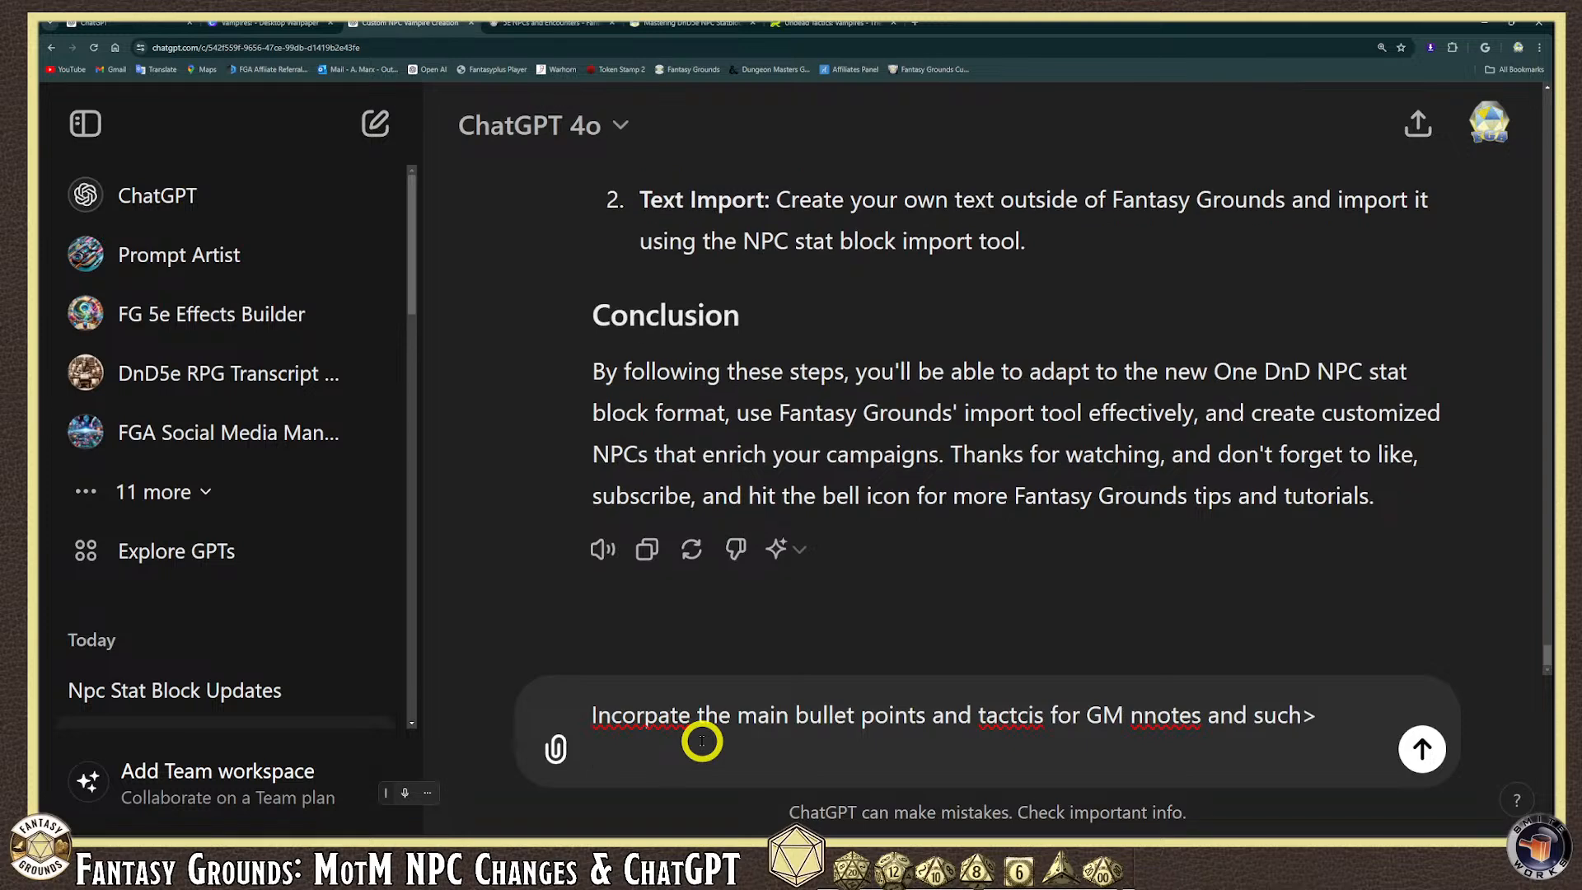
key("ctrl+v")
Delete the closing line "Next: Liches, the über-undead." from the pasted article text.
scroll(833, 745, "up", 3)
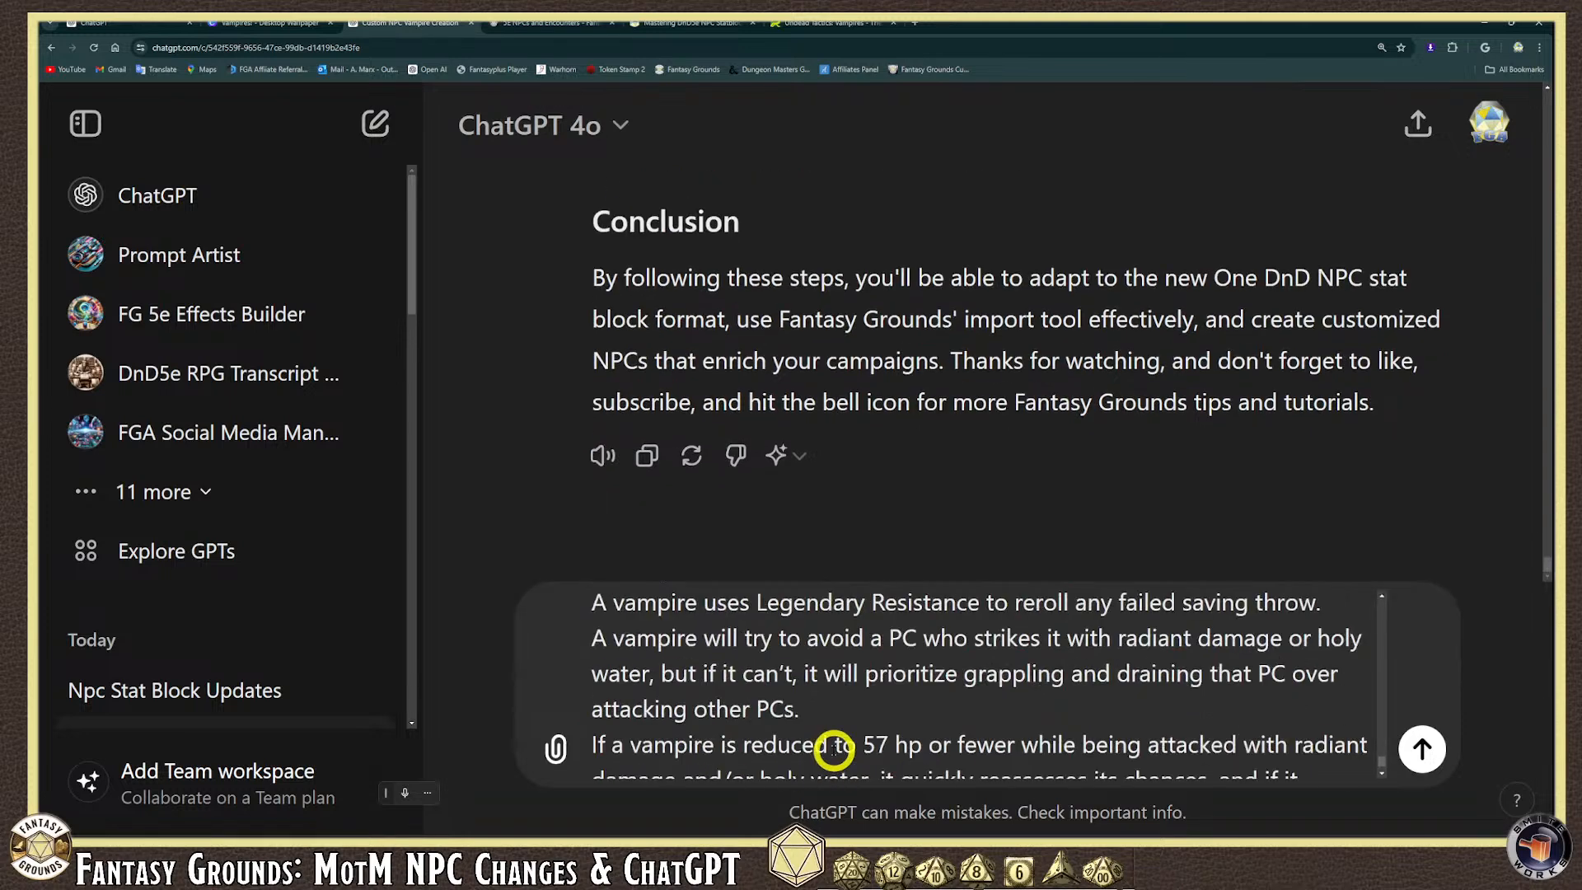
scroll(834, 751, "down", 3)
left_click_drag(912, 750, 590, 752)
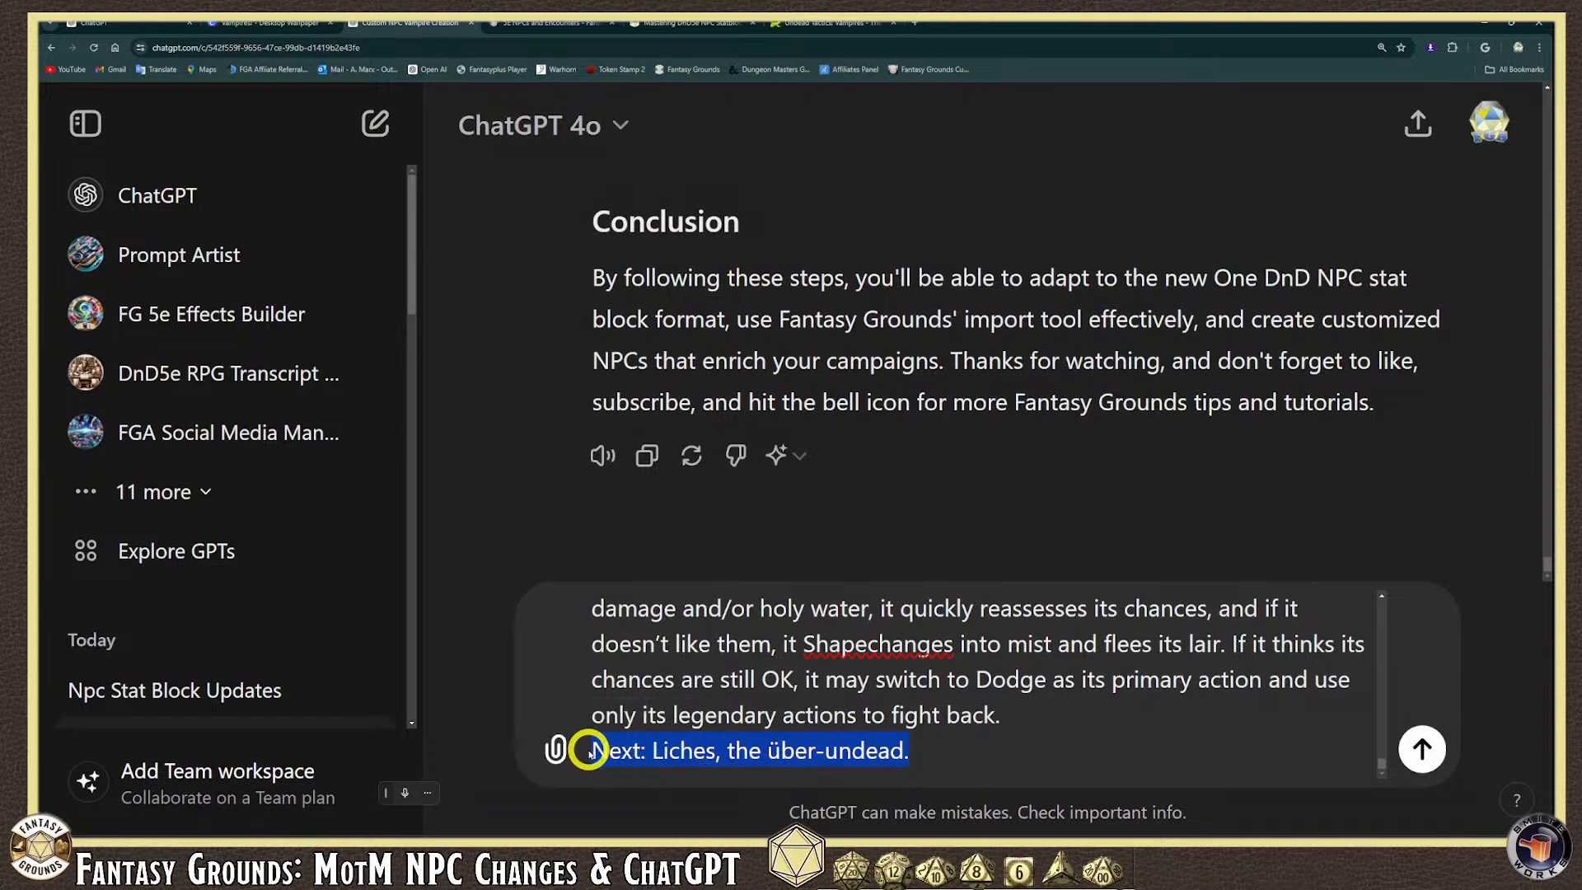
key("BackSpace")
Remove the blank line below "In summary:" in the pasted article text.
scroll(949, 710, "up", 3)
scroll(950, 710, "up", 5)
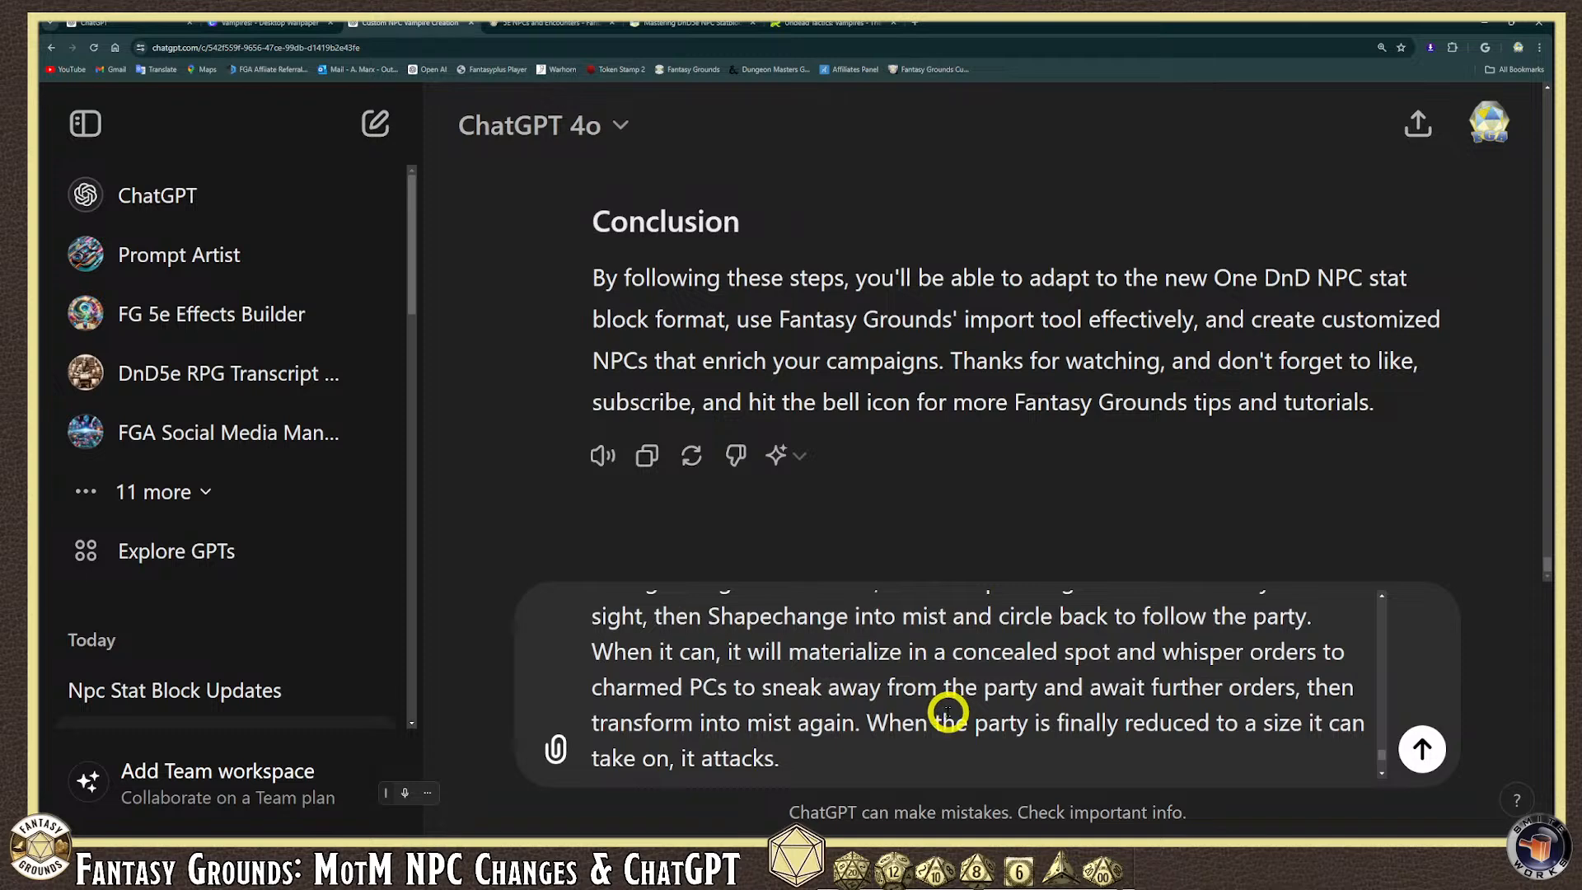
scroll(947, 711, "up", 10)
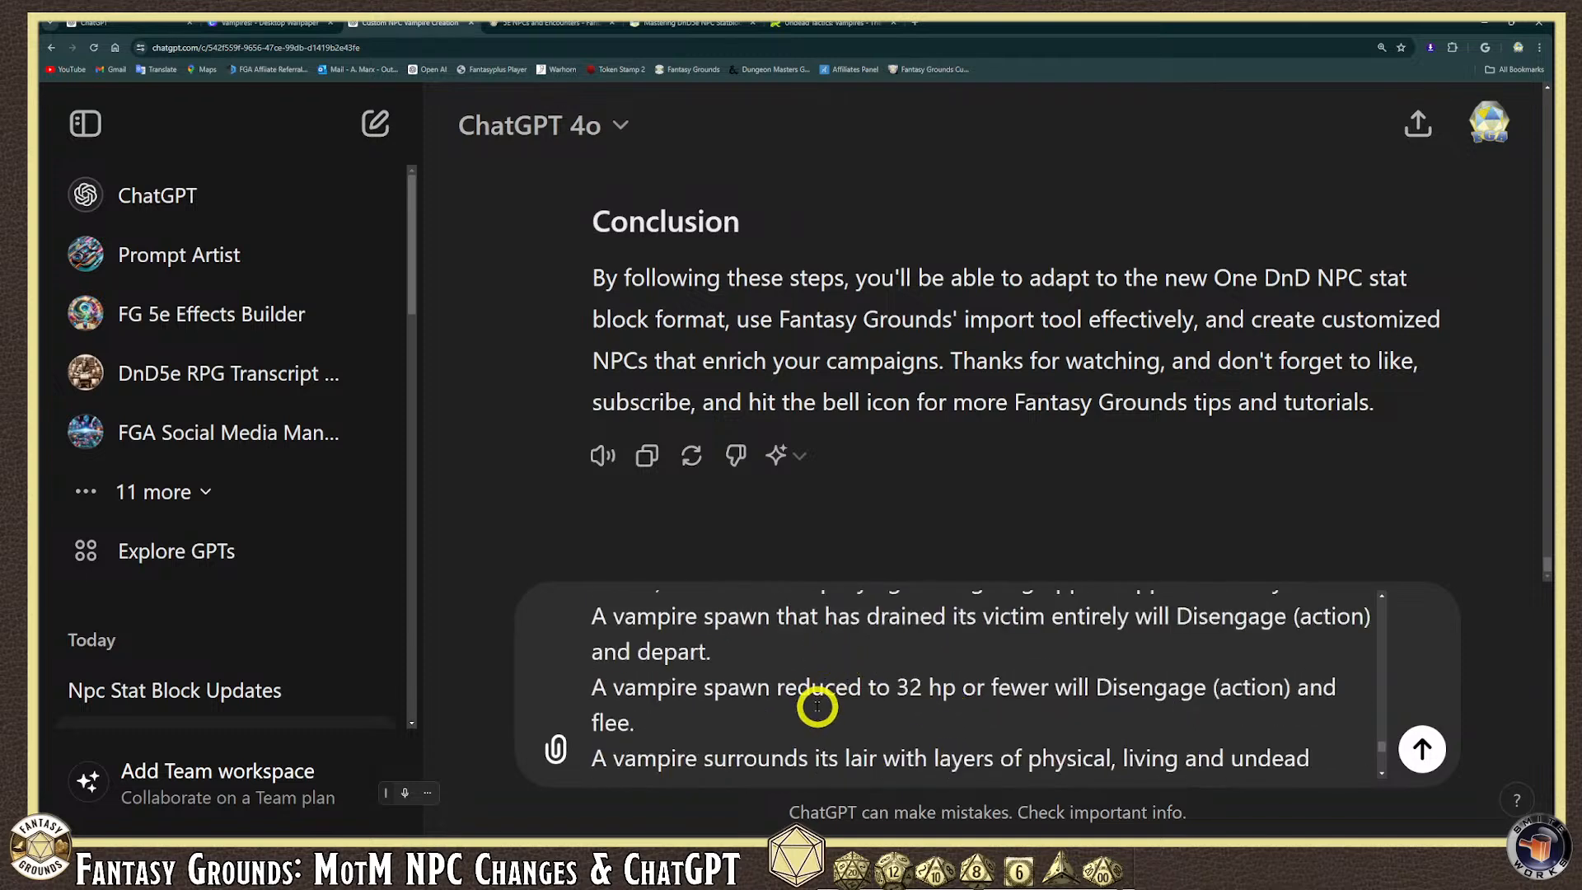
scroll(744, 696, "up", 2)
scroll(744, 696, "up", 8)
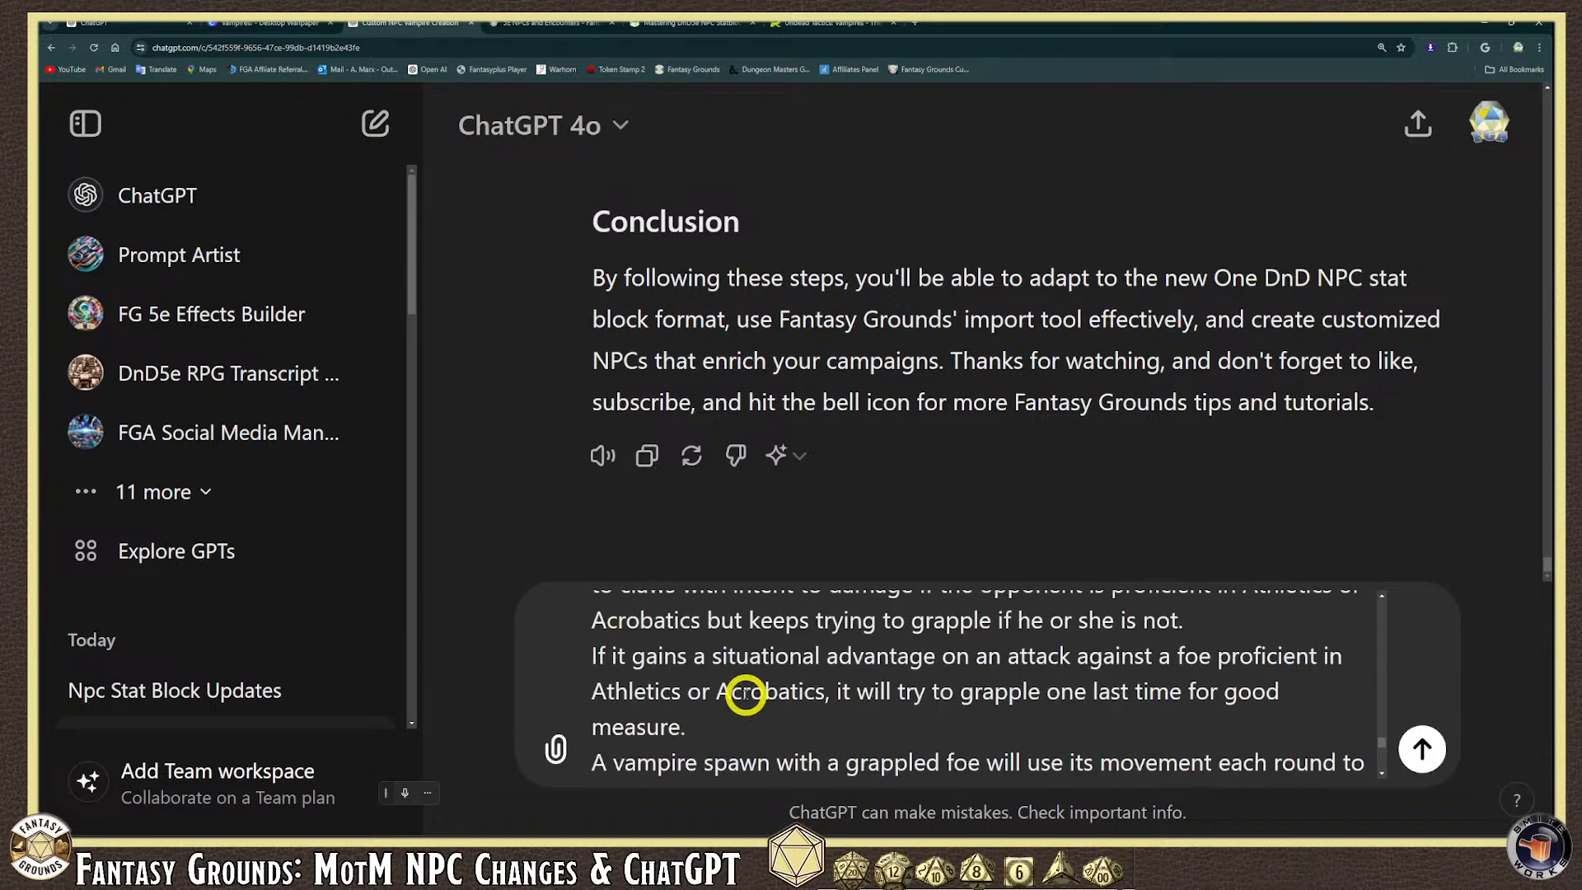
scroll(744, 690, "up", 2)
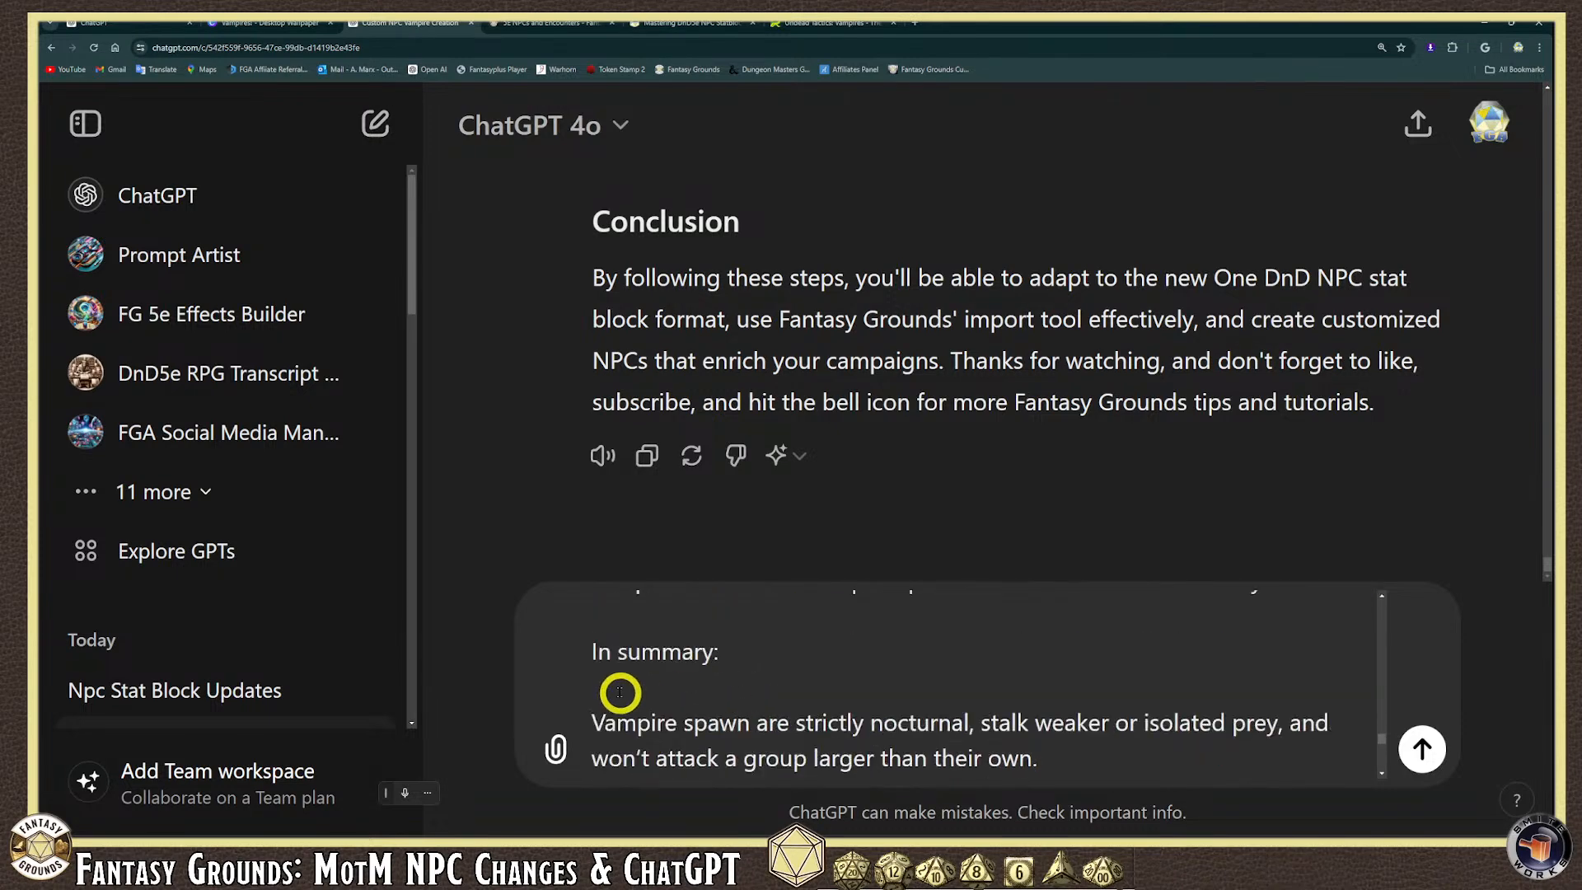
left_click(706, 689)
key("BackSpace")
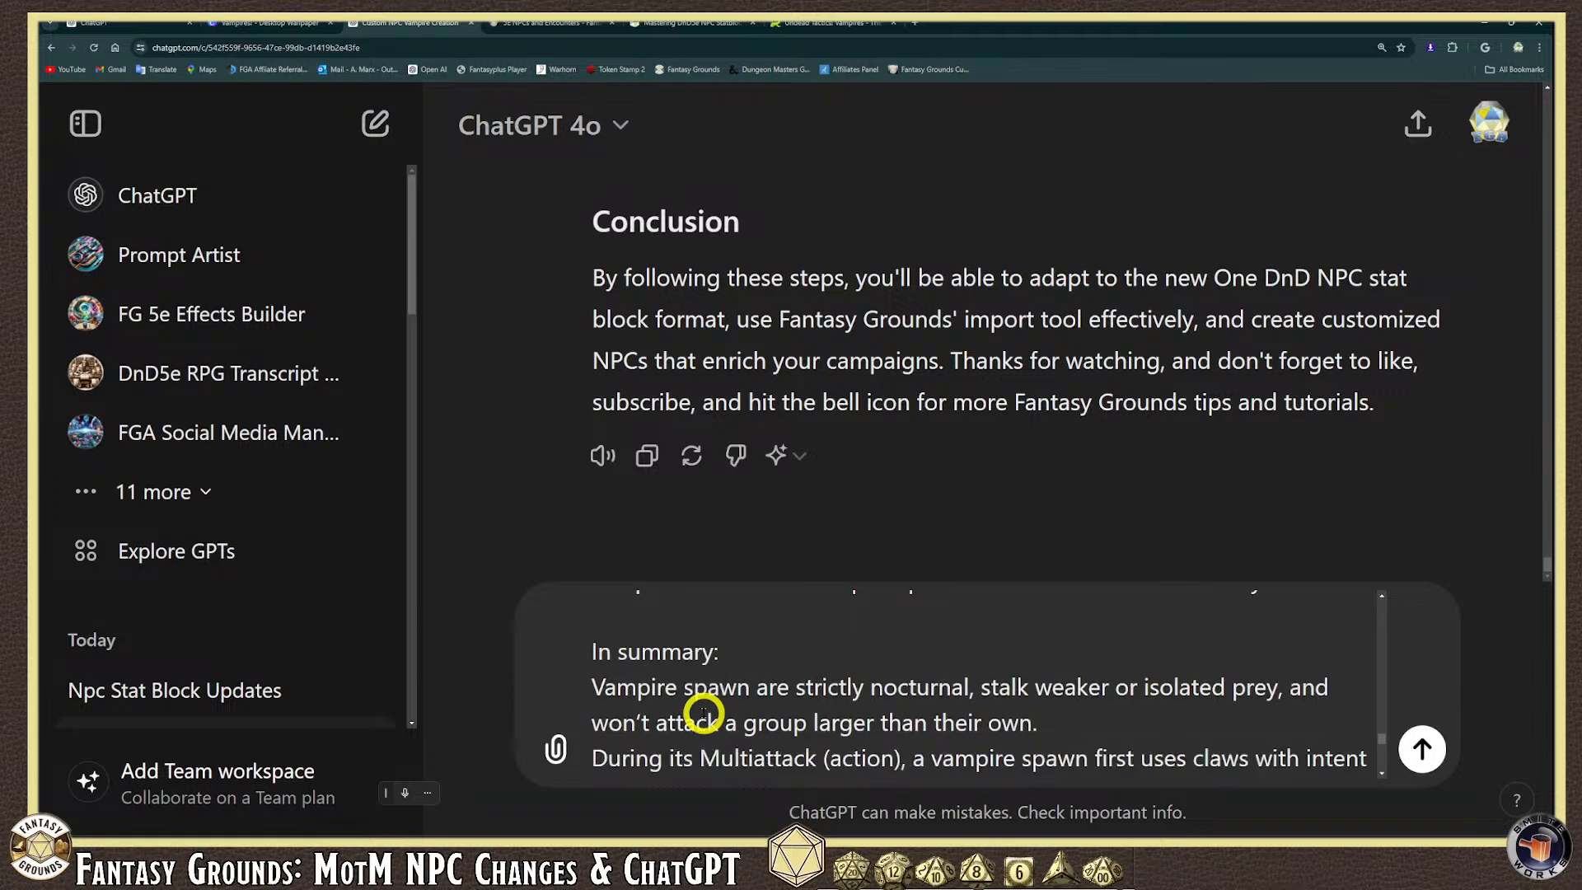
Proofread the pasted vampire tactics in the prompt, from the closing summary back through the charm, lair and hunting paragraphs.
scroll(805, 663, "down", 10)
scroll(805, 671, "up", 6)
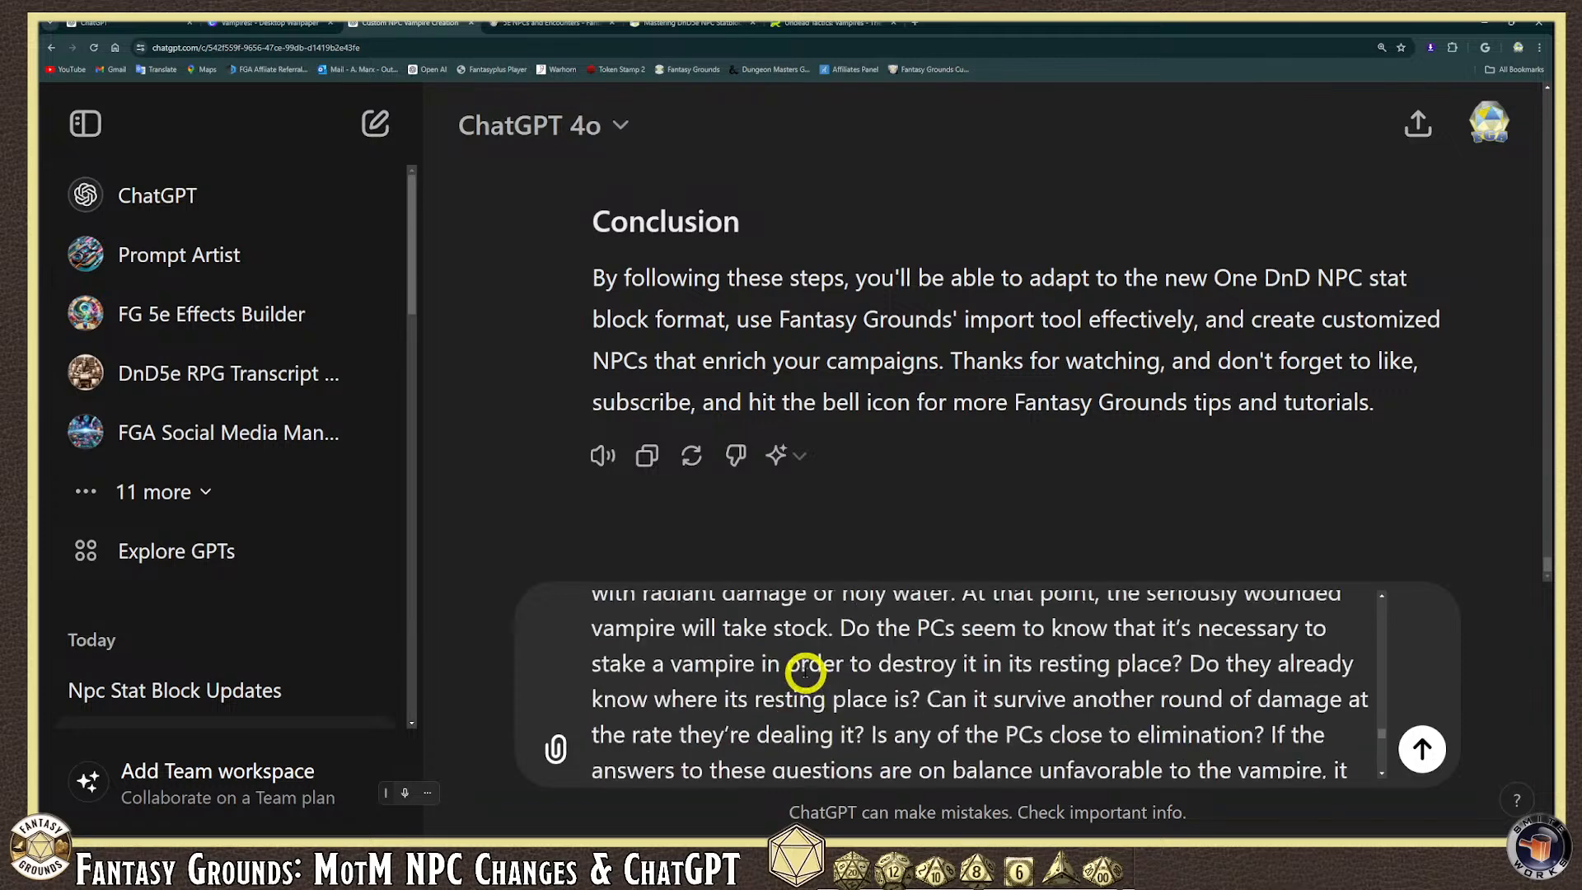
scroll(805, 671, "up", 8)
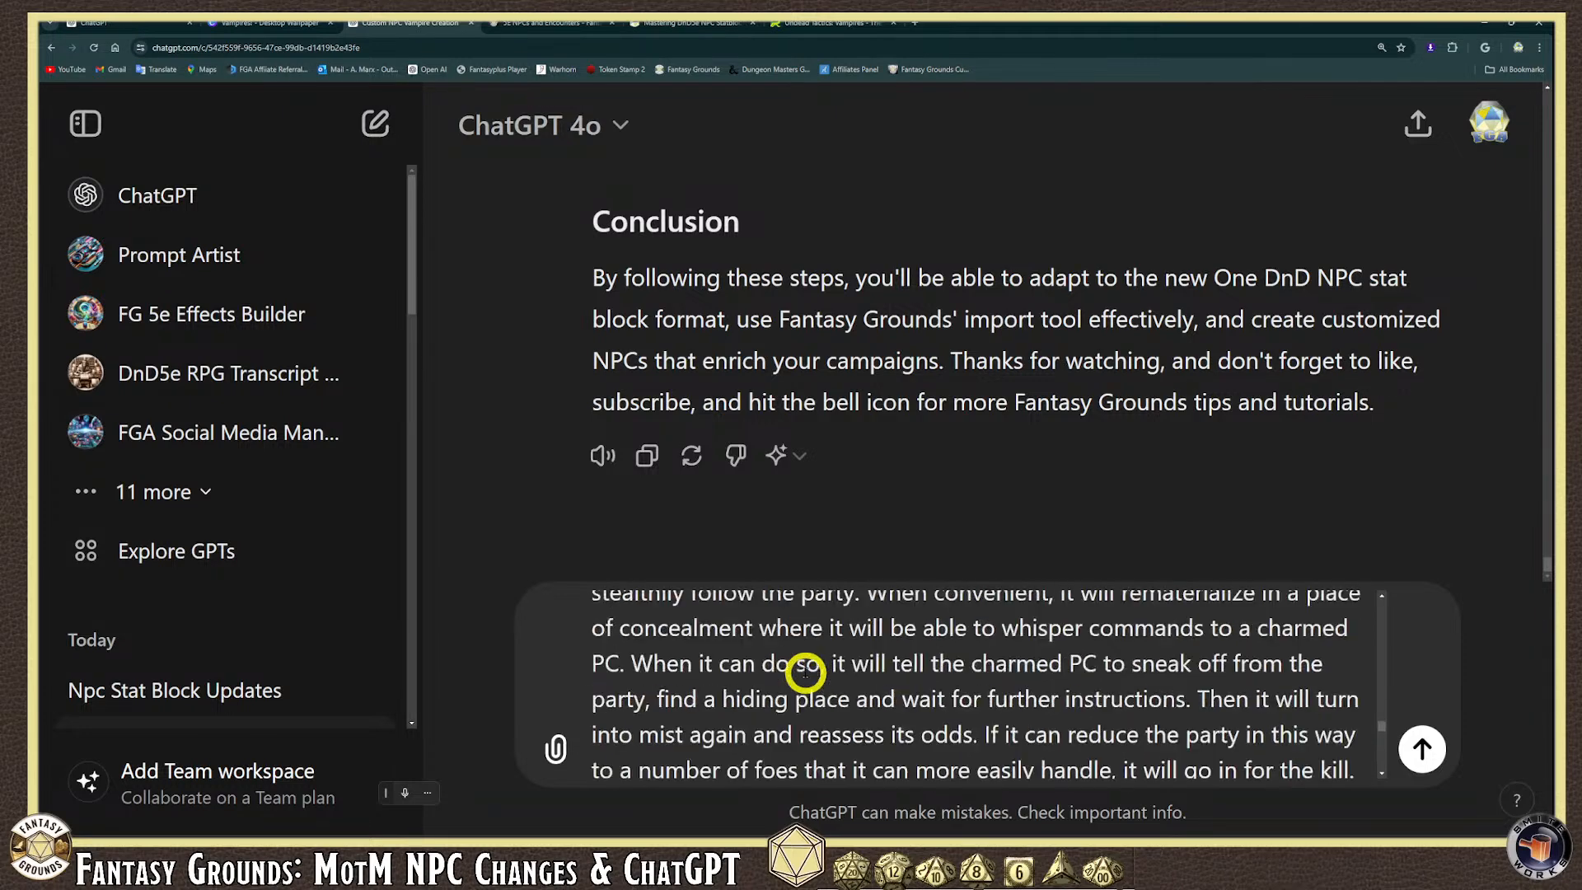
scroll(805, 671, "up", 1)
scroll(805, 671, "down", 4)
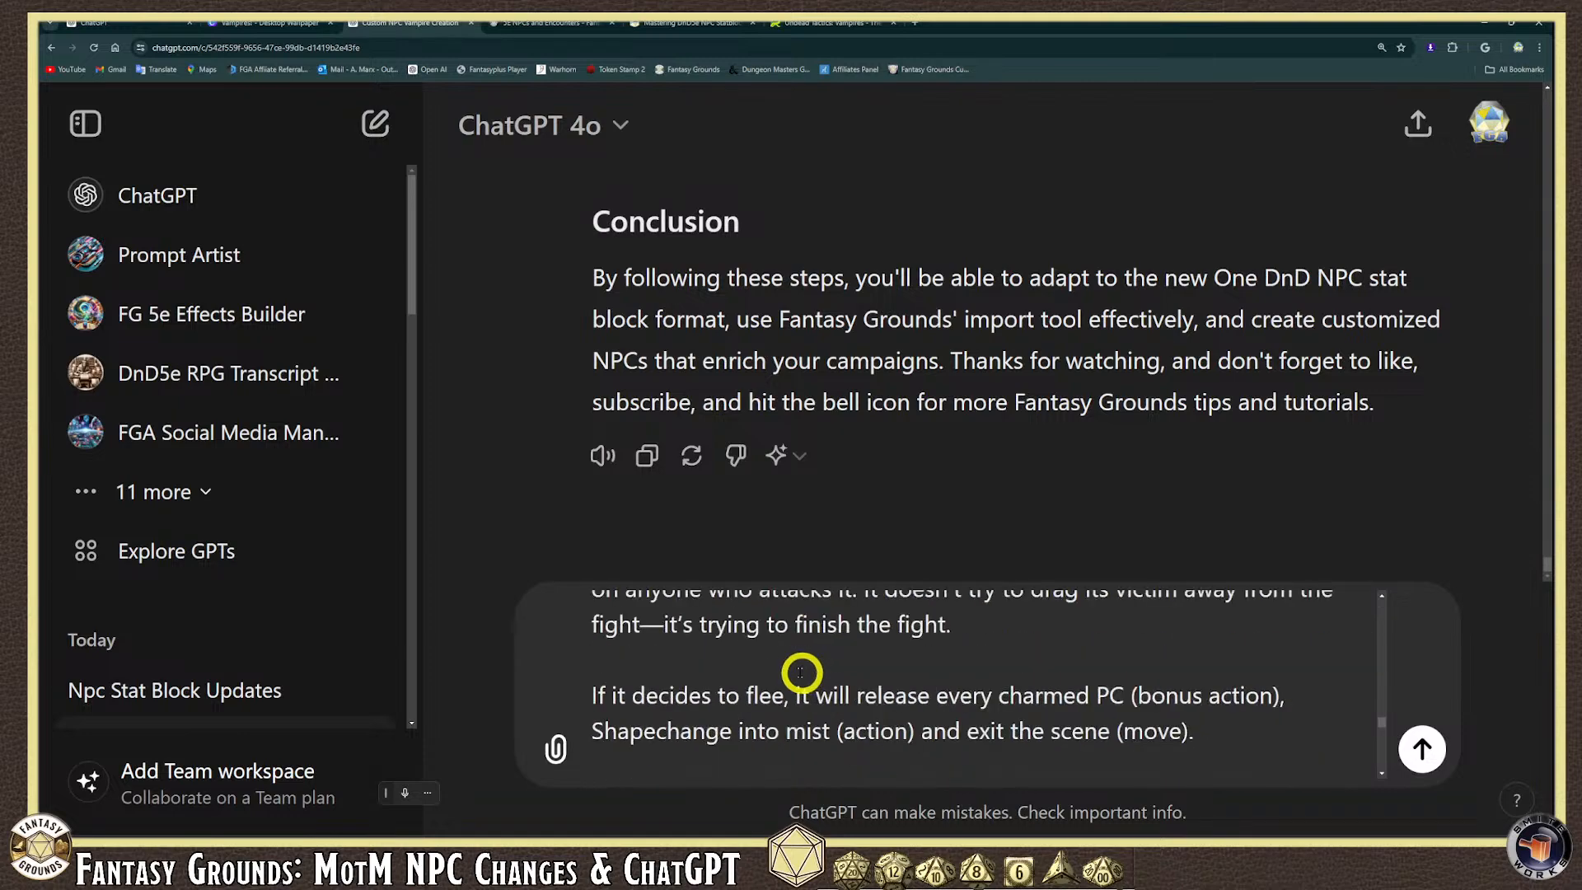
scroll(801, 671, "up", 5)
scroll(785, 668, "up", 6)
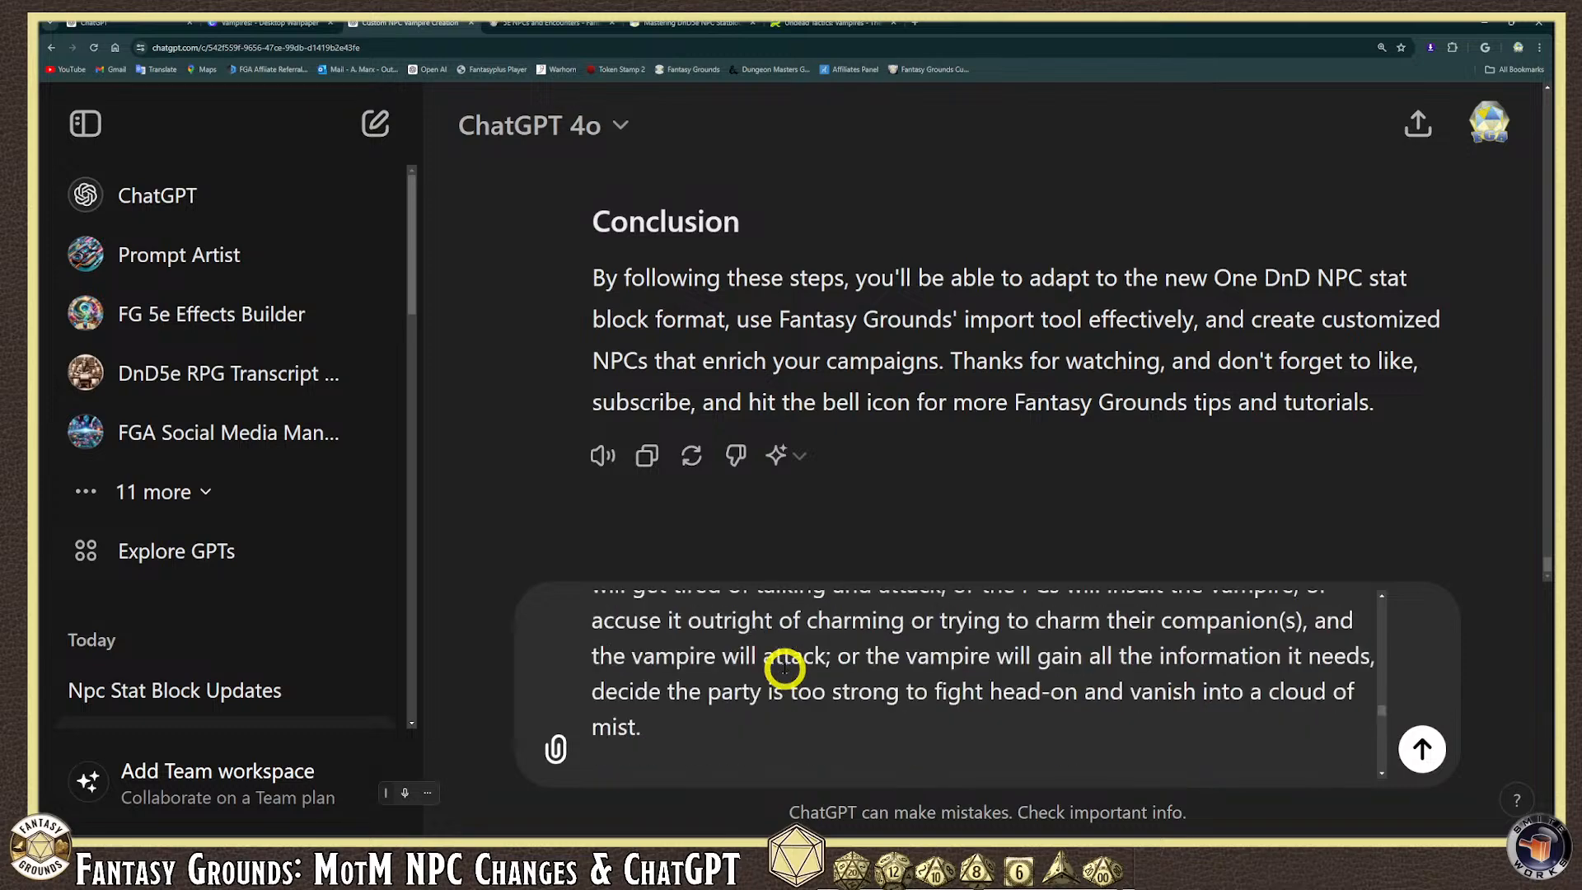
scroll(785, 669, "down", 1)
scroll(785, 669, "up", 2)
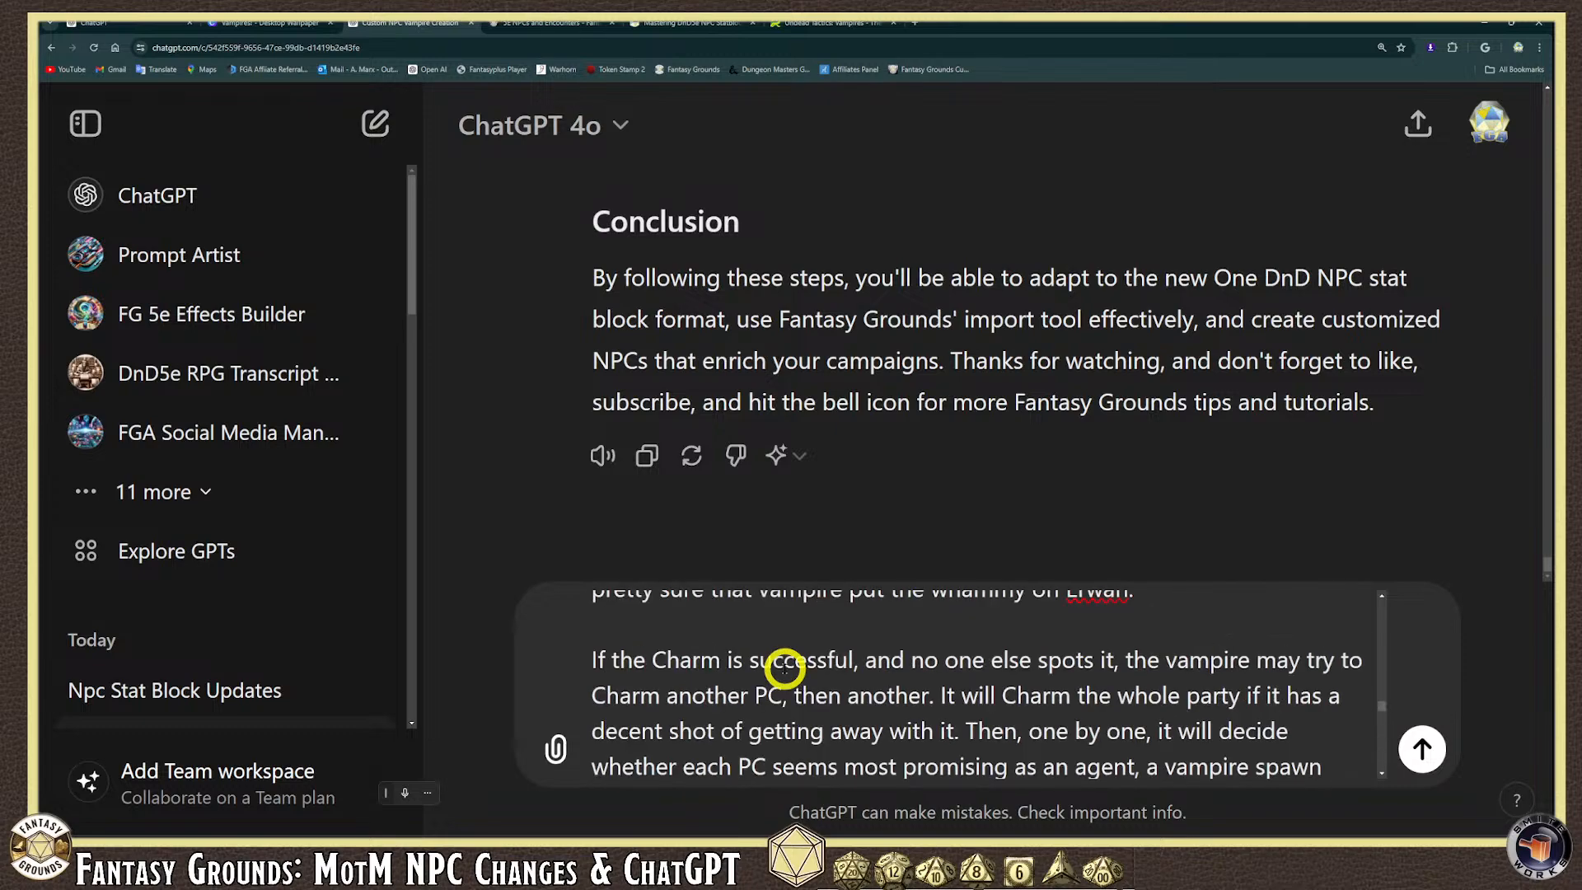
scroll(784, 669, "up", 3)
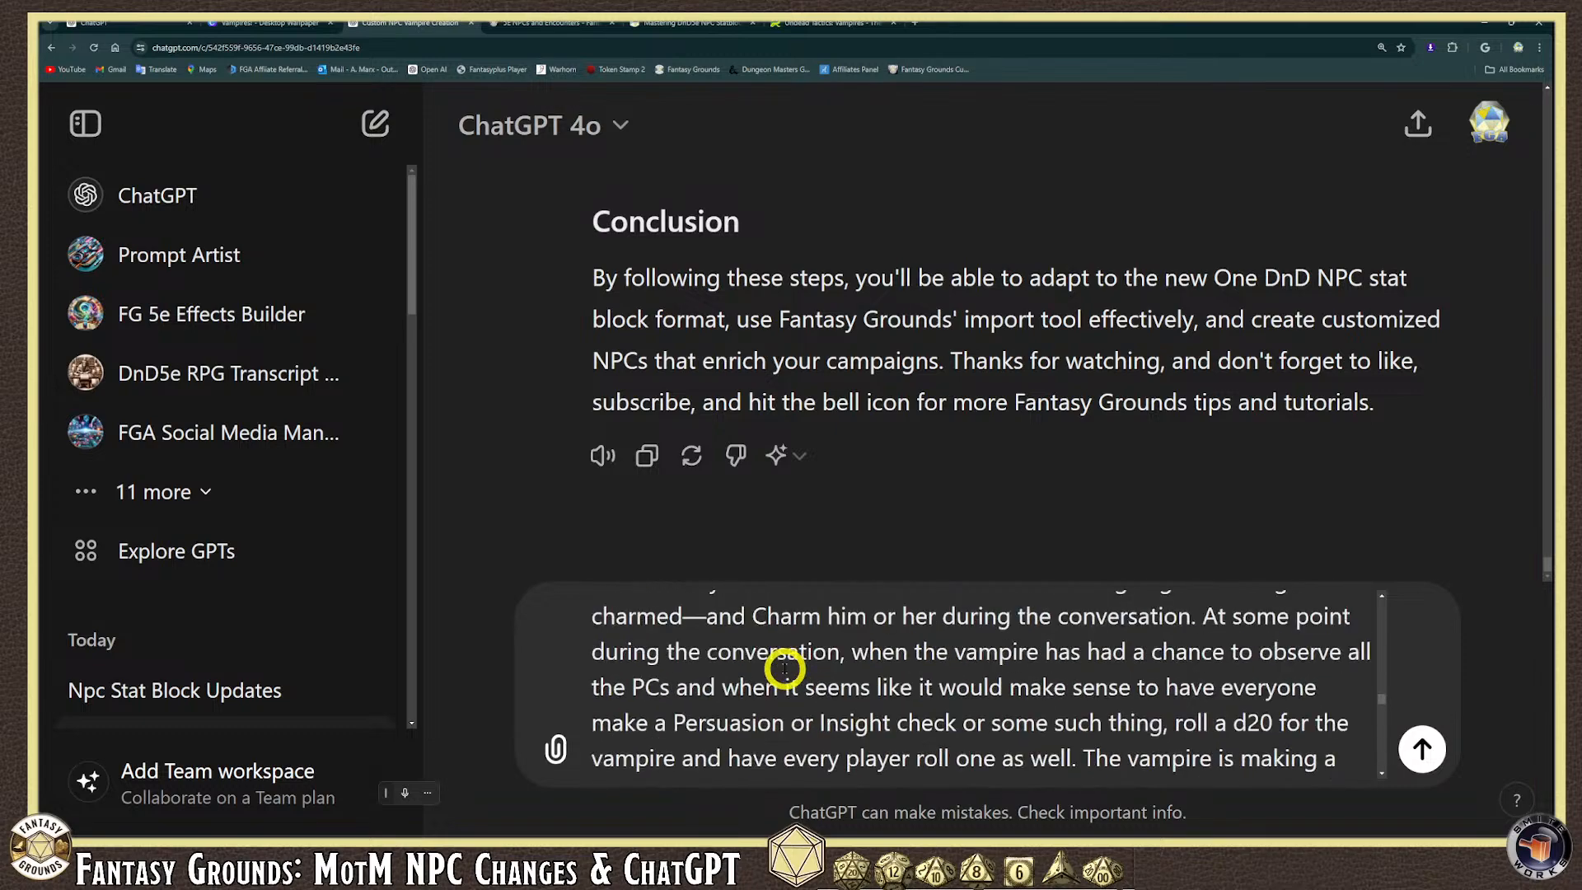
scroll(784, 669, "up", 15)
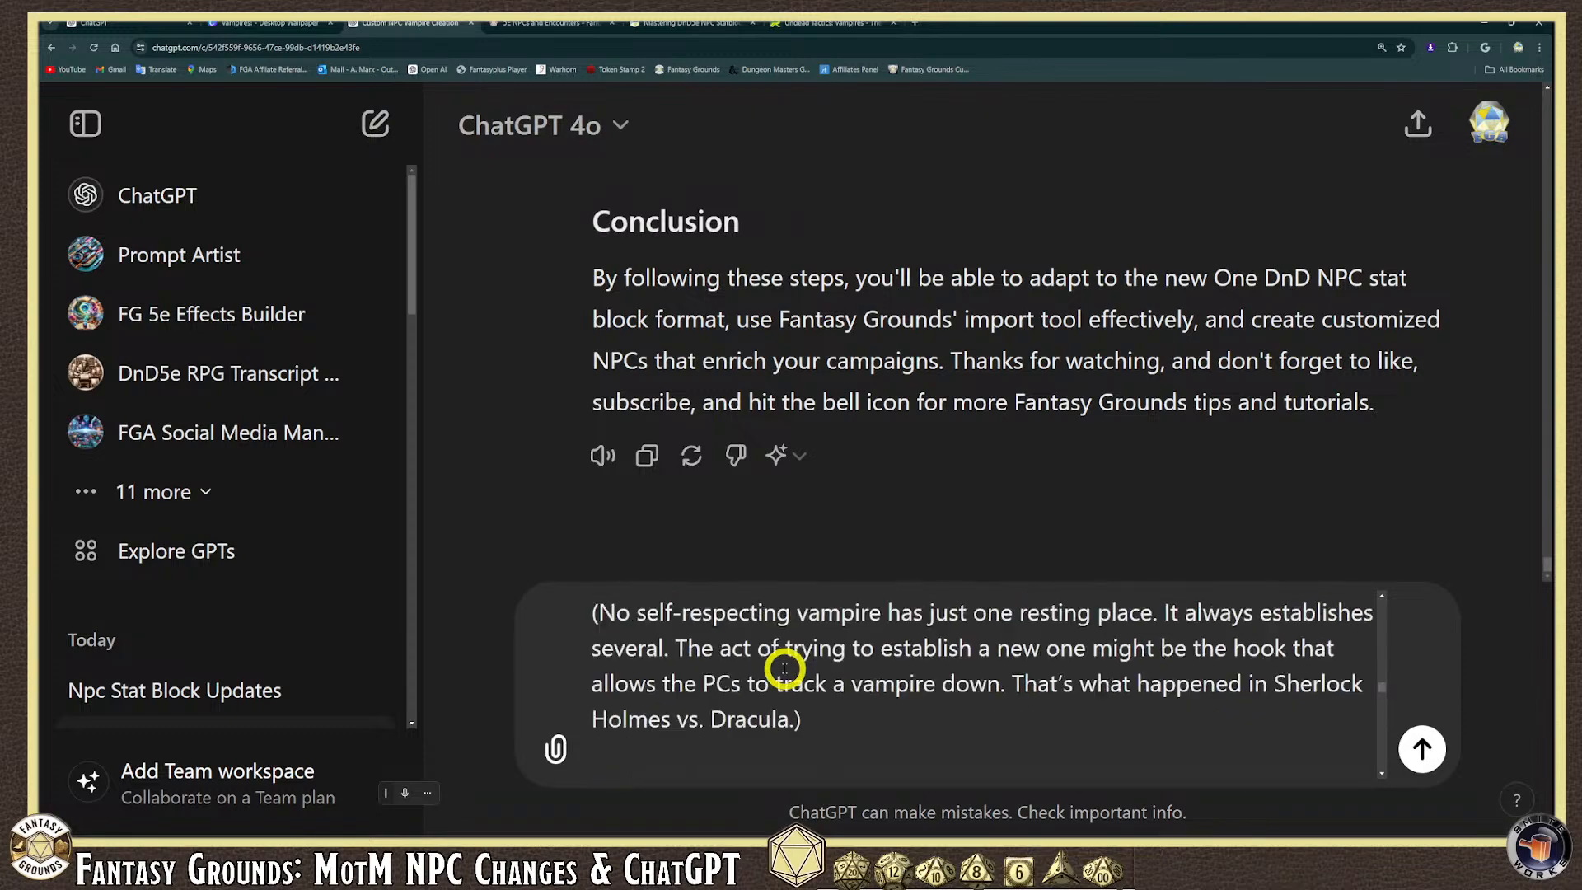
scroll(784, 667, "up", 12)
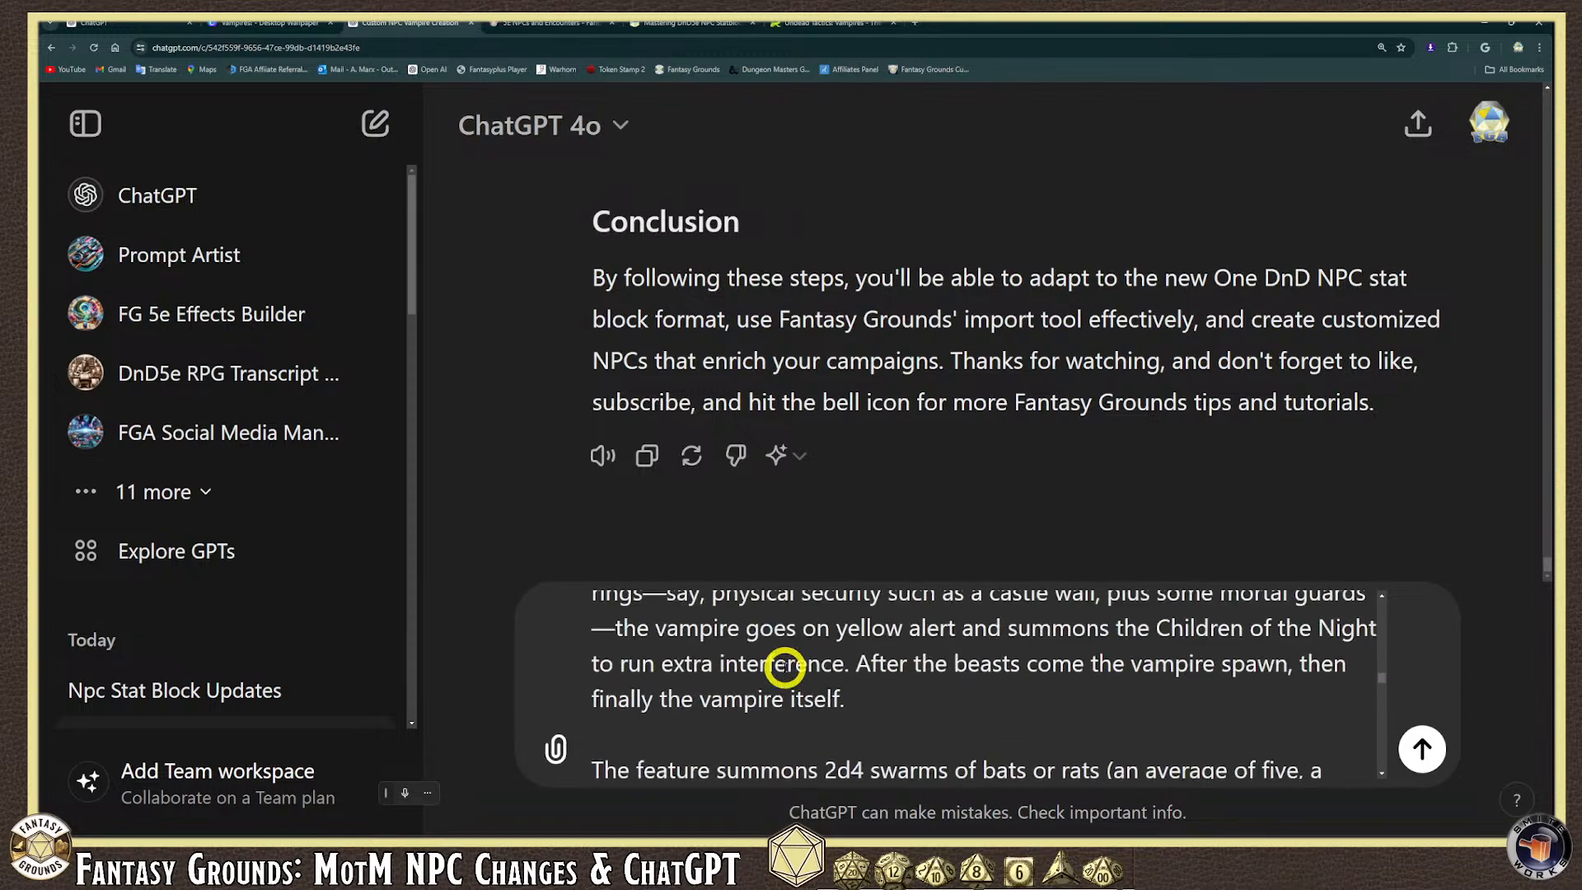
scroll(785, 667, "up", 10)
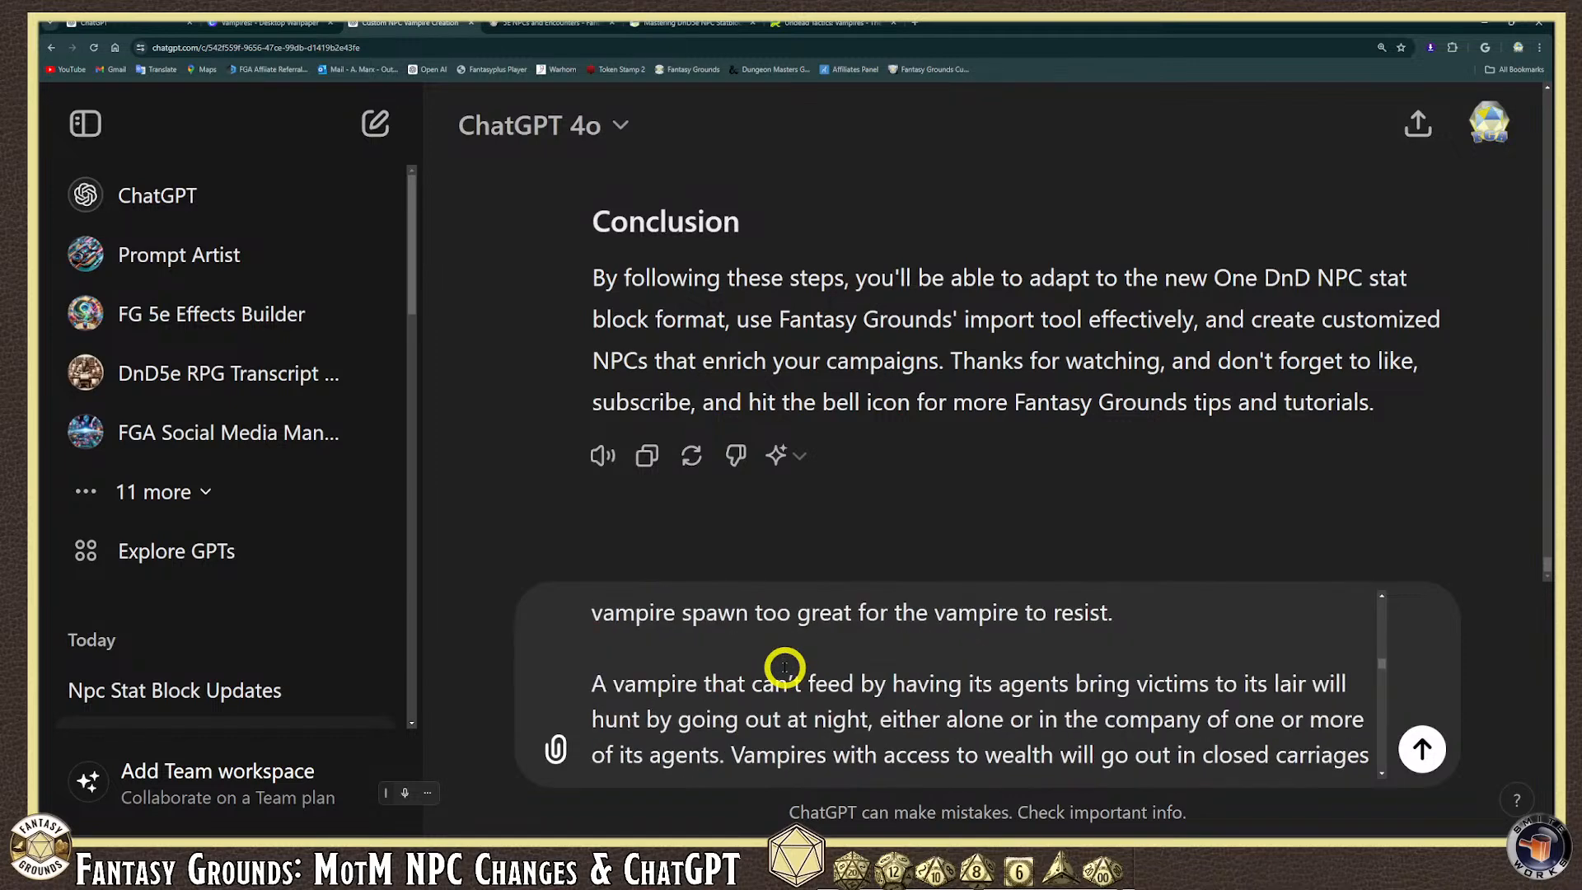
Correct "Nonwealthy" to "Non-wealthy" in the paragraph on how vampires hunt.
scroll(785, 667, "down", 2)
left_click(639, 672)
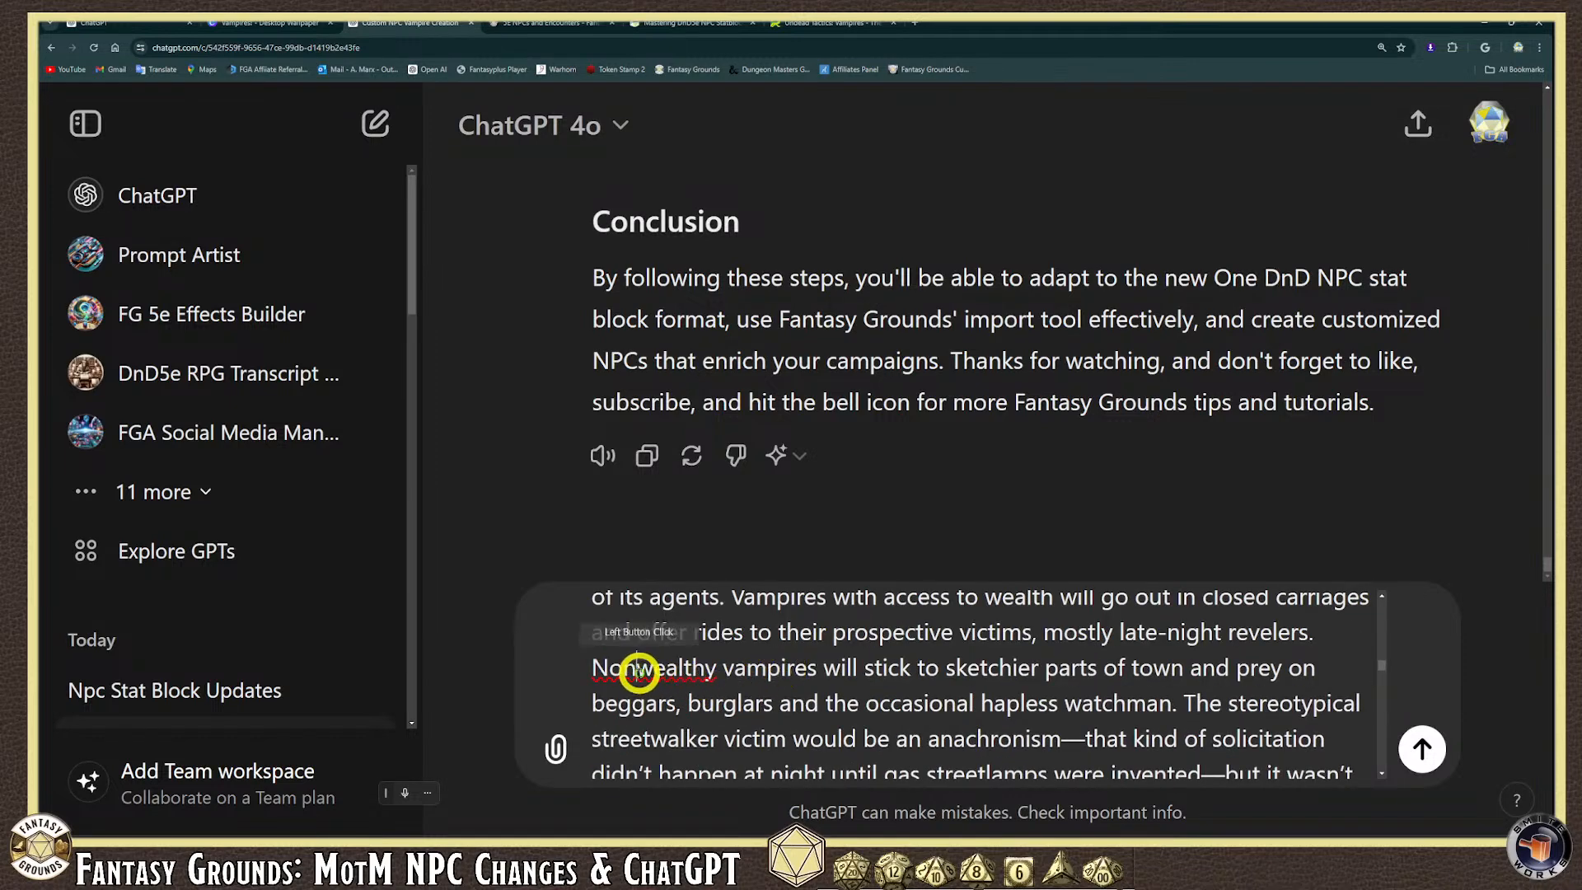
type("-night revelers. Non-")
Check the Children of the Night paragraphs in the draft and send the prompt with the pasted article to ChatGPT.
scroll(758, 687, "down", 1)
scroll(757, 686, "down", 8)
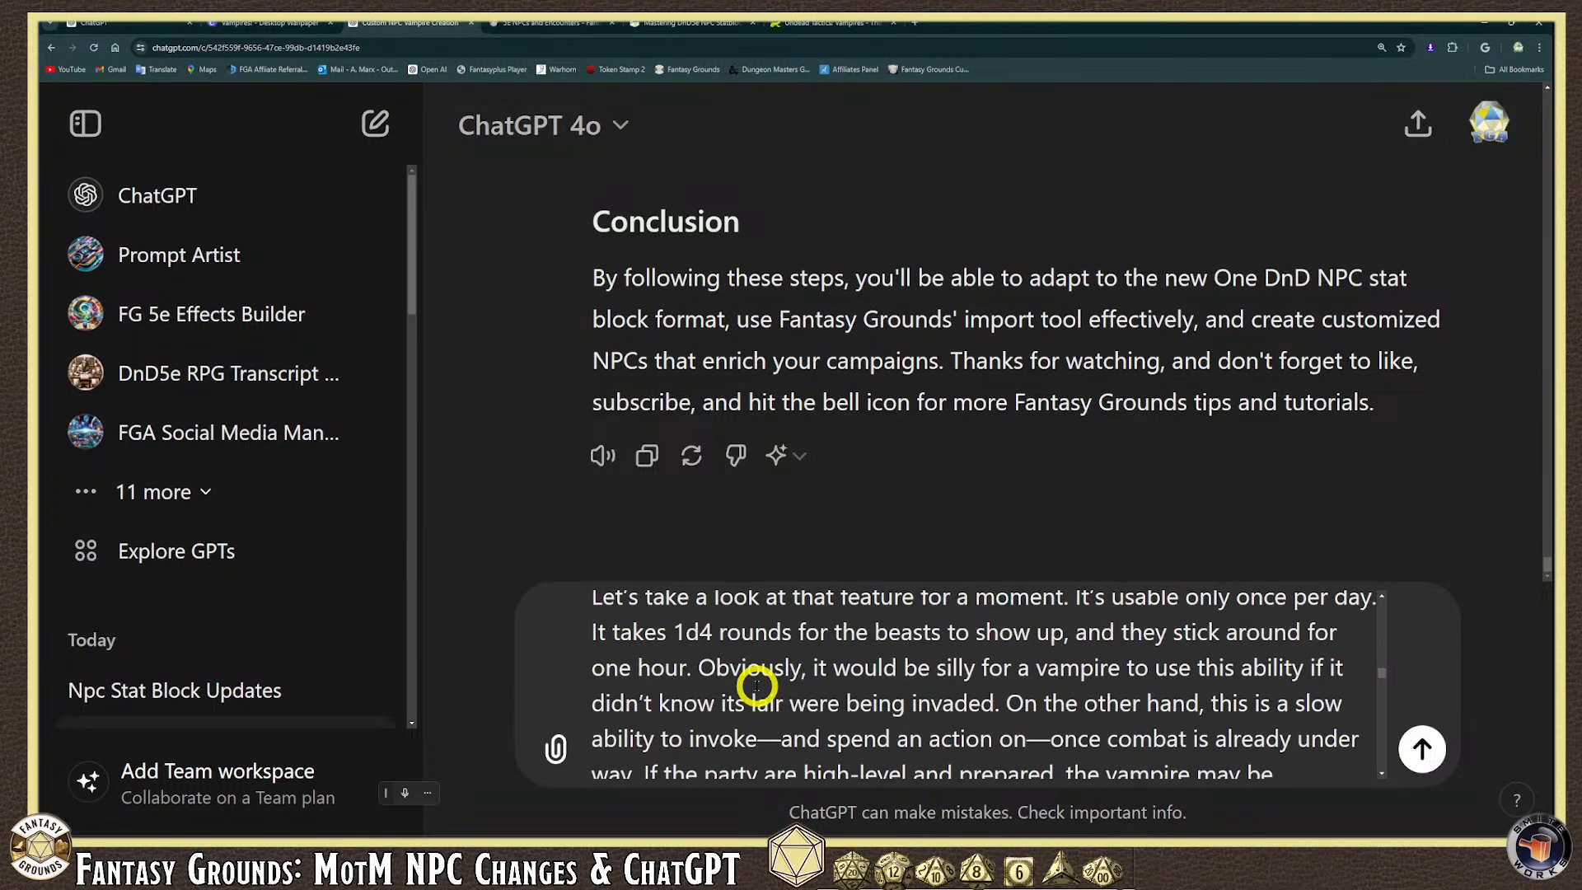
scroll(756, 685, "down", 10)
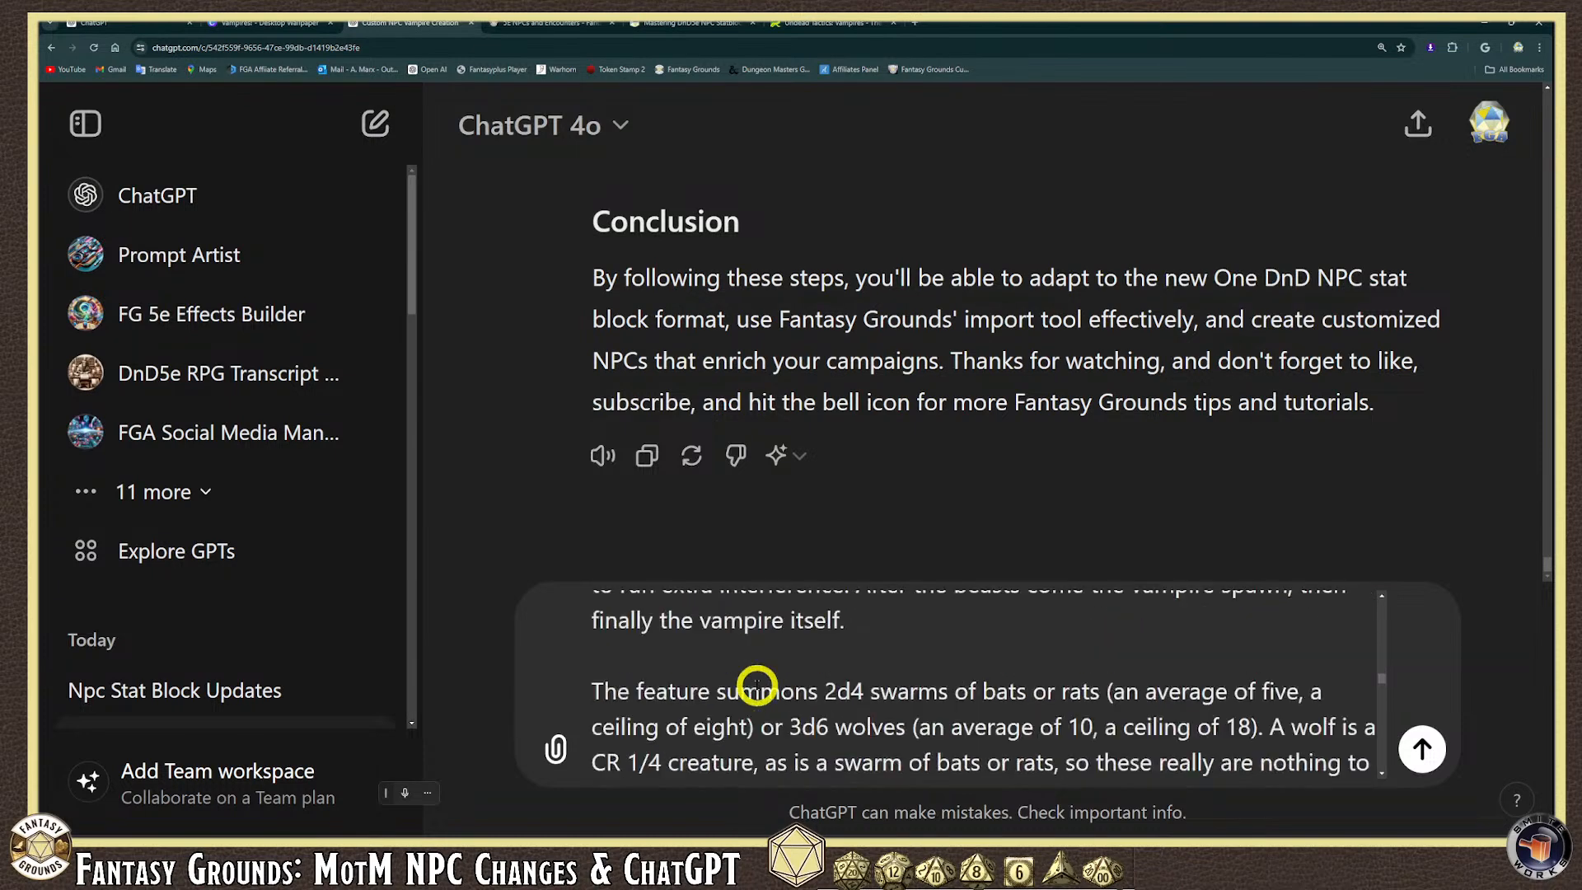
left_click(1423, 747)
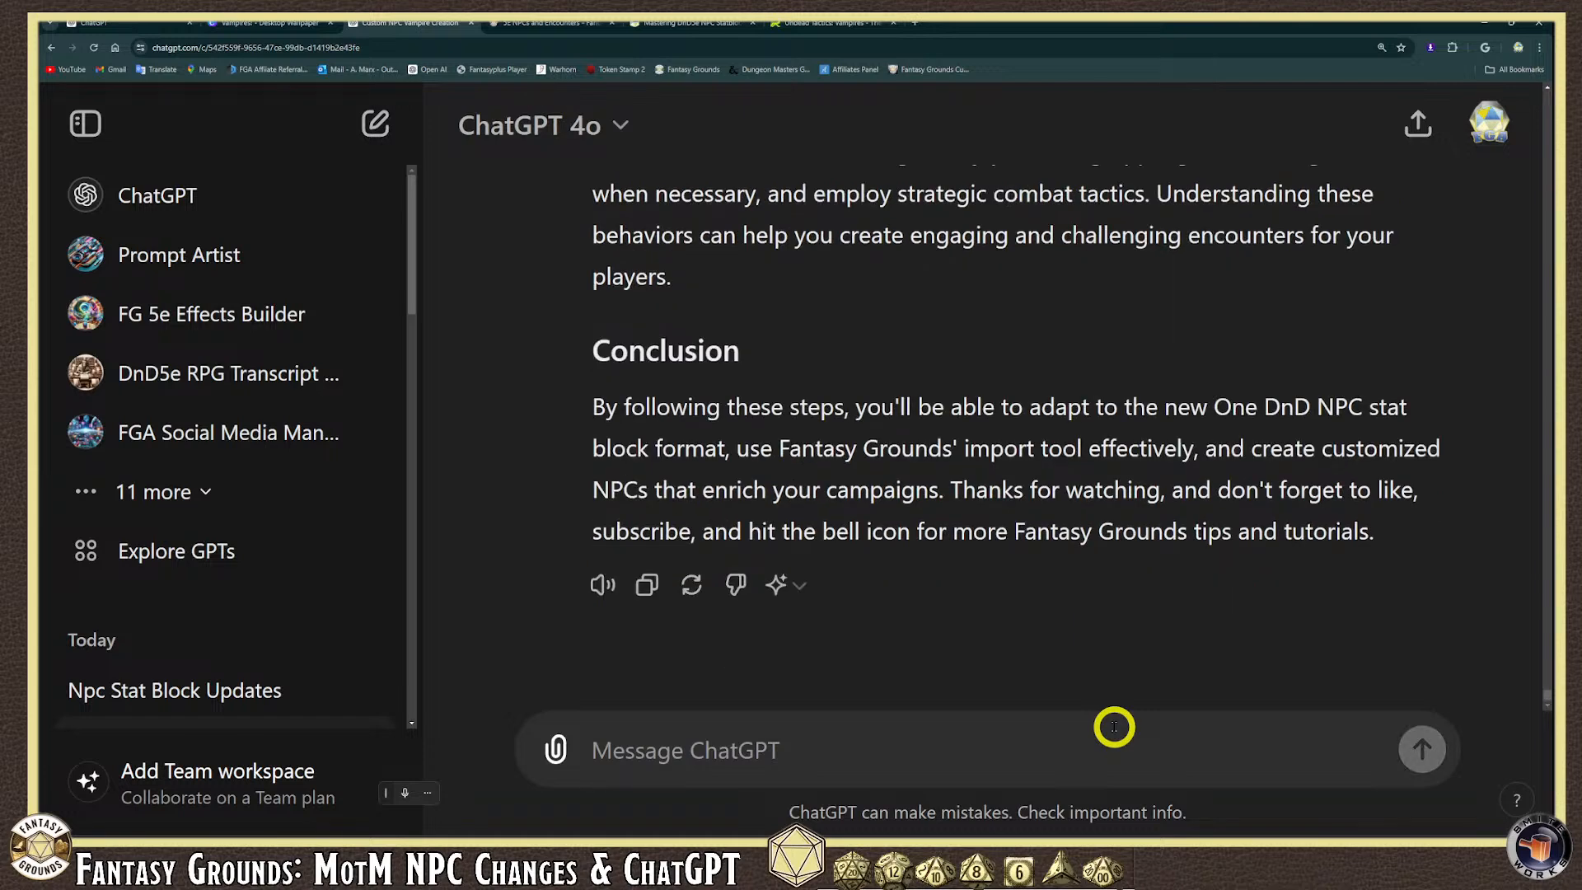
Review the Vampire Tactics bullet points and the closing summary in ChatGPT's reply.
scroll(692, 674, "up", 3)
scroll(694, 672, "down", 3)
scroll(688, 683, "up", 8)
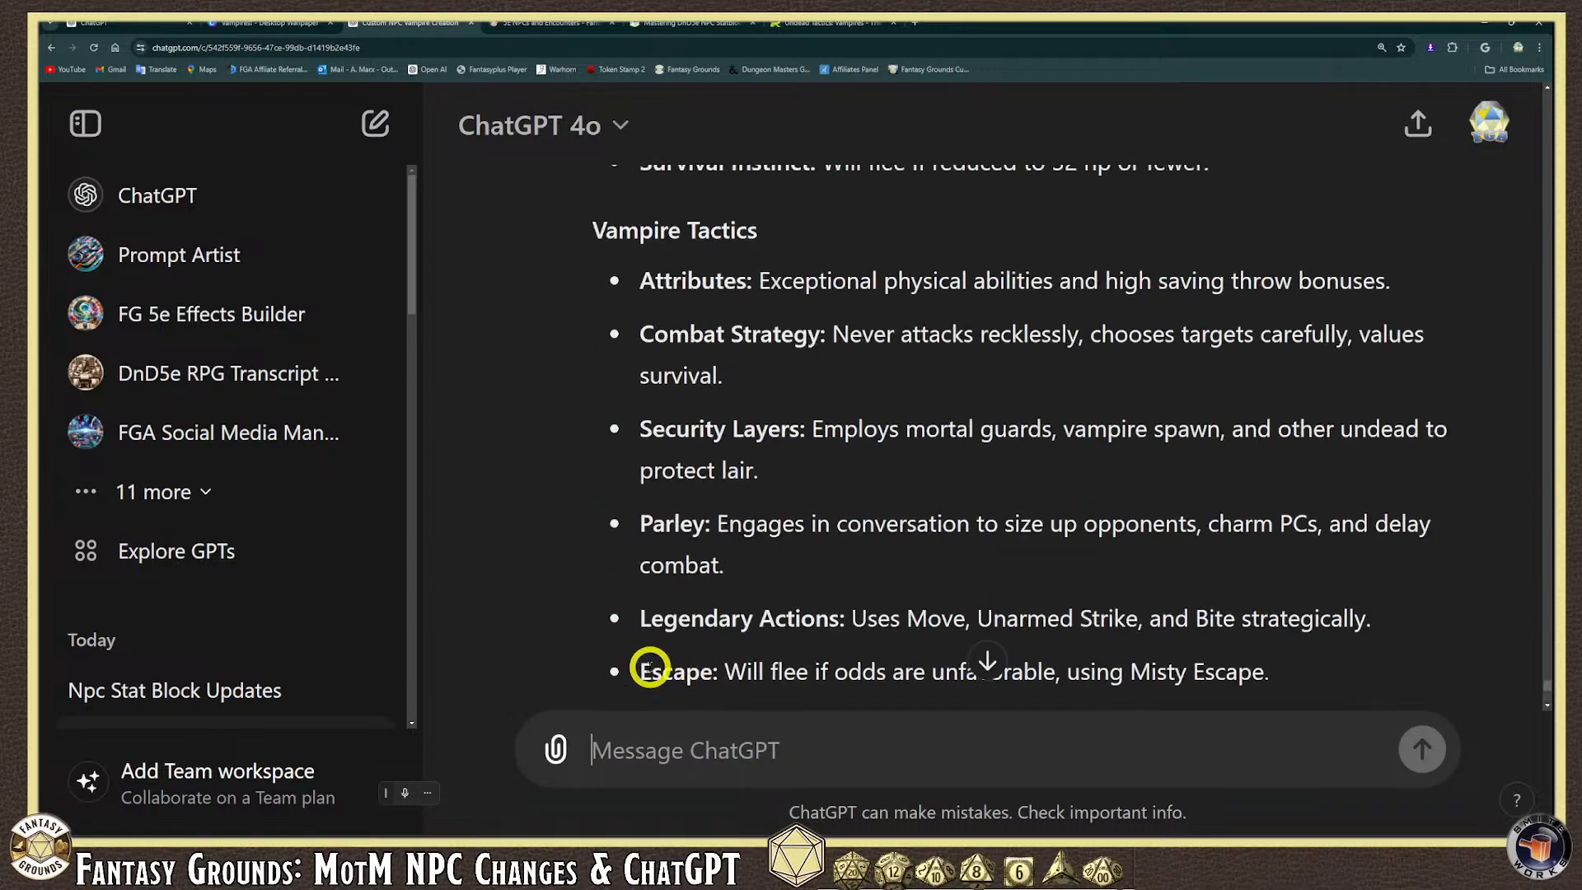
scroll(650, 671, "down", 3)
scroll(272, 606, "down", 5)
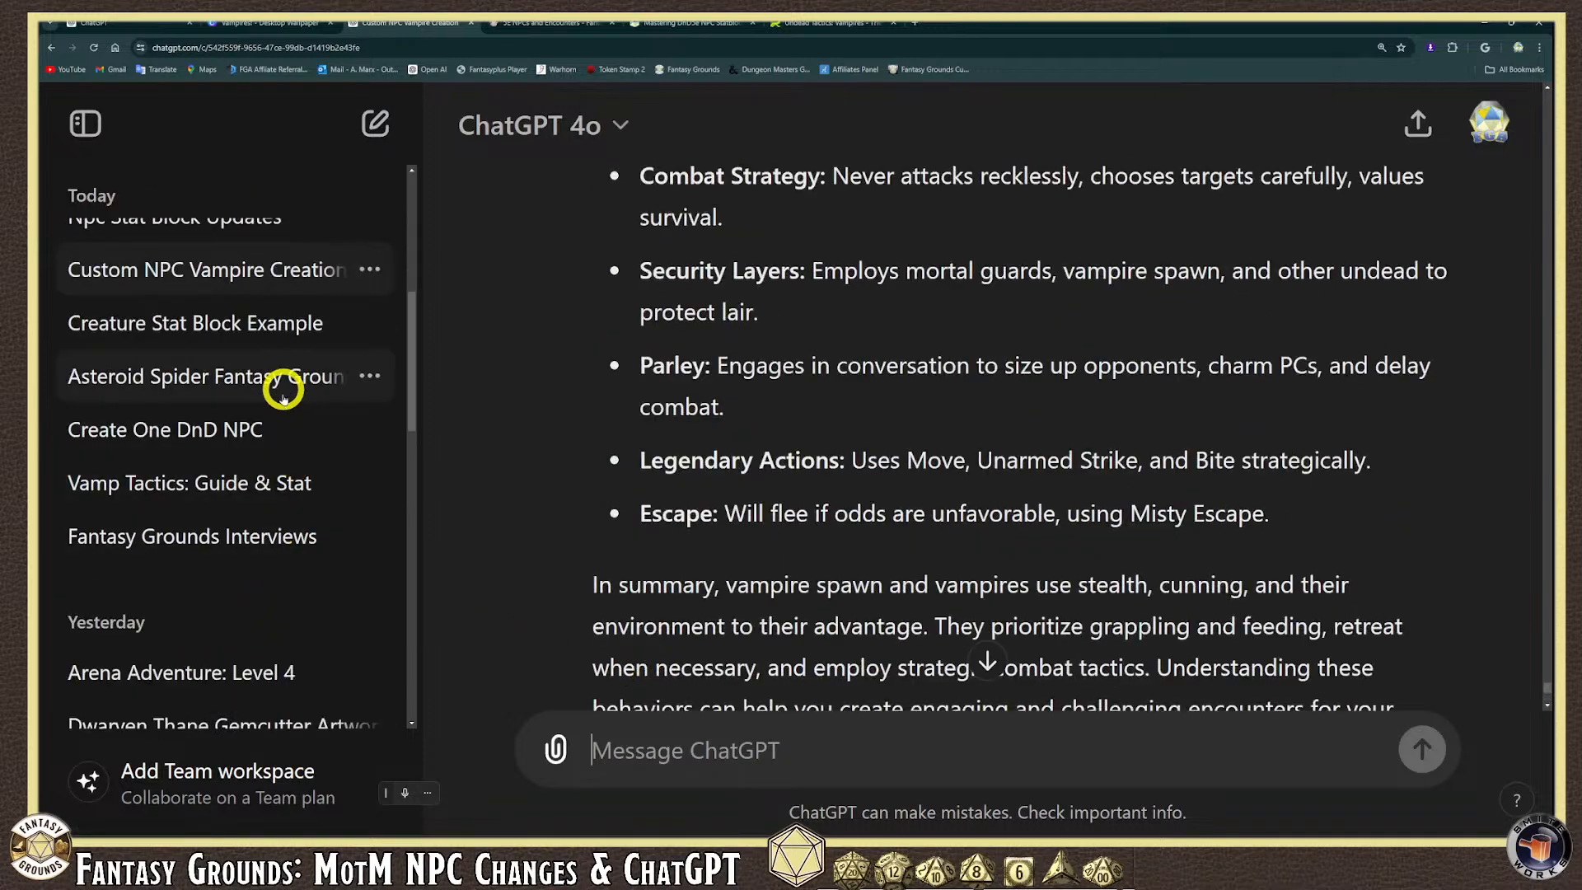
Open the "Vamp Tactics: Guide & Stat" chat and find the message with the attached One D&D Playtest Collation PDF.
left_click(287, 485)
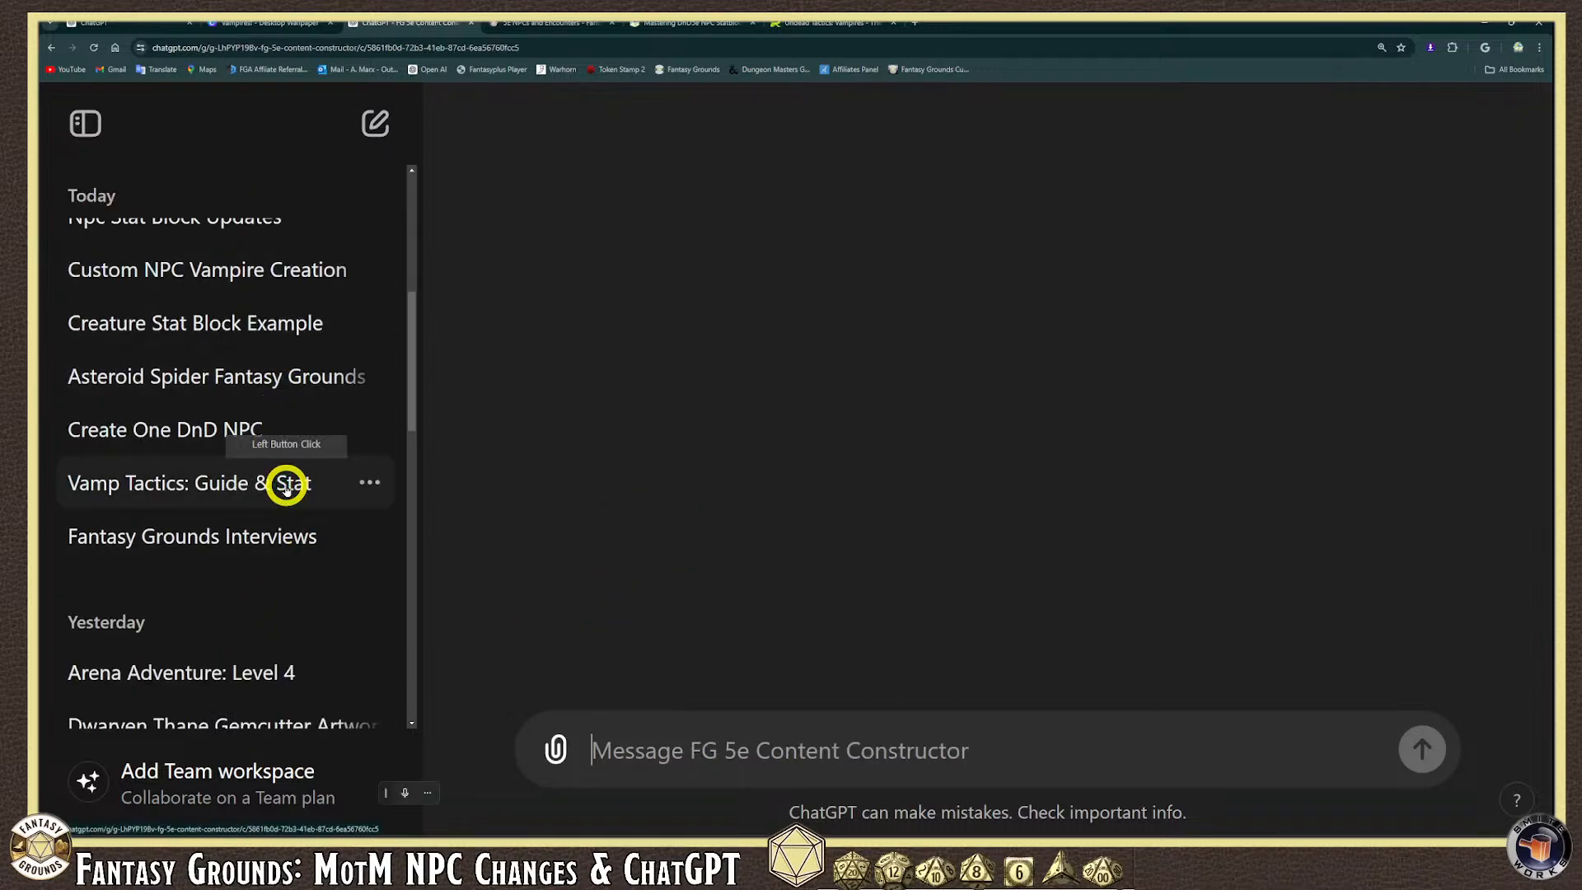
scroll(740, 599, "up", 8)
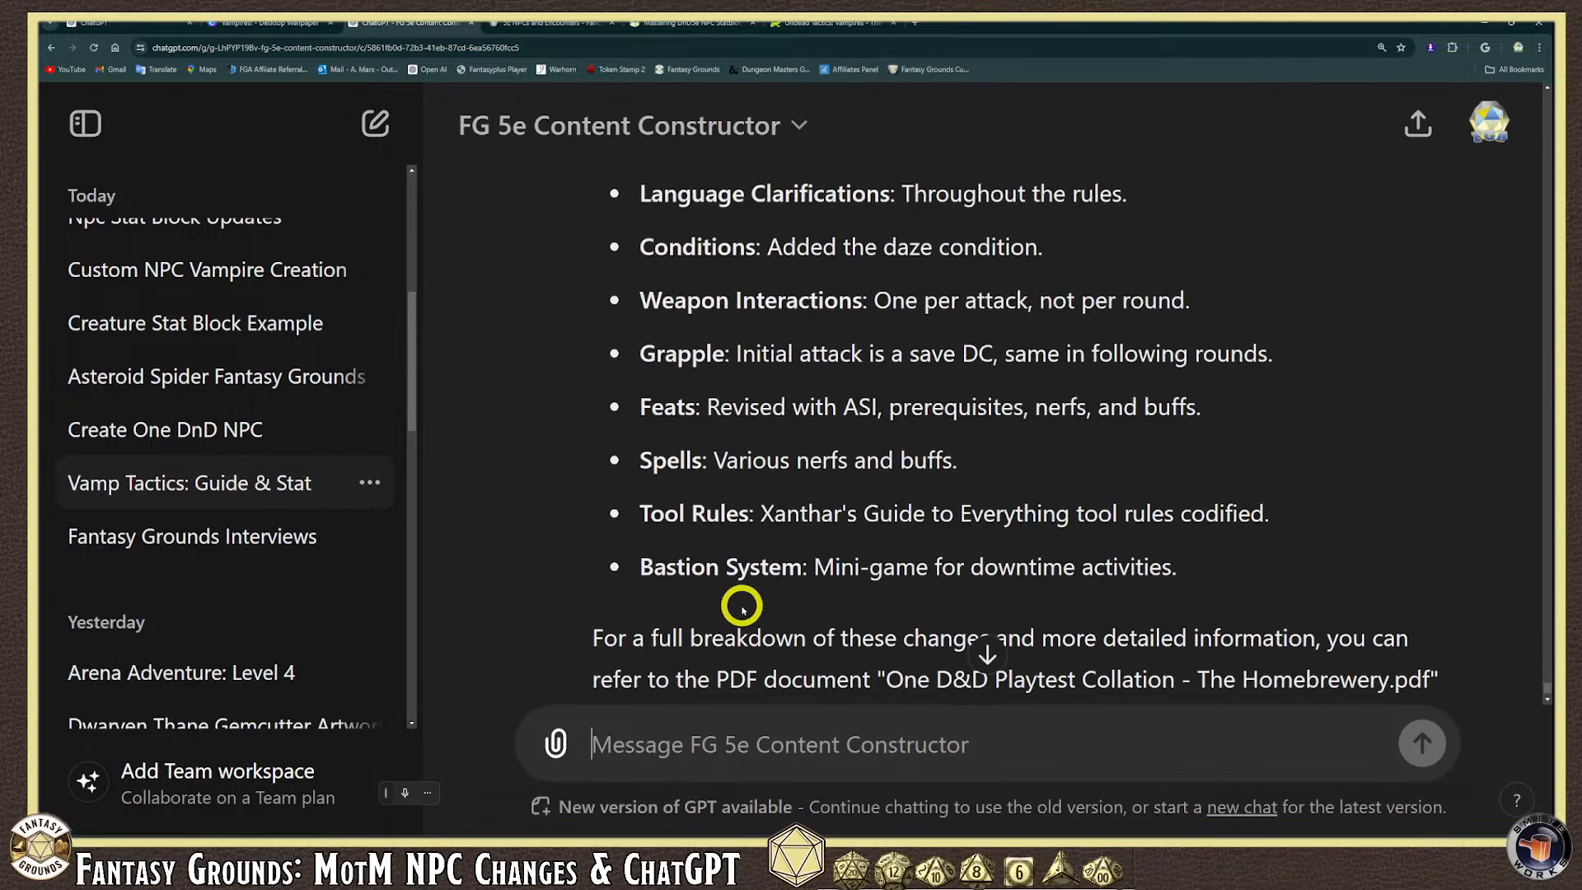
scroll(740, 598, "up", 20)
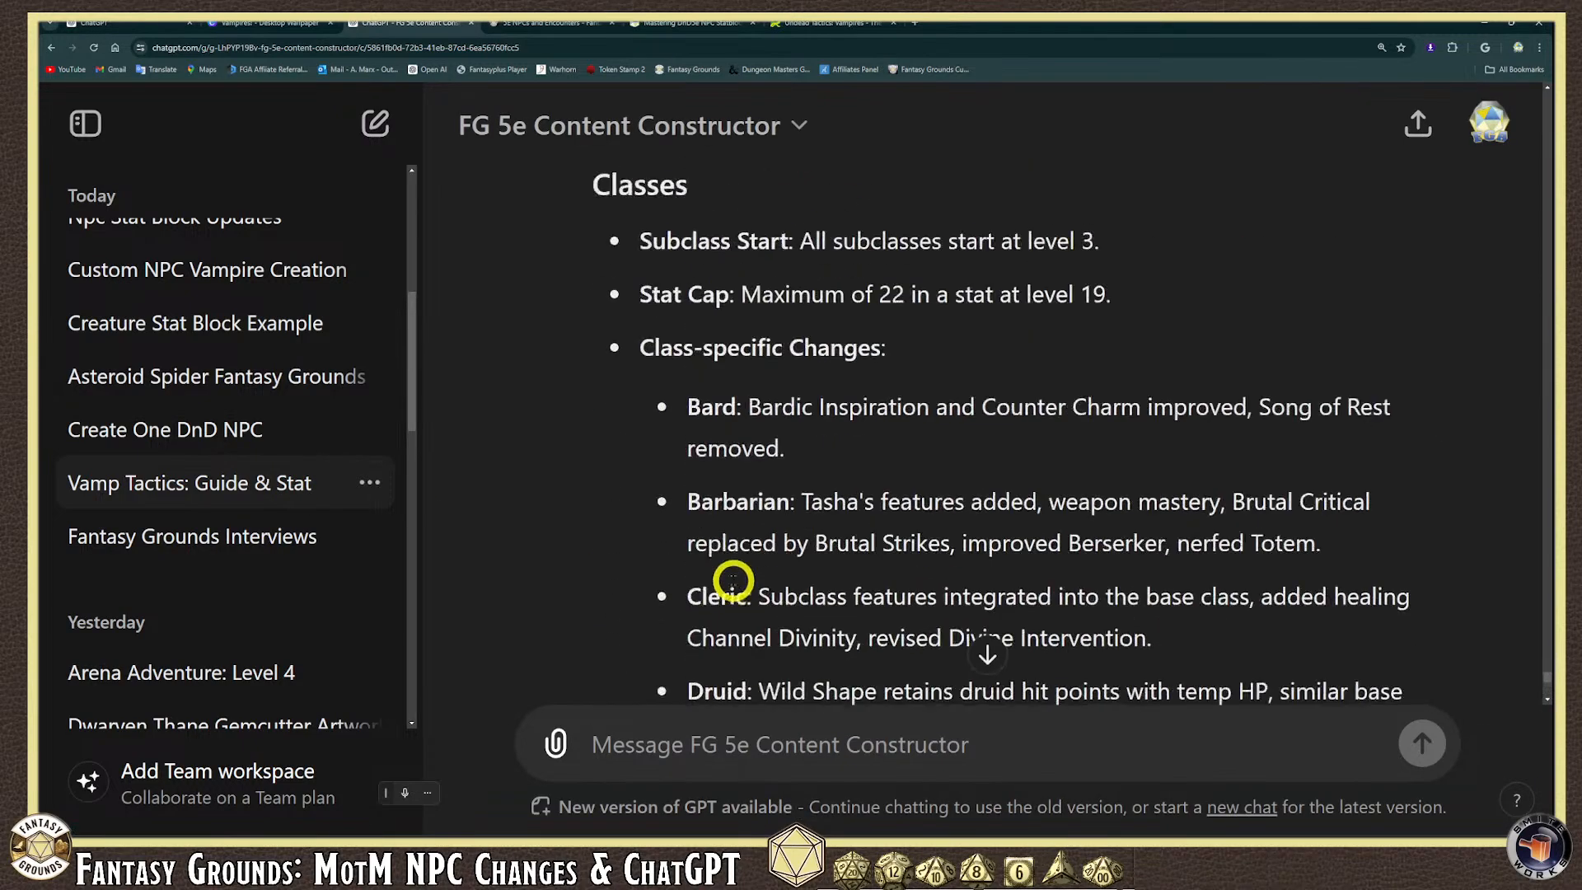
scroll(730, 576, "up", 15)
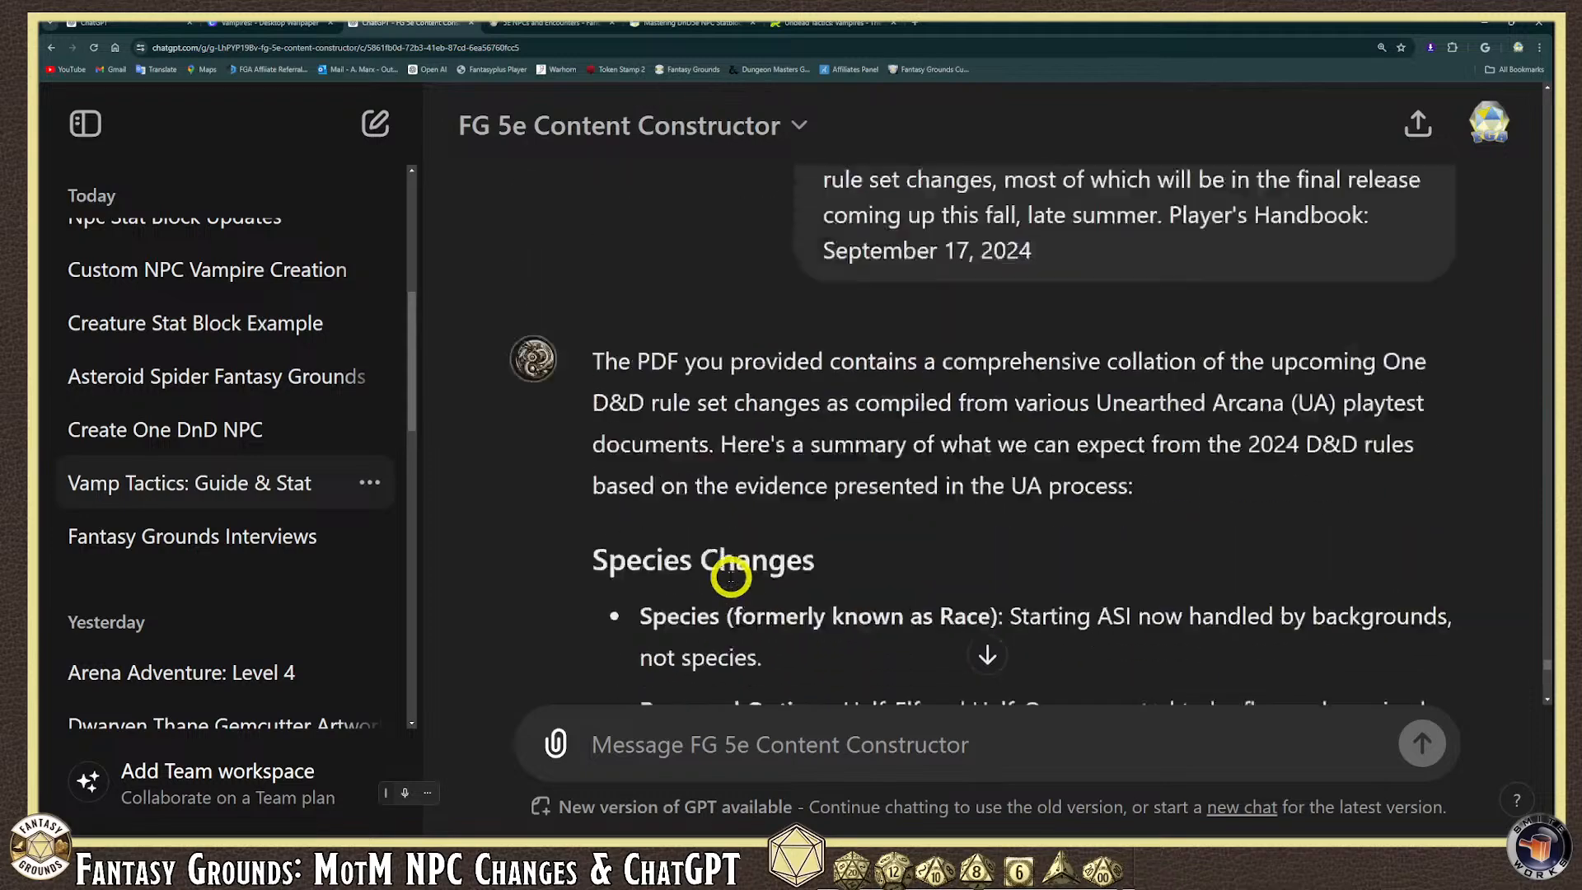
scroll(731, 579, "up", 3)
scroll(724, 576, "down", 3)
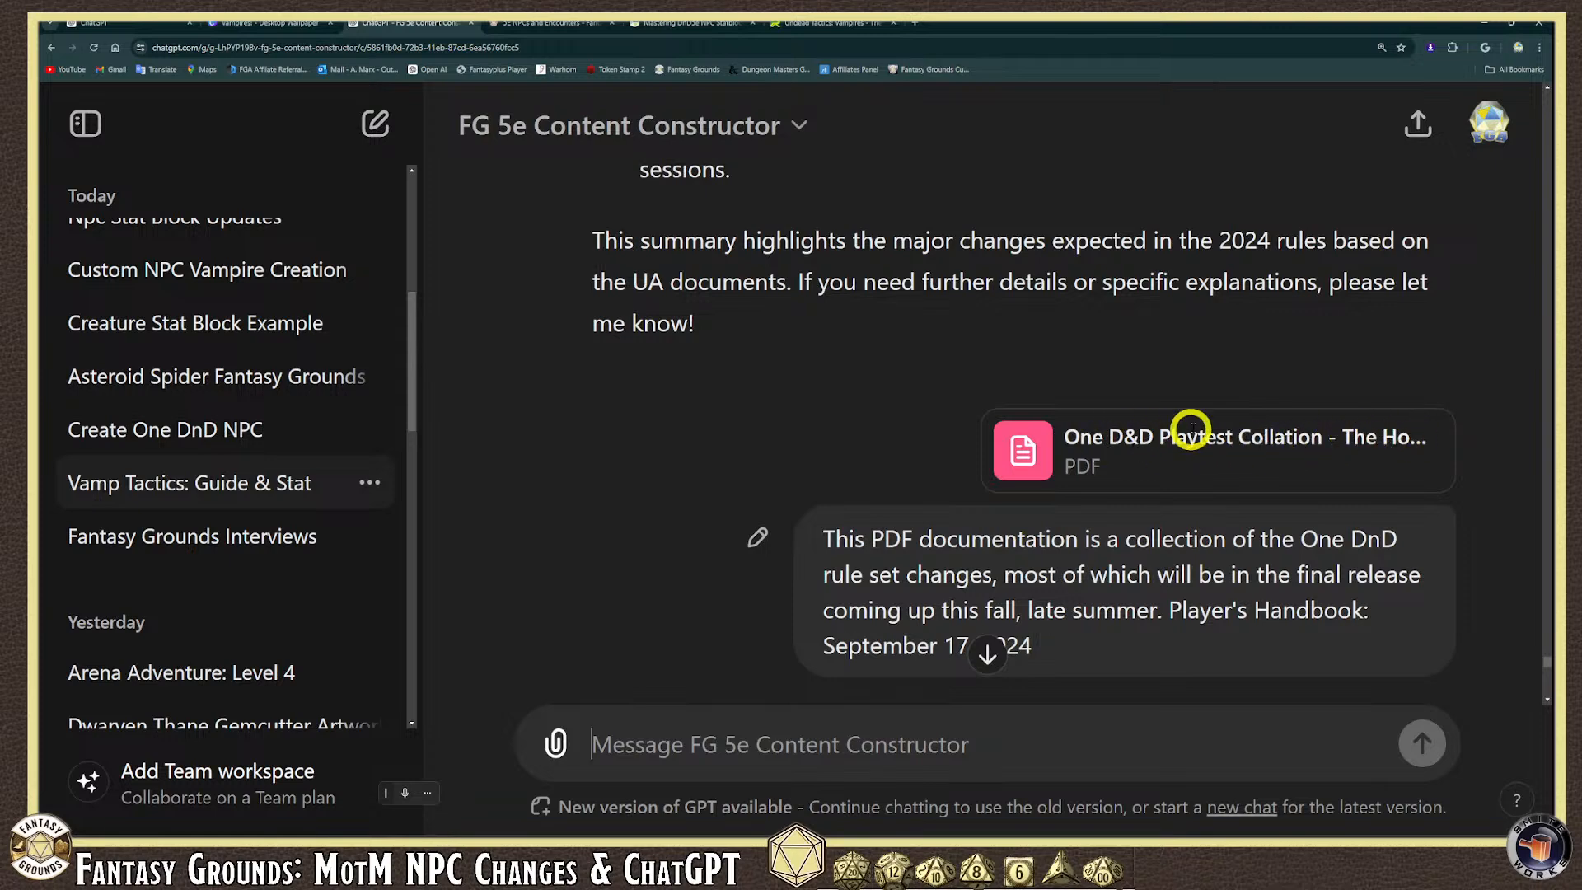
Read the One D&D rules summary from Species Changes through the class-specific changes to the closing note on the PDF.
scroll(1071, 608, "down", 10)
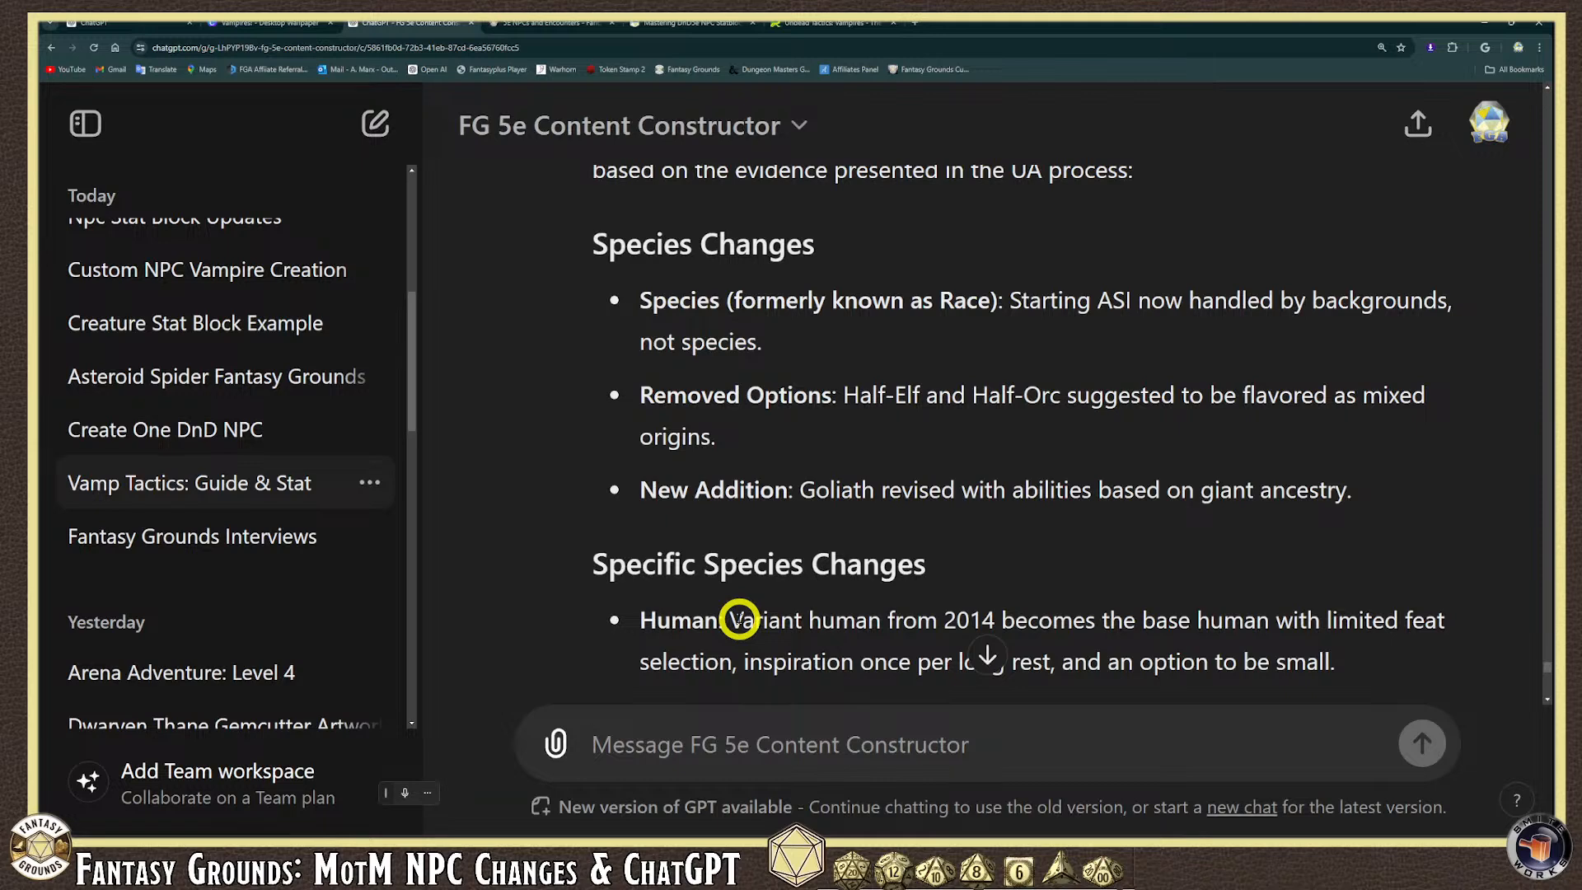
scroll(1102, 492, "up", 4)
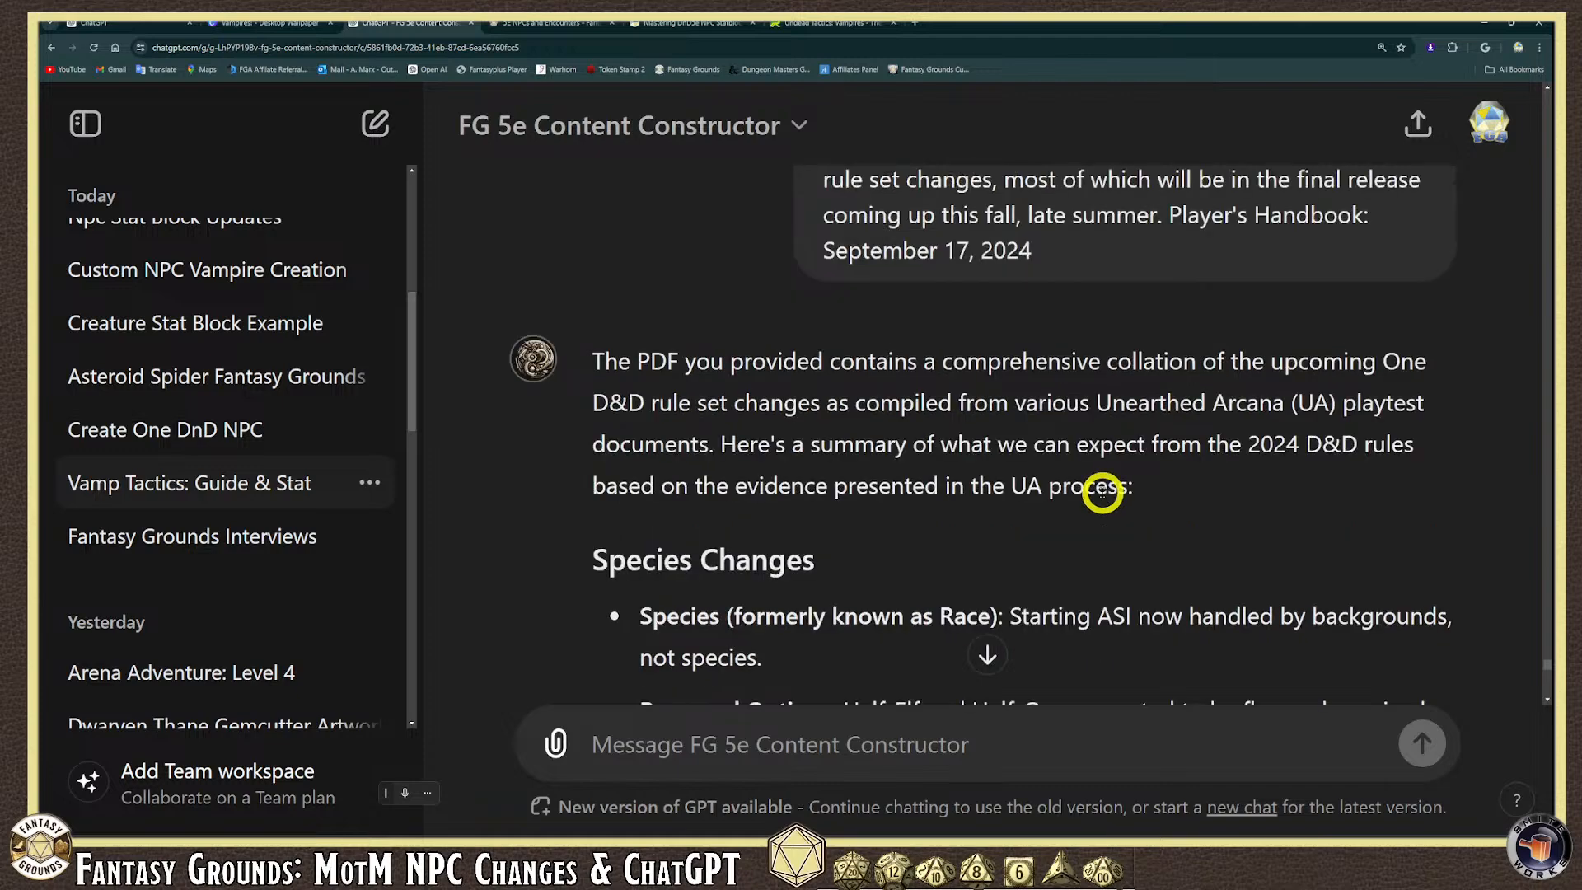
scroll(1102, 492, "down", 14)
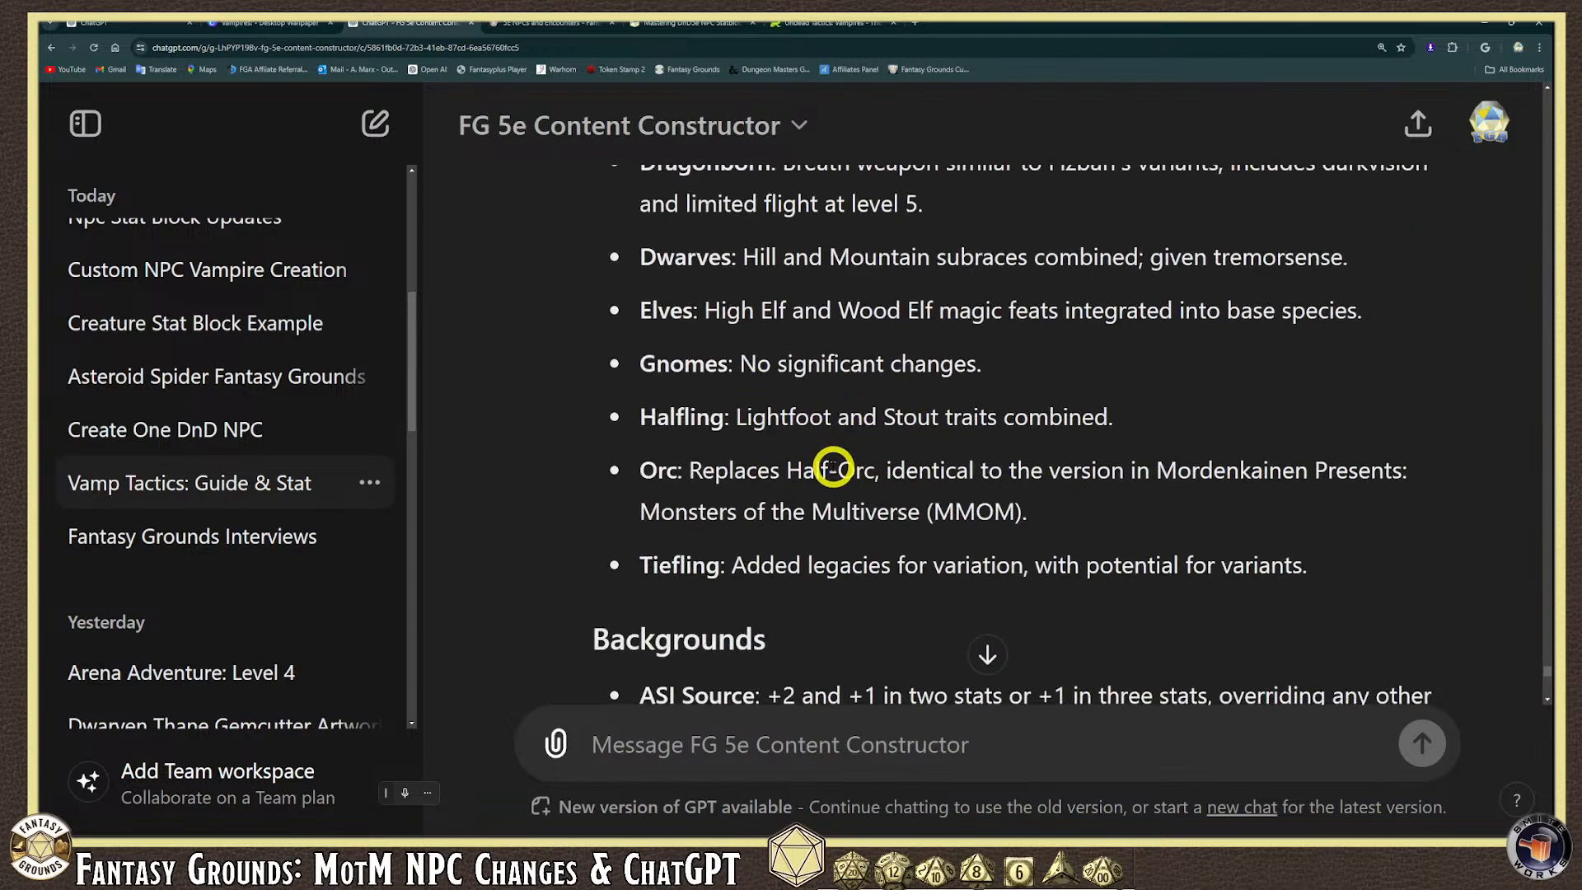
scroll(832, 465, "down", 20)
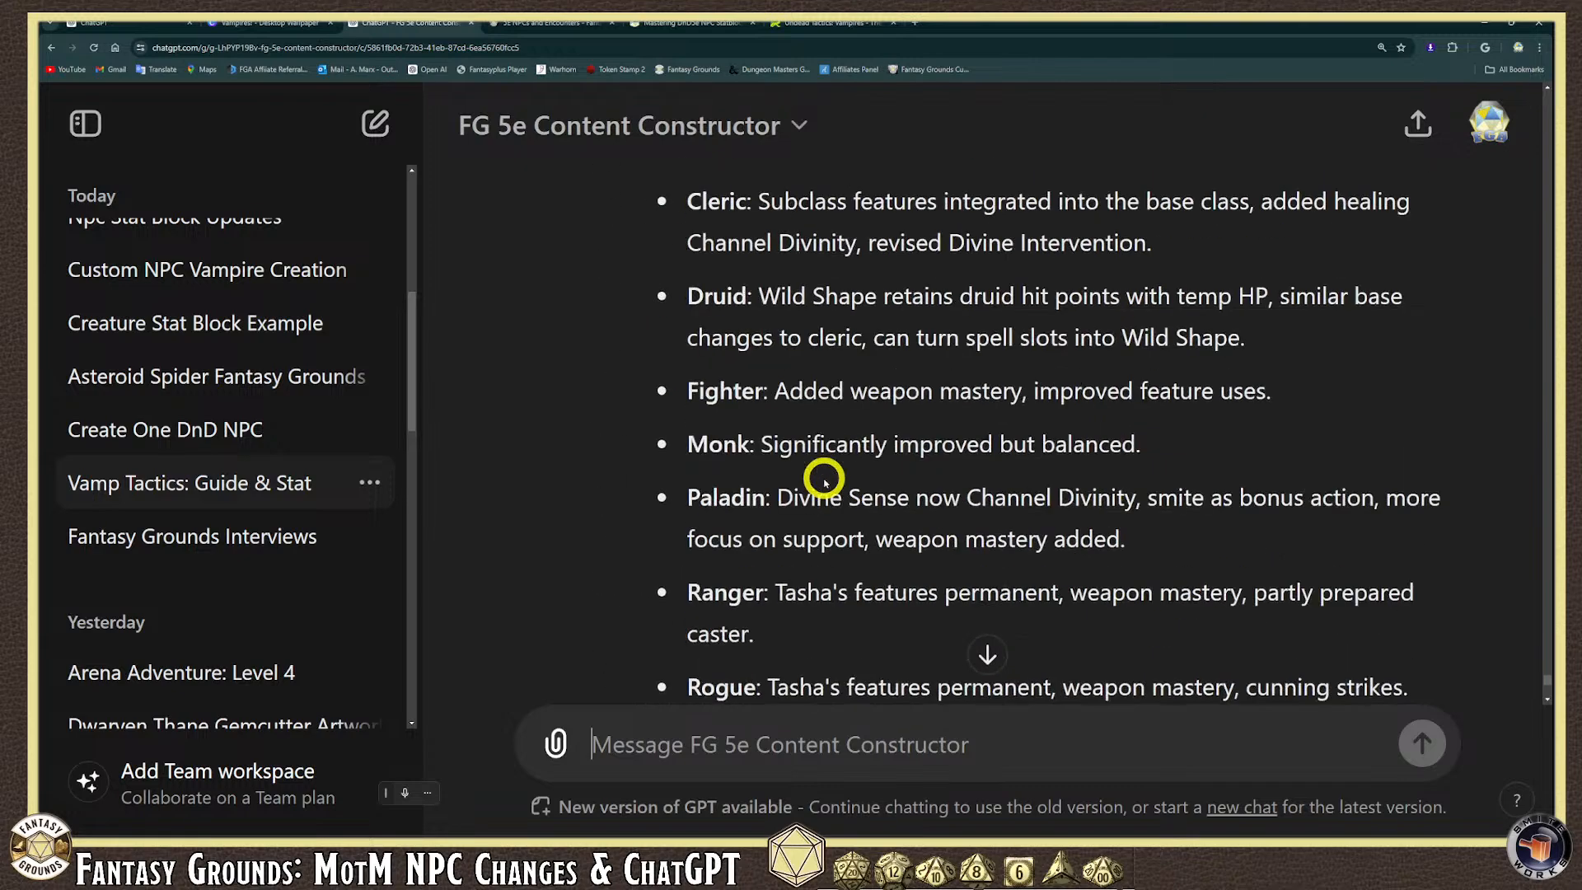
scroll(806, 443, "up", 2)
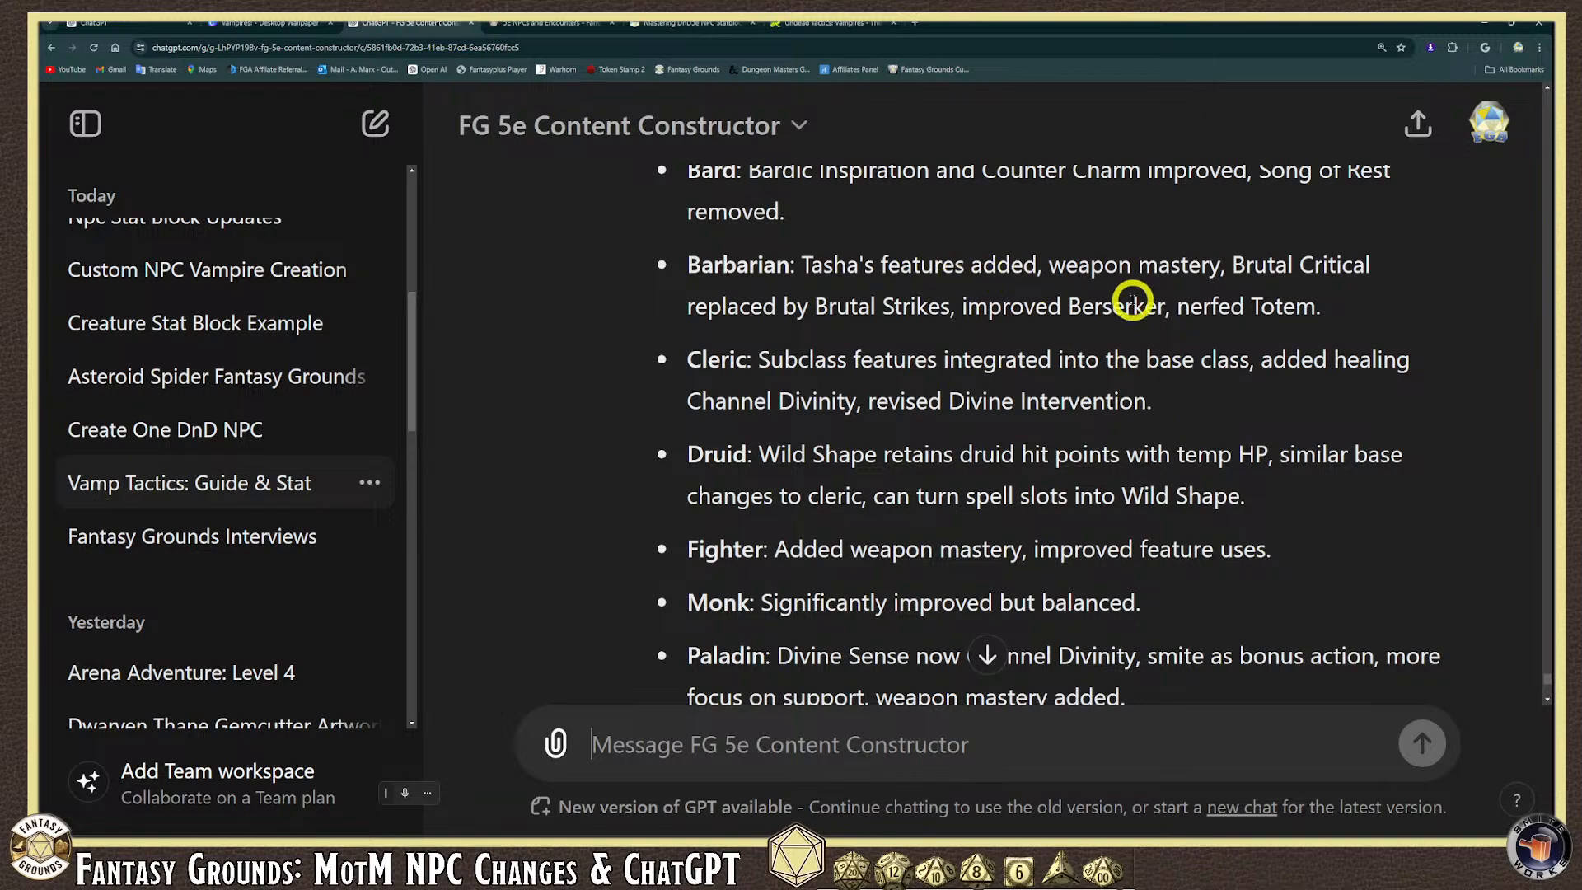
scroll(890, 403, "down", 10)
scroll(885, 416, "down", 10)
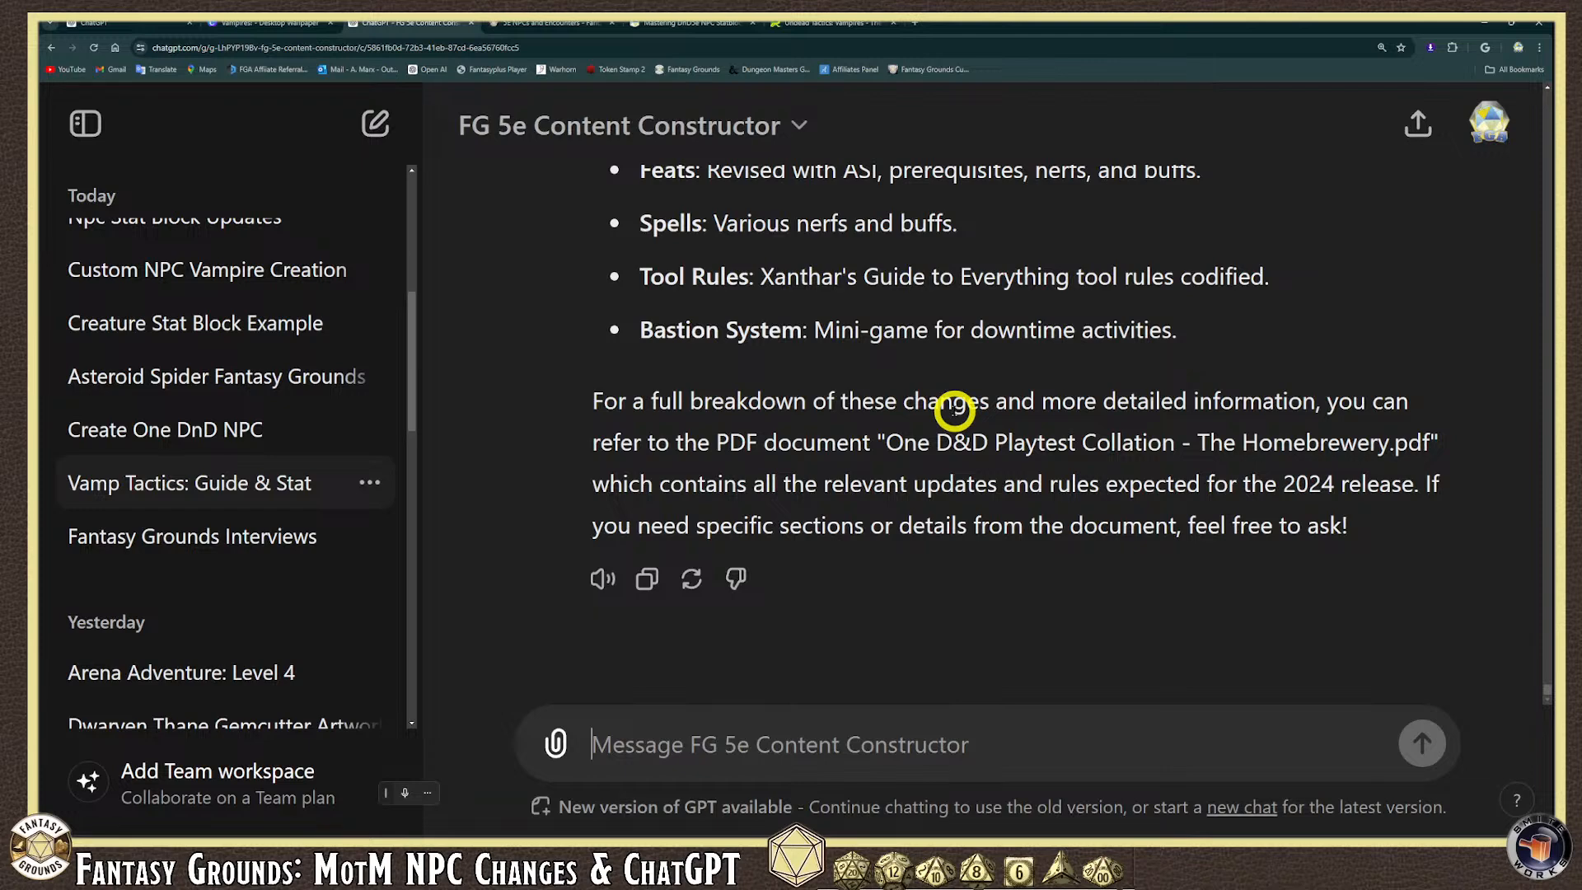
scroll(901, 367, "up", 4)
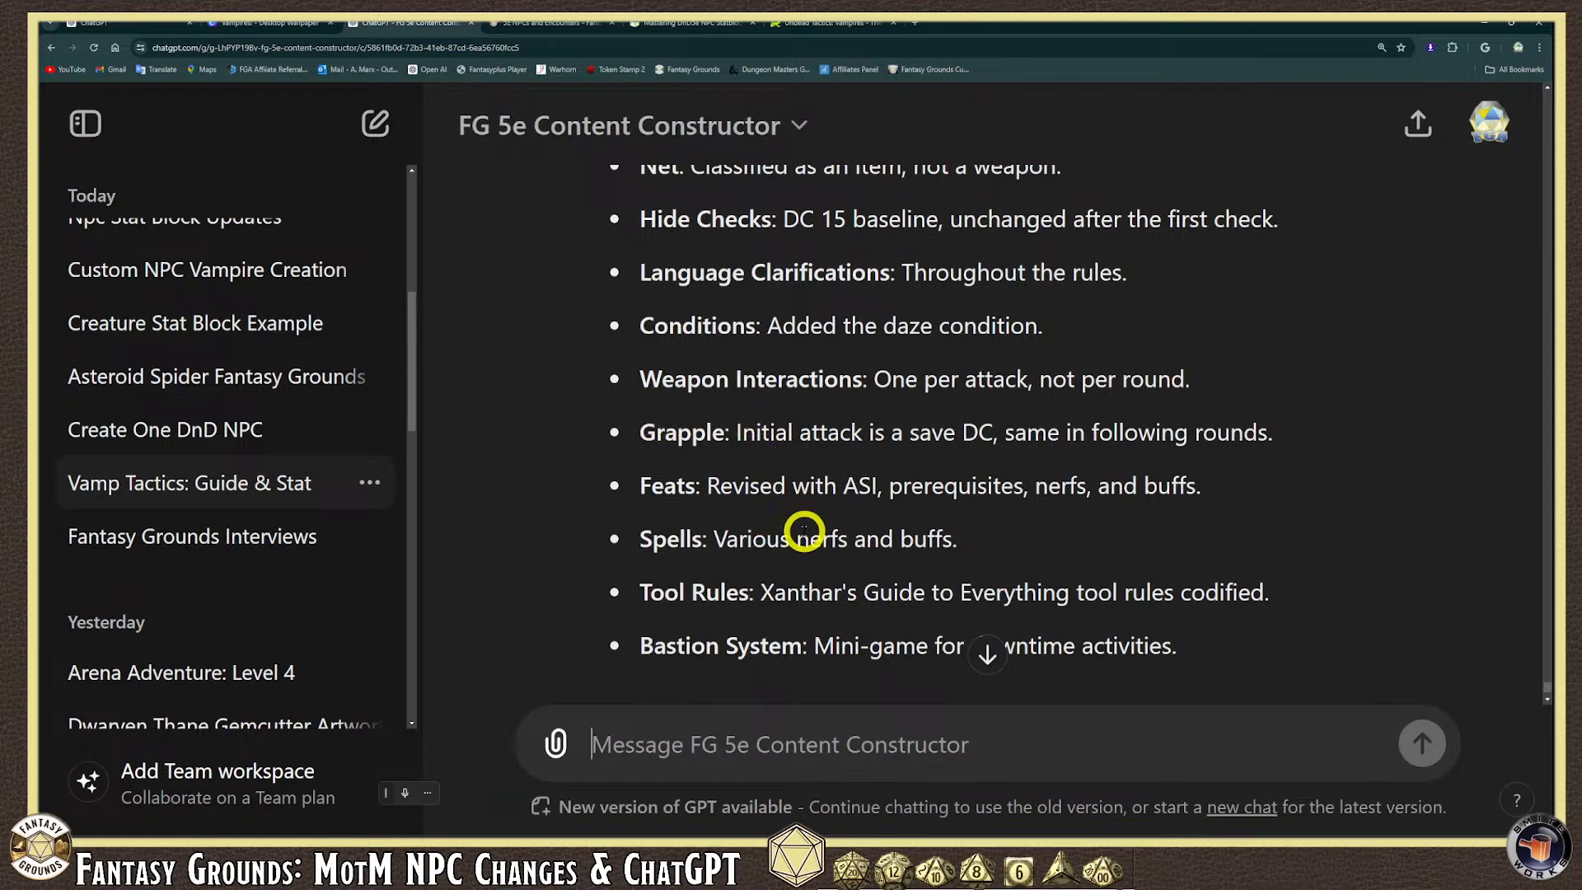
scroll(783, 515, "down", 4)
Skim the rules summary again, from Other Key Changes back to the species changes and down to its end.
scroll(779, 510, "up", 9)
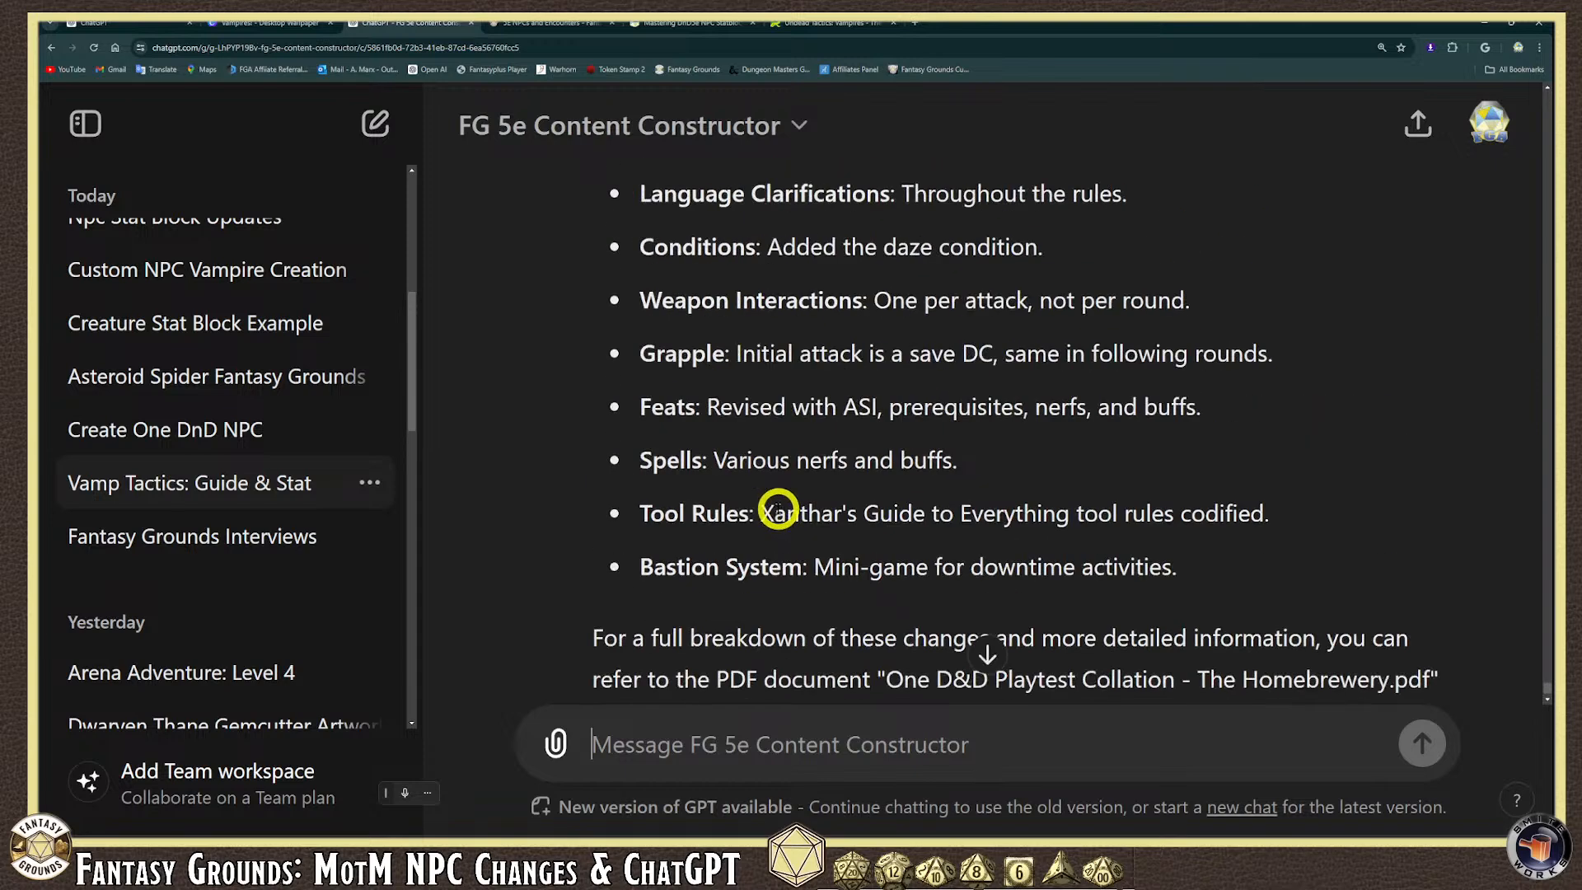
scroll(766, 507, "up", 10)
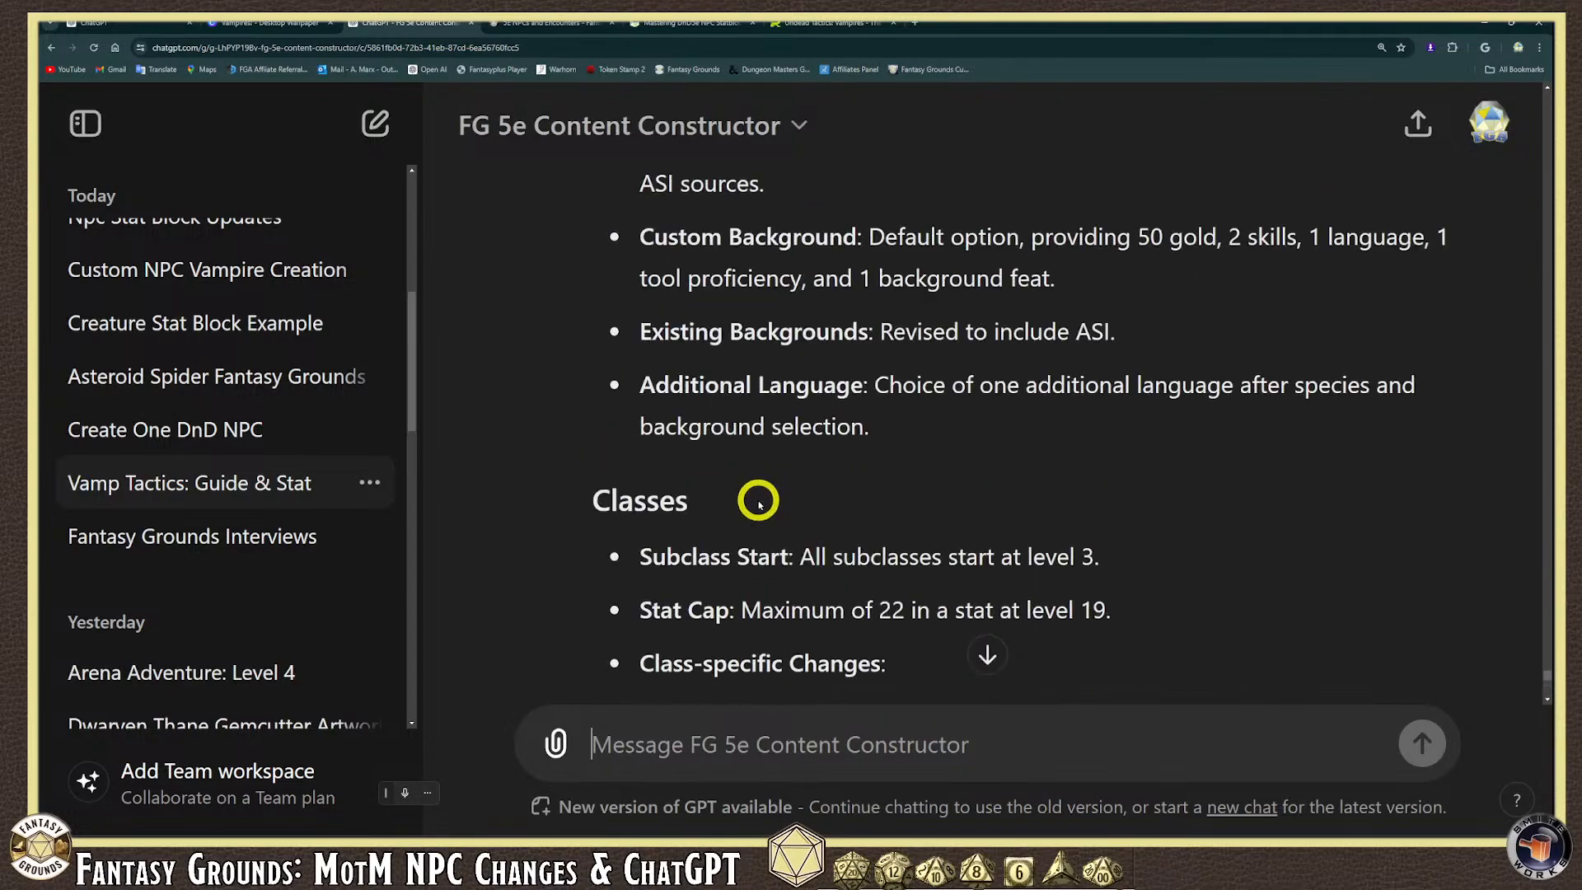
scroll(752, 506, "up", 12)
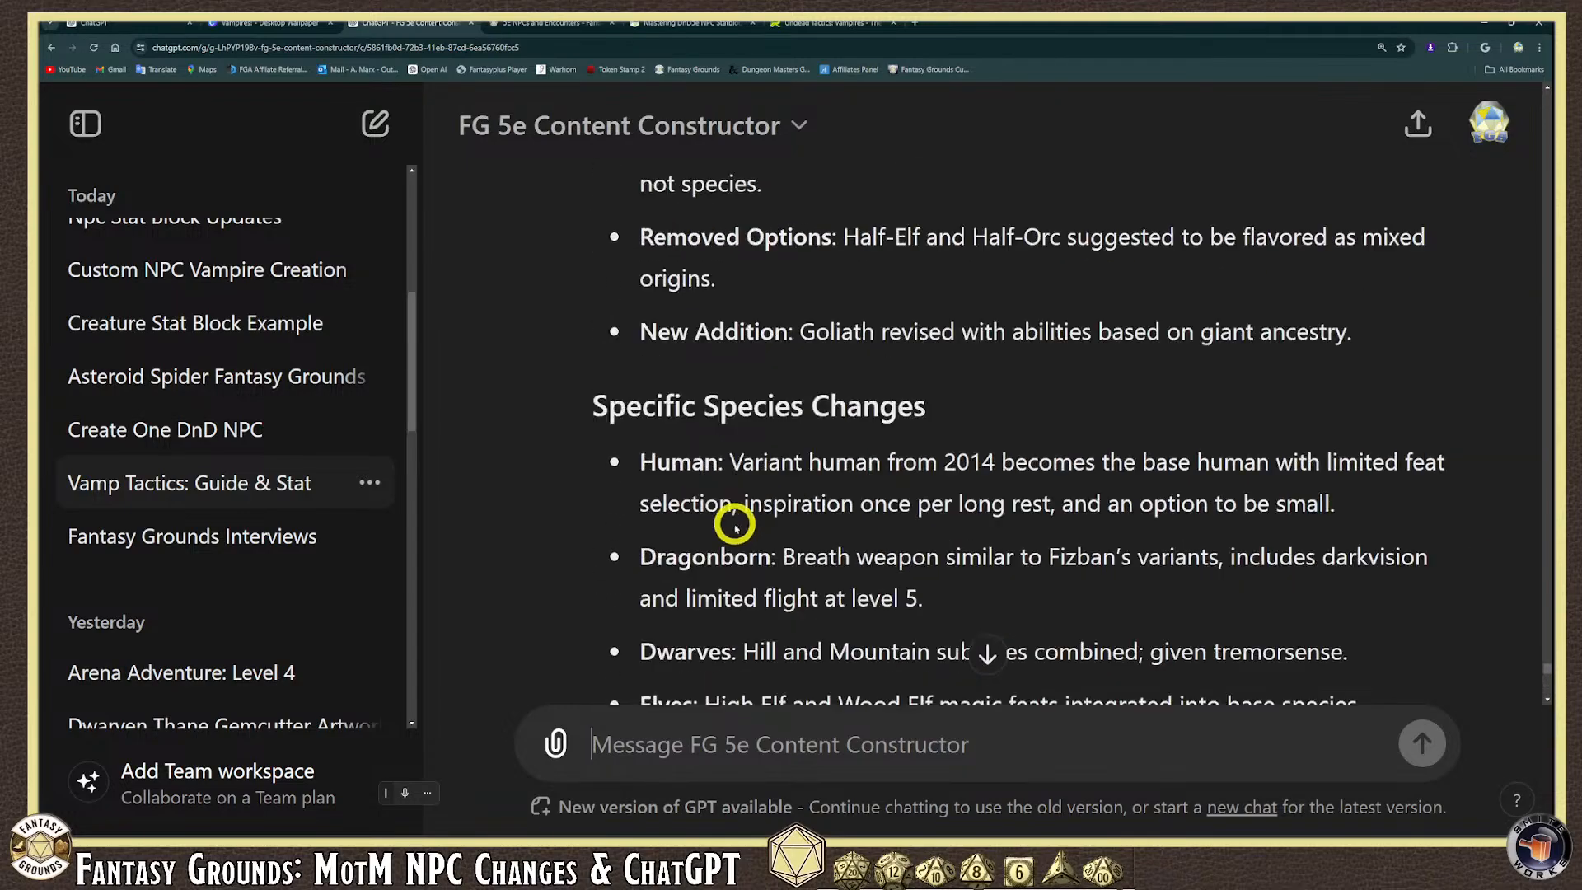
scroll(732, 521, "up", 3)
scroll(725, 527, "down", 12)
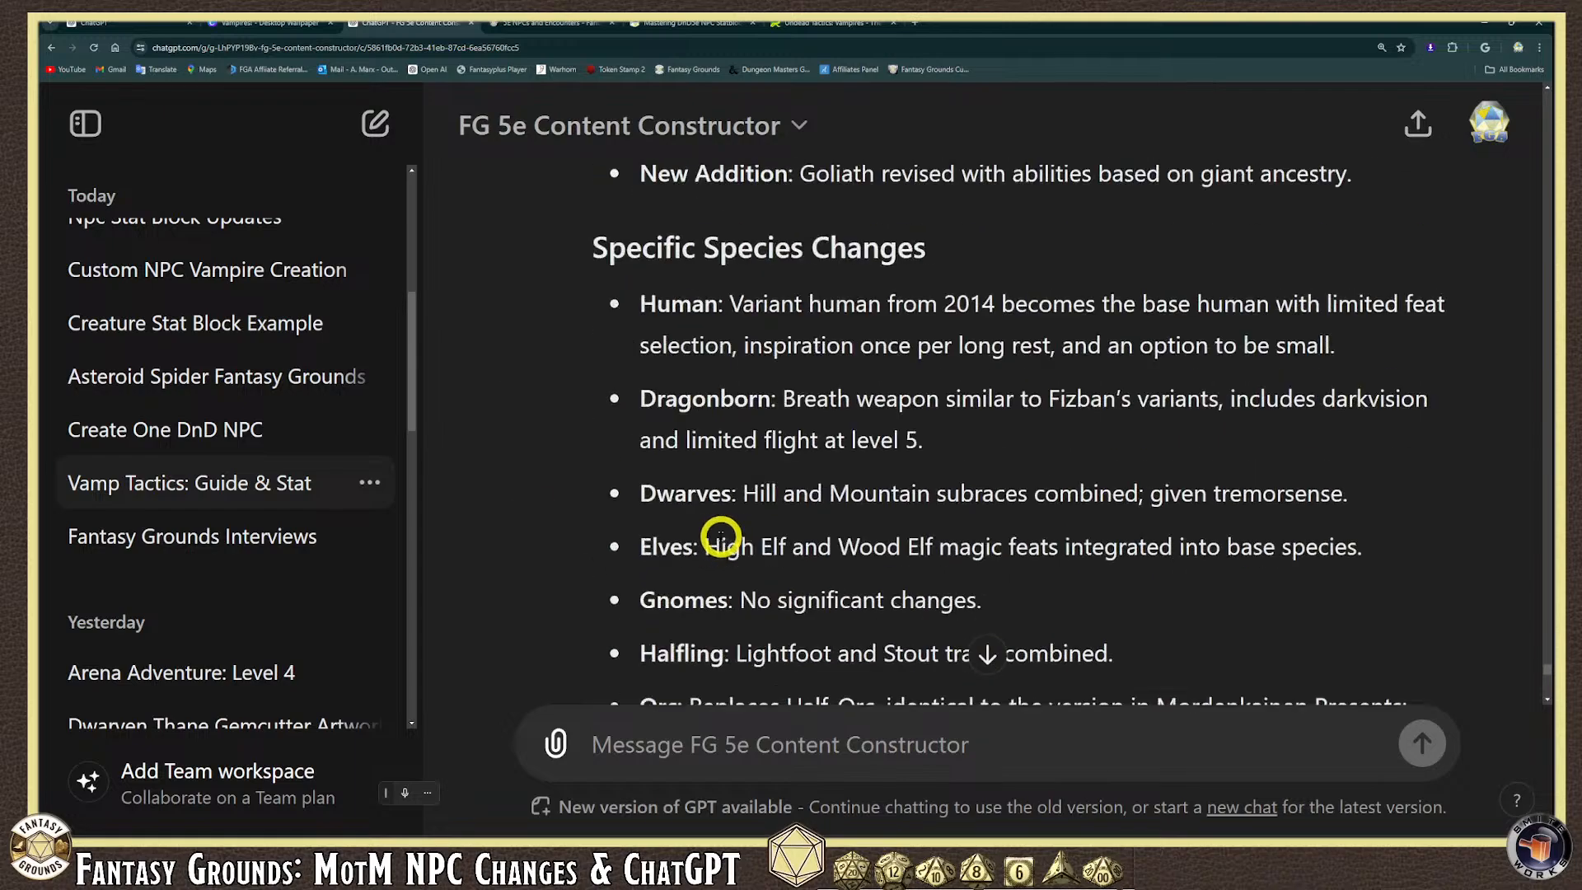
scroll(720, 533, "down", 15)
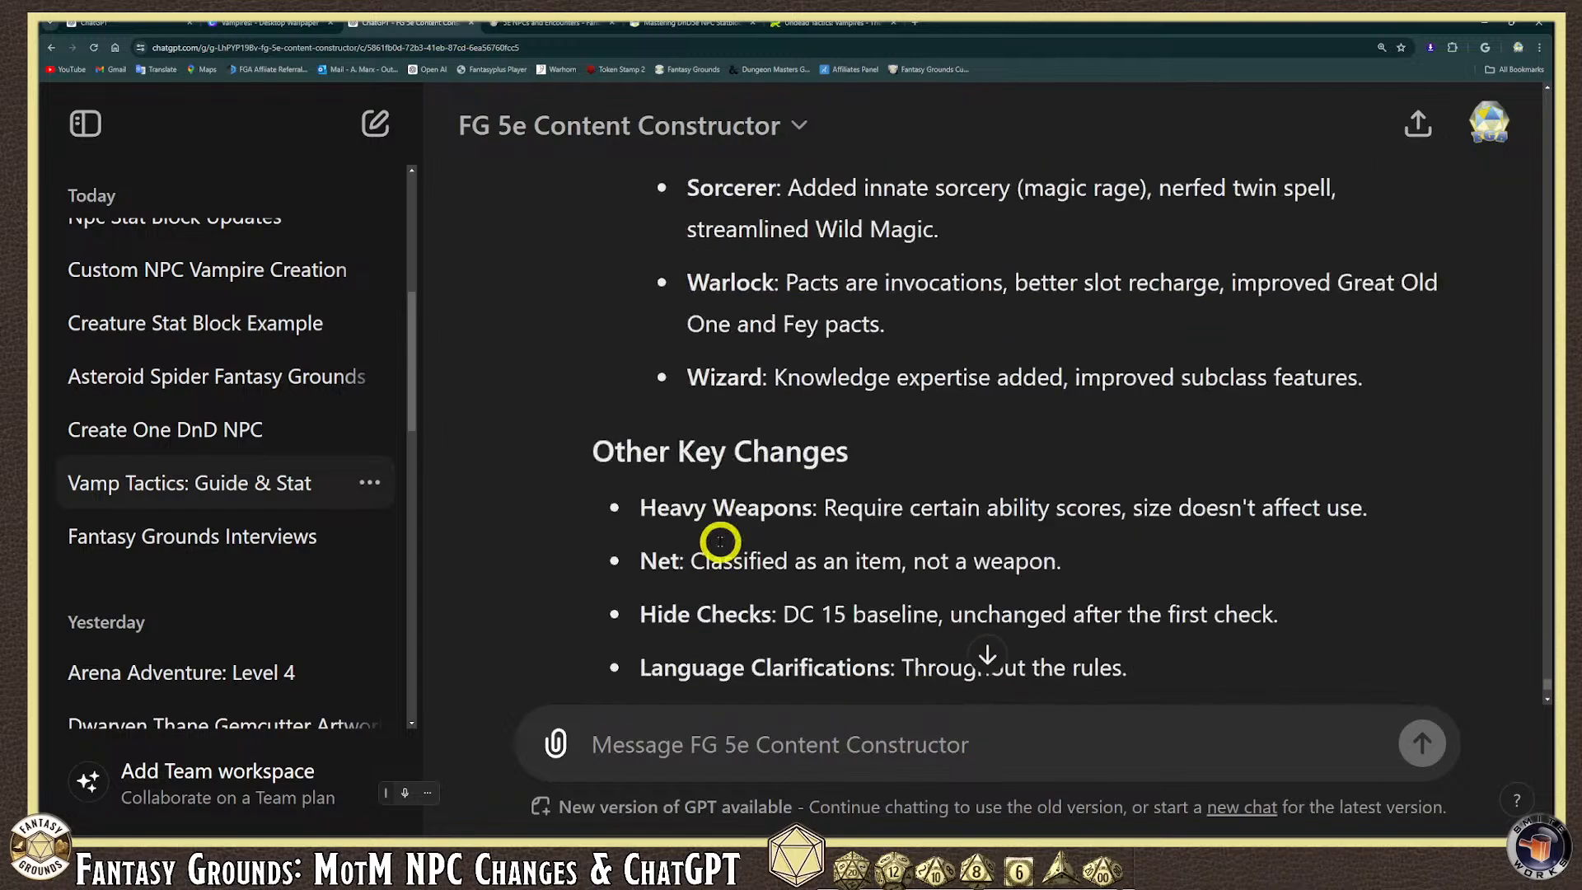
scroll(718, 543, "down", 2)
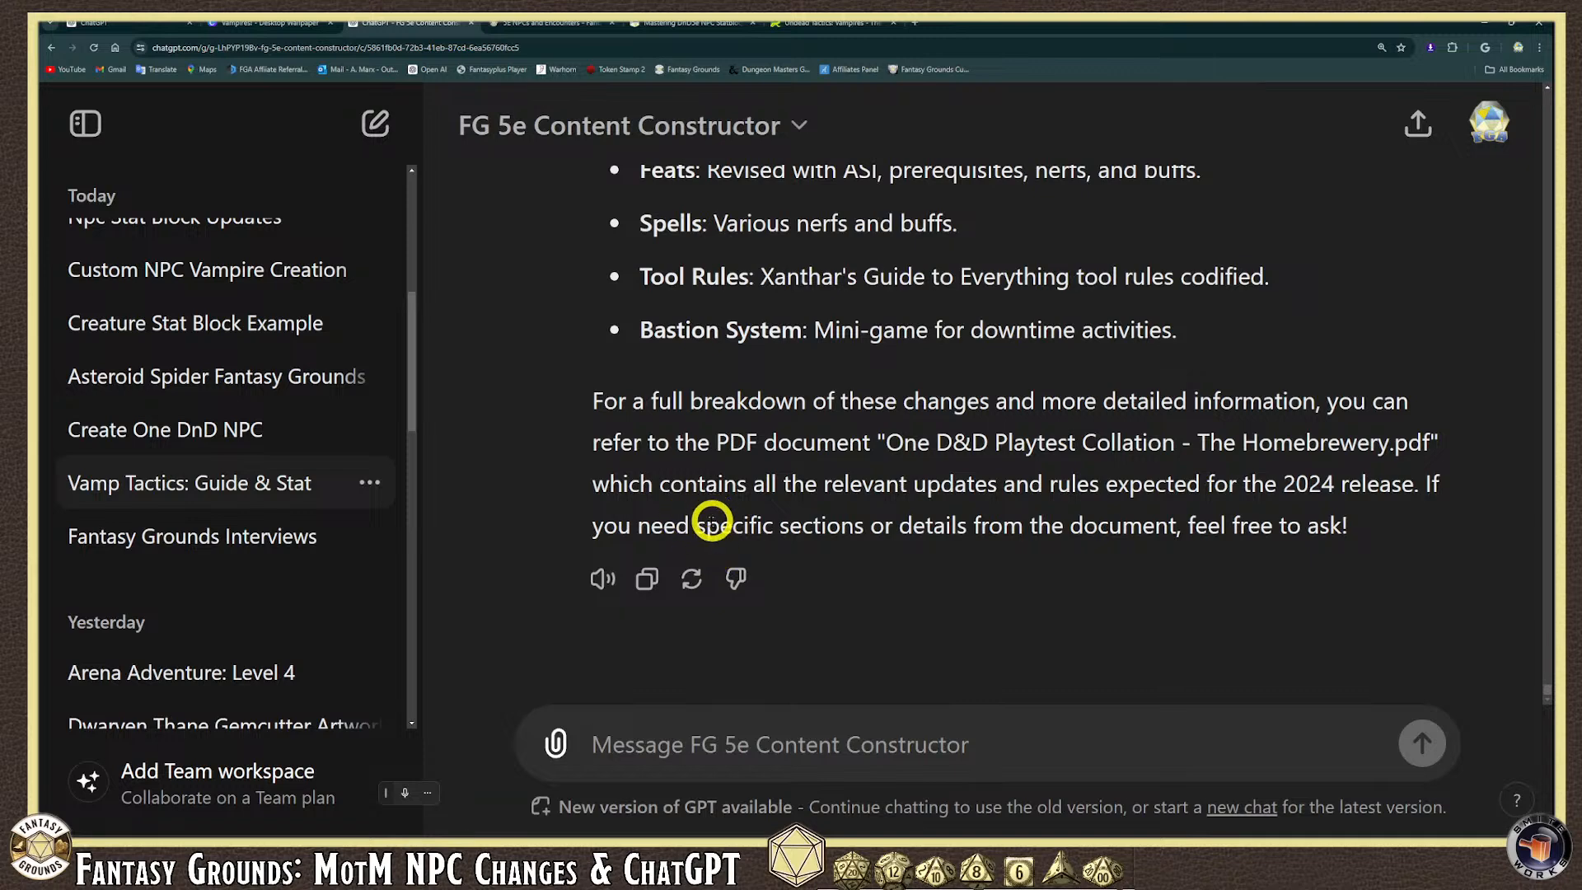
scroll(335, 550, "down", 7)
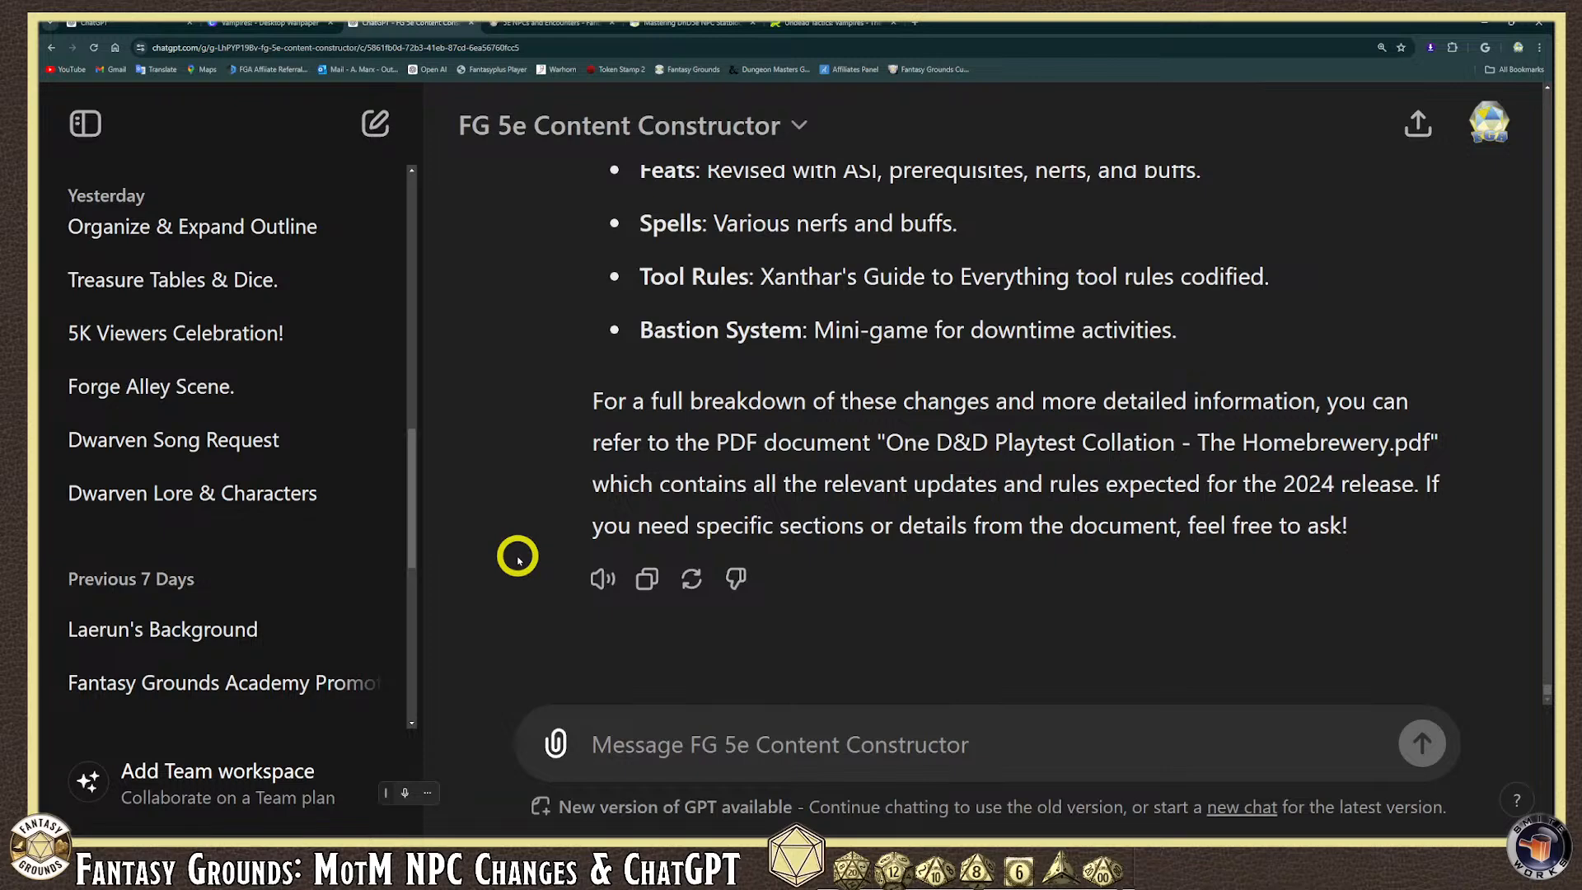
scroll(521, 557, "up", 10)
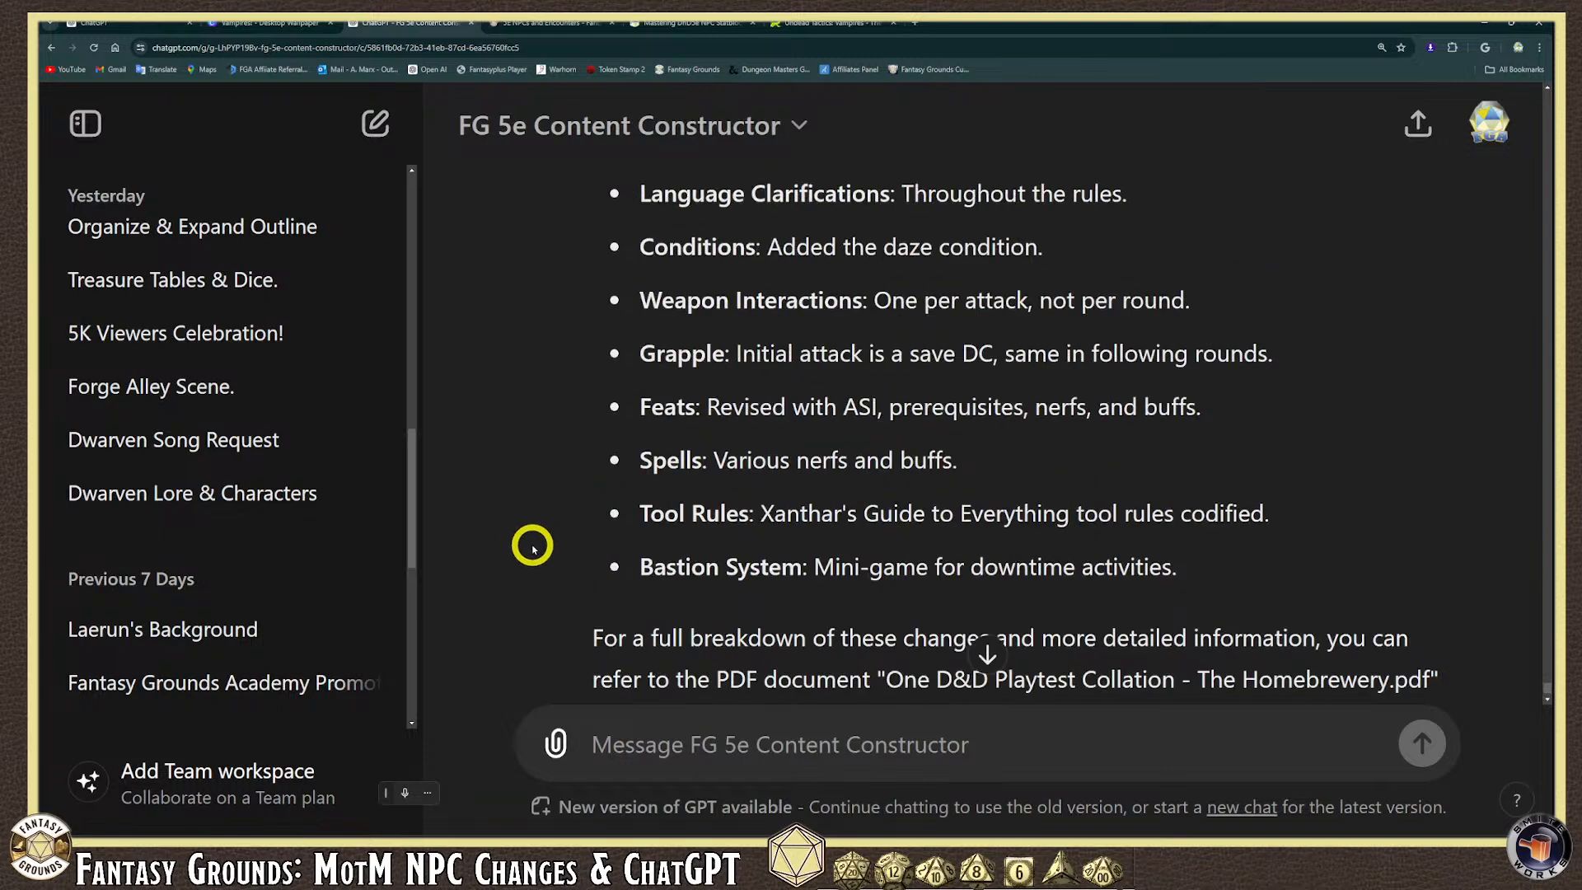
scroll(531, 549, "down", 5)
scroll(532, 548, "down", 5)
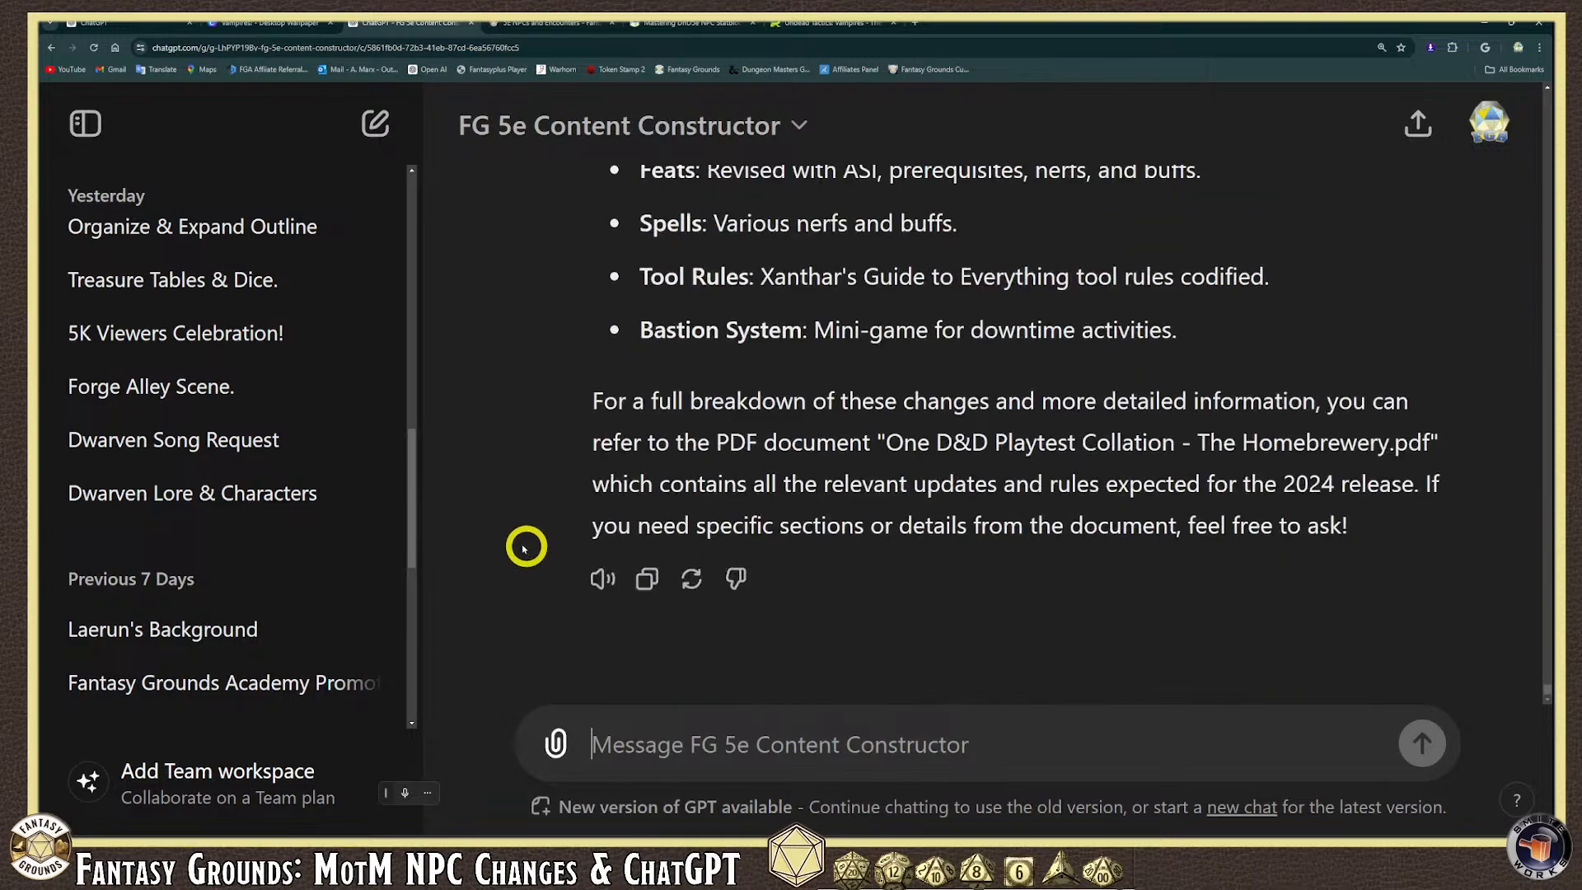
scroll(275, 484, "down", 2)
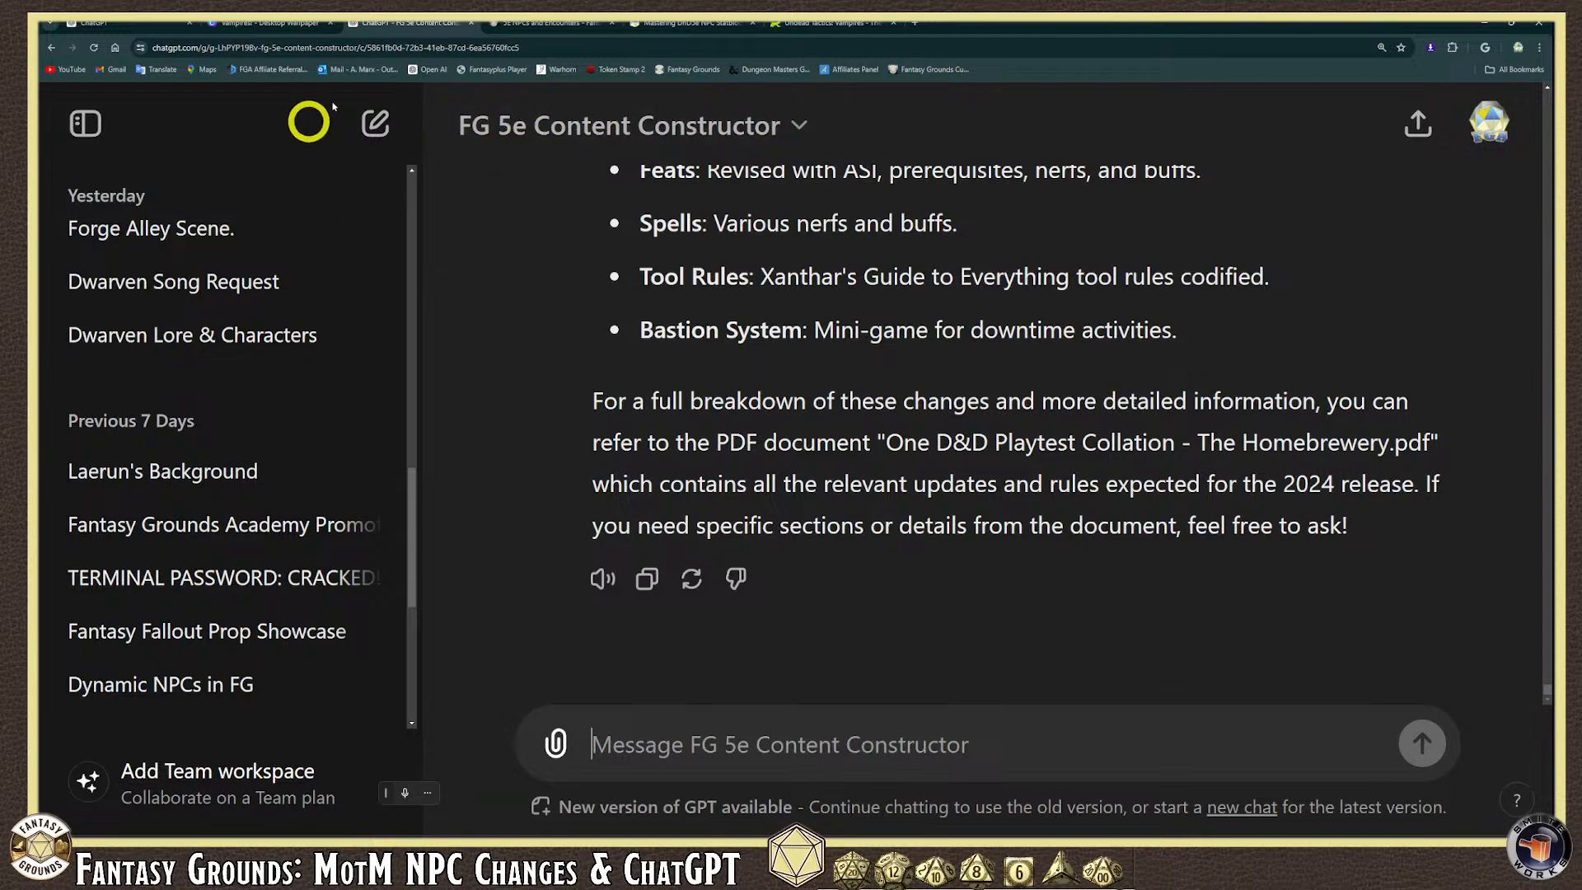
scroll(584, 335, "up", 2)
scroll(584, 335, "up", 20)
scroll(540, 310, "up", 20)
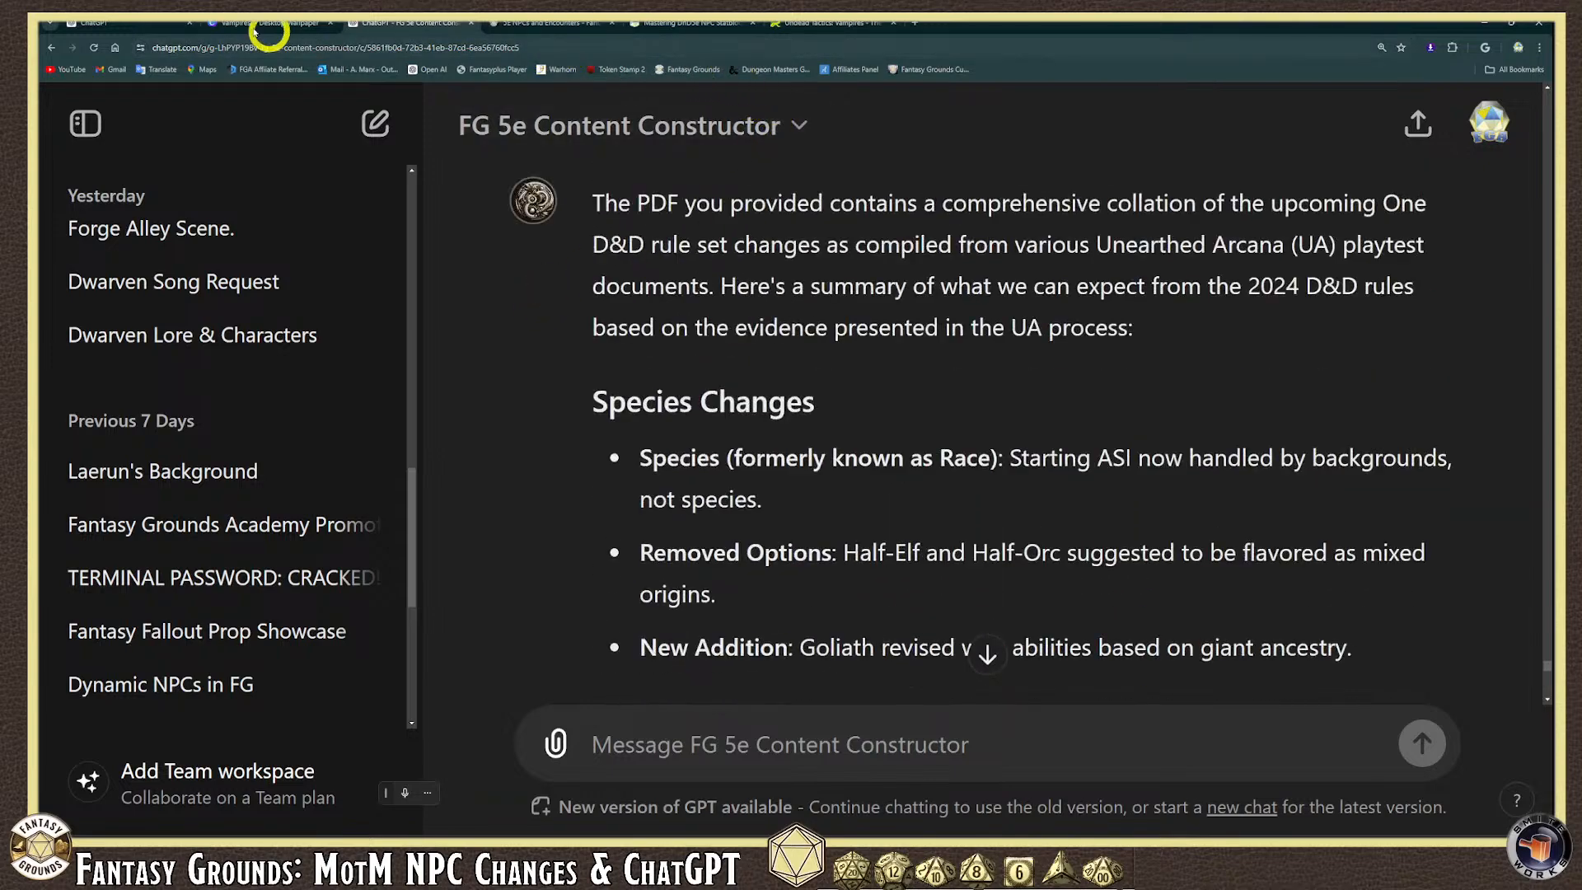
Return to the chat containing Vladimir's stat block and look through his actions, legendary actions and Background section.
left_click(95, 22)
scroll(785, 455, "down", 12)
scroll(779, 455, "down", 3)
scroll(774, 458, "down", 12)
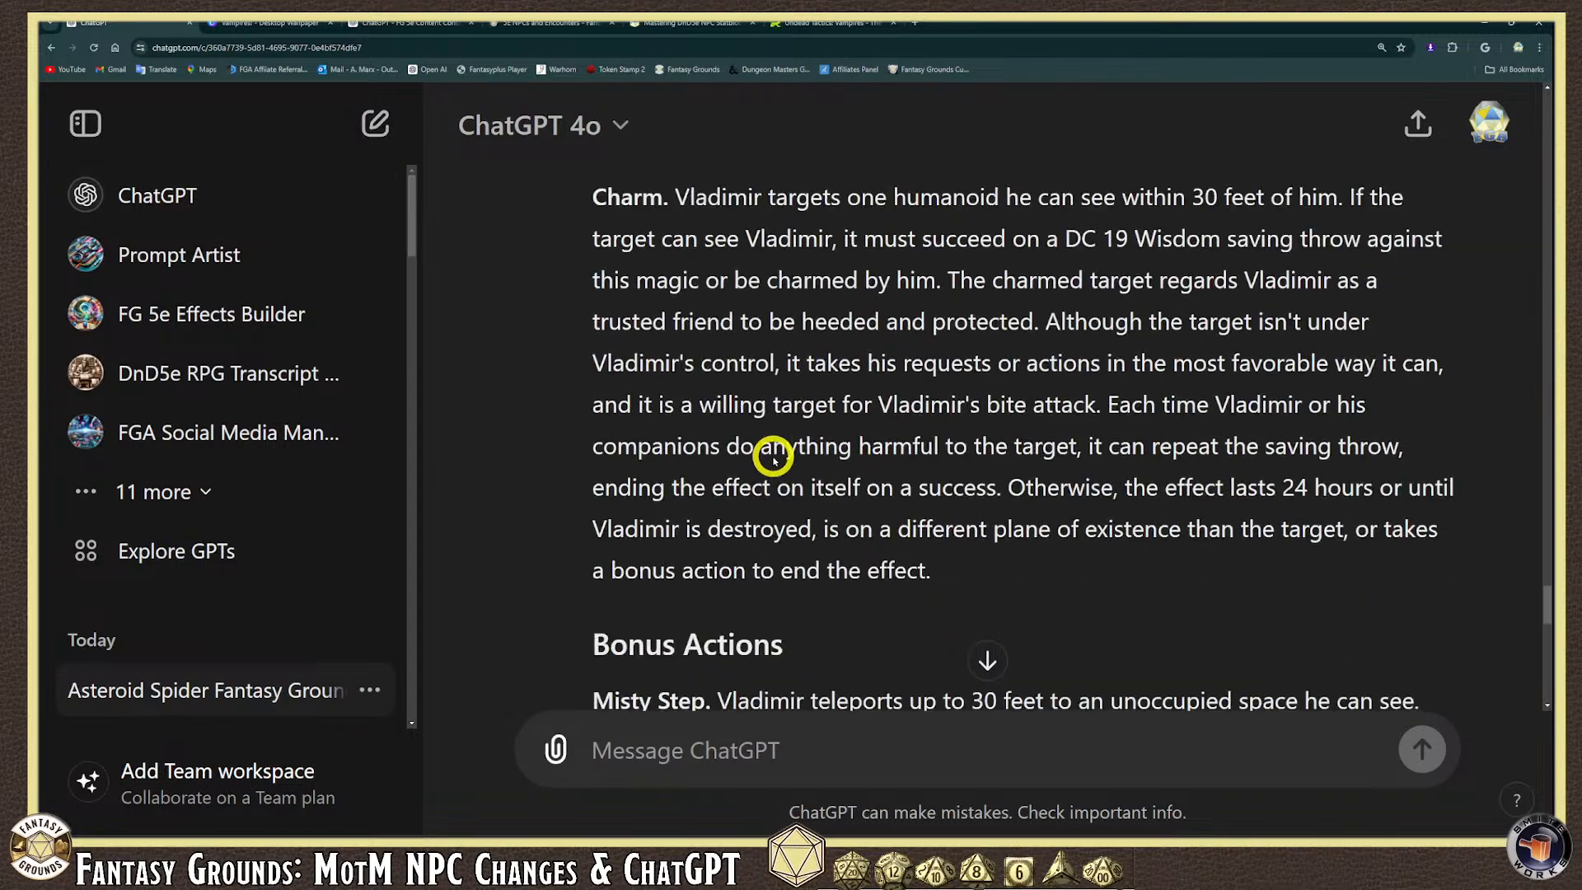
Write the request "Add a tactics section at the ewnd of the stat block:" and start a new line below it.
left_click(675, 749)
type("Add the tactics")
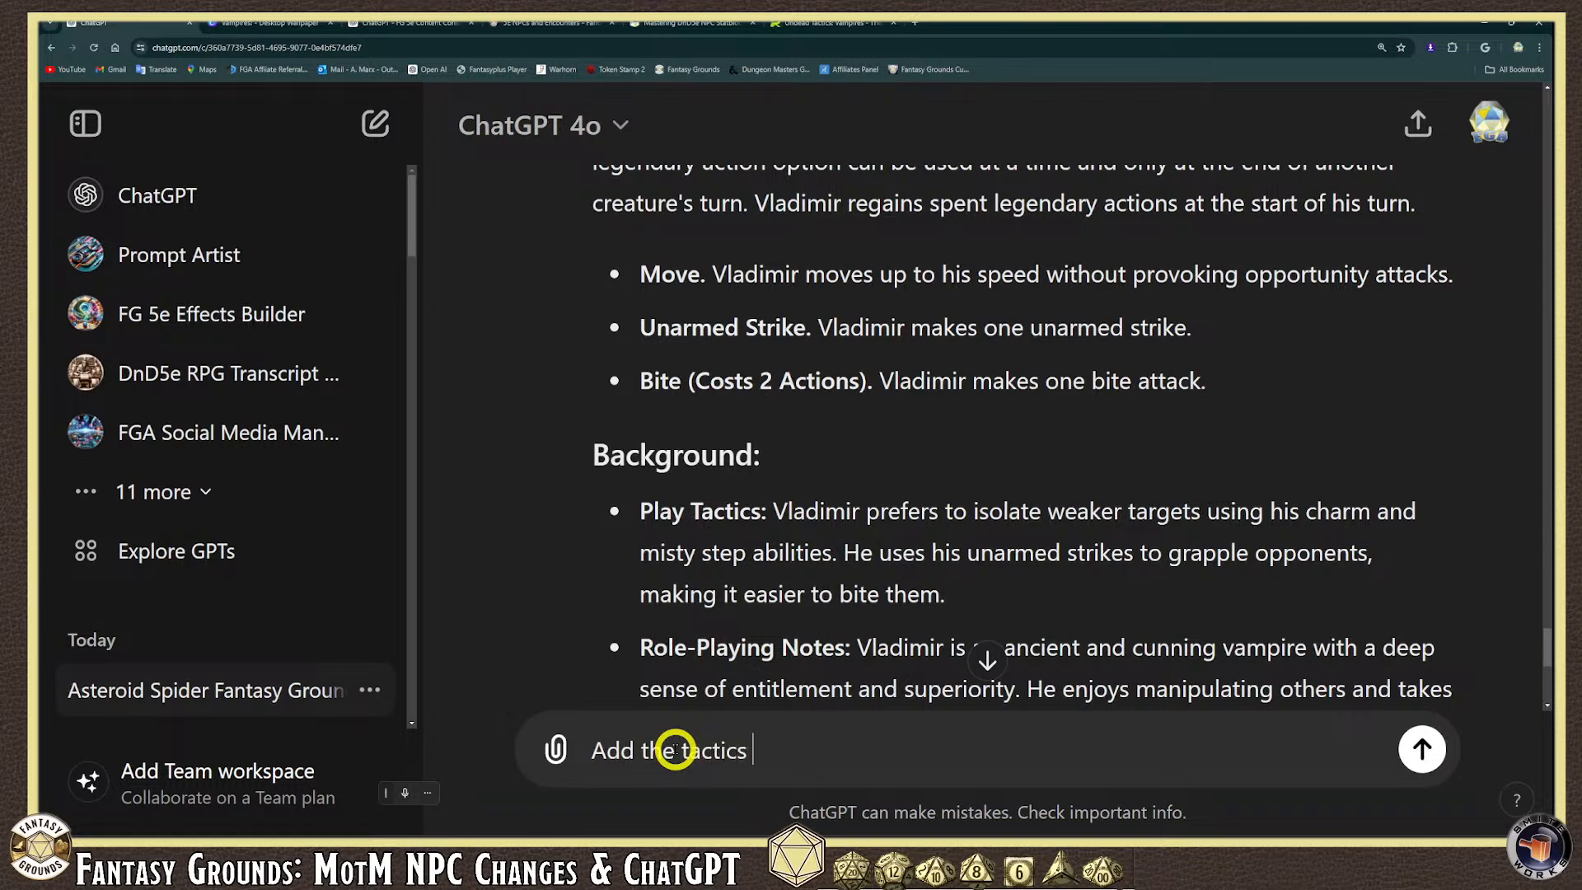
left_click_drag(674, 750, 642, 751)
type("a")
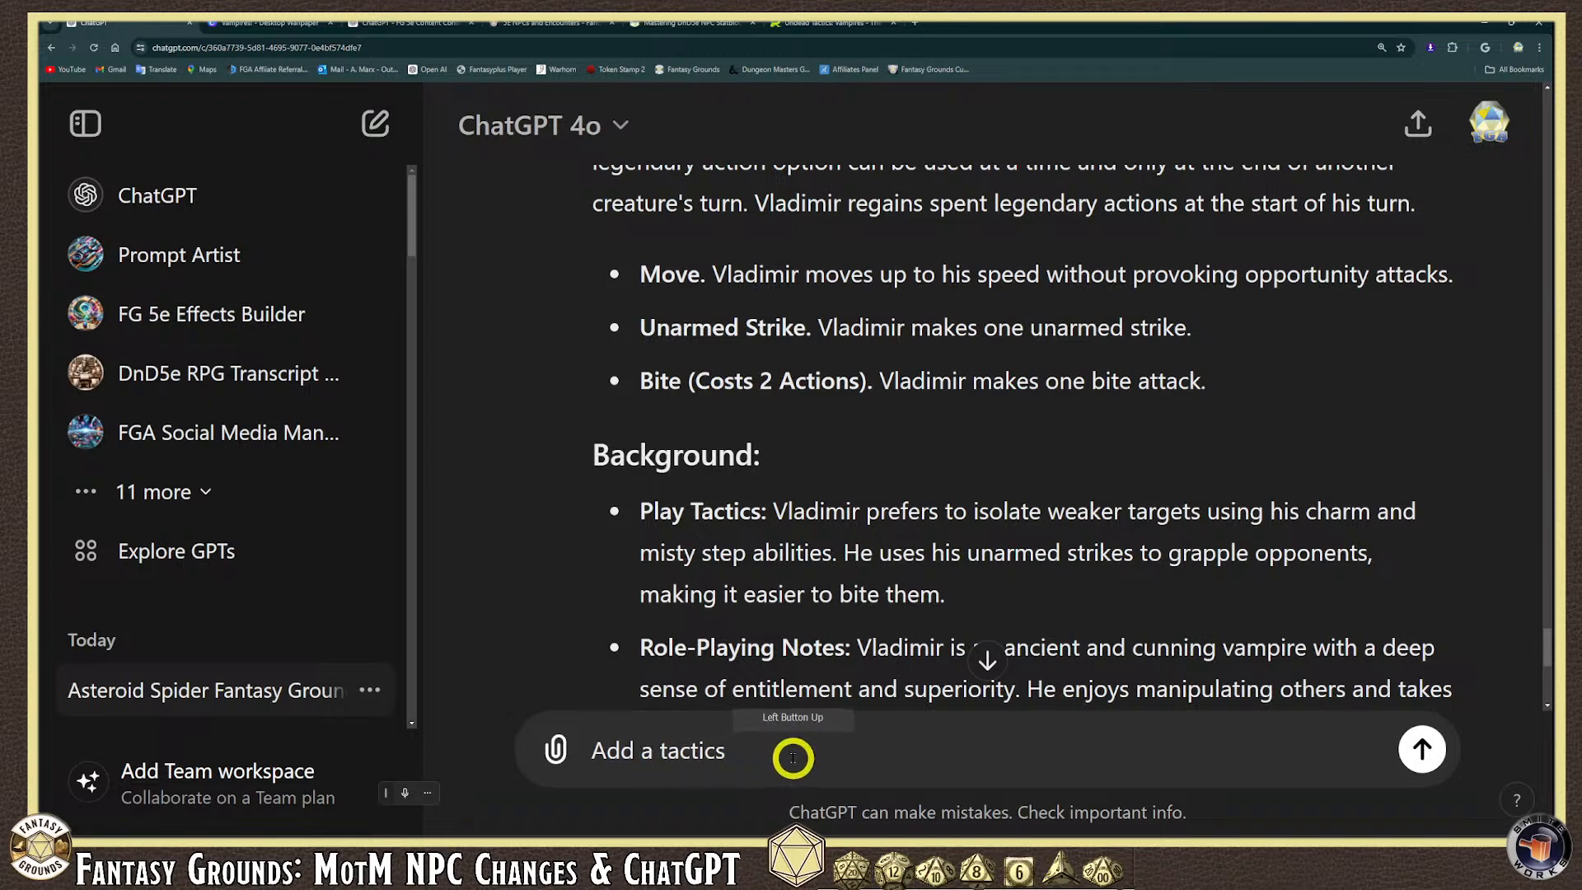
type("ec")
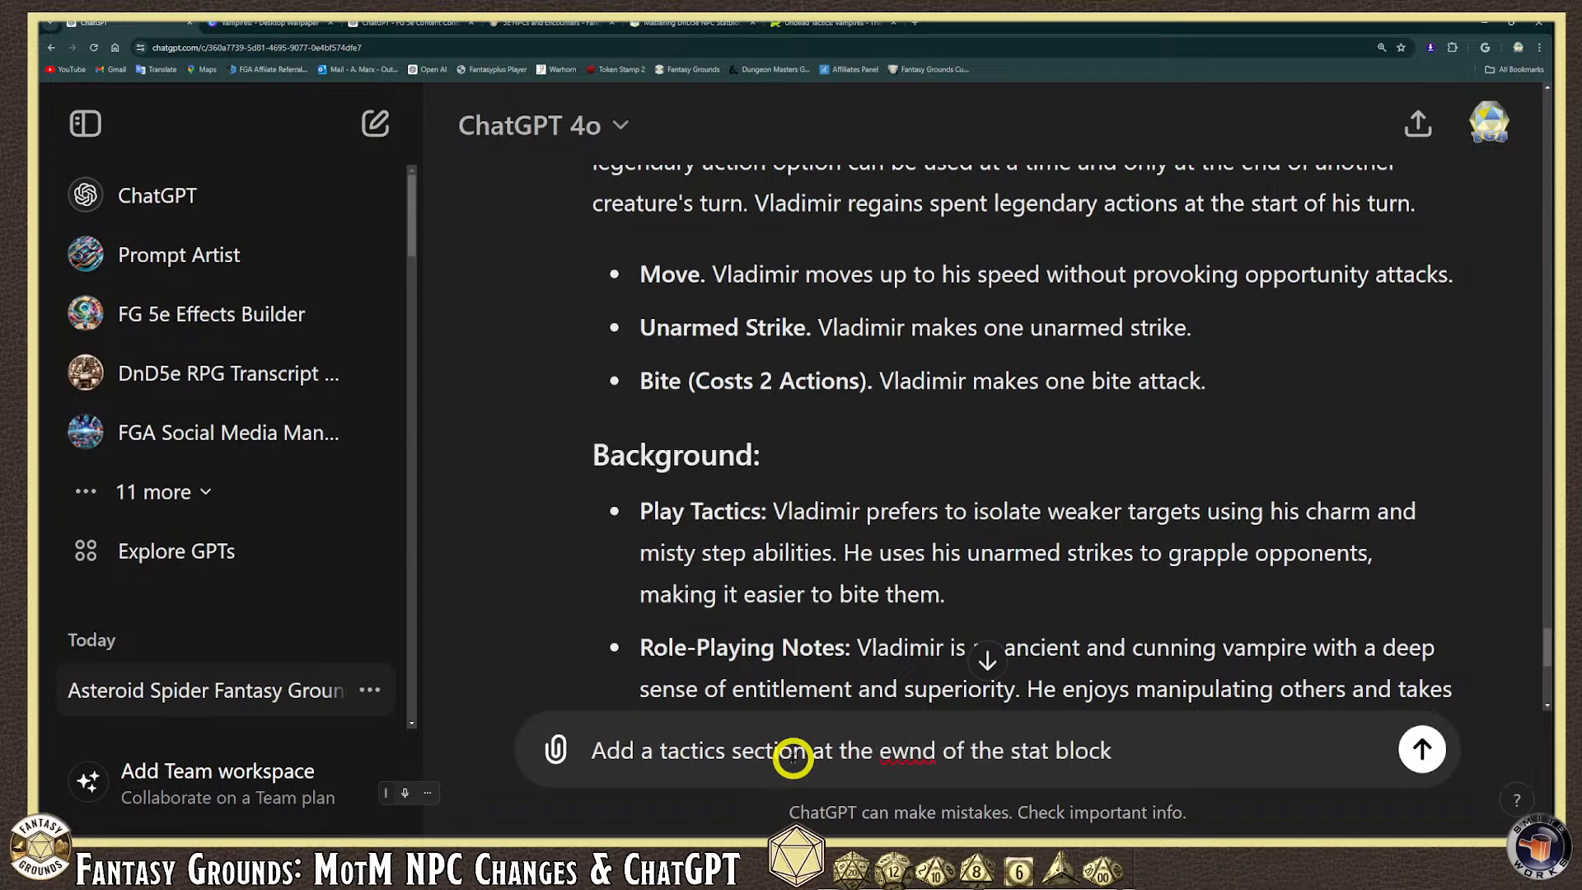
key("shift+Return")
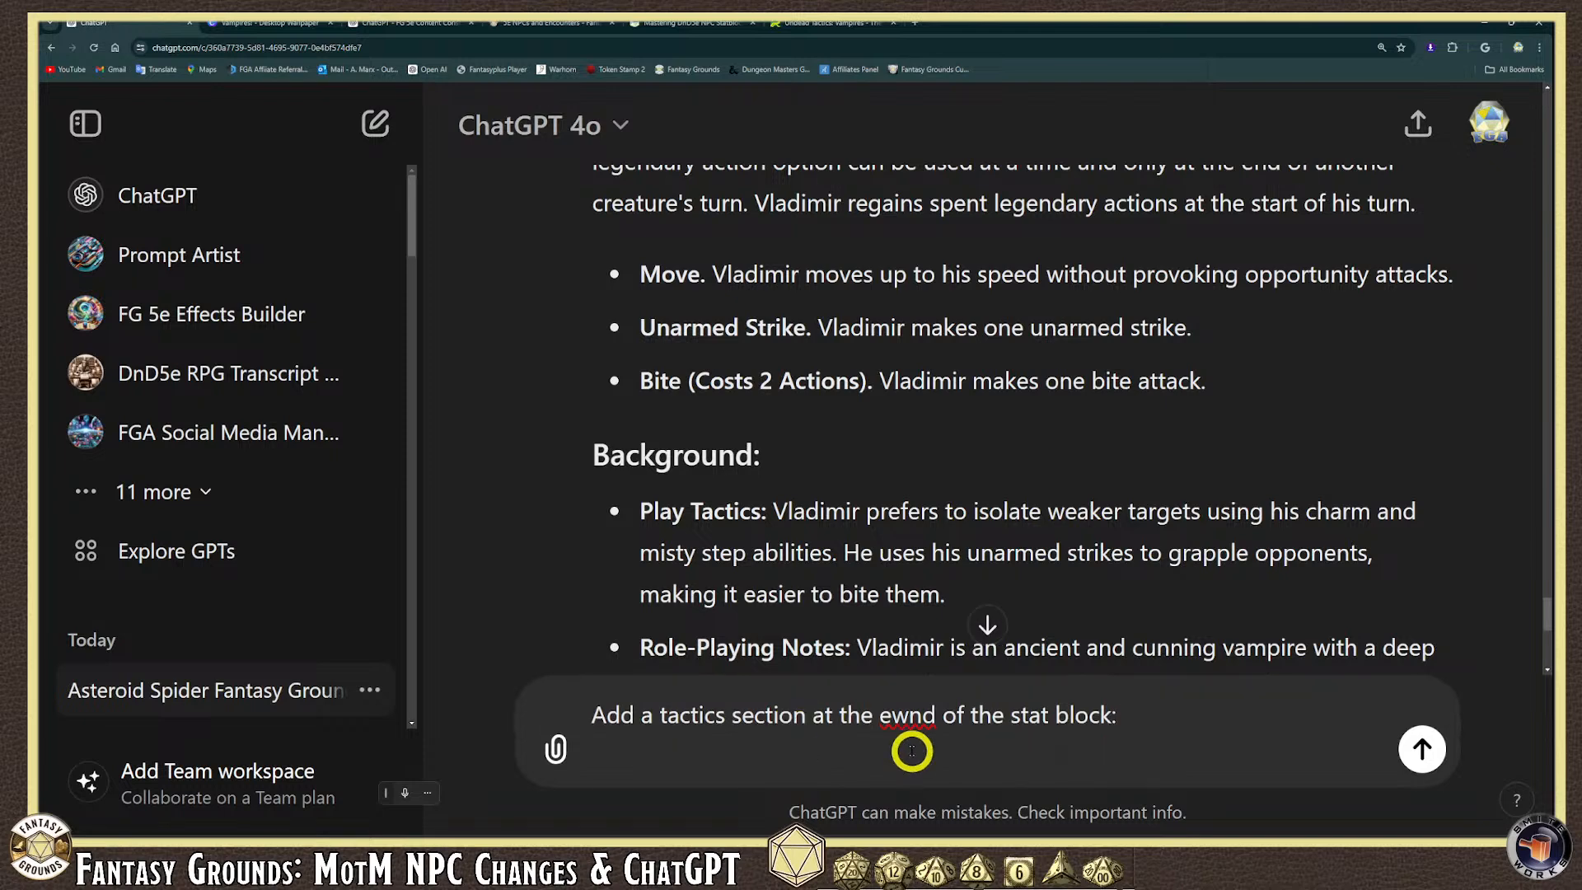
Try to correct the misspelled "ewnd" in the request and add another line break after its first line.
left_click(909, 716)
type("\\")
left_click(1179, 723)
key("shift+Return")
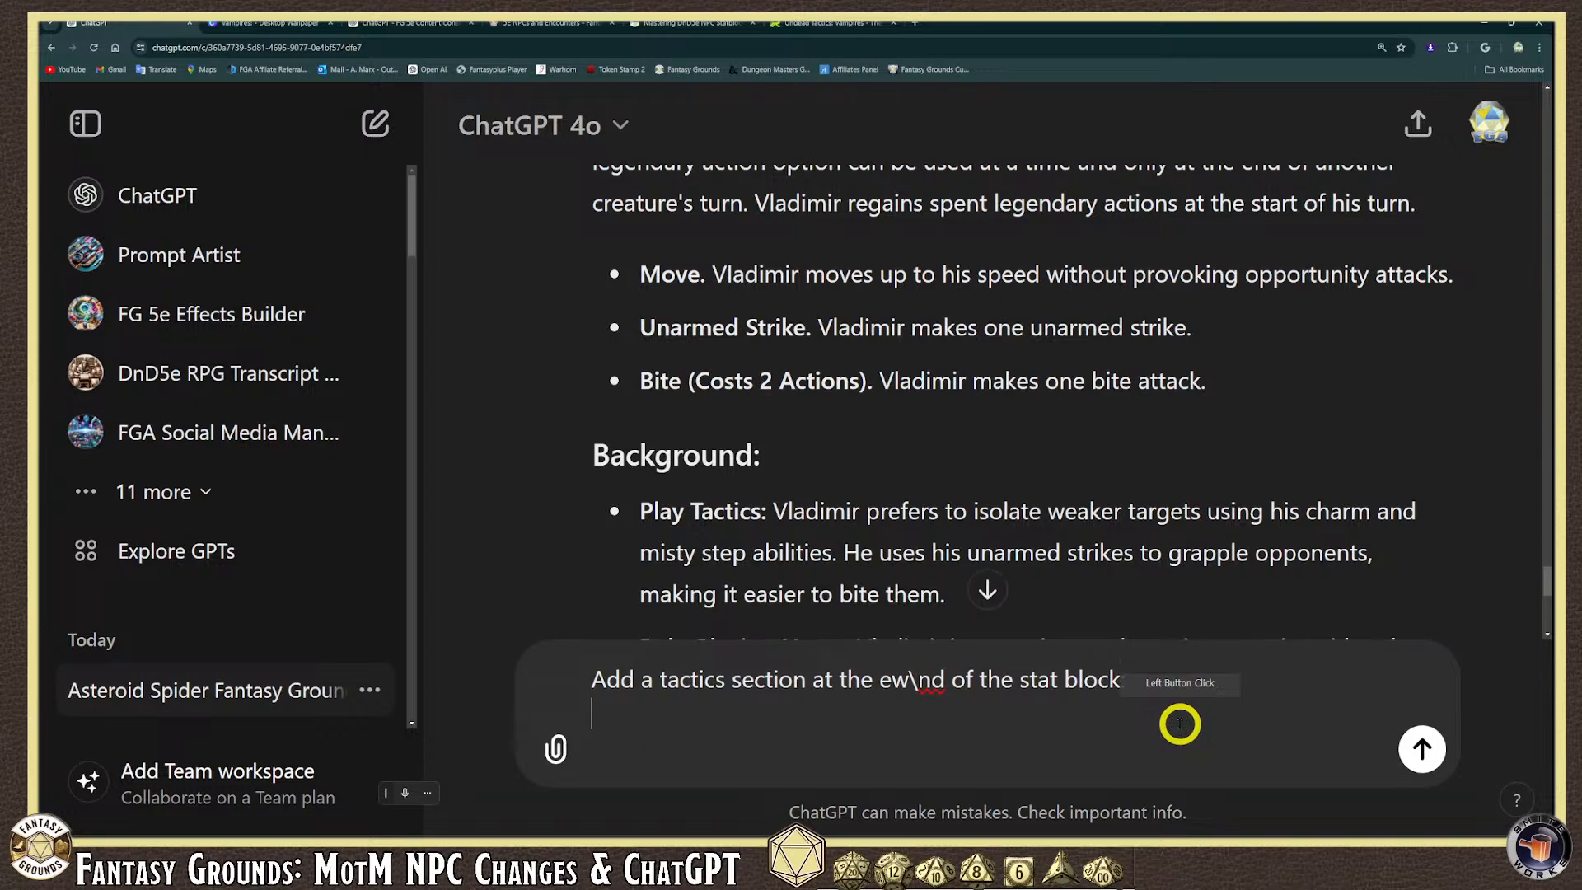
Paste the copied vampire tactics article below the request and check the pasted text near its end.
key("ctrl+v")
scroll(1030, 706, "up", 5)
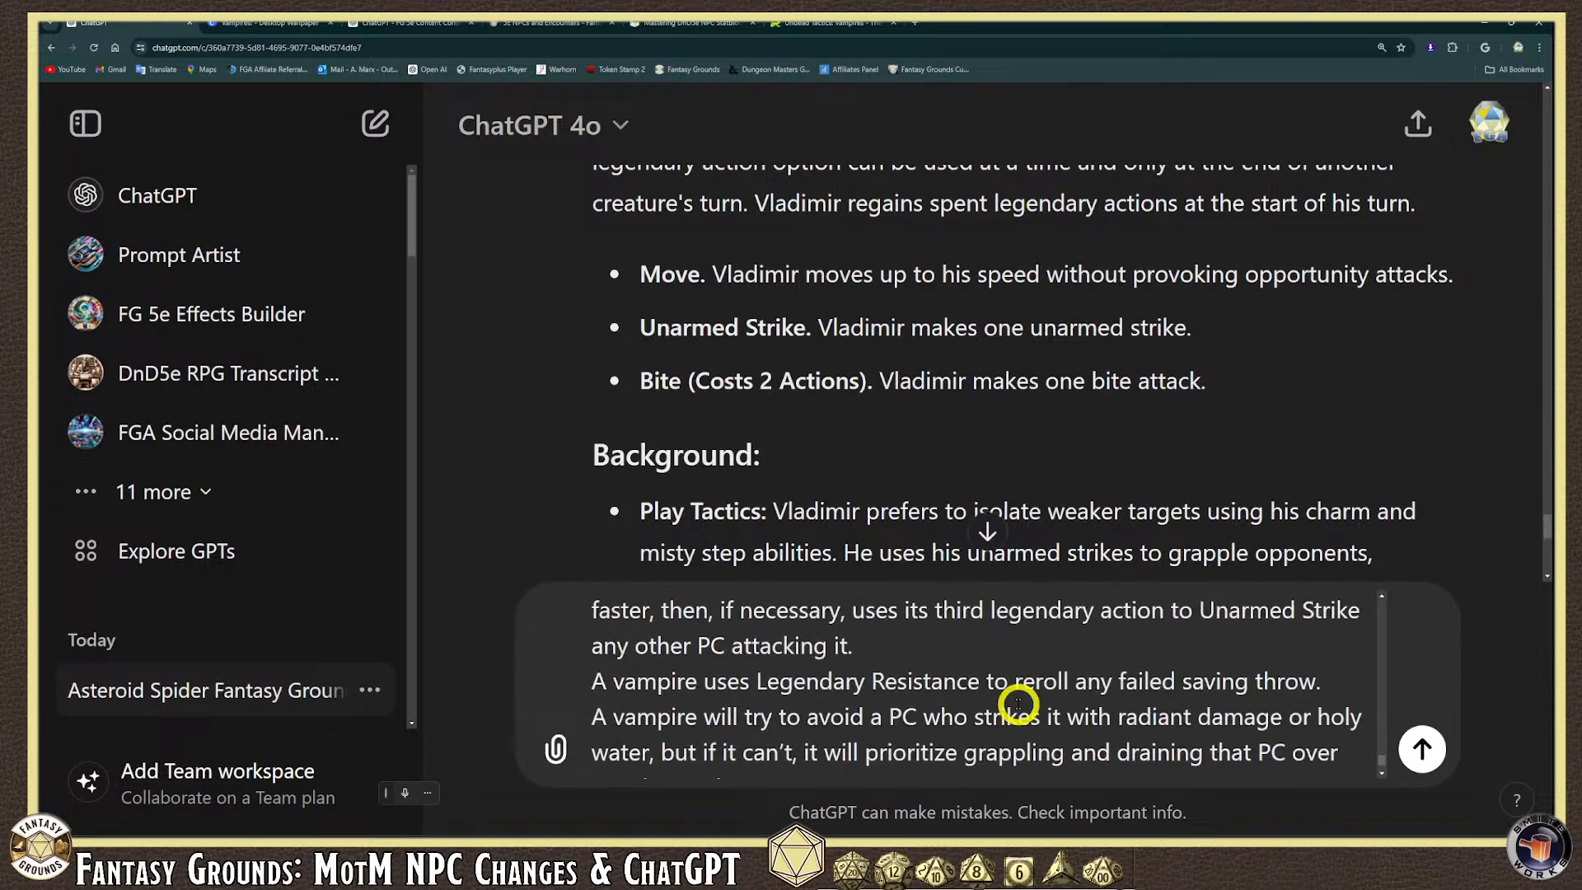
scroll(1087, 708, "down", 5)
Delete the closing line "Next: Liches, the über-undead." from the pasted article and send the prompt.
left_click_drag(1041, 716, 598, 713)
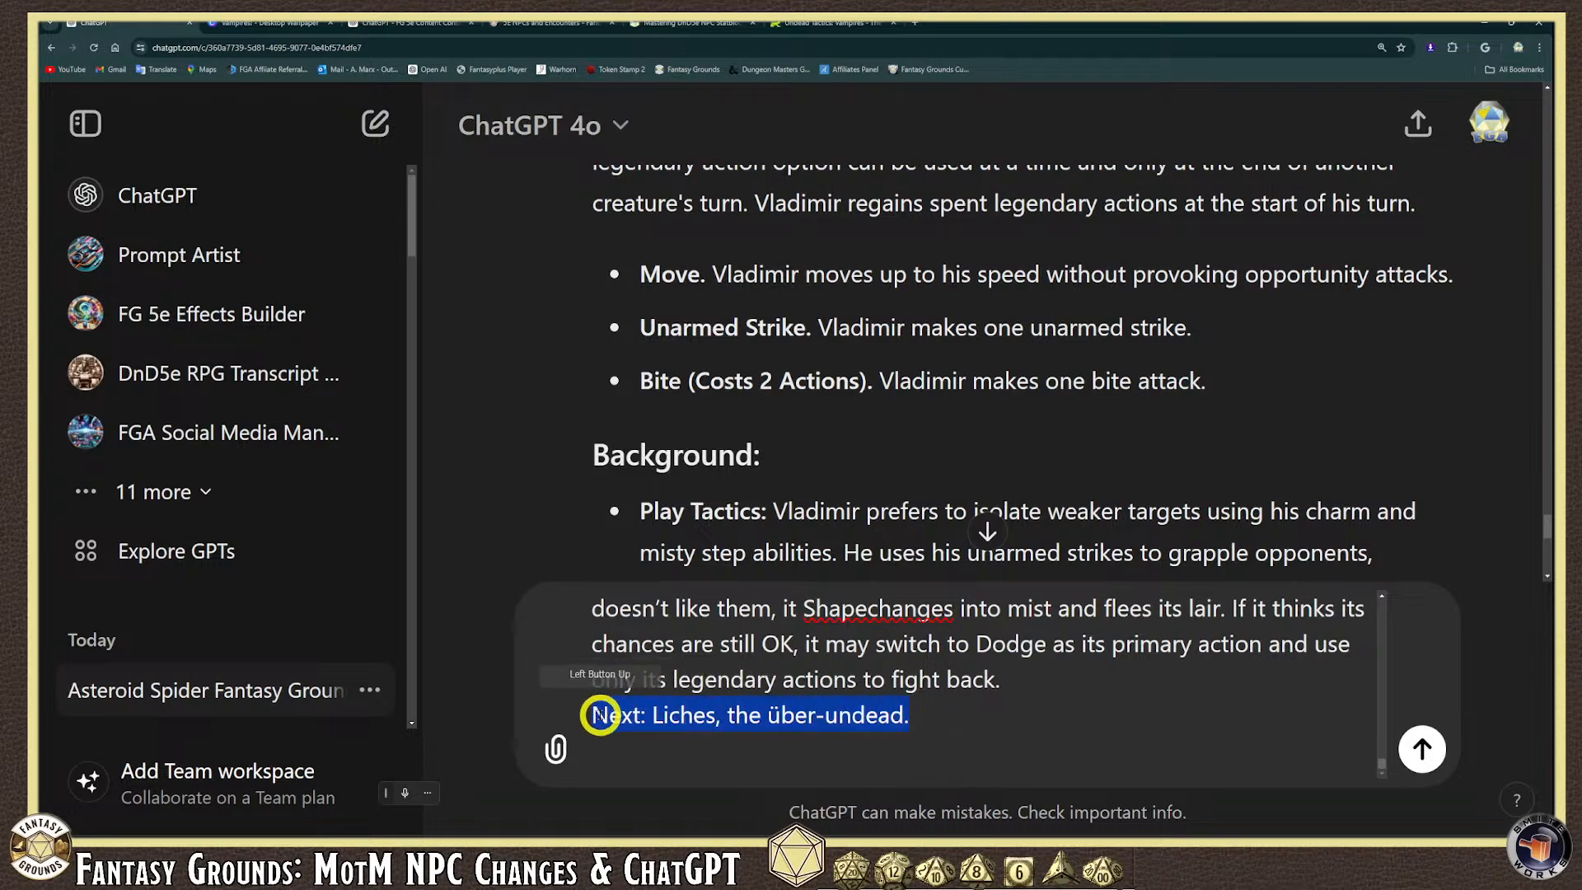
key("BackSpace")
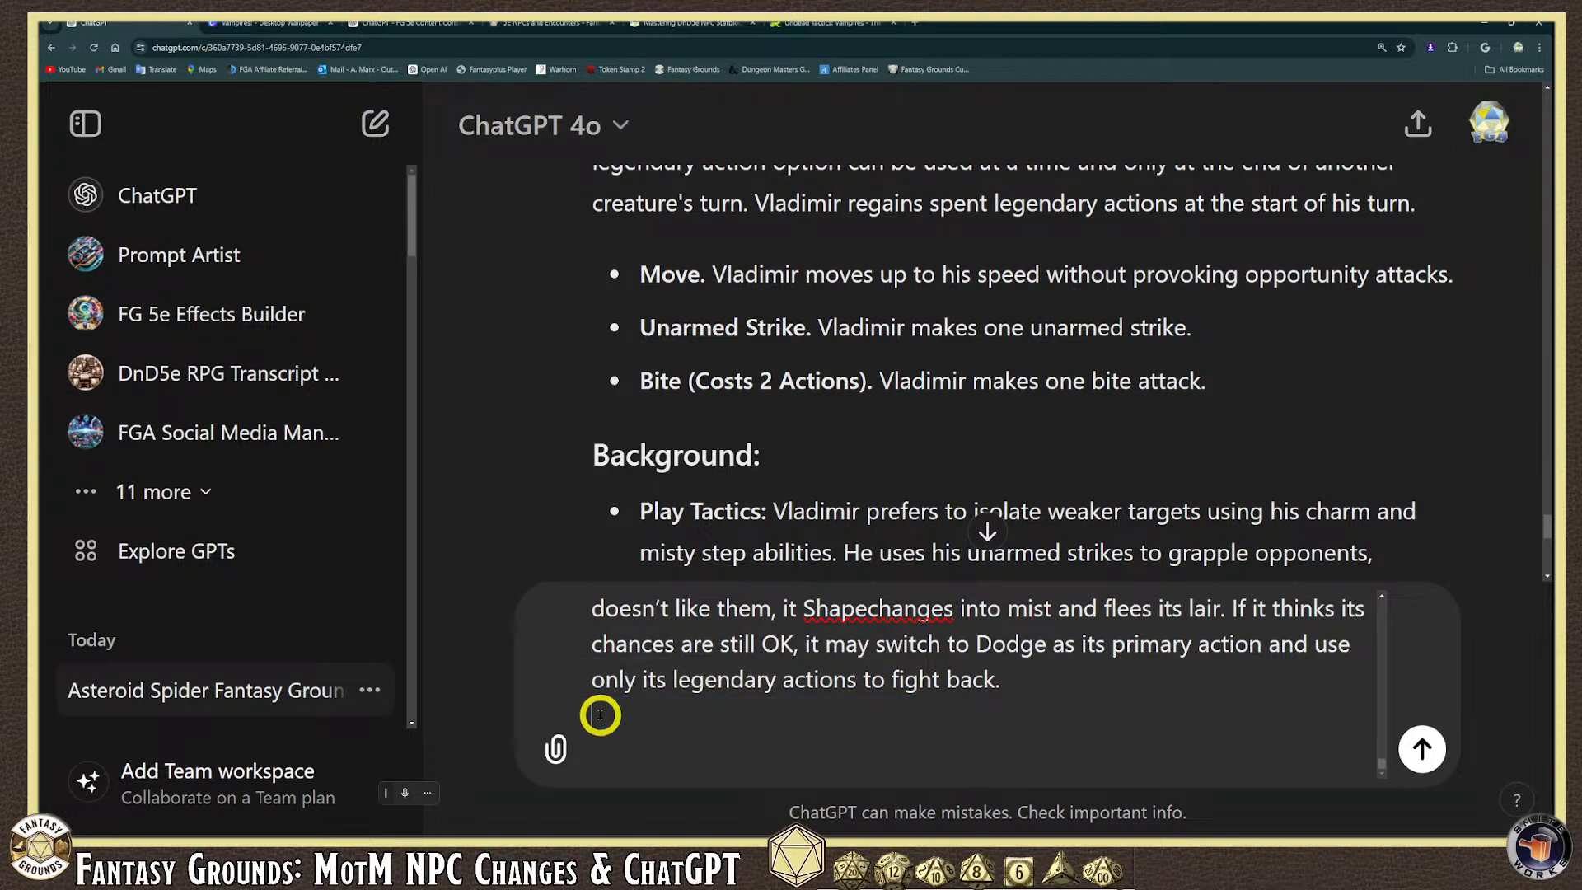
left_click(1427, 746)
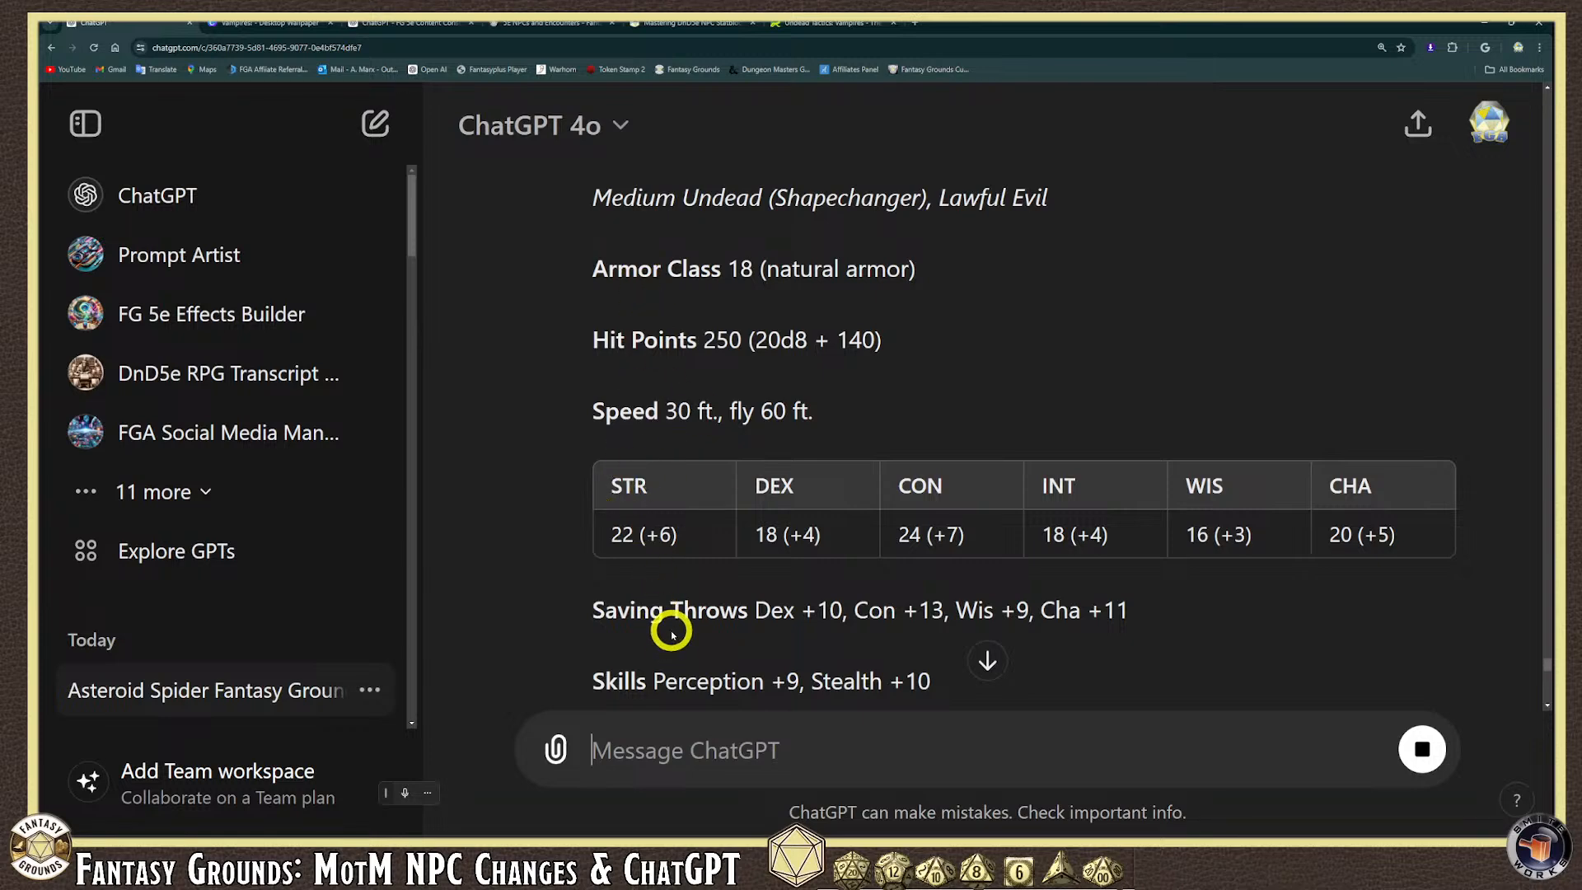
Examine the regenerated vampire stat block from its armor class and ability scores through the senses, languages and challenge rating.
scroll(650, 461, "up", 2)
scroll(671, 529, "down", 5)
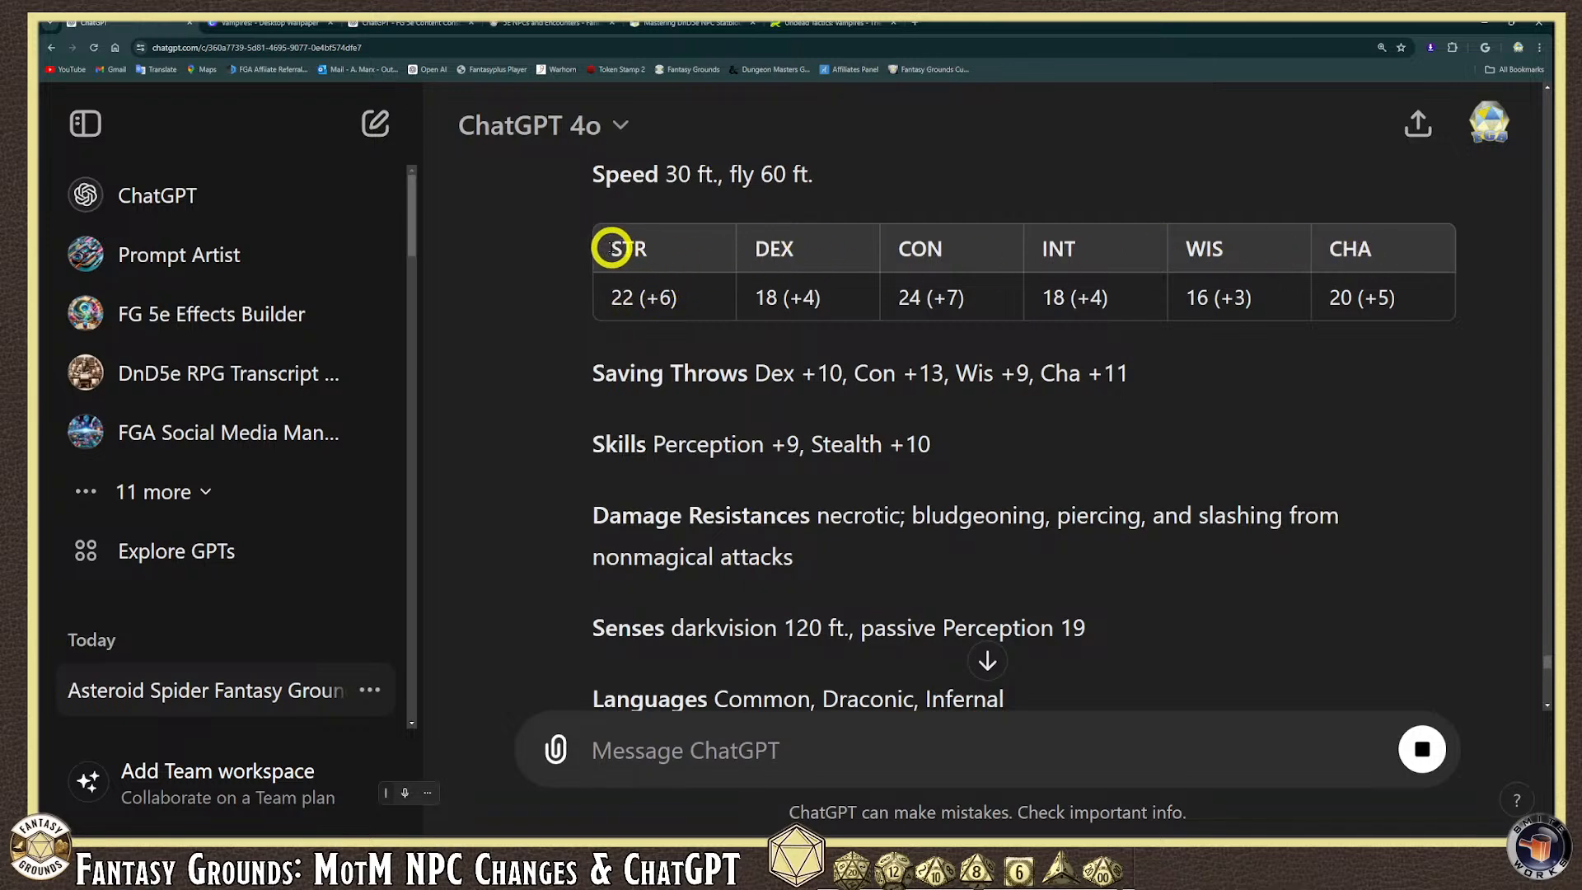
double_click(643, 249)
left_click_drag(710, 305, 622, 299)
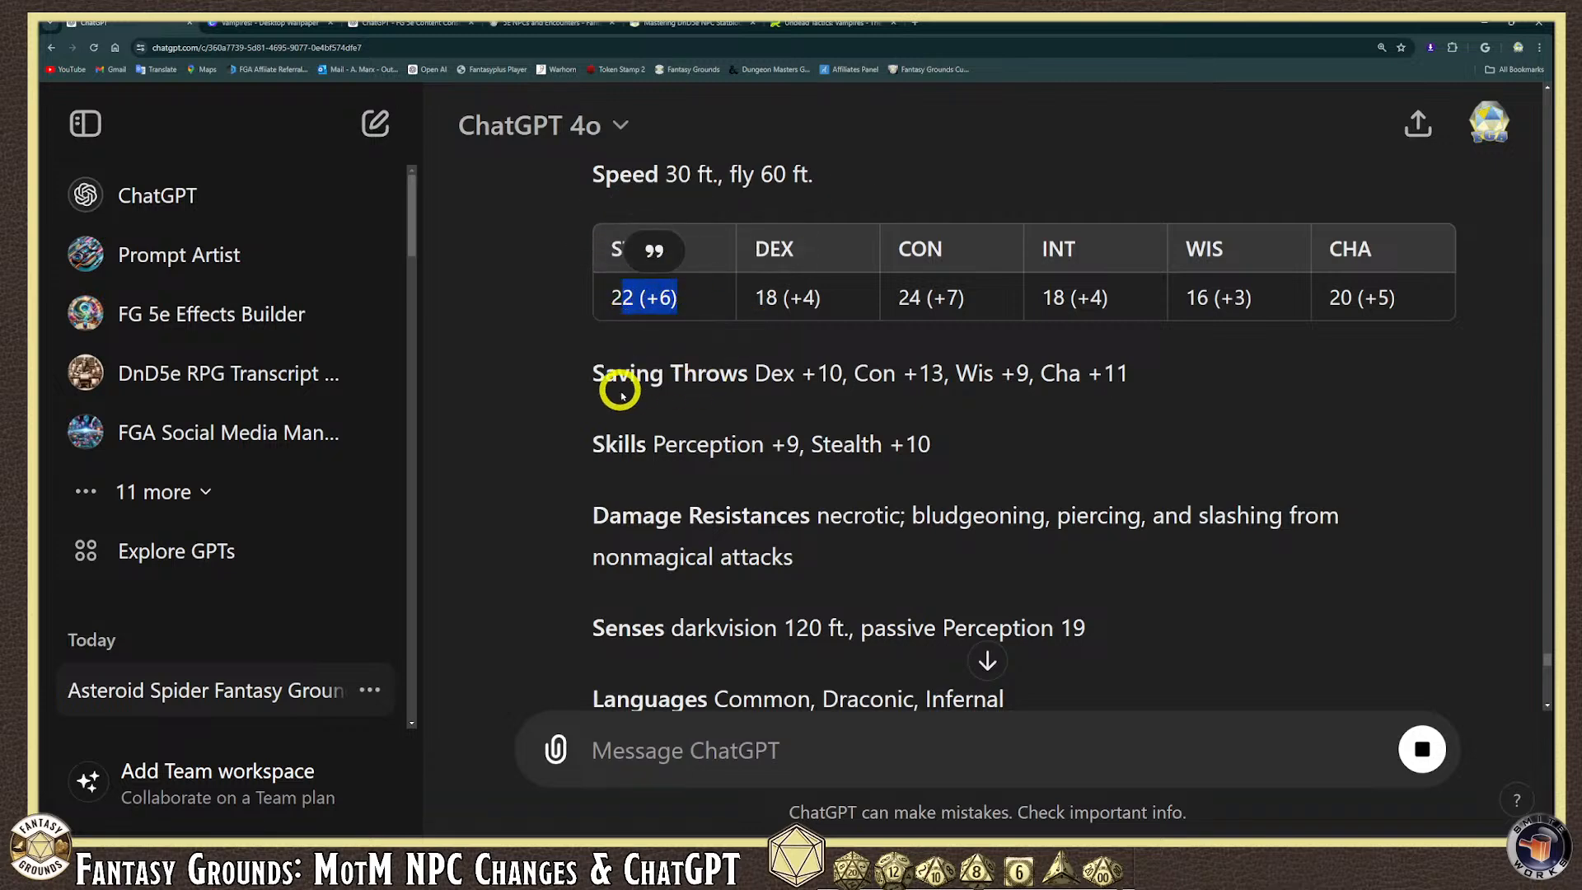
scroll(734, 388, "down", 5)
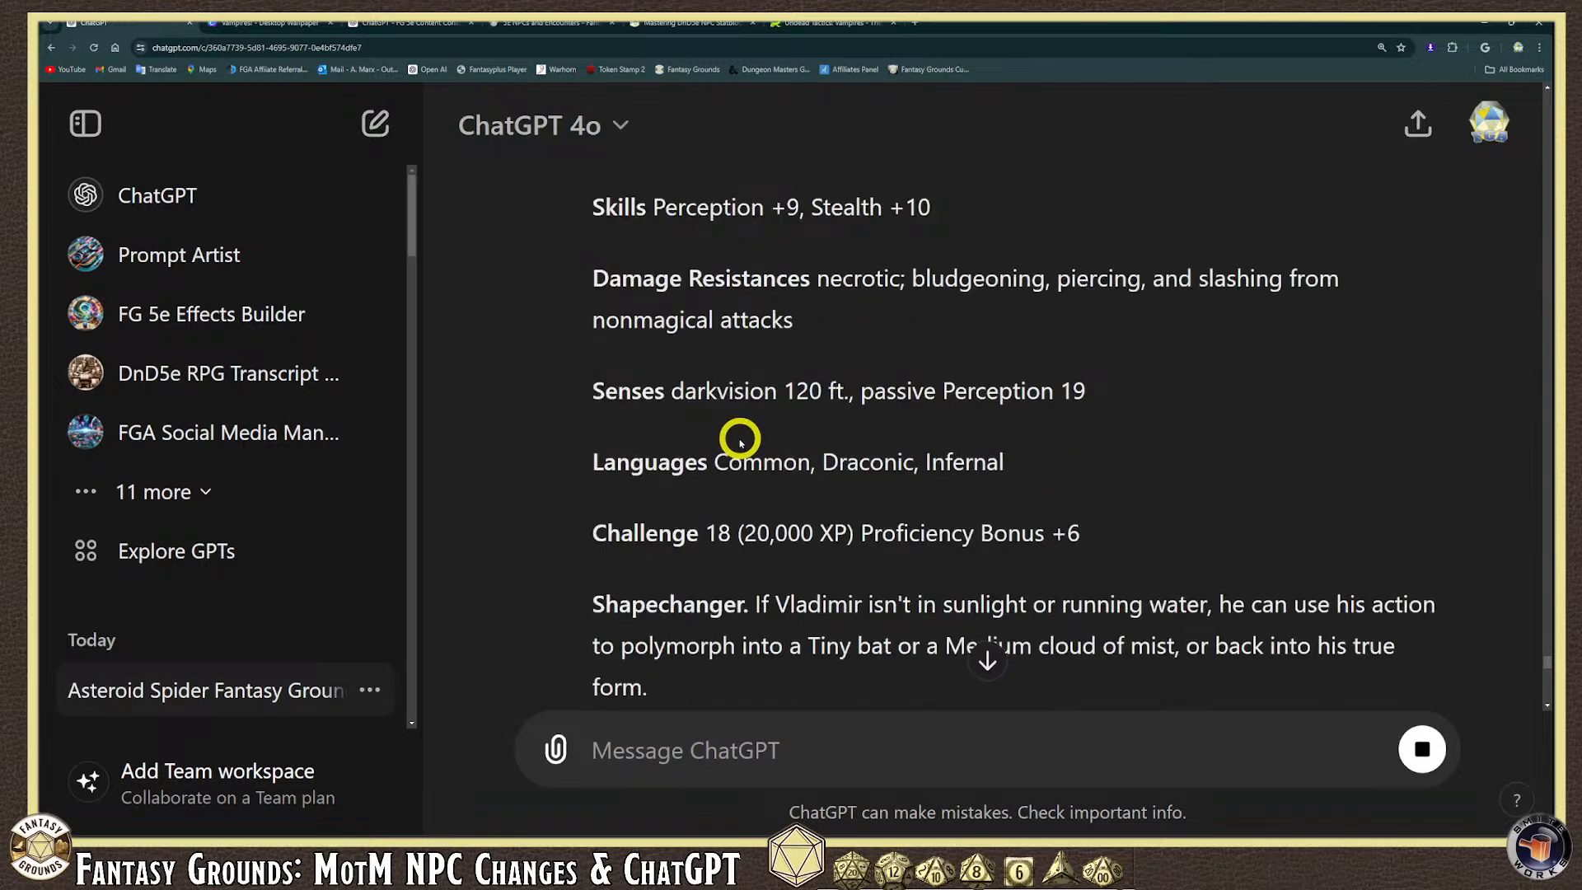
scroll(739, 435, "down", 1)
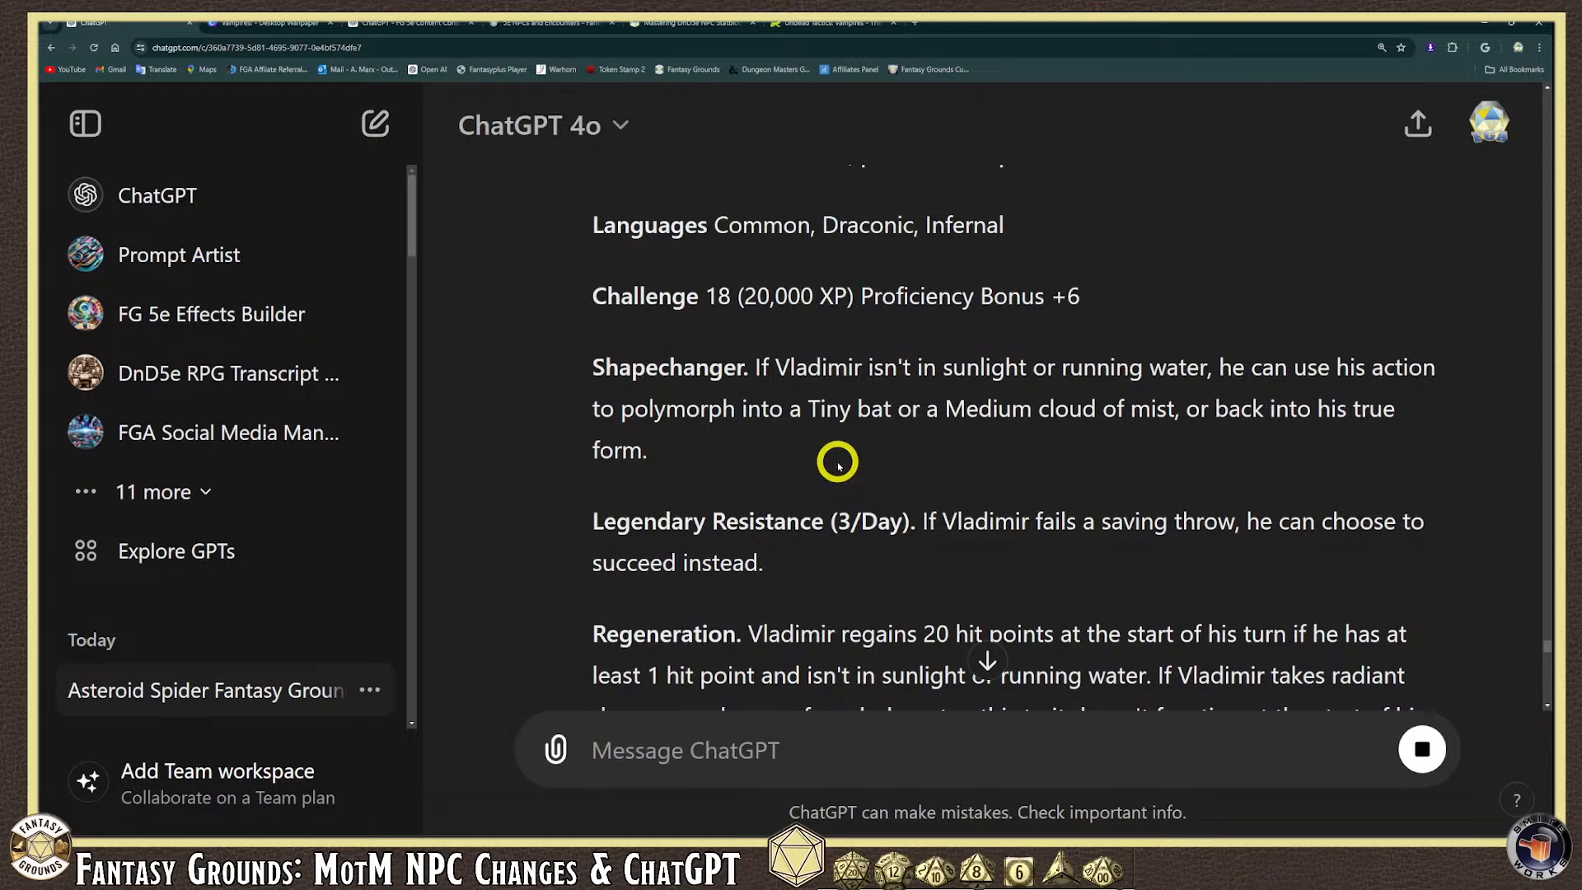
scroll(835, 454, "up", 1)
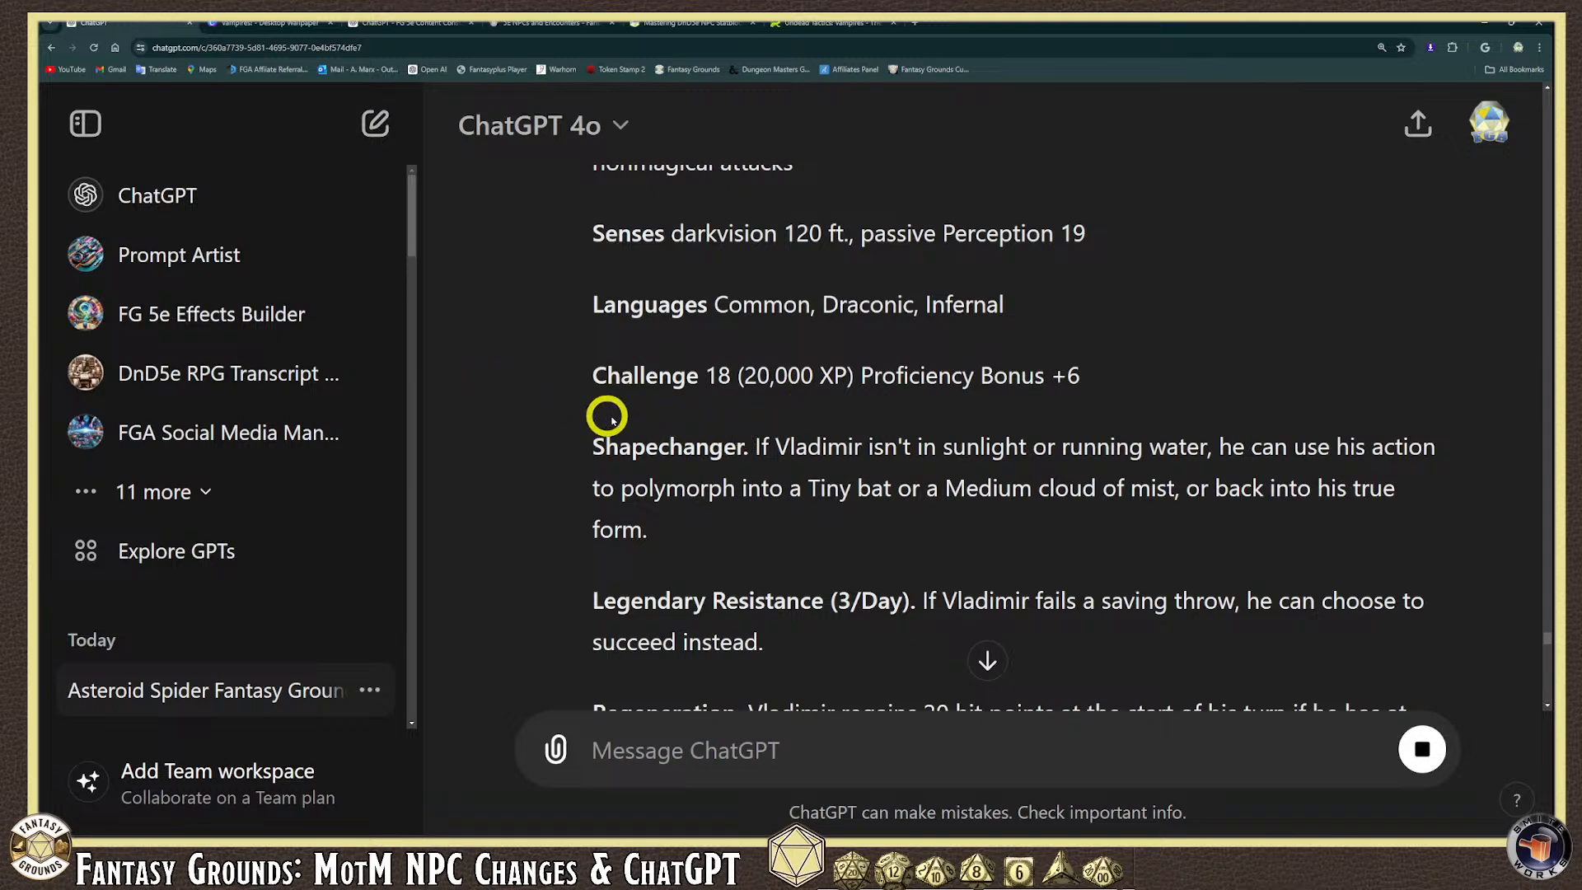
Review the stat block's traits, from Legendary Resistance and Regeneration through Spider Climb and Vampire Weaknesses.
scroll(699, 470, "down", 4)
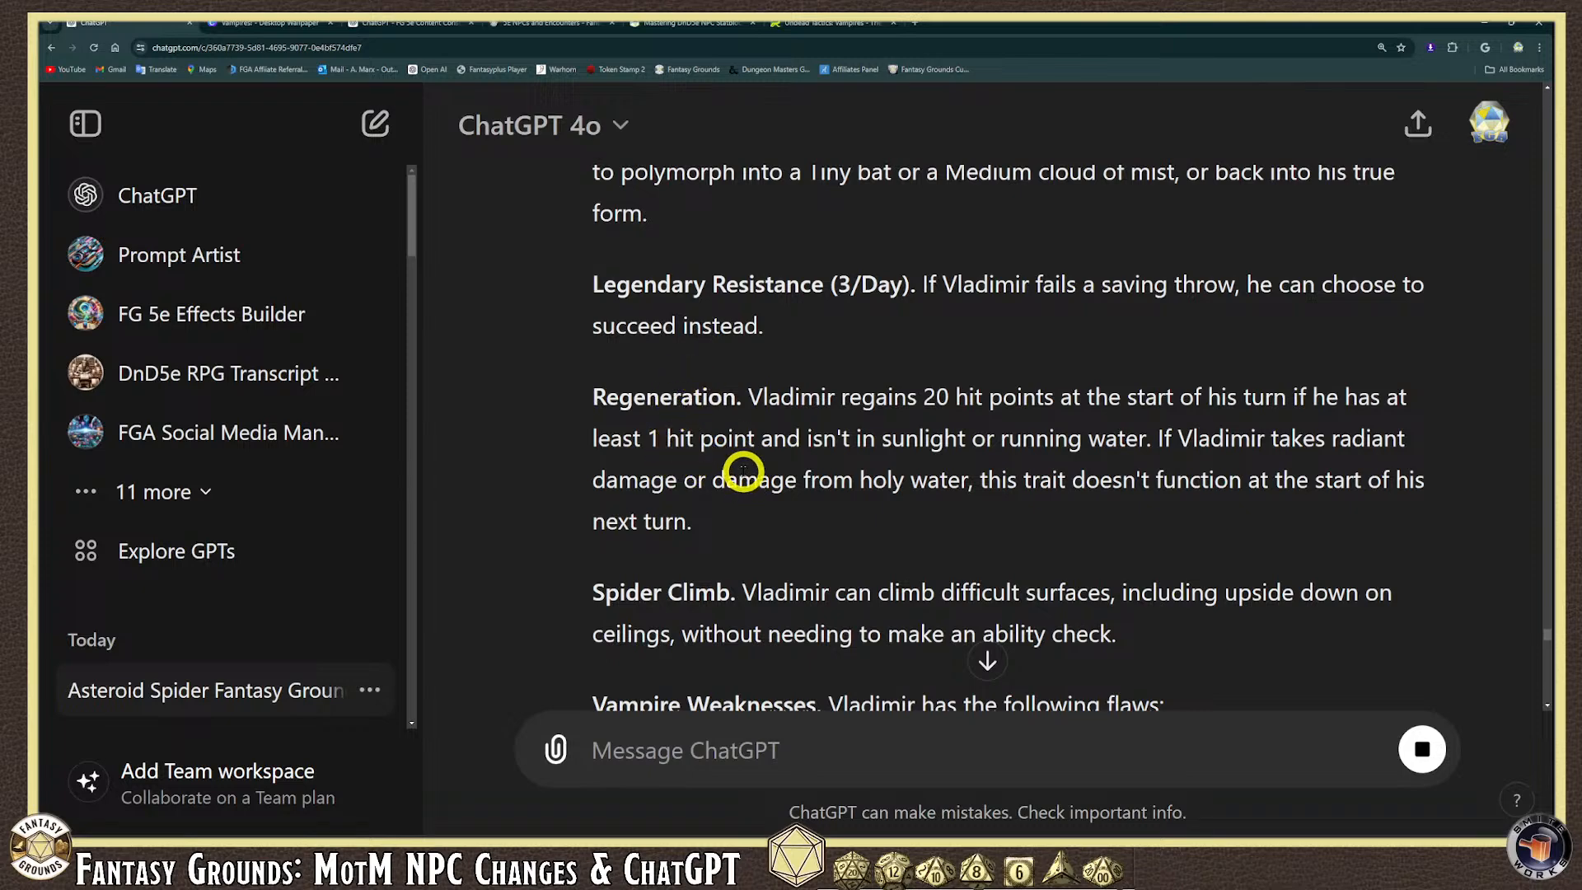
scroll(742, 471, "down", 1)
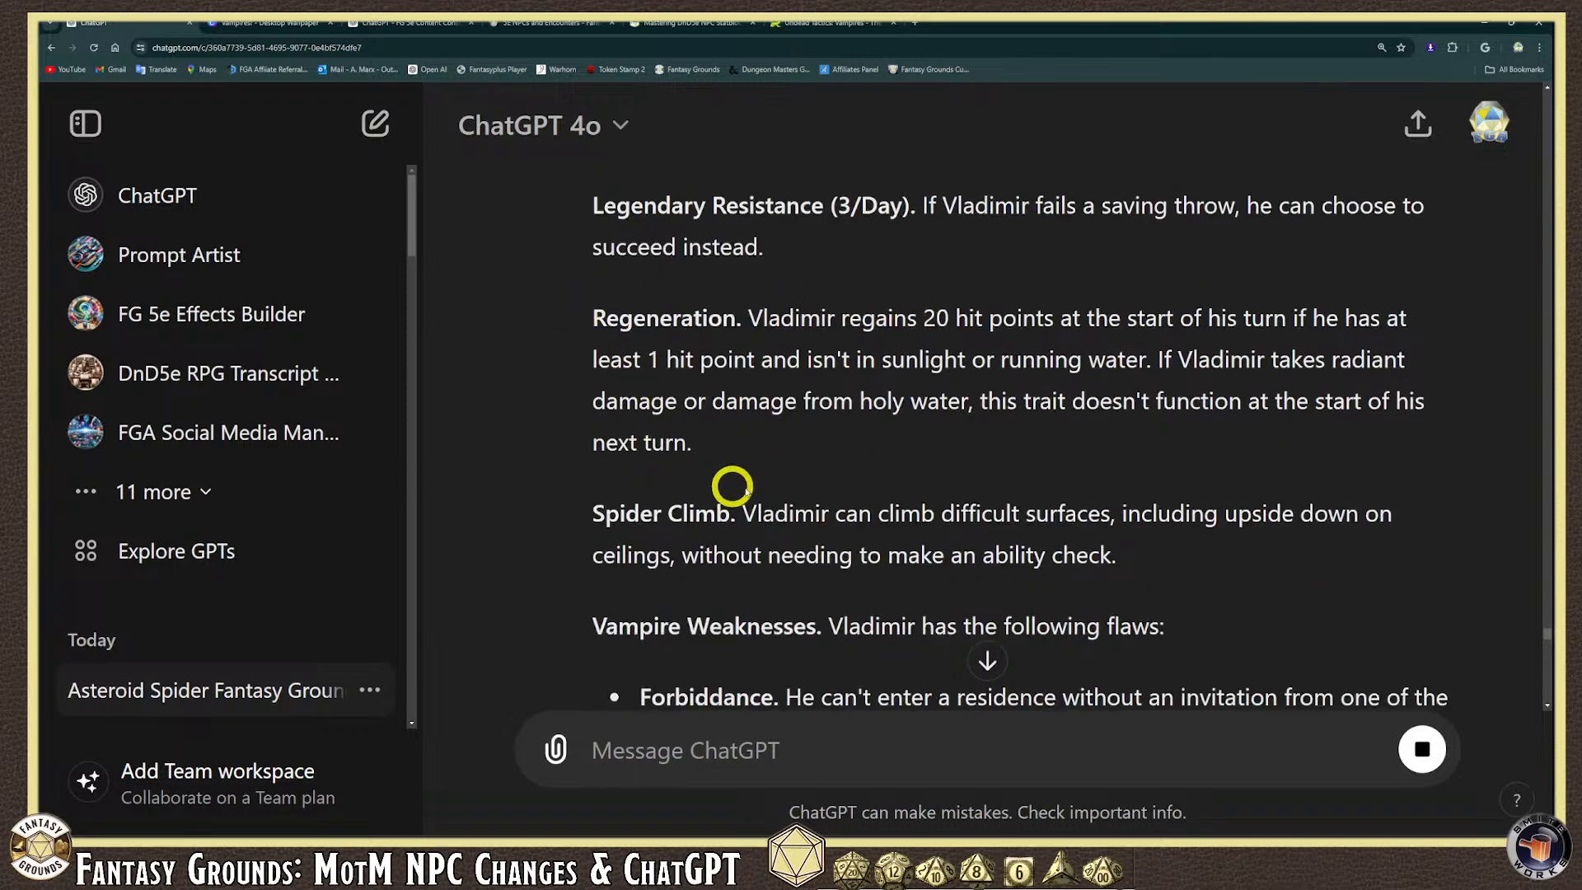
scroll(865, 491, "up", 2)
scroll(643, 370, "down", 4)
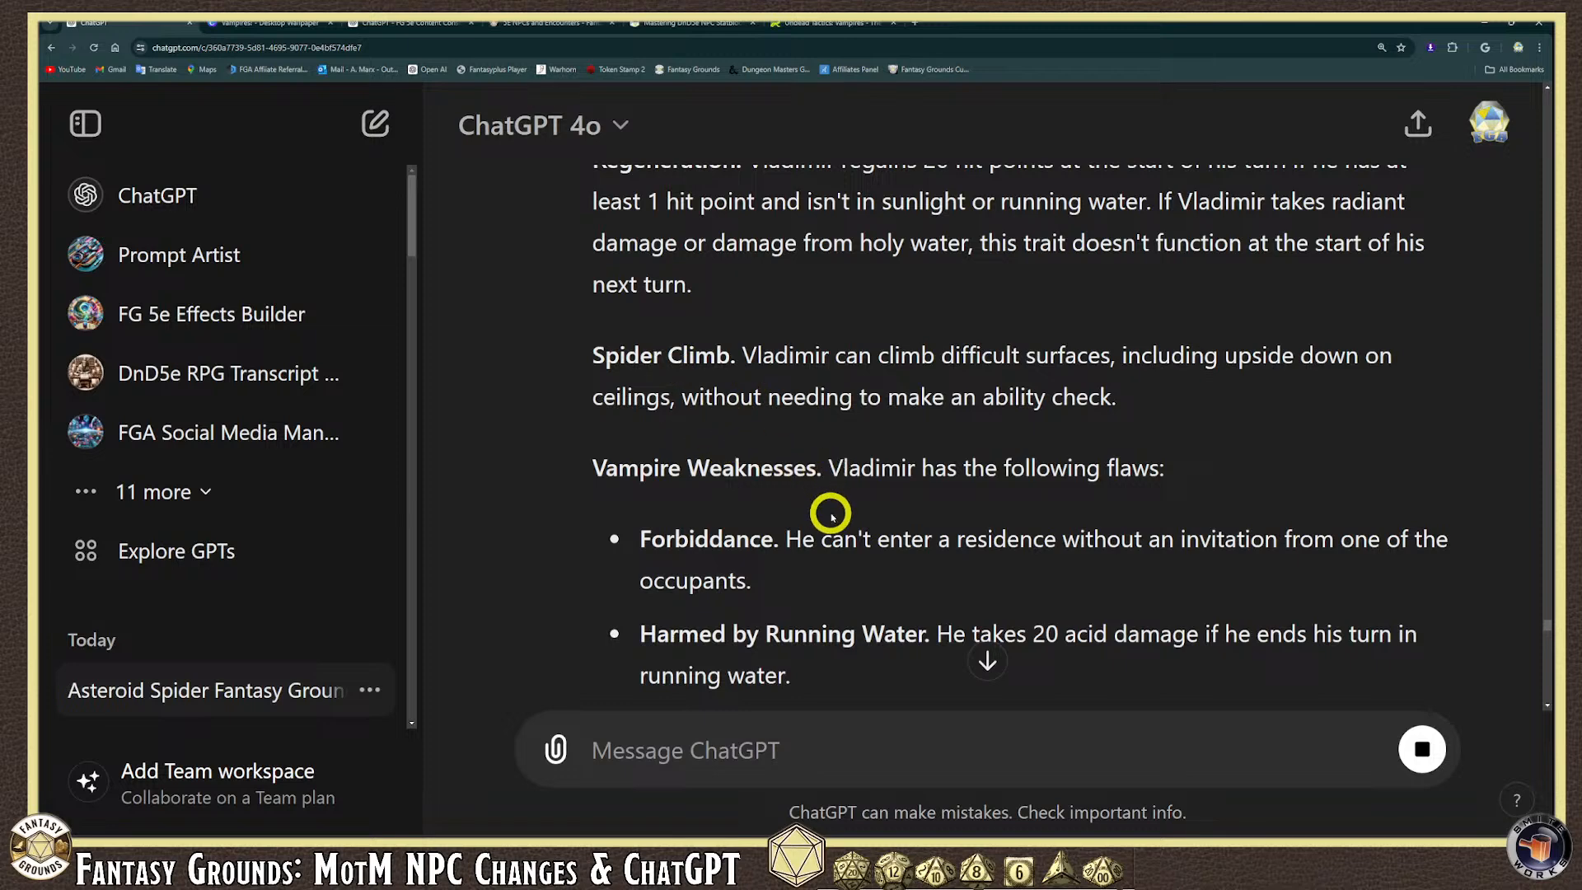
scroll(834, 519, "up", 2)
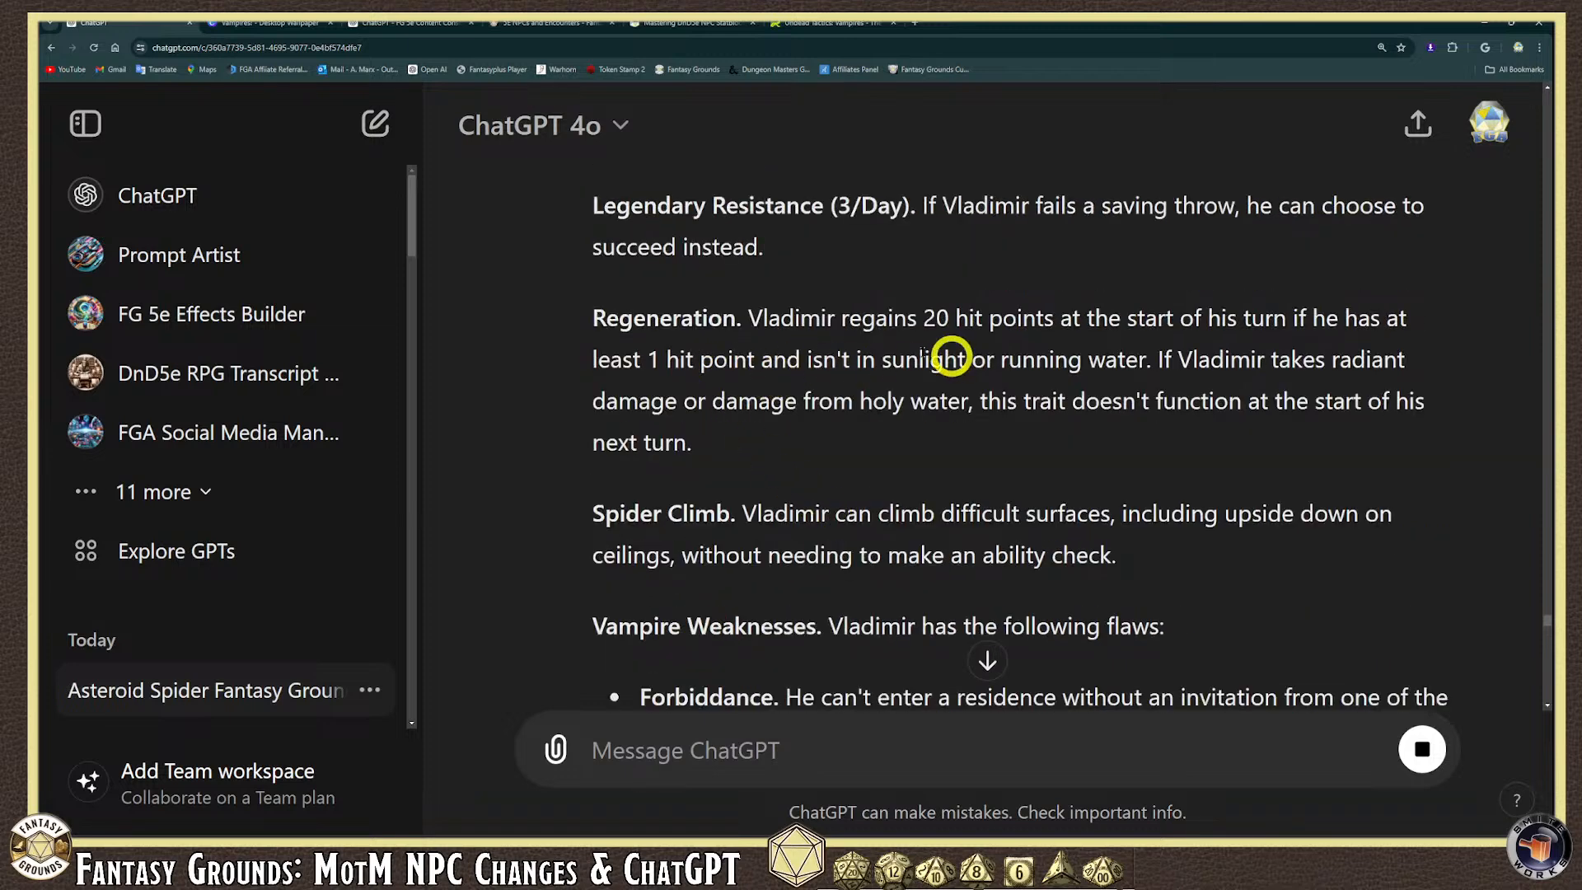
Review the individual vampire weaknesses and the Actions, Bonus Actions and Legendary Actions sections of the stat block.
scroll(925, 363, "down", 8)
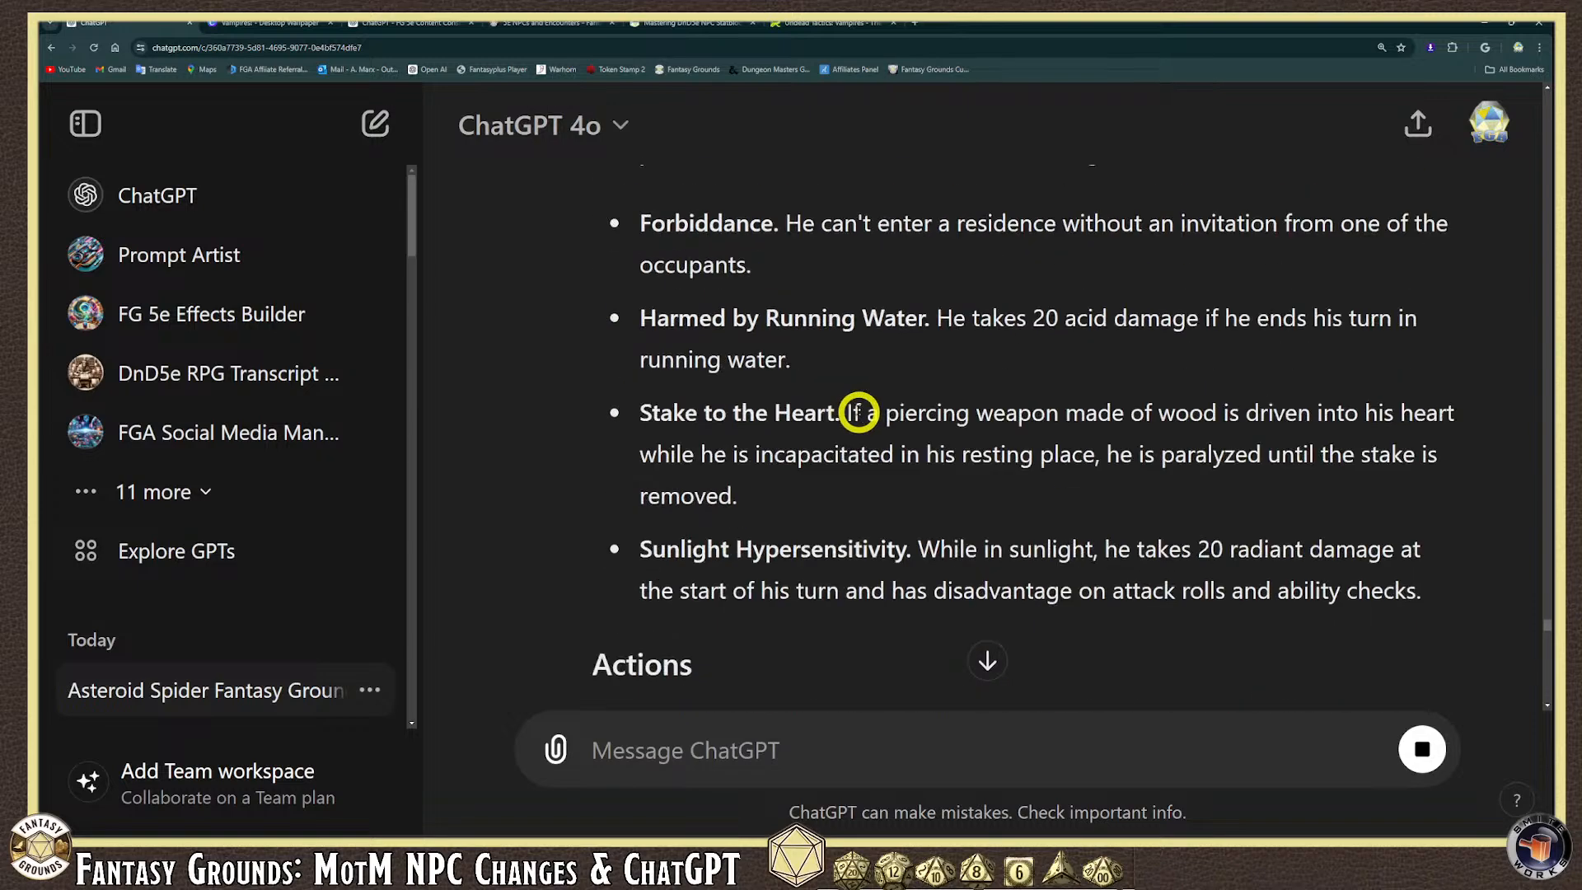
scroll(857, 419, "down", 2)
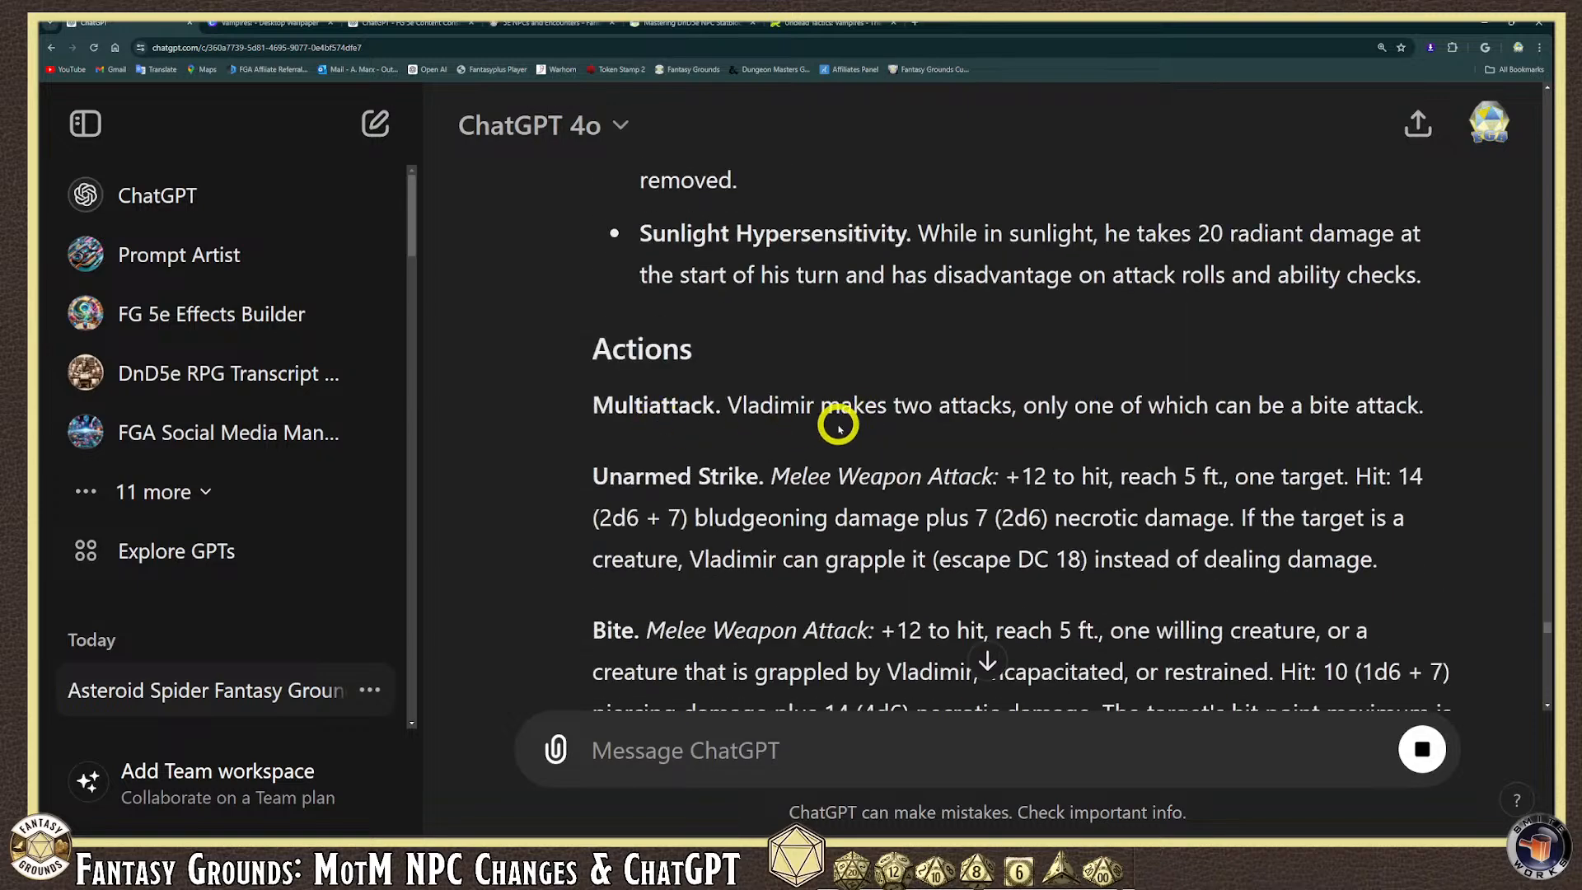
scroll(876, 422, "down", 1)
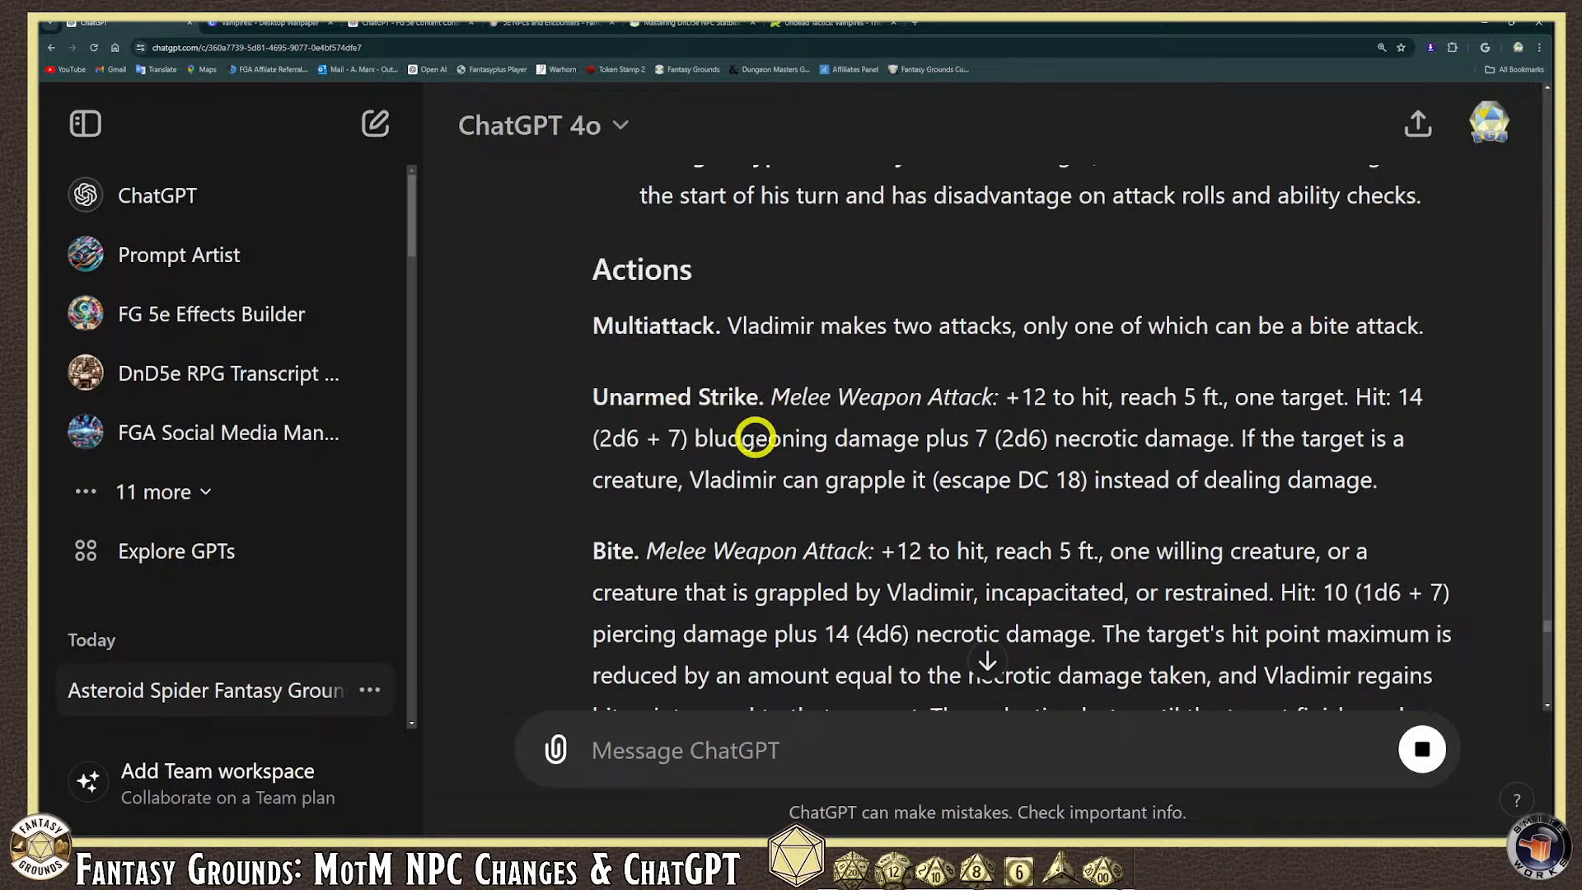
scroll(752, 431, "down", 5)
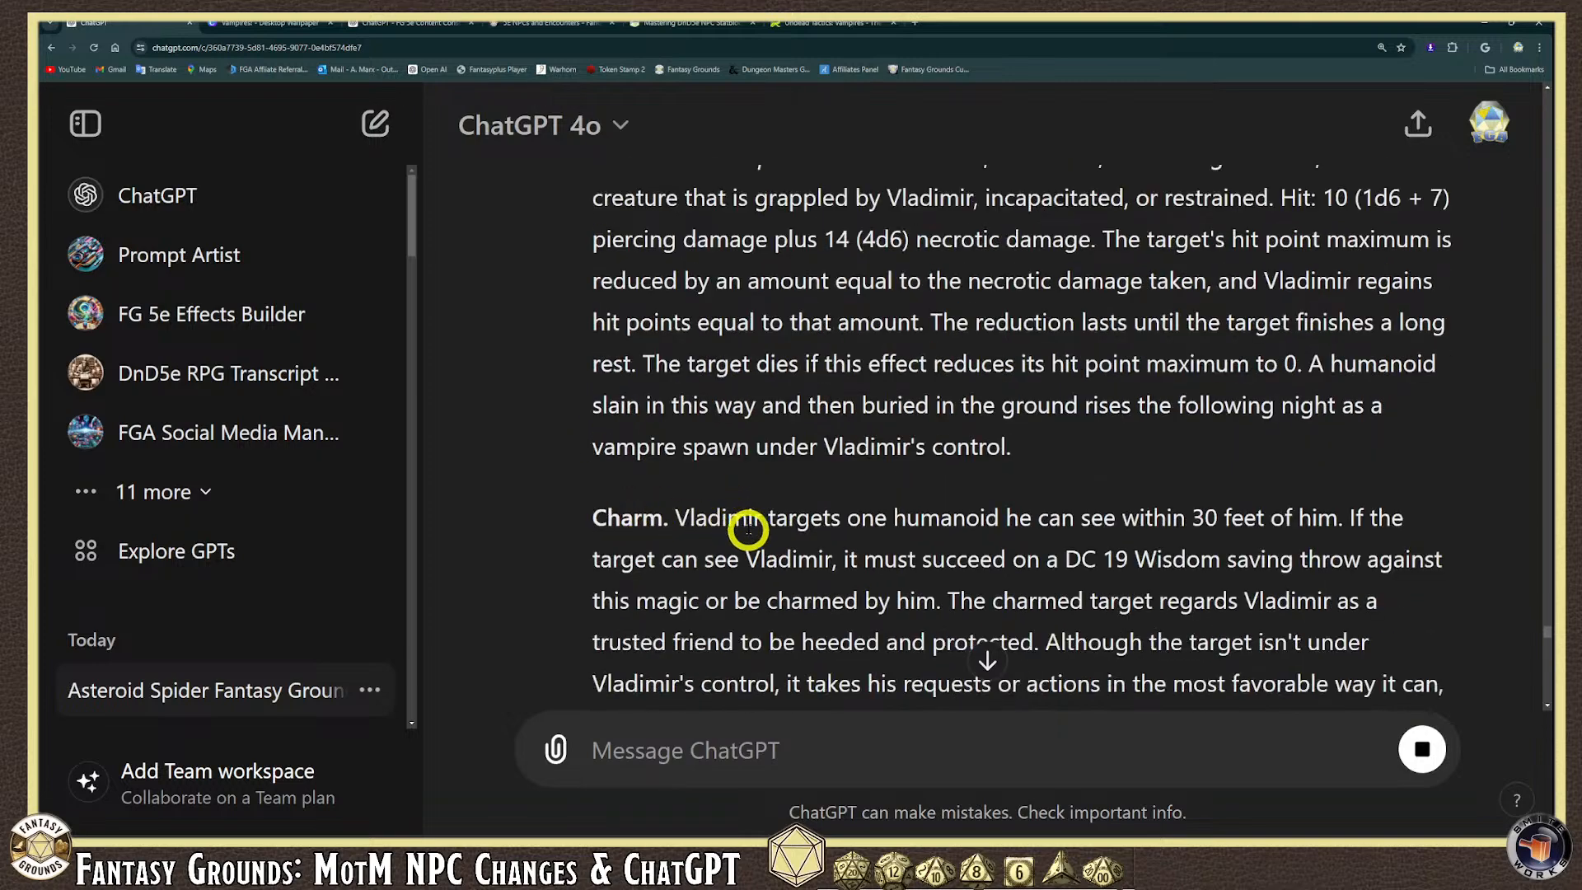
scroll(752, 530, "down", 8)
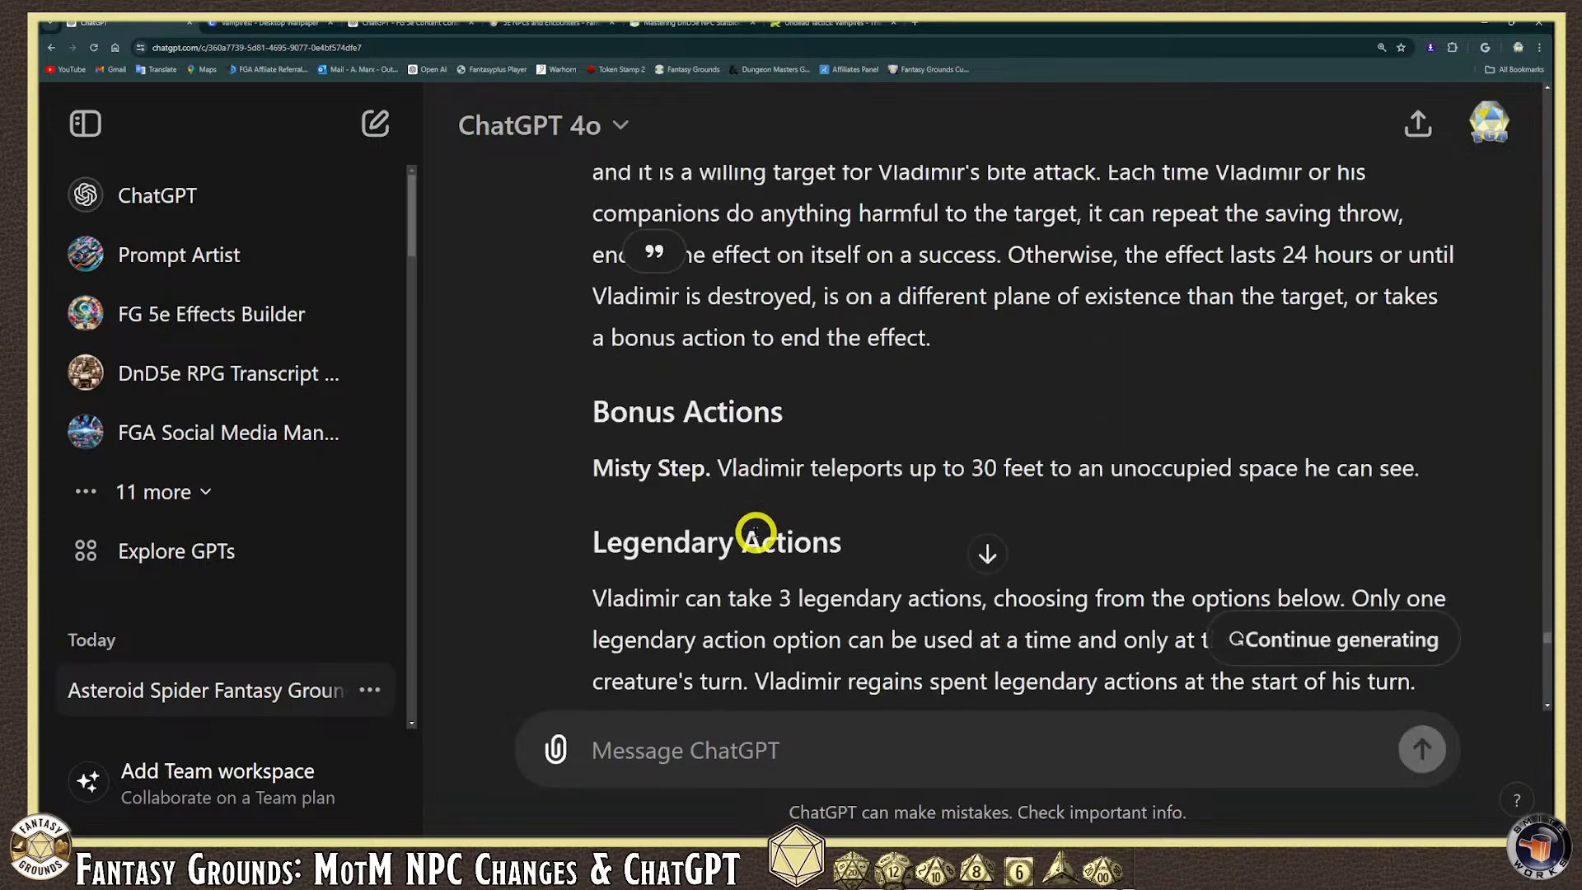
scroll(752, 525, "up", 5)
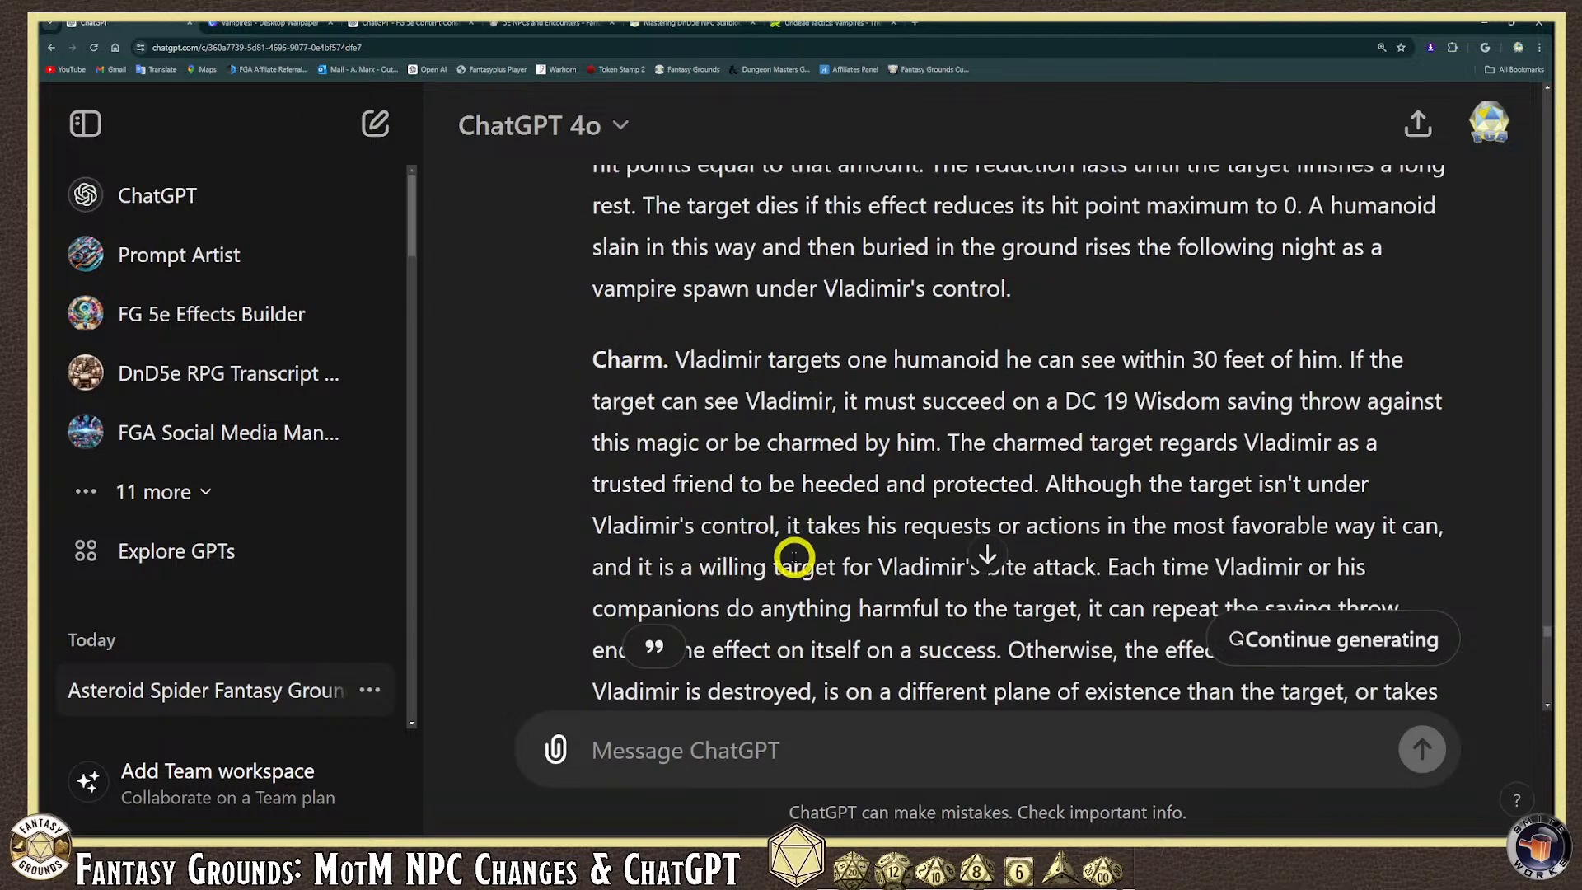
scroll(803, 564, "down", 6)
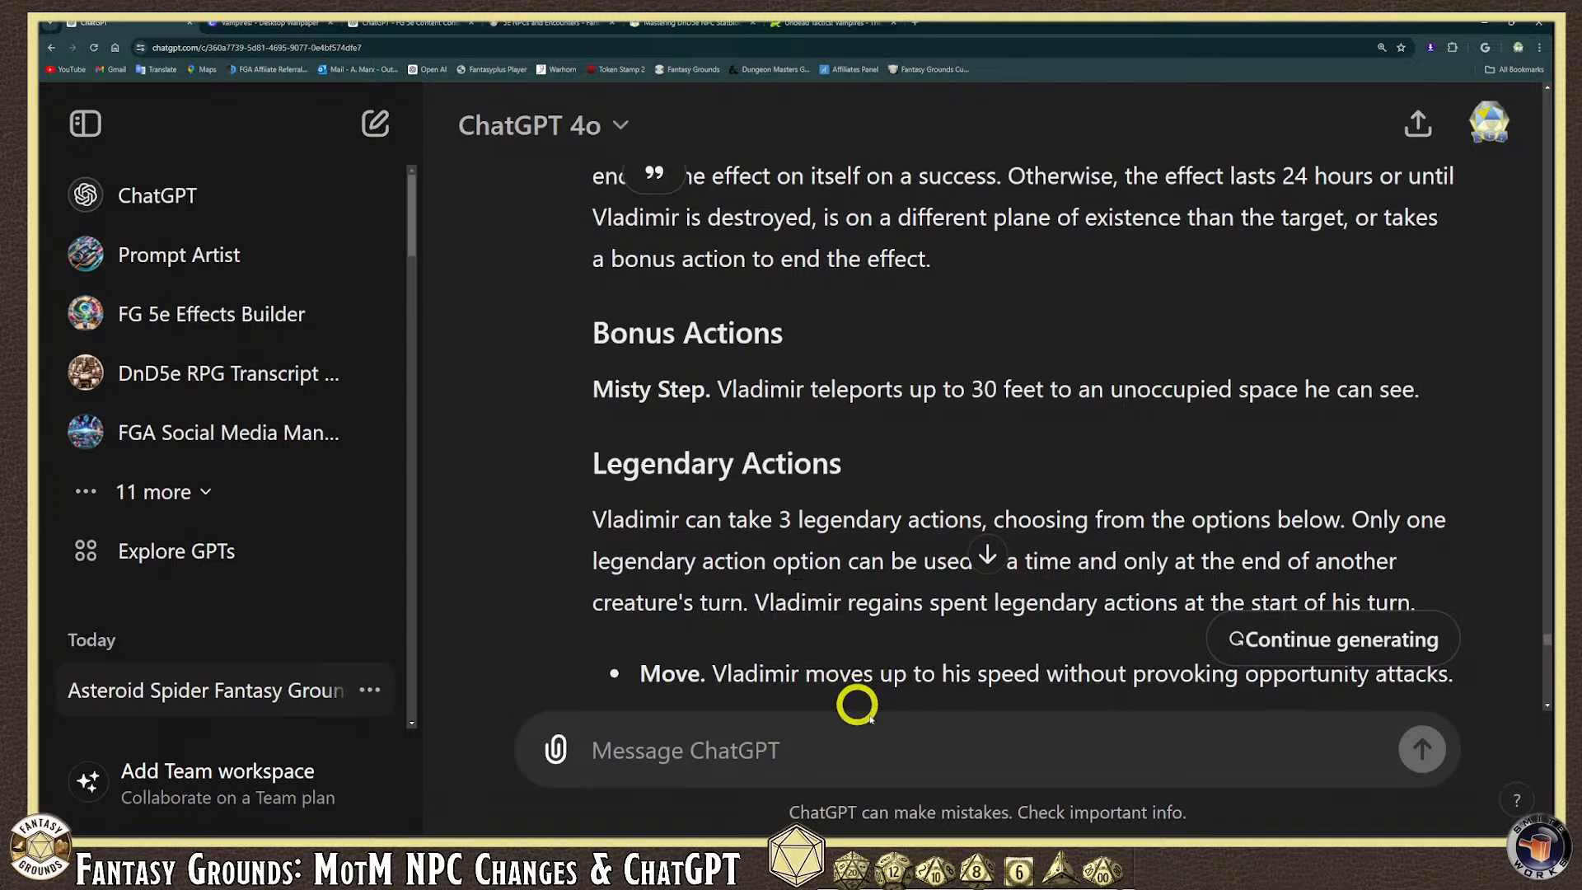
Have ChatGPT continue generating the stat block and follow the output to the newest text of the tactics section.
left_click(909, 667)
left_click(1260, 642)
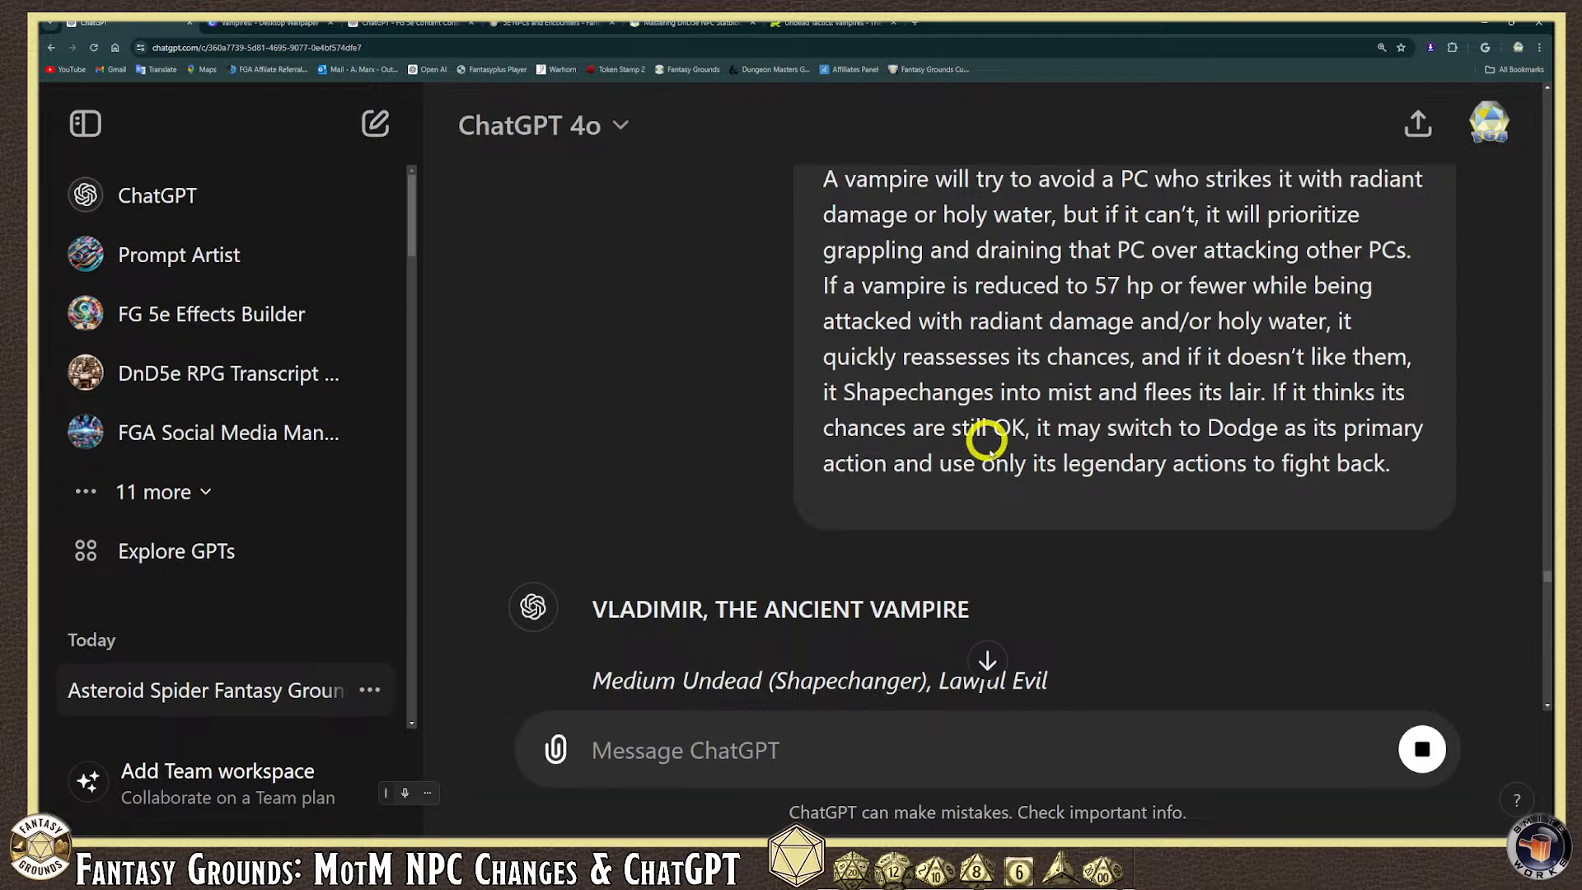
scroll(979, 421, "down", 15)
scroll(996, 586, "down", 15)
scroll(988, 596, "down", 15)
scroll(989, 599, "down", 15)
scroll(987, 596, "down", 15)
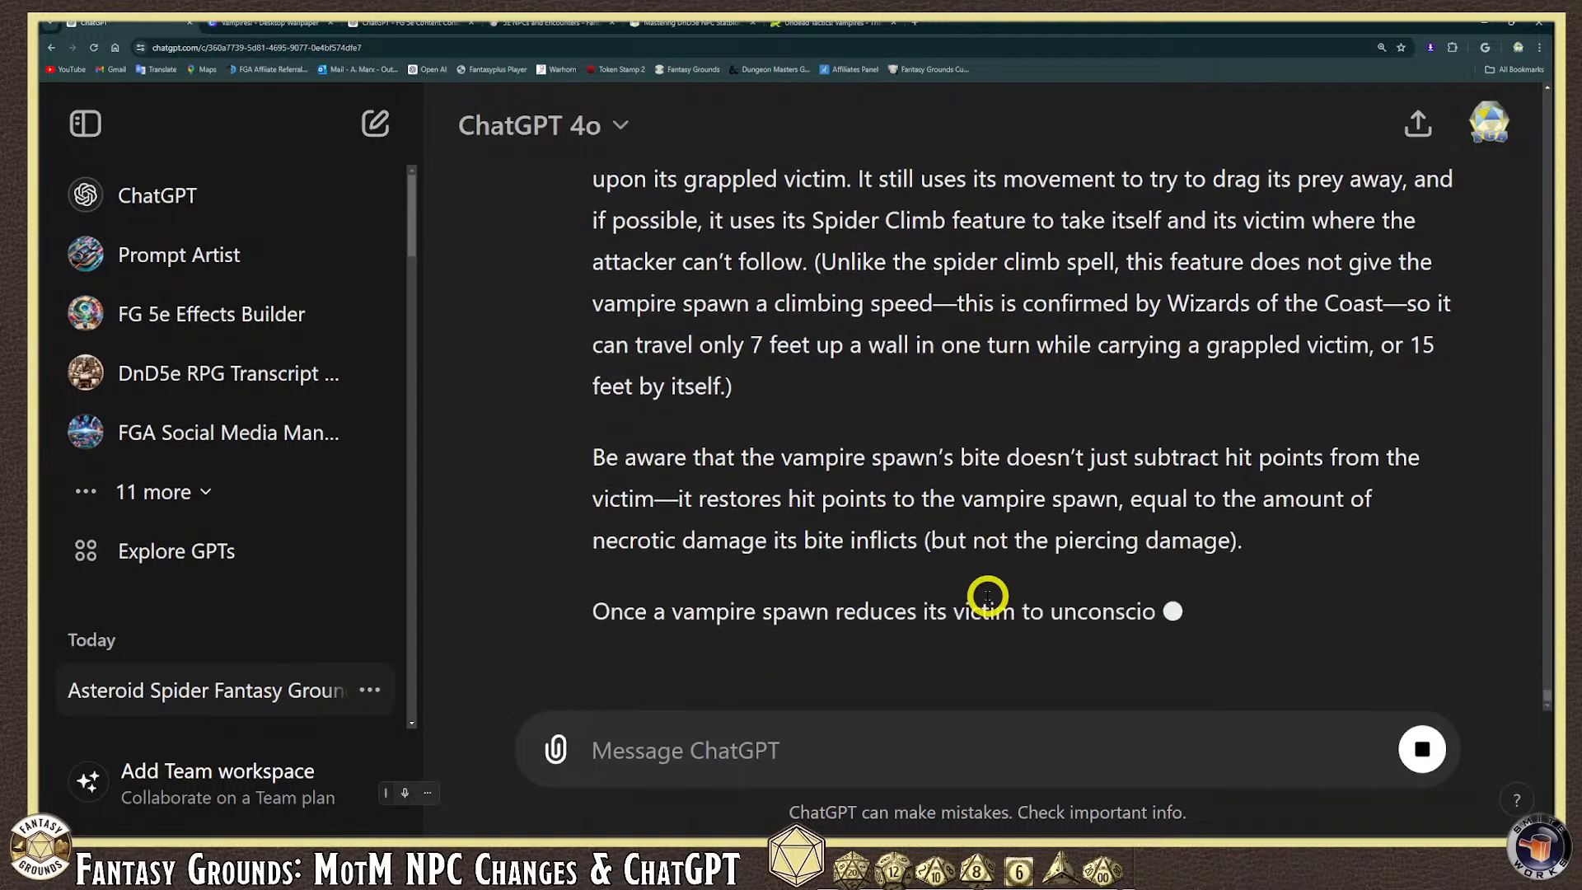
scroll(904, 583, "up", 6)
scroll(897, 586, "down", 9)
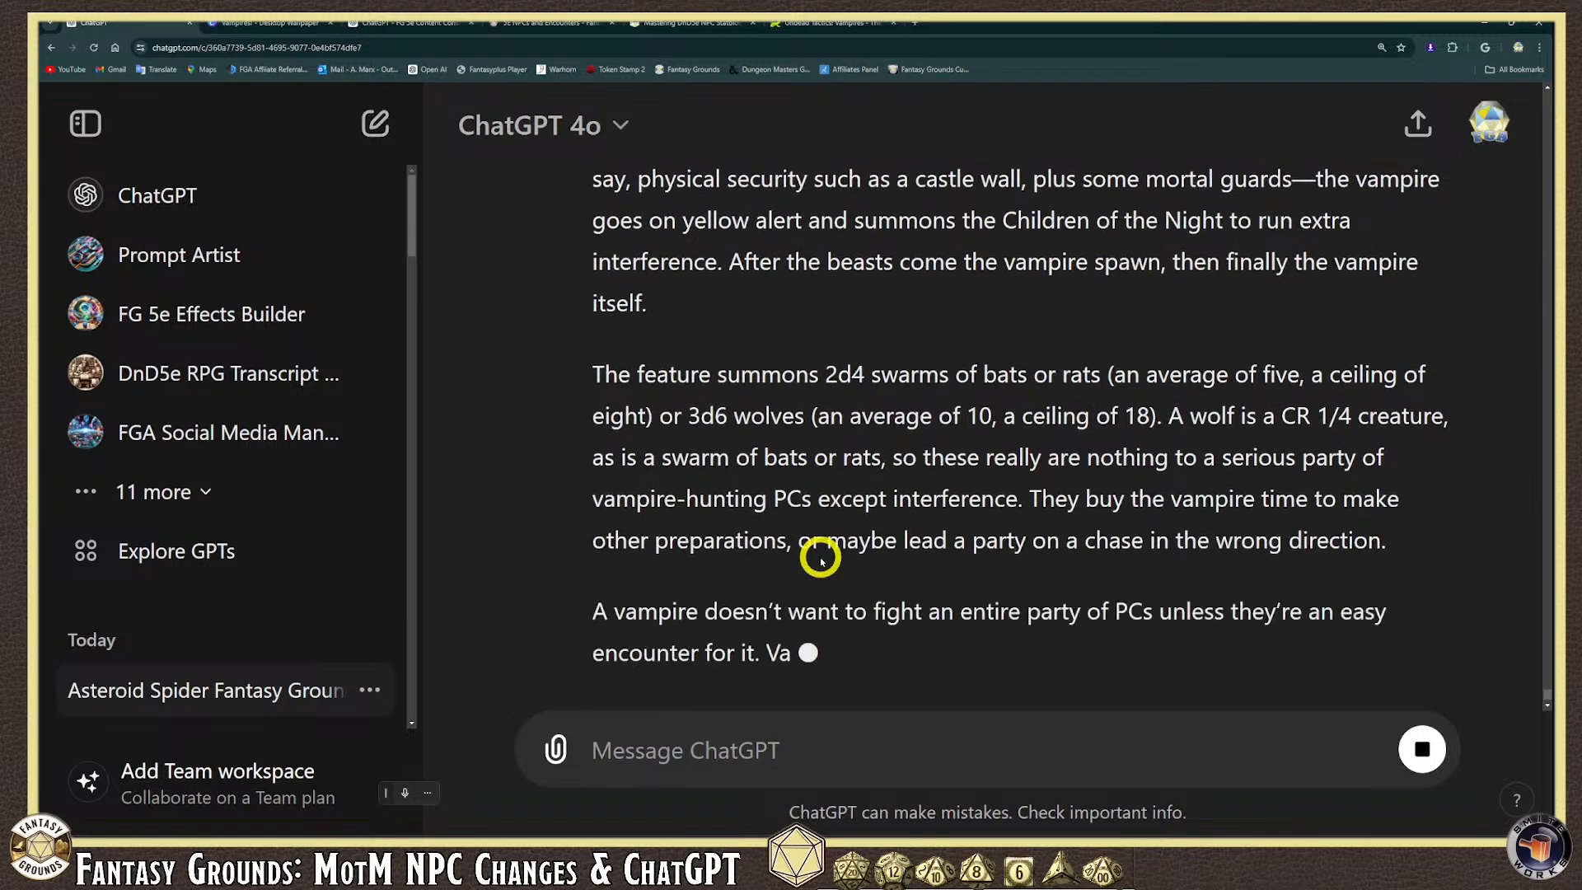
Highlight the tactics paragraph on summoning swarms and wolves, clear the selection and read the text around it.
left_click_drag(596, 238, 884, 404)
scroll(886, 408, "up", 4)
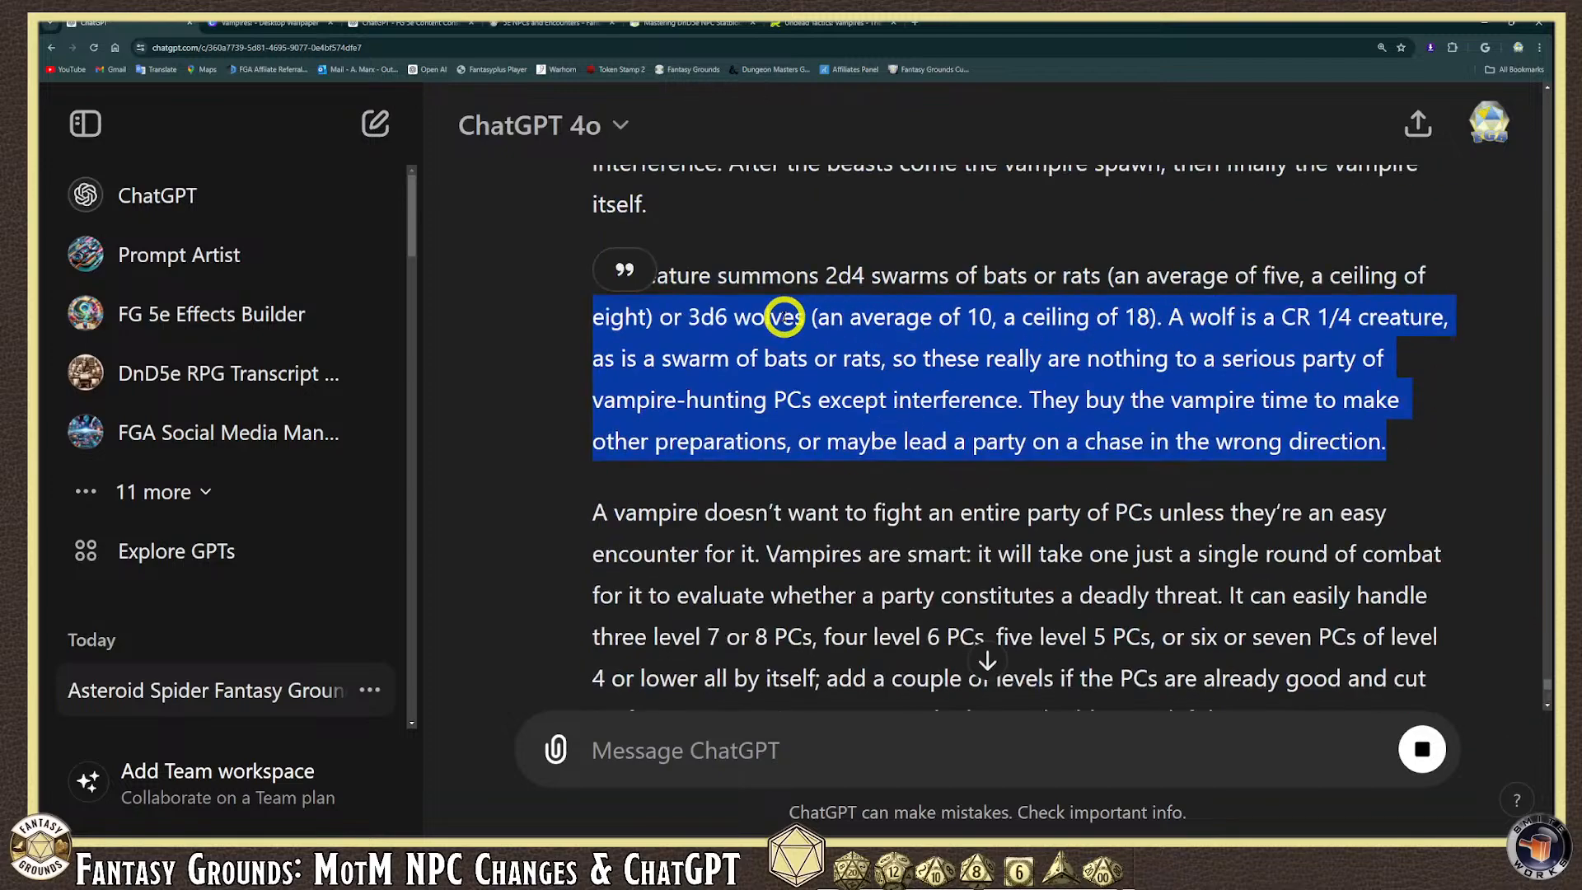
left_click(532, 383)
scroll(664, 434, "up", 5)
scroll(741, 461, "down", 15)
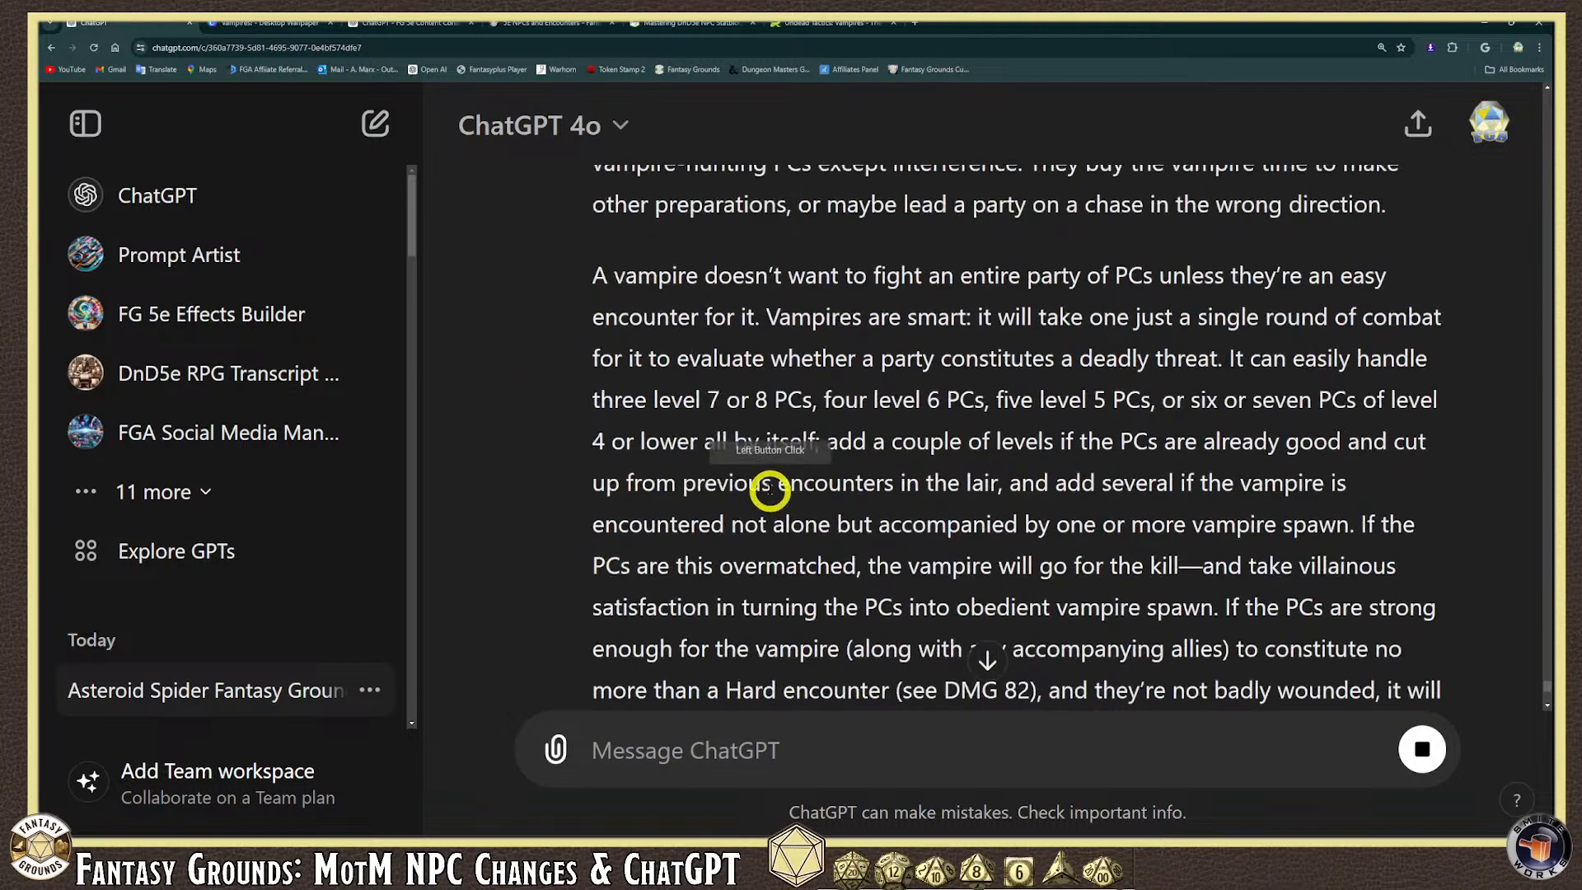
Check the end of the generated tactics text, including the paragraph about the vampire sizing up its opponents.
scroll(766, 492, "down", 3)
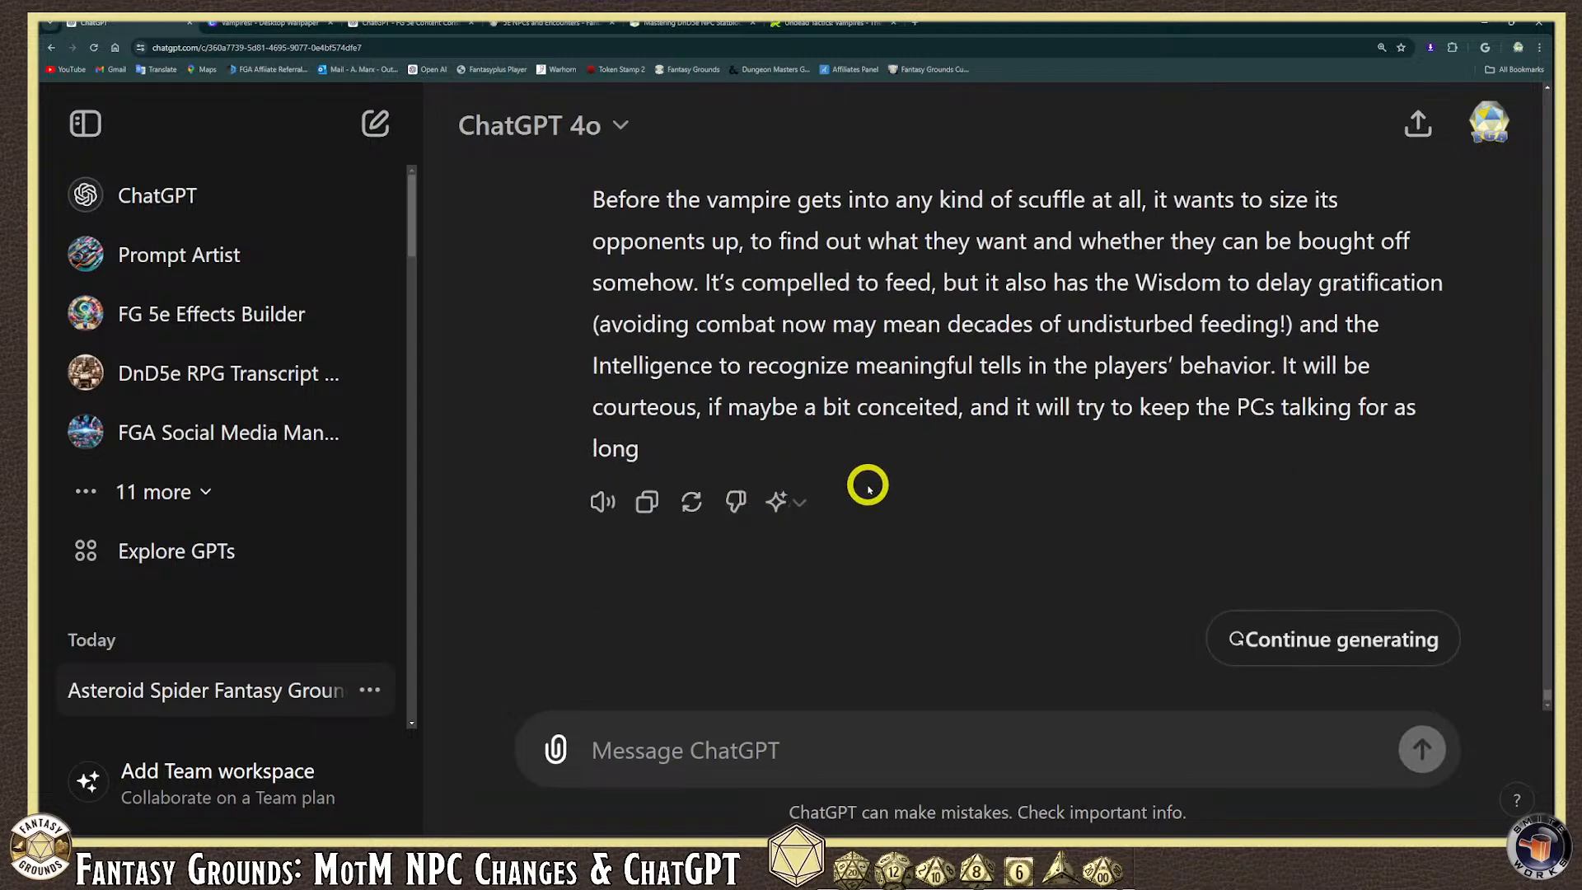
scroll(851, 490, "up", 5)
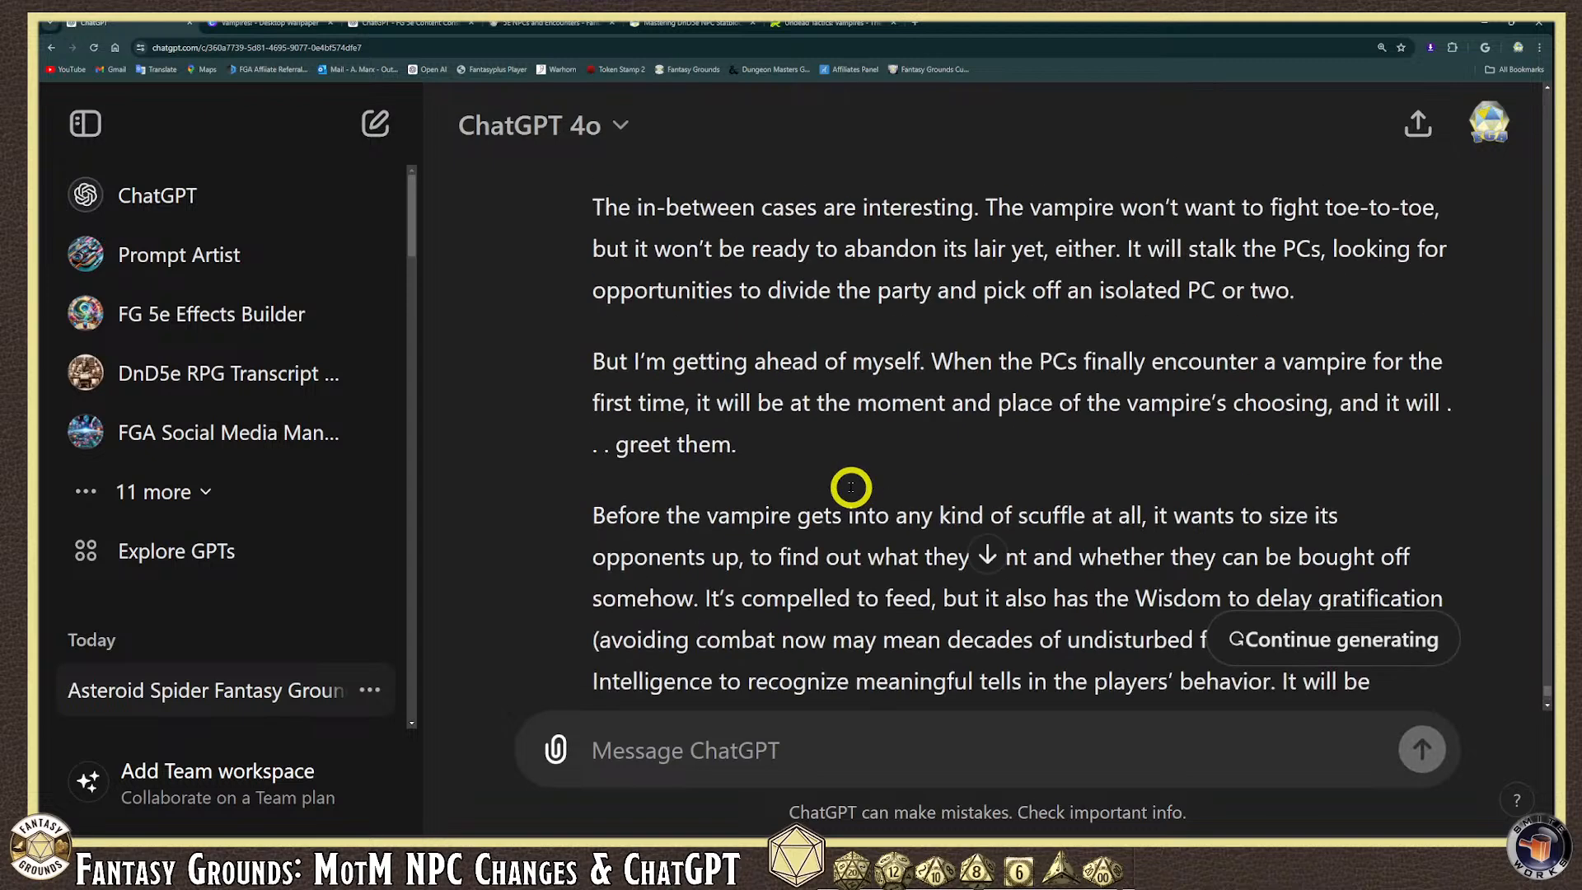
scroll(845, 499, "down", 5)
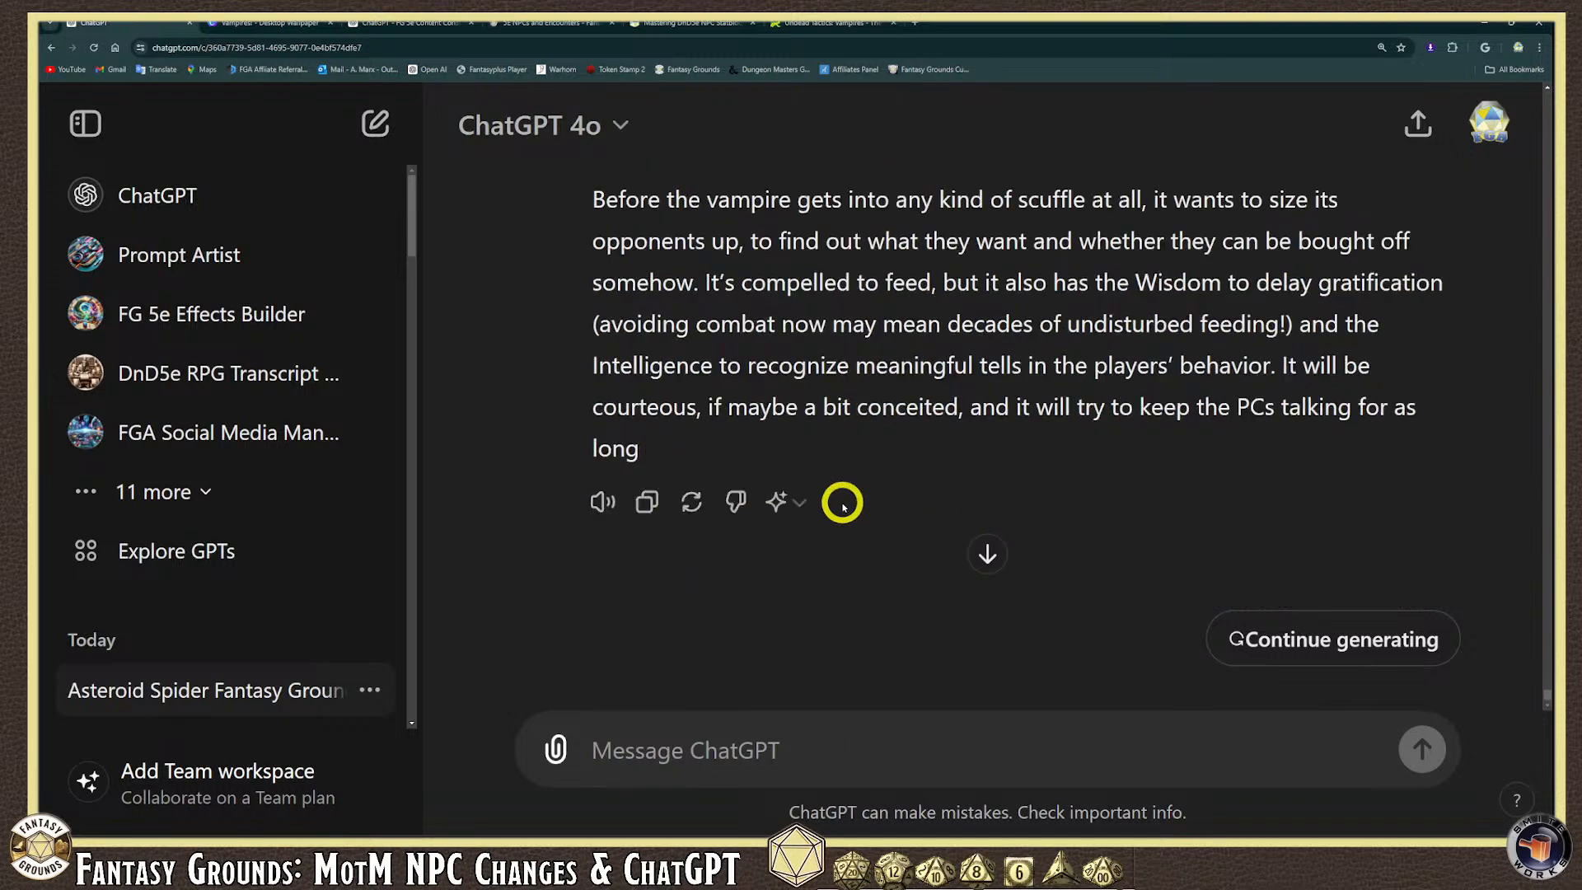
left_click(753, 748)
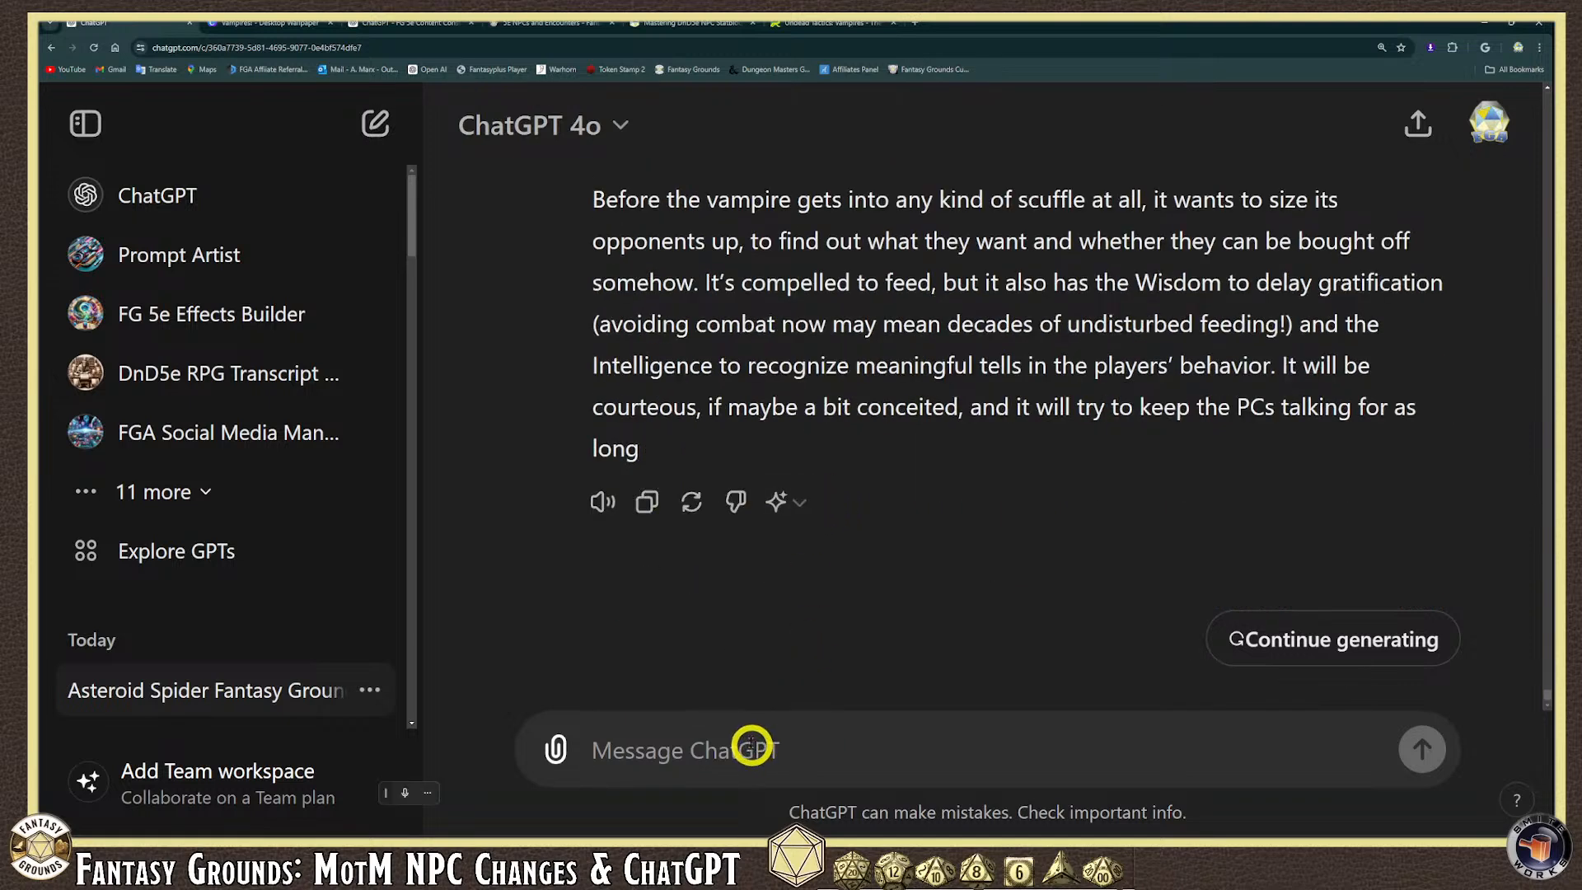
scroll(702, 660, "up", 2)
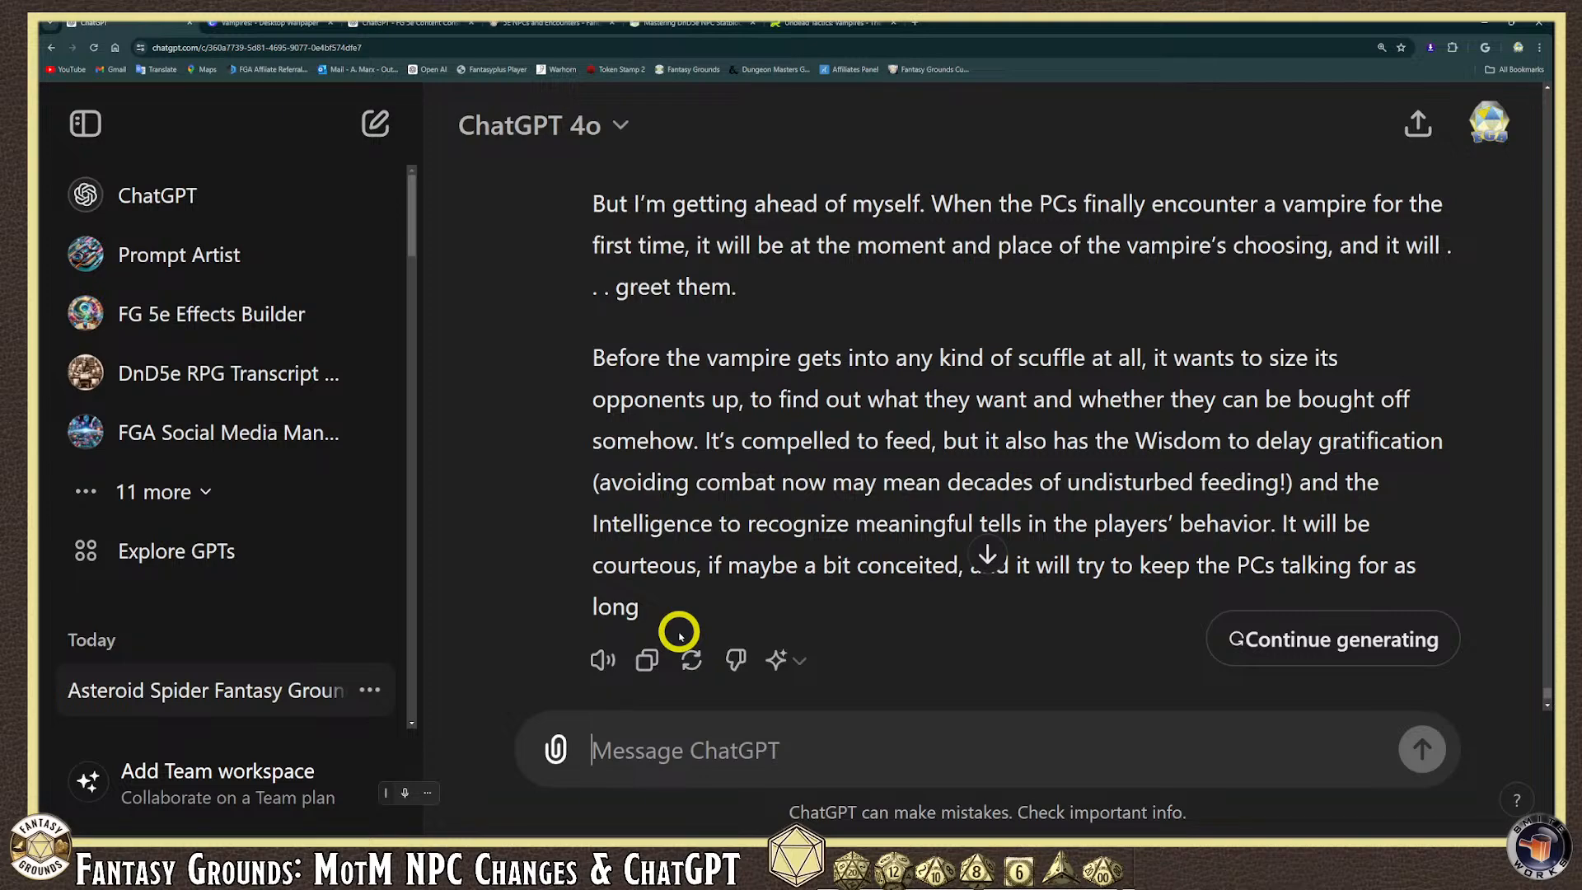
Highlight the paragraph beginning "The feature summons 2d4 swarms of bats or rats" and examine it with the paragraph below.
scroll(717, 431, "up", 10)
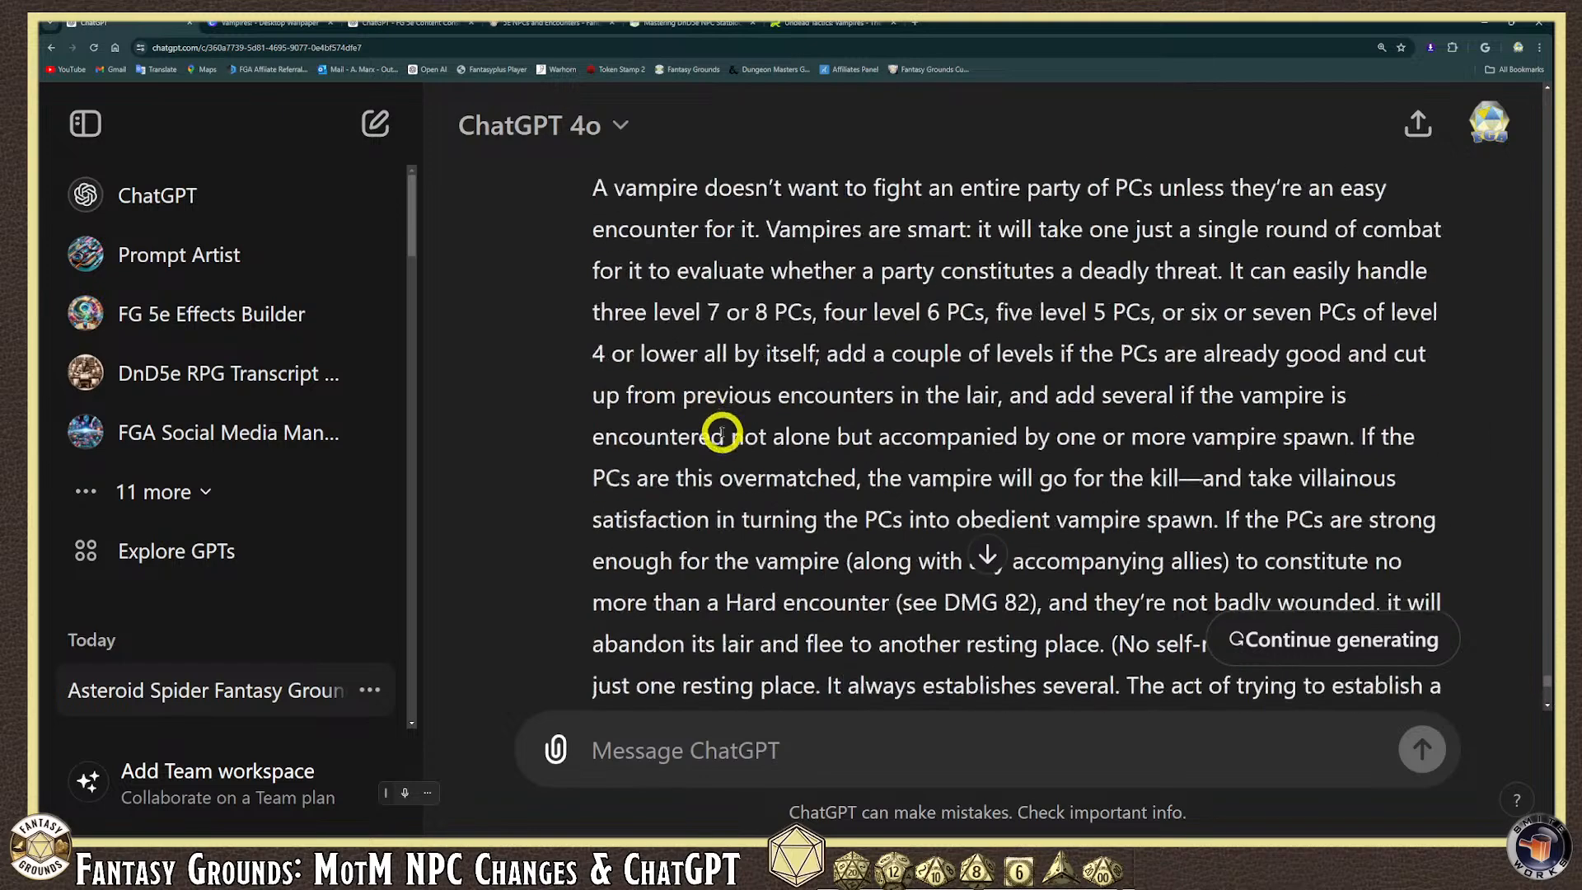
scroll(718, 442, "down", 2)
left_click_drag(576, 342, 1392, 513)
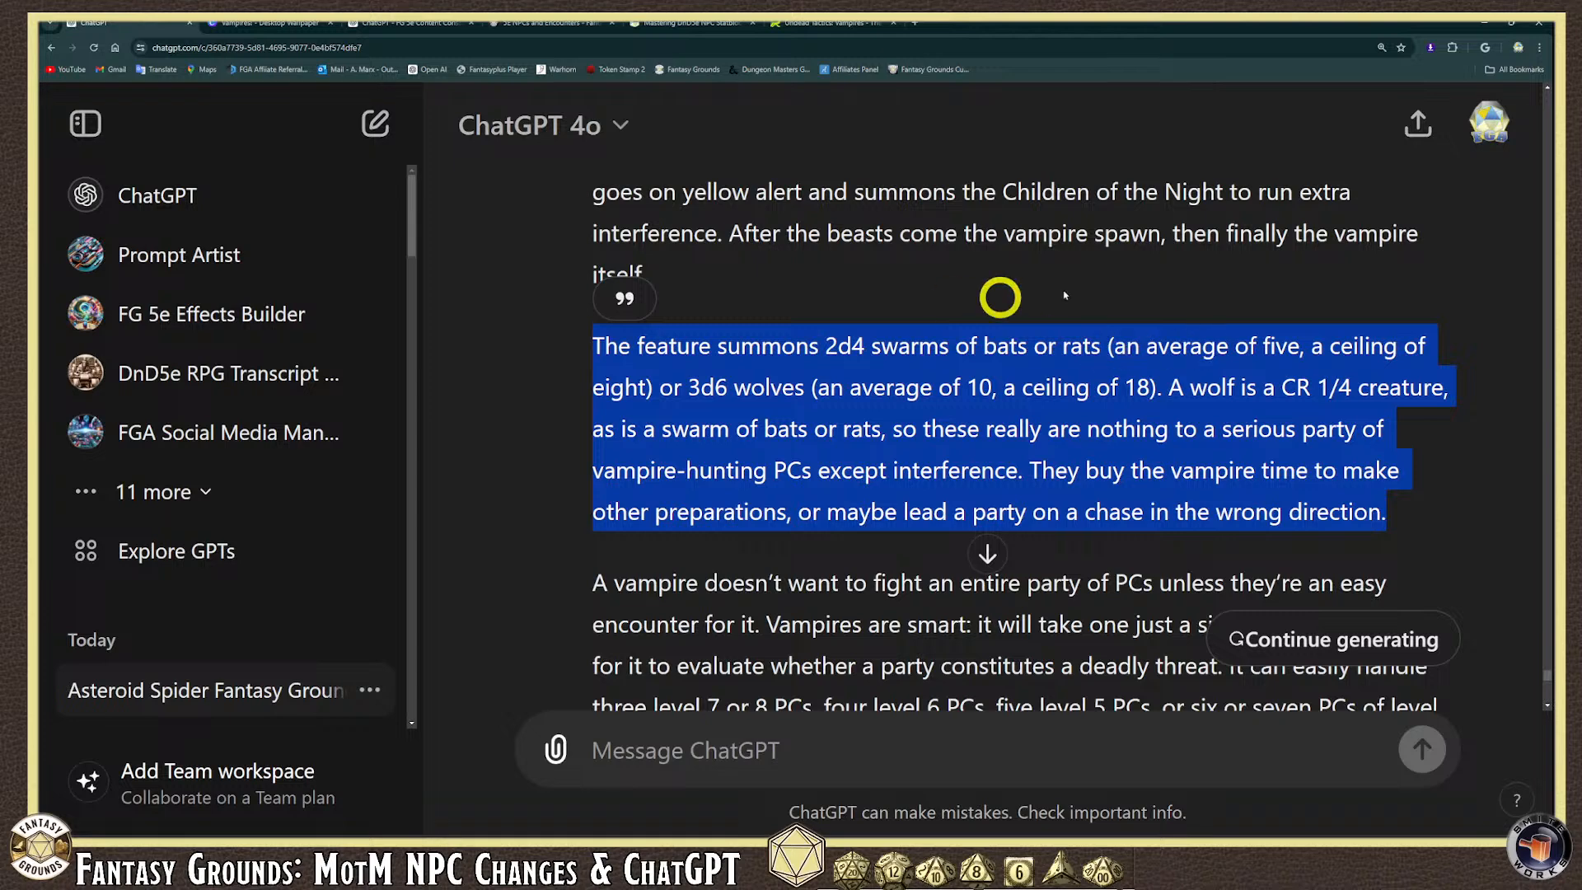
left_click(856, 377)
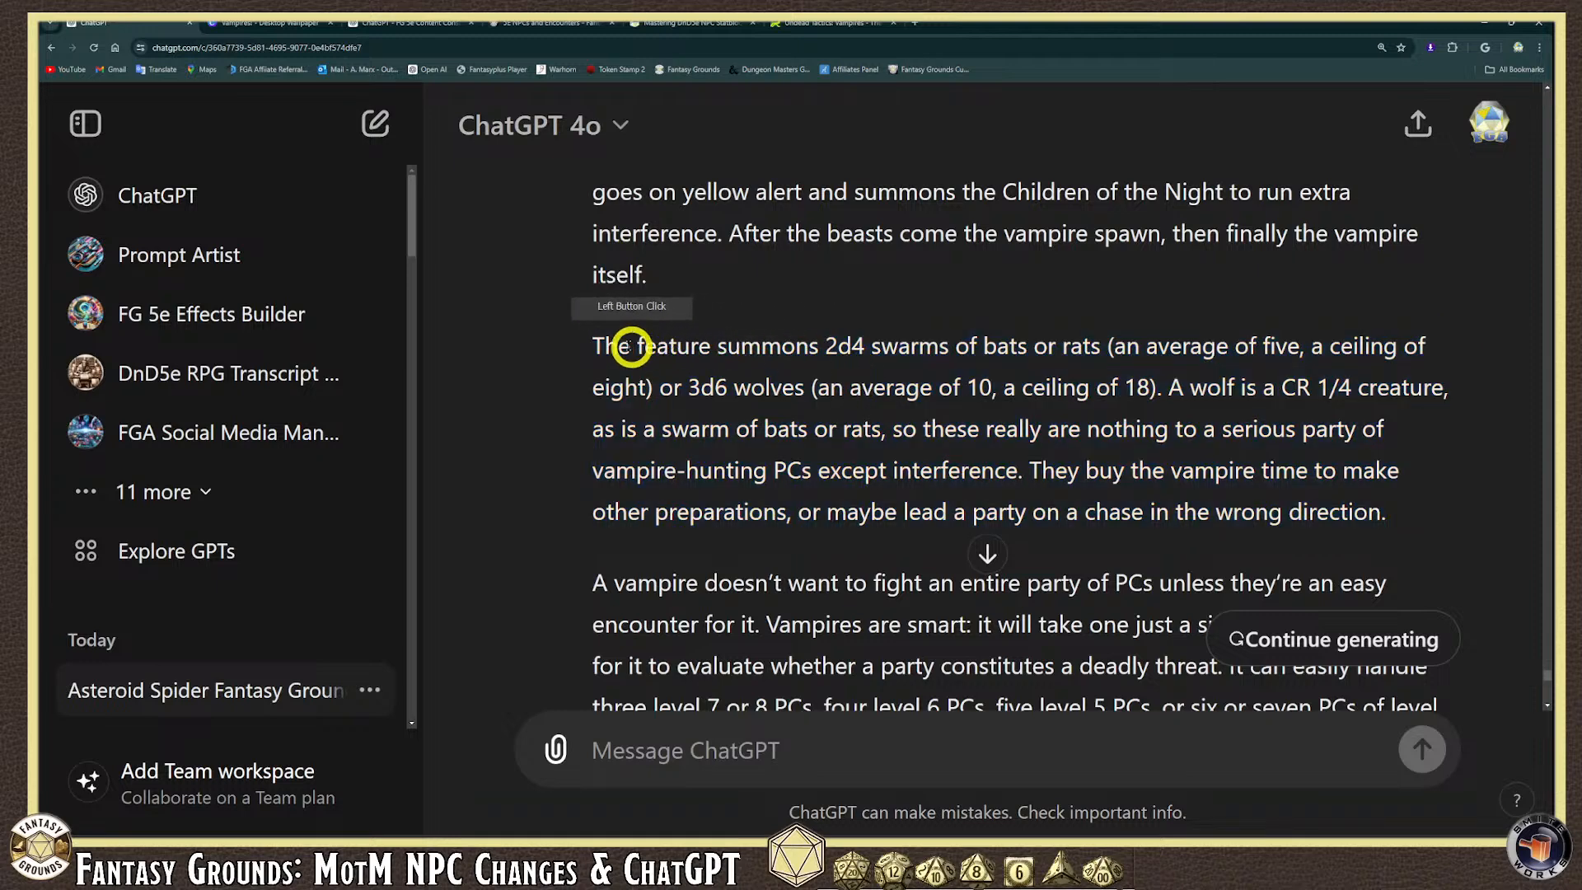
left_click_drag(587, 346, 1390, 521)
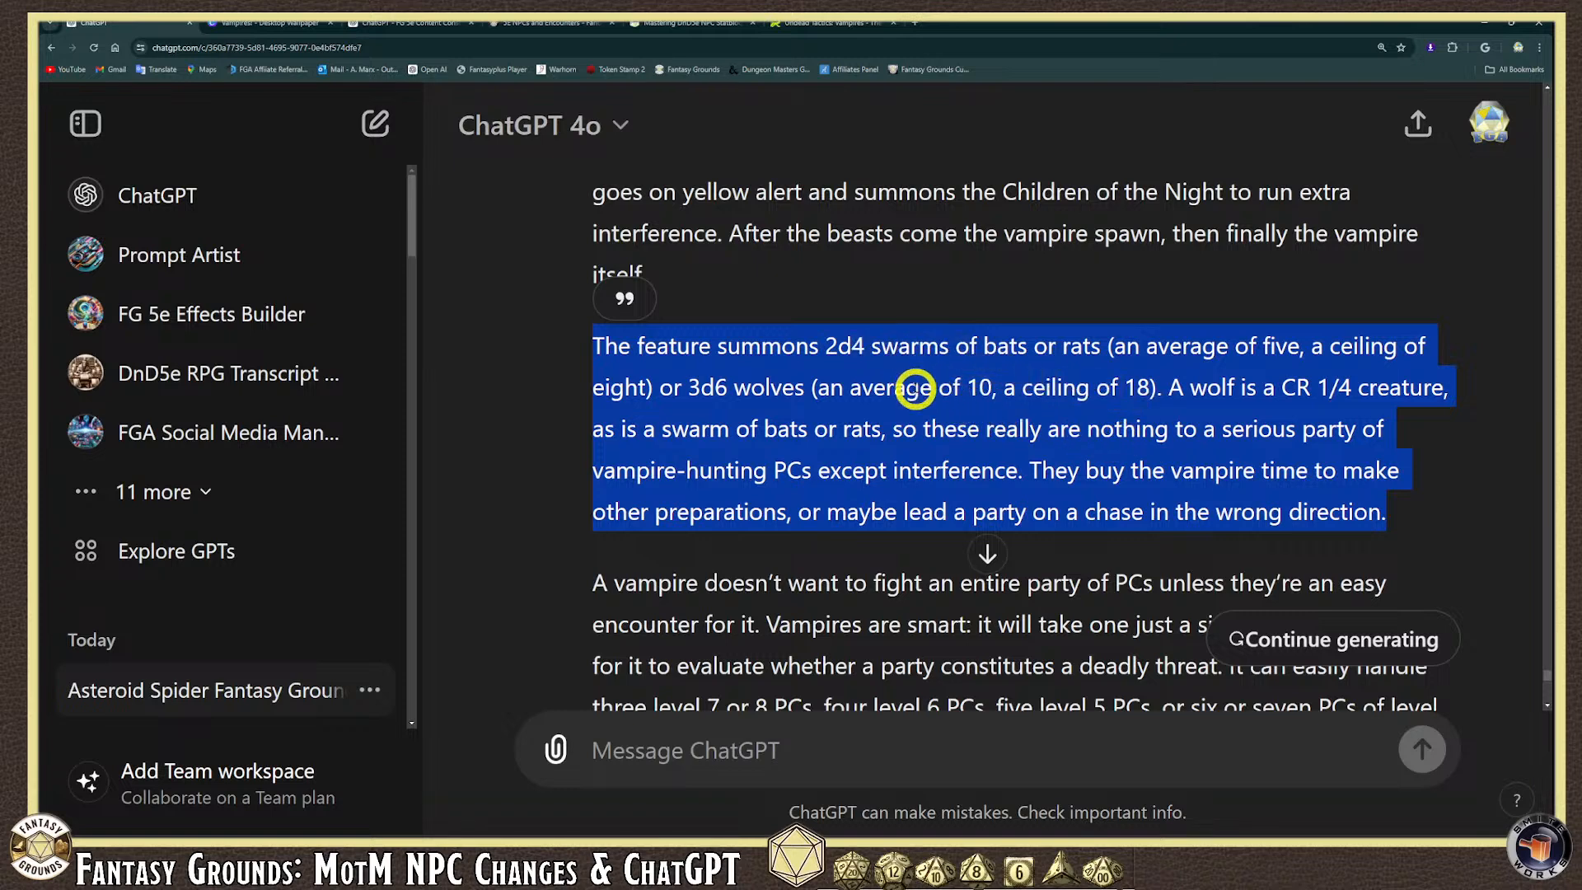
left_click(848, 388)
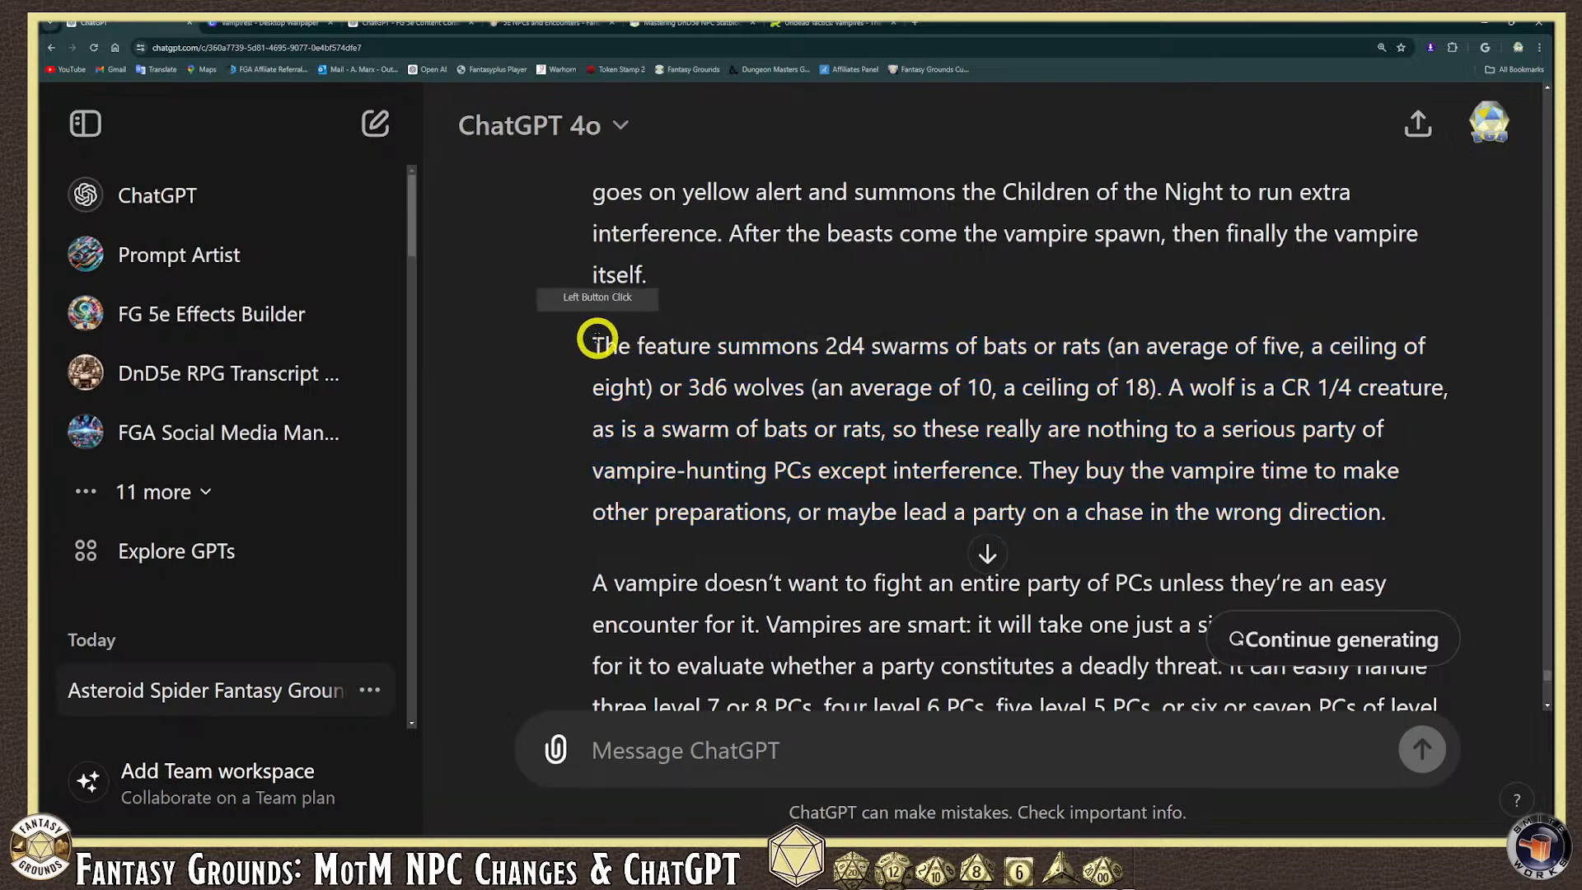
left_click_drag(594, 339, 1375, 513)
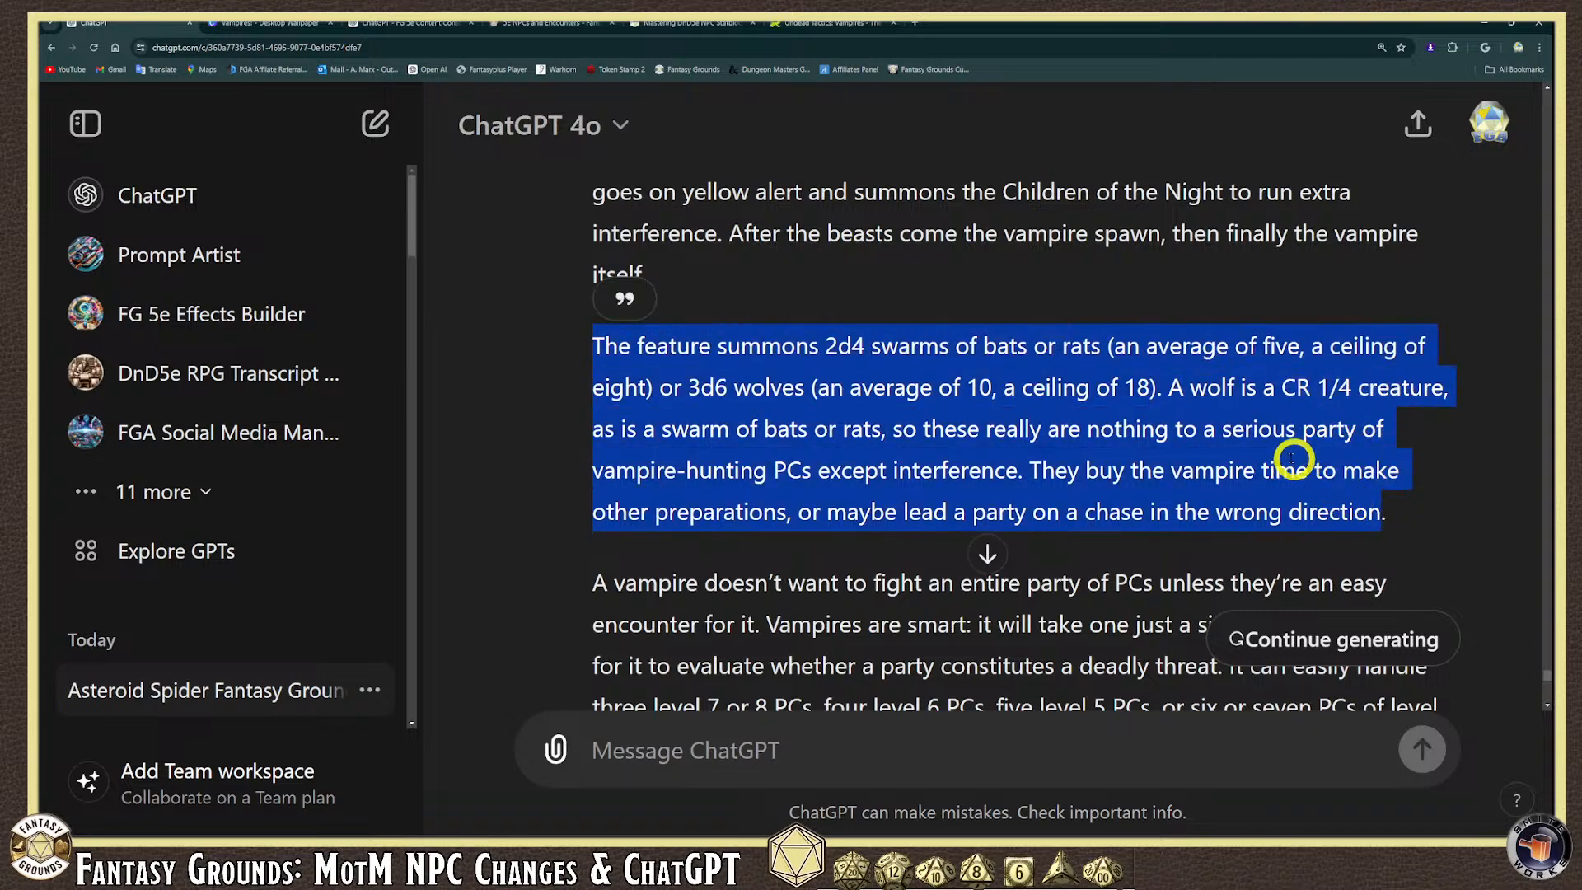
left_click(900, 277)
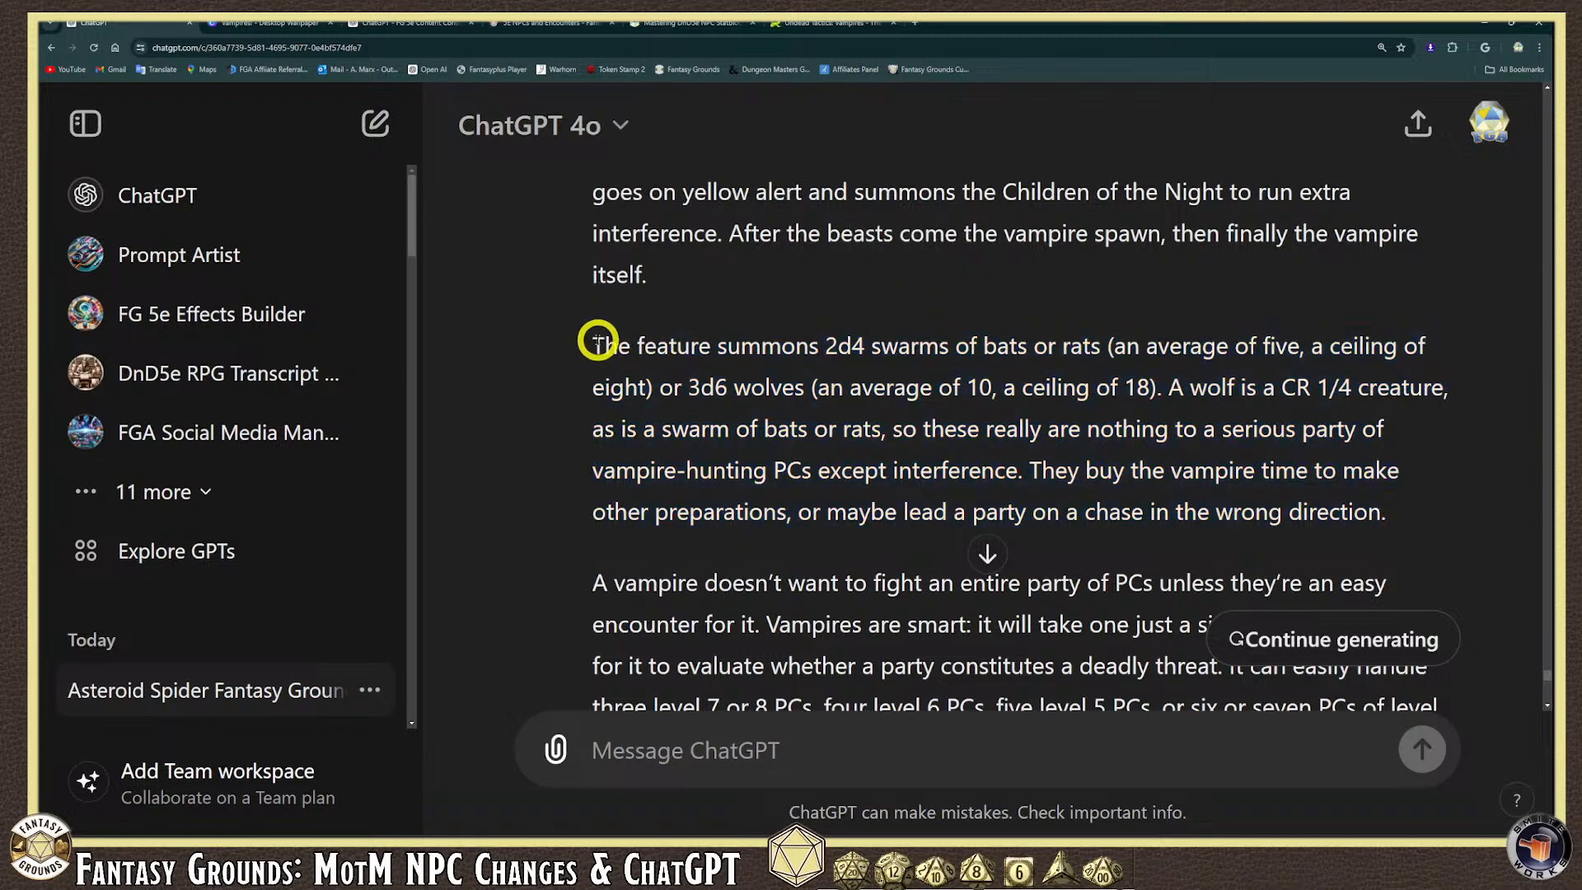
left_click_drag(599, 343, 1399, 517)
scroll(989, 432, "down", 1)
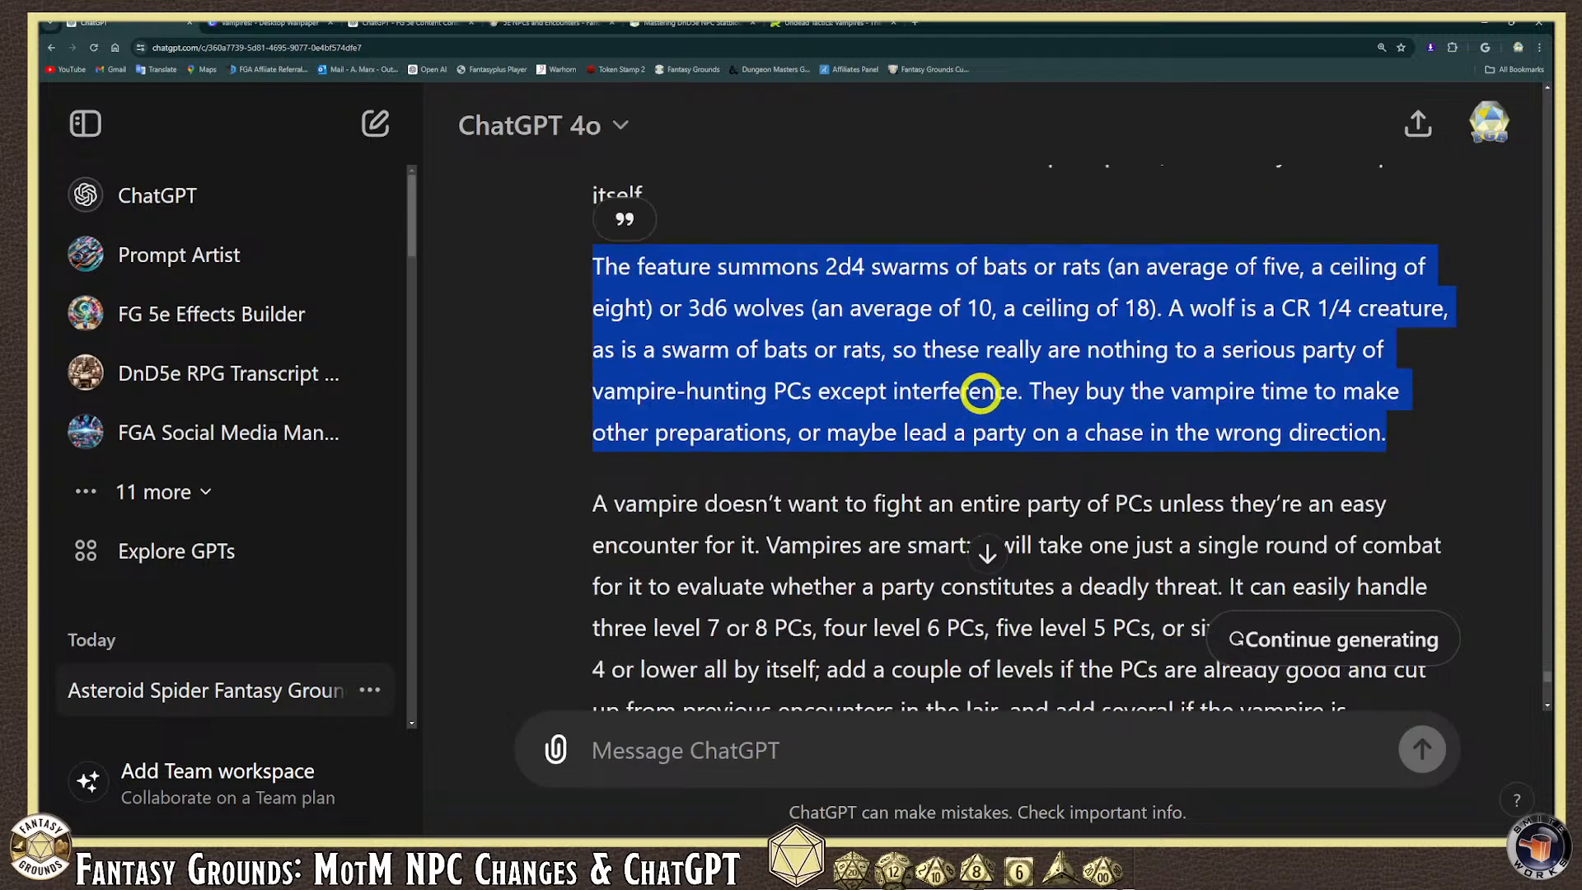
scroll(980, 391, "down", 2)
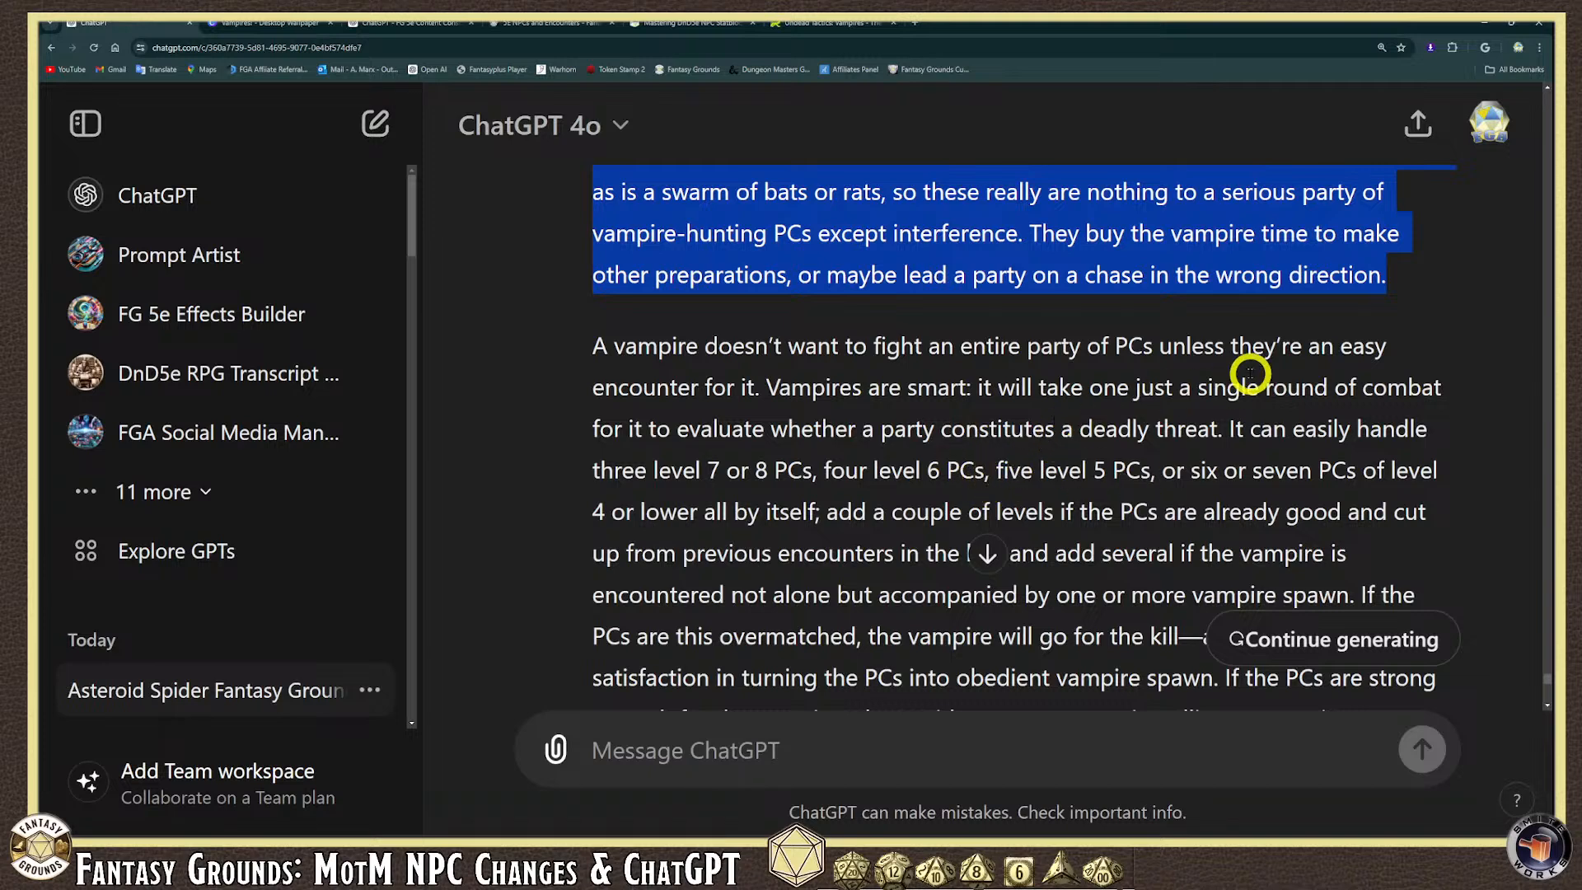
Write a message asking ChatGPT to rewrite the NPC stat block above but condense and pair down the tactics for ease of use.
left_click(874, 353)
scroll(865, 378, "up", 3)
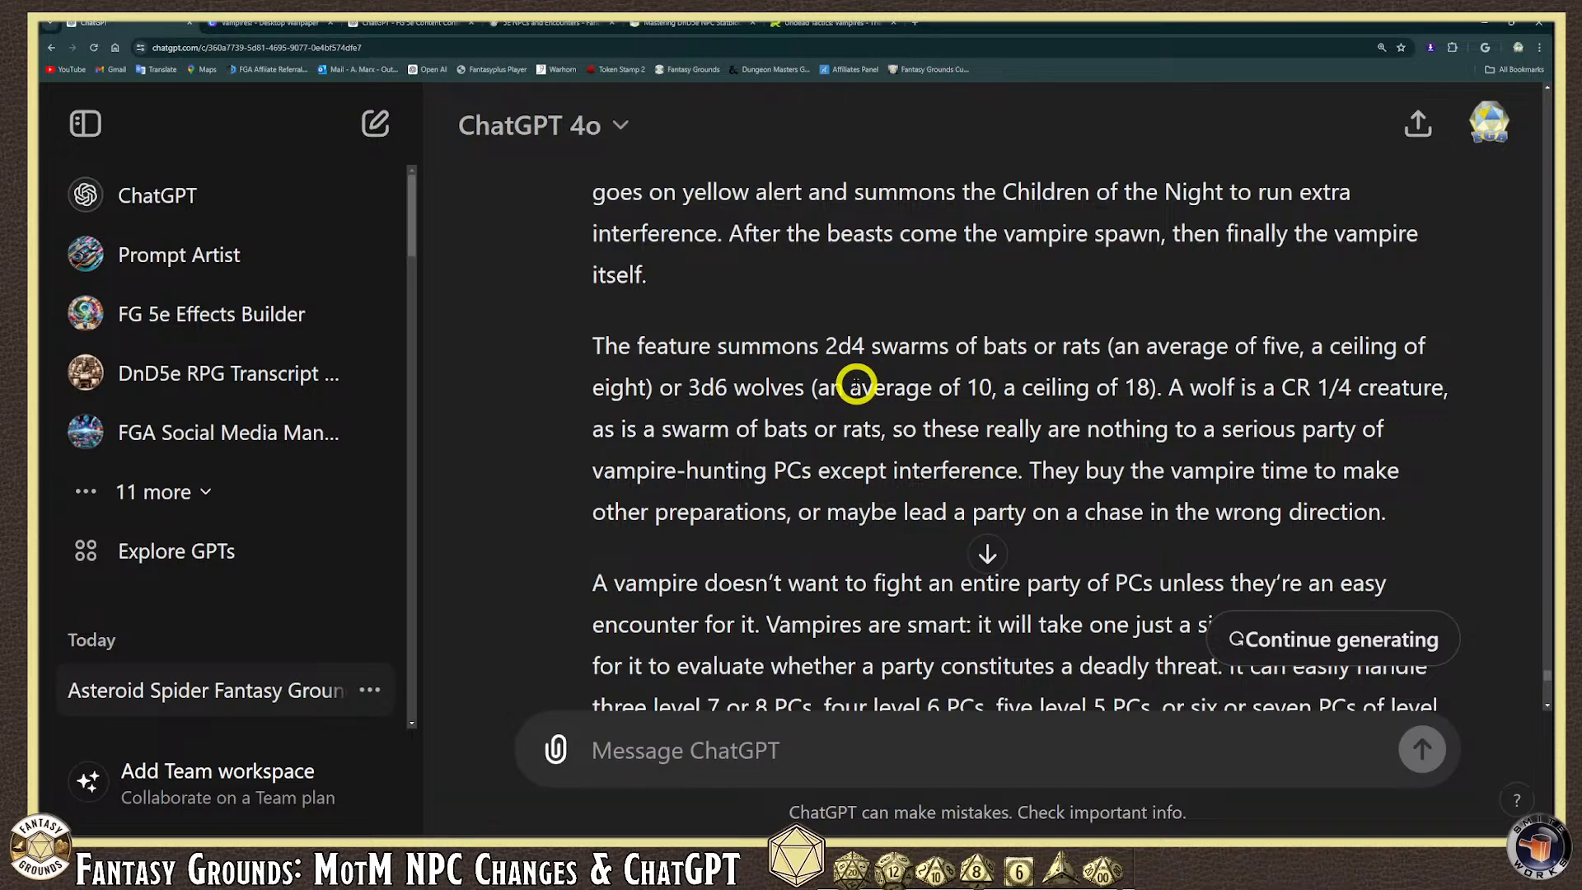
scroll(804, 360, "up", 7)
scroll(749, 381, "down", 5)
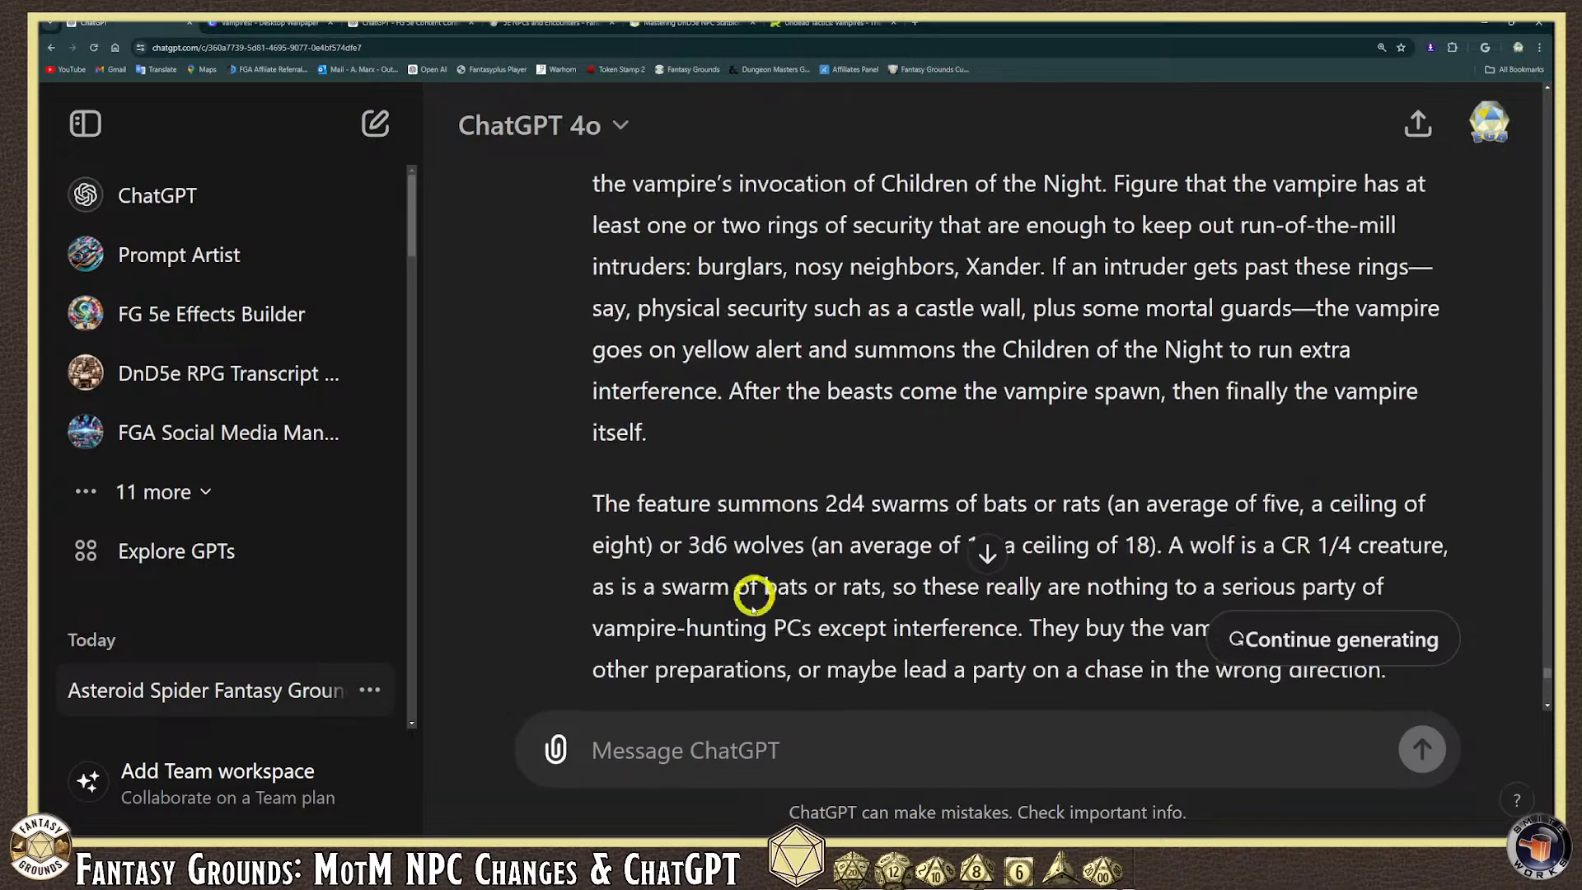
left_click(701, 739)
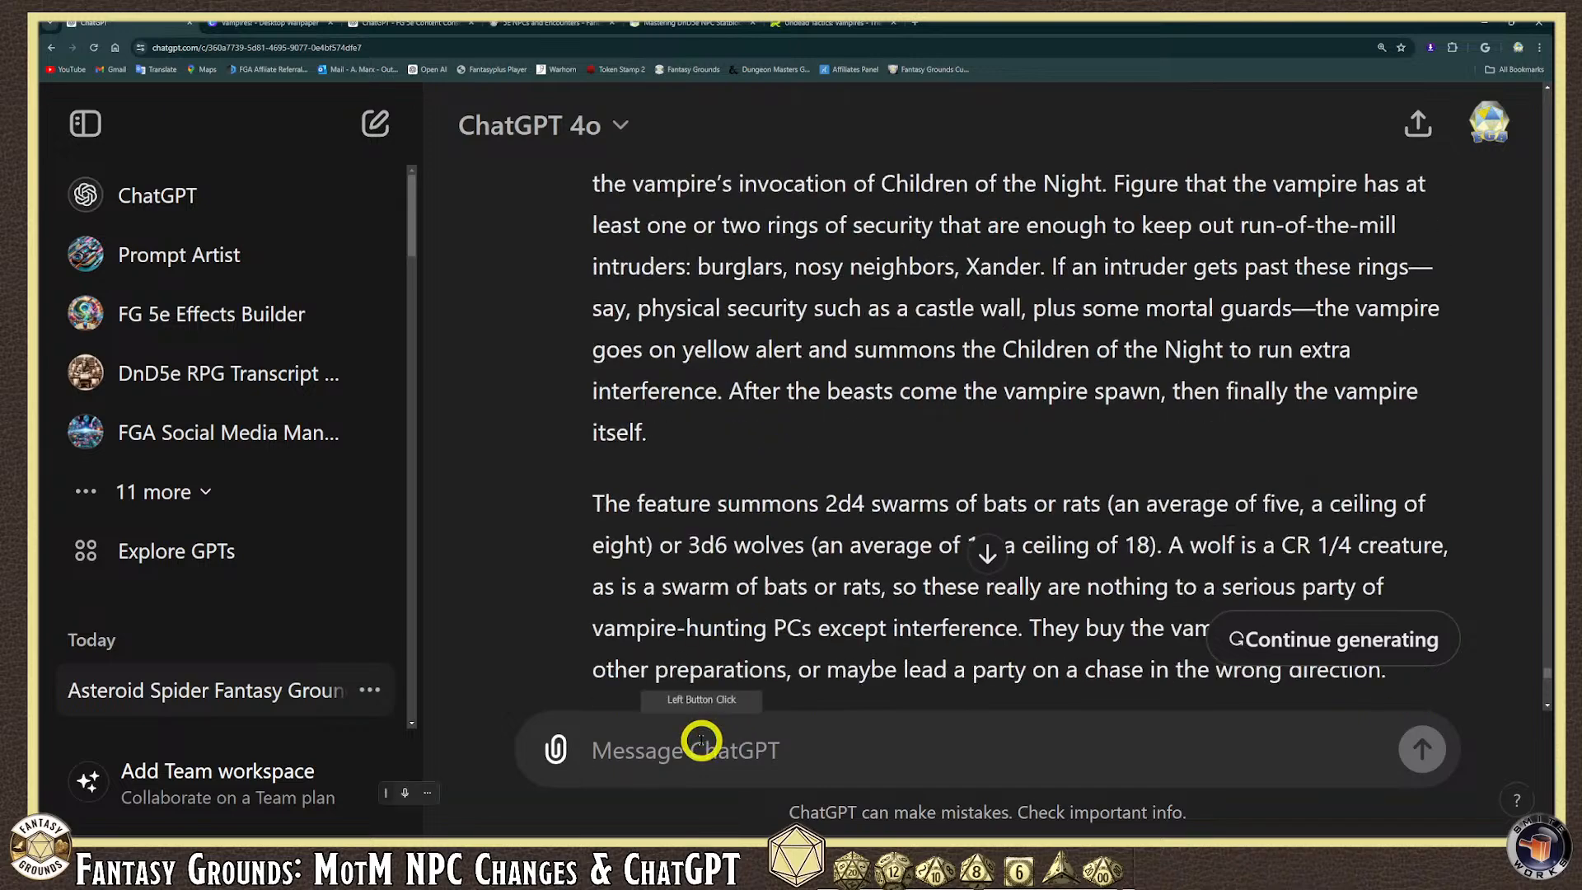
type("Re")
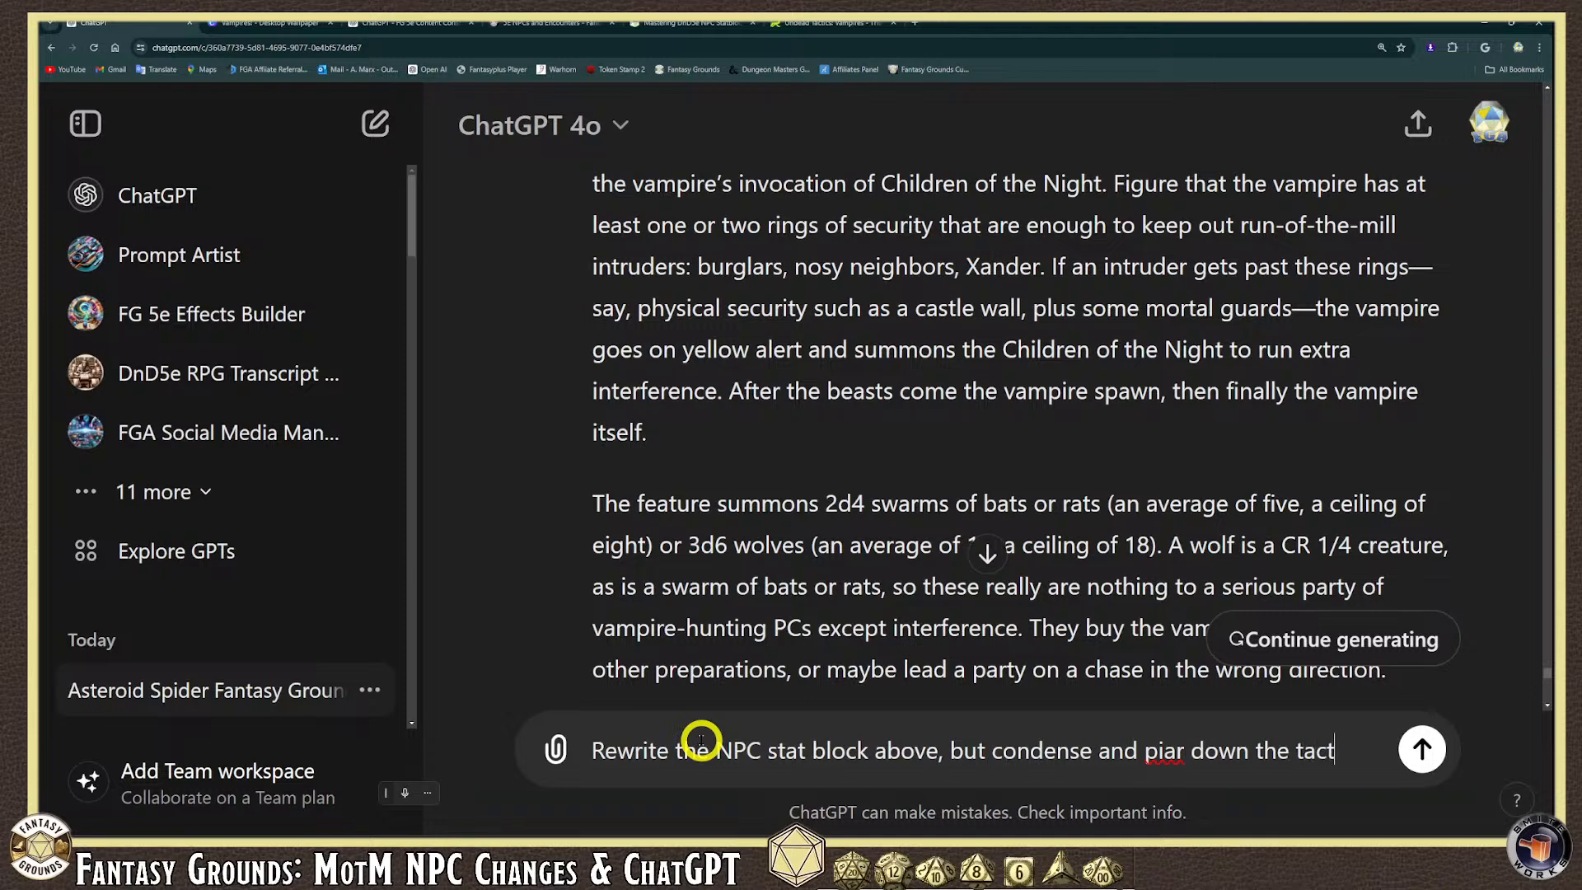
type("for ease of use.")
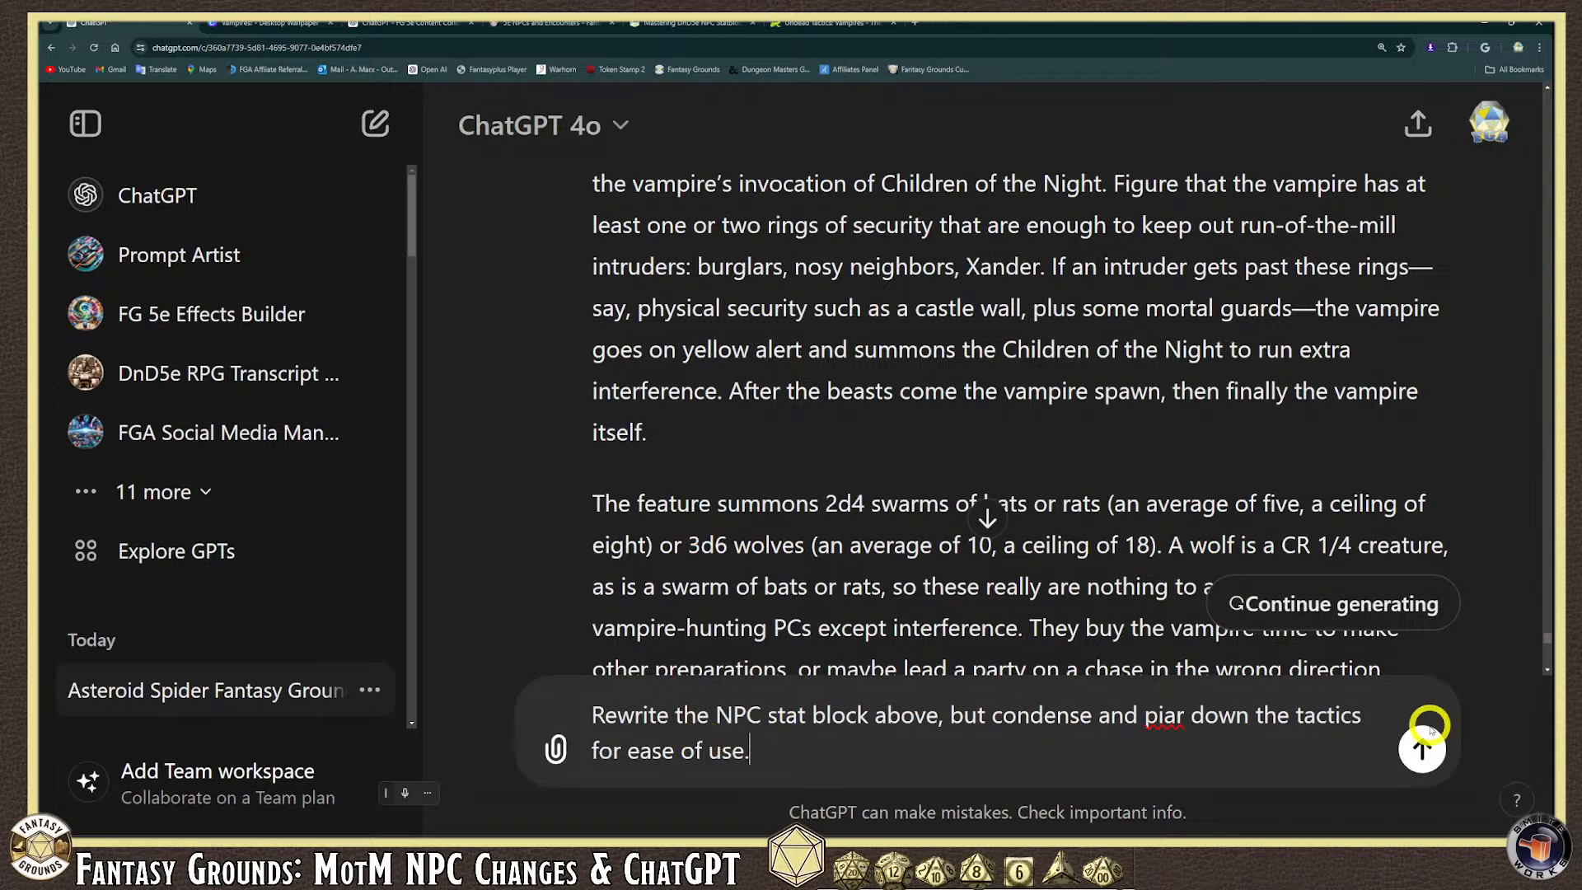
Correct the misspelled word "piar" to "pair" in the message and send it.
left_click(1171, 713)
key("BackSpace")
key("BackSpace")
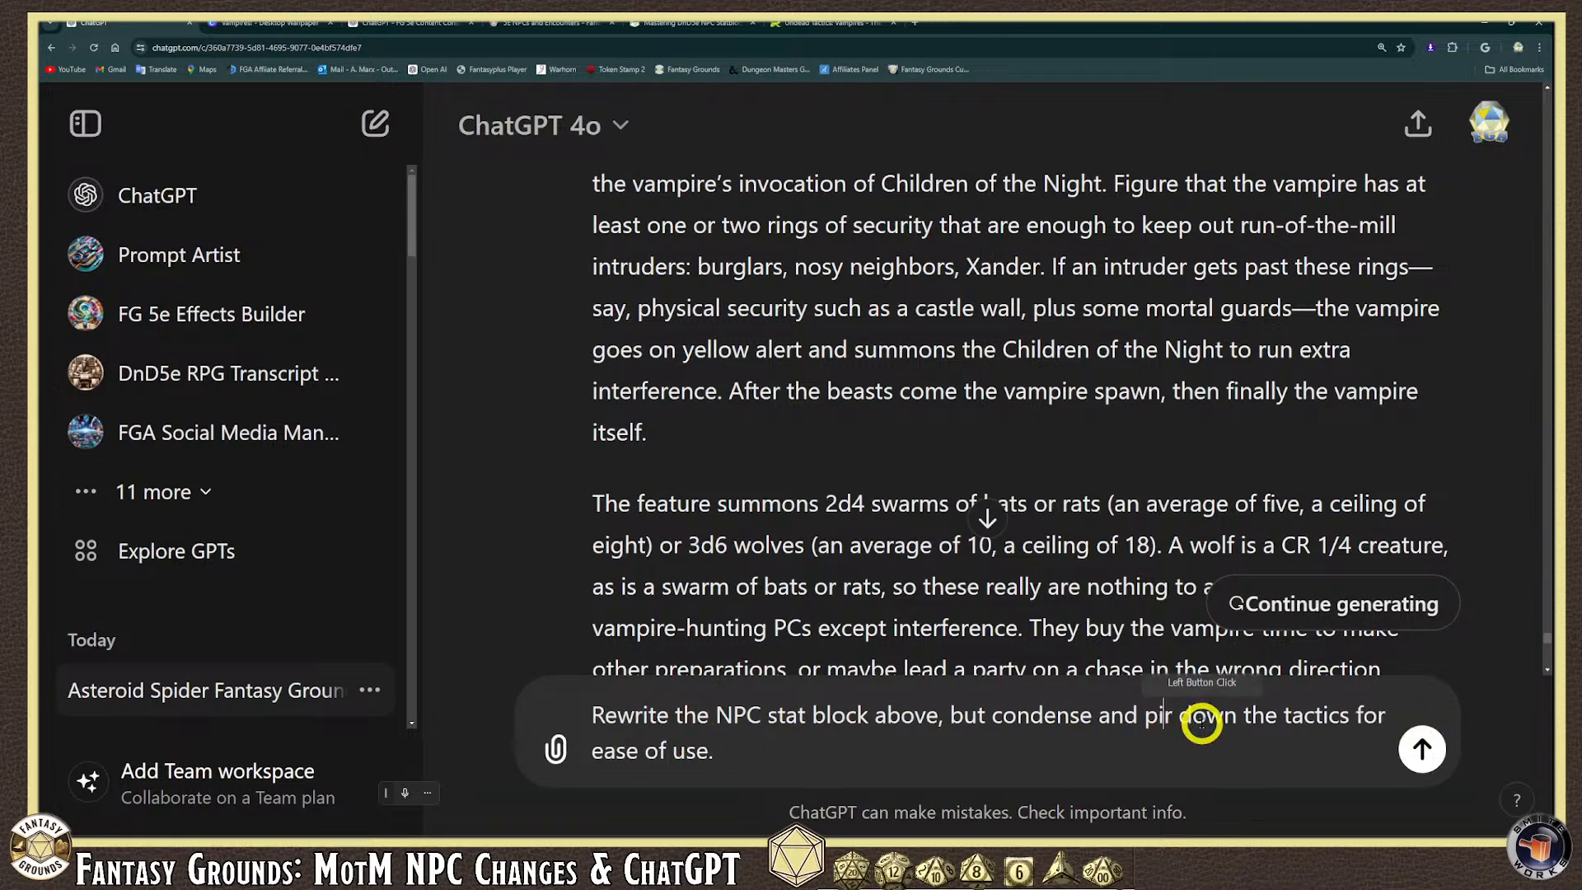
type("ai")
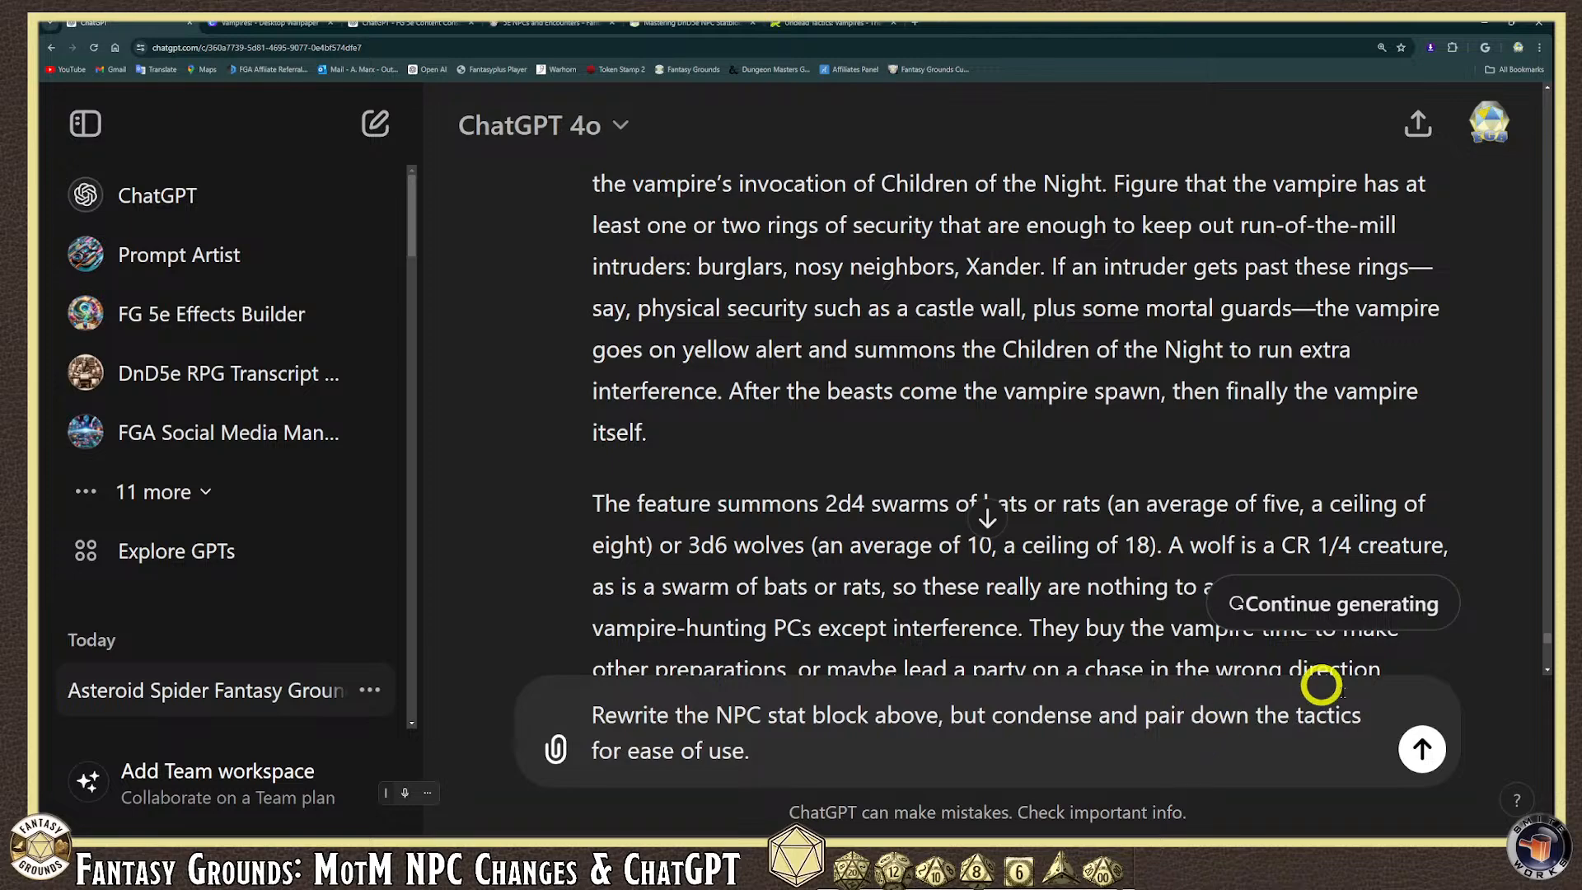
left_click(1422, 748)
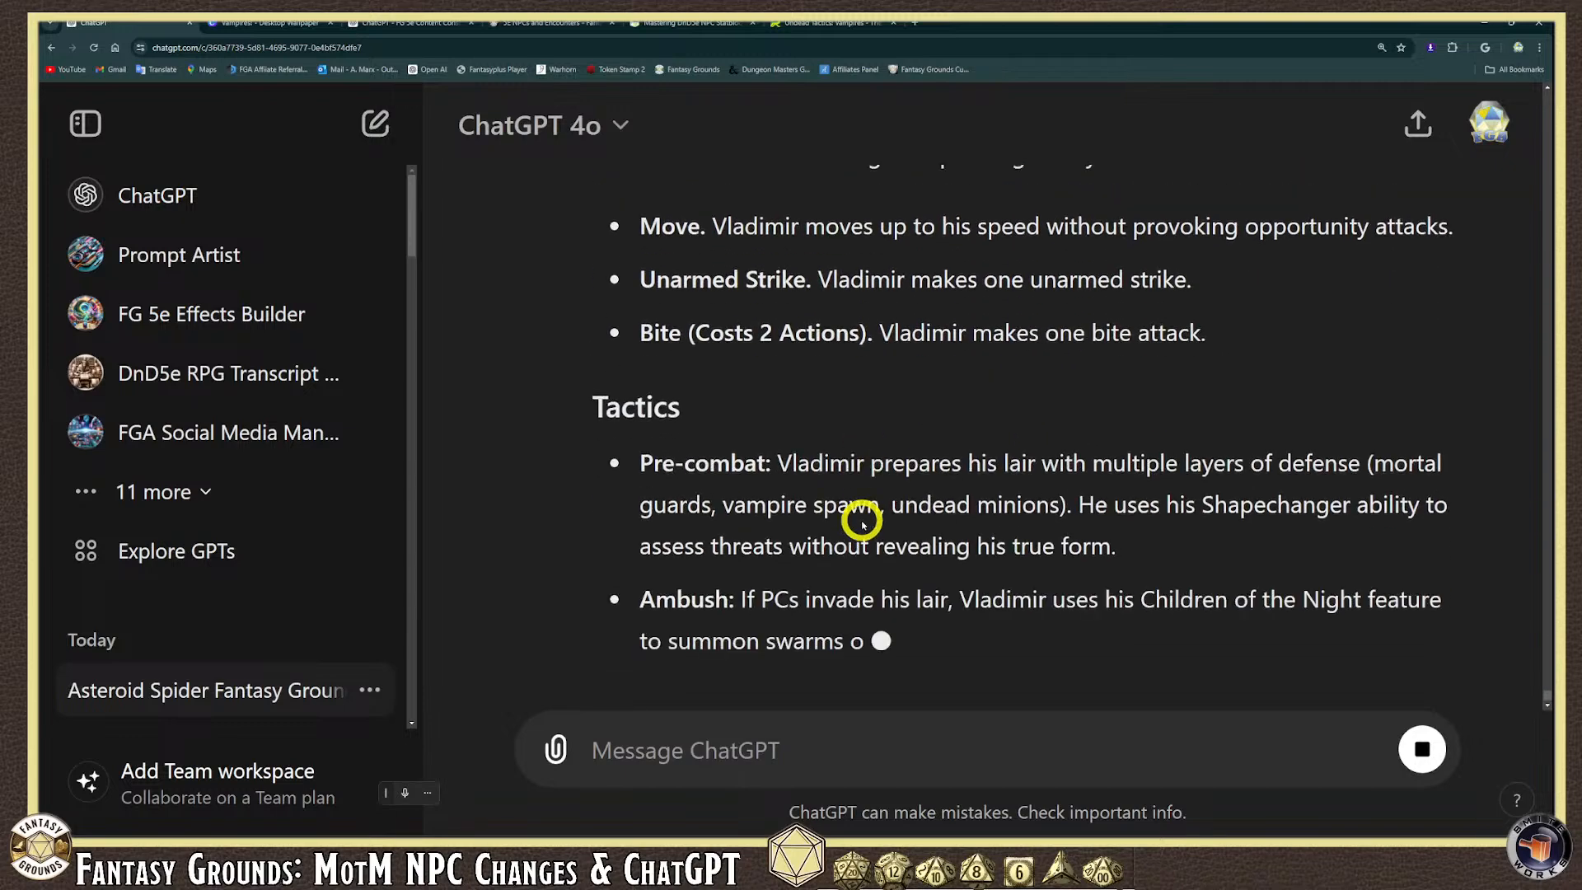
Review the rewritten stat block's legendary actions and condensed tactics bullets through to the closing sentence.
scroll(861, 519, "up", 3)
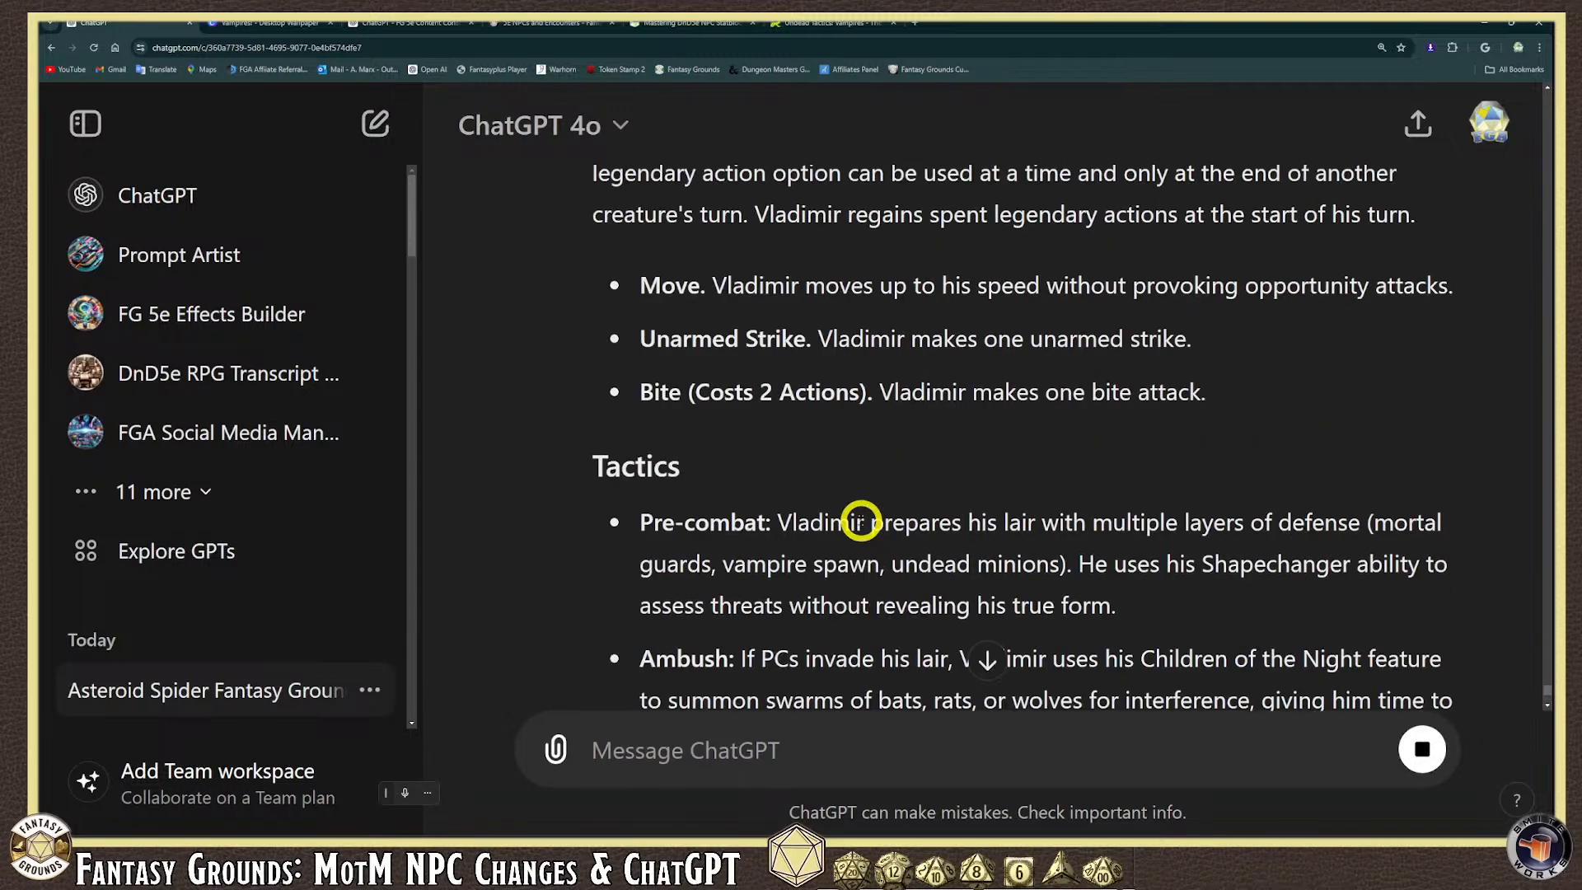
scroll(861, 522, "up", 3)
scroll(861, 522, "down", 8)
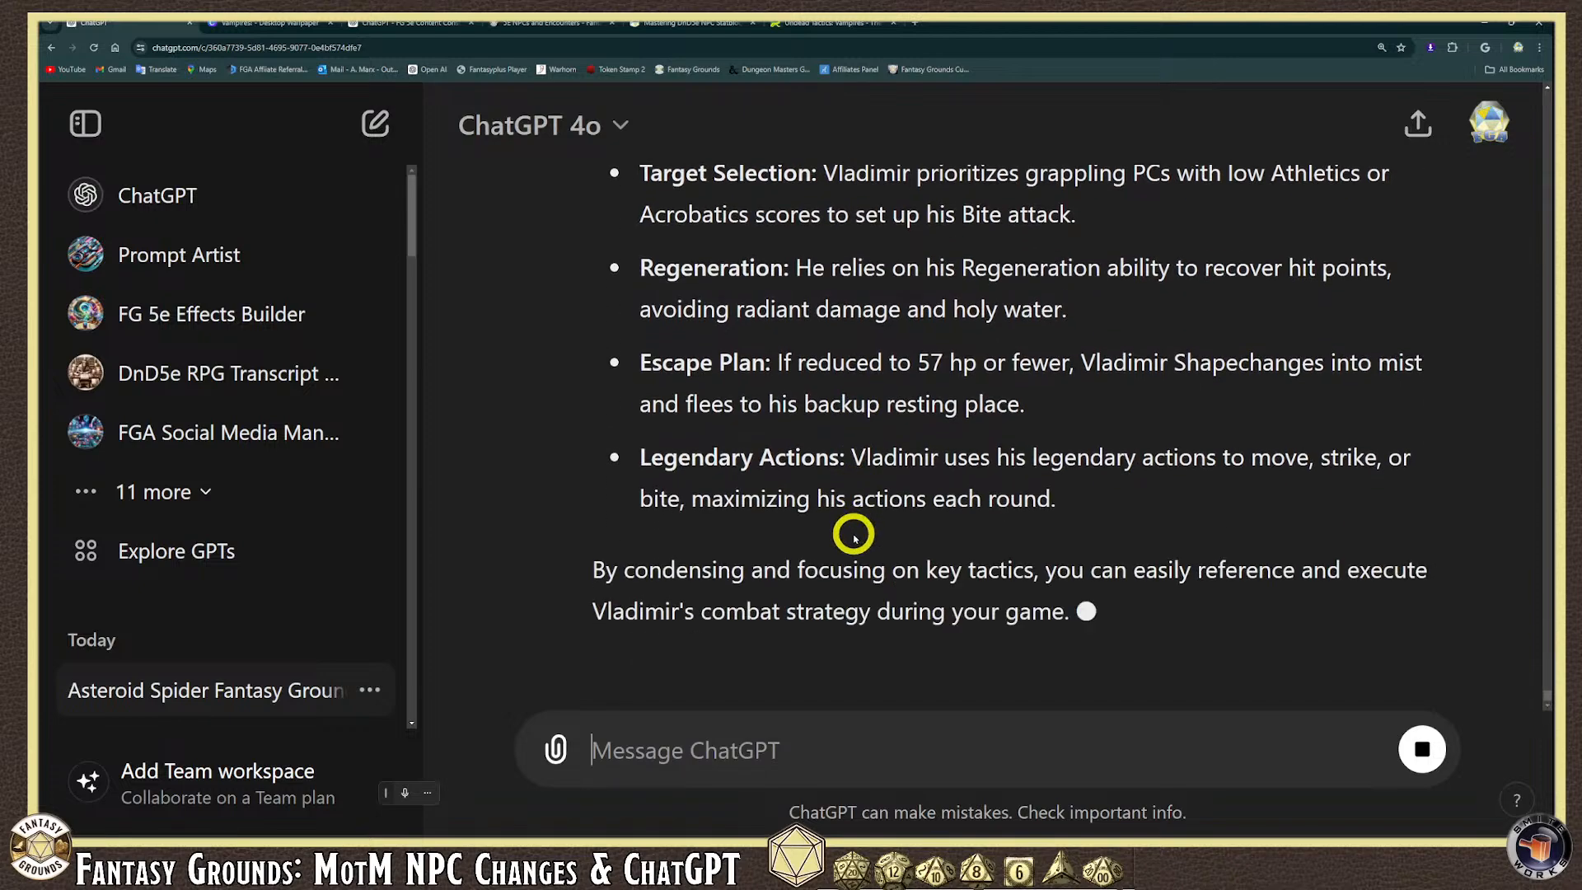
scroll(853, 537, "up", 8)
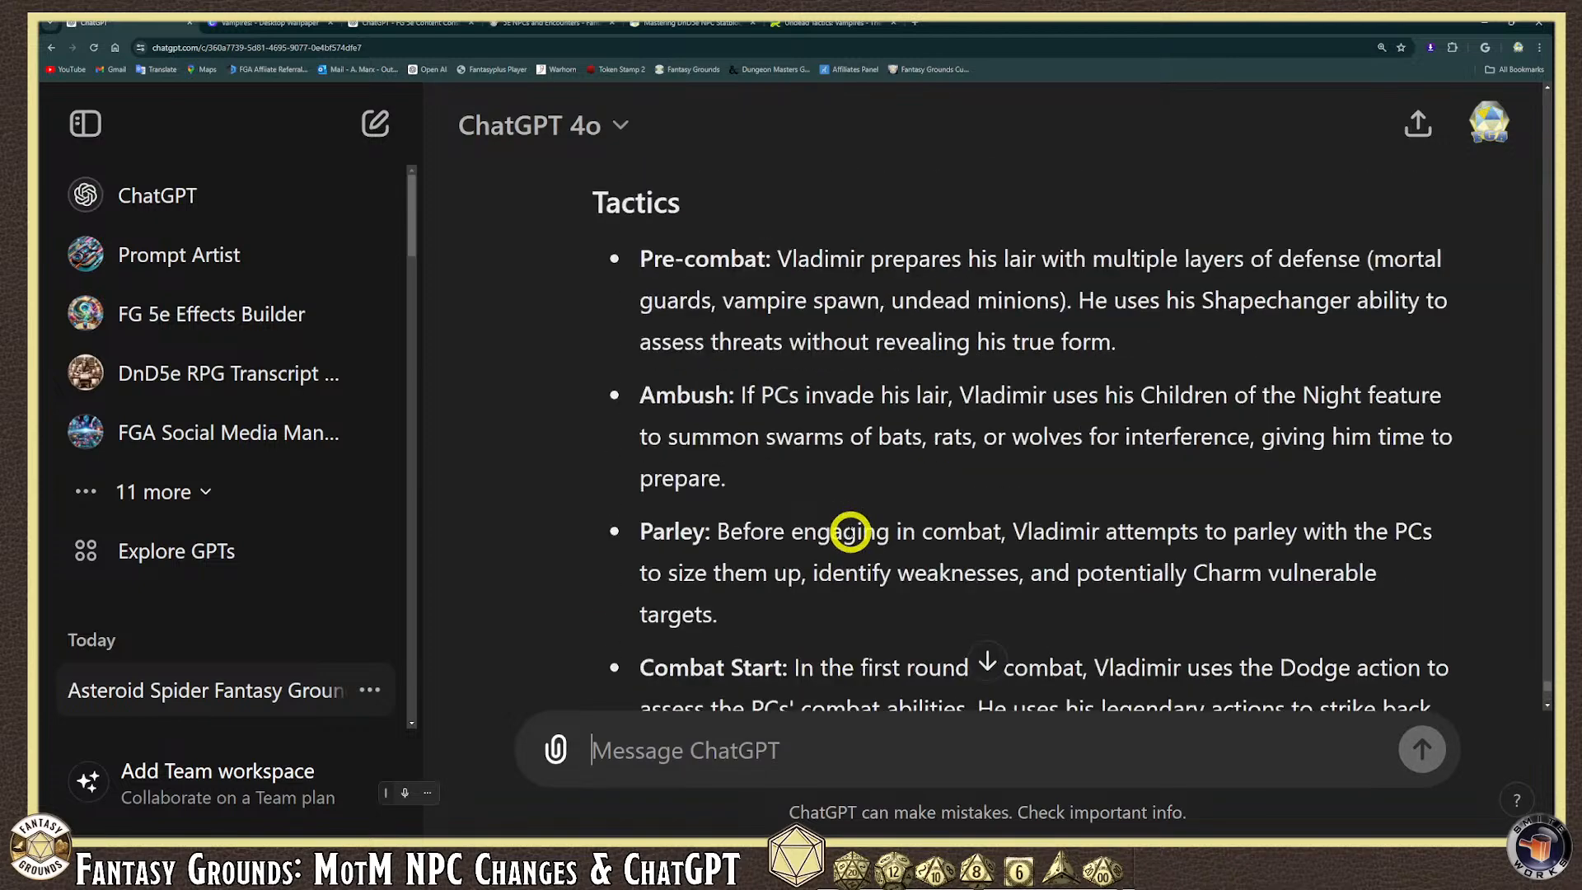
scroll(850, 531, "up", 5)
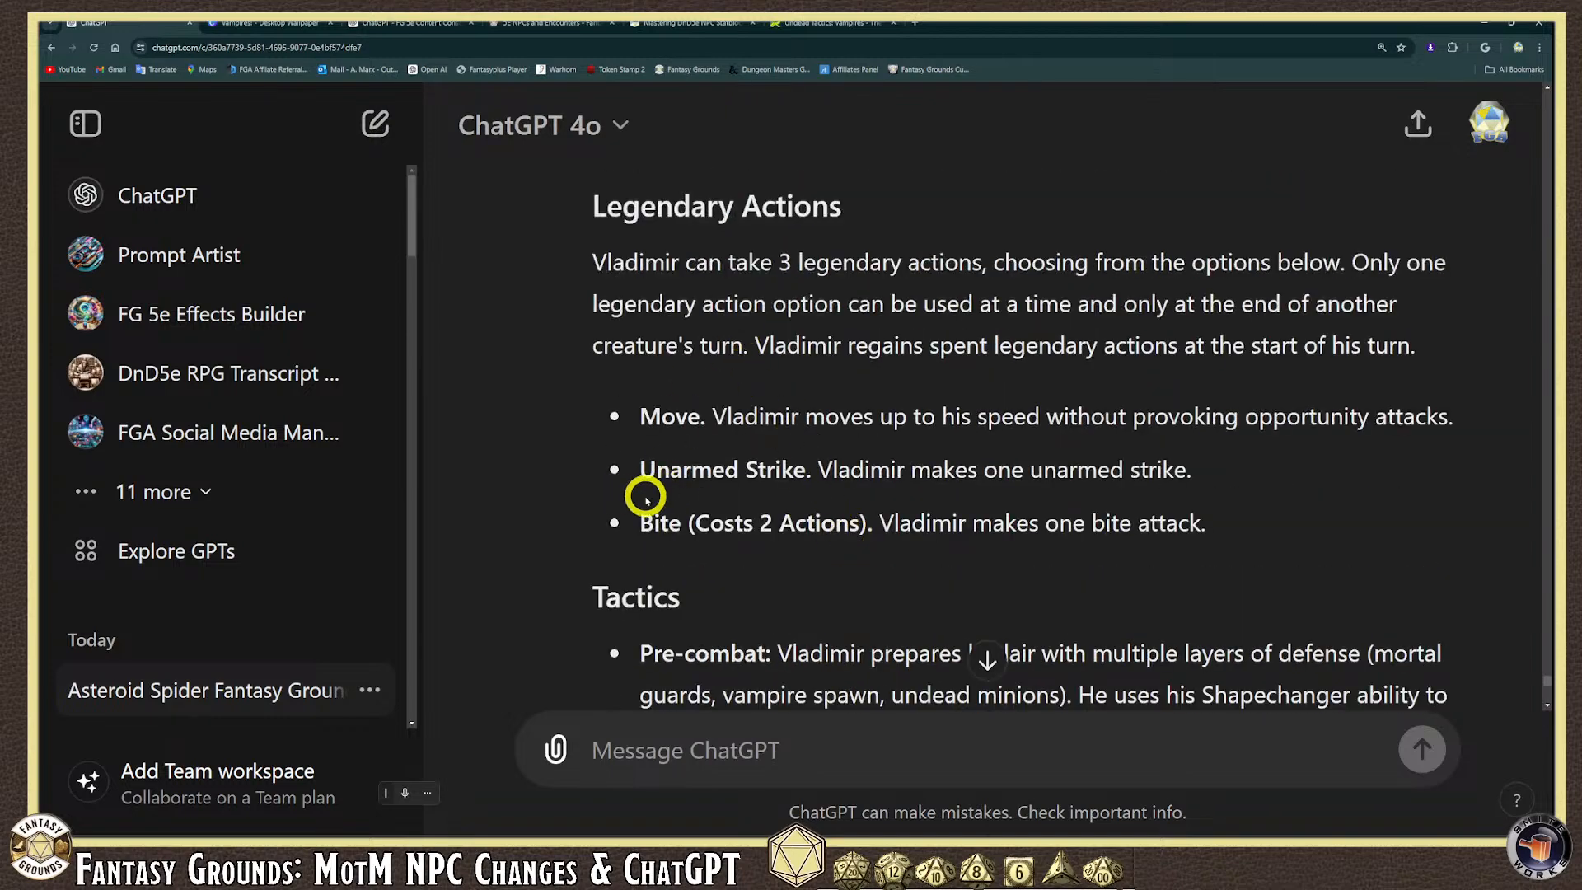
scroll(643, 494, "down", 2)
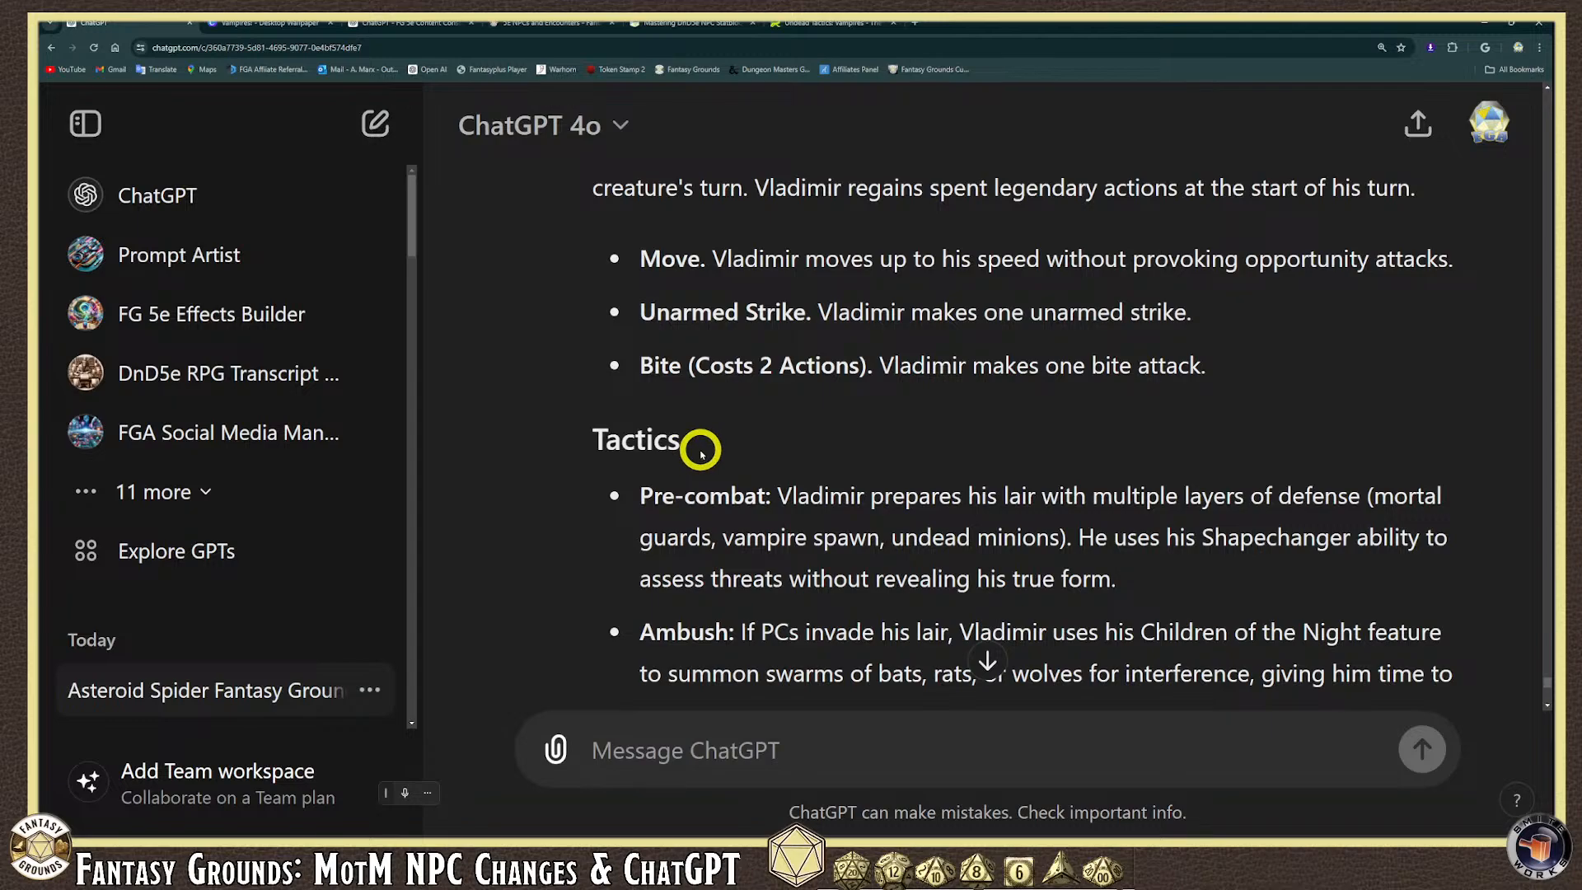
scroll(702, 474, "down", 5)
scroll(705, 485, "up", 2)
scroll(704, 481, "up", 4)
scroll(700, 494, "down", 8)
scroll(700, 498, "down", 3)
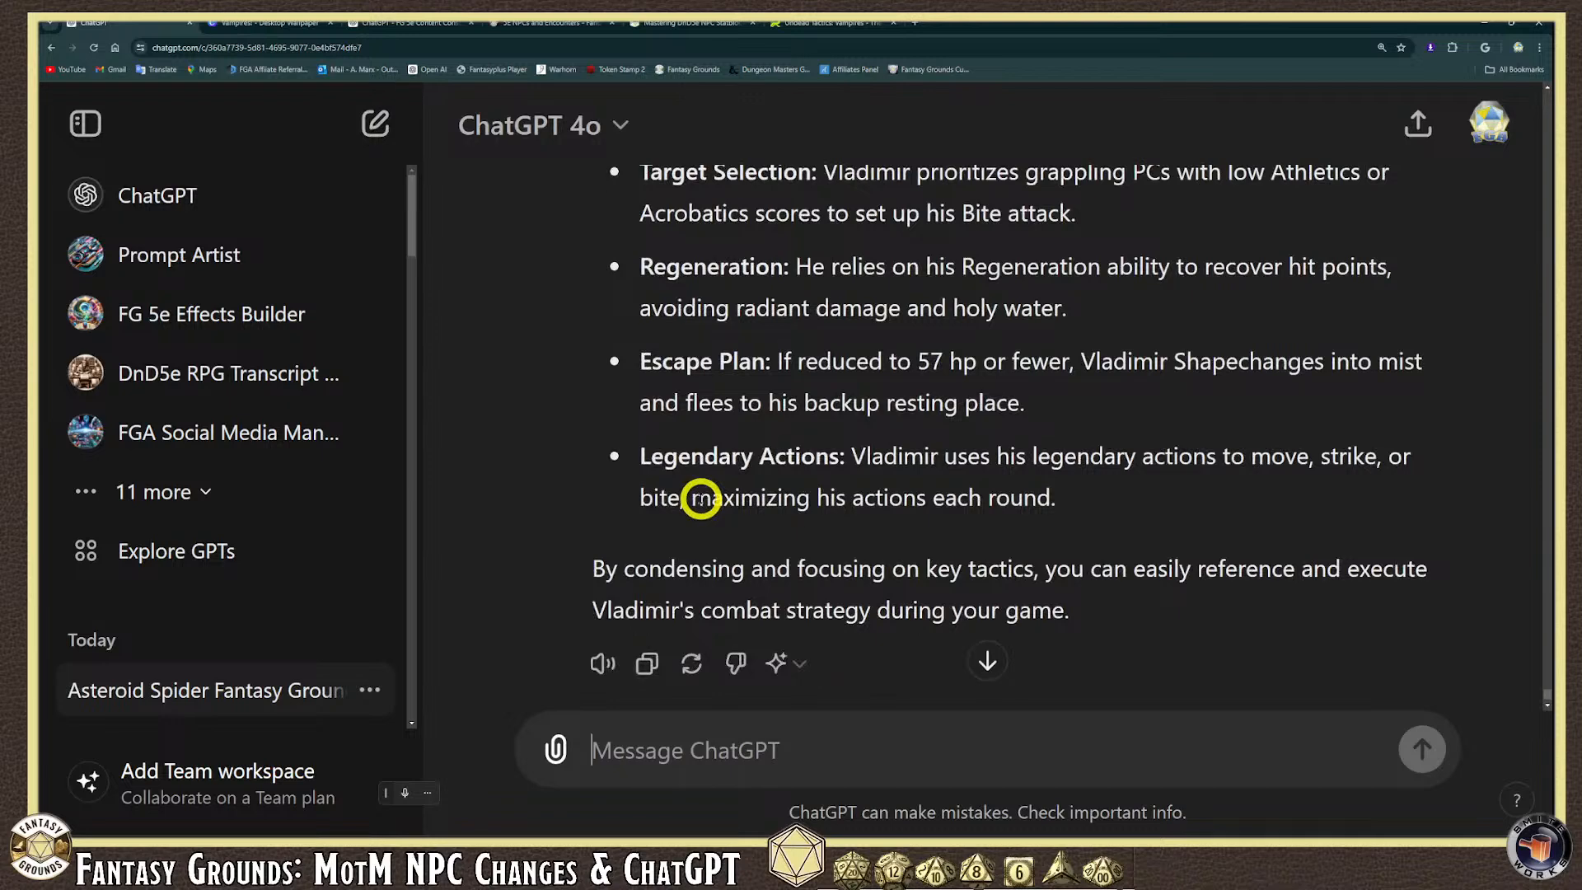
Write a request for a short background and a description of Vlad for the DALL-E 3 app image prompt, based on the stat block above.
left_click(681, 736)
type("Wri")
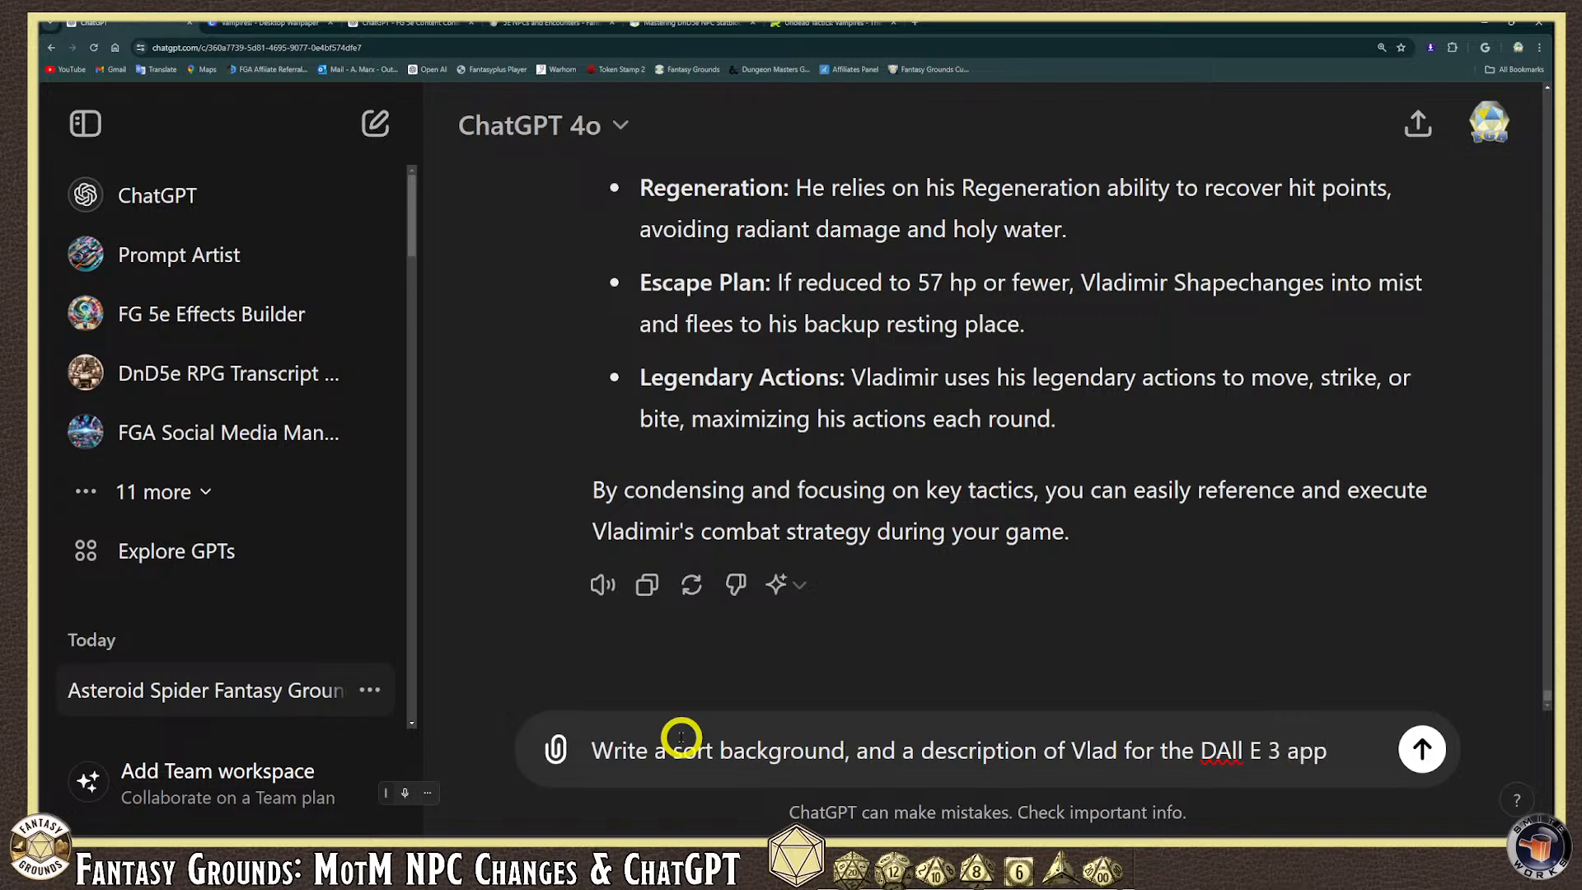
type("age prompt.")
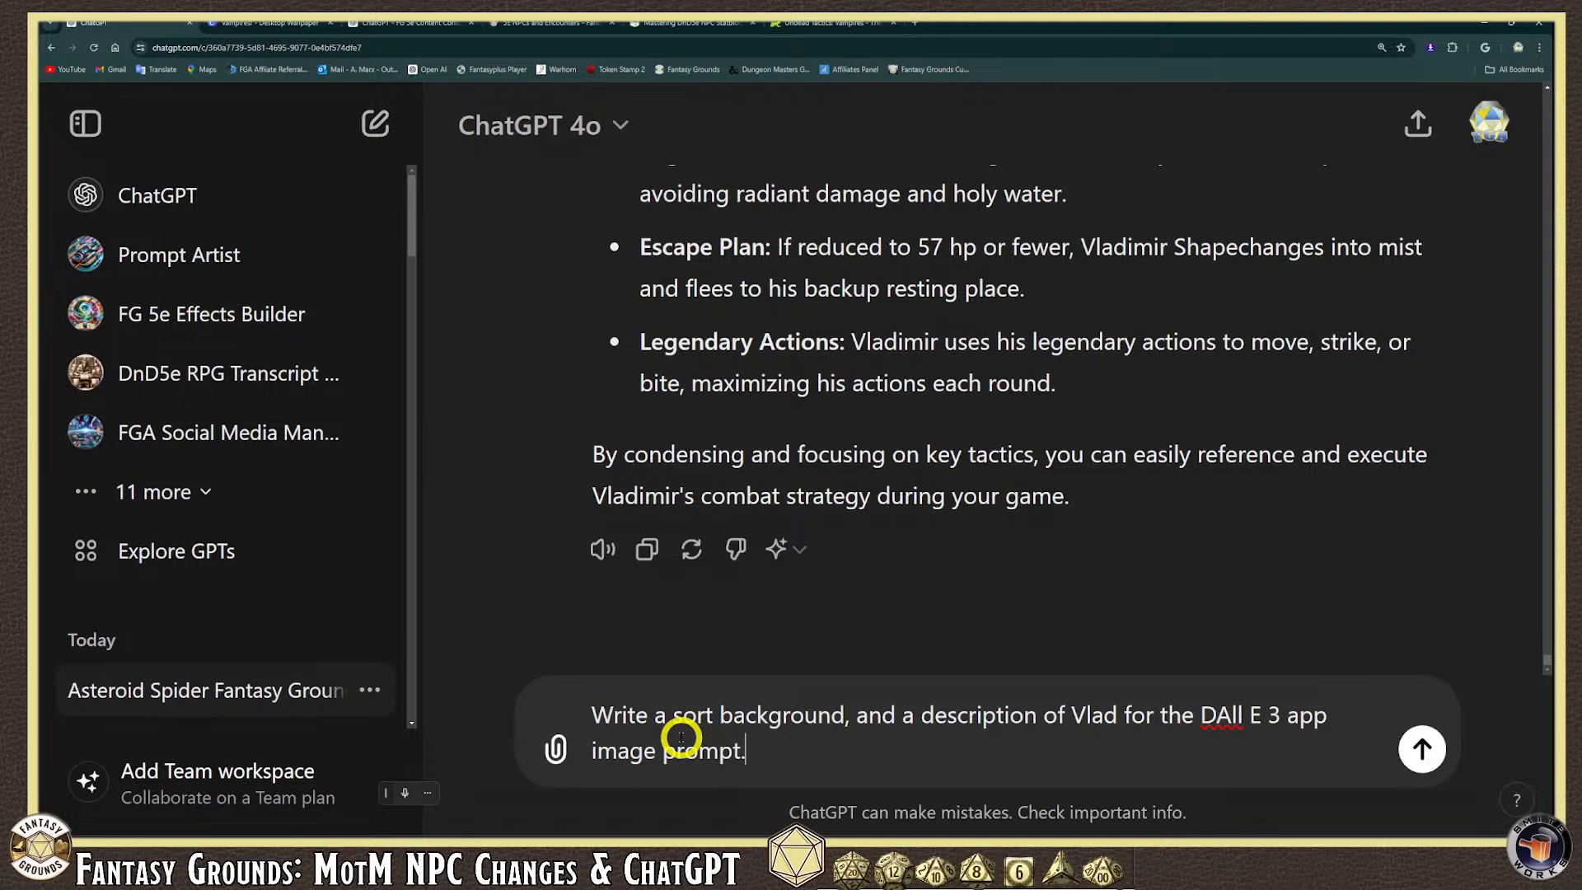
key("BackSpace")
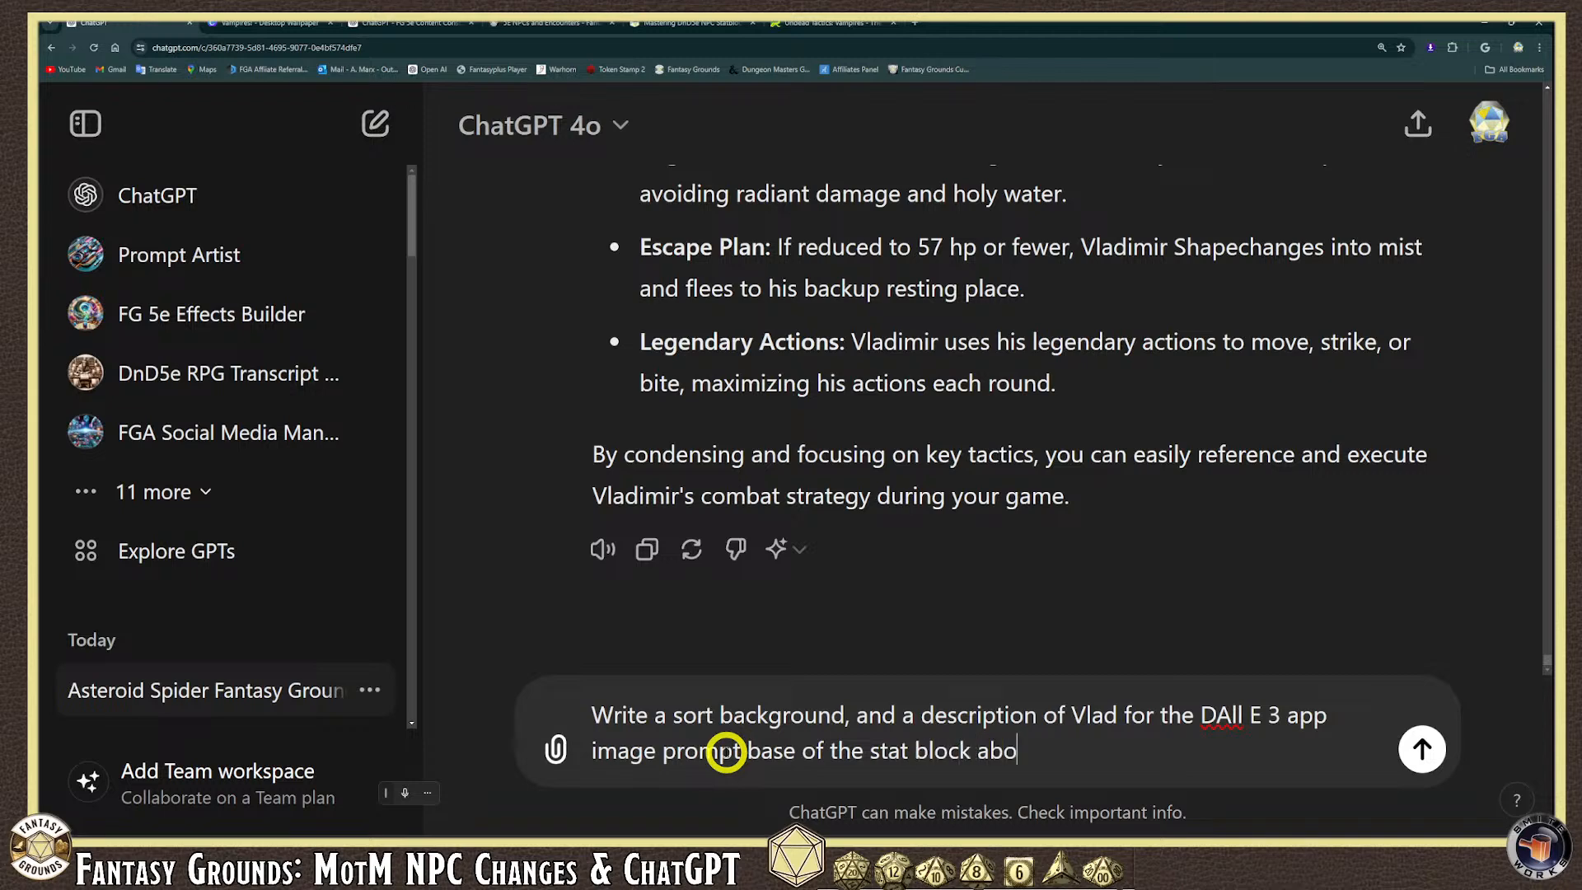
Change "DAll" to "Dall", add "info" after "background" in the request, and send it.
left_click(1238, 715)
key("BackSpace")
type("a")
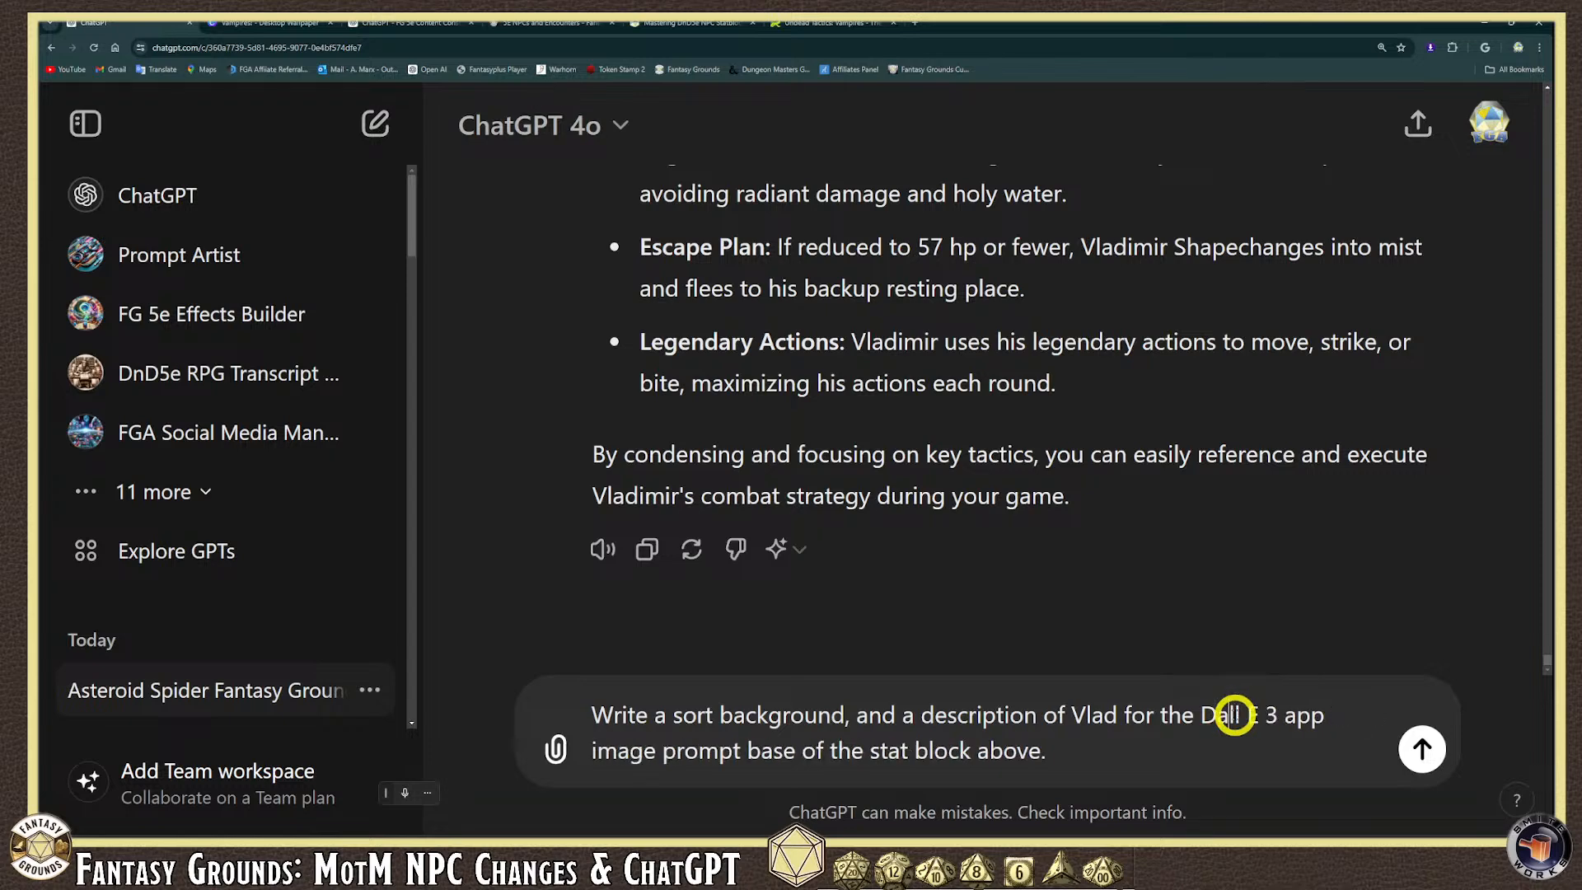
left_click(844, 715)
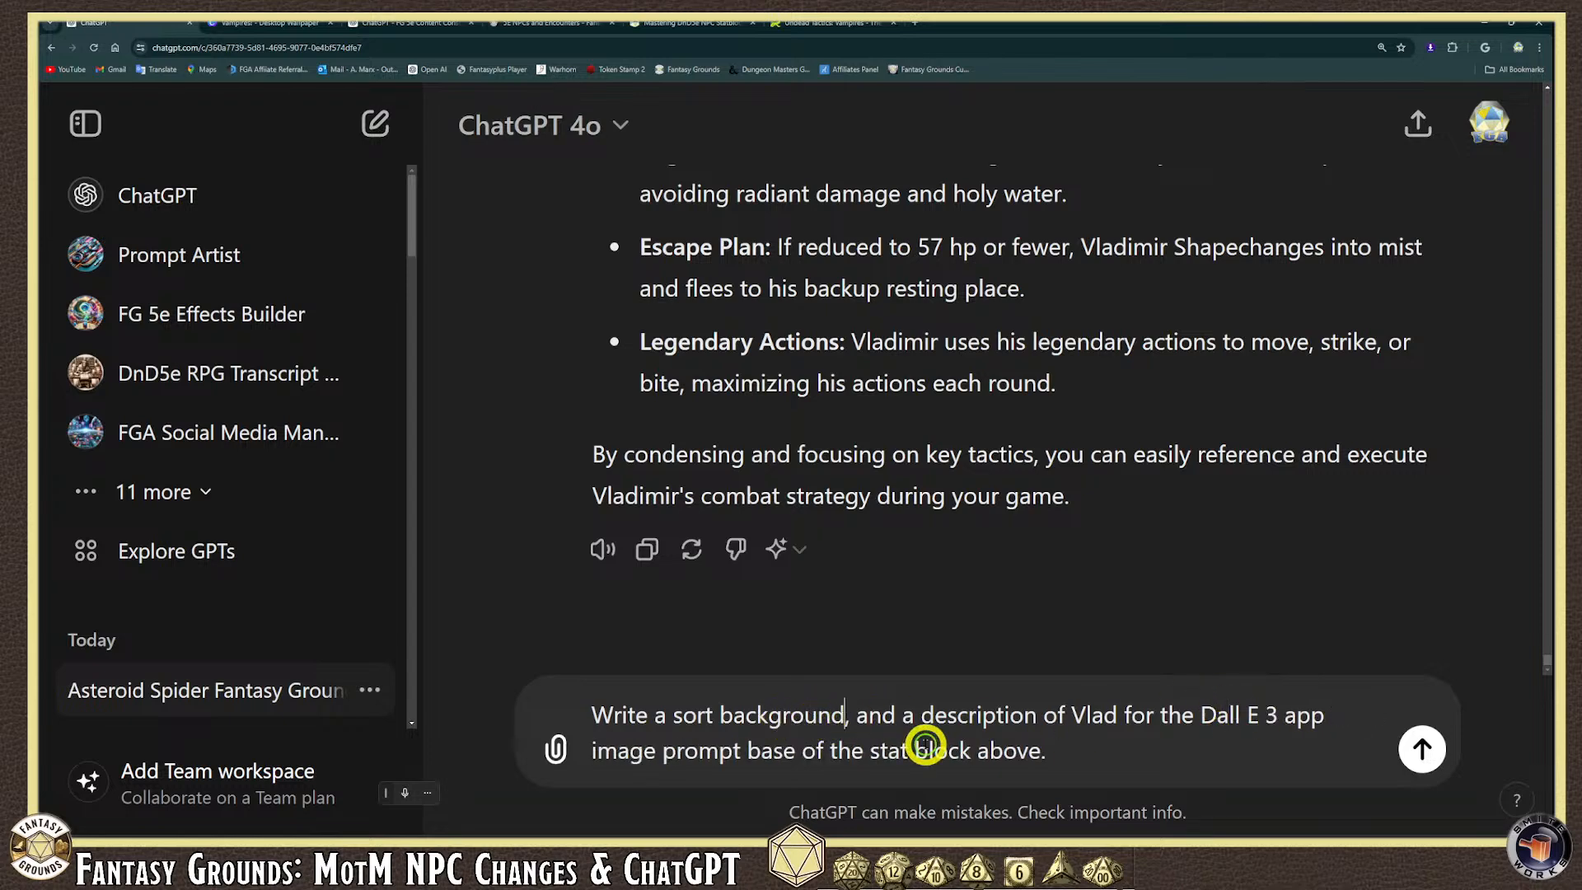
type("info")
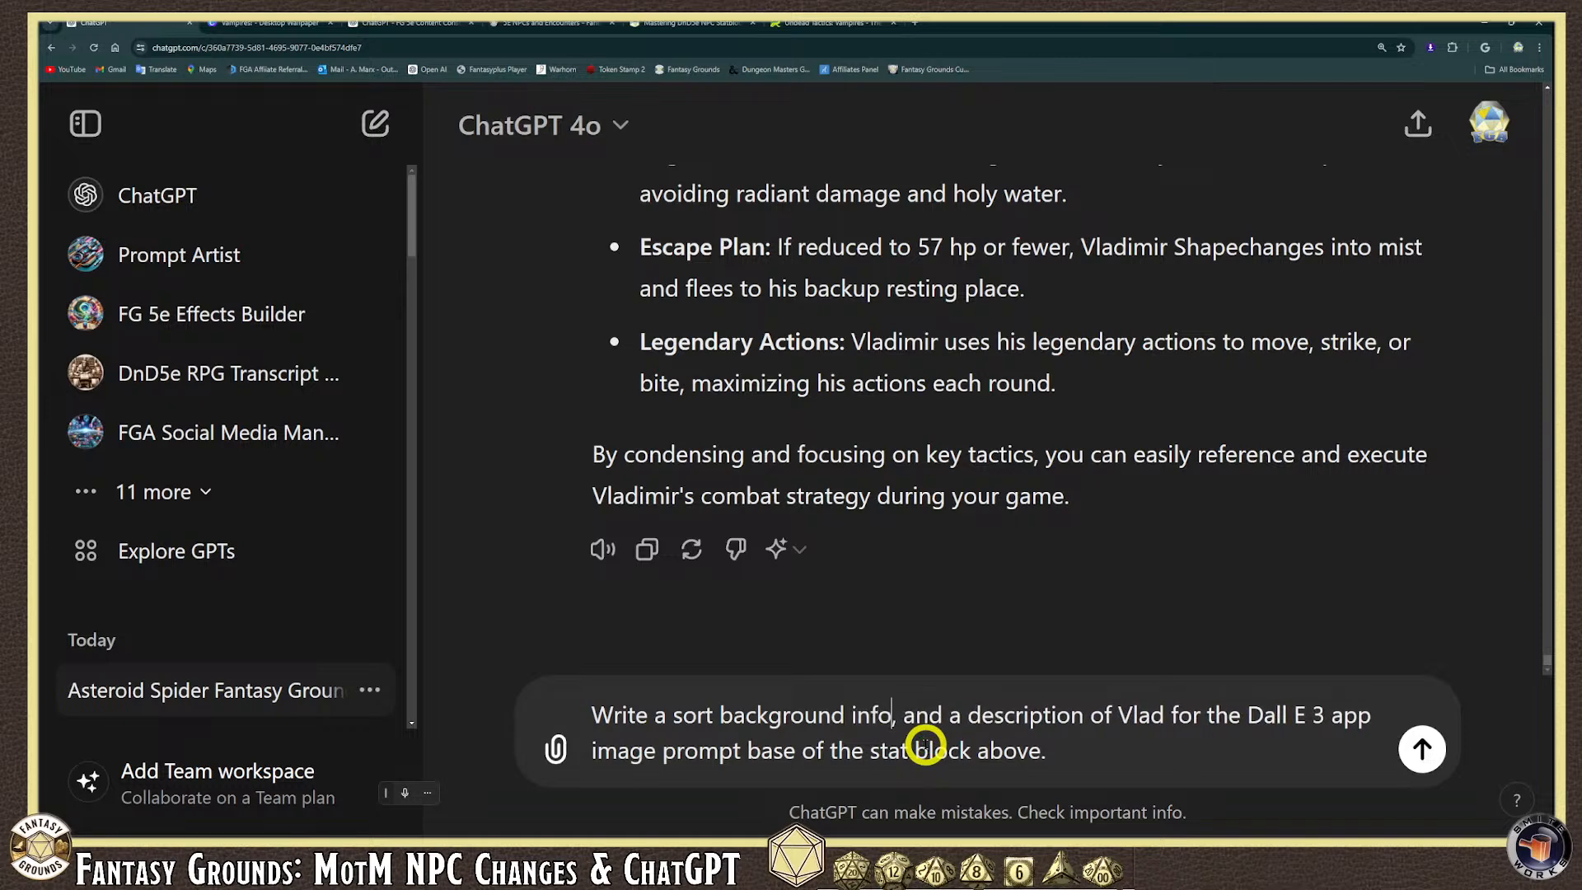
left_click(1410, 747)
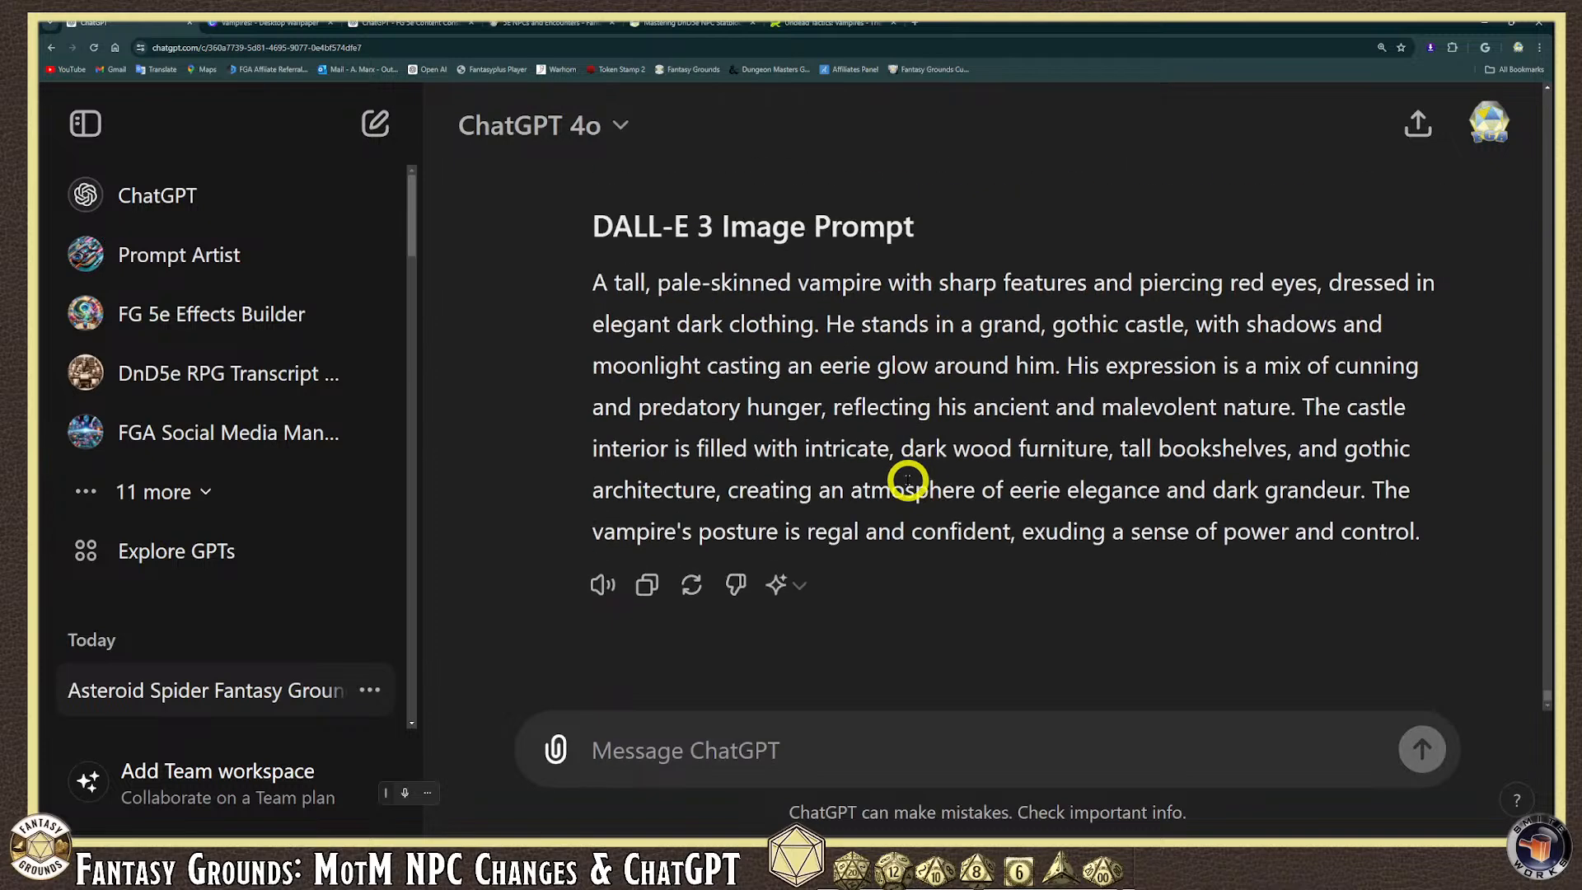
Copy the DALL-E 3 image prompt paragraph and paste it into a new message after "Create a detailed image of a".
left_click_drag(1421, 533, 593, 280)
right_click(746, 297)
left_click(745, 297)
left_click(655, 749)
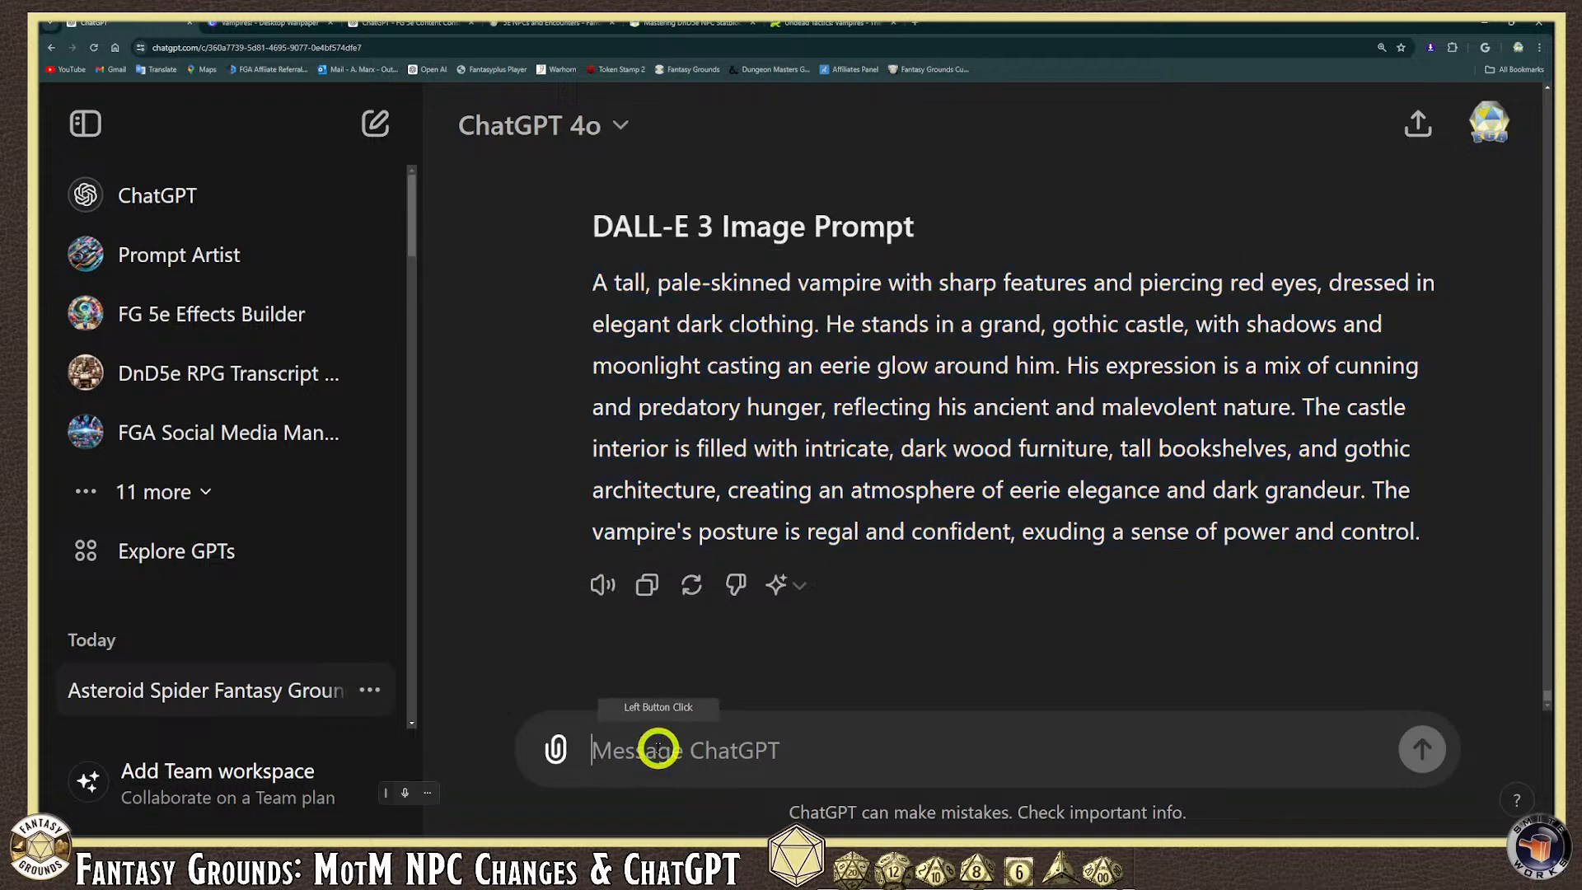
type("Create a detailed image of a")
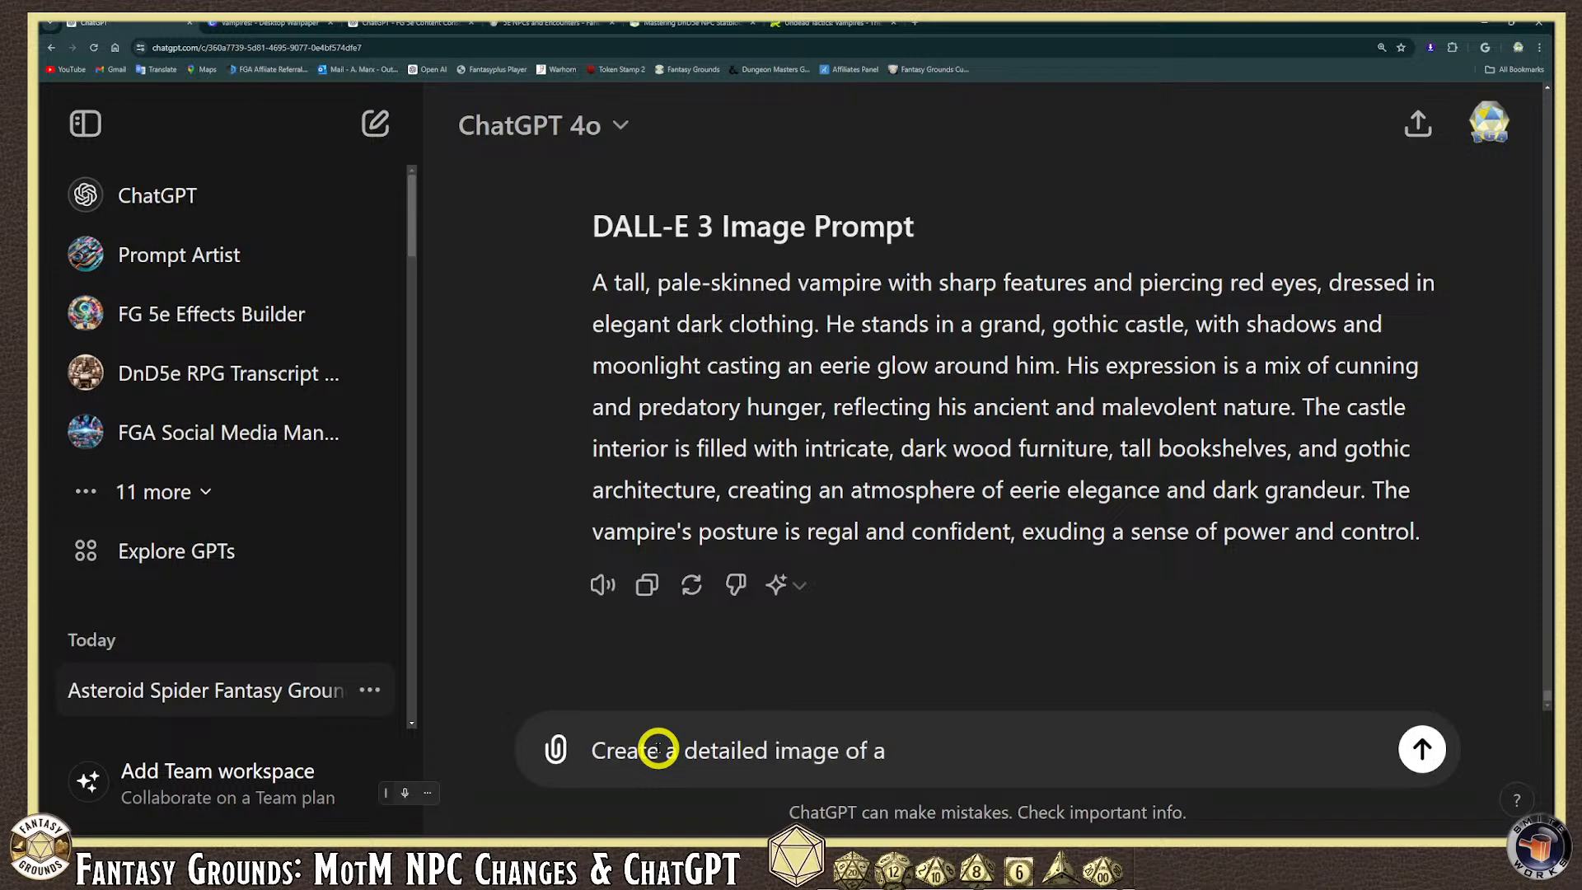
key("ctrl+v")
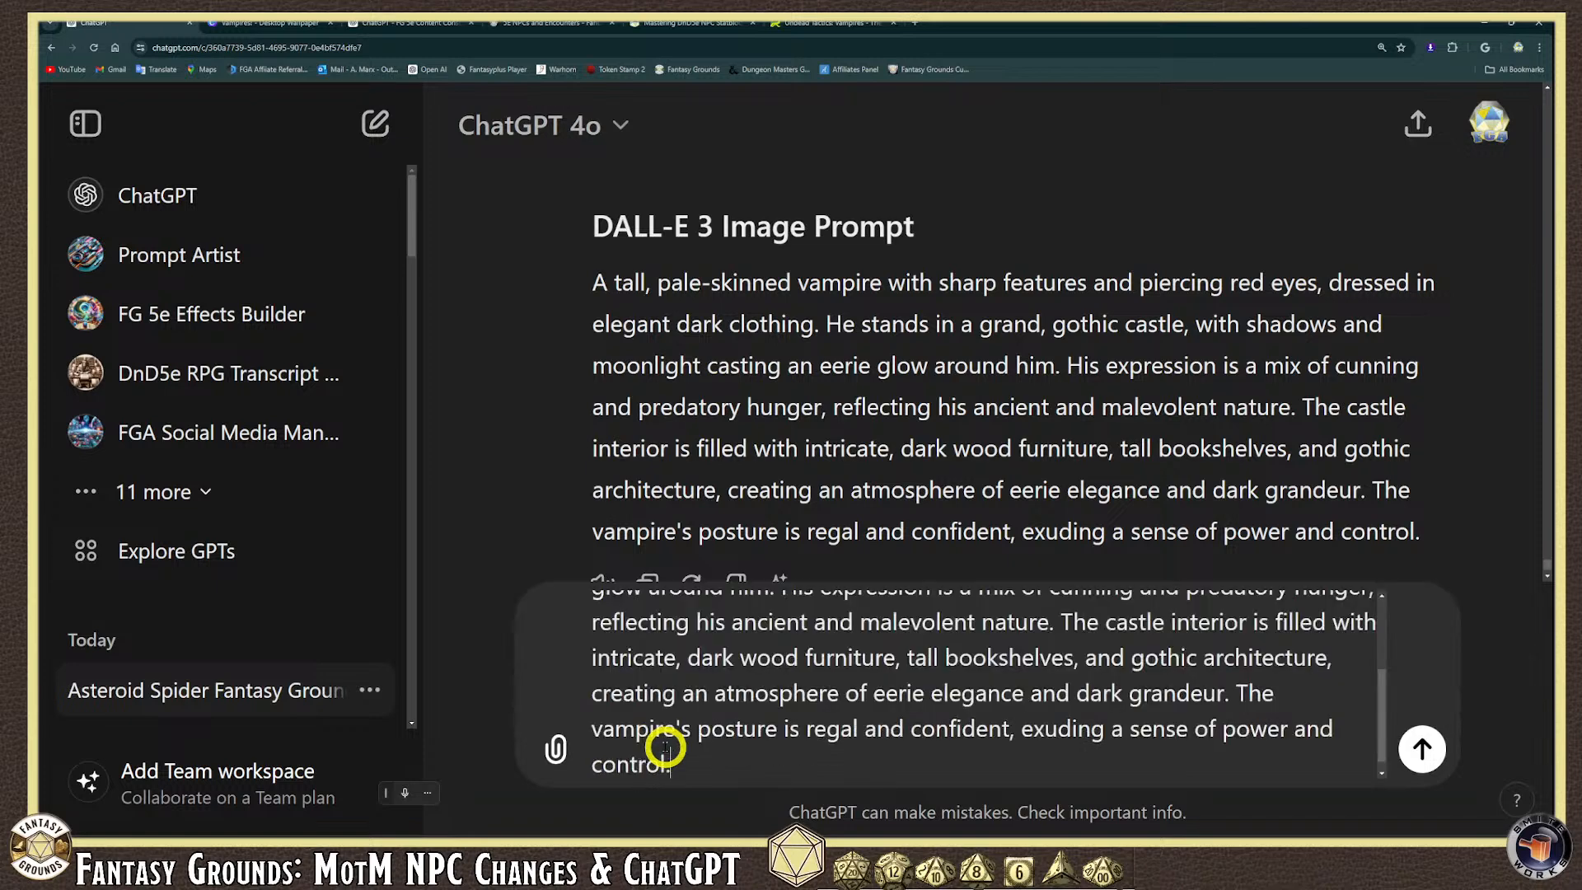
Change the capital "A" before "tall" to lowercase and insert "gothic" before "clothing" in the pasted image prompt.
scroll(750, 680, "up", 5)
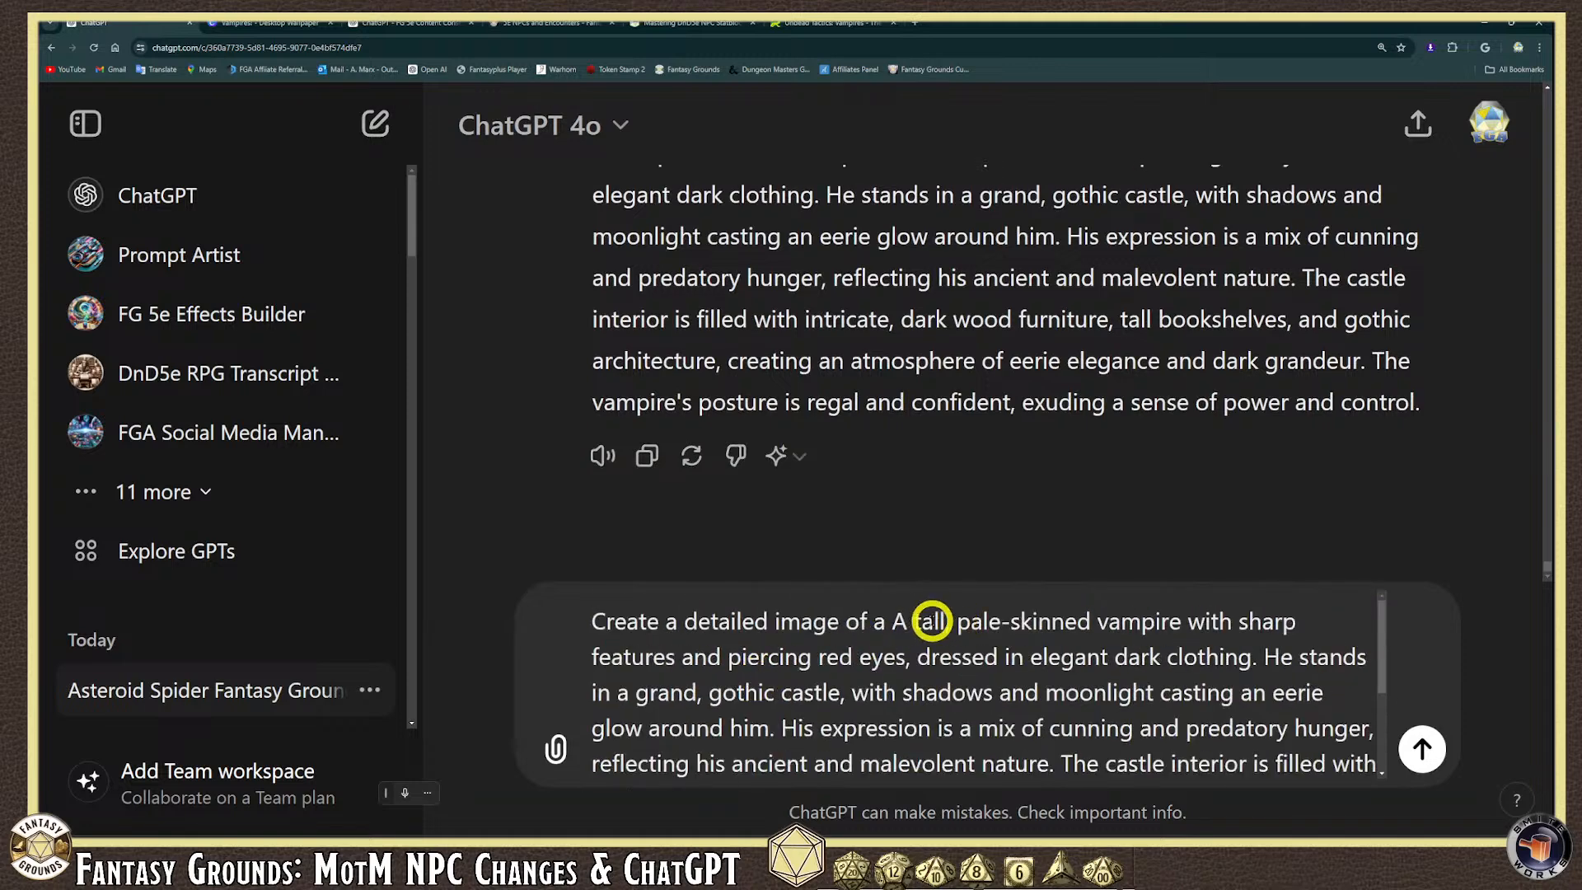
left_click(947, 652)
key("BackSpace")
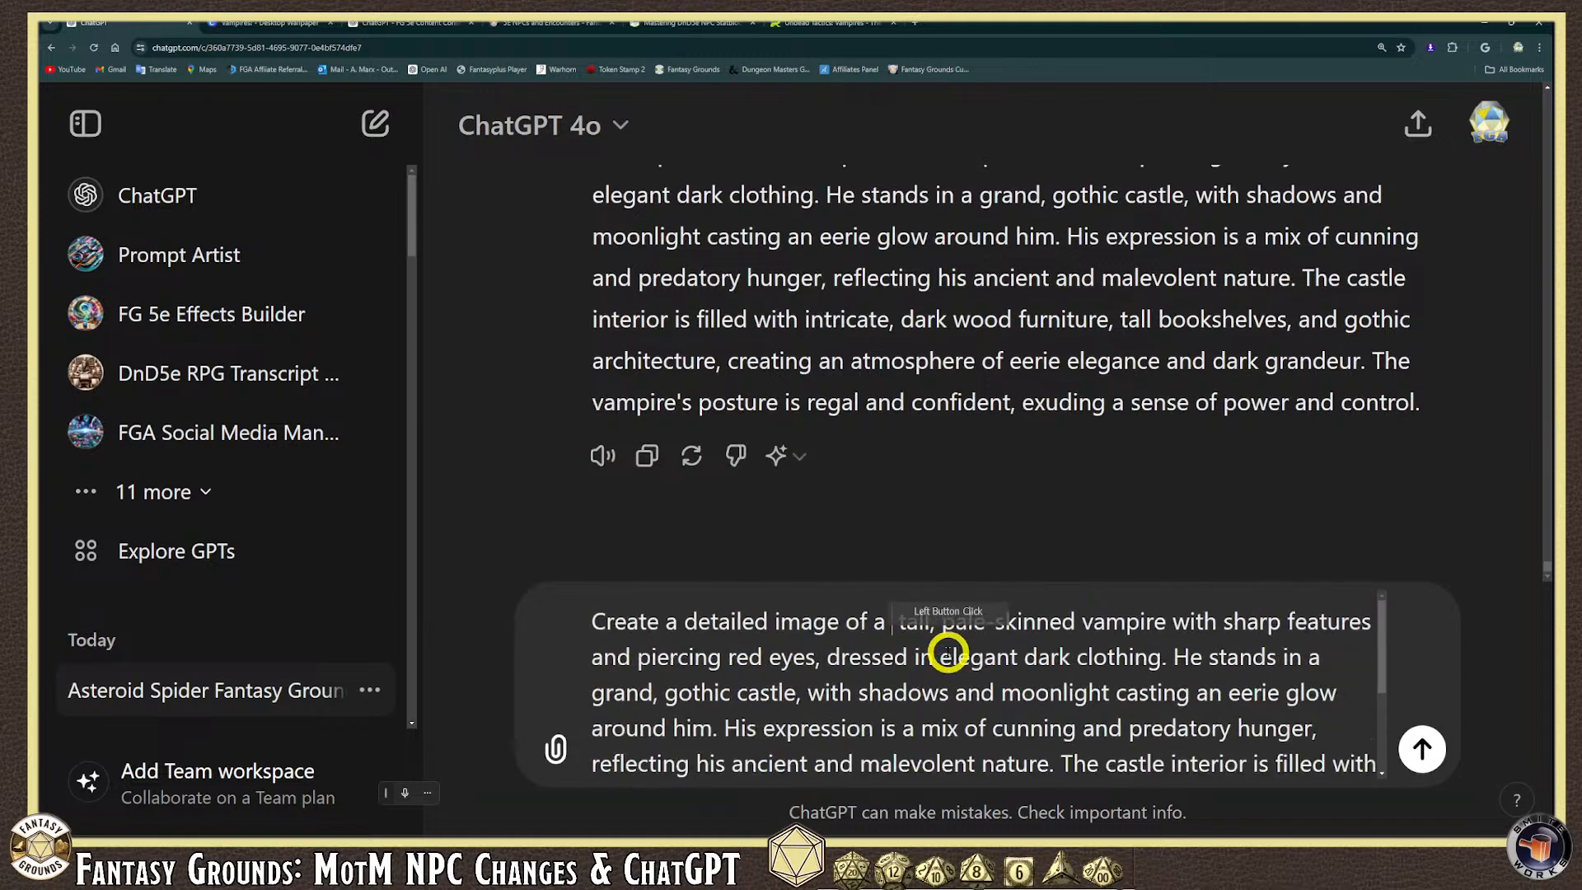
type("a")
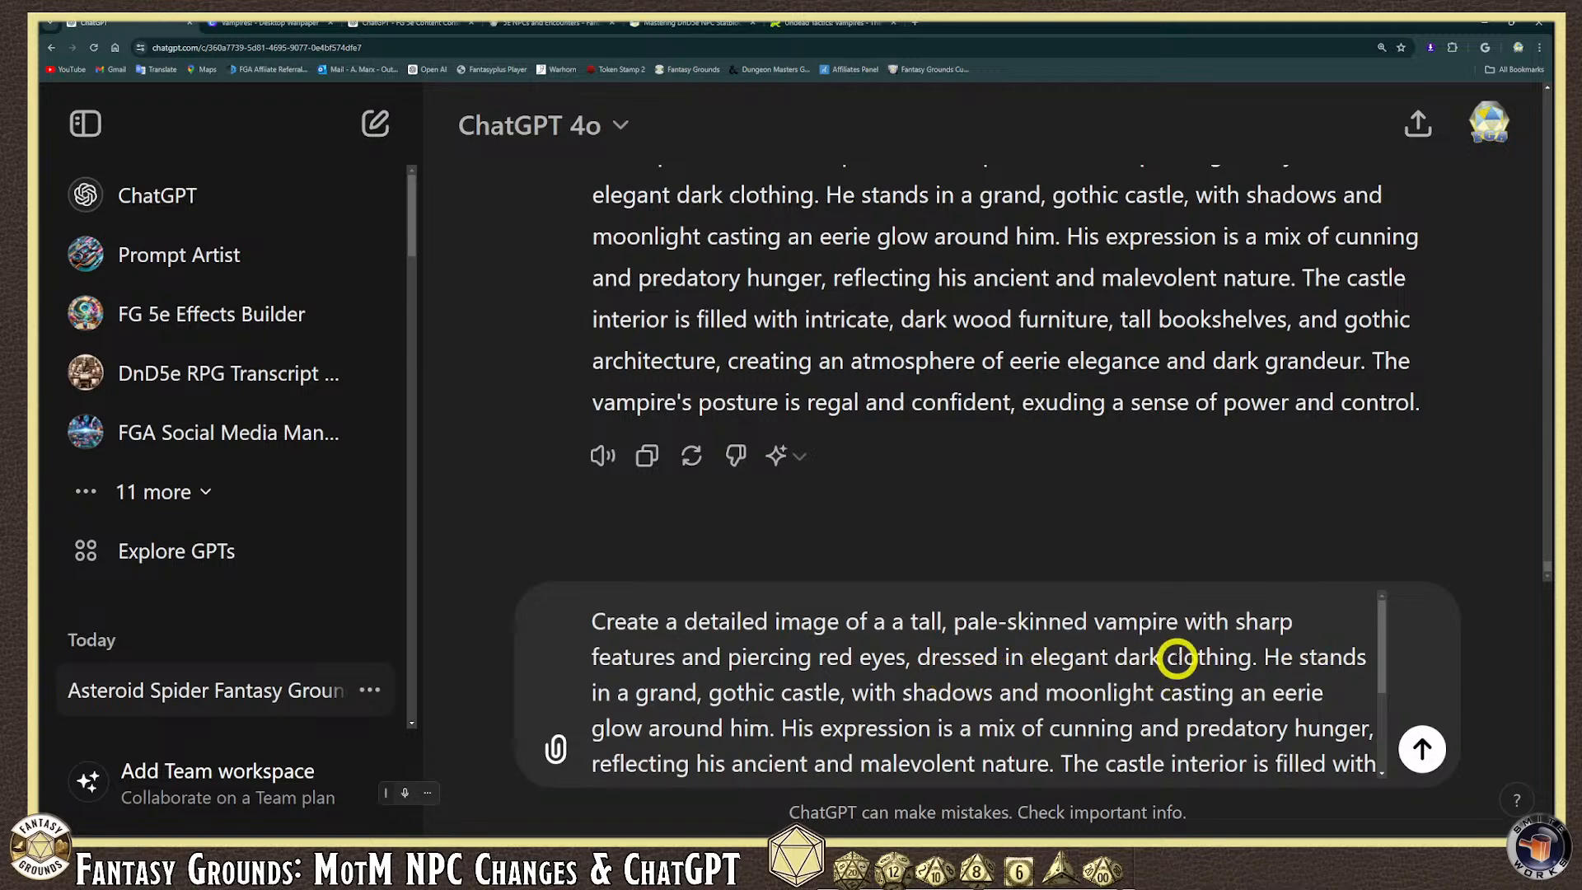
left_click(1167, 659)
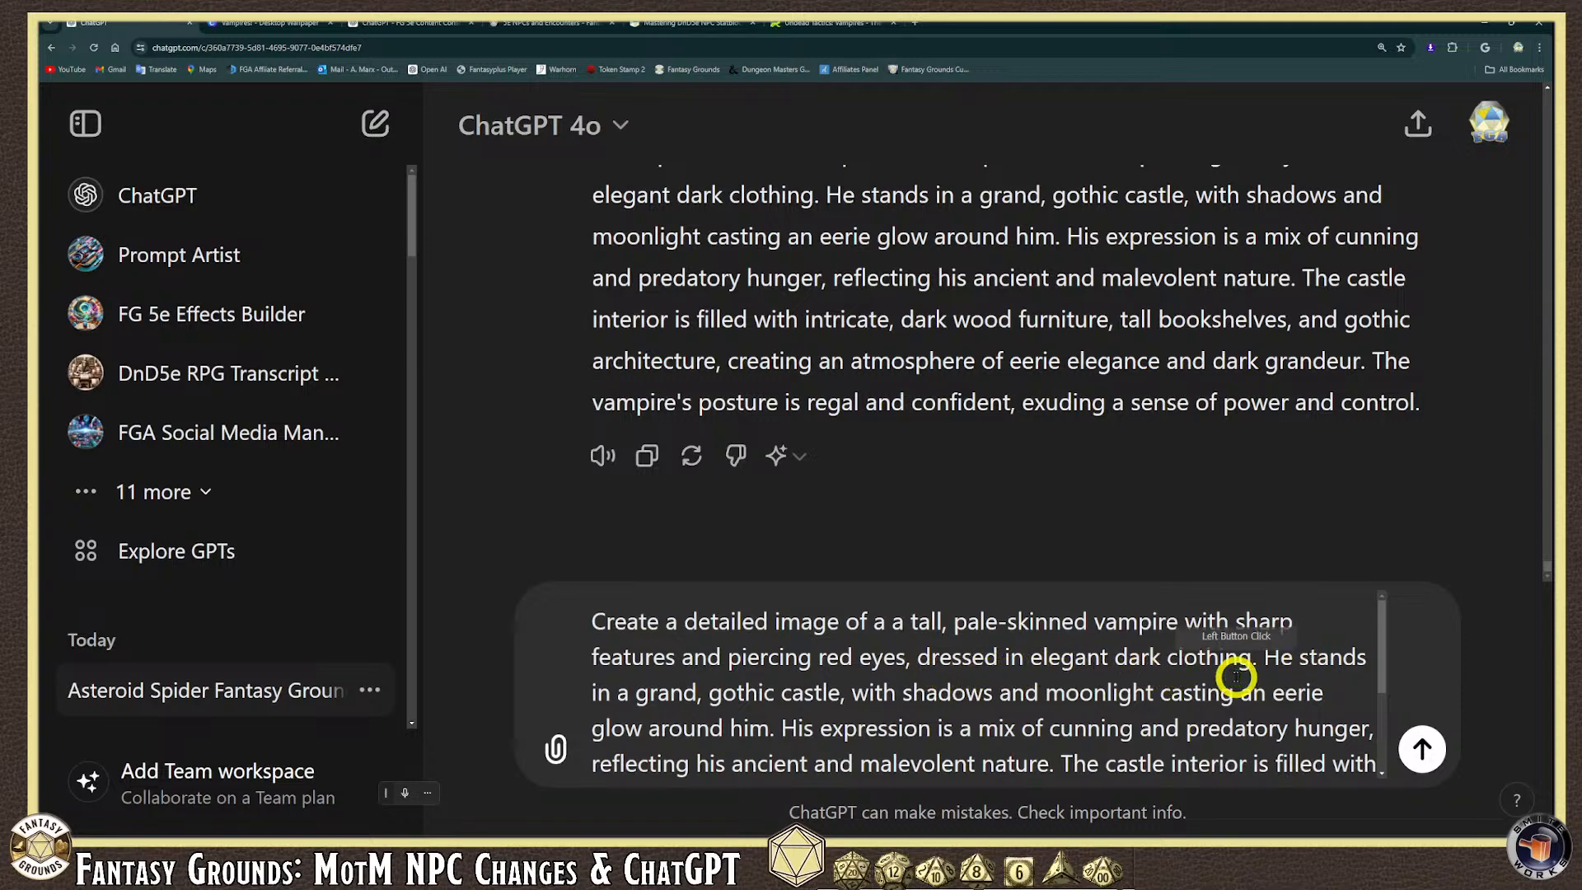
type("gothic")
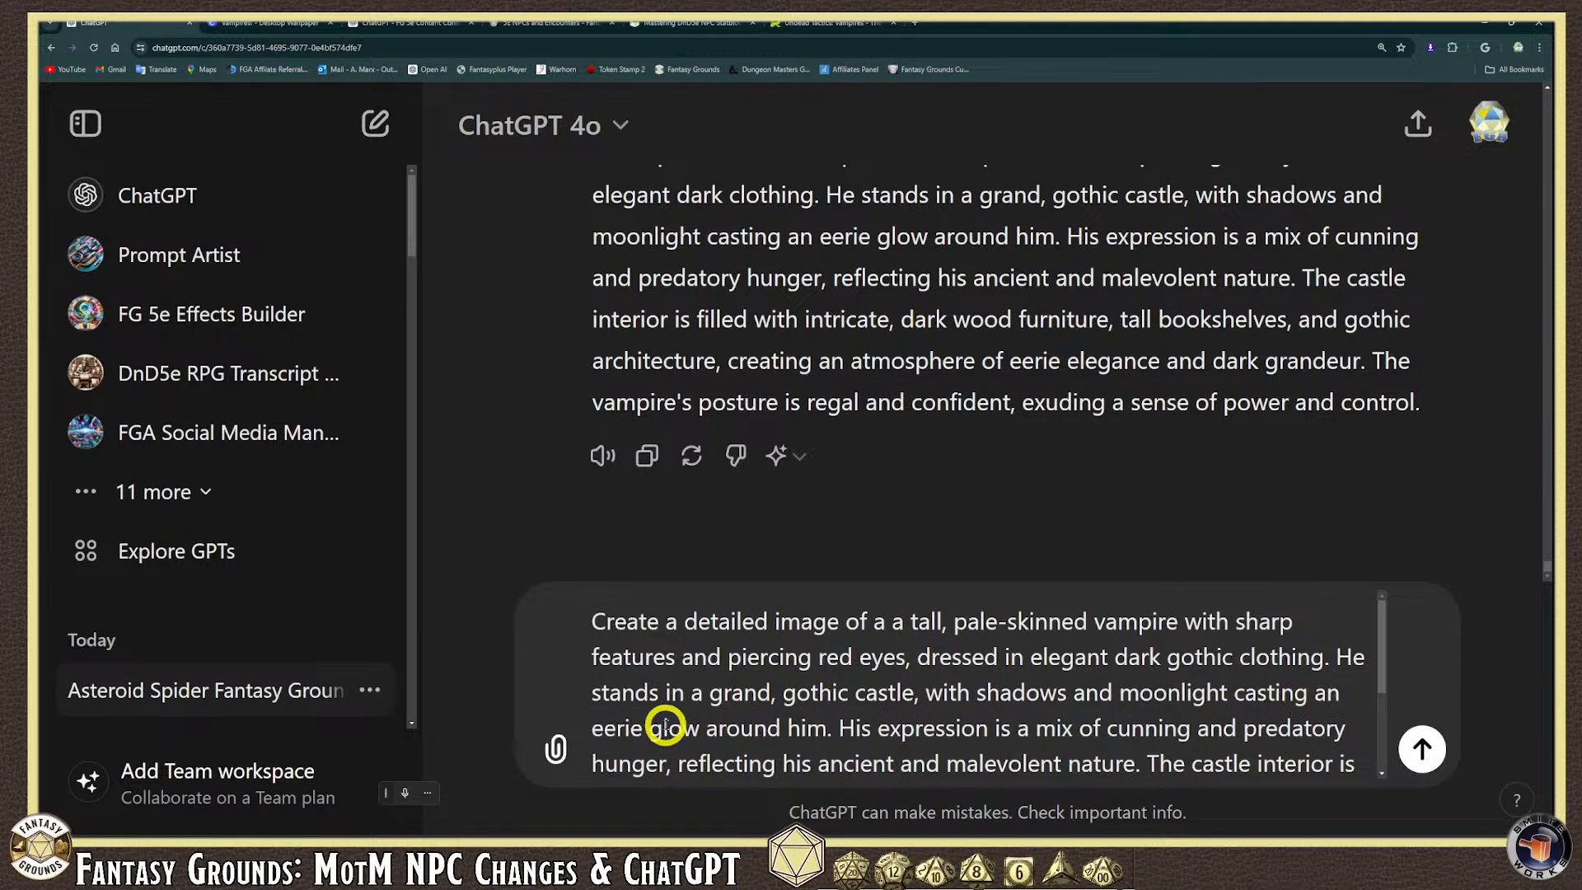
Append "He is baring his fangs and he is horrific in appearance." to the end of the image prompt.
scroll(989, 705, "down", 1)
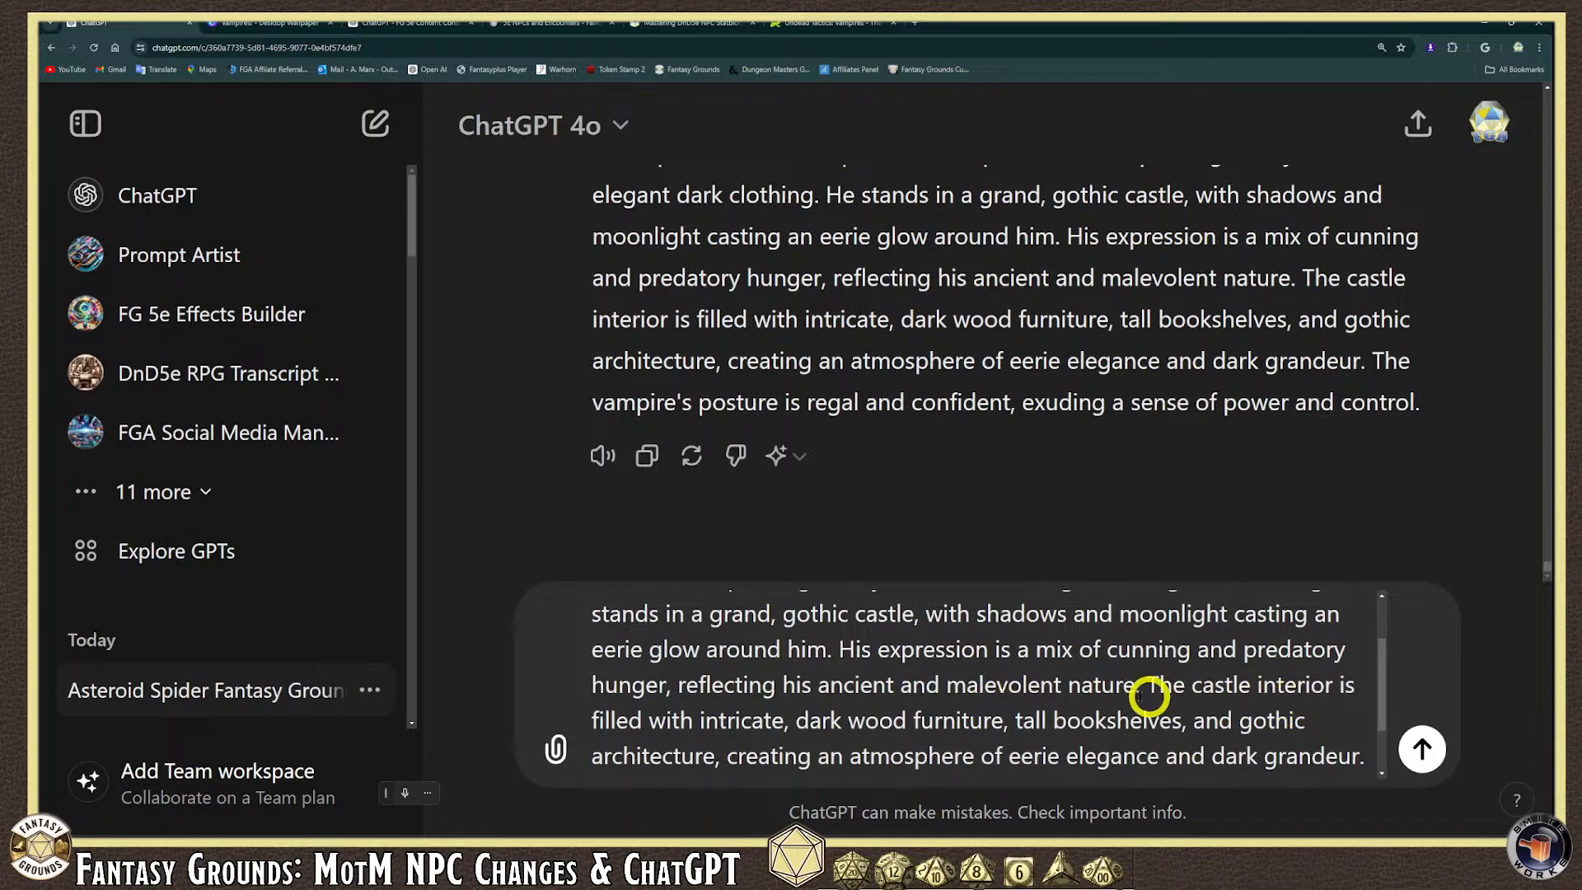
scroll(1030, 721, "down", 1)
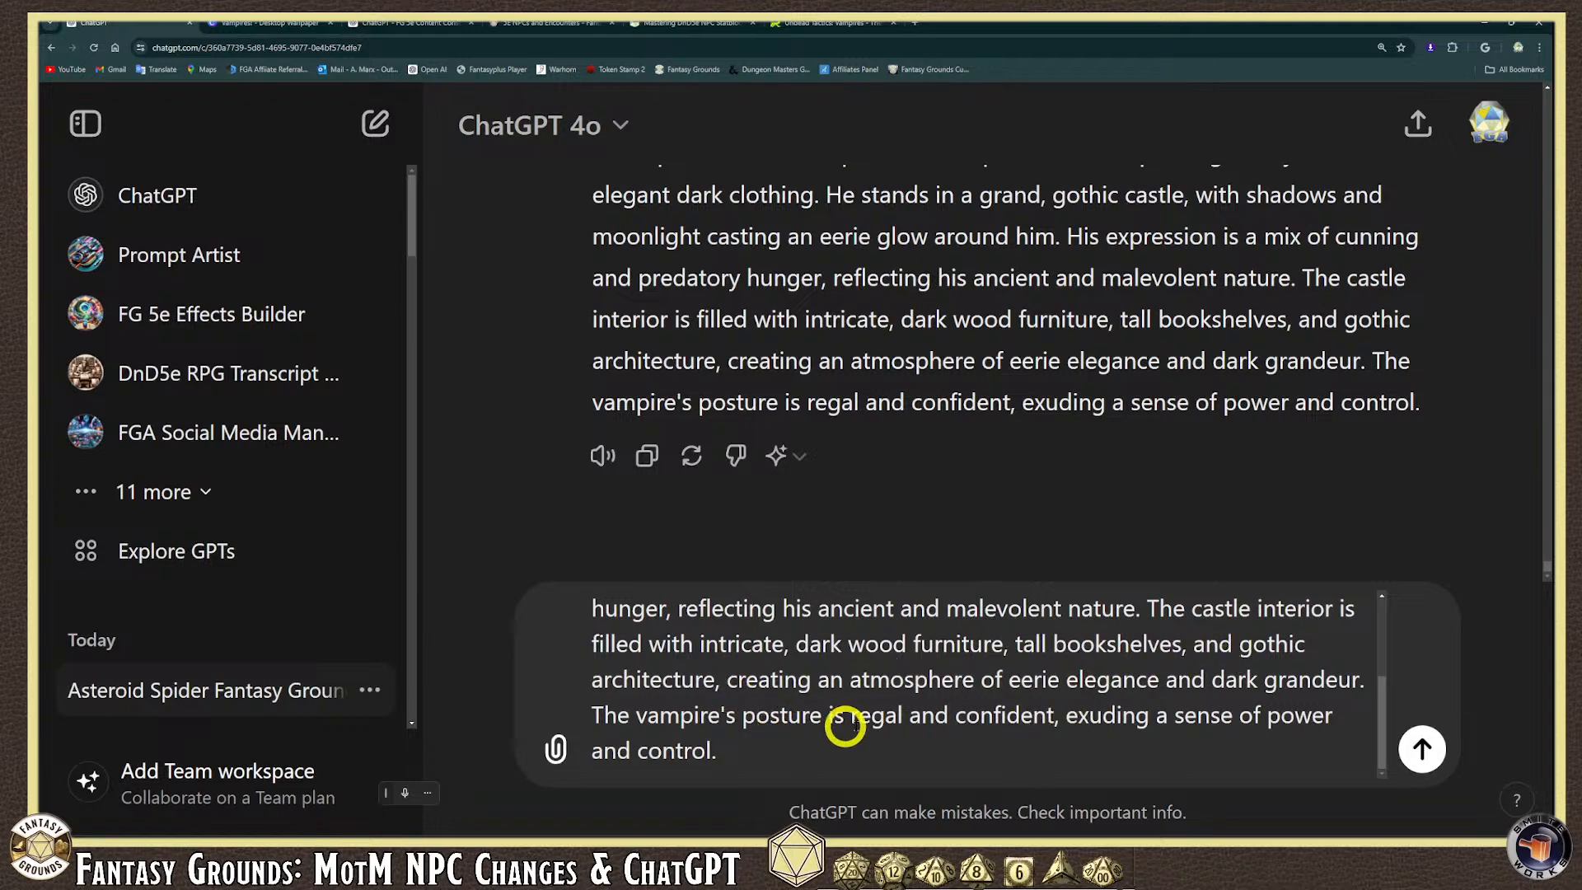
left_click(807, 745)
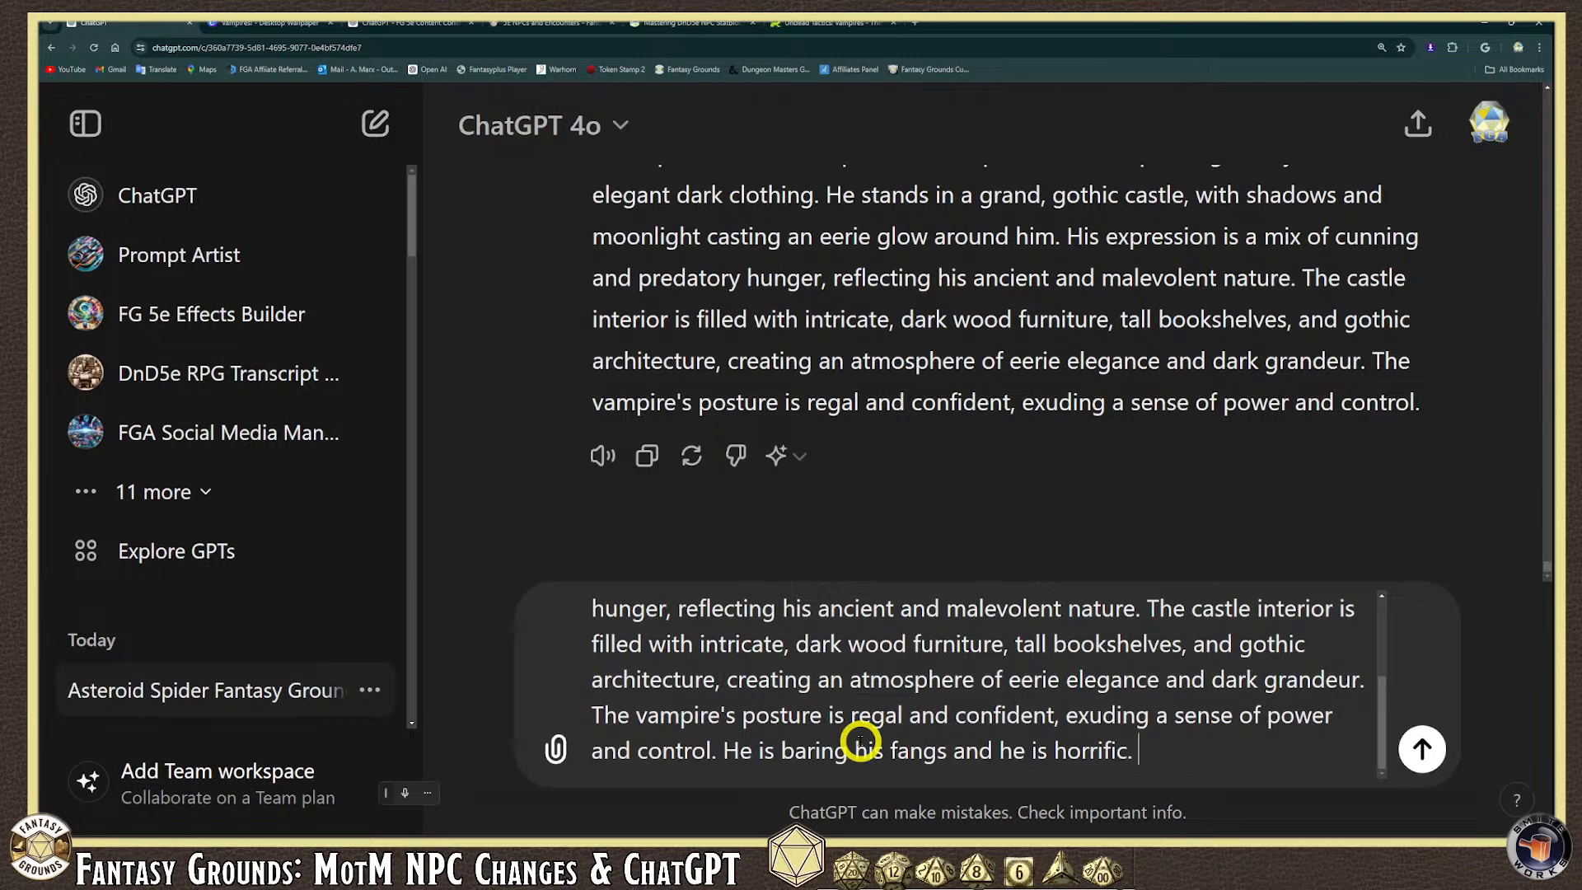
left_click(891, 748)
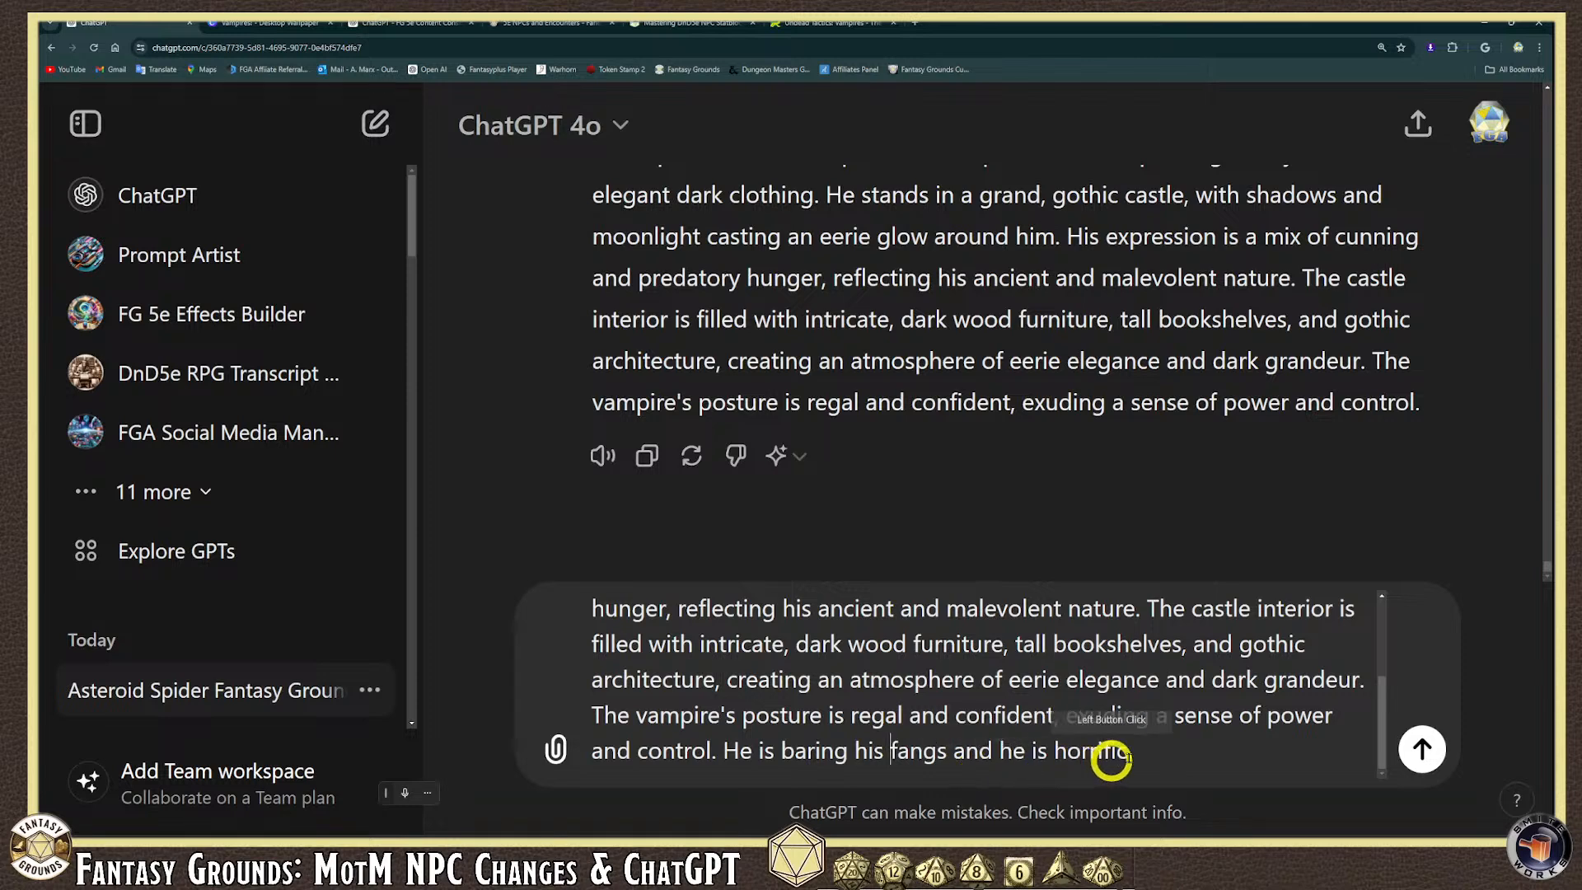
left_click(1187, 771)
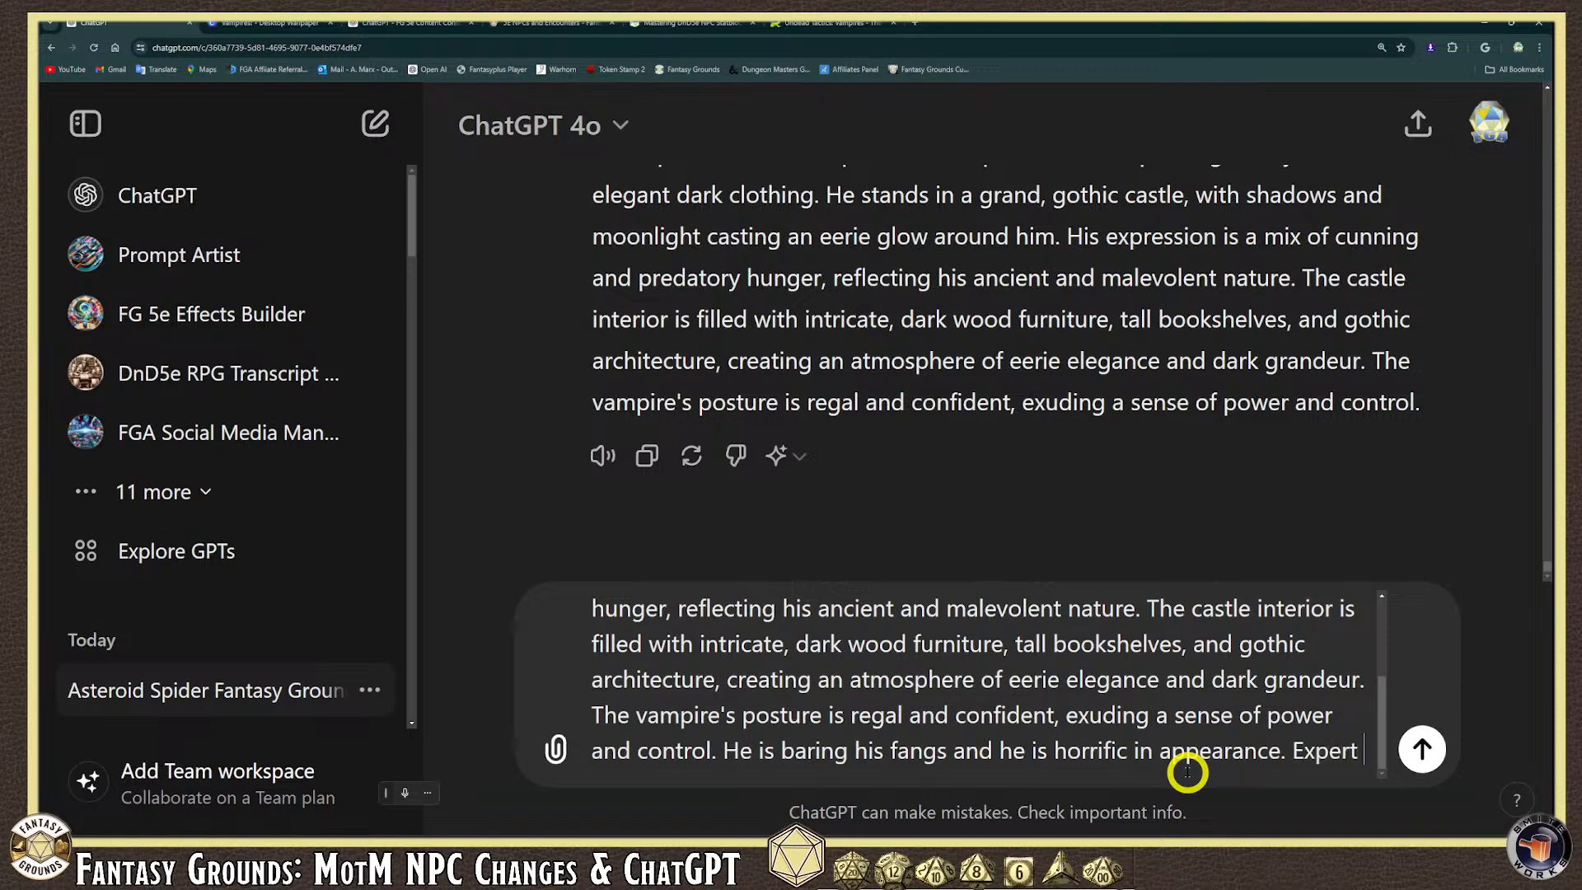
Finish the image prompt with "Expert Dungeons and Dragons character artwork. Photorealistic.", review it and send it.
type("Du")
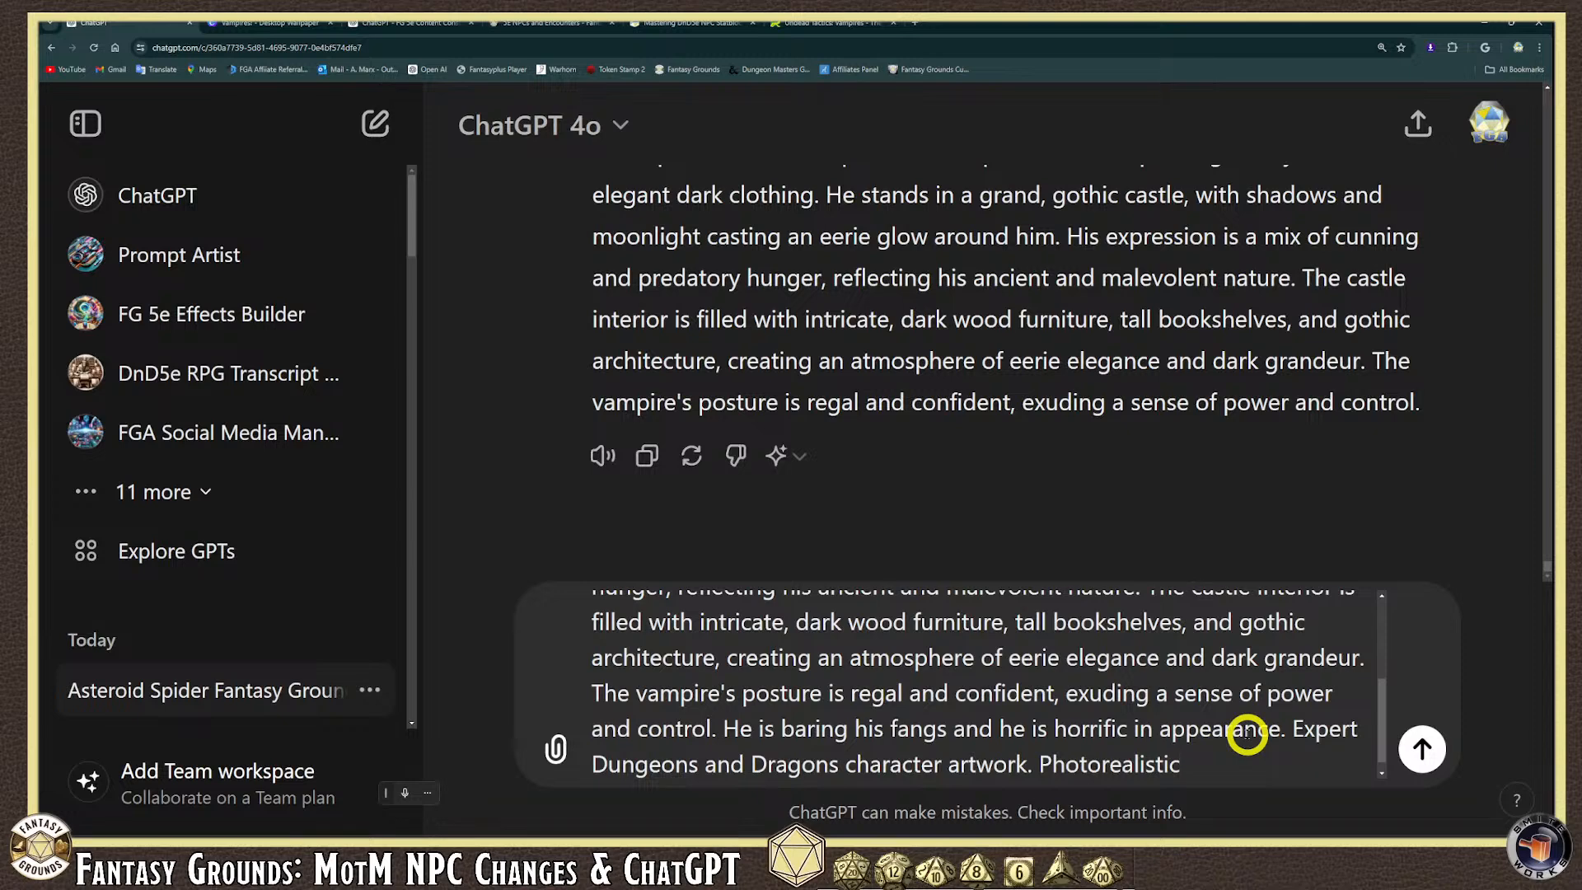
type(".")
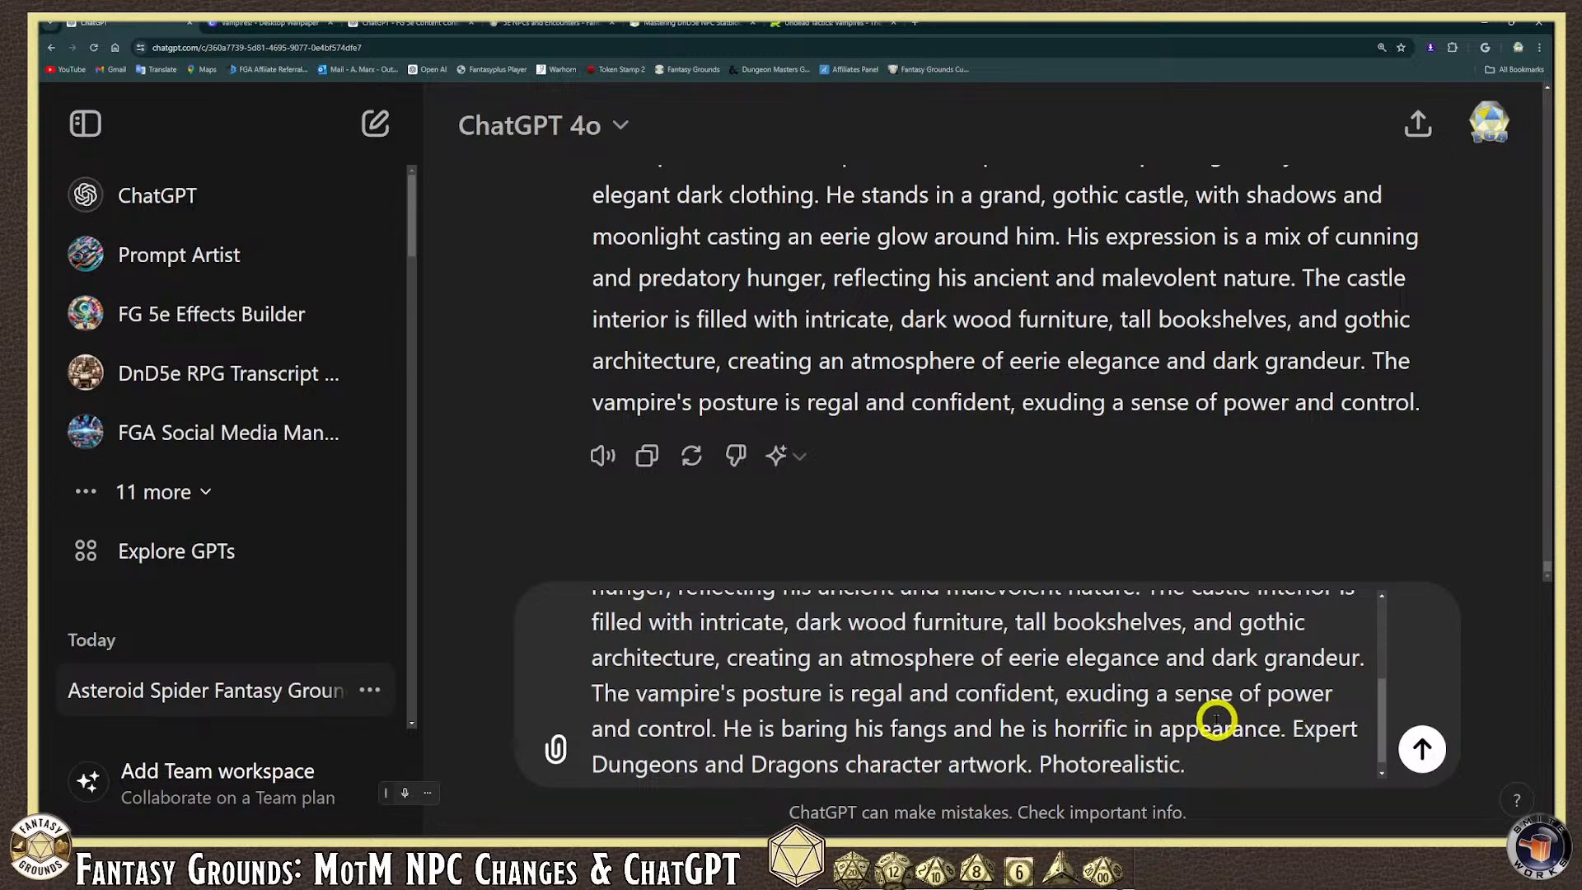
scroll(1207, 713, "down", 1)
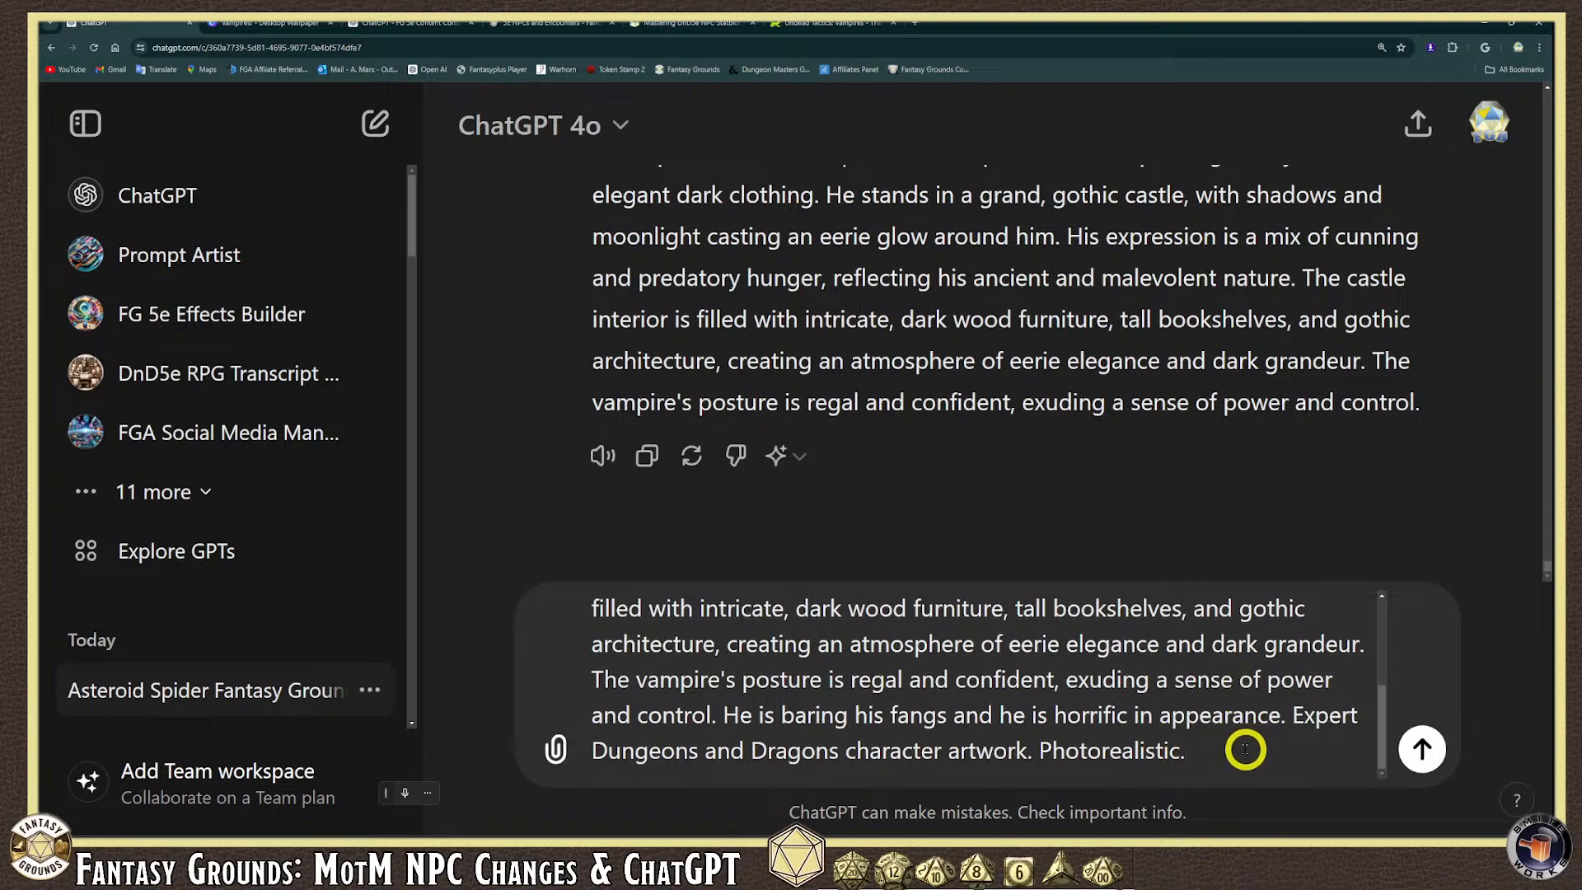
scroll(1087, 717, "up", 4)
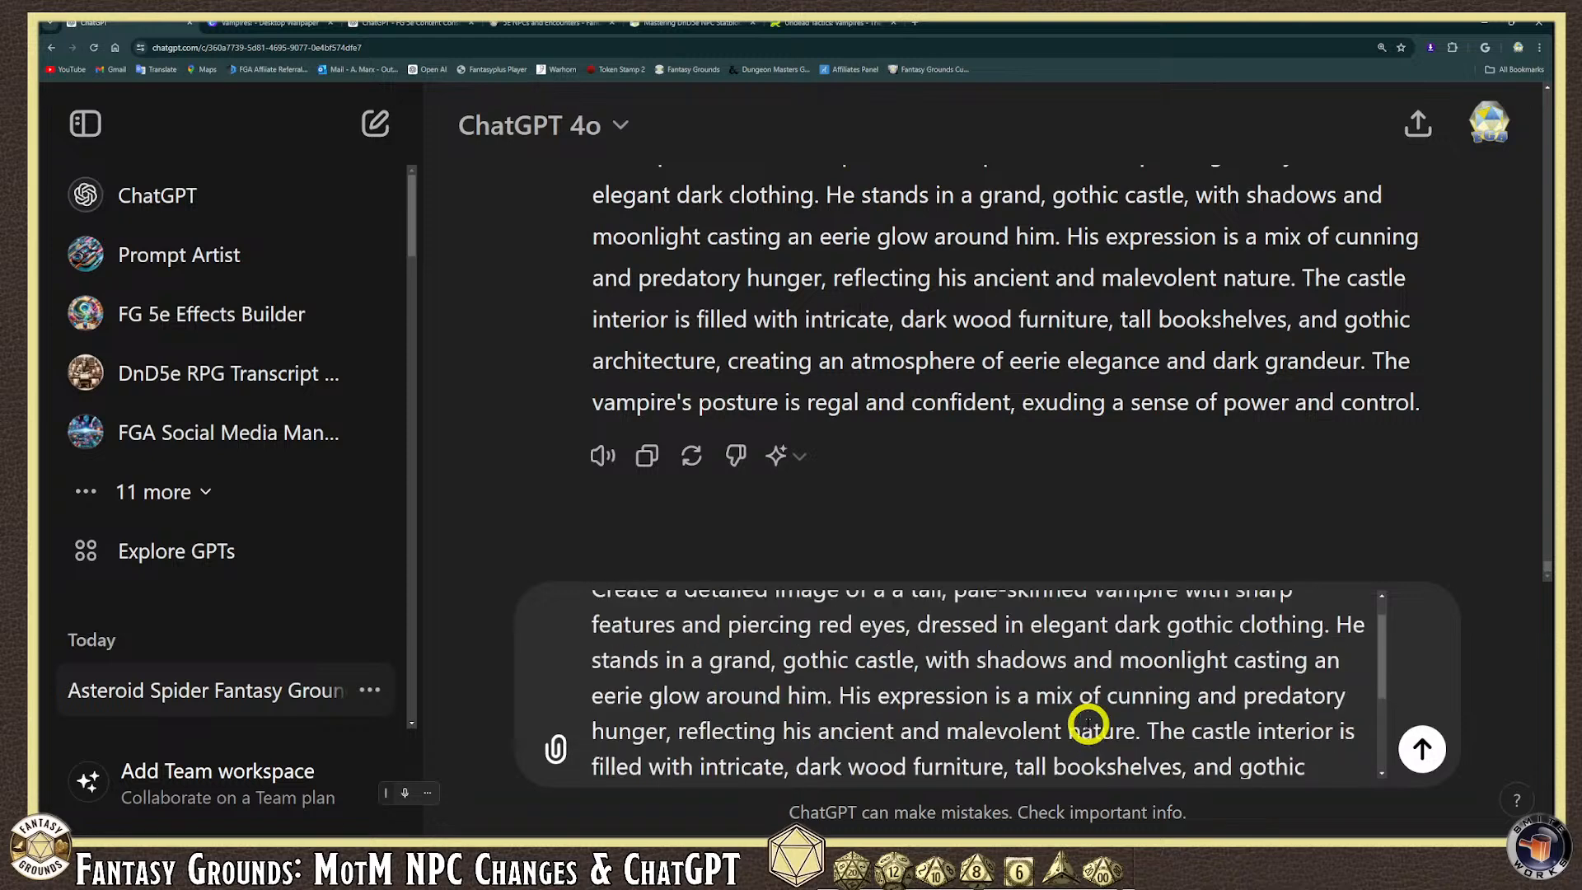
scroll(1086, 720, "down", 4)
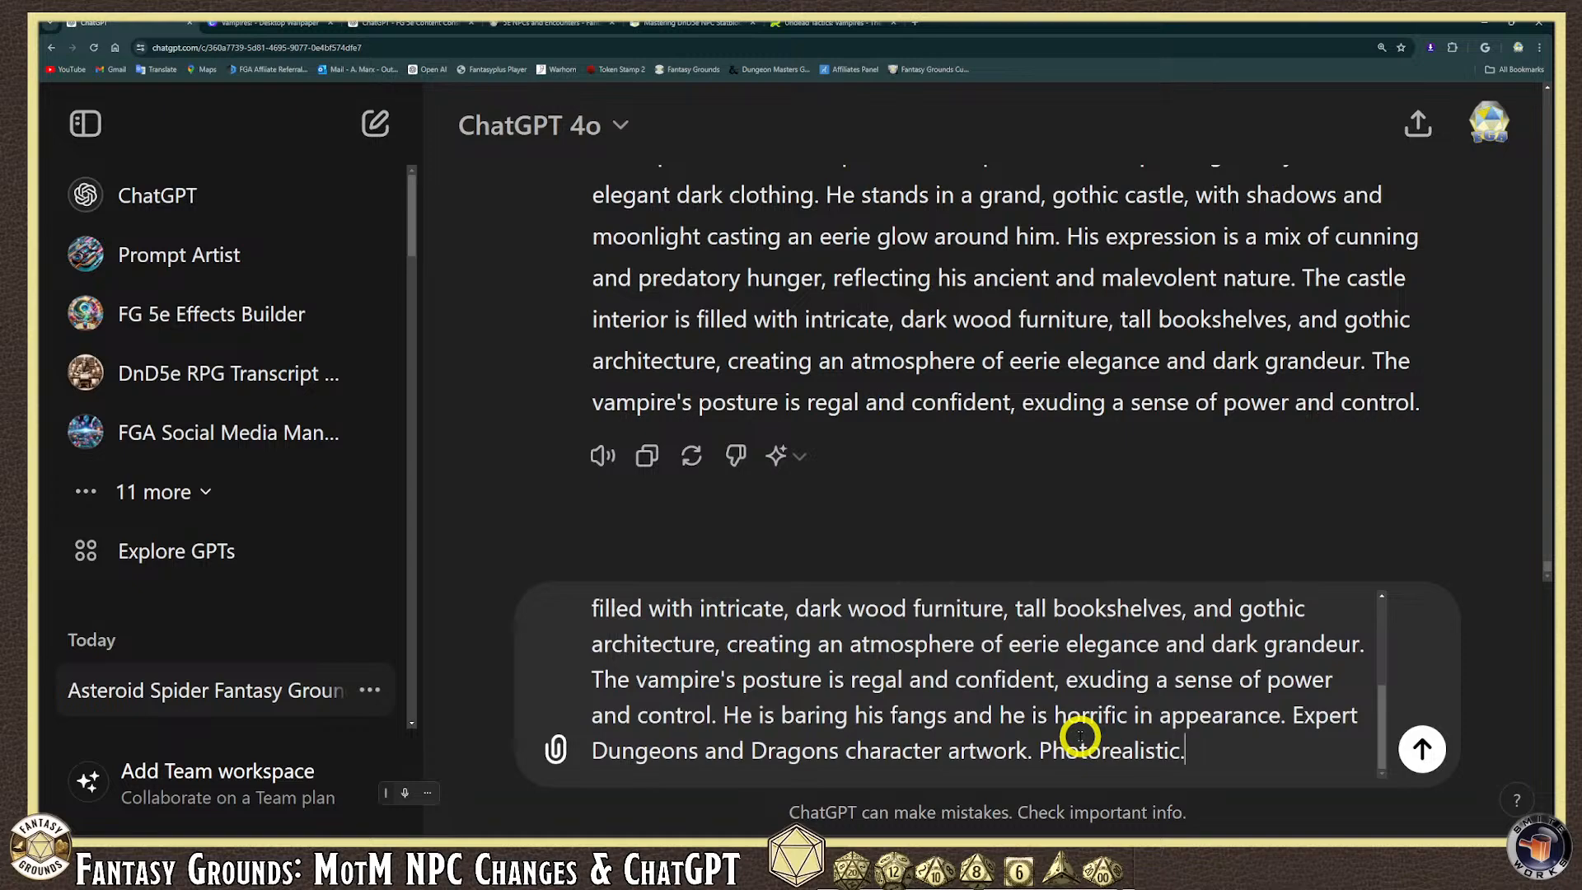
left_click(1421, 748)
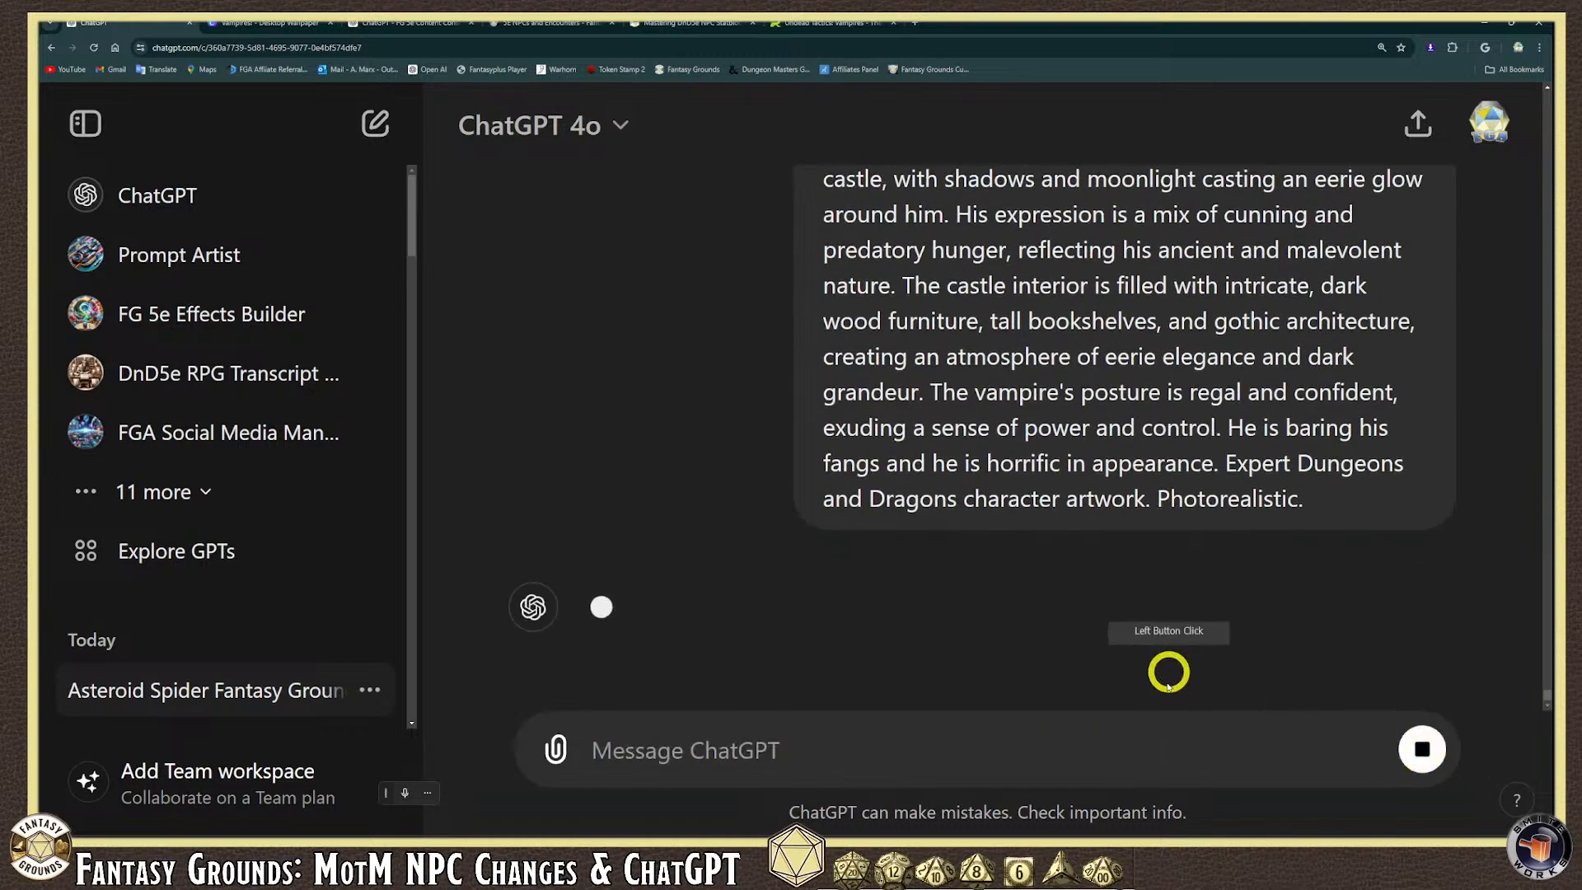
Review the sent vampire image prompt and check the image being generated below it.
scroll(1140, 657, "up", 2)
scroll(1140, 655, "down", 1)
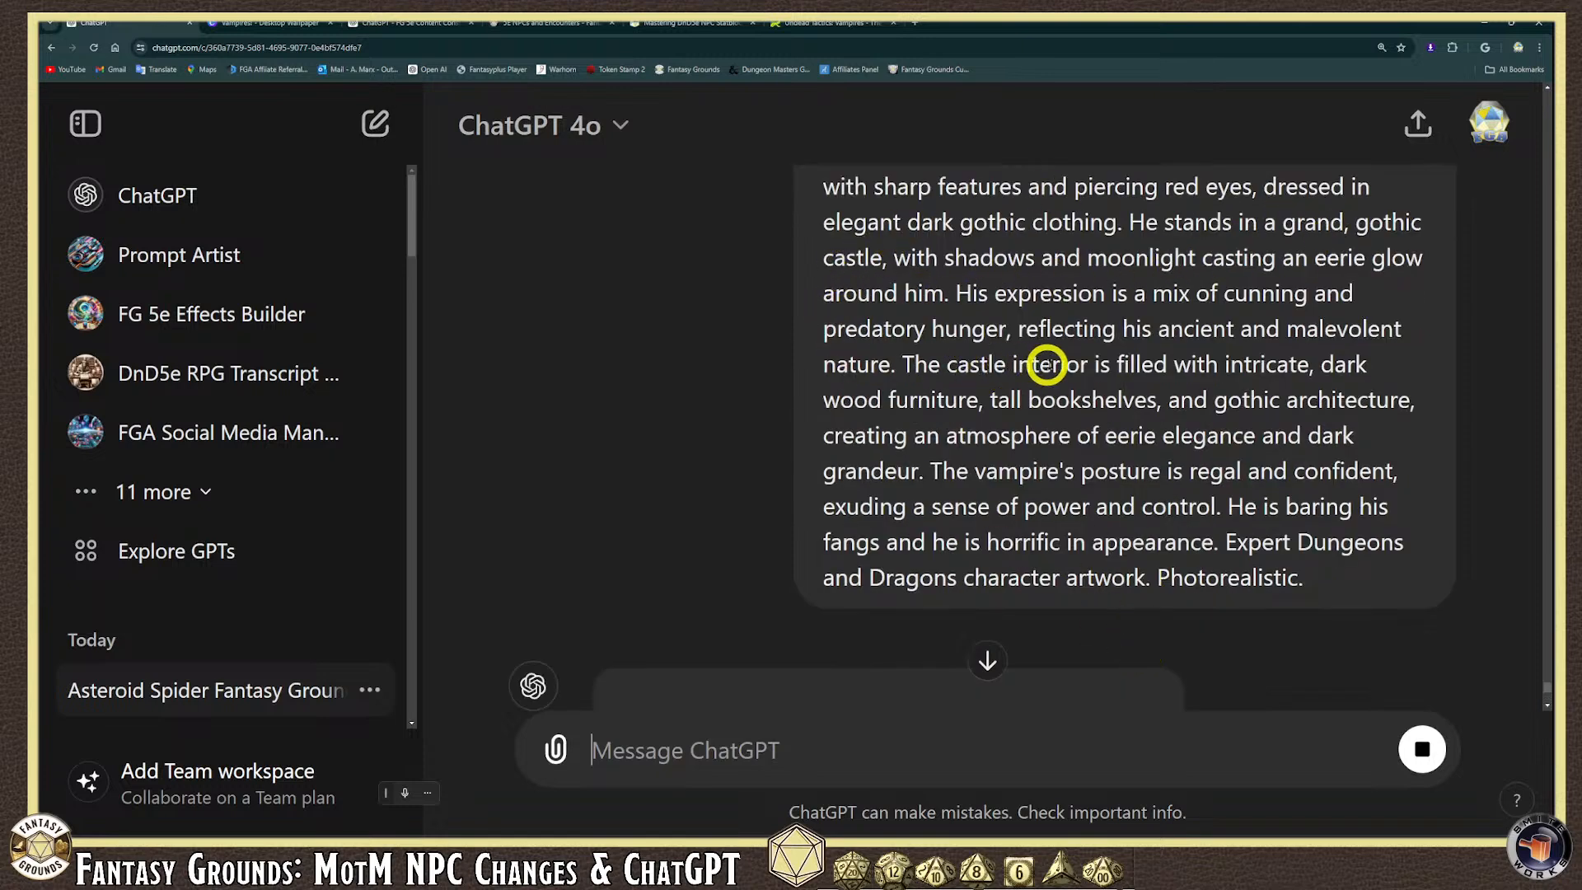
scroll(827, 565, "down", 1)
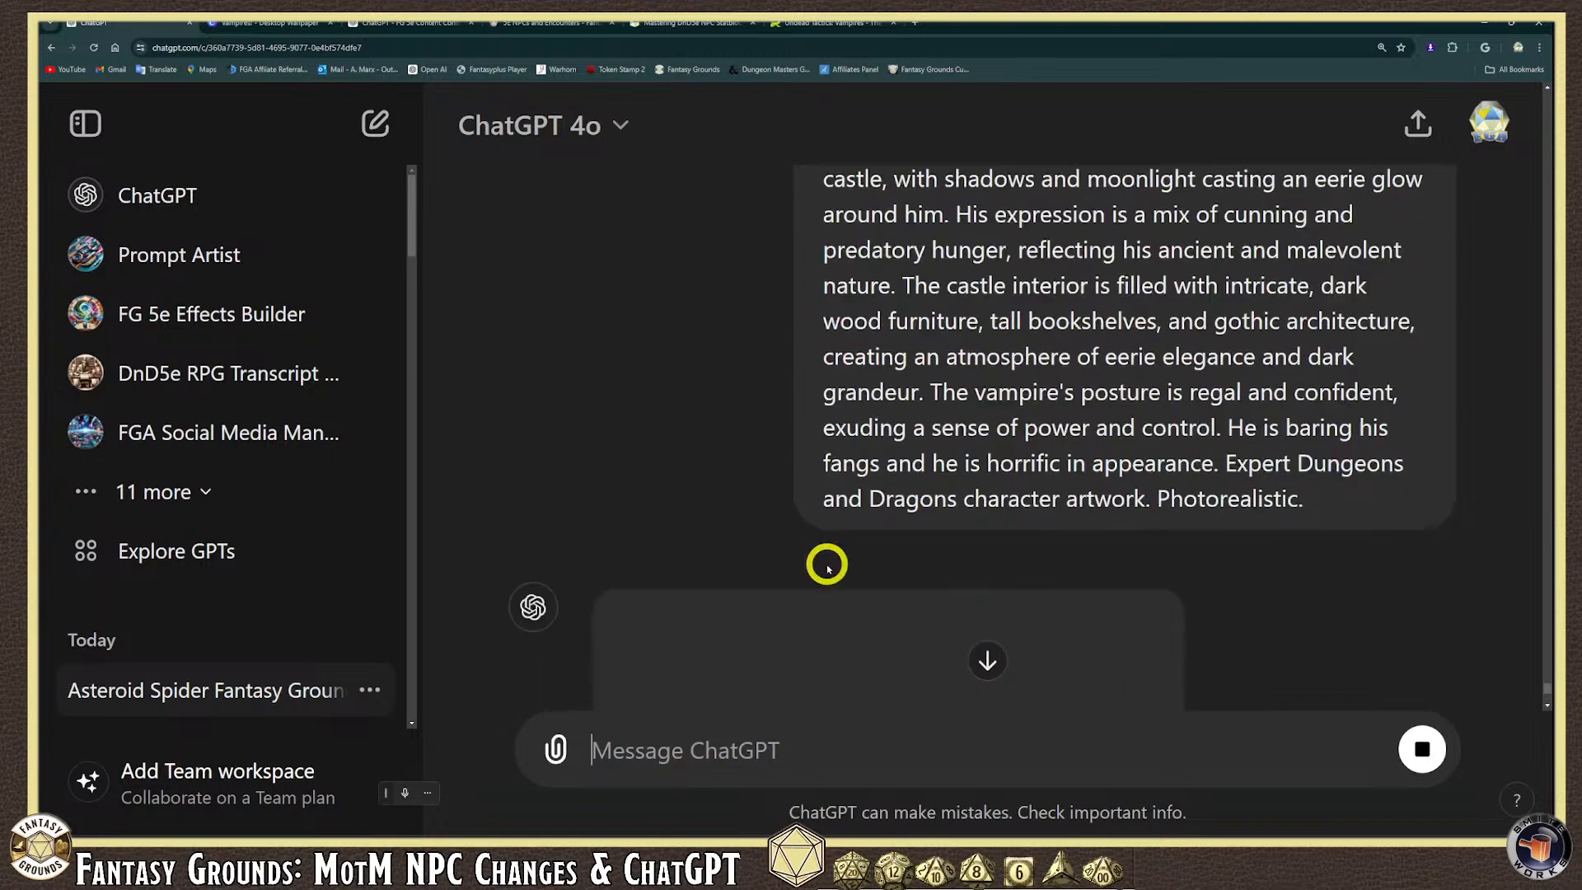
scroll(827, 565, "down", 2)
scroll(953, 596, "down", 4)
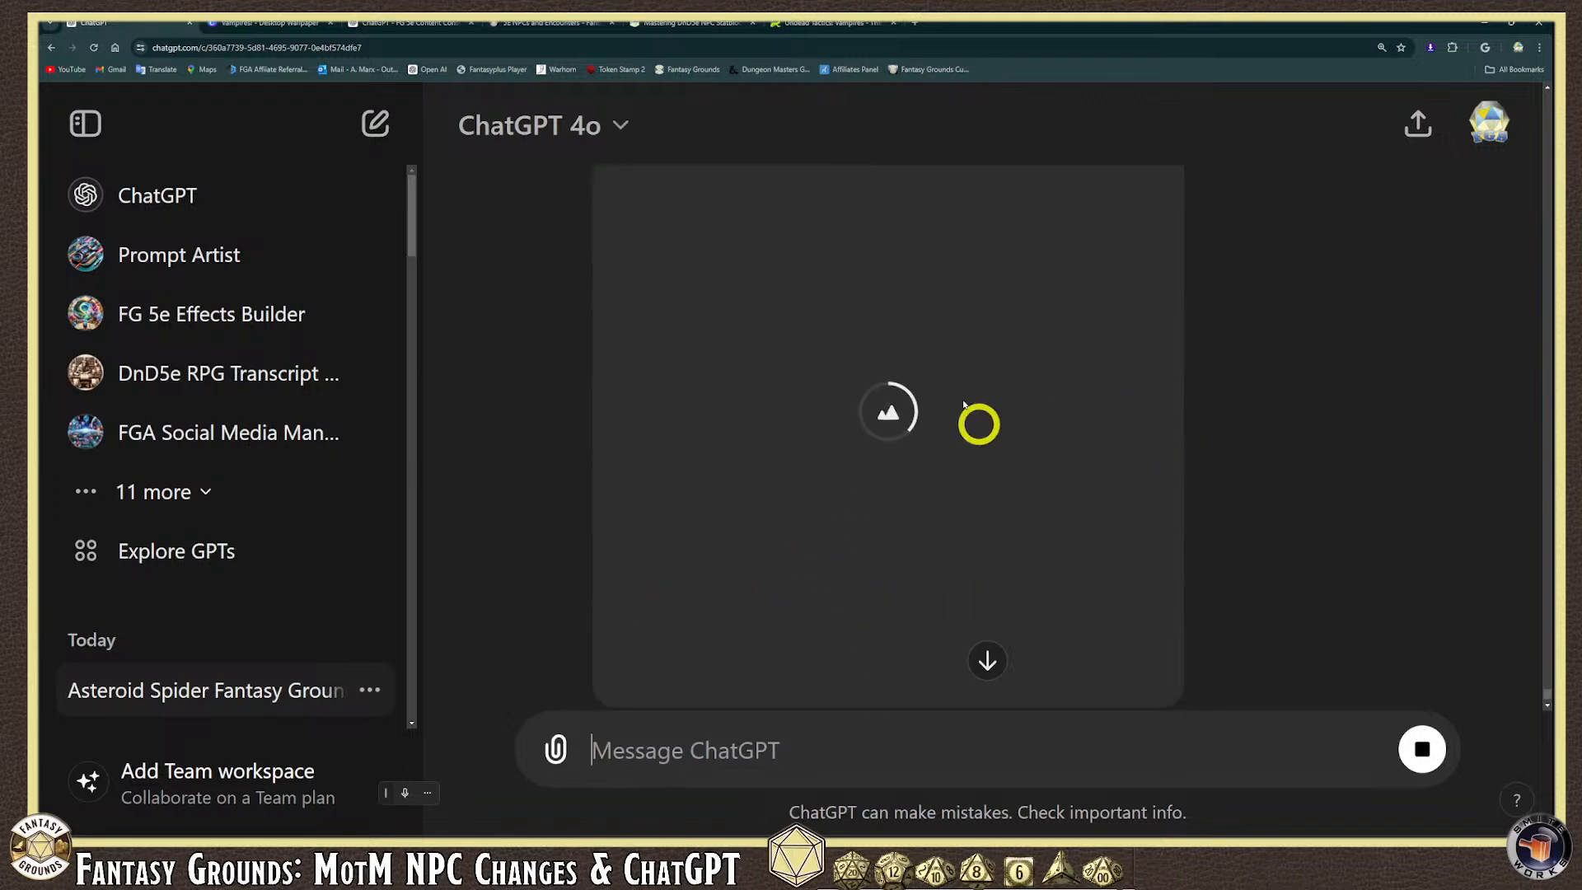
scroll(1145, 527, "up", 4)
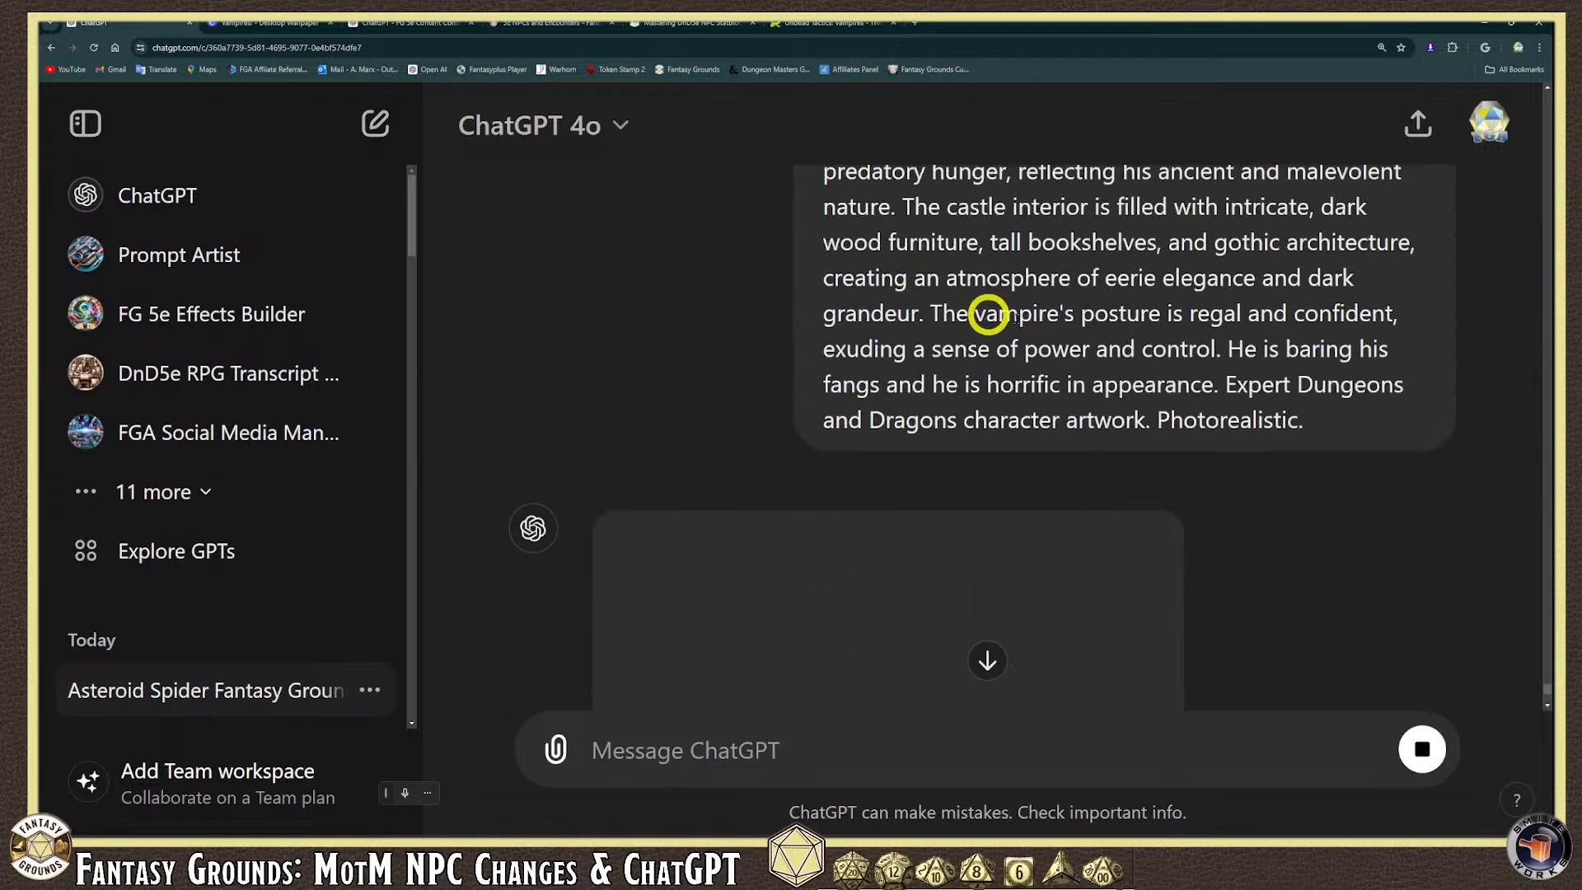
scroll(1060, 427, "down", 4)
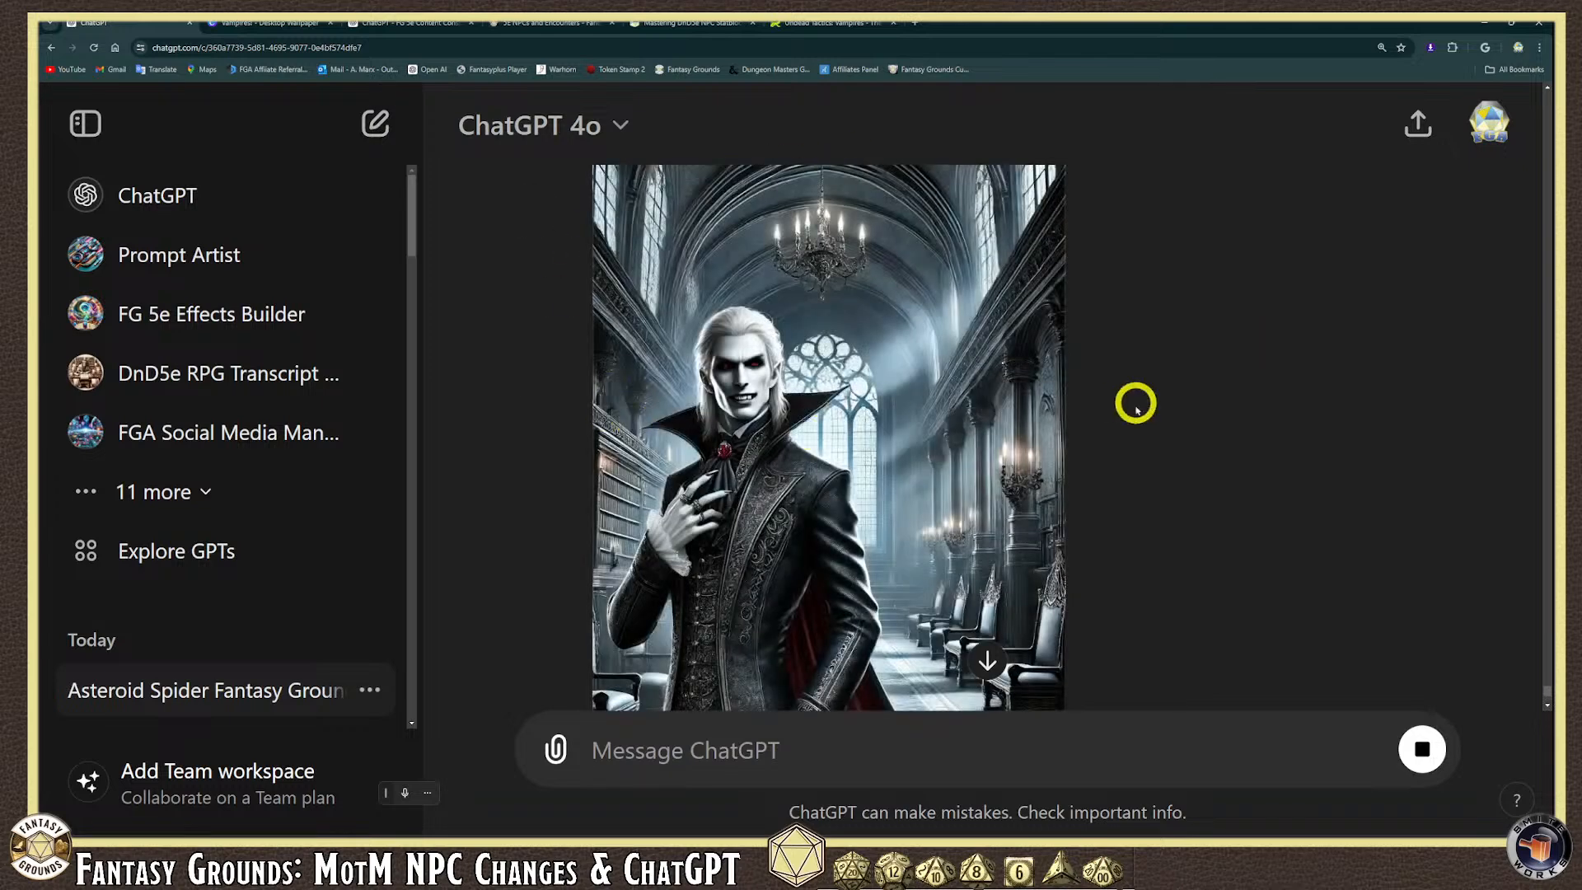
Examine the generated vampire portrait from top to bottom, enlarging the page to 400% for a closer look.
scroll(961, 485, "down", 6)
scroll(967, 486, "up", 5)
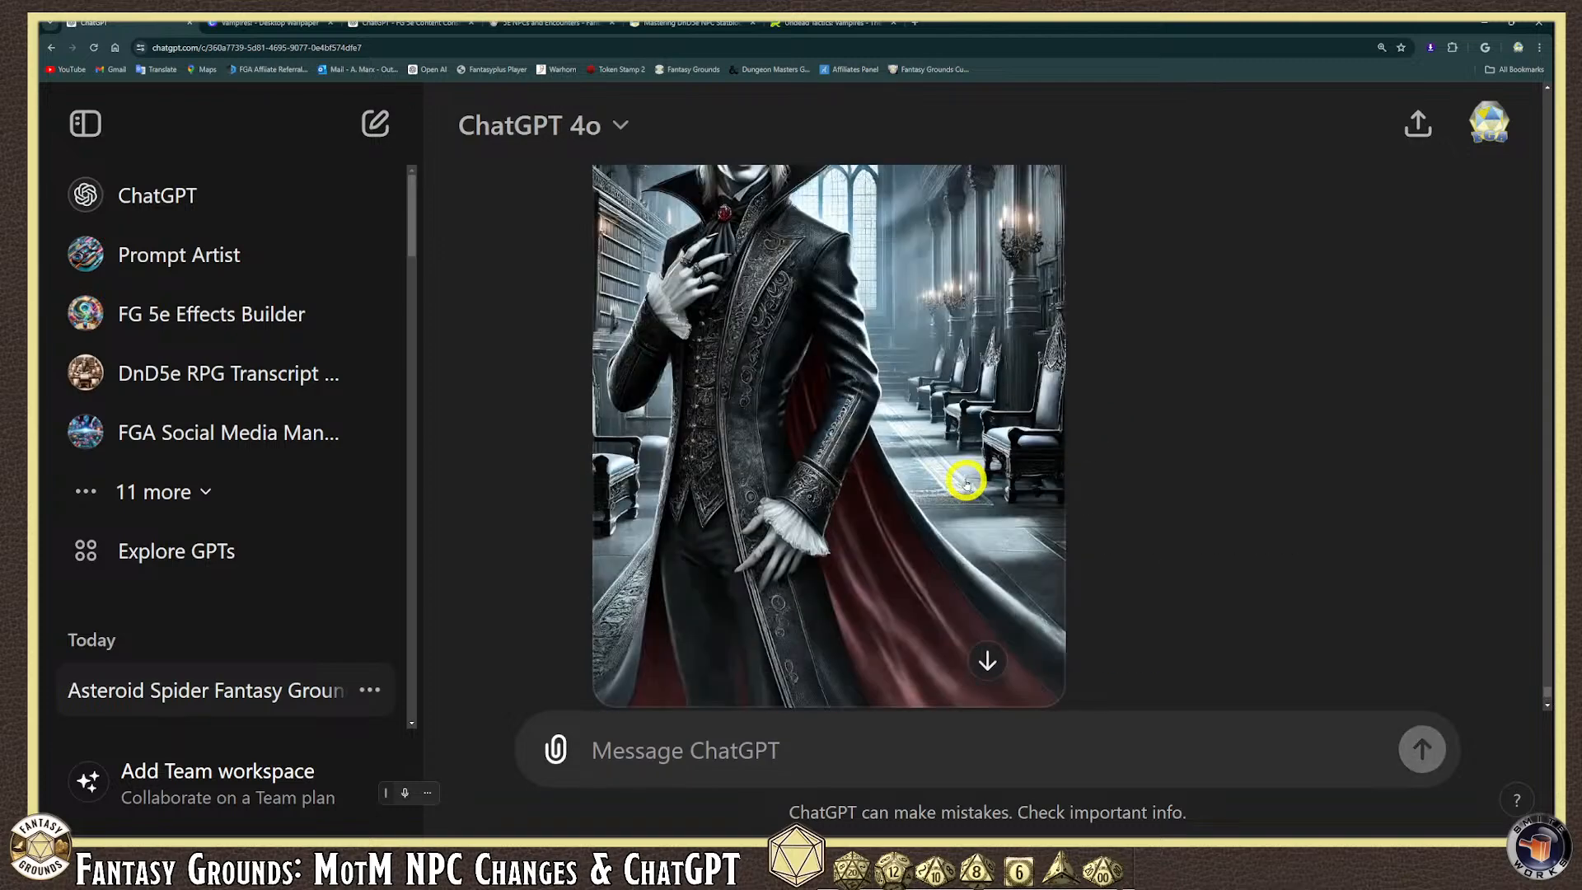
scroll(966, 482, "up", 1)
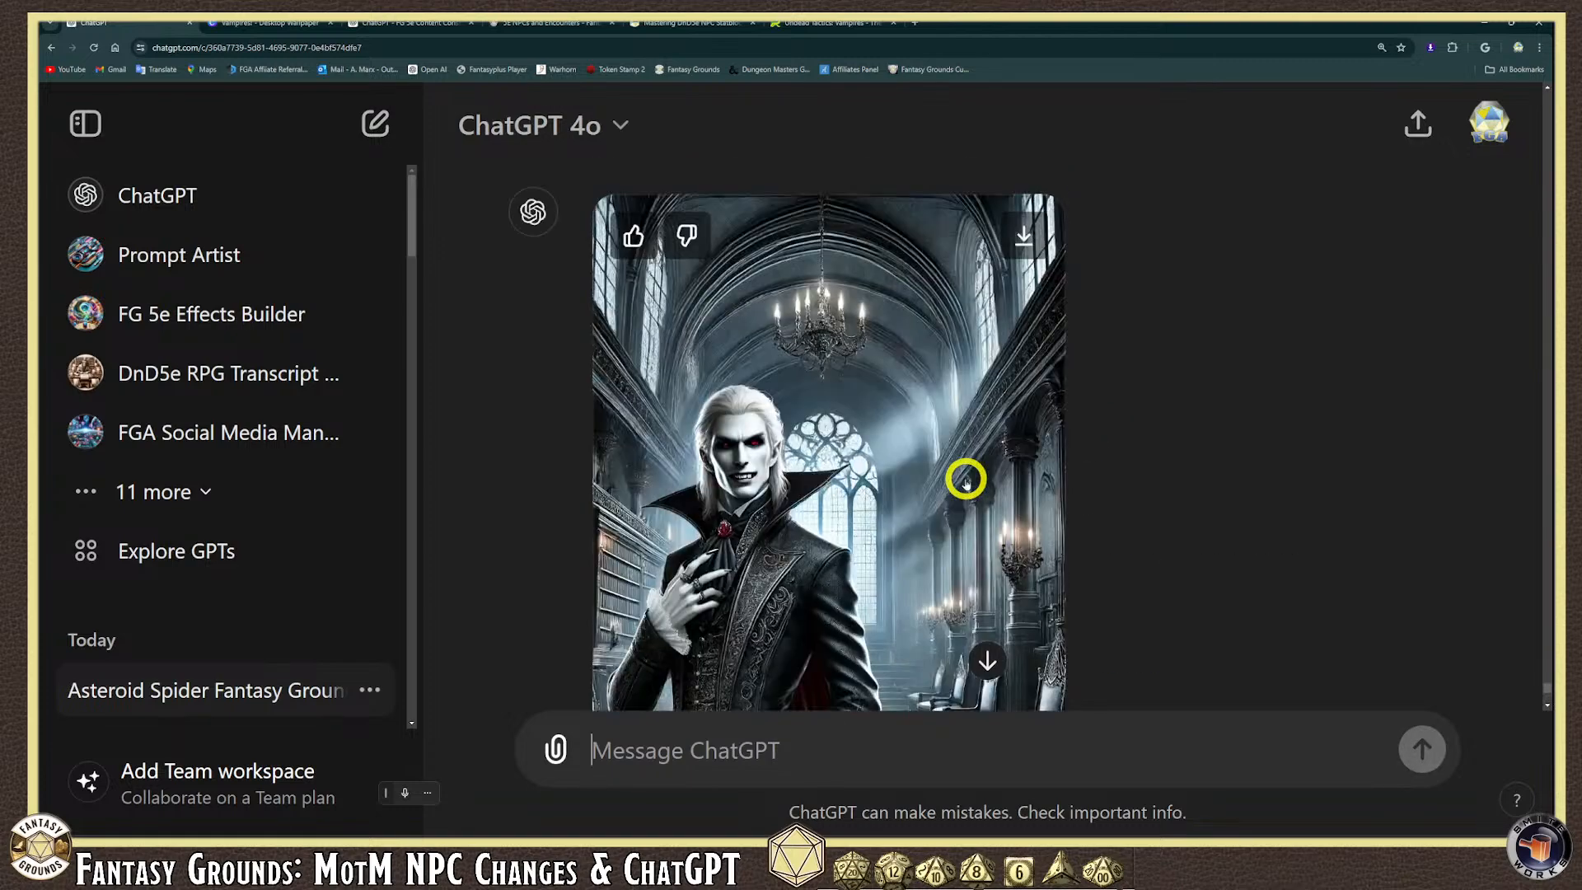
scroll(965, 481, "down", 6)
scroll(964, 484, "up", 5)
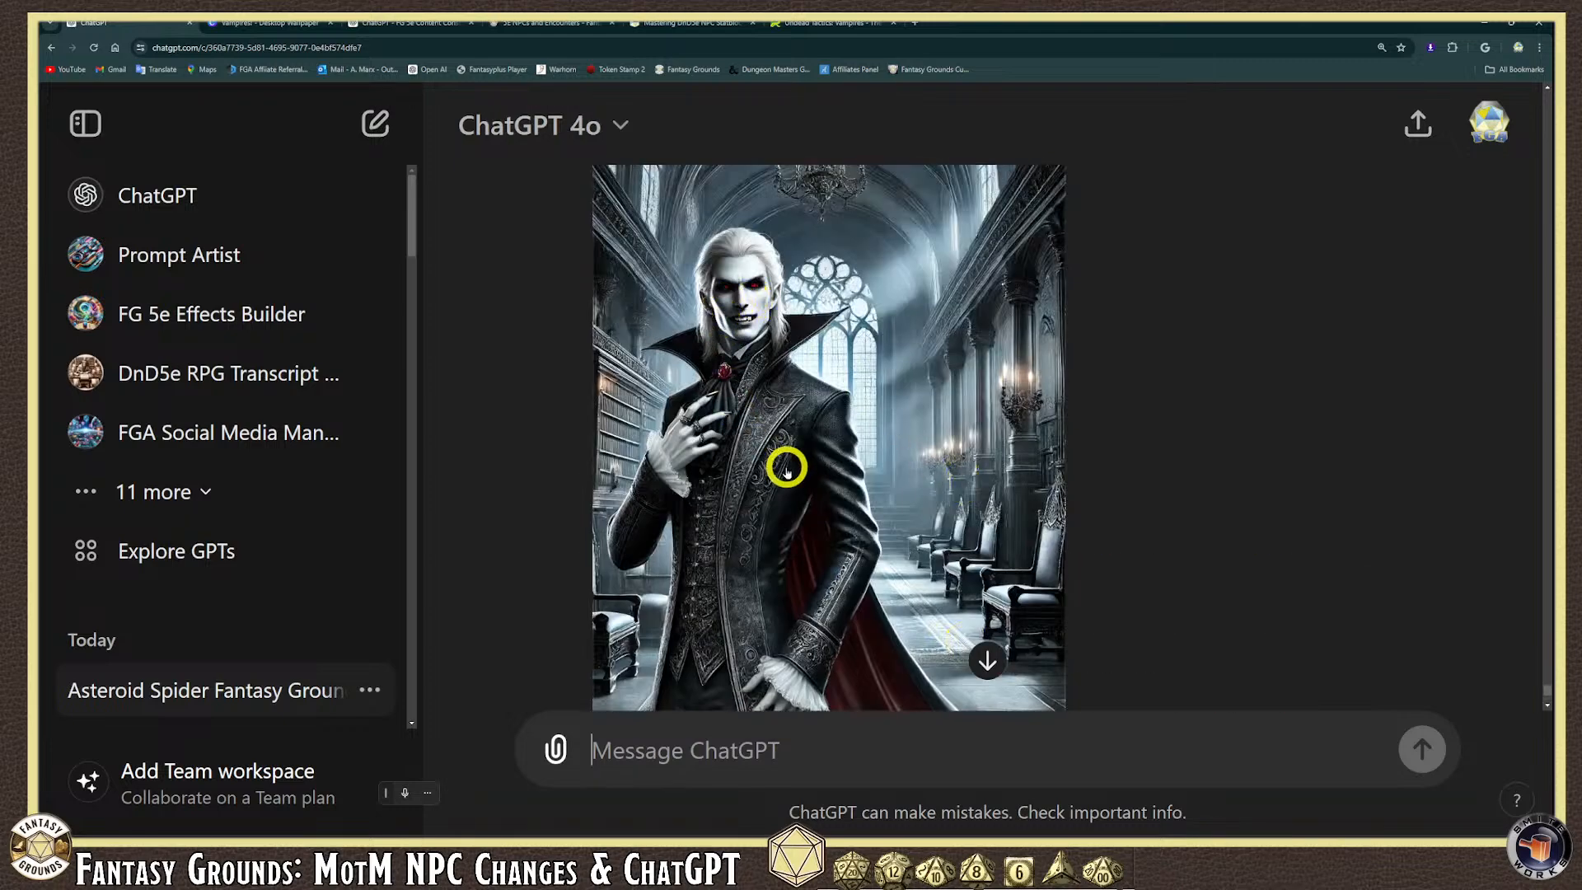
scroll(786, 459, "up", 3)
scroll(840, 469, "down", 1)
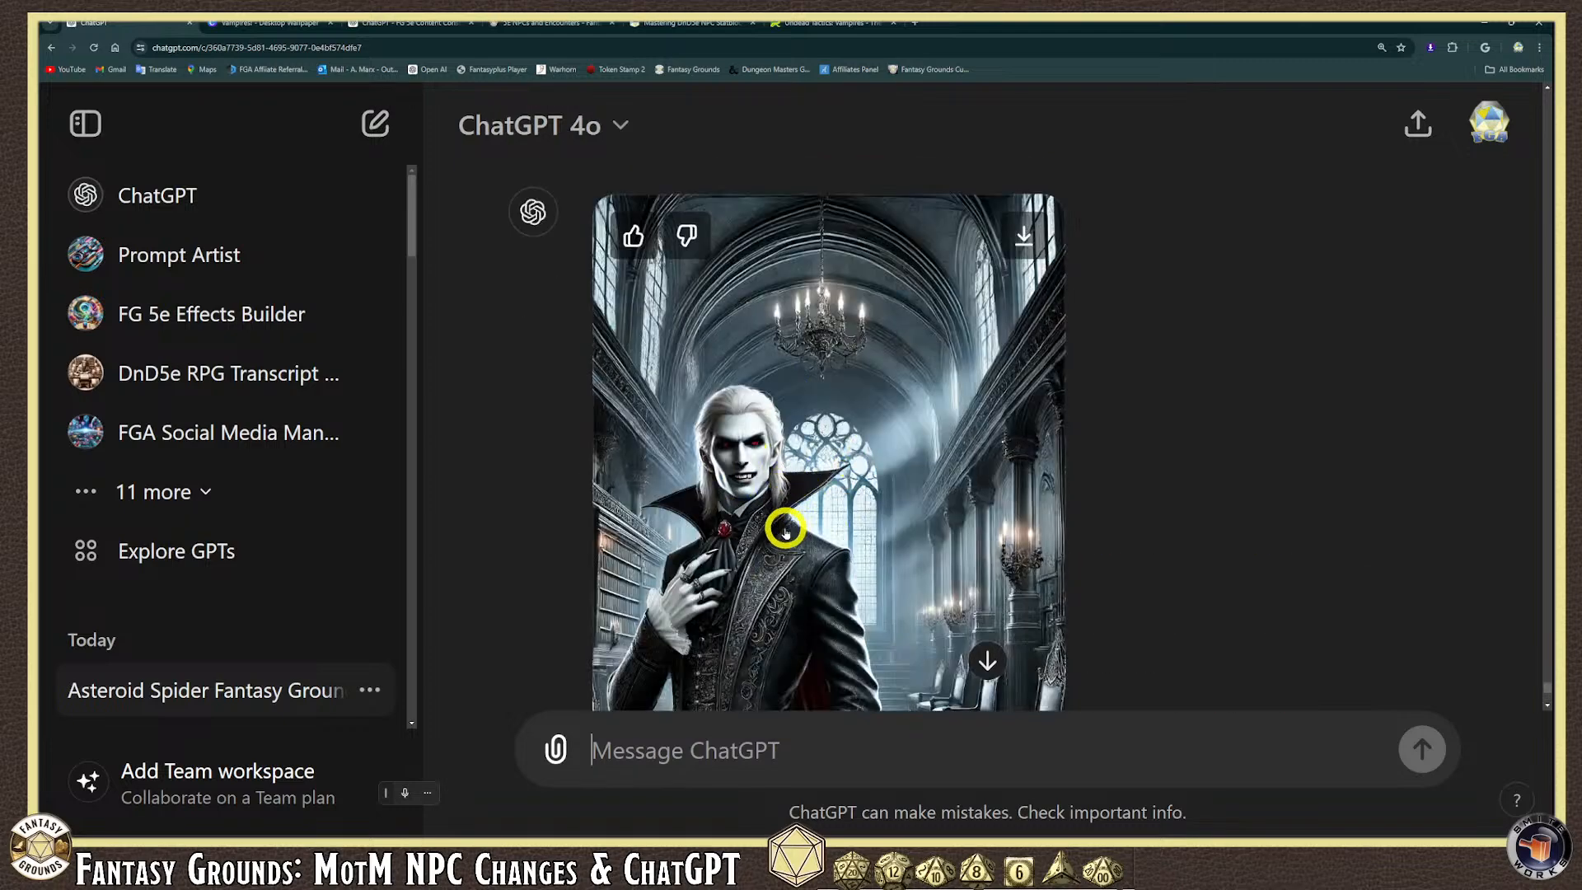
scroll(785, 531, "down", 1)
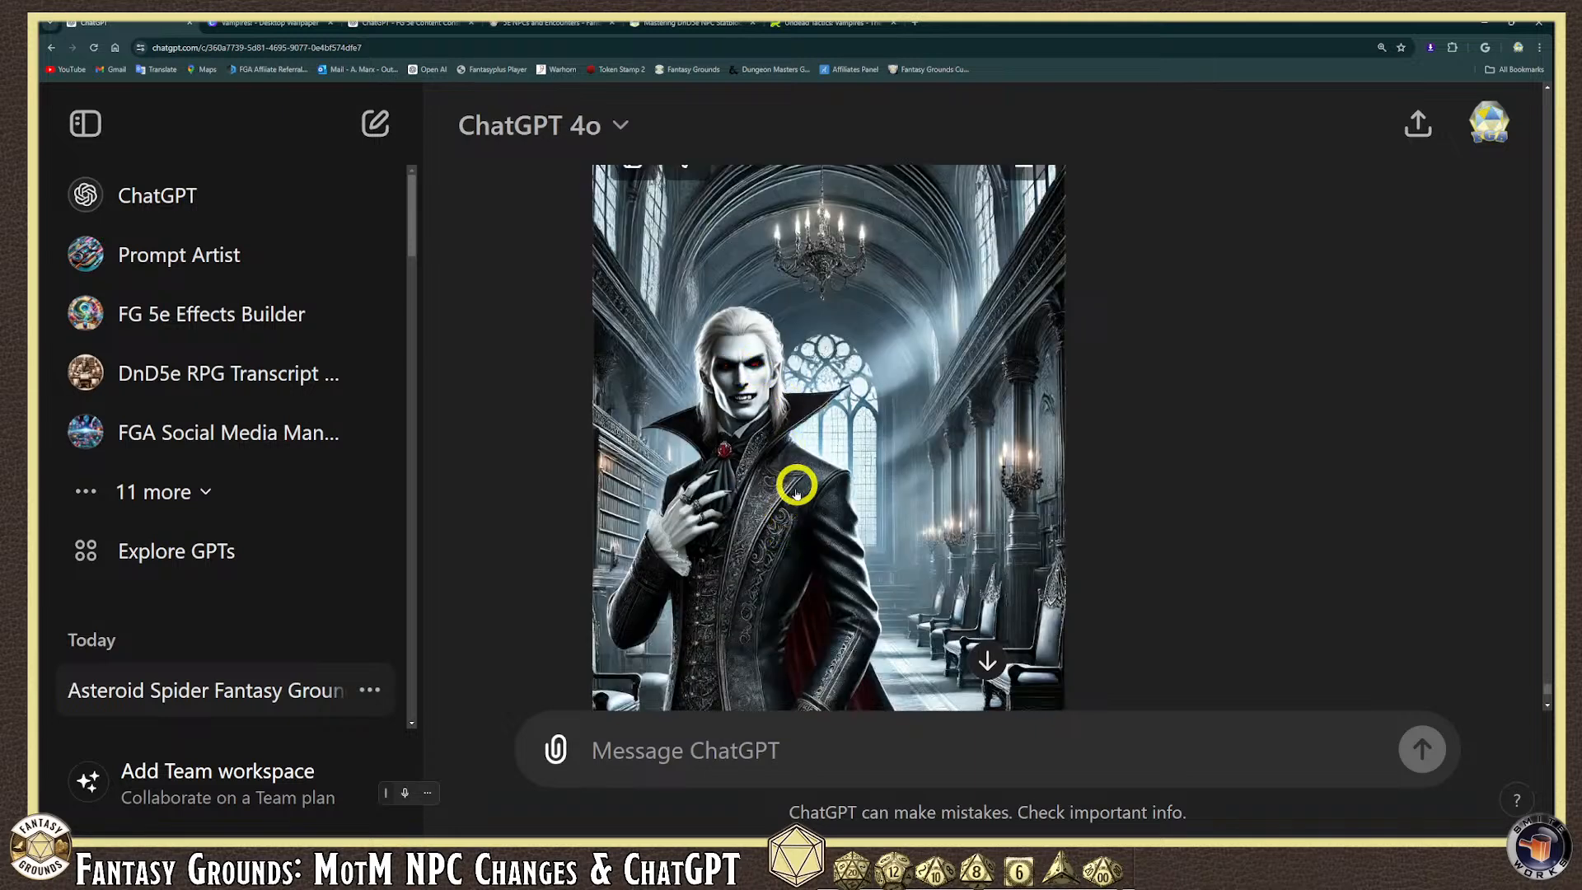
scroll(754, 416, "up", 2)
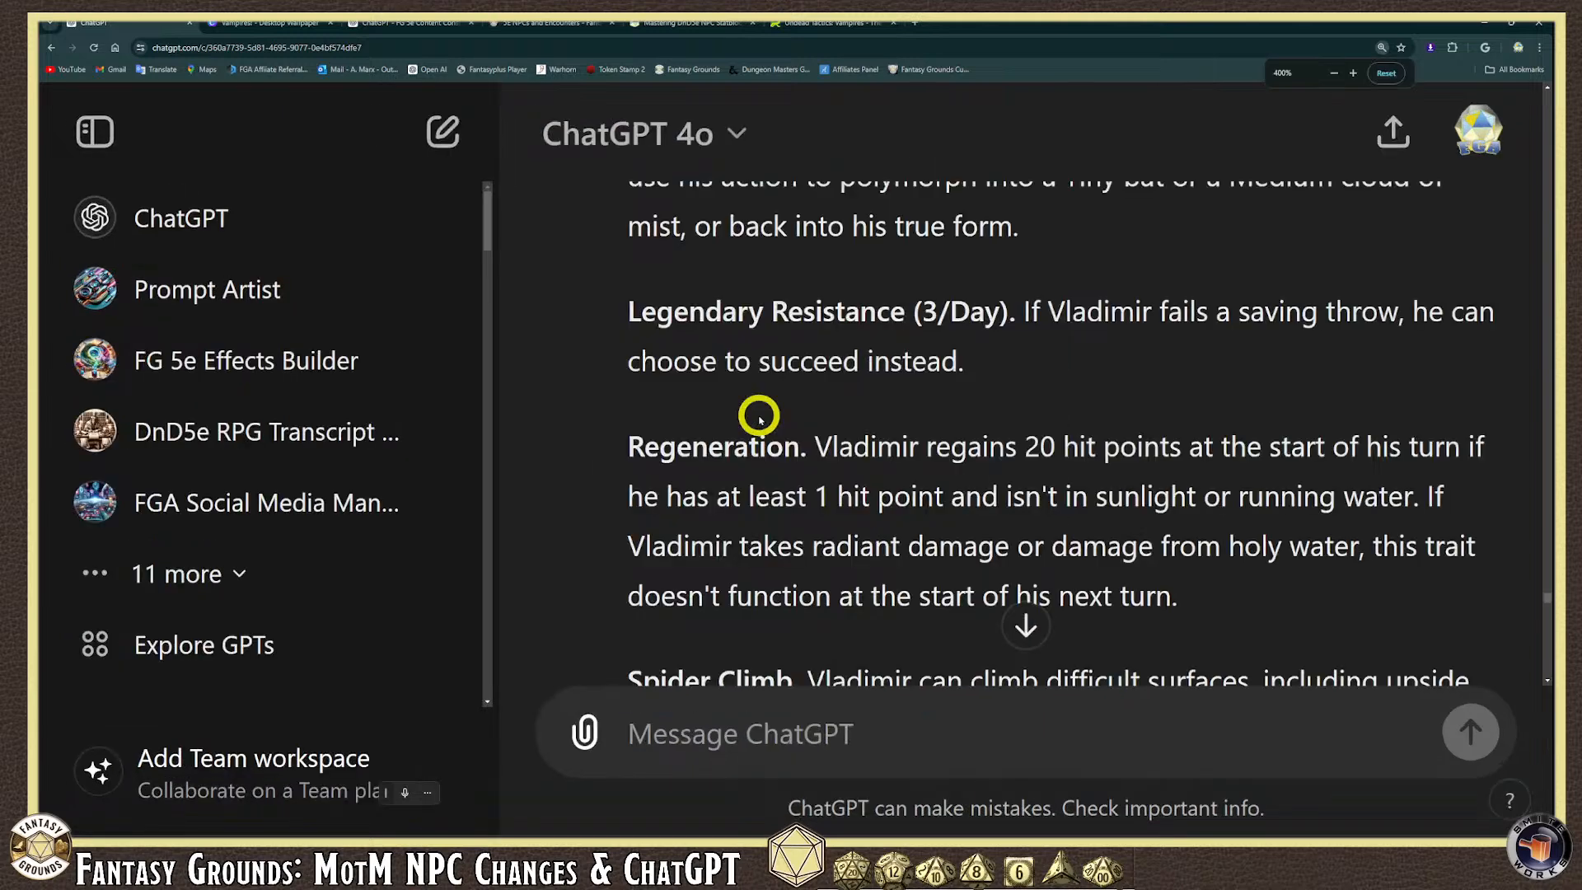
scroll(758, 420, "down", 1)
scroll(900, 435, "up", 2)
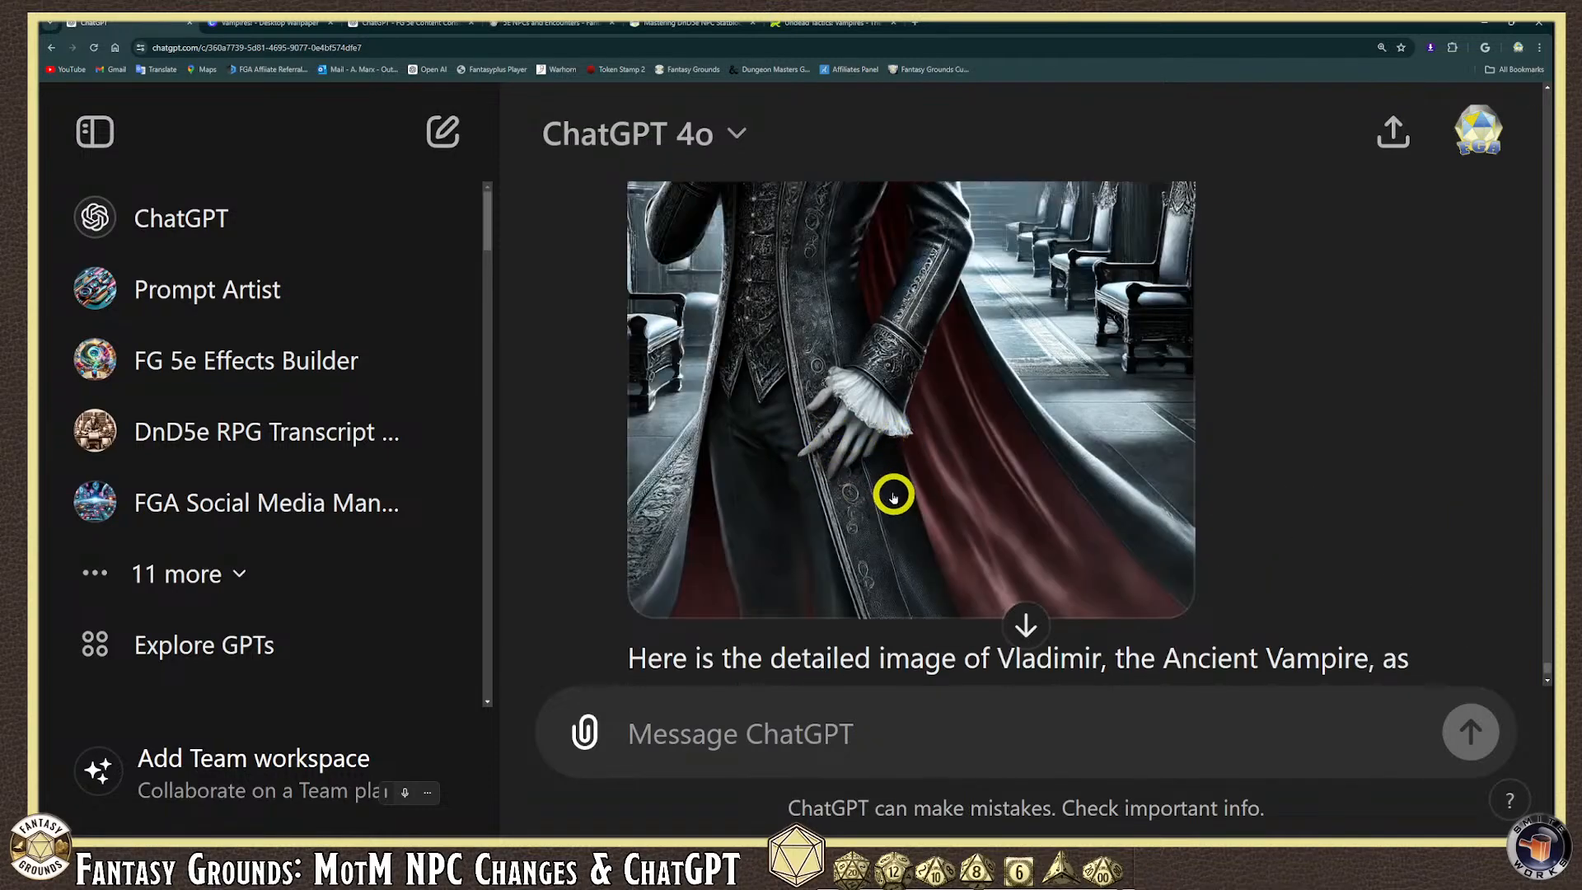
scroll(869, 449, "up", 2)
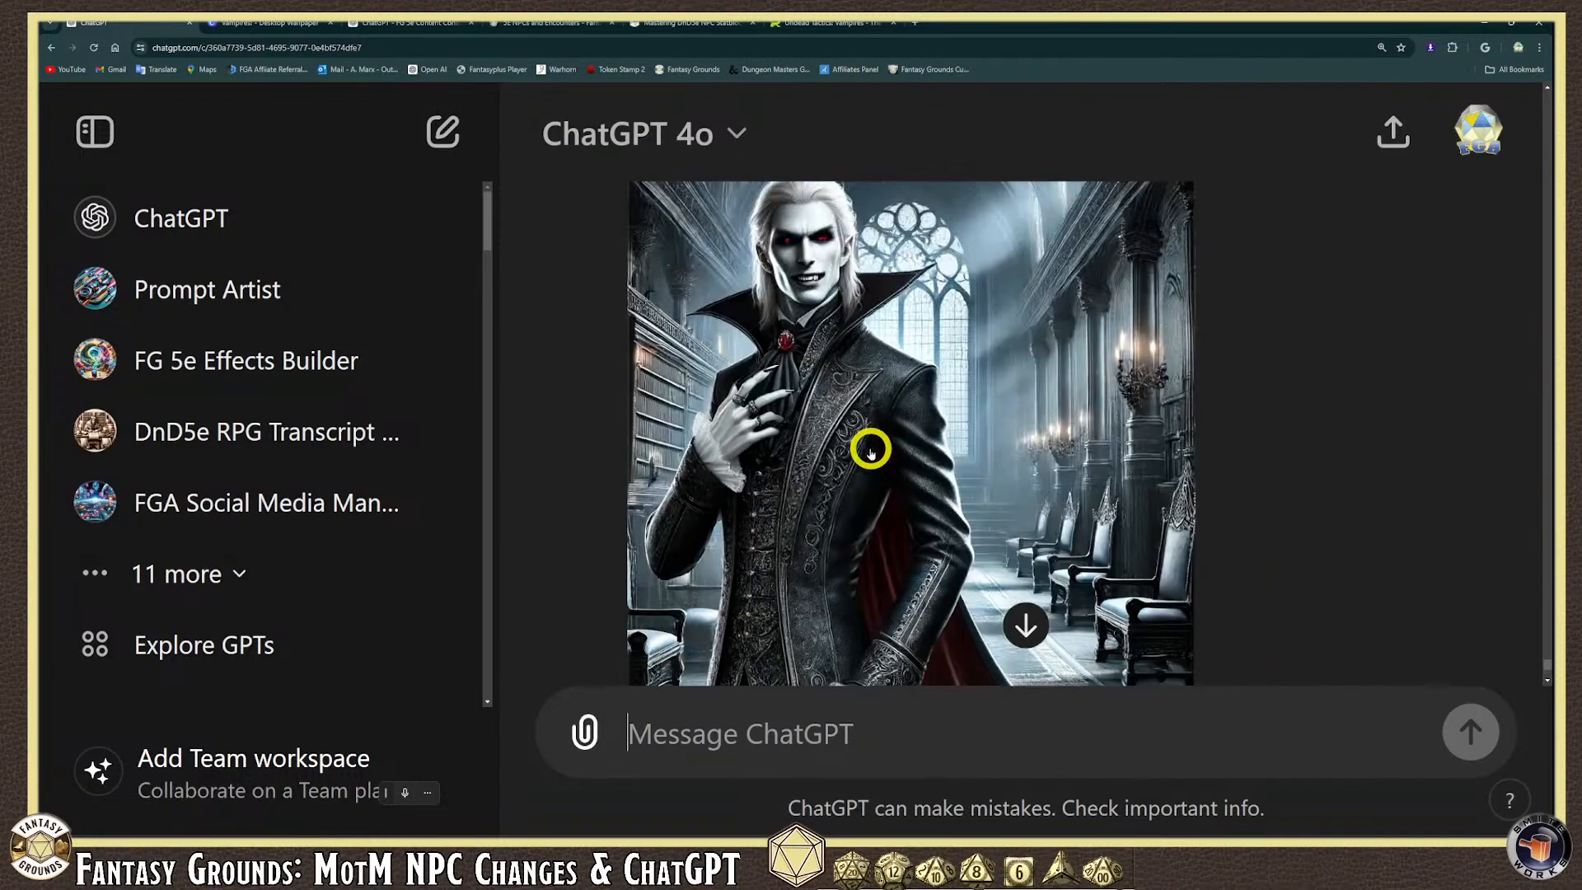
scroll(812, 441, "up", 1)
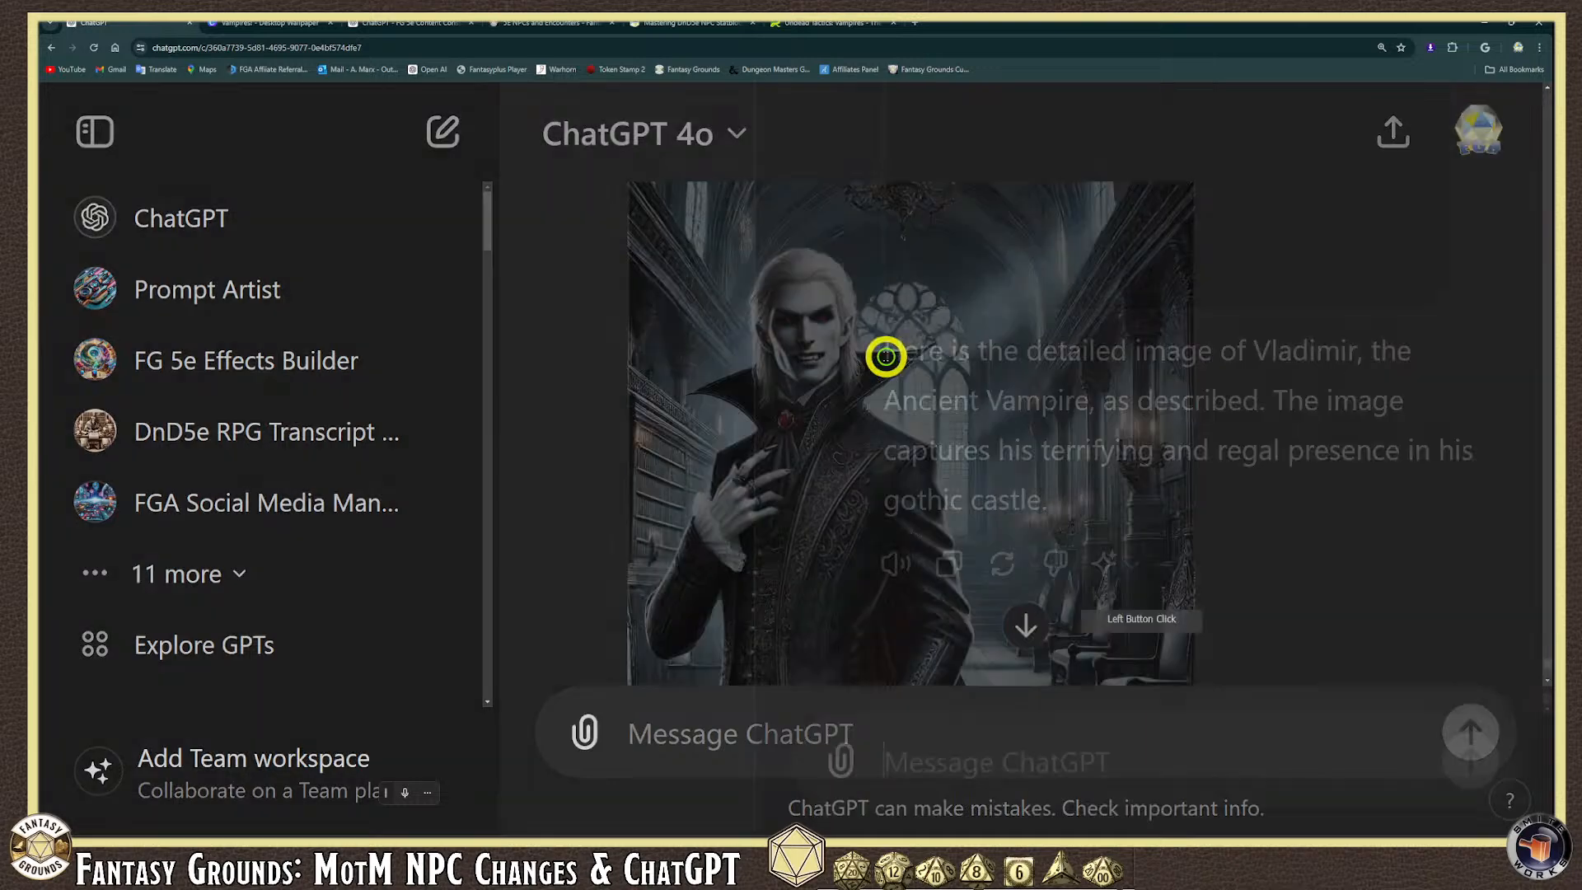
Open the vampire portrait for area editing, reduce the selection brush size and paint over the vampire's face.
left_click(885, 356)
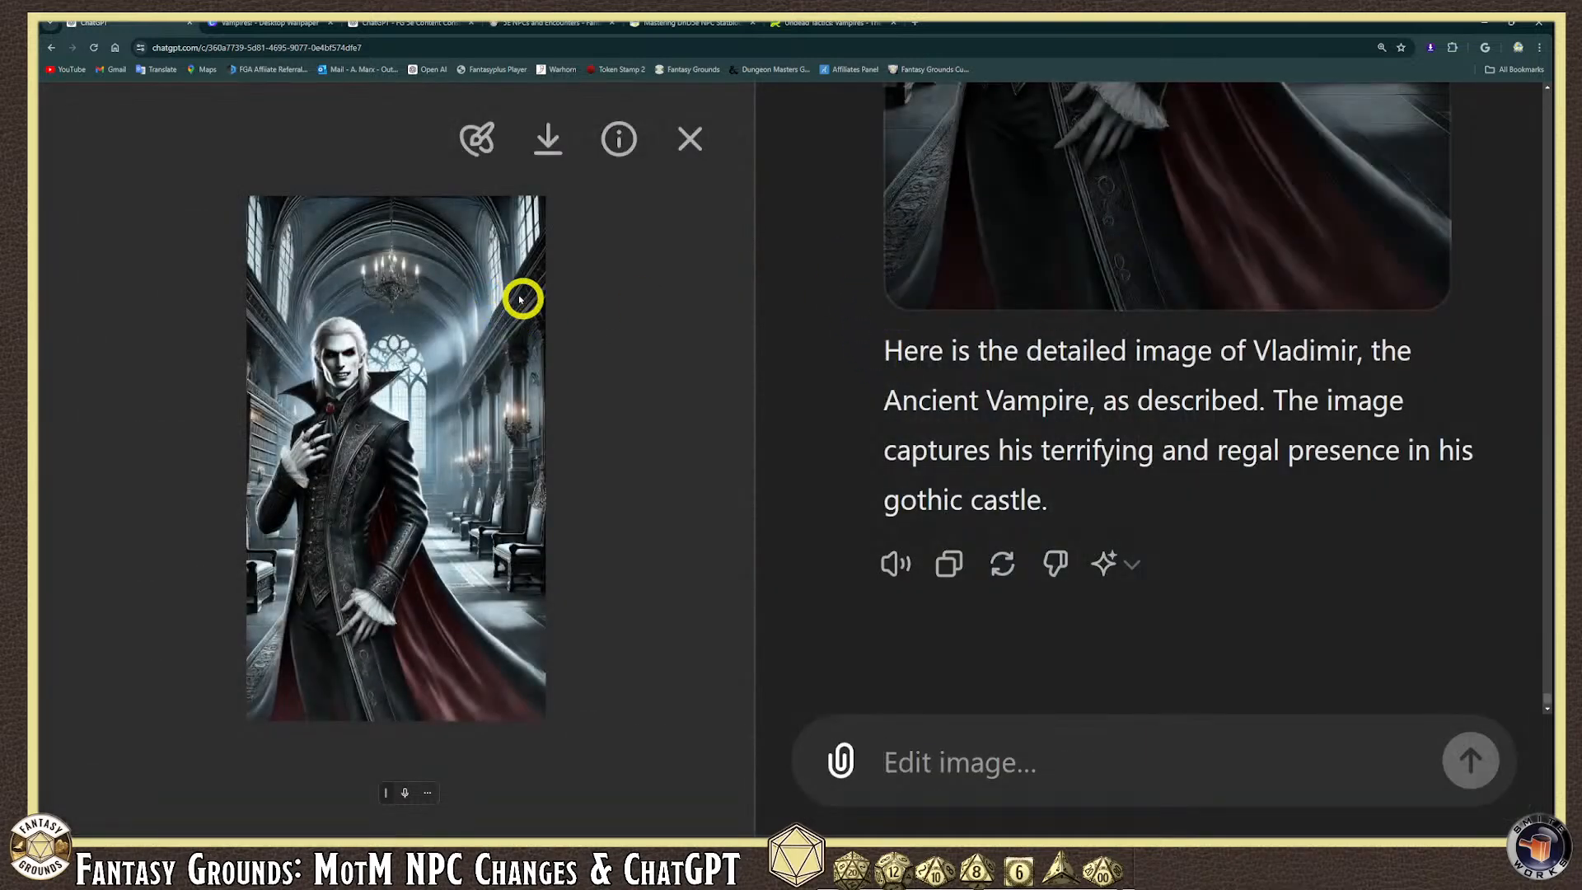
left_click(479, 138)
left_click_drag(187, 140, 157, 139)
mouse_move(362, 330)
left_mouse_down()
mouse_move(329, 363)
mouse_move(363, 357)
left_mouse_up()
Send the edit request "Make more horrific and detailed." for the selected face area.
left_click(954, 762)
type("Make more horrific and detailed.")
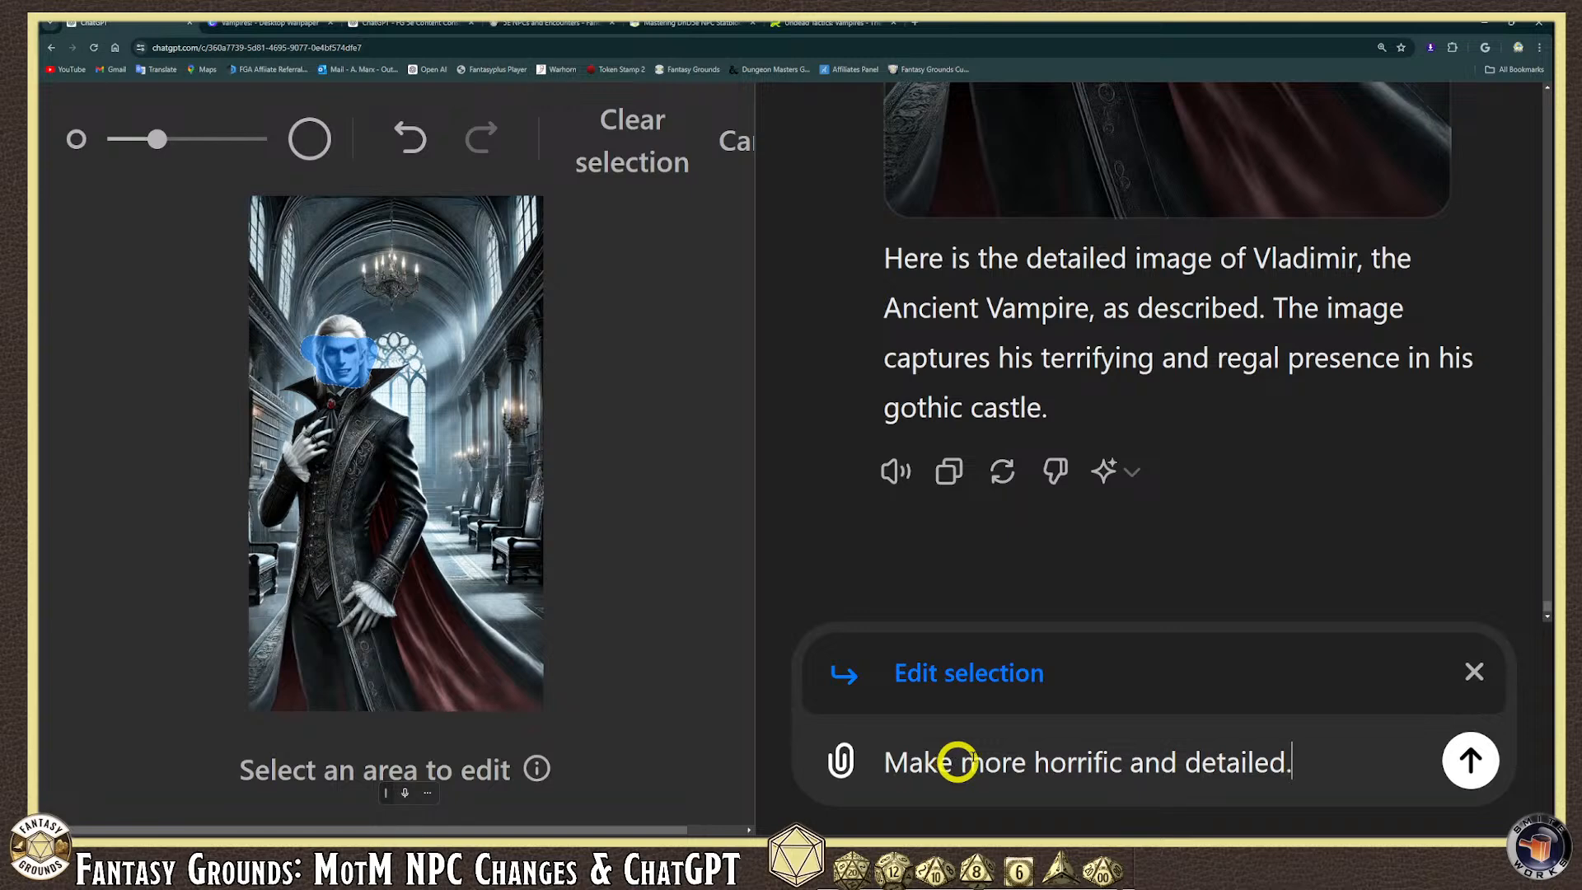
left_click(1475, 766)
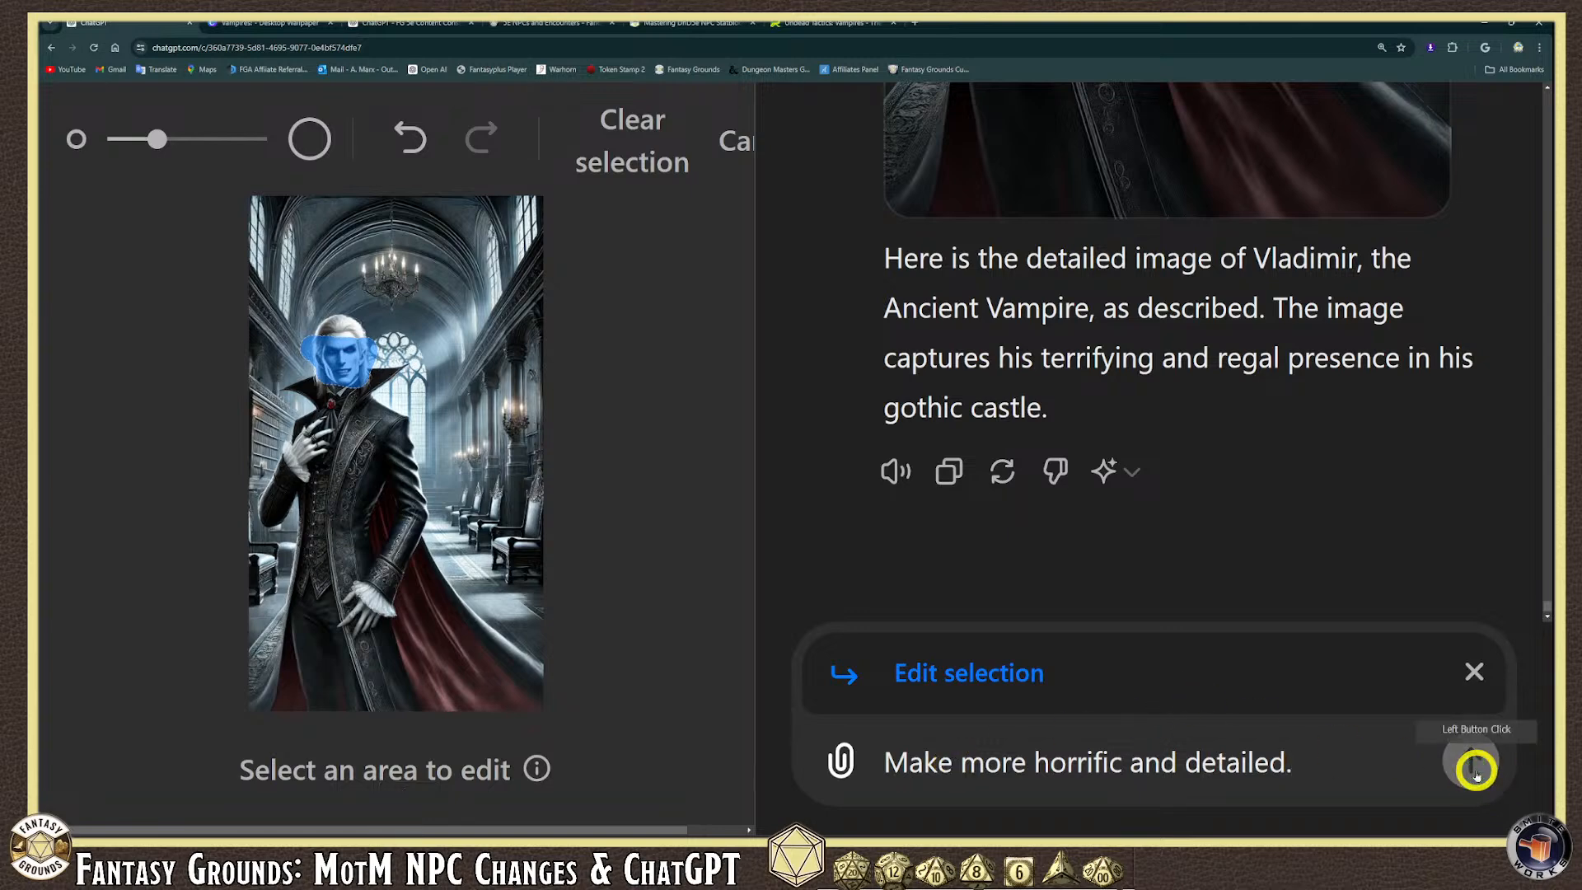
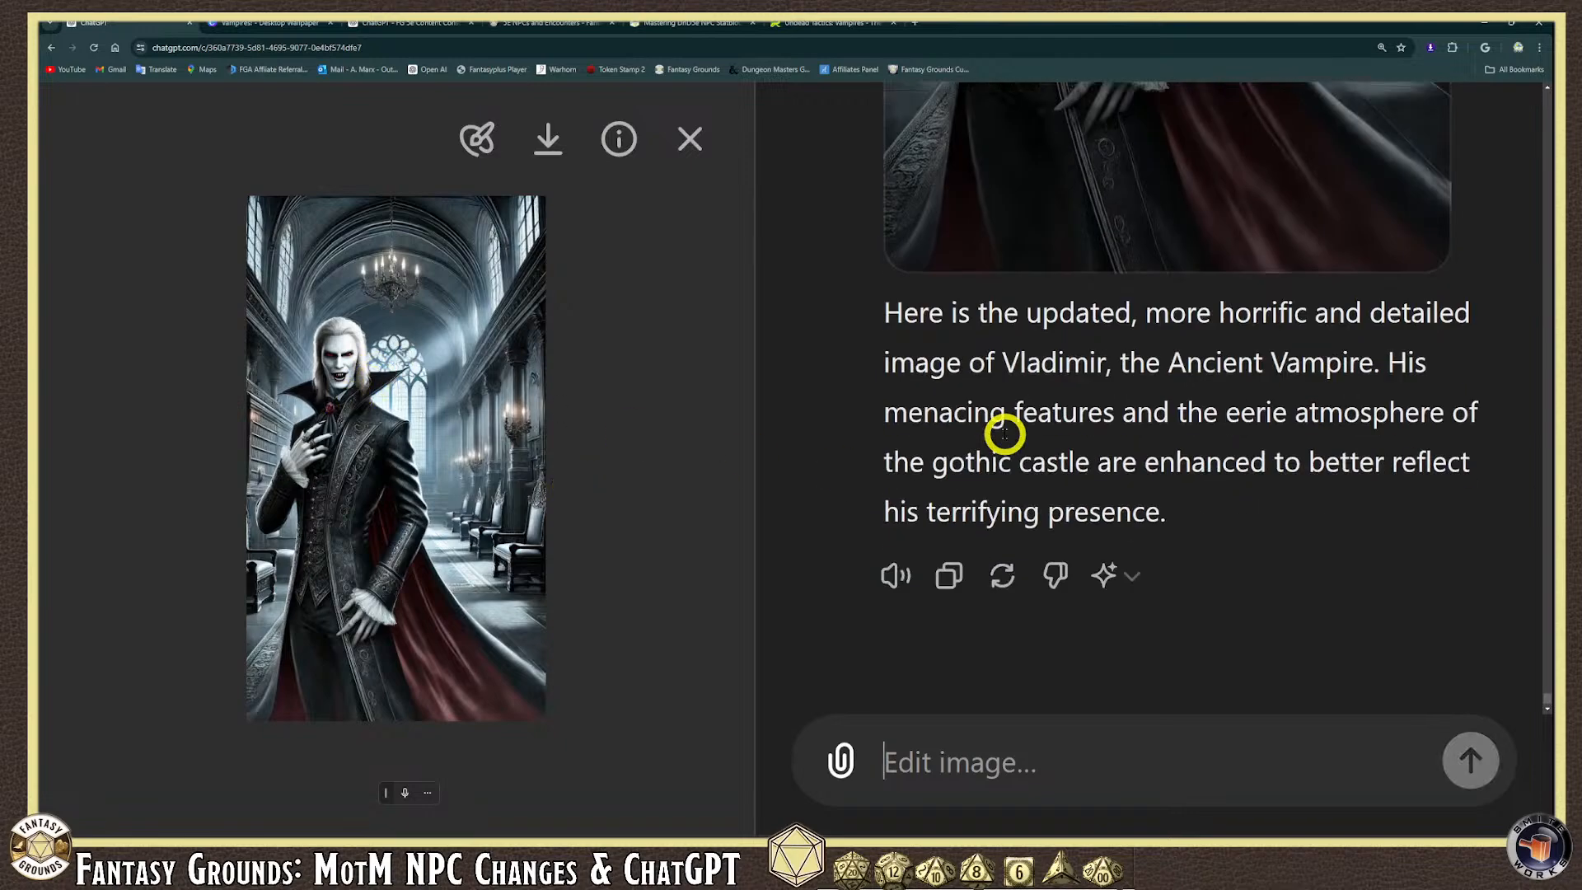
Examine the updated vampire portrait and its accompanying reply in the conversation.
scroll(1004, 434, "up", 10)
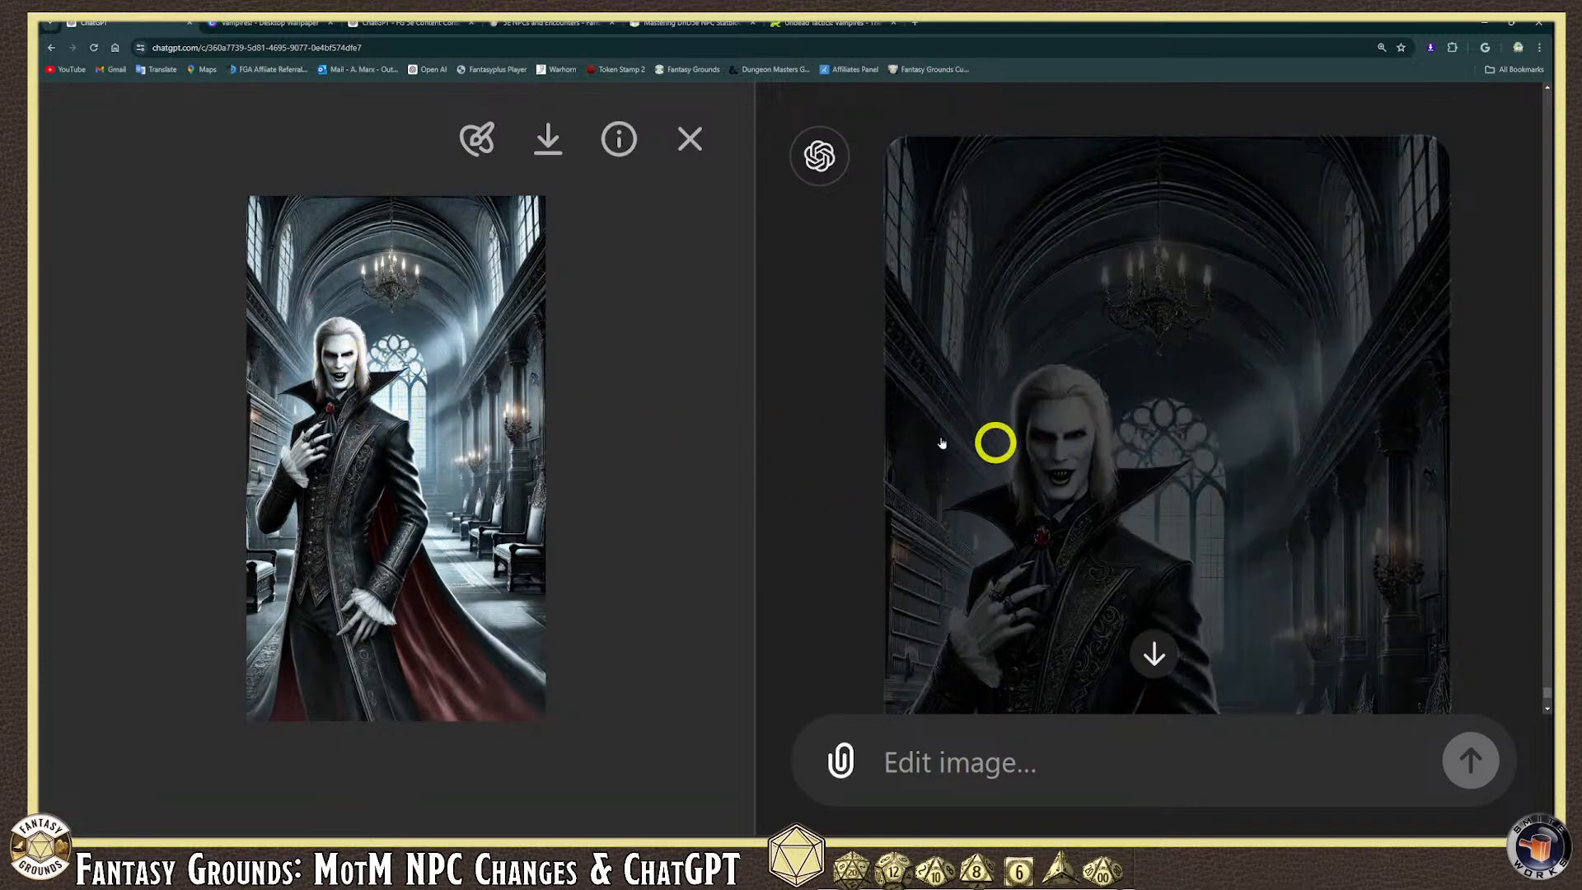
left_click(1154, 654)
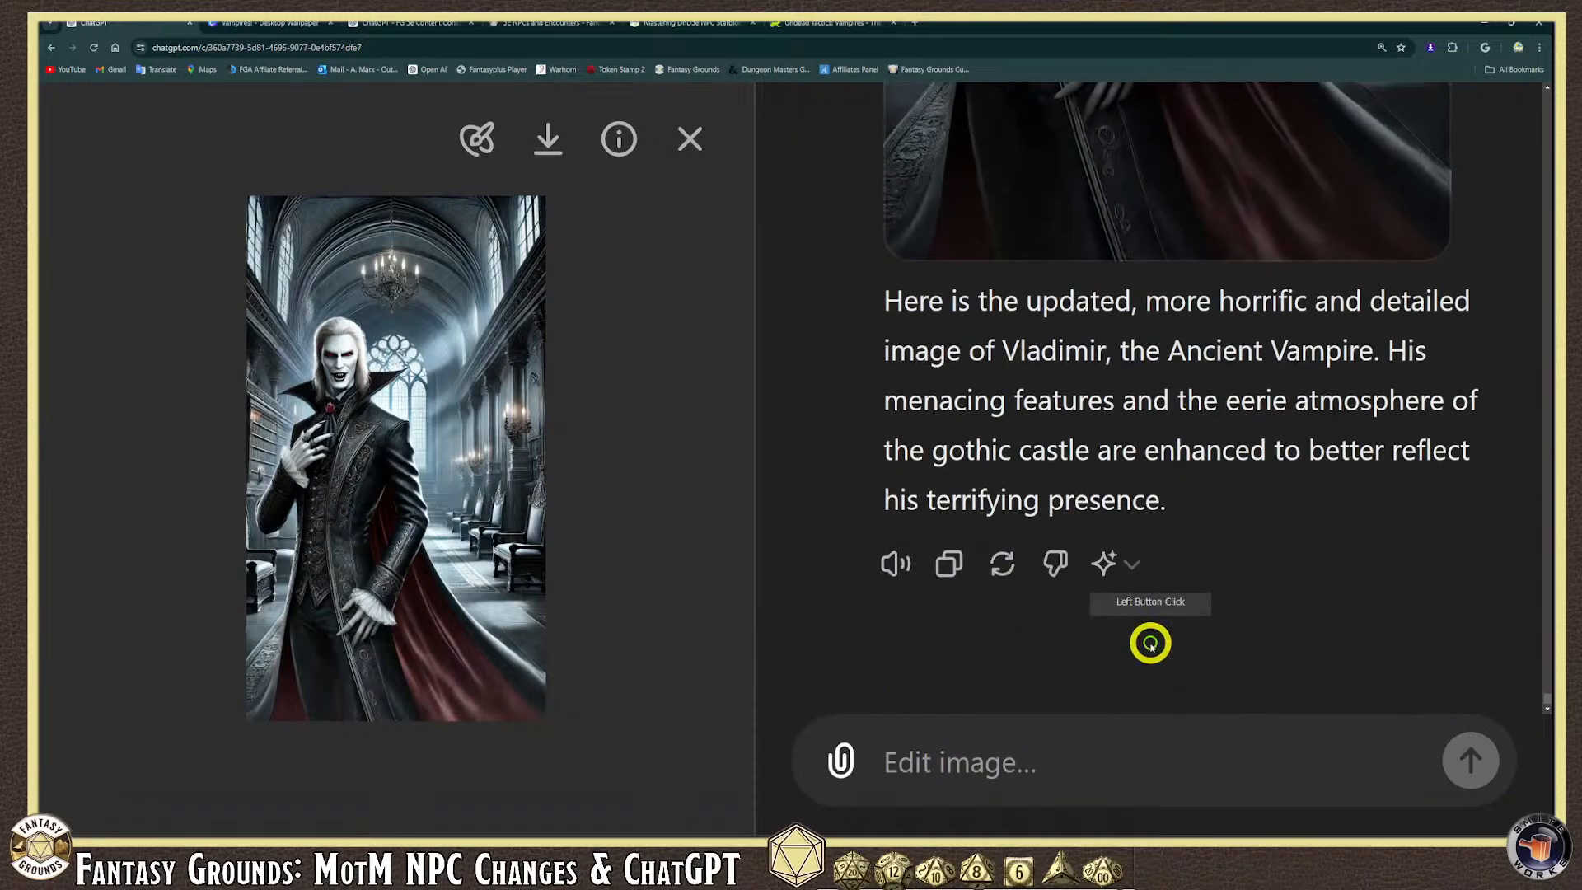
scroll(1151, 647, "up", 5)
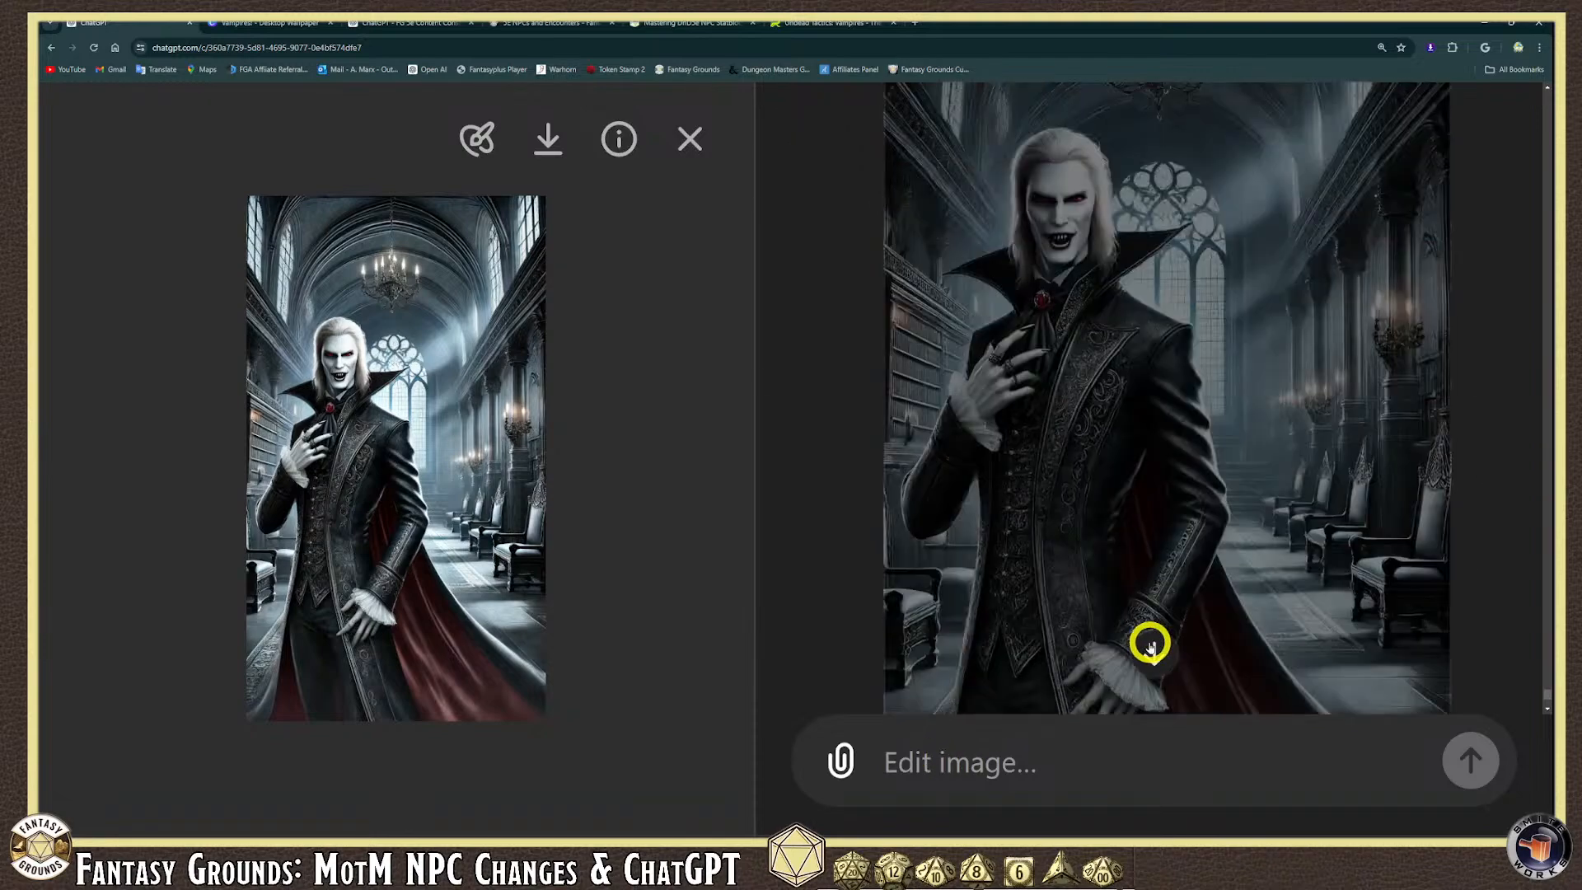
scroll(999, 536, "down", 4)
Draft a request to create the vampire's anthropomorphic bat like humanoid form with horrific features, based on the image and prompt above.
left_click(964, 781)
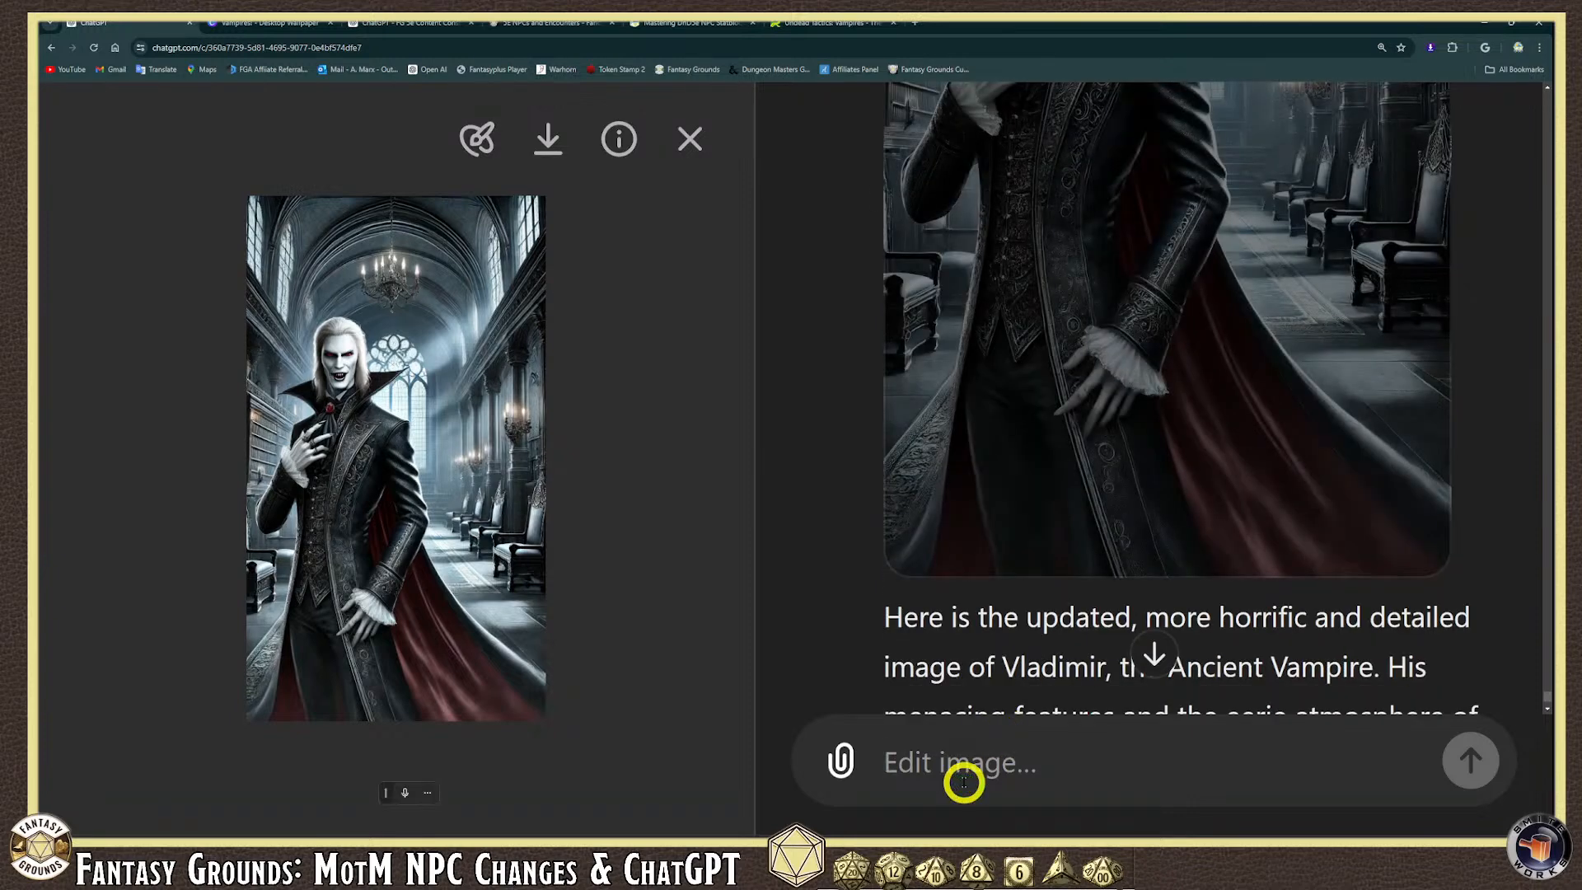
type("Based on the image and prmpt abo")
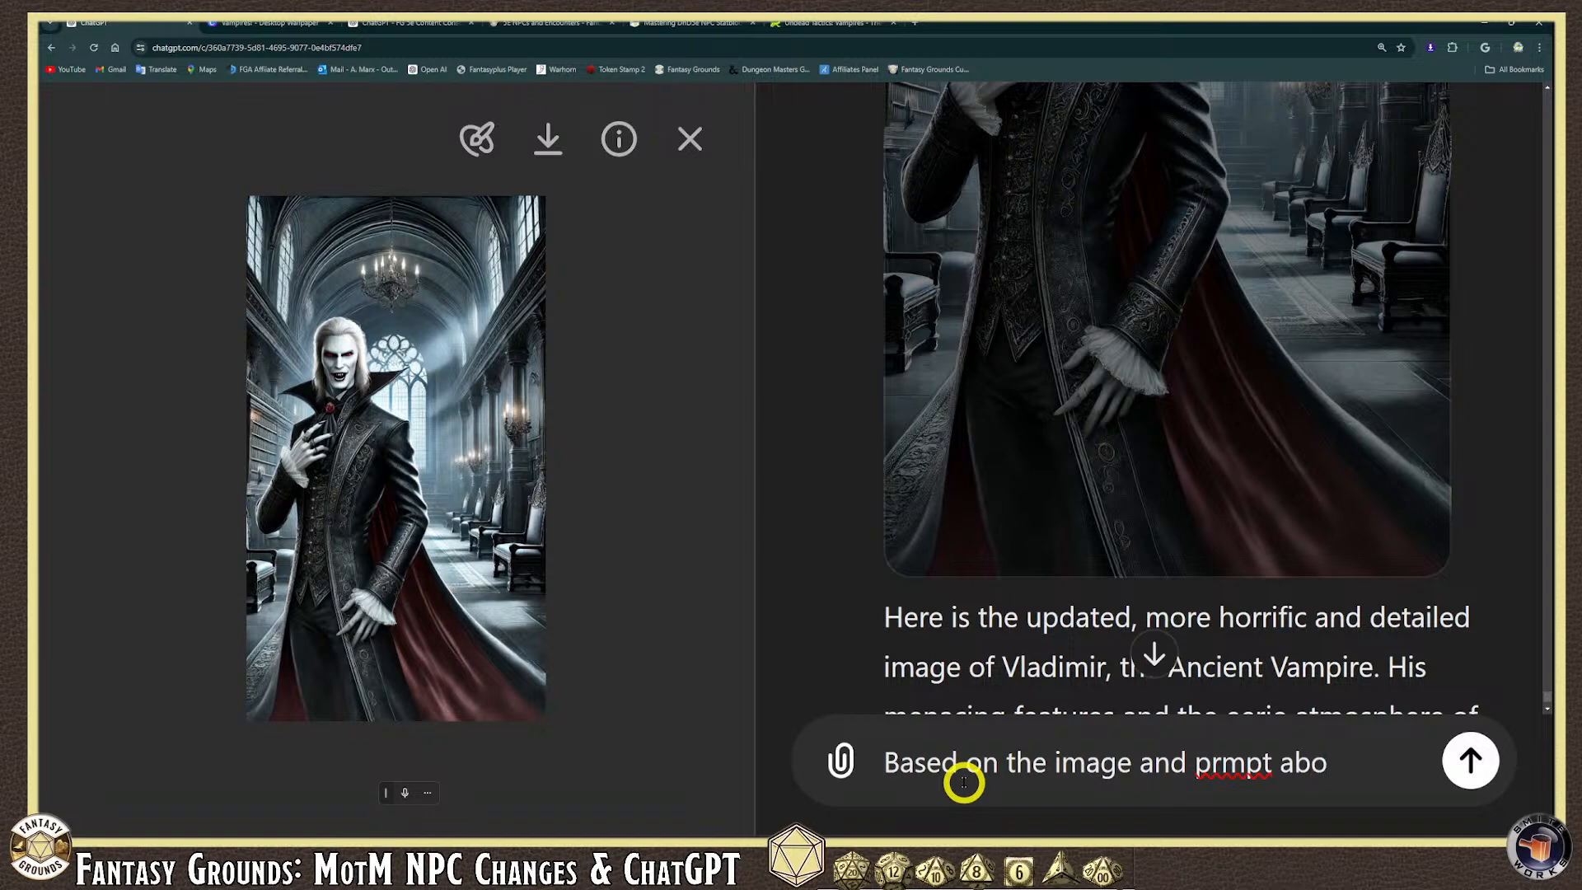
type("te")
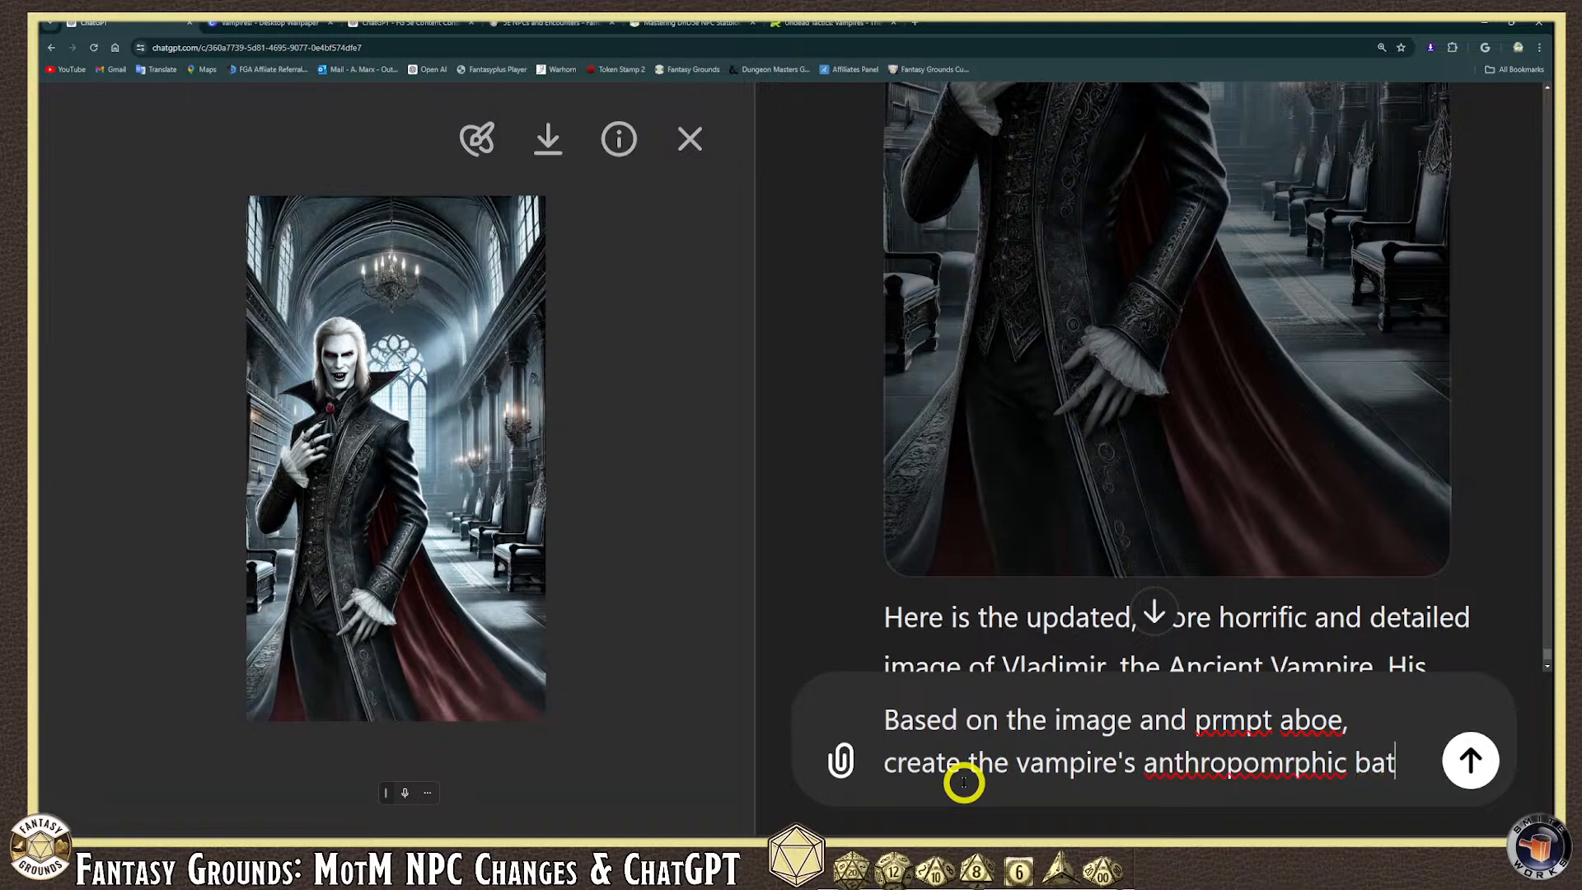
type("ike")
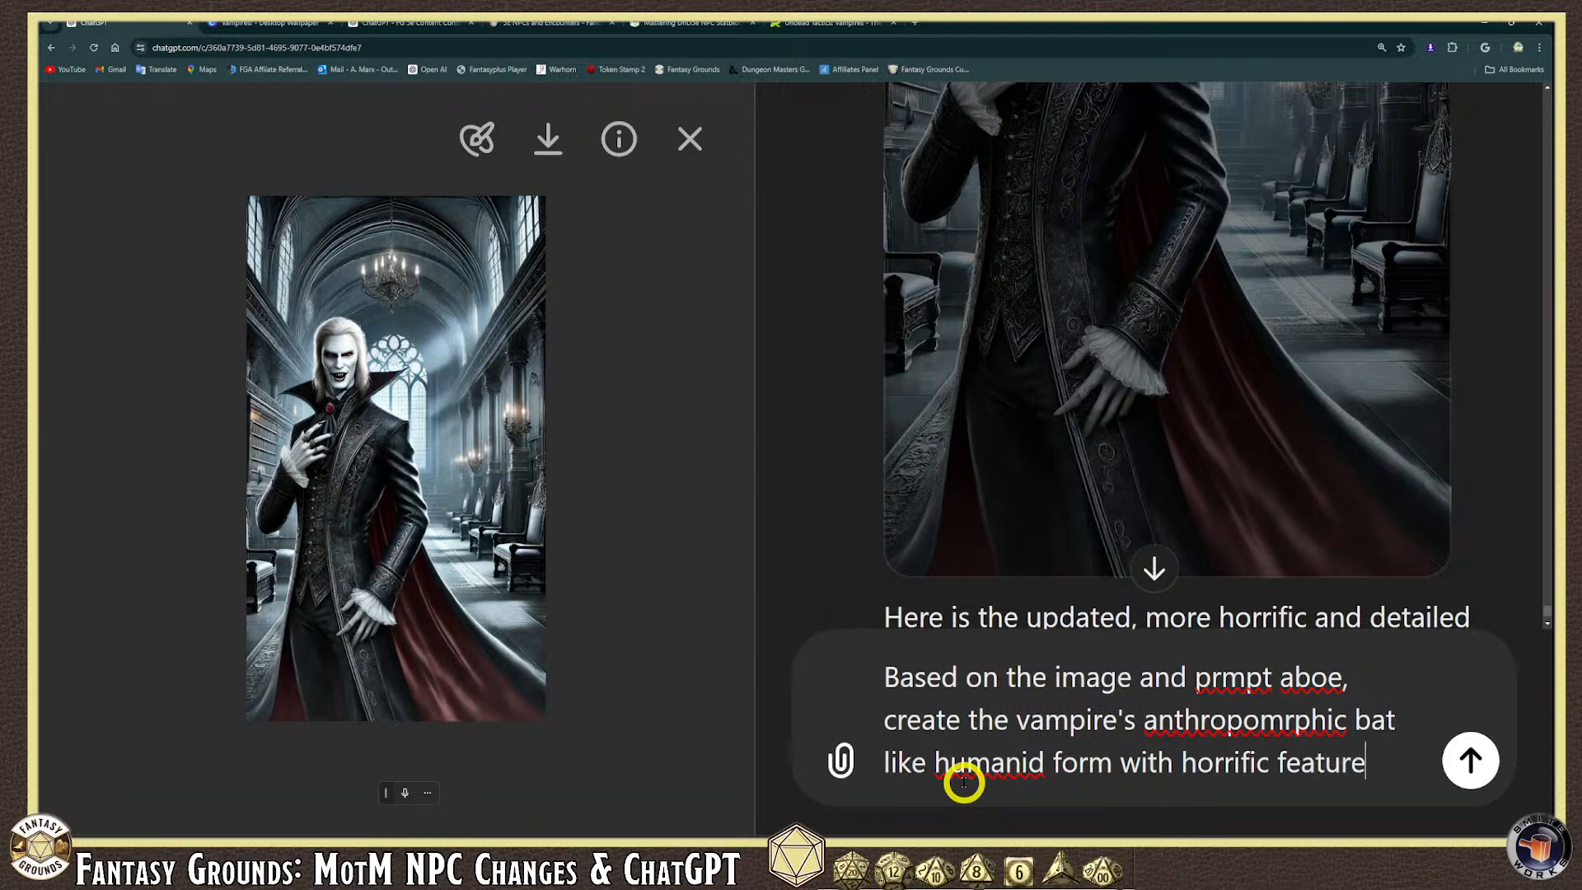
Correct the spelling of "prompt", "above", "anthropomorphic" and "humanoid" in the drafted request and send it.
right_click(1239, 680)
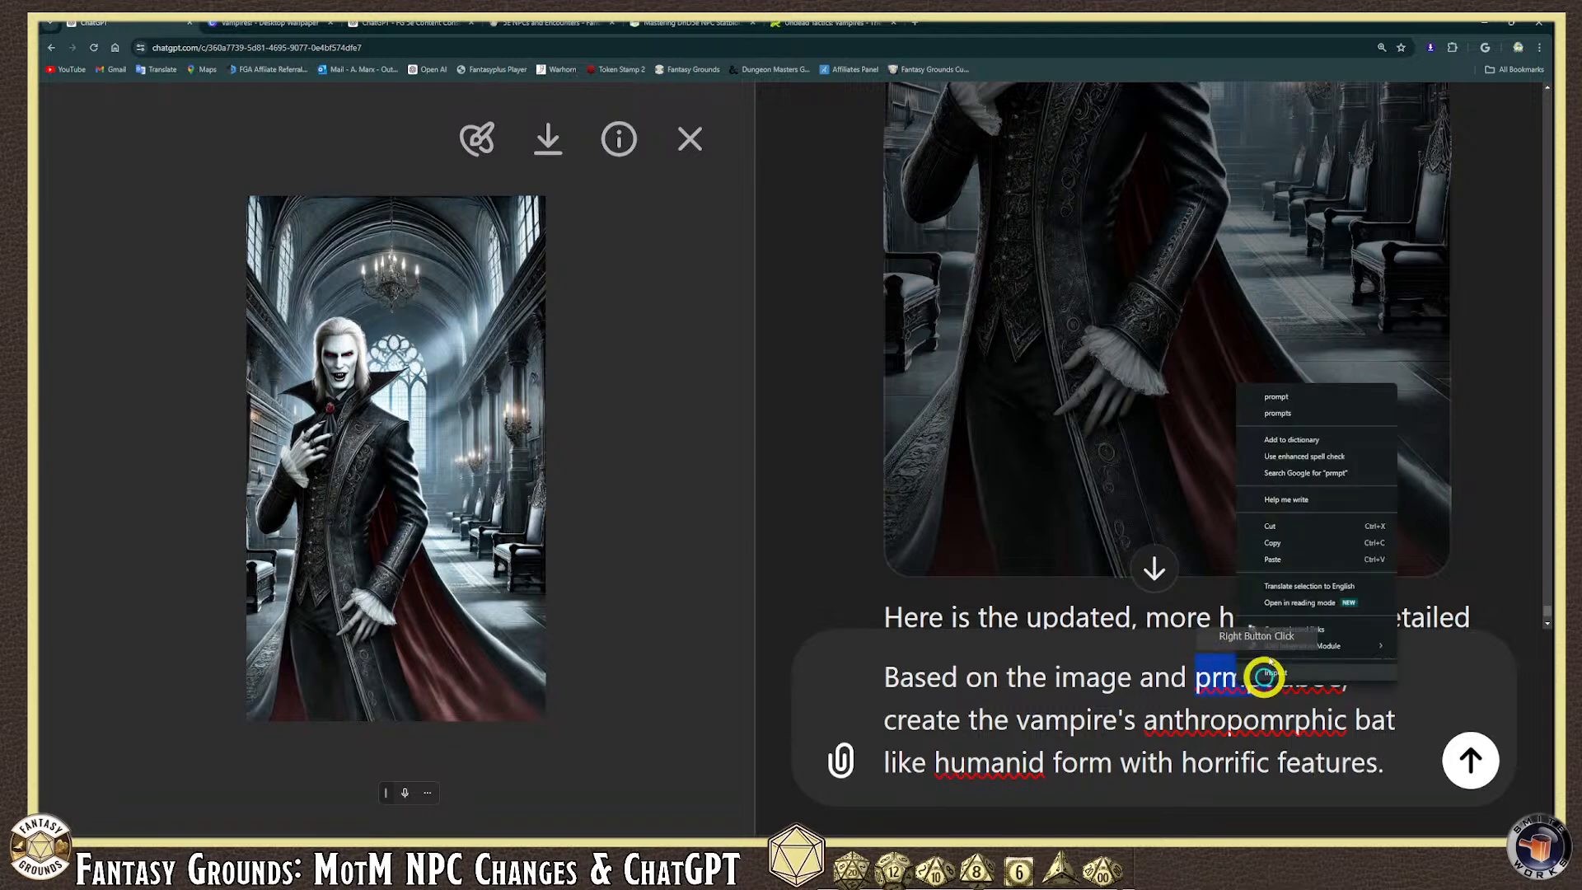
left_click(1274, 397)
left_click(1333, 680)
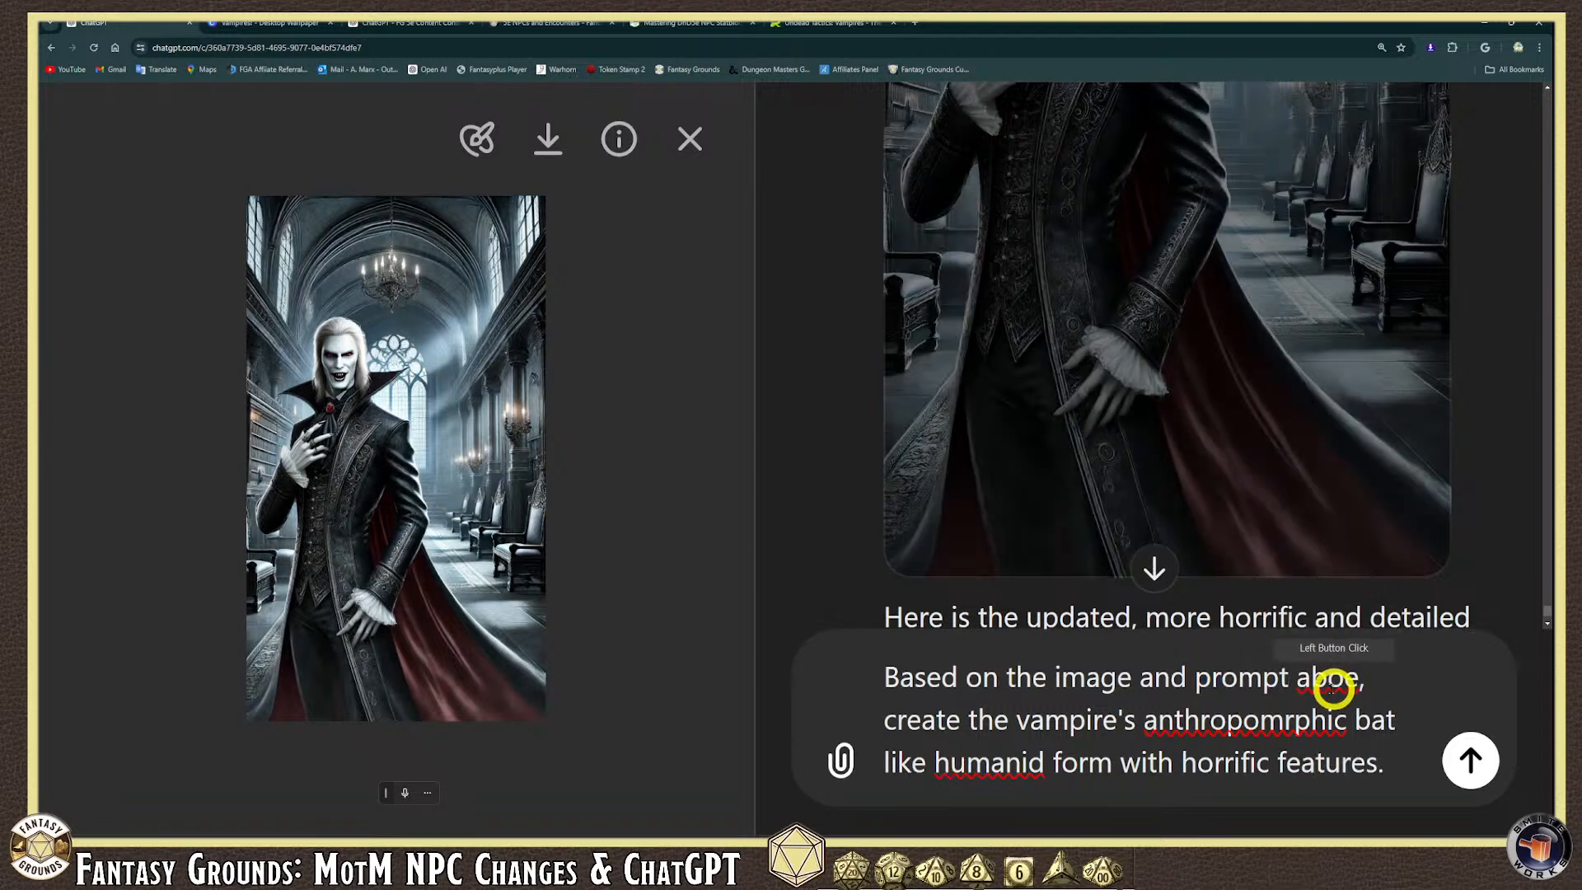
left_click(1347, 678)
type("v")
right_click(1238, 718)
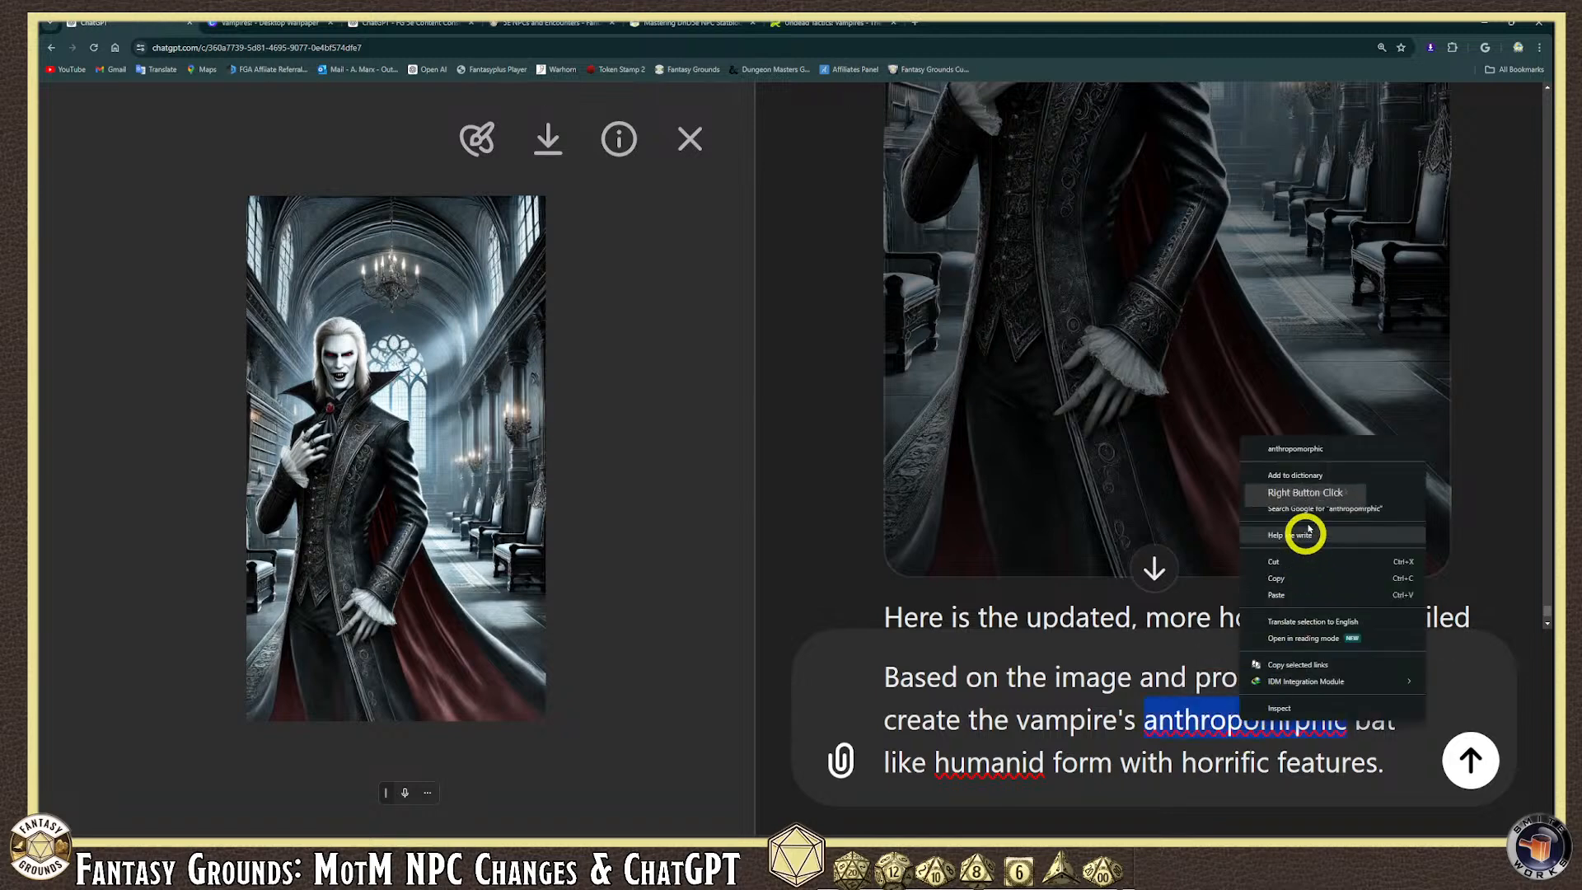
left_click(1303, 453)
right_click(1001, 762)
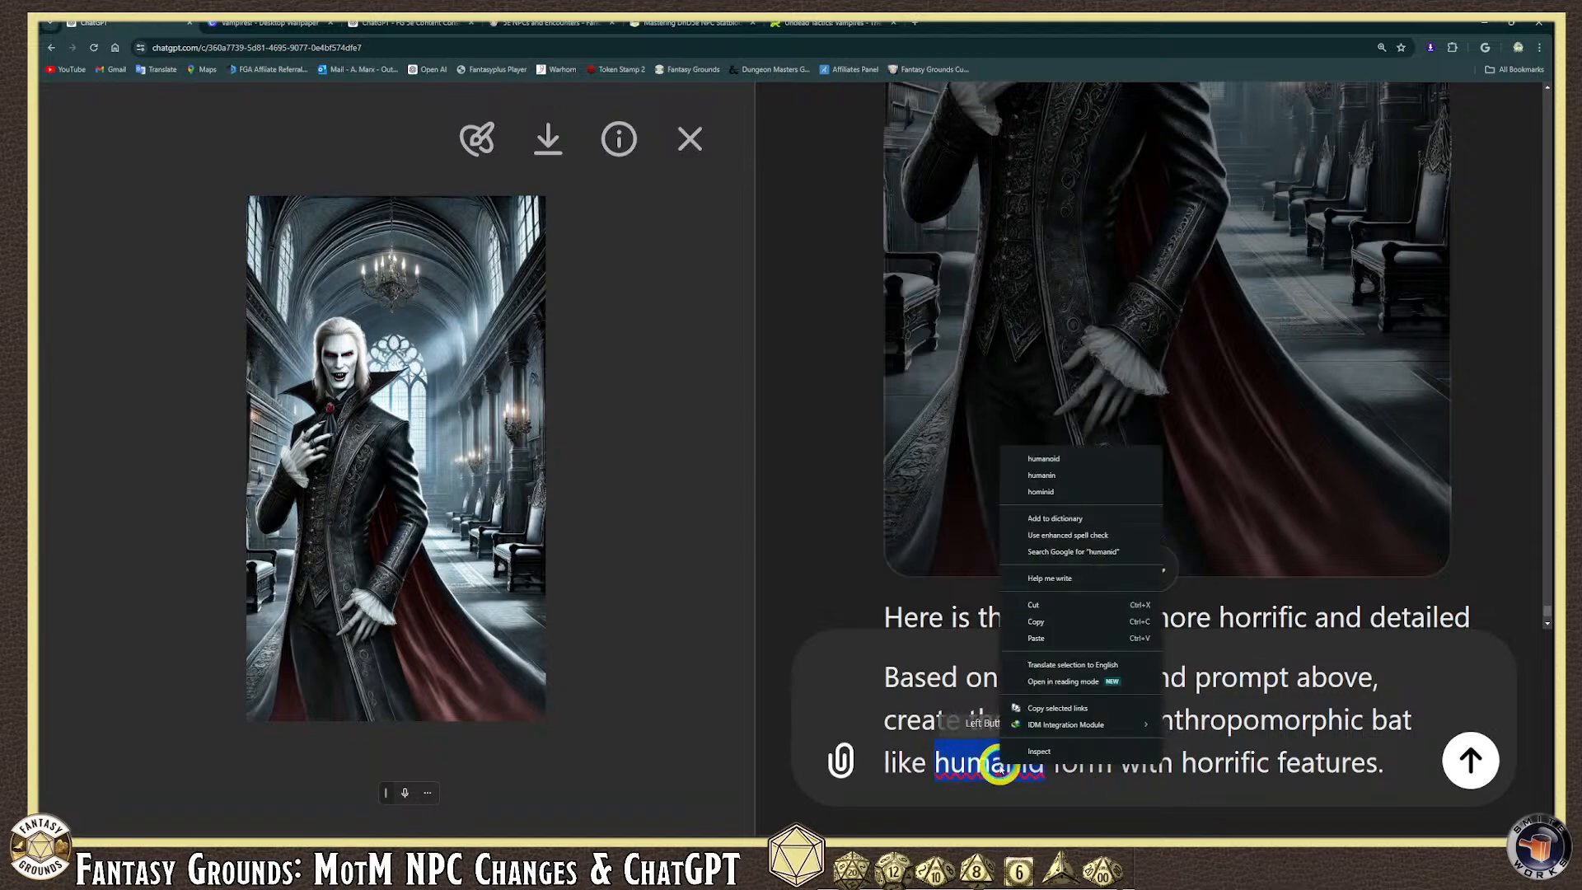
left_click(1046, 458)
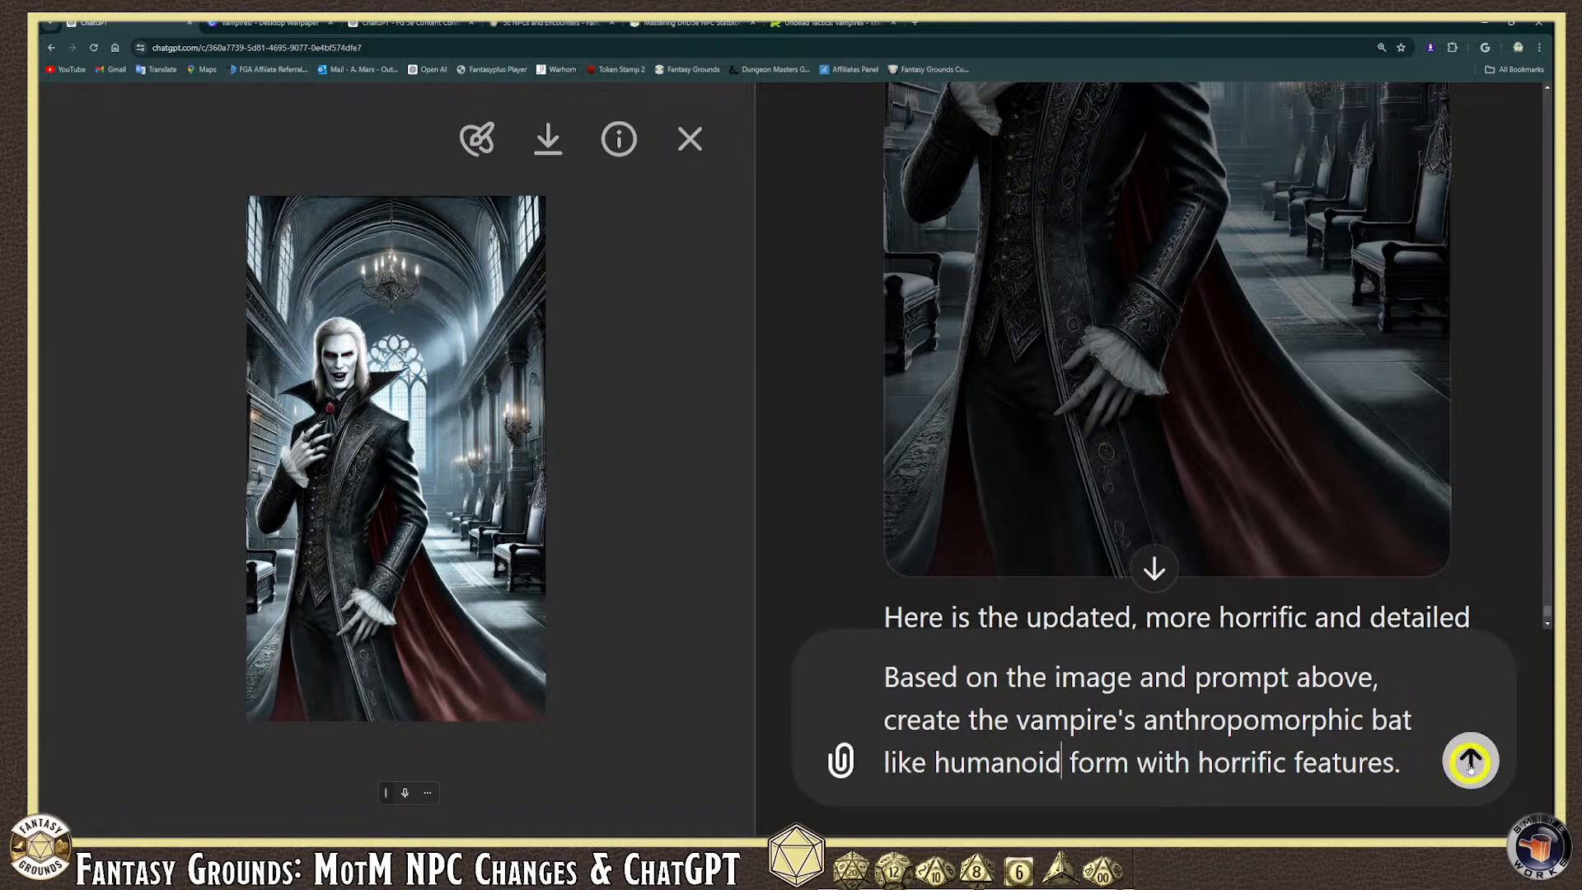
left_click(1426, 777)
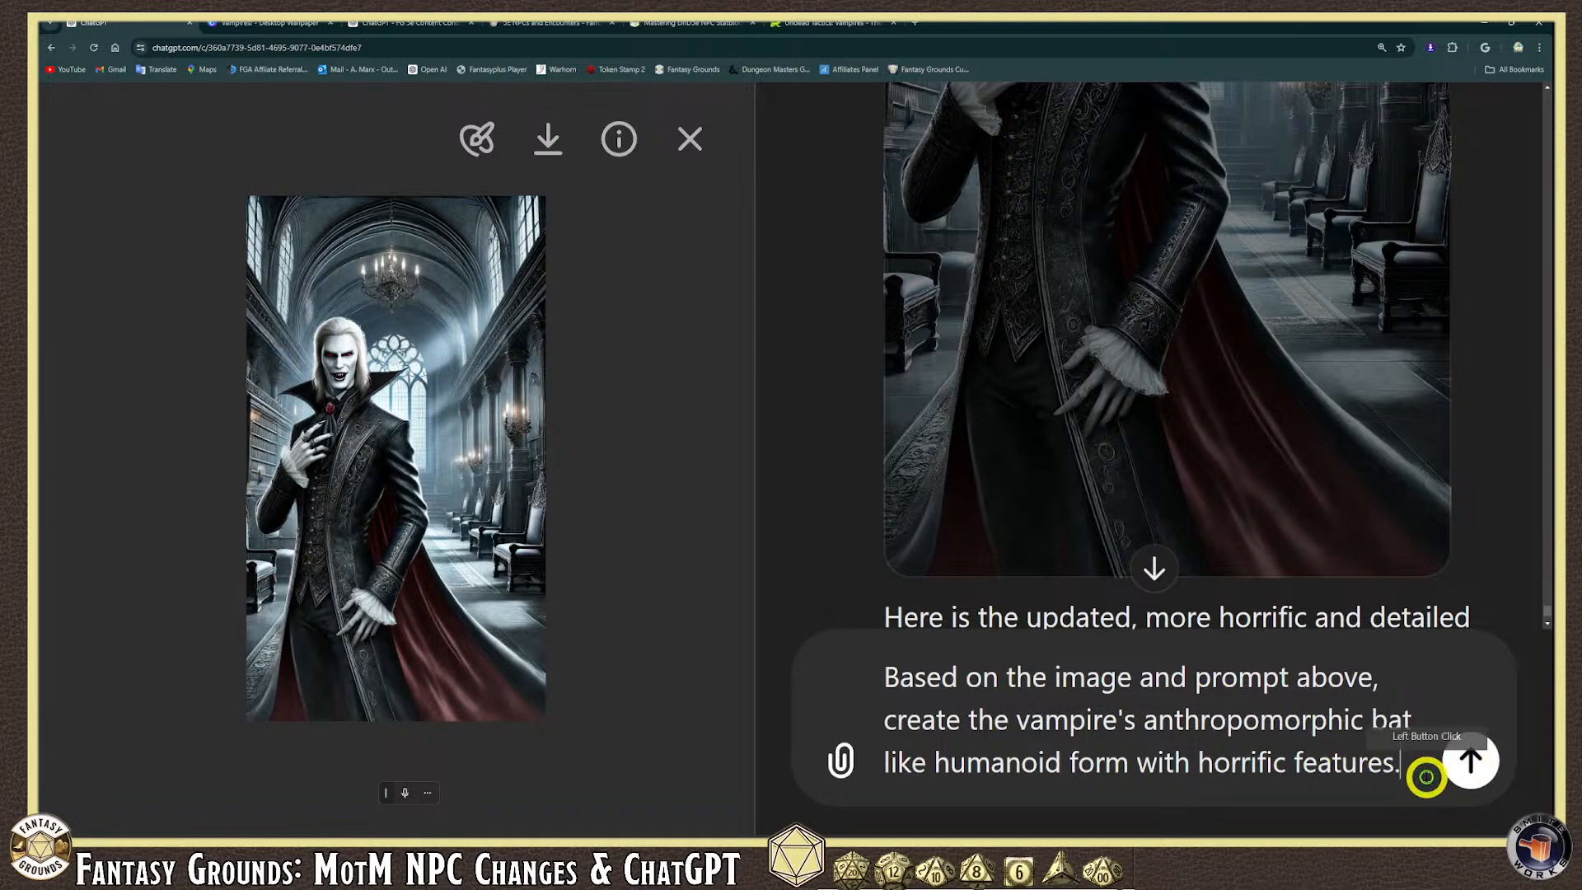
left_click(1469, 759)
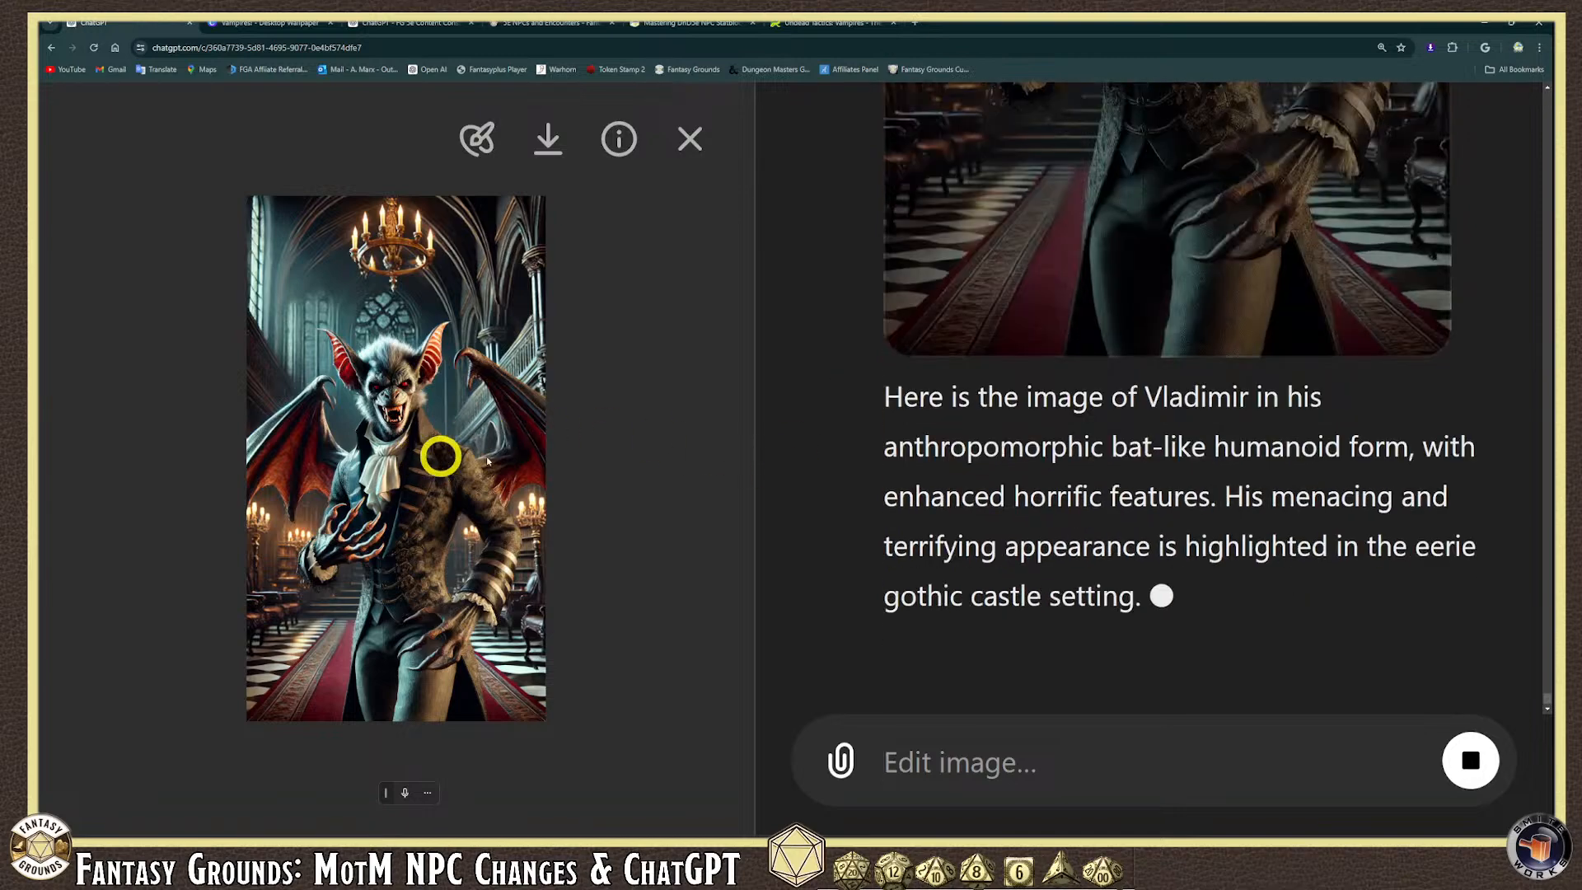
Examine the generated bat-like humanoid image from head to feet and read its accompanying reply.
scroll(1042, 442, "up", 3)
scroll(1041, 441, "up", 5)
left_click(1153, 388)
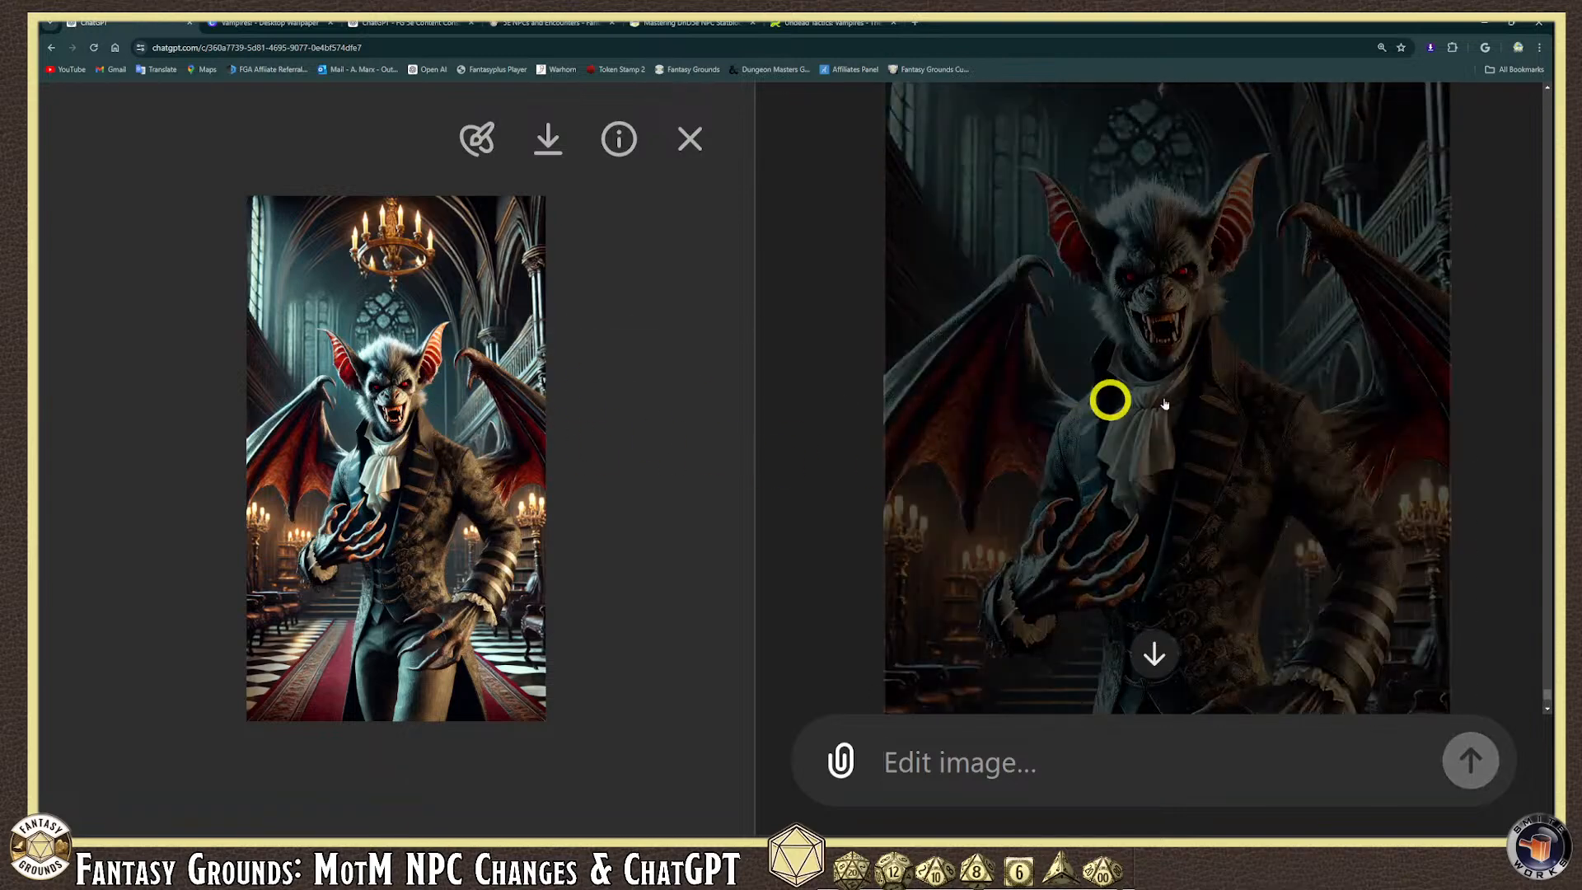
left_click(1216, 402)
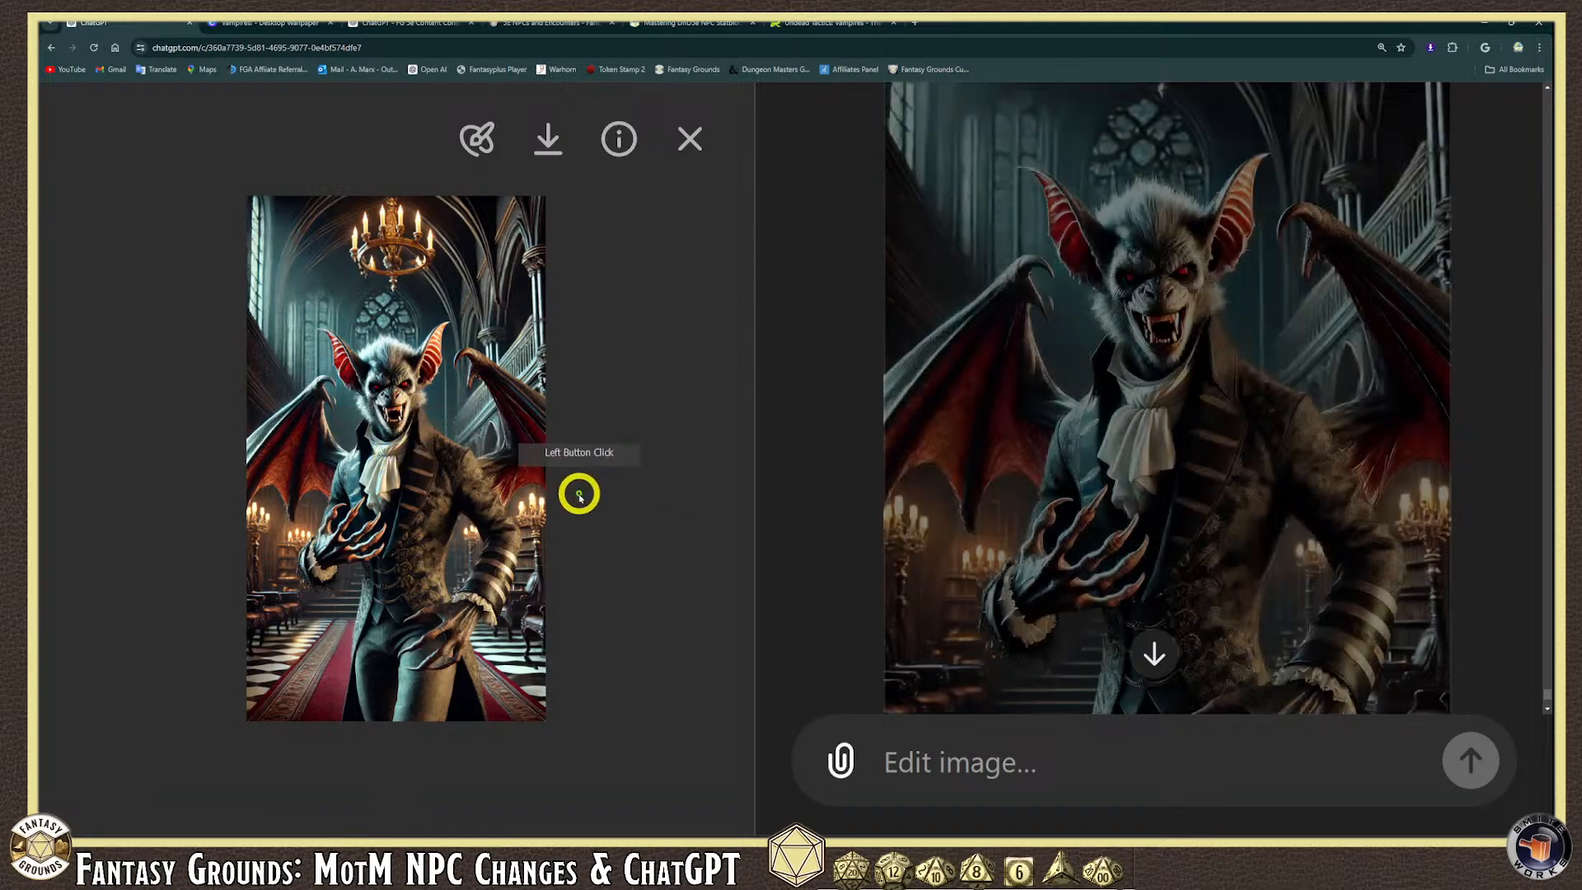
scroll(1052, 529, "down", 1)
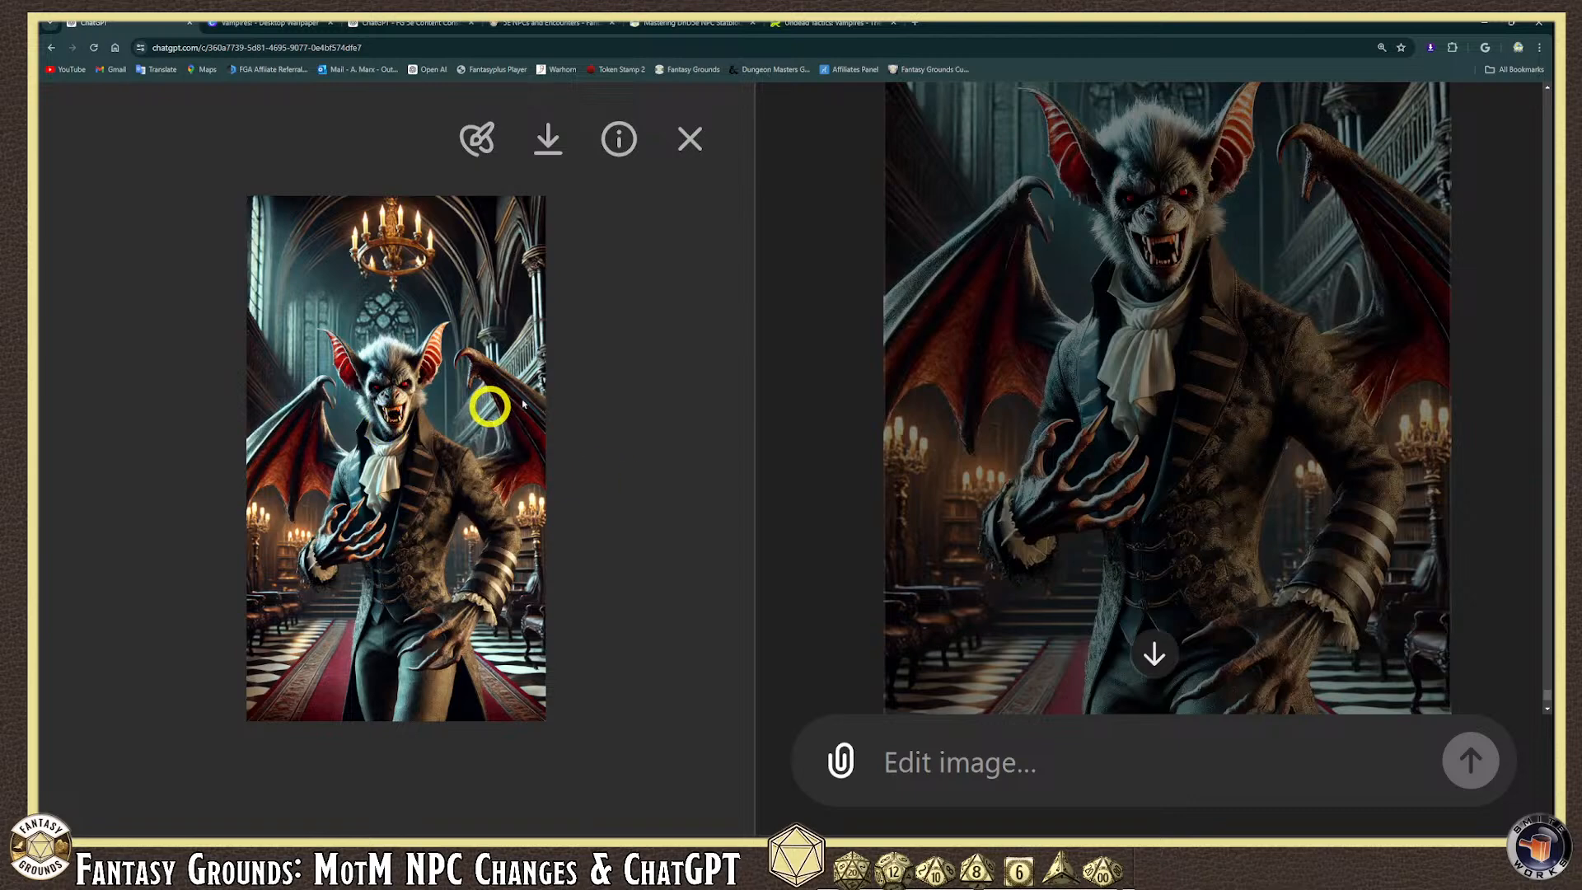
left_click(1160, 646)
scroll(1163, 634, "up", 4)
scroll(1153, 601, "up", 3)
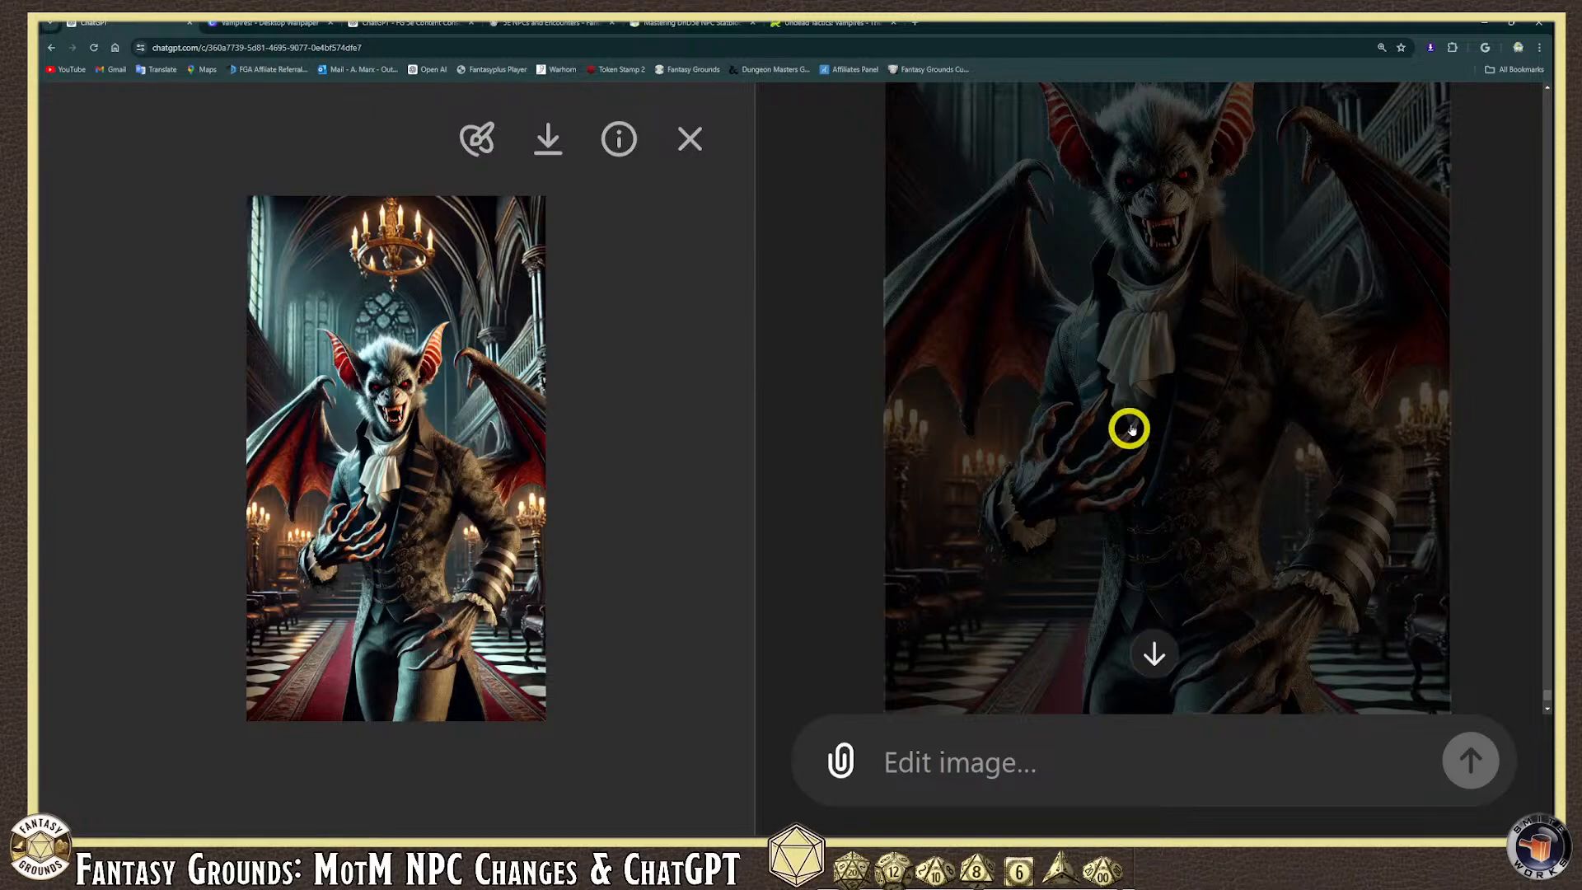
scroll(1129, 448, "down", 6)
scroll(1119, 487, "down", 1)
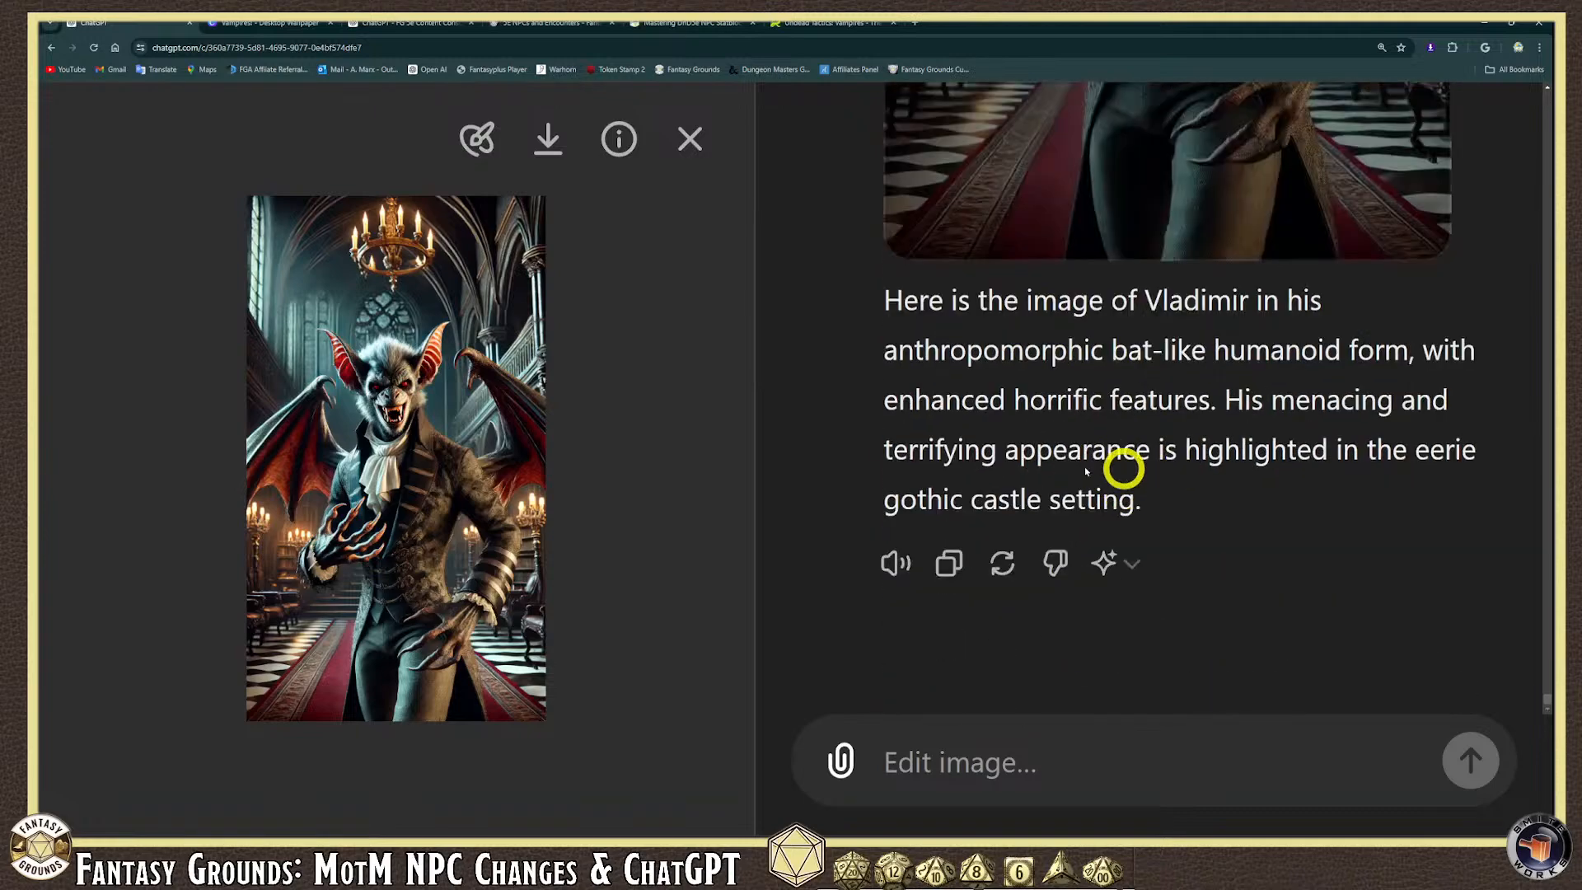
scroll(1071, 429, "up", 2)
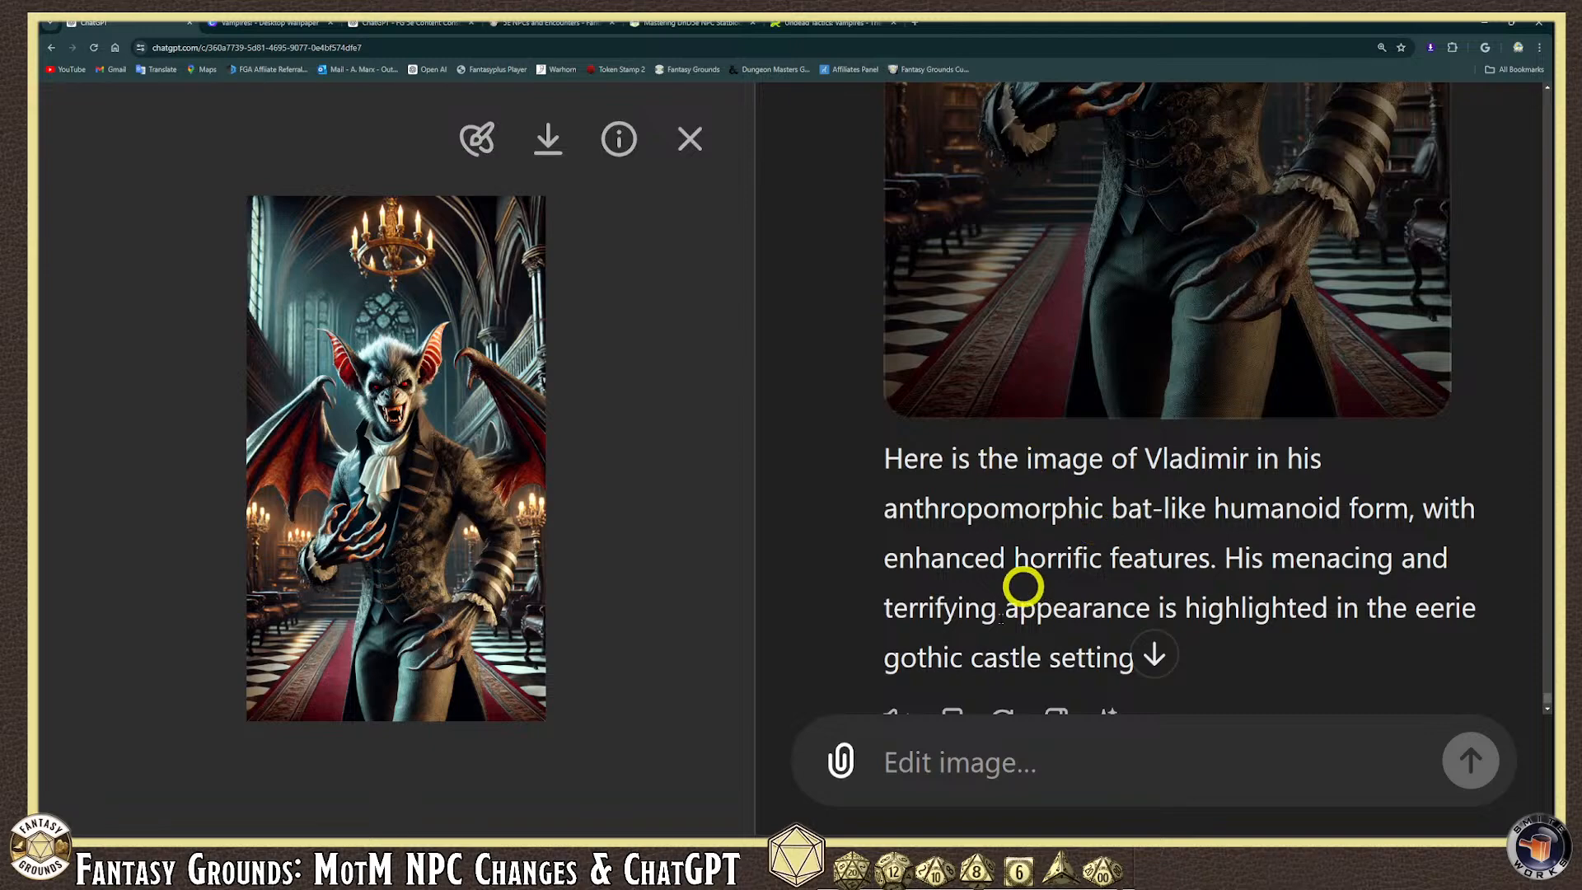
Copy the previously sent bat-form request from the conversation and paste it as a new message.
scroll(1049, 511, "up", 5)
scroll(1048, 515, "down", 6)
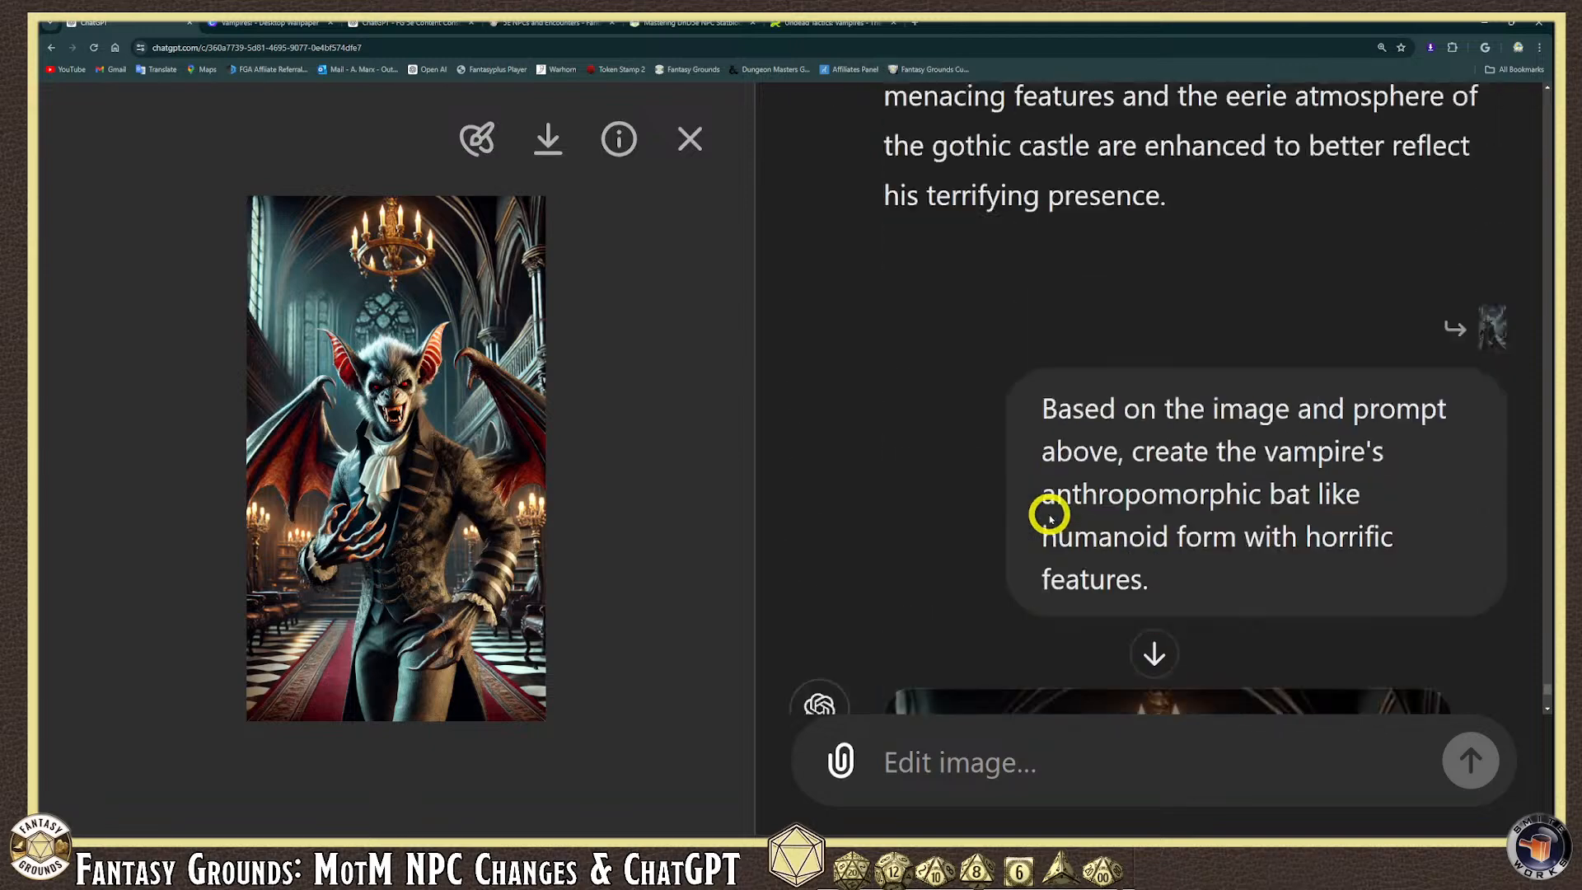
left_click(1133, 635)
left_click_drag(1134, 635, 1081, 586)
left_click_drag(1043, 486, 1331, 672)
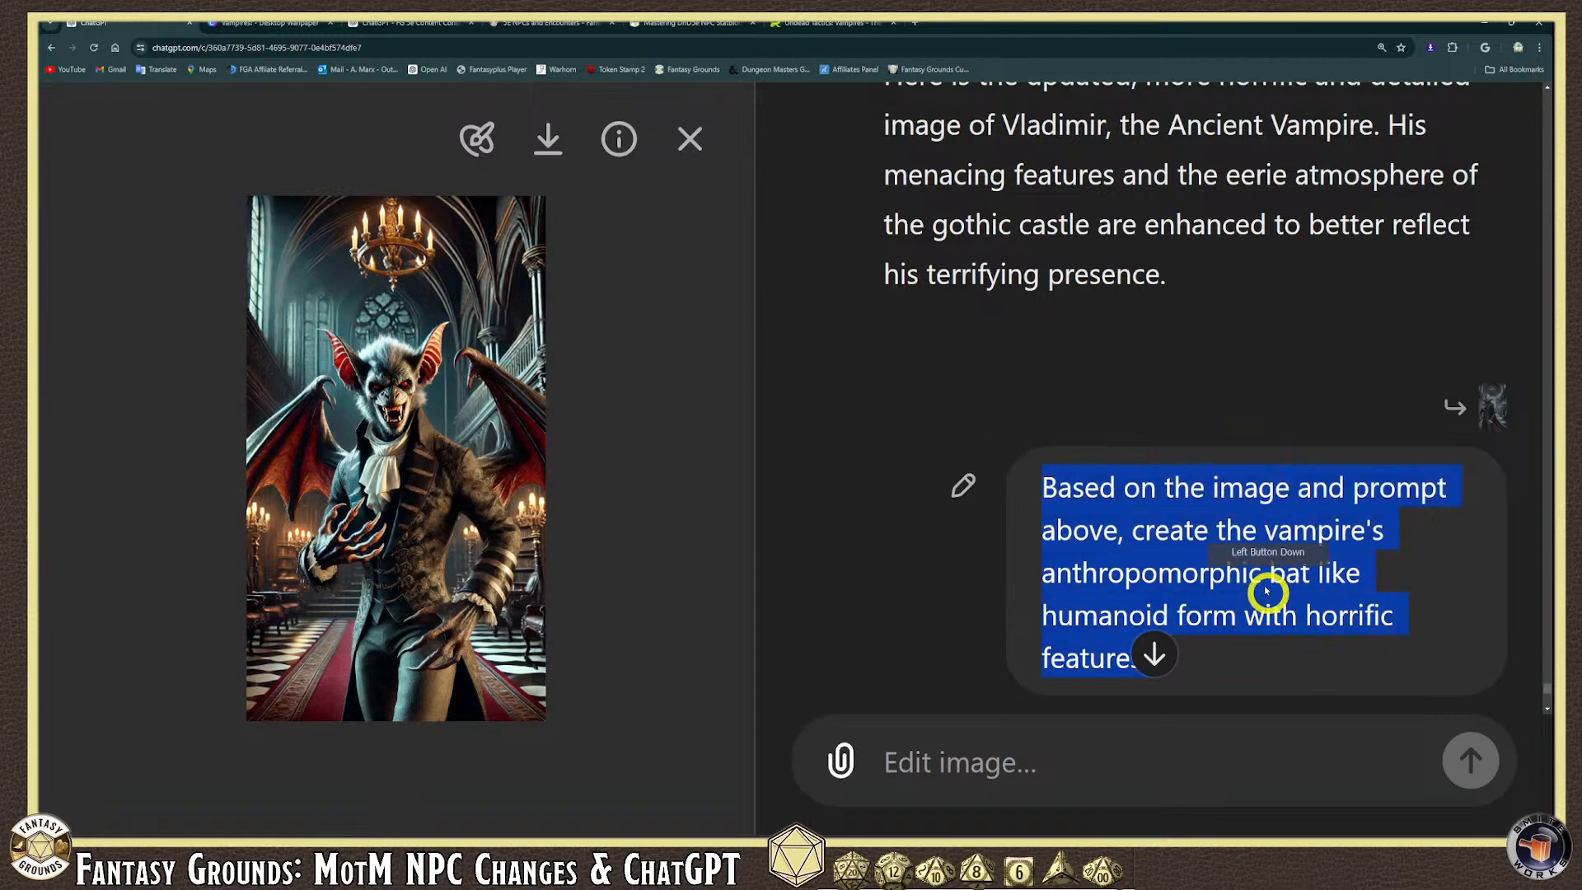
right_click(1255, 492)
left_click(1133, 510)
left_click(971, 759)
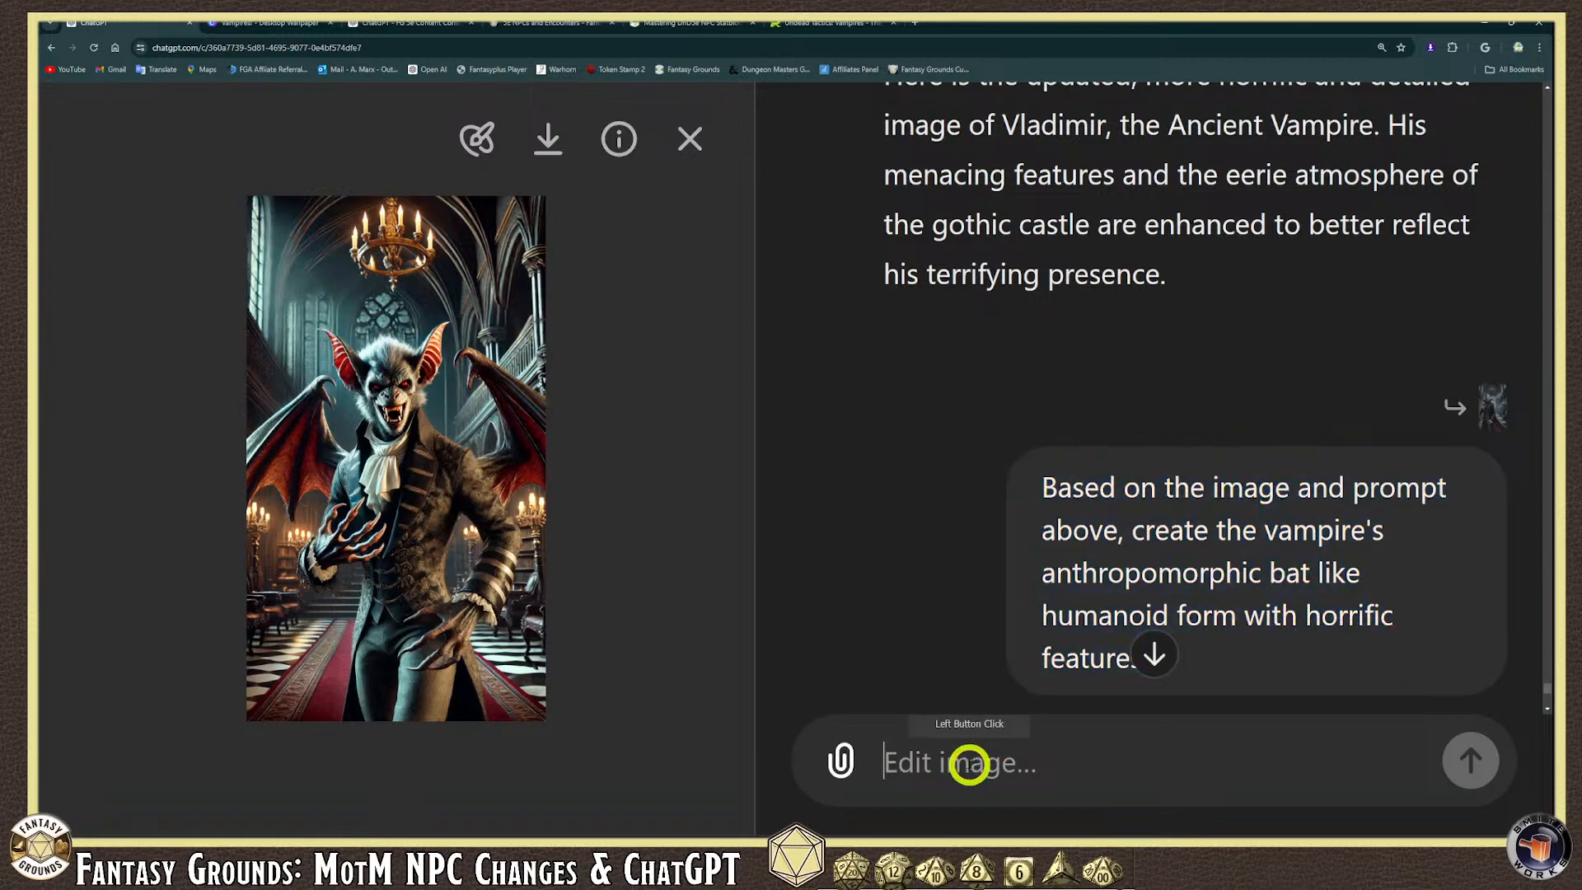
key("ctrl+v")
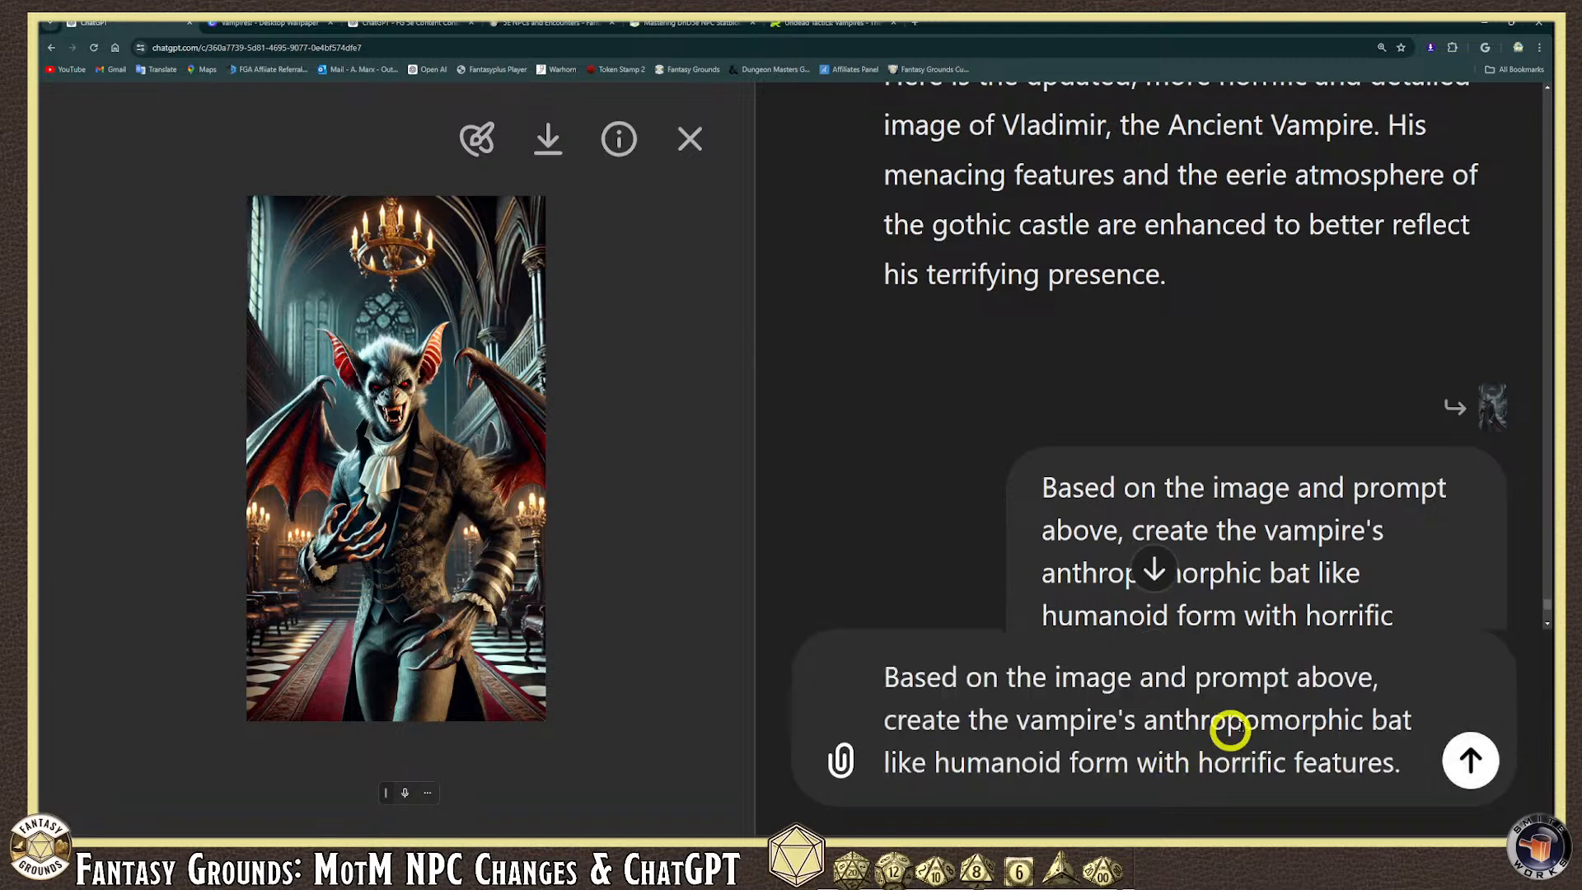
Remove the words "anthropomorphic" and "humanoid" from the pasted request.
left_click_drag(1365, 721, 1144, 720)
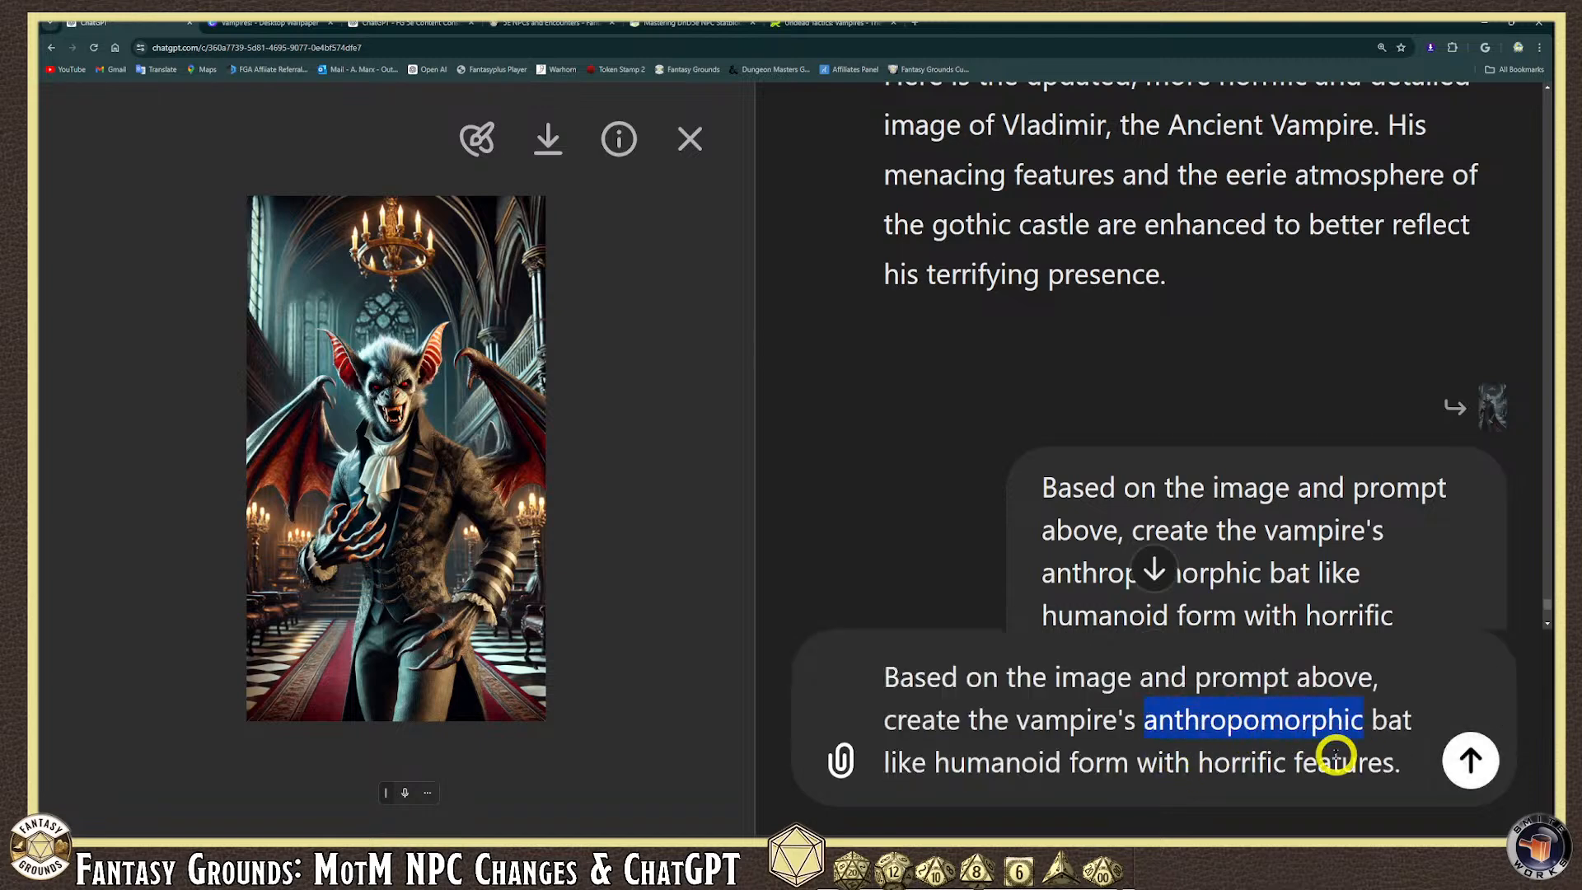
key("BackSpace")
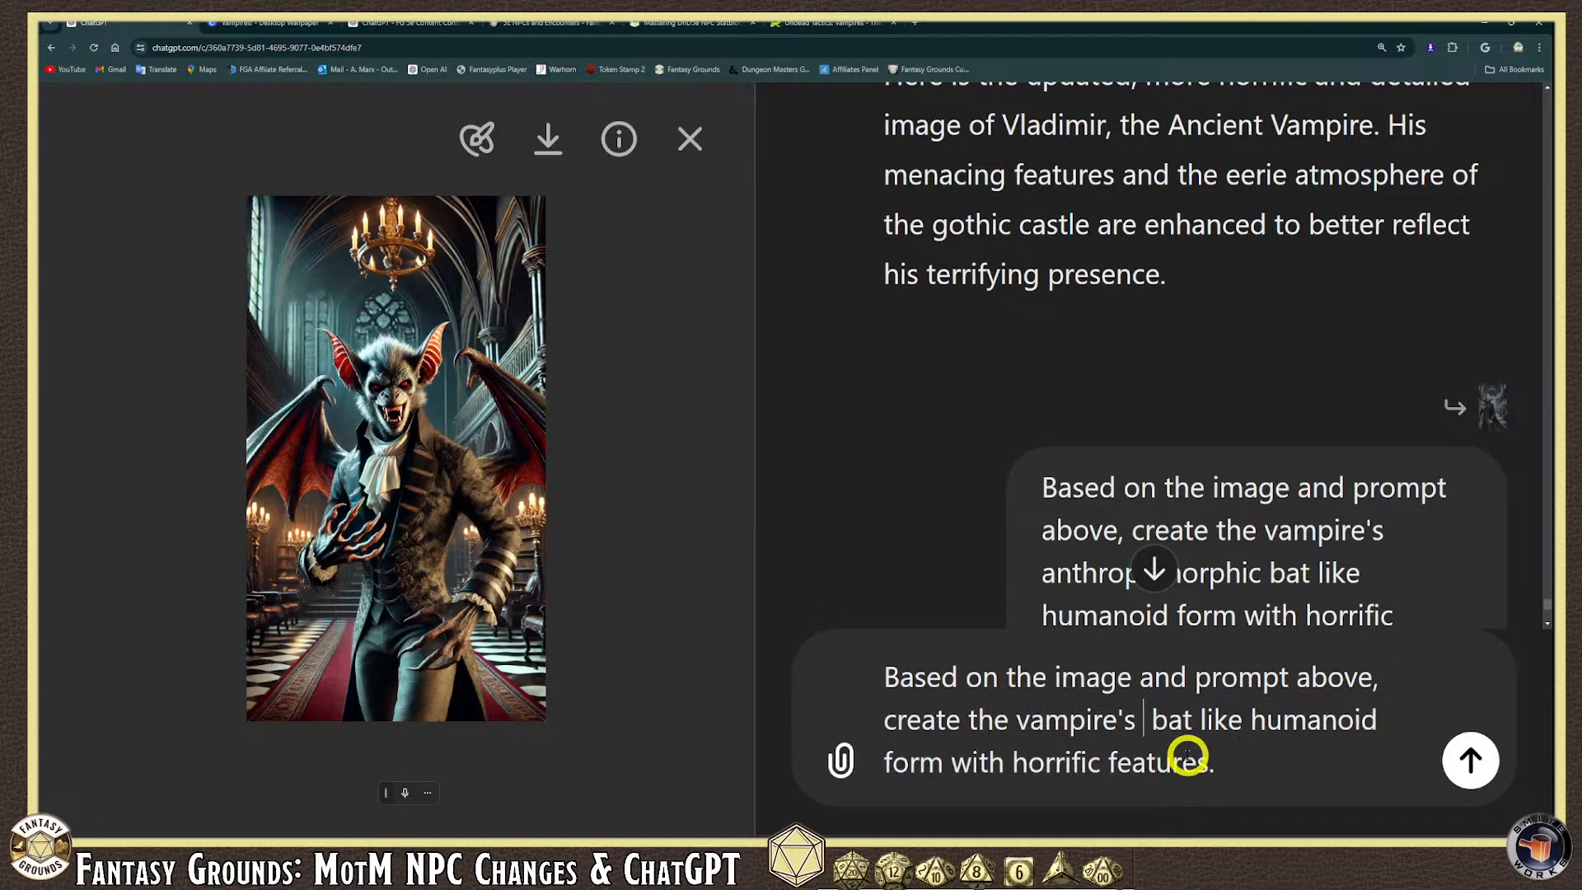
key("BackSpace")
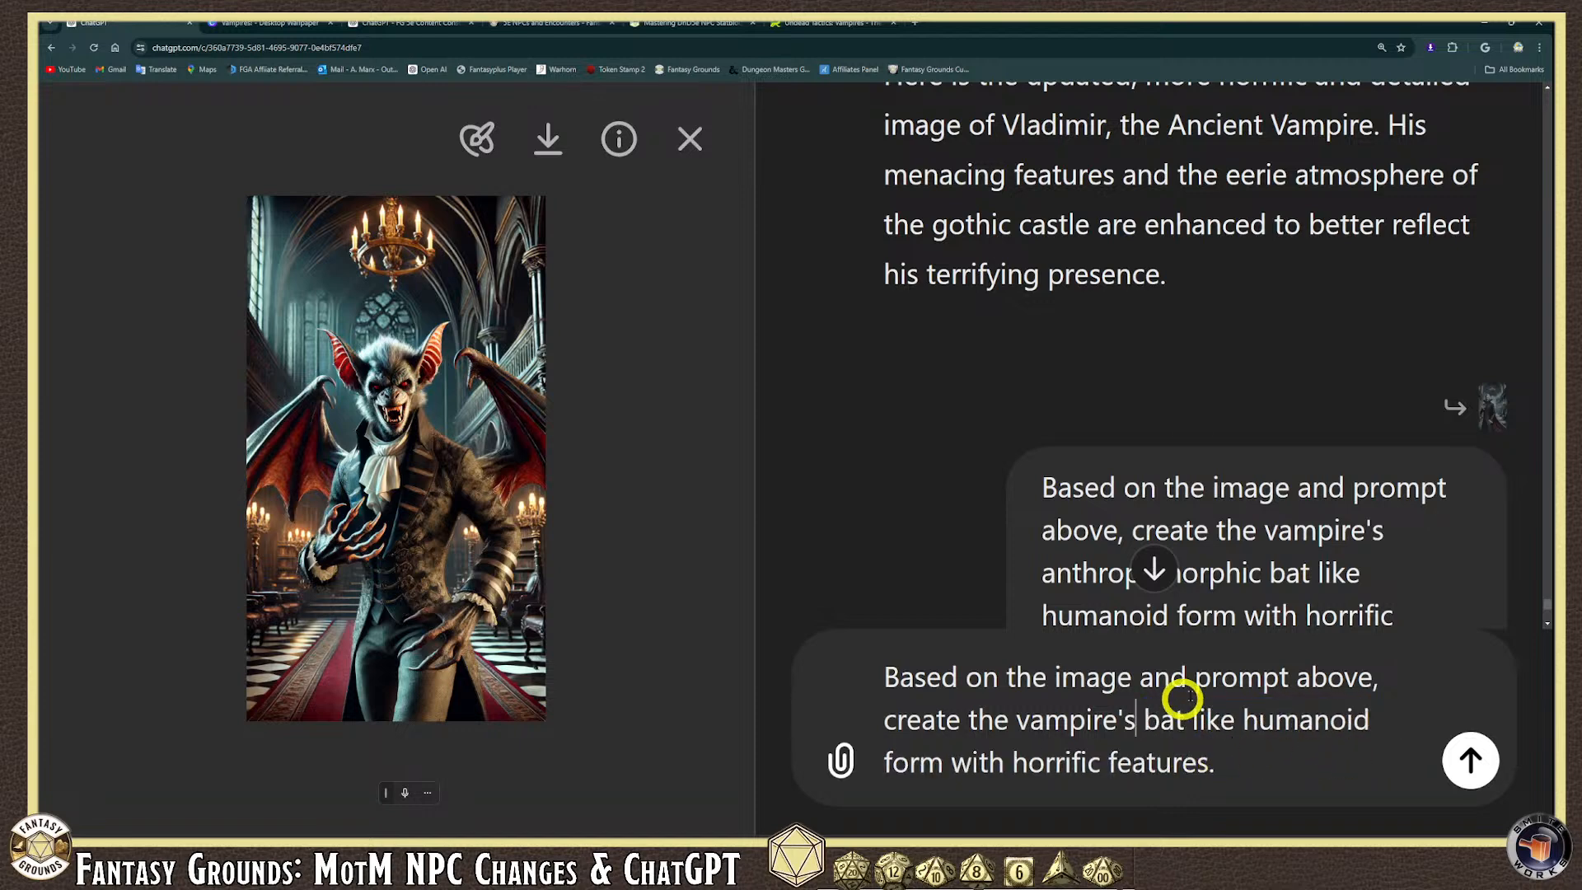
left_click_drag(1380, 717, 1236, 720)
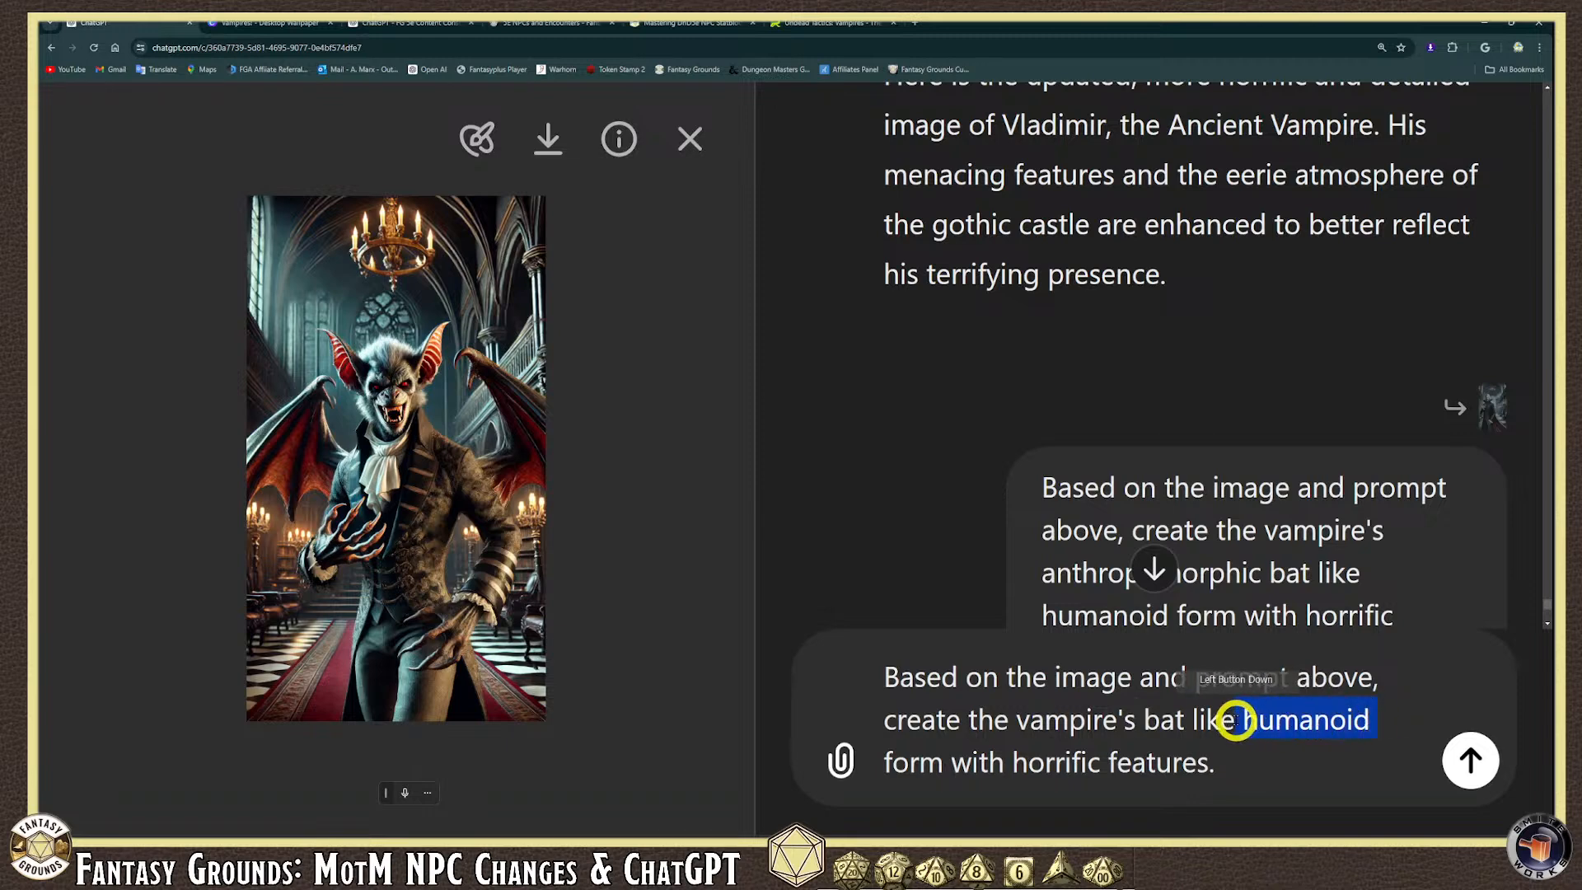
key("BackSpace")
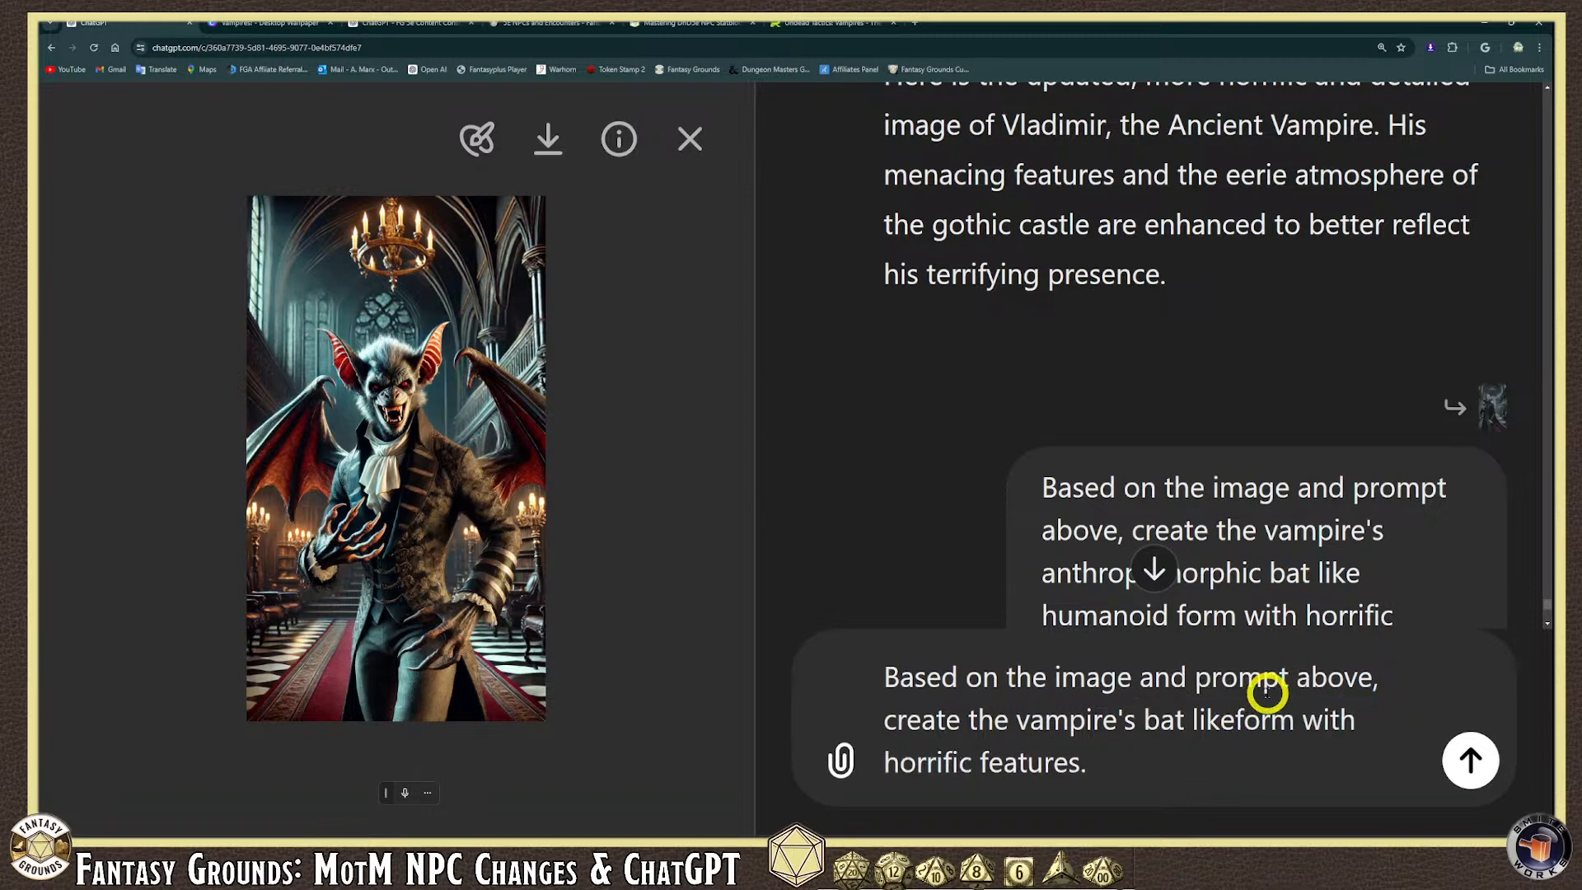
Reword the request to ask for the vampire's "full vampire-bat like form with horrific features" and send it.
left_click(1137, 717)
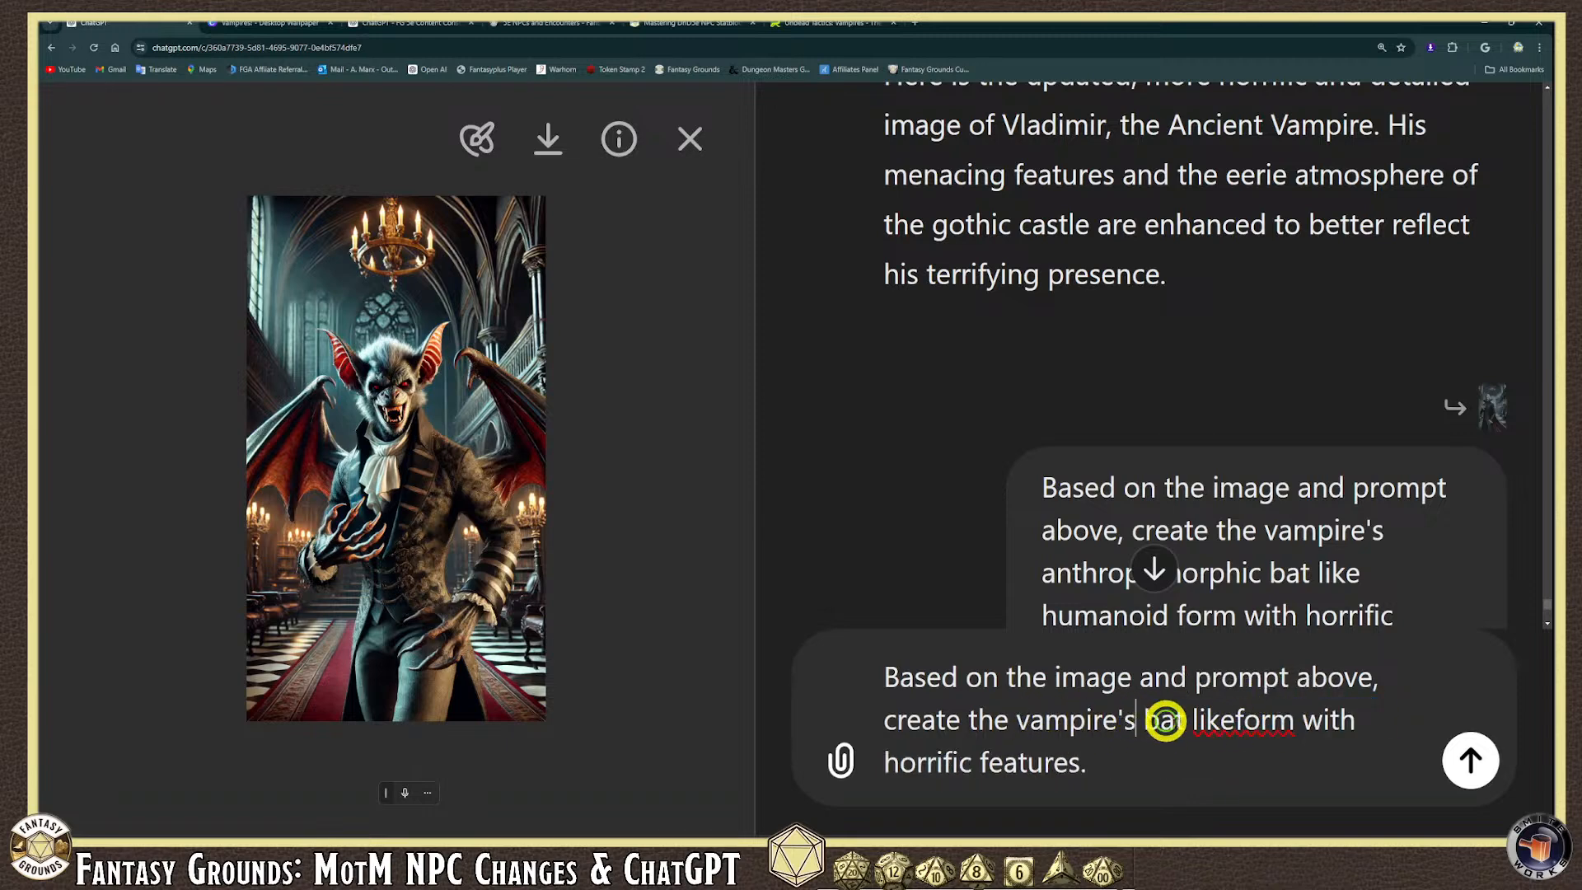
type("full")
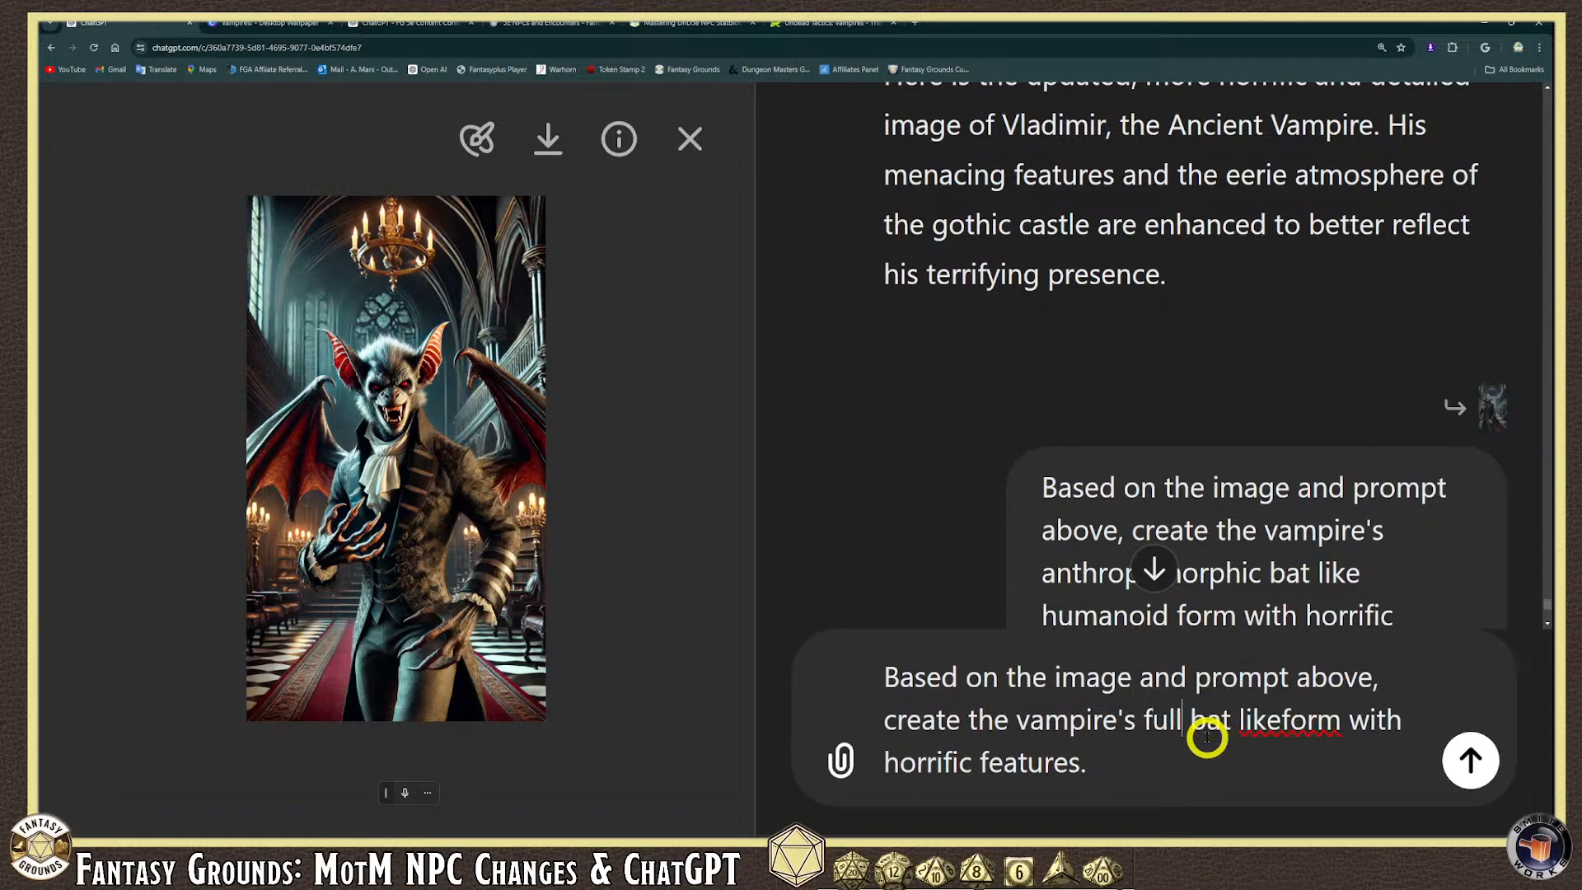
type(" va")
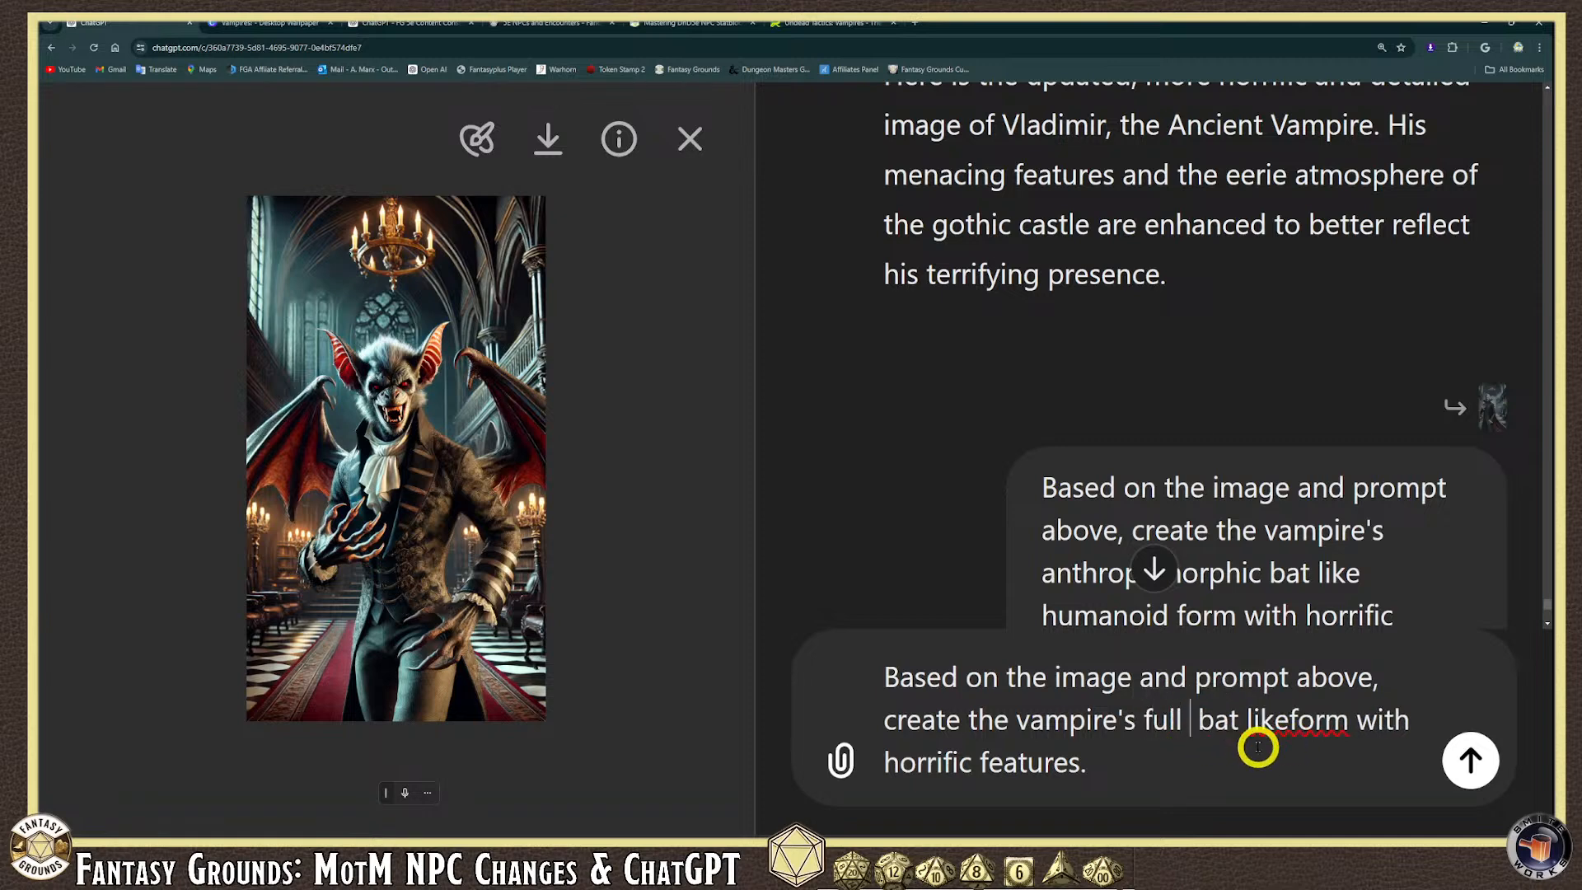
type("mpire")
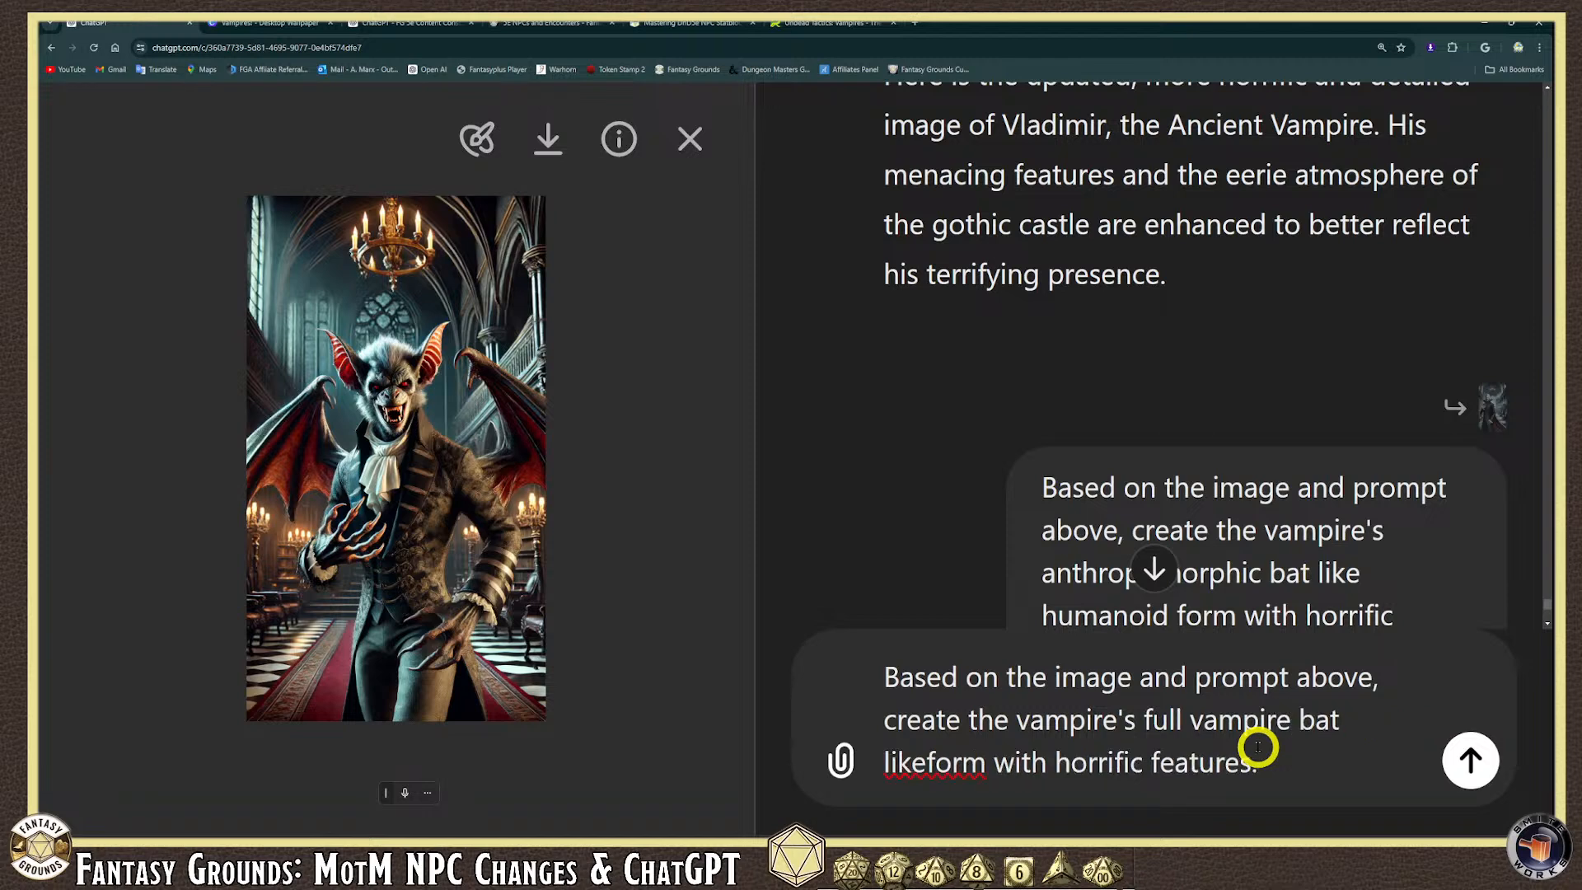
key("Delete")
type("-")
left_click(929, 762)
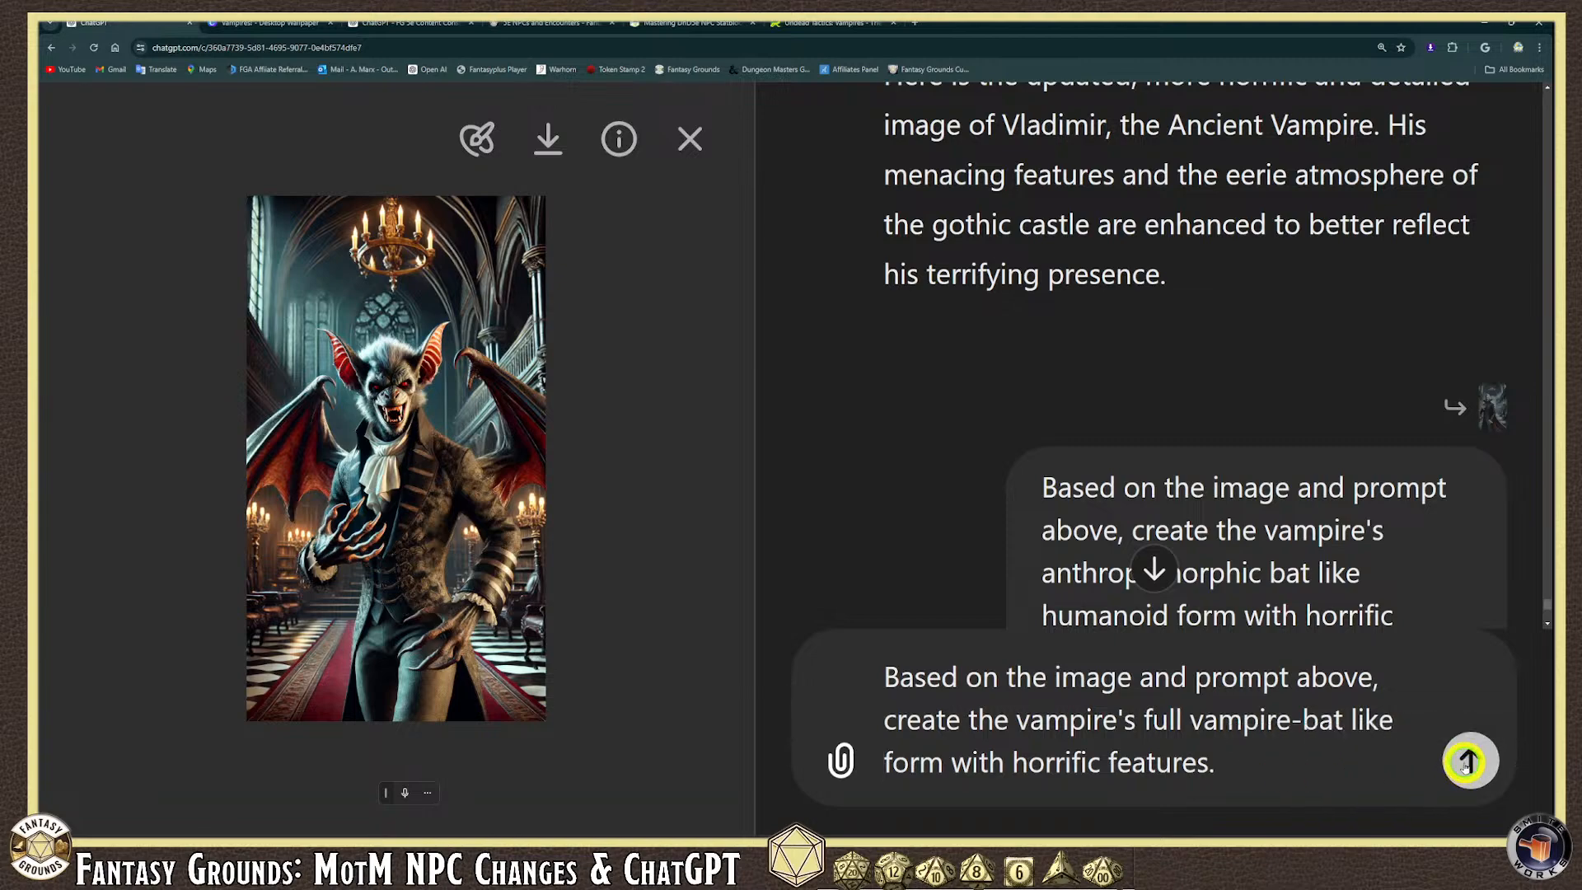
left_click(1467, 762)
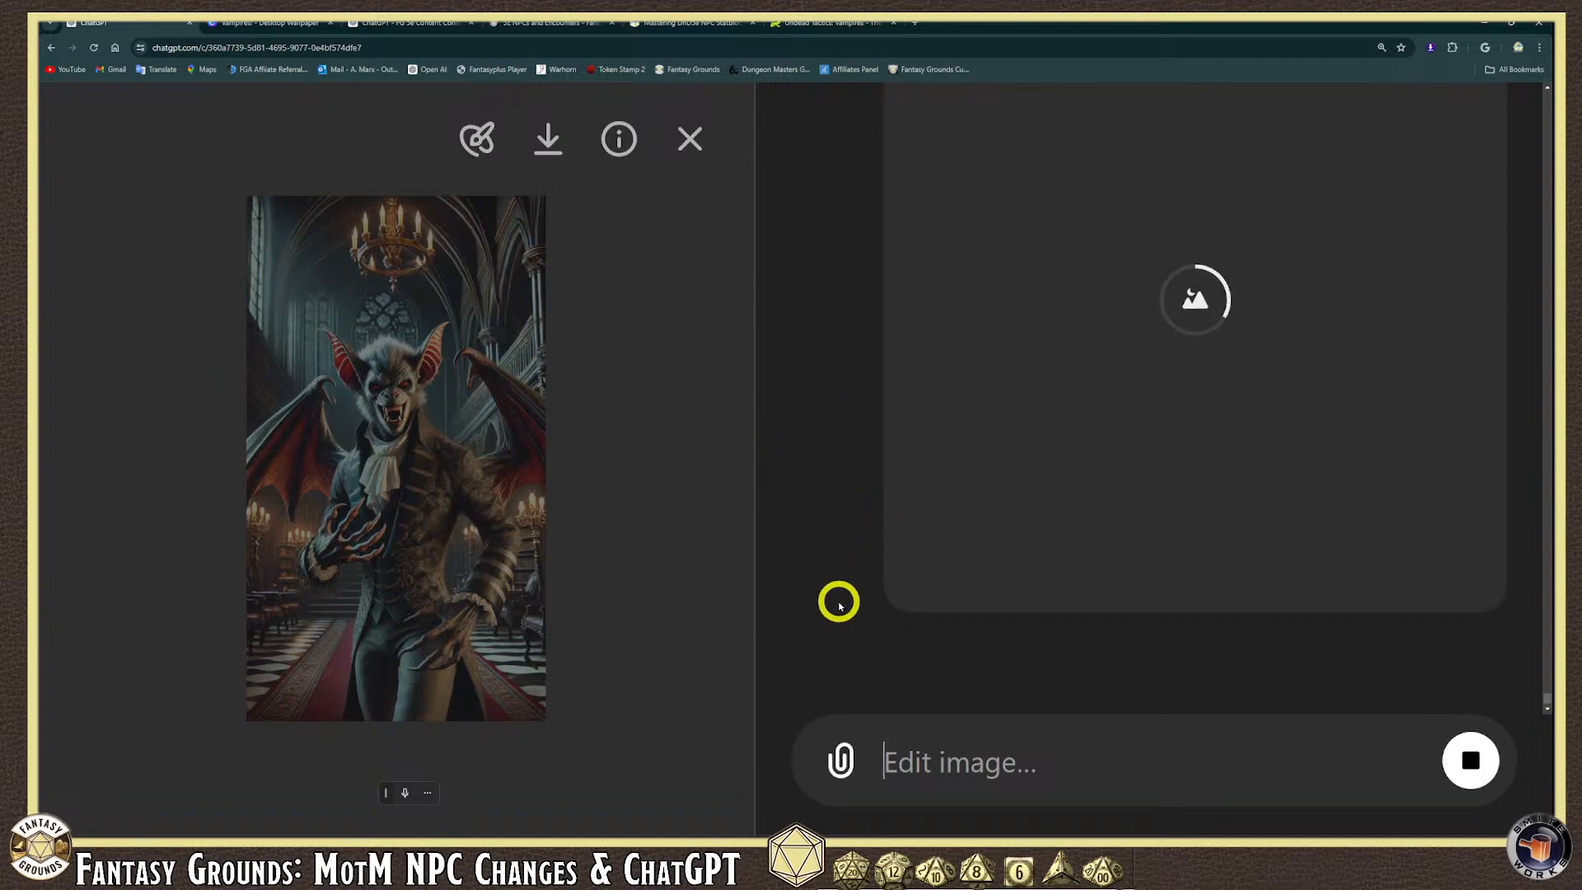
View the newly generated full vampire-bat form image in the conversation.
scroll(839, 605, "up", 1)
scroll(841, 604, "down", 1)
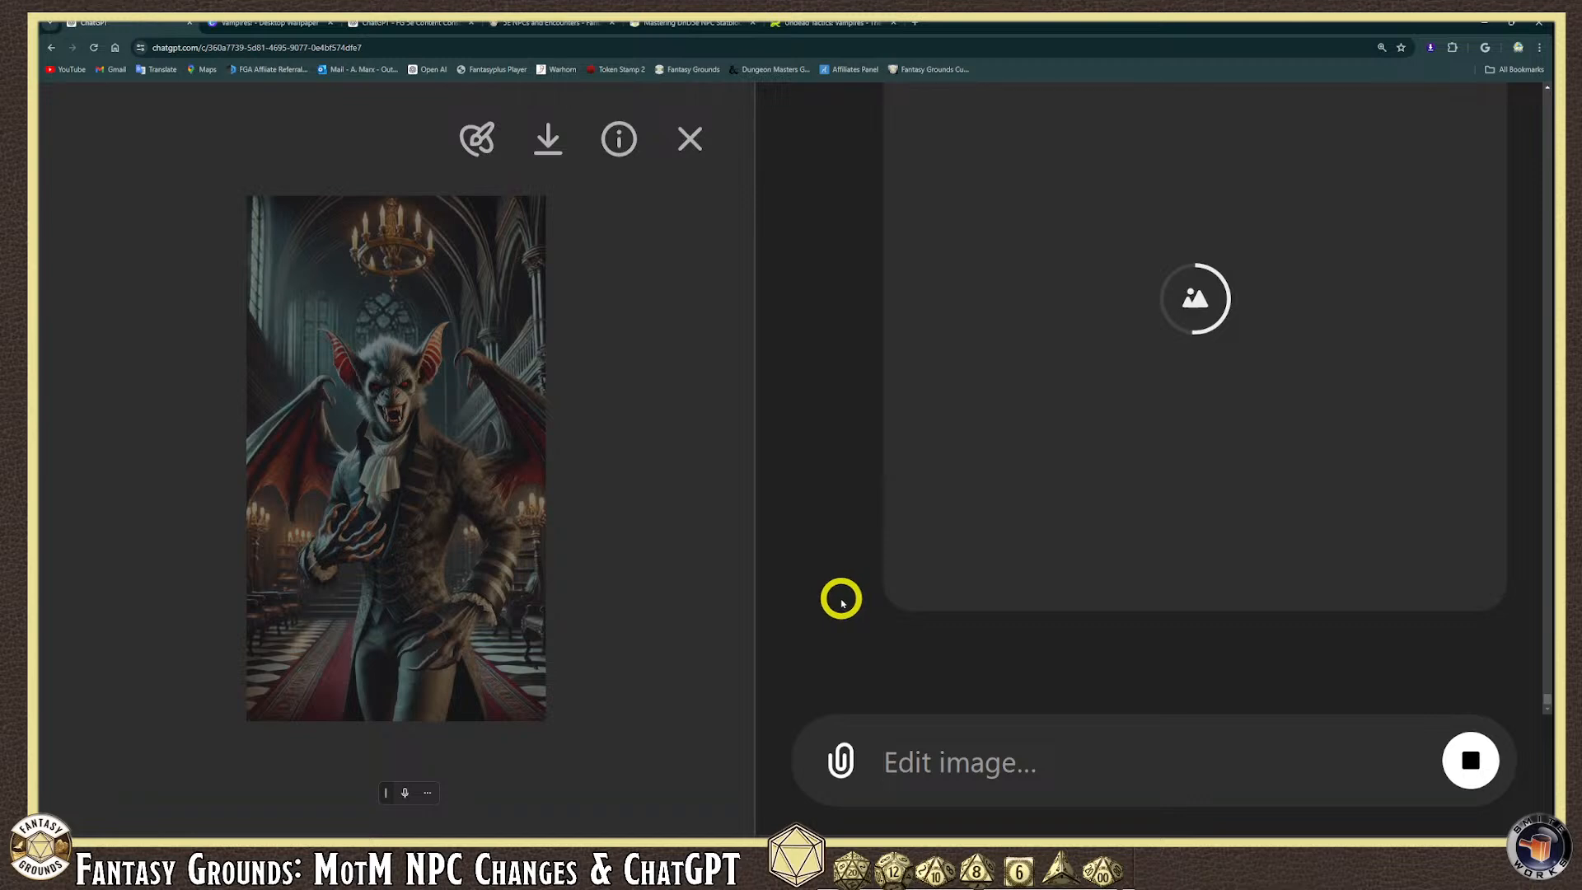
scroll(840, 599, "up", 1)
scroll(840, 597, "down", 1)
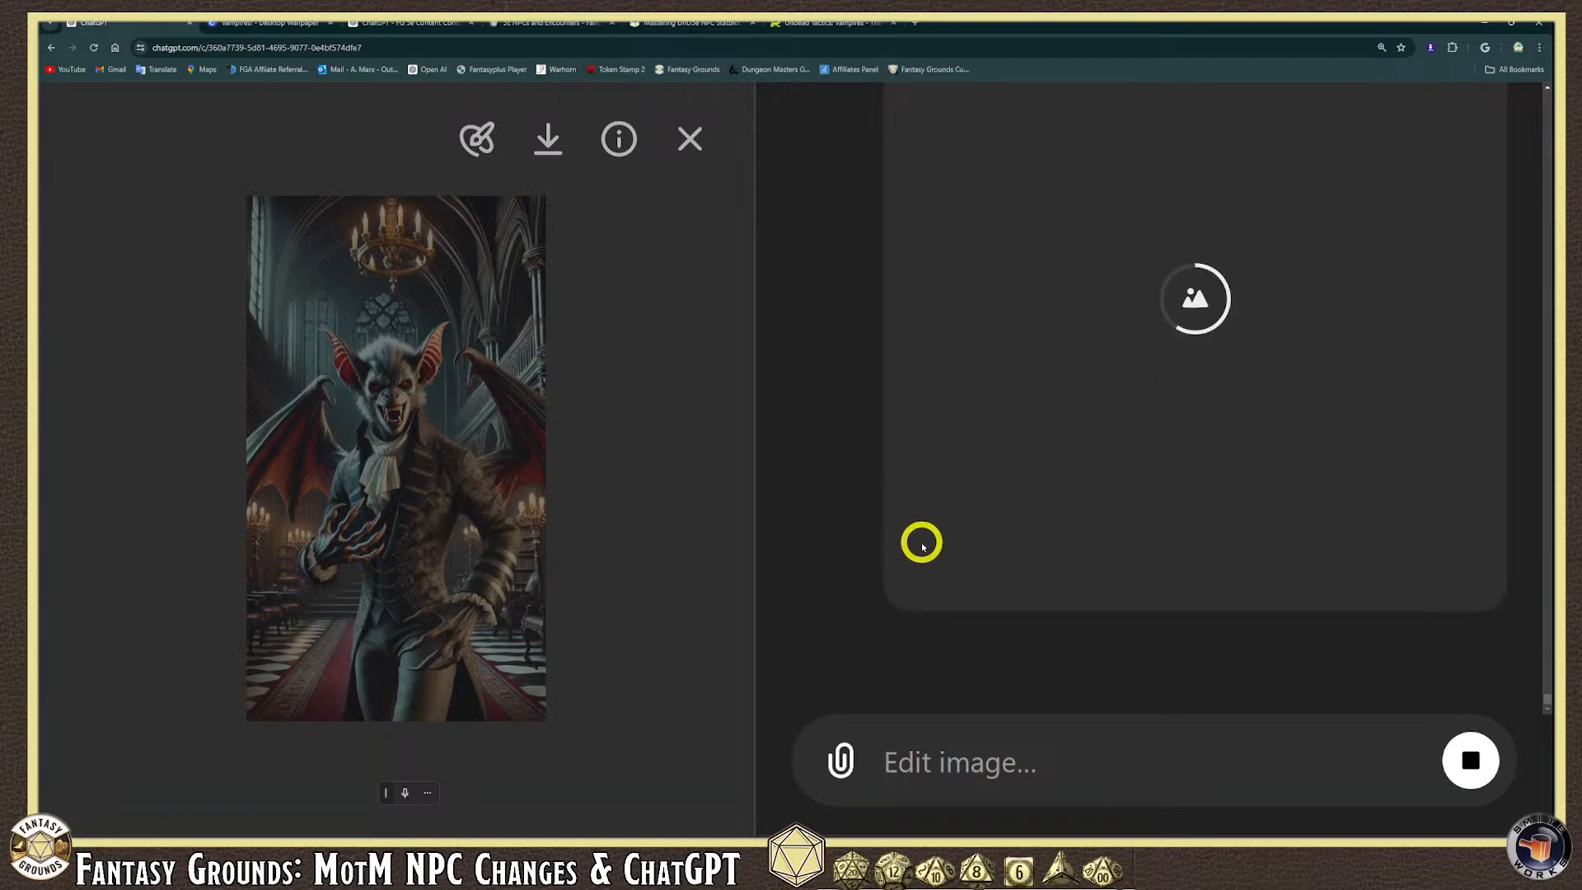
scroll(917, 541, "up", 1)
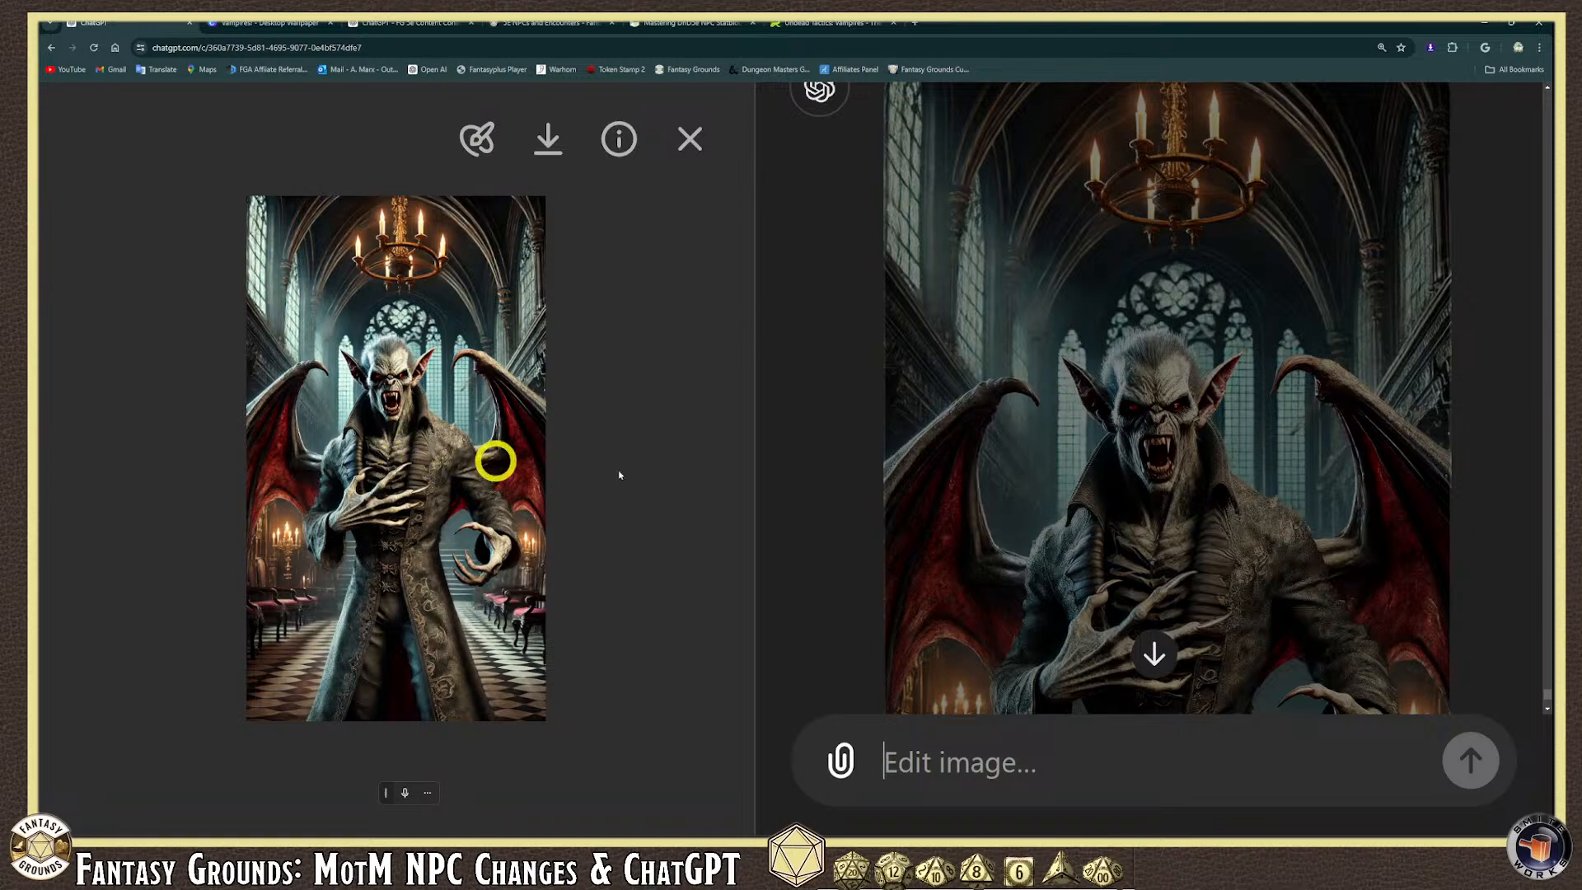
Examine the generated vampire-bat image and its caption alongside the enlarged version.
scroll(1084, 522, "down", 5)
scroll(1074, 536, "up", 2)
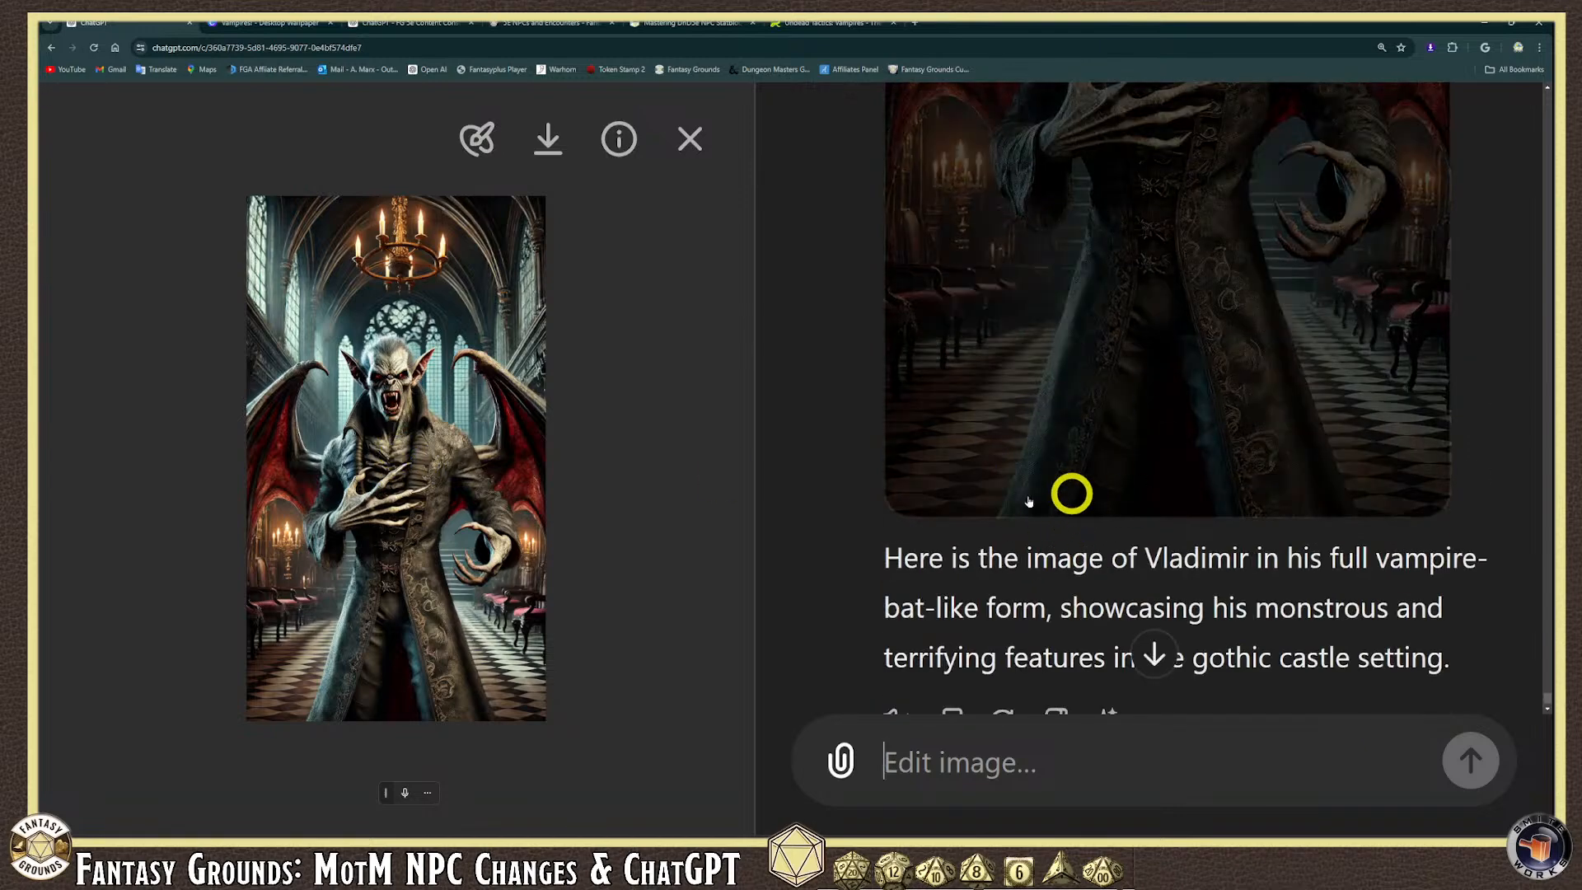
scroll(1020, 483, "up", 5)
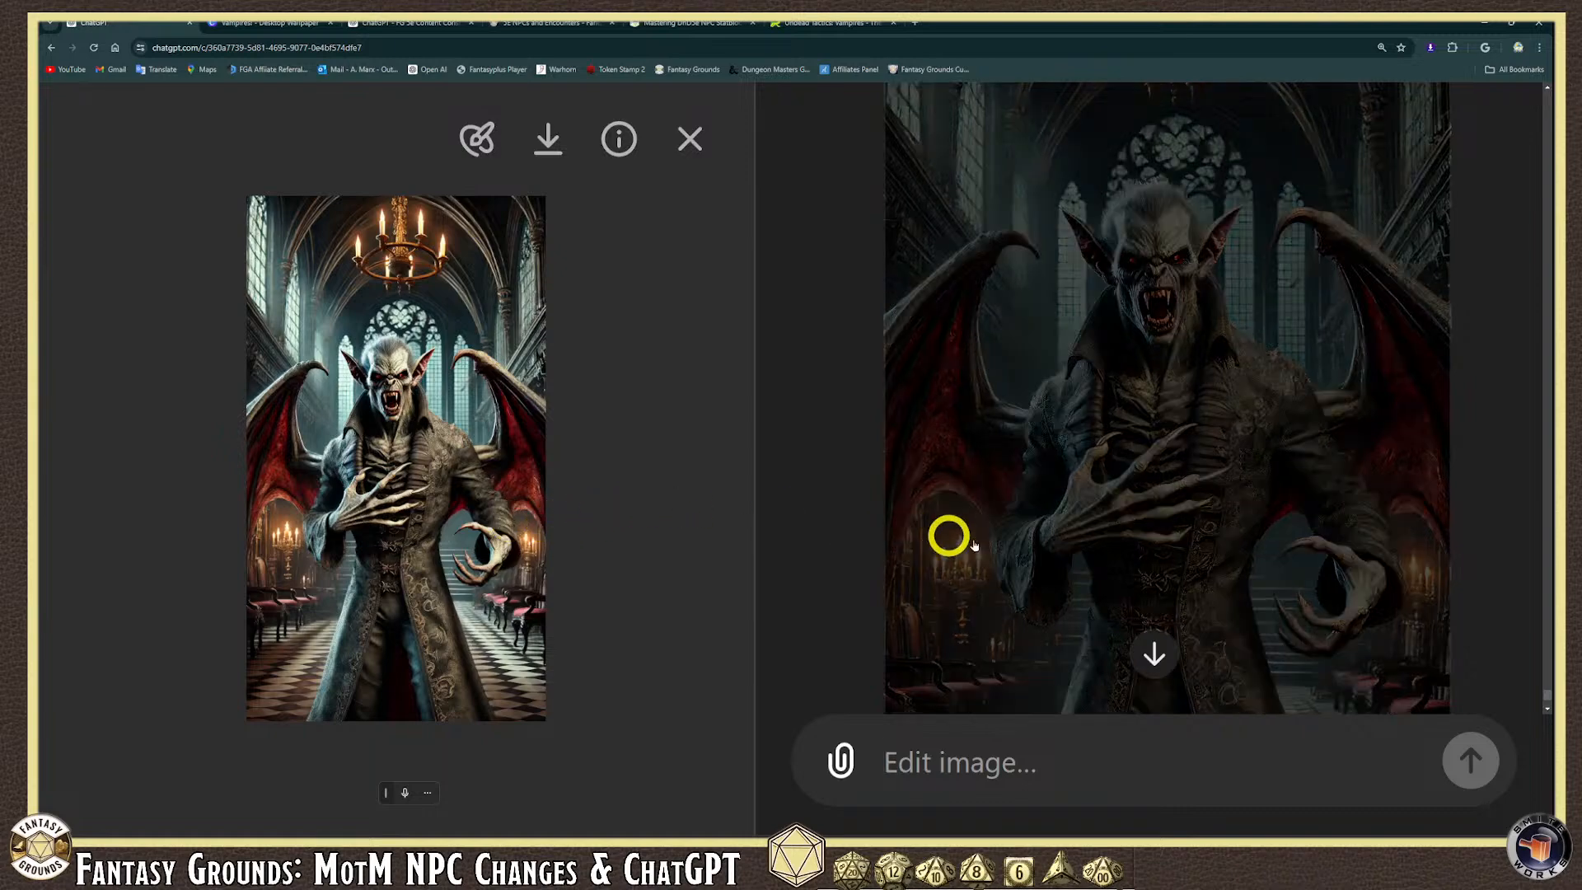
scroll(1062, 547, "down", 1)
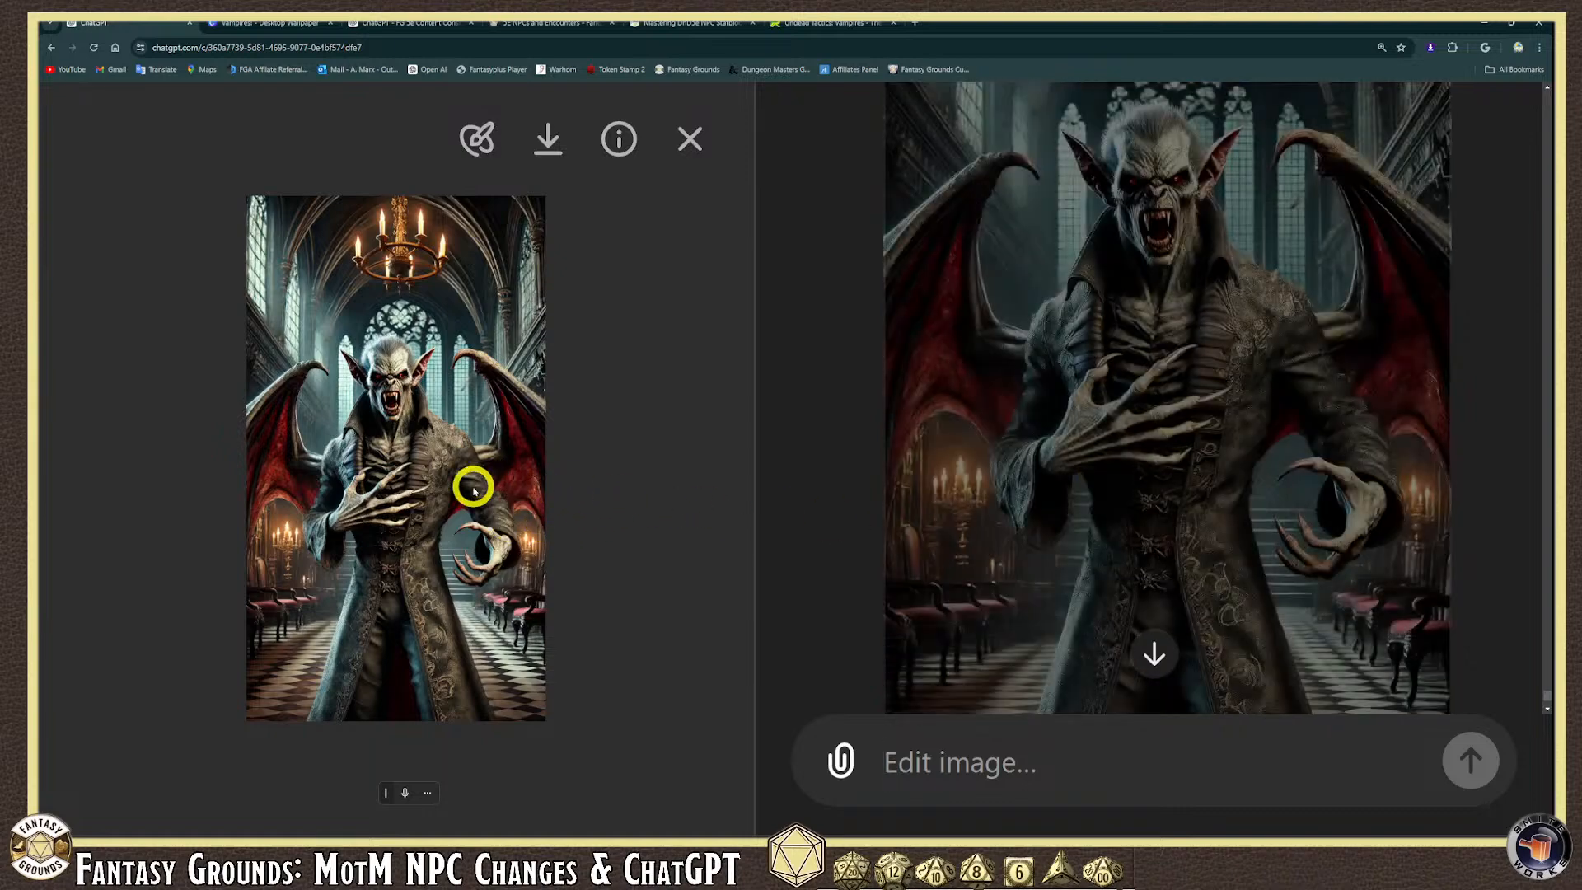
scroll(964, 611, "down", 1)
scroll(965, 611, "down", 5)
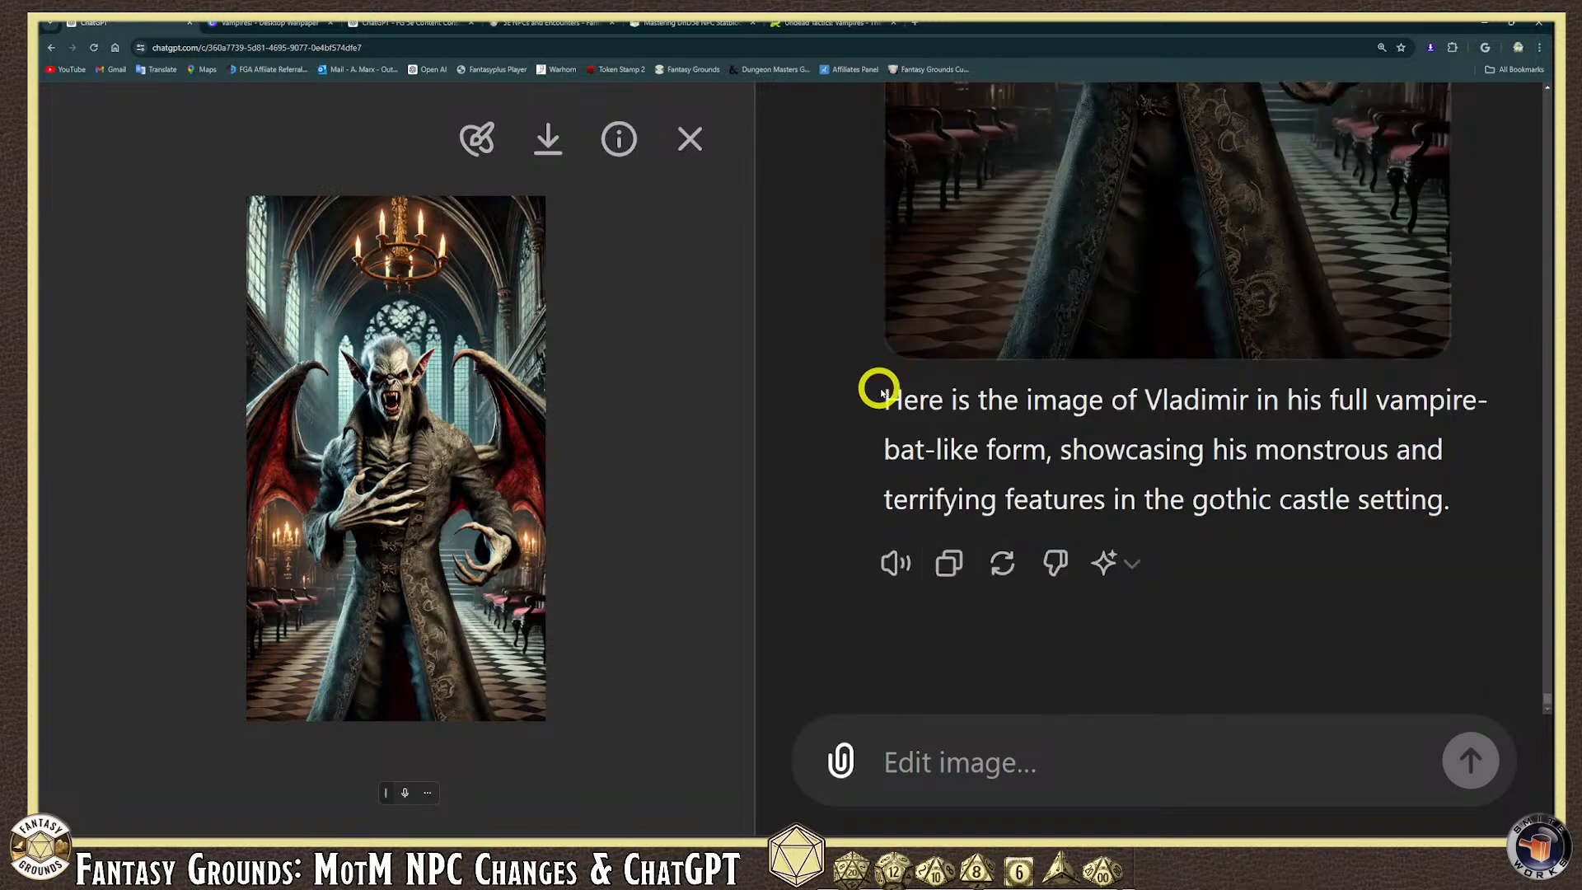
Copy the earlier "Create a detailed image of a a tall, pale-skinned vampire" prompt from the conversation and paste it as a new message.
scroll(950, 536, "up", 12)
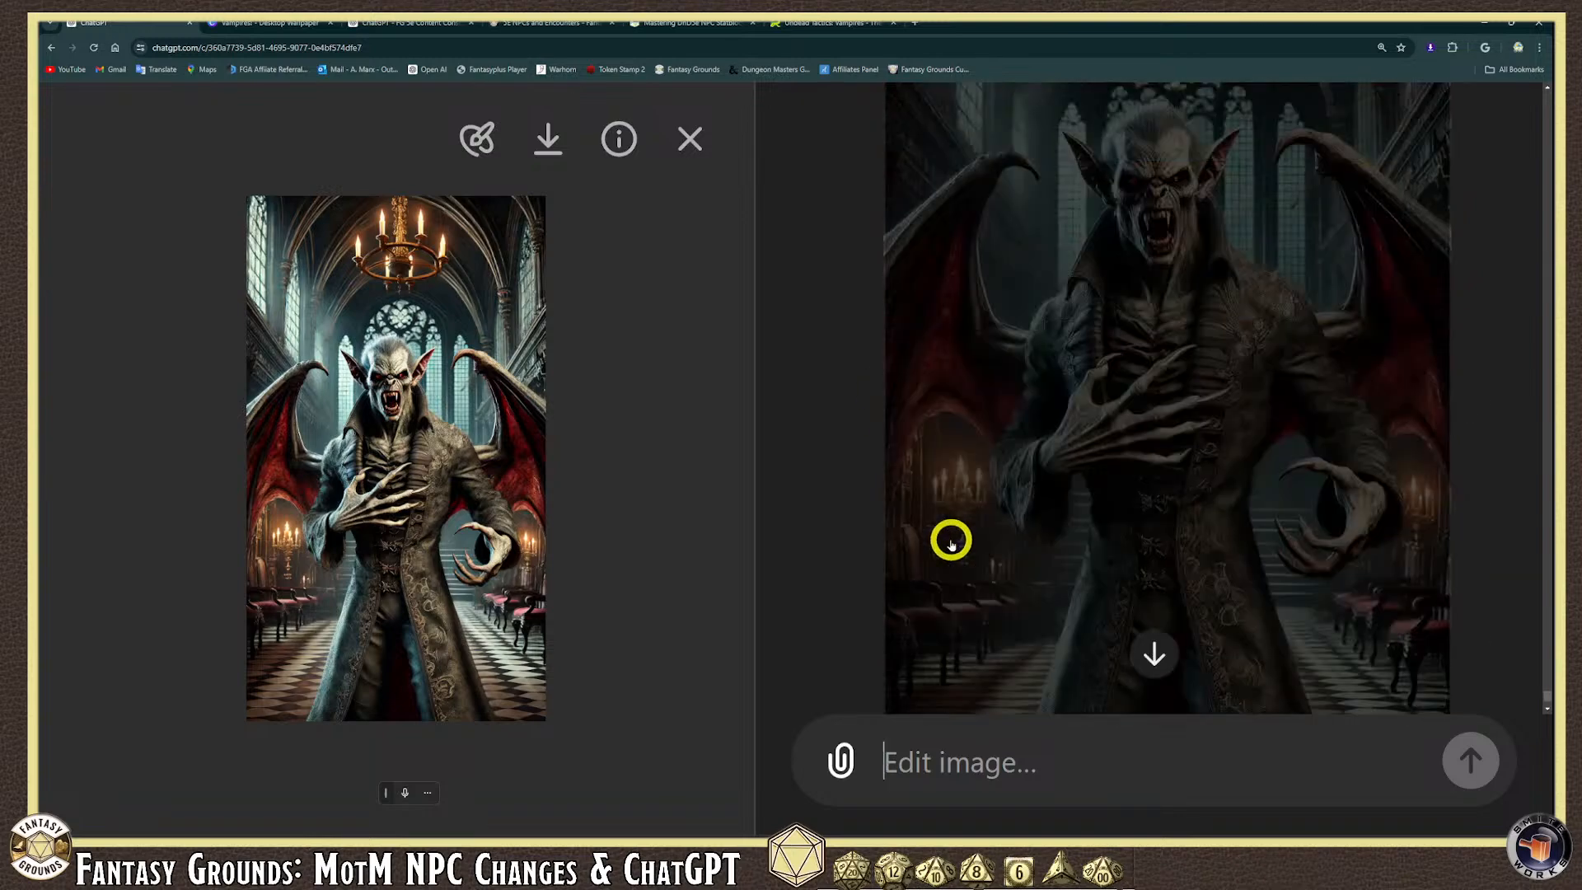
scroll(952, 537, "up", 12)
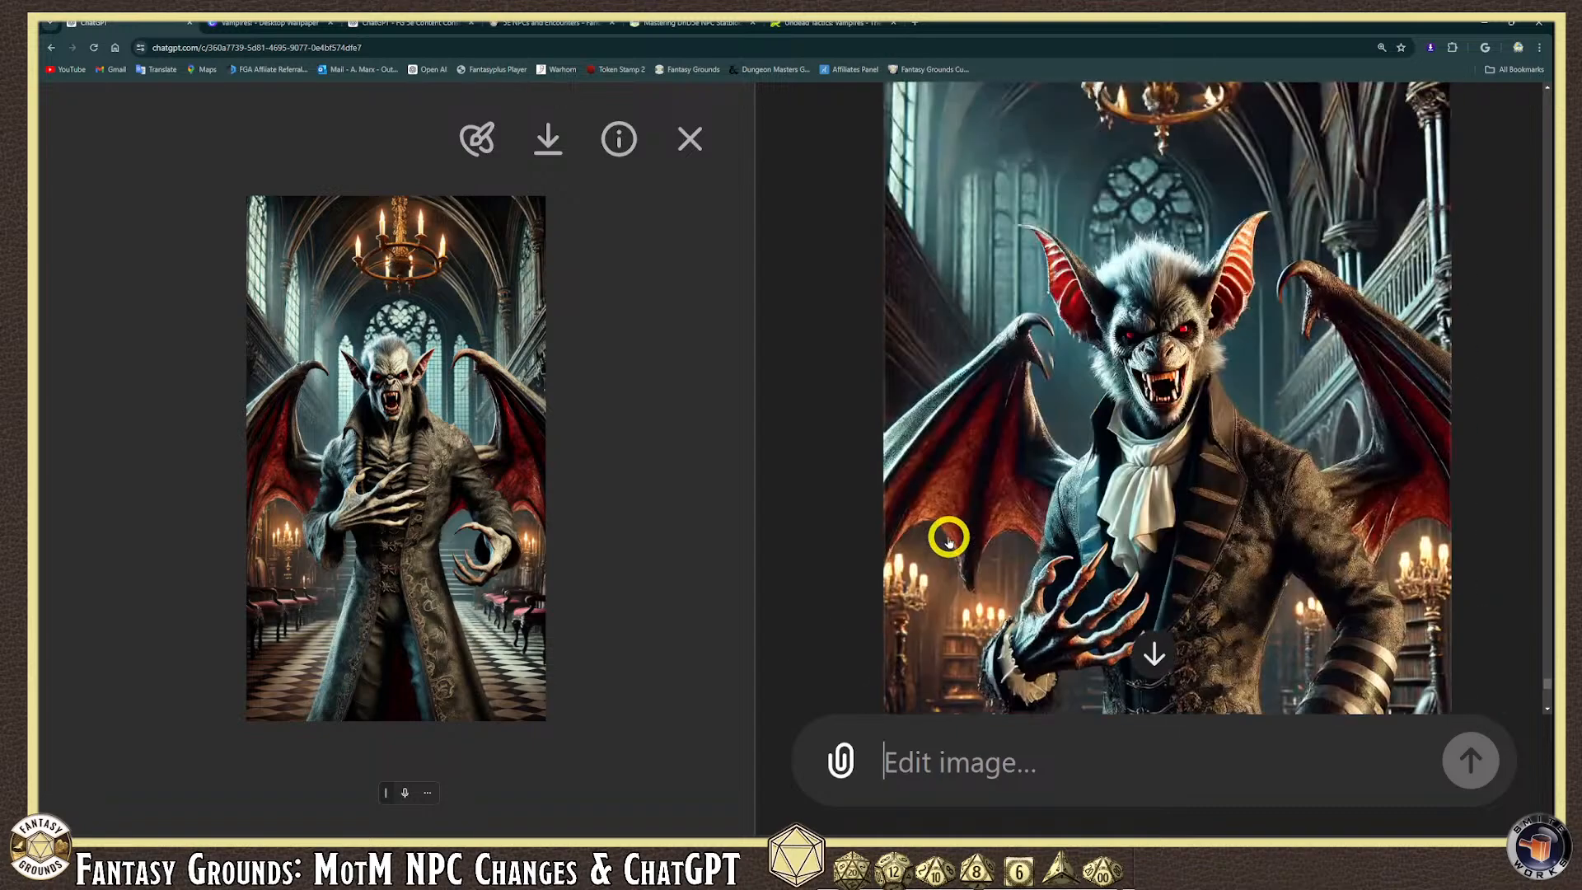
scroll(949, 537, "up", 12)
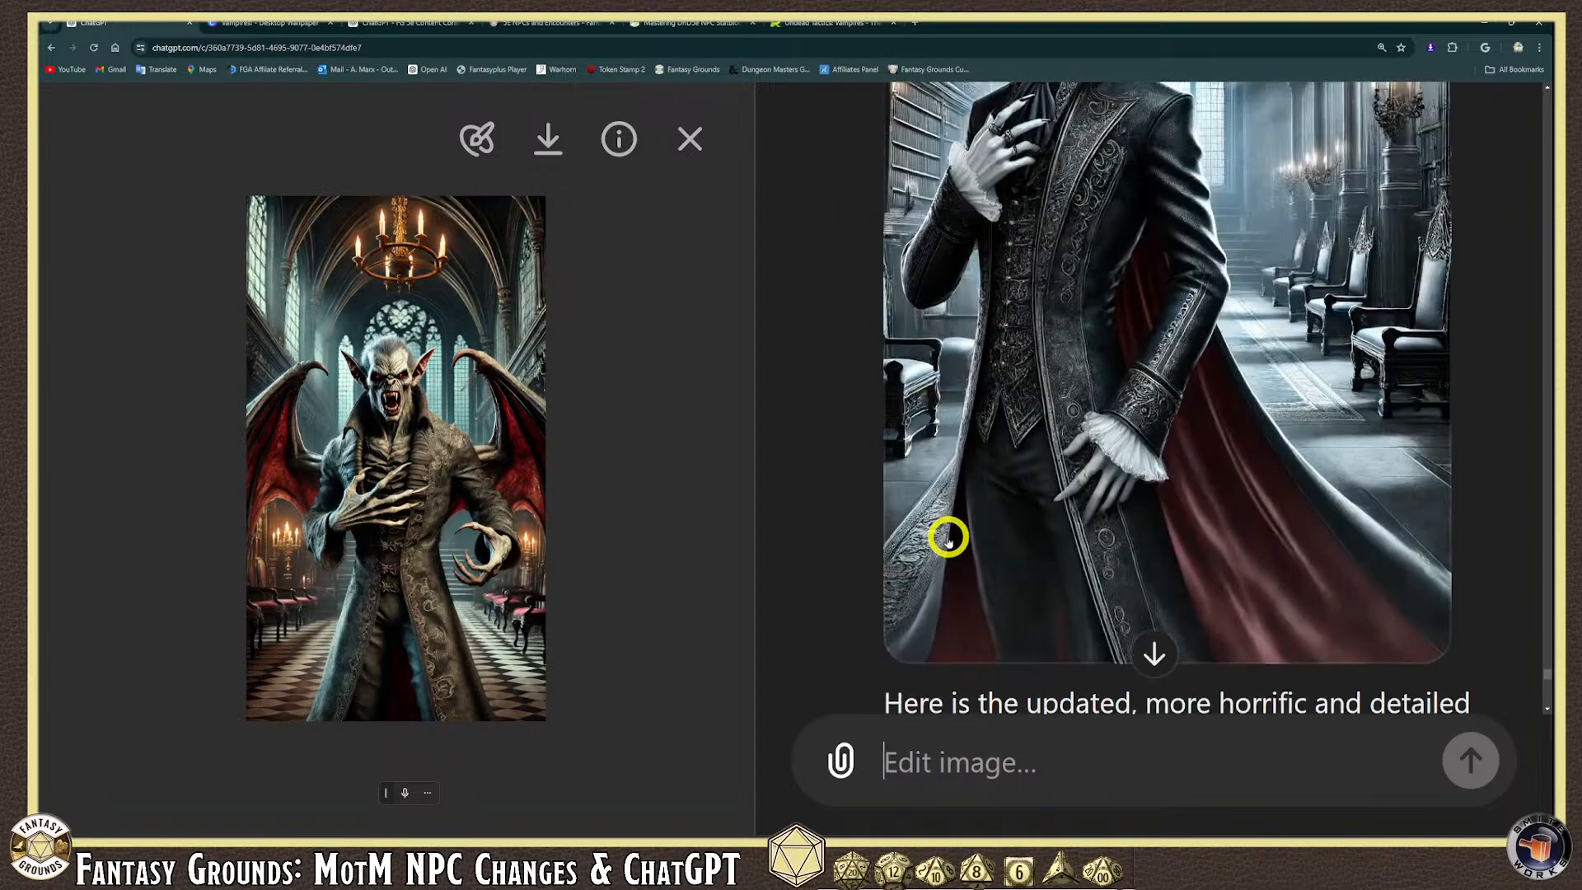
scroll(947, 539, "up", 9)
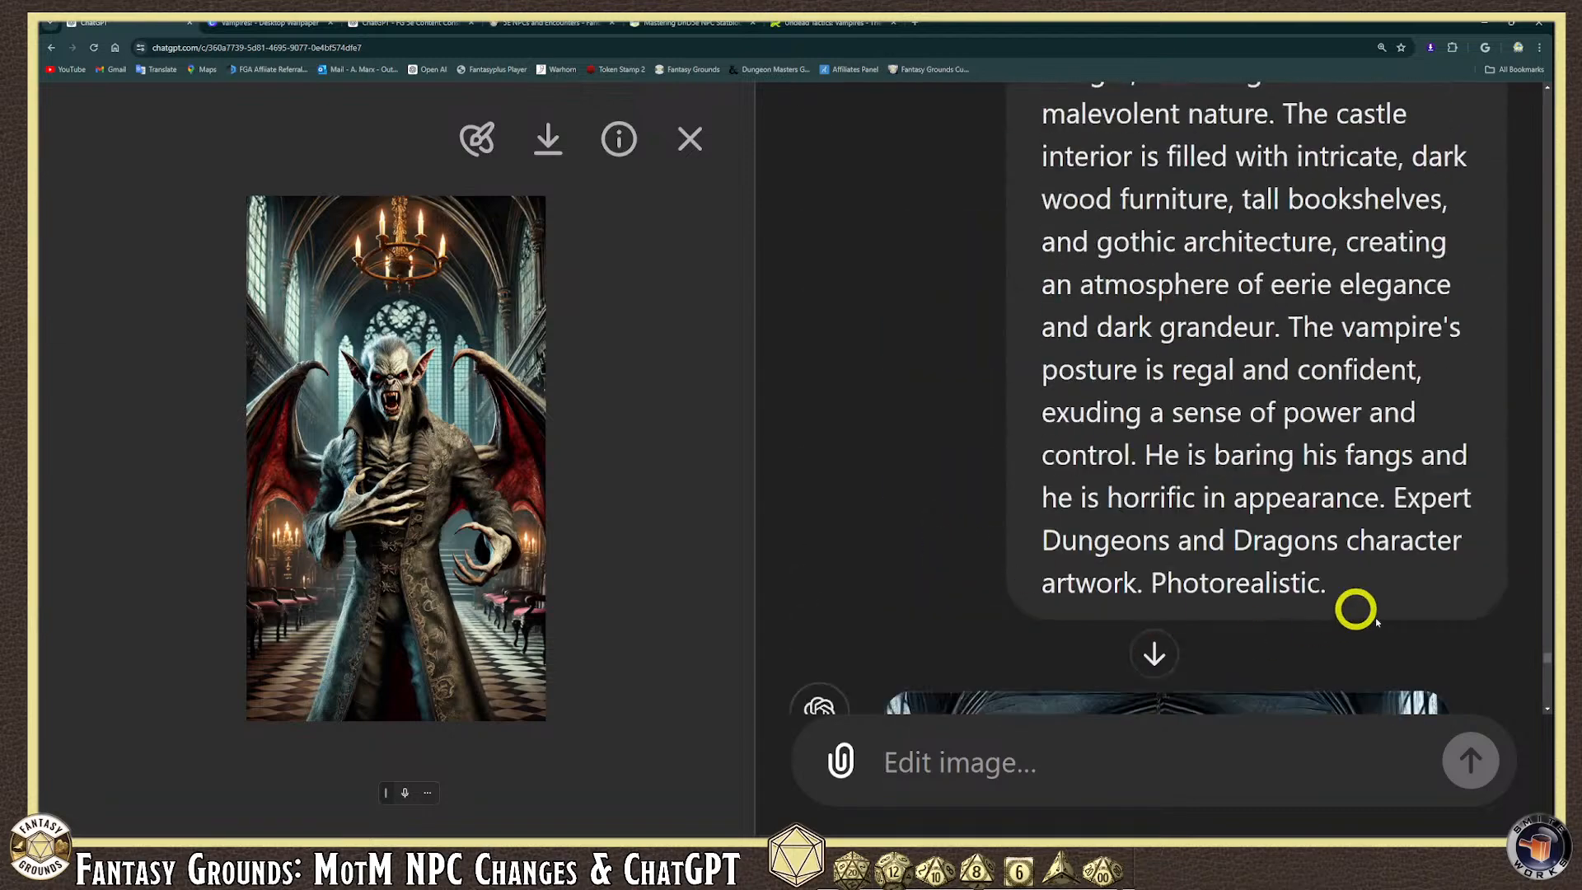
left_click_drag(1334, 586, 1041, 176)
right_click(1172, 198)
left_click(1172, 195)
left_click(912, 759)
key("ctrl+v")
scroll(1059, 734, "up", 5)
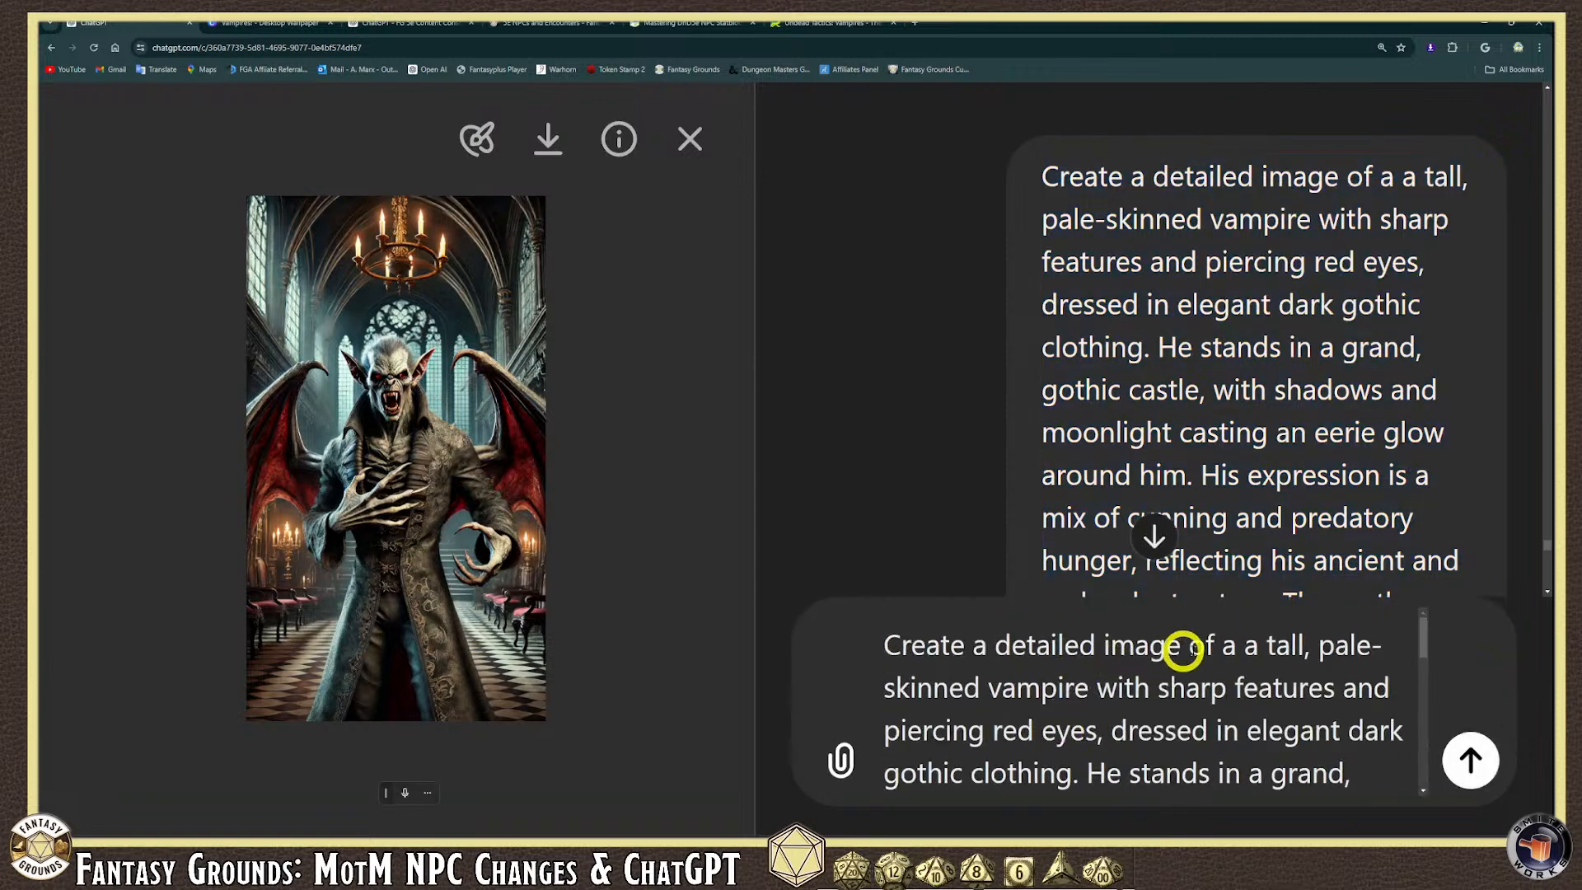
Change the subject at the start of the pasted prompt to "a horrific vampire bat".
left_click_drag(974, 692, 859, 691)
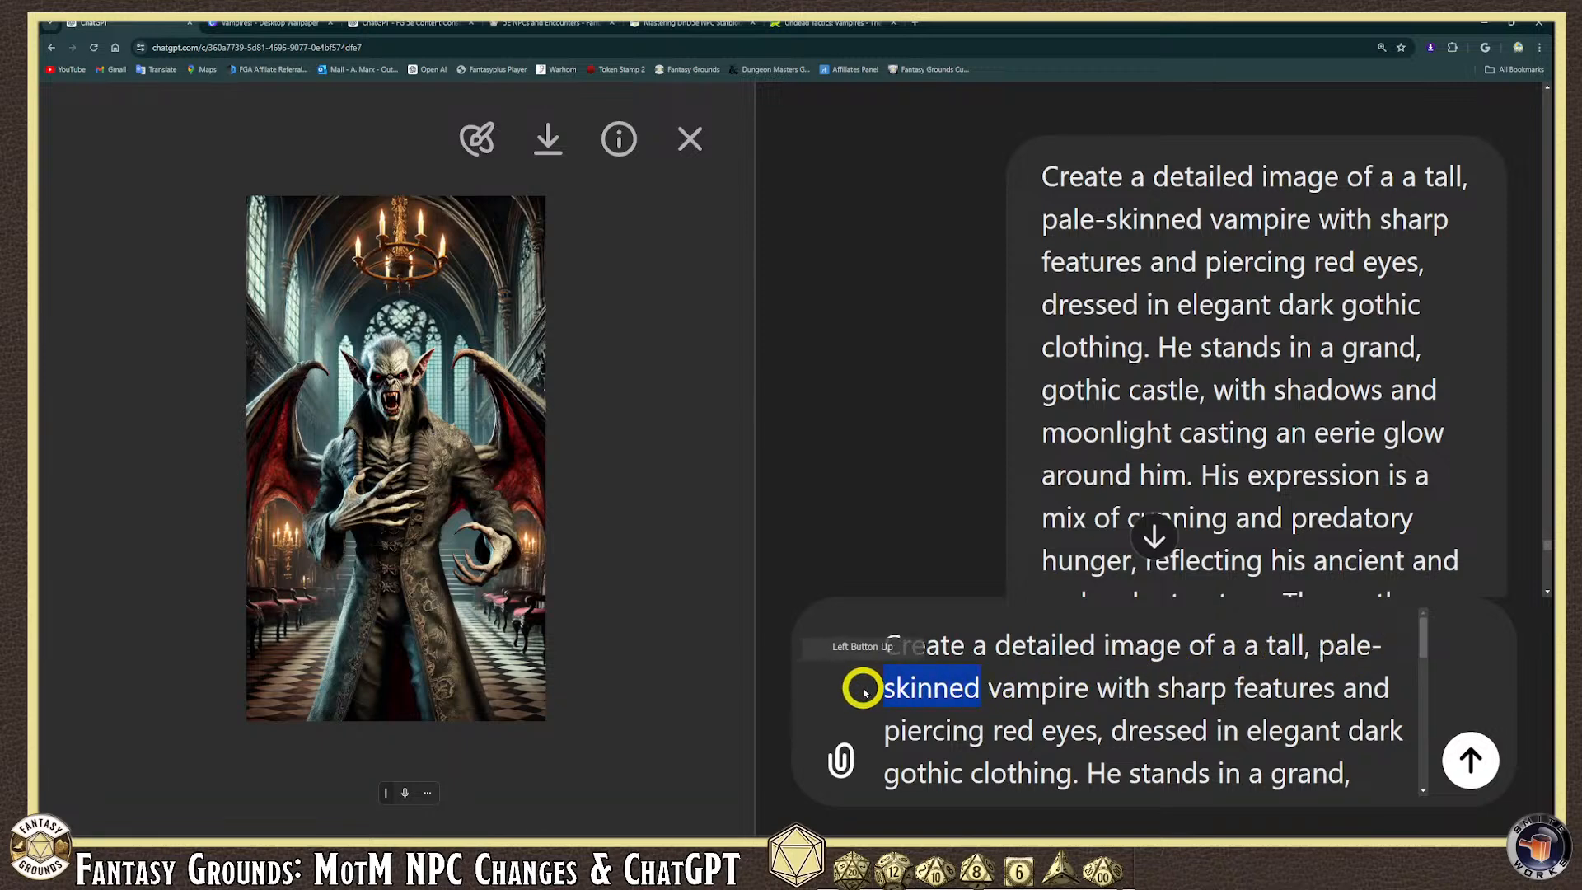
key("BackSpace")
left_click_drag(1401, 645, 1253, 646)
key("BackSpace")
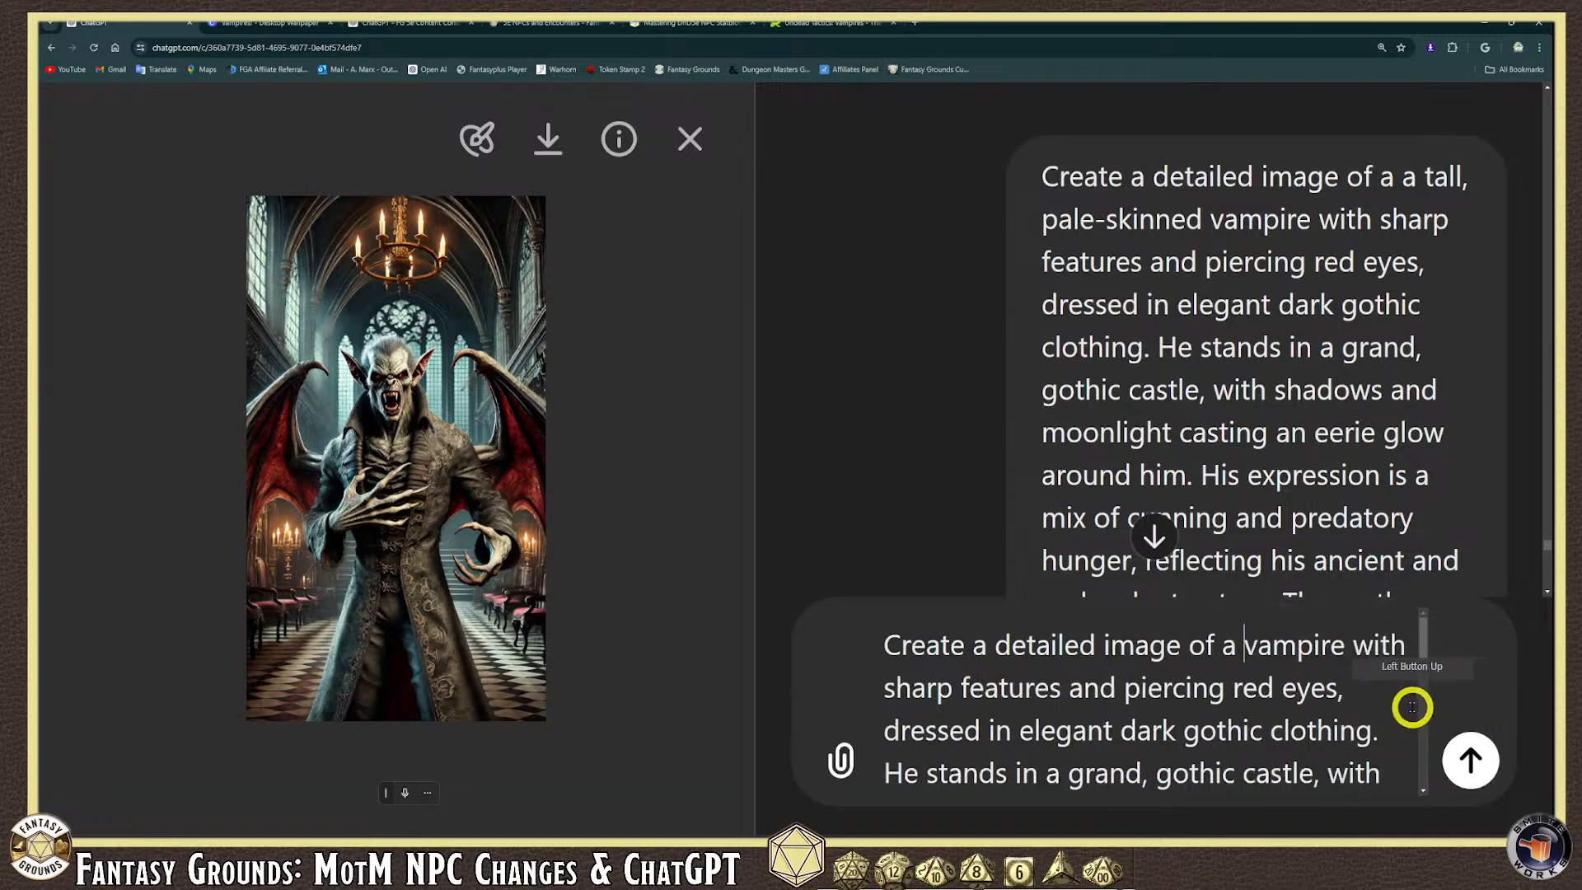
type("horrif")
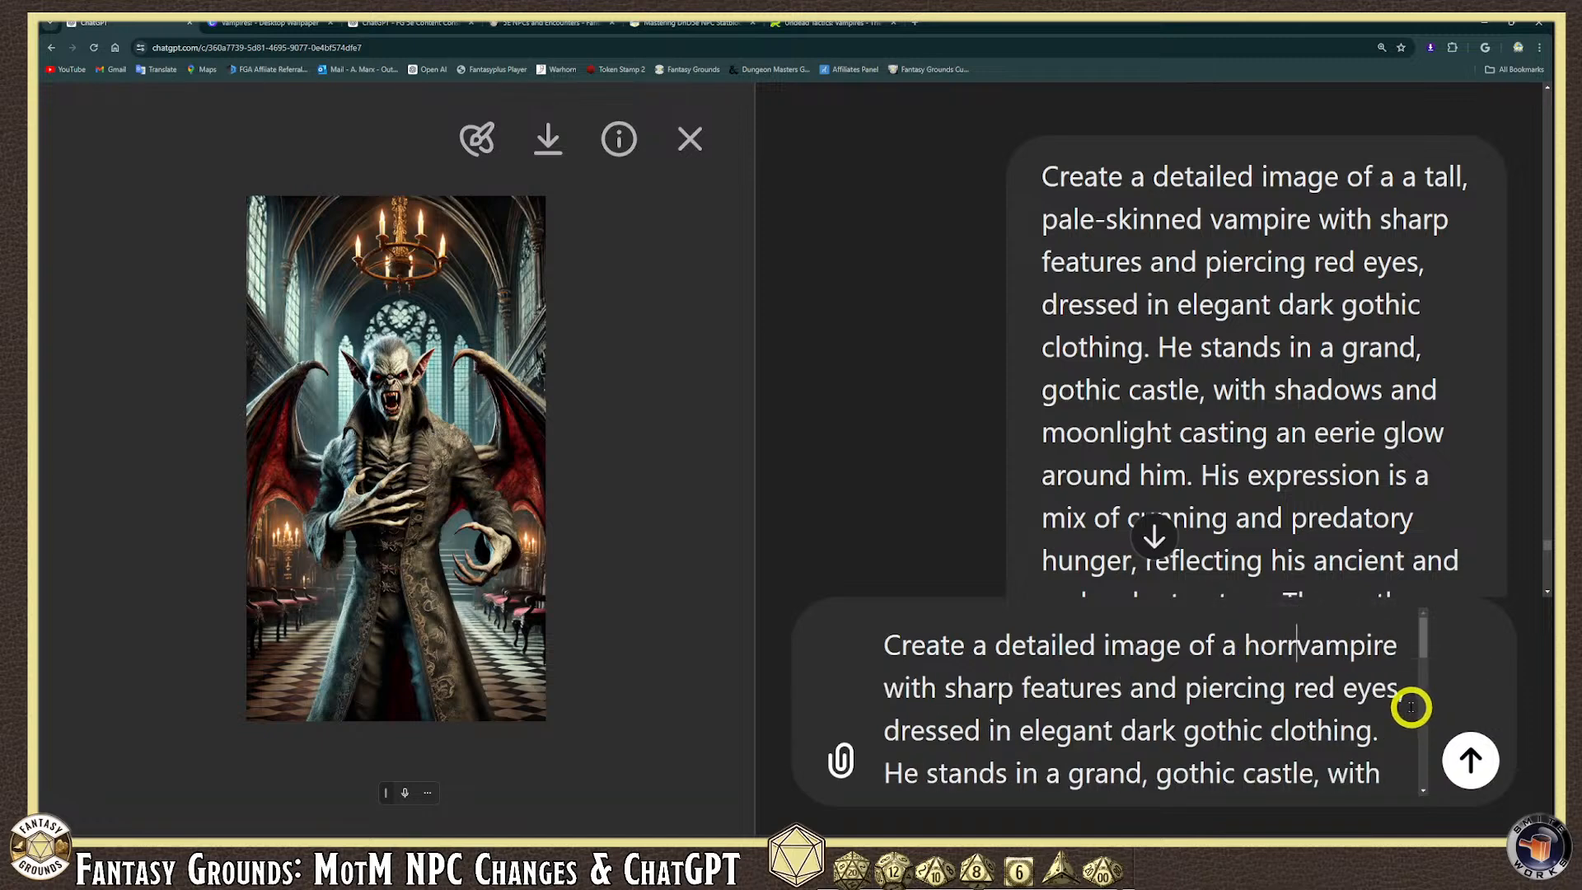
type("ic")
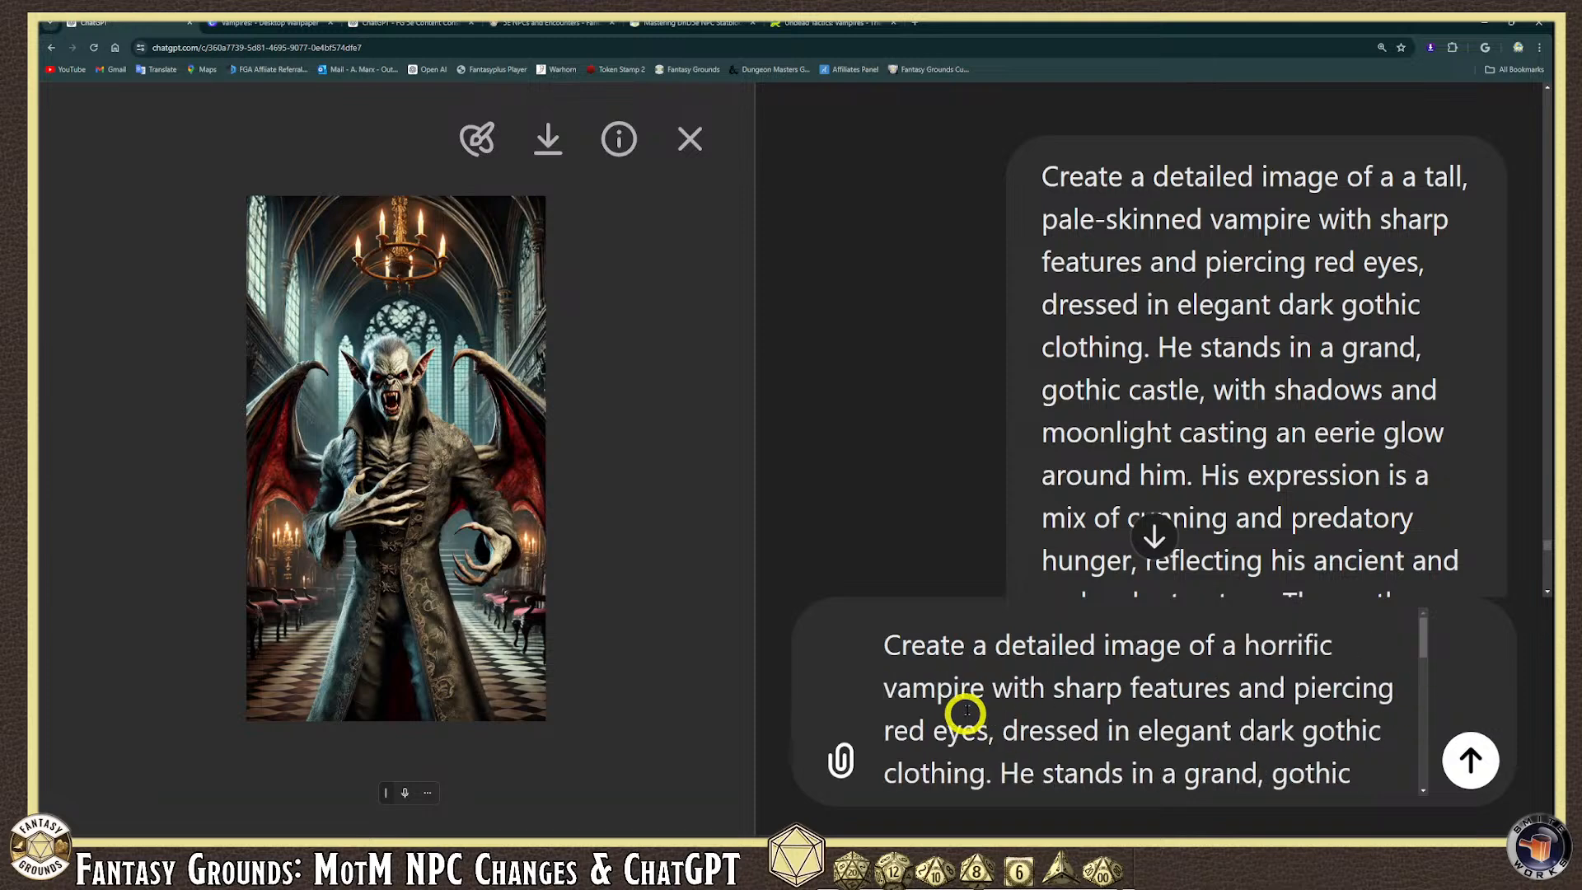
left_click(1001, 690)
type("bat")
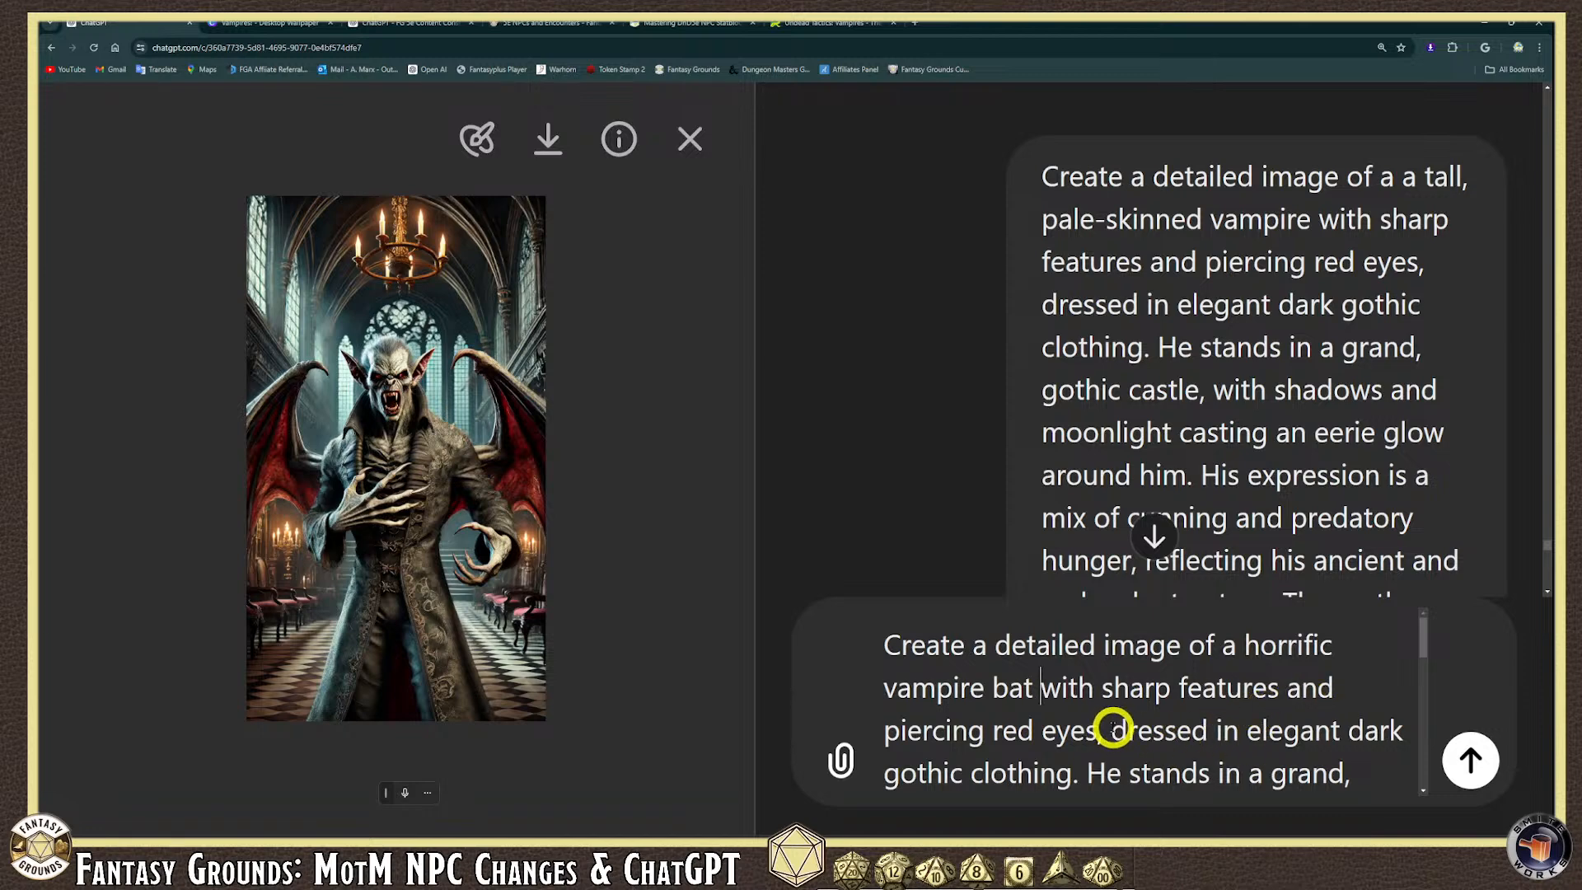
Replace the clothing, castle stance and expression text between "piercing red eyes," and "malevolent nature" with "and eerie claws and".
left_click_drag(1138, 728, 932, 685)
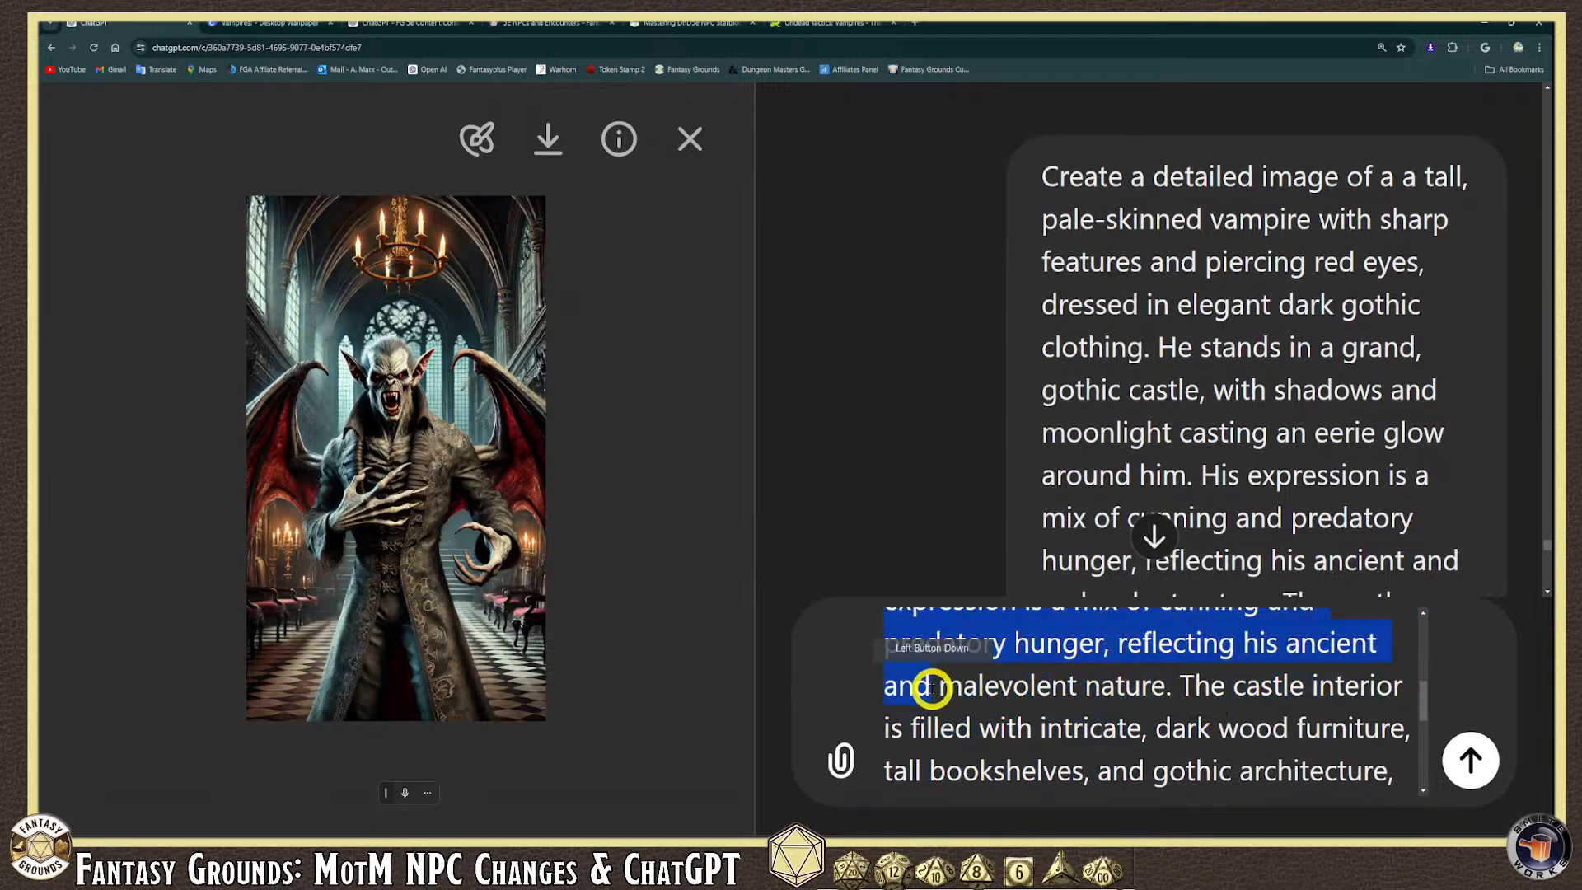
type("d eyes,")
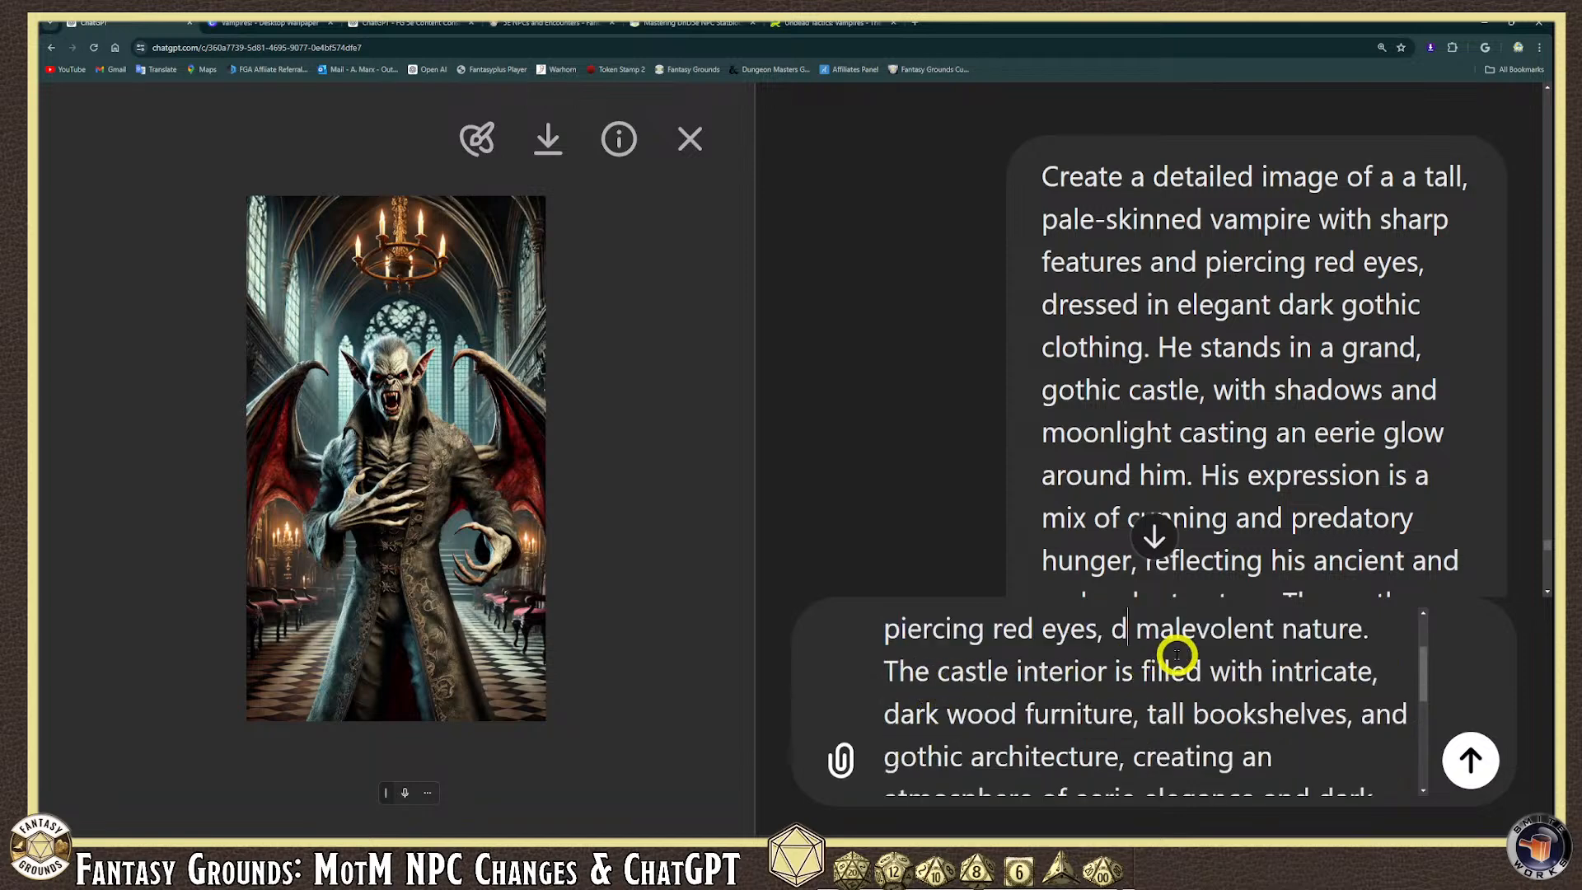
key("BackSpace")
type("and ee")
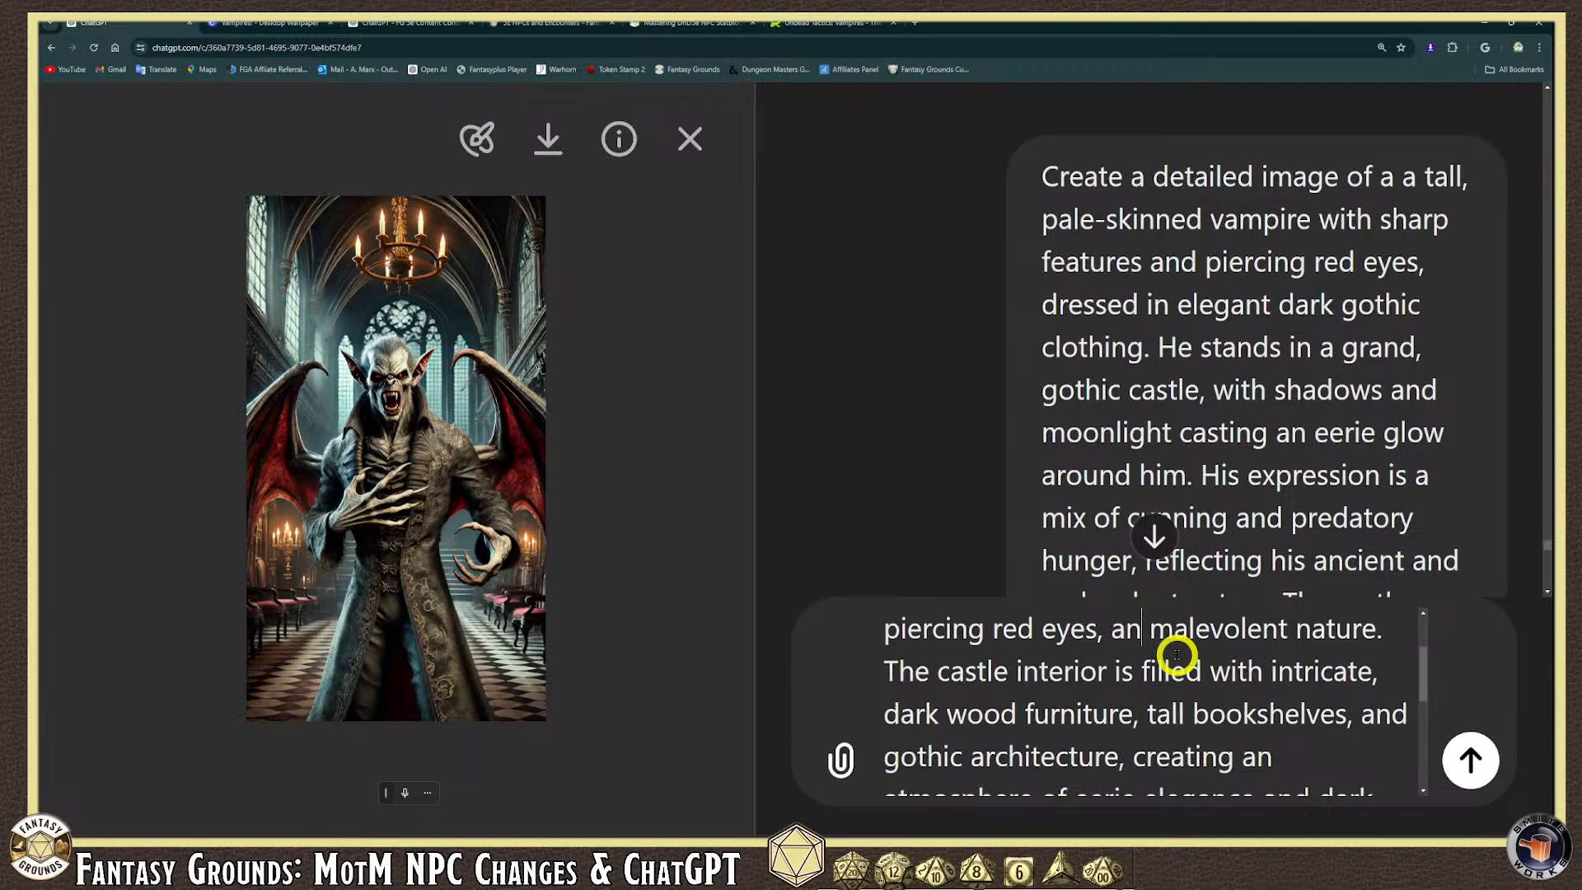
type("rie claws and")
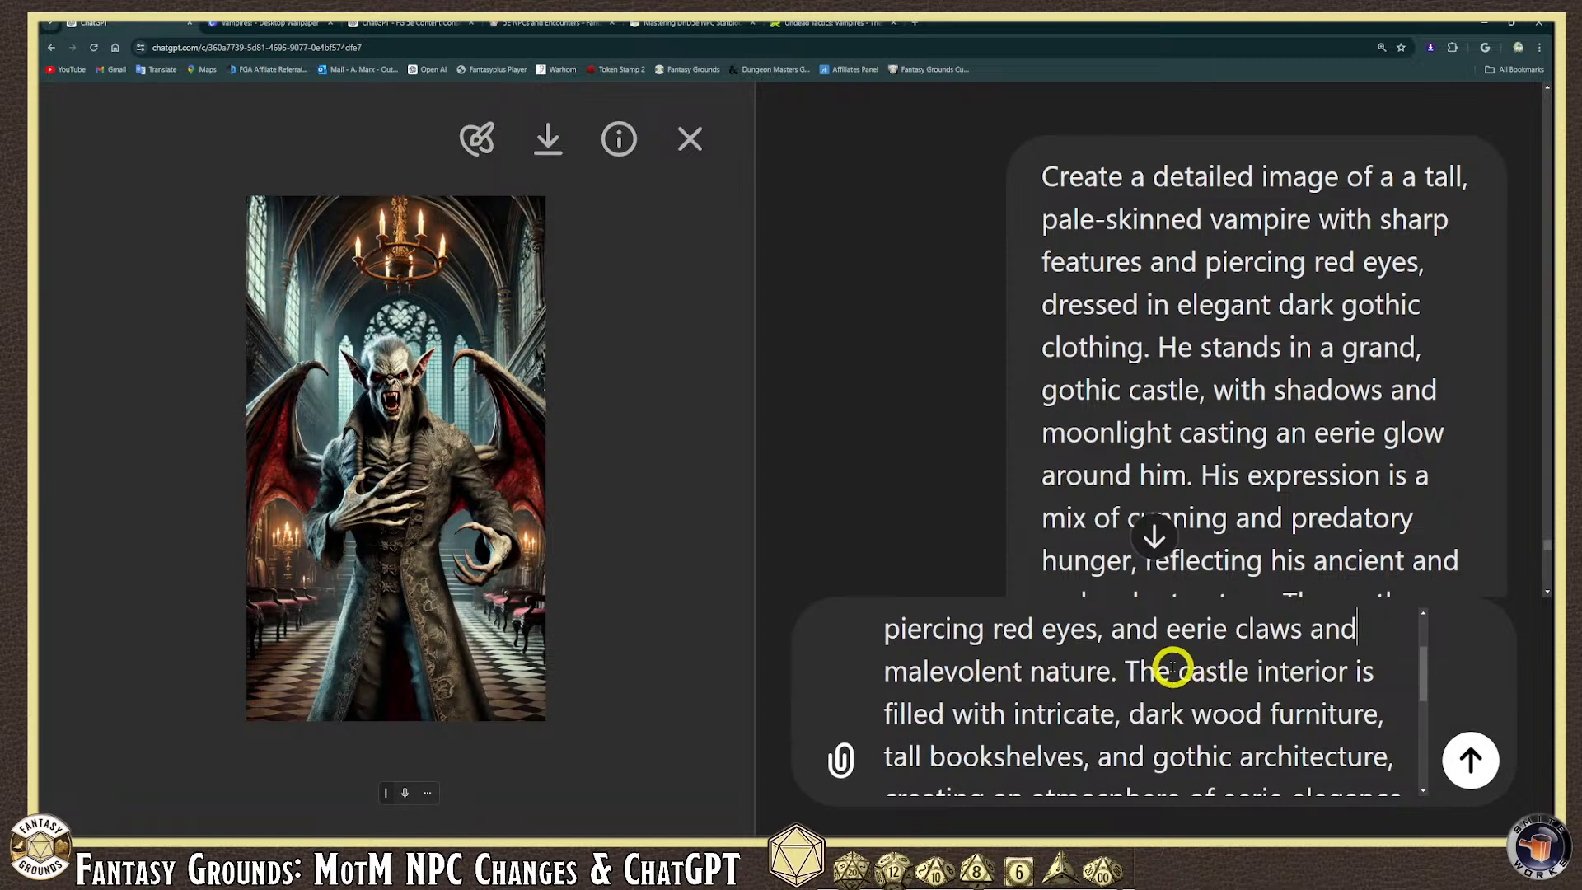
Change the pronouns in the fangs sentence so it reads "It is baring It's fangs".
scroll(1264, 662, "down", 3)
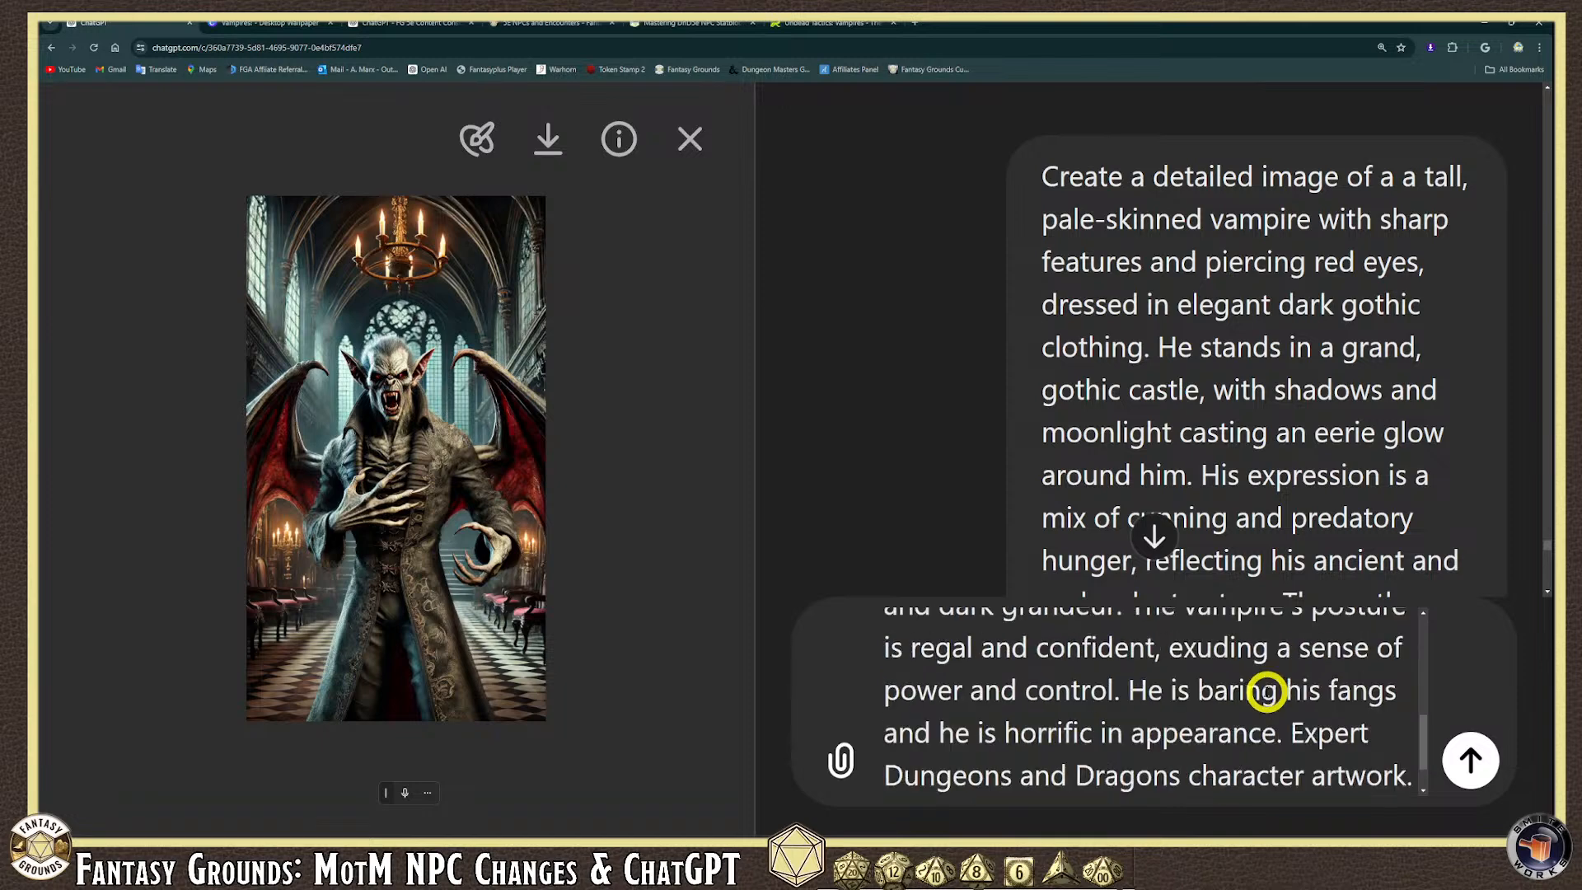
double_click(1148, 690)
type("It")
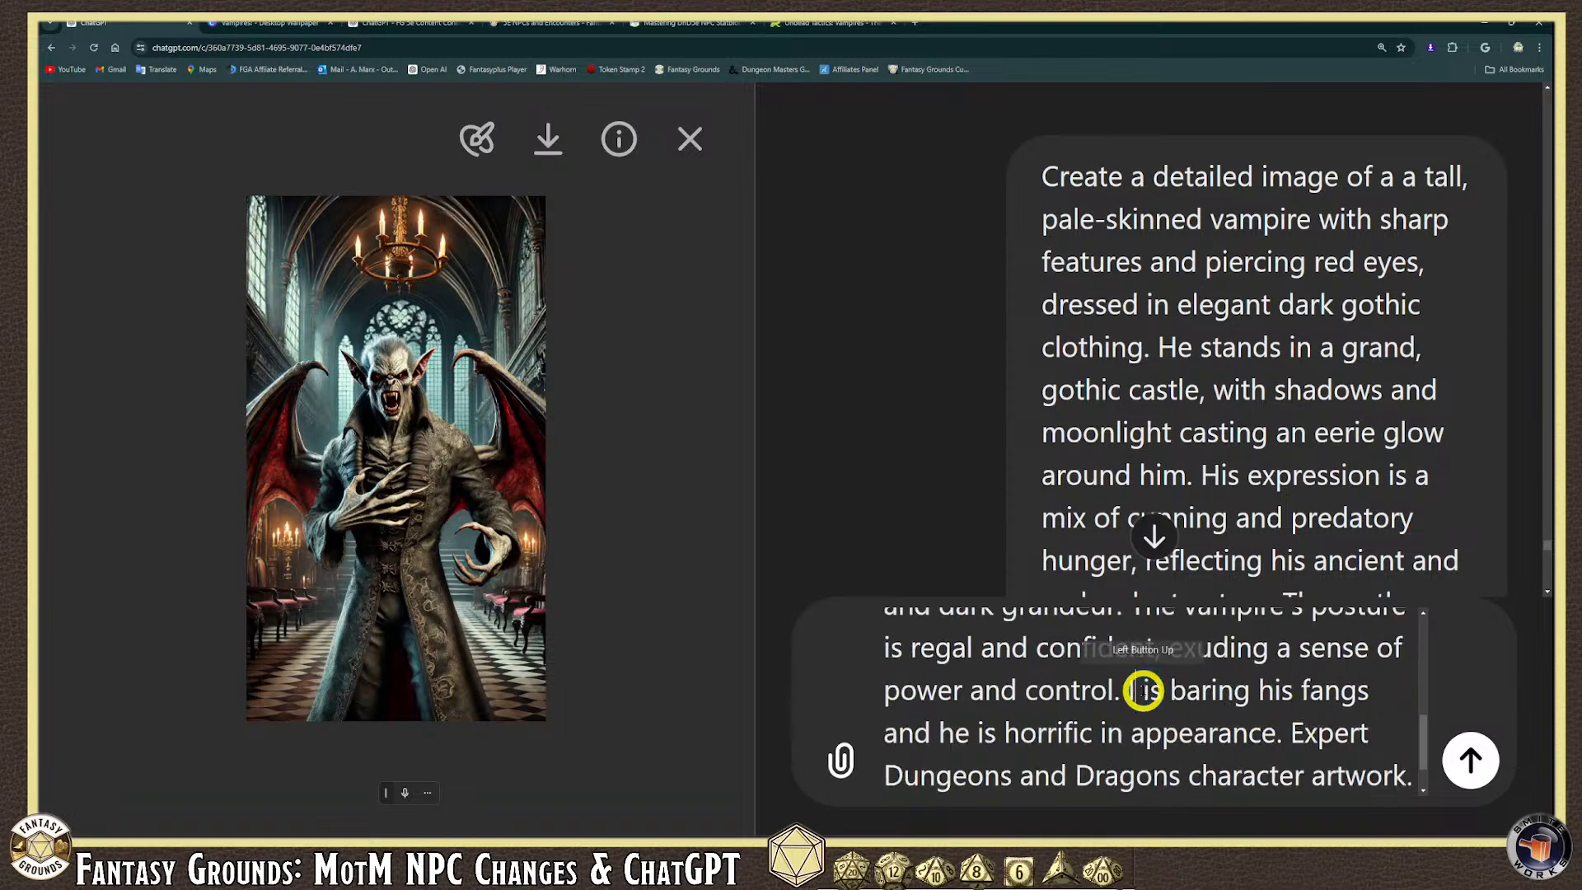
double_click(1276, 690)
type("ing It")
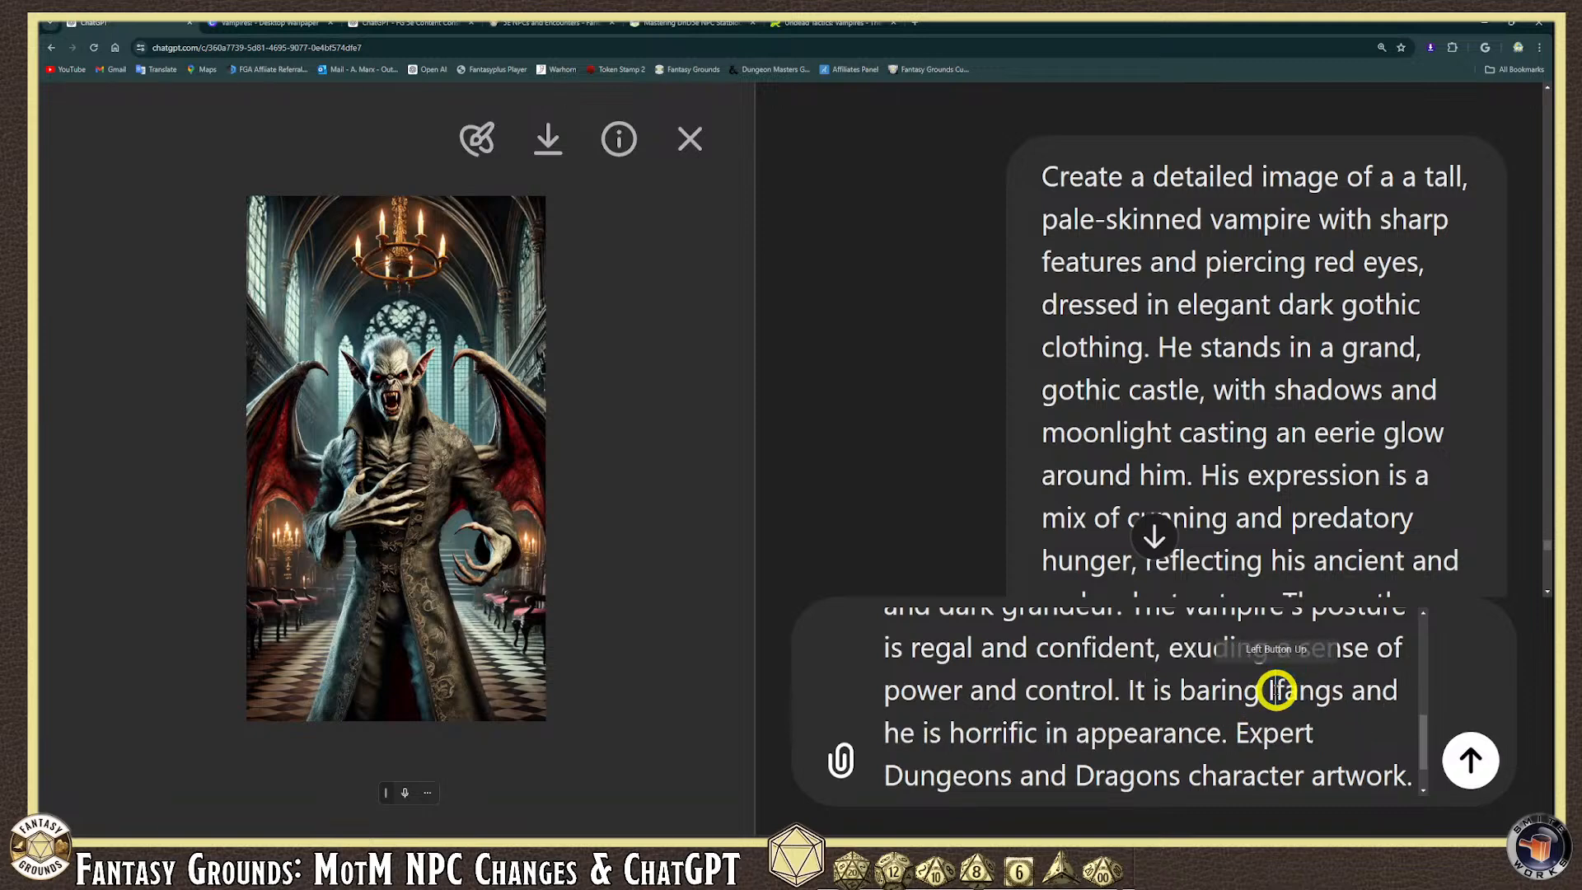
type("'s")
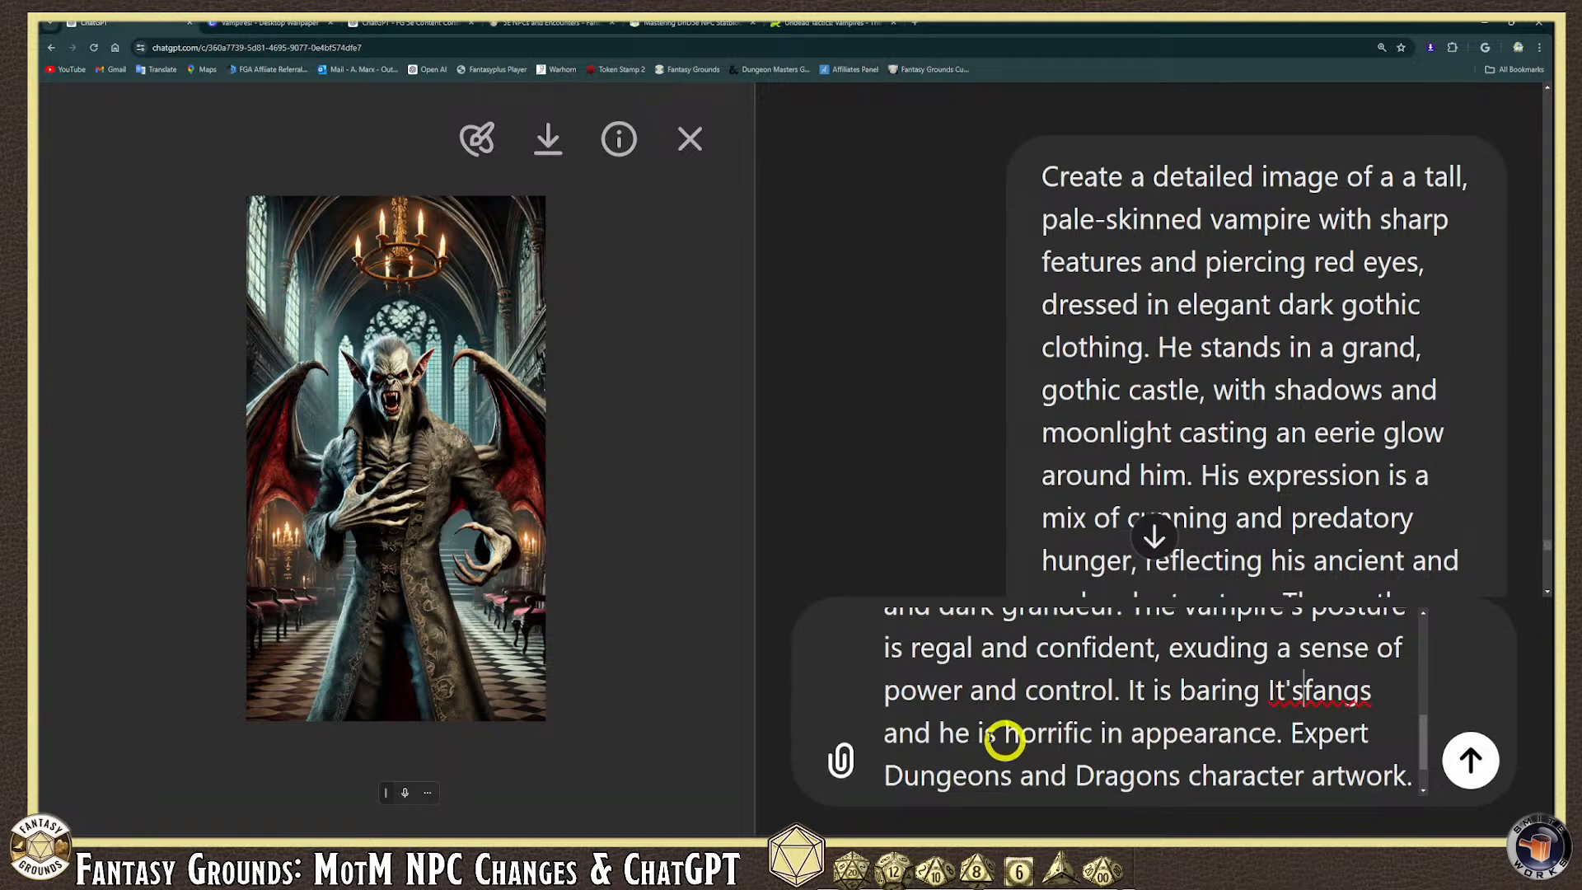
Reword the end of the fangs sentence to "and has a horrific appearance" and insert the missing space before "fangs".
left_click_drag(1002, 734, 952, 735)
type("as ")
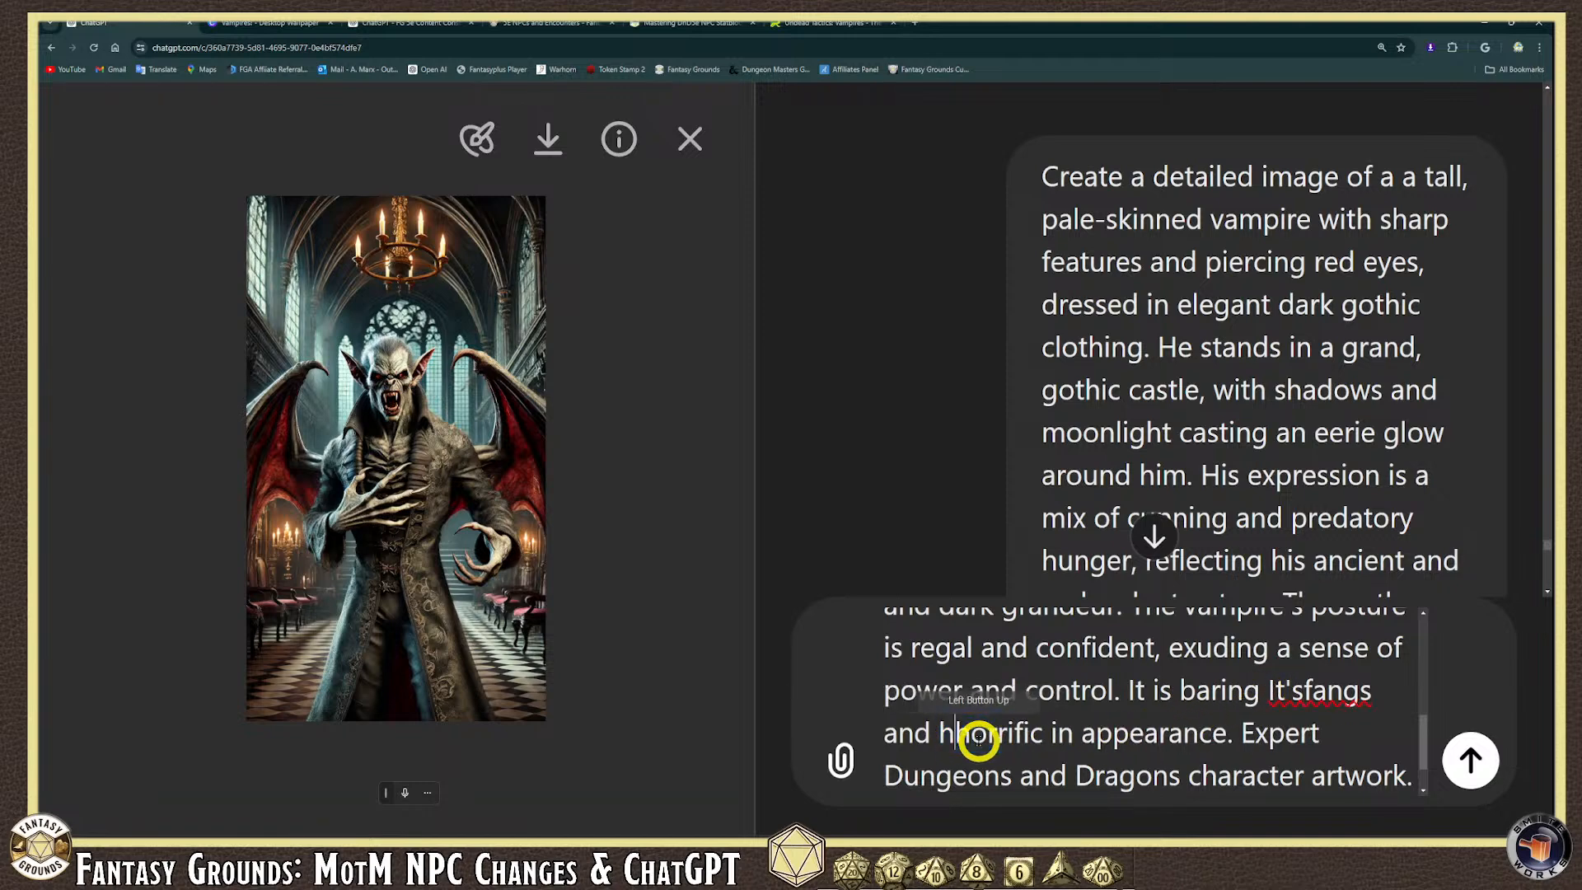
type("a")
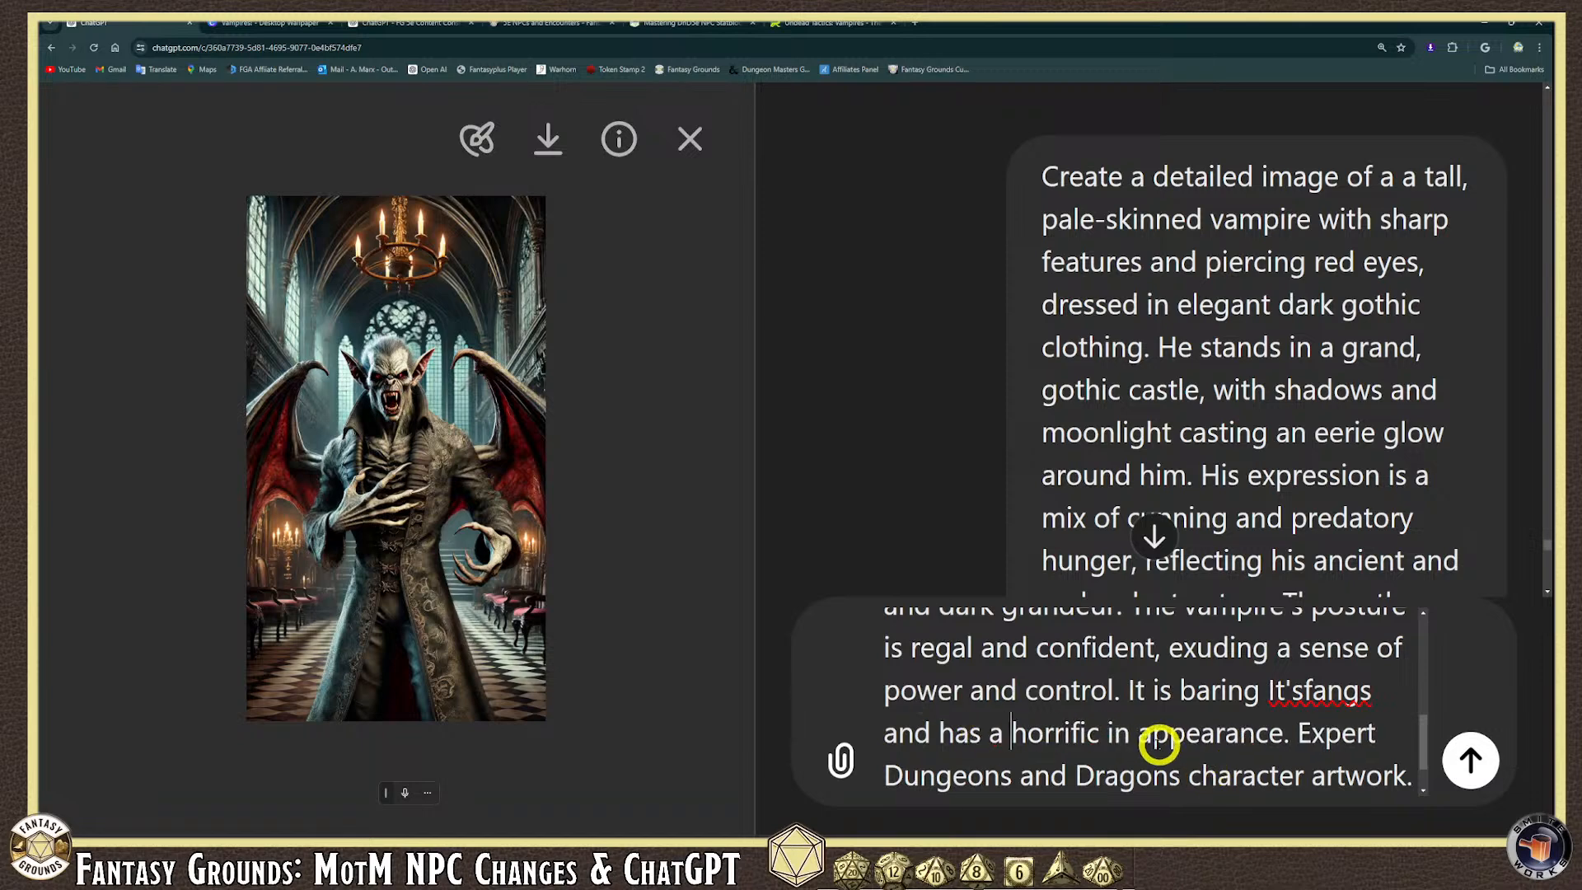
left_click(1167, 739)
key("BackSpace")
key("BackSpace")
key("BackSpace")
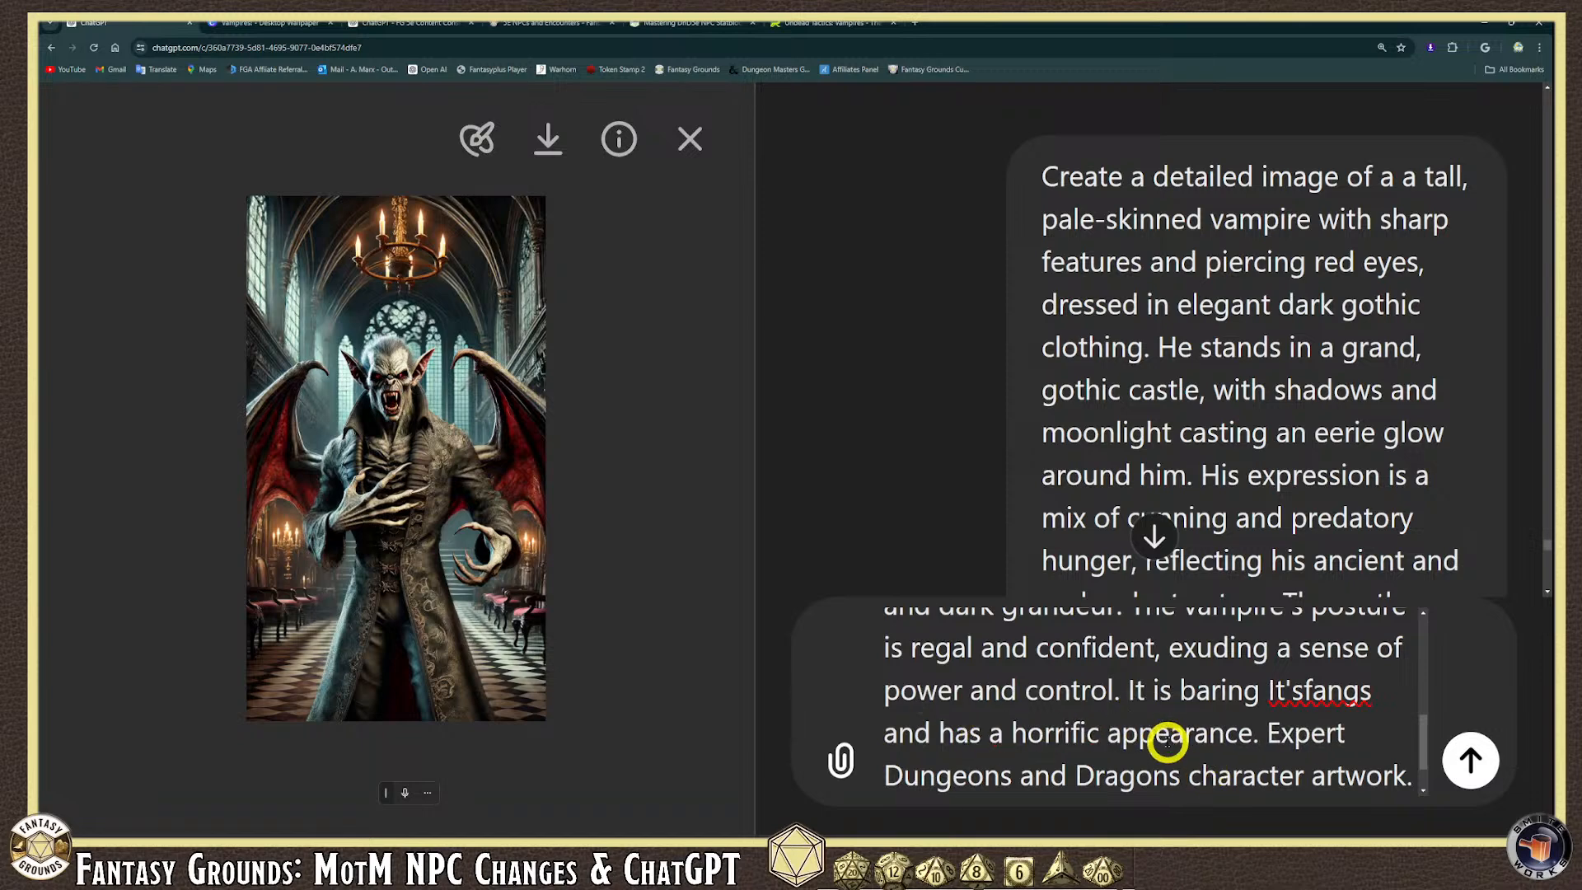
left_click(1303, 691)
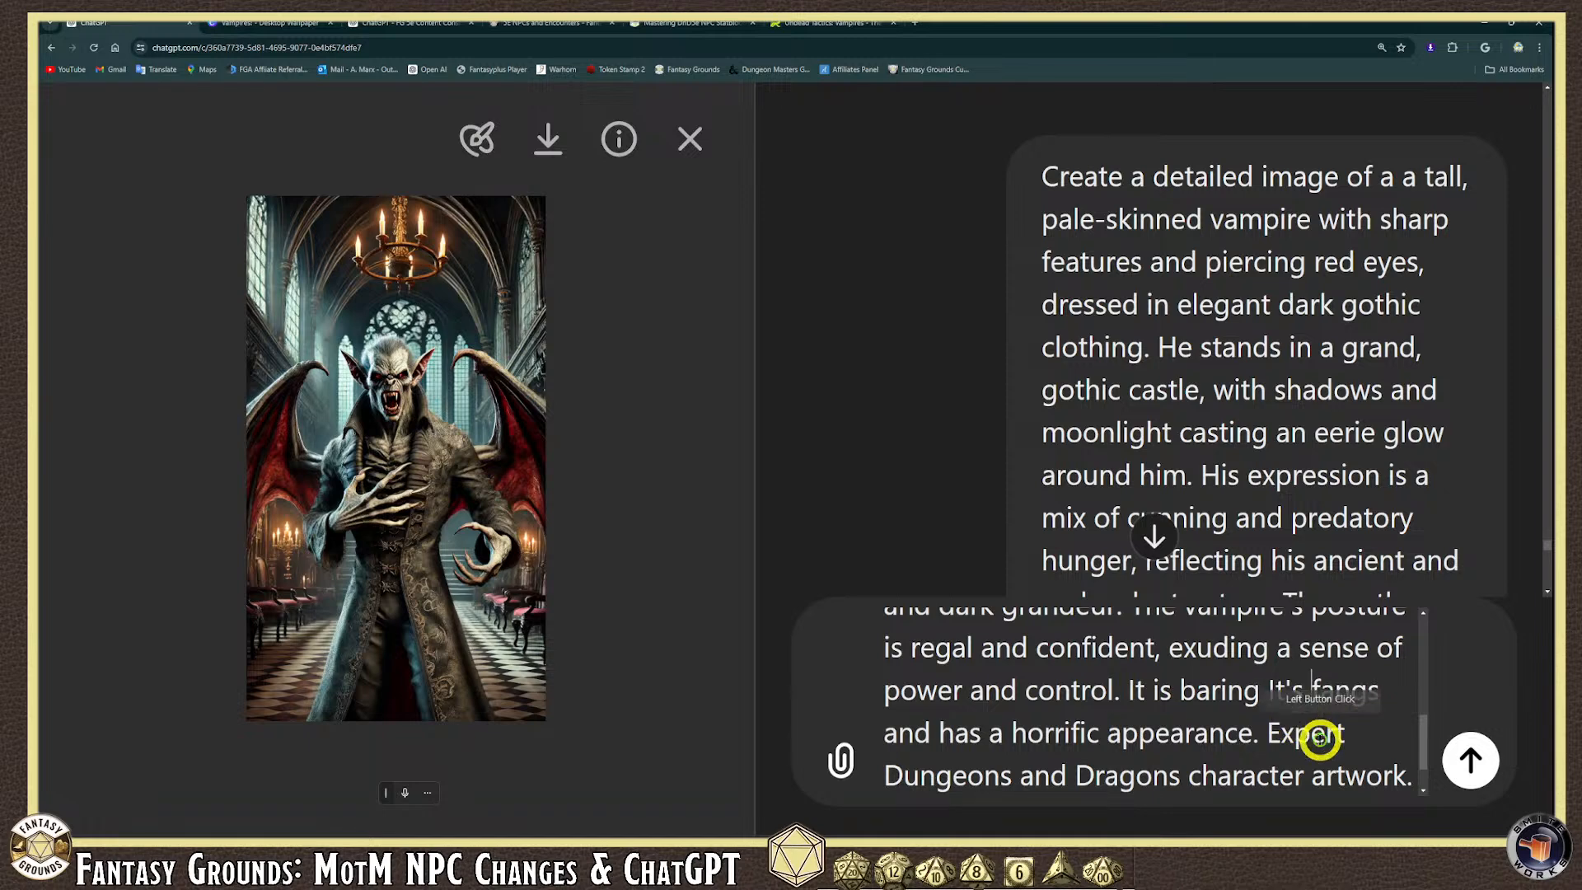
Reread the edited vampire bat prompt and check its wording against the previous image.
scroll(1215, 701, "up", 1)
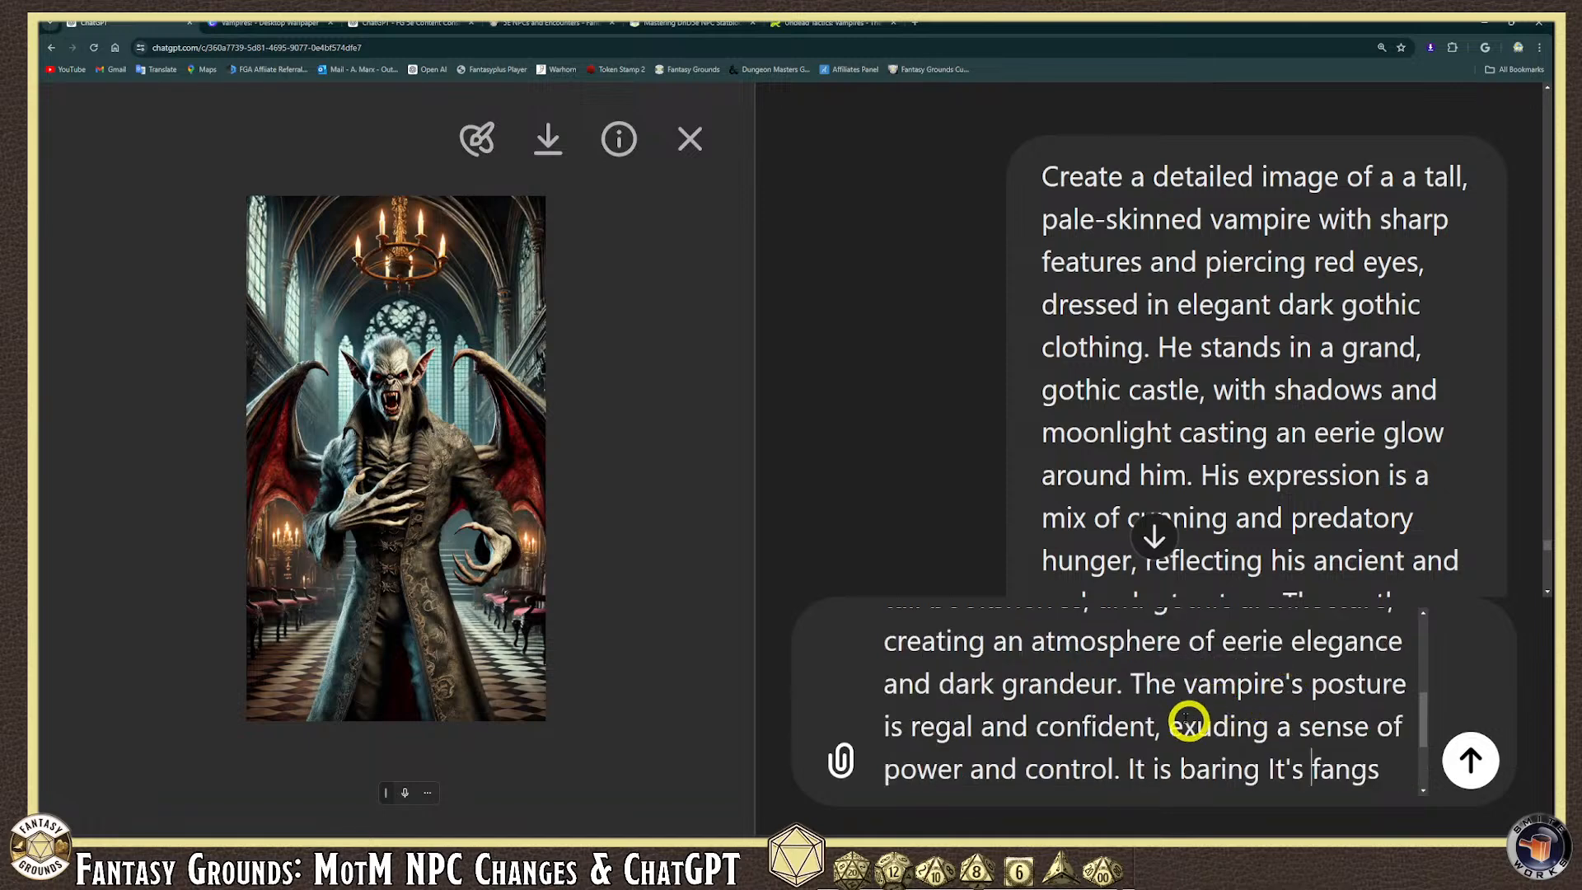
scroll(1187, 722, "up", 1)
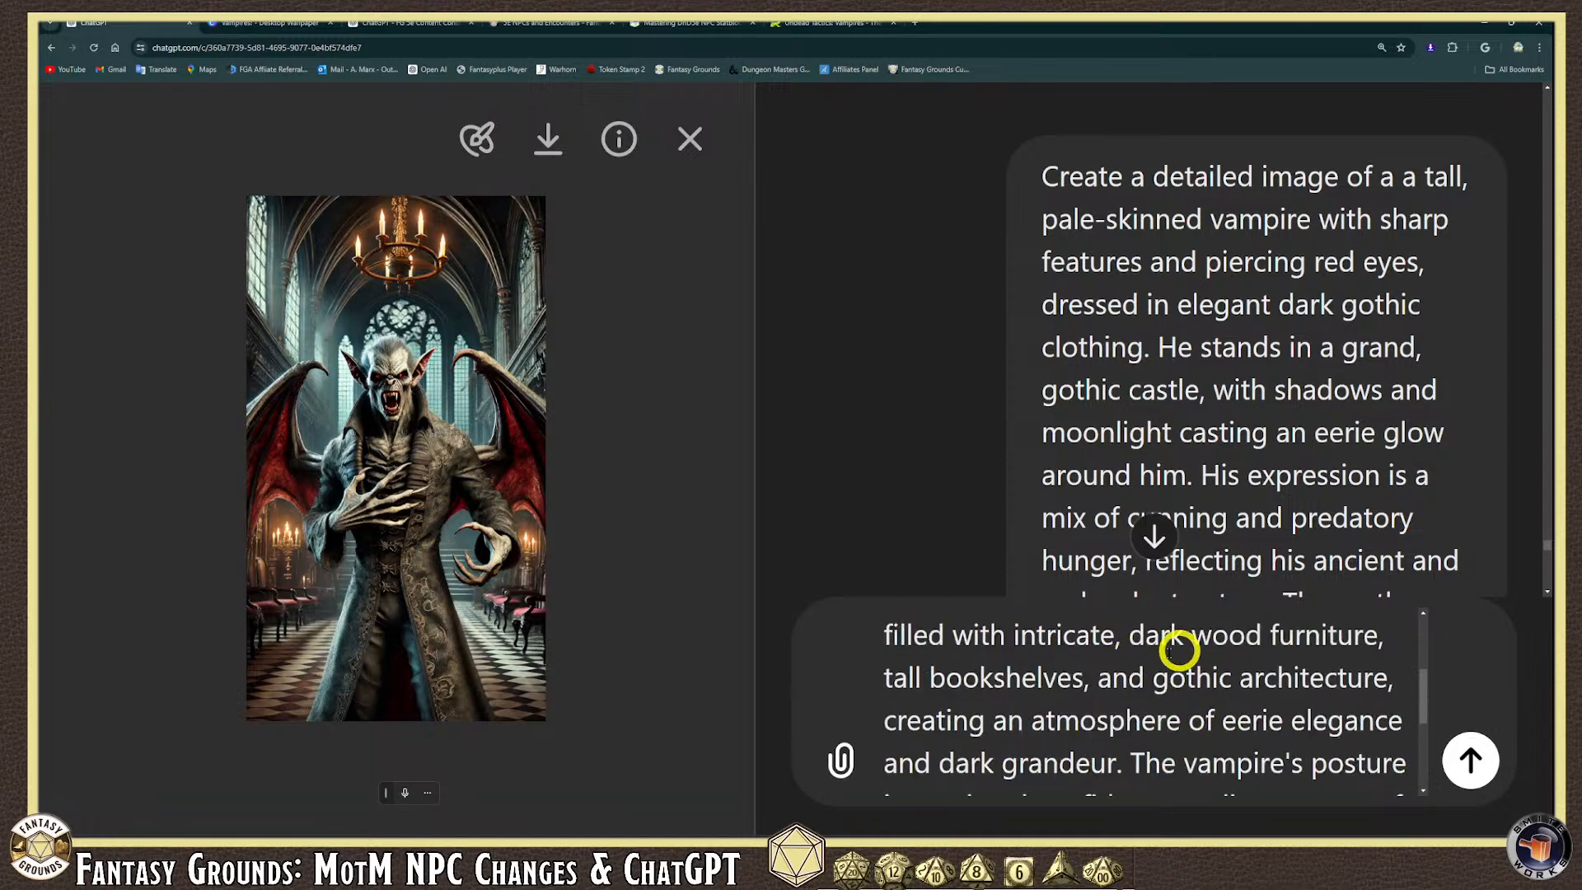
scroll(1176, 704, "up", 2)
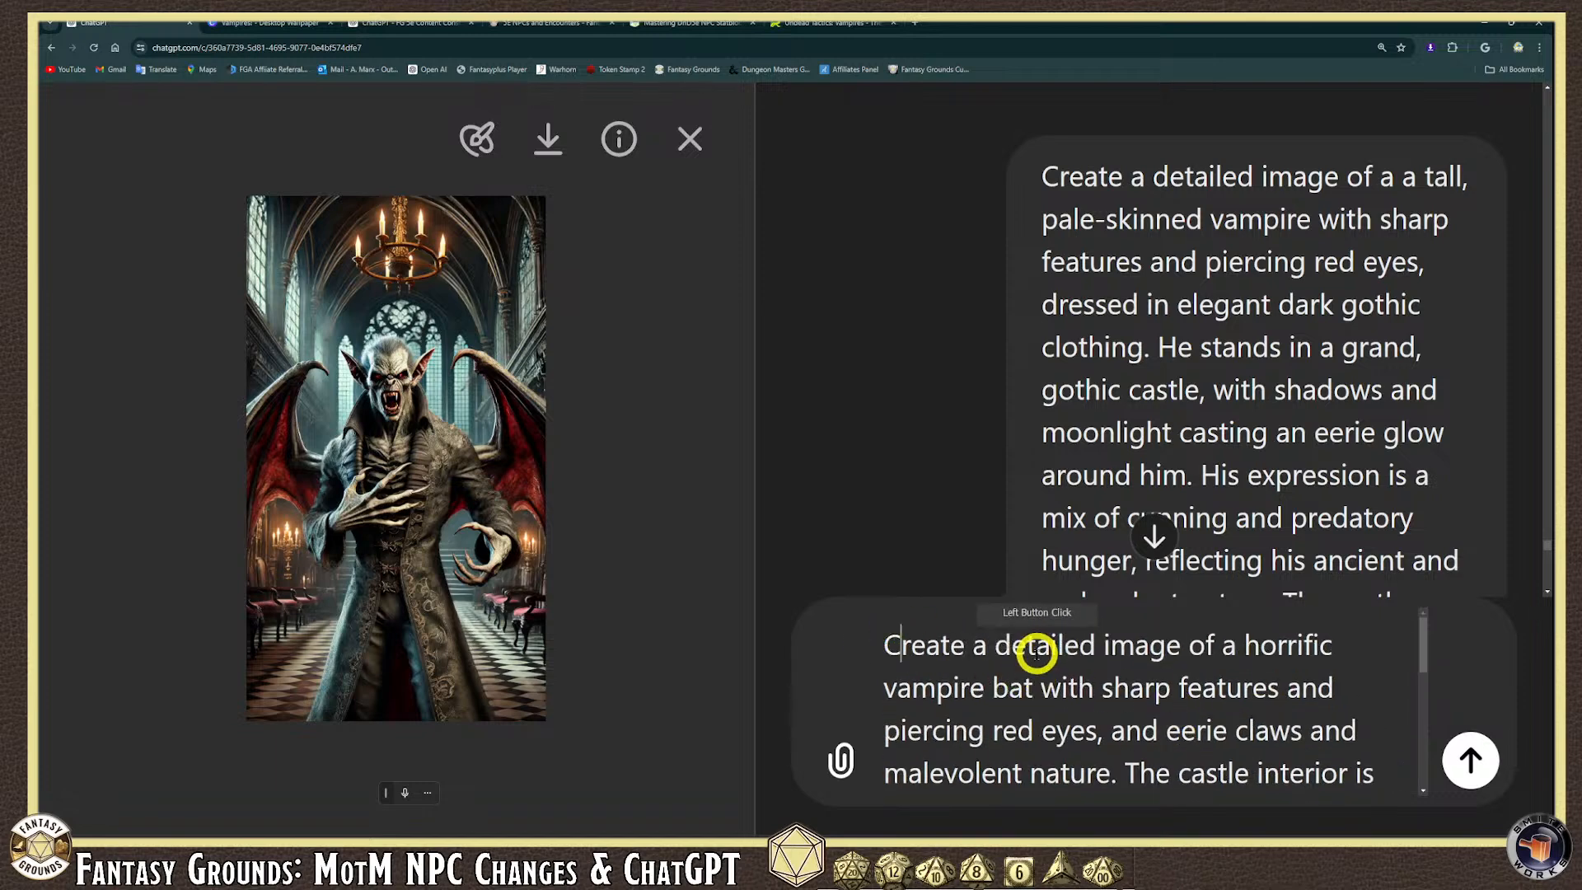
scroll(1118, 690, "down", 1)
scroll(1120, 690, "up", 1)
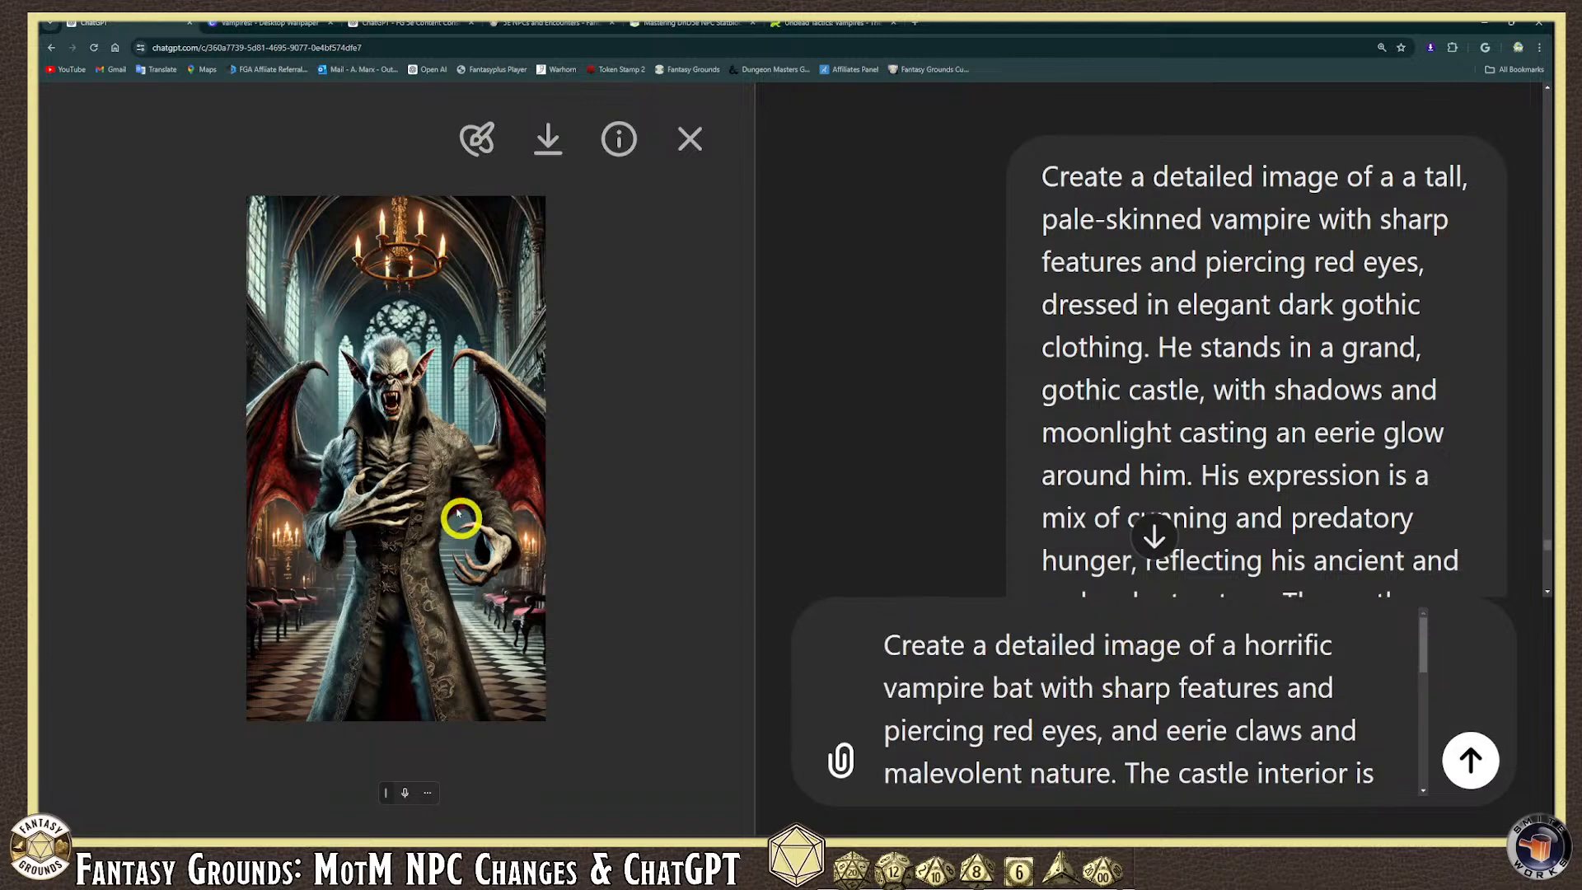
scroll(1144, 694, "down", 1)
scroll(1141, 695, "up", 1)
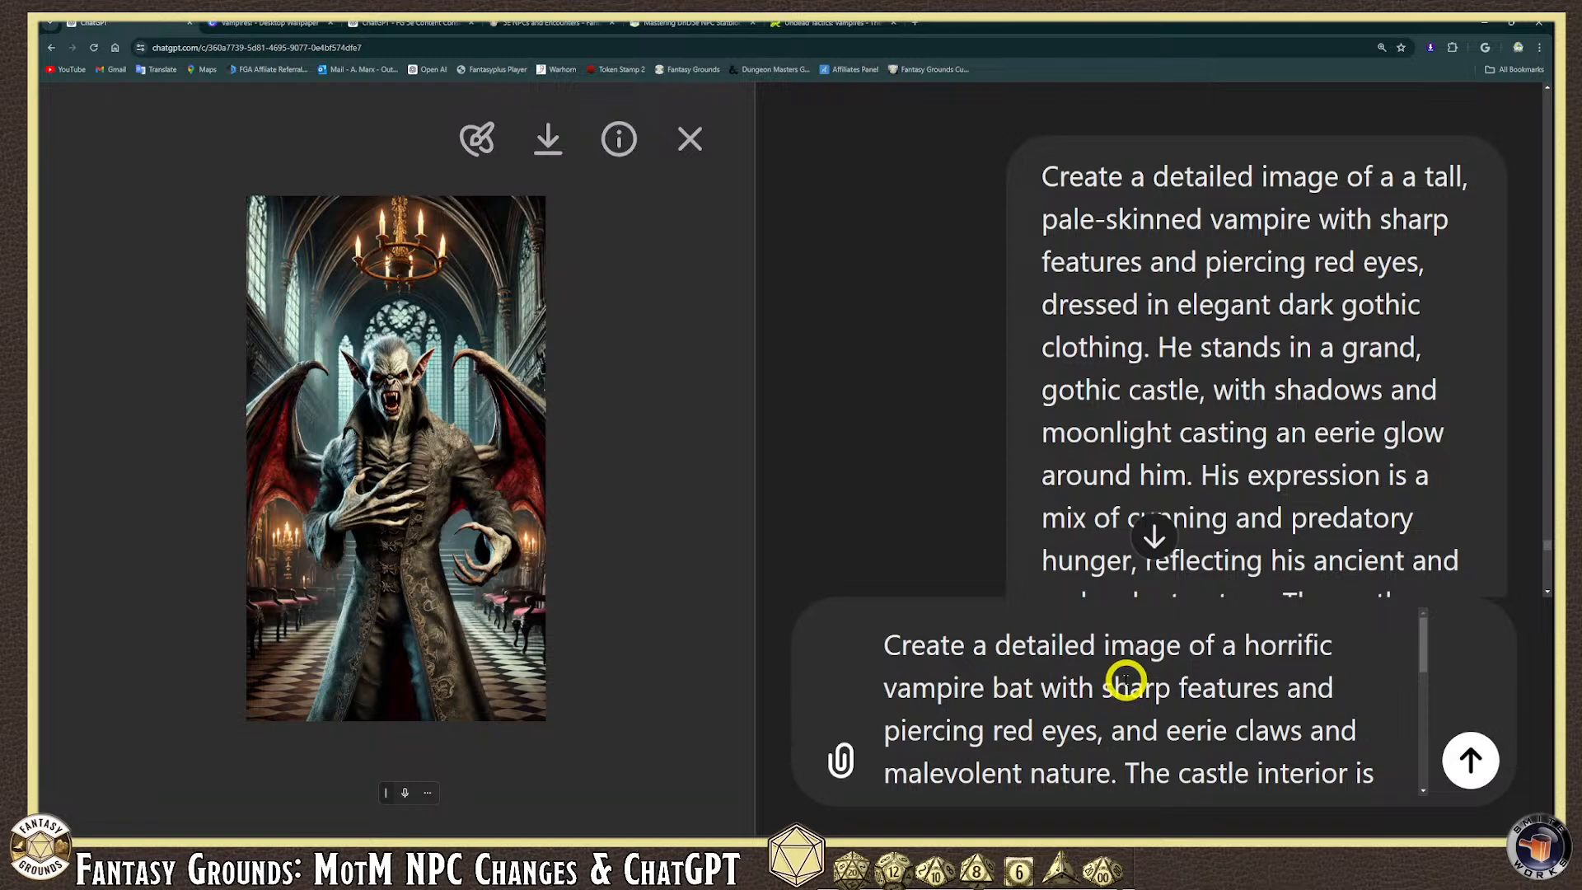
scroll(1094, 687, "down", 2)
scroll(1078, 689, "up", 2)
Replace "horrific" in the prompt's opening line with "dark and evil".
scroll(1079, 688, "down", 1)
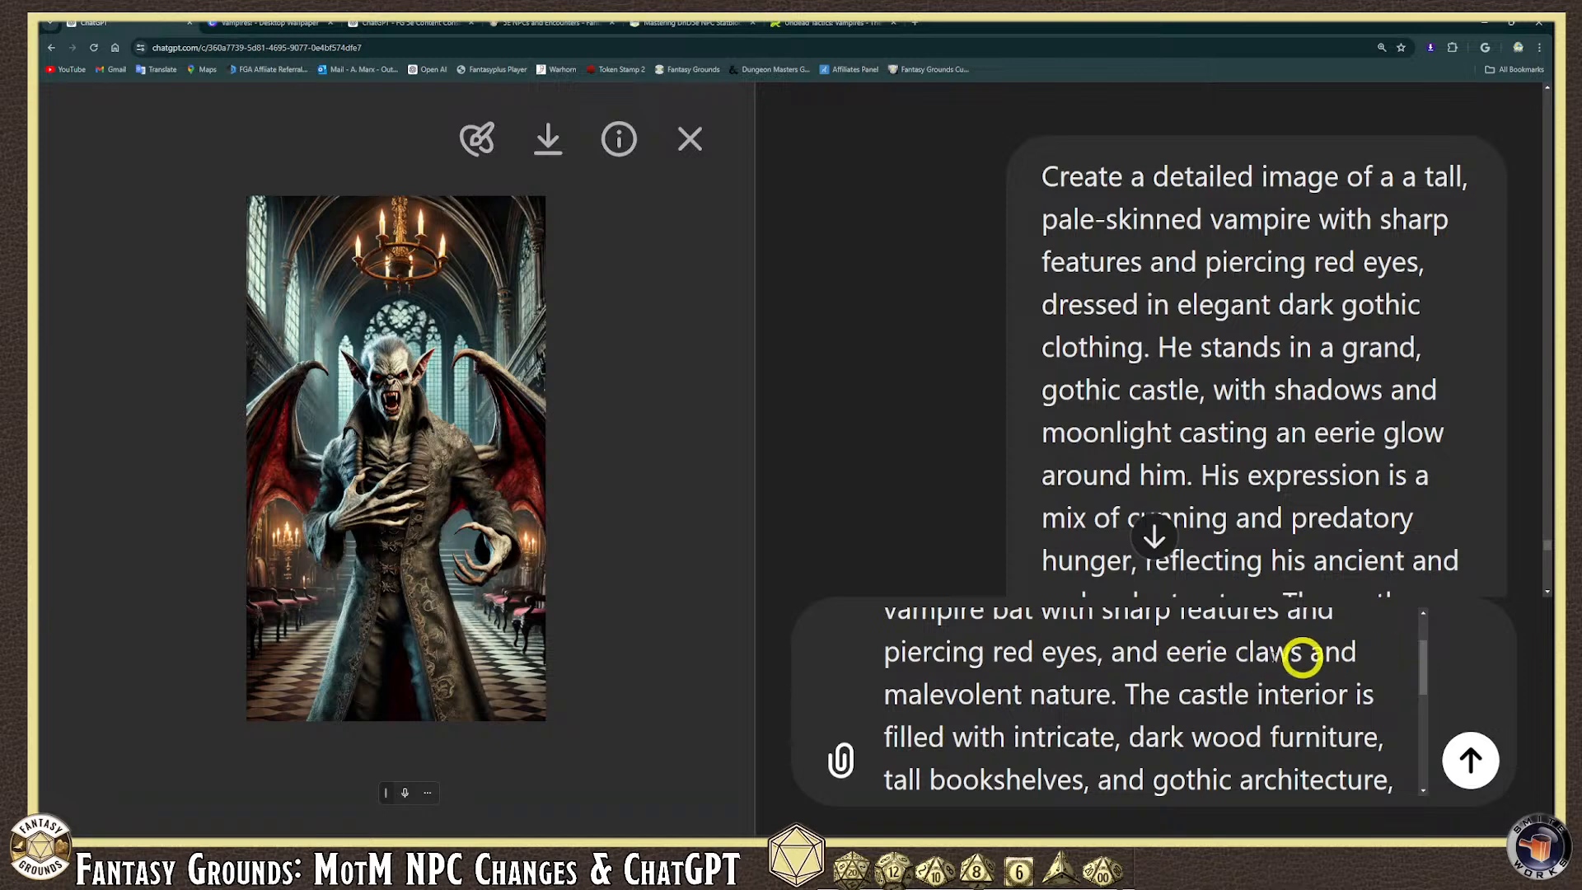
scroll(1101, 692, "up", 1)
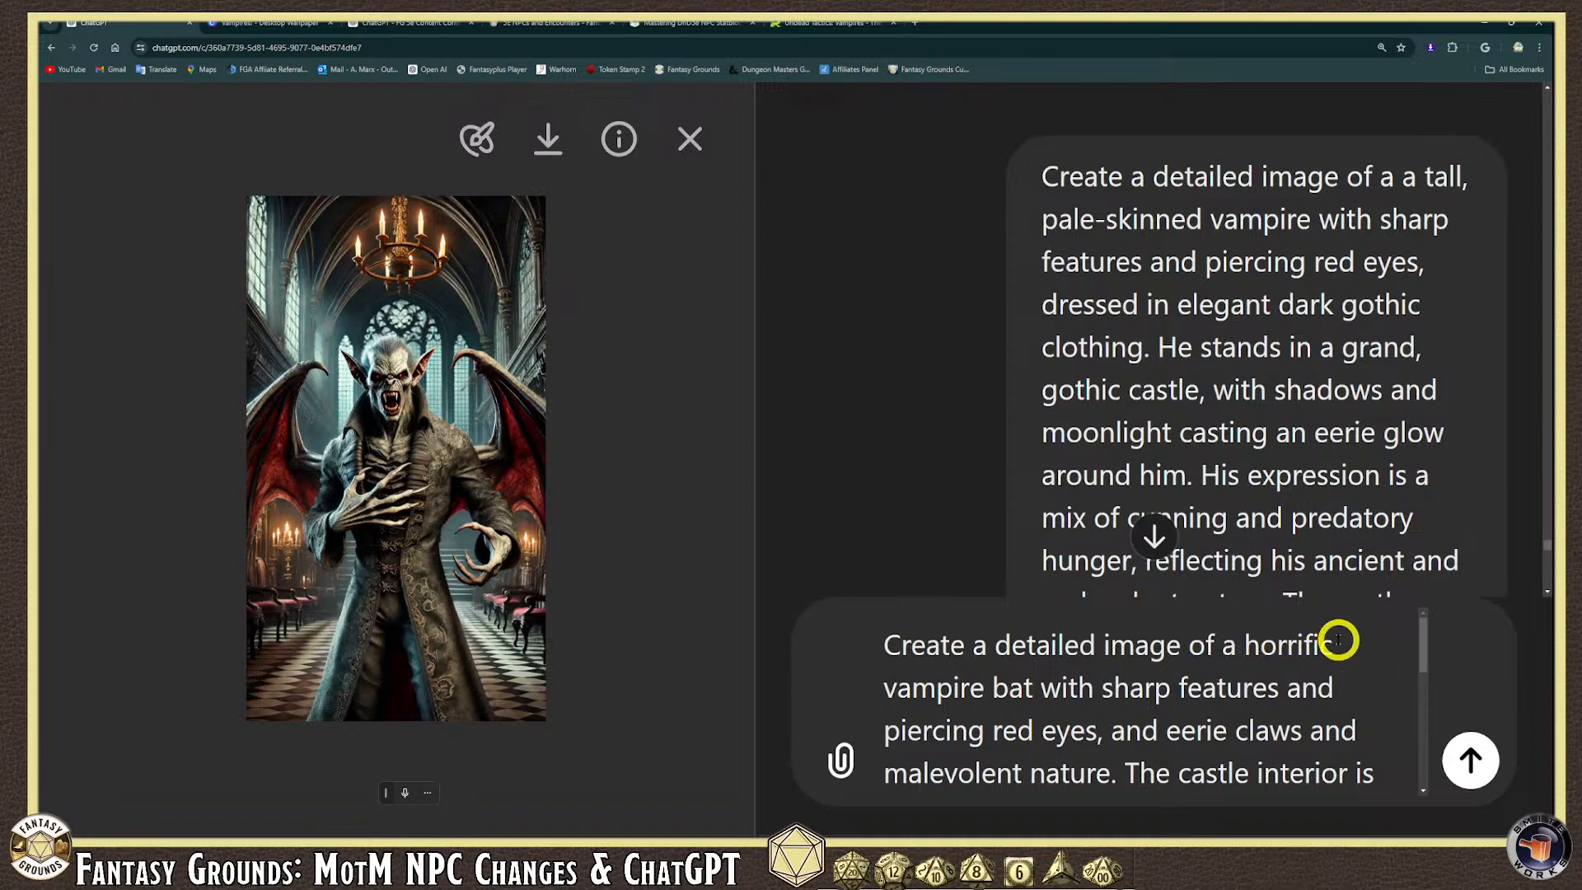
left_click_drag(1342, 641, 1251, 644)
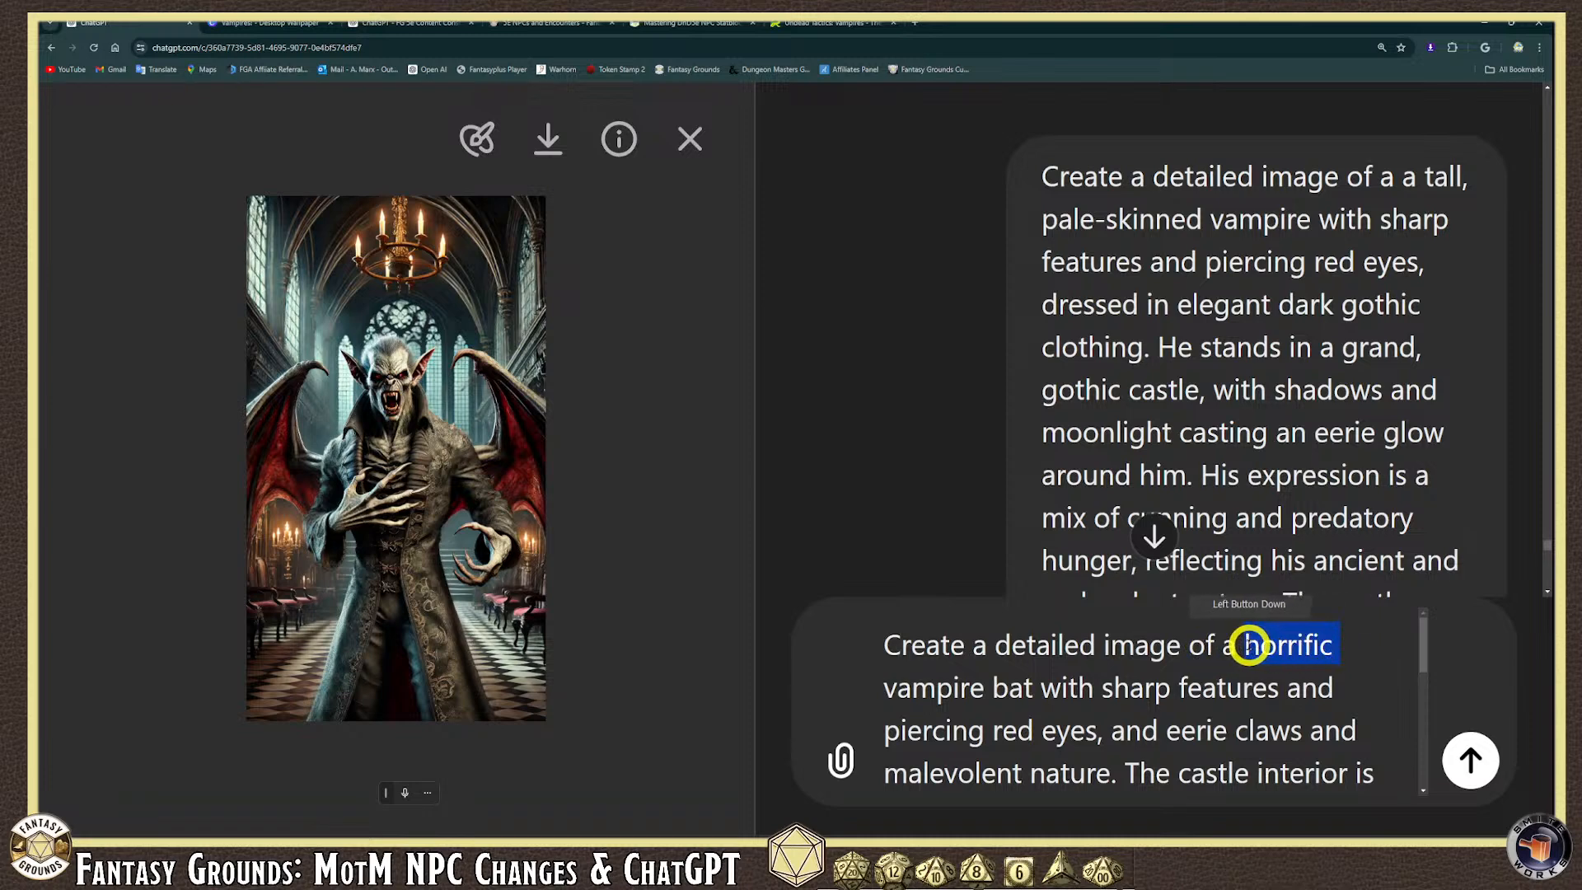
type("dark and evil")
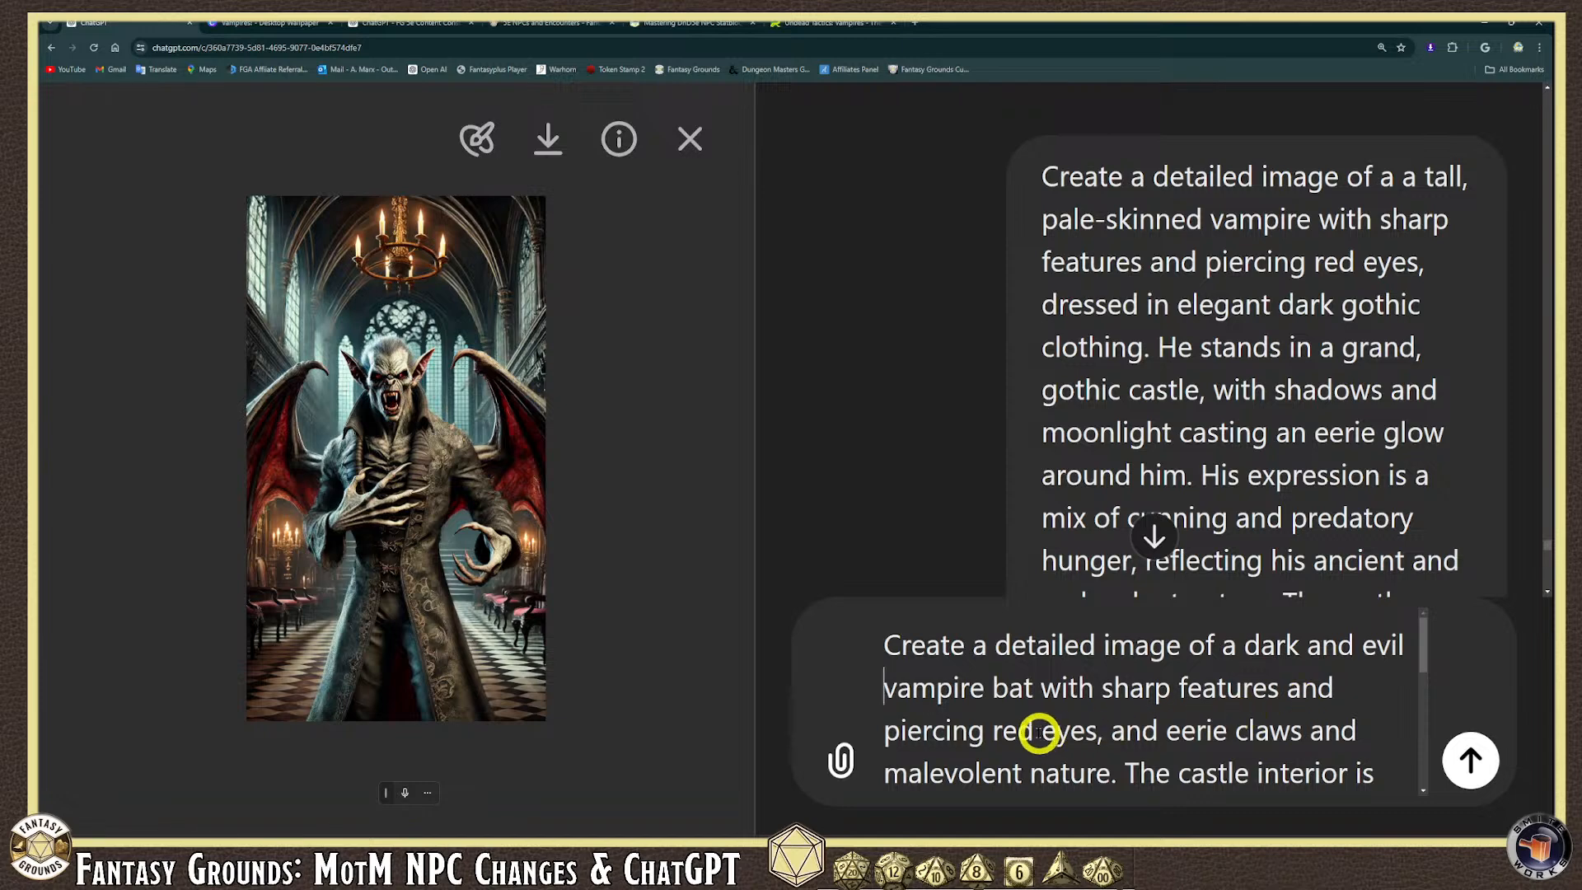
Remove "and" after "piercing red eyes," in the vampire bat prompt and replace "eerie" before "claws" with "sharp".
left_click_drag(1158, 730, 1118, 732)
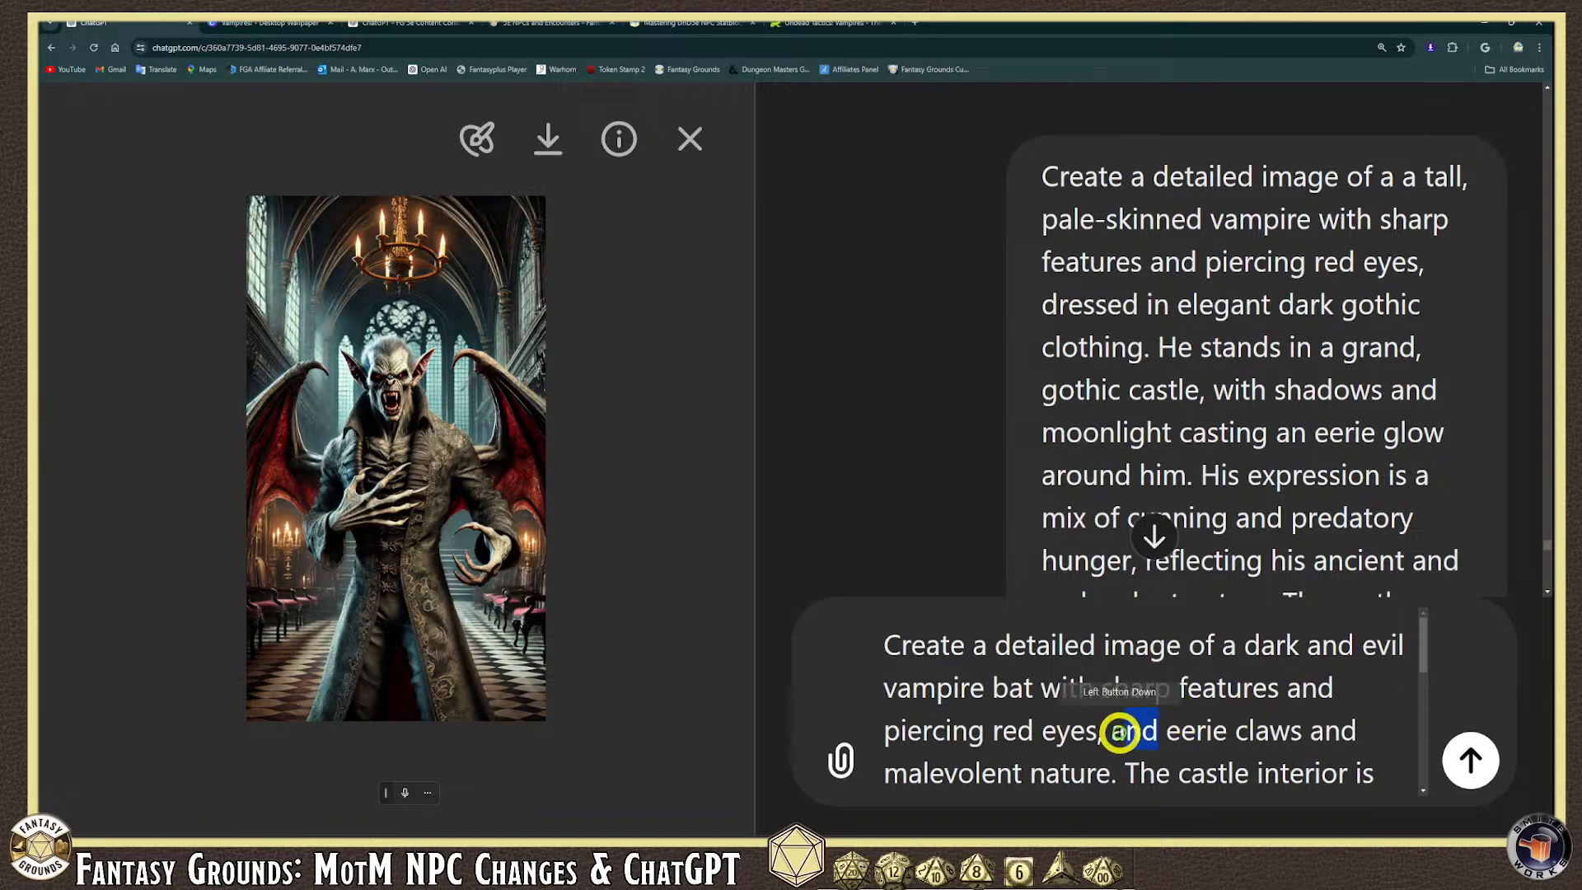
key("BackSpace")
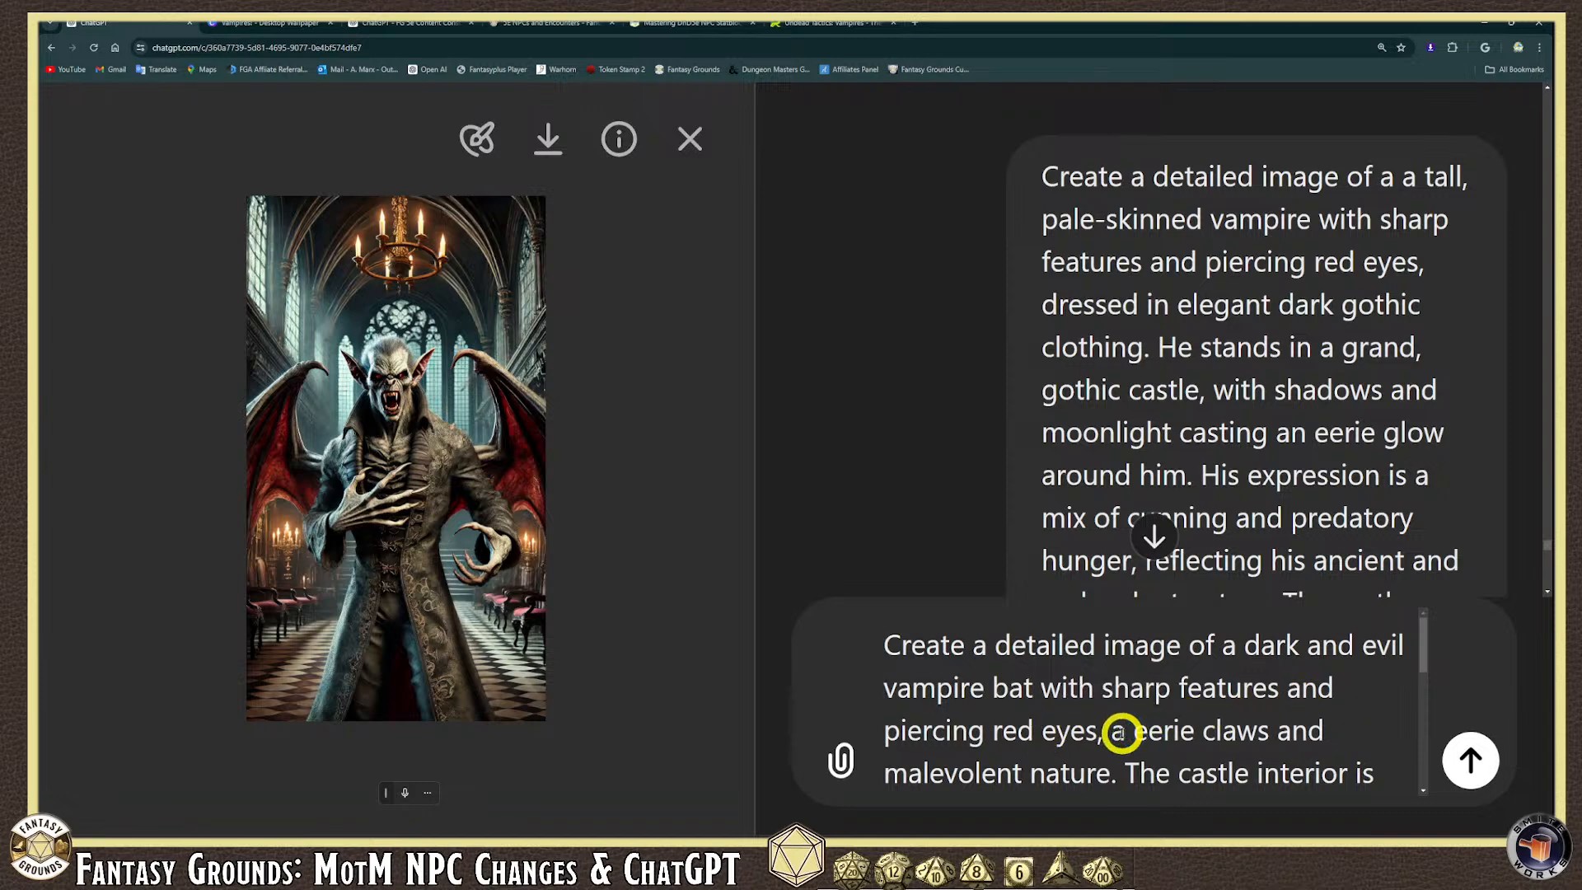
key("BackSpace")
left_click(1188, 730)
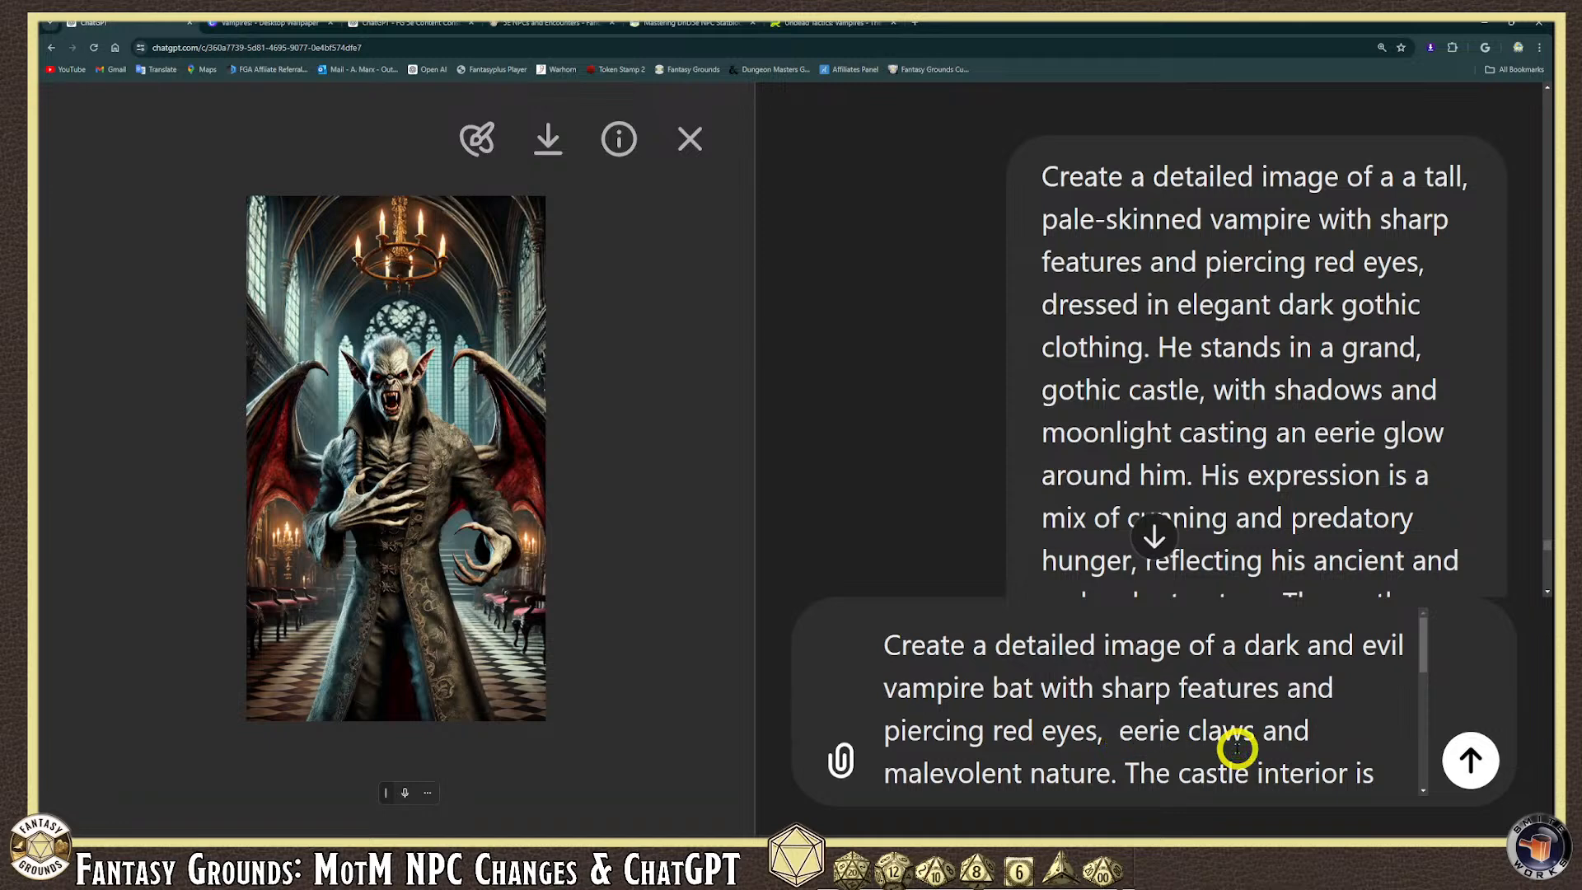
key("BackSpace")
key("BackSpace")
key("BackSpace")
key("BackSpace")
key("BackSpace")
key("BackSpace")
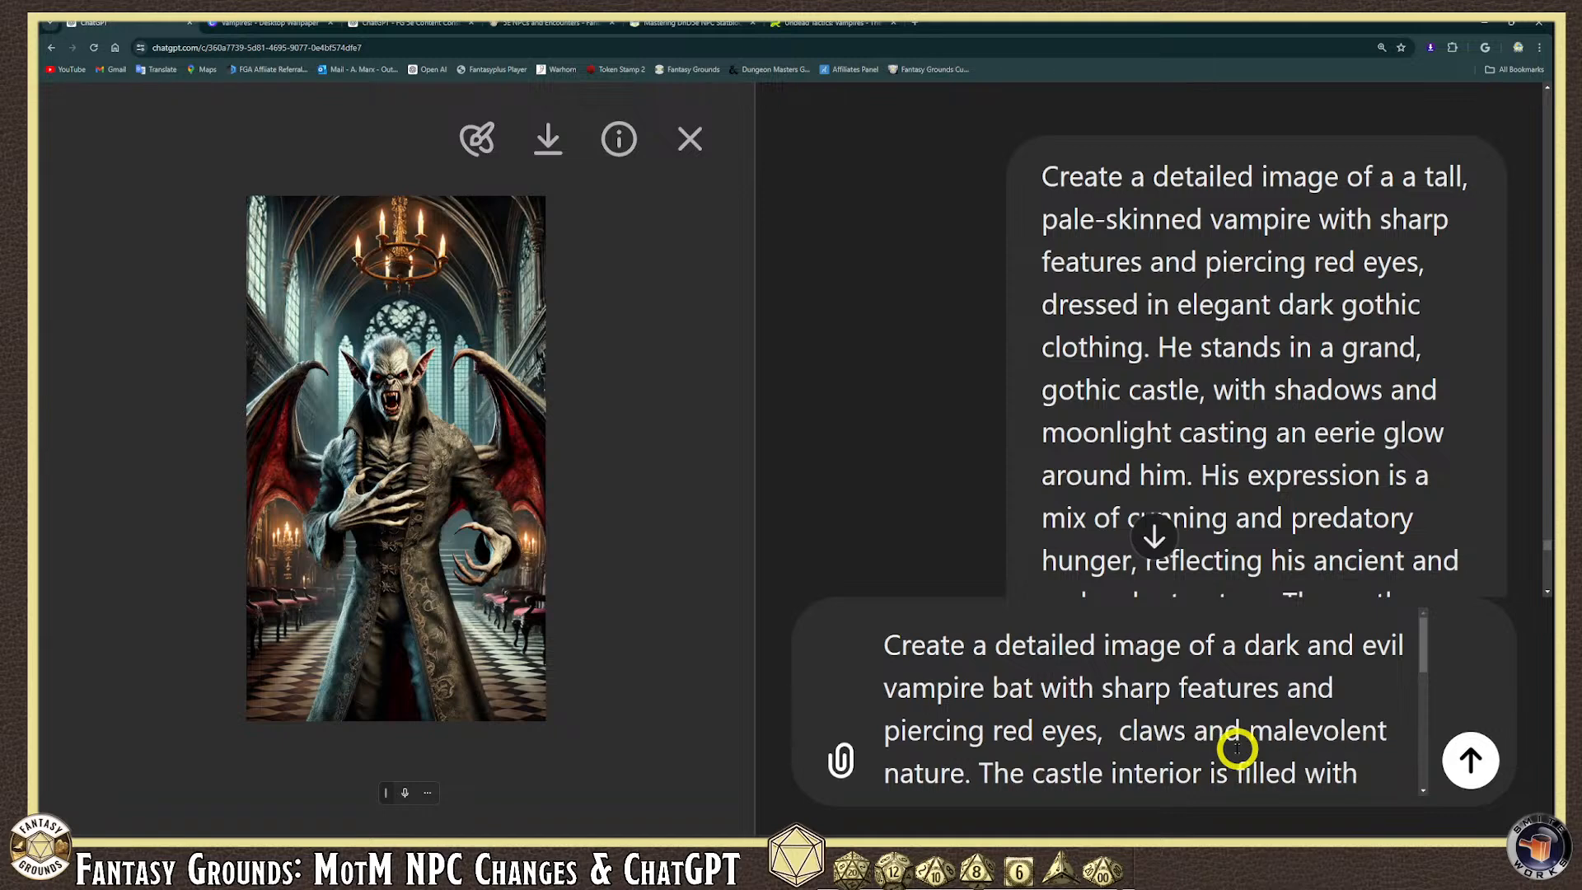
type("sharp")
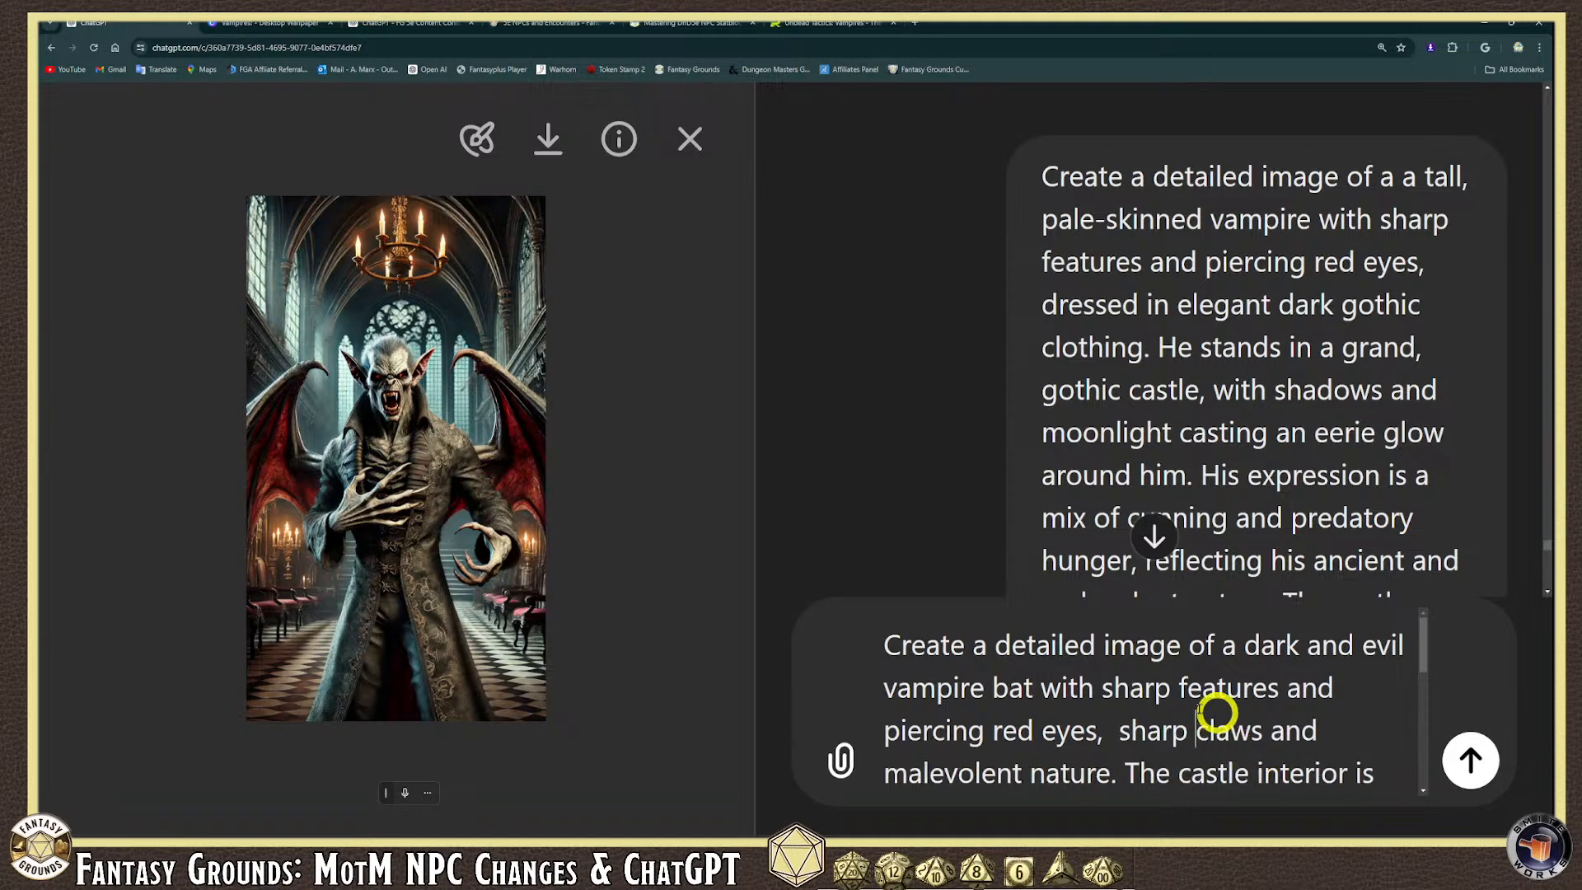
Insert "a" before "malevolent nature" in the prompt's opening sentence.
scroll(1246, 725, "down", 2)
left_click(1349, 663)
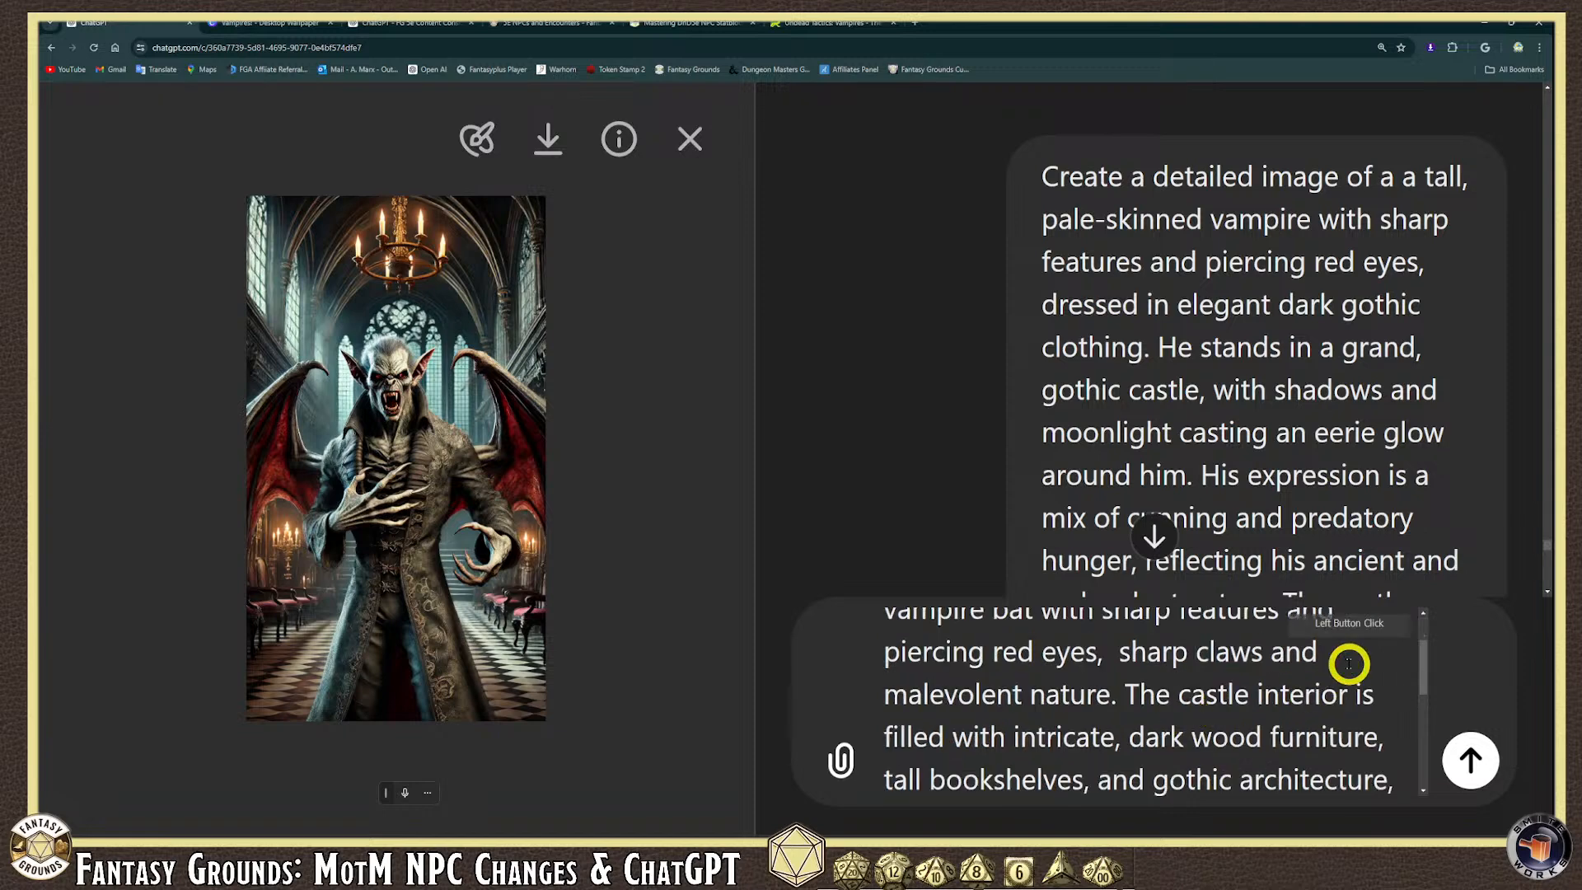
type("a")
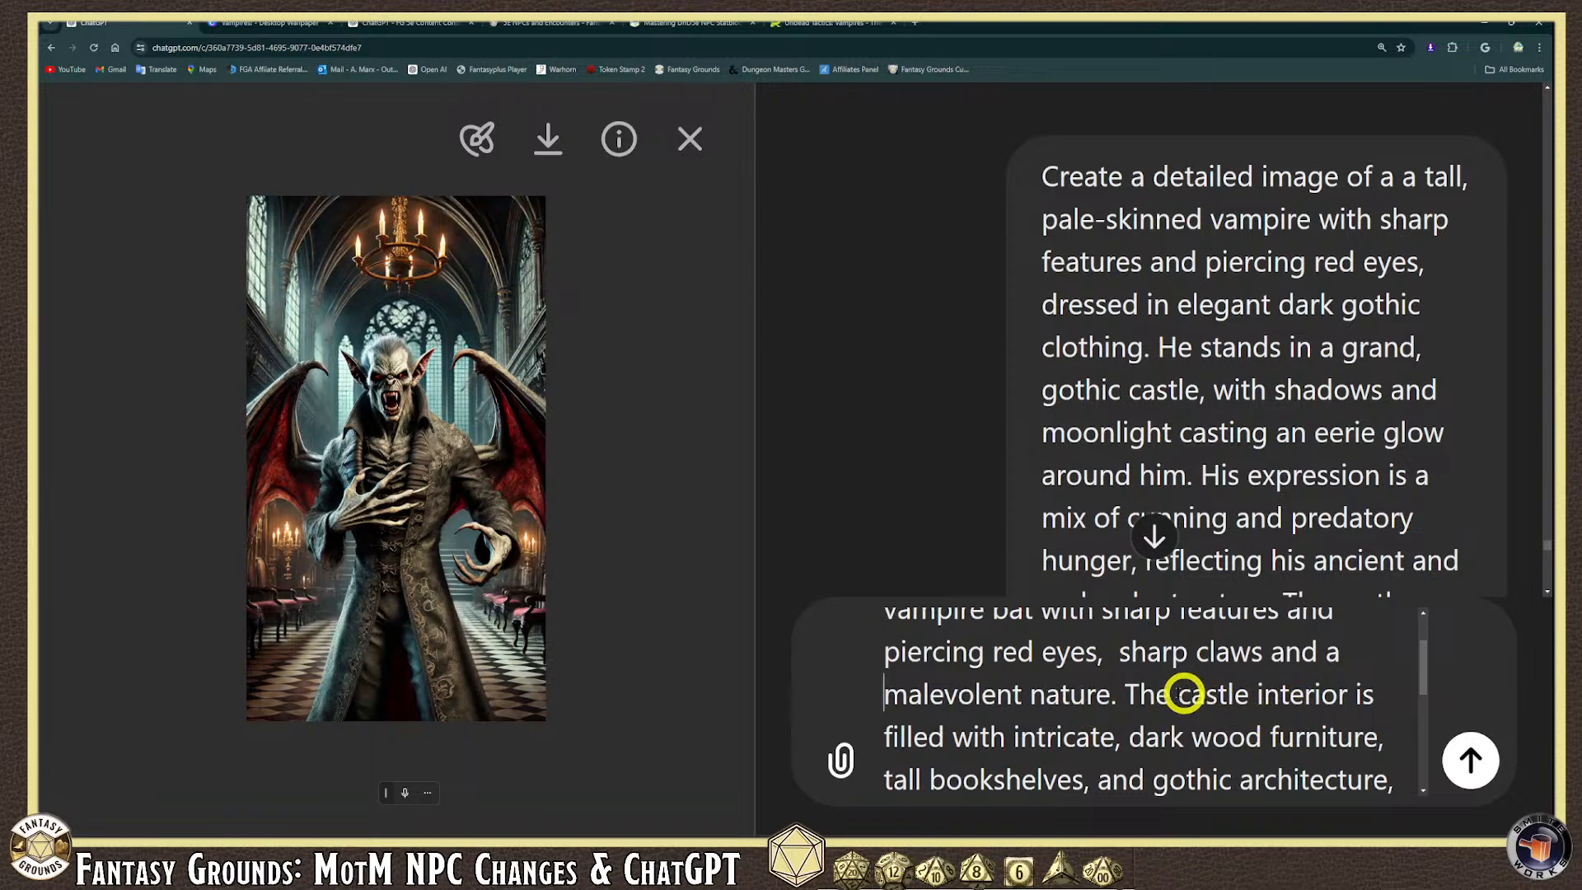
Replace "interior" with "exterior" in the prompt's castle sentence.
scroll(1171, 698, "down", 1)
scroll(1169, 701, "up", 1)
scroll(1225, 708, "down", 1)
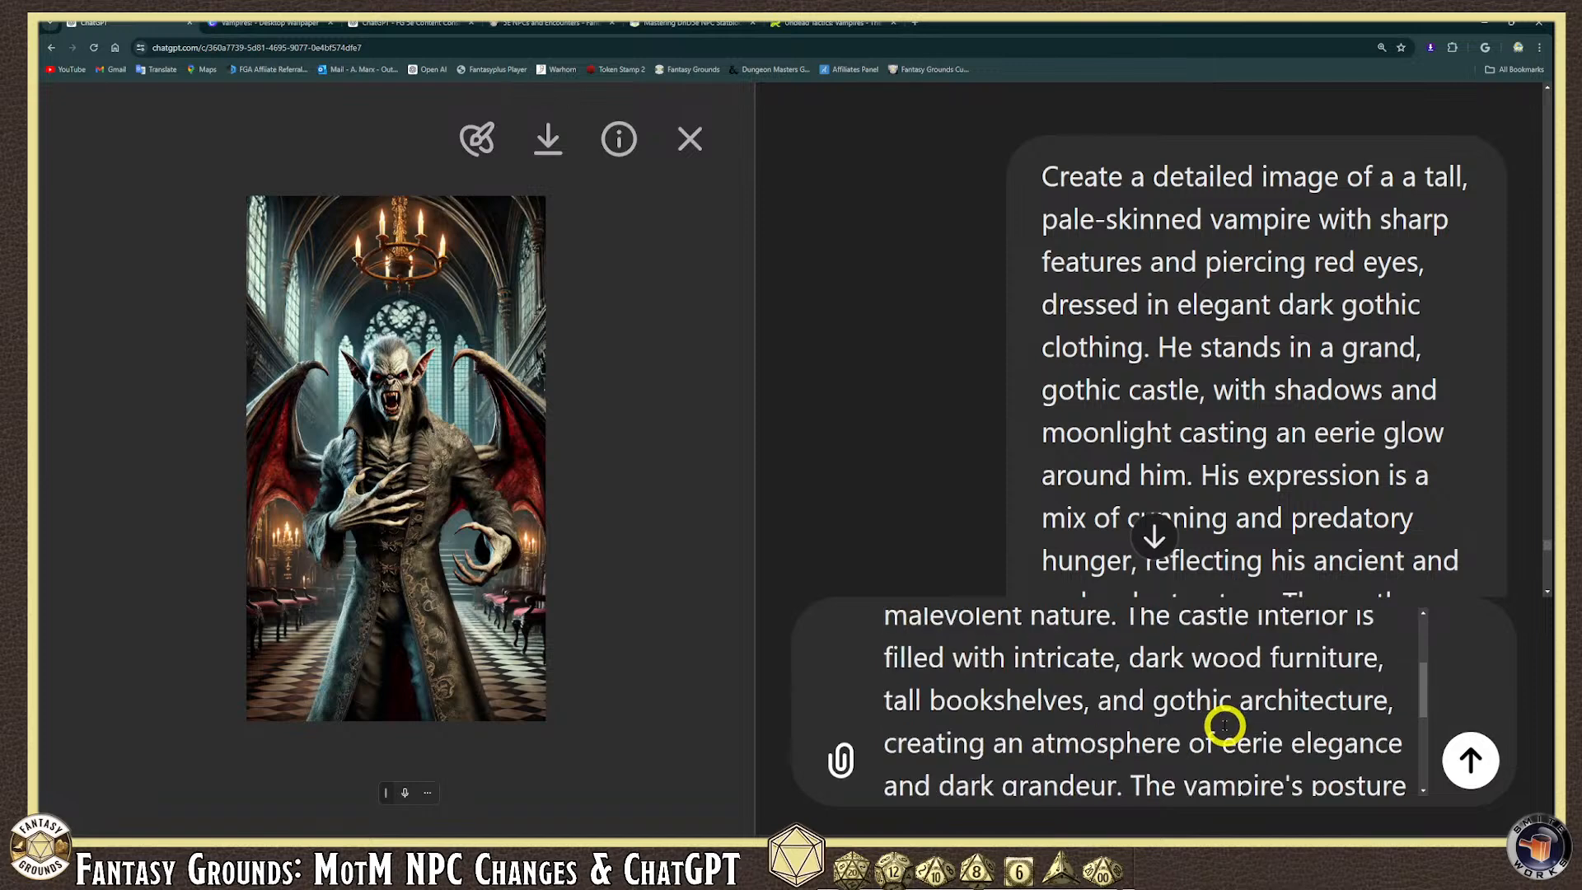
scroll(1225, 725, "up", 1)
left_click_drag(1353, 696, 1260, 699)
key("BackSpace")
type("exterior")
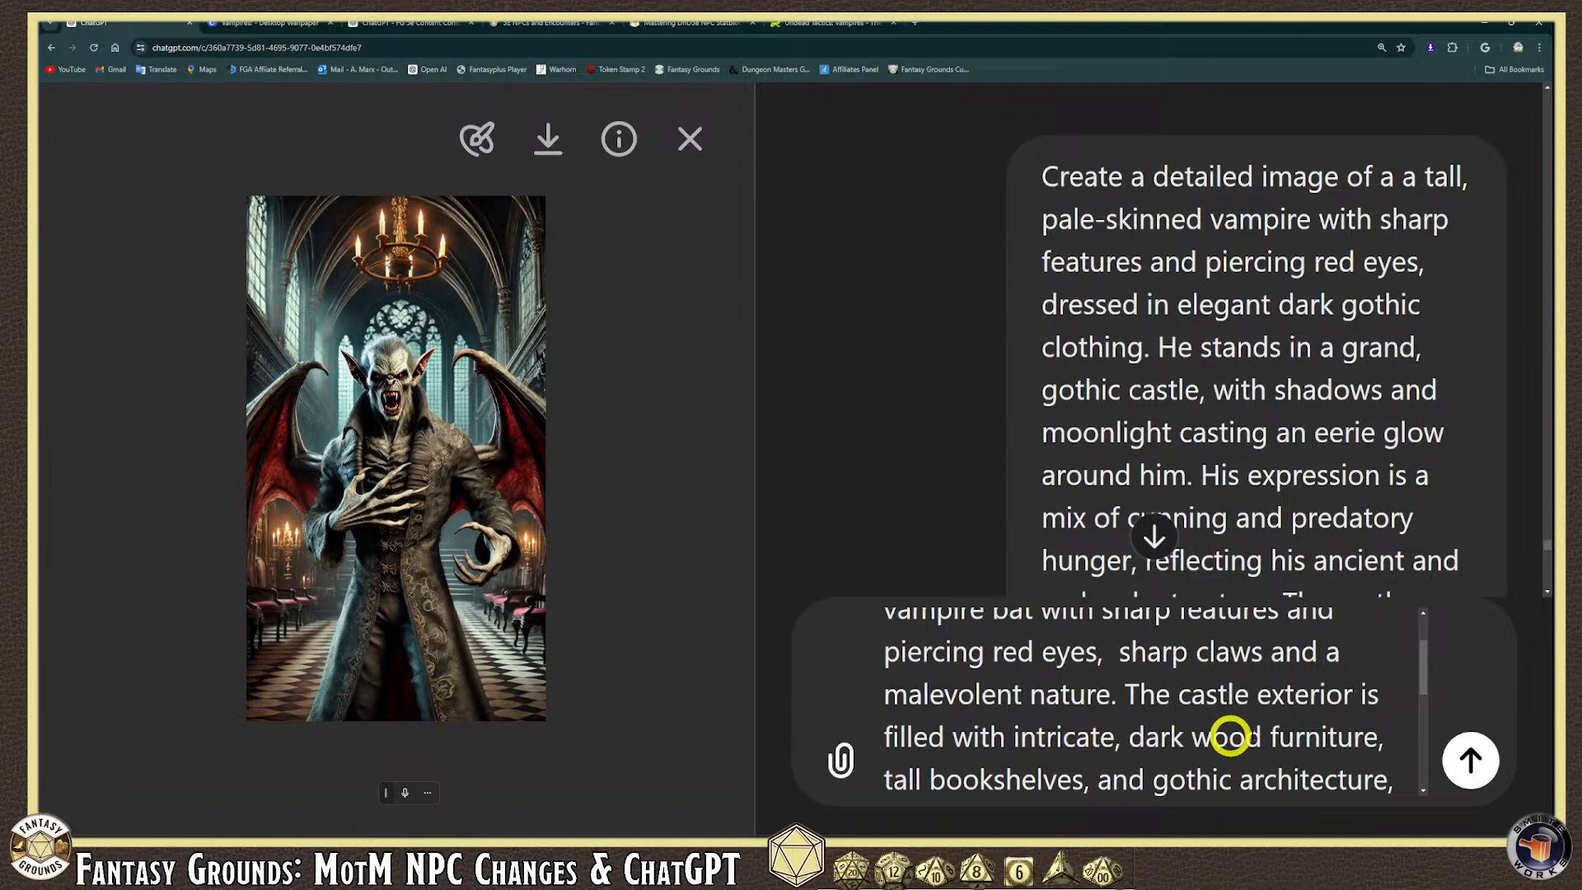
Cut the furniture and bookshelves wording from the castle sentence so it reads "The castle exterior is a gothic architecture".
scroll(1155, 747, "down", 2)
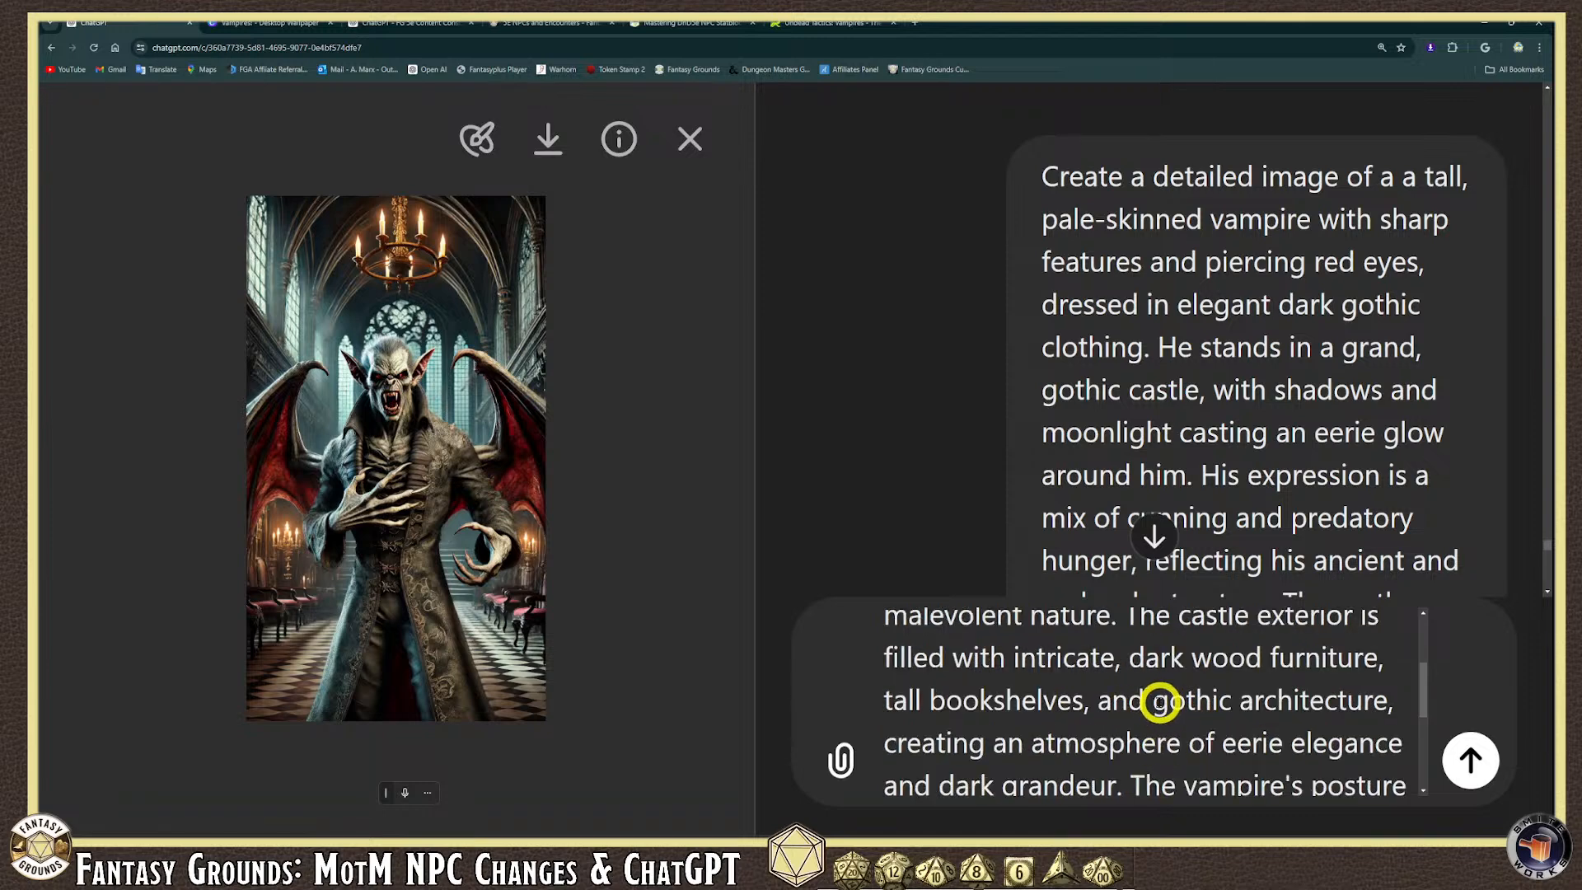
left_click_drag(1141, 702, 890, 658)
key("BackSpace")
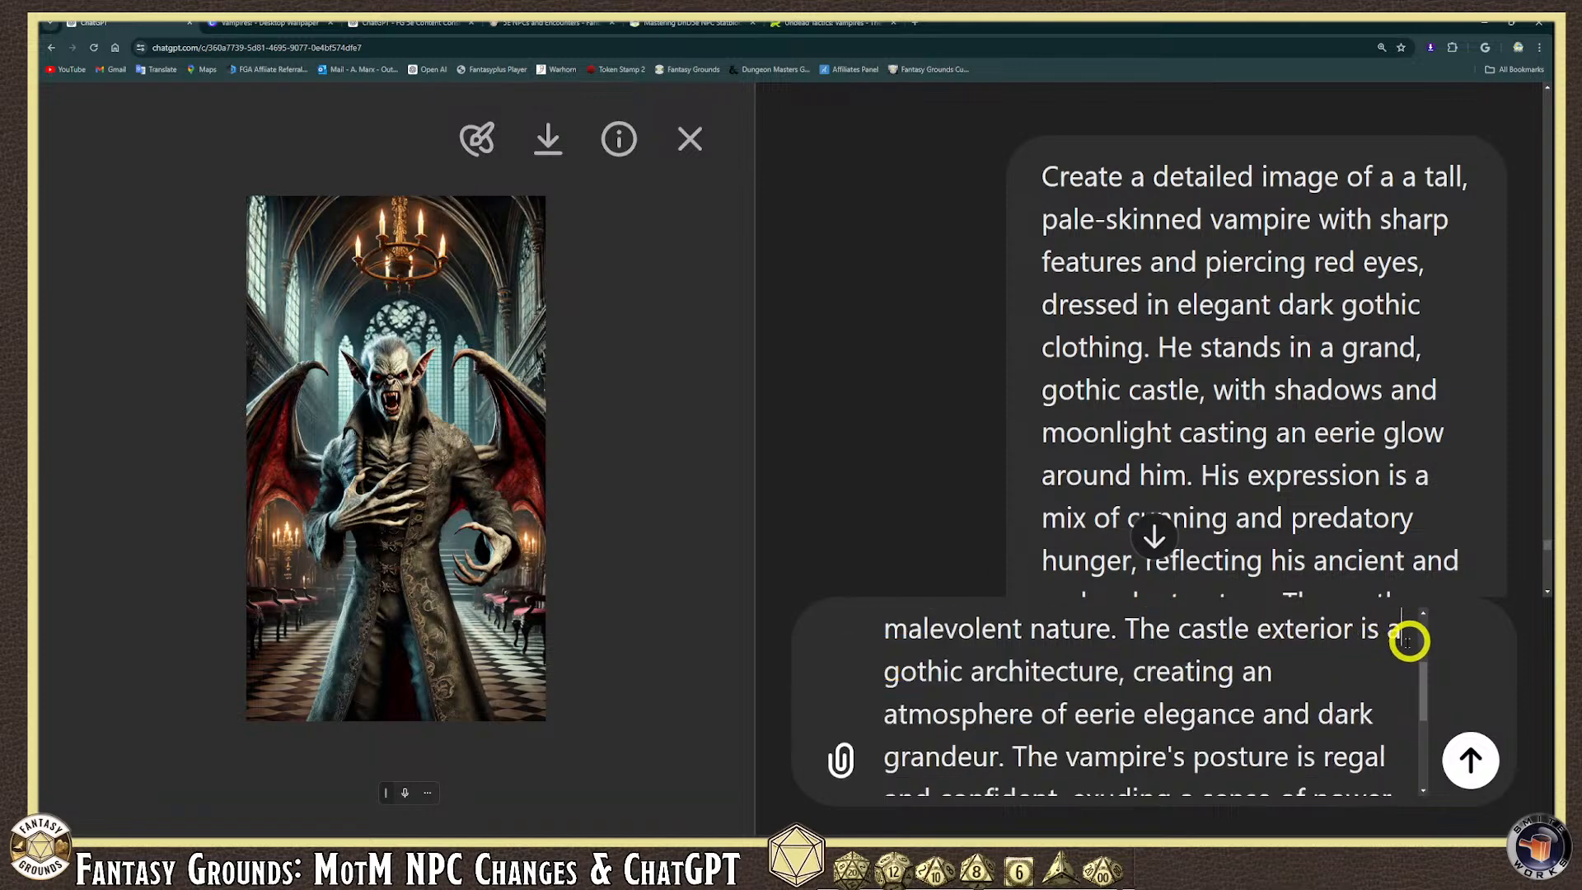
scroll(1309, 679, "down", 1)
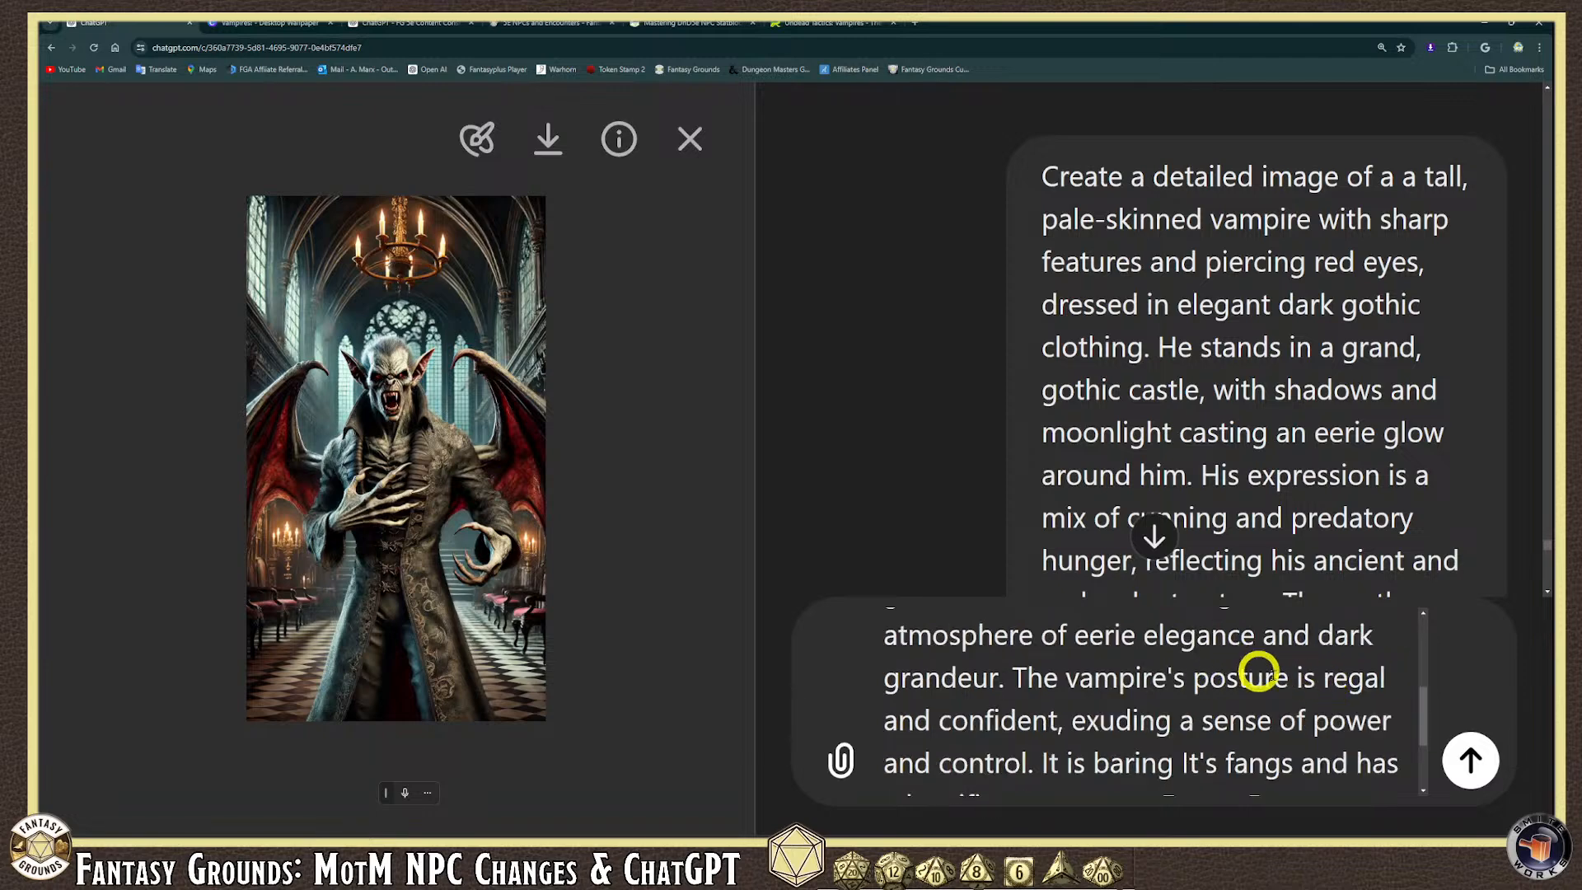
scroll(1268, 694, "down", 1)
scroll(1294, 700, "up", 1)
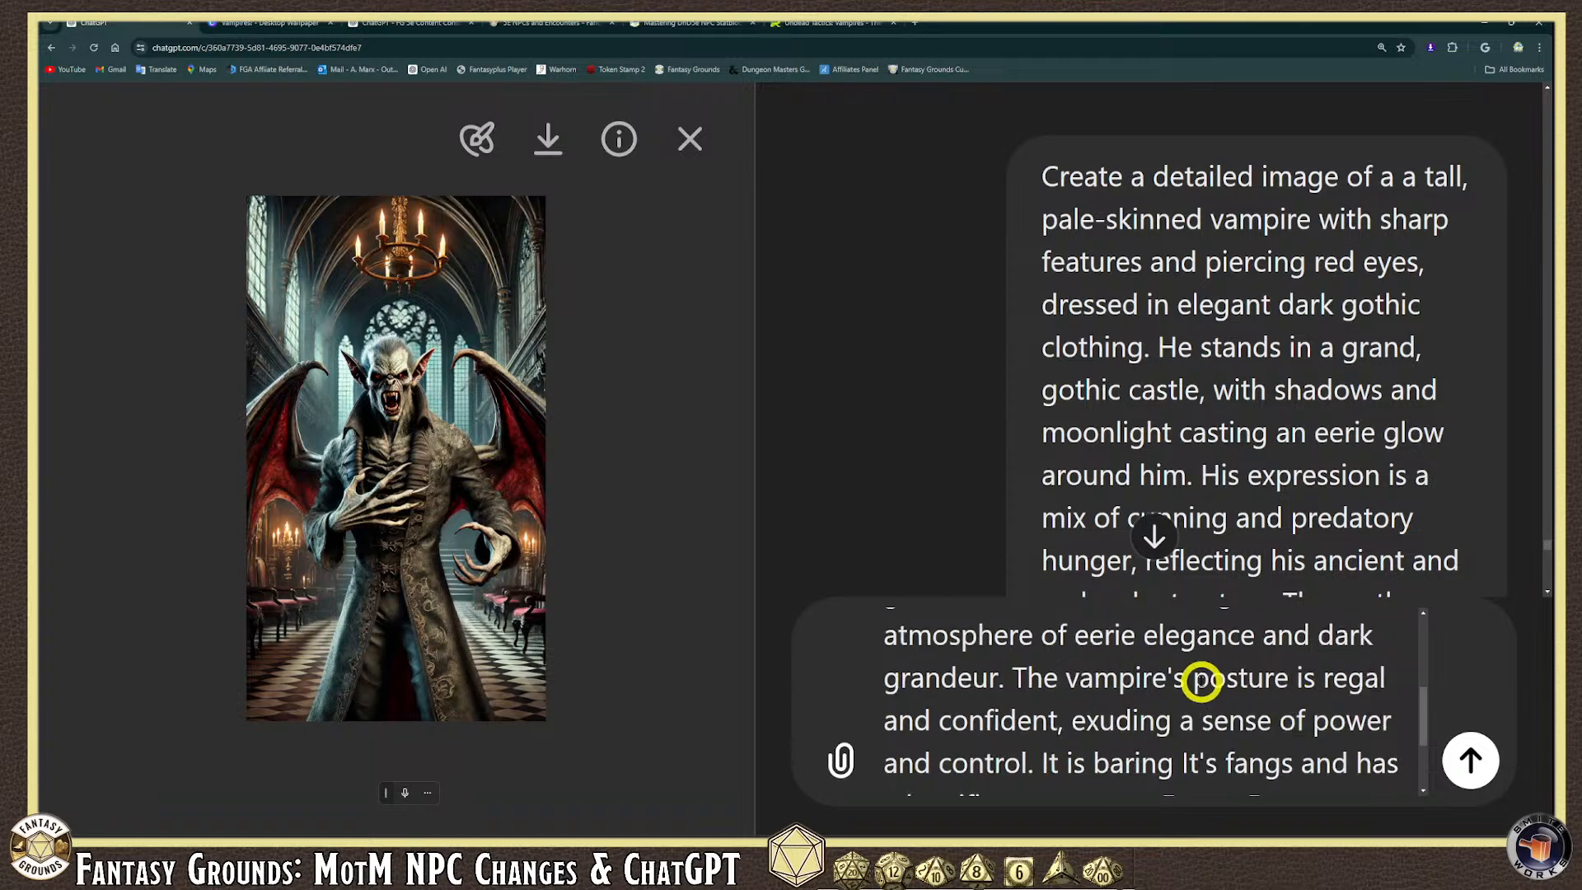
Remove the sentence about the vampire's regal and confident posture from the image prompt and submit it to generate the image.
left_click_drag(1179, 677, 1031, 760)
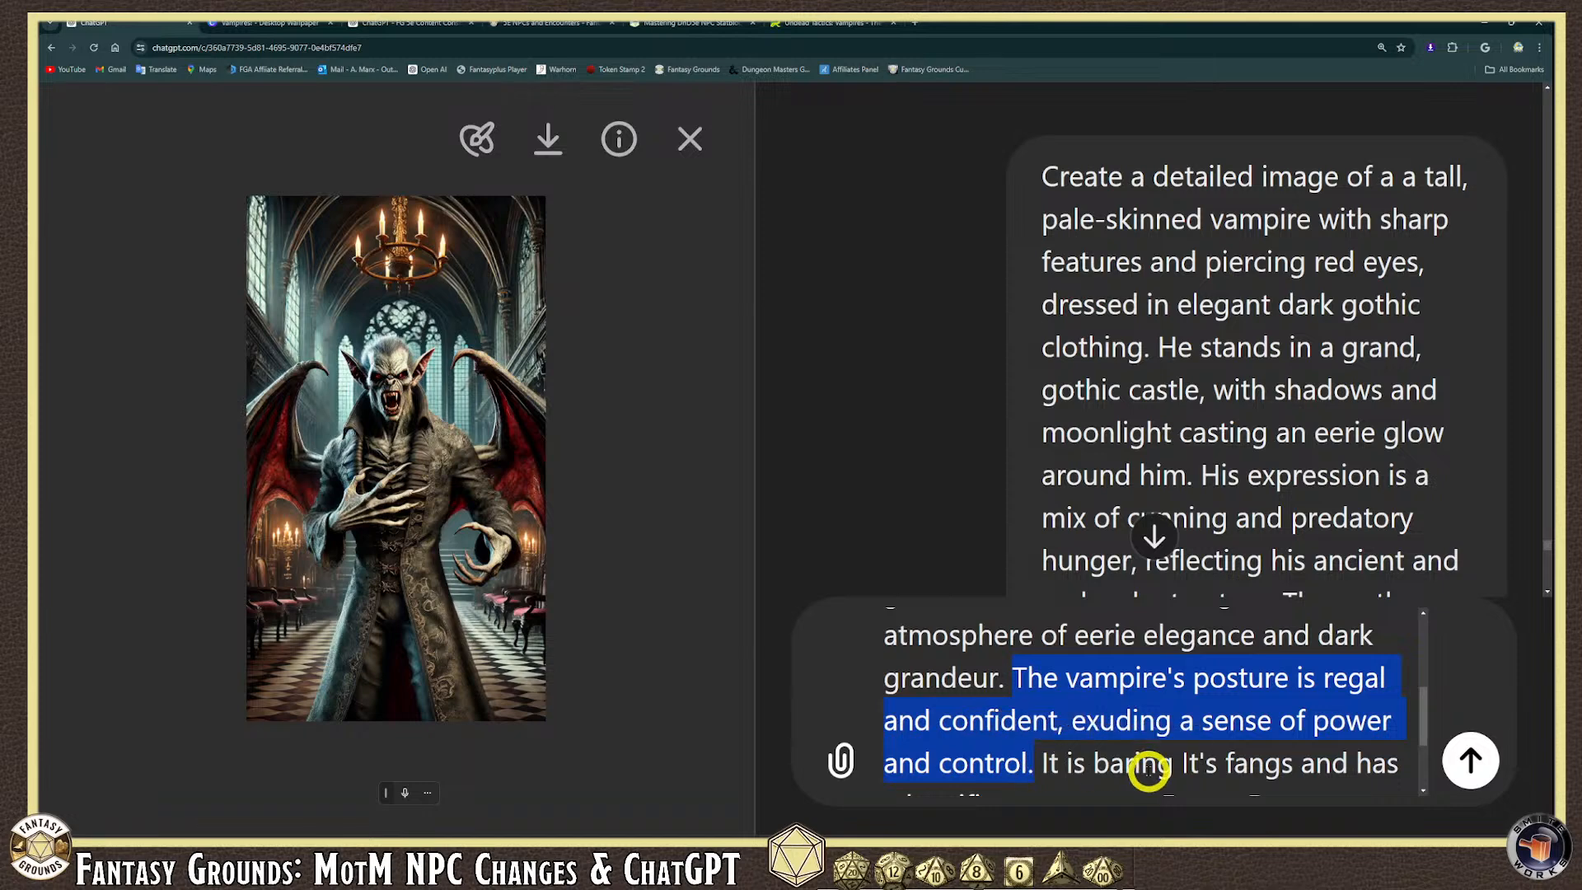
key("BackSpace")
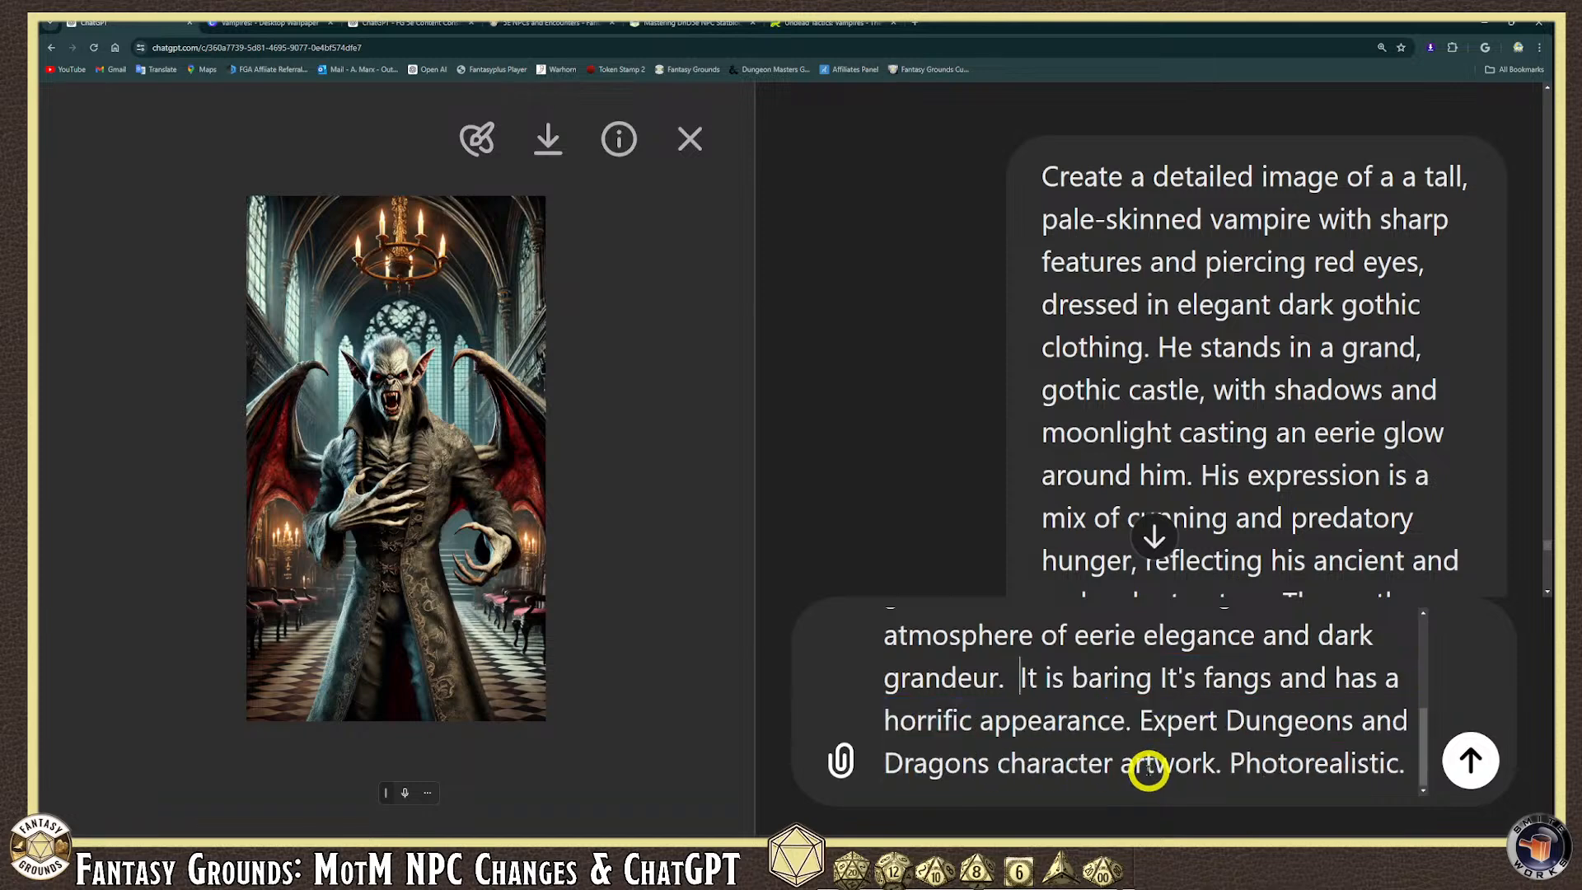
key("BackSpace")
scroll(1231, 706, "up", 5)
scroll(1293, 723, "down", 5)
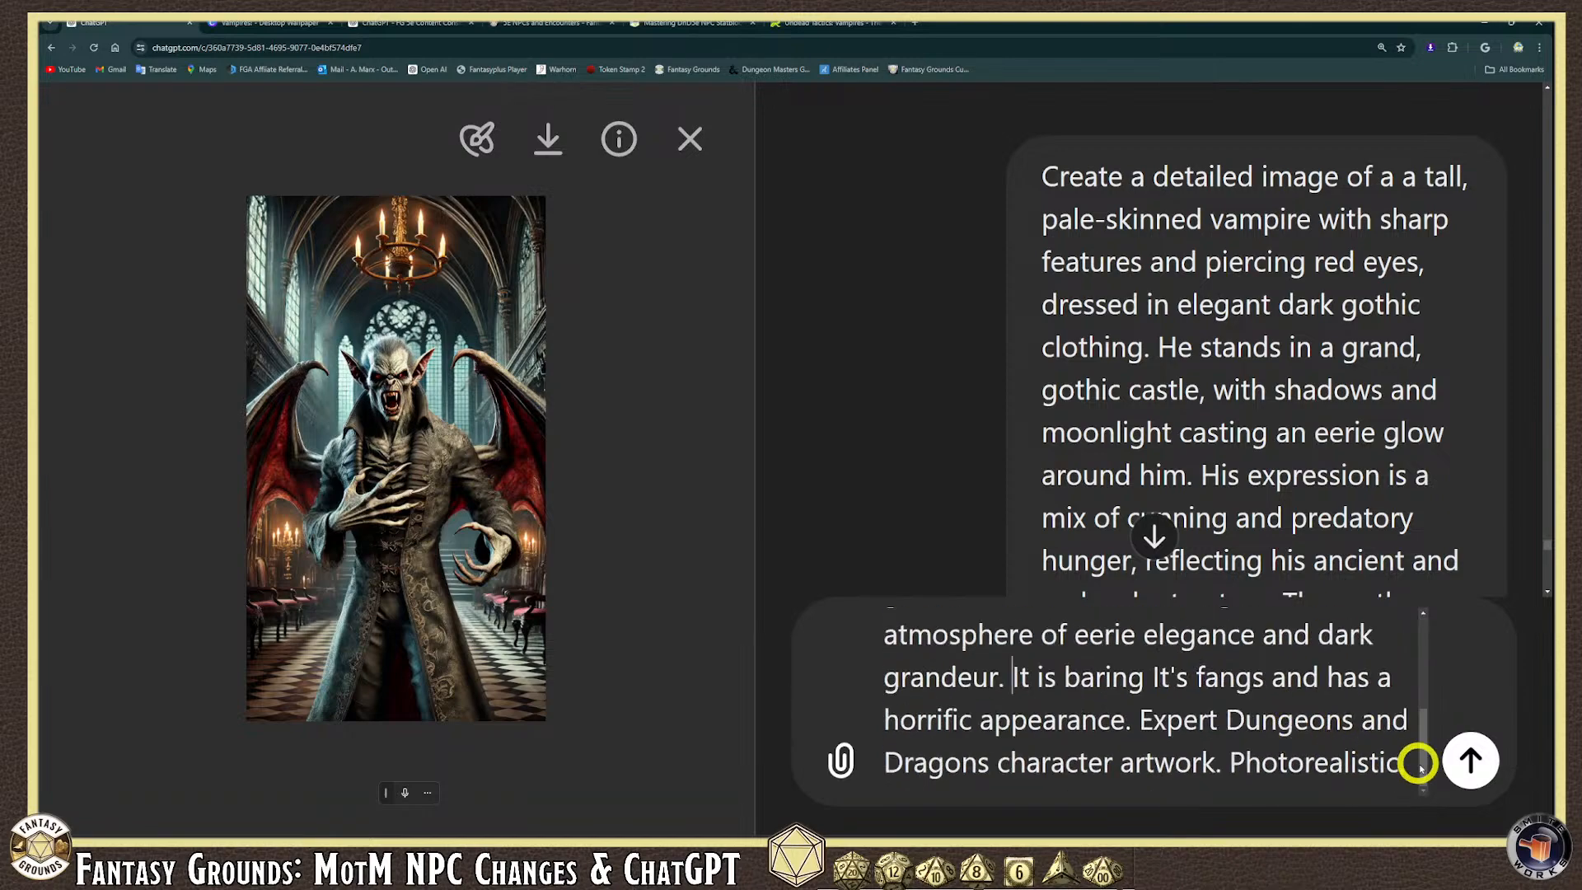
left_click(1469, 762)
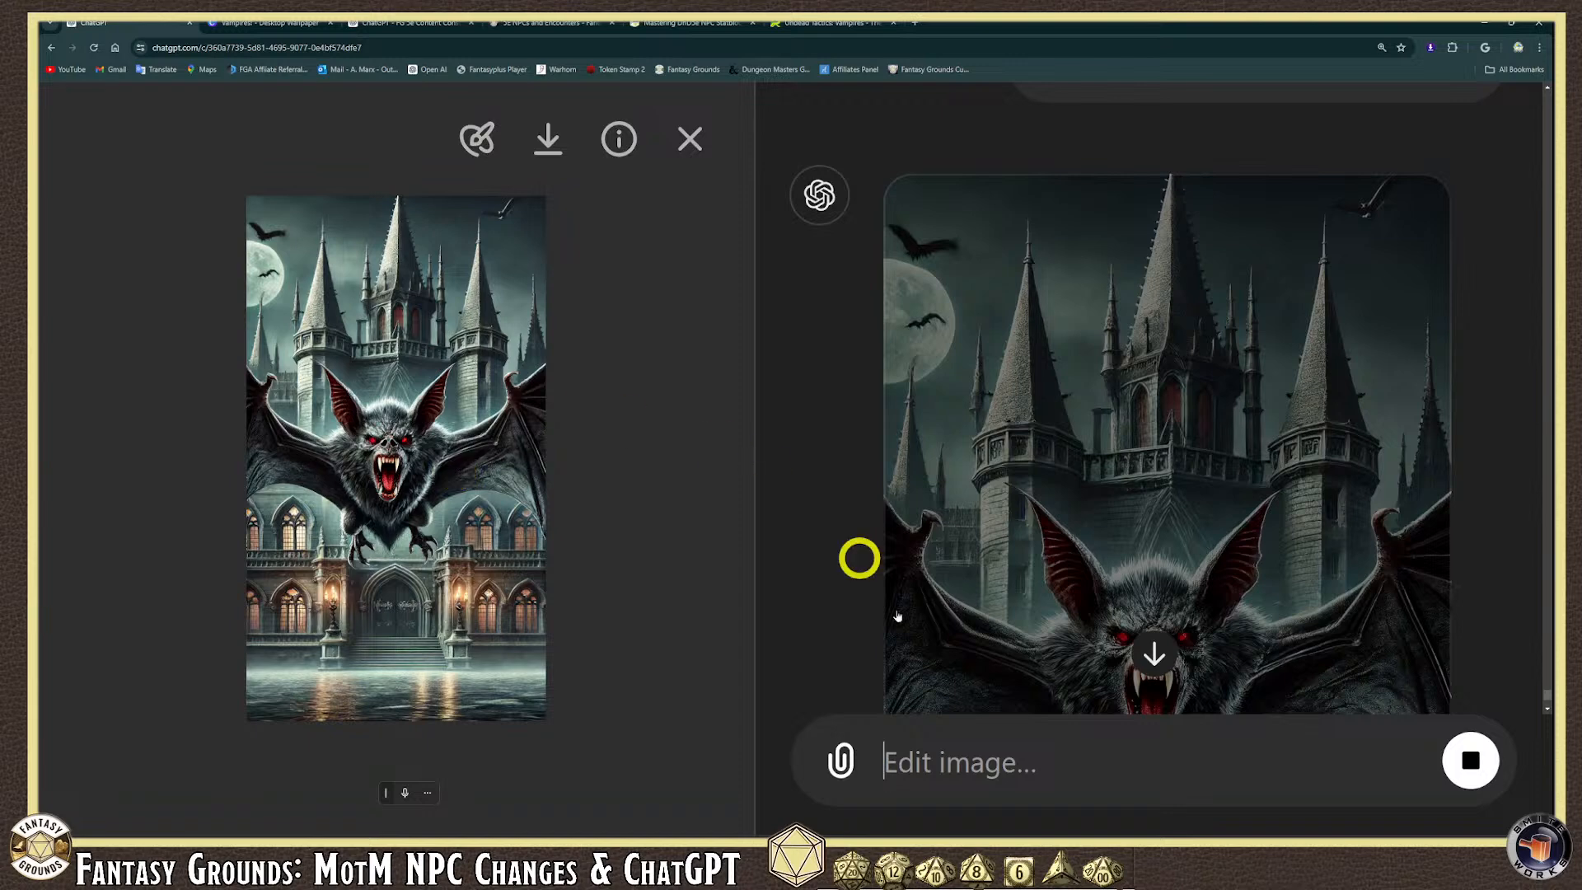
Copy the generated image of the vampire bat in front of the gothic castle.
scroll(1183, 574, "down", 5)
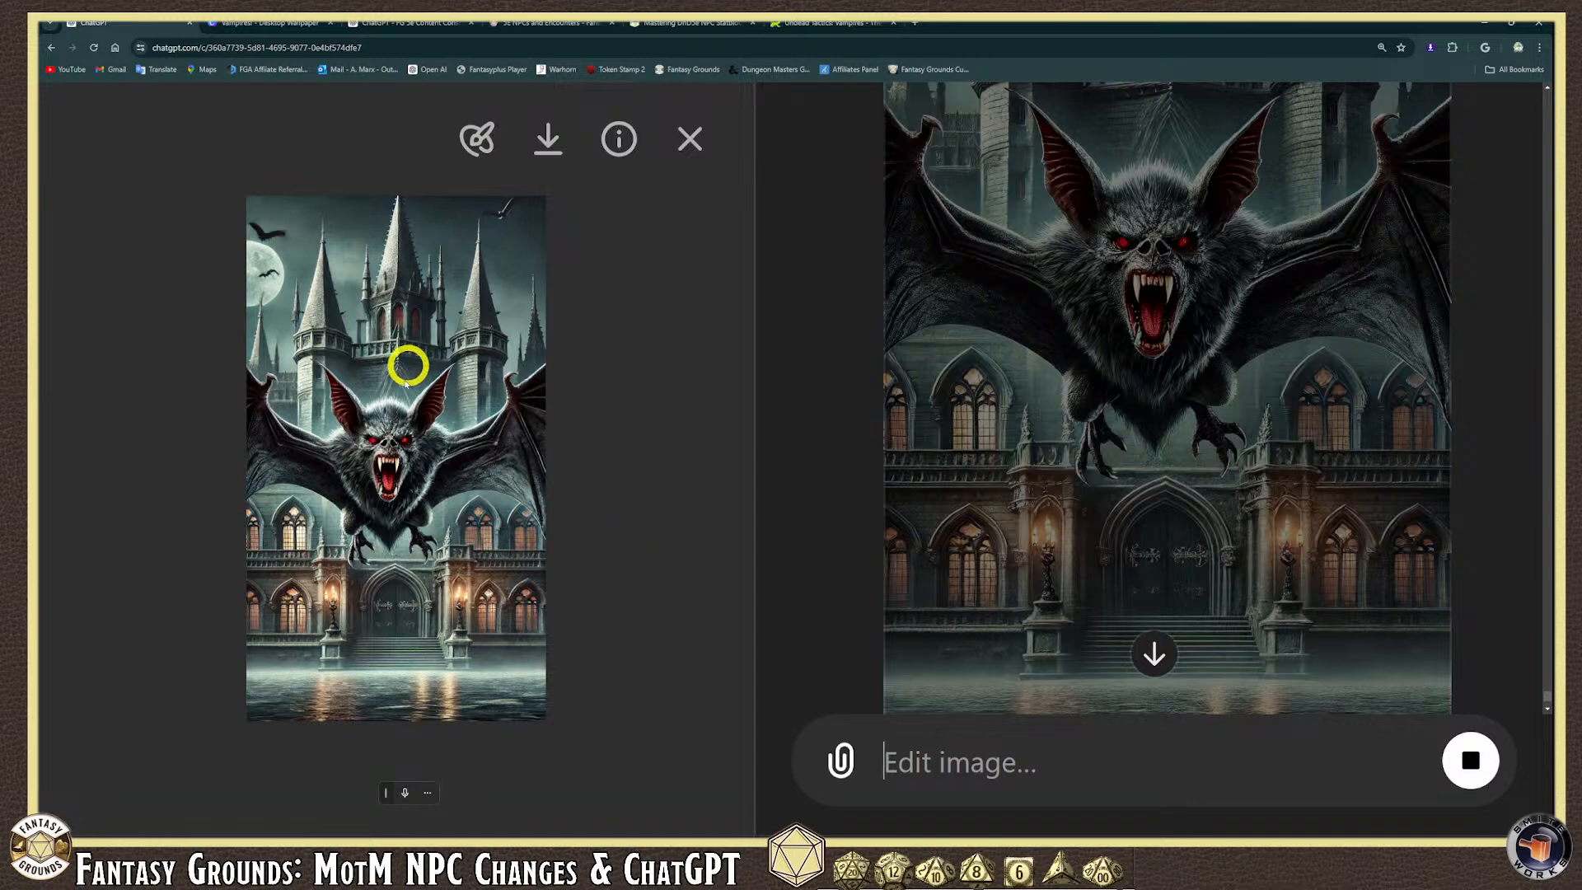
right_click(446, 410)
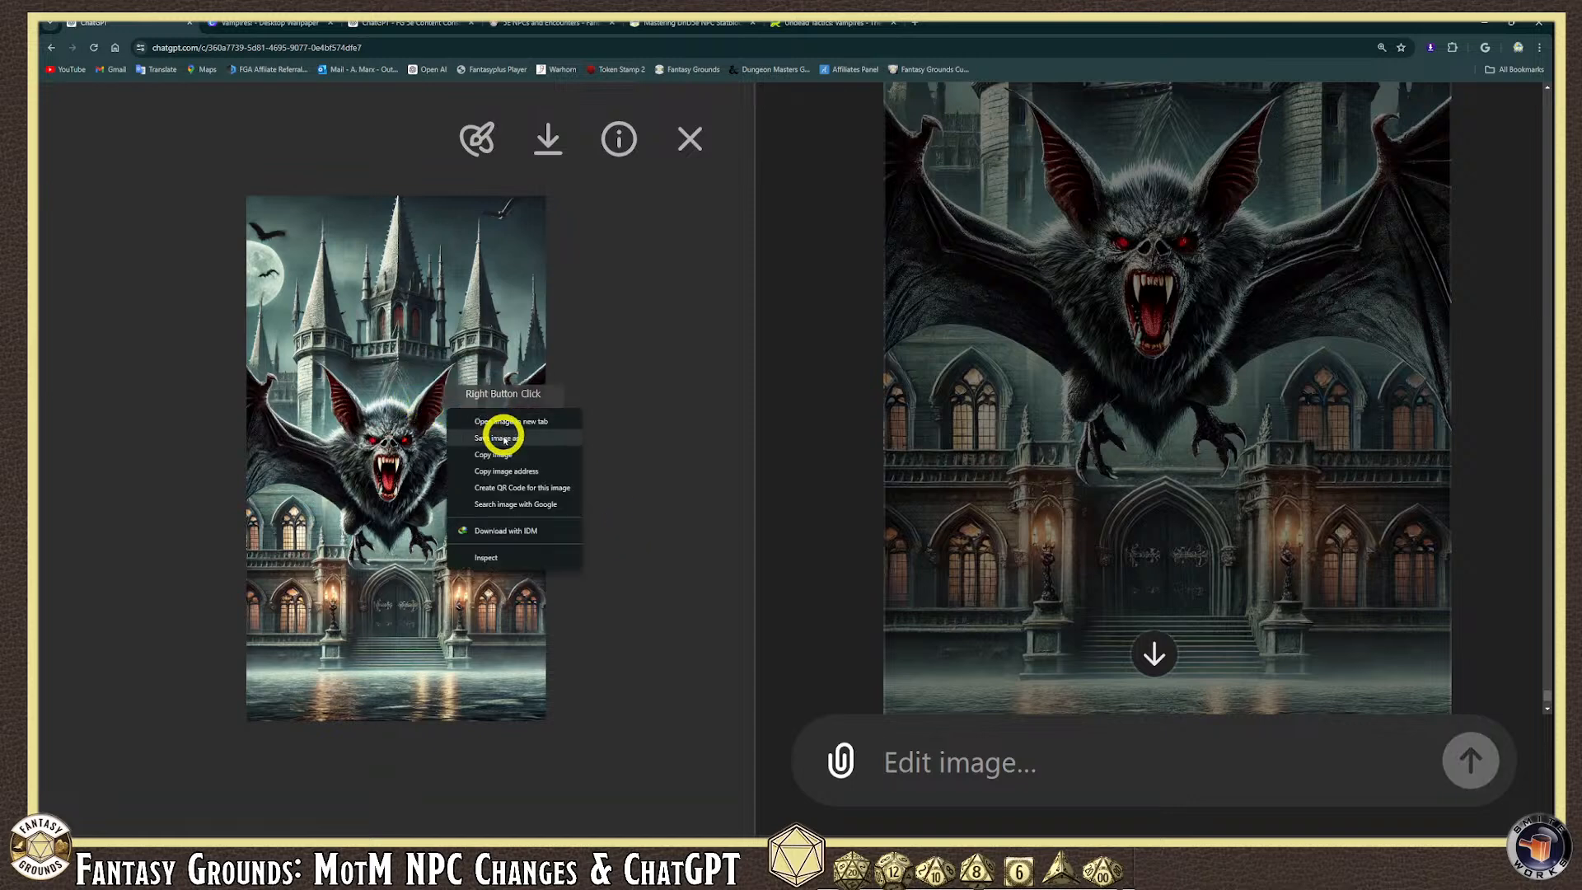
right_click(1089, 437)
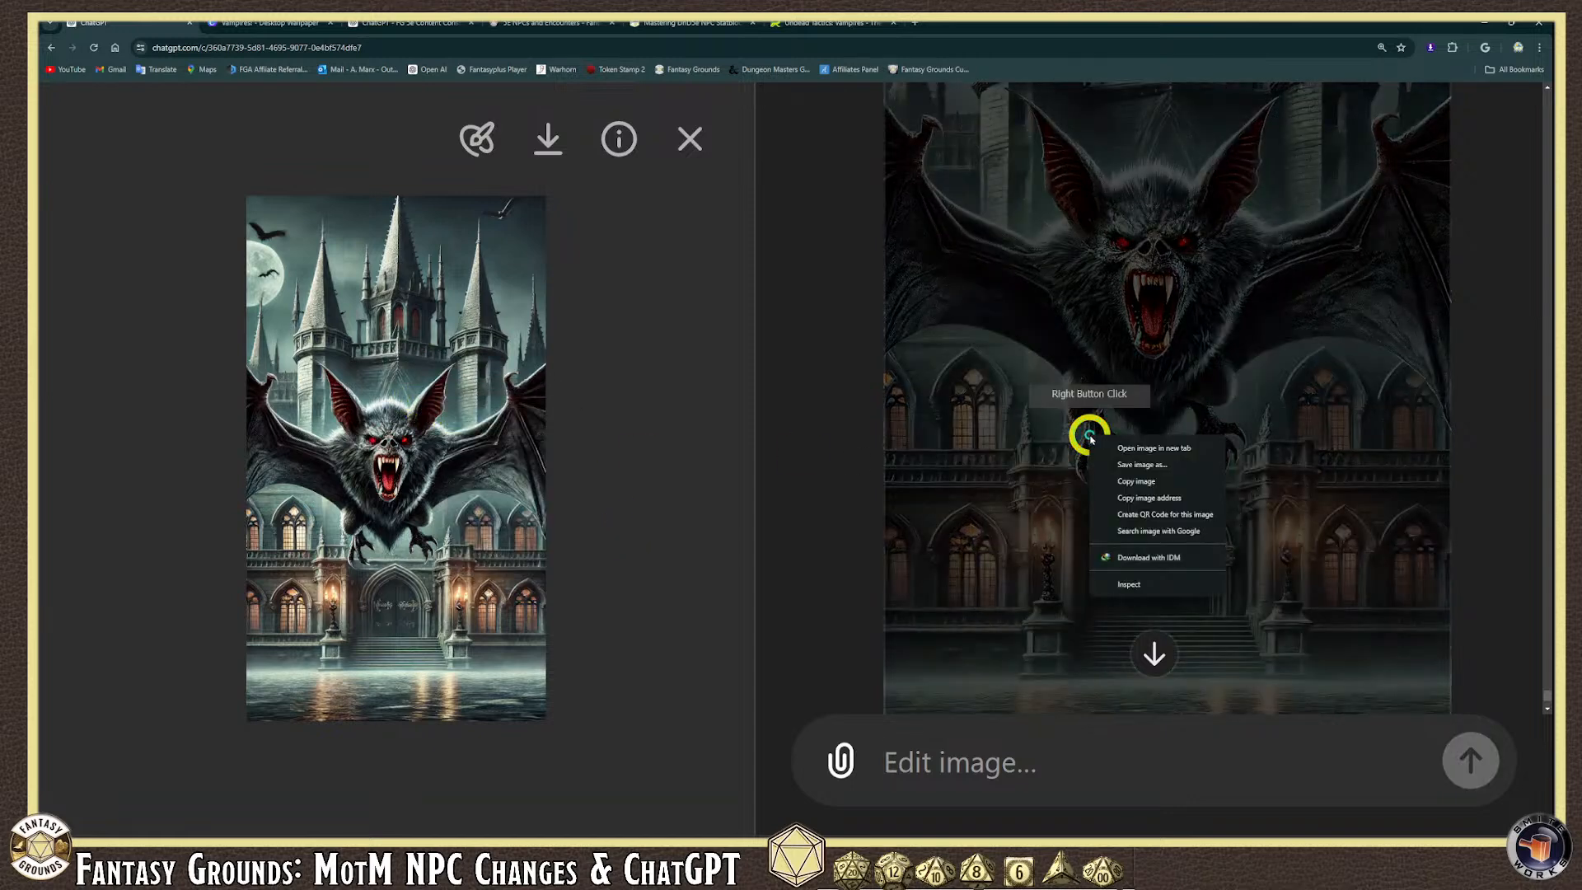
left_click(1129, 481)
Switch to the Canva wallpaper design, add a blank second page, and paste the vampire bat image near the page's left edge.
left_click(272, 23)
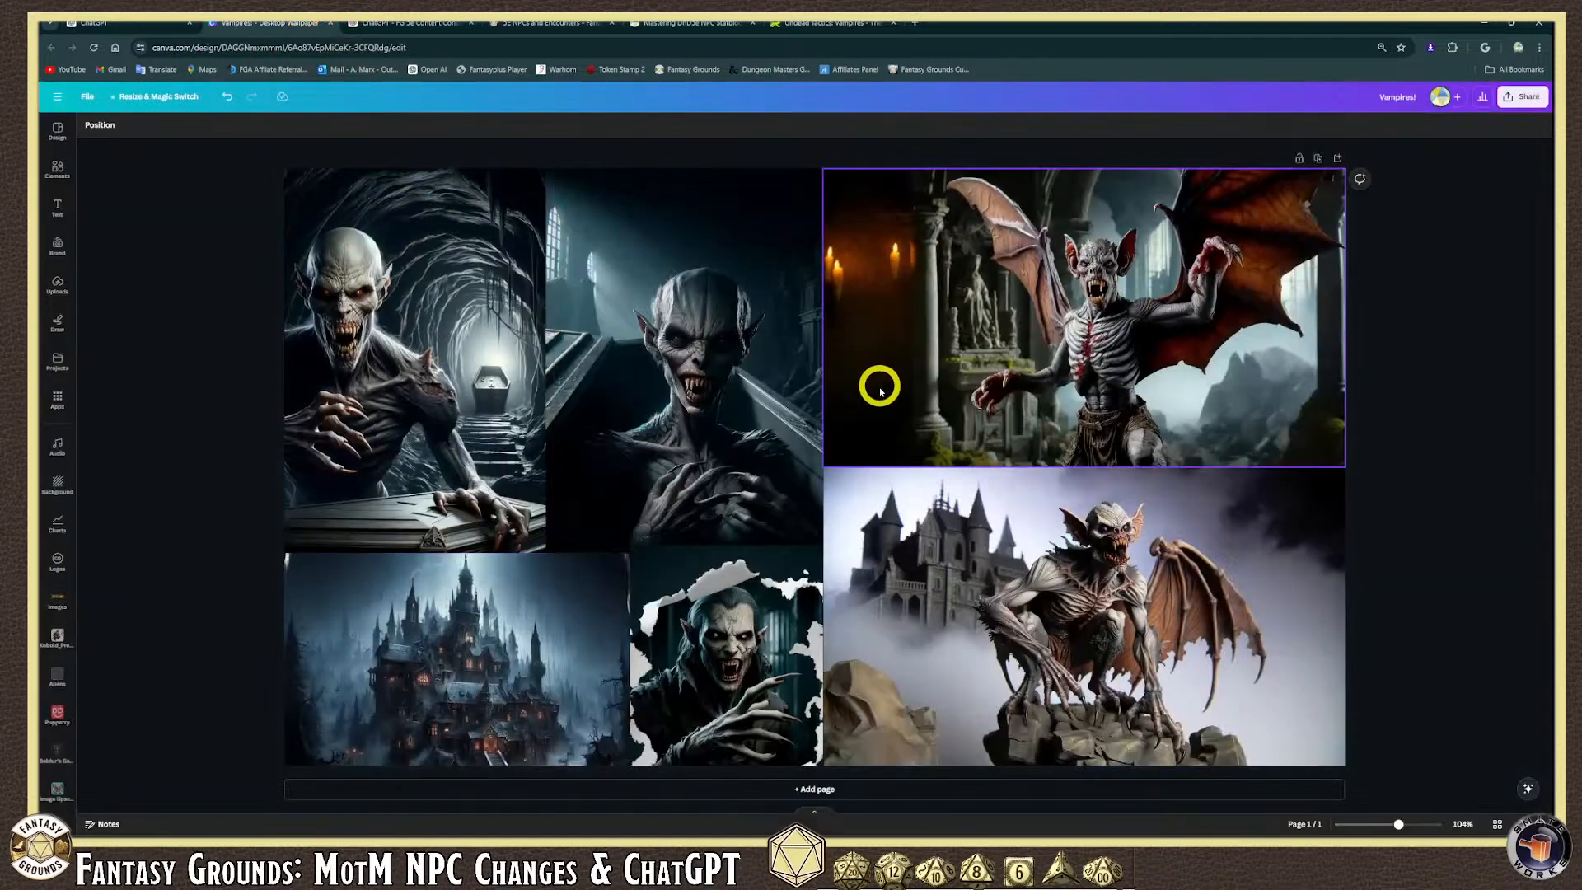
left_click(854, 786)
left_click(502, 375)
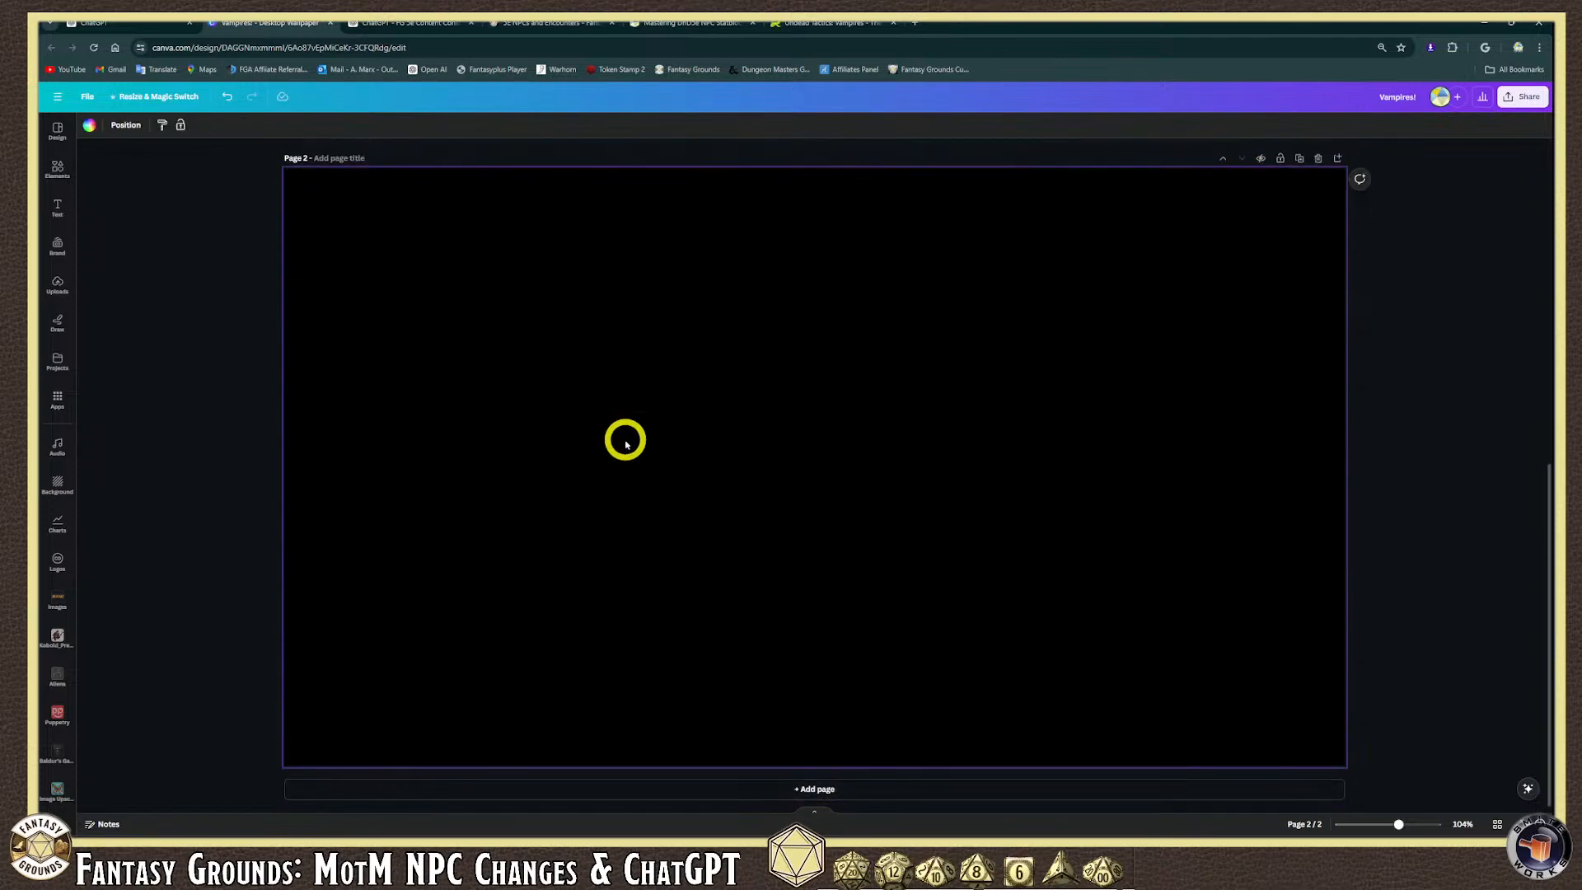
key("ctrl+v")
left_click_drag(799, 471, 399, 395)
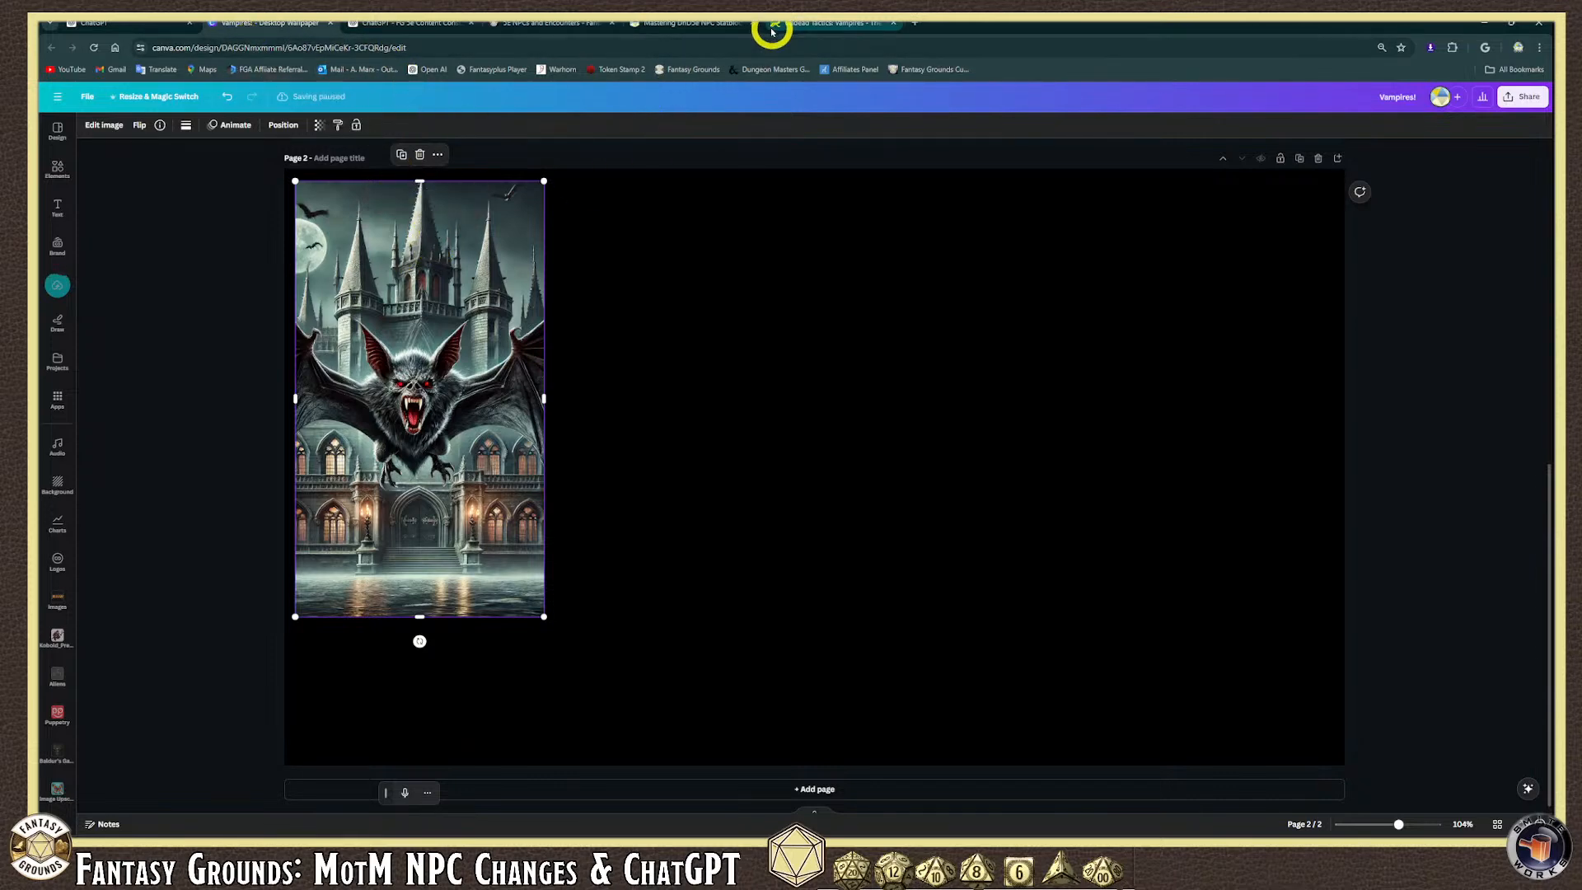
left_click(446, 32)
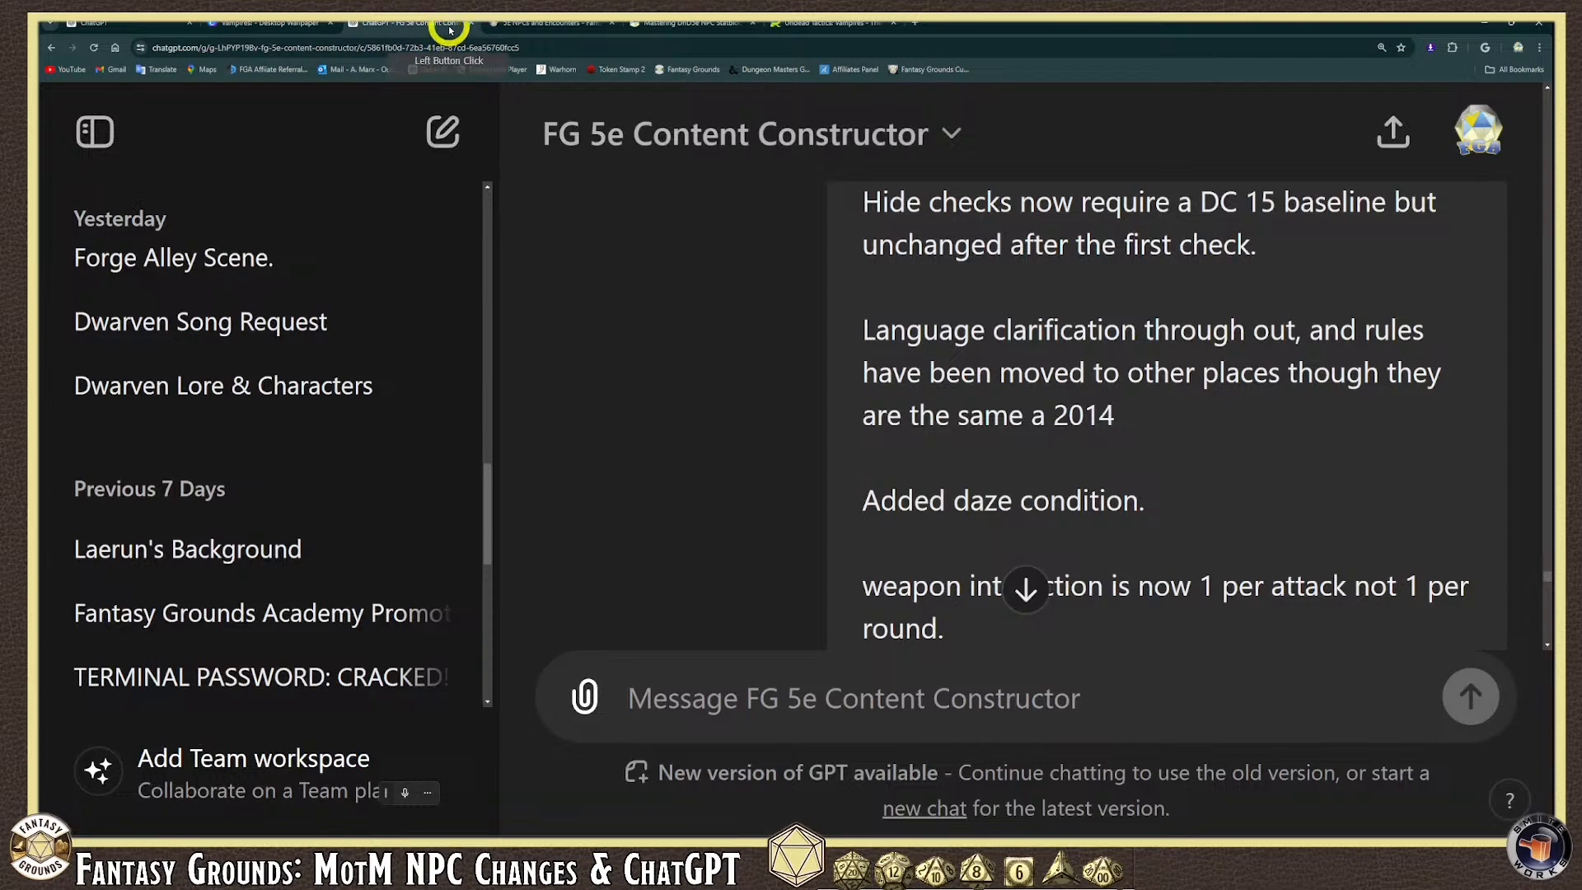
left_click(561, 23)
left_click(702, 33)
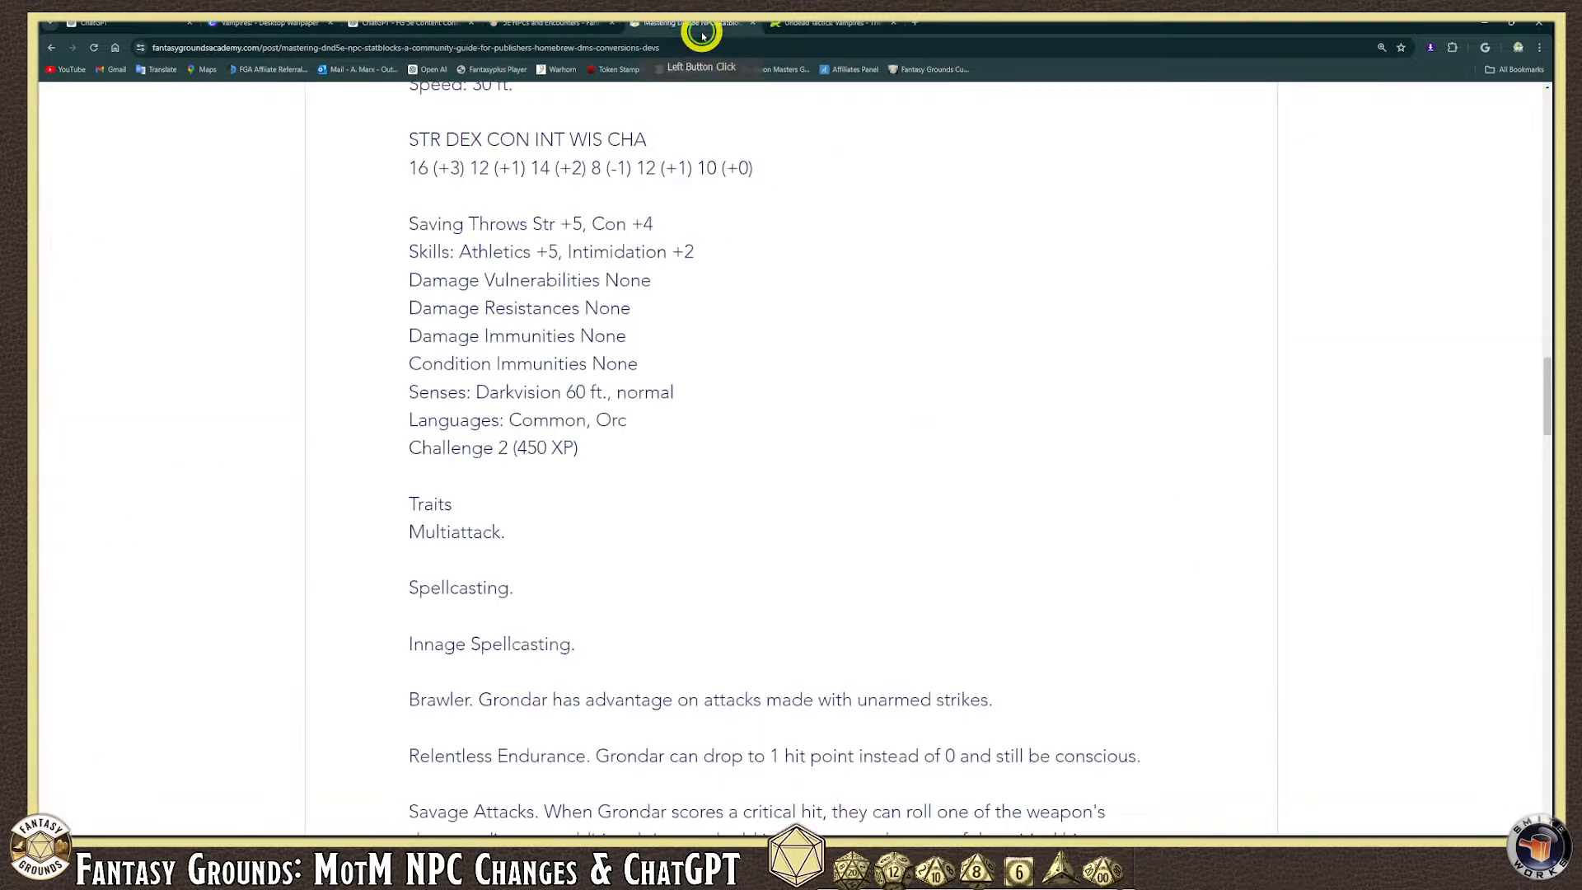
left_click(824, 23)
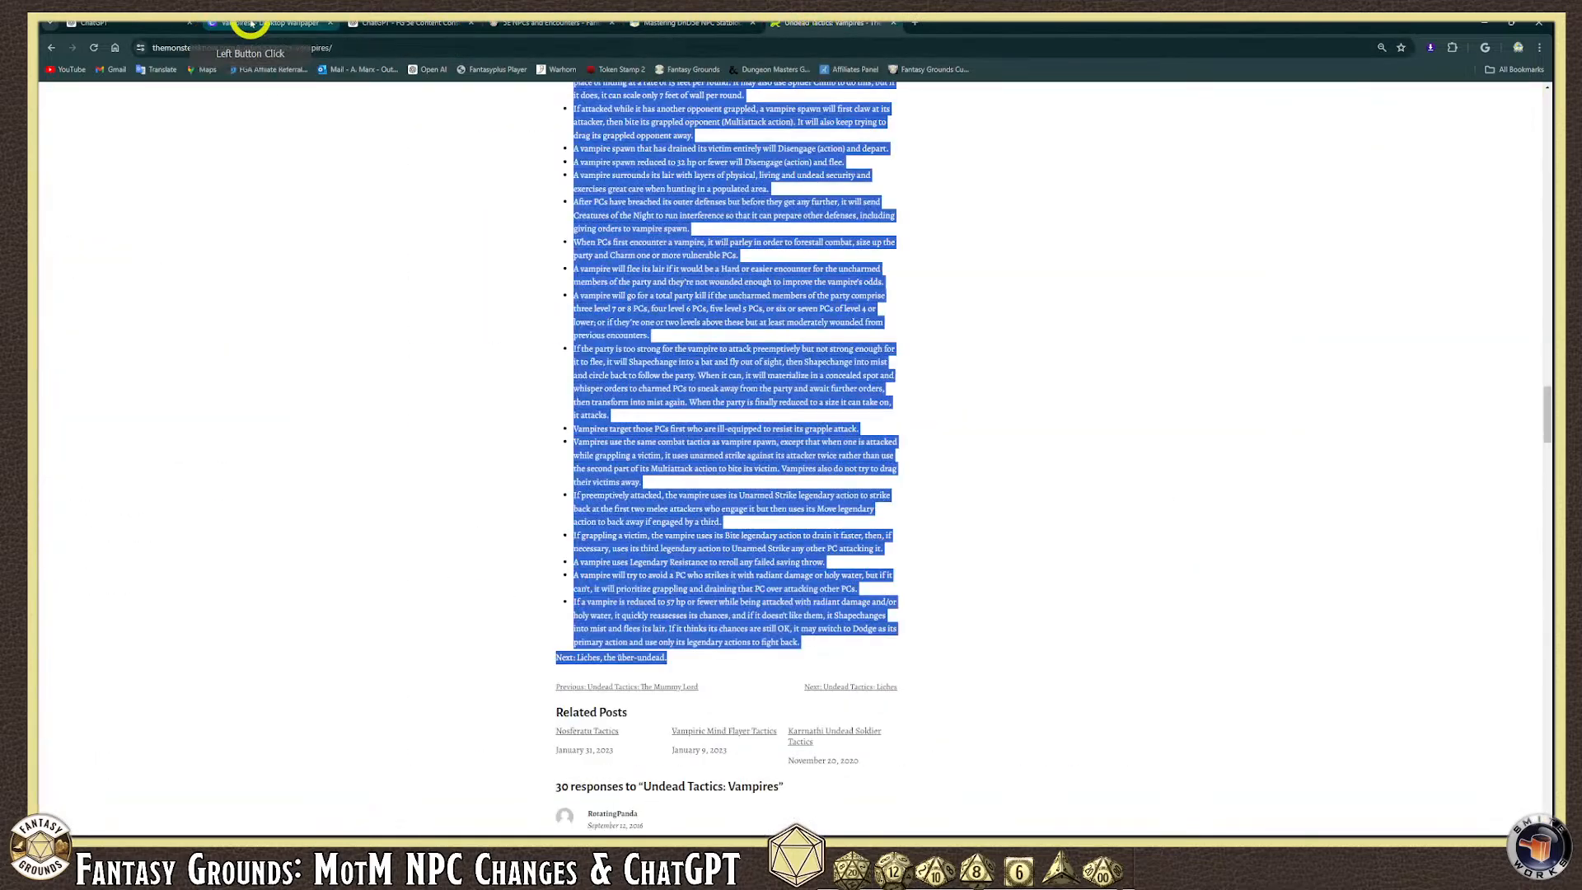
Return to the ChatGPT vampire conversation, close the enlarged image, and compare the earlier bat-like humanoid and full vampire-bat form images.
left_click(110, 23)
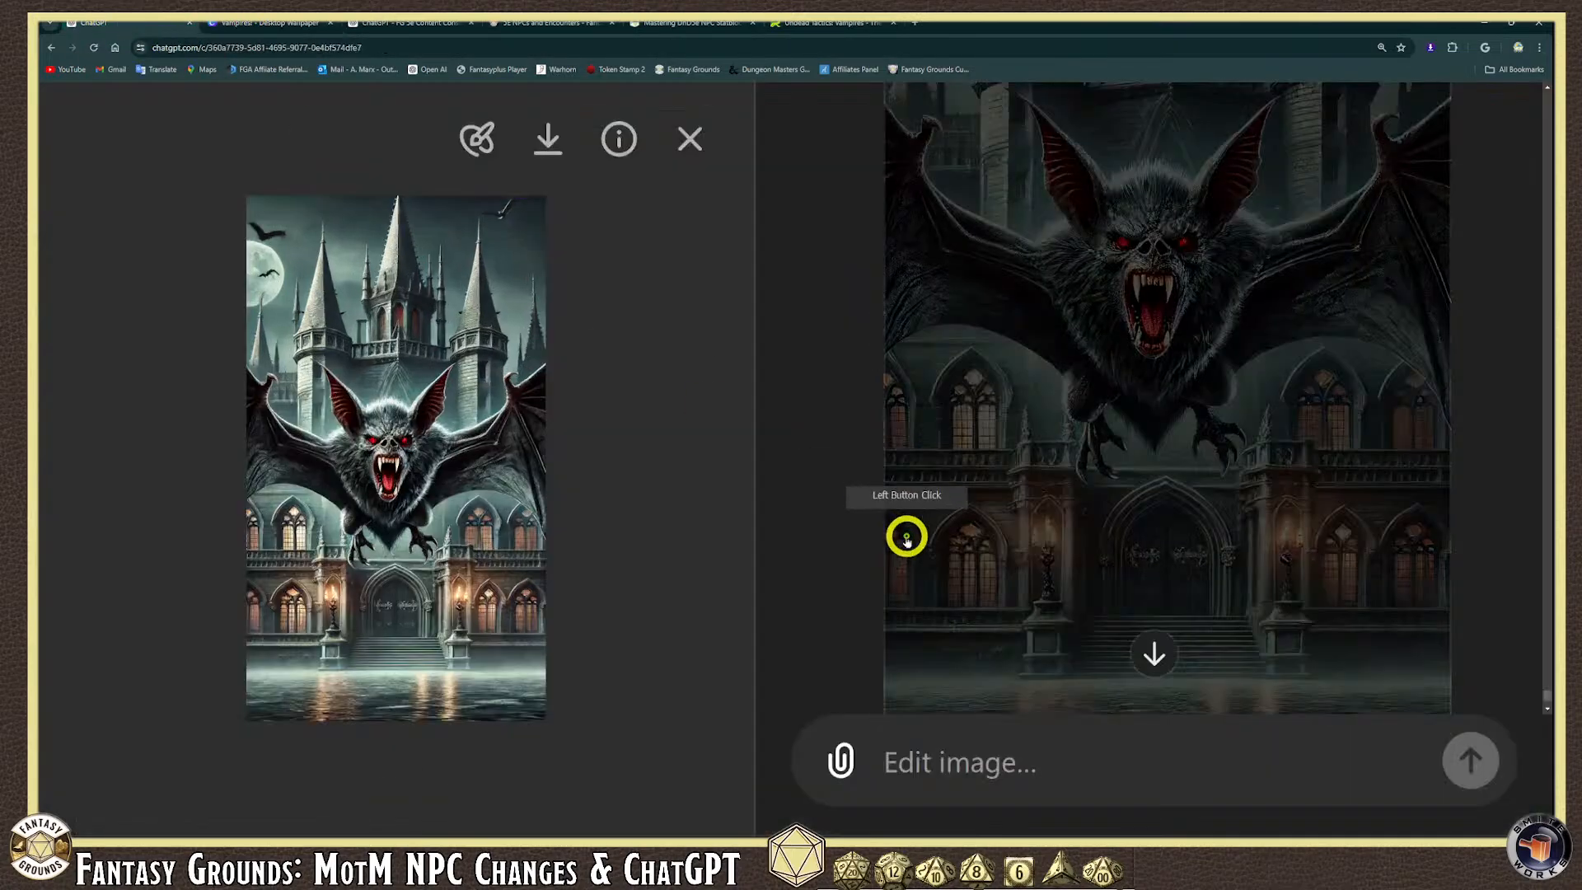
left_click(690, 142)
scroll(931, 558, "up", 15)
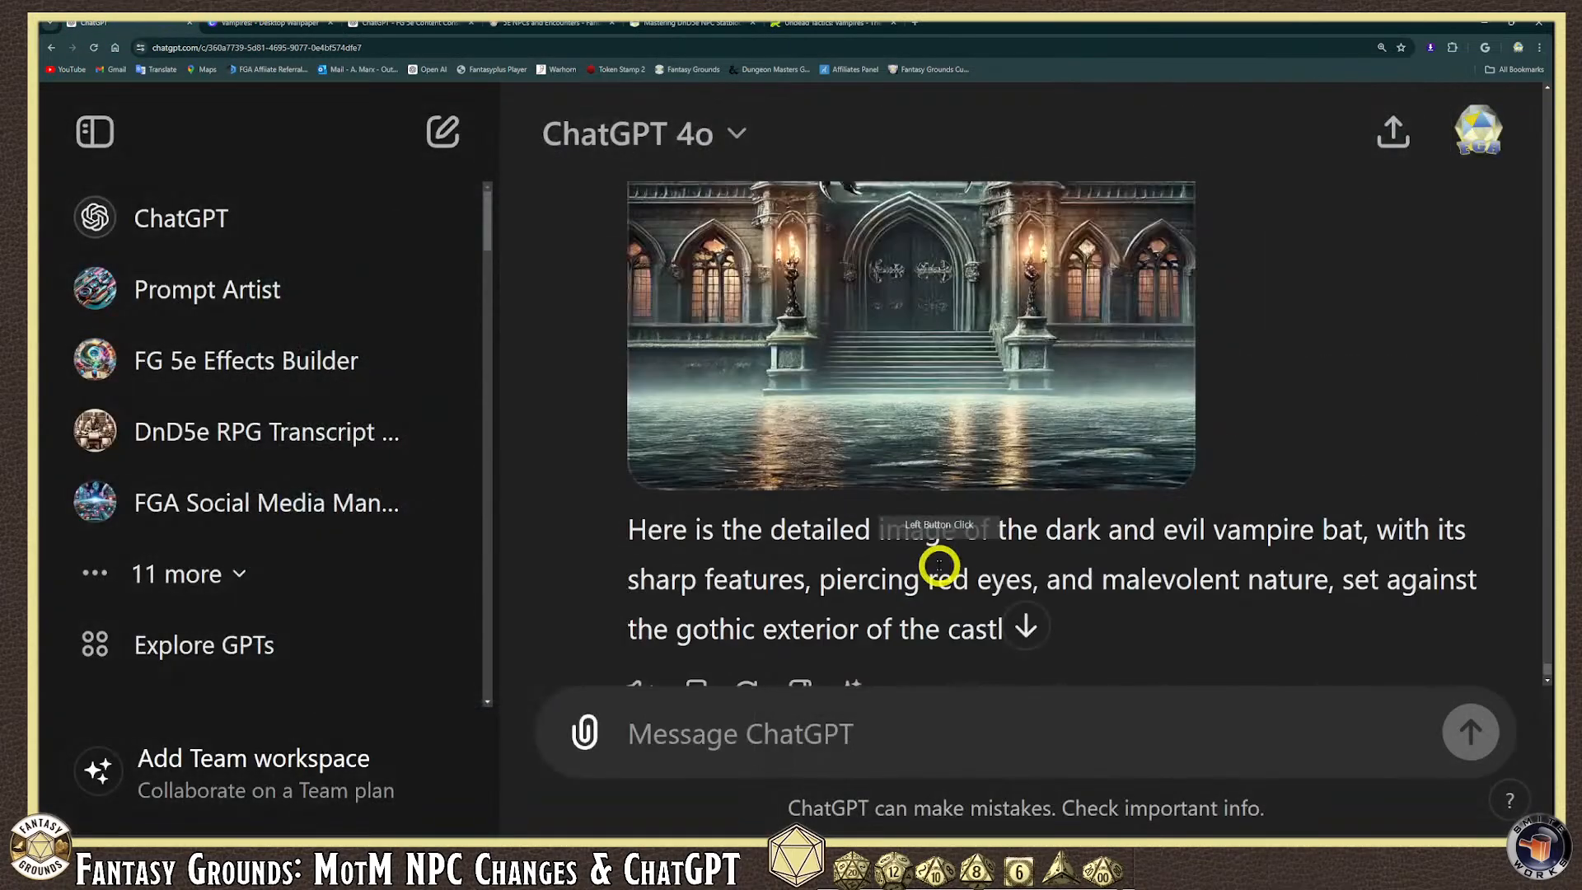
scroll(925, 560, "up", 15)
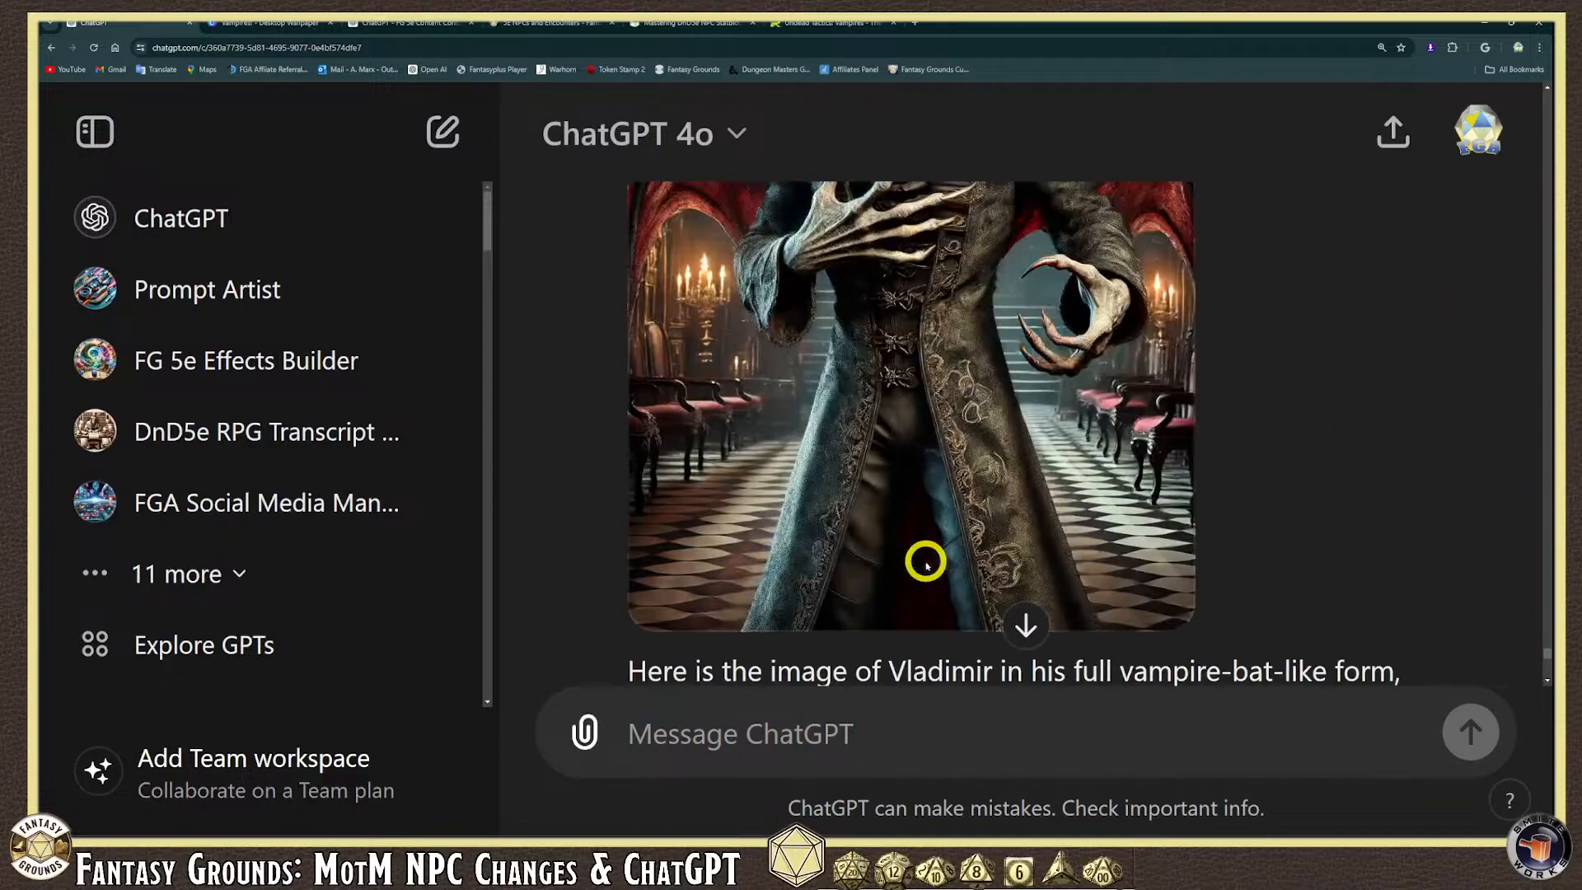
scroll(917, 494, "up", 4)
scroll(890, 495, "down", 4)
scroll(918, 489, "down", 2)
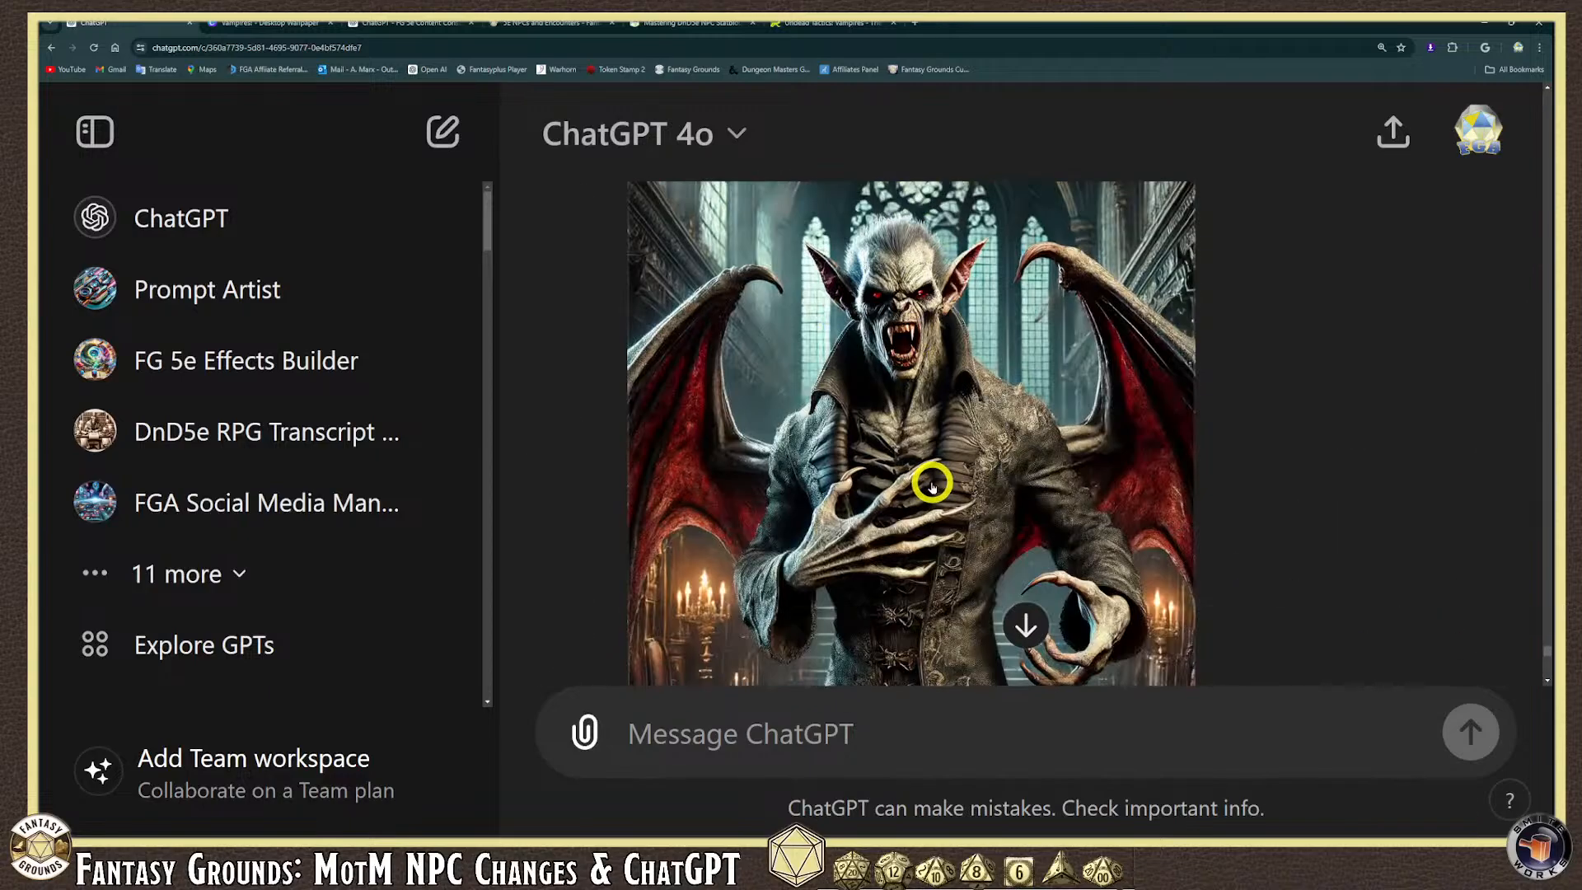
scroll(893, 516, "up", 12)
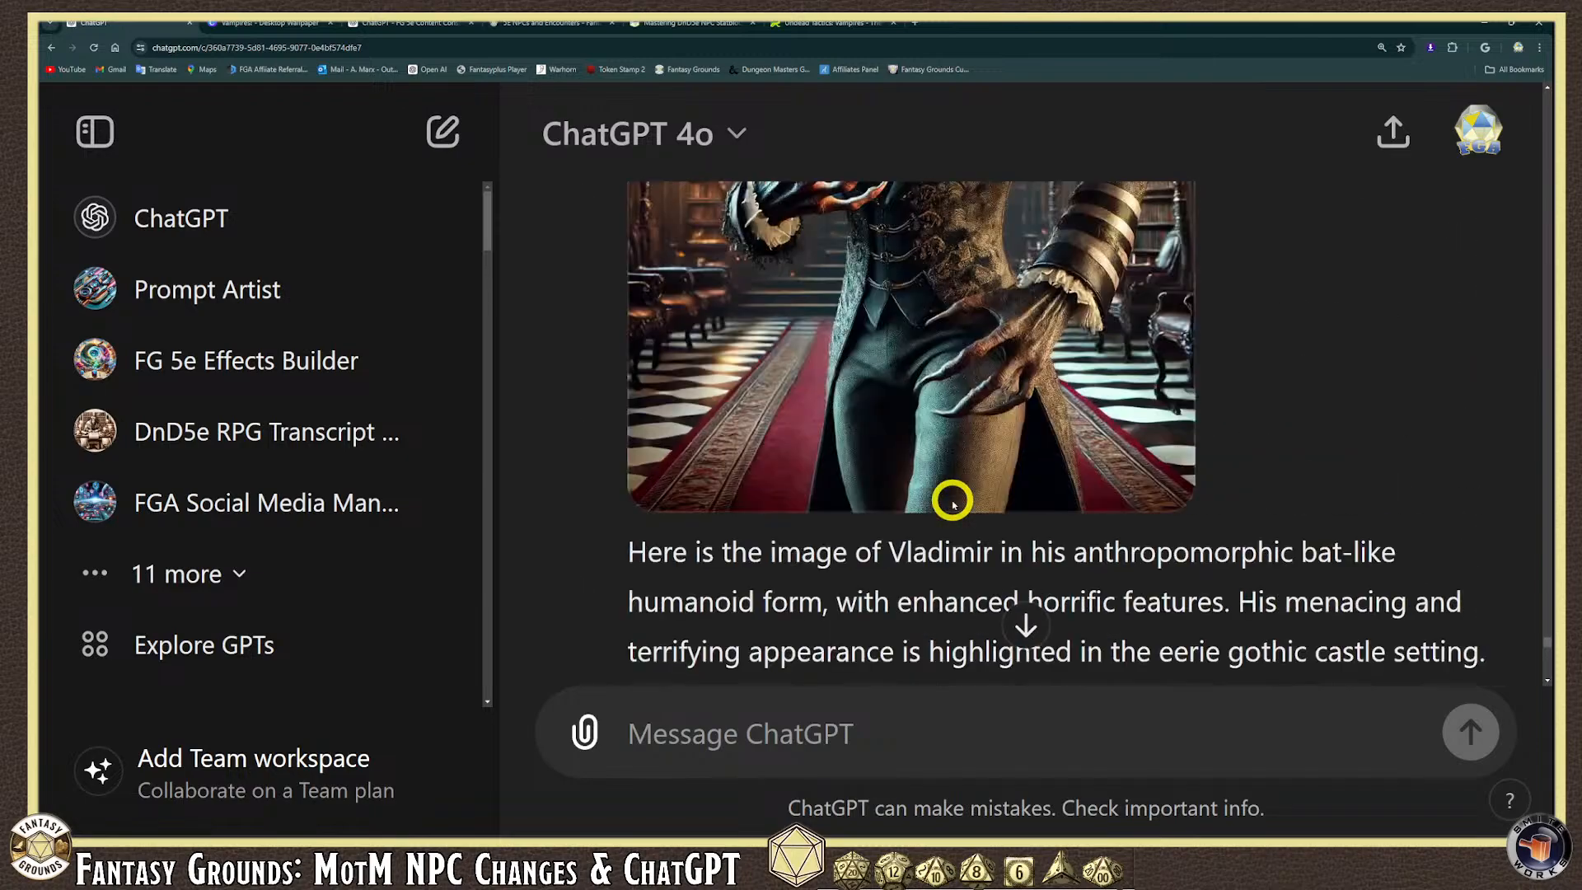
scroll(951, 501, "up", 2)
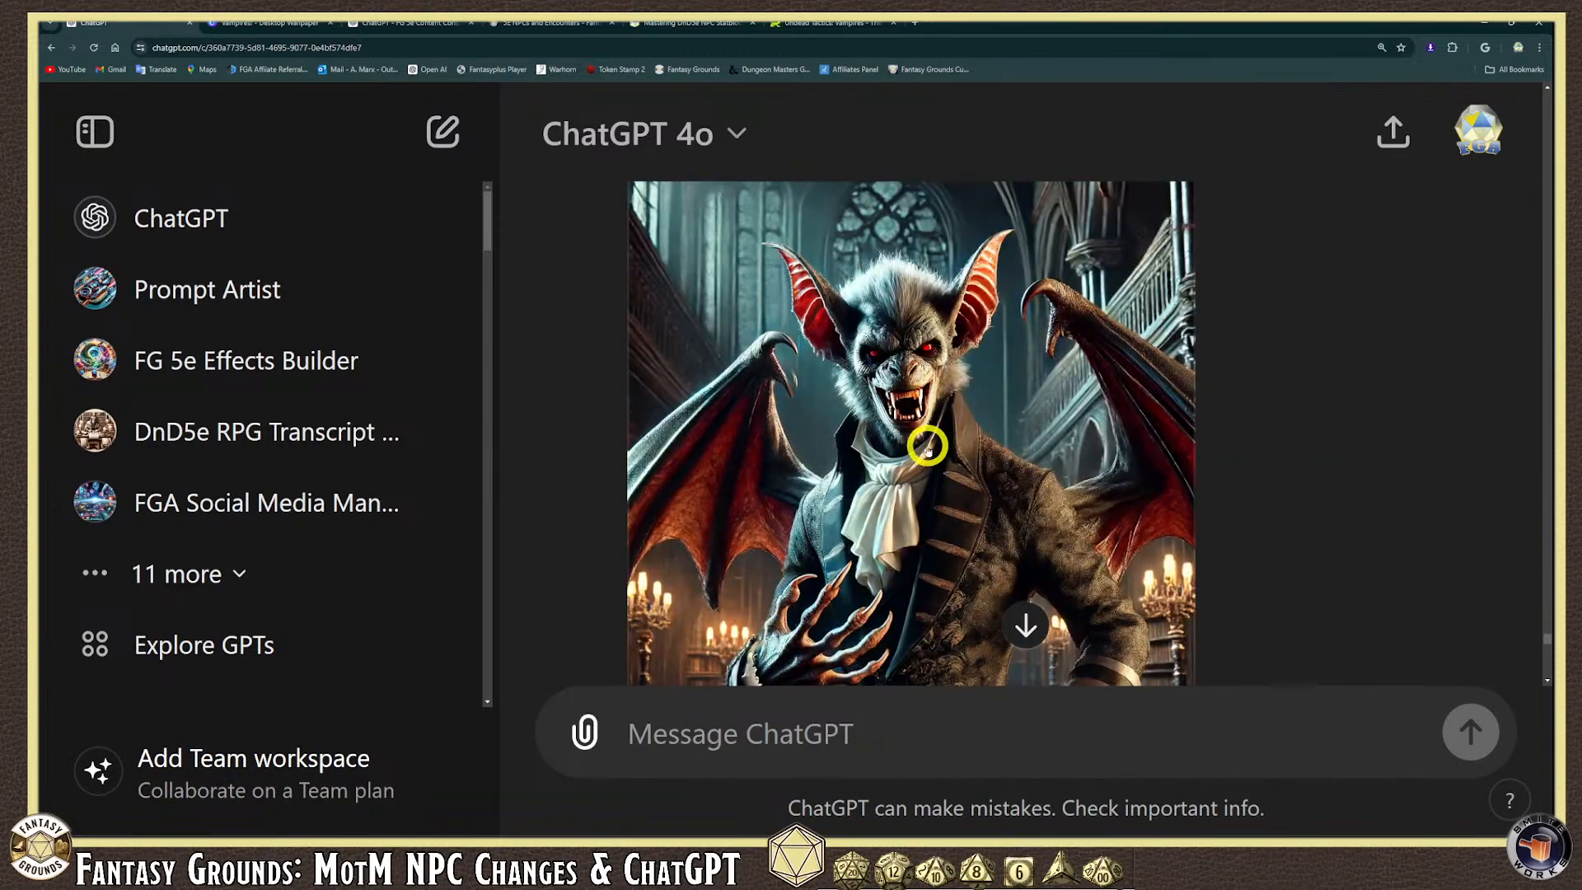
scroll(927, 445, "down", 5)
scroll(926, 452, "up", 3)
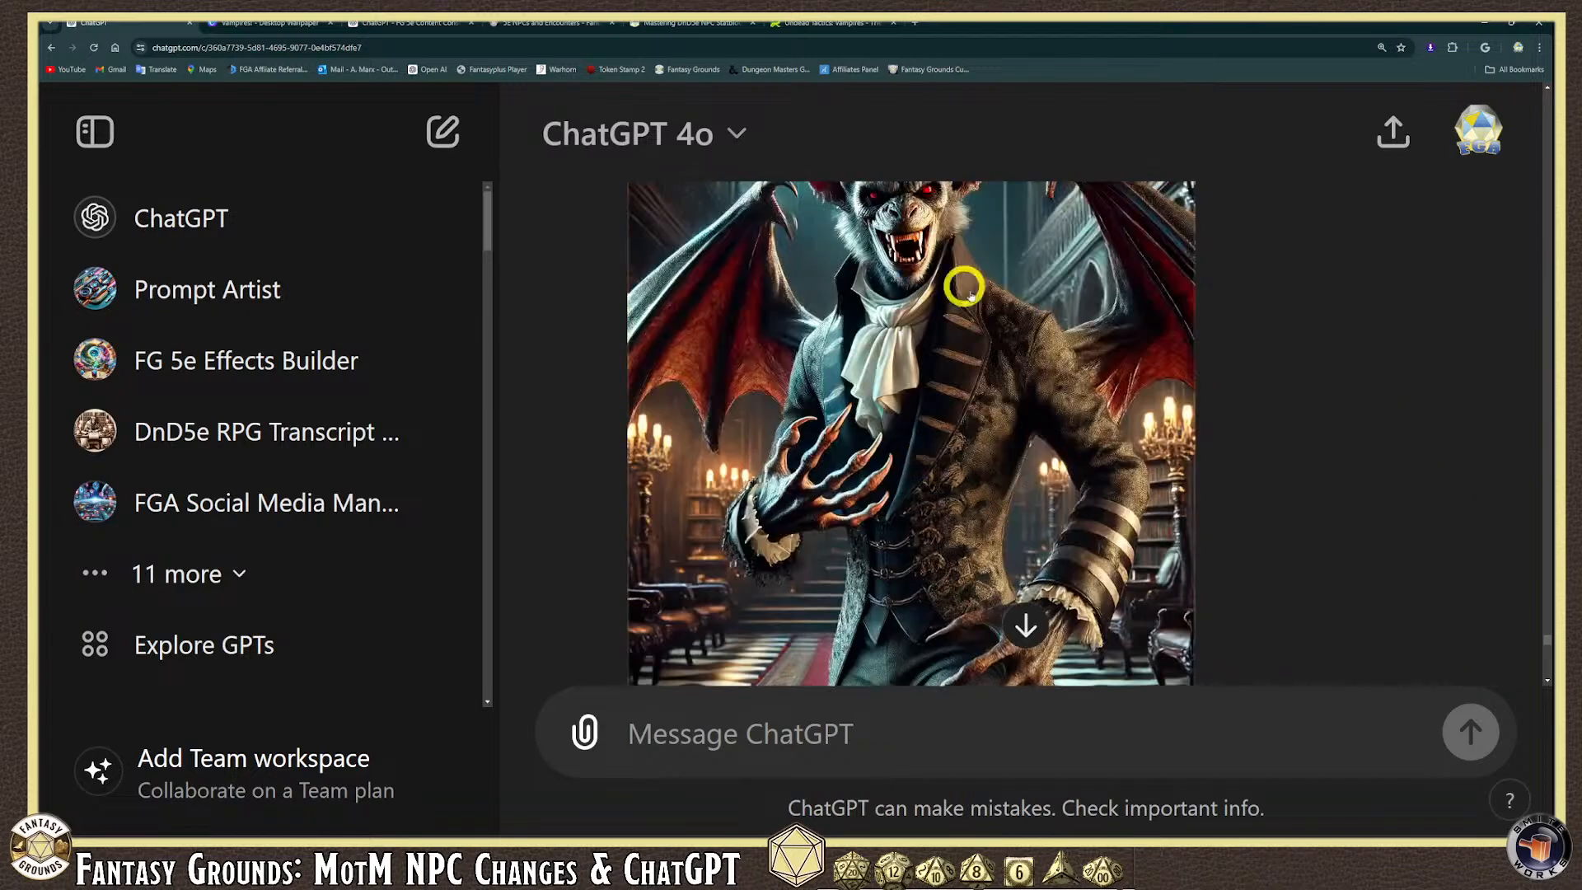
scroll(927, 429, "down", 3)
scroll(925, 448, "up", 5)
scroll(833, 392, "down", 5)
scroll(914, 501, "down", 10)
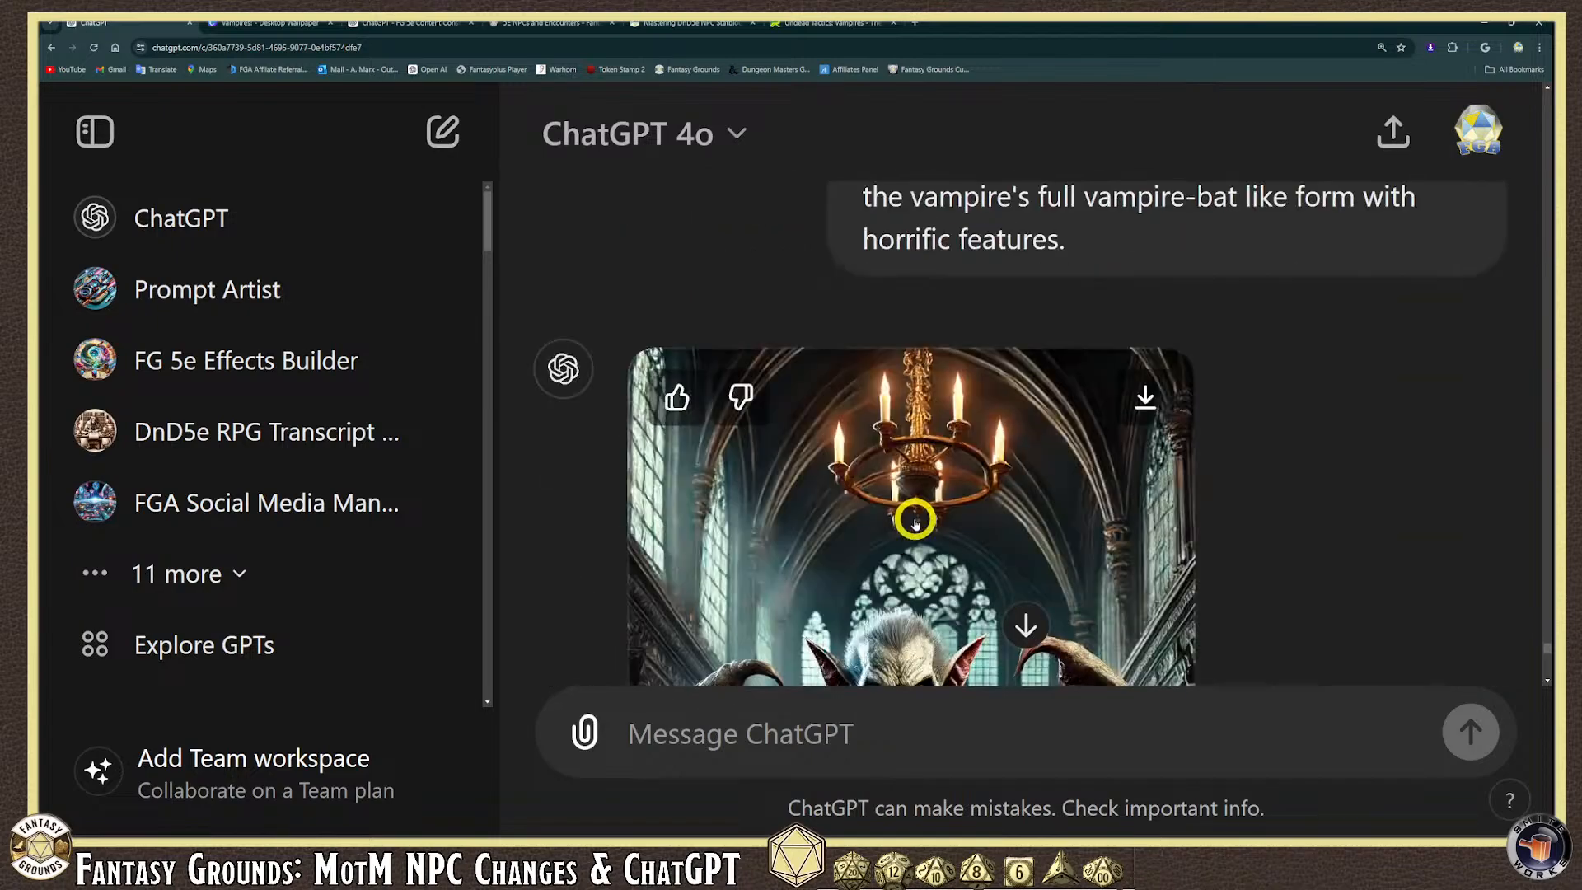
scroll(920, 436, "up", 2)
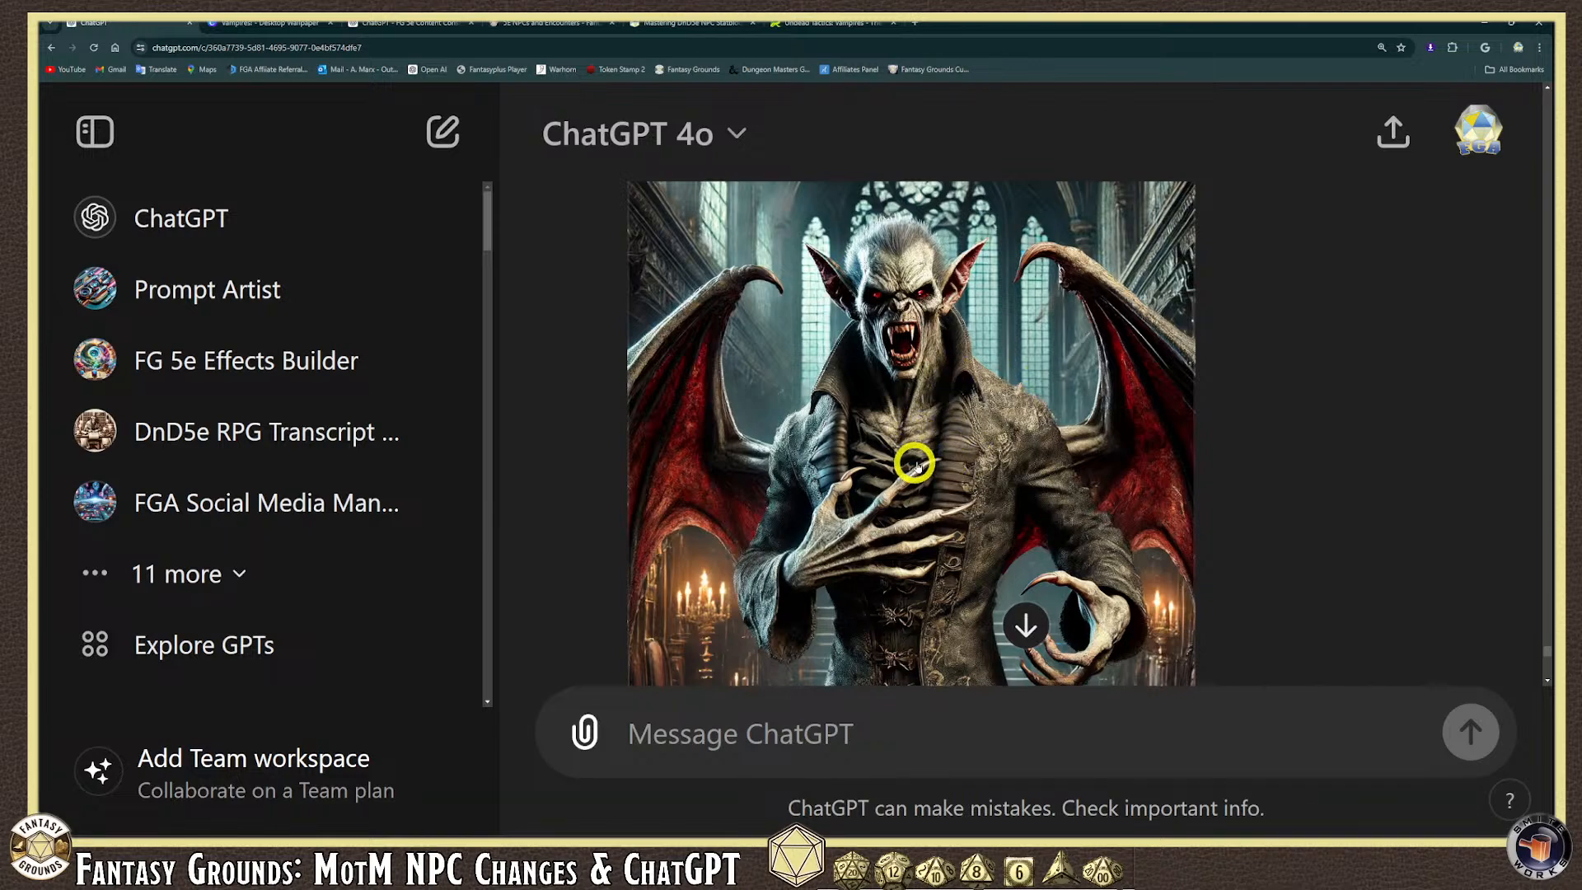
Copy the image of the vampire in his full vampire-bat form with red wings and a long coat.
scroll(931, 451, "down", 5)
scroll(872, 335, "up", 3)
right_click(873, 337)
left_click(936, 384)
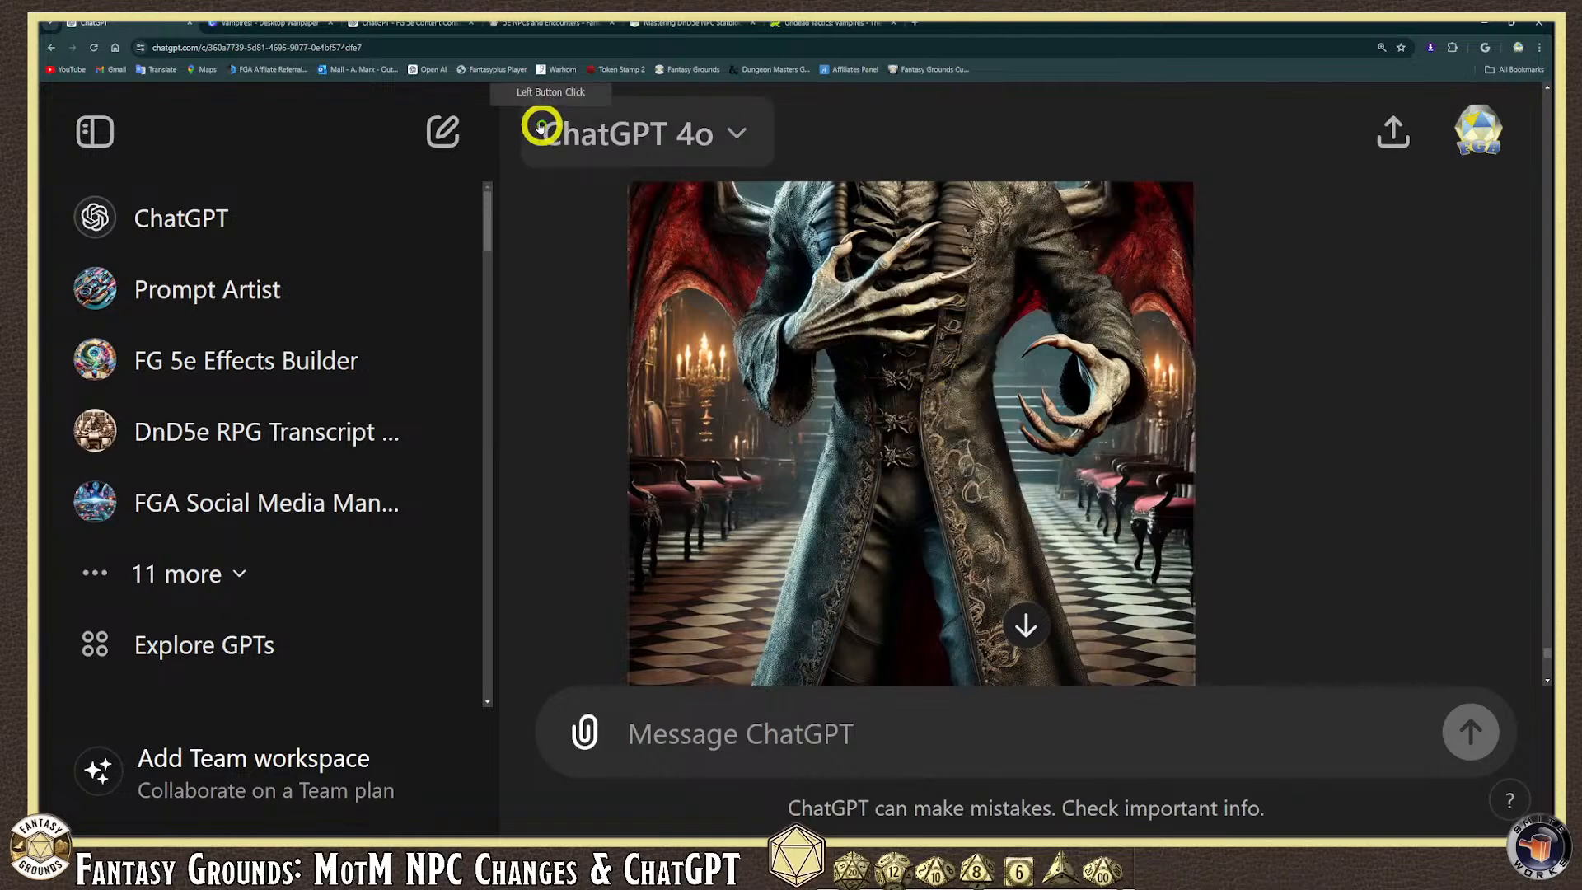
Switch to the Canva design and paste the full vampire-bat form image on page 2, directly right of the bat image.
left_click(338, 22)
left_click(717, 308)
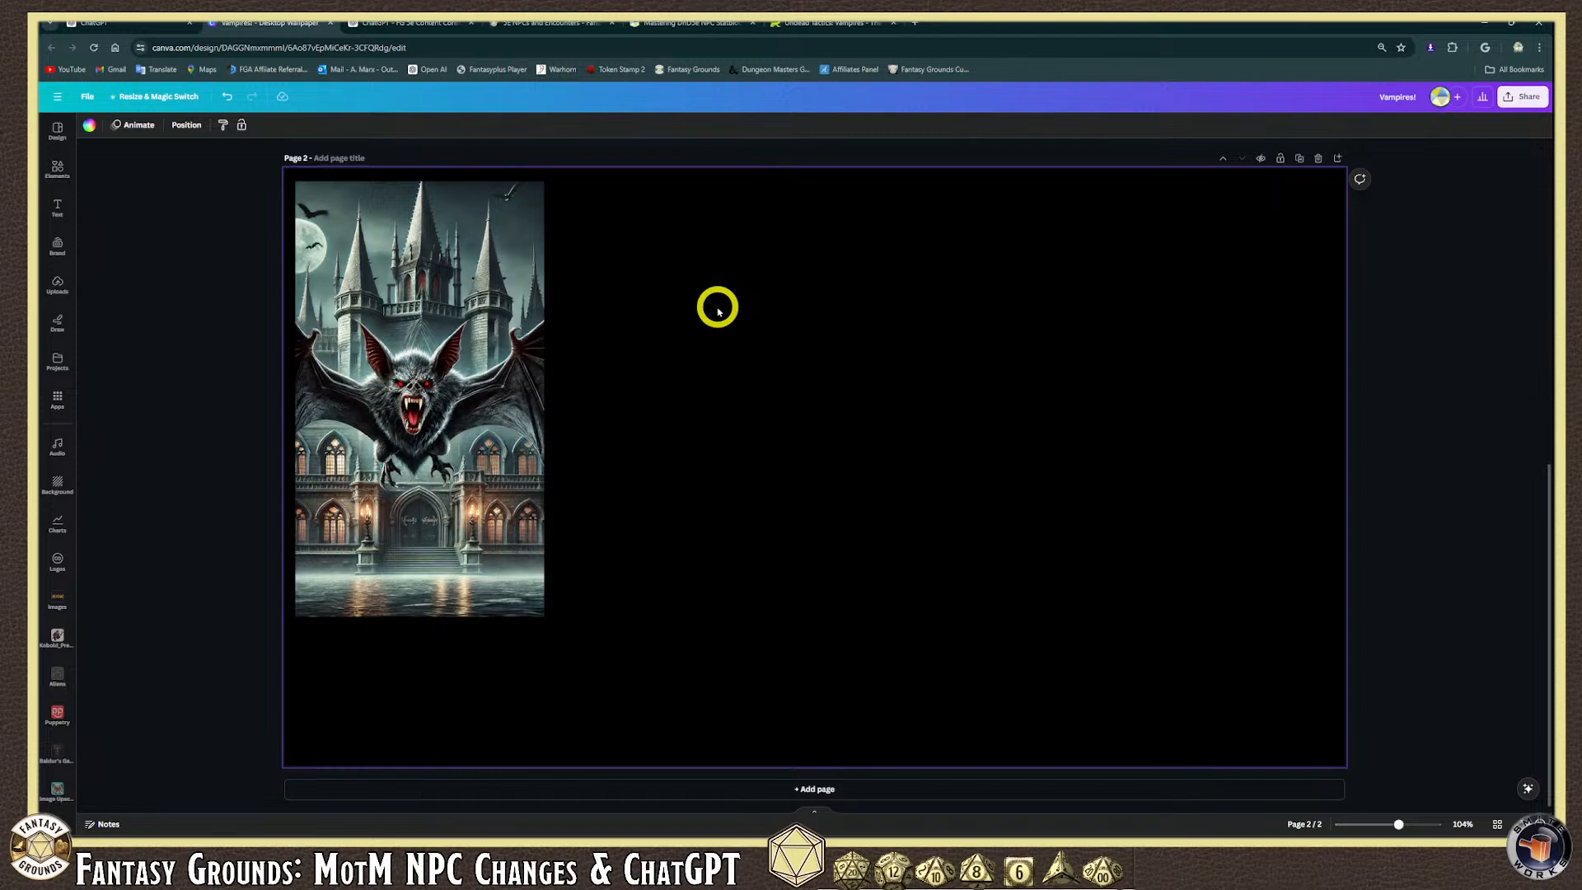
key("ctrl+v")
left_click_drag(796, 374, 661, 303)
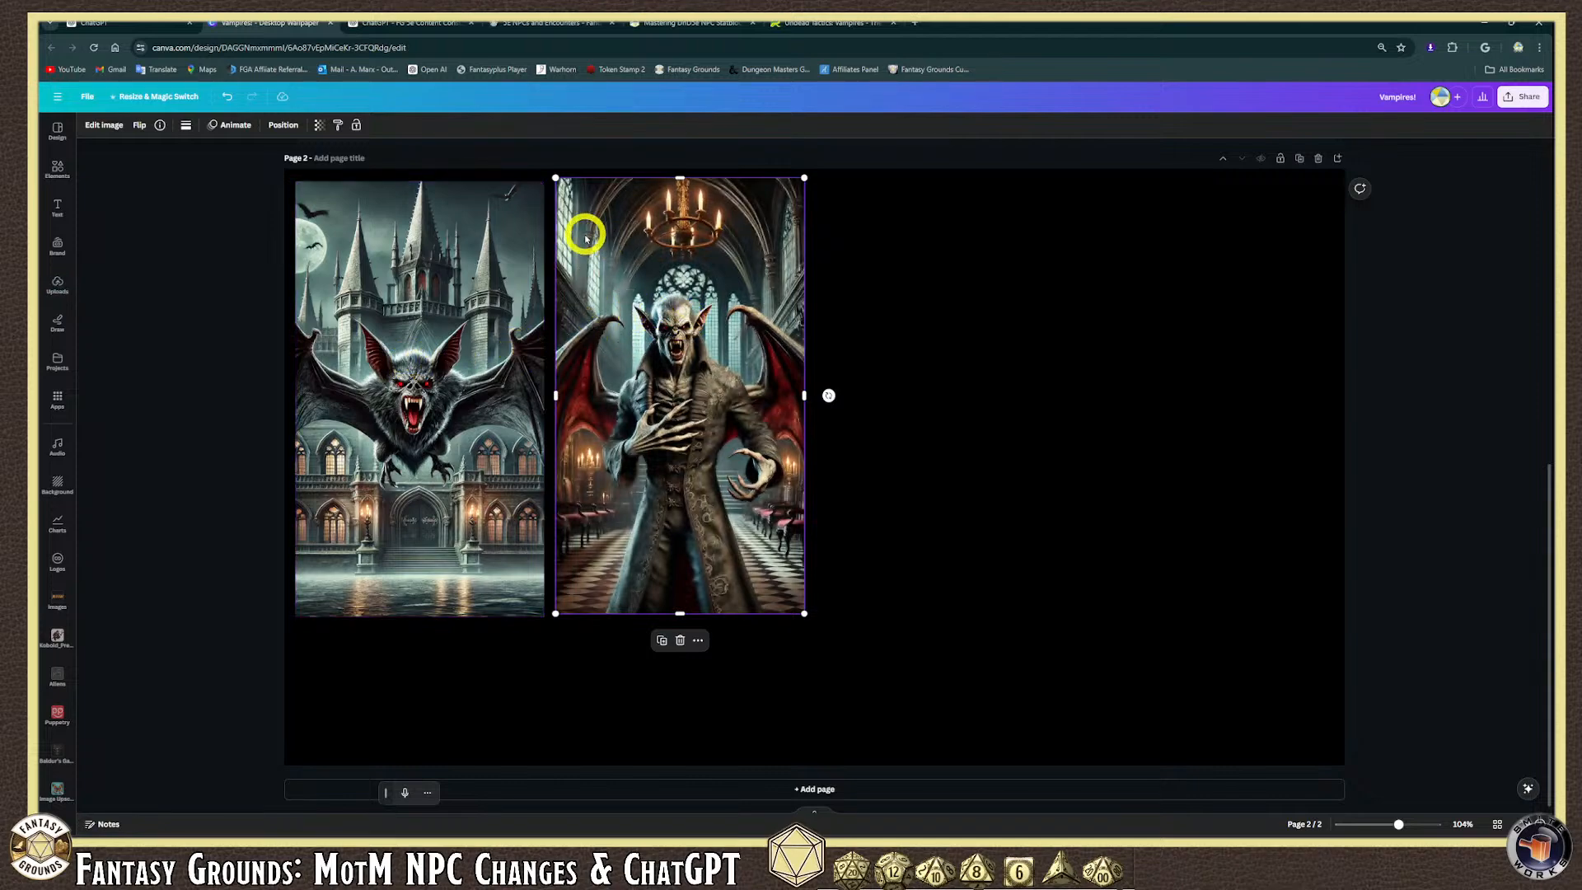
Return to the ChatGPT conversation, enlarge the anthropomorphic bat-like humanoid image with the white cravat, and copy it.
left_click(149, 26)
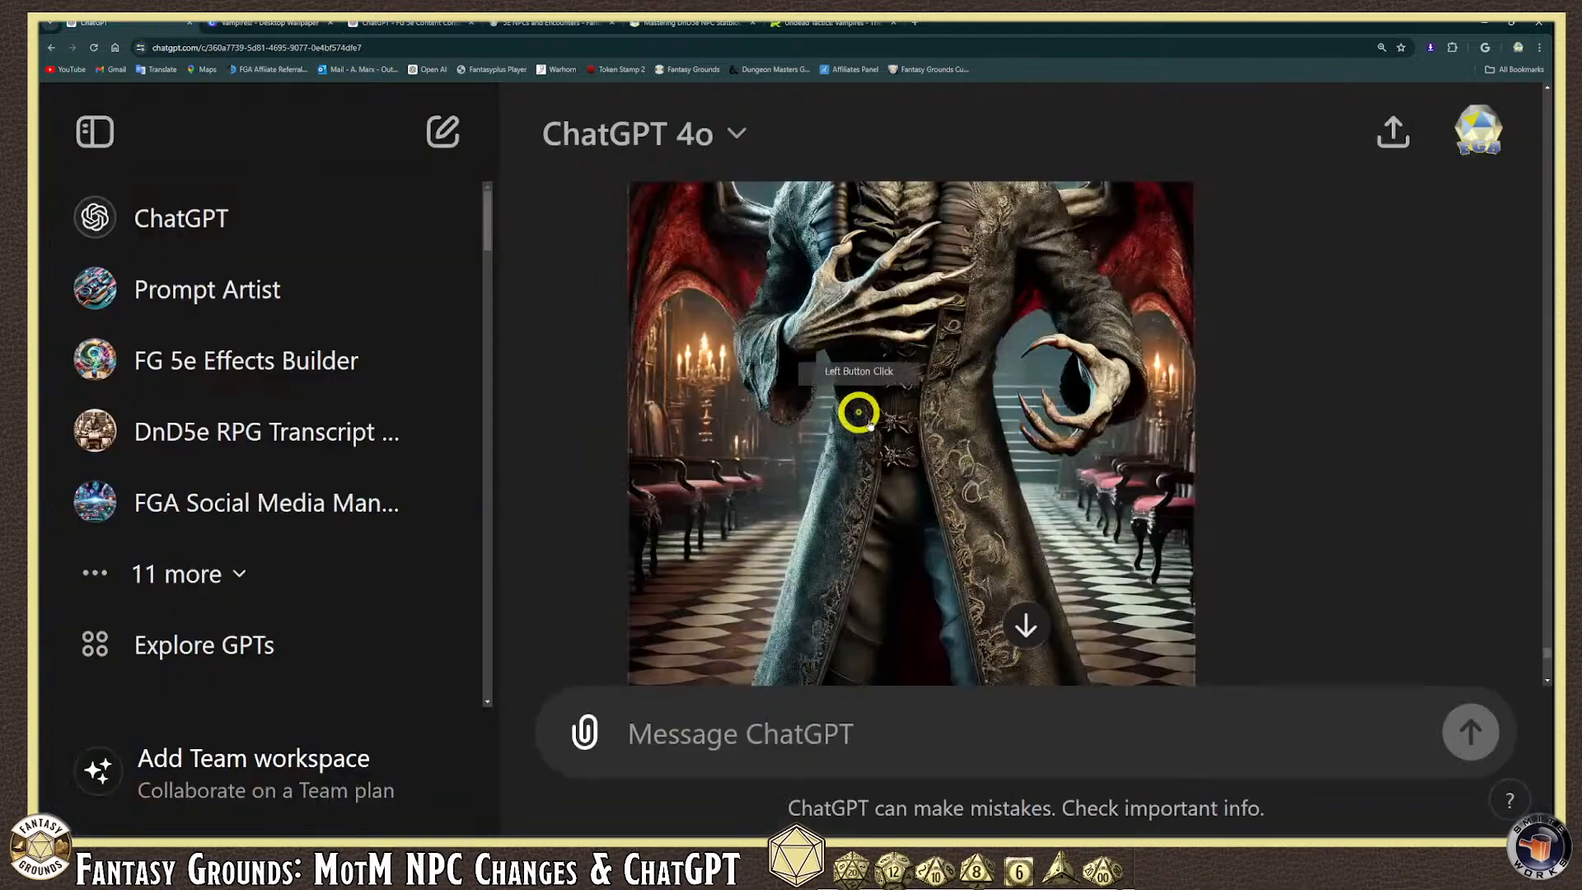
scroll(873, 416, "up", 8)
scroll(866, 421, "down", 10)
scroll(866, 423, "up", 2)
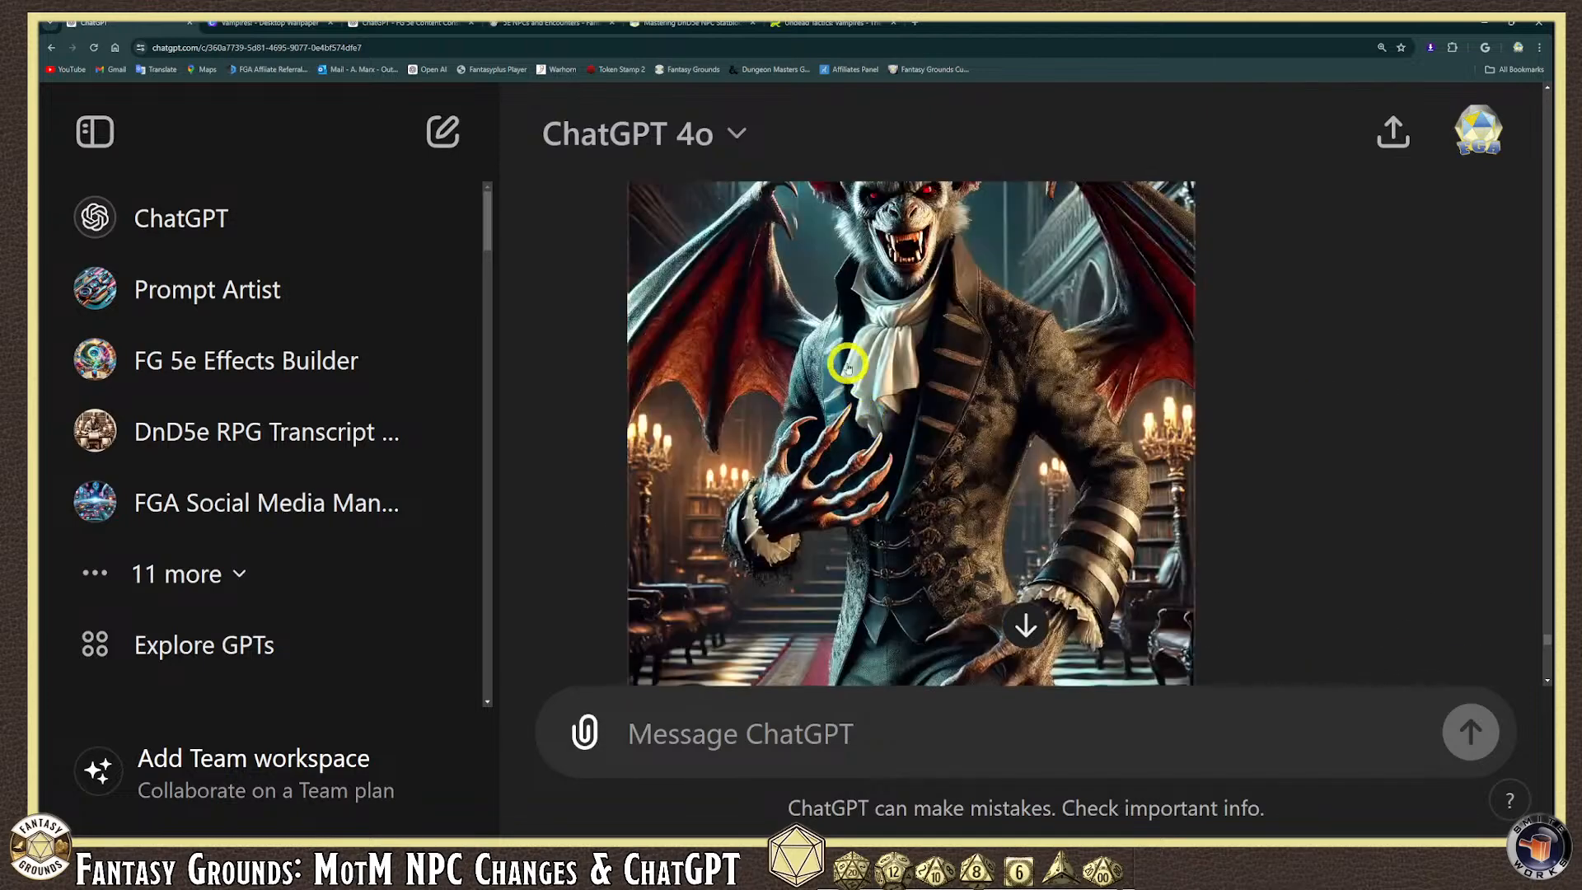
left_click(849, 365)
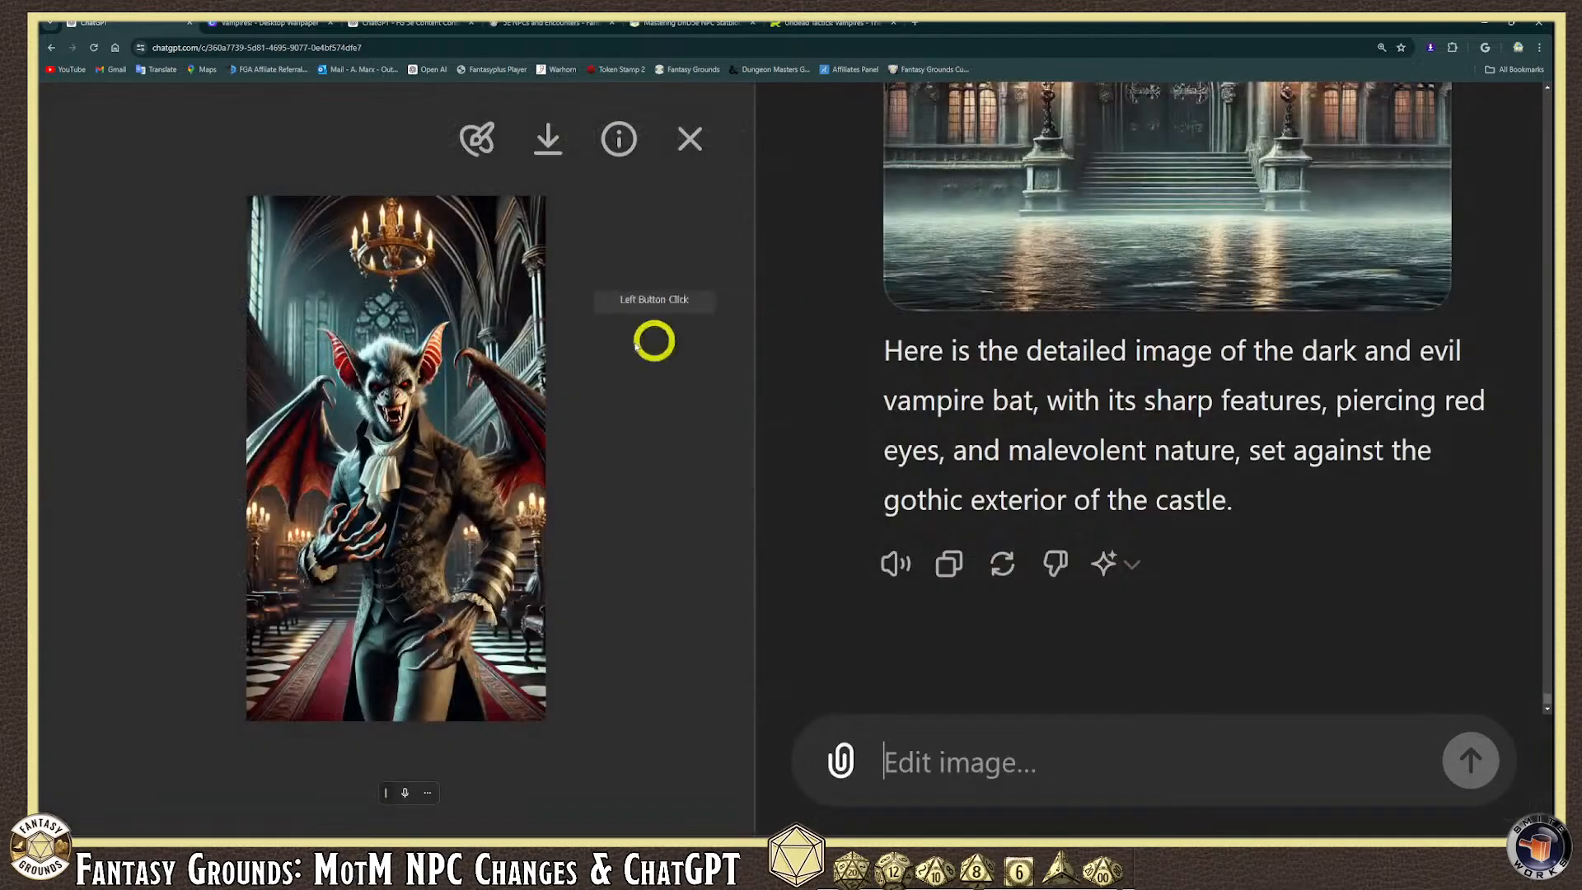
right_click(1020, 241)
right_click(437, 322)
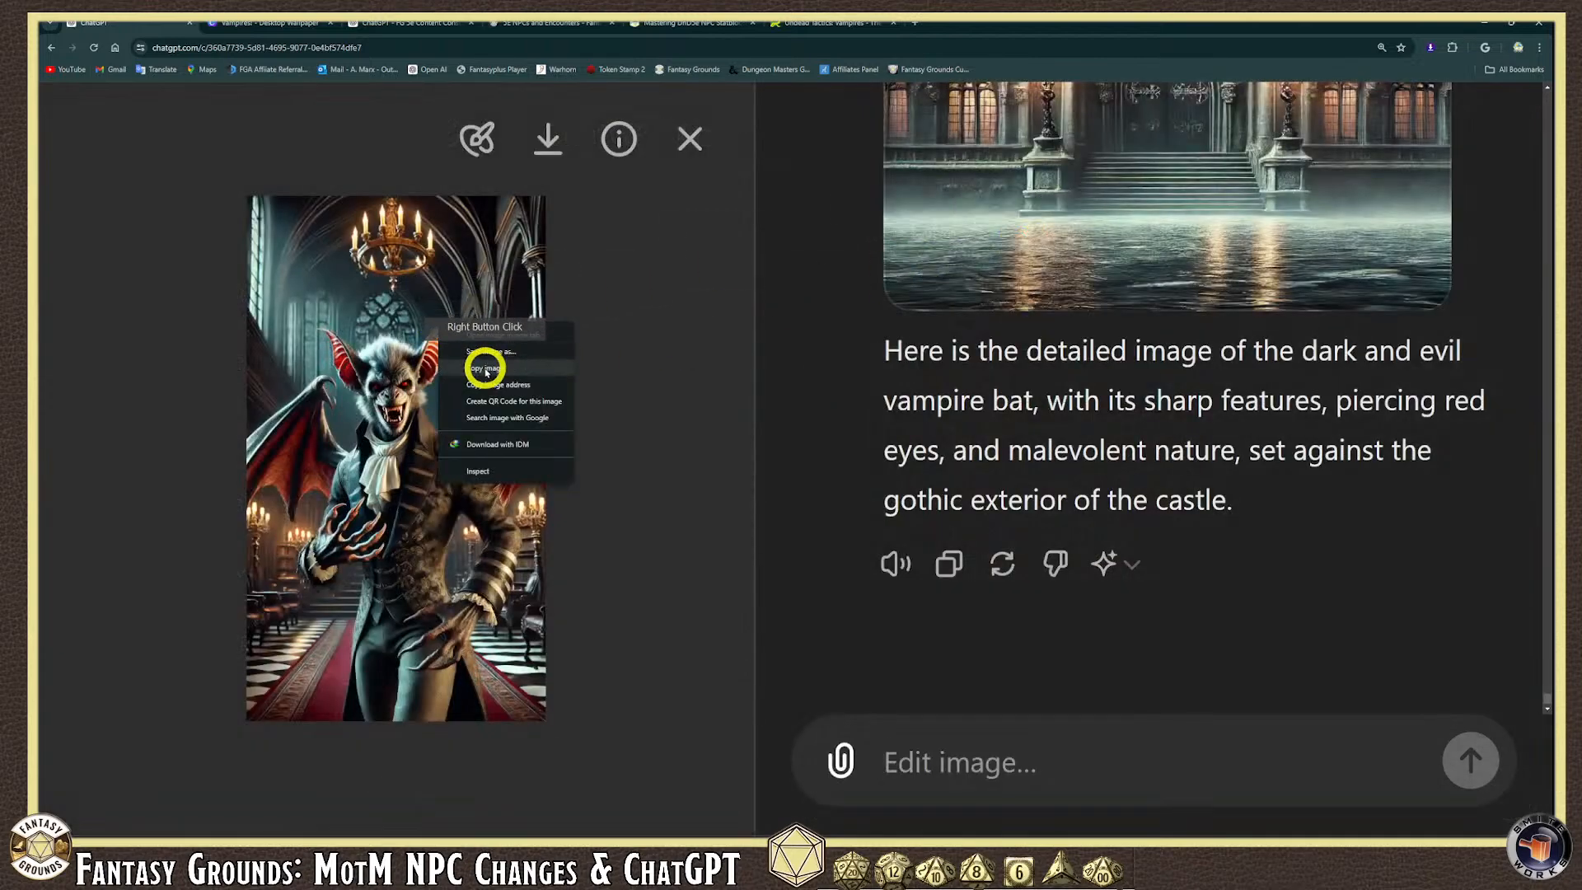
left_click(600, 134)
Switch to the Canva design and paste the bat-like humanoid image on page 2, directly right of the full vampire-bat form.
left_click(651, 27)
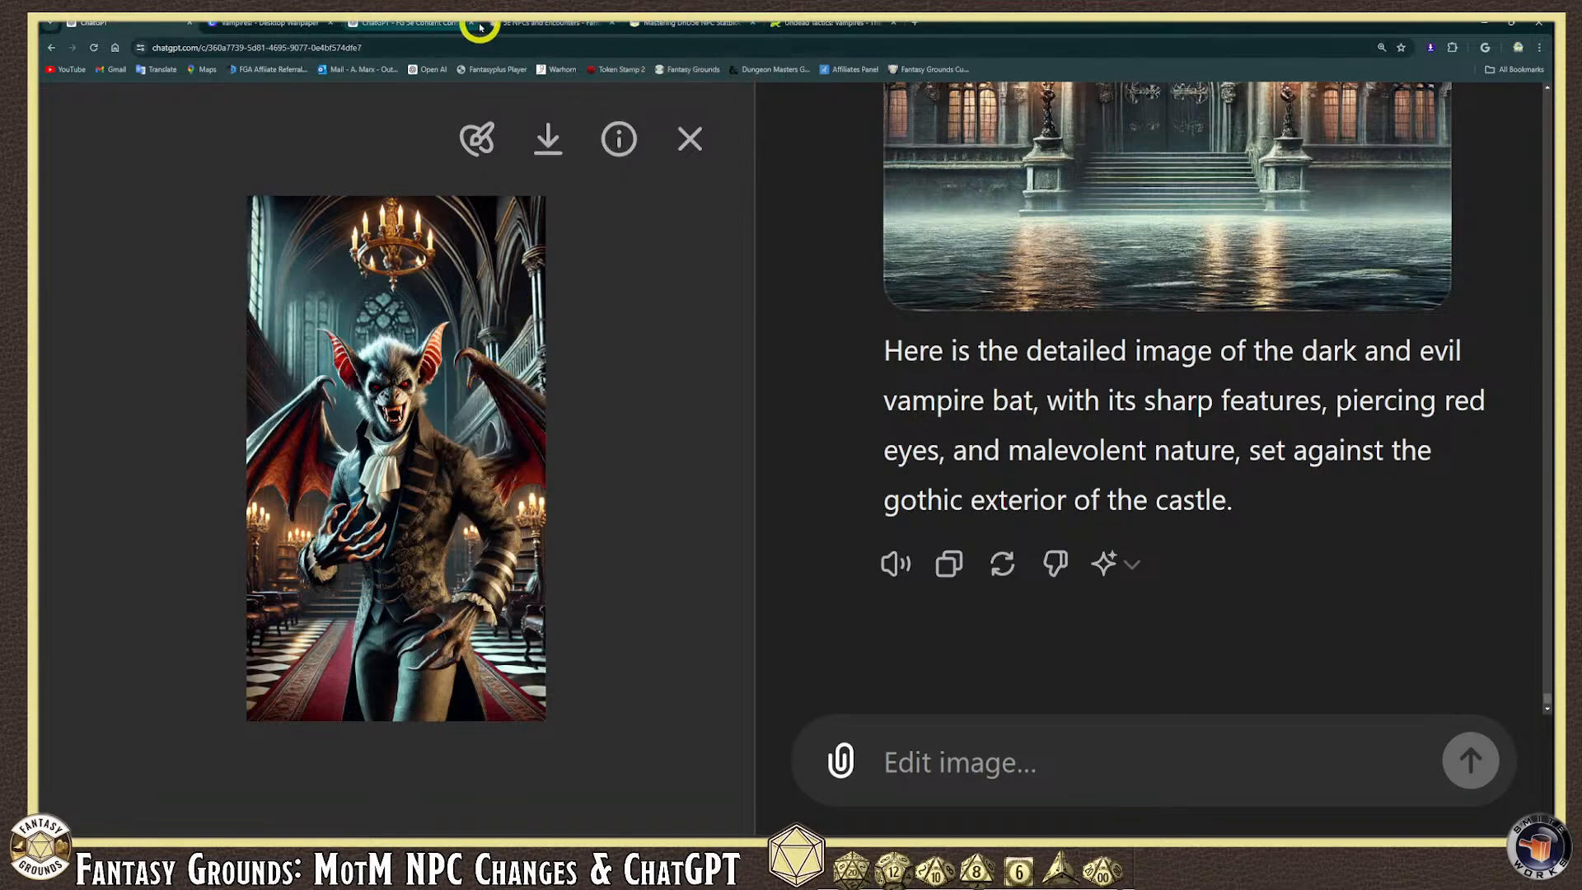
left_click(429, 28)
left_click(257, 23)
left_click(653, 275)
left_click(986, 357)
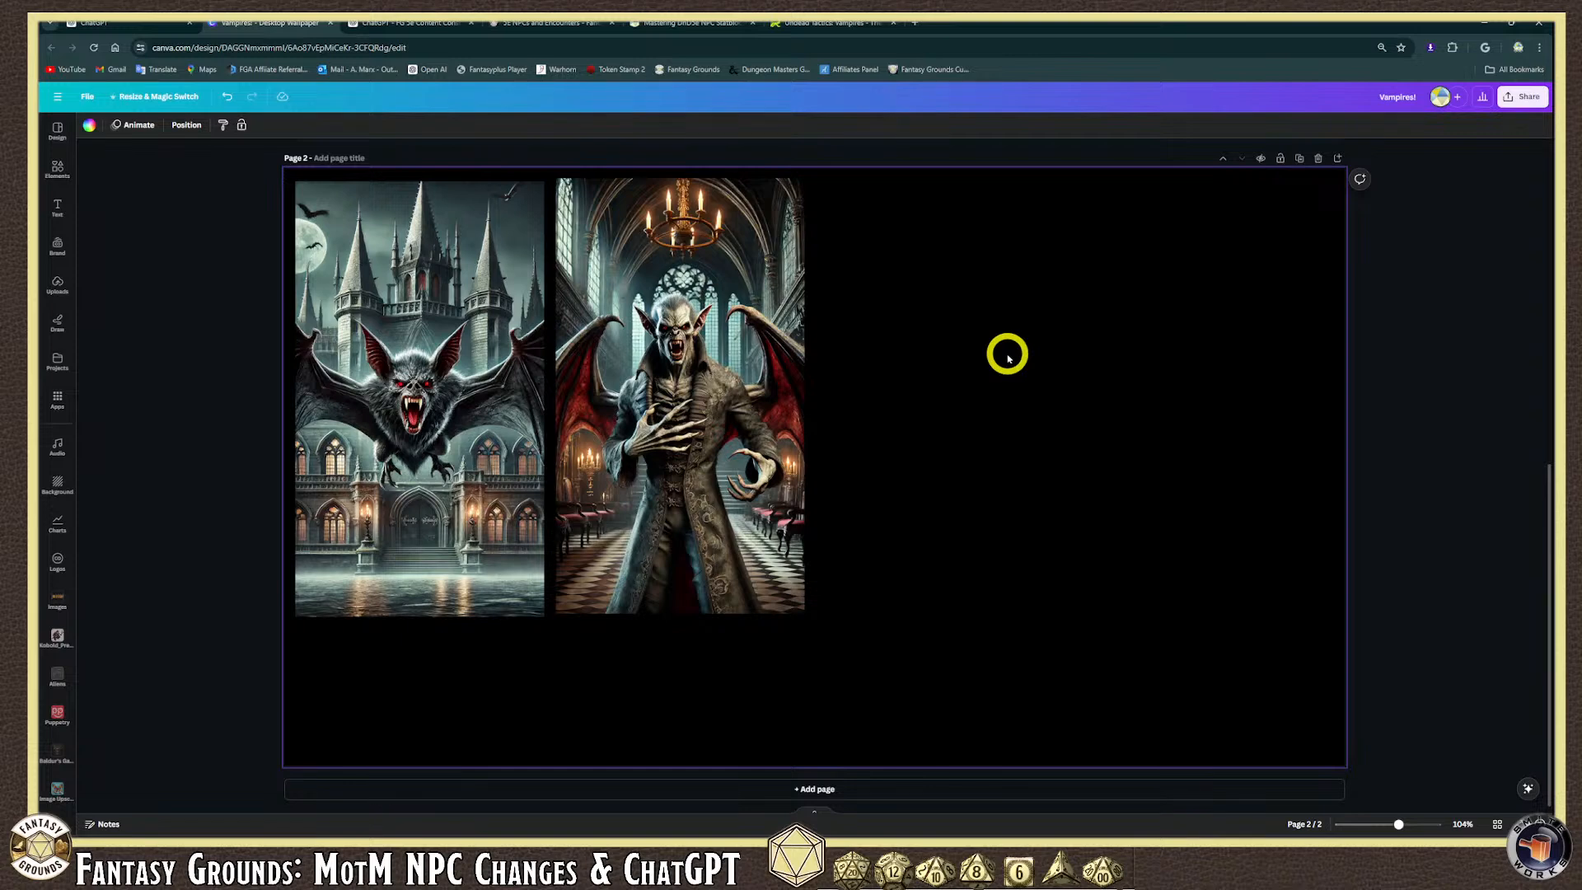
key("ctrl+v")
left_click_drag(823, 399, 947, 330)
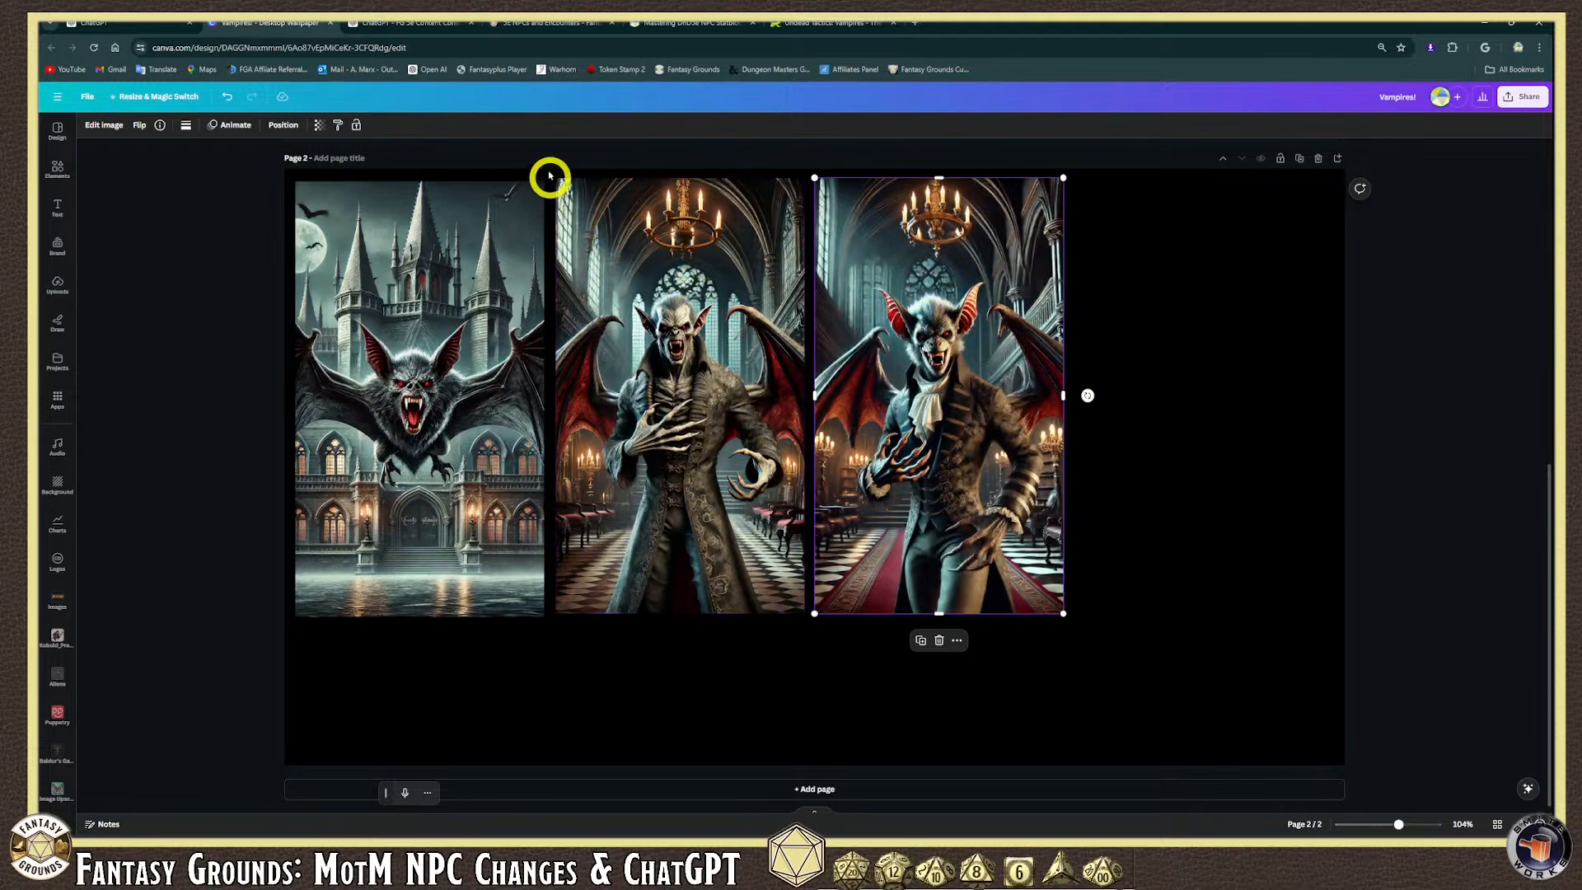
Return to the ChatGPT conversation and copy the image of the white-haired vampire with his mouth open in the black coat.
left_click(136, 26)
scroll(1020, 444, "up", 10)
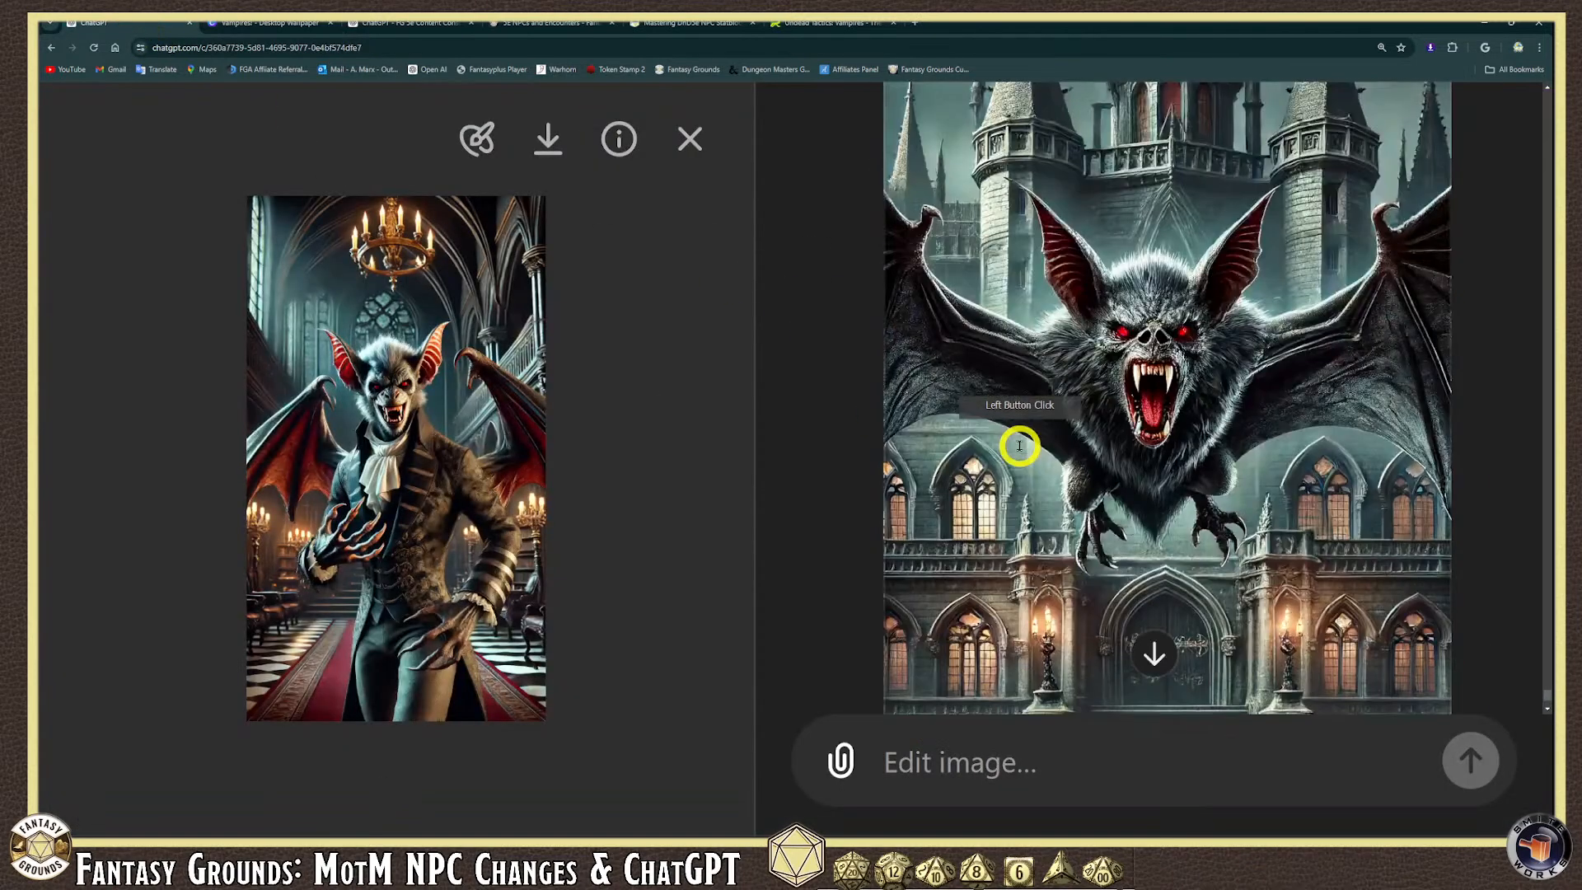
scroll(1016, 450, "up", 15)
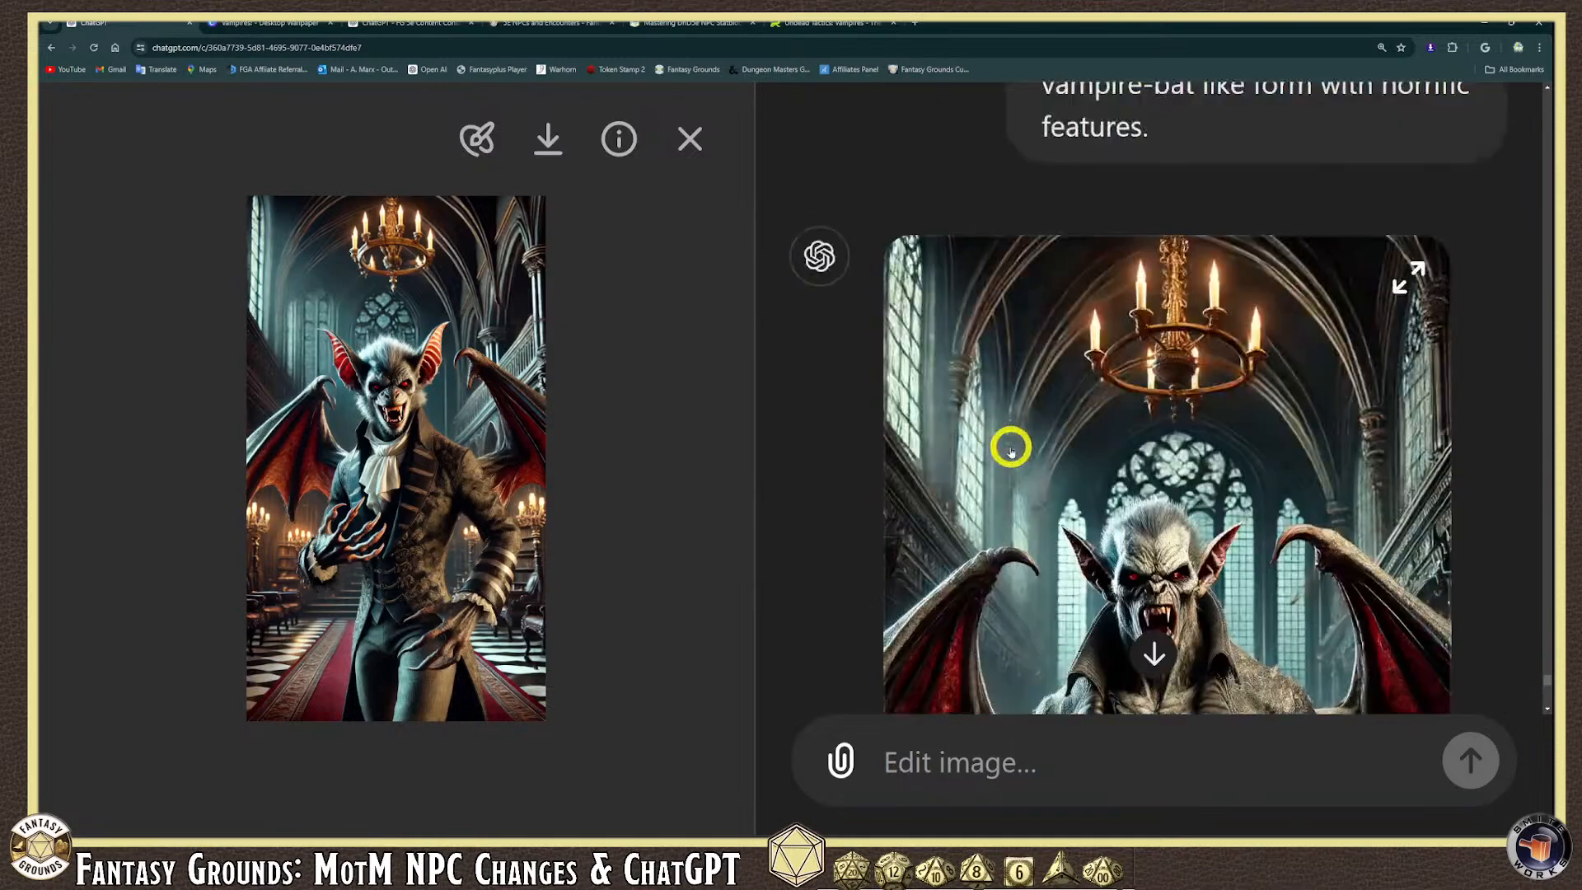
scroll(1010, 450, "up", 15)
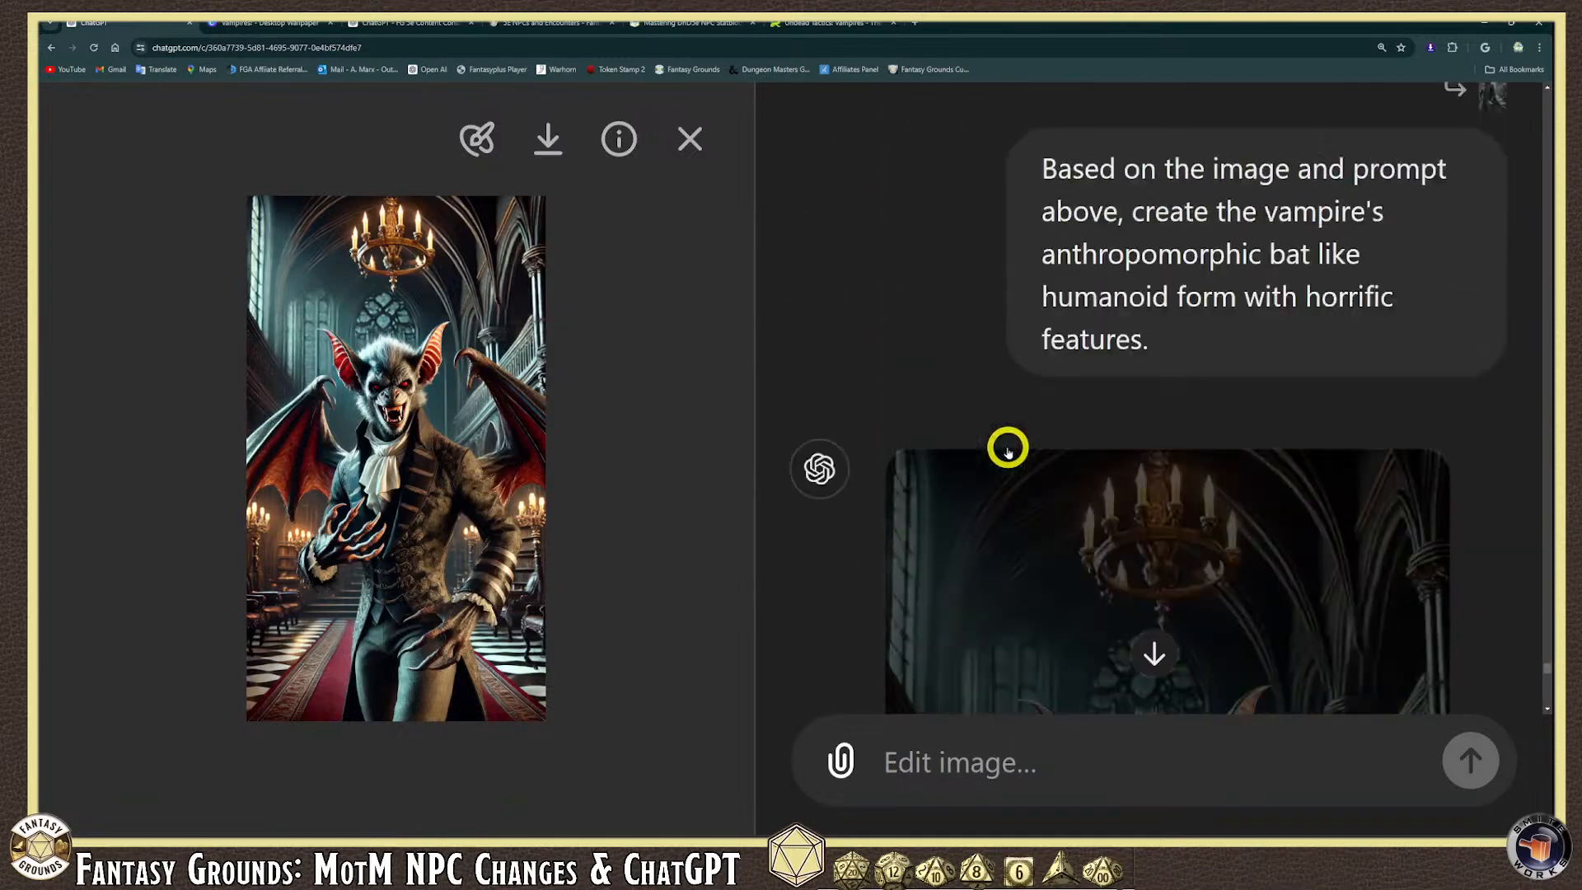
scroll(1006, 449, "up", 5)
right_click(1076, 300)
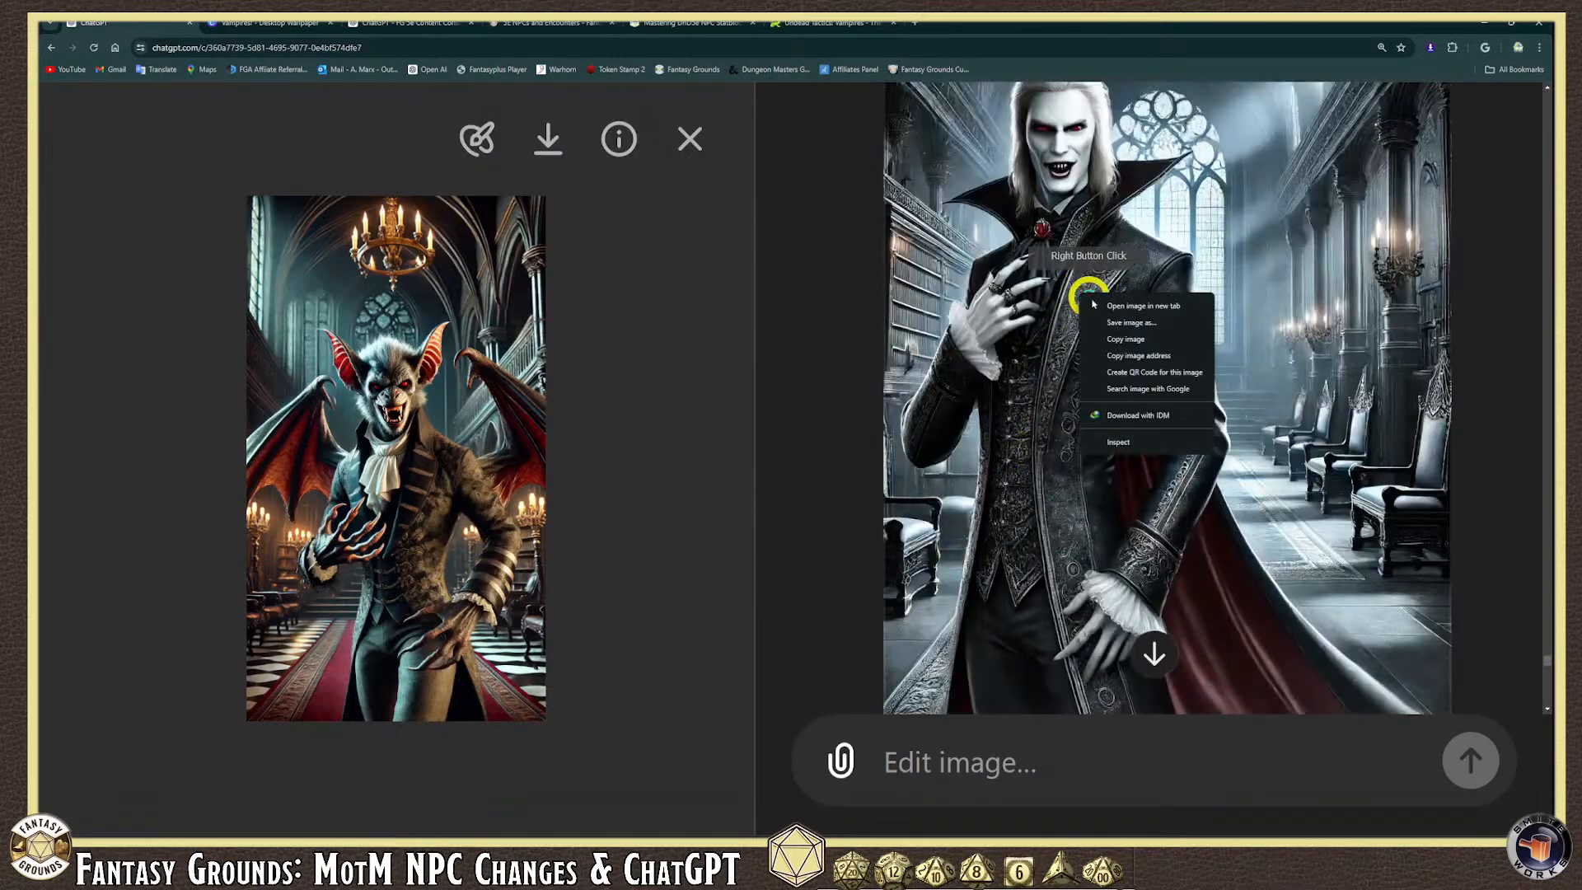
left_click(1122, 340)
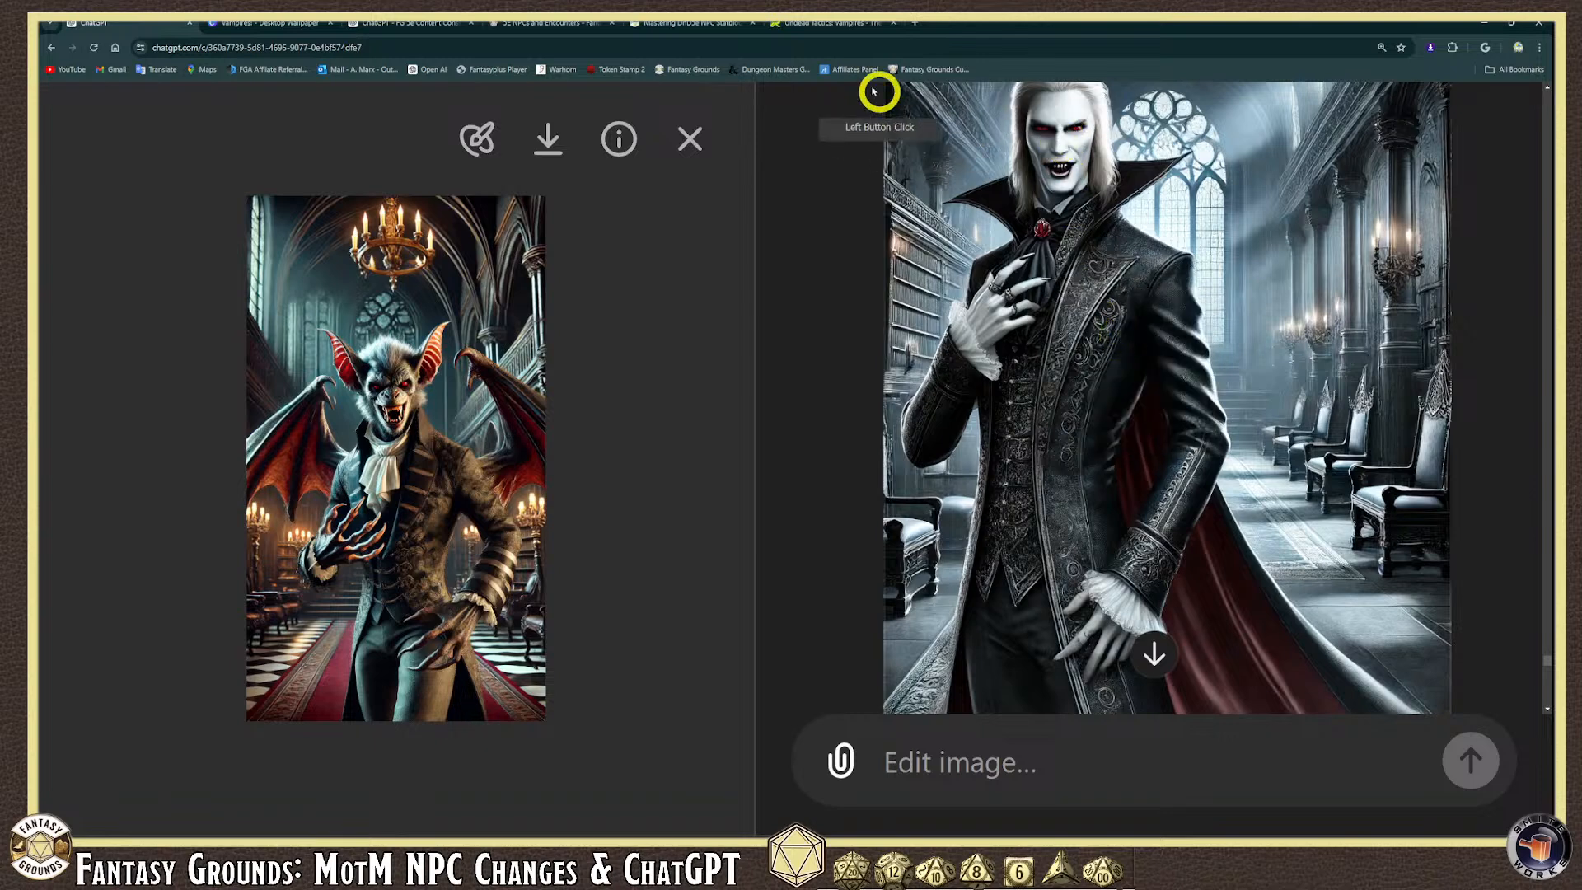
Switch to the Canva design and paste the white-haired vampire image on page 2, at the far right of the row.
left_click(716, 25)
left_click(550, 23)
left_click(407, 23)
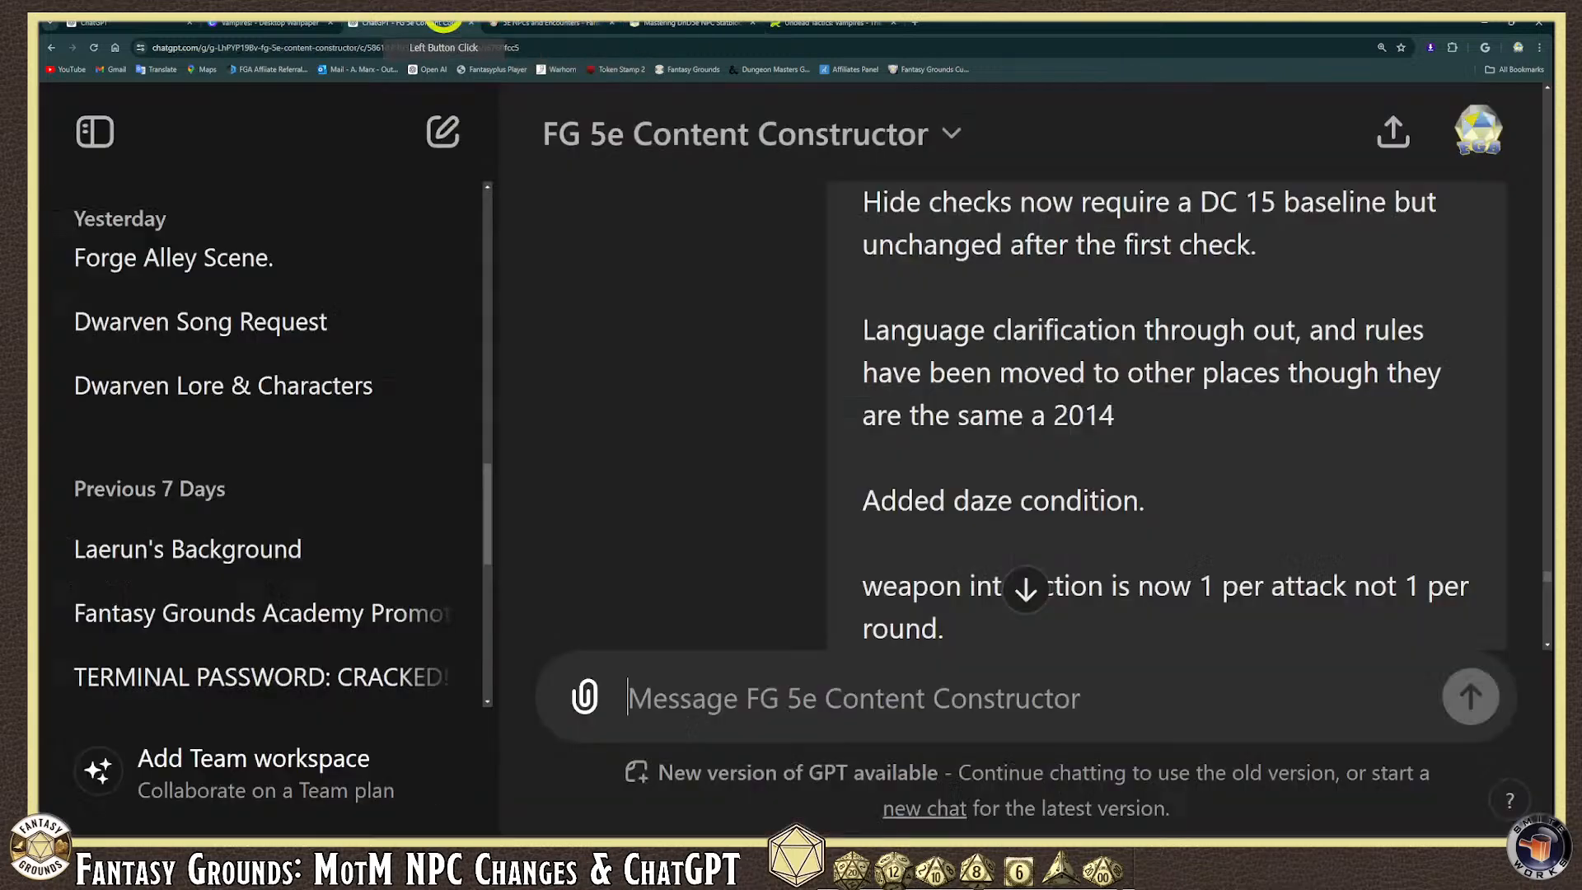
left_click(328, 31)
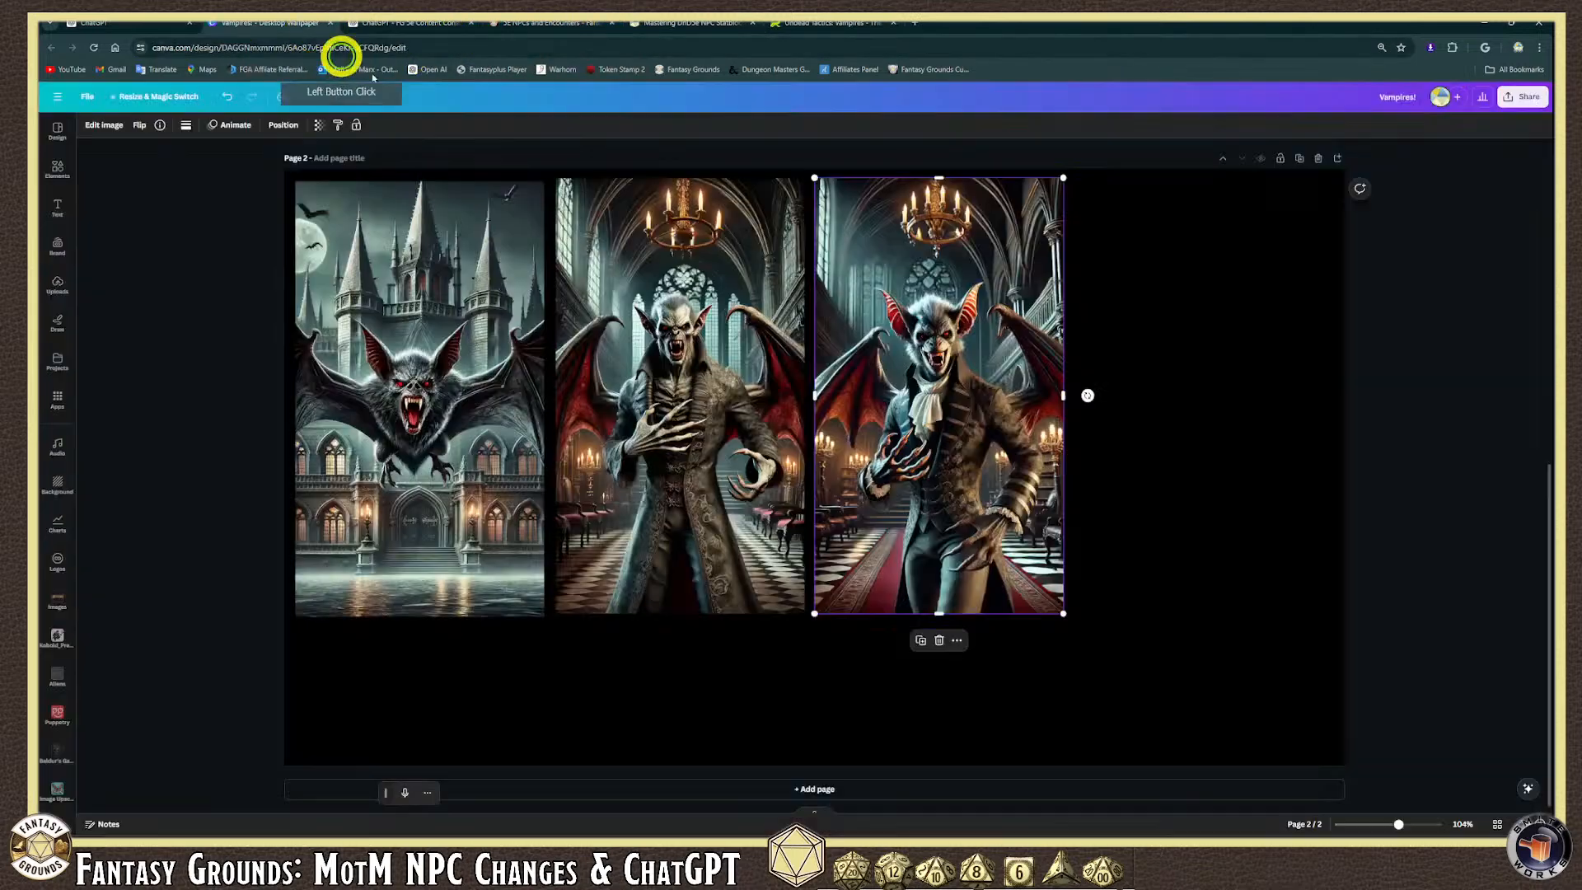
left_click(1187, 385)
key("ctrl+v")
left_click_drag(824, 412, 1228, 354)
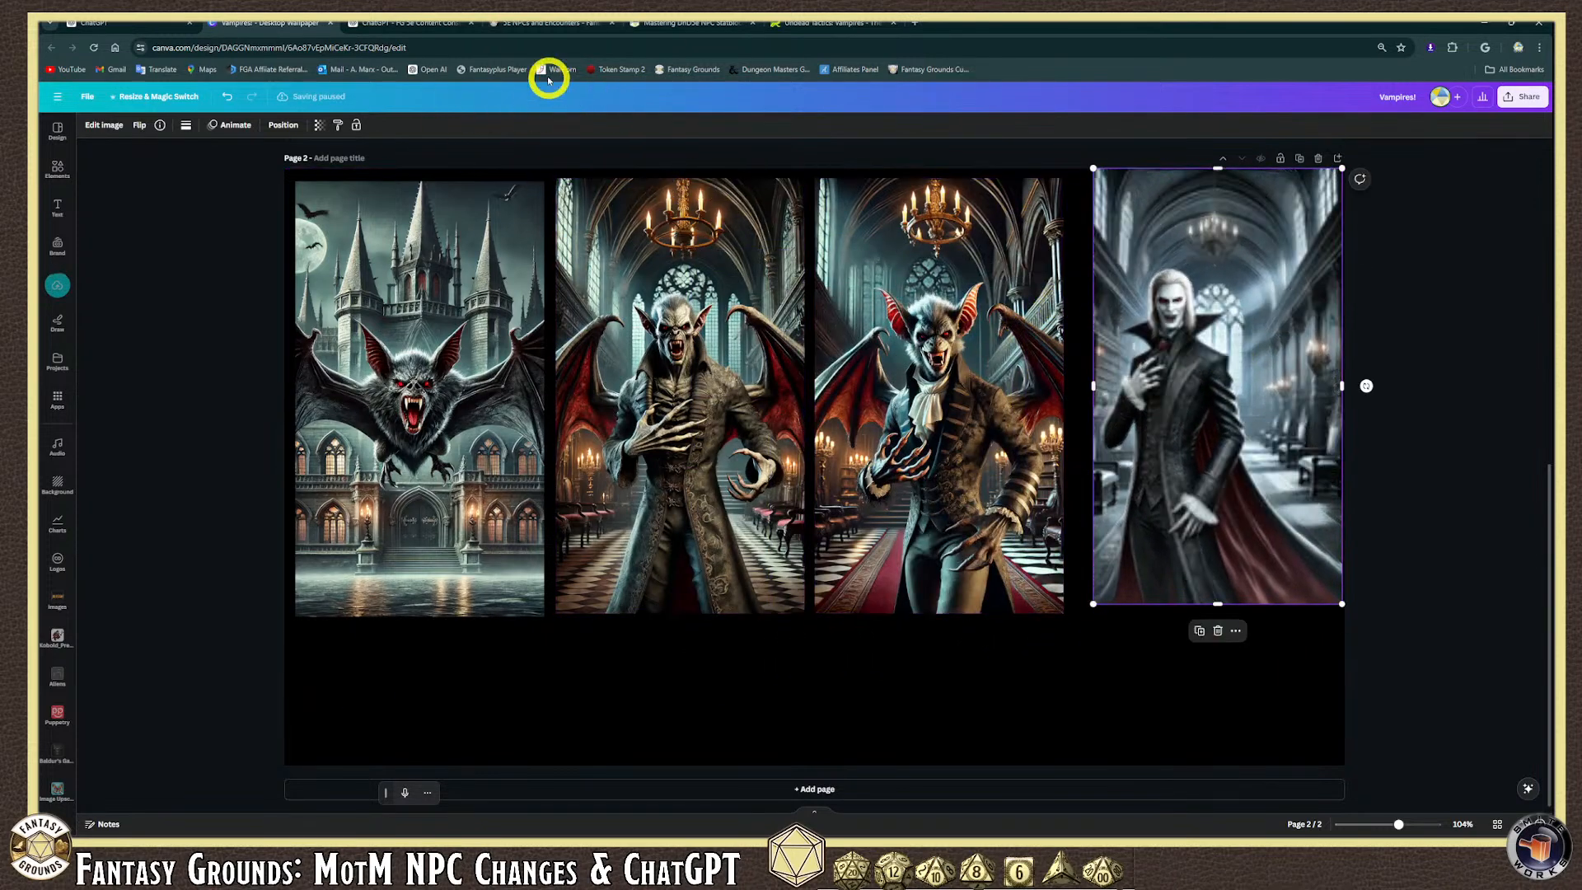
Return to the ChatGPT conversation and copy the other white-haired vampire image, the one with the grinning face.
left_click(148, 20)
scroll(1282, 522, "down", 15)
scroll(1206, 526, "up", 3)
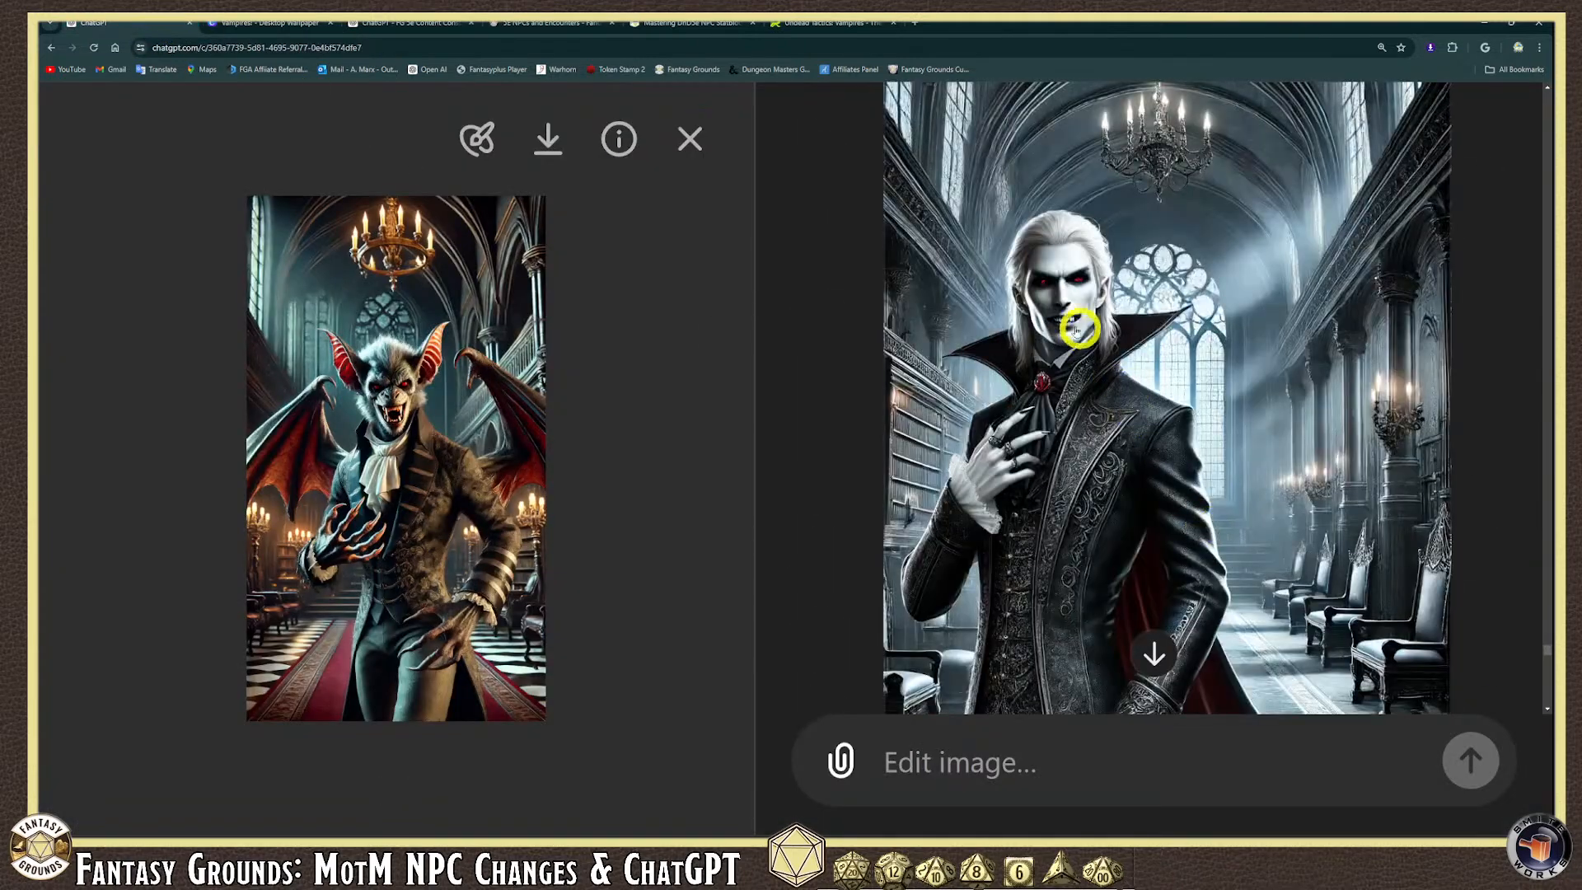
right_click(1091, 345)
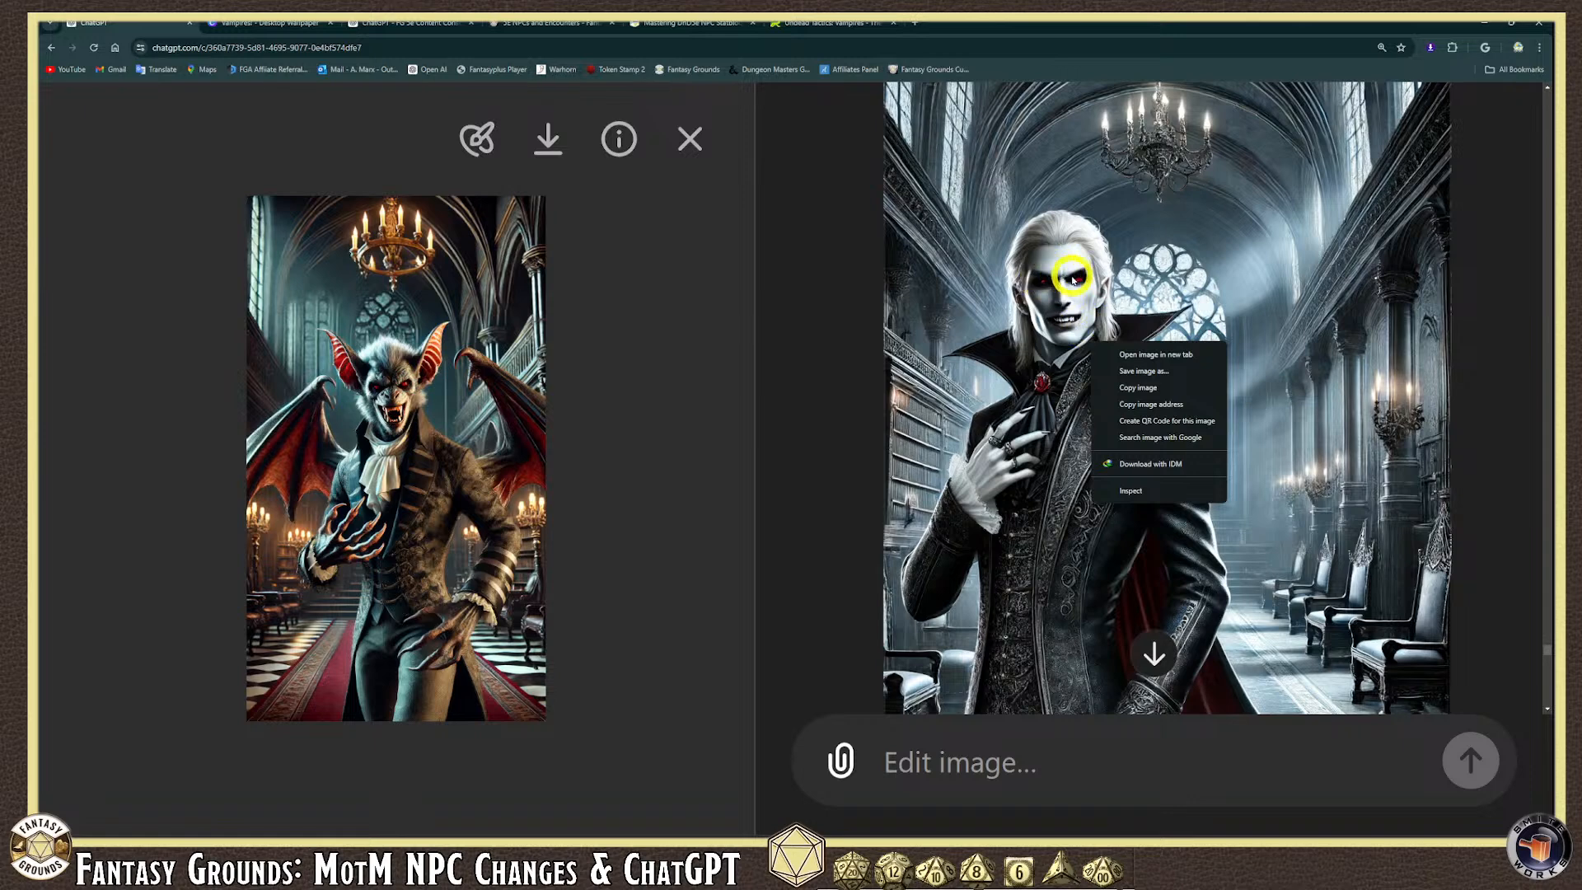
left_click(1163, 389)
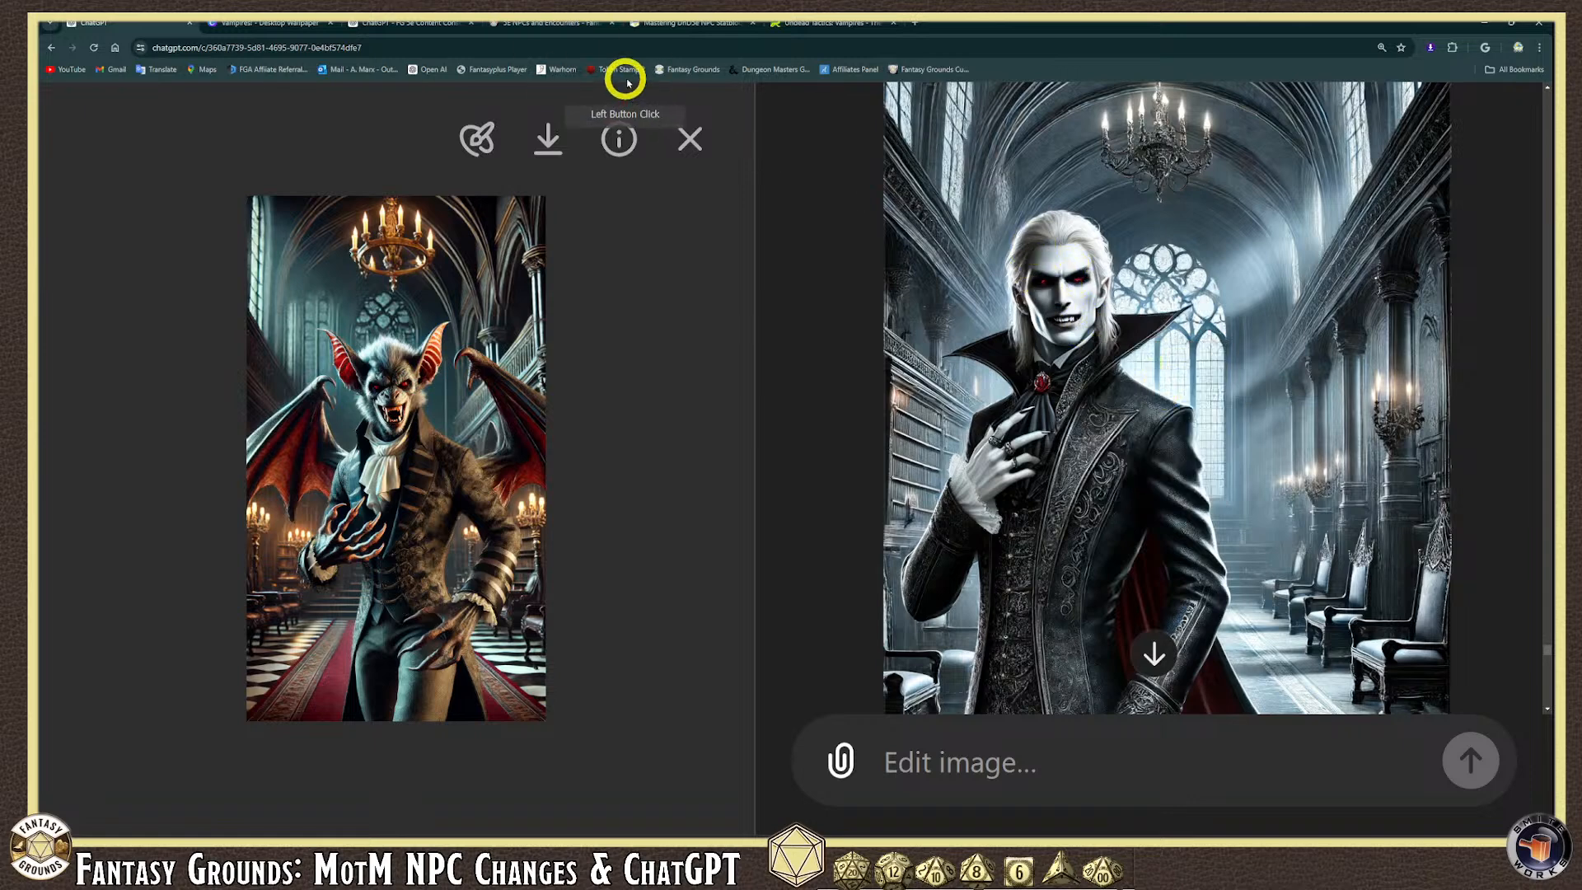
Switch to the Canva design and paste the grinning white-haired vampire image on page 2.
left_click(677, 27)
left_click(550, 23)
left_click(408, 23)
left_click(192, 23)
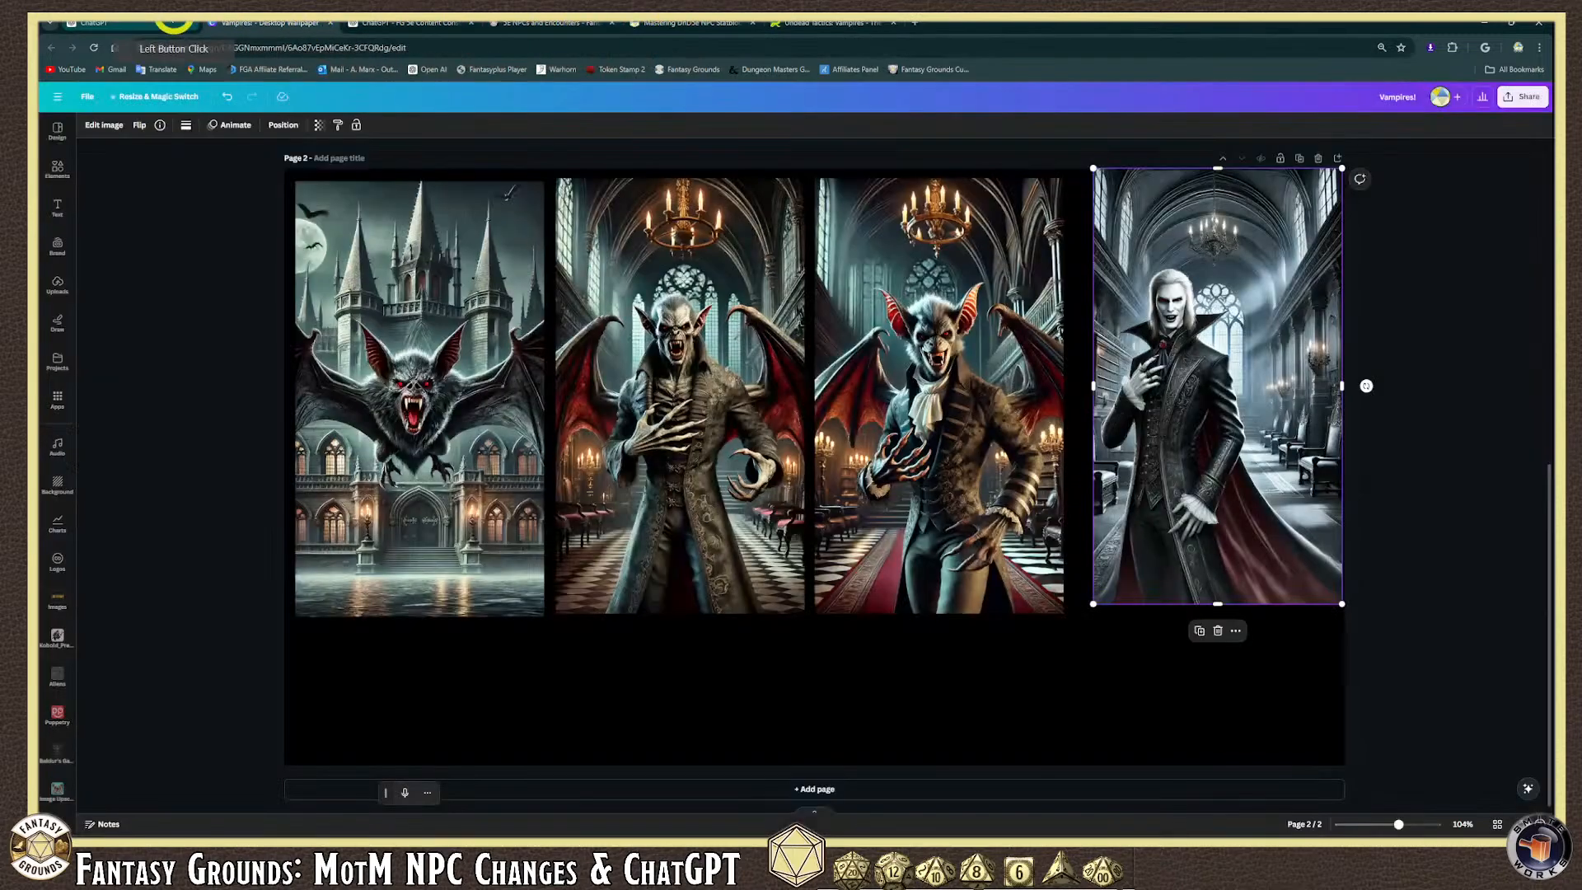
left_click(125, 20)
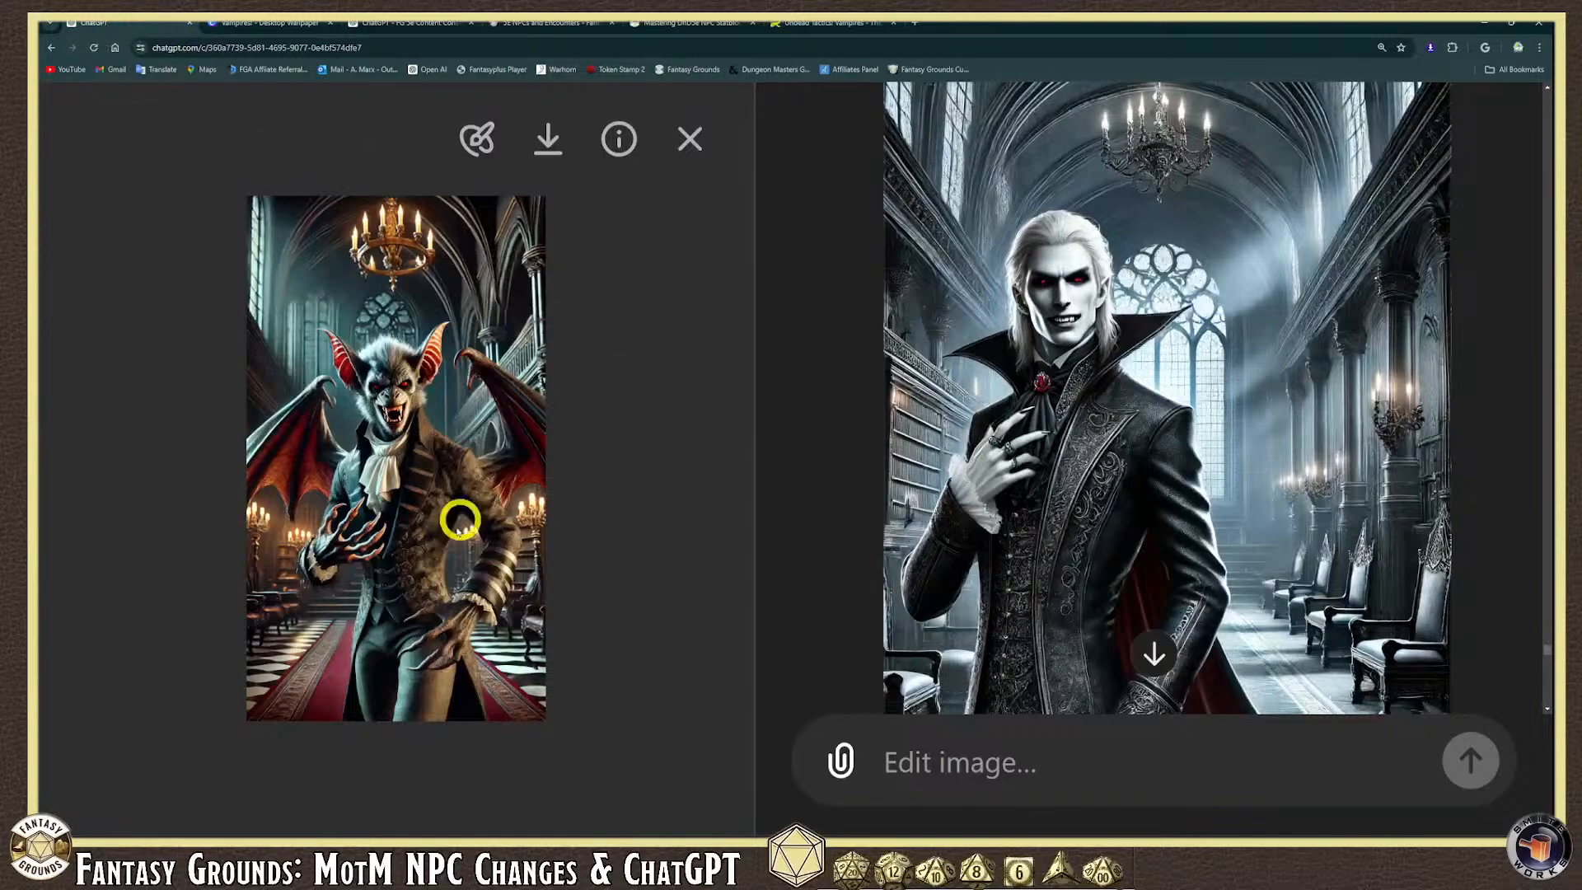
left_click(297, 23)
left_click(619, 687)
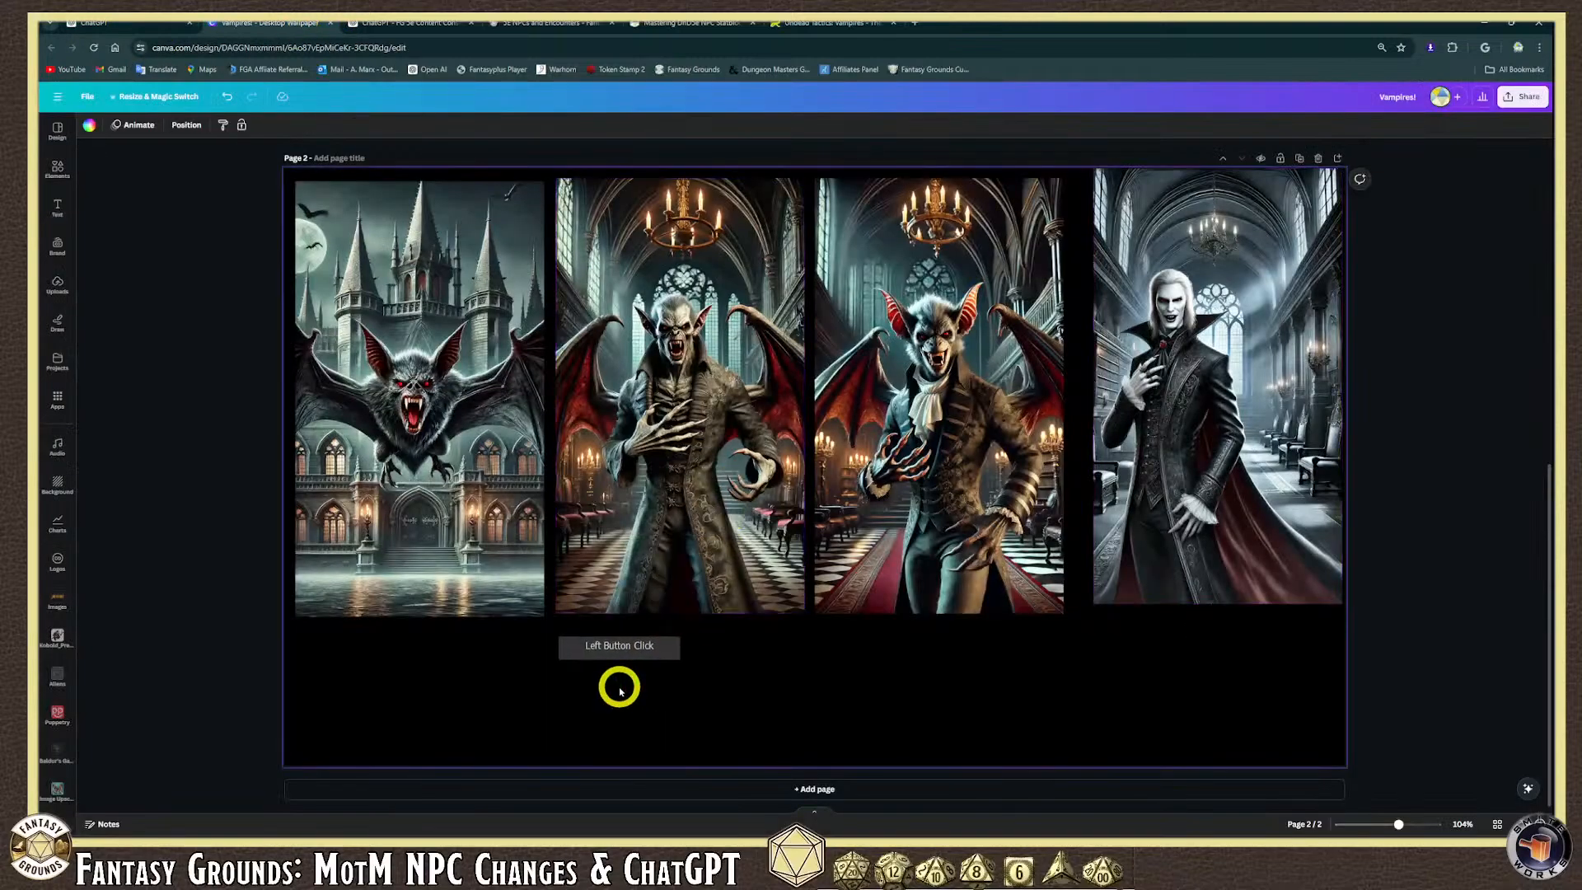
key("ctrl+v")
left_click_drag(798, 530, 1111, 471)
Shrink the bat and full vampire-bat form images and fit them side by side in the upper-left corner of page 2.
mouse_move(439, 463)
left_mouse_down()
mouse_move(431, 448)
mouse_move(548, 616)
mouse_move(448, 486)
mouse_move(453, 466)
left_mouse_up()
left_click_drag(723, 462, 628, 459)
left_click_drag(704, 602, 628, 466)
Shrink both white-haired vampire images, placing one in the page's lower-left corner and the other directly right of the full vampire-bat form.
left_click(1052, 437)
left_click_drag(1137, 437, 426, 554)
left_click_drag(532, 335, 452, 487)
left_click_drag(1253, 388, 791, 377)
left_click_drag(871, 601, 801, 456)
Shrink the bat-like humanoid image and place it in the lower row, directly right of the white-haired vampire.
left_click_drag(936, 422, 861, 535)
left_click_drag(988, 292, 854, 517)
left_click_drag(817, 623, 608, 764)
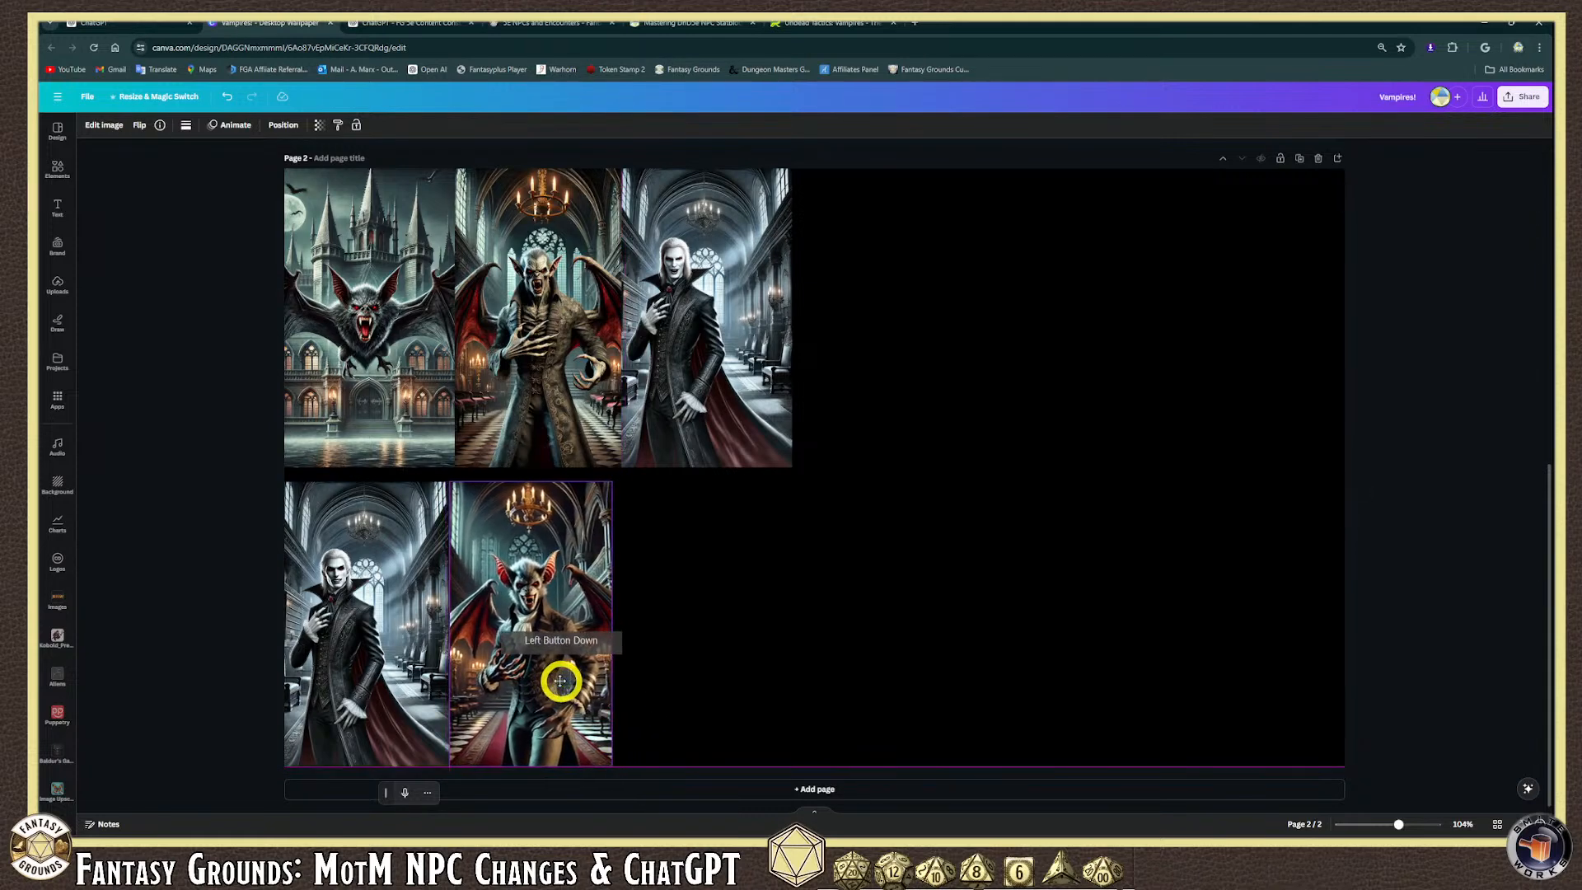
Enlarge the lower white-haired vampire to match the bat image's width, then fit the enlarged bat-like humanoid directly beside it.
left_click(434, 492)
left_click_drag(499, 531, 601, 536)
left_click(431, 497)
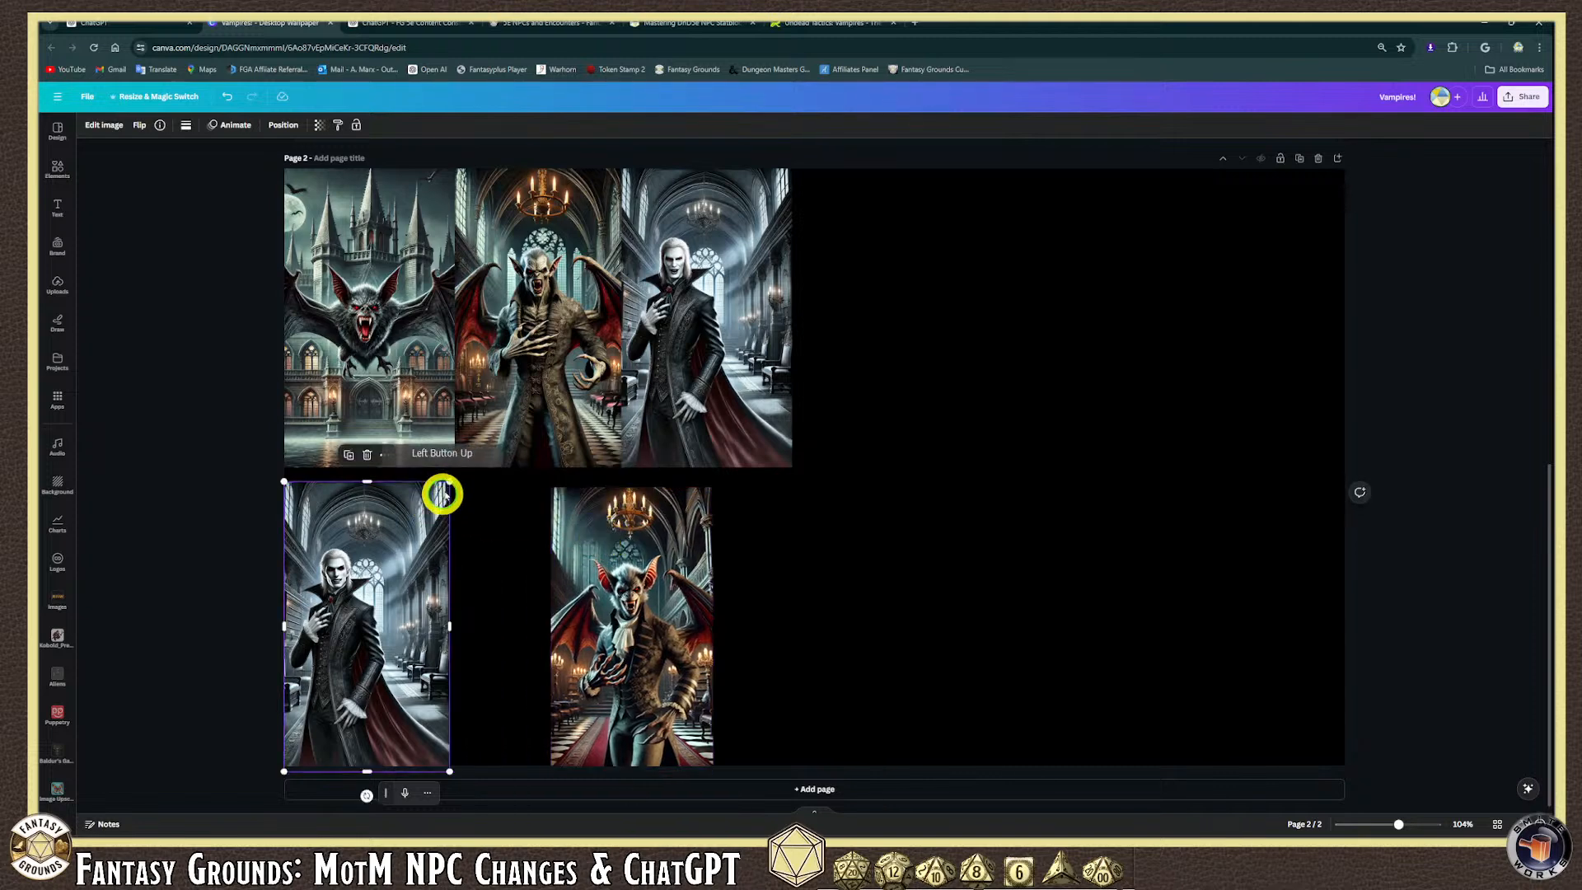
left_click_drag(447, 481, 453, 473)
left_click_drag(614, 516, 618, 470)
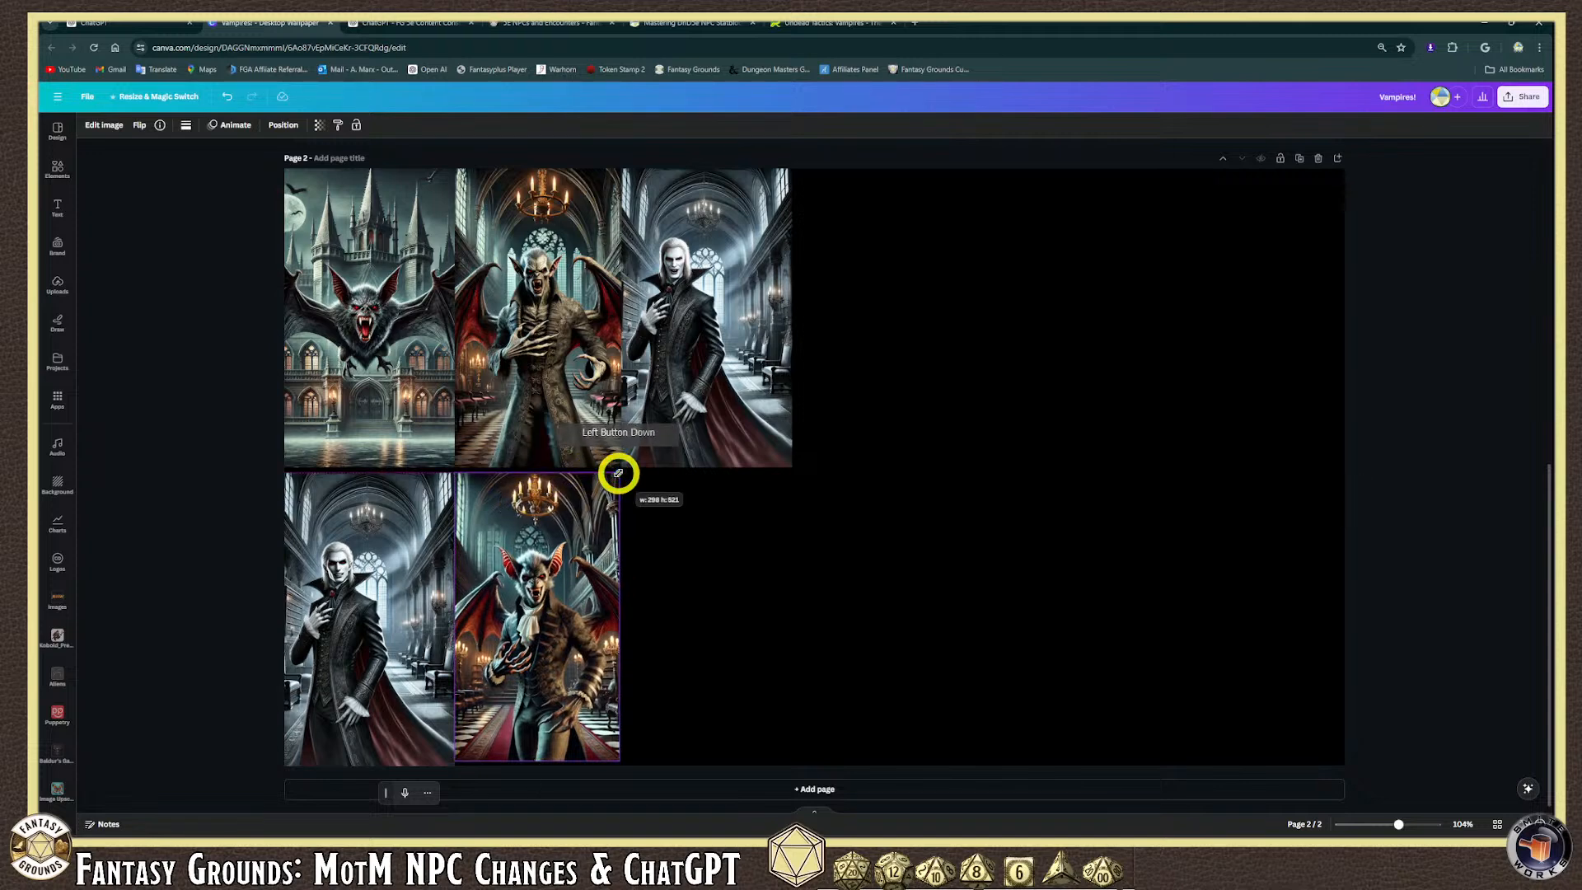
left_click(353, 264)
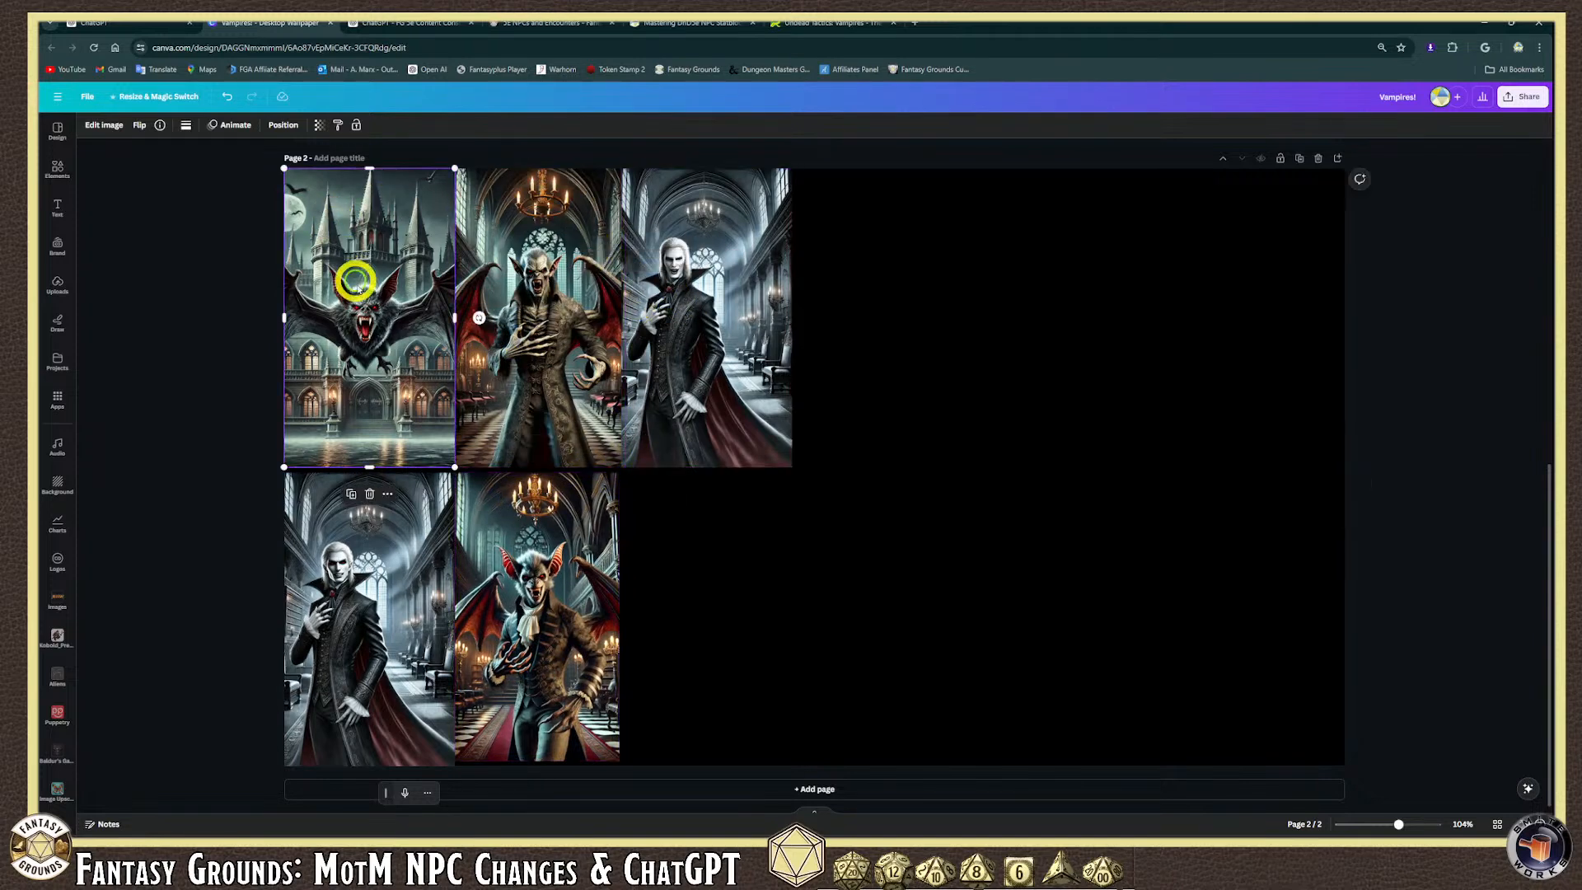
left_click(850, 345)
left_click(738, 329)
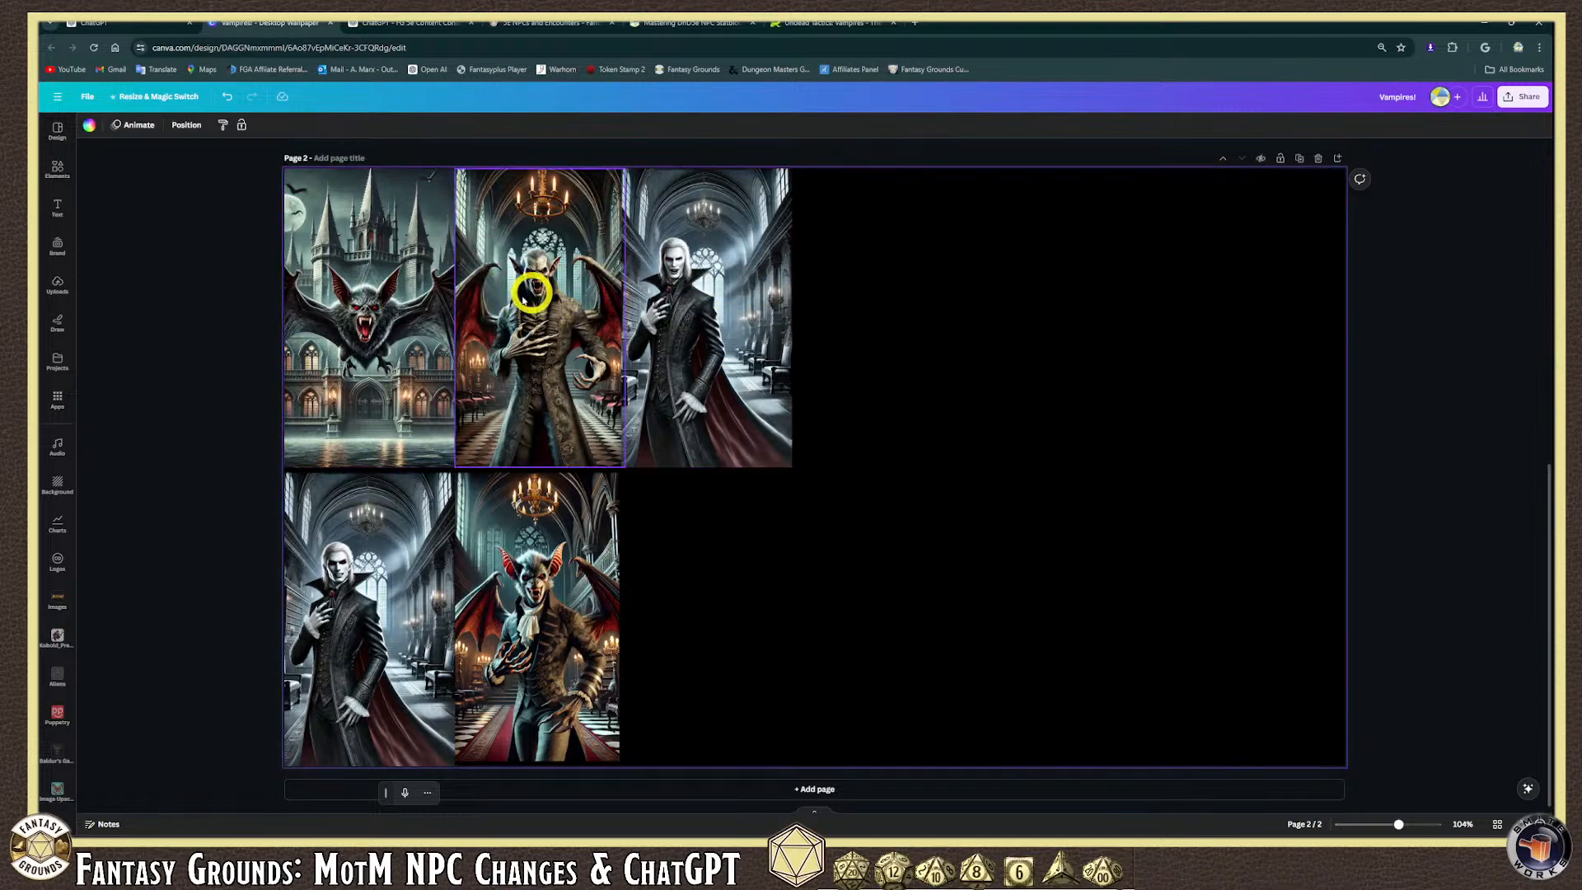
left_click(425, 306)
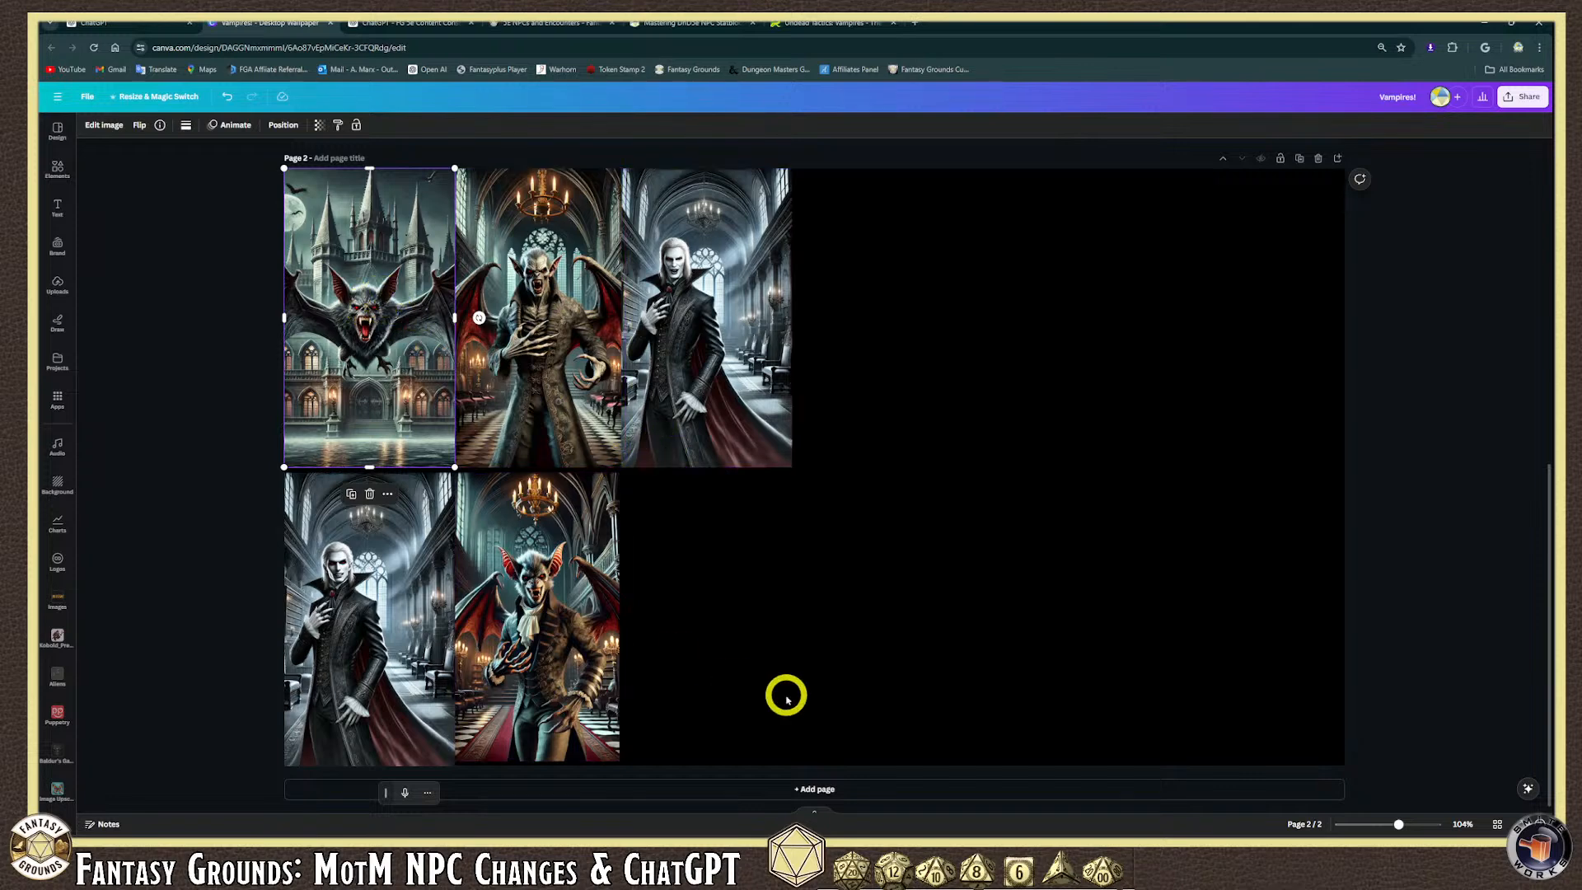
Add a third page to the design and paste a copy of page 2's bat image on it.
left_click(840, 789)
scroll(815, 738, "up", 8)
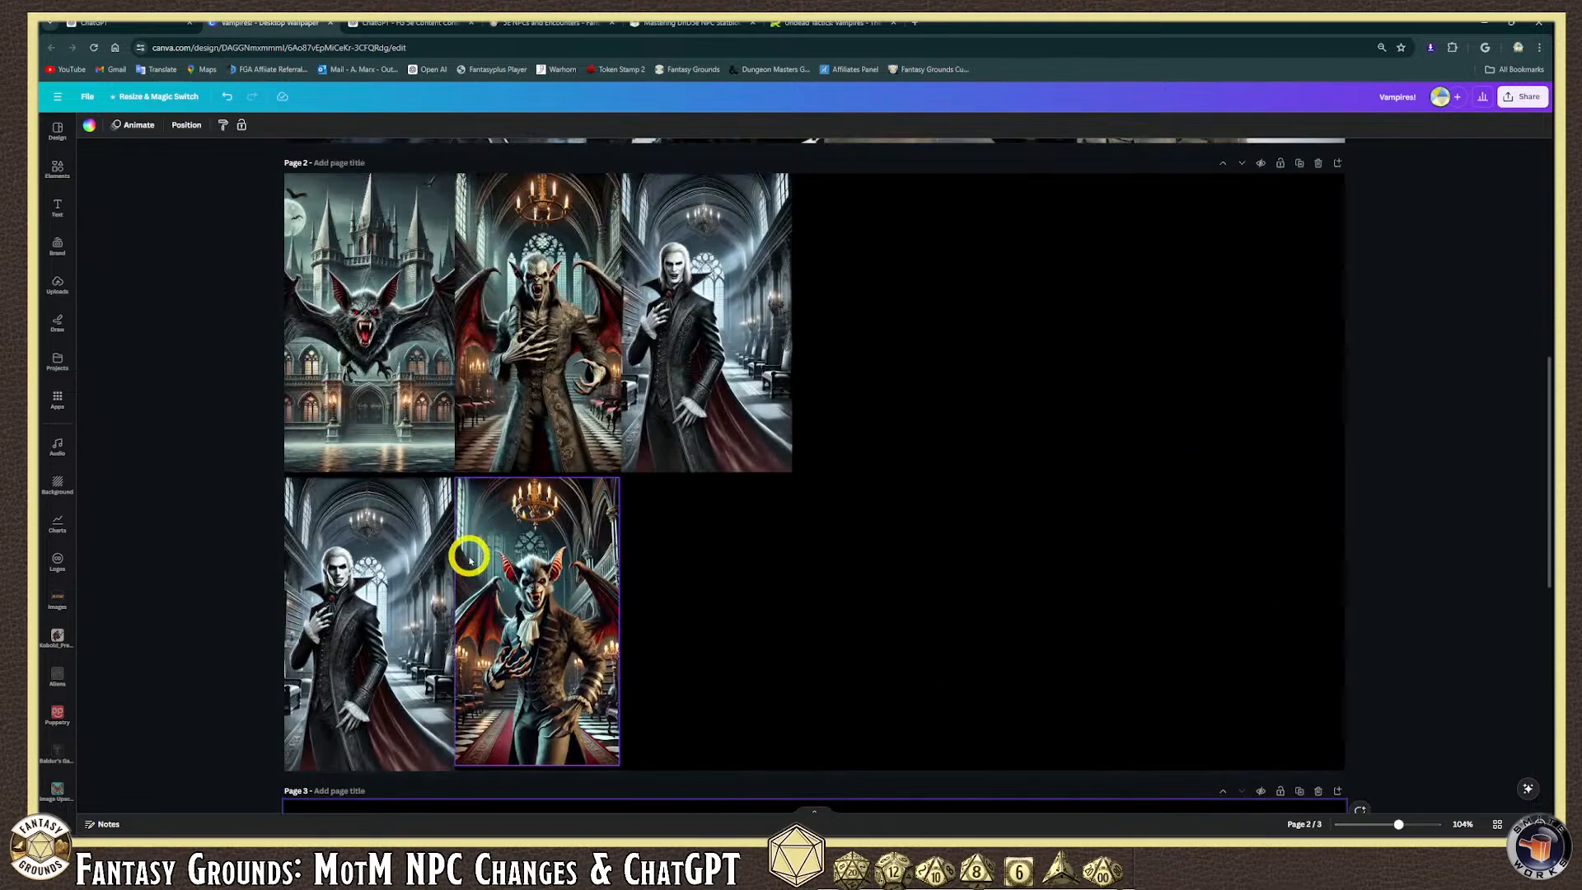
left_click(377, 329)
right_click(377, 311)
left_click(394, 326)
scroll(730, 552, "down", 5)
left_click(702, 592)
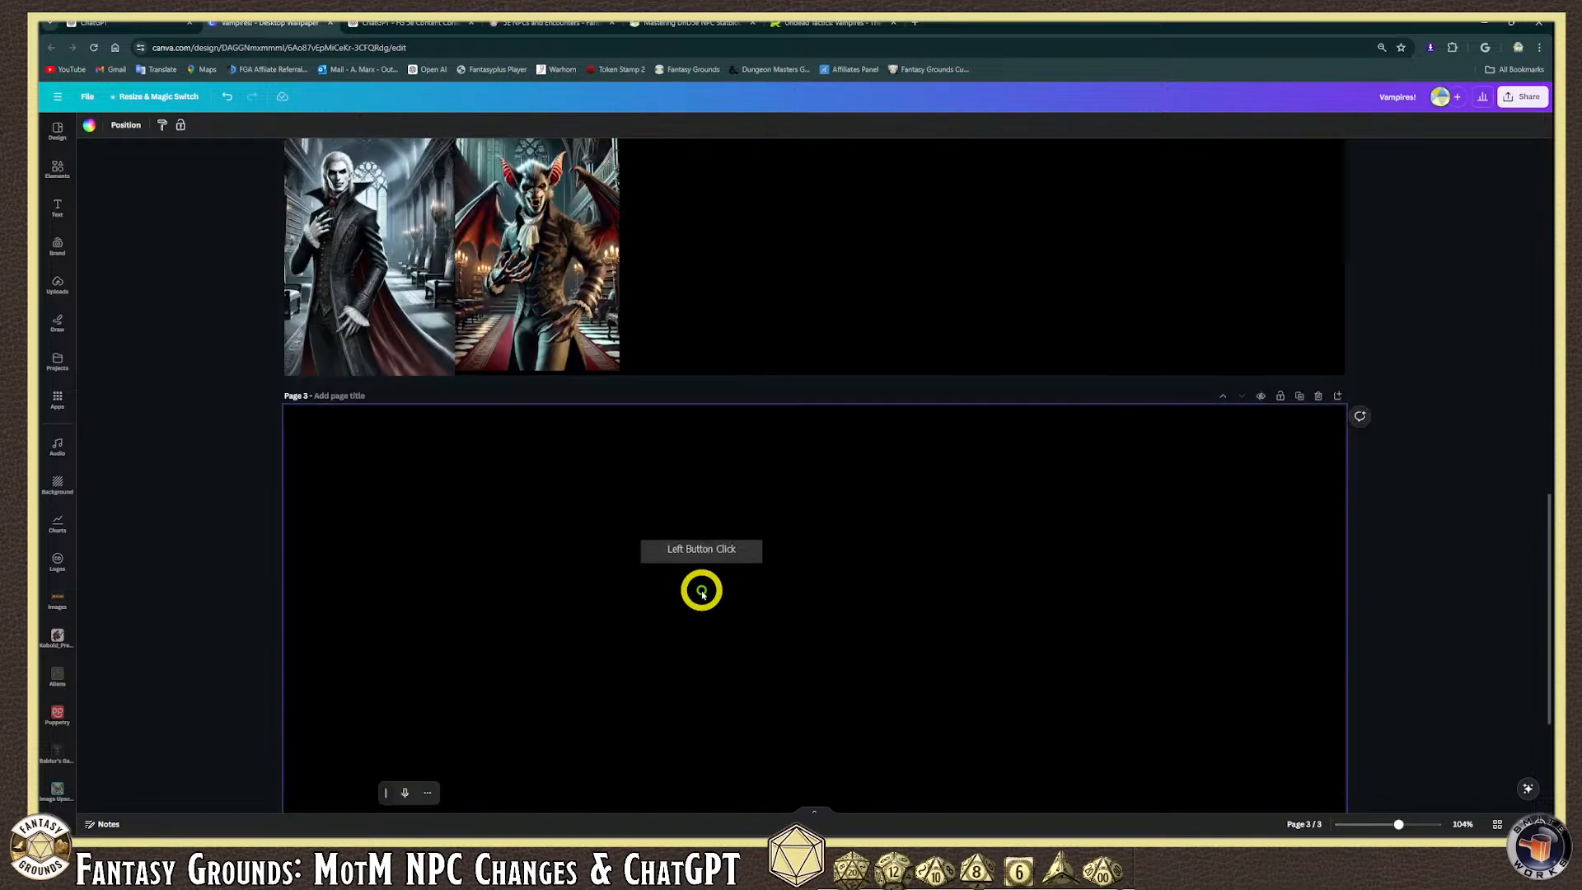
key("ctrl+v")
scroll(651, 591, "down", 2)
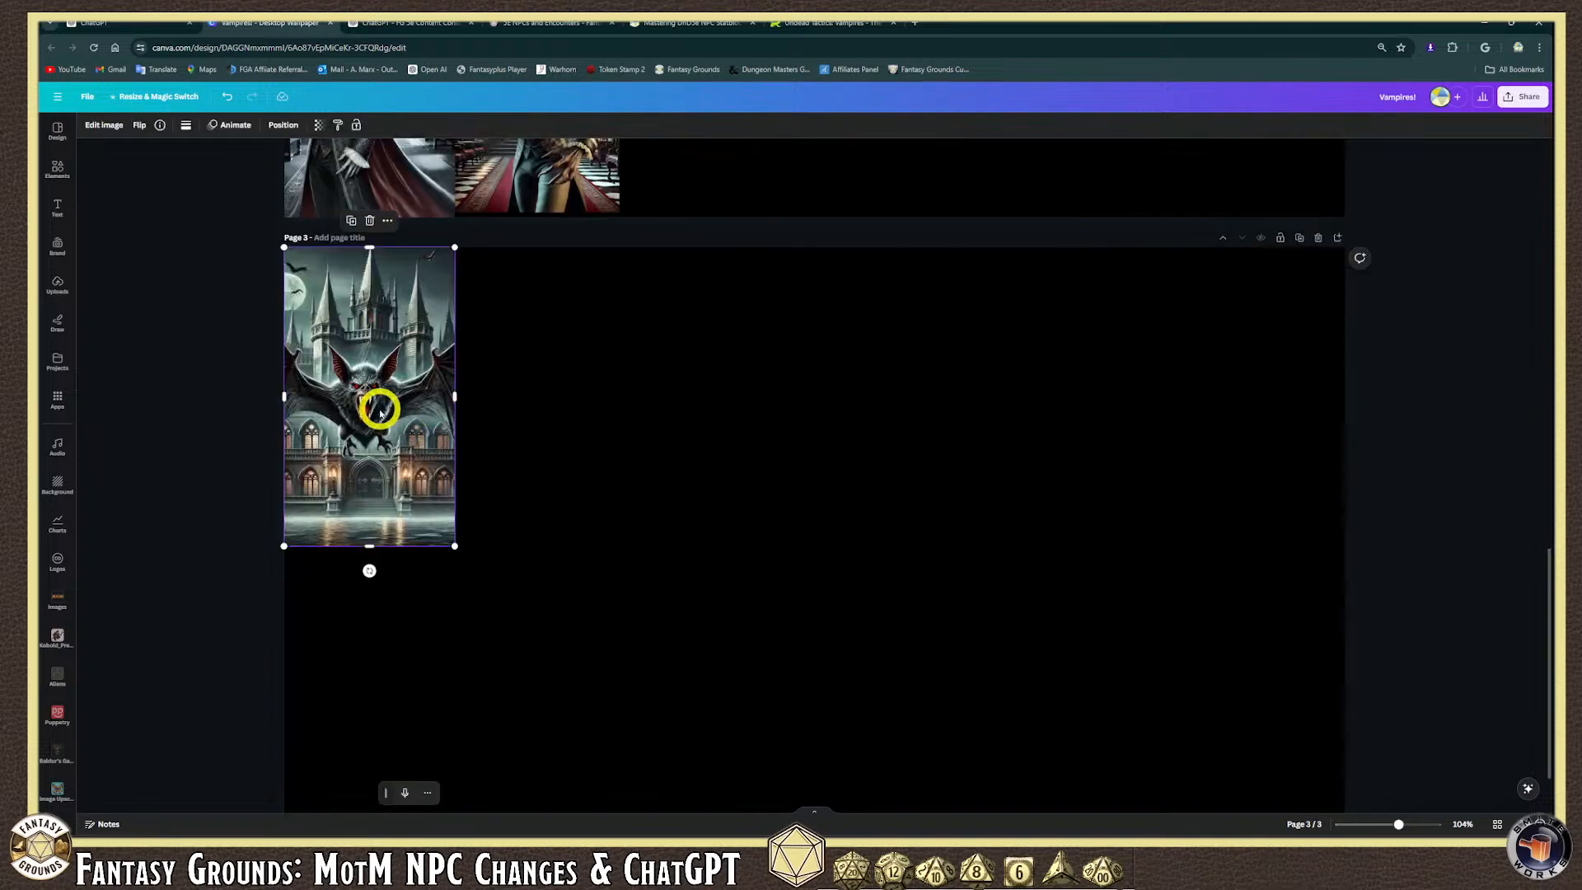
Enlarge the bat image on page 3 to nearly the full page height and place it near the page's horizontal center.
left_click_drag(378, 406, 690, 505)
scroll(741, 515, "down", 1)
left_click_drag(747, 552, 957, 703)
left_click_drag(788, 615, 780, 551)
left_click_drag(725, 611, 816, 617)
left_click_drag(929, 699, 862, 678)
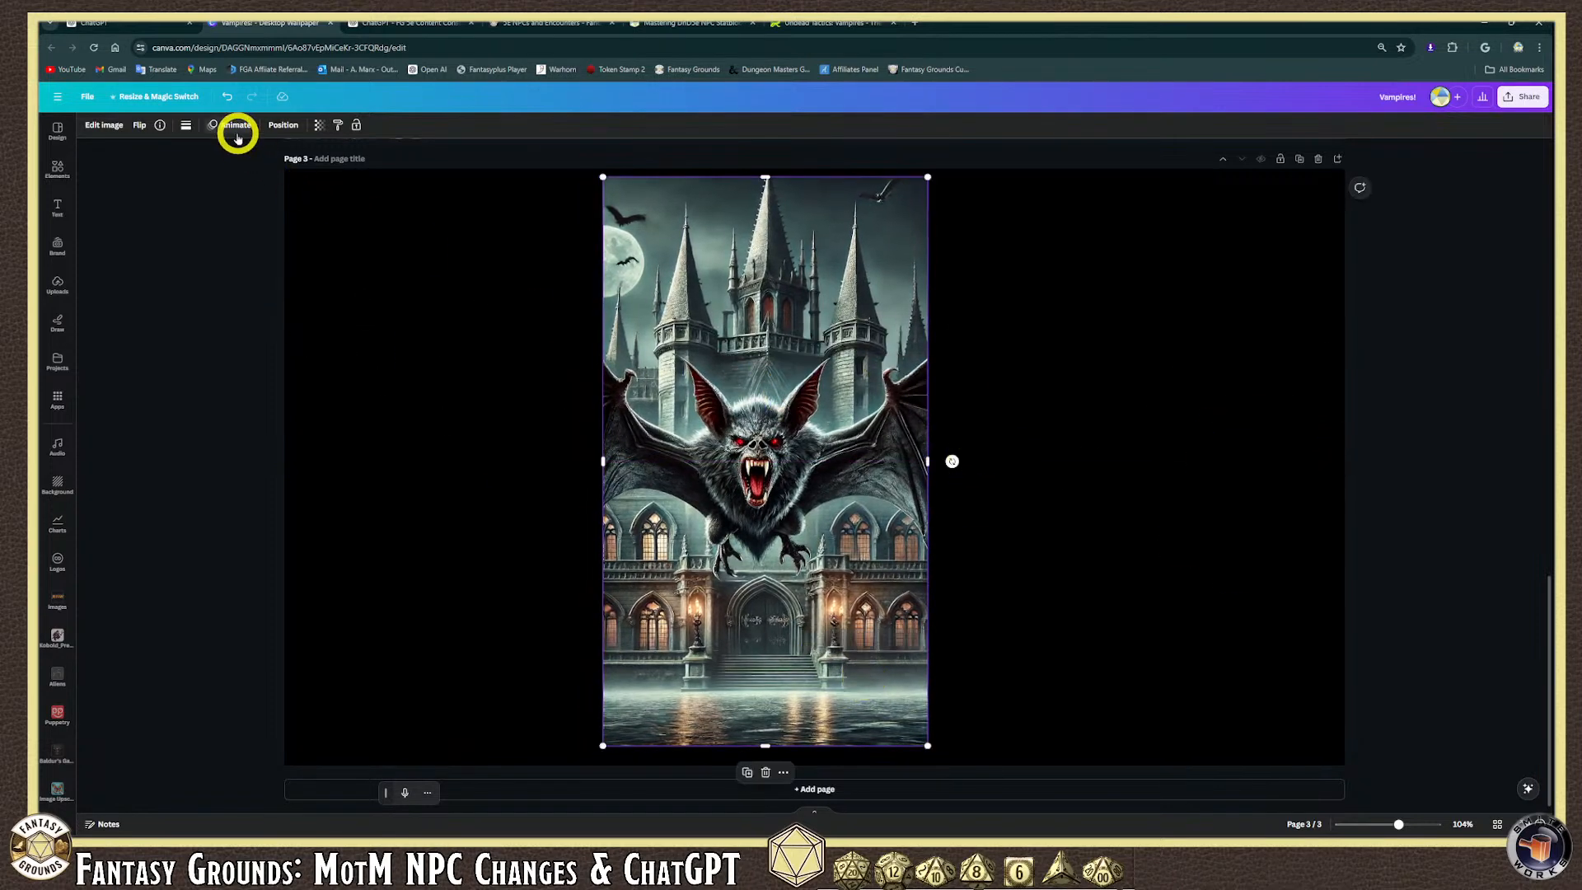
Run Magic Expand on the page 3 bat image with the Whole Page size.
left_click(113, 127)
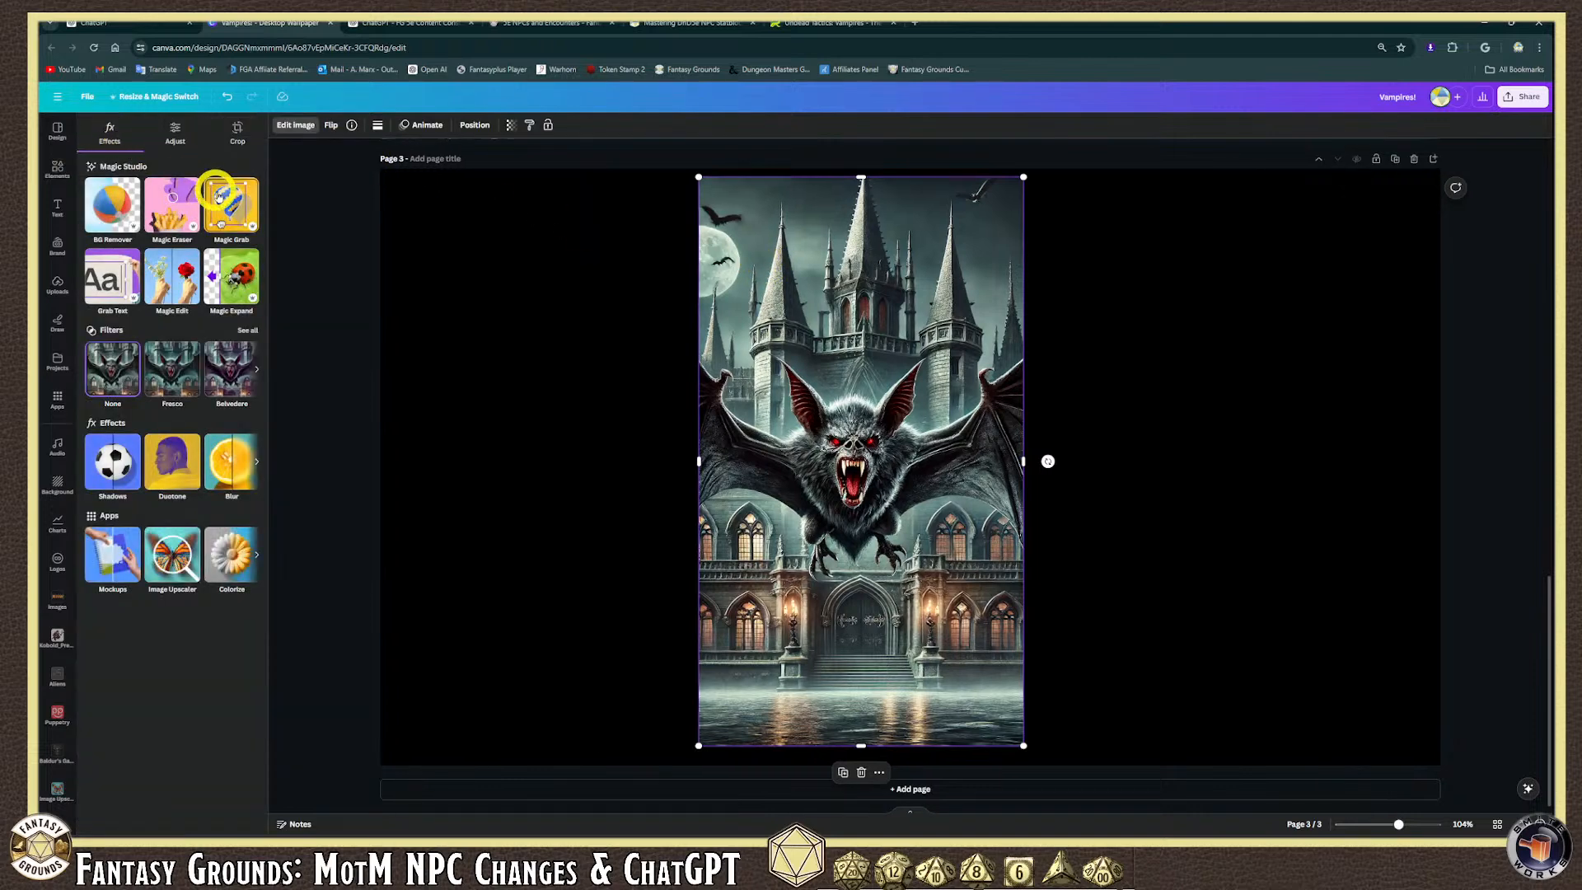
left_click(229, 272)
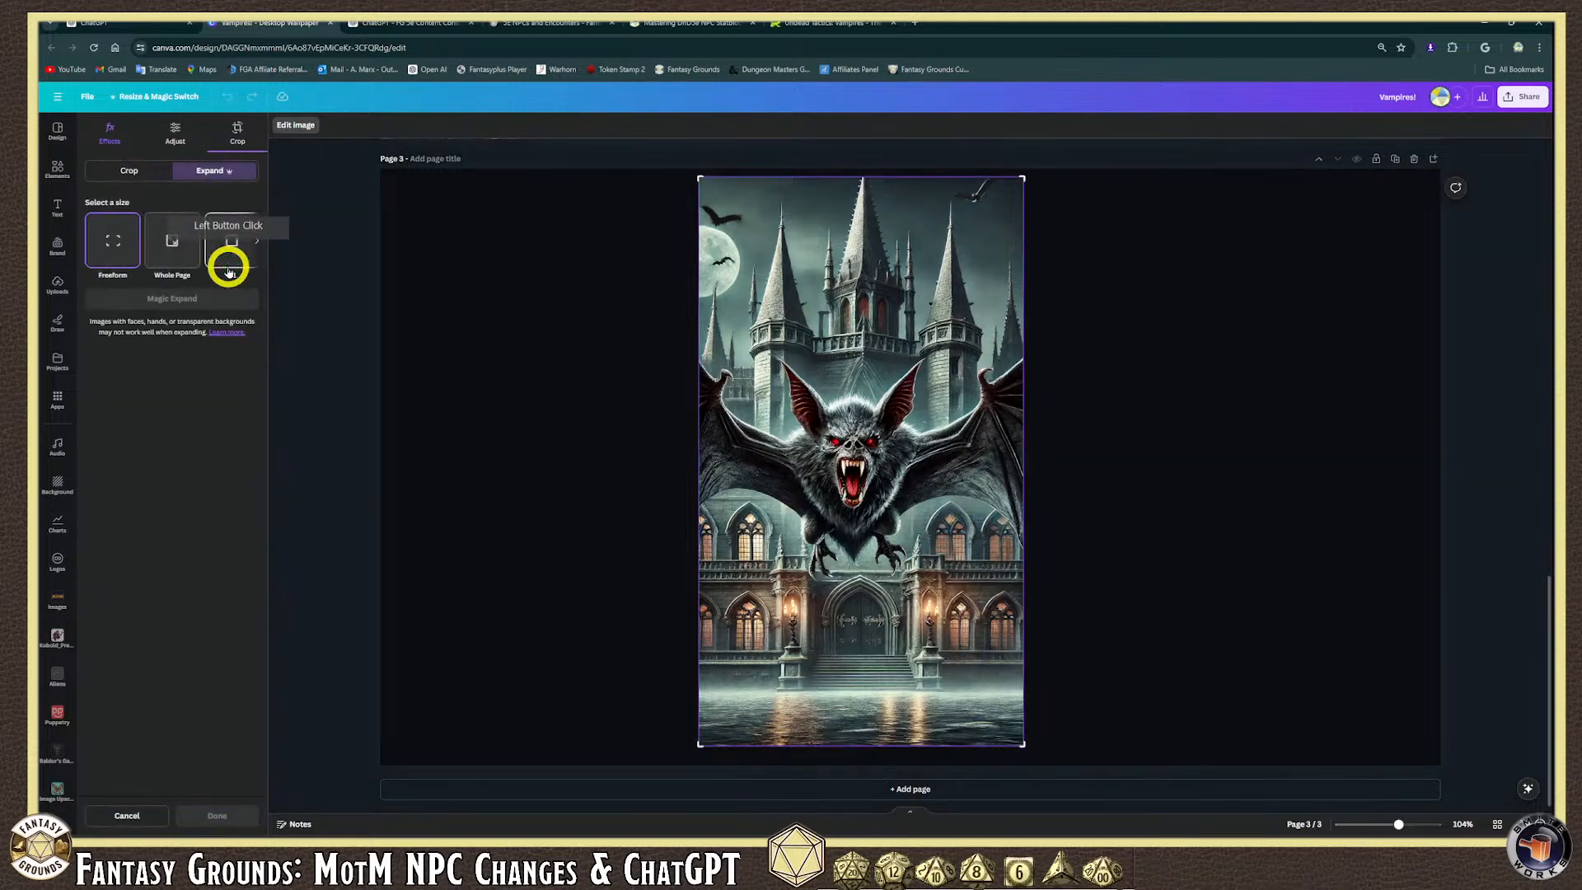
left_click(164, 244)
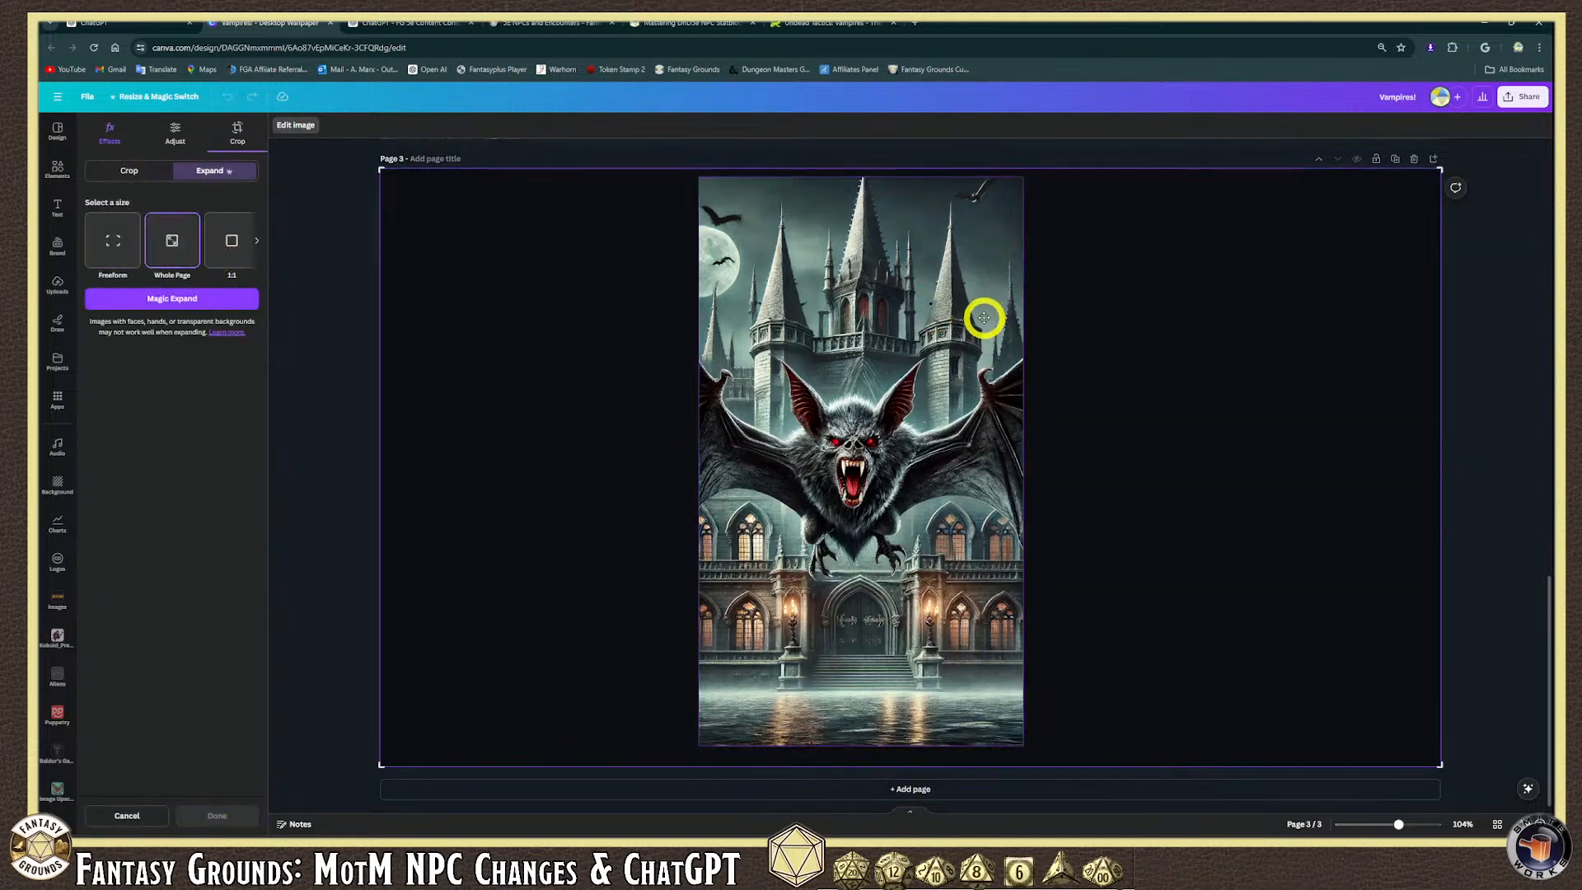
left_click(219, 298)
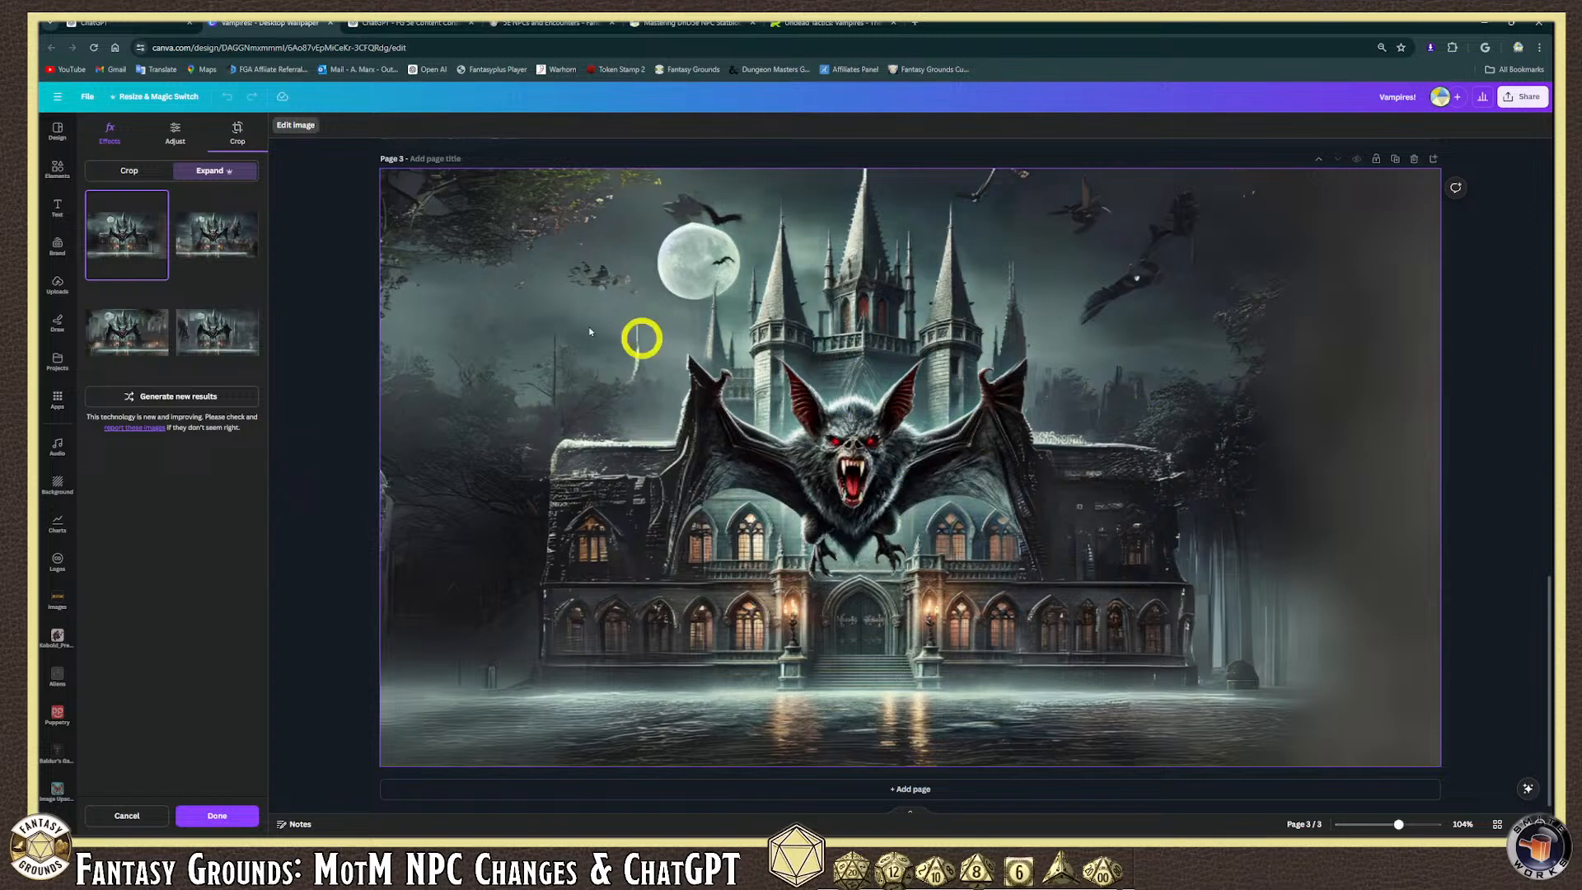
Preview the second, third and fourth Magic Expand results on the page to compare the added scenery and wings.
left_click(219, 221)
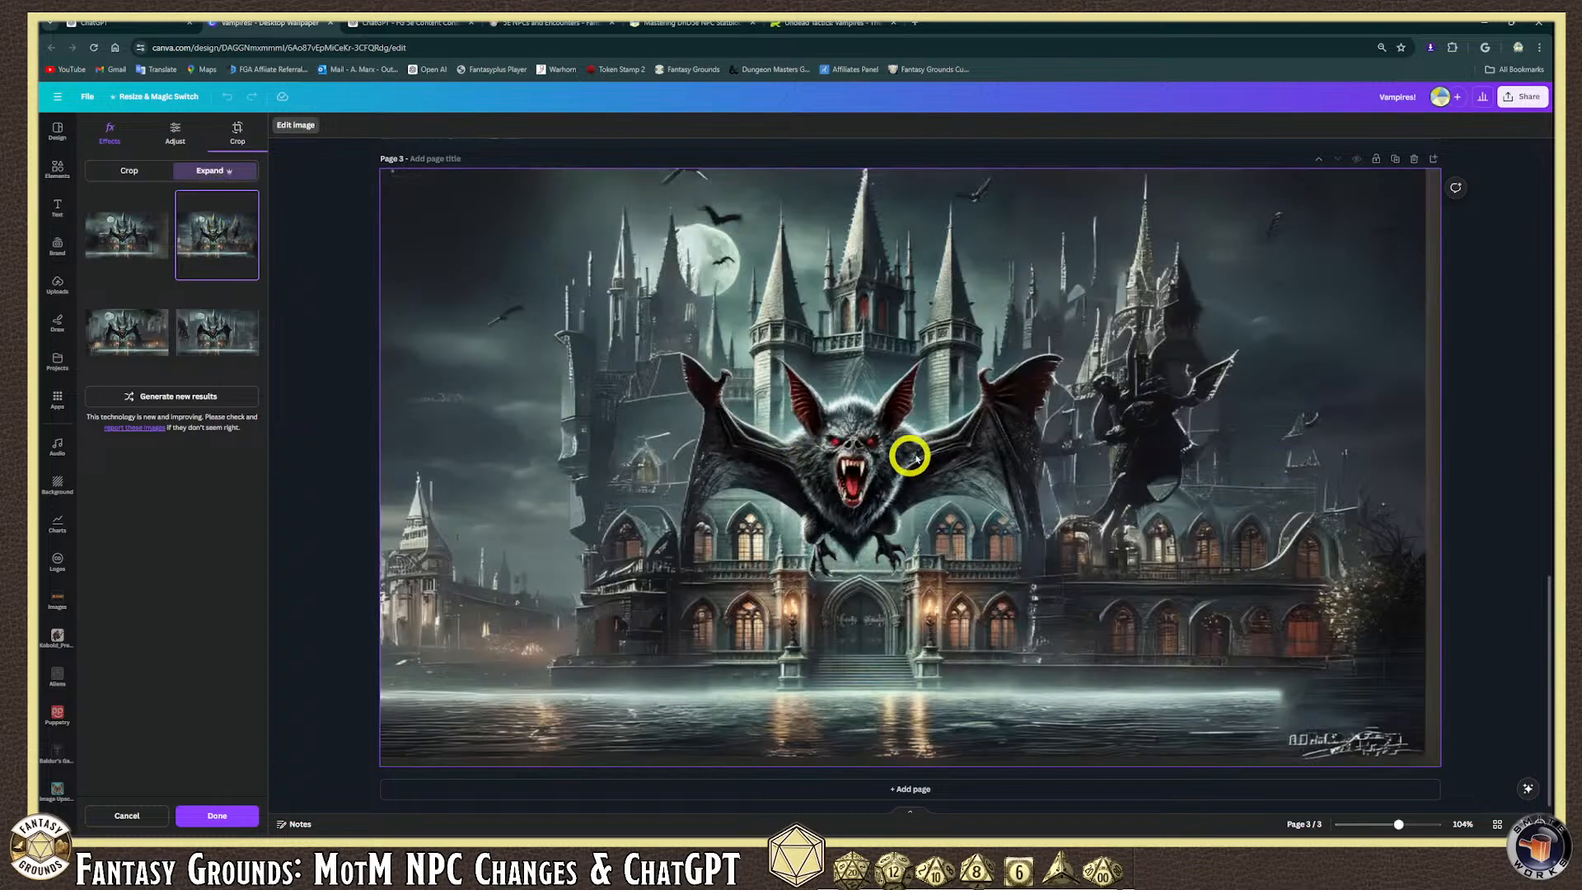
left_click(114, 340)
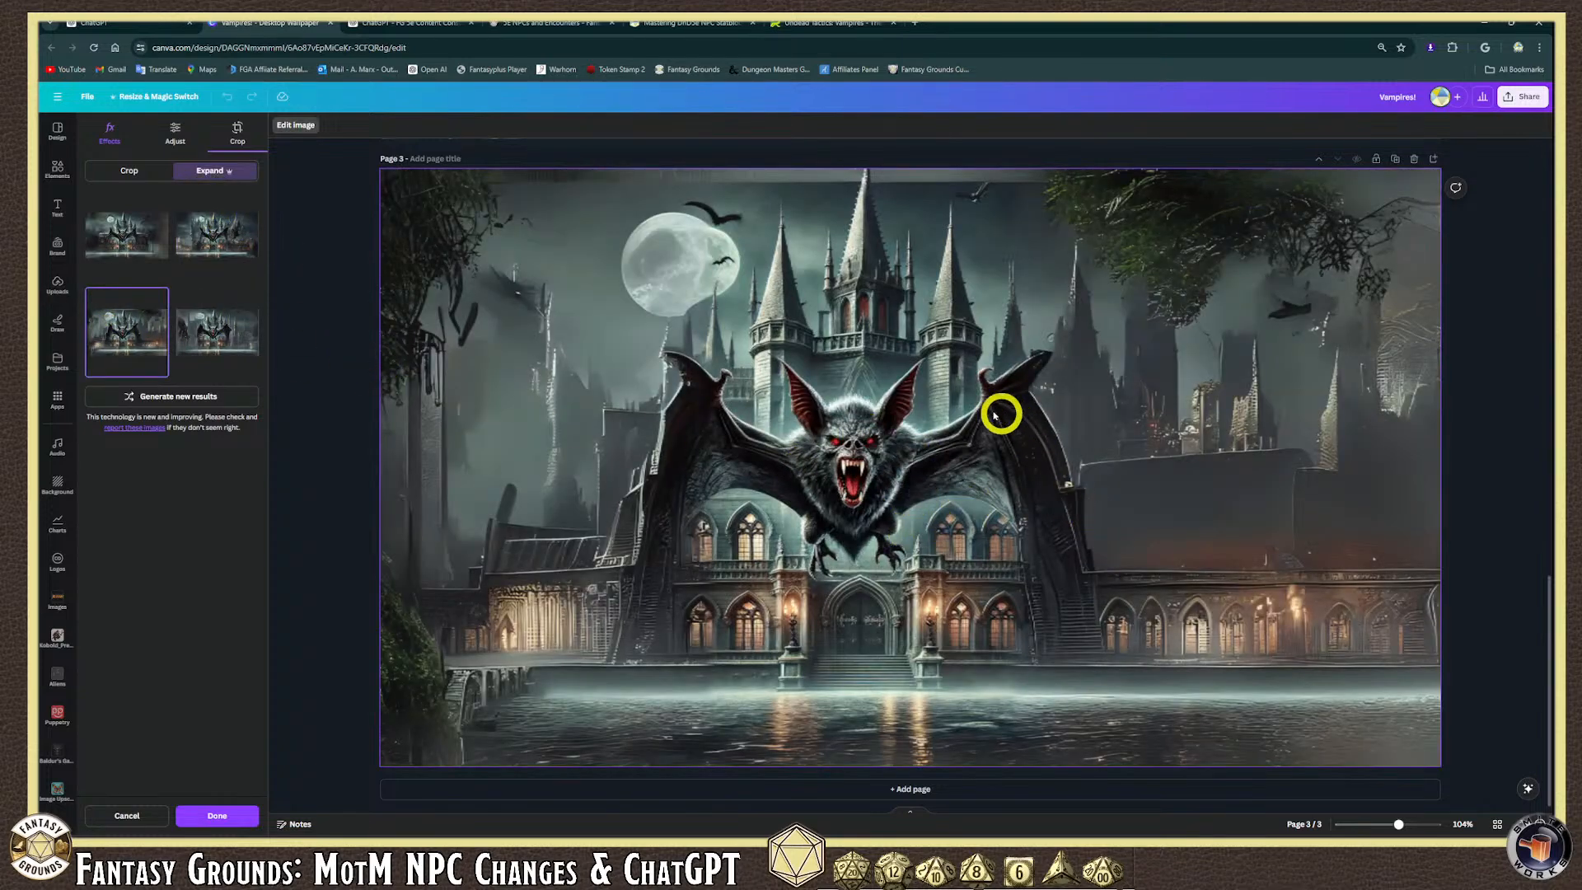
left_click(218, 324)
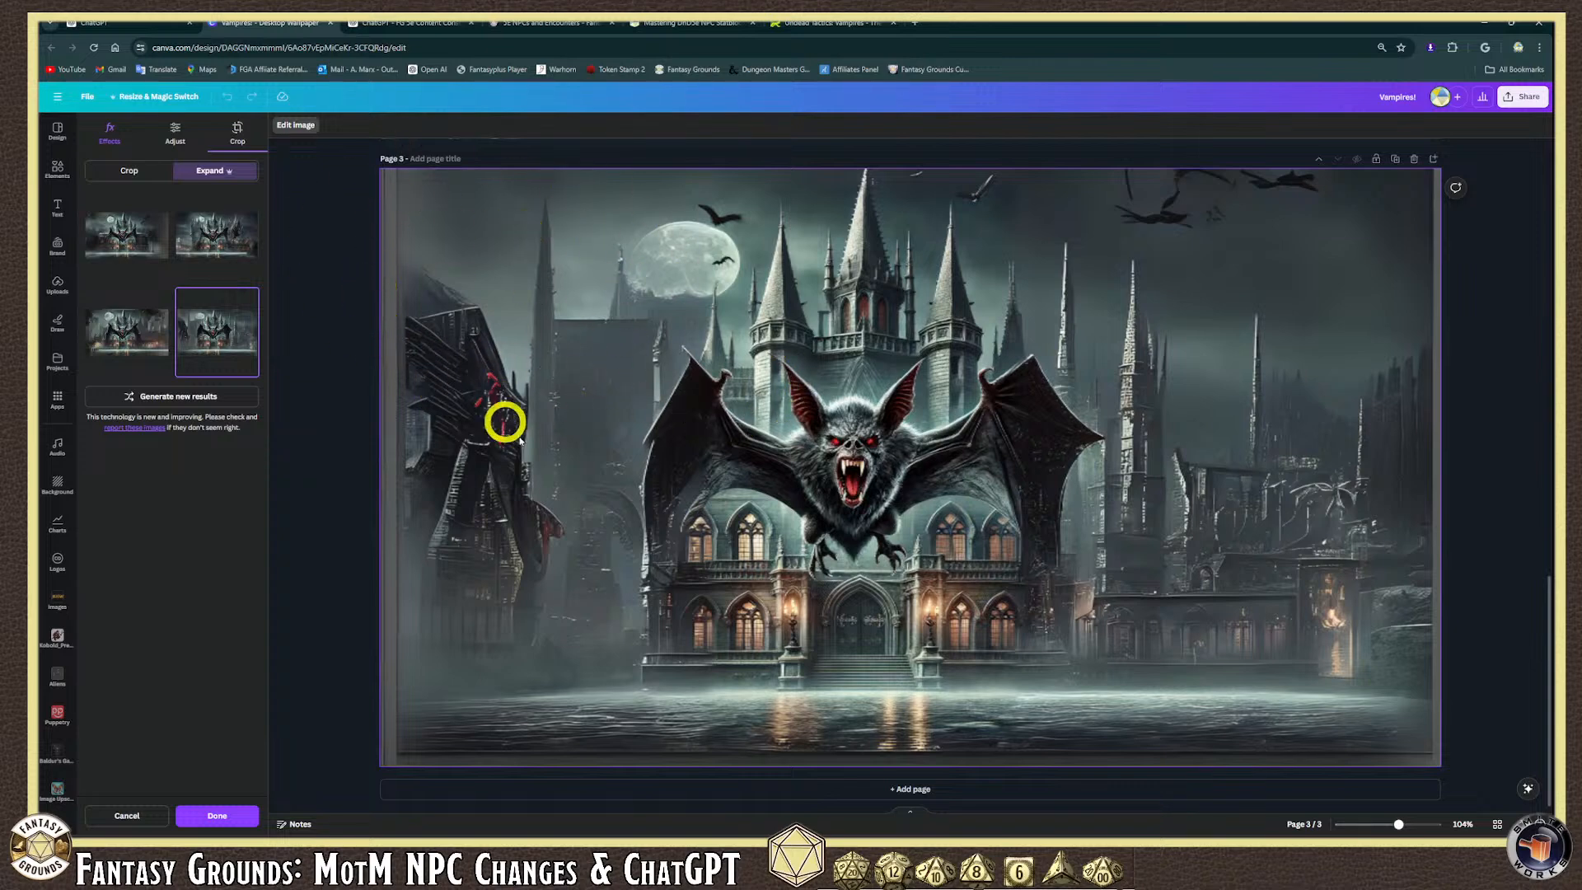
Generate a new set of Magic Expand results, compare the versions, and select the fourth one.
left_click(189, 398)
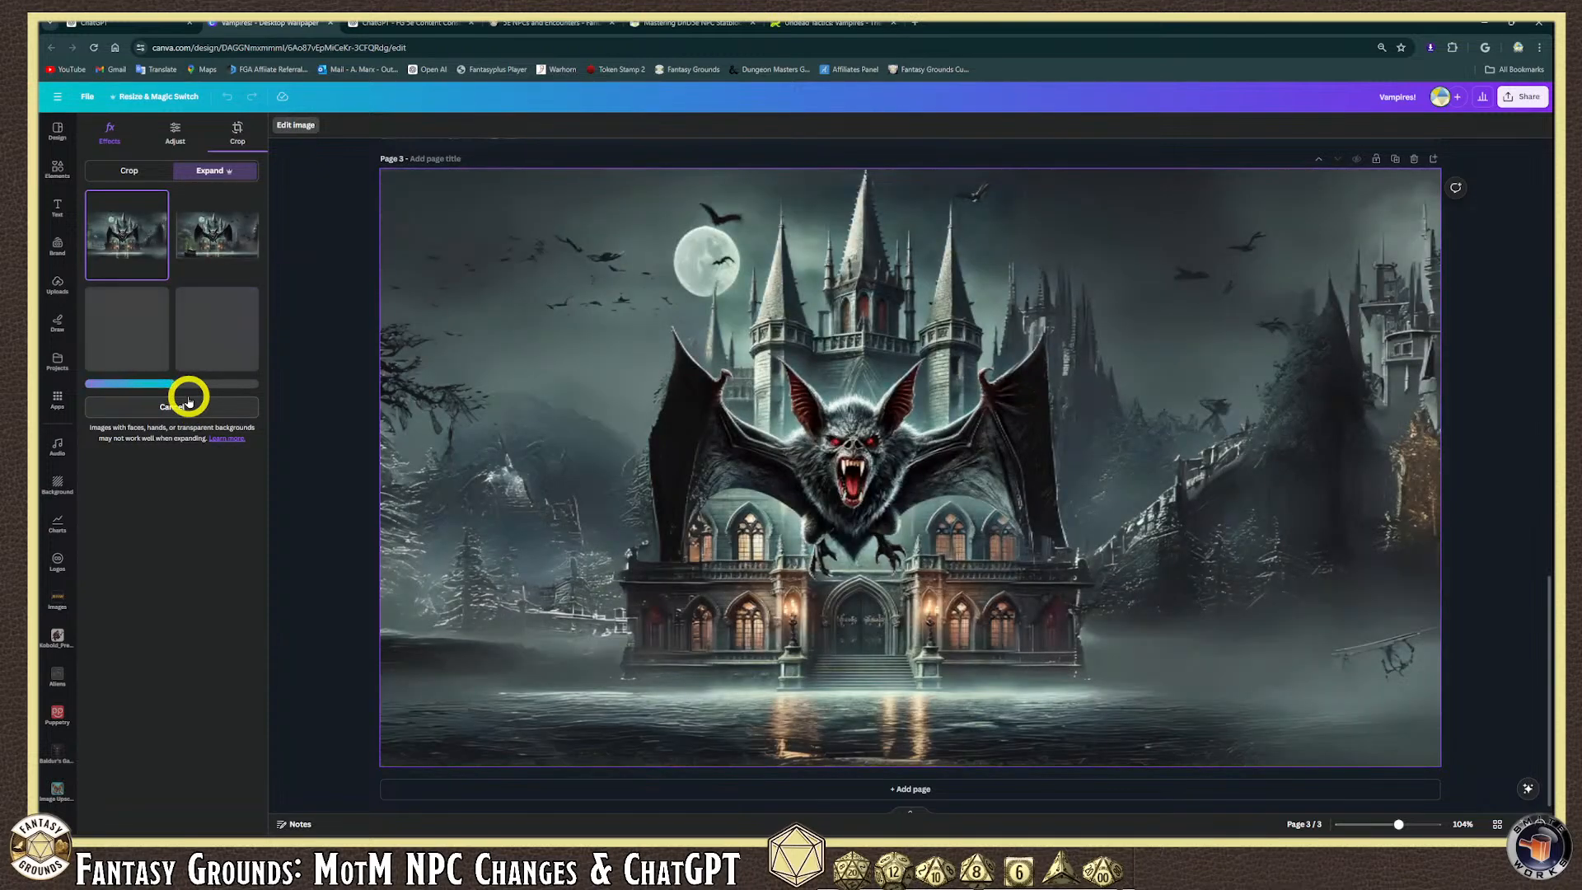
left_click(228, 250)
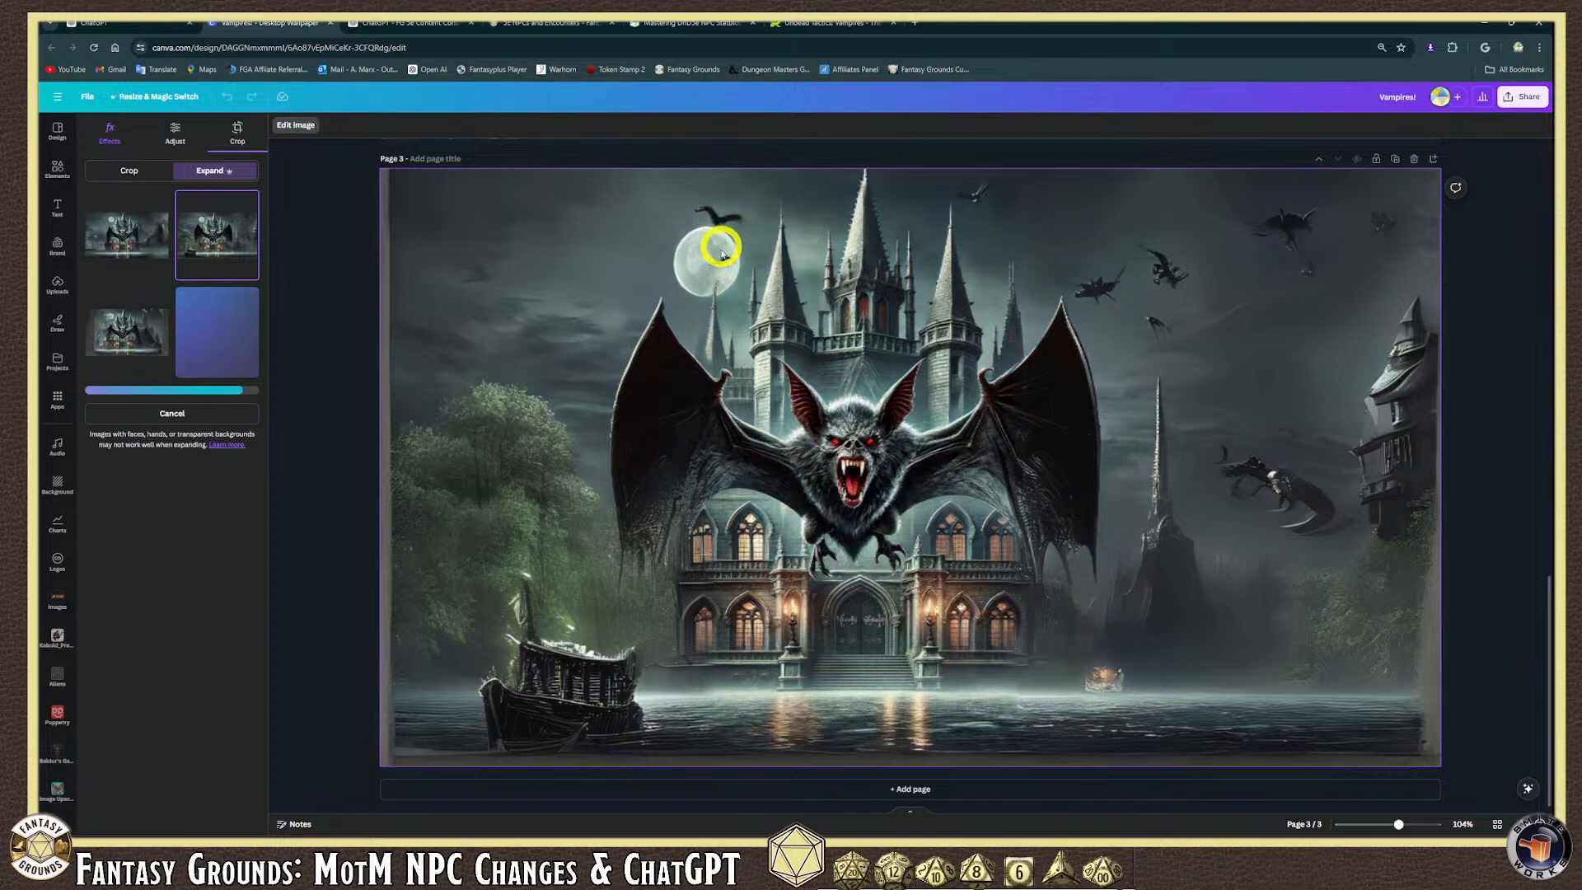
left_click(136, 340)
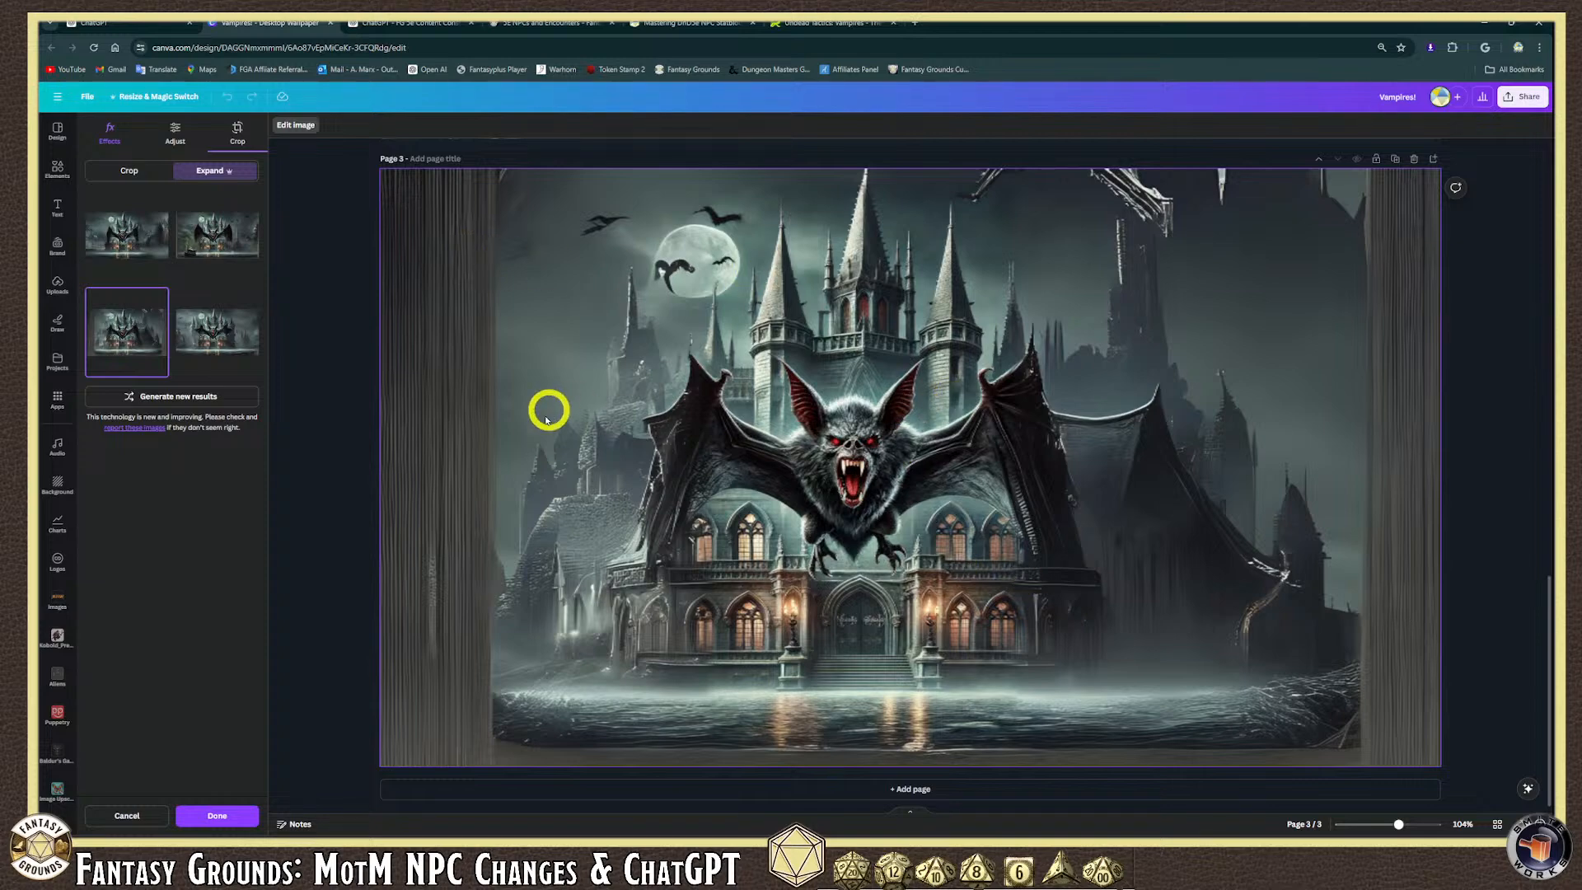
left_click(229, 321)
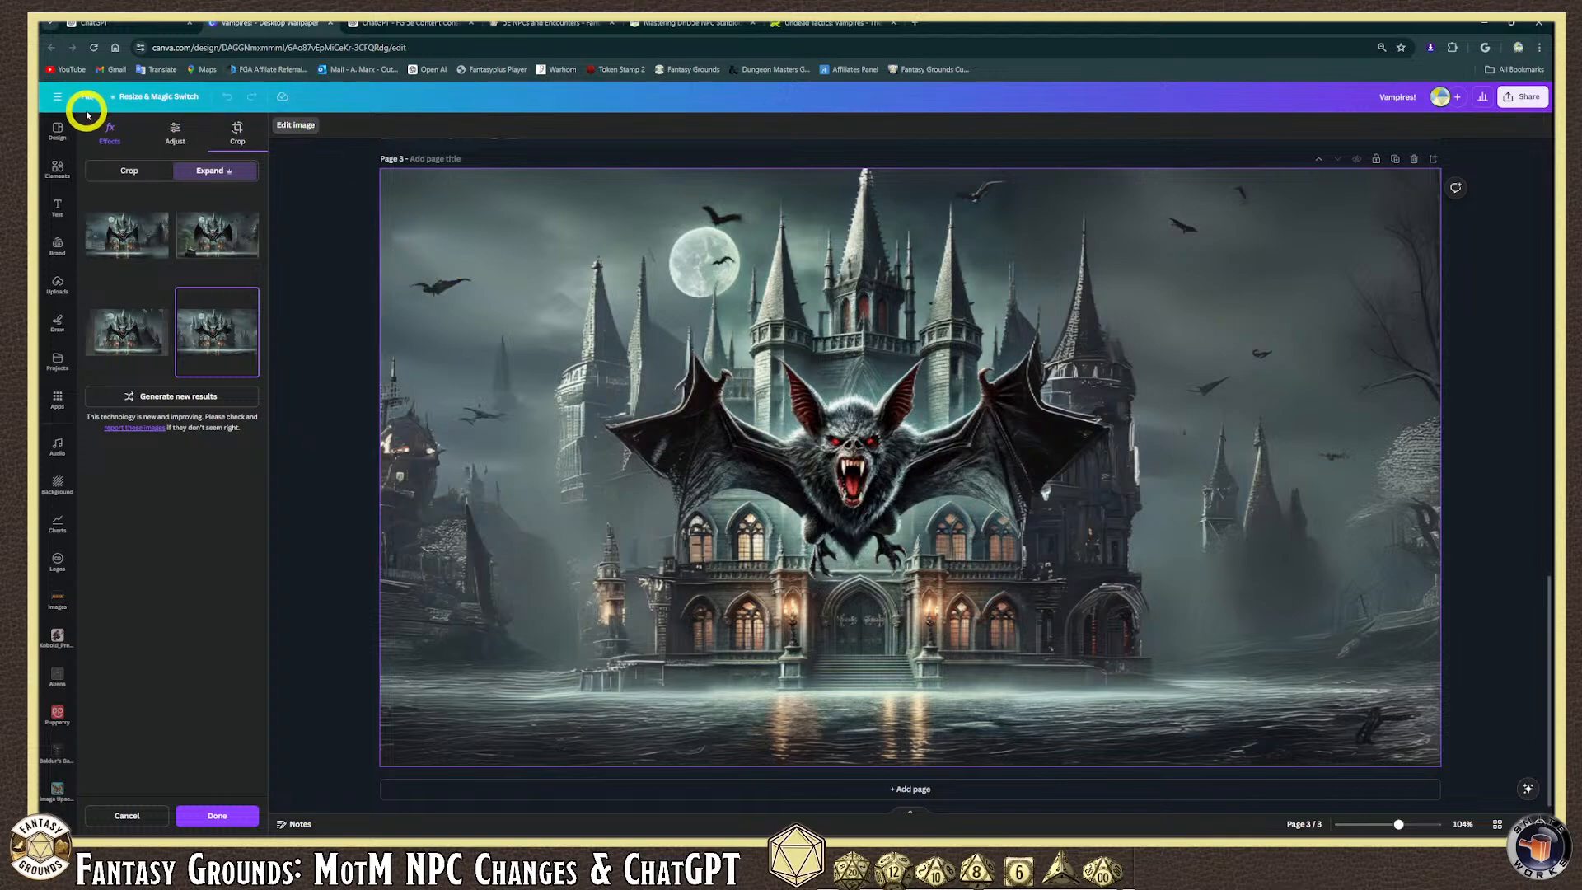
Delete page 3 containing the expanded bat image from the design.
scroll(831, 384, "up", 3)
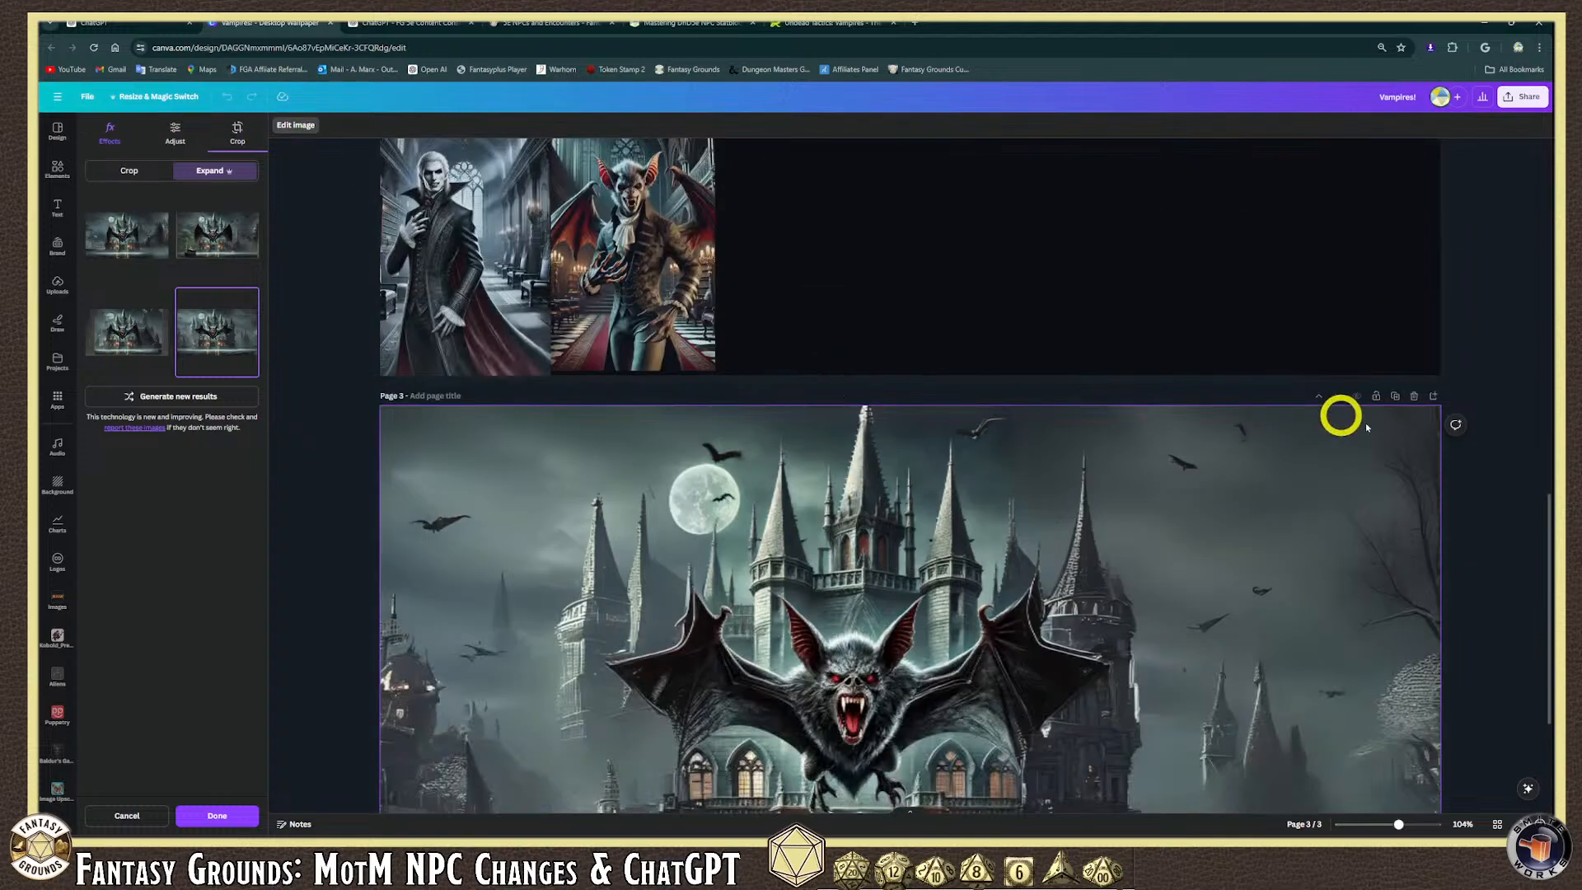
left_click(1414, 401)
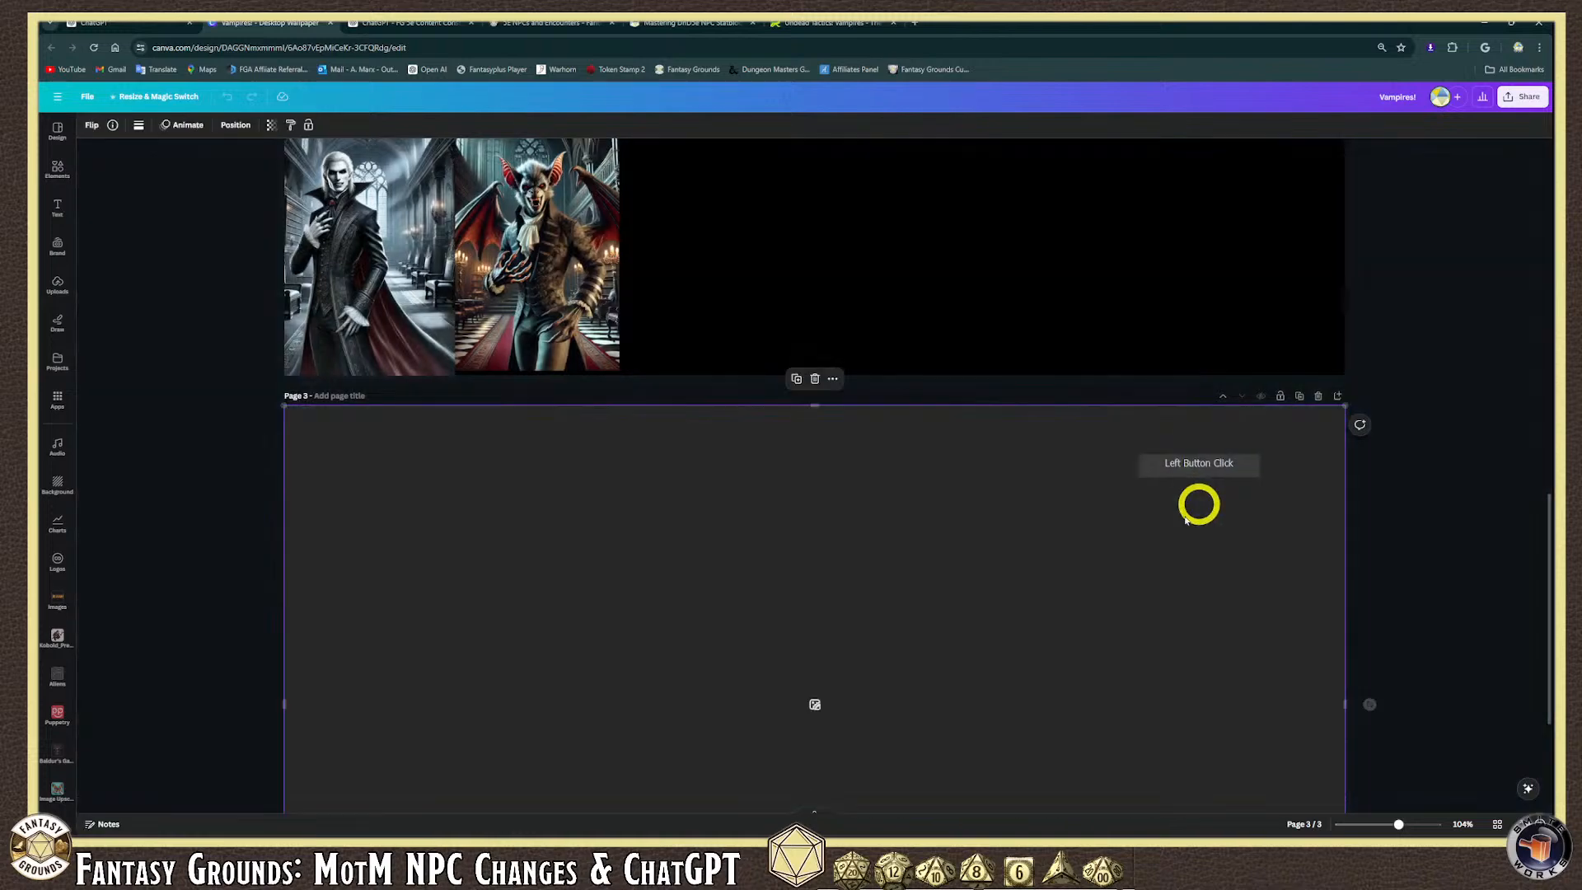
scroll(1157, 551, "up", 2)
scroll(1157, 551, "down", 1)
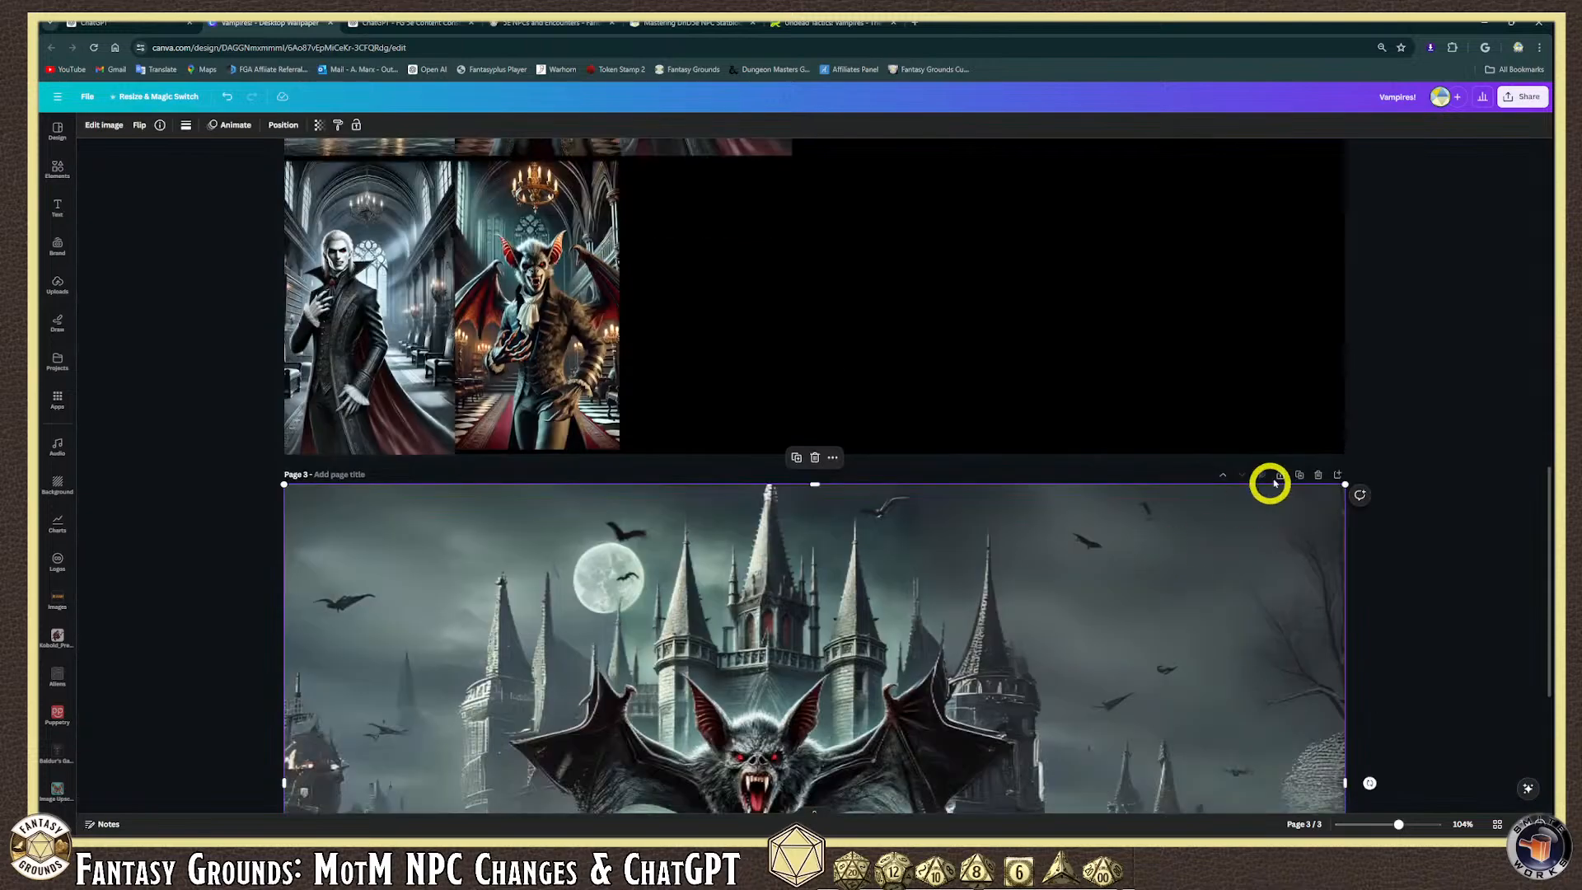
left_click(1318, 475)
scroll(960, 570, "up", 3)
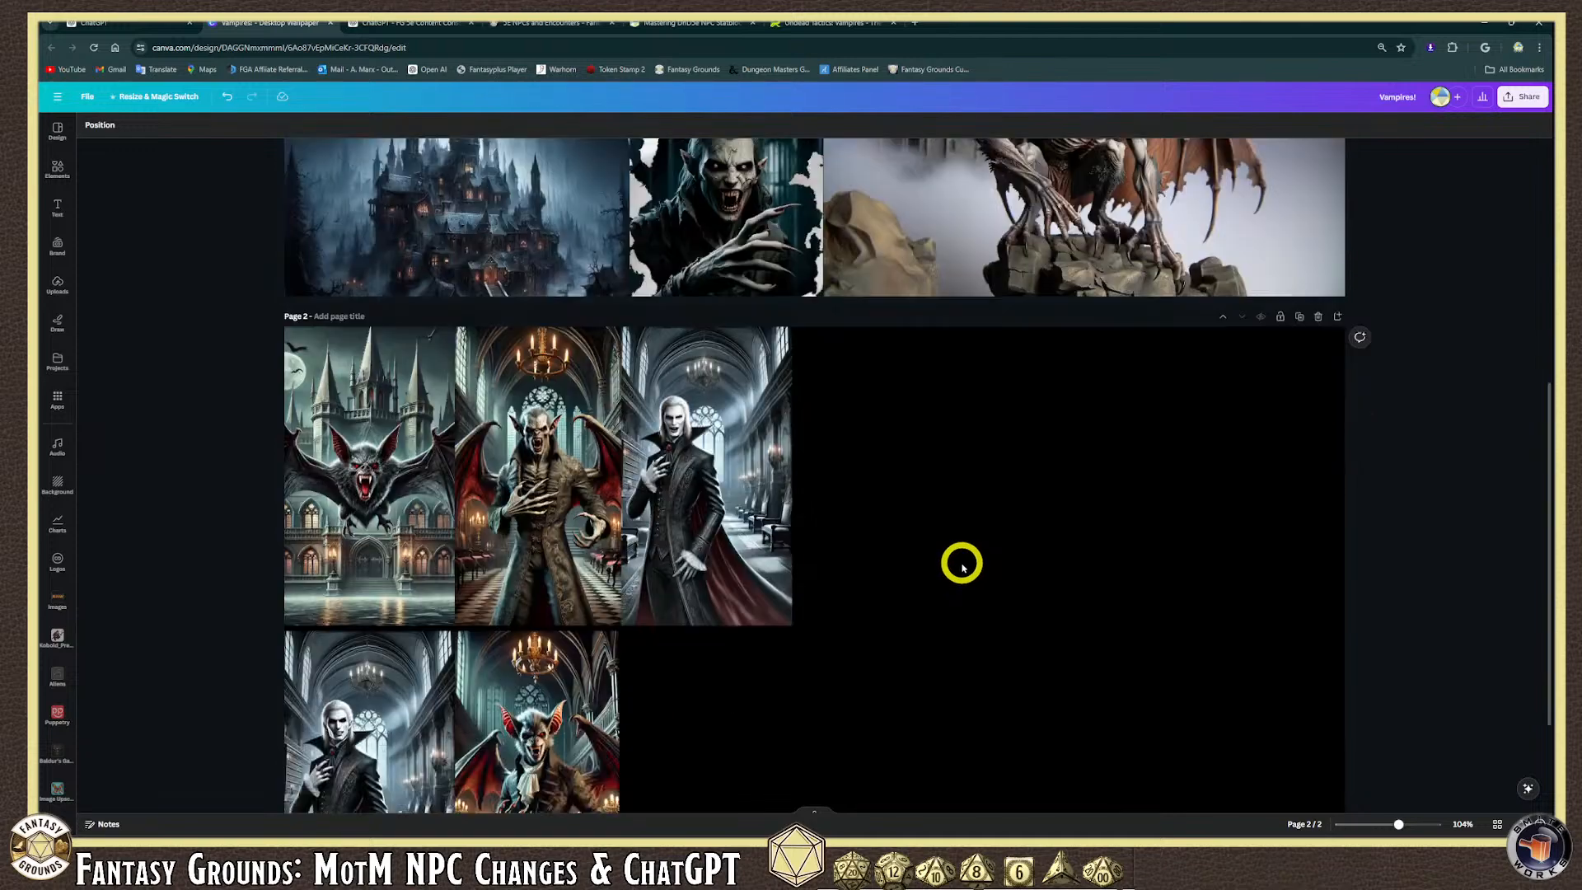
Review the vampire images on pages 1 and 2 of the design.
scroll(962, 567, "up", 3)
scroll(959, 565, "up", 1)
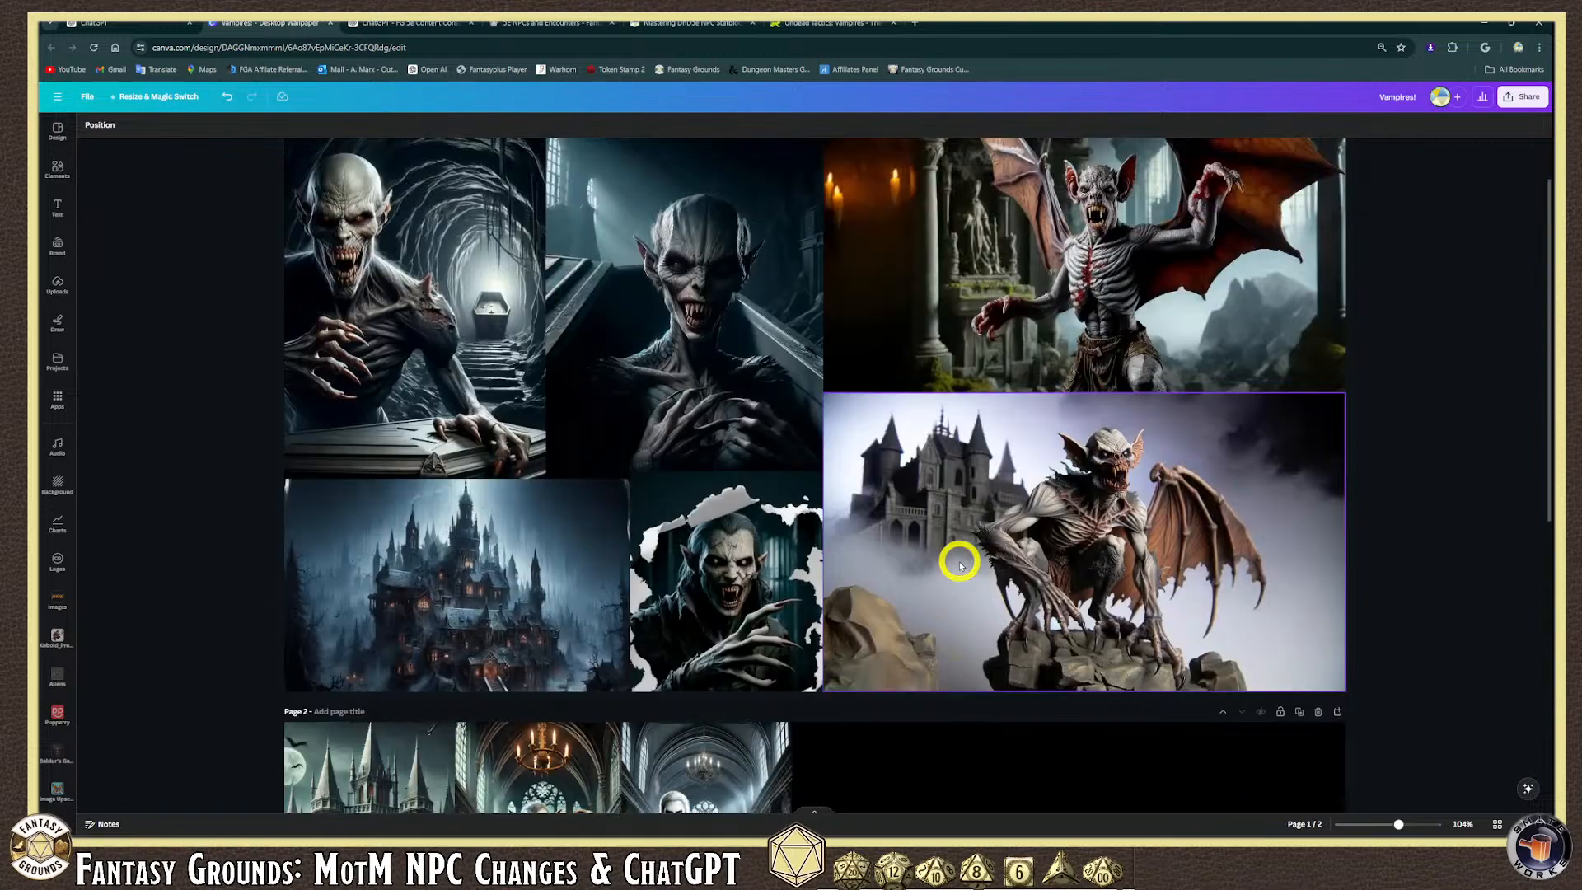
scroll(960, 565, "up", 1)
scroll(958, 566, "down", 2)
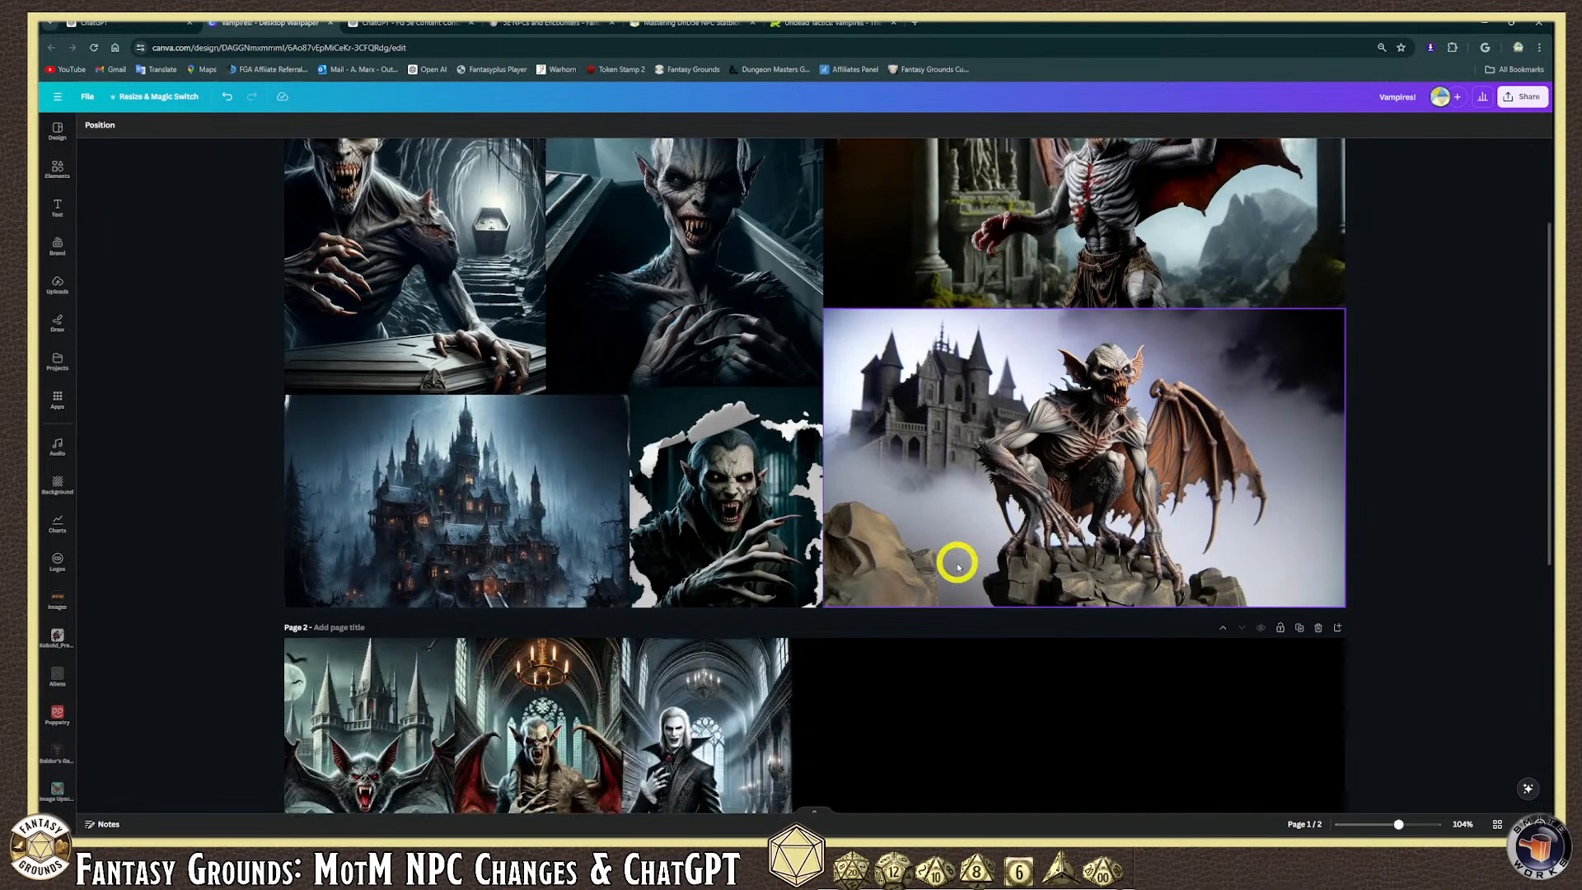
scroll(957, 567, "down", 6)
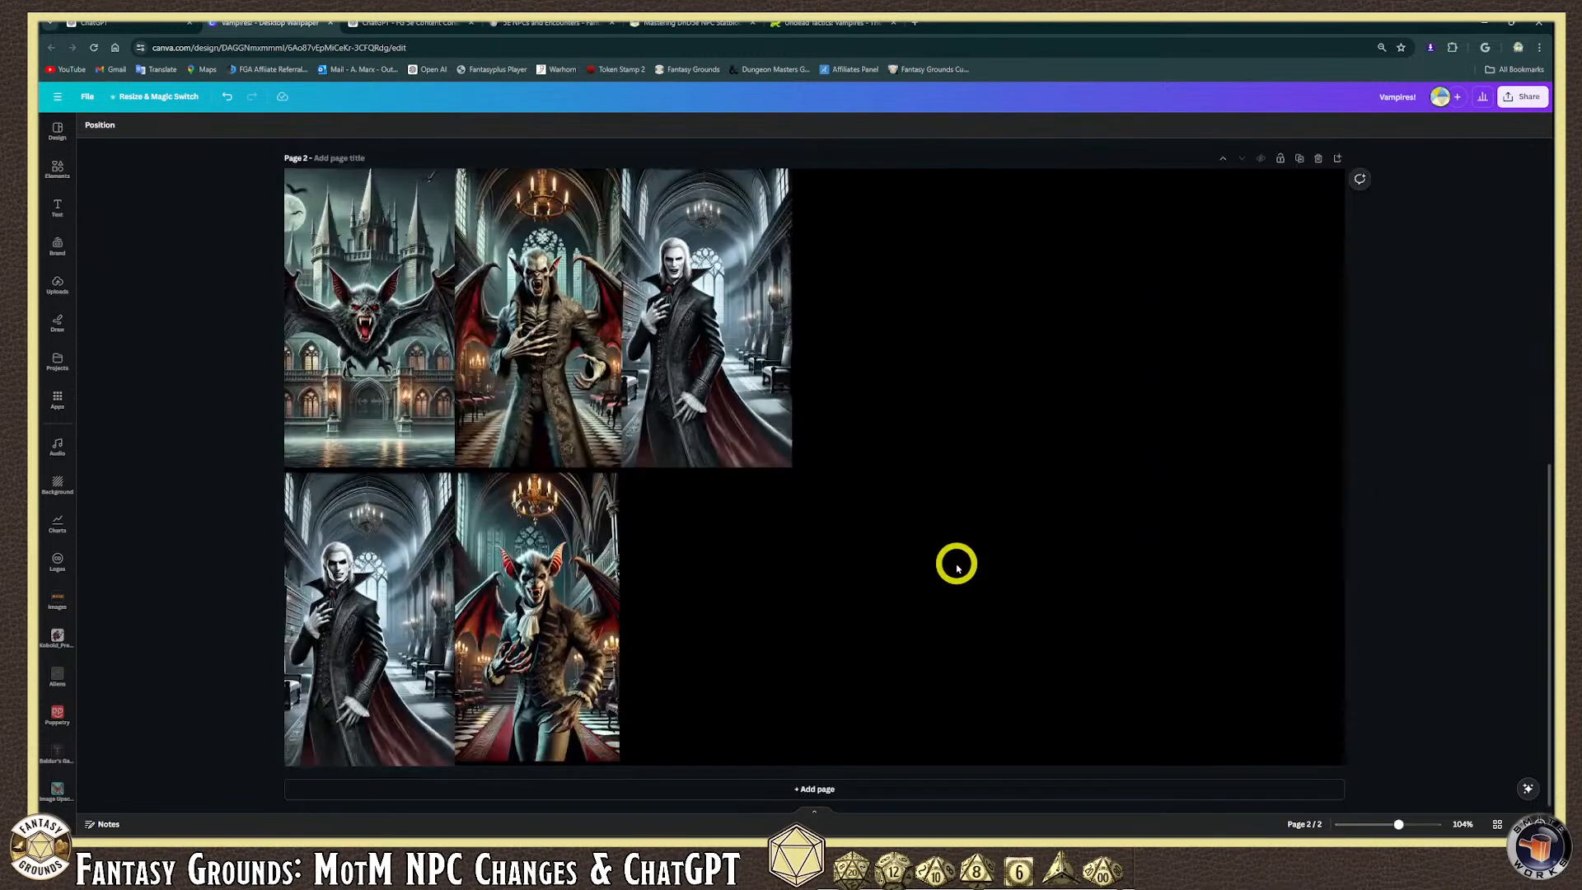
scroll(958, 567, "up", 7)
scroll(955, 565, "up", 1)
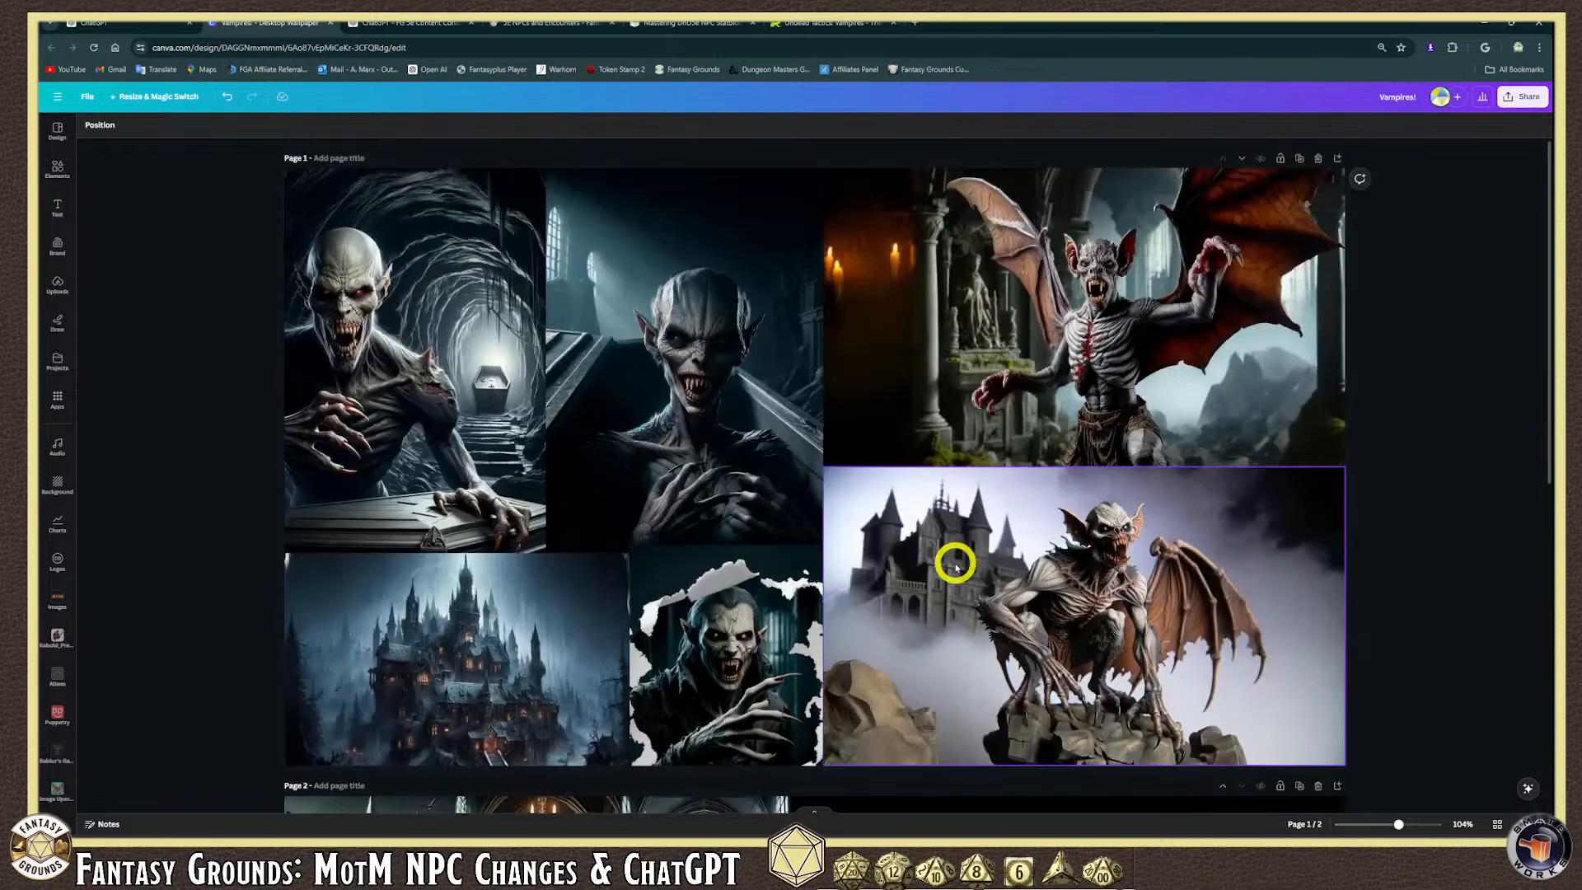
scroll(955, 565, "down", 6)
scroll(955, 565, "down", 2)
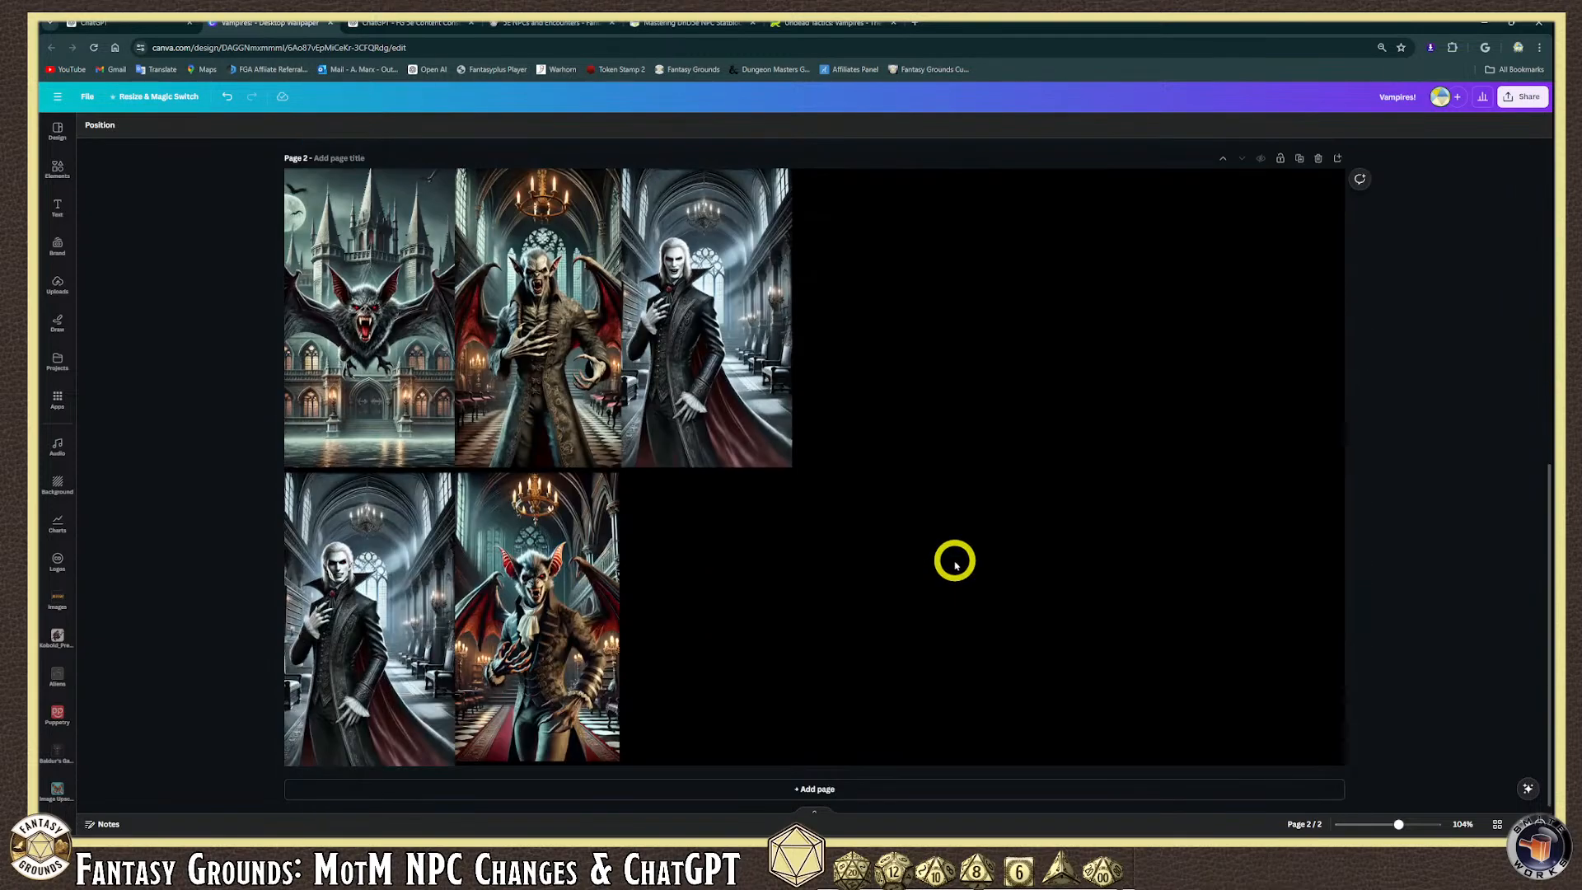
Nudge the third top-row image on page 2 so it sits flush beside the slightly wider second image.
left_click(669, 516)
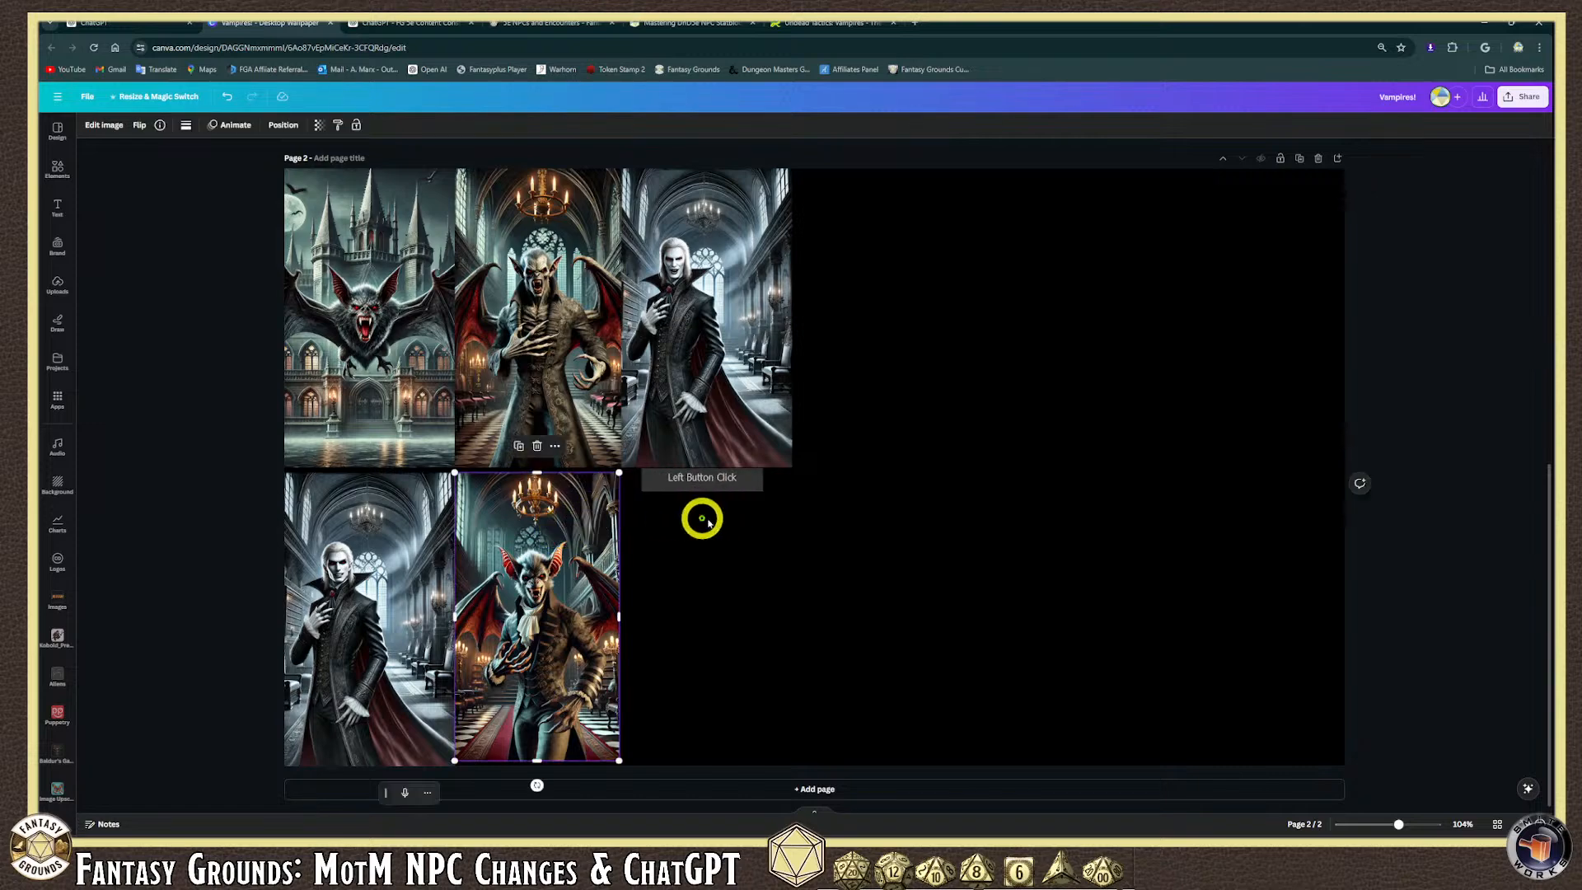
left_click_drag(744, 417, 748, 417)
left_click(754, 608)
scroll(751, 614, "up", 8)
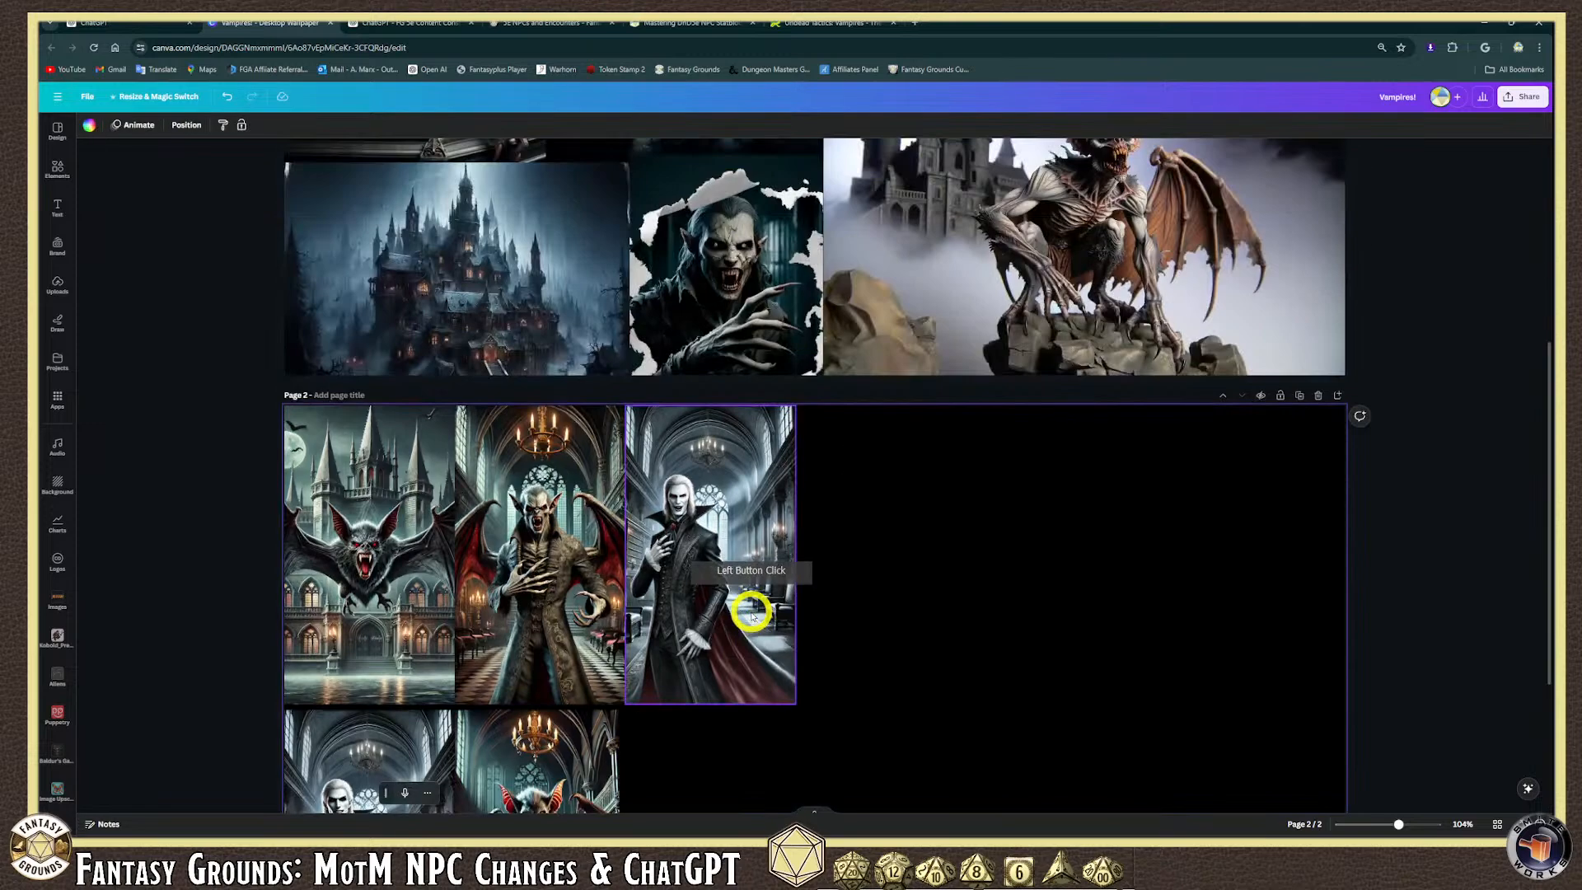
scroll(748, 610, "down", 4)
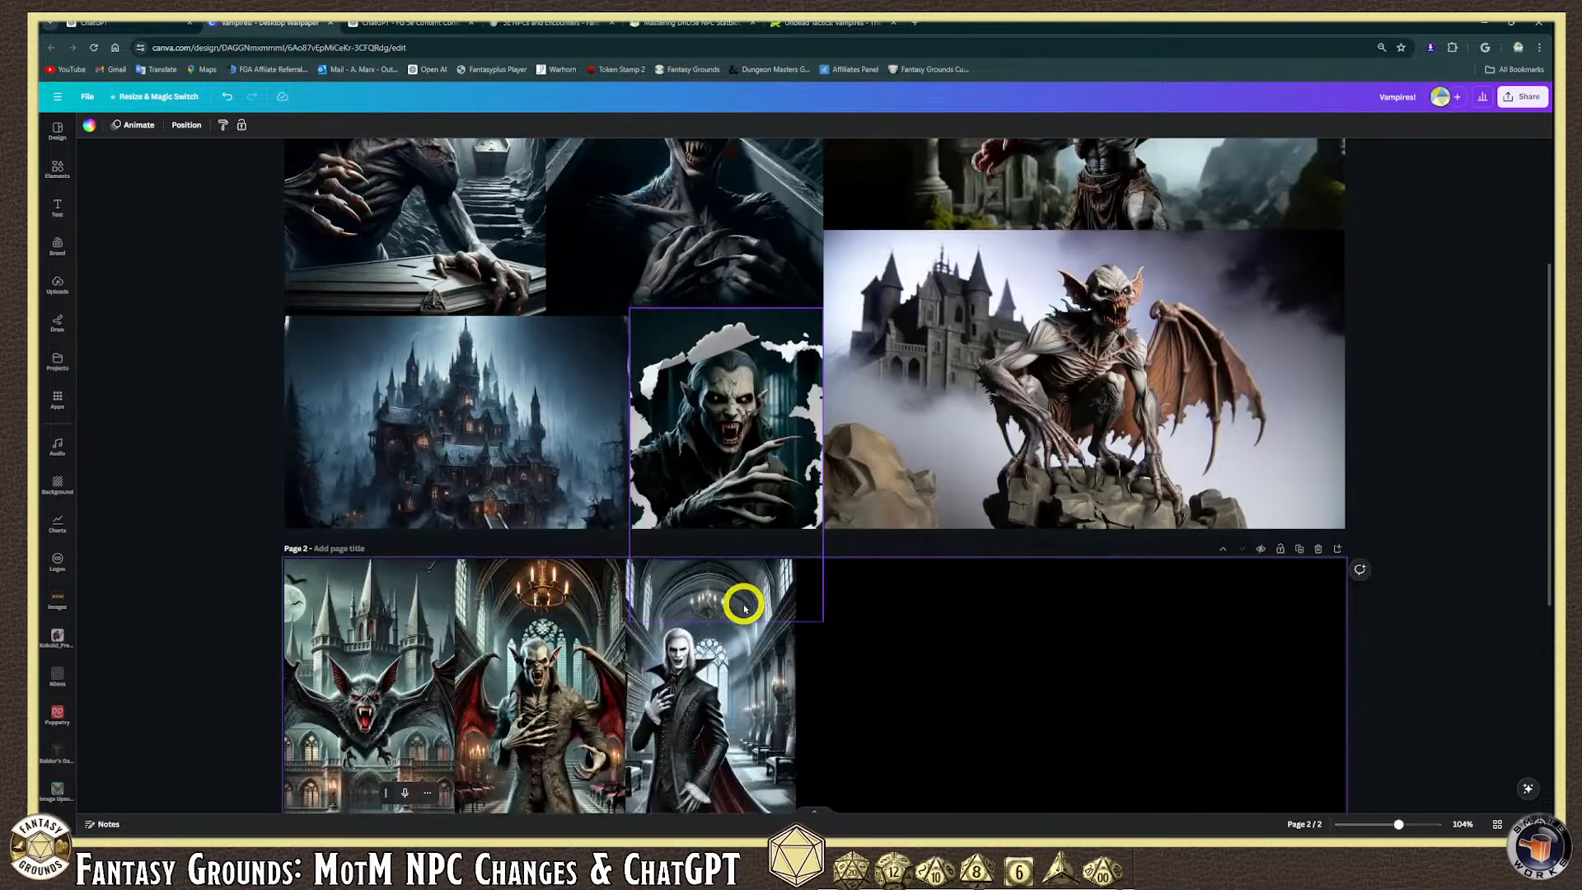
scroll(744, 607, "down", 3)
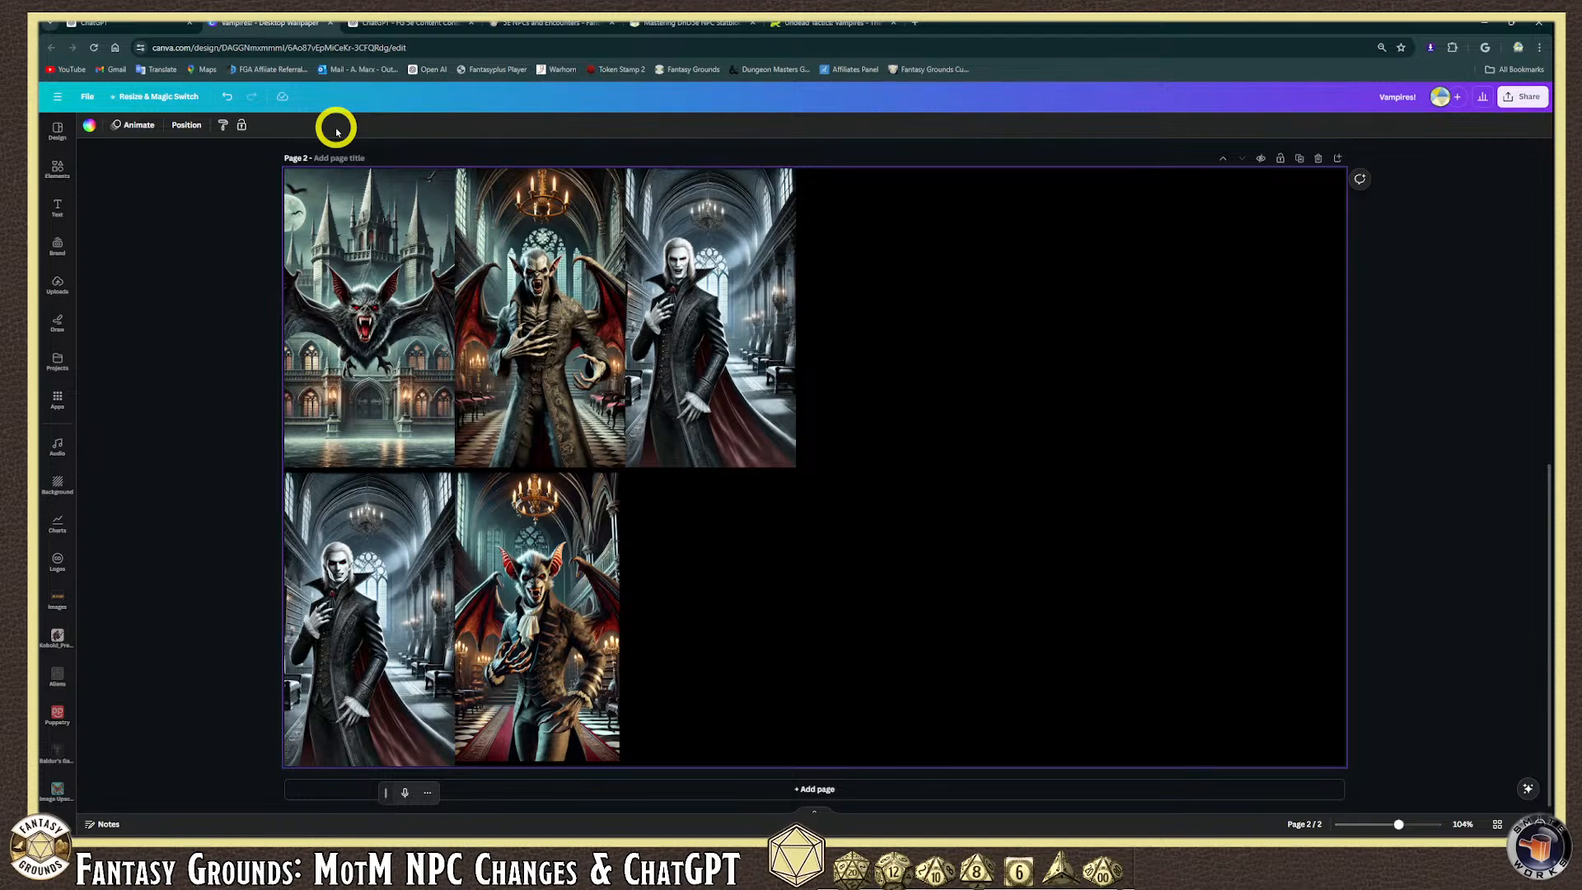
Move the bat-headed vampire image into the empty part of page 2's bottom row and resize the third top-row image to match its row.
left_click(617, 474)
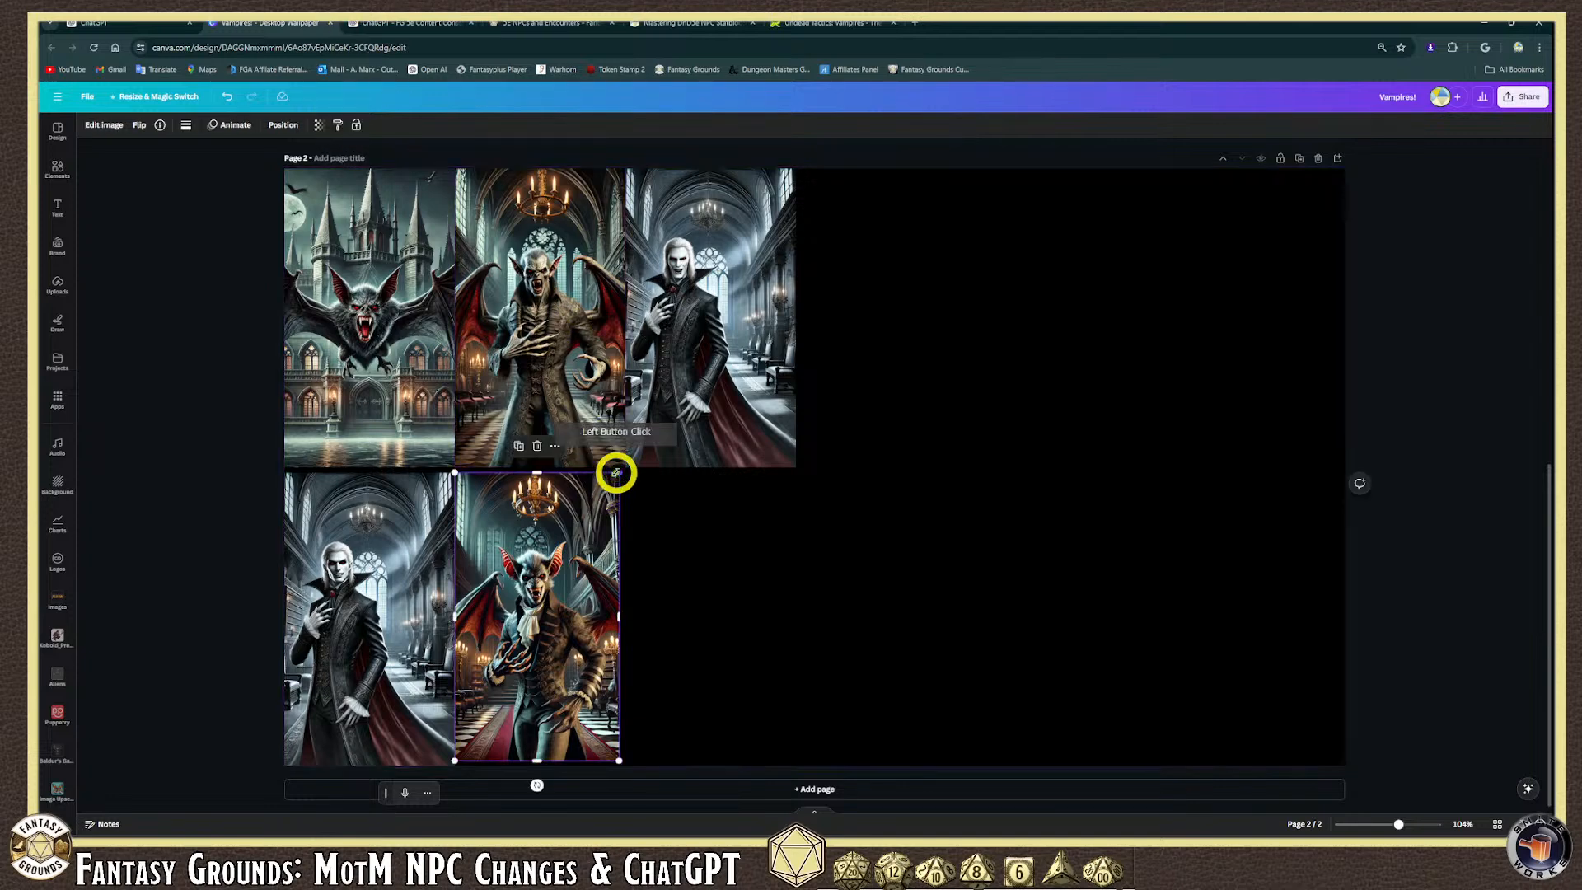
left_click_drag(583, 530, 758, 534)
left_click(791, 452)
left_click_drag(796, 462, 793, 458)
left_click_drag(723, 529, 916, 531)
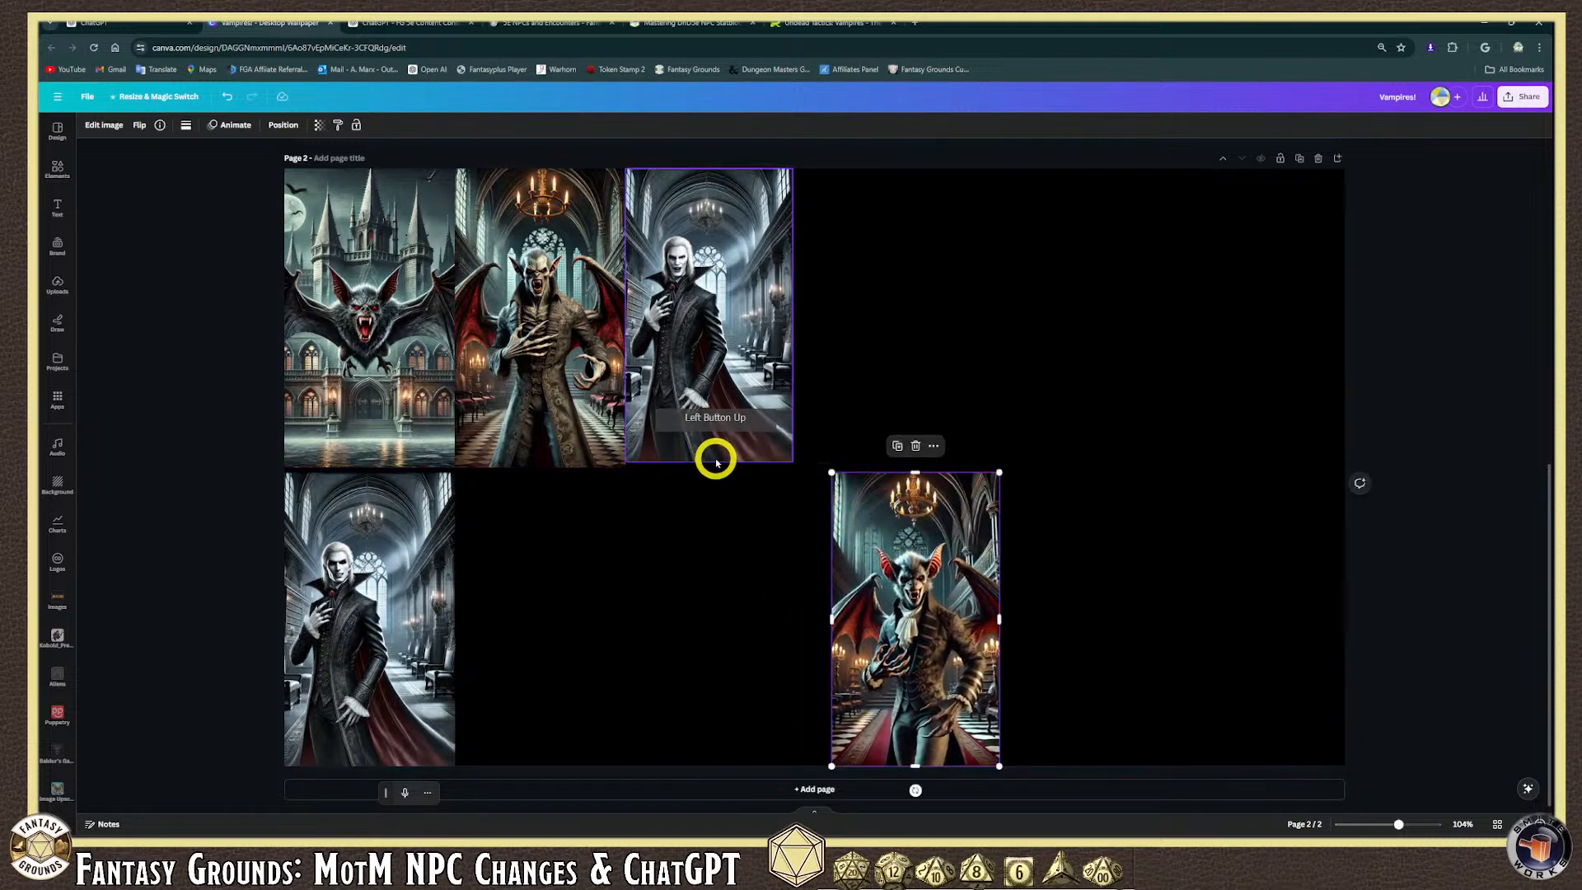
left_click(708, 425)
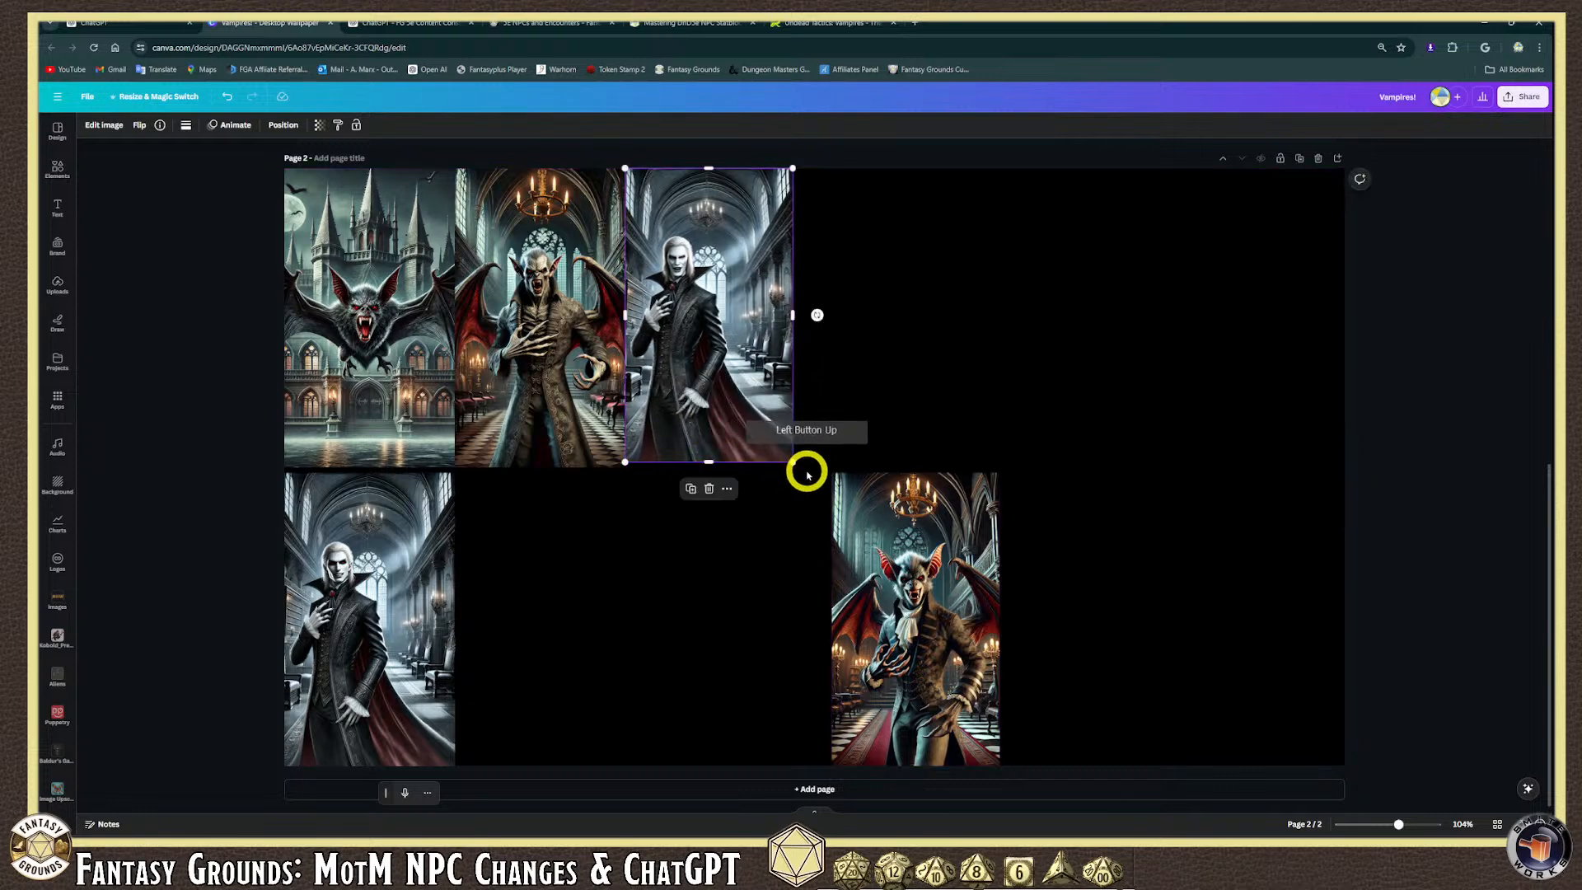
left_click_drag(795, 461, 802, 467)
Place the bat-headed vampire image as the fourth picture in page 2's top row, matched to the row height.
left_click_drag(354, 539, 509, 505)
left_click(540, 516)
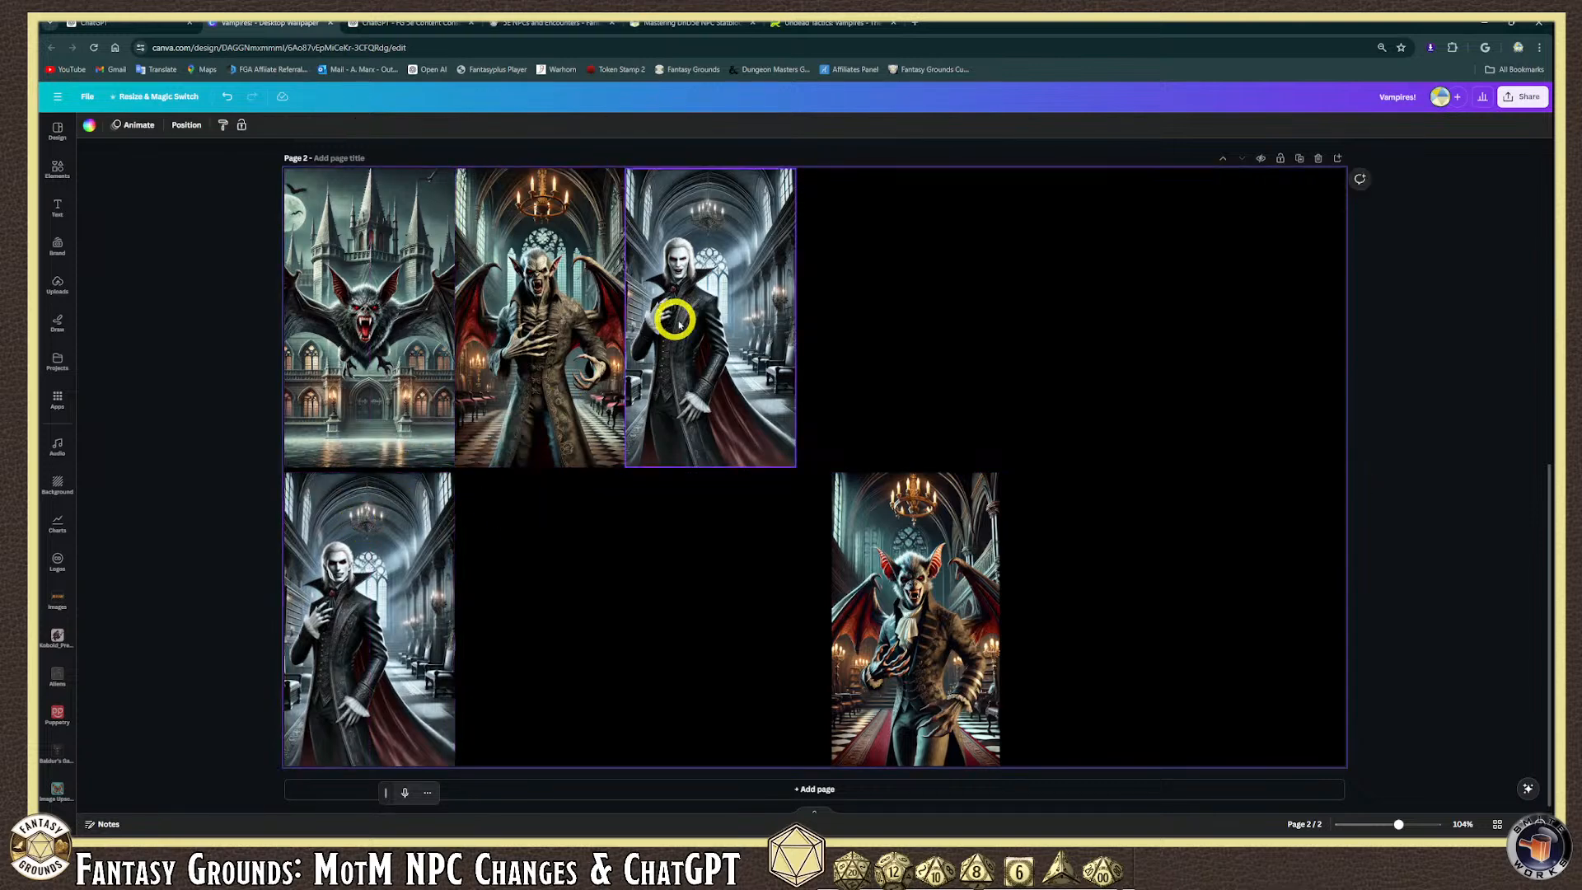
left_click_drag(873, 516, 966, 466)
left_click(811, 534)
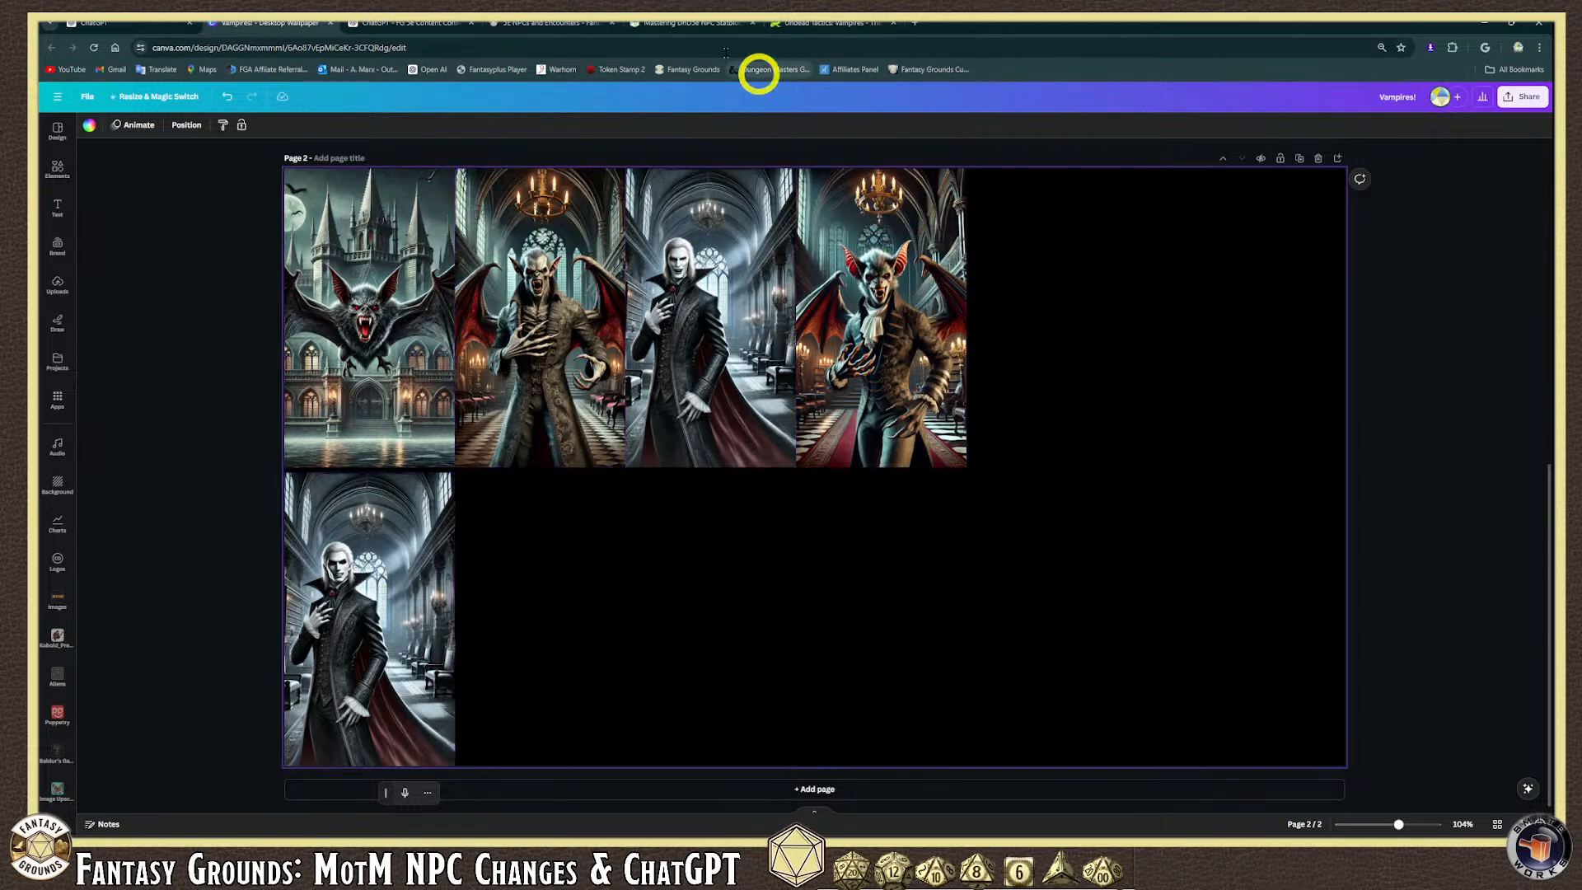
Look through the FG 5e Content Constructor chat and close its browser tab.
left_click(430, 26)
scroll(906, 483, "down", 5)
scroll(911, 577, "up", 6)
scroll(931, 510, "down", 15)
scroll(936, 486, "down", 15)
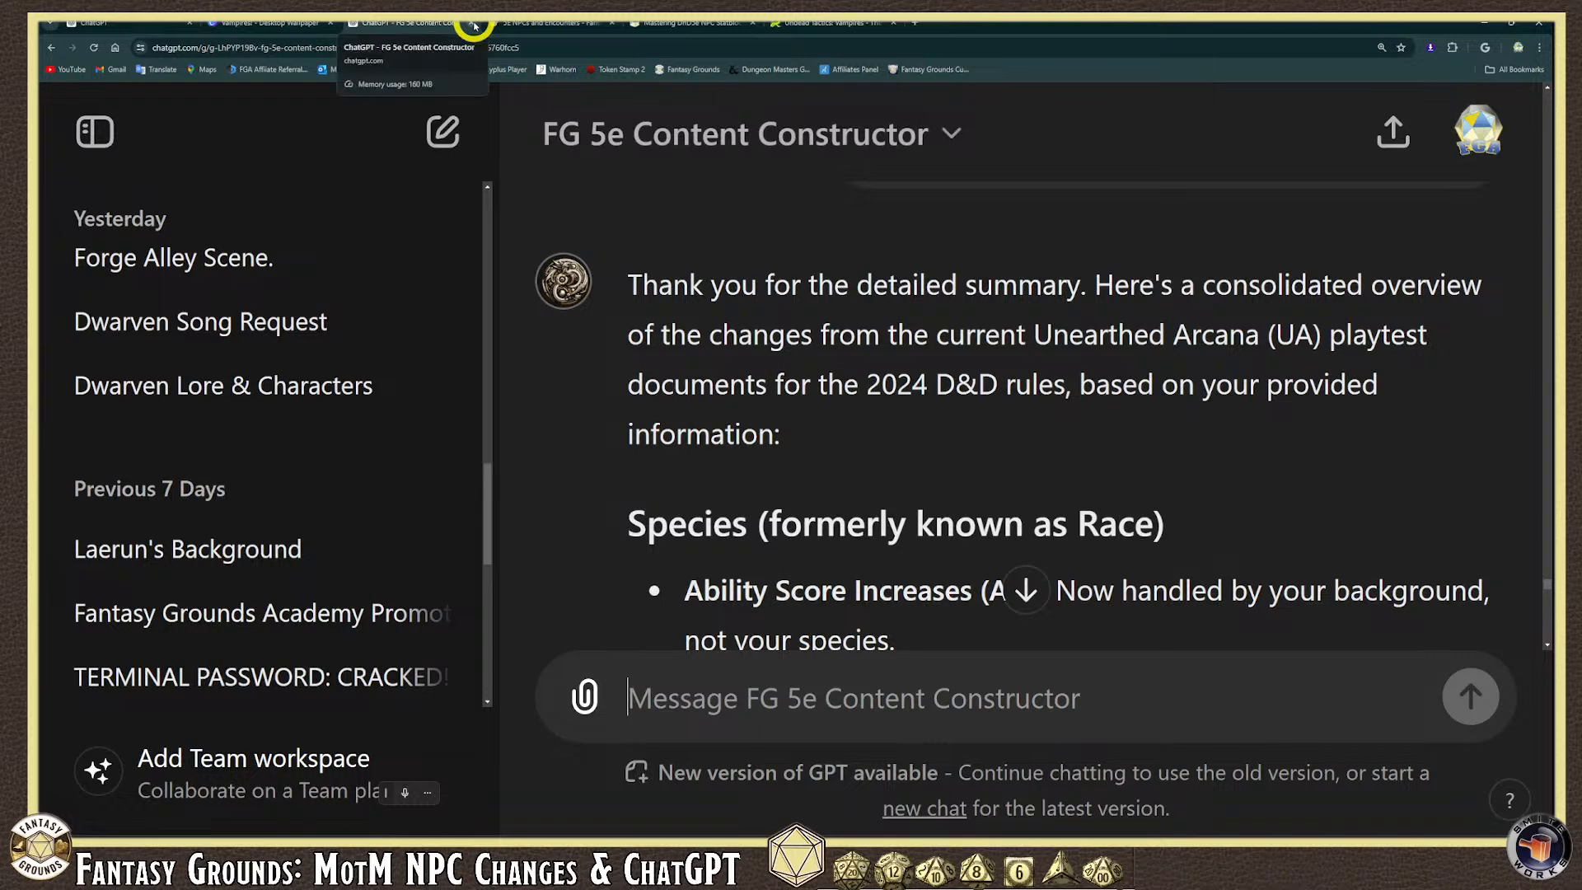
left_click(474, 26)
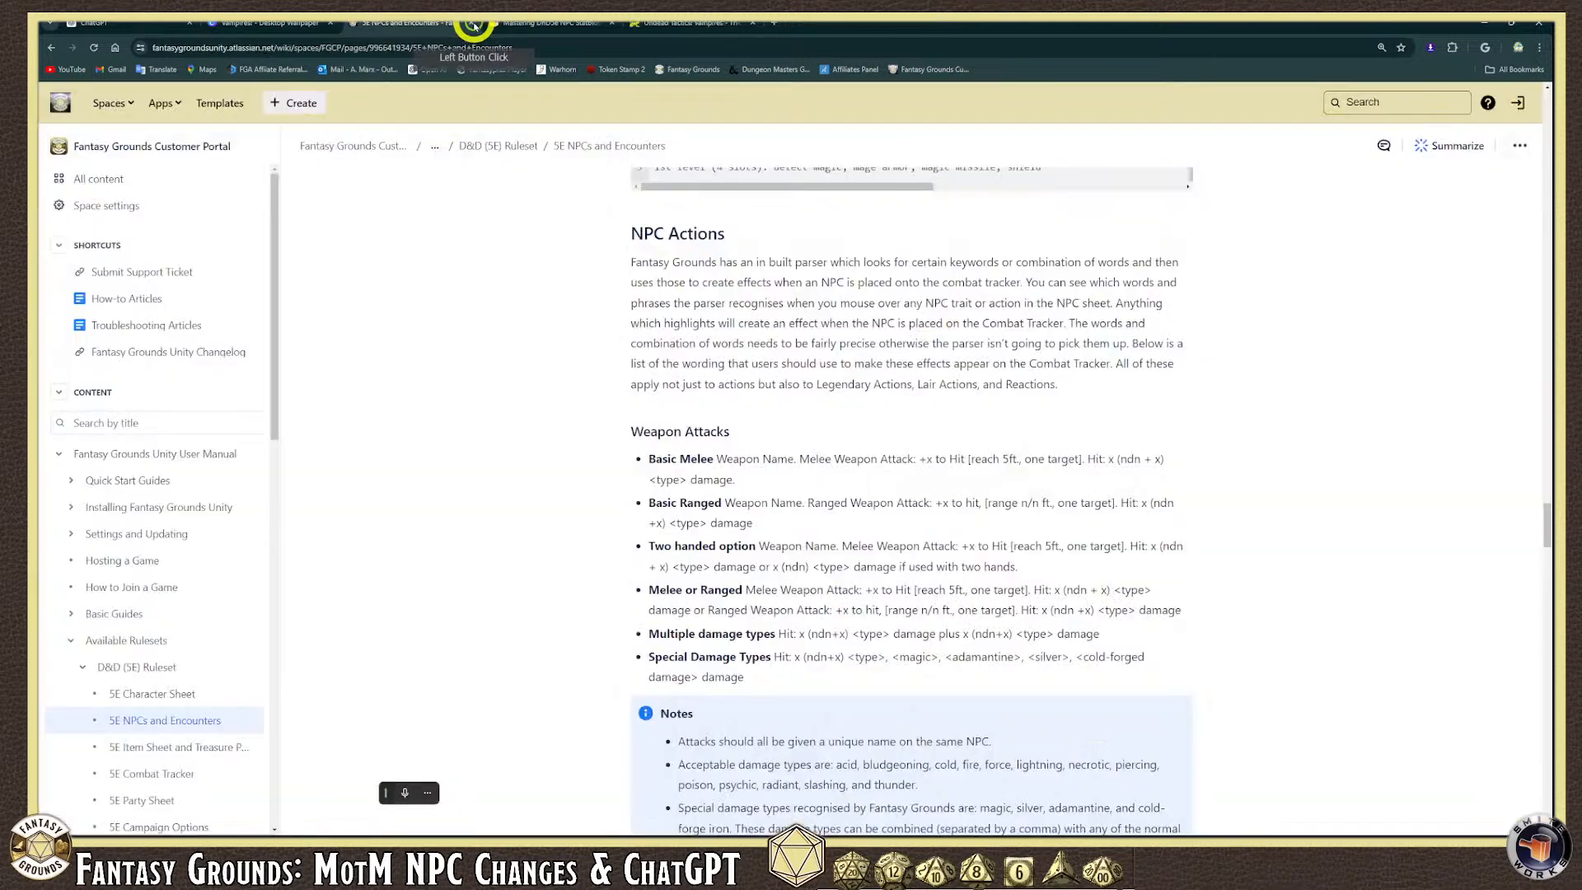
Return to the ChatGPT 4o chat, exit the image view, and find the end of the condensed vampire stat block.
left_click(272, 23)
left_click(189, 24)
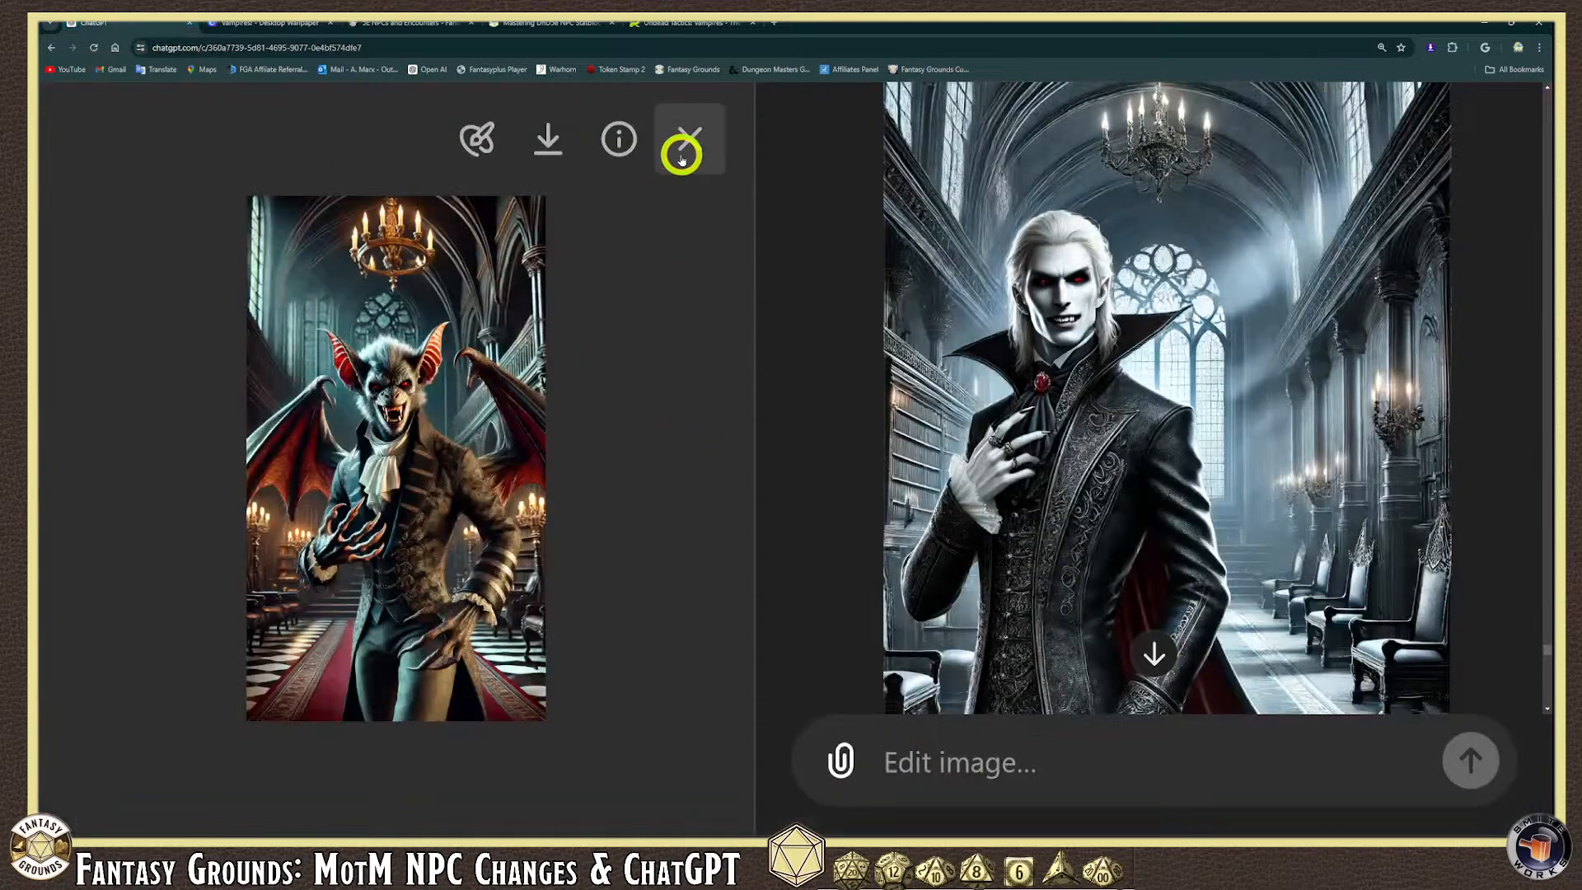
left_click(682, 158)
scroll(793, 376, "down", 10)
scroll(793, 380, "down", 15)
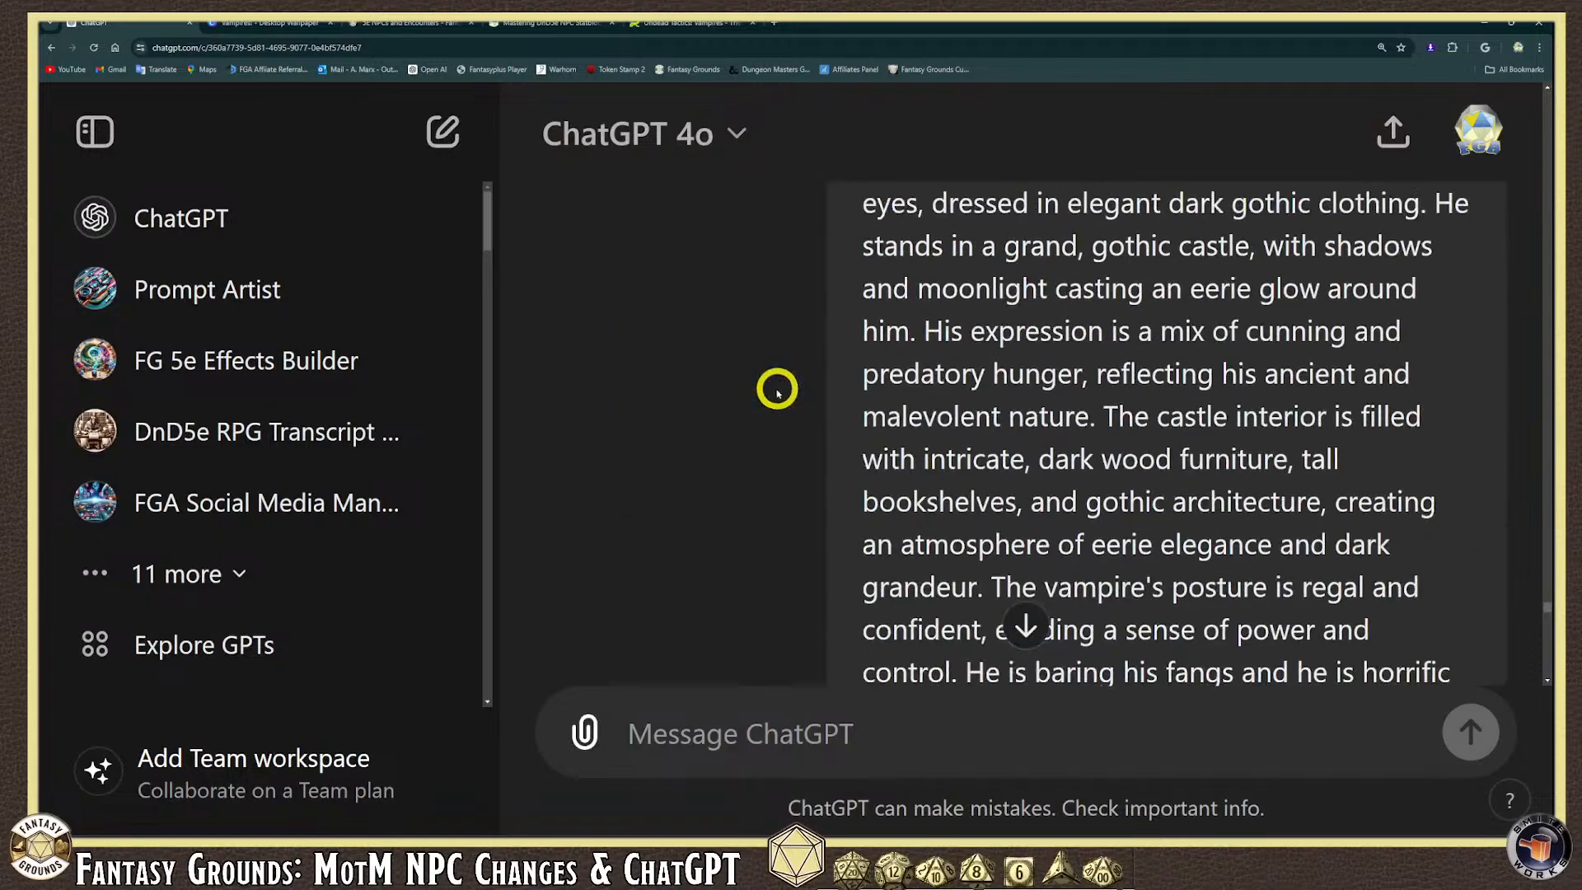
scroll(777, 388, "up", 10)
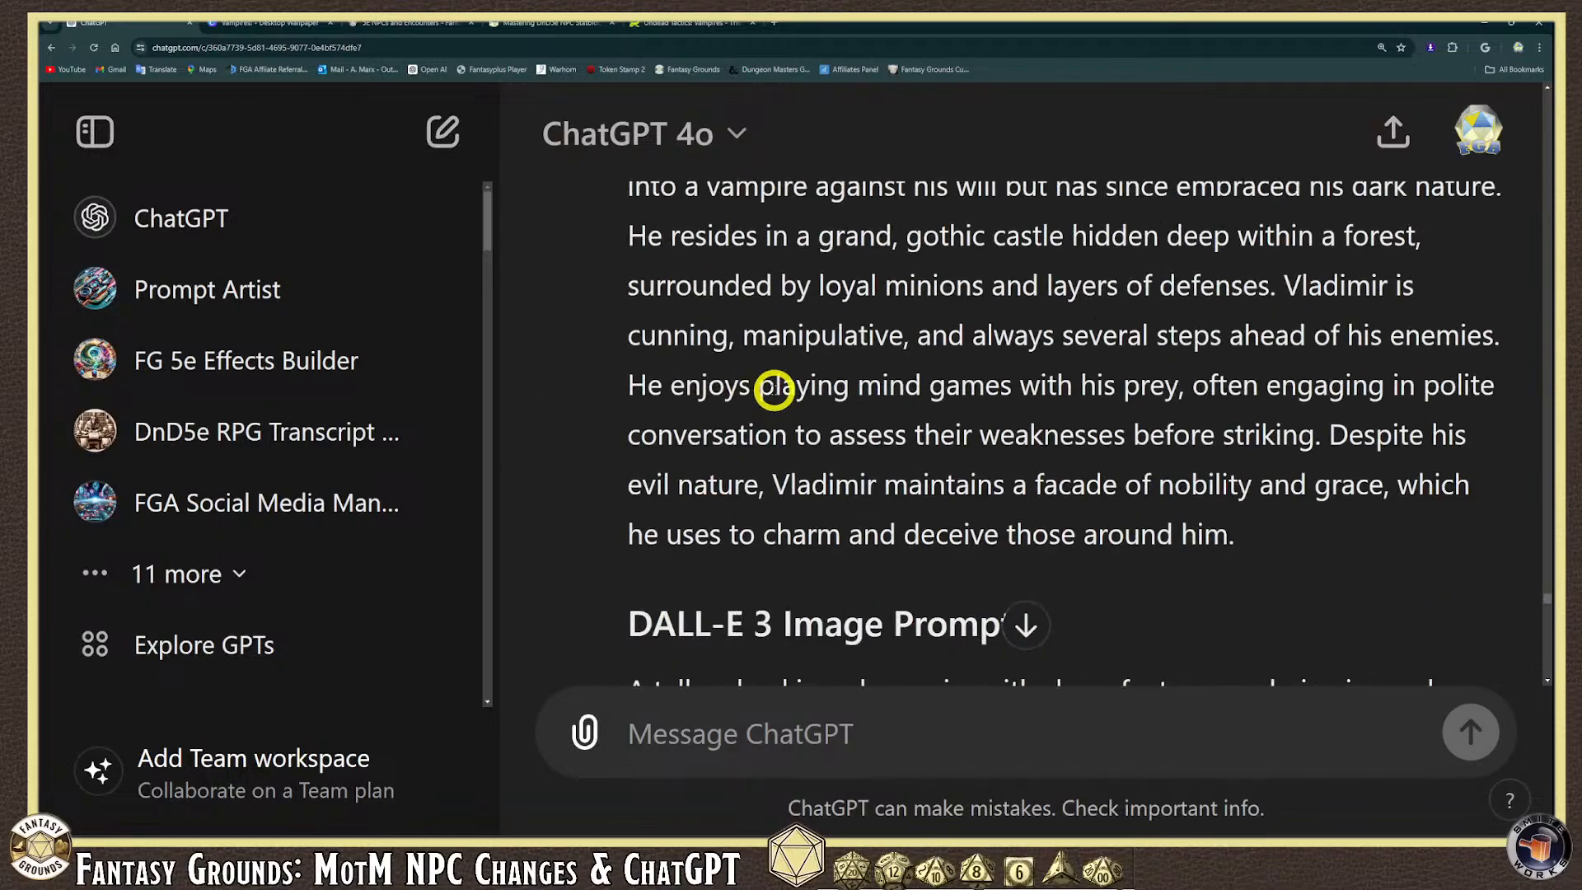
scroll(774, 390, "up", 10)
scroll(771, 390, "down", 3)
scroll(770, 391, "up", 5)
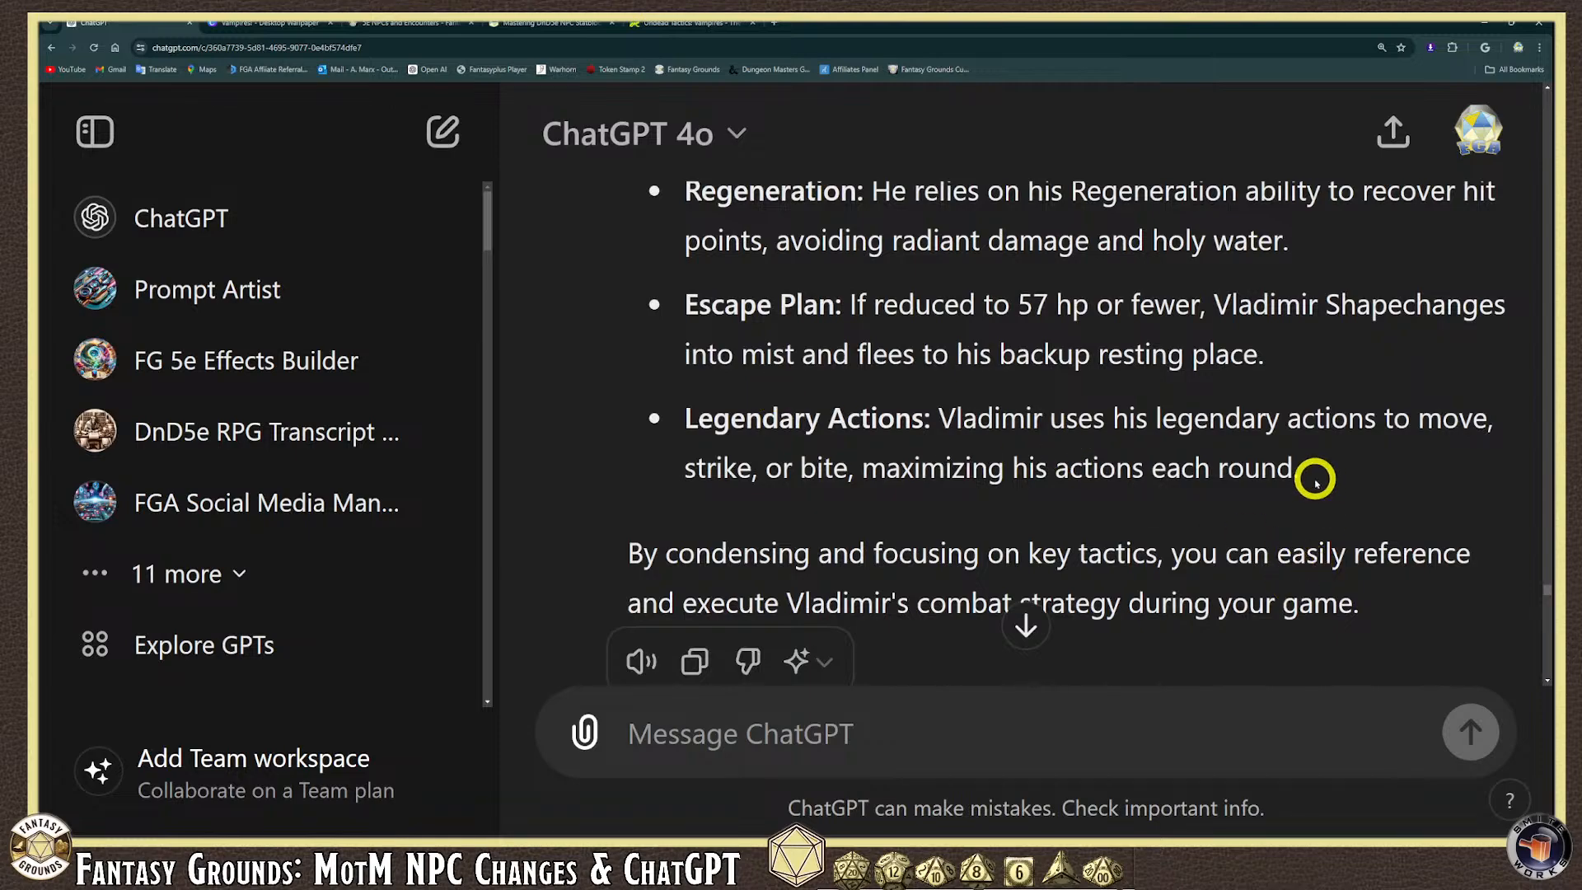
Copy the condensed ancient vampire stat block from its title through Legendary Actions and switch to Fantasy Grounds.
left_click_drag(1318, 480, 736, 388)
right_click(735, 388)
left_click(750, 395)
left_click(590, 32)
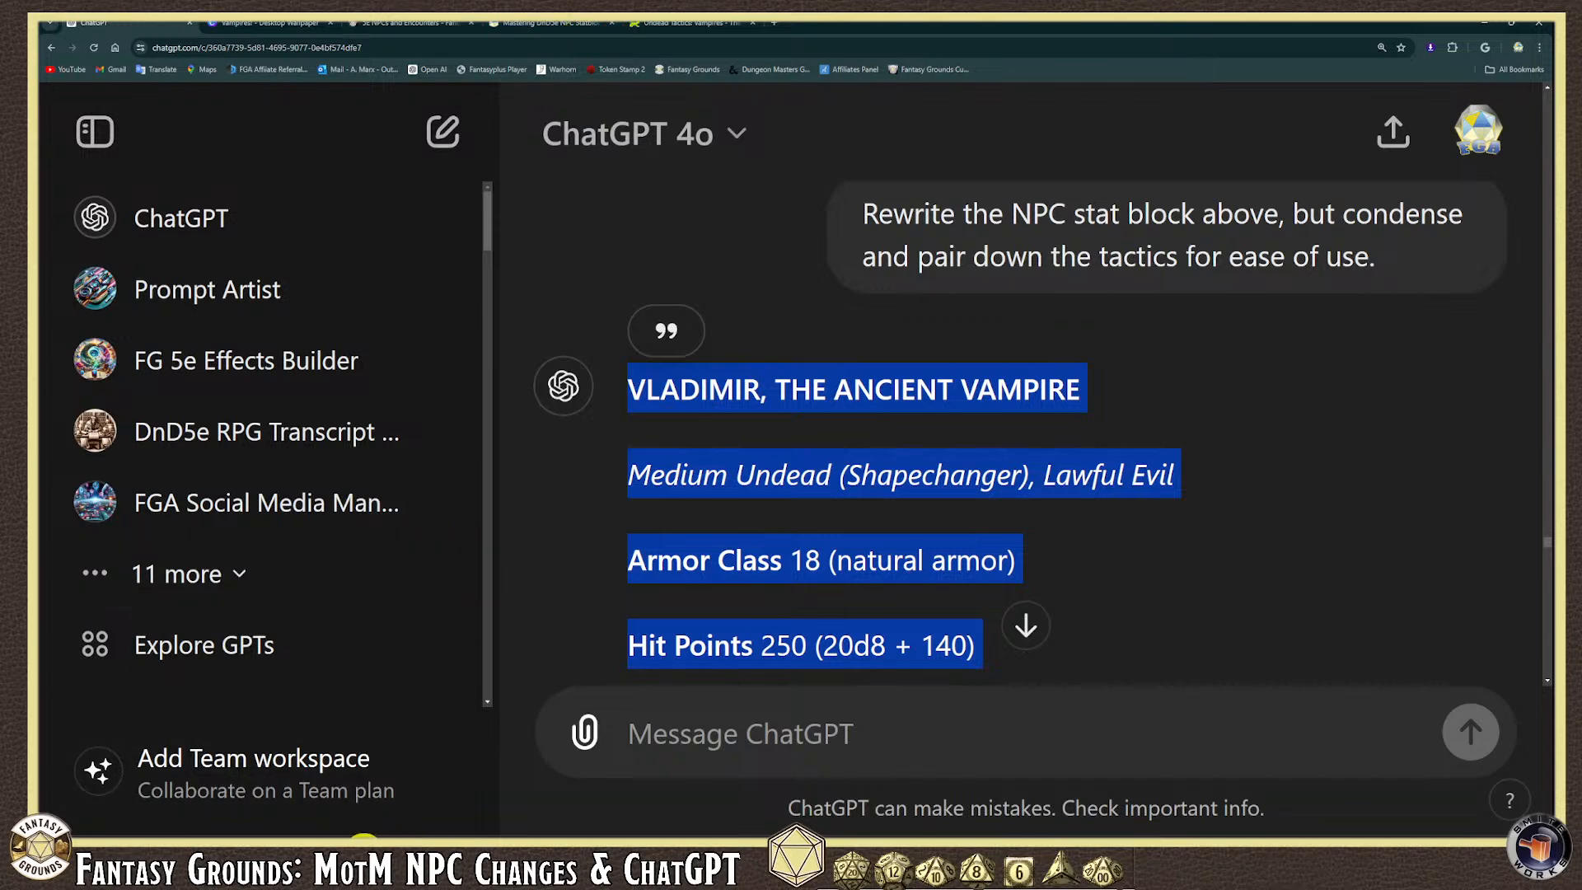
left_click(252, 839)
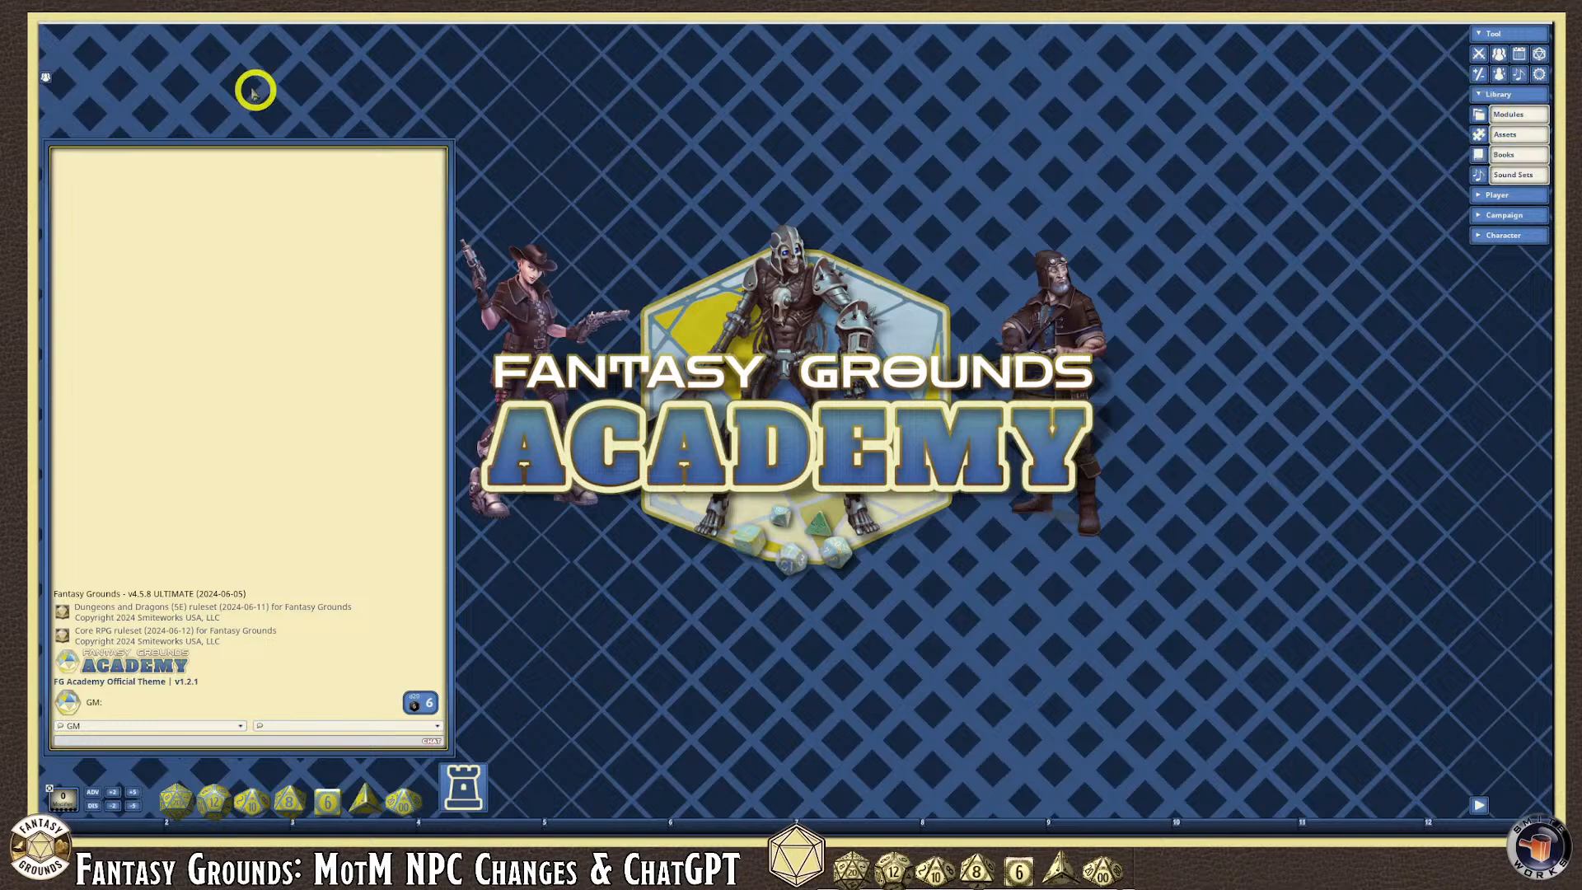
Show the campaign record types and check which modules are listed in the library.
left_click(1483, 94)
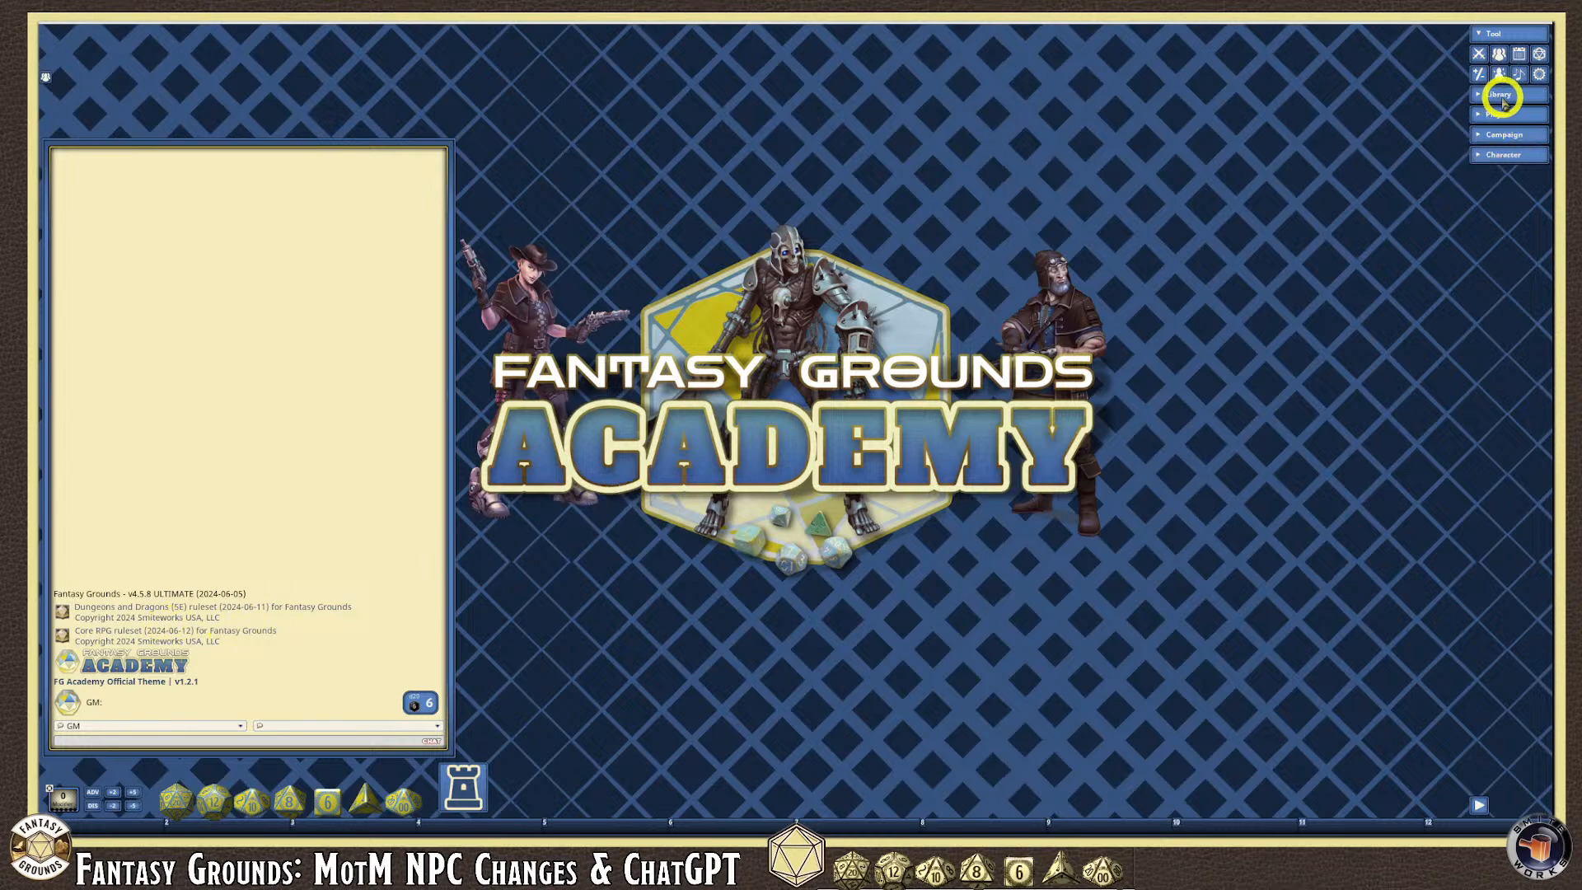
left_click(1503, 134)
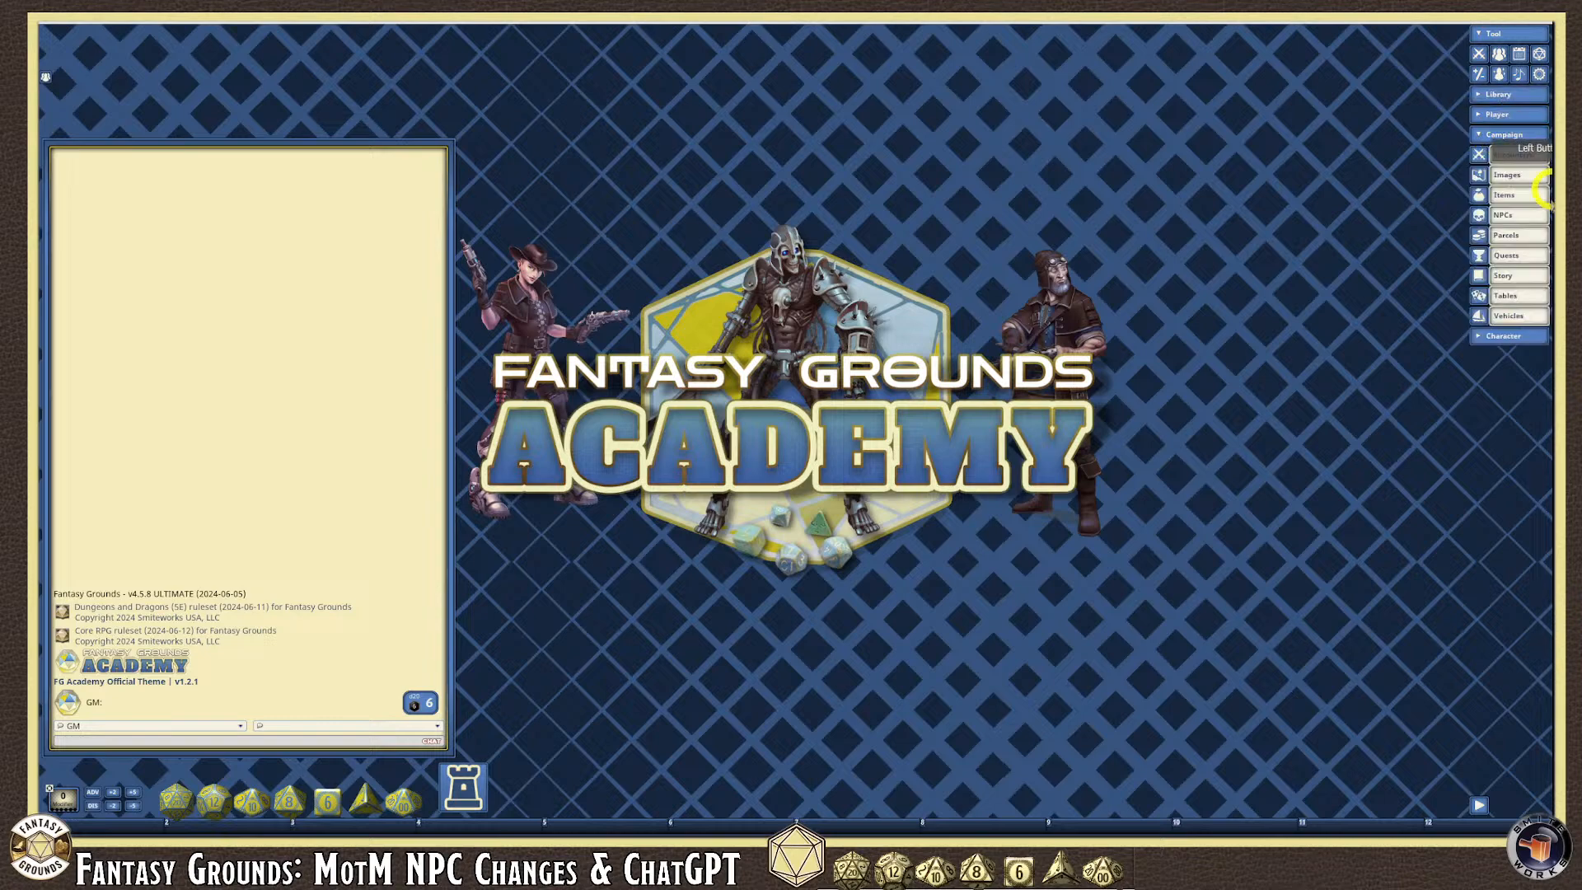
left_click(1500, 94)
left_click(1515, 117)
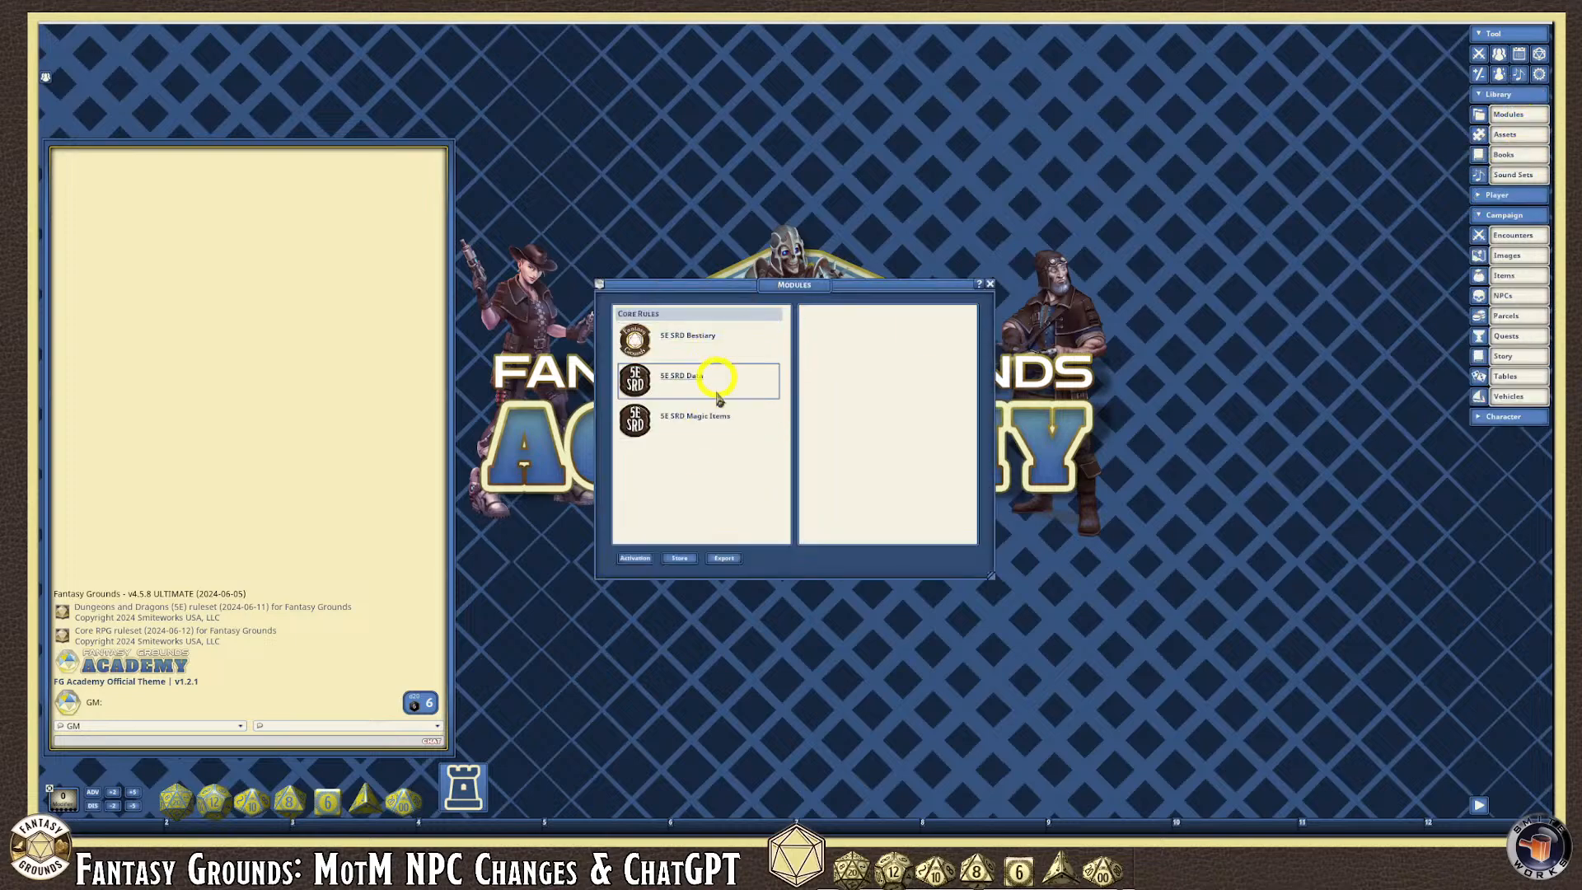
left_click(990, 284)
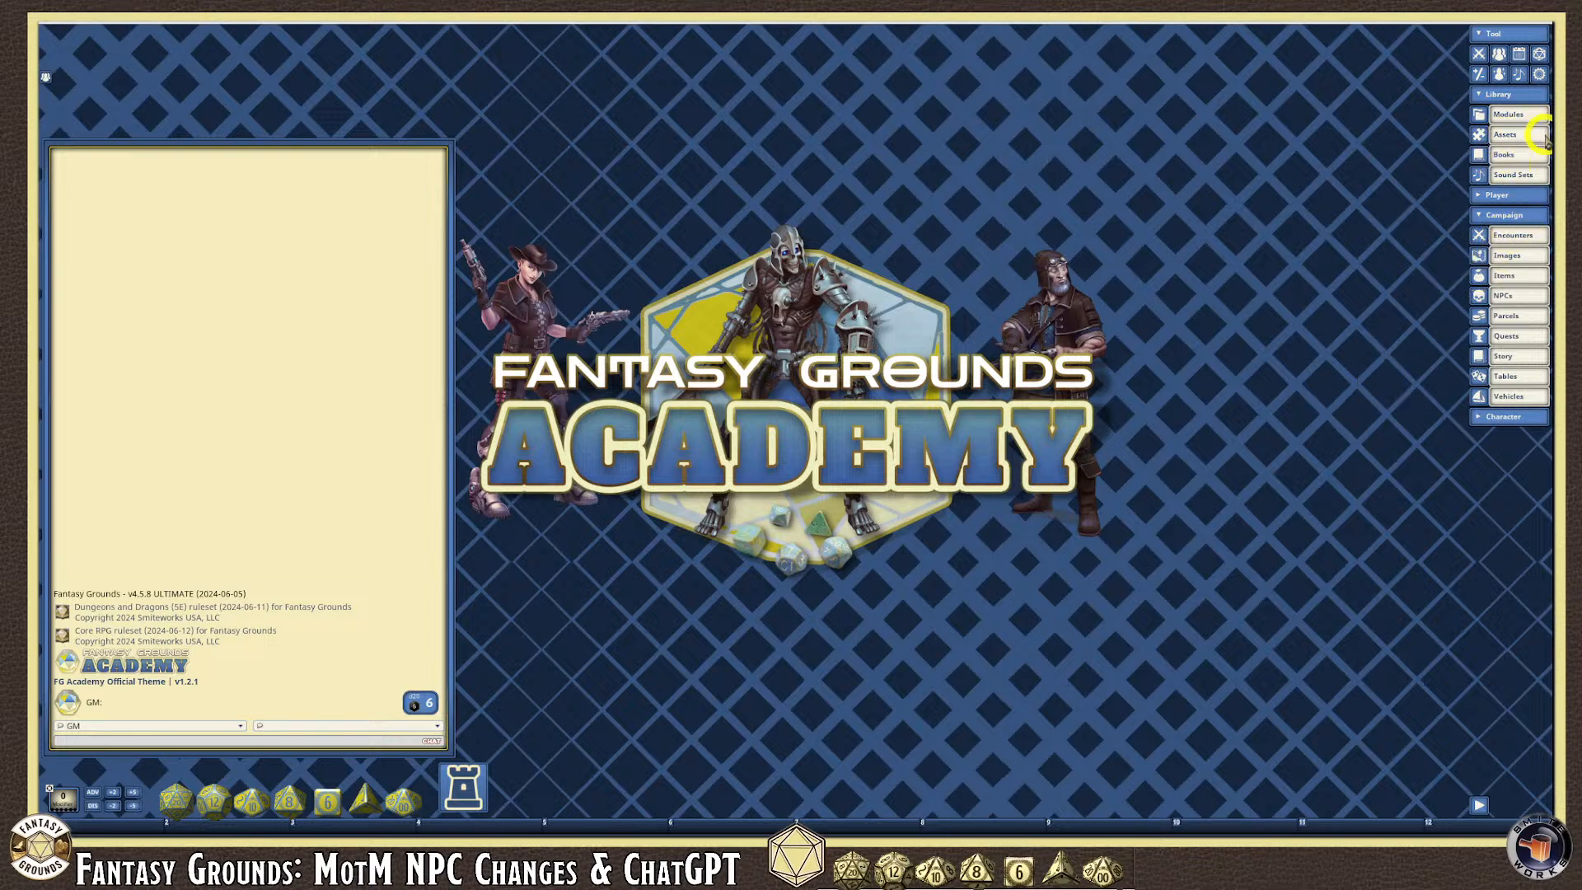
Open the NPC list in a taller window beside the chat and filter it for "vampire".
left_click(1503, 295)
left_click_drag(766, 317, 563, 151)
left_click_drag(702, 375, 758, 724)
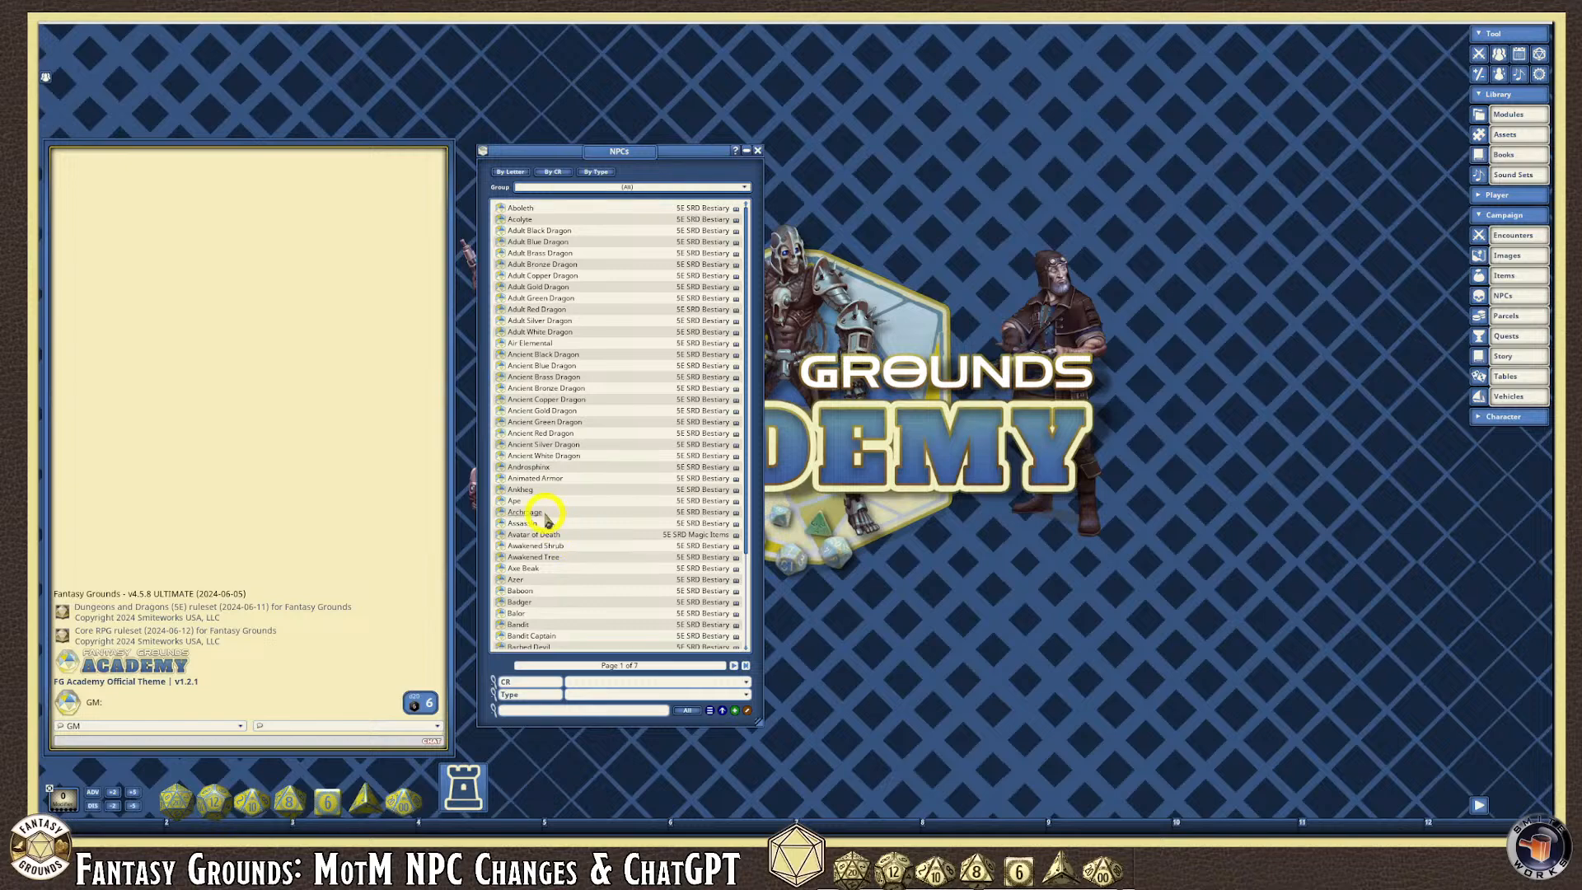
scroll(546, 517, "down", 3)
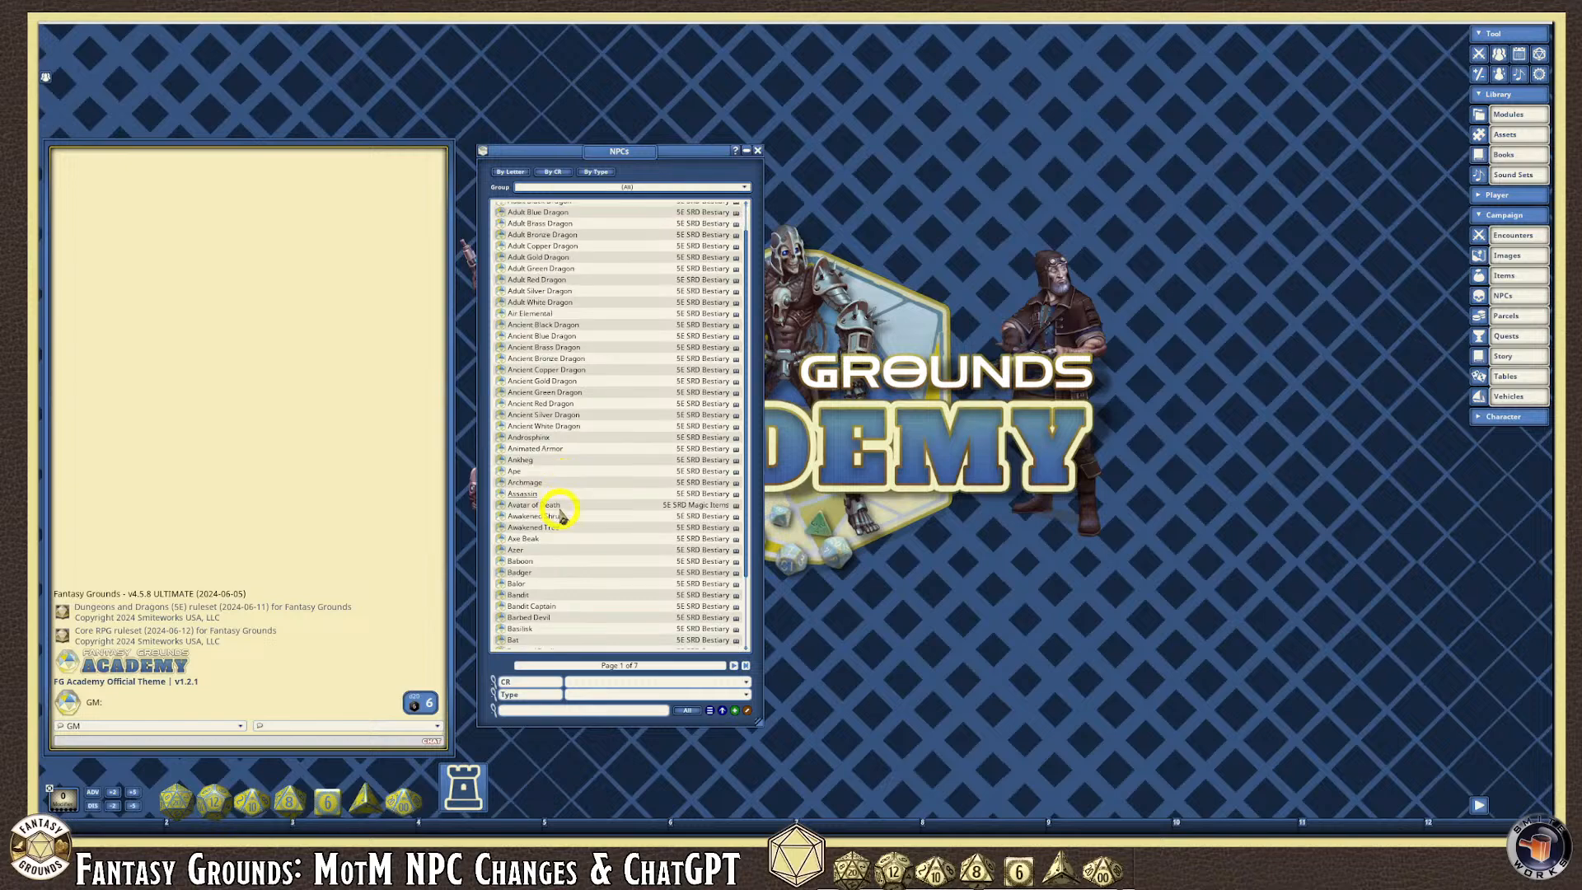
left_click(550, 715)
type("v")
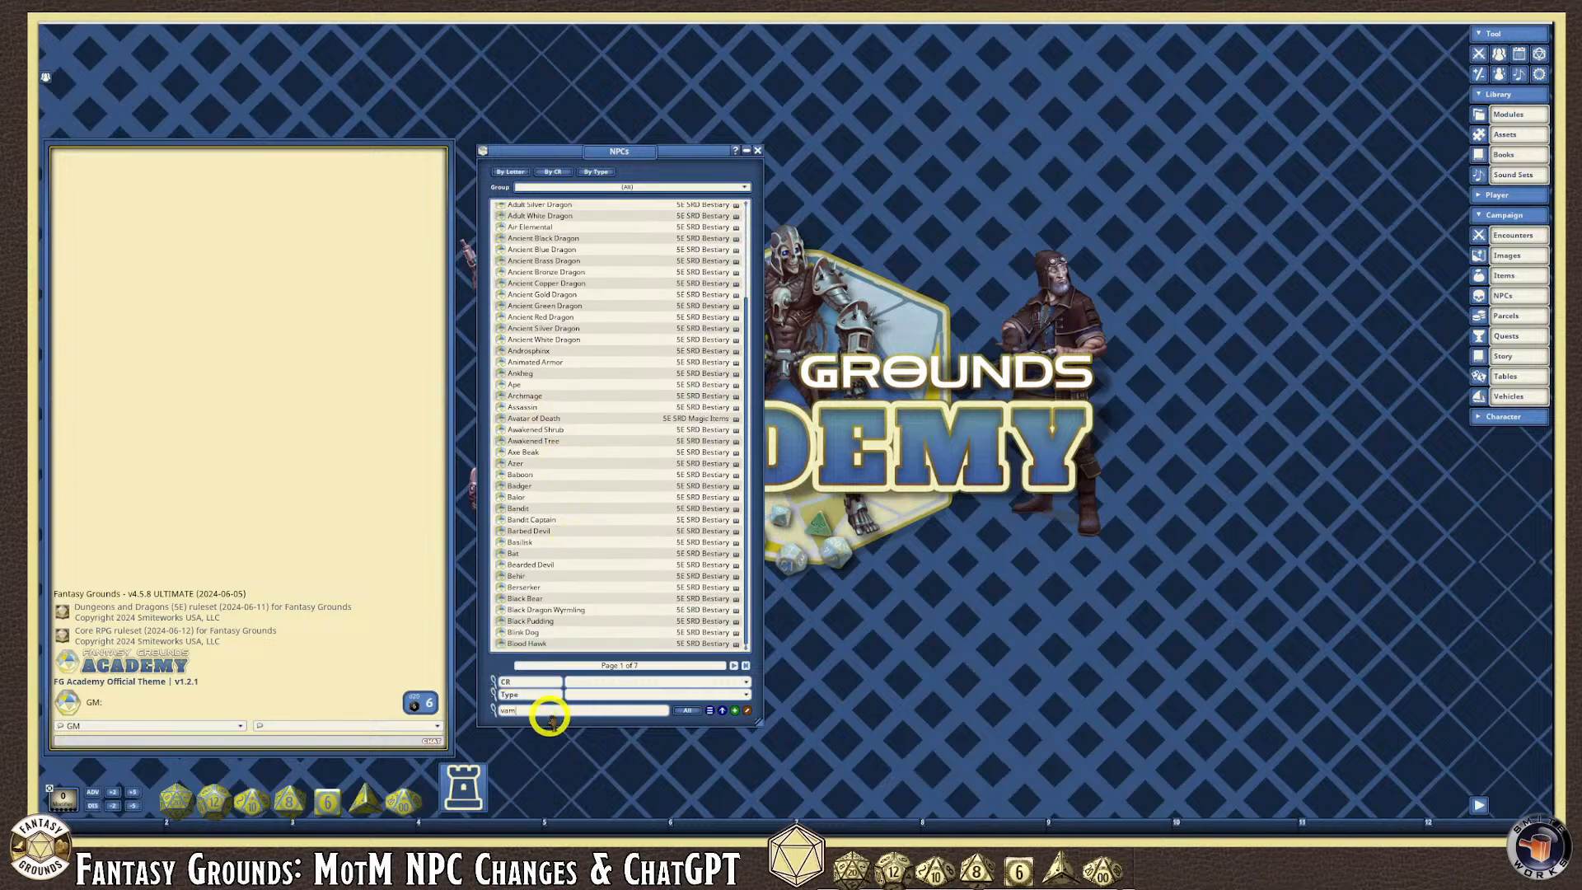
key("Return")
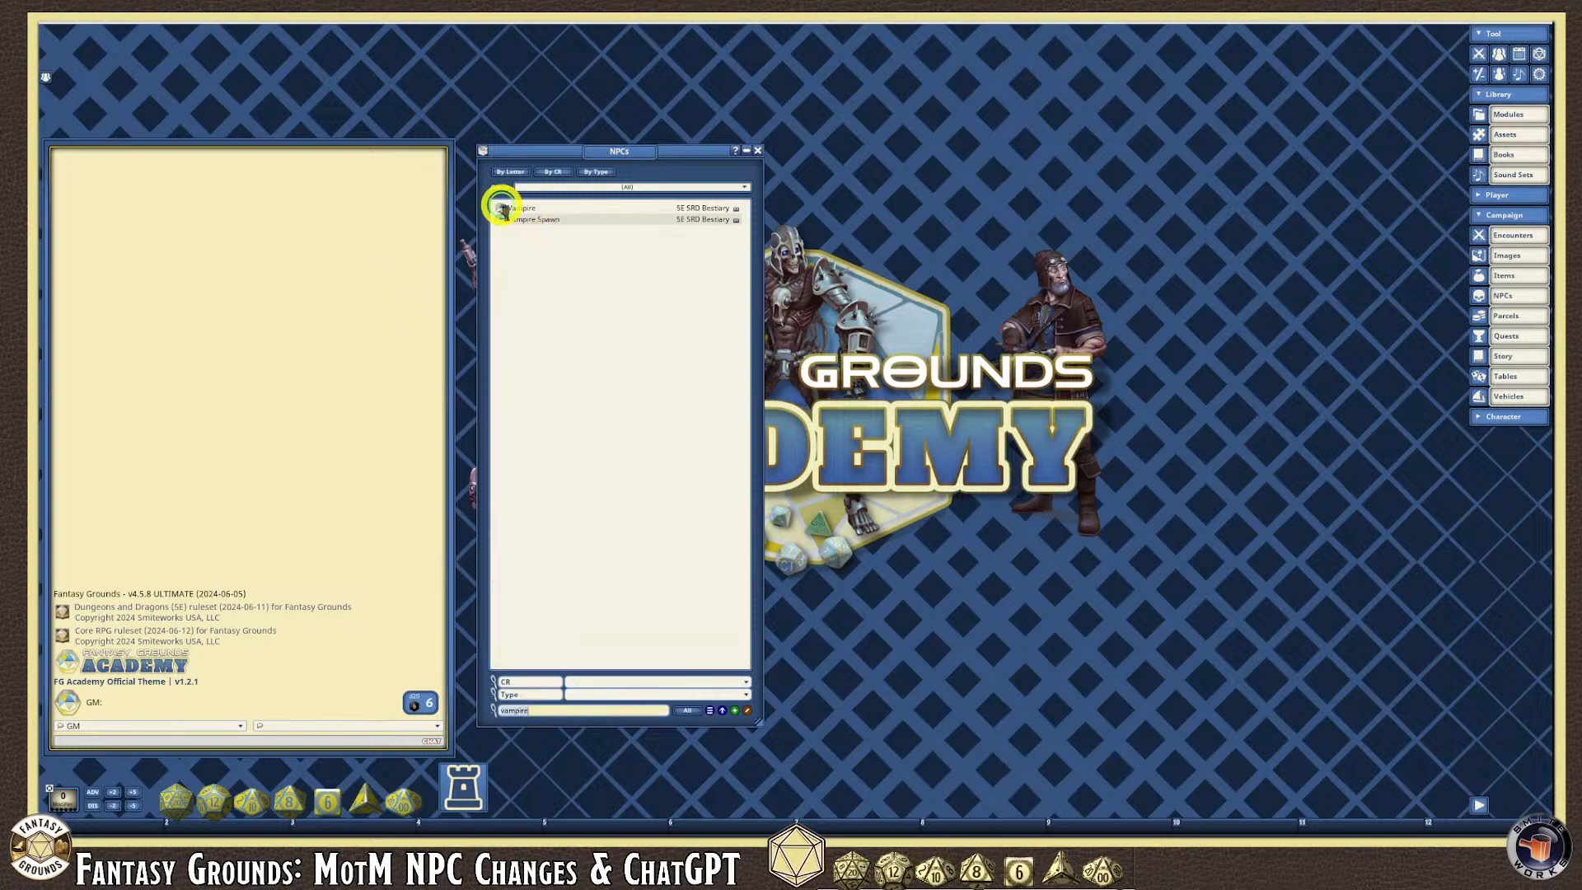
Open the Vampire record from the 5E SRD Bestiary in a taller window and view its picture and tokens.
left_click(600, 206)
left_click_drag(783, 324, 924, 121)
left_click_drag(1039, 372, 1040, 776)
left_click(1013, 146)
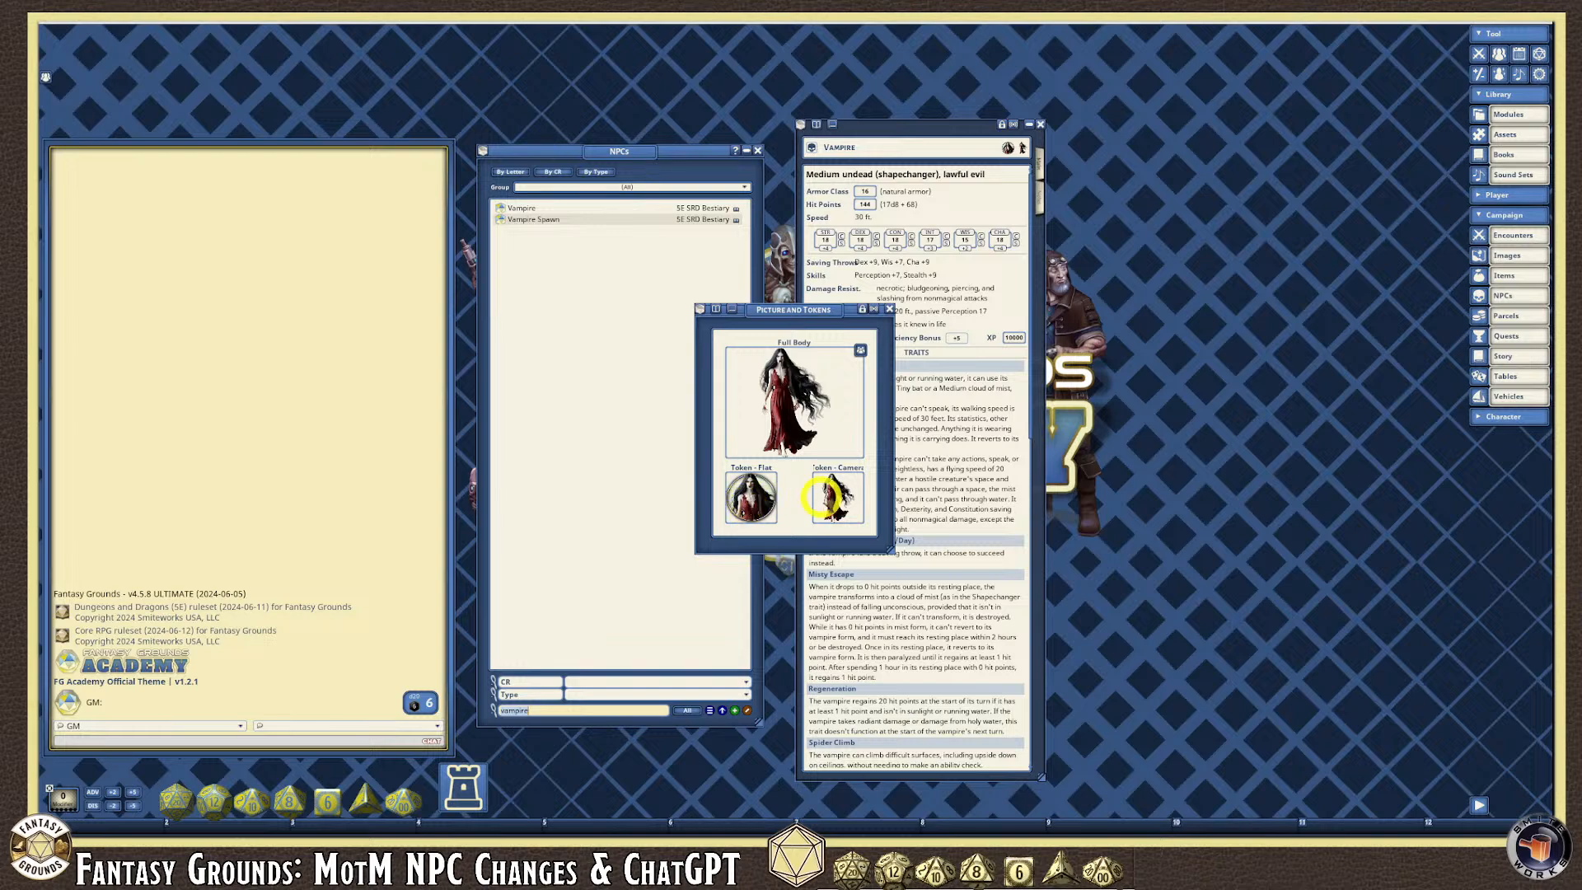
Close the vampire's picture, read the record's traits, actions and legendary actions in a wider window, and check its other page.
left_click(889, 309)
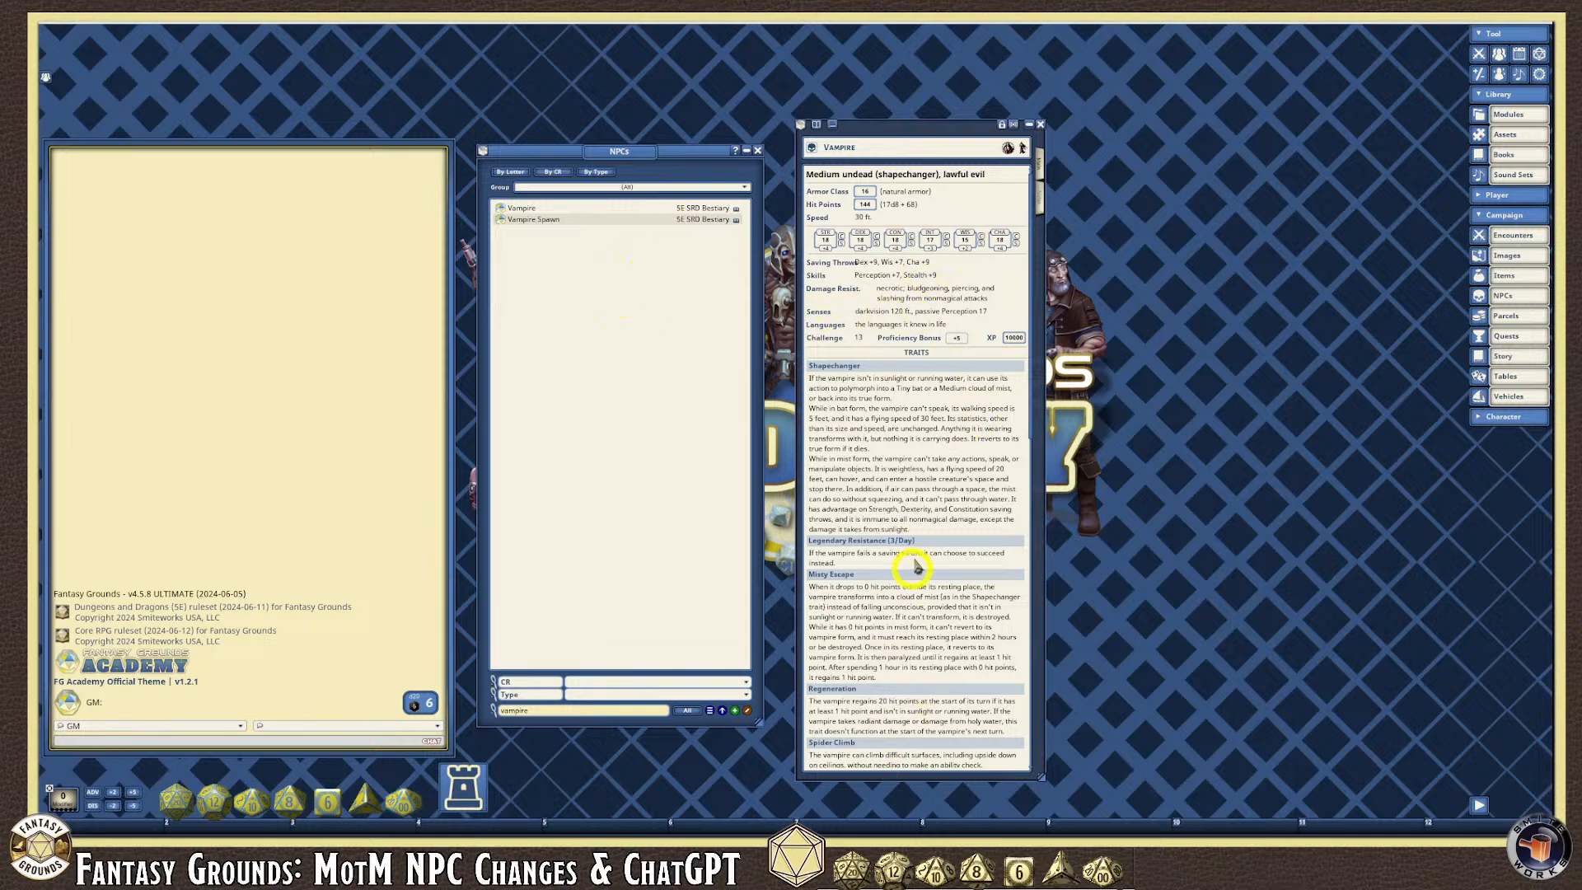
scroll(920, 563, "down", 3)
scroll(914, 558, "up", 3)
scroll(959, 576, "down", 10)
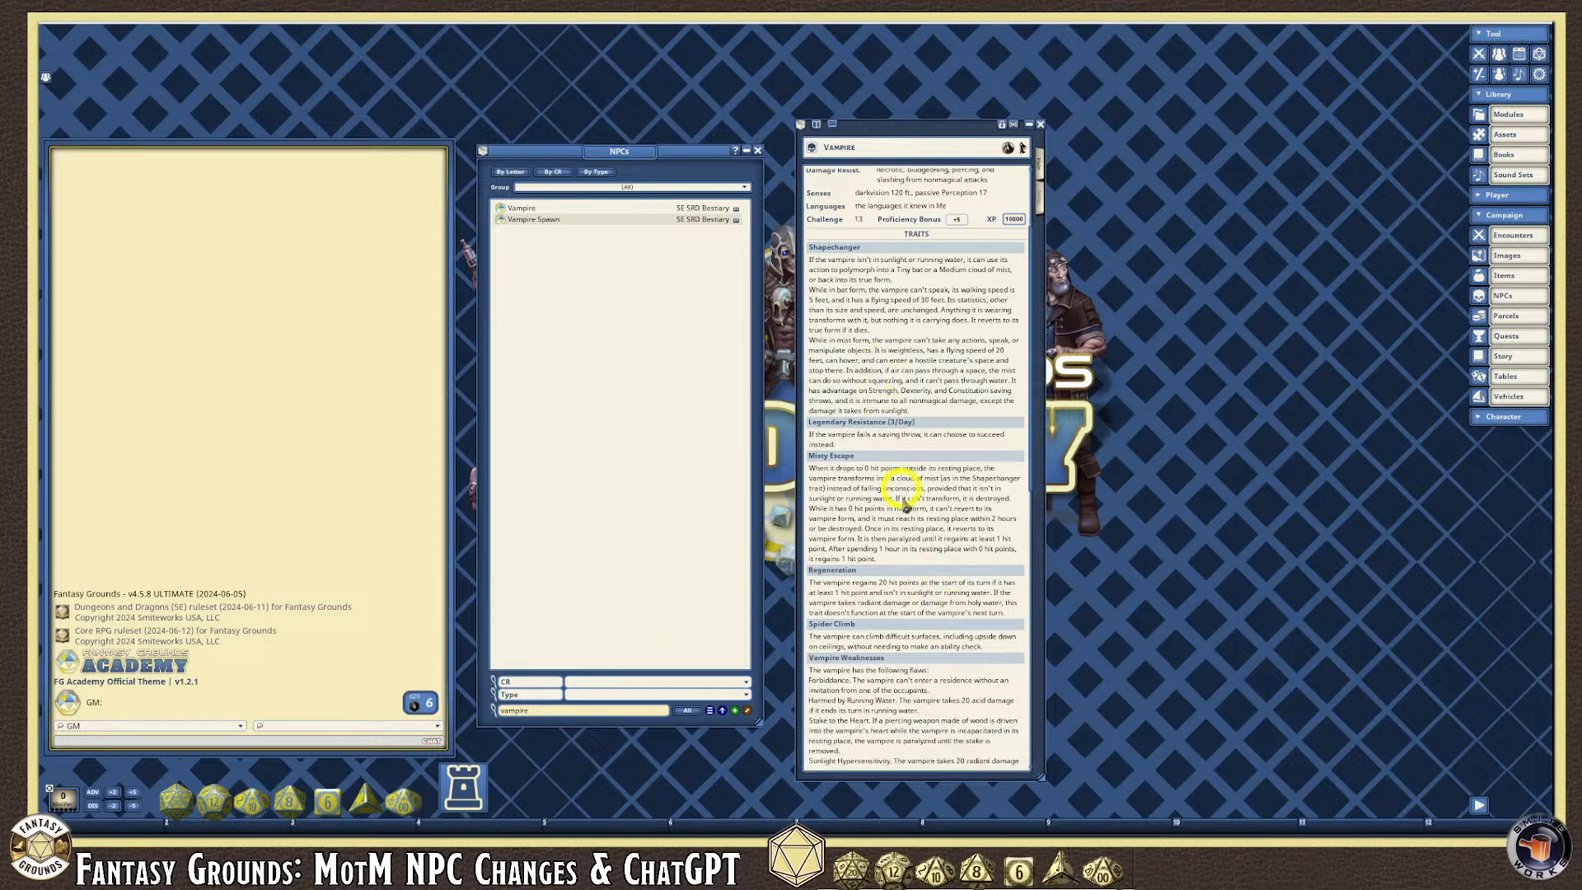
scroll(920, 581, "down", 15)
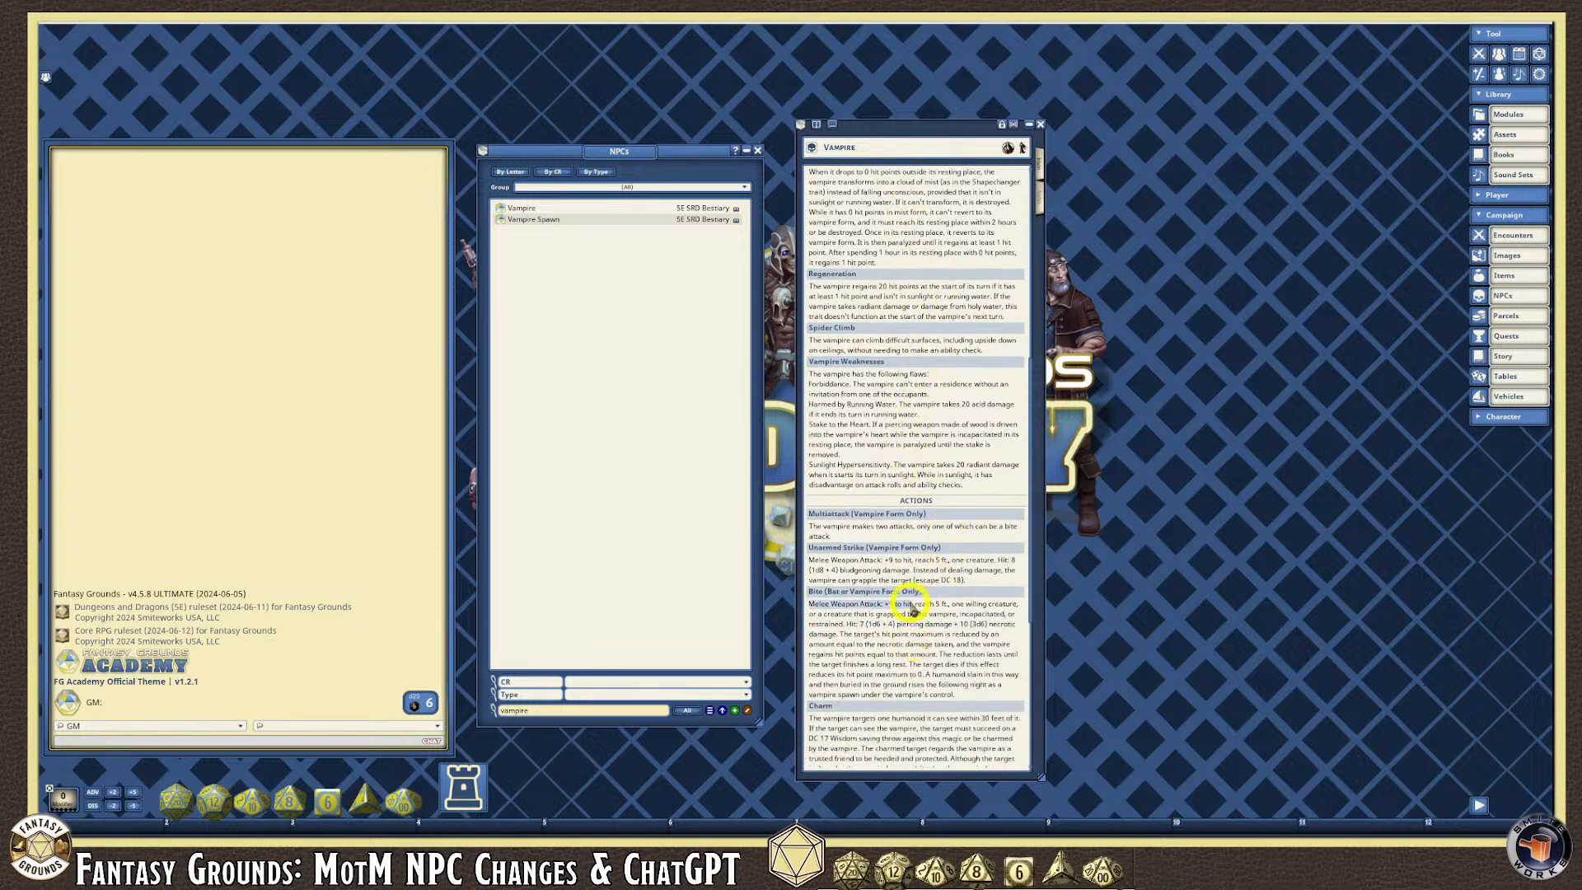
scroll(910, 643, "down", 8)
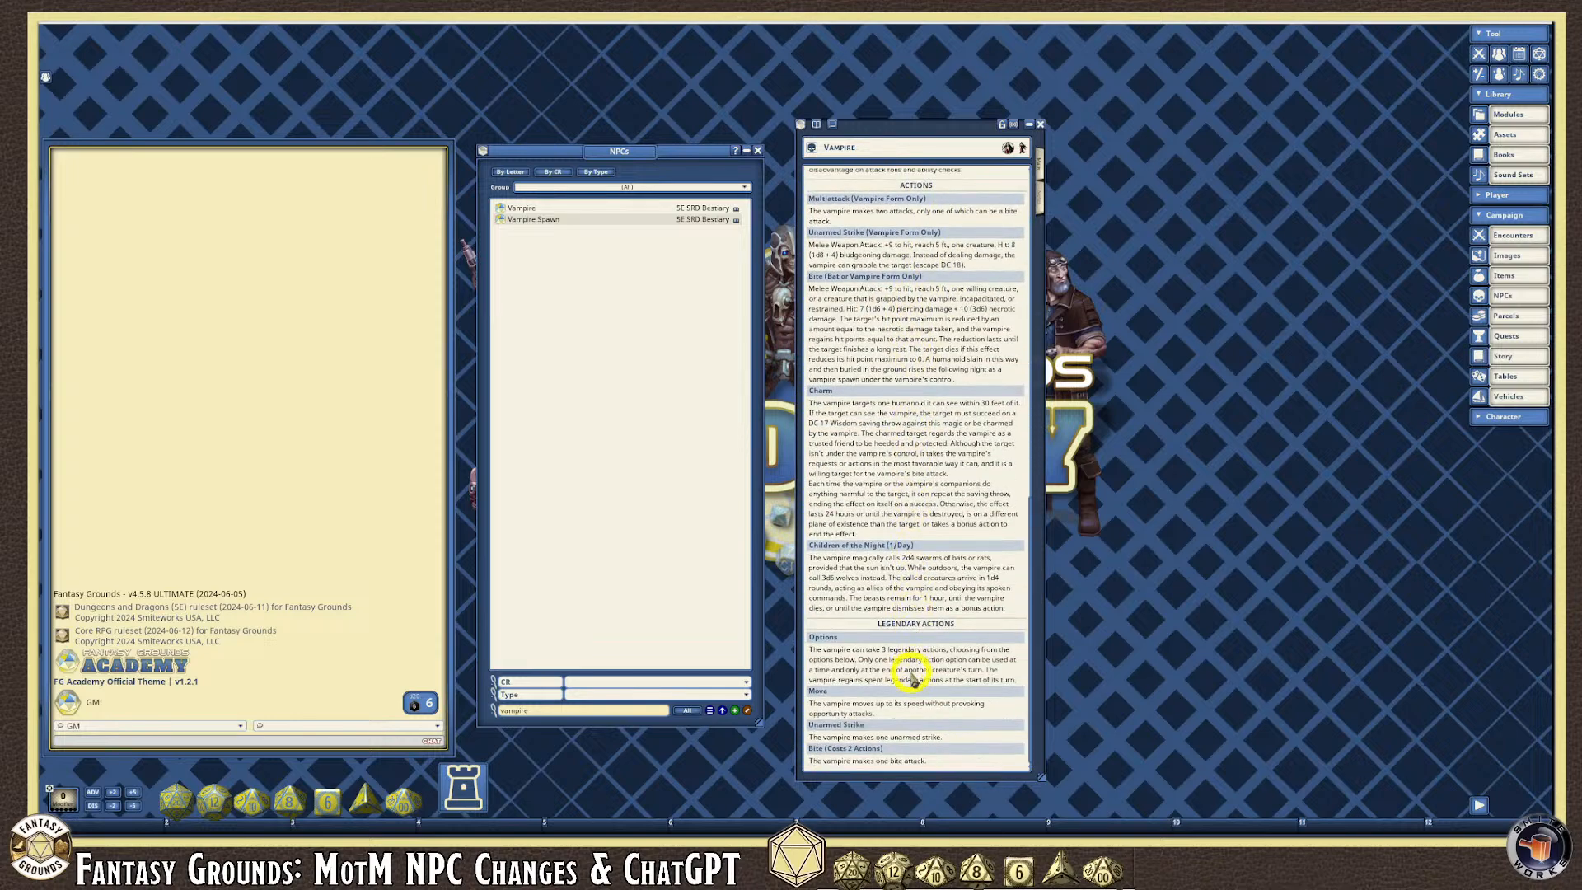
left_click_drag(1049, 776, 1179, 719)
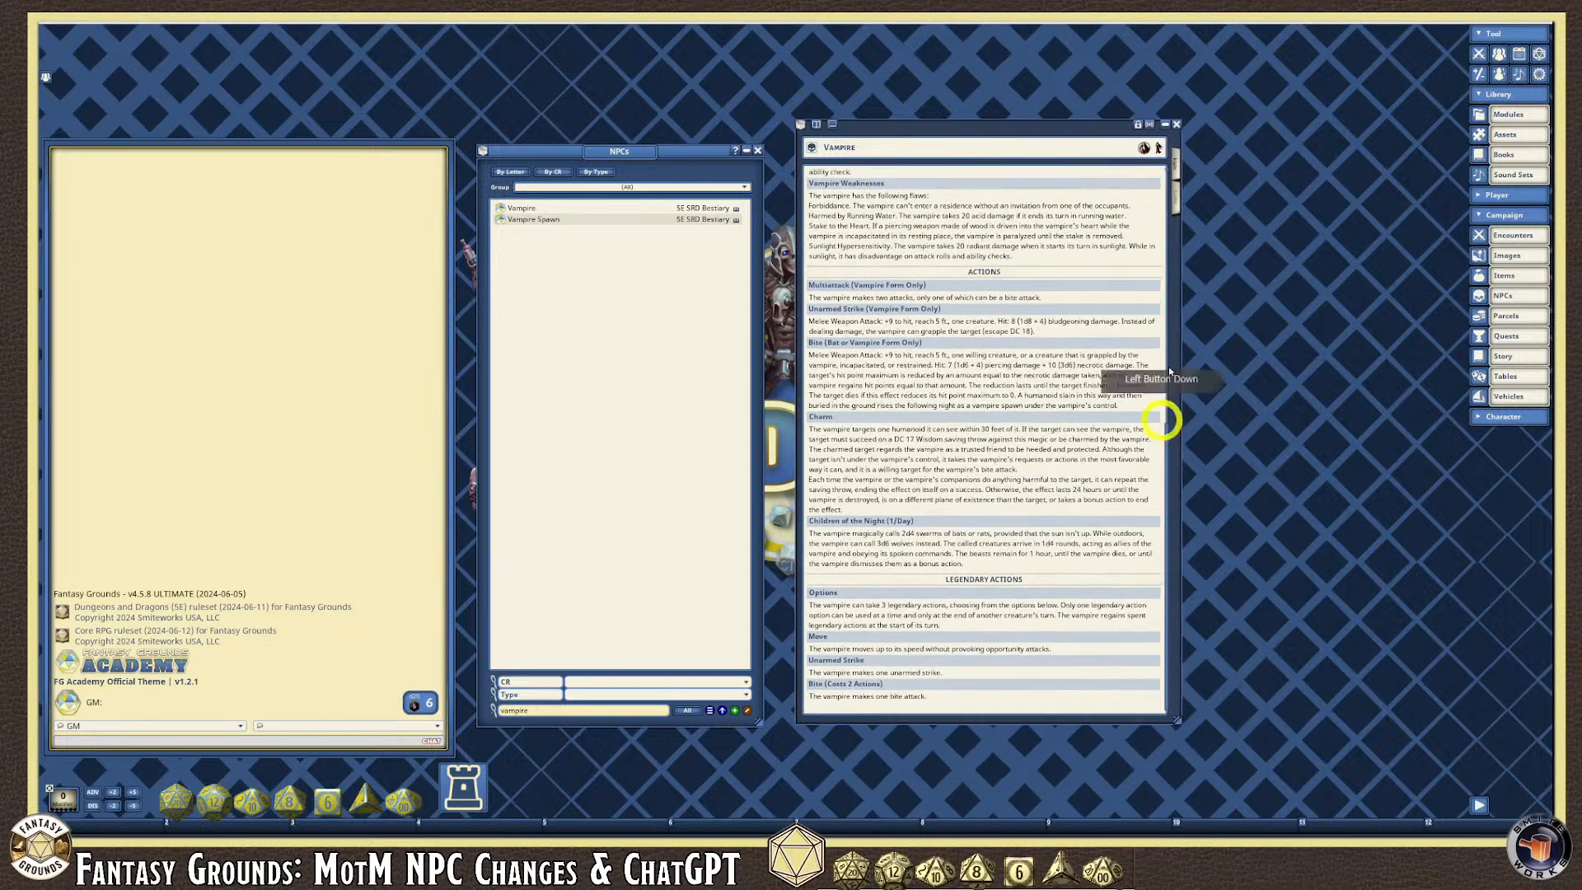
left_click(1176, 203)
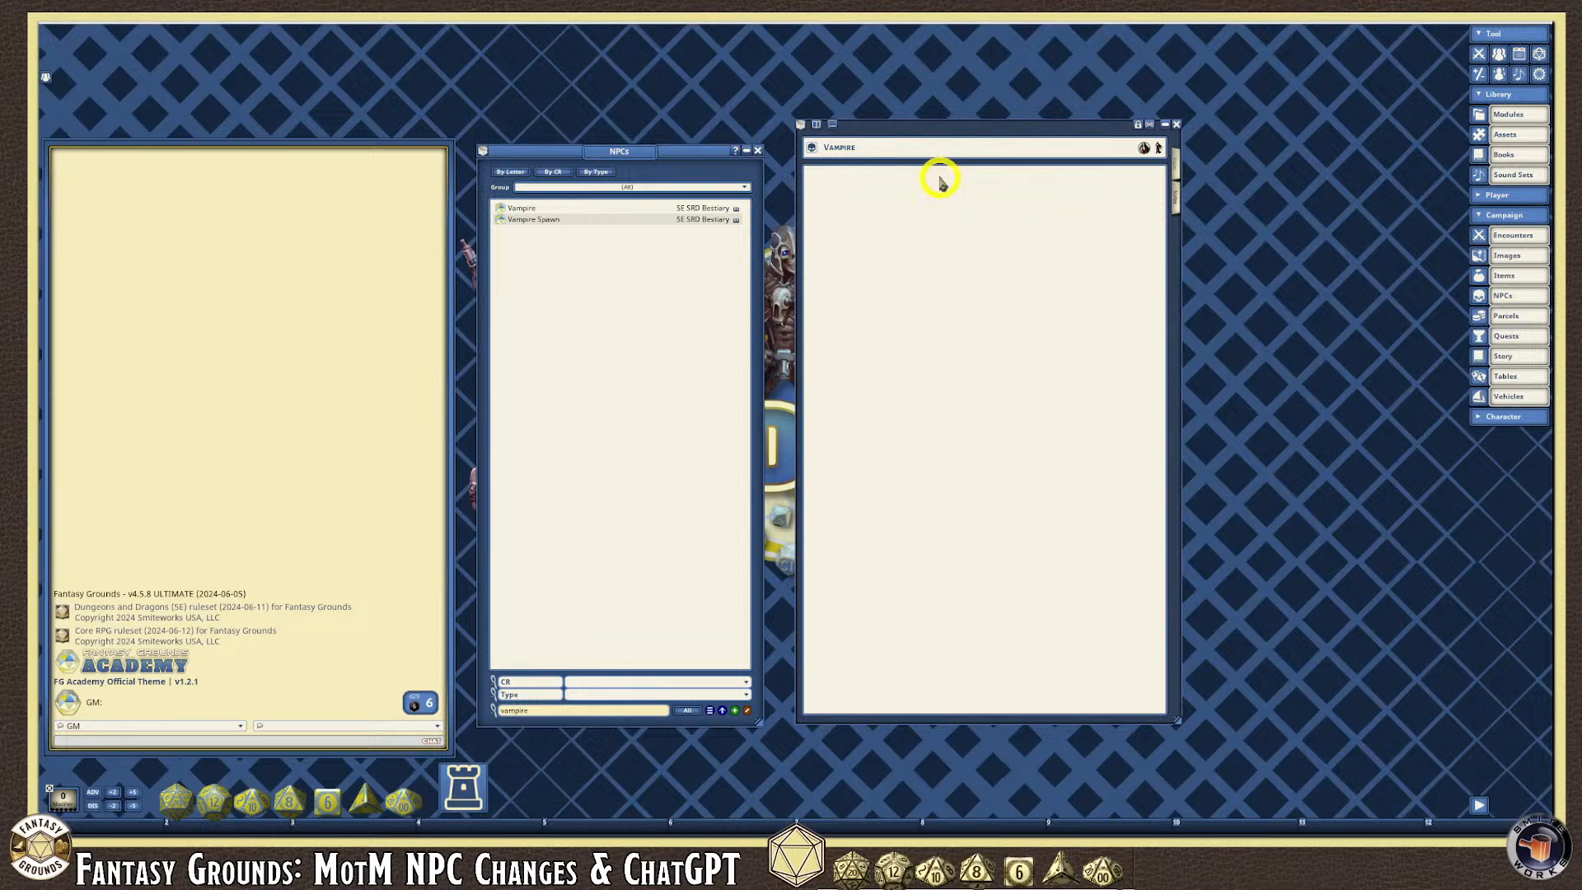
Move the Vampire record away from the NPC list and clear the list's "vampire" filter.
left_click_drag(925, 130, 1161, 48)
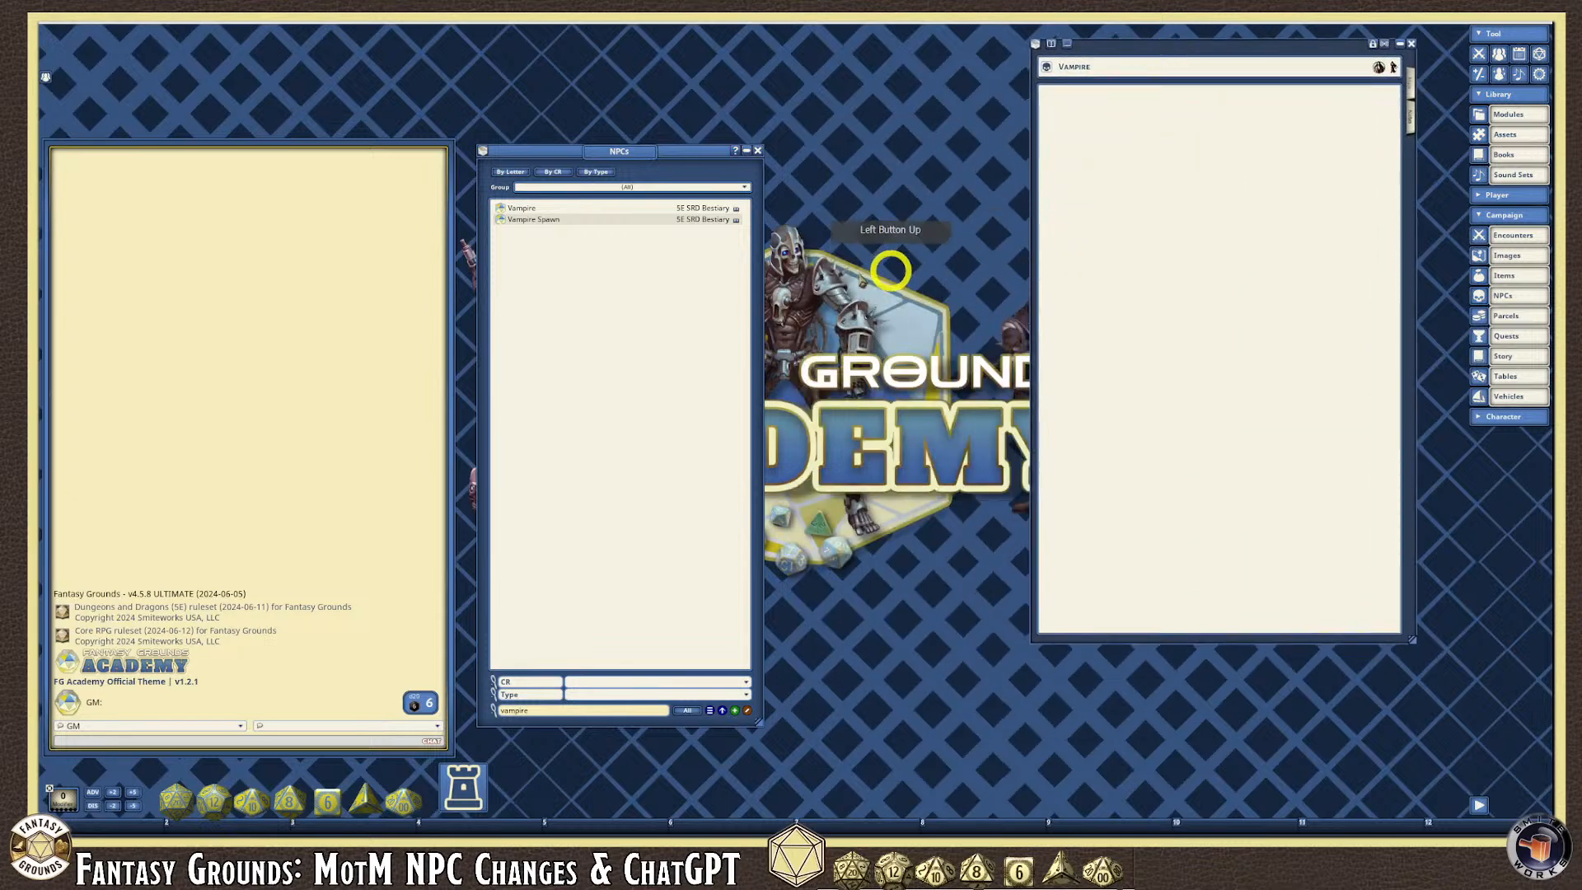
left_click_drag(554, 153, 546, 151)
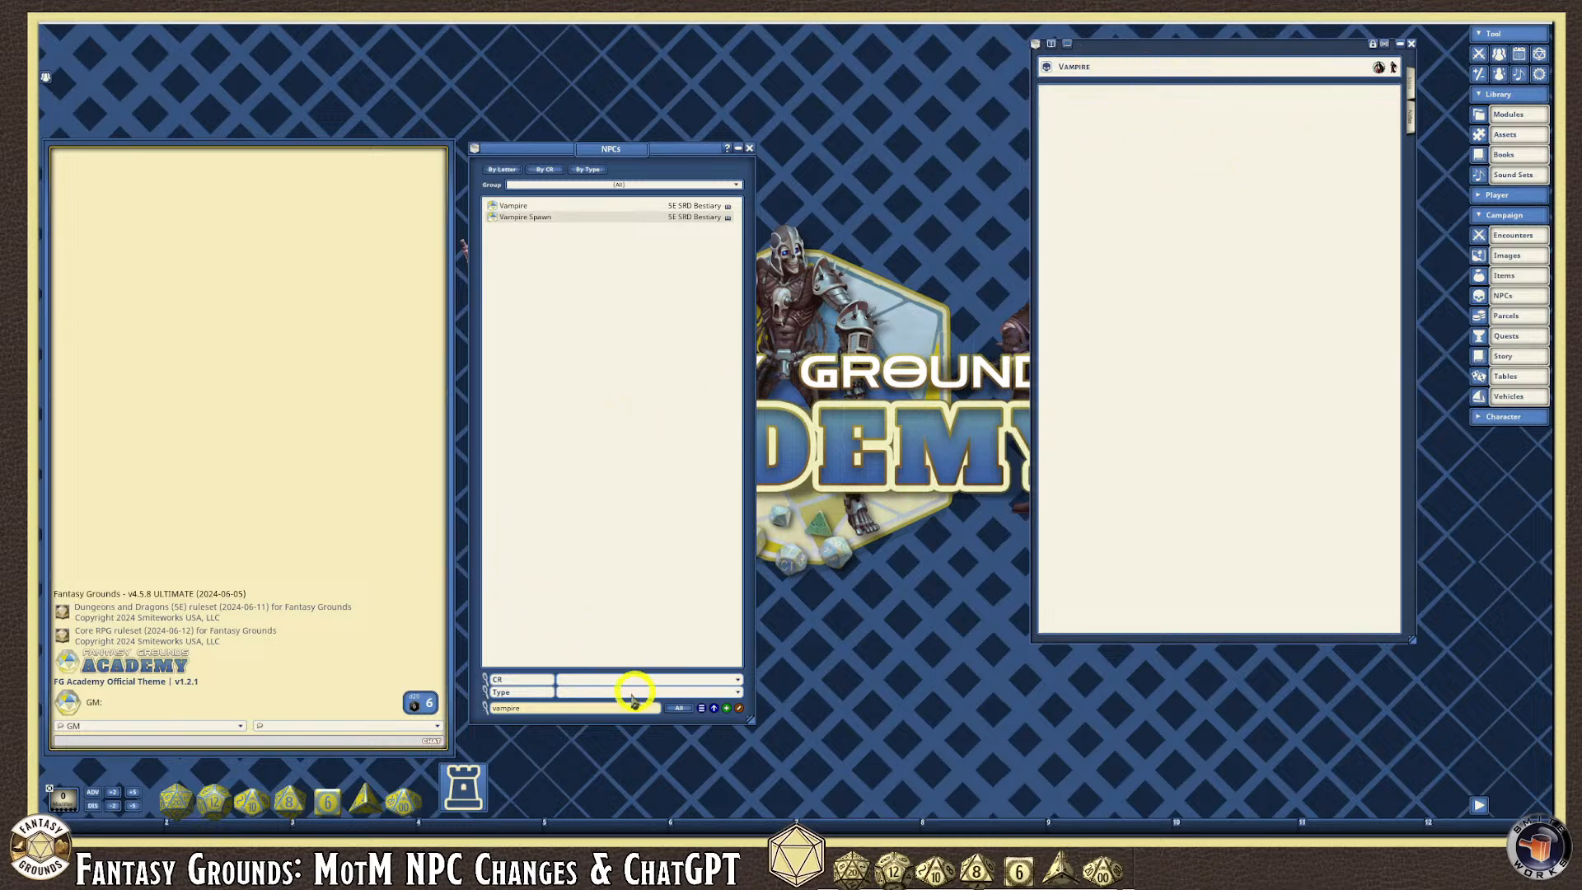
left_click(602, 710)
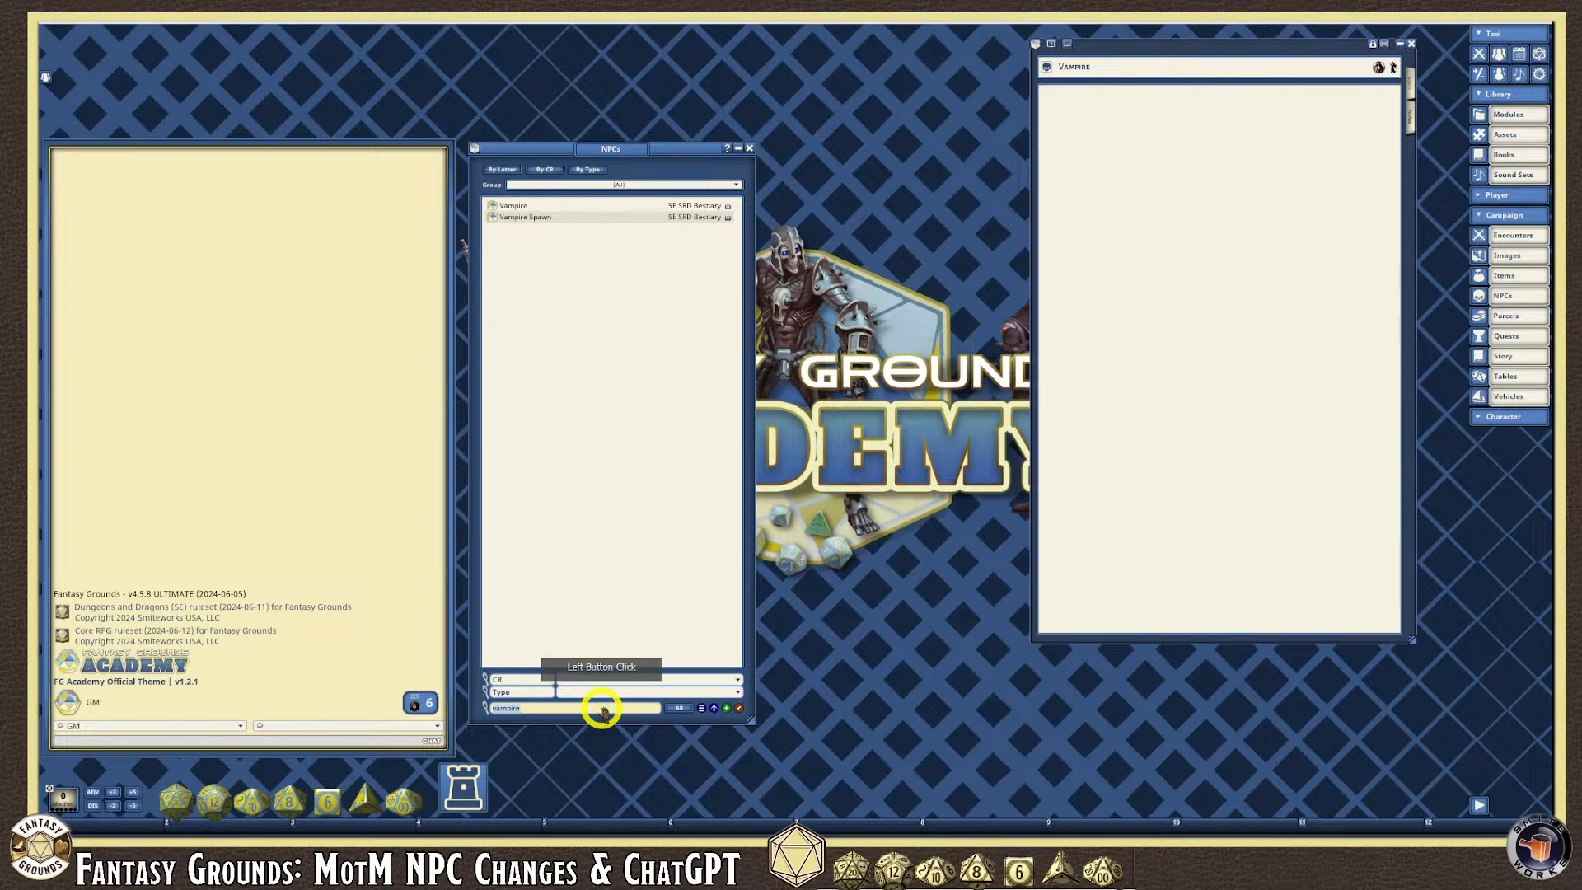
key("BackSpace")
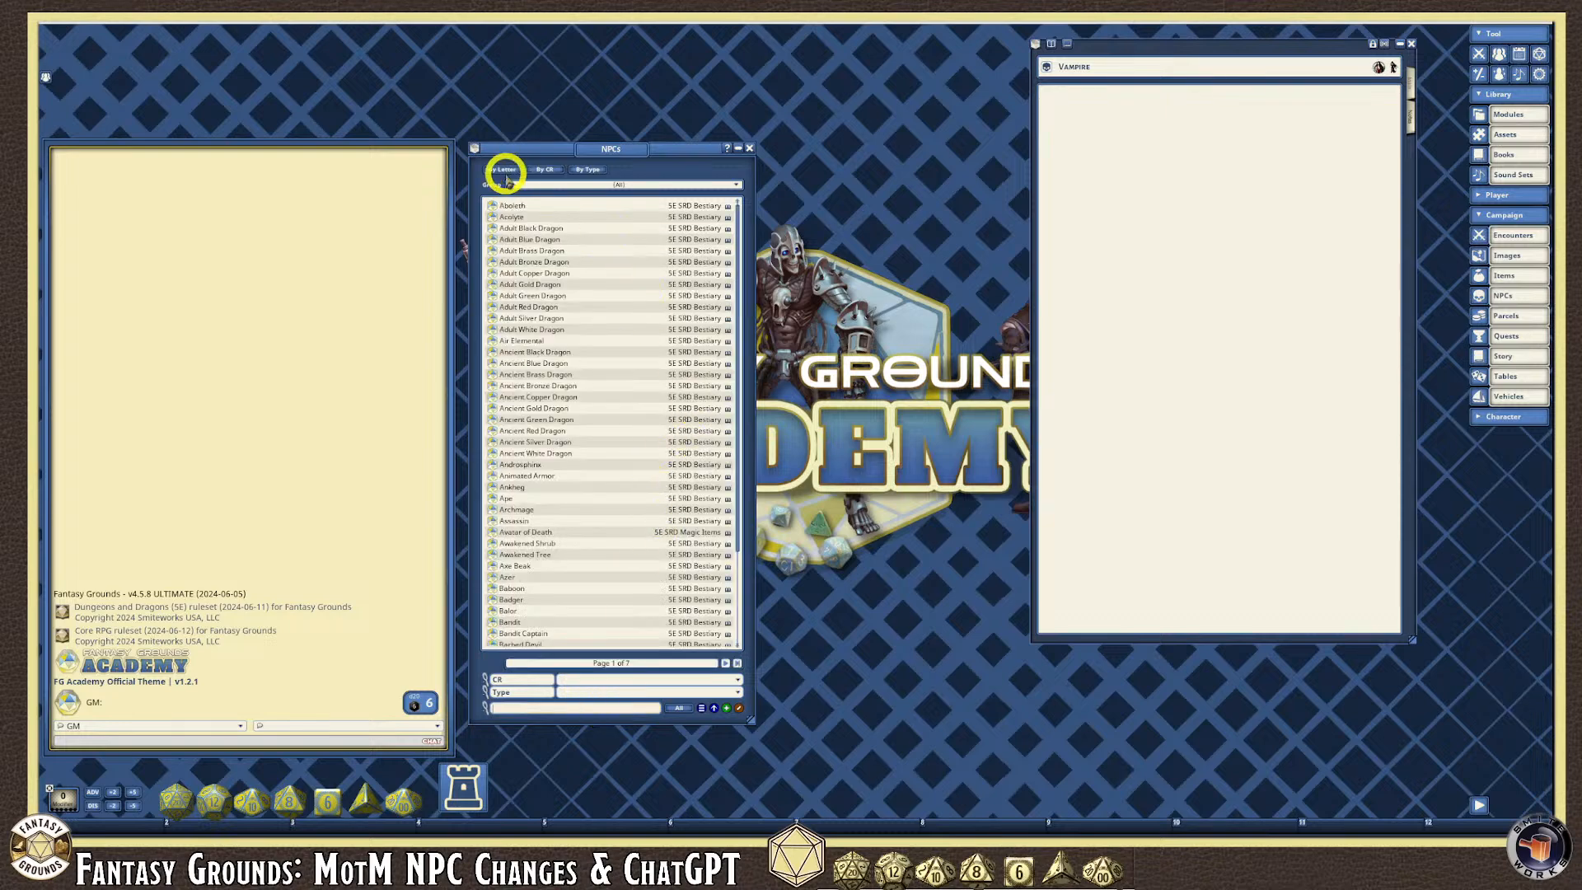
Create an NPC group named "Custom NPCs" and show only that group in the list.
left_click(737, 187)
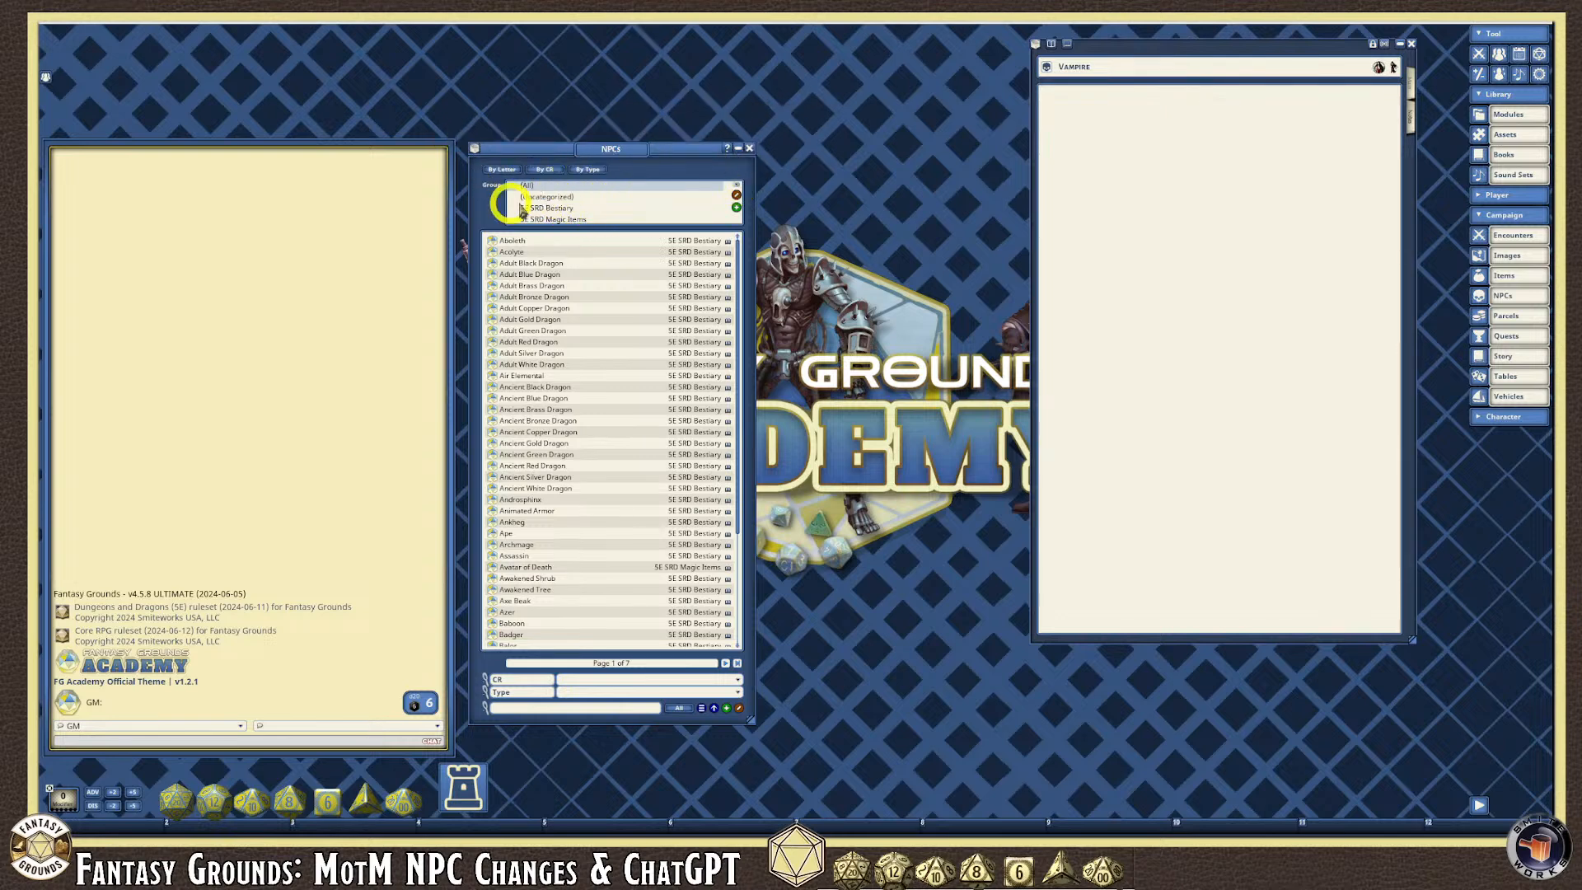
left_click(737, 206)
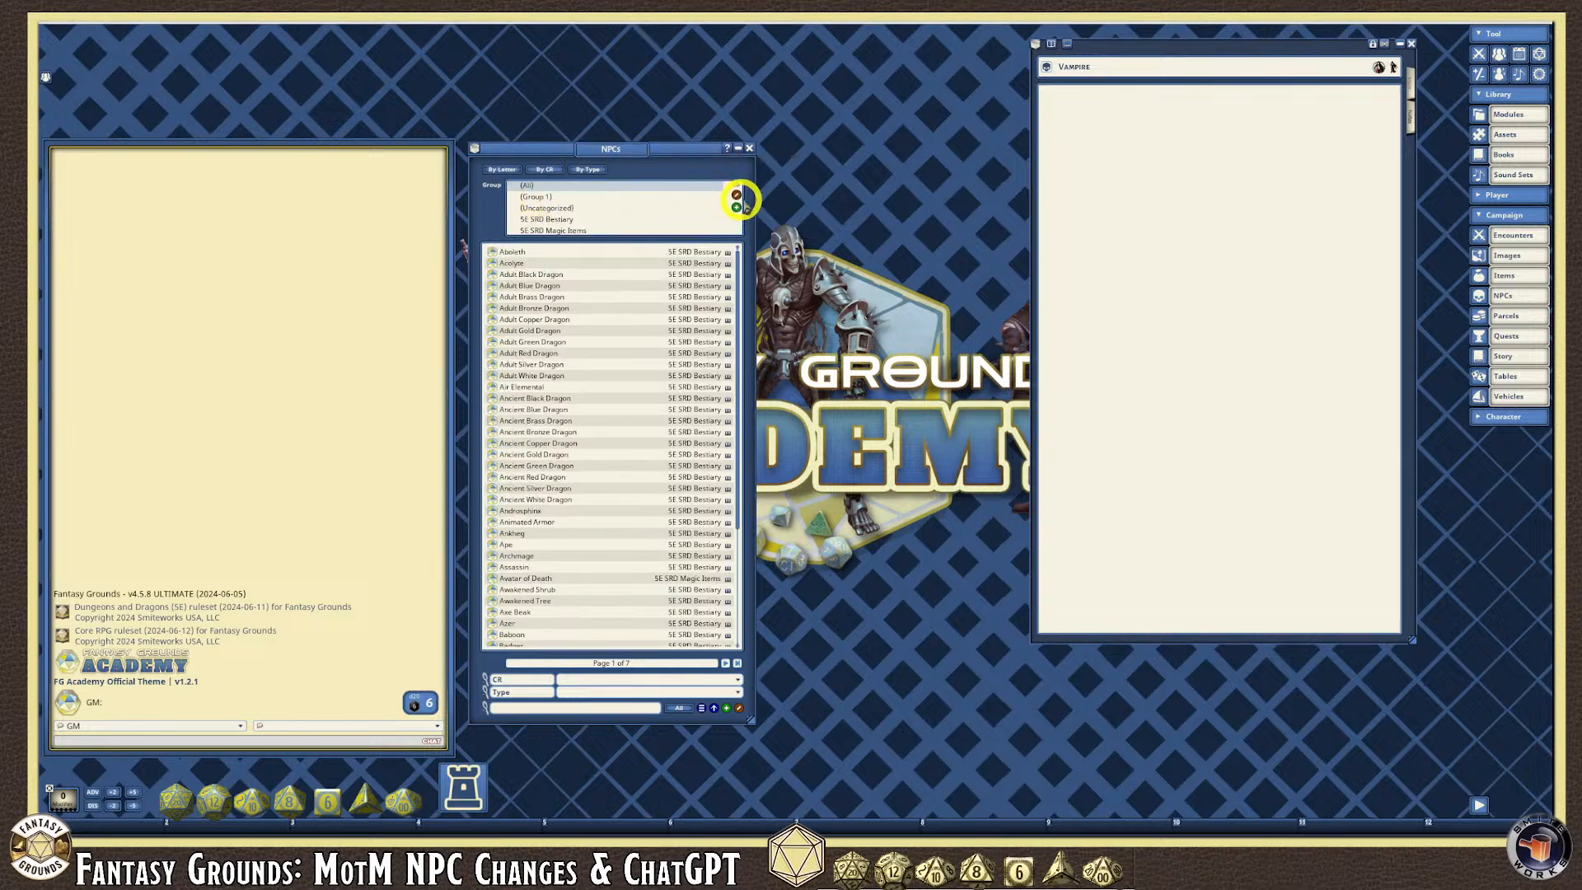
left_click(736, 195)
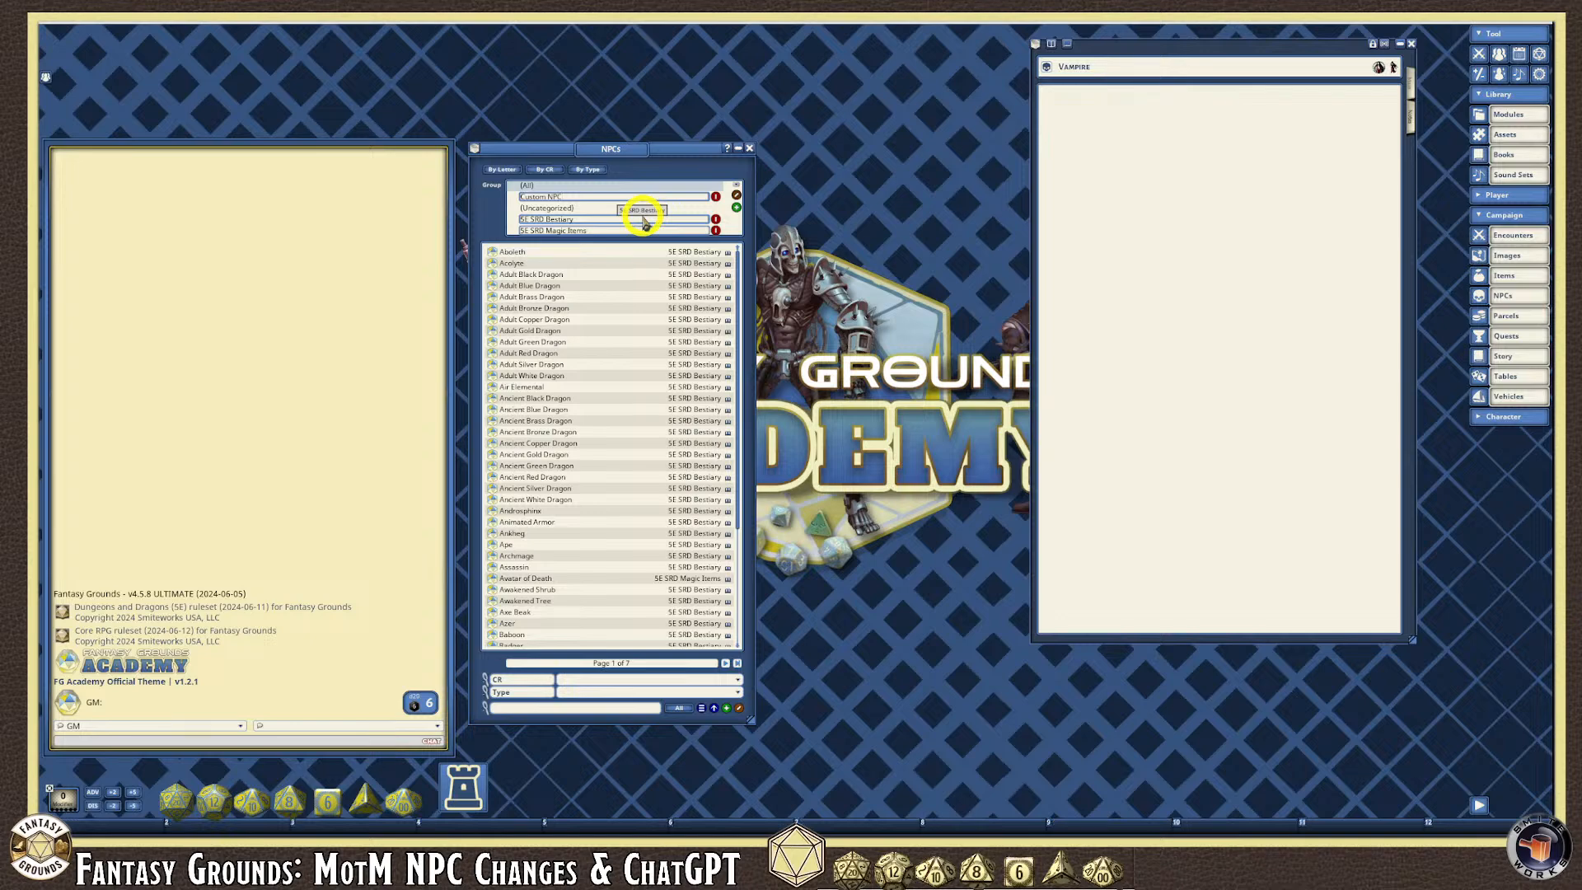
left_click(735, 194)
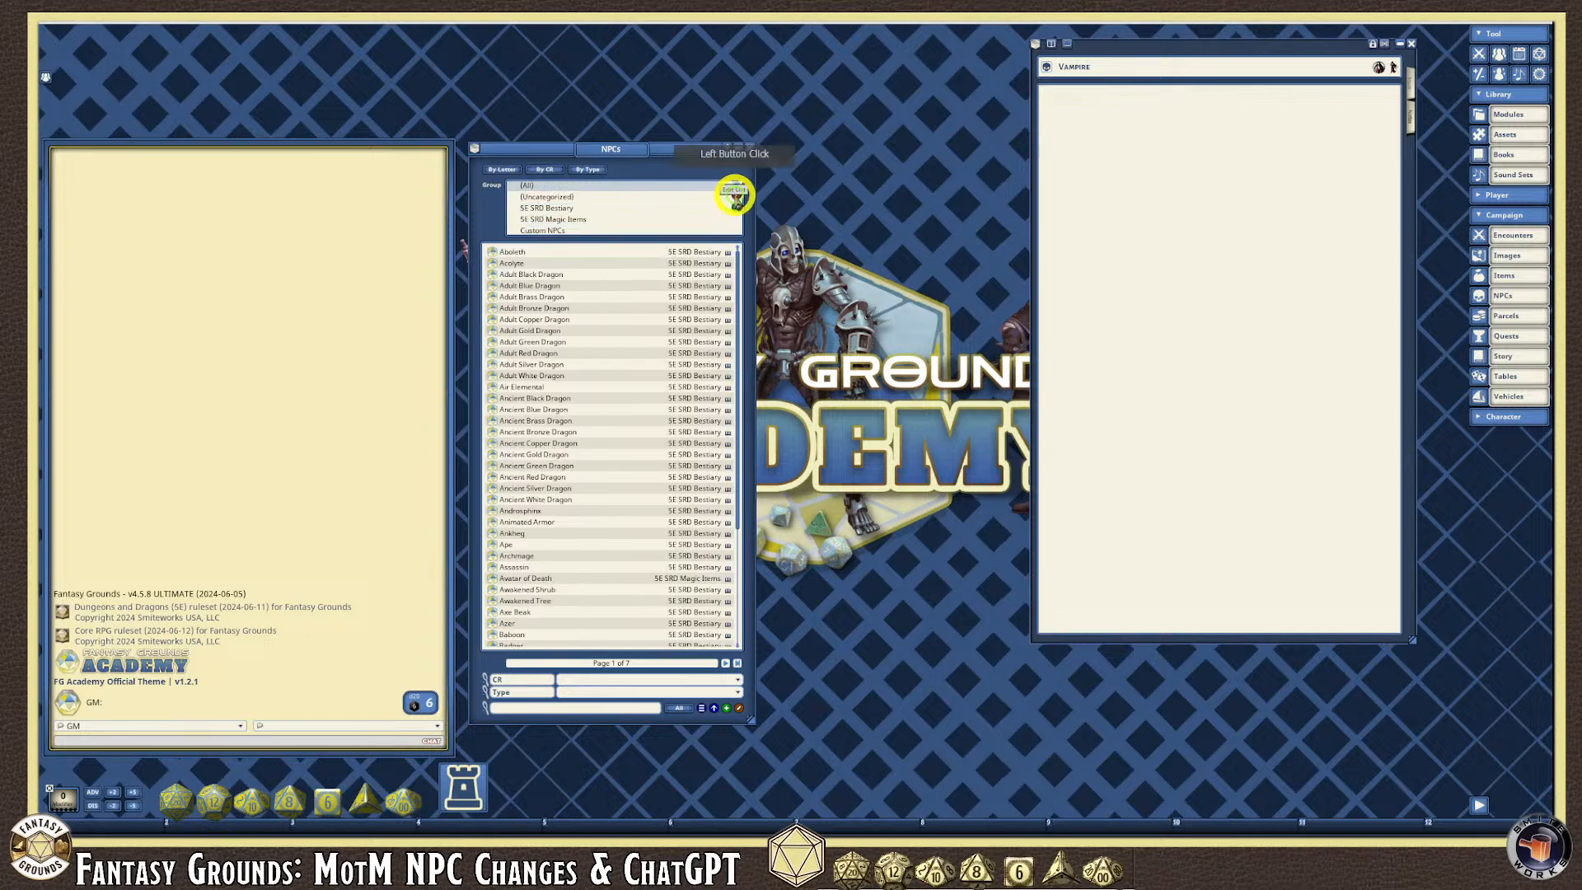
left_click(577, 231)
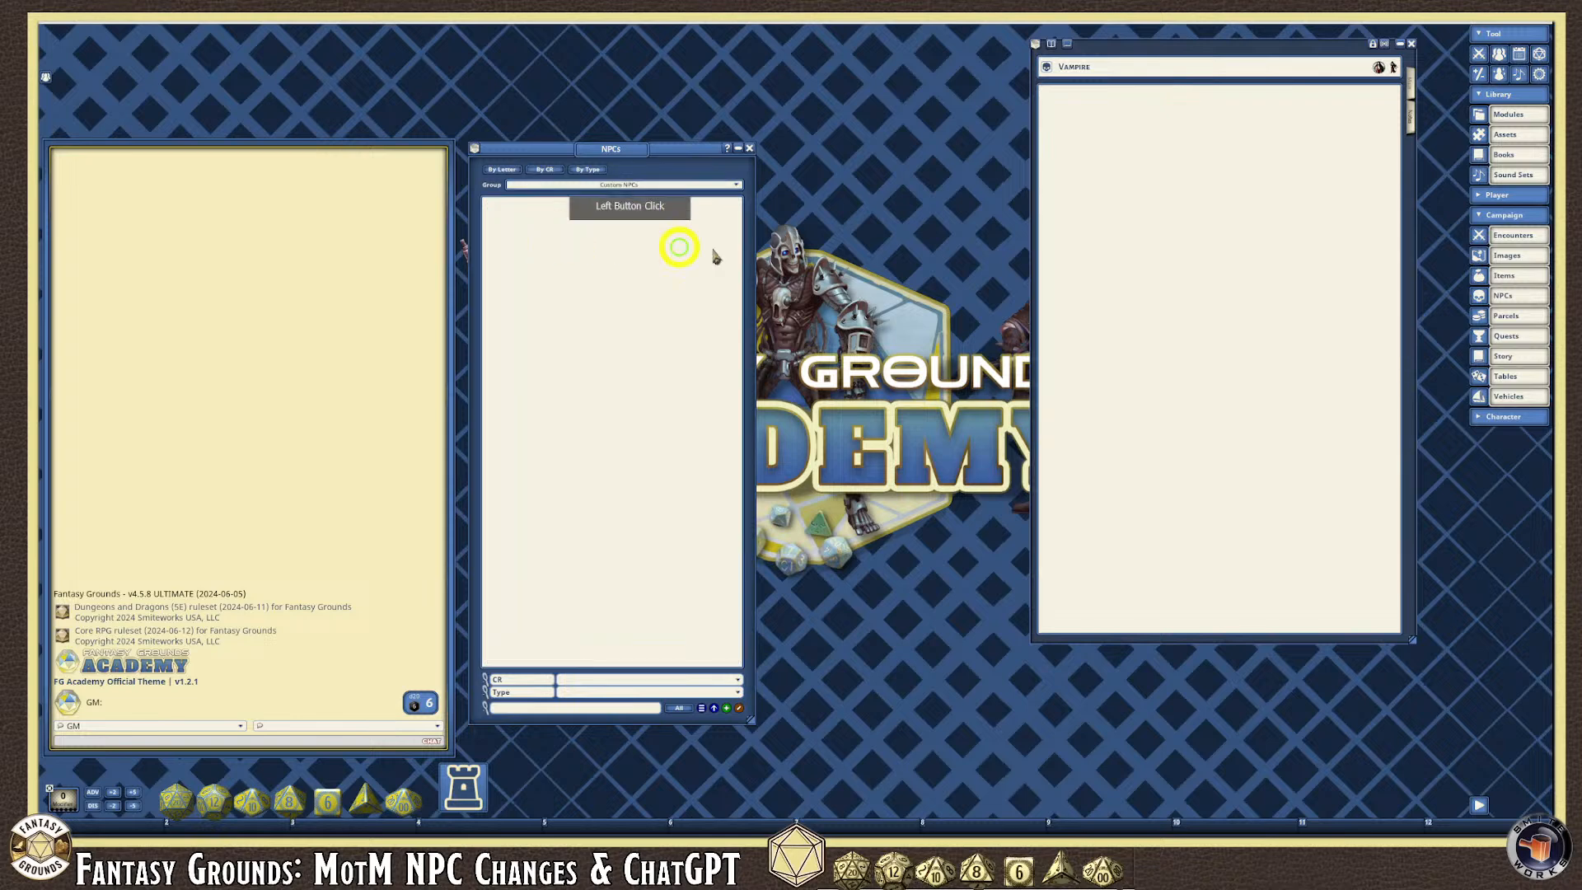
Open the NPC import window, enlarge it, and paste the copied vampire stat block into the stat block text.
left_click(703, 710)
left_click_drag(784, 287, 721, 70)
left_click_drag(923, 355, 1124, 833)
left_click(629, 124)
left_click(768, 300)
key("ctrl+v")
Review the pasted stat block up to its title and run Clean Up Text on it.
scroll(695, 447, "up", 3)
scroll(695, 447, "up", 10)
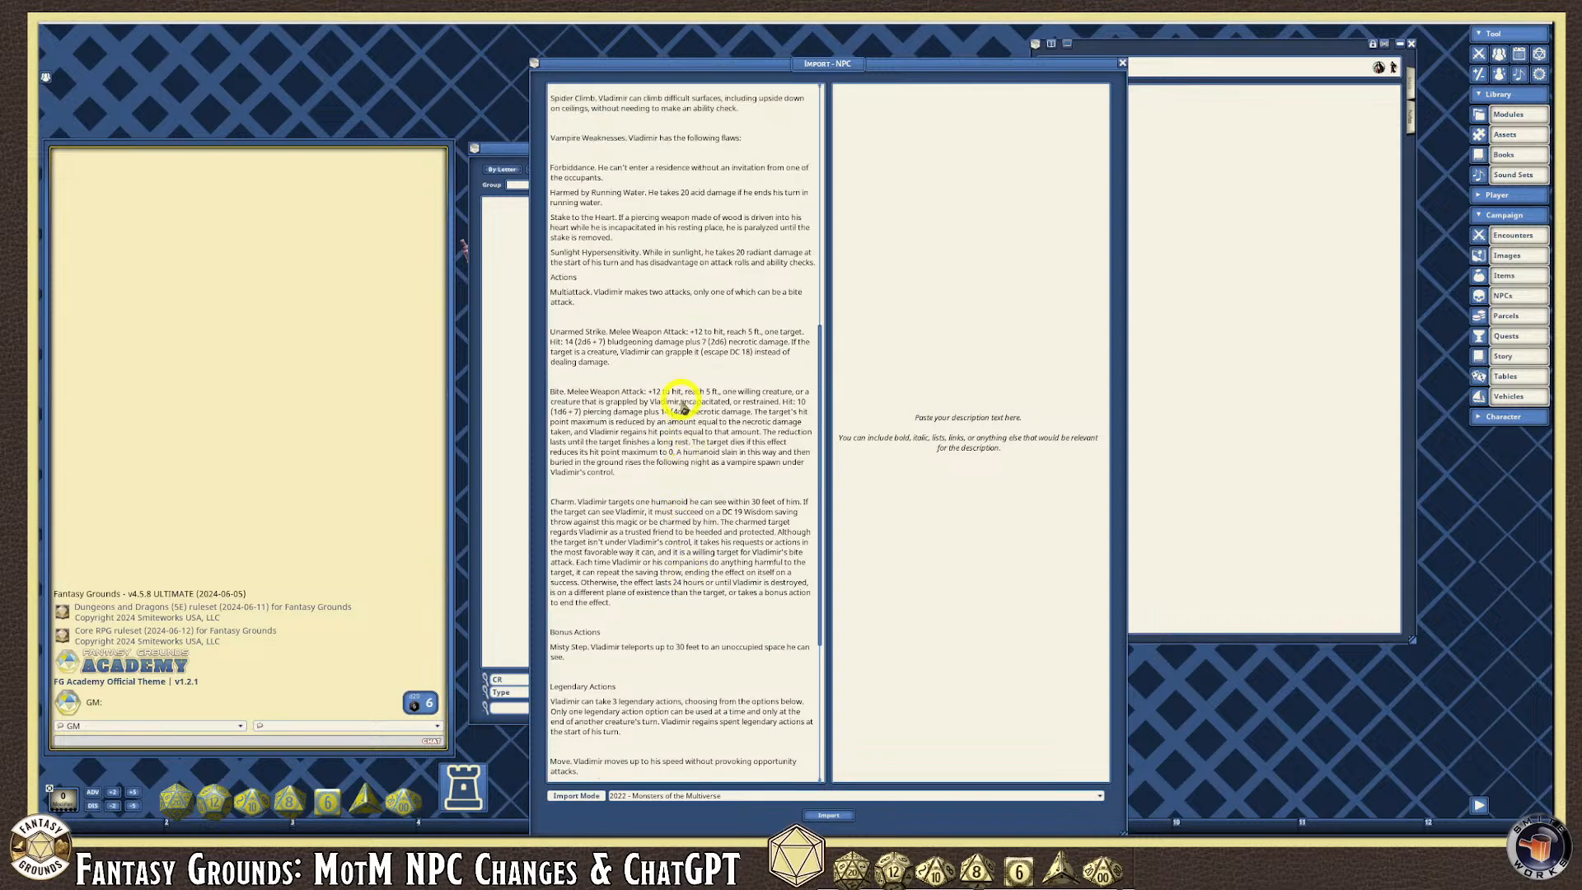
scroll(680, 402, "up", 5)
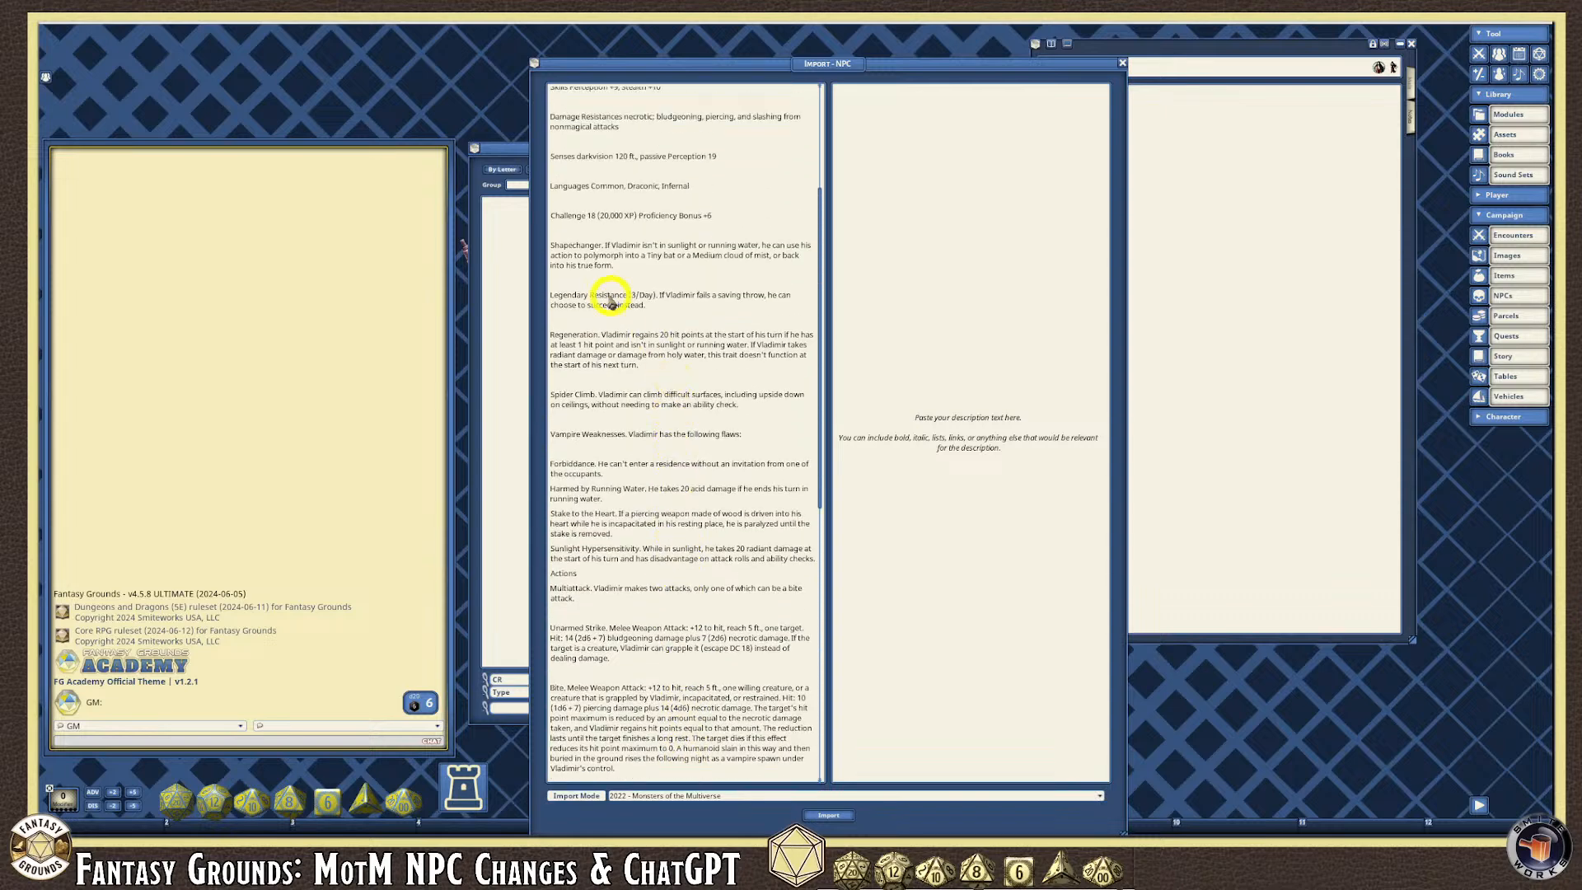
scroll(613, 286, "up", 5)
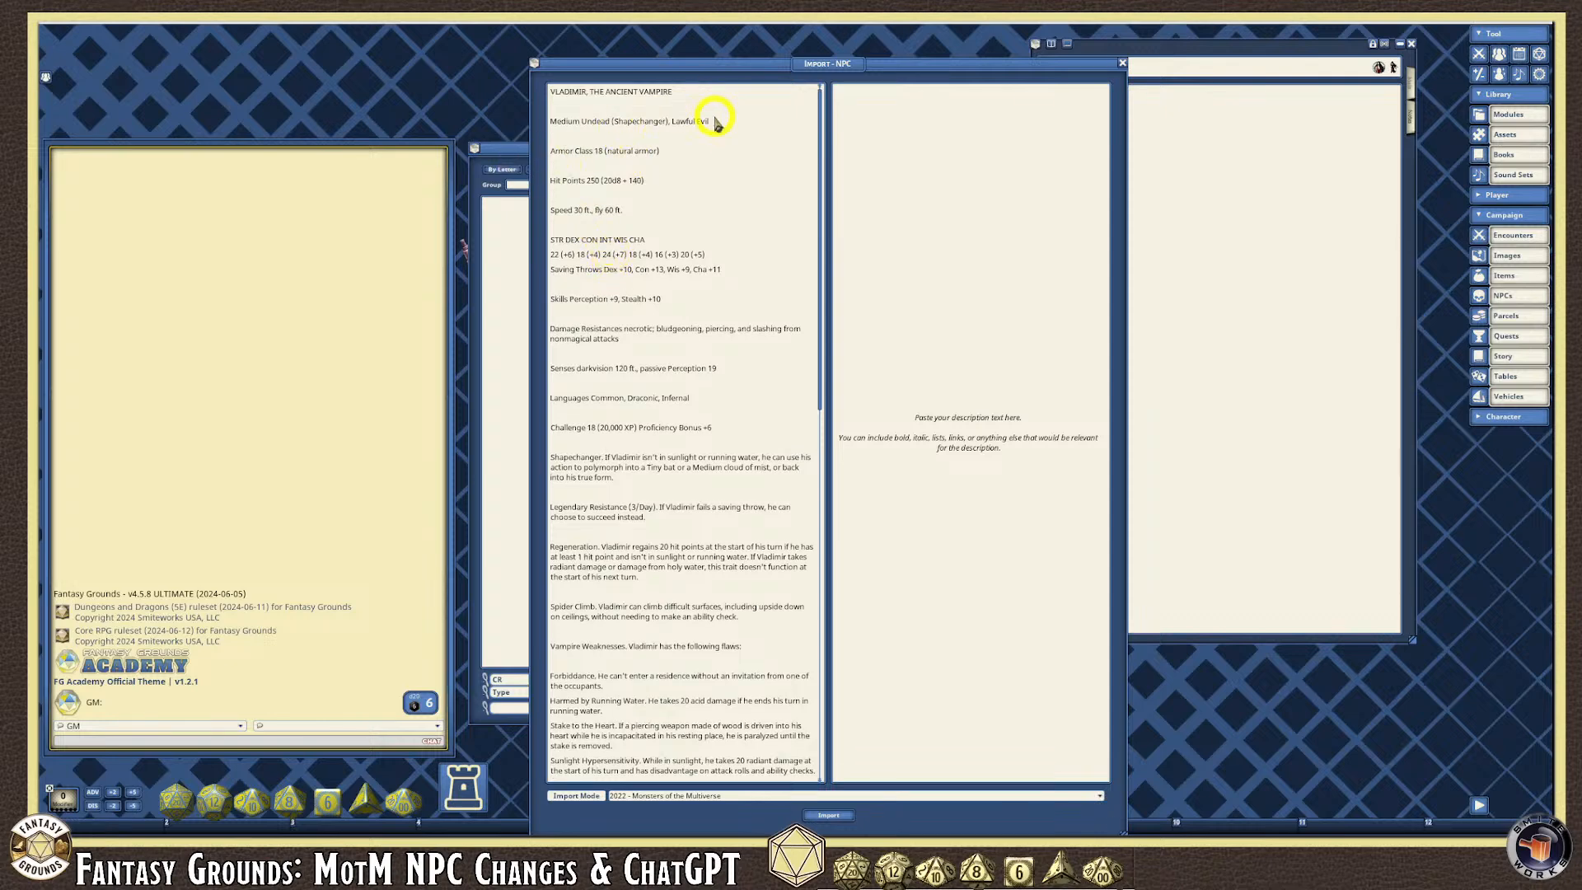
right_click(592, 109)
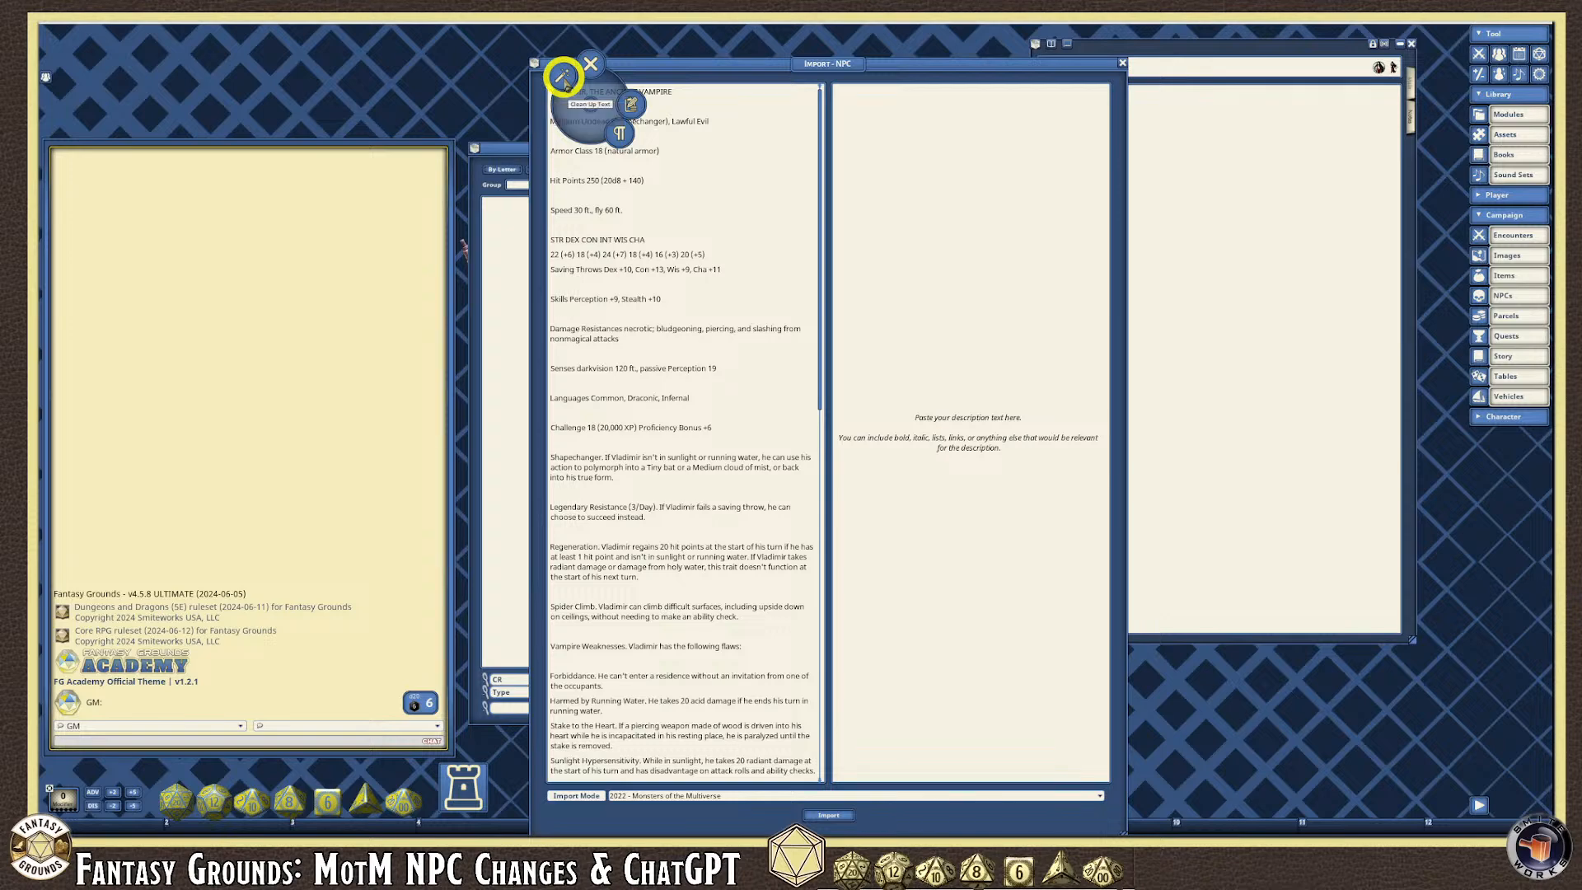
left_click(563, 79)
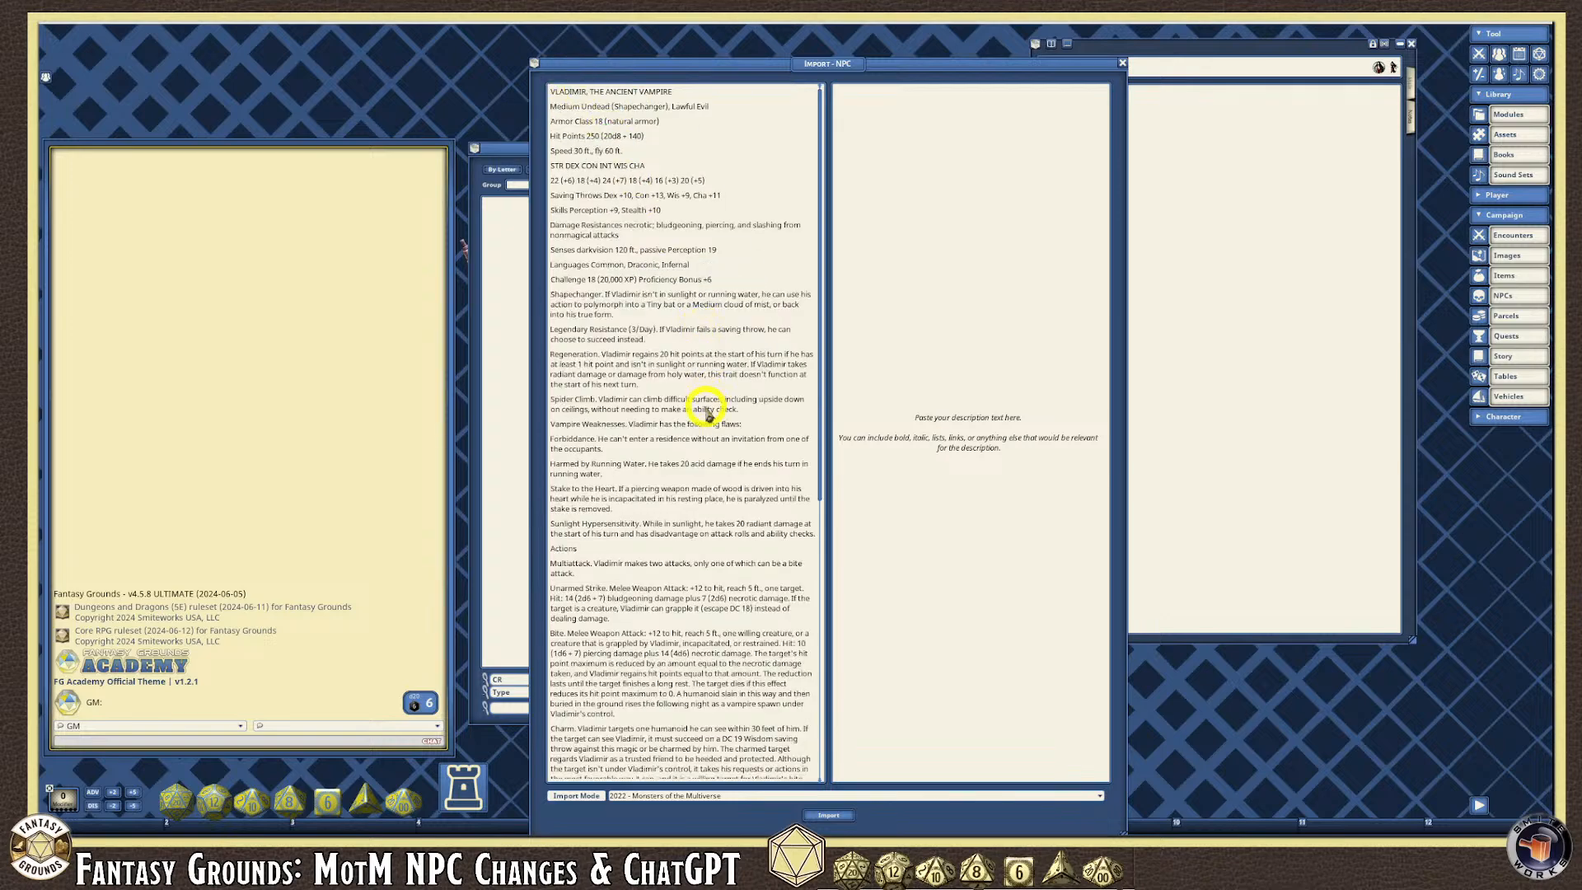
Copy the whole Tactics section from the end of the stat block into the import's description text.
scroll(715, 509, "down", 5)
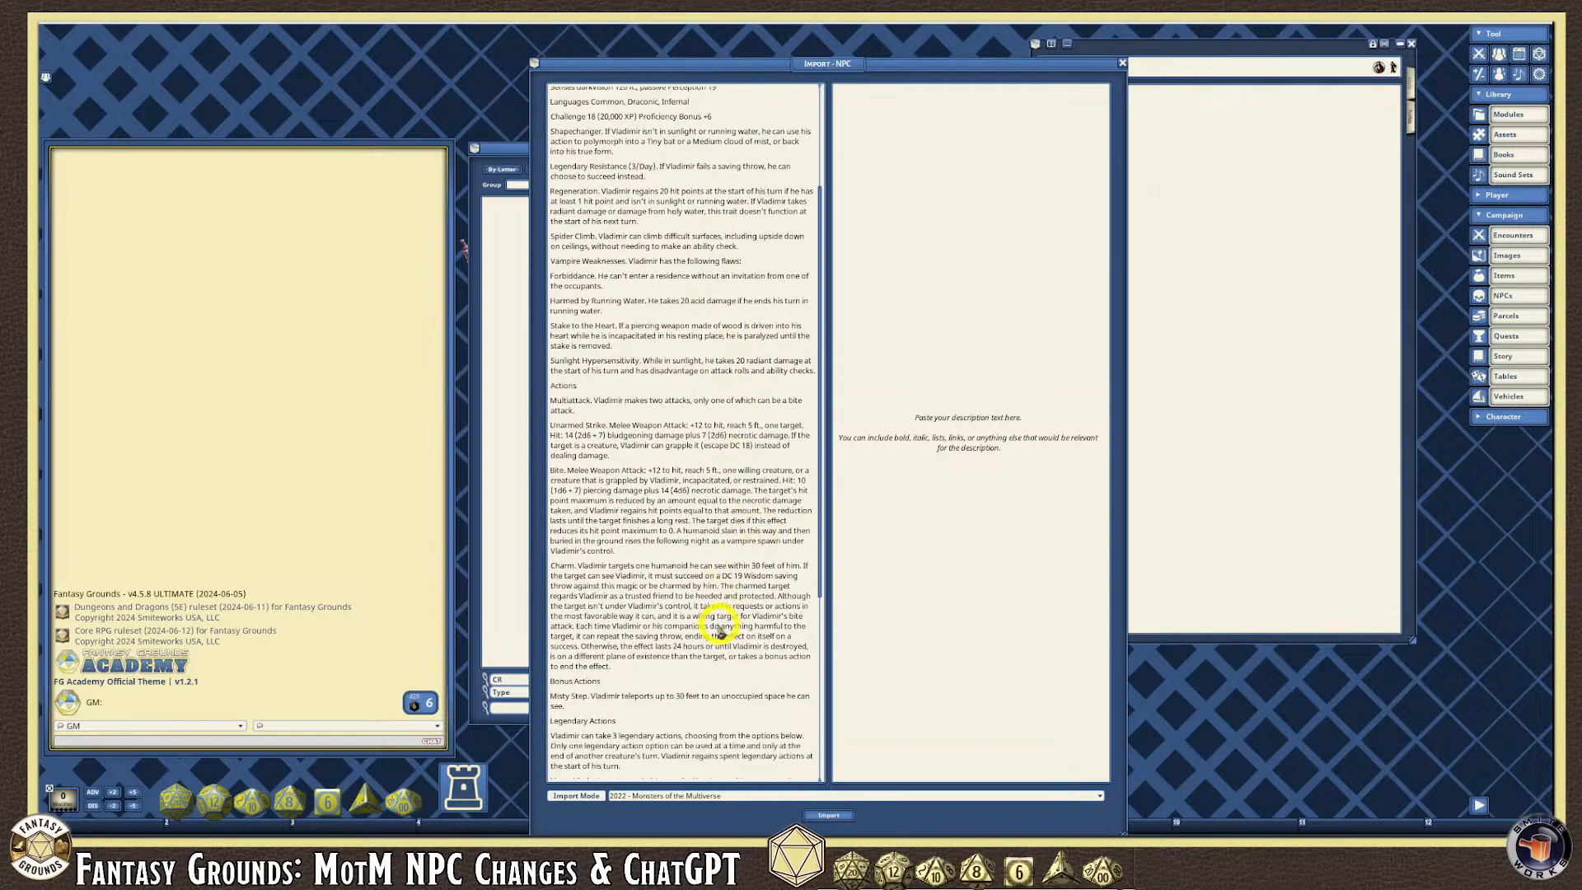
scroll(710, 635, "down", 1)
scroll(631, 461, "down", 4)
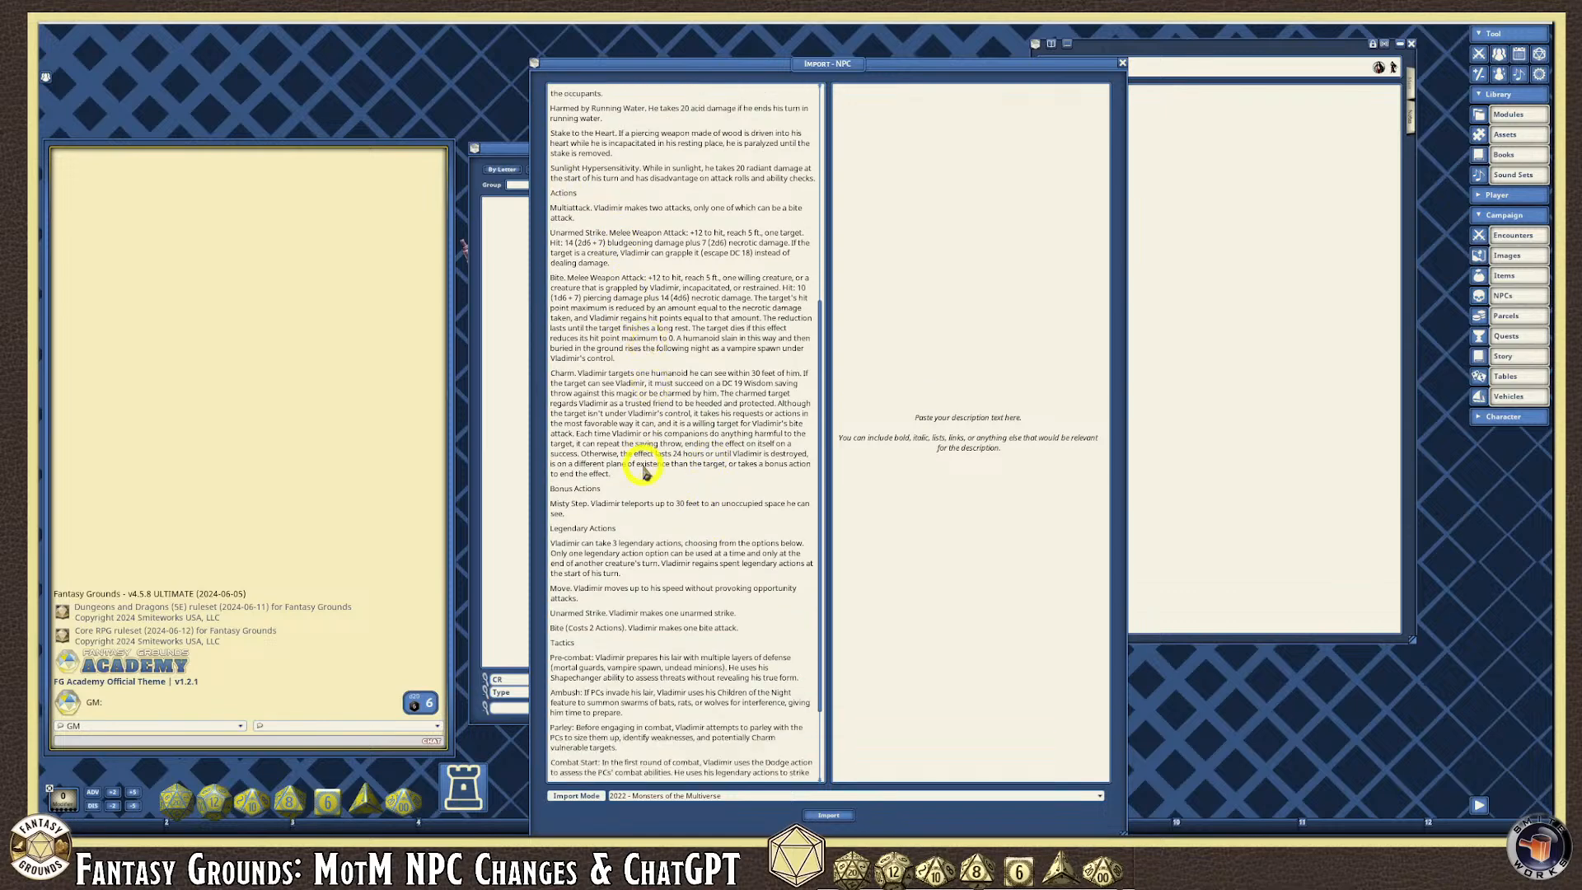
scroll(631, 502, "down", 1)
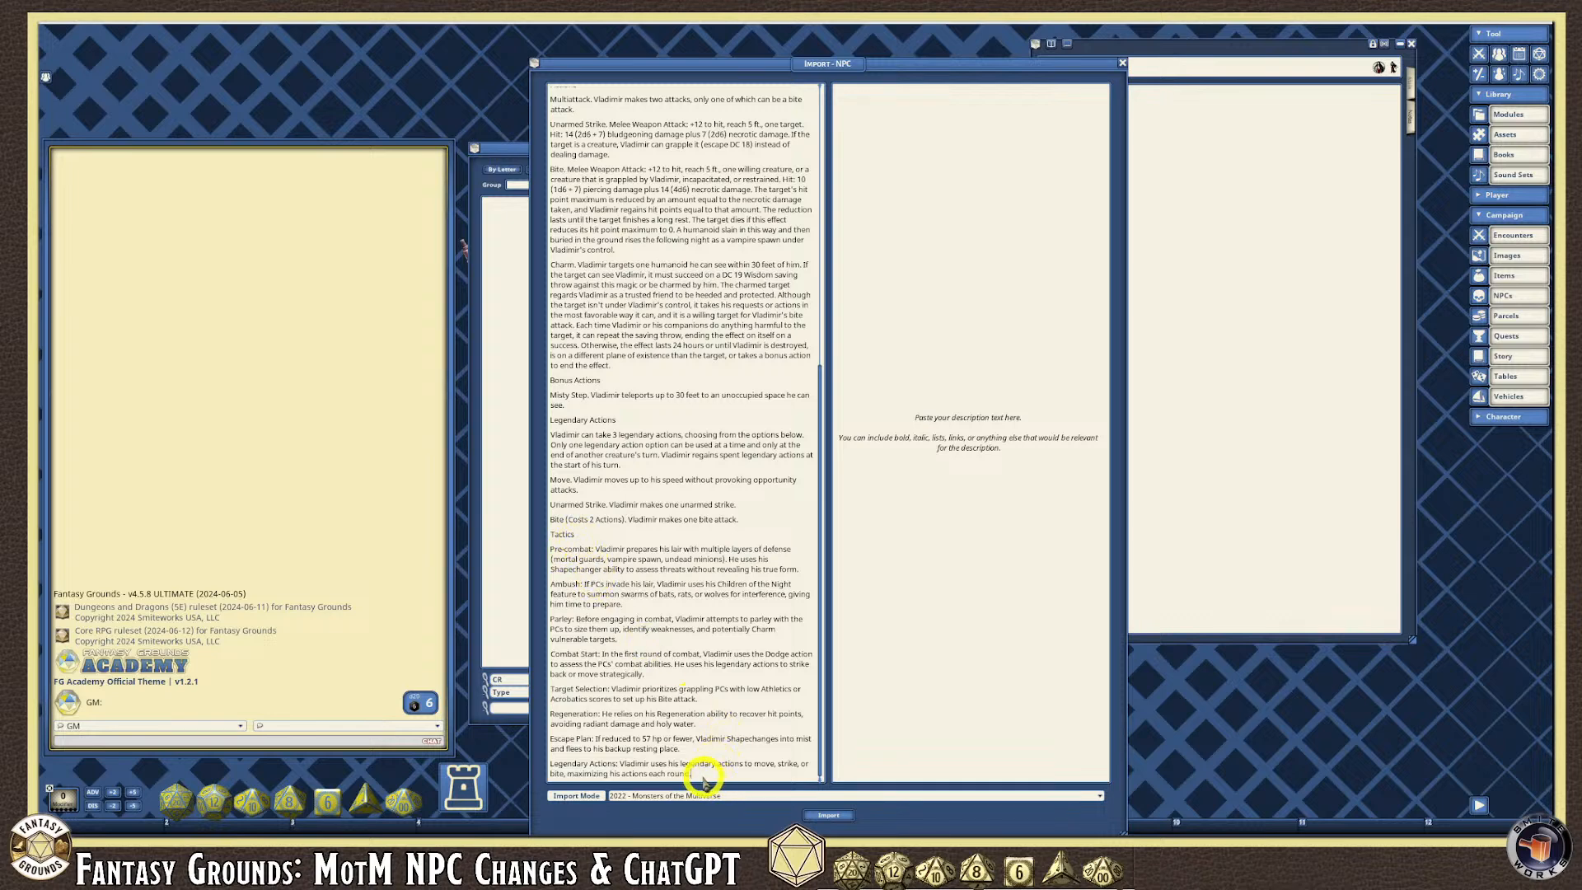
left_click_drag(696, 776, 551, 535)
key("ctrl+c")
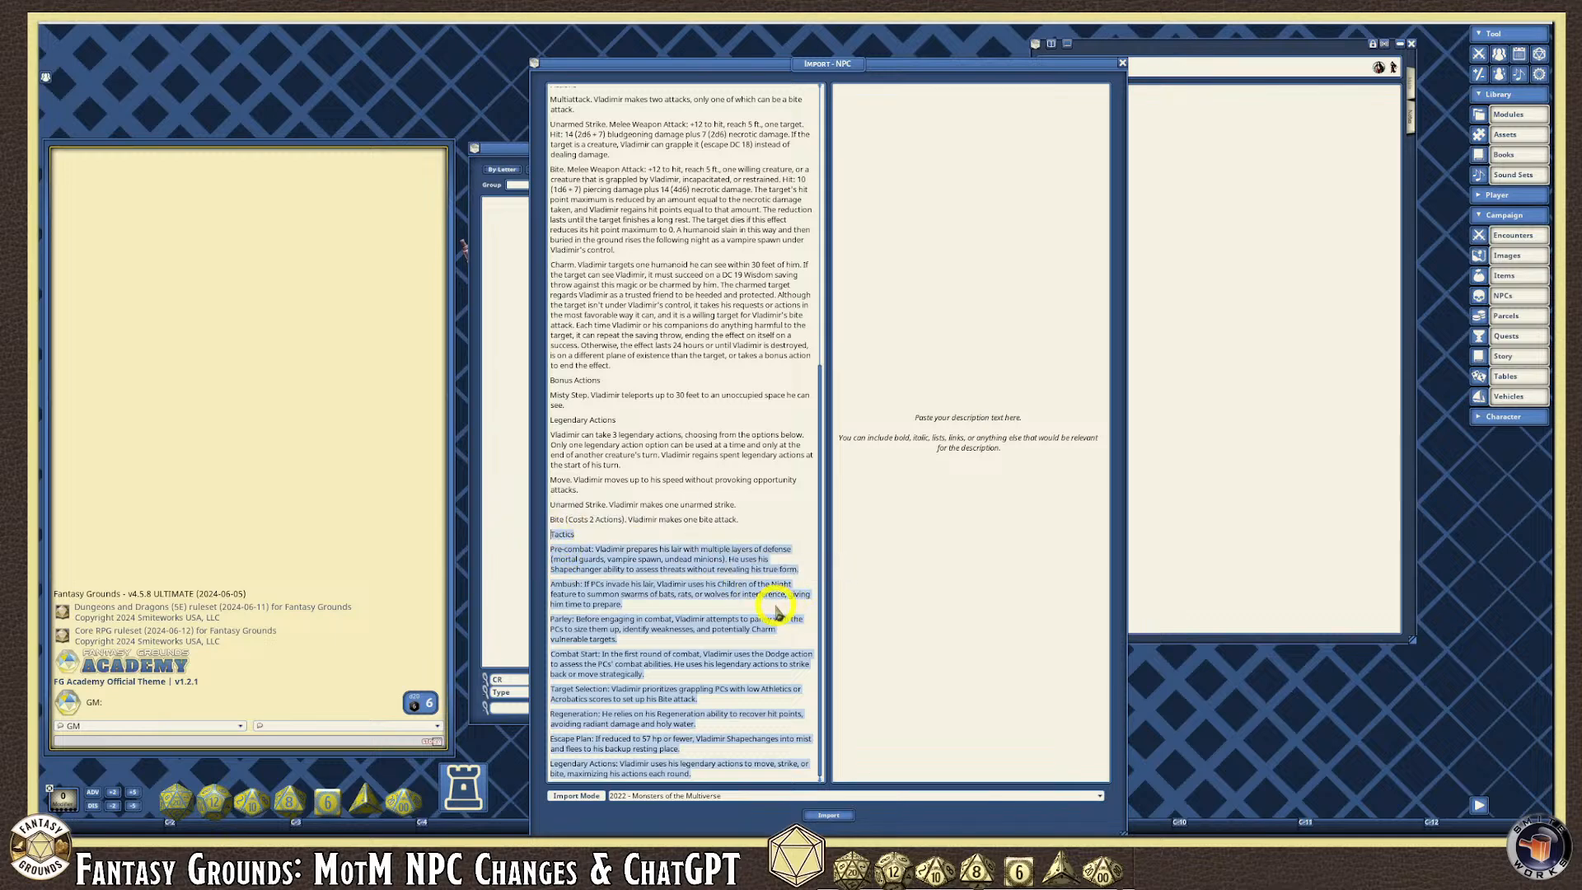
left_click(895, 140)
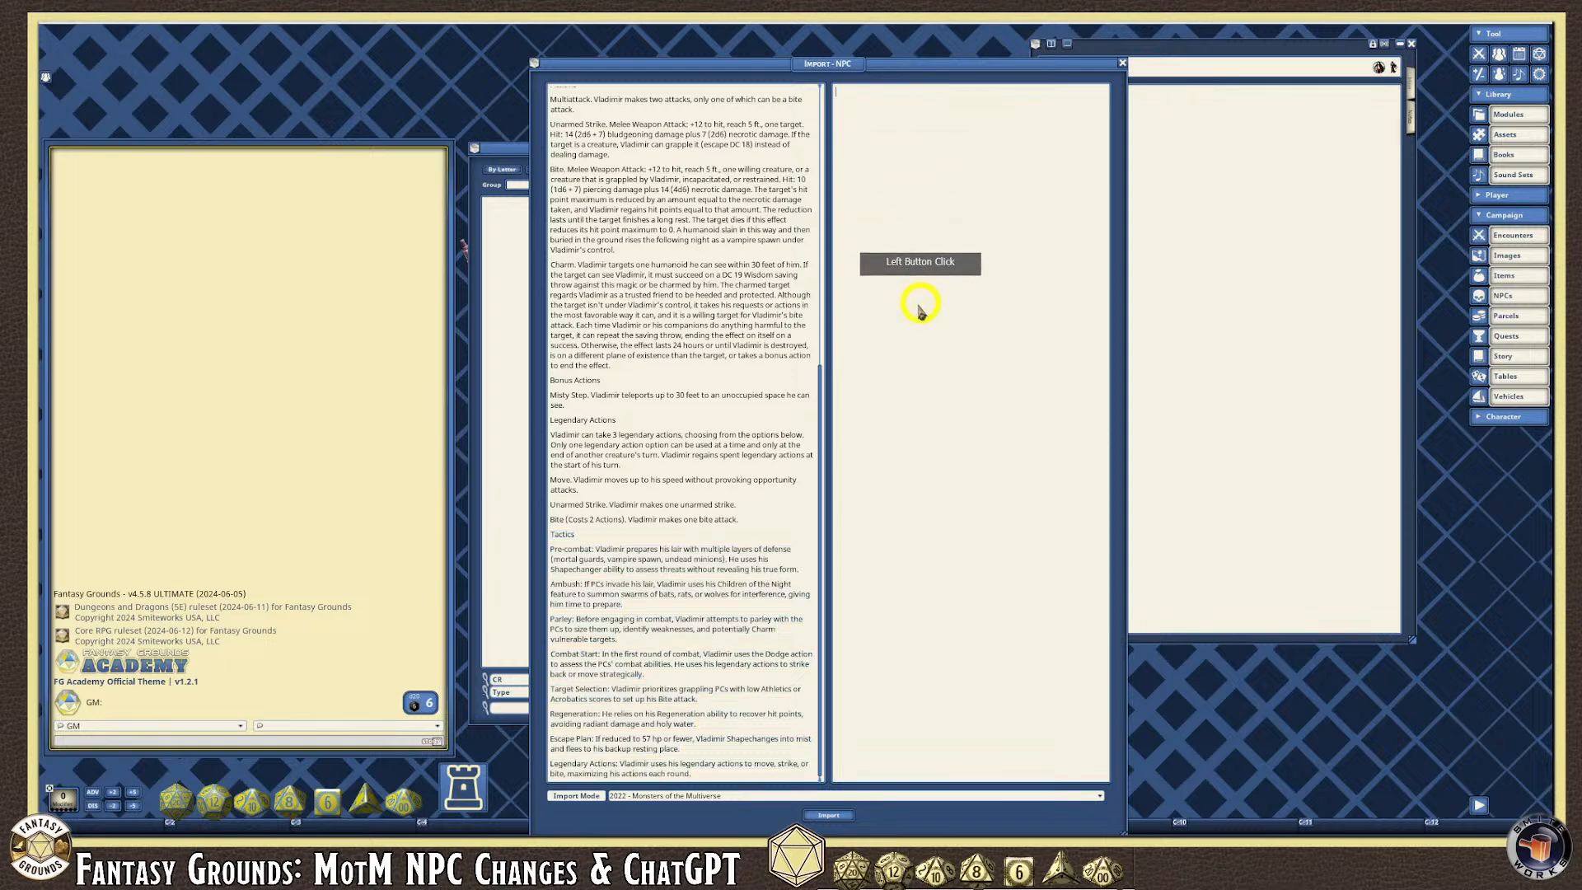
key("ctrl+v")
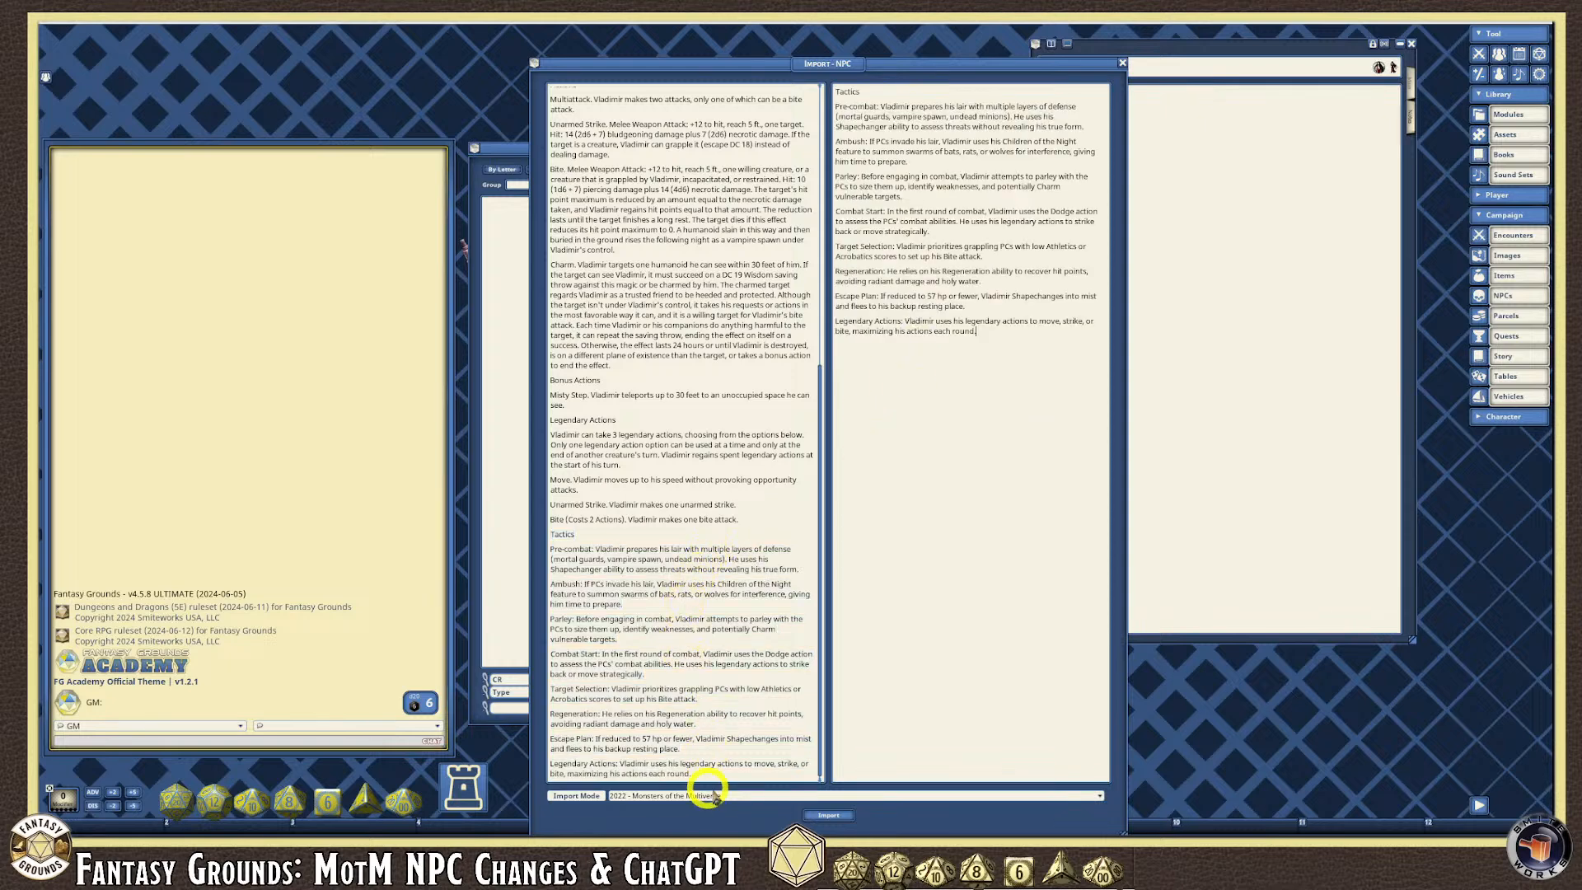
Delete the Tactics section and the leftover blank line from the end of the stat block text.
left_click_drag(699, 776, 549, 542)
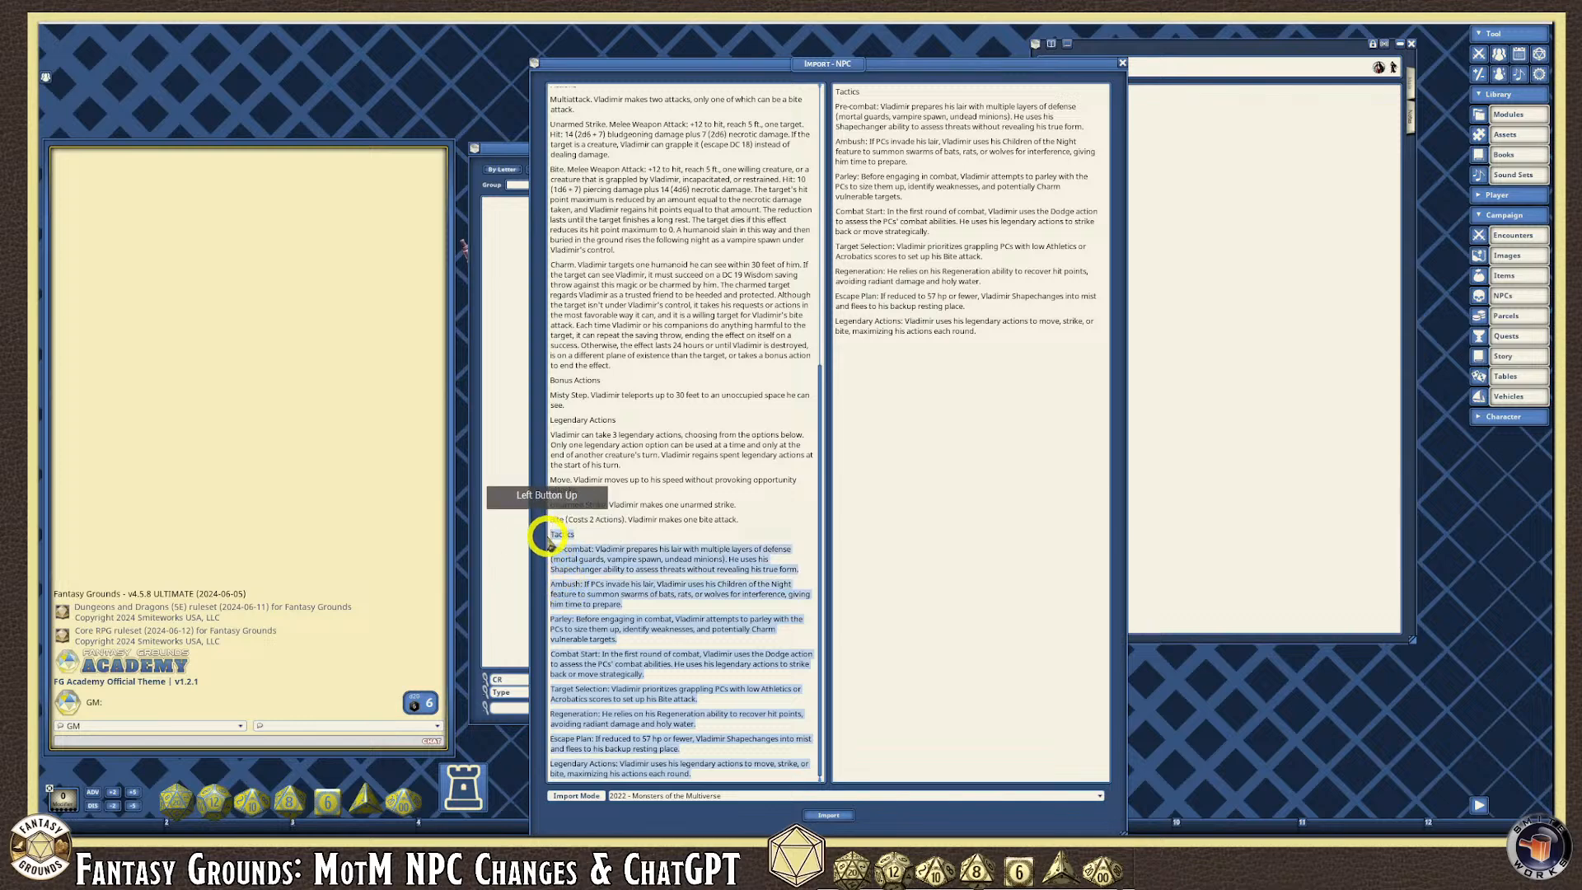
key("Delete")
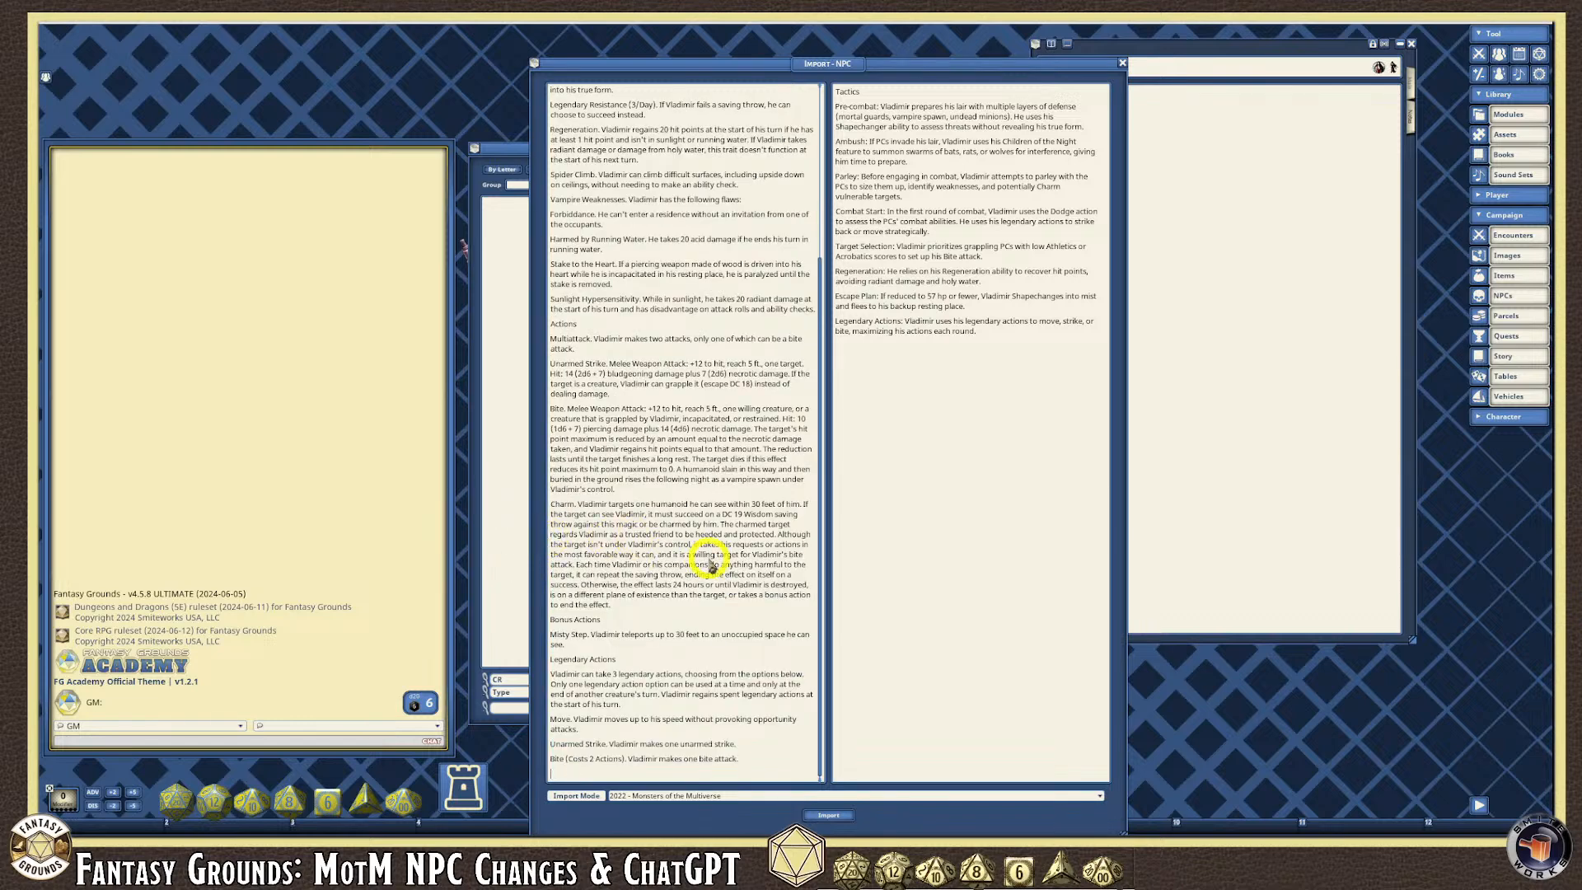
key("BackSpace")
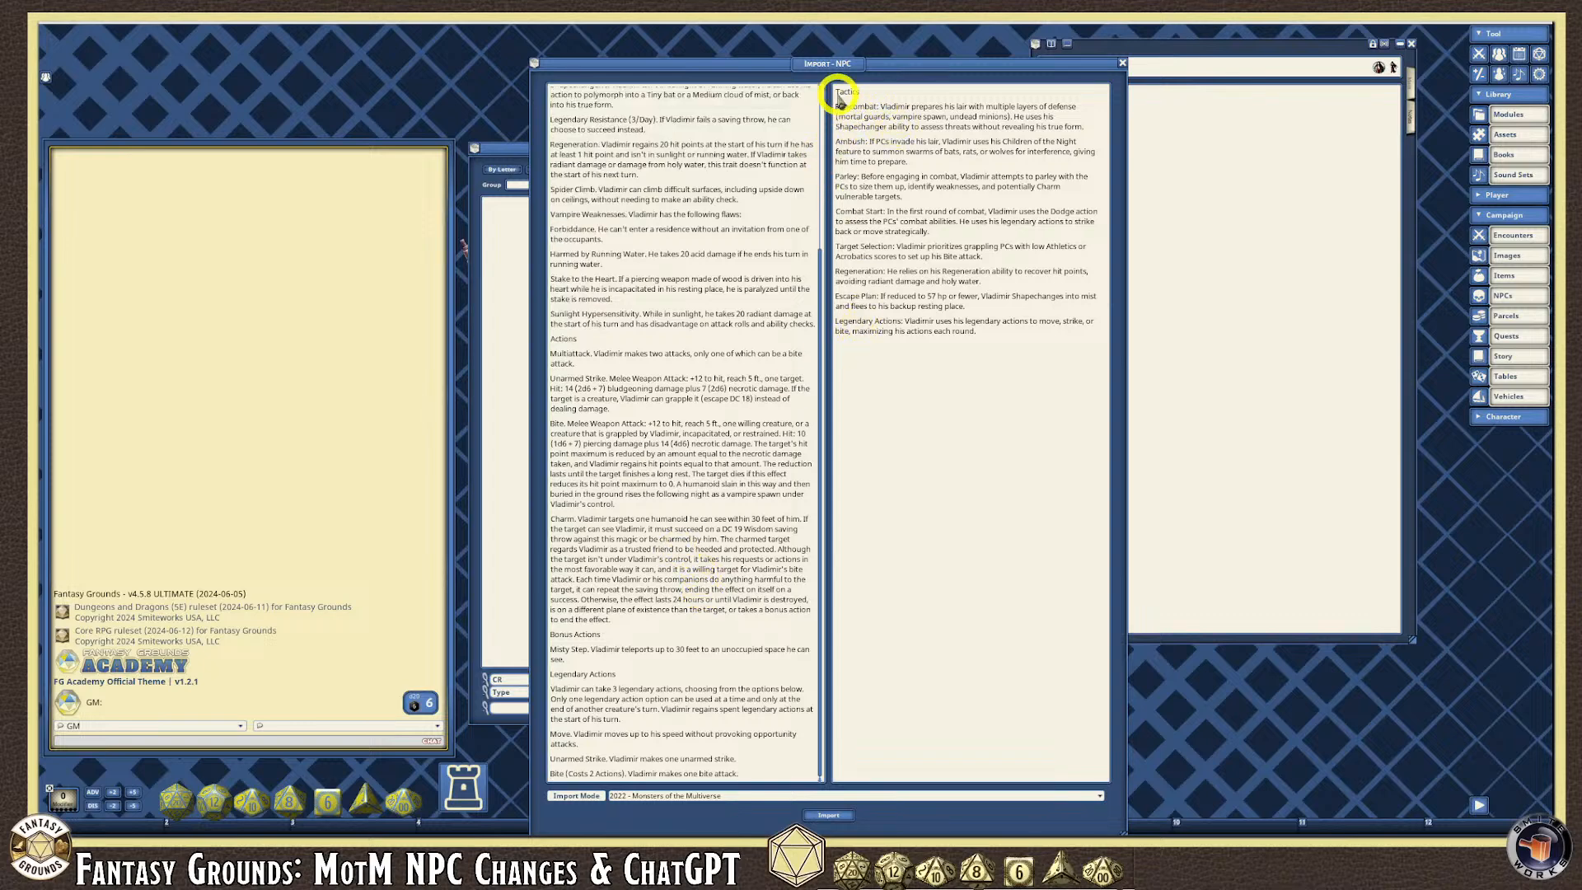
Insert blank lines above "Tactics" in the description and format that word as a heading.
left_click(848, 110)
scroll(888, 146, "up", 2)
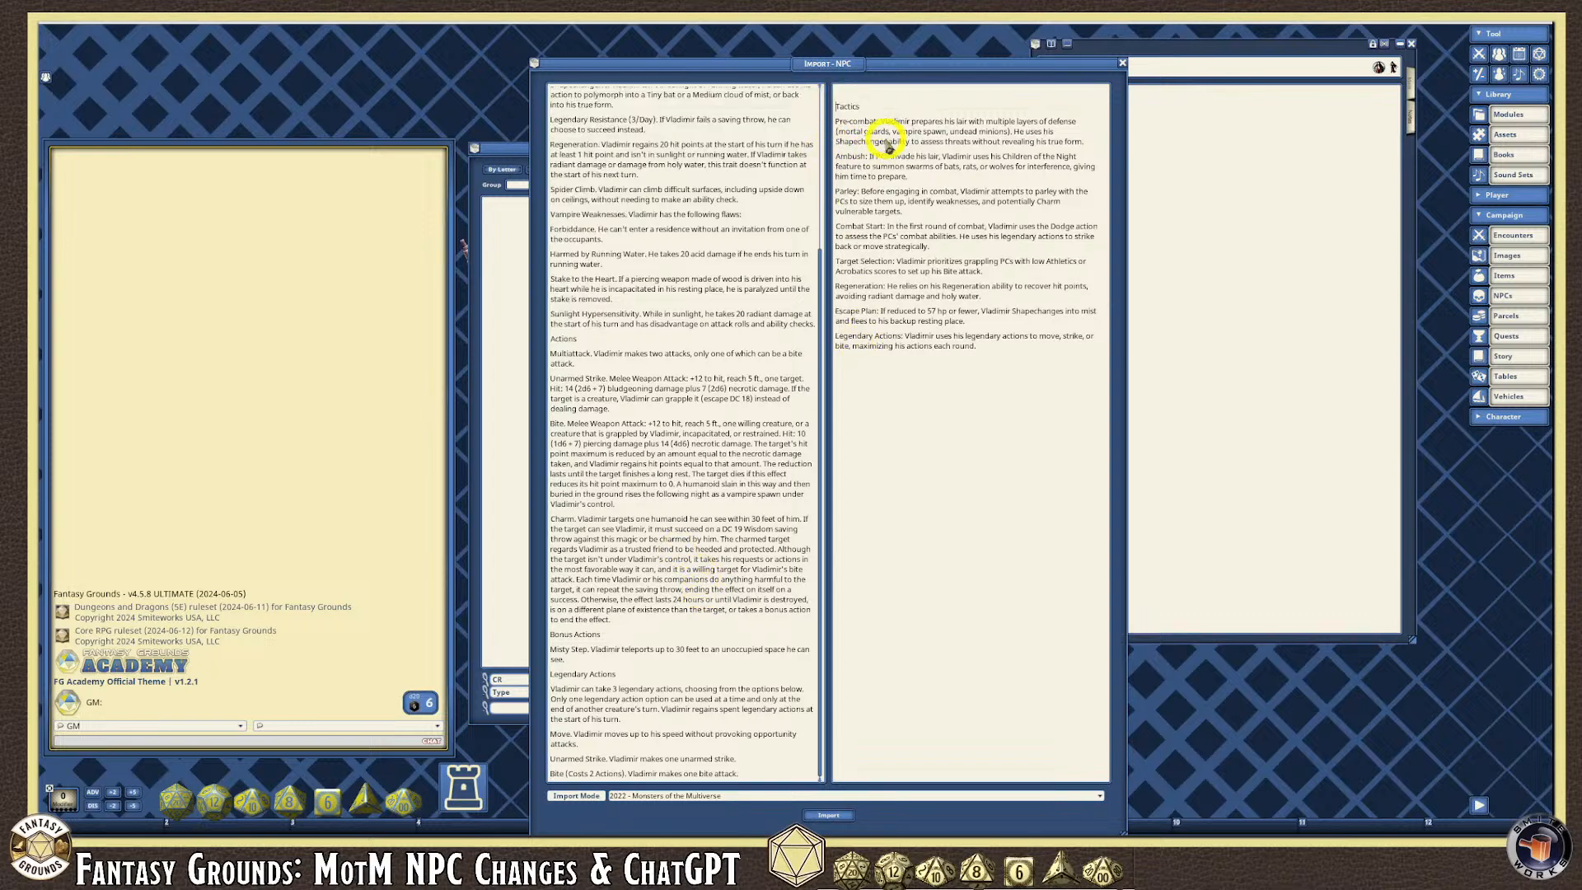
double_click(840, 151)
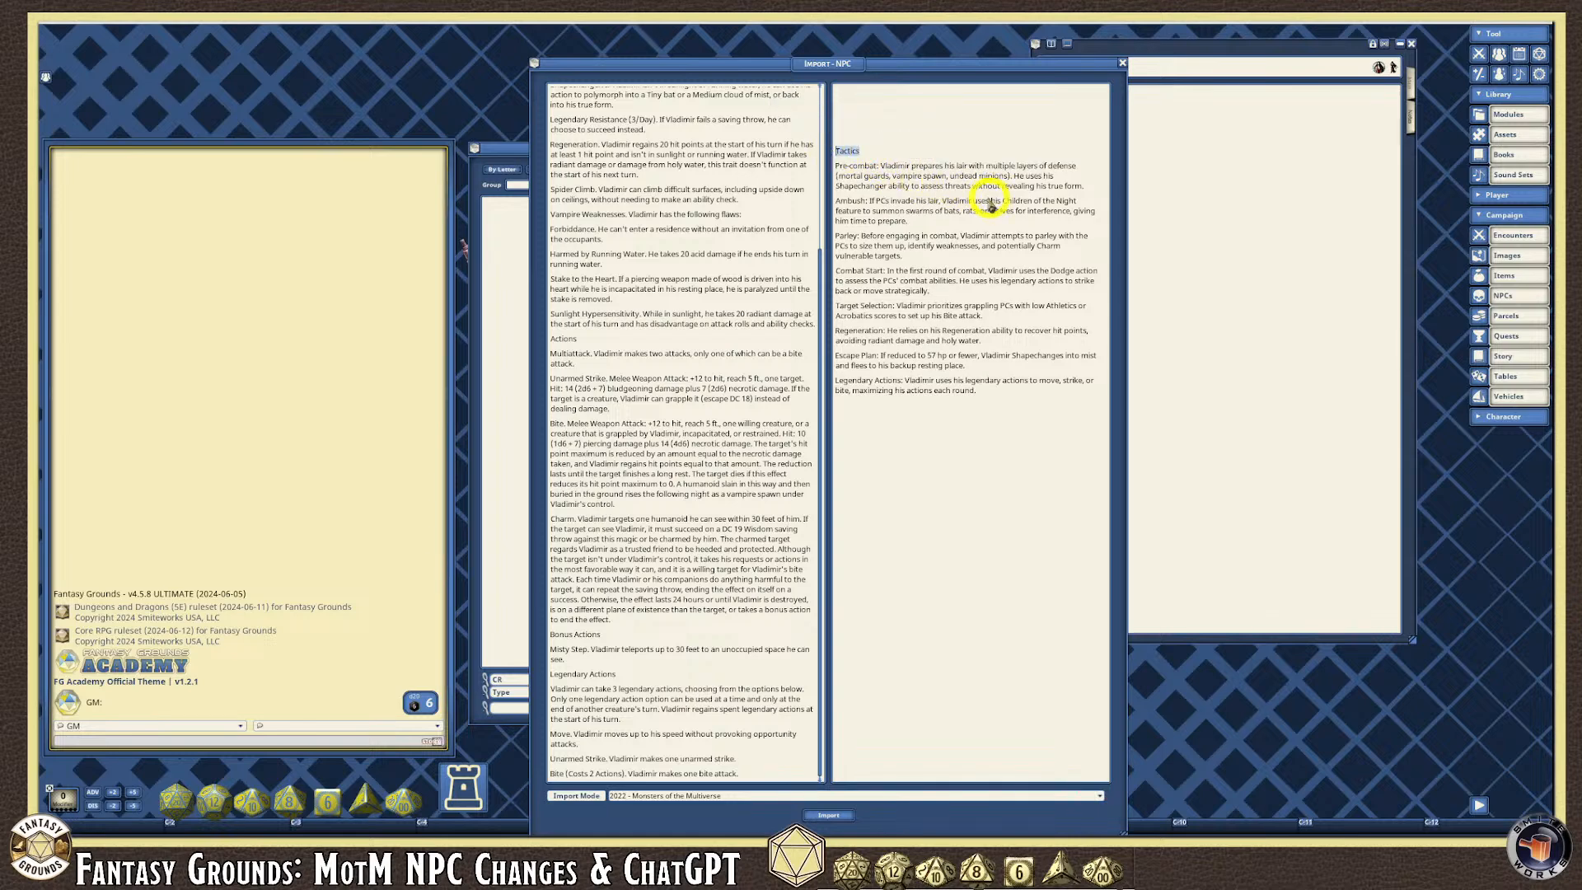
key("ctrl+1")
Bold each tactics label in the description, from "Pre-combat:" through "Legendary Actions:", and place the cursor above the Tactics heading.
left_click_drag(836, 167, 880, 167)
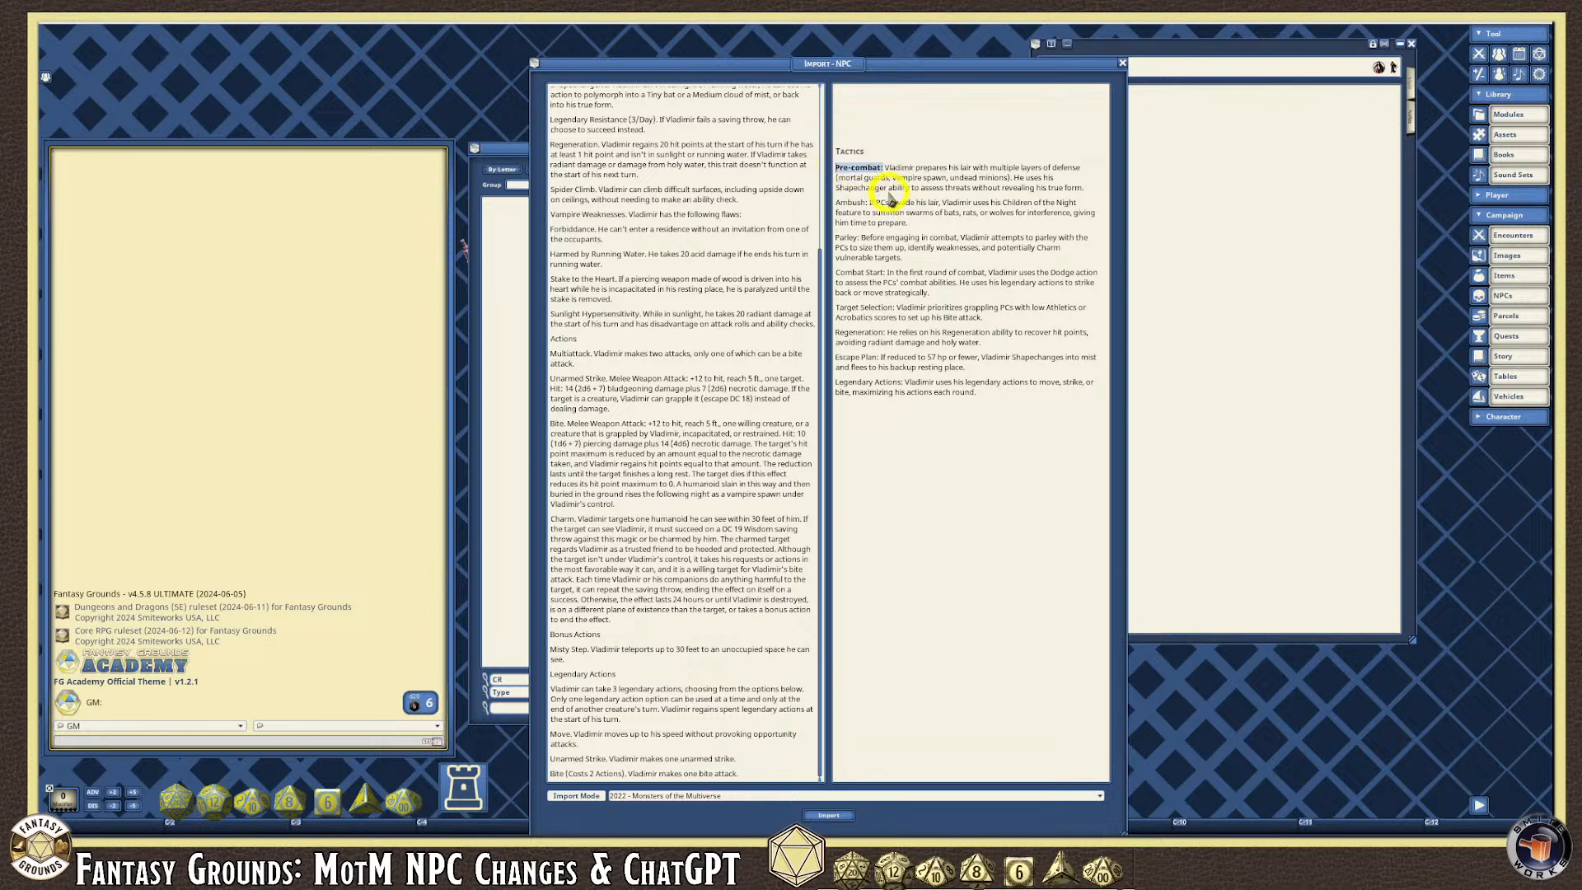
left_click_drag(835, 203, 827, 342)
key("ctrl+b")
key("ctrl+b")
key("ctrl+b")
left_click(848, 352)
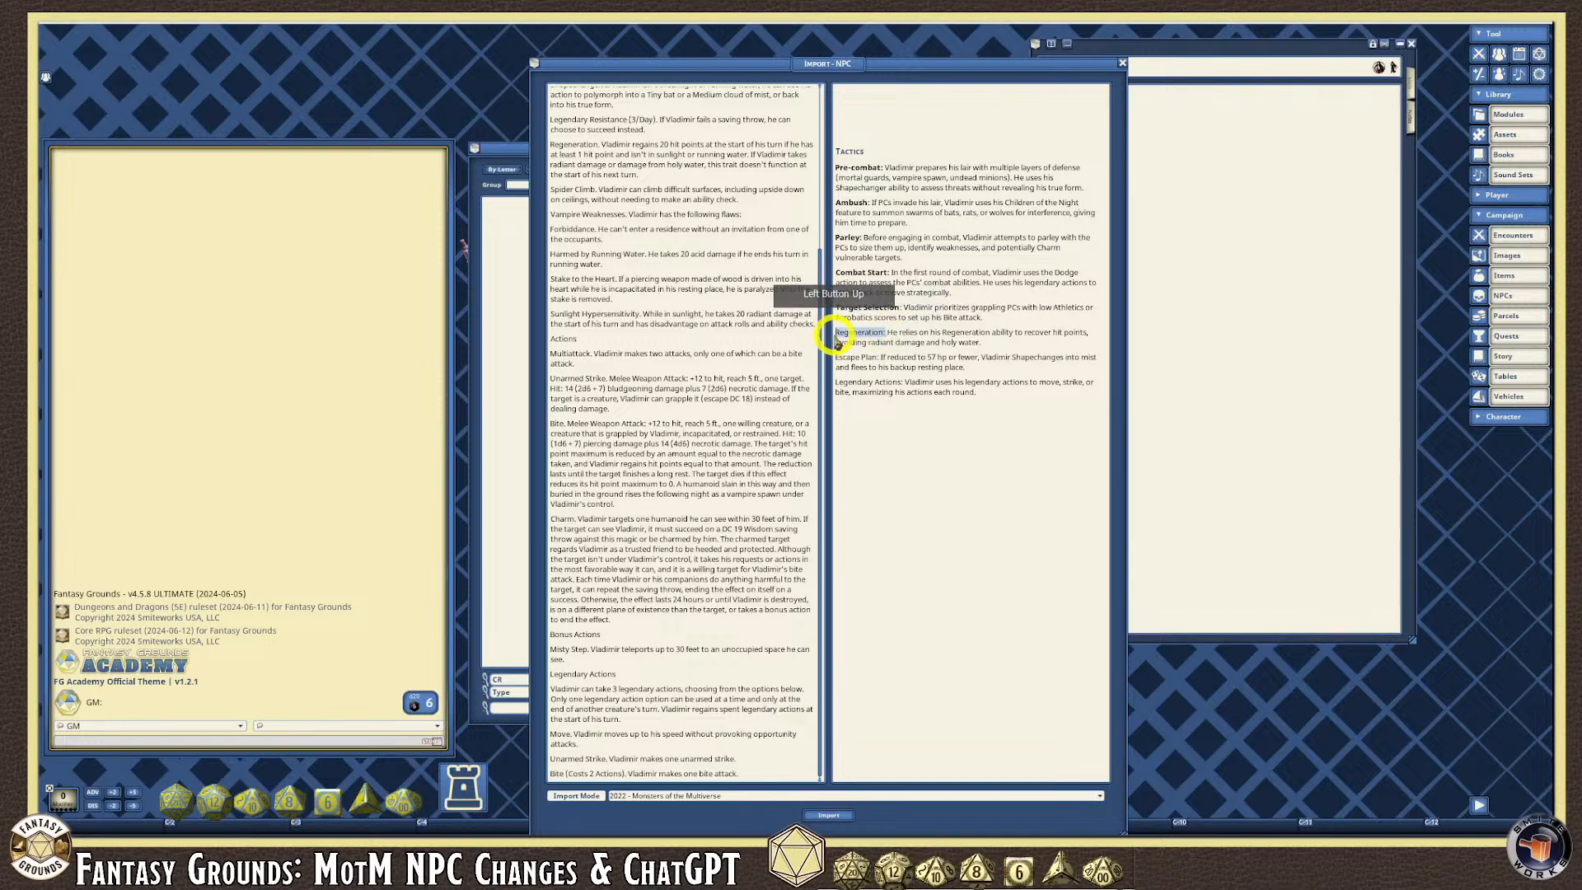
left_click_drag(879, 359, 834, 384)
key("ctrl+b")
left_click(904, 384)
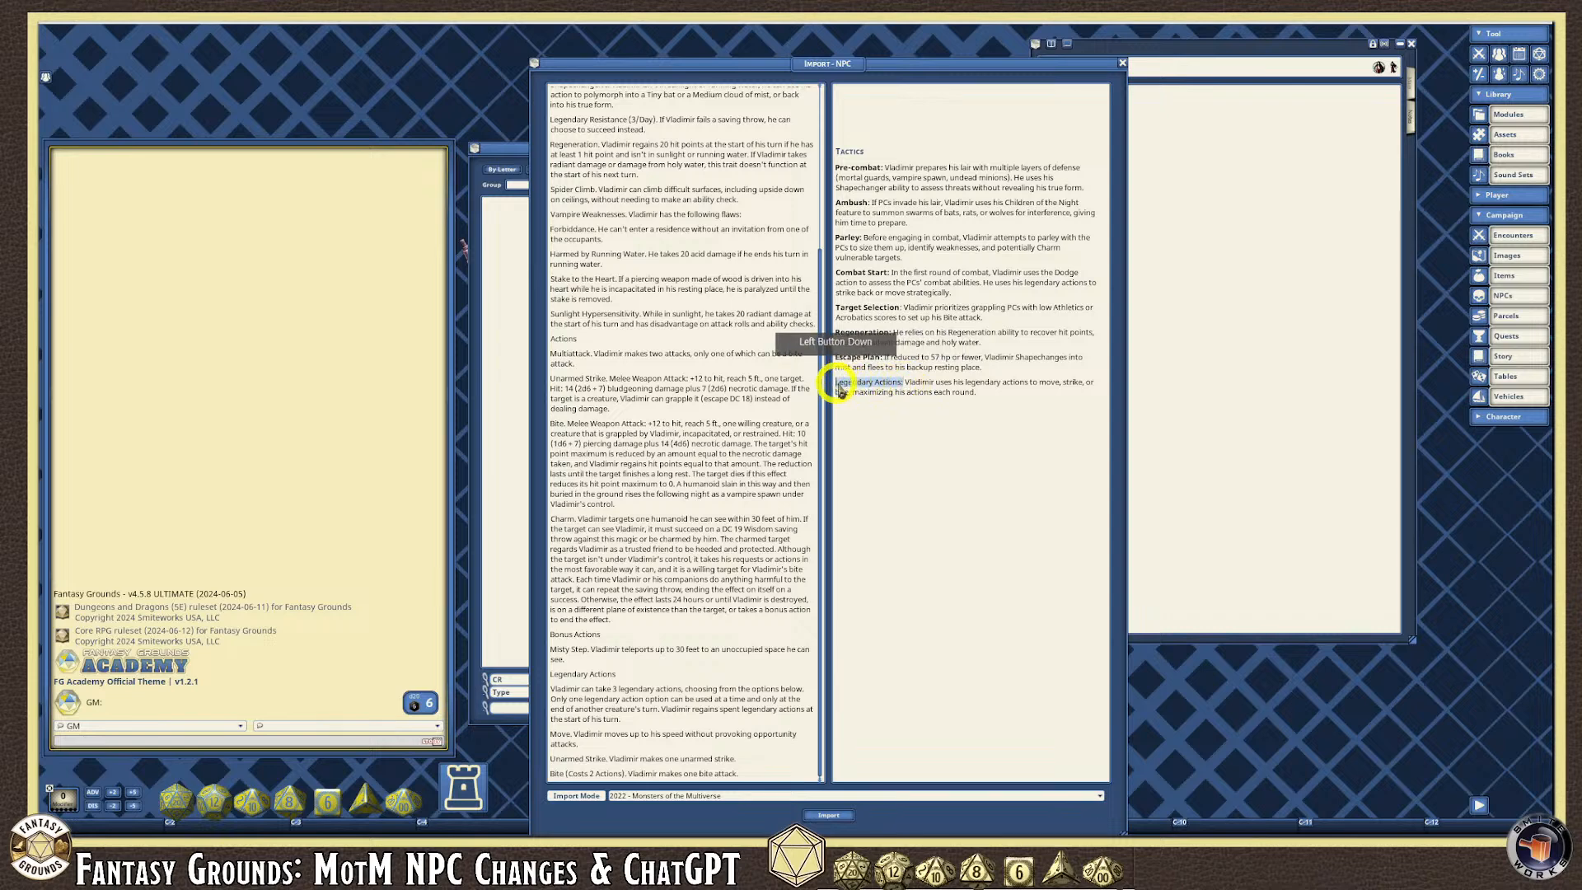
key("ctrl+b")
left_click(854, 123)
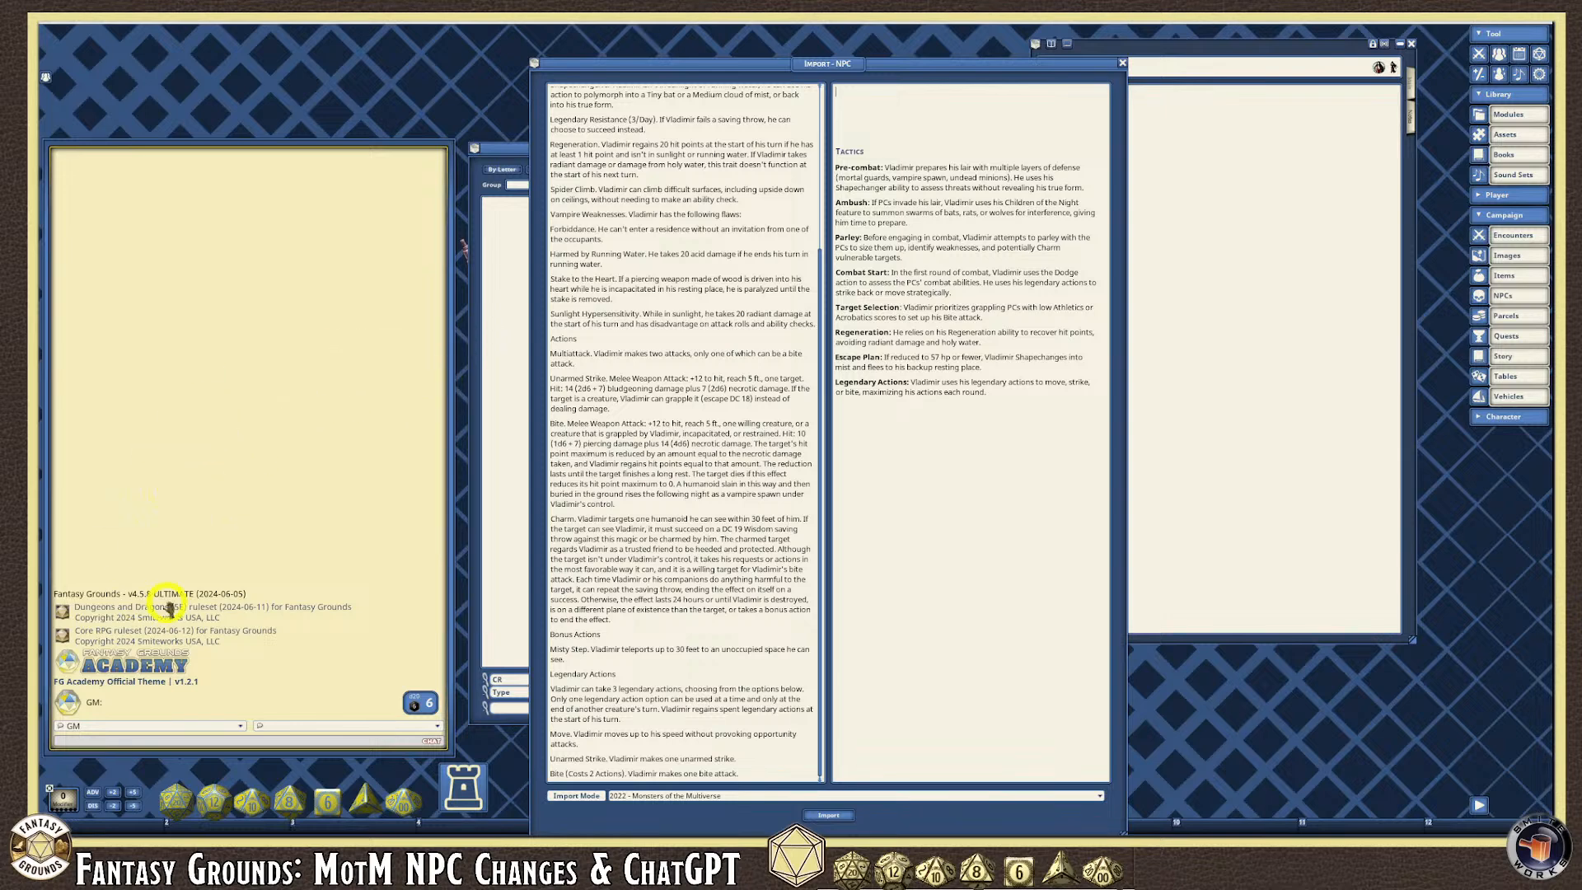
Switch to the ChatGPT conversation and copy the "Vladimir, the Ancient Vampire" title with its background paragraph above the DALL-E 3 image prompt.
mouse_move(294, 833)
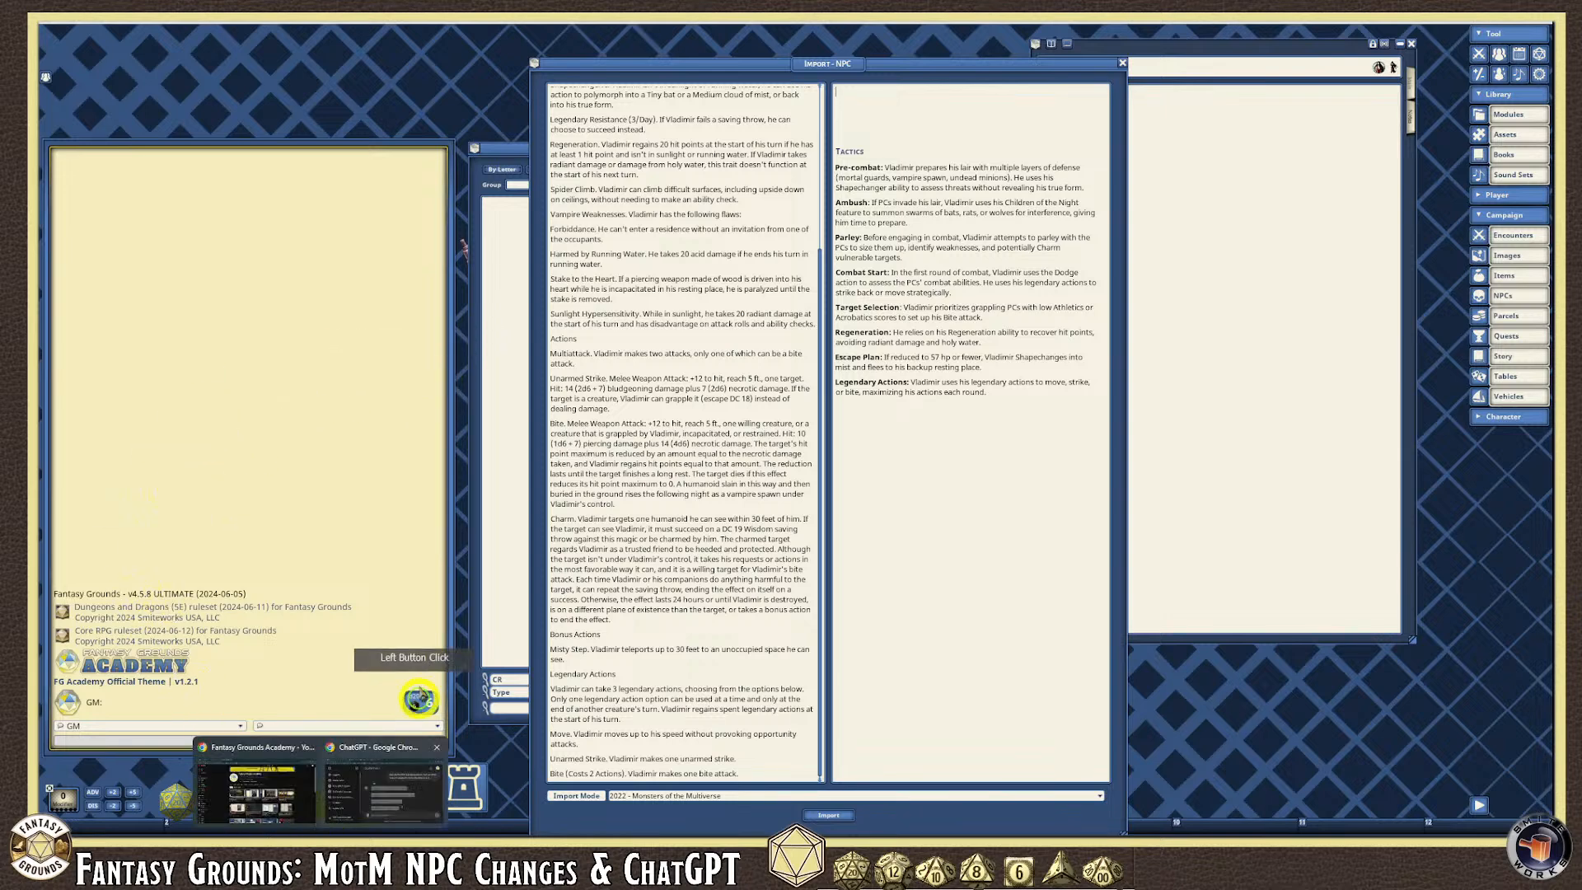
left_click(416, 743)
left_click(1040, 534)
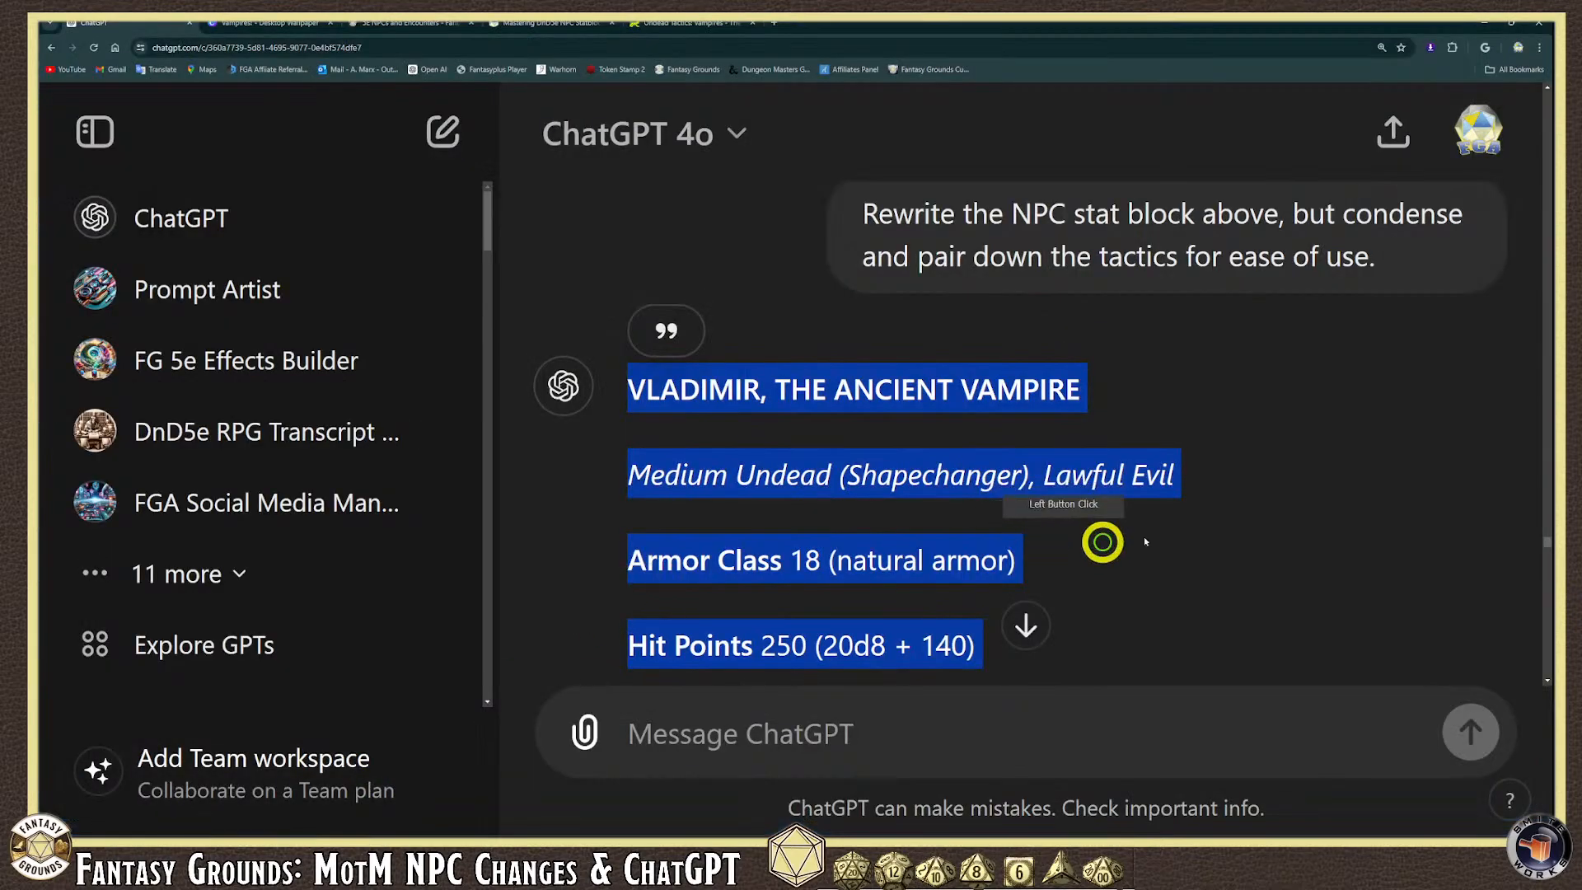
scroll(1041, 534, "down", 5)
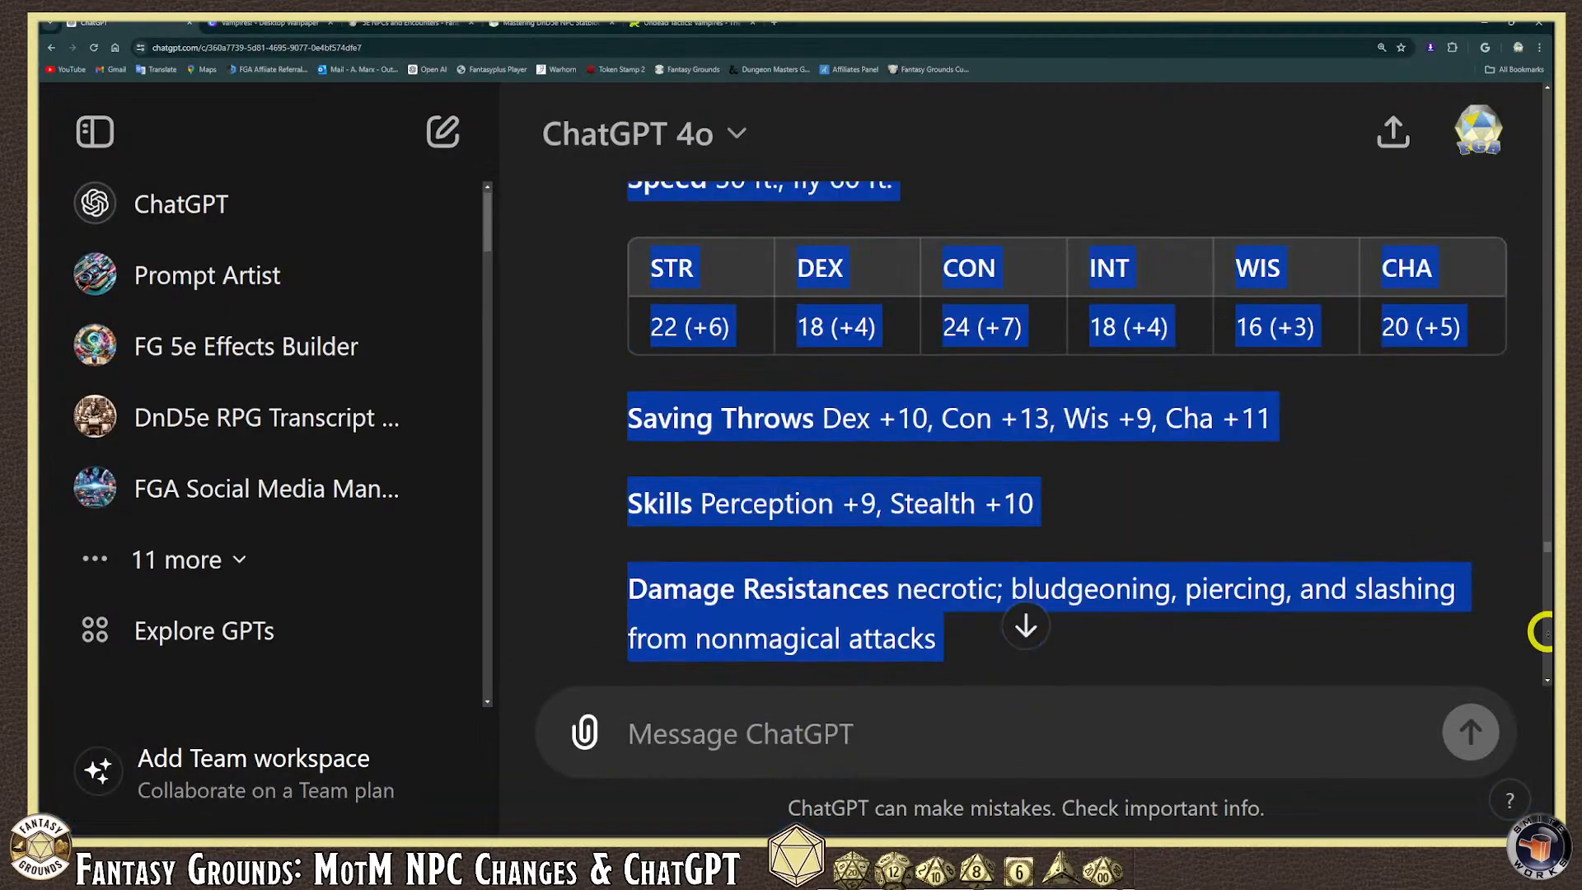
left_click_drag(1540, 547, 1544, 727)
scroll(1235, 601, "up", 10)
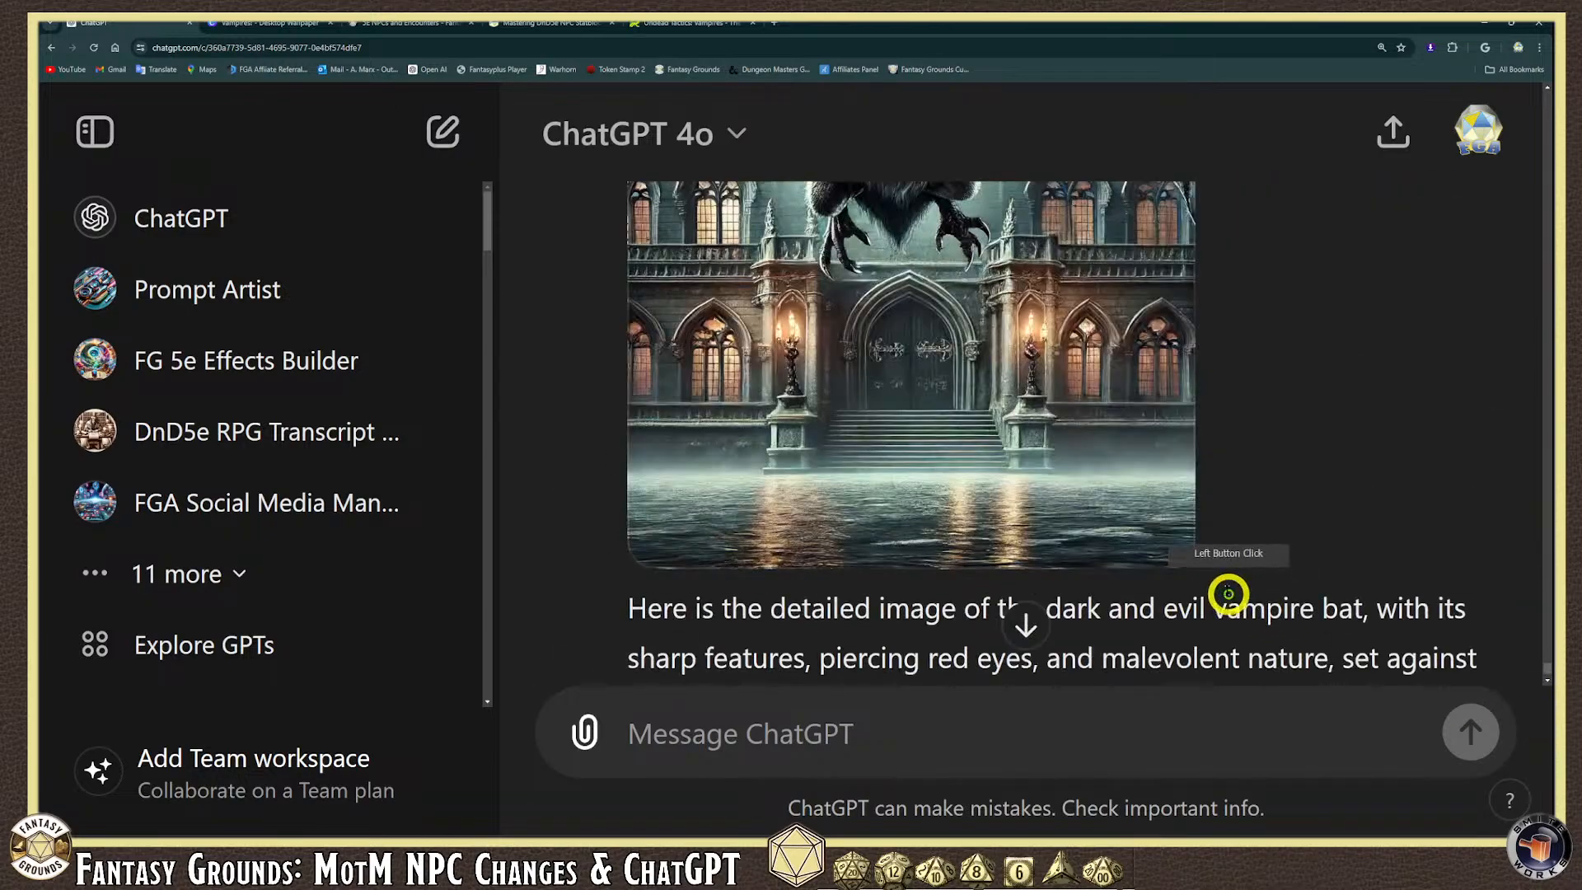
scroll(1219, 558, "up", 20)
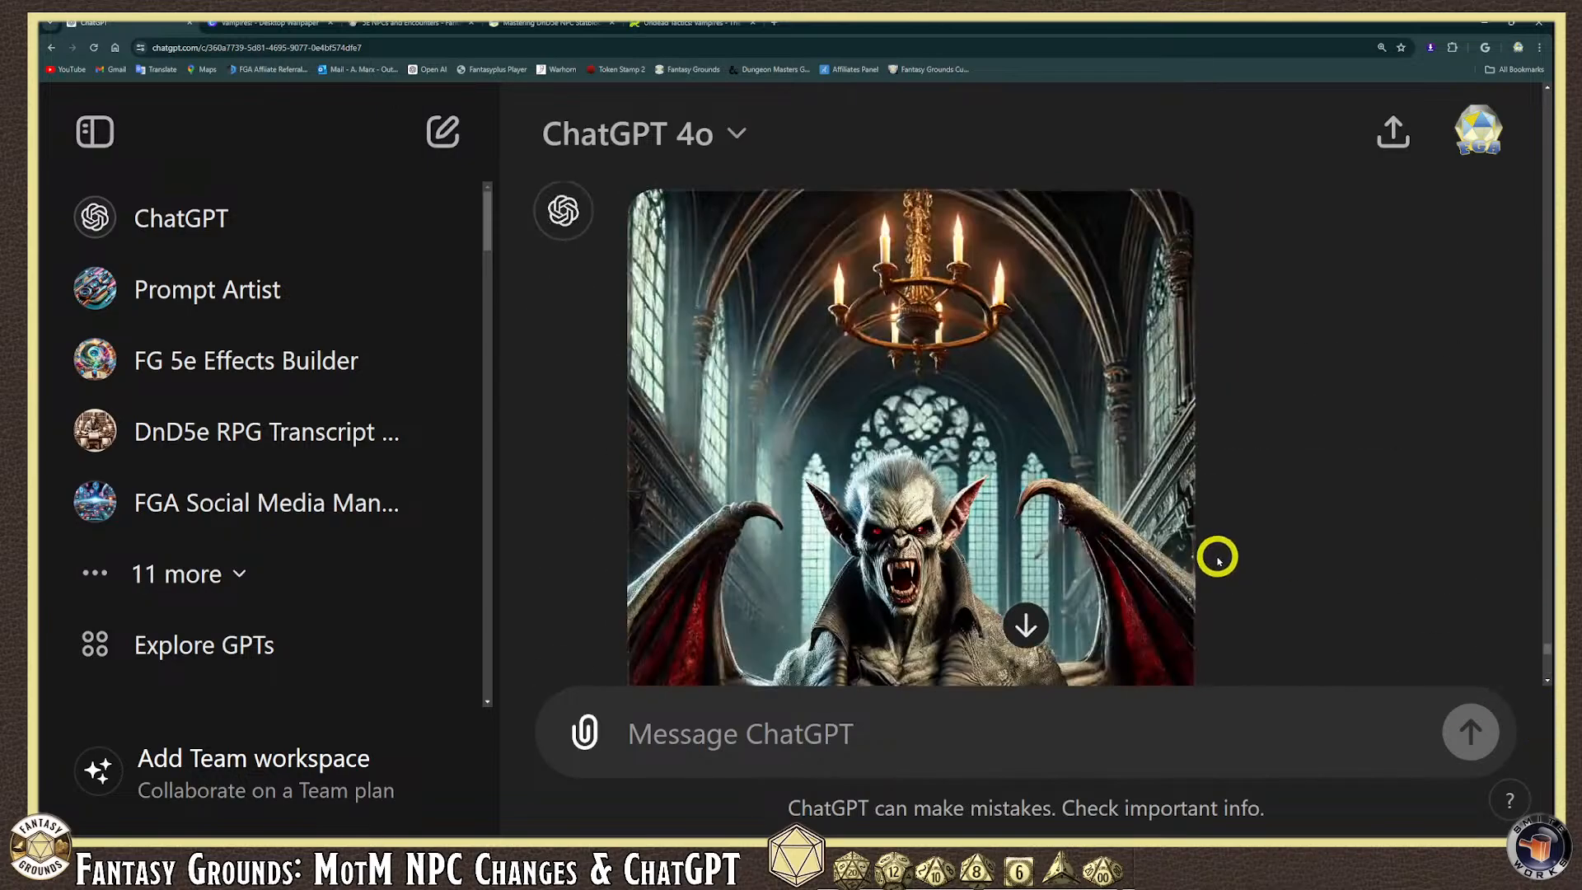
scroll(1217, 559, "up", 20)
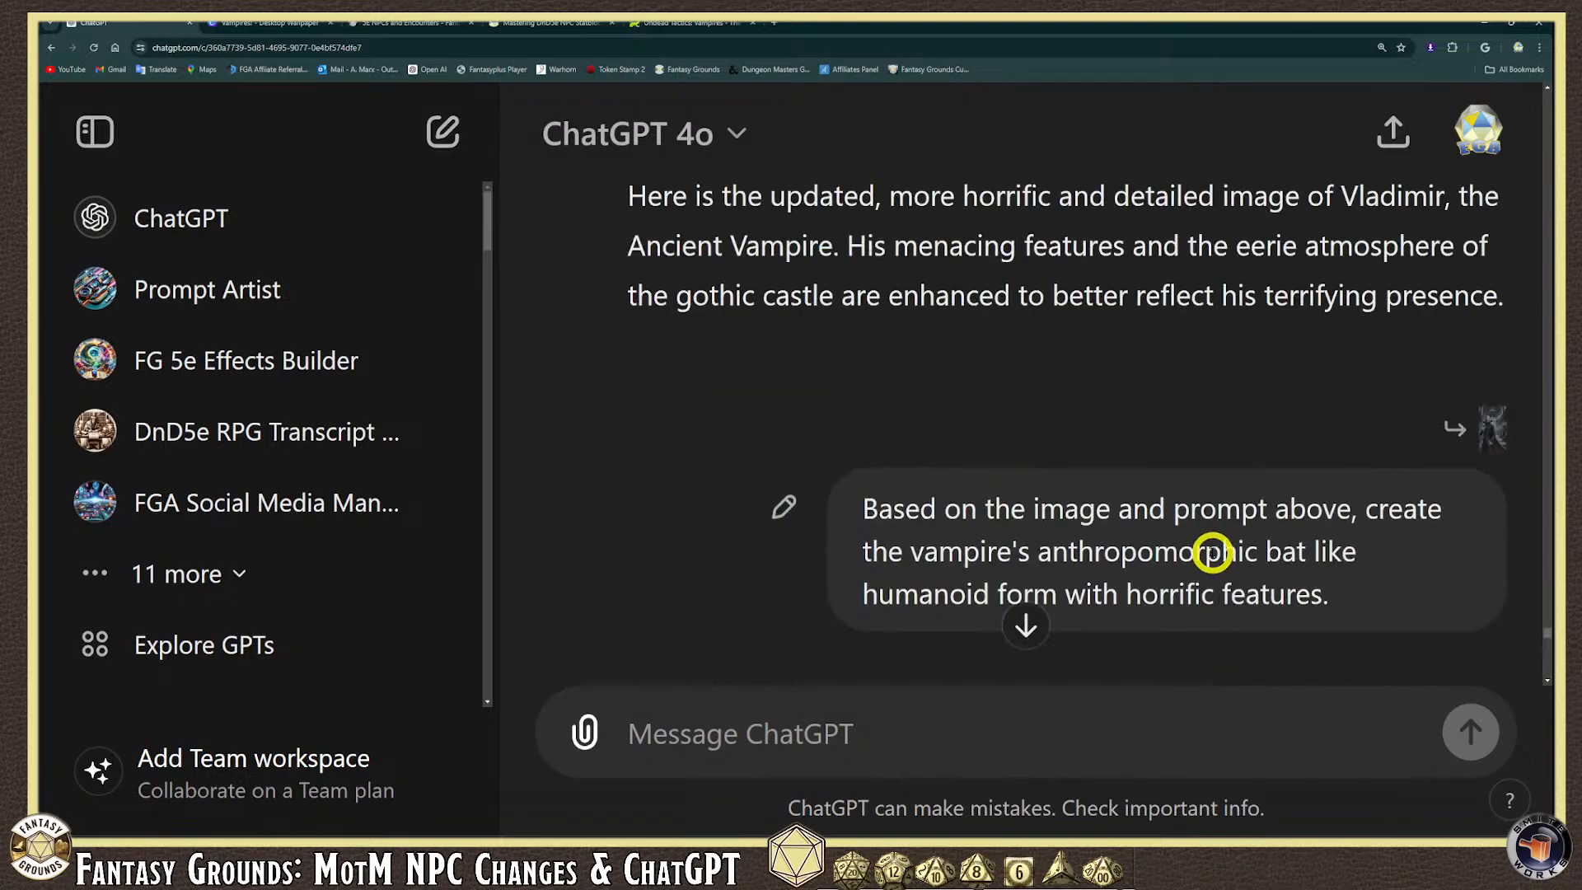
scroll(1213, 551, "up", 20)
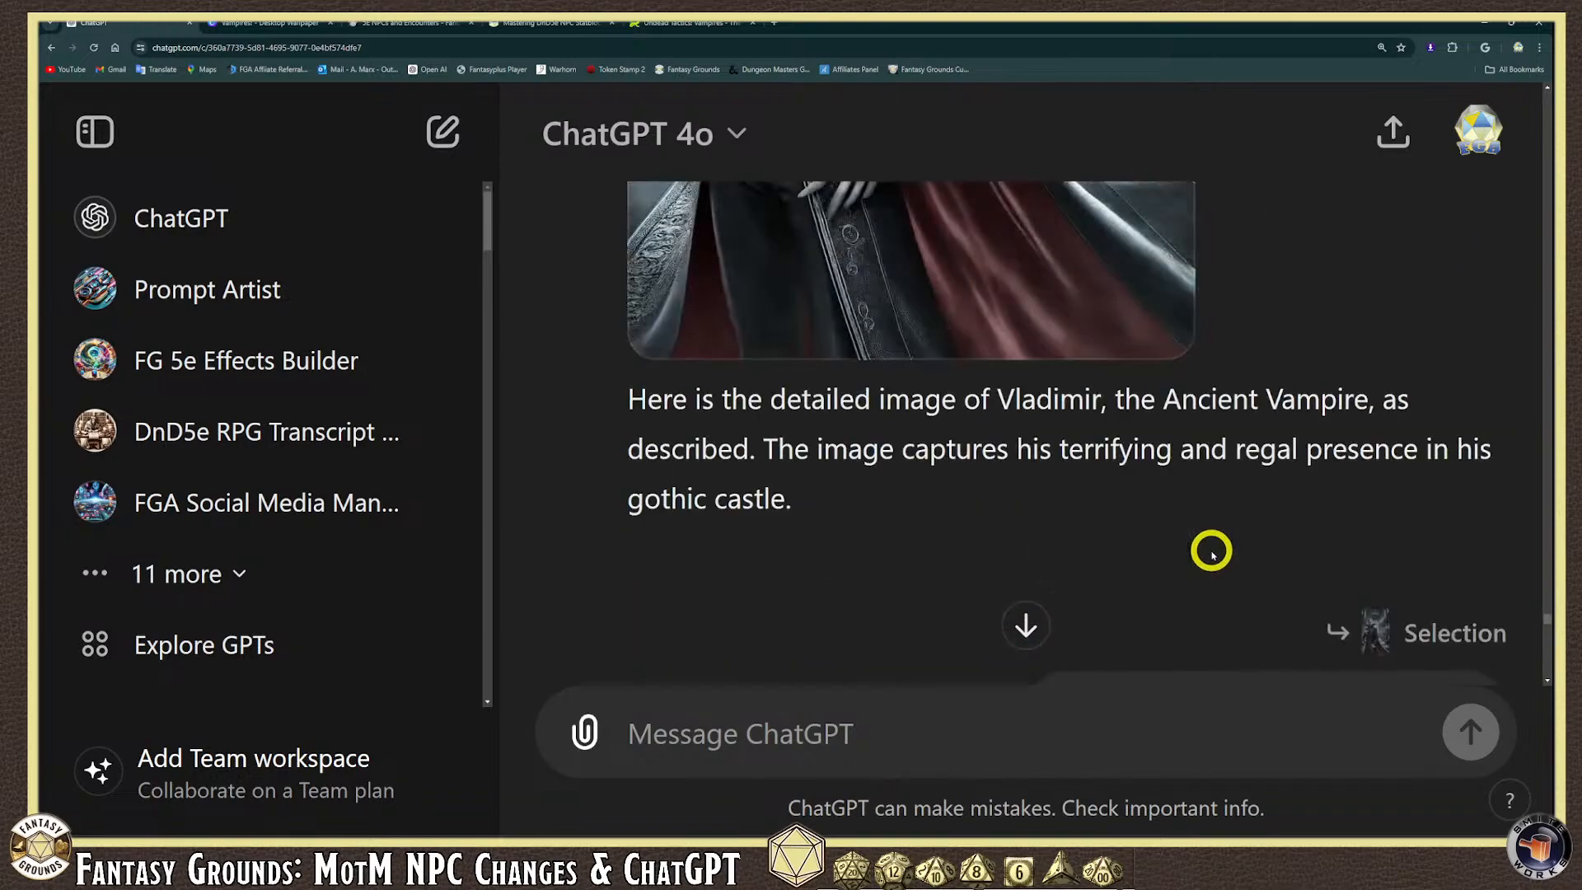
scroll(1211, 554, "up", 20)
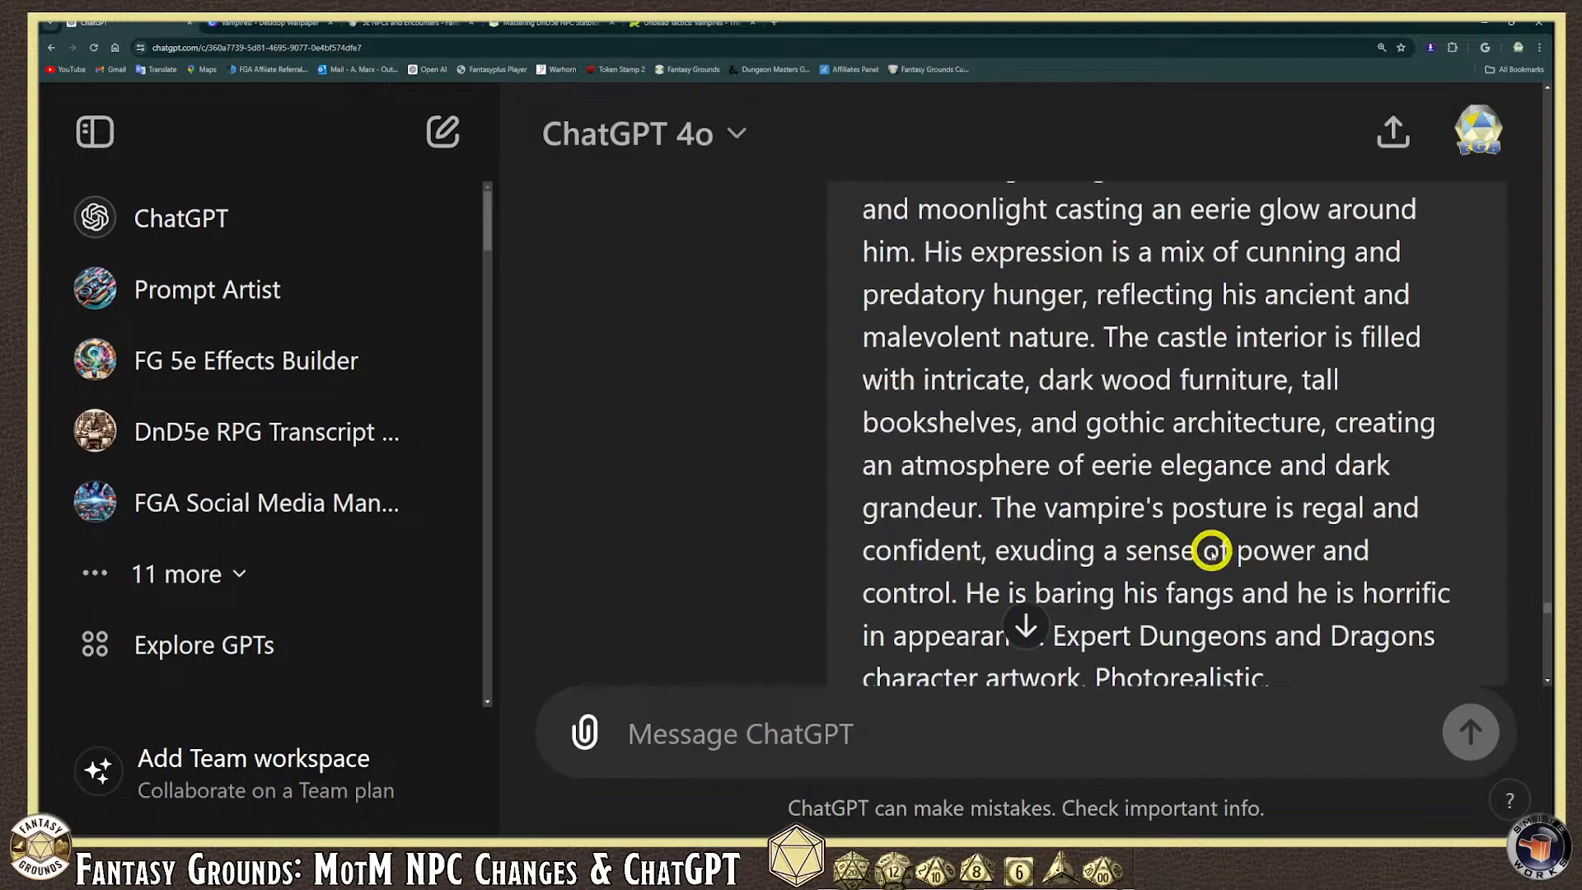
scroll(1209, 550, "up", 10)
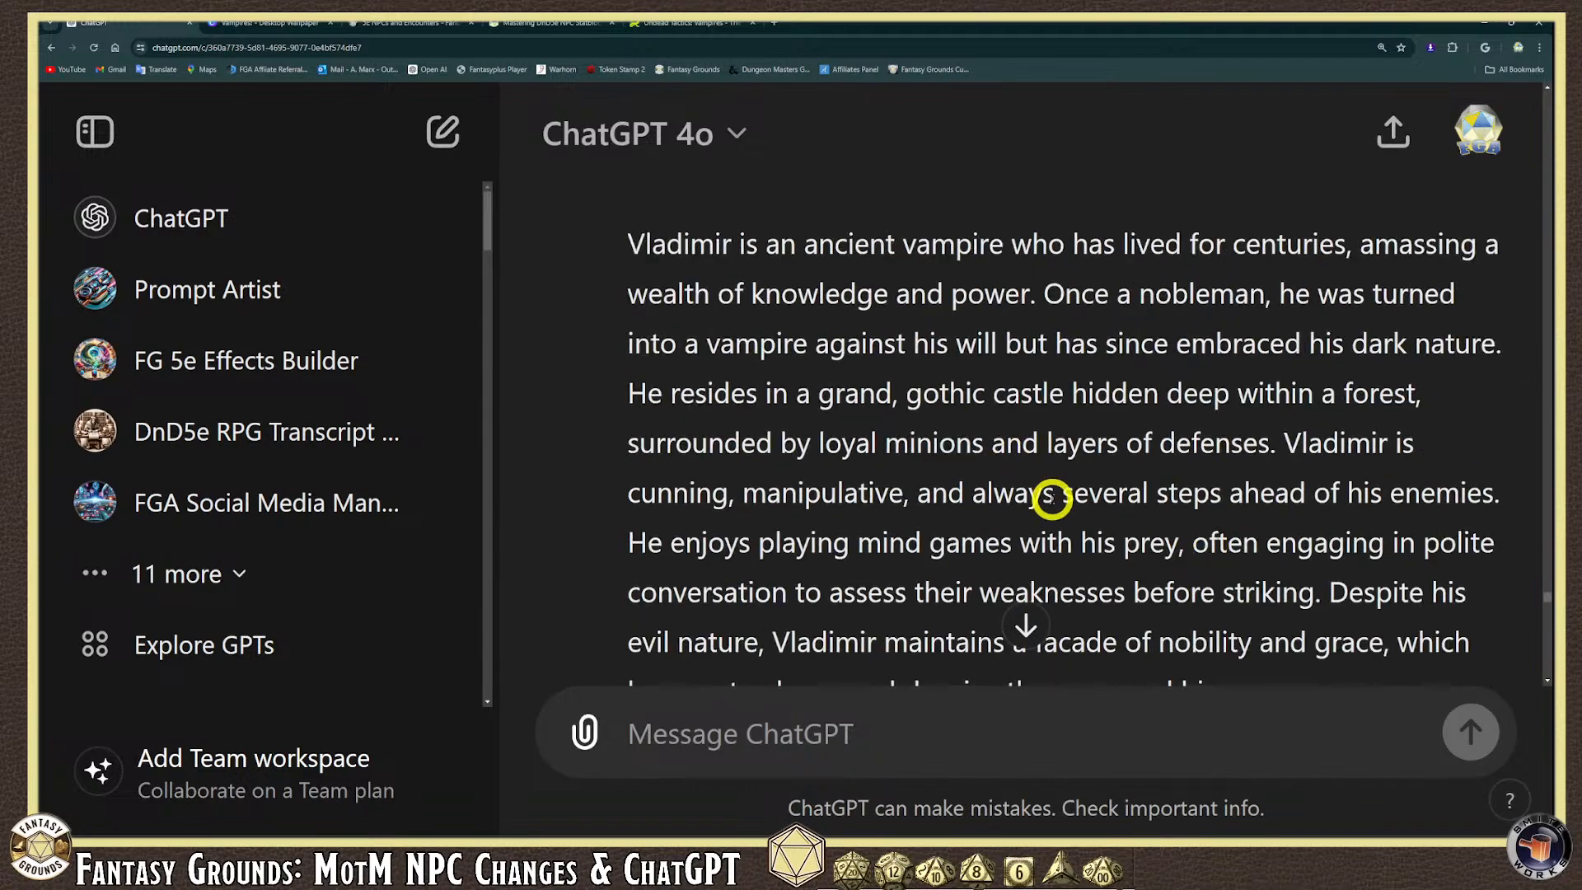
scroll(1036, 498, "up", 2)
scroll(824, 371, "down", 1)
scroll(717, 346, "up", 1)
left_click_drag(626, 235, 1242, 473)
right_click(1242, 472)
left_click(1240, 482)
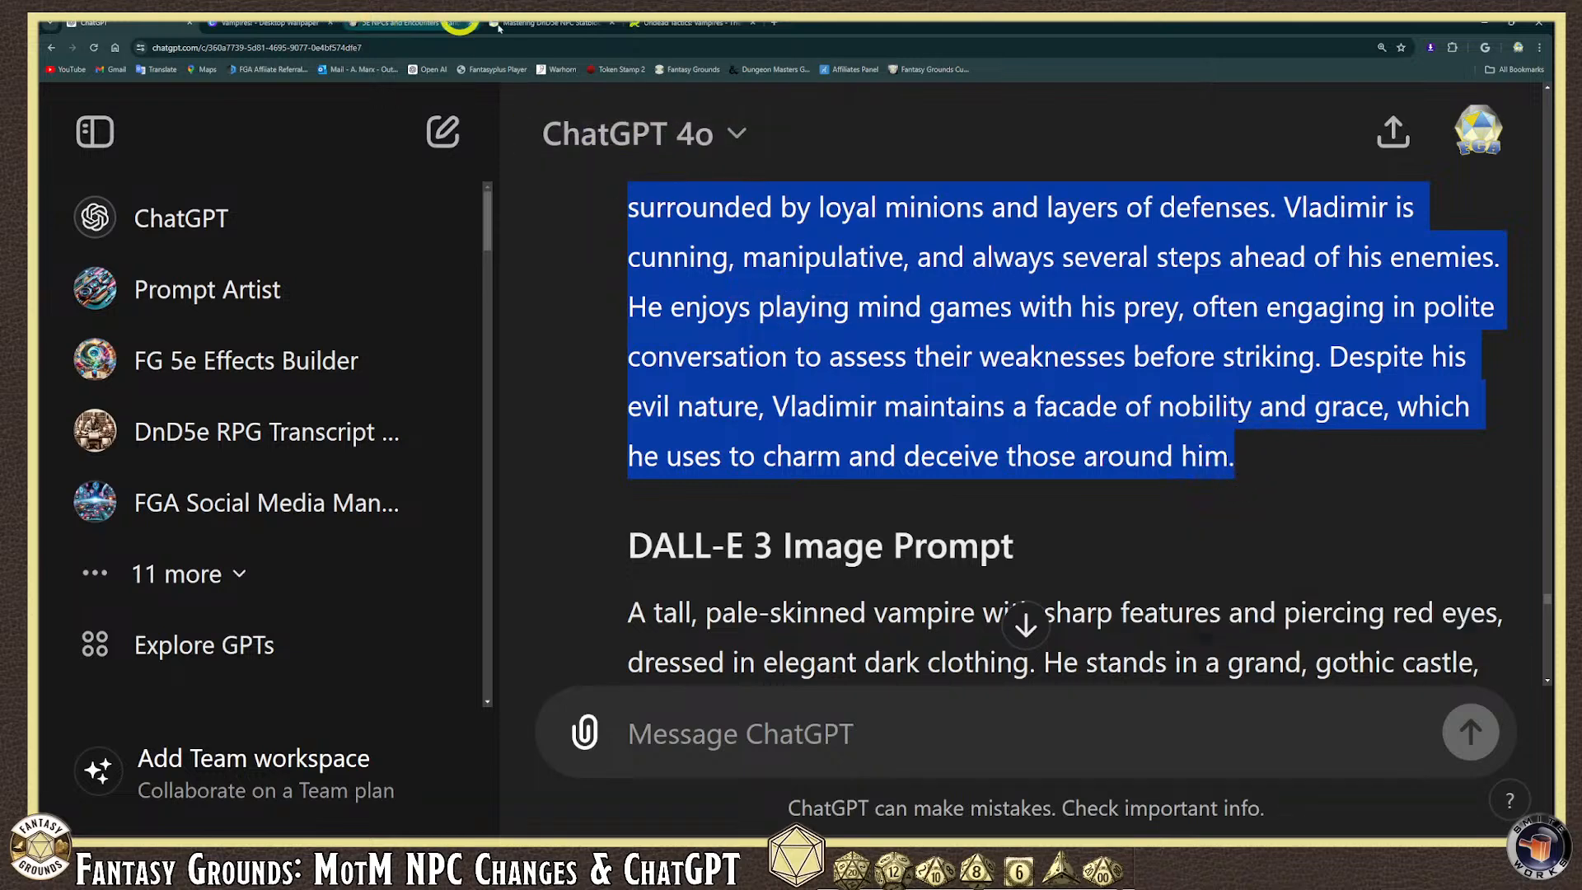
Return to Fantasy Grounds and paste the copied title and background paragraph above the Tactics heading in the import's description.
left_click(676, 29)
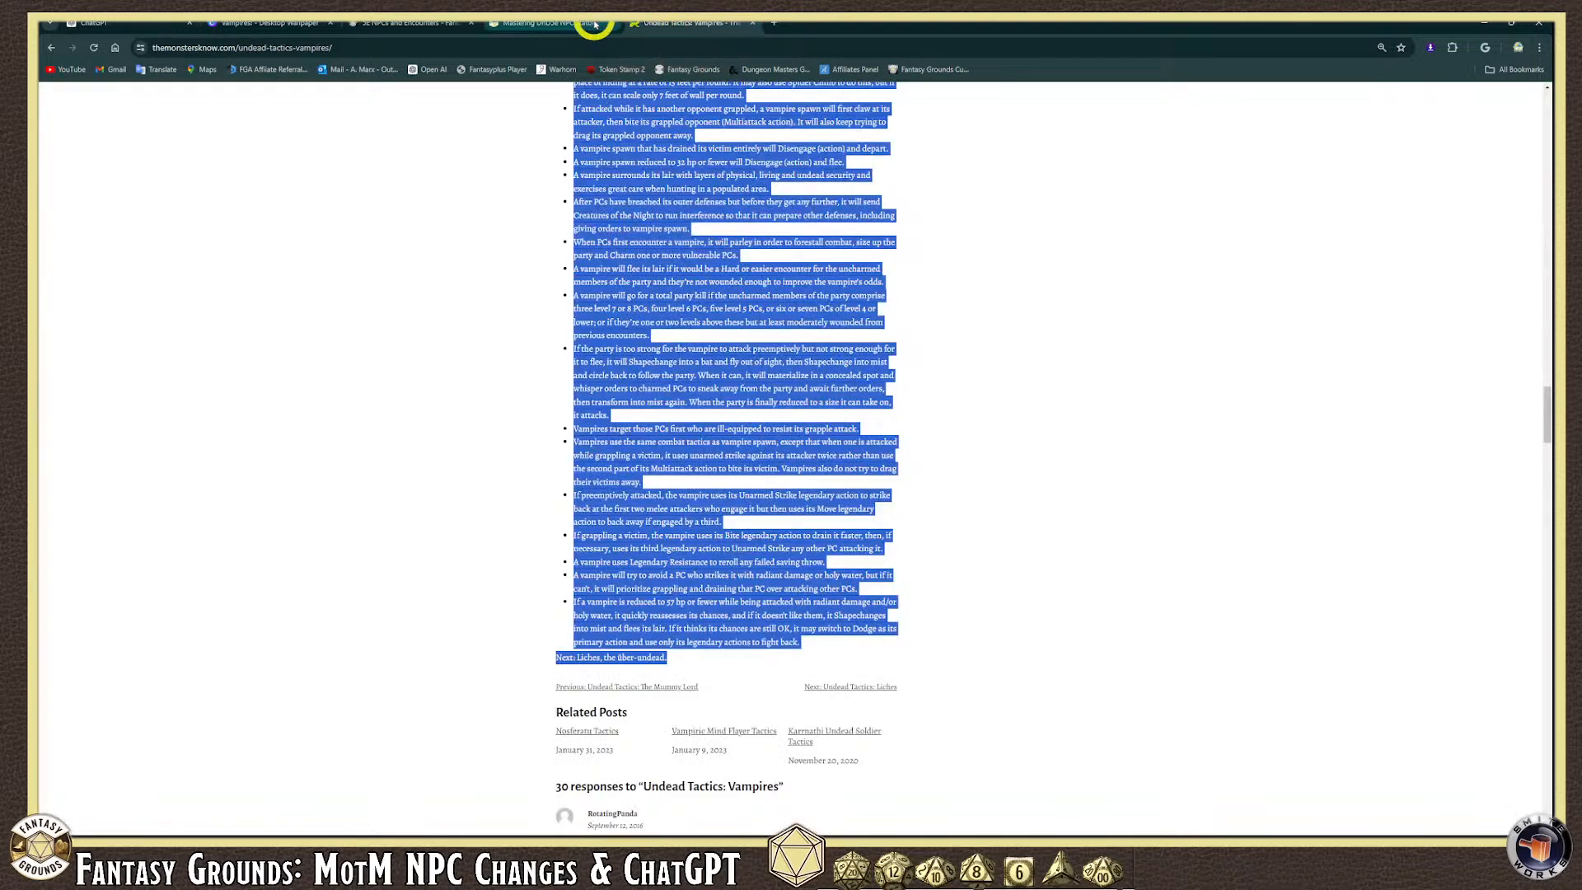
left_click(595, 25)
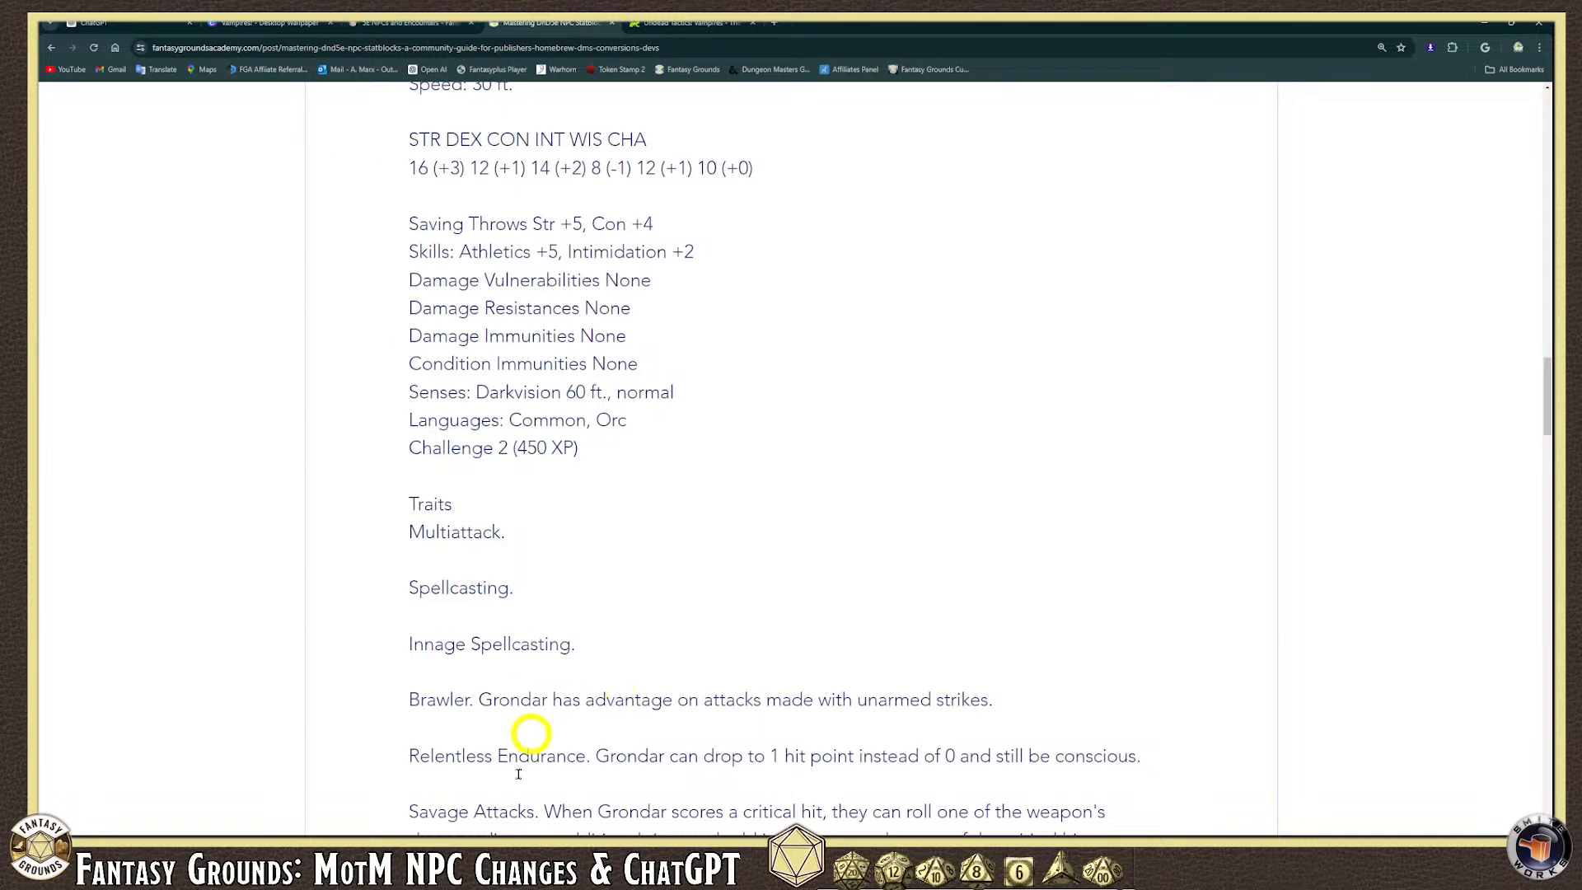
mouse_move(293, 836)
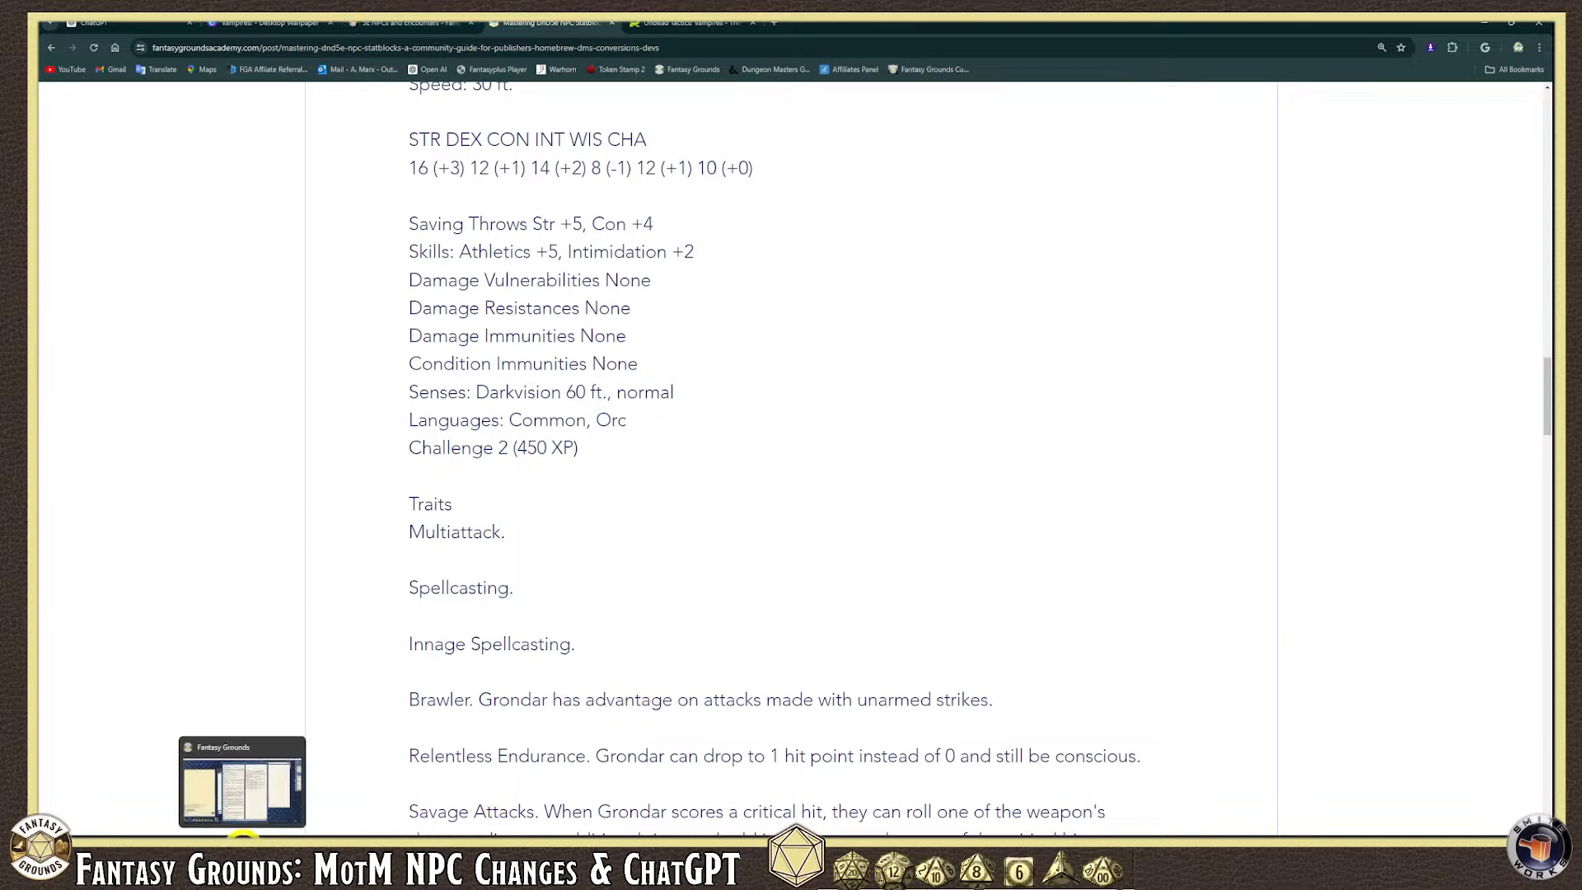
left_click(245, 836)
left_click(873, 99)
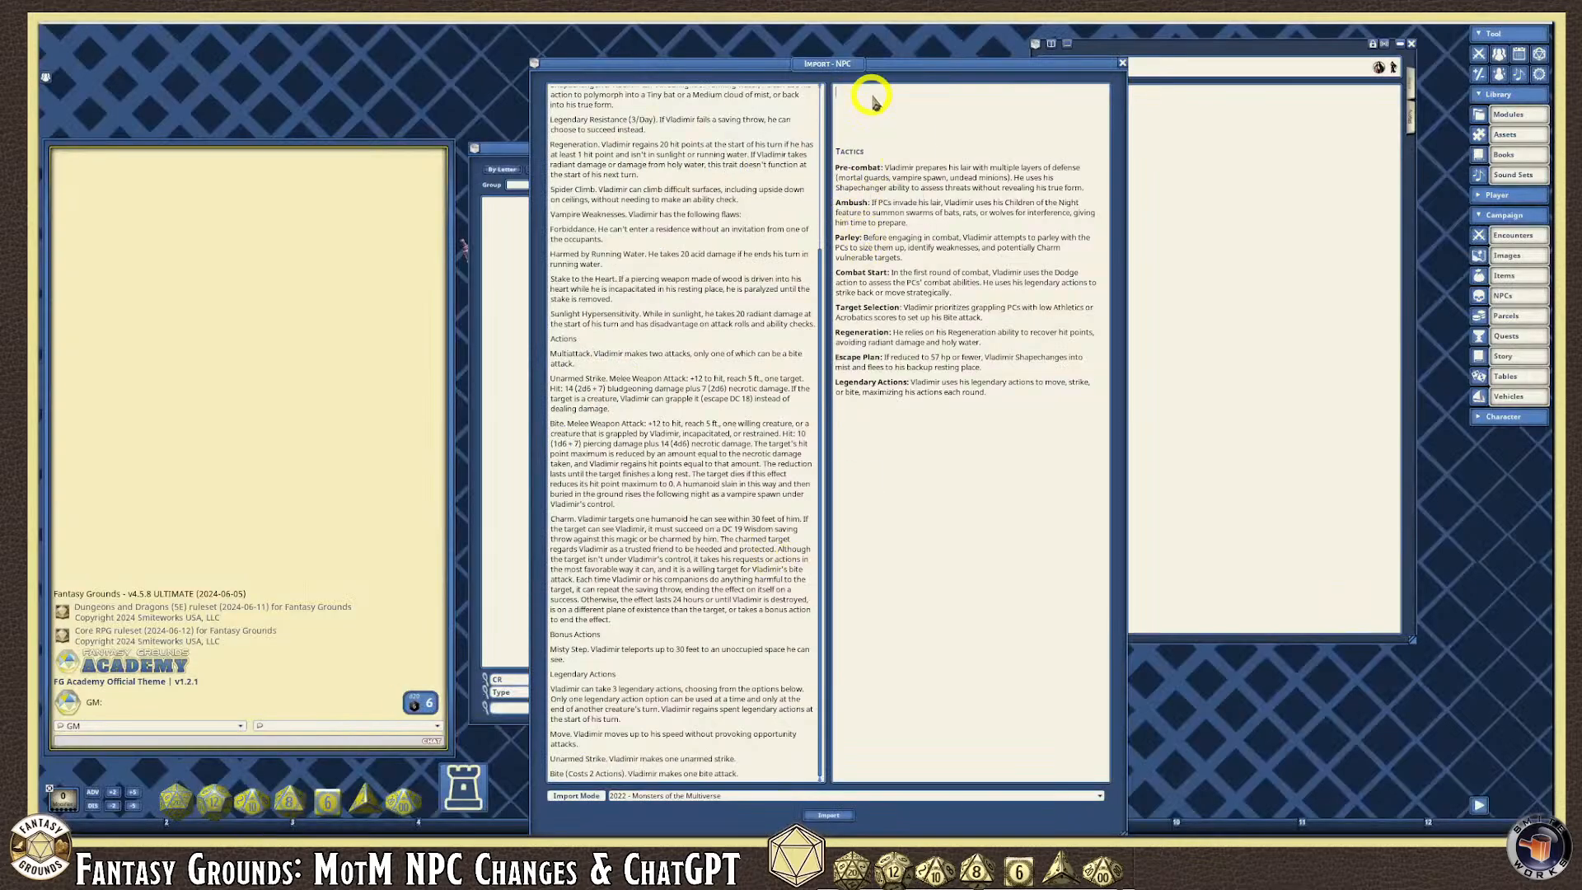
key("ctrl+v")
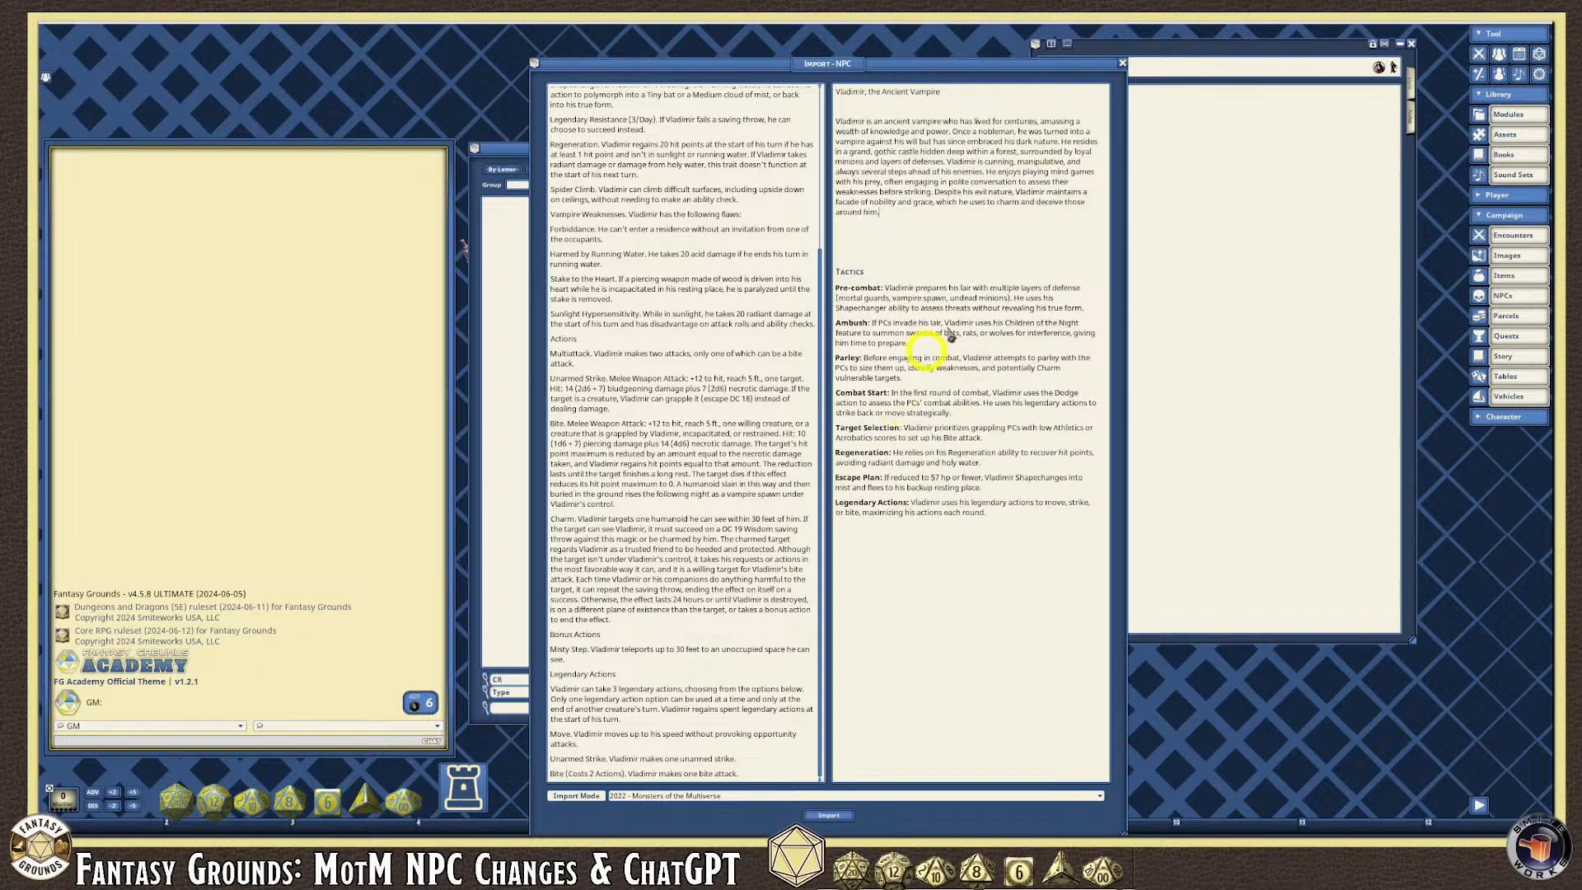
Clean up the description text and format its first line, "Vladimir, the Ancient Vampire", as a heading.
right_click(855, 242)
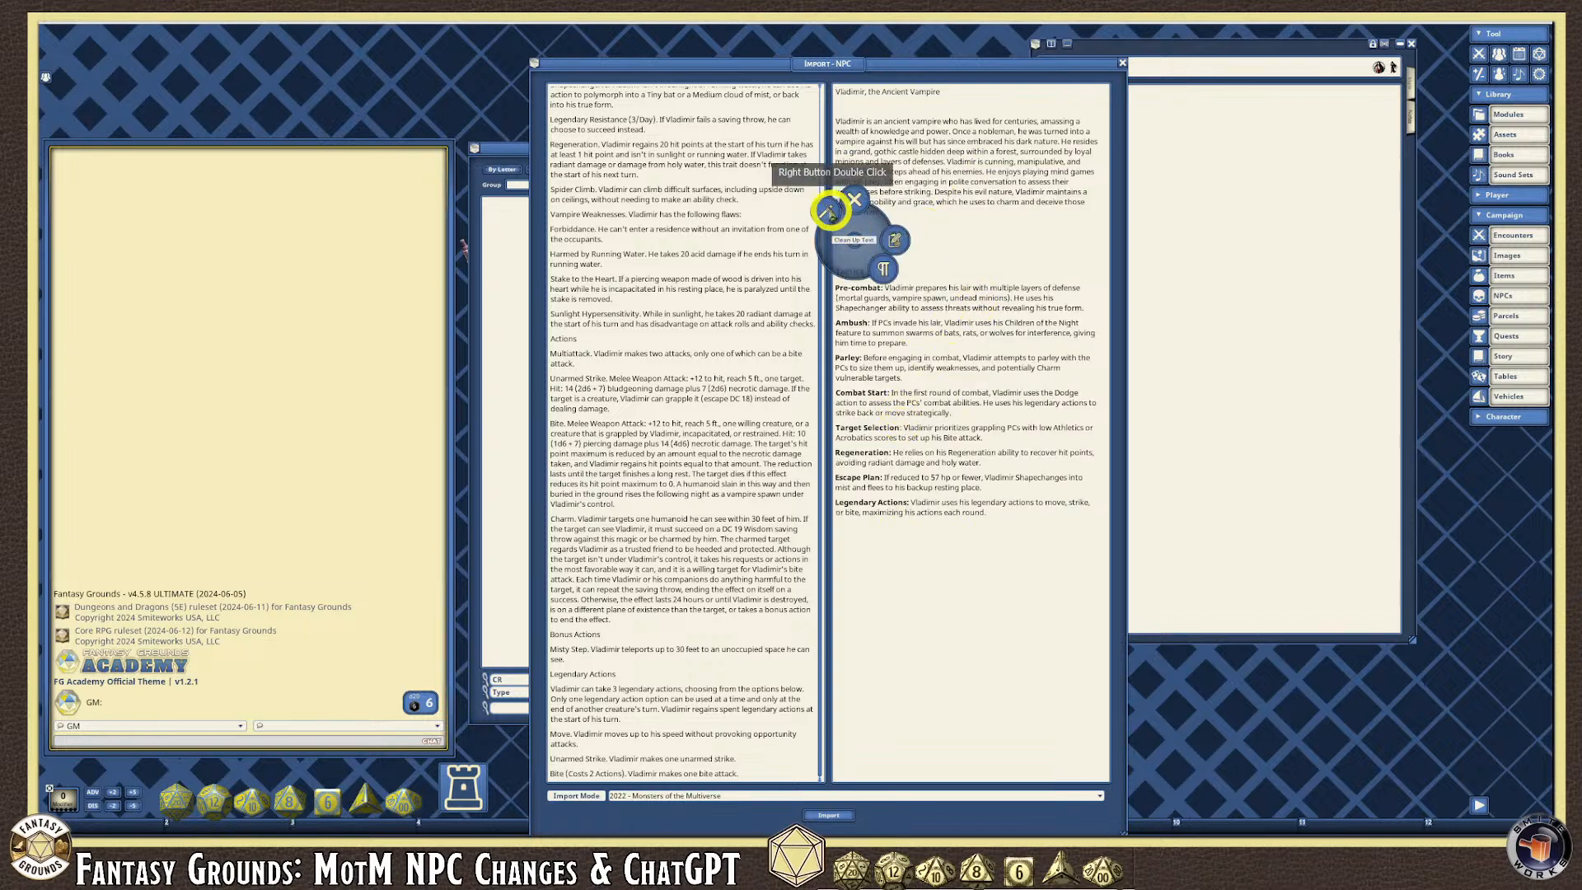
left_click(955, 262)
left_click_drag(946, 93, 834, 94)
key("ctrl+1")
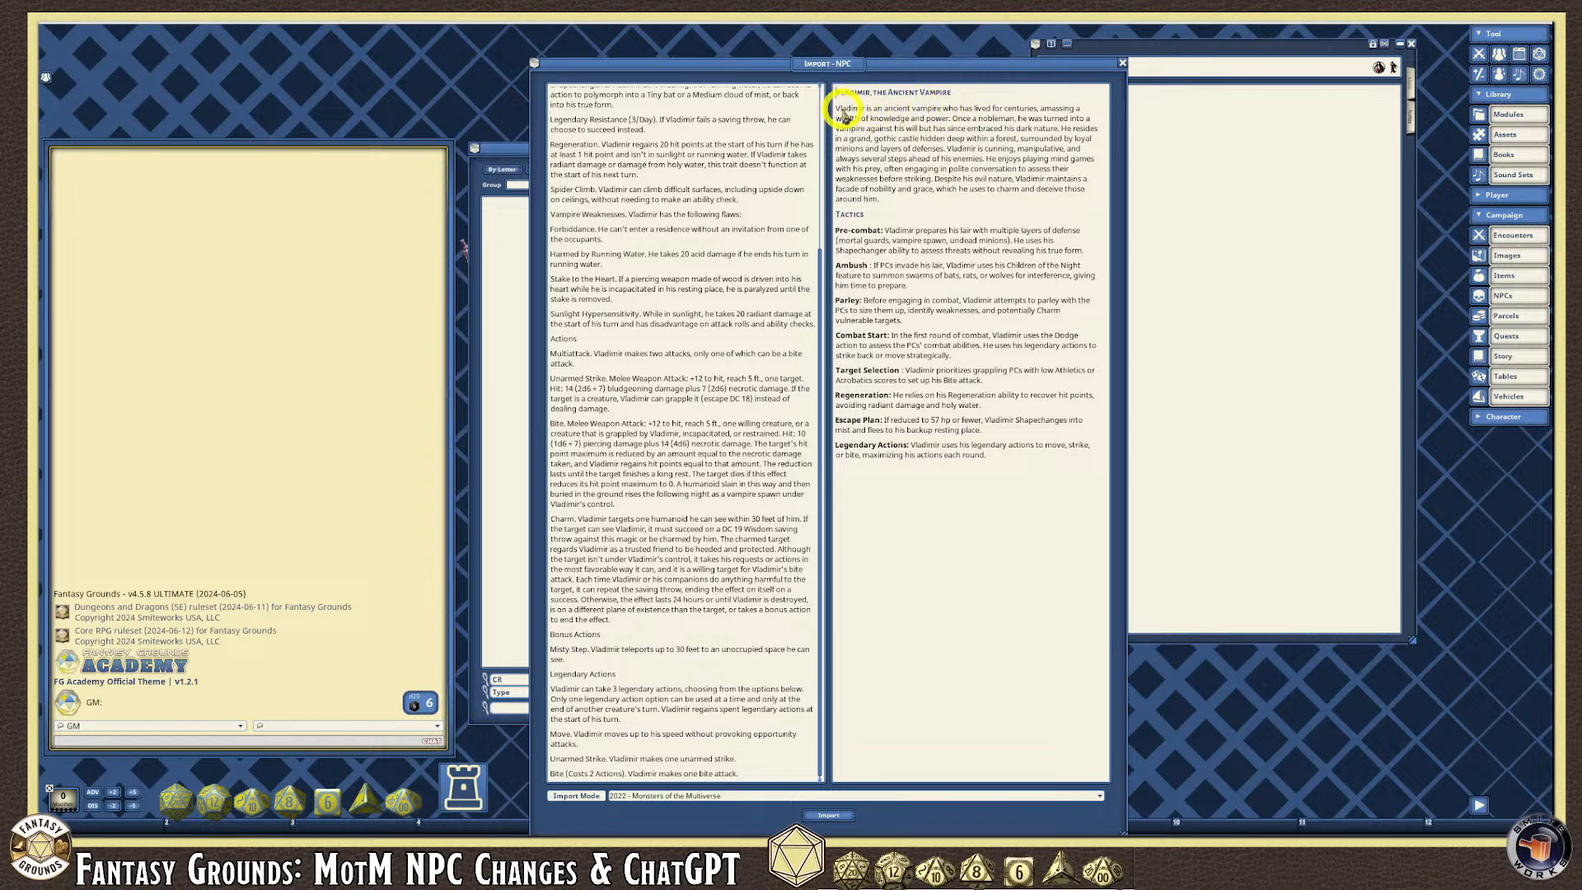
left_click(846, 115)
Add a "Minions" line below the Legendary Actions tactics in the description and format it as a heading.
left_click(1019, 467)
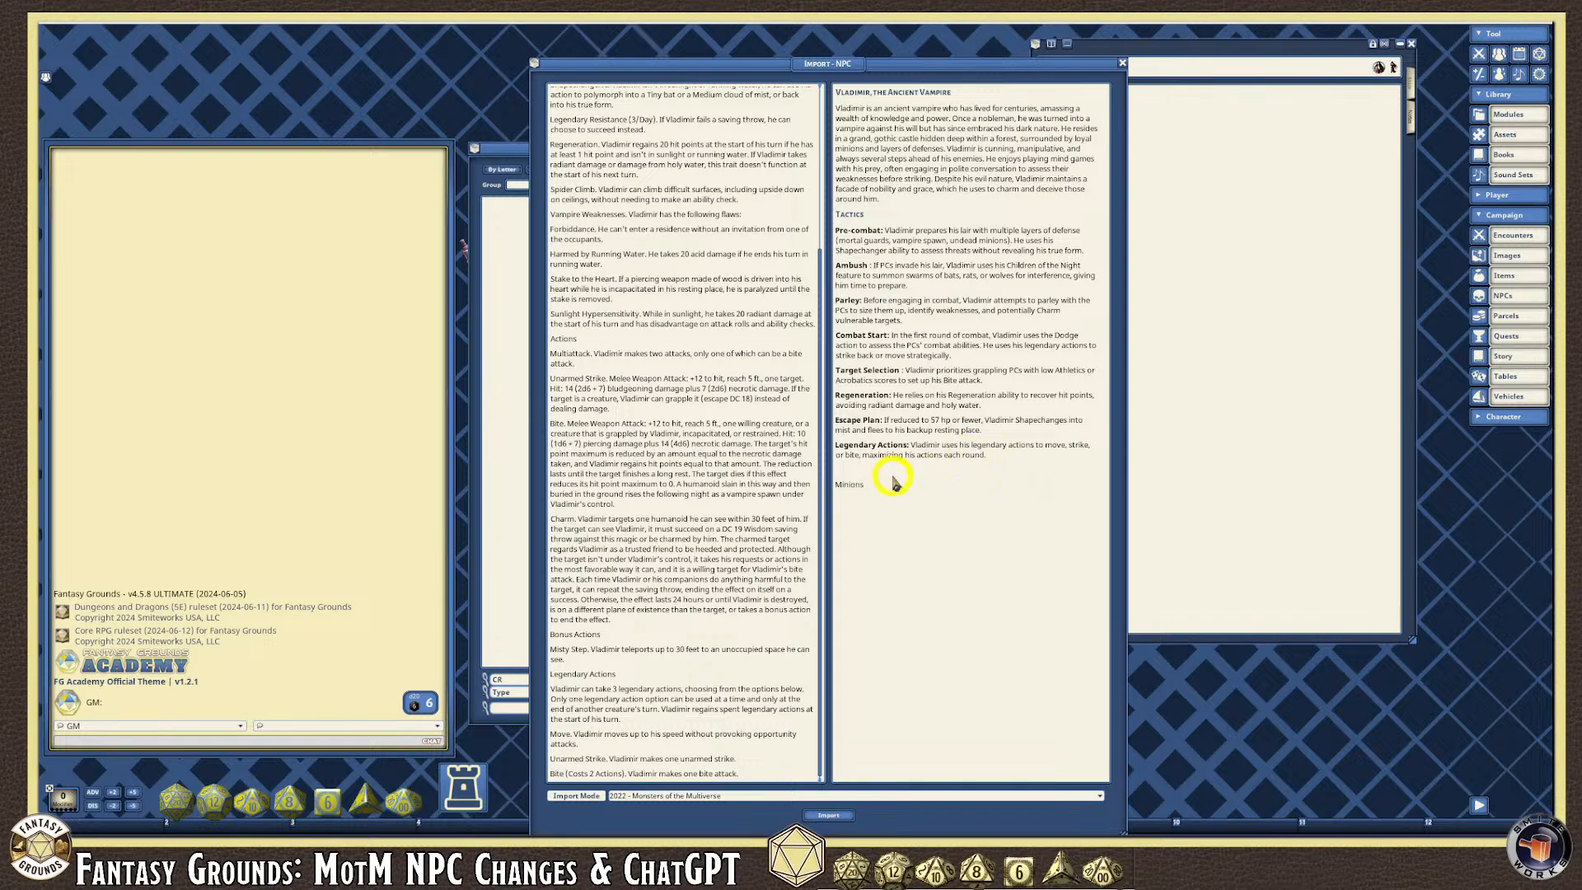
left_click_drag(854, 492, 835, 488)
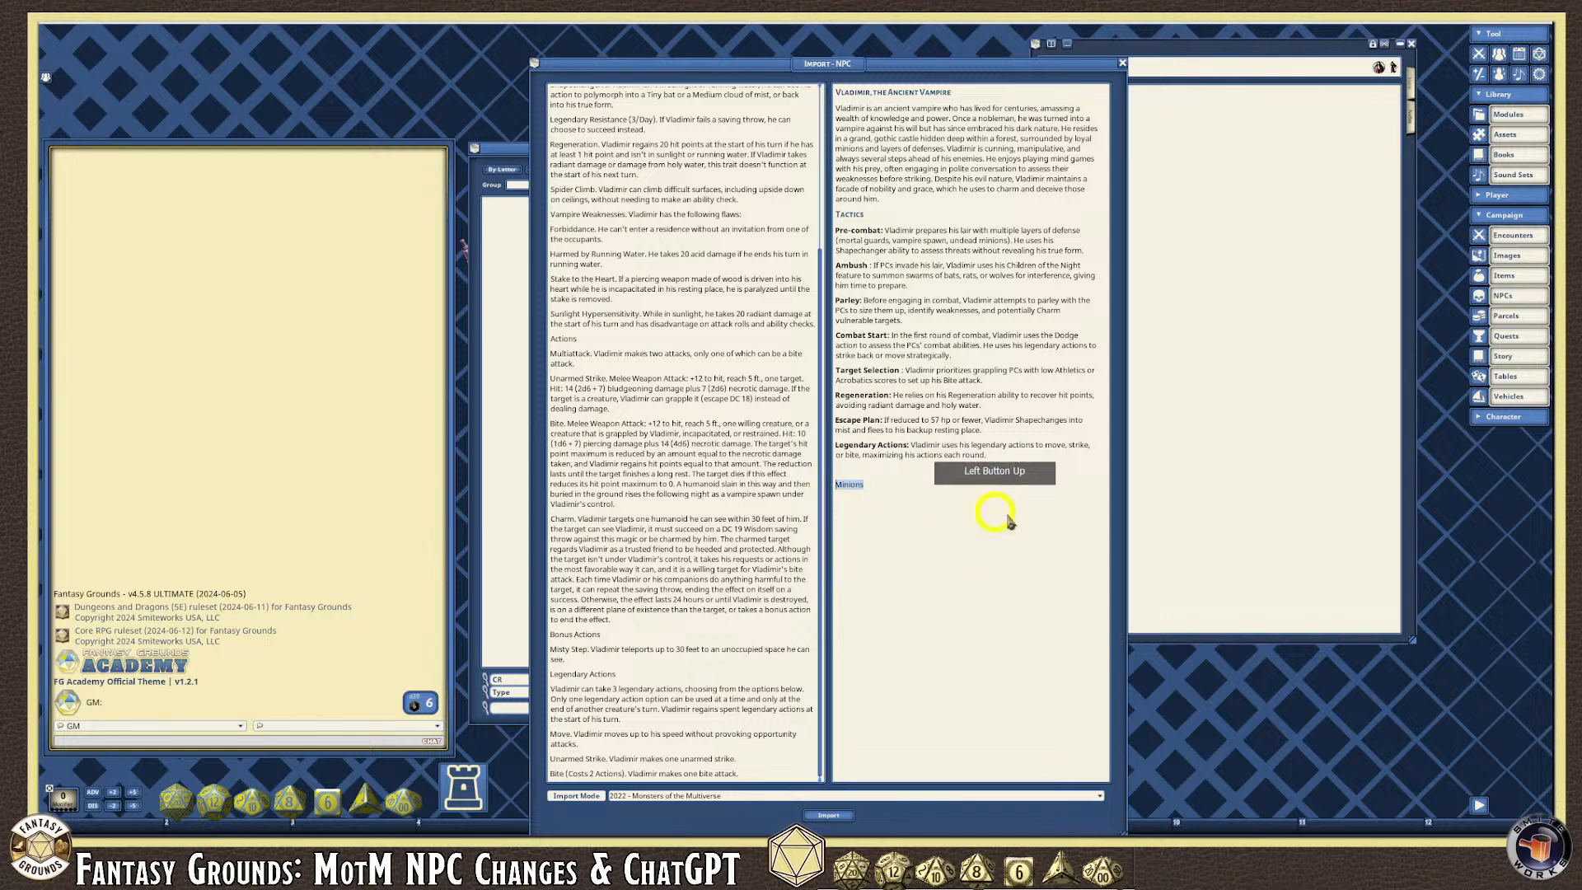
left_click(911, 485)
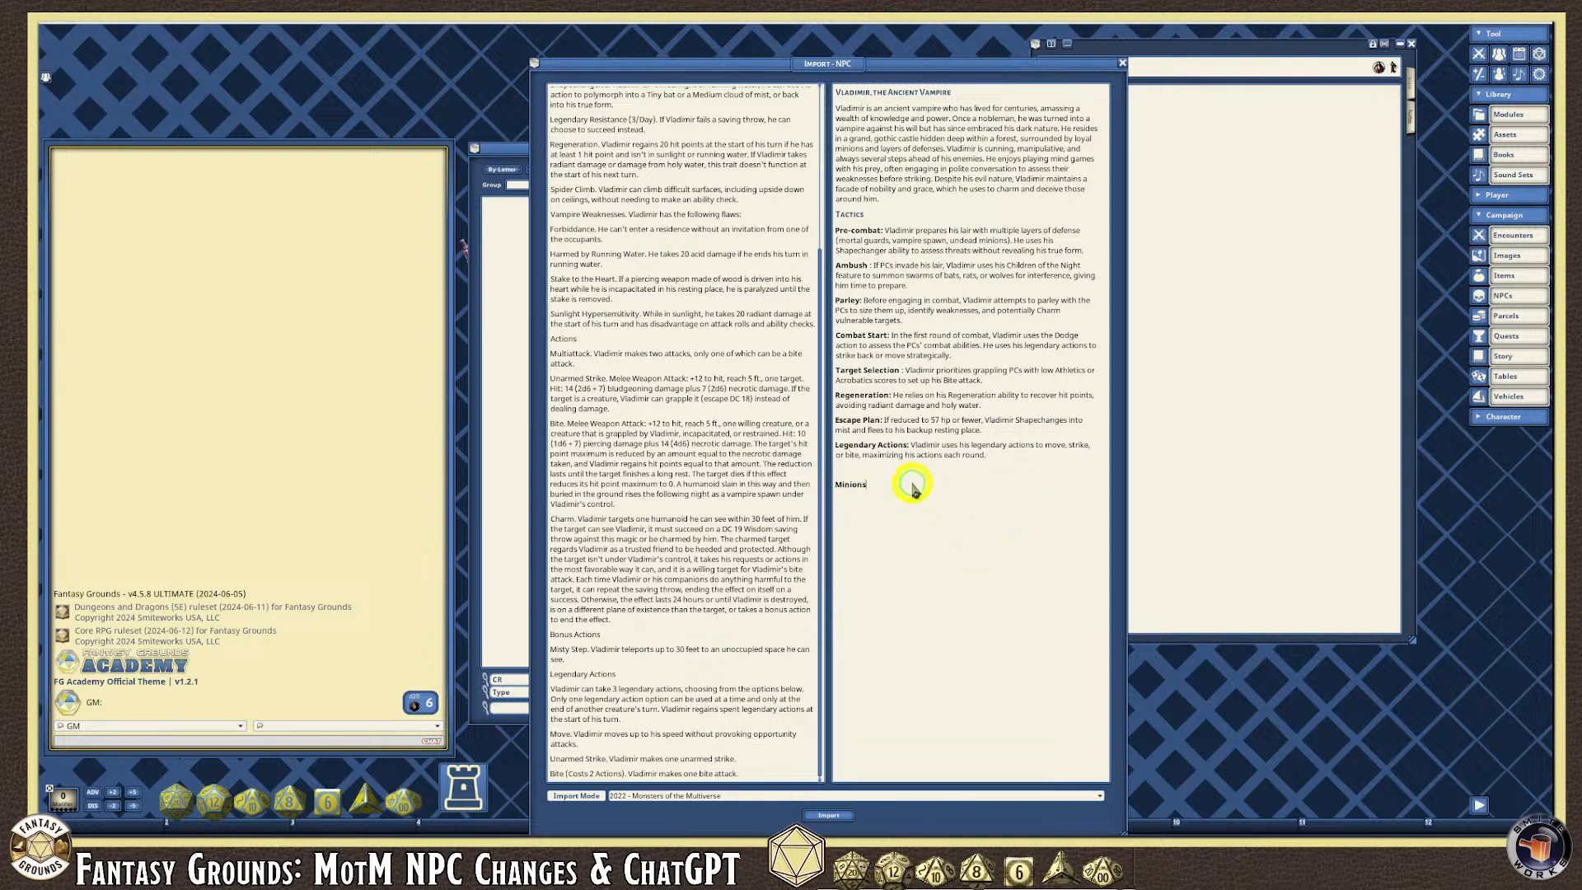
left_click_drag(876, 486, 837, 488)
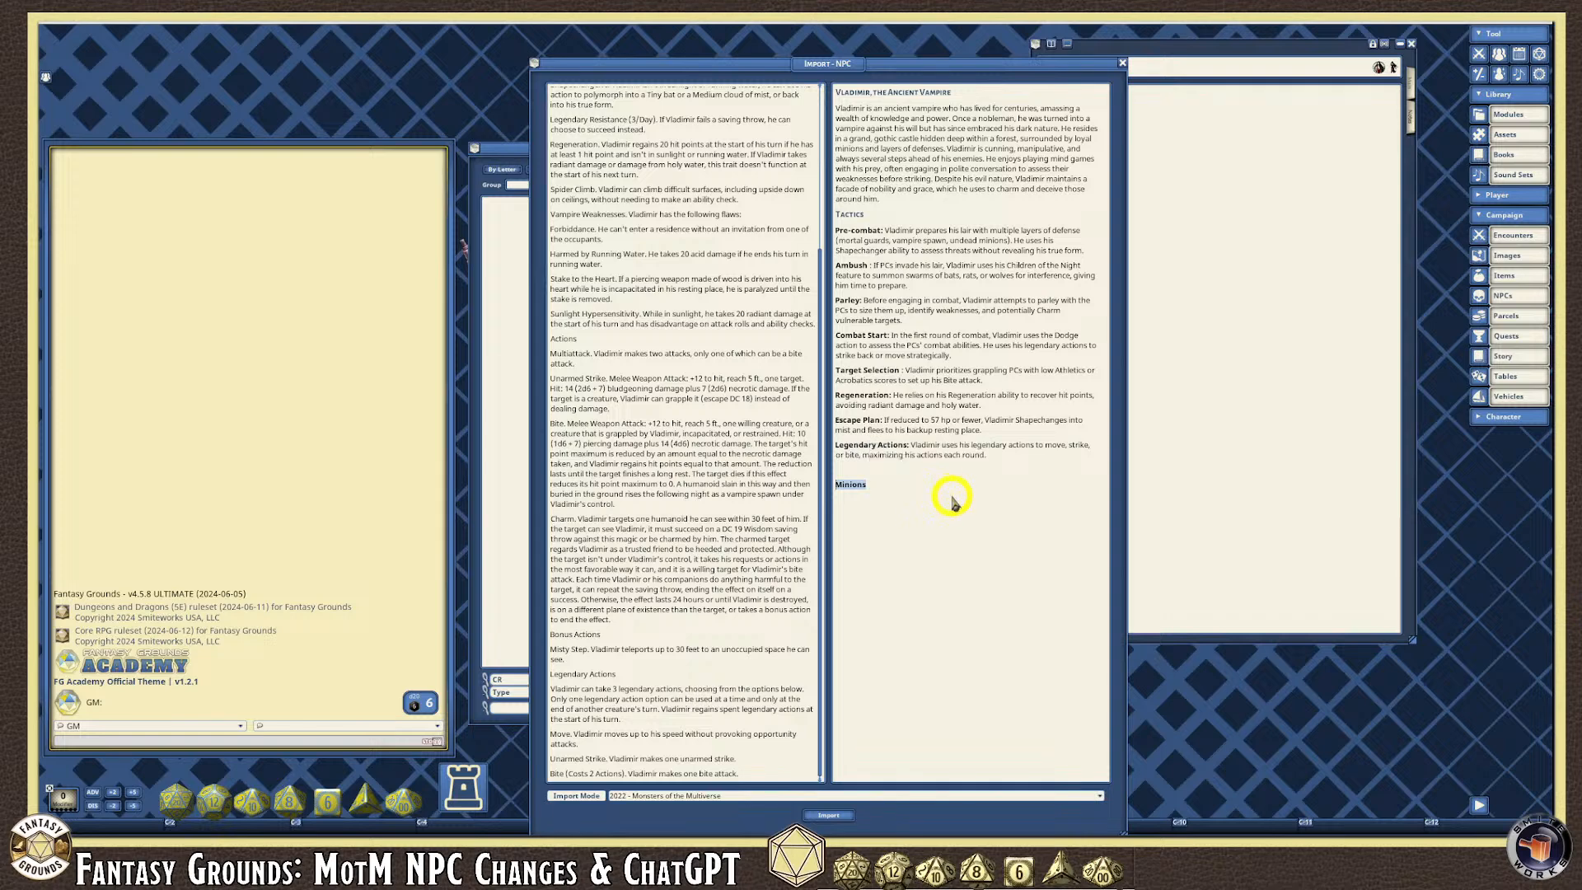
key("ctrl+h")
left_click(853, 485)
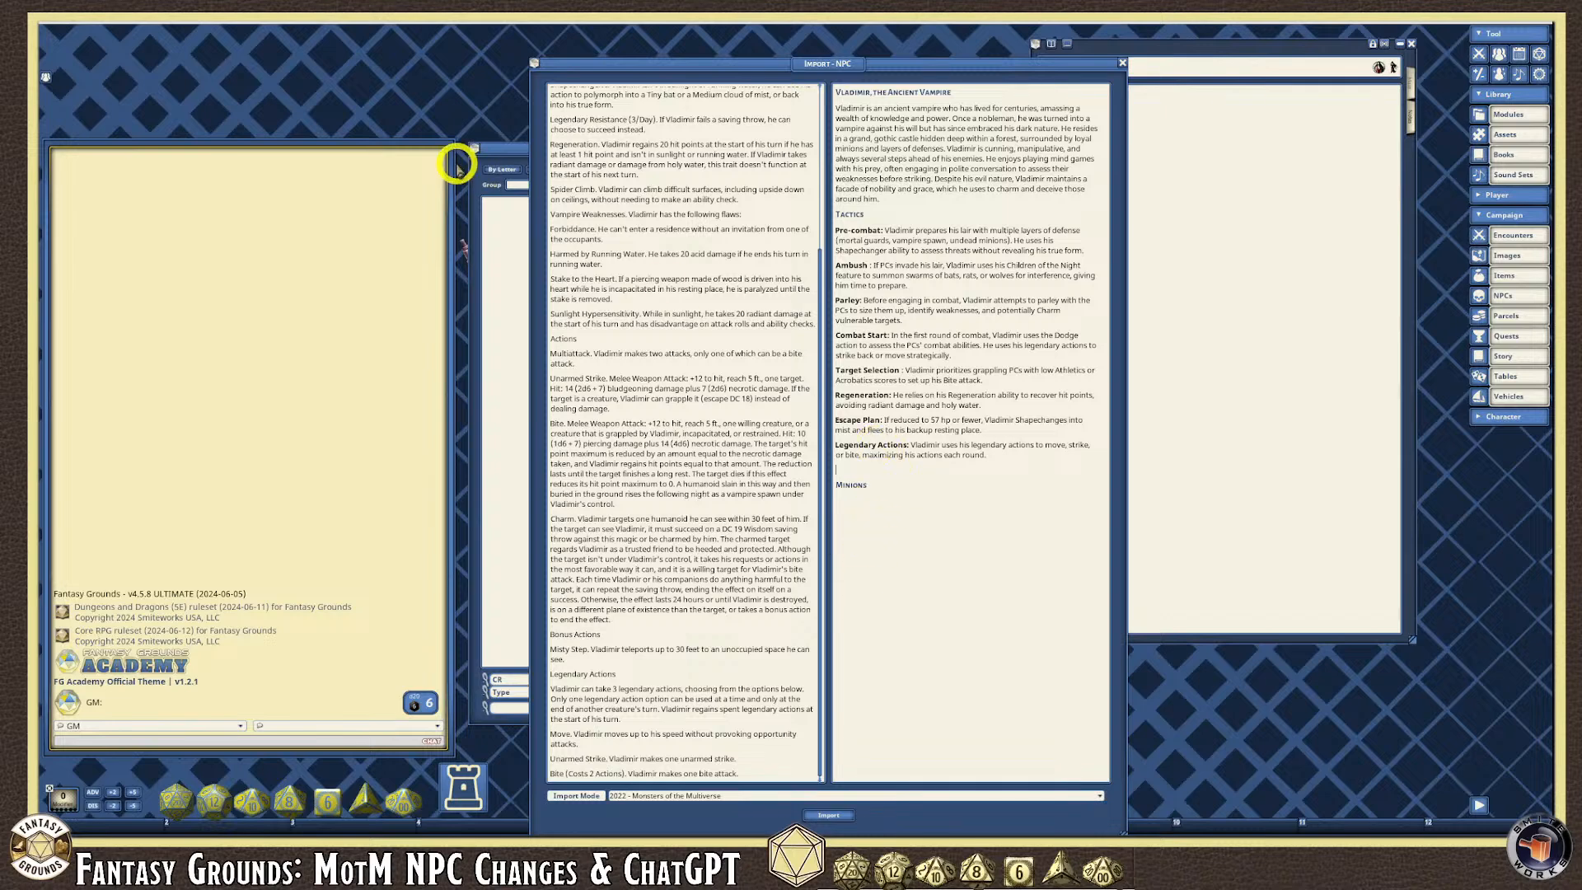
Look over the stat block text and import it with the description as an NPC record.
scroll(666, 527, "up", 4)
scroll(651, 527, "down", 4)
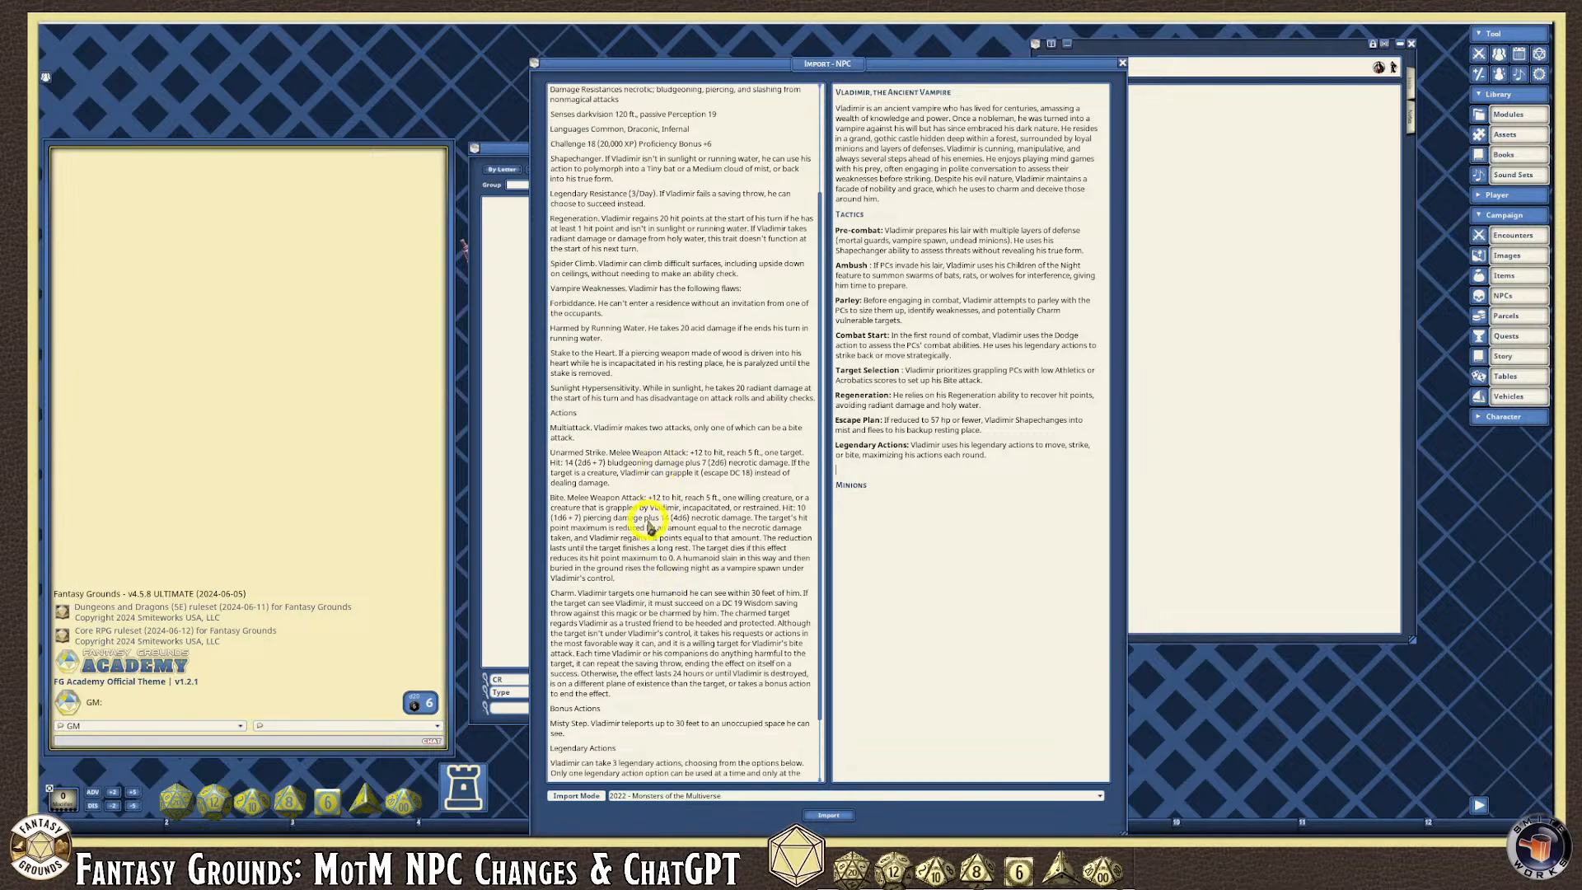
left_click(830, 816)
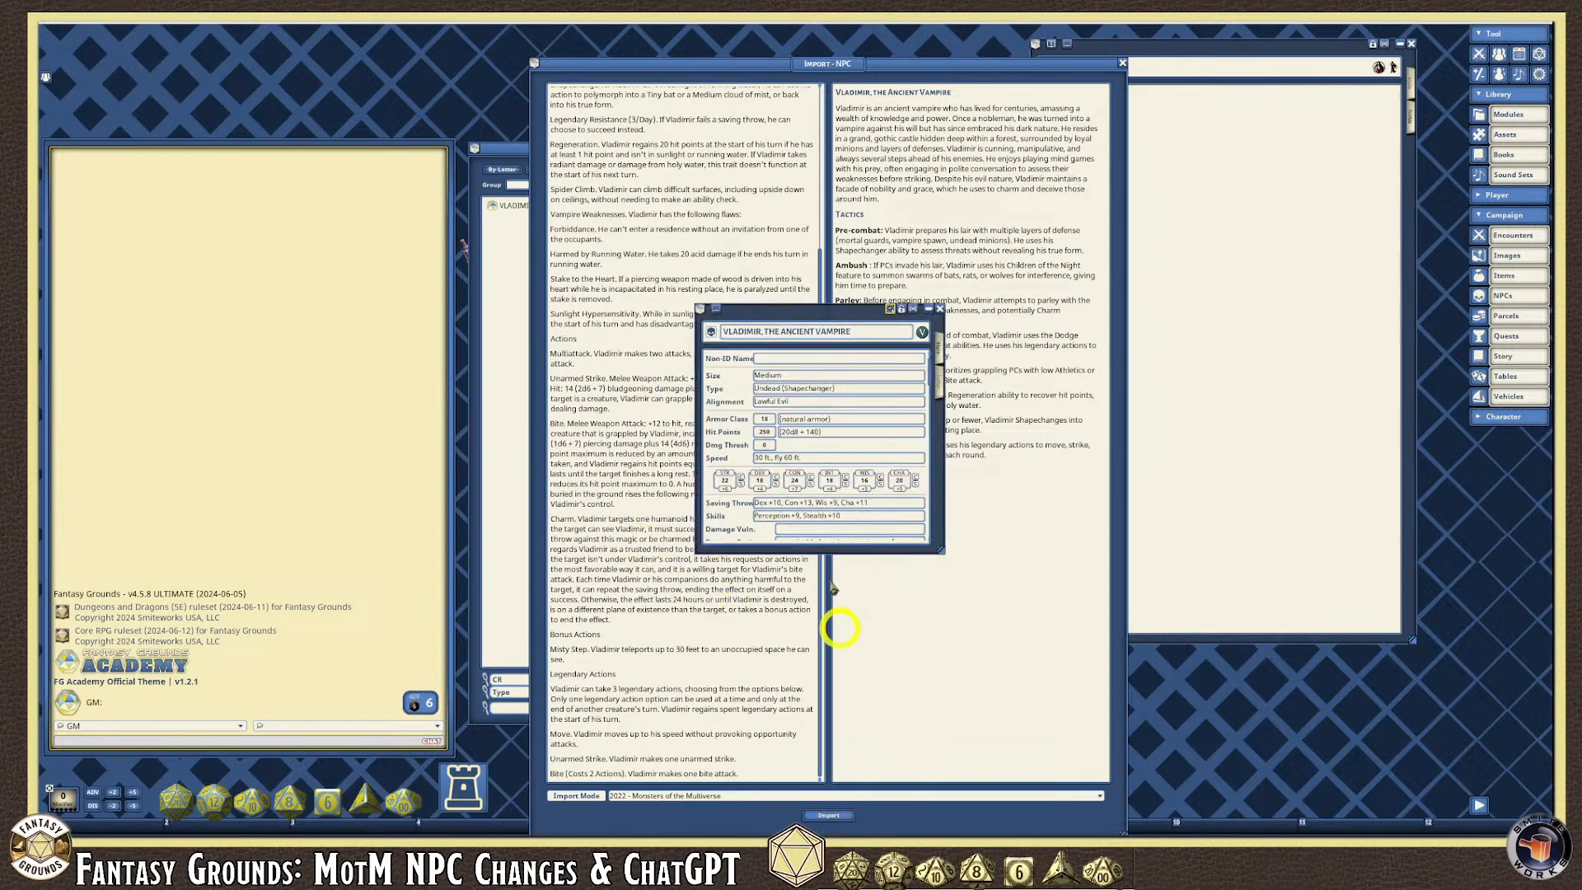
Close the NPCs list, place the vampire's new record beside the import window, and enlarge the record to show more of its stats.
left_click_drag(847, 305, 1187, 269)
left_click_drag(904, 64, 473, 47)
left_click(717, 149)
left_click(539, 206)
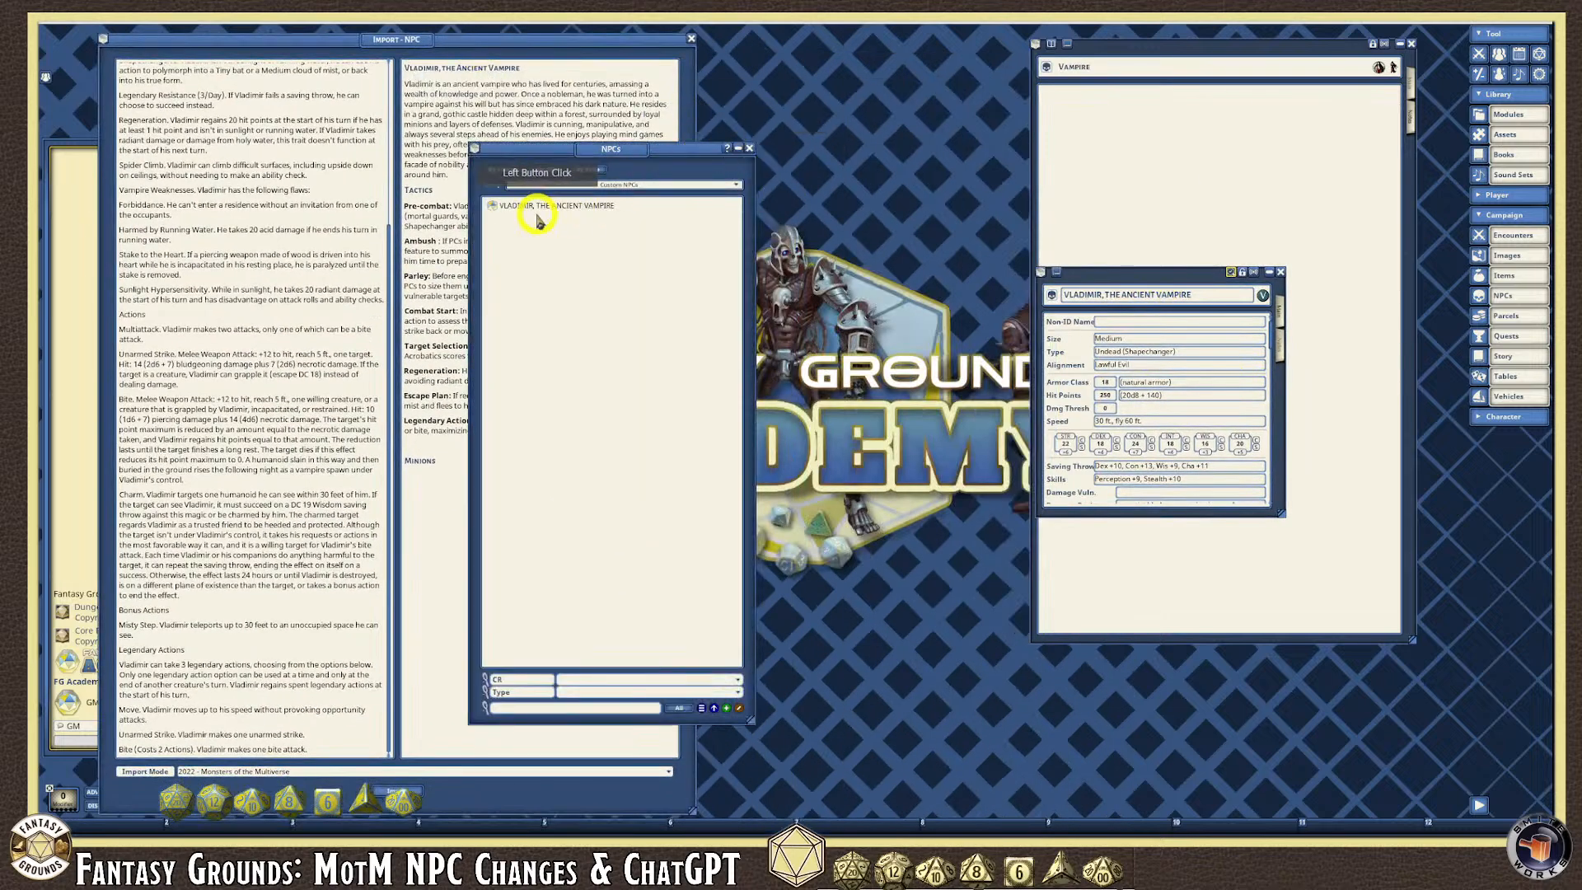
left_click(749, 149)
left_click_drag(1137, 272, 805, 43)
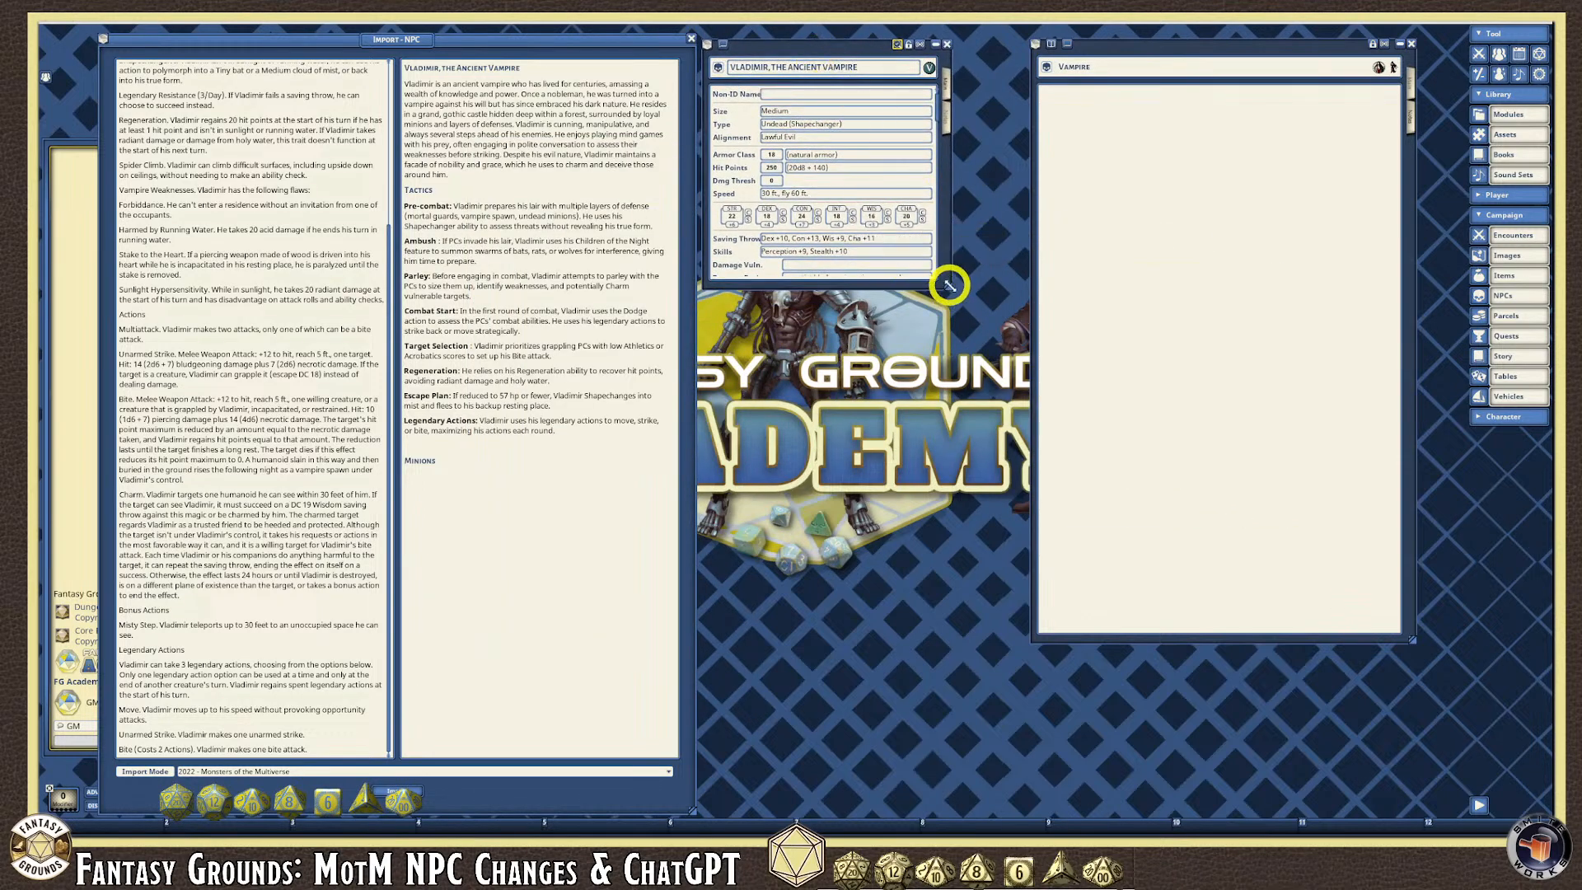
left_click_drag(947, 309, 985, 697)
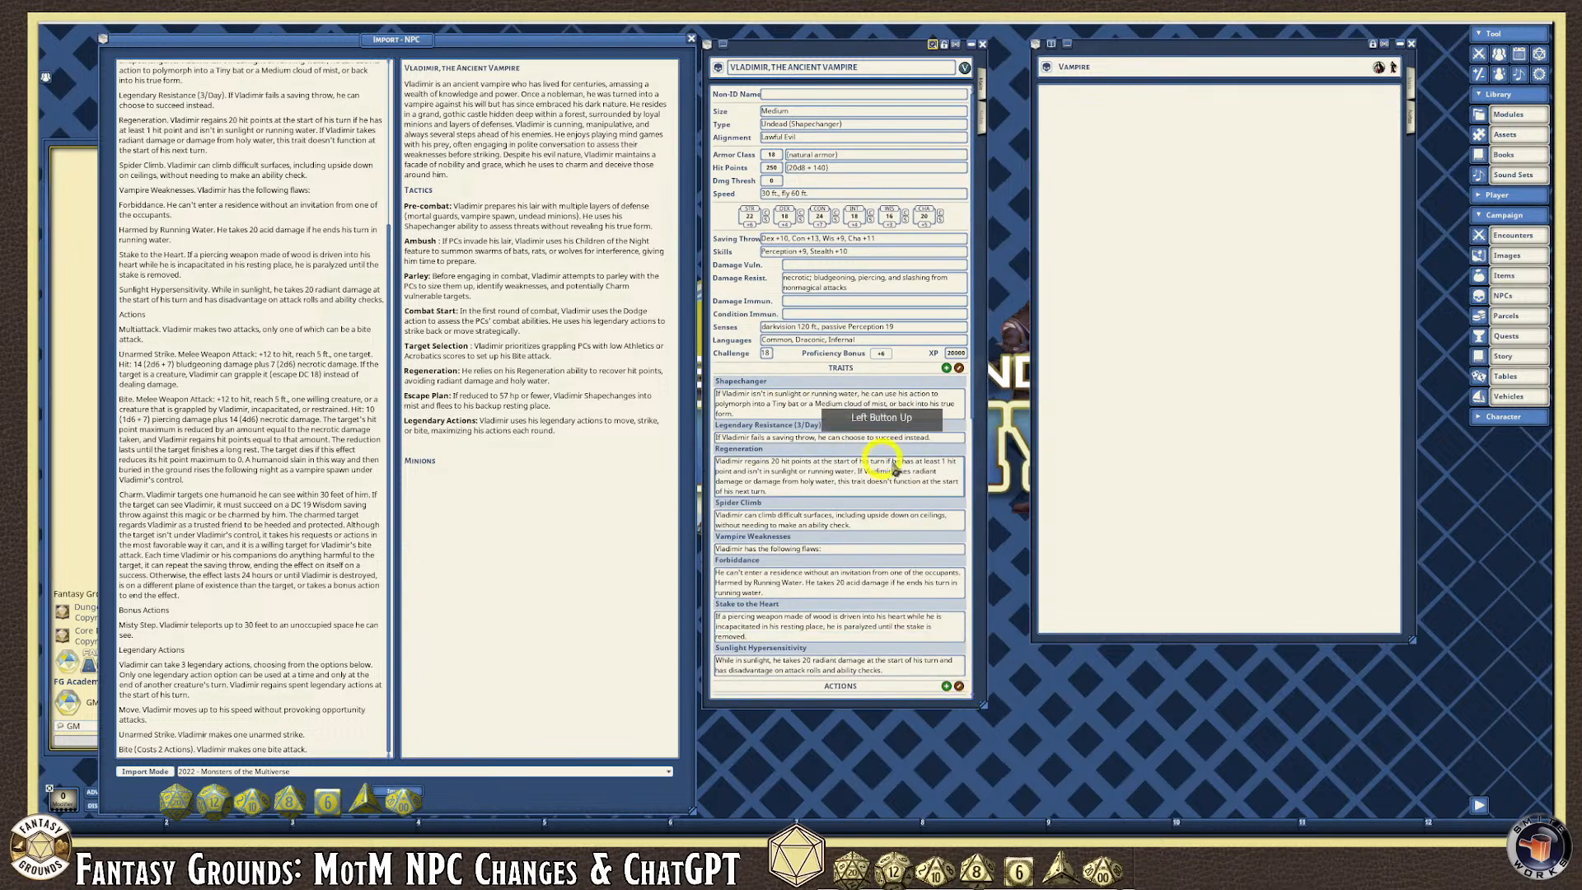
Compare the imported record's stats, traits, actions, bonus actions and legendary actions against the source stat block text.
scroll(909, 468, "down", 2)
scroll(909, 468, "down", 1)
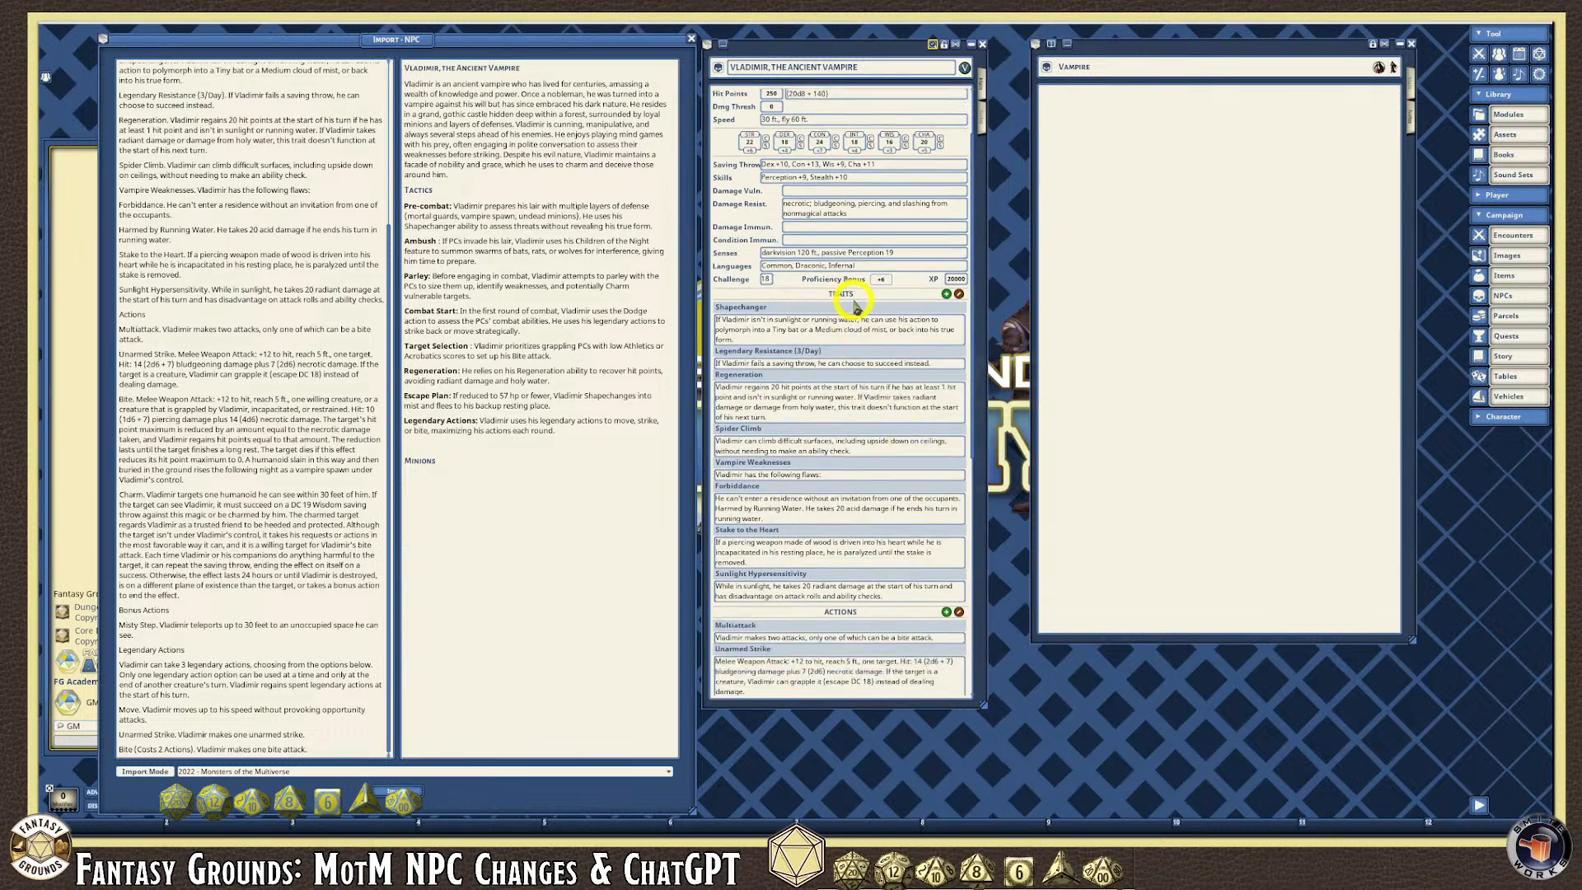
scroll(280, 445, "up", 5)
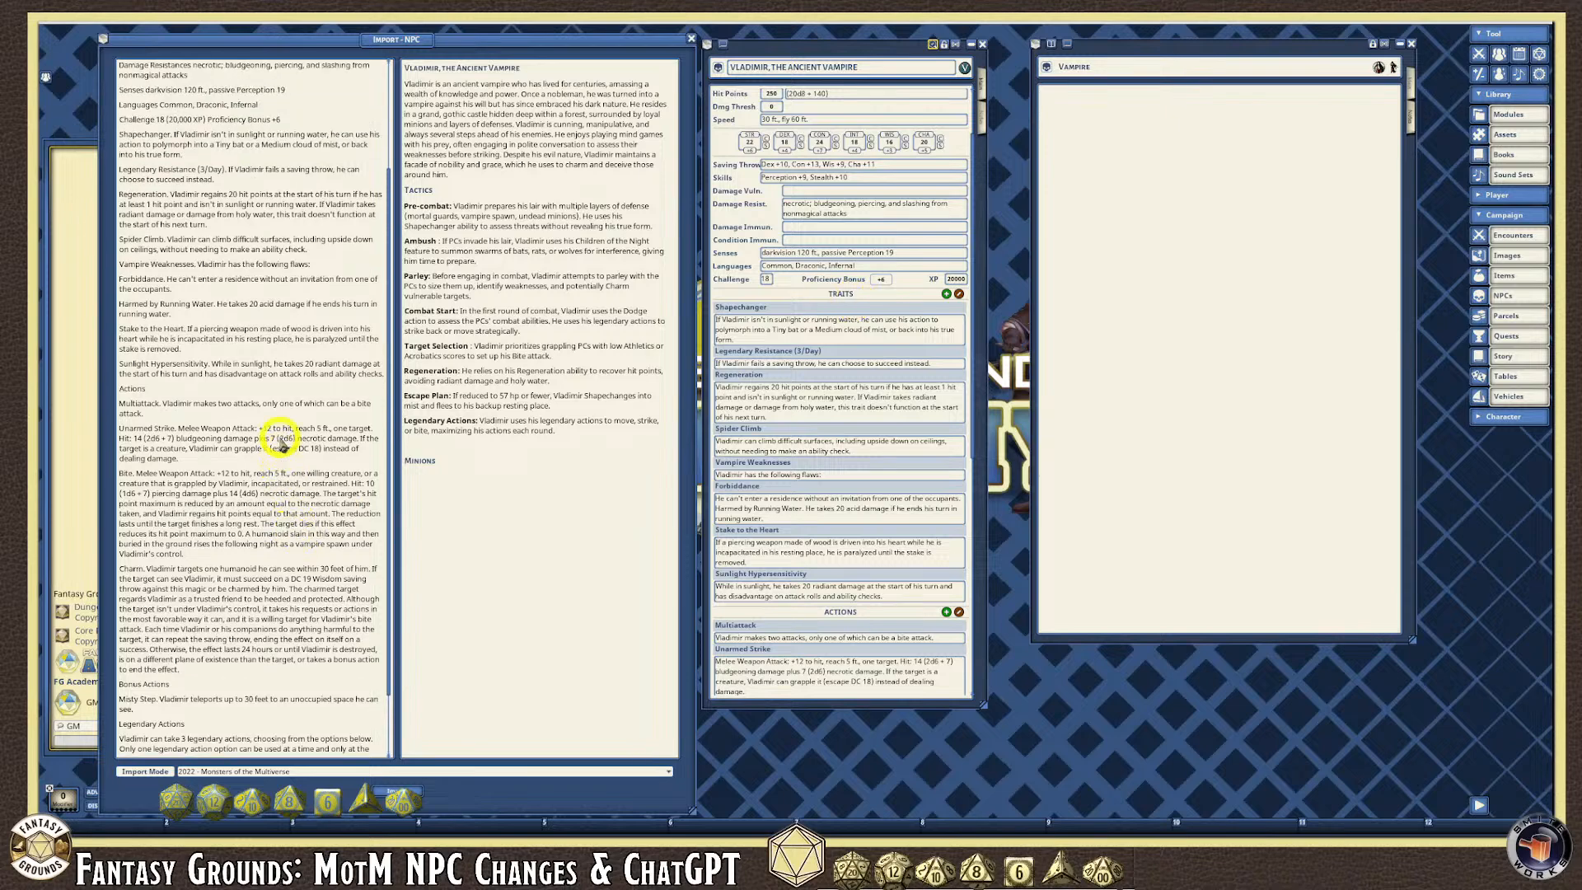
scroll(847, 507, "down", 1)
scroll(847, 507, "down", 6)
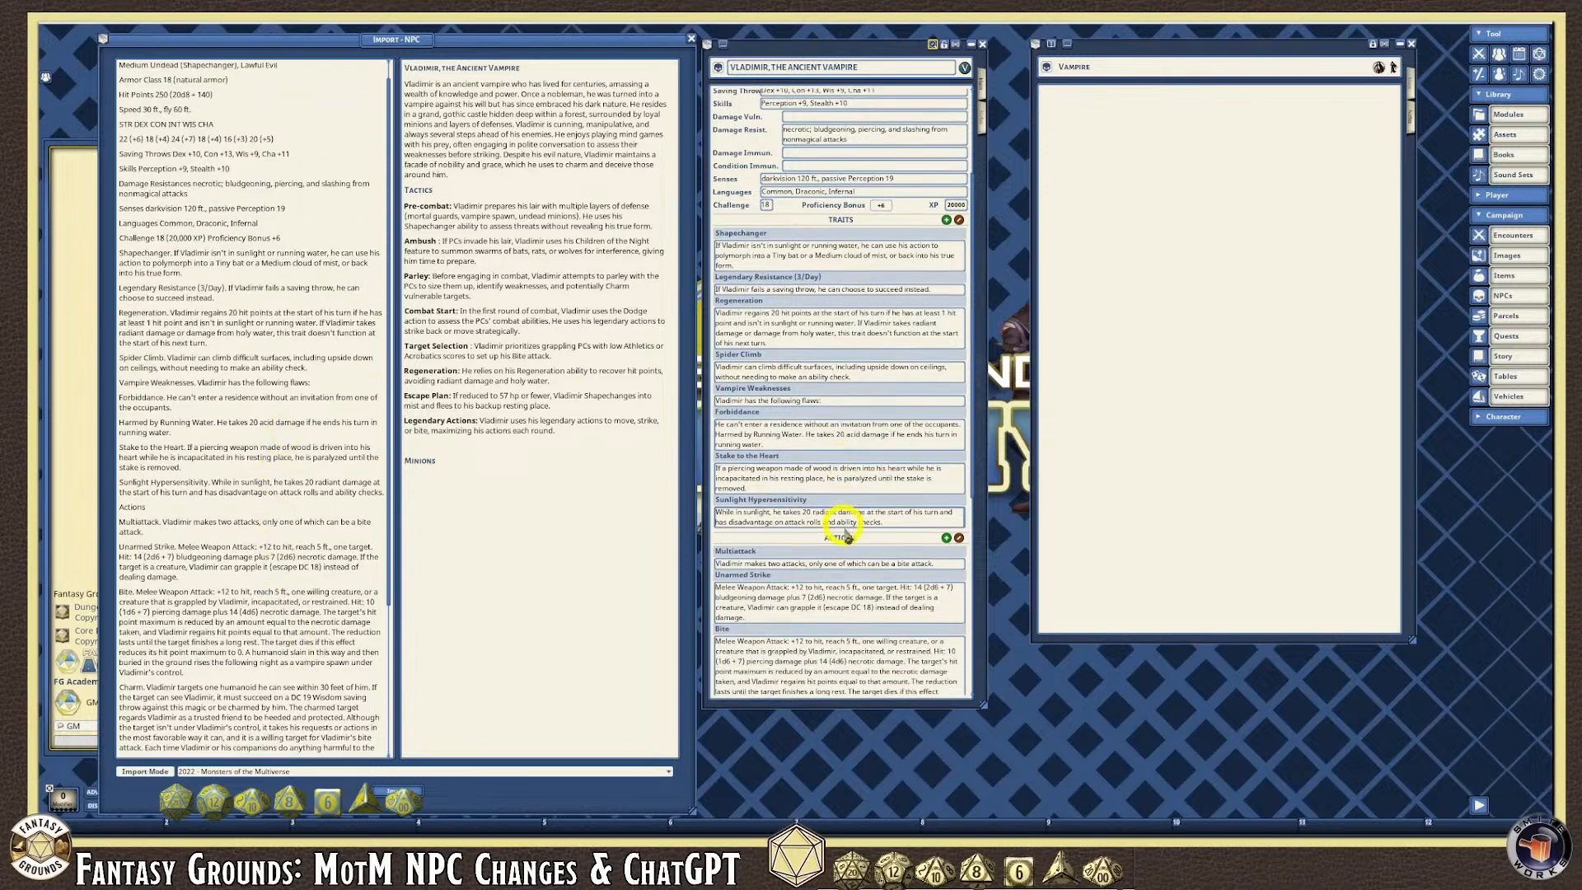
scroll(871, 552, "down", 2)
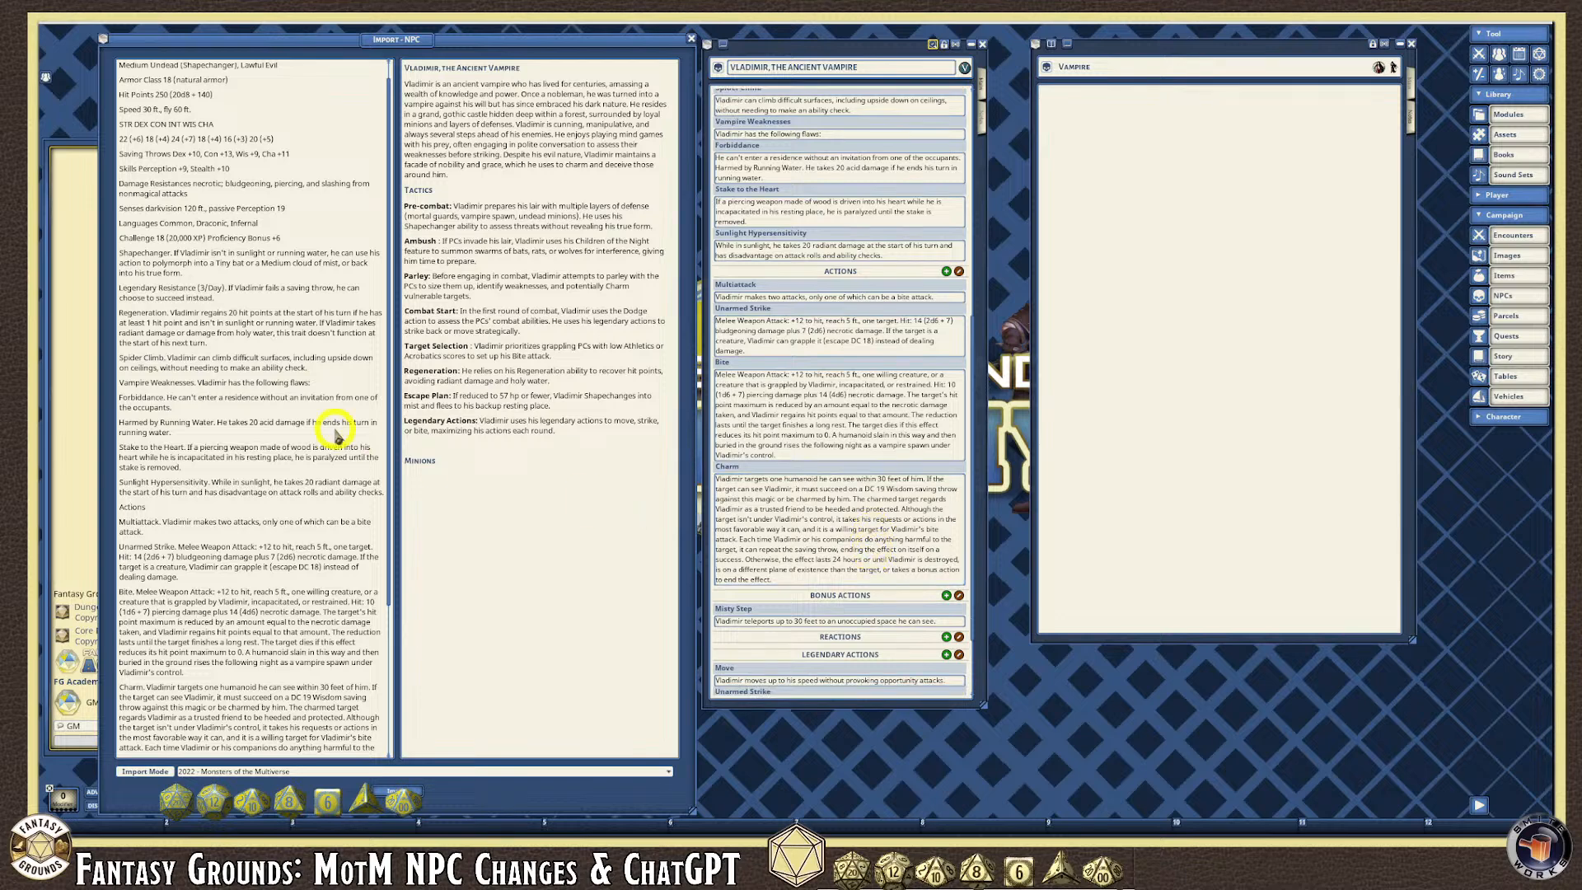
scroll(240, 417, "down", 2)
scroll(840, 468, "down", 2)
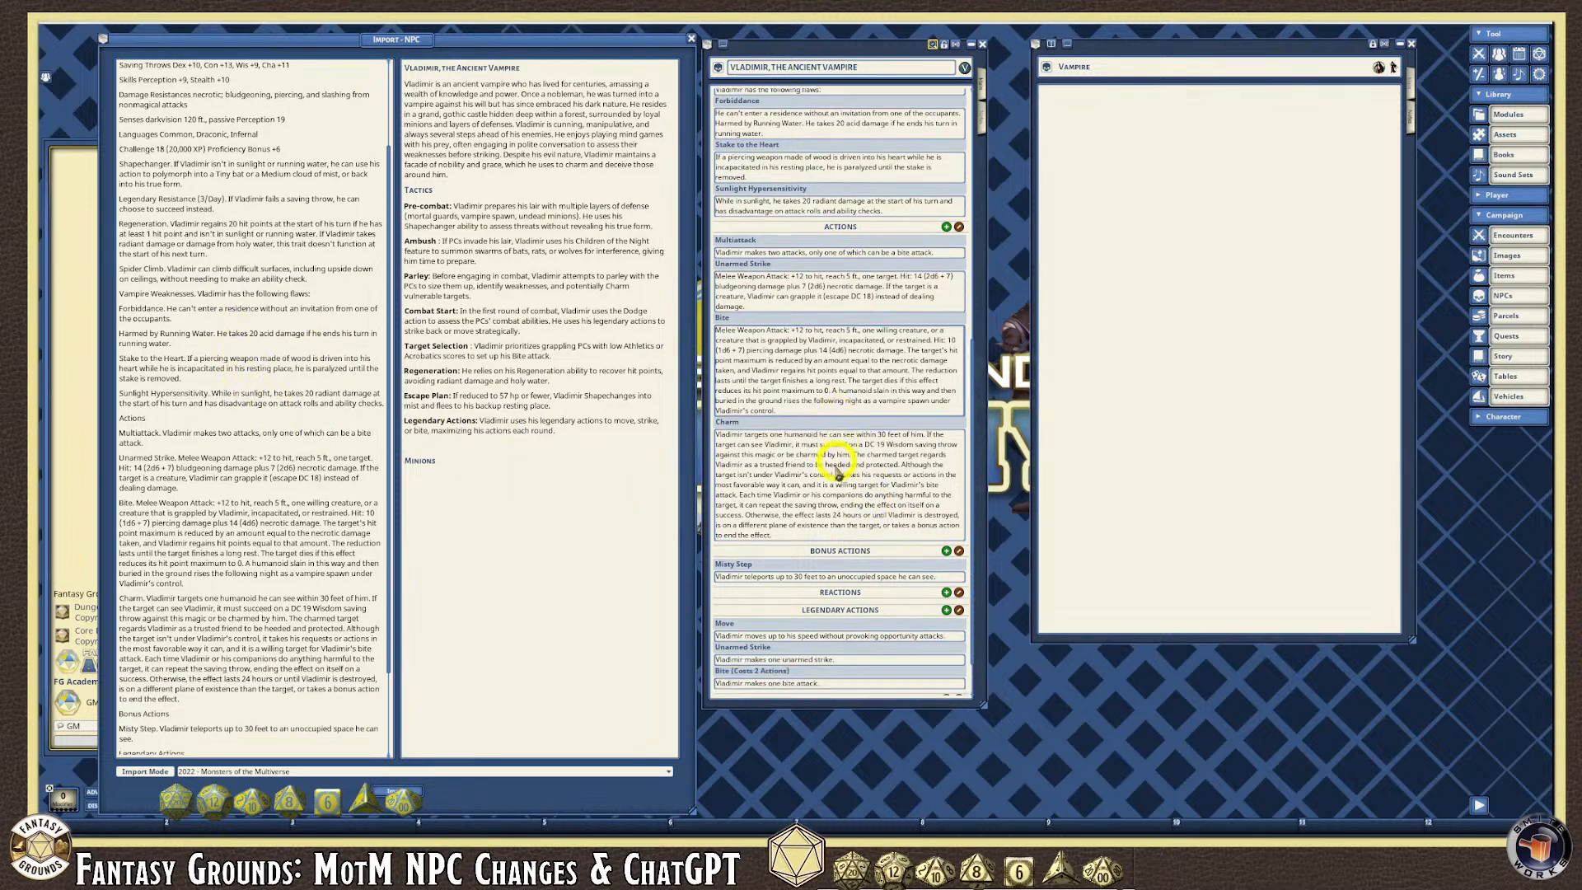
scroll(313, 443, "down", 3)
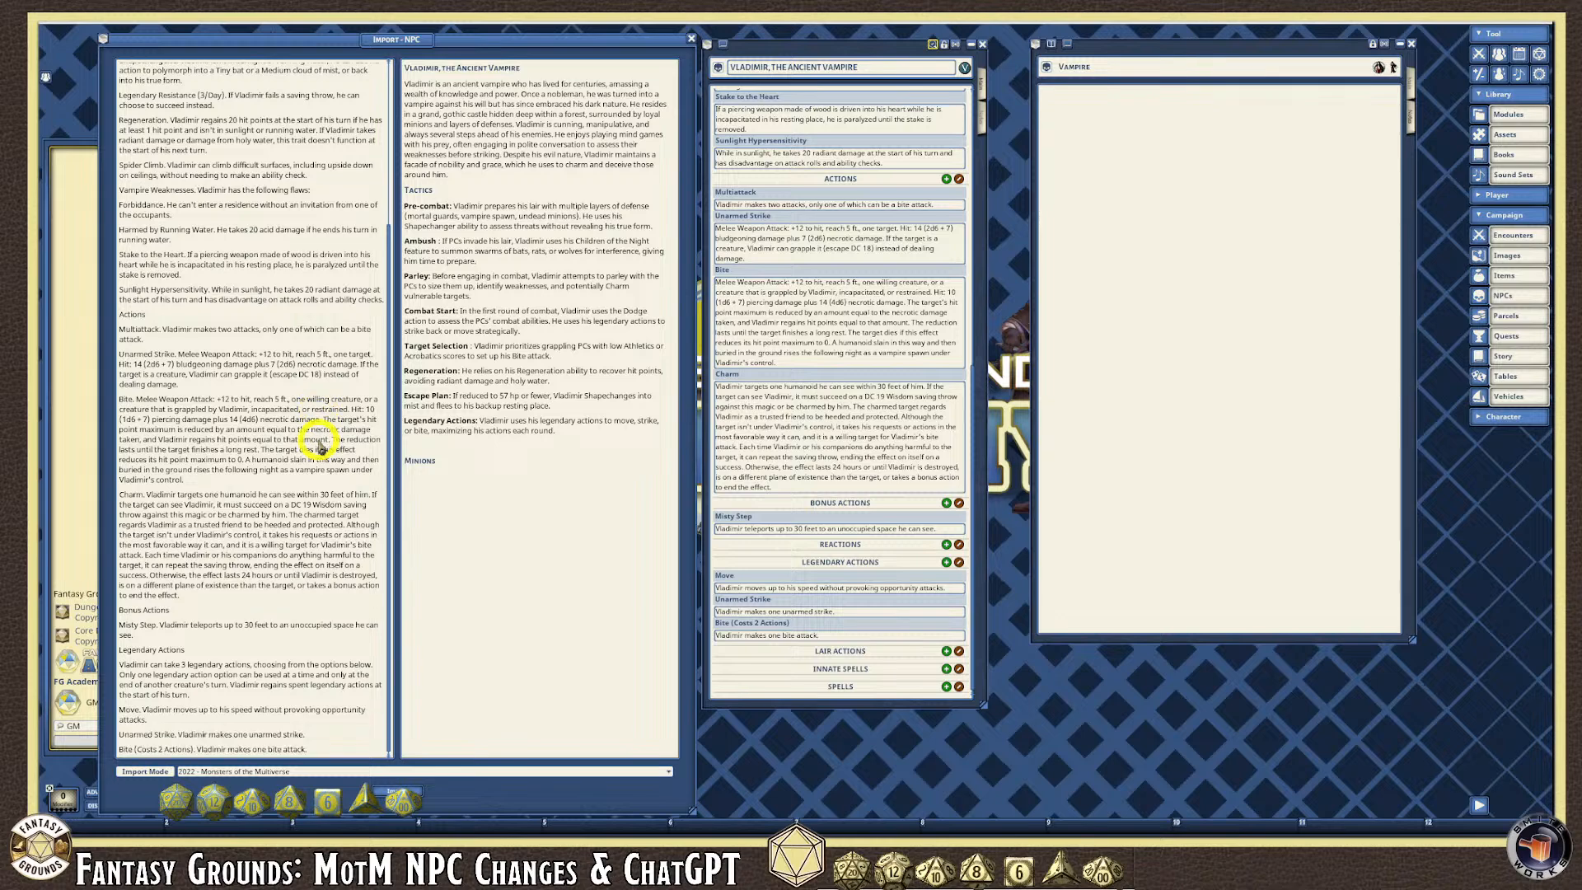
scroll(317, 445, "up", 3)
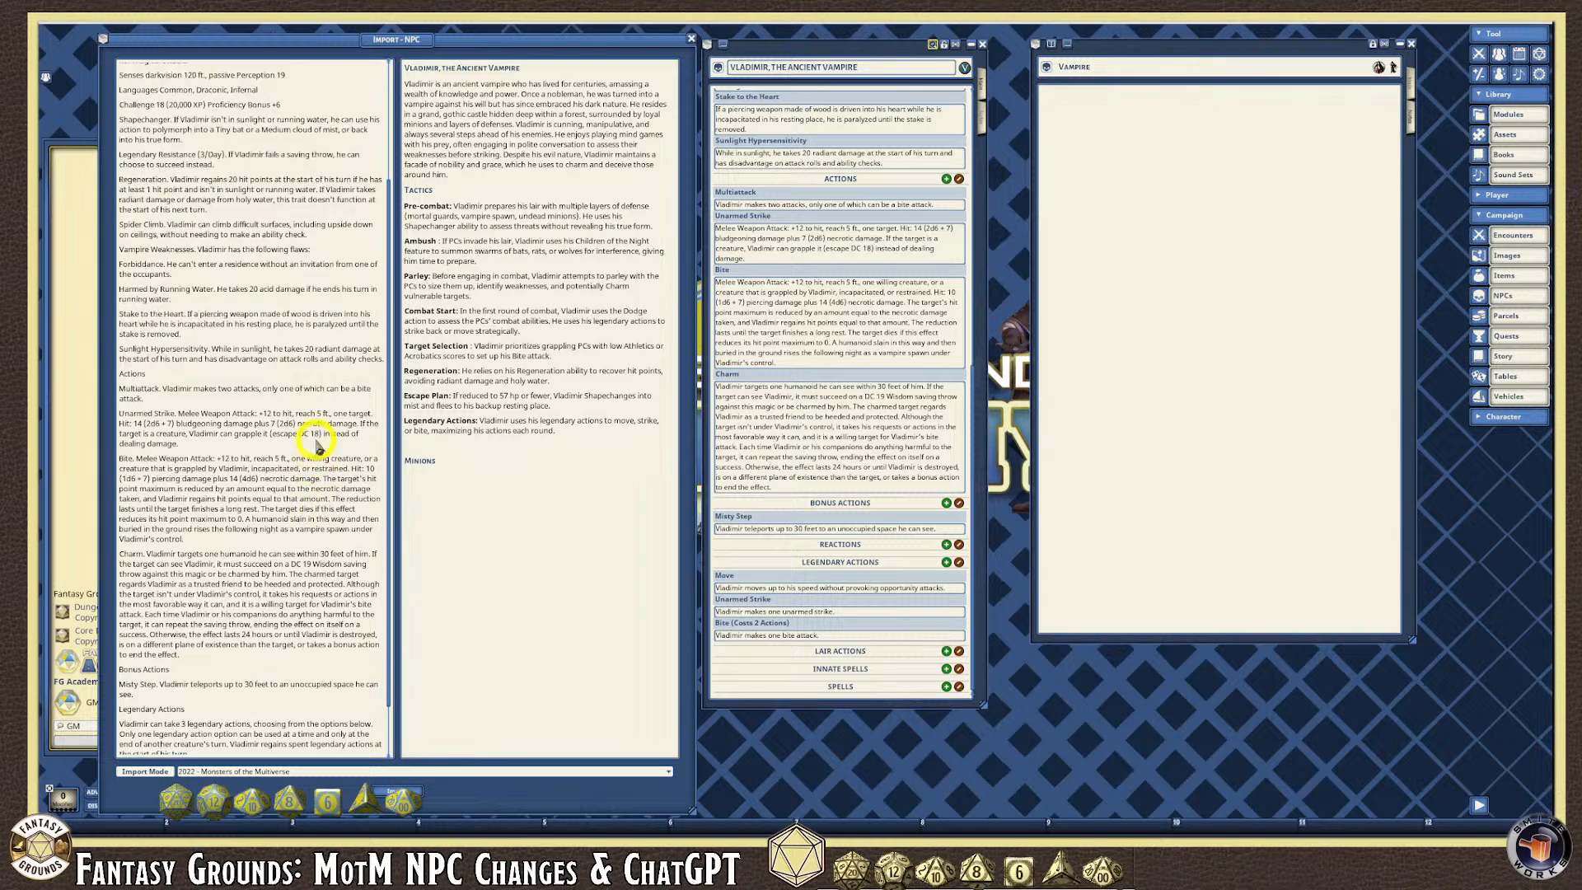
scroll(317, 445, "up", 1)
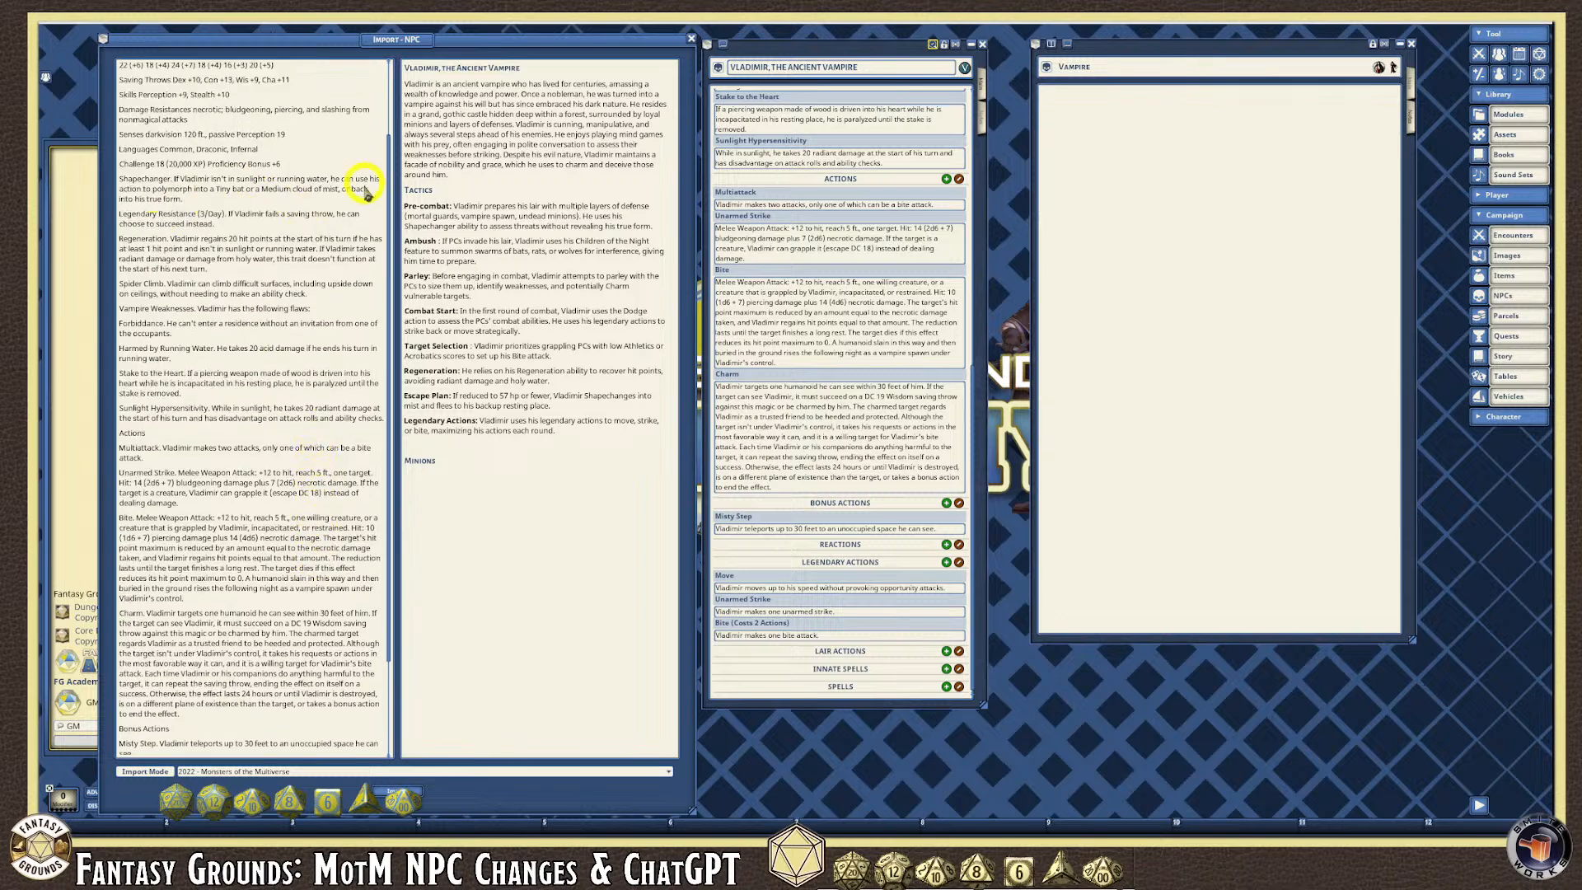
Show the standard Vampire's main stats and compare them with the imported ancient vampire's record from the beginning.
scroll(835, 333, "up", 5)
scroll(835, 334, "up", 4)
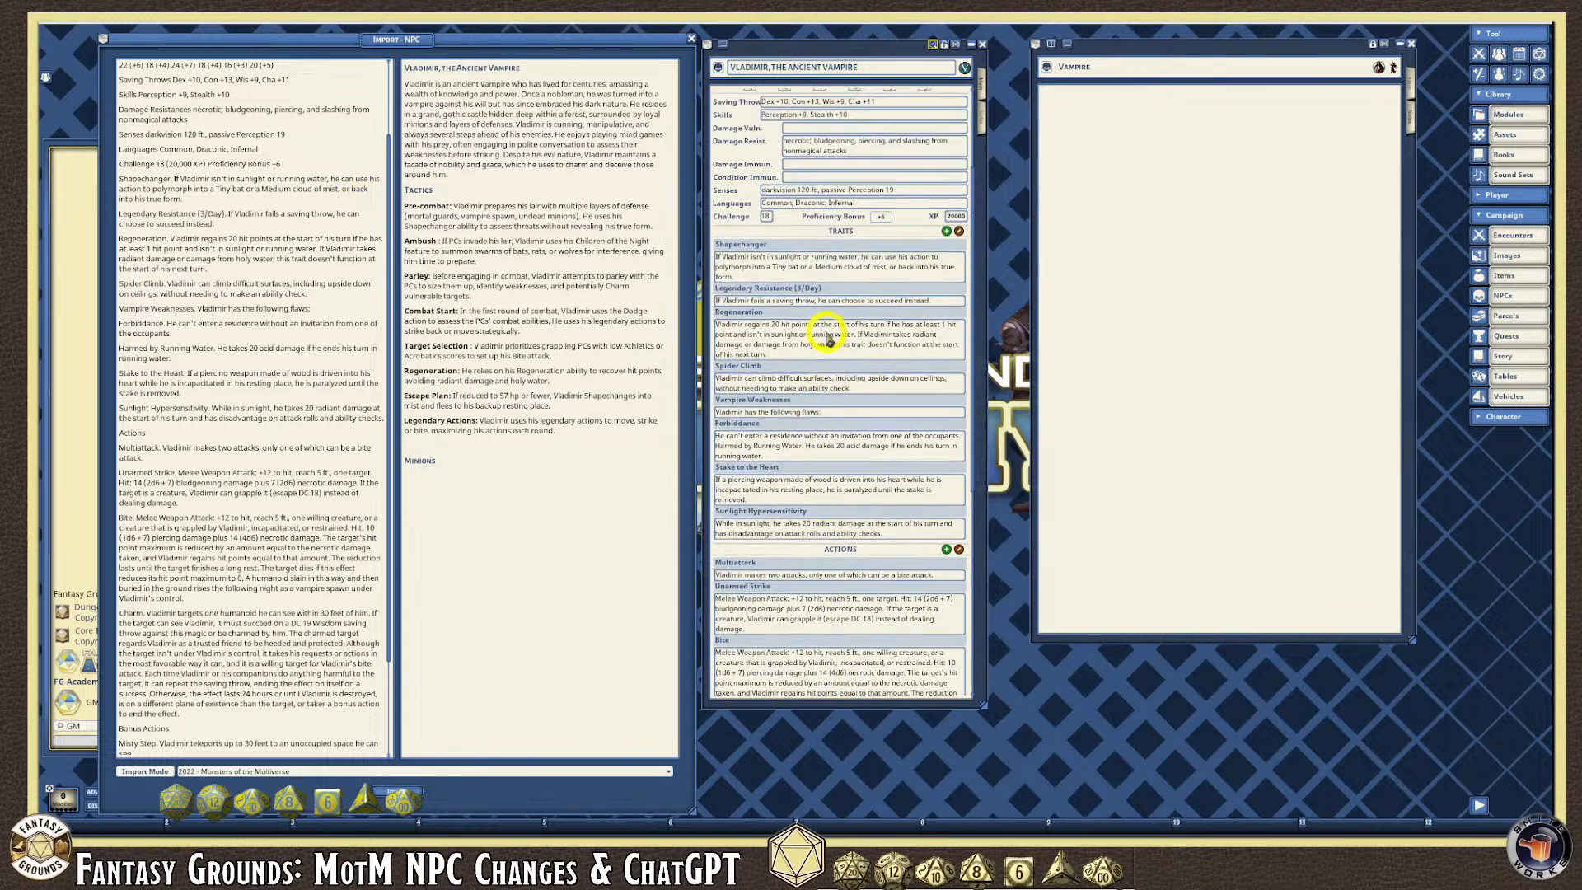
scroll(828, 338, "up", 1)
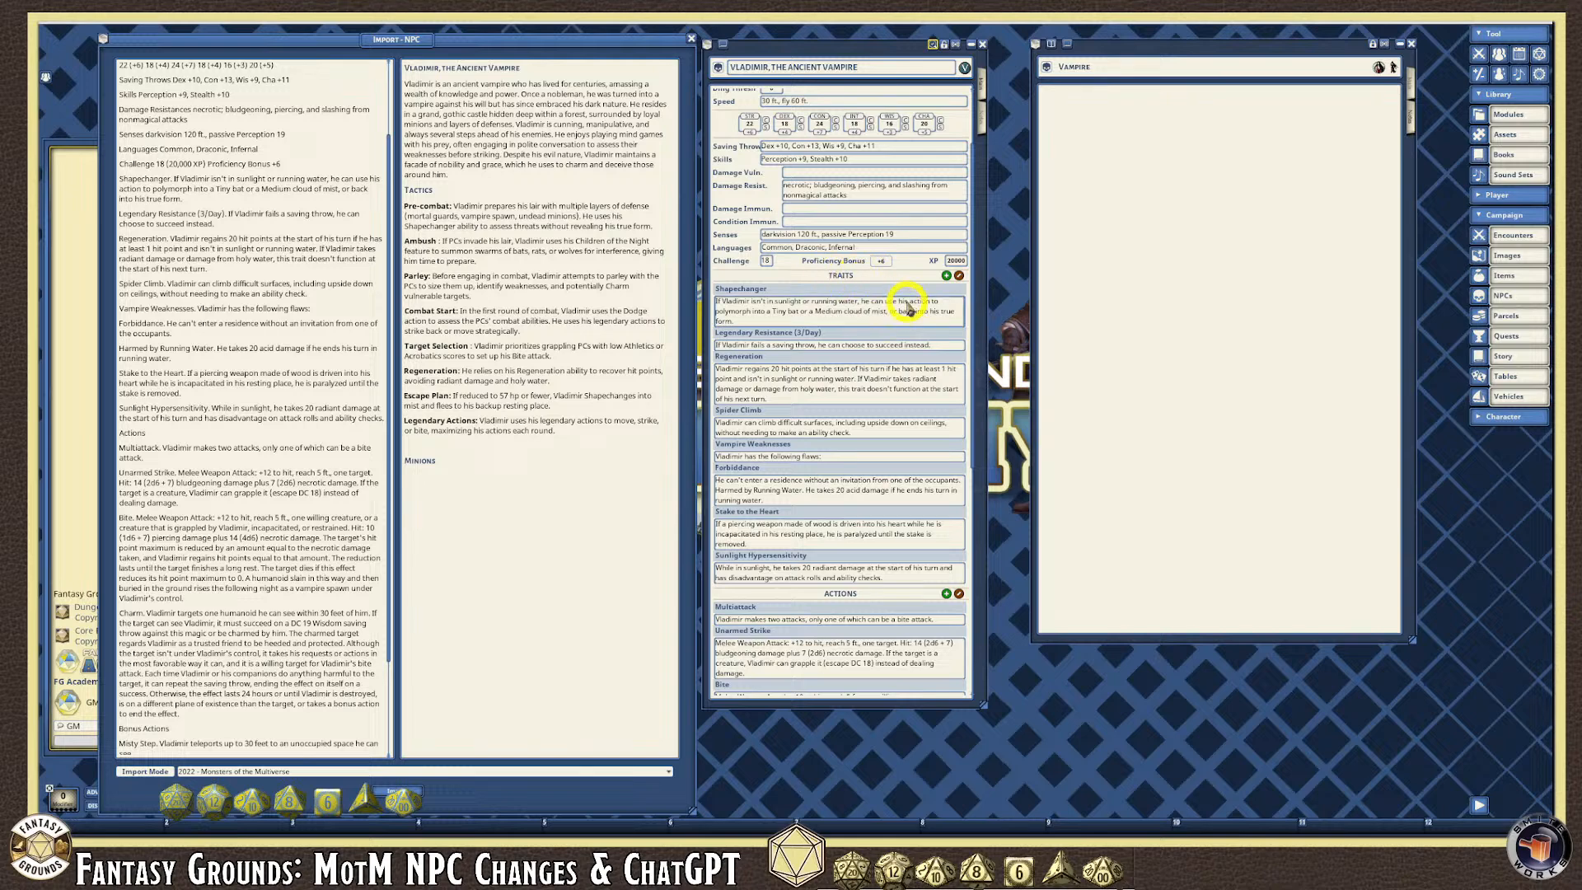
left_click(1412, 79)
scroll(1145, 260, "up", 4)
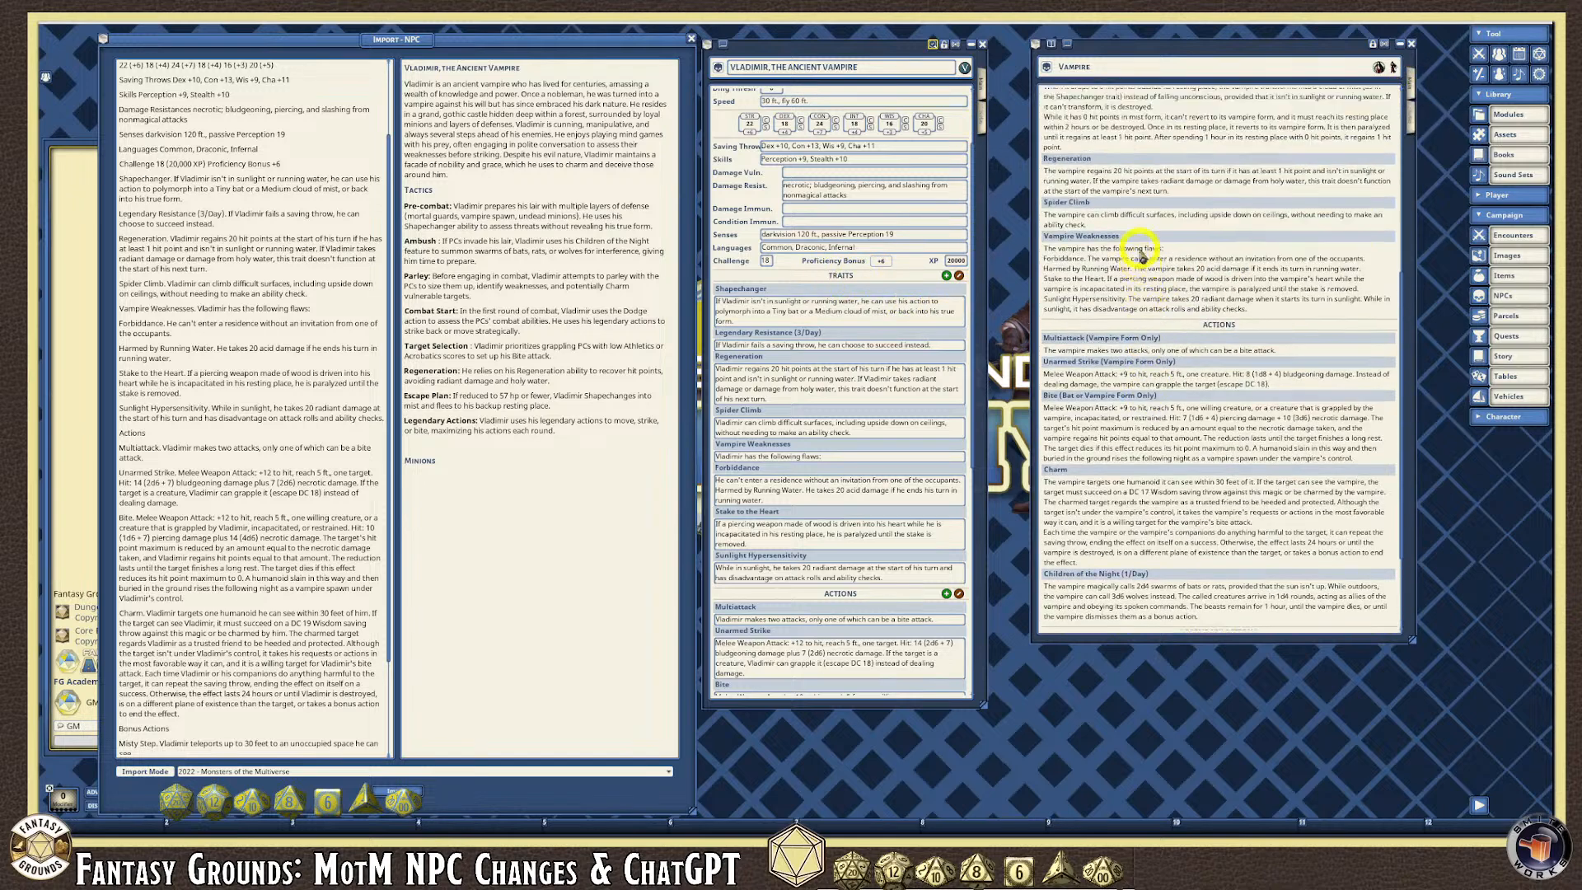
scroll(1330, 346, "up", 5)
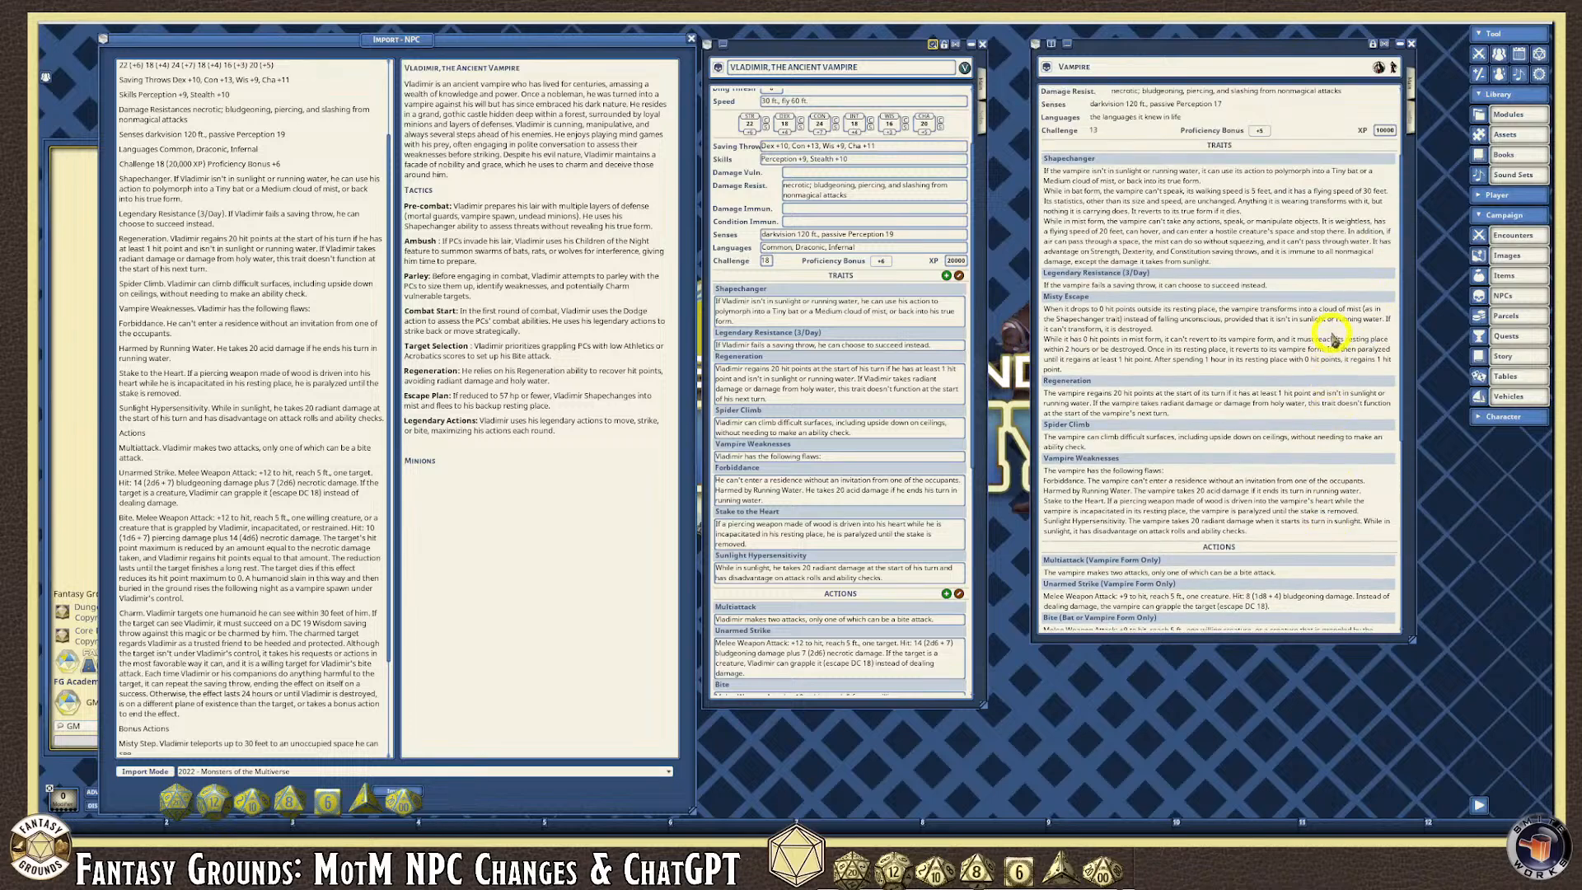
left_click_drag(1400, 146, 1402, 42)
scroll(871, 300, "up", 1)
scroll(872, 300, "up", 2)
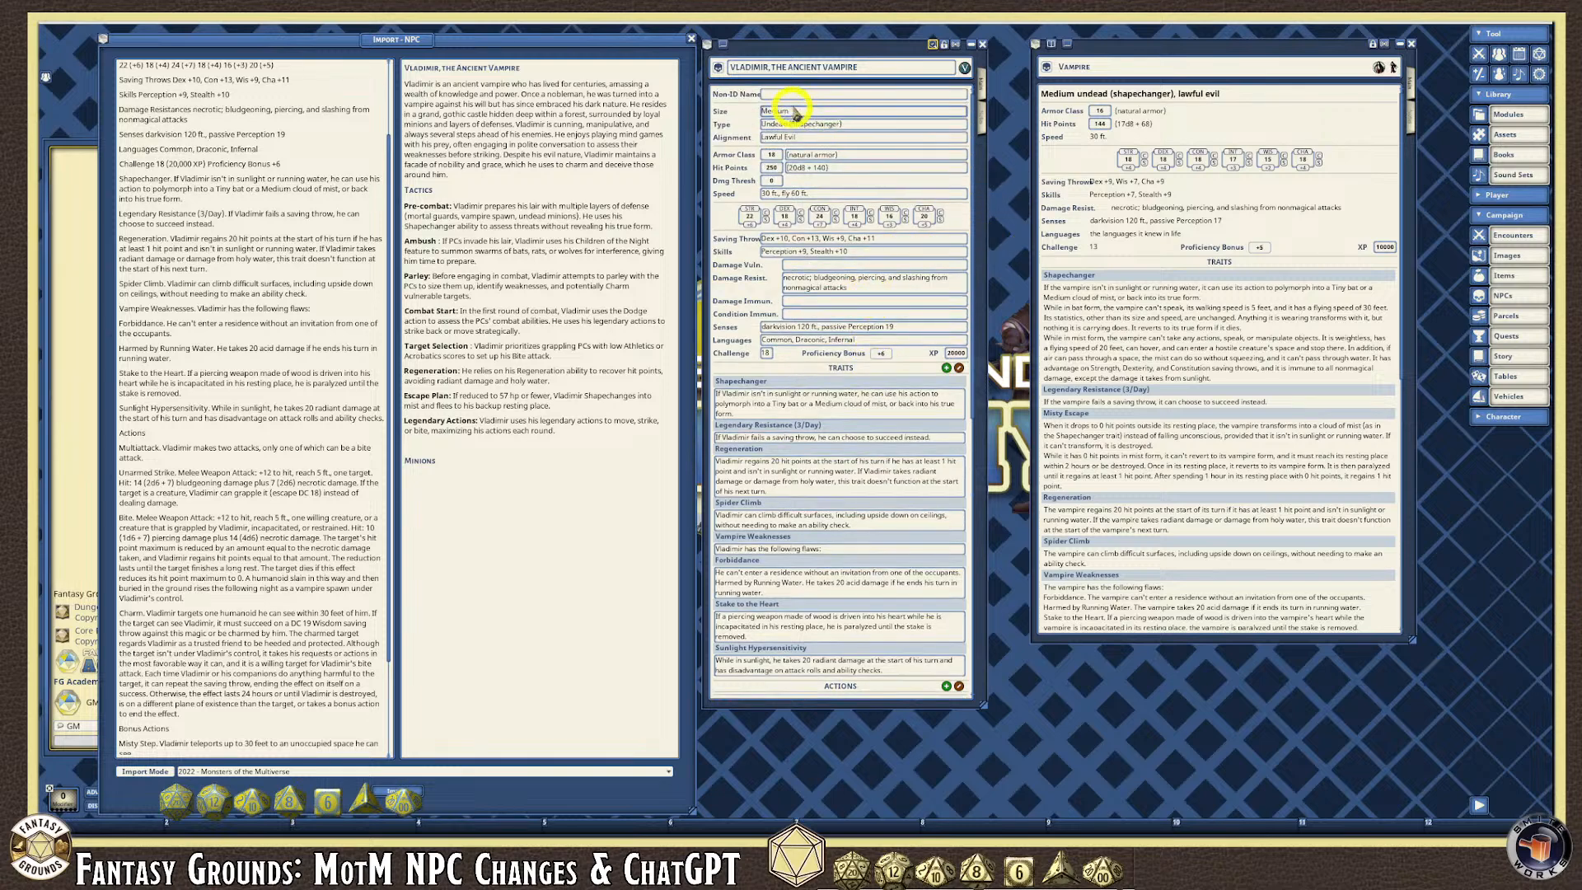
Set the imported ancient vampire's non-identified name to "Male Vampire".
left_click(889, 126)
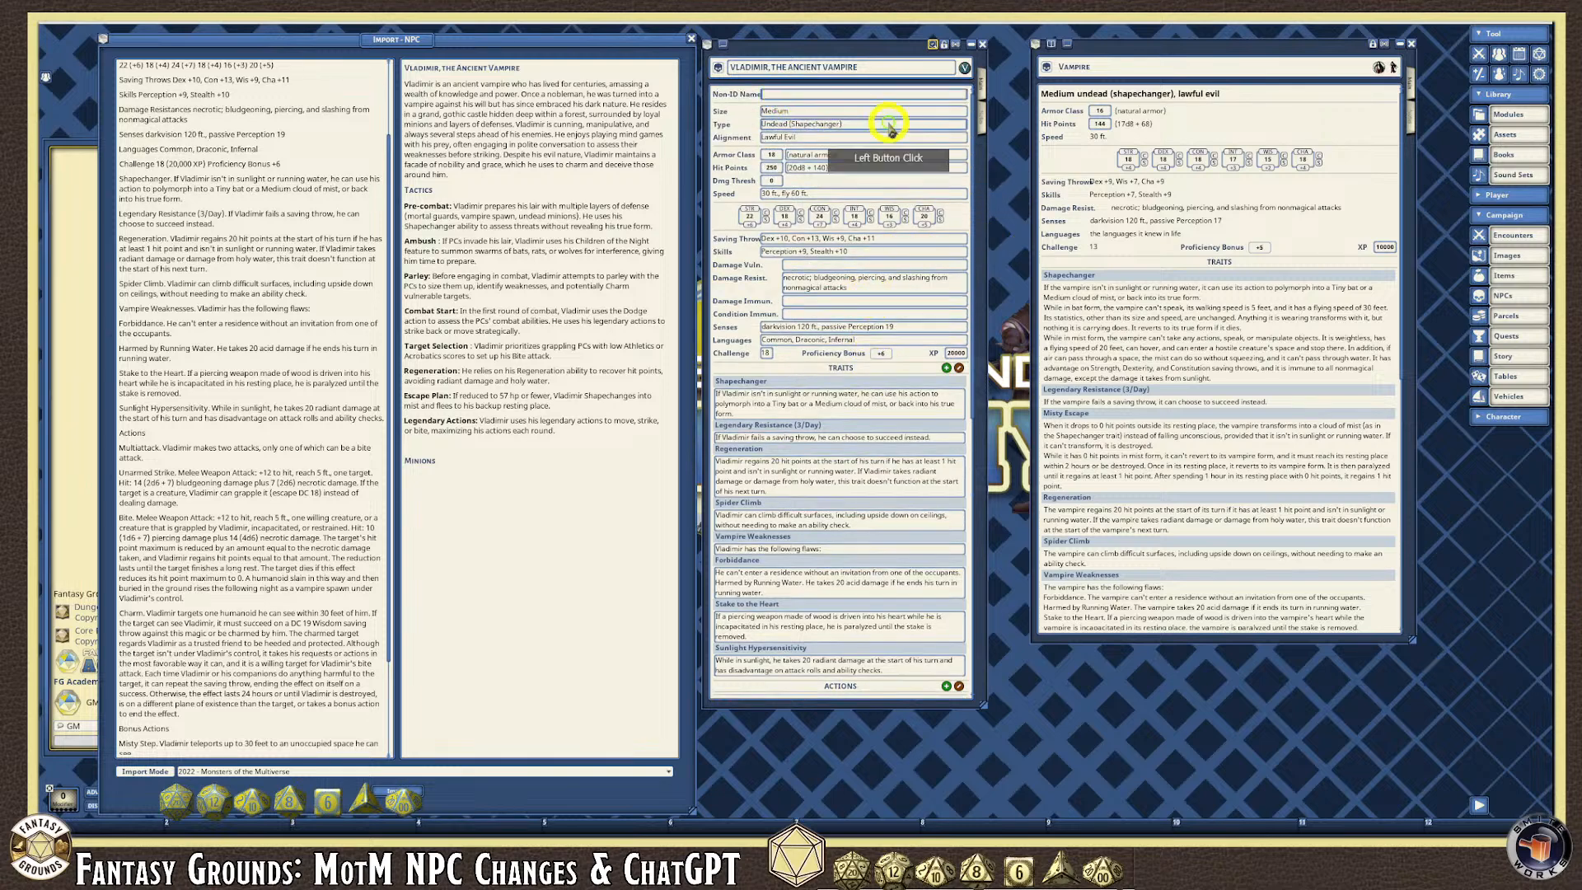
left_click(789, 102)
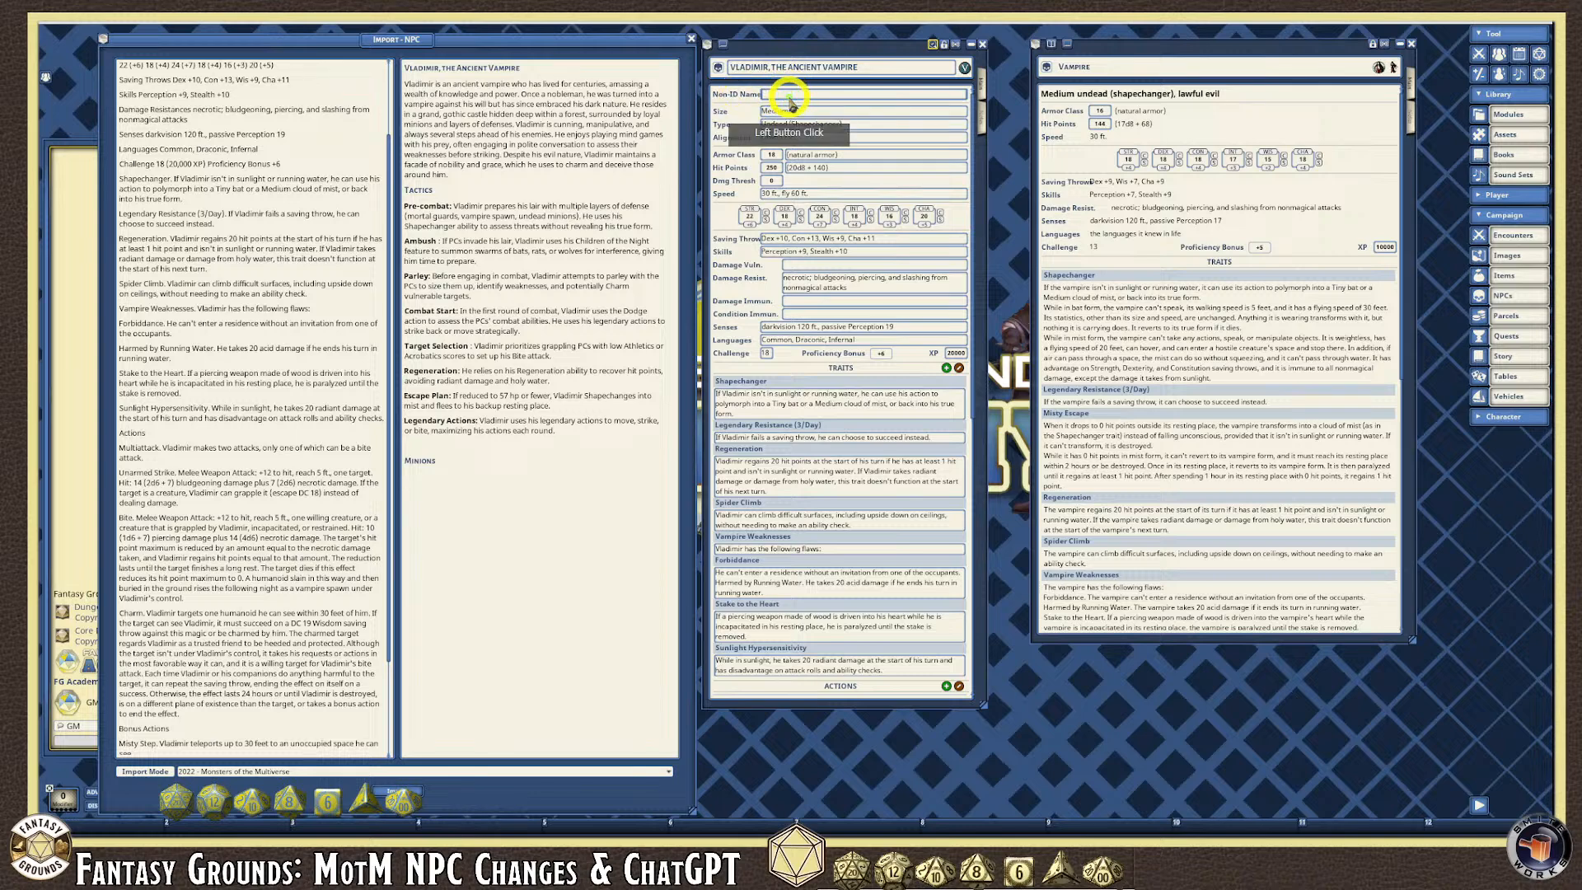
type("M")
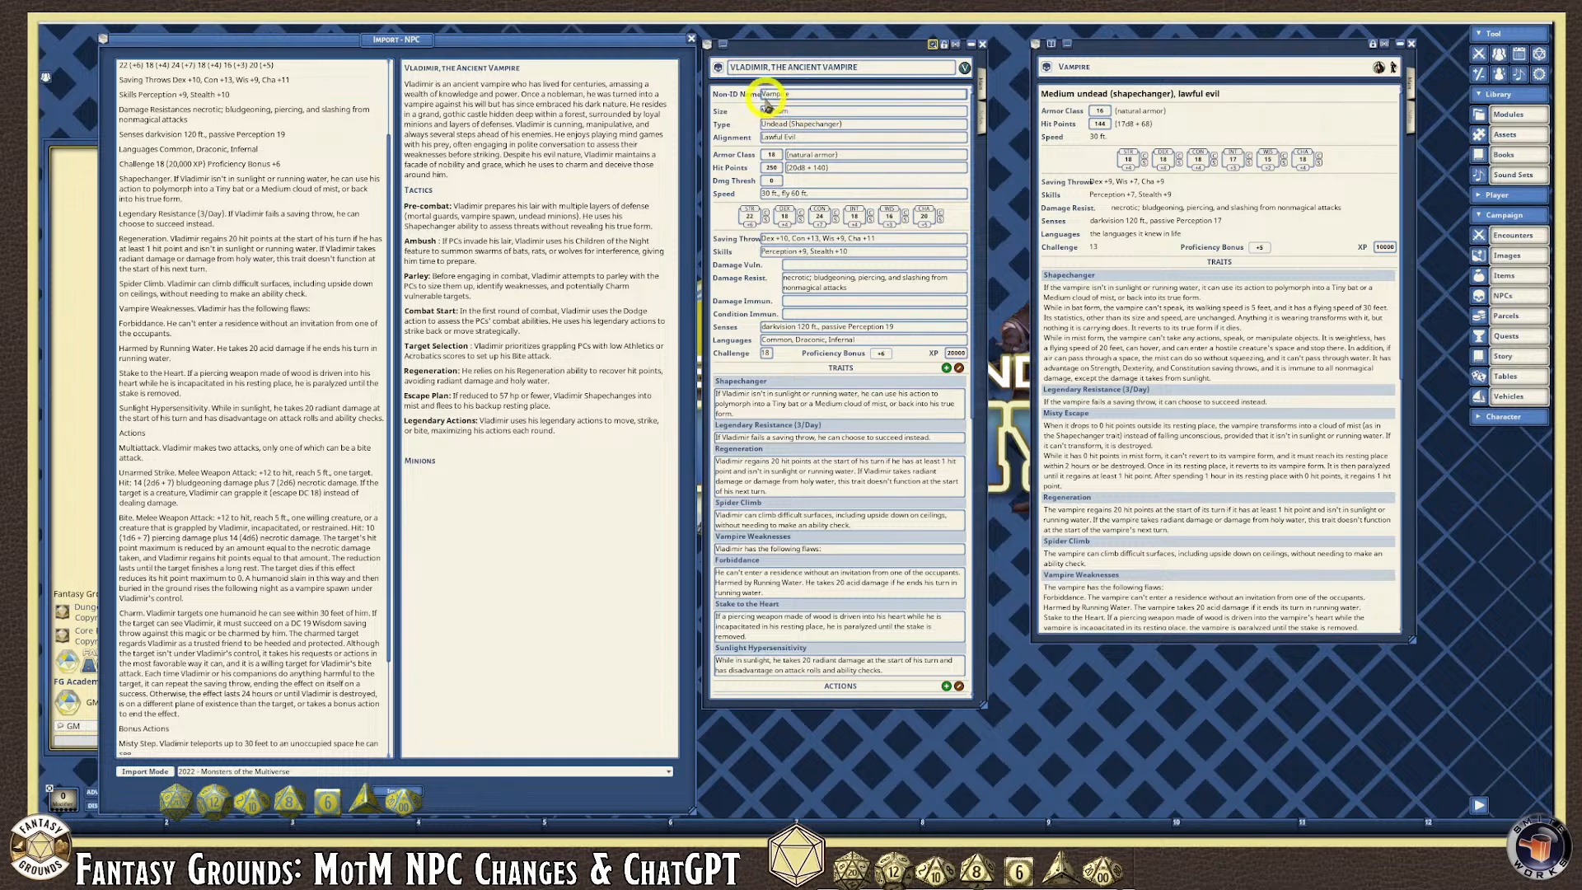
left_click(815, 112)
type("ale")
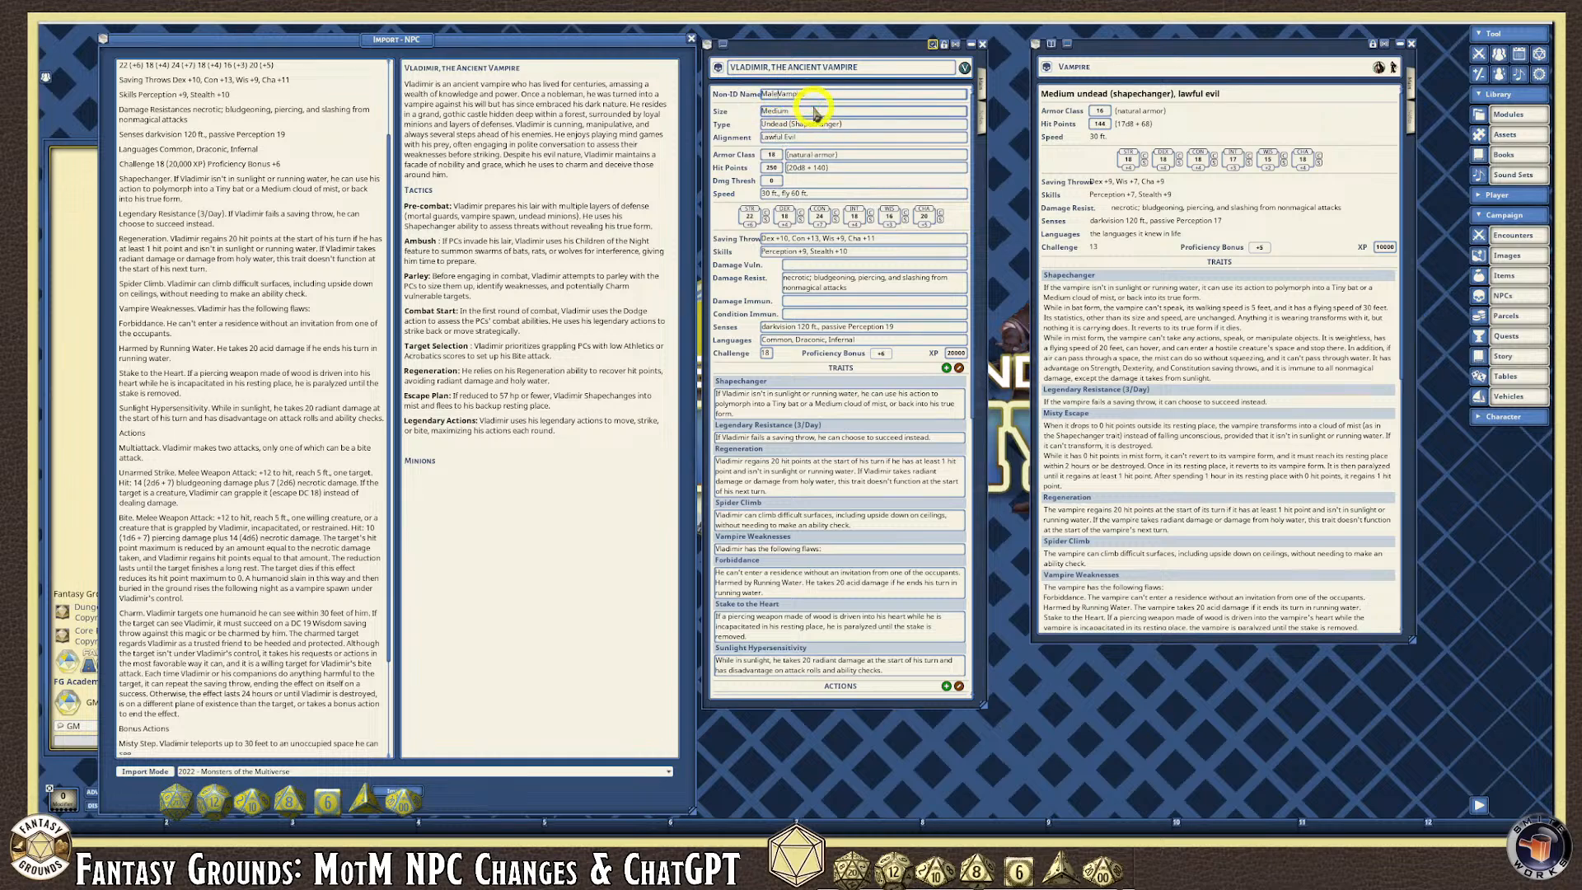
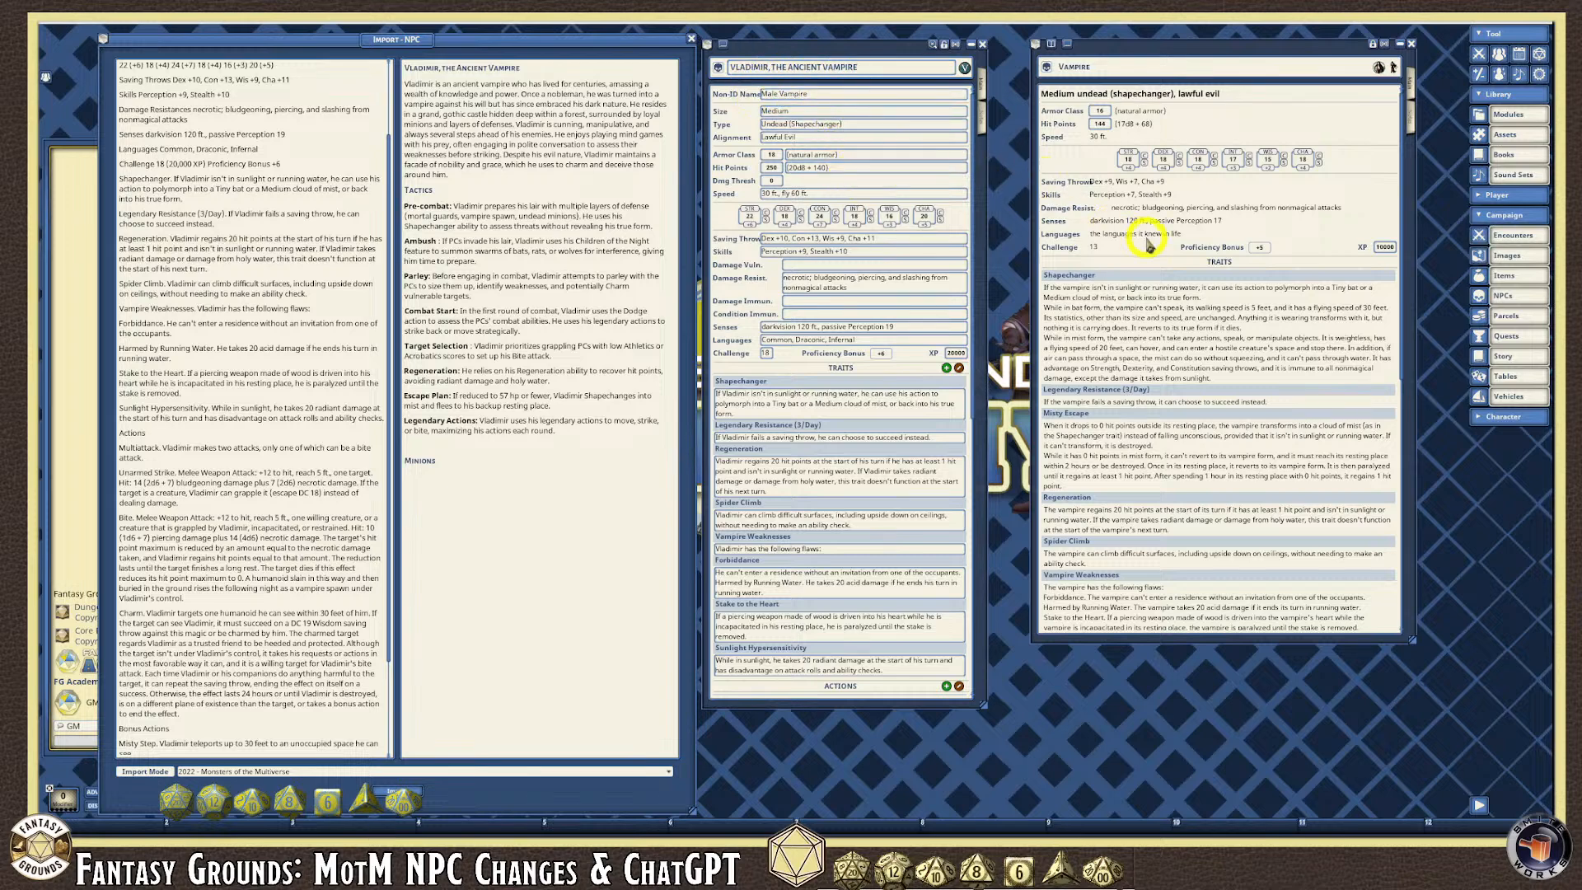
Lock the imported ancient vampire's record against editing.
scroll(1130, 228, "down", 1)
scroll(1130, 228, "up", 1)
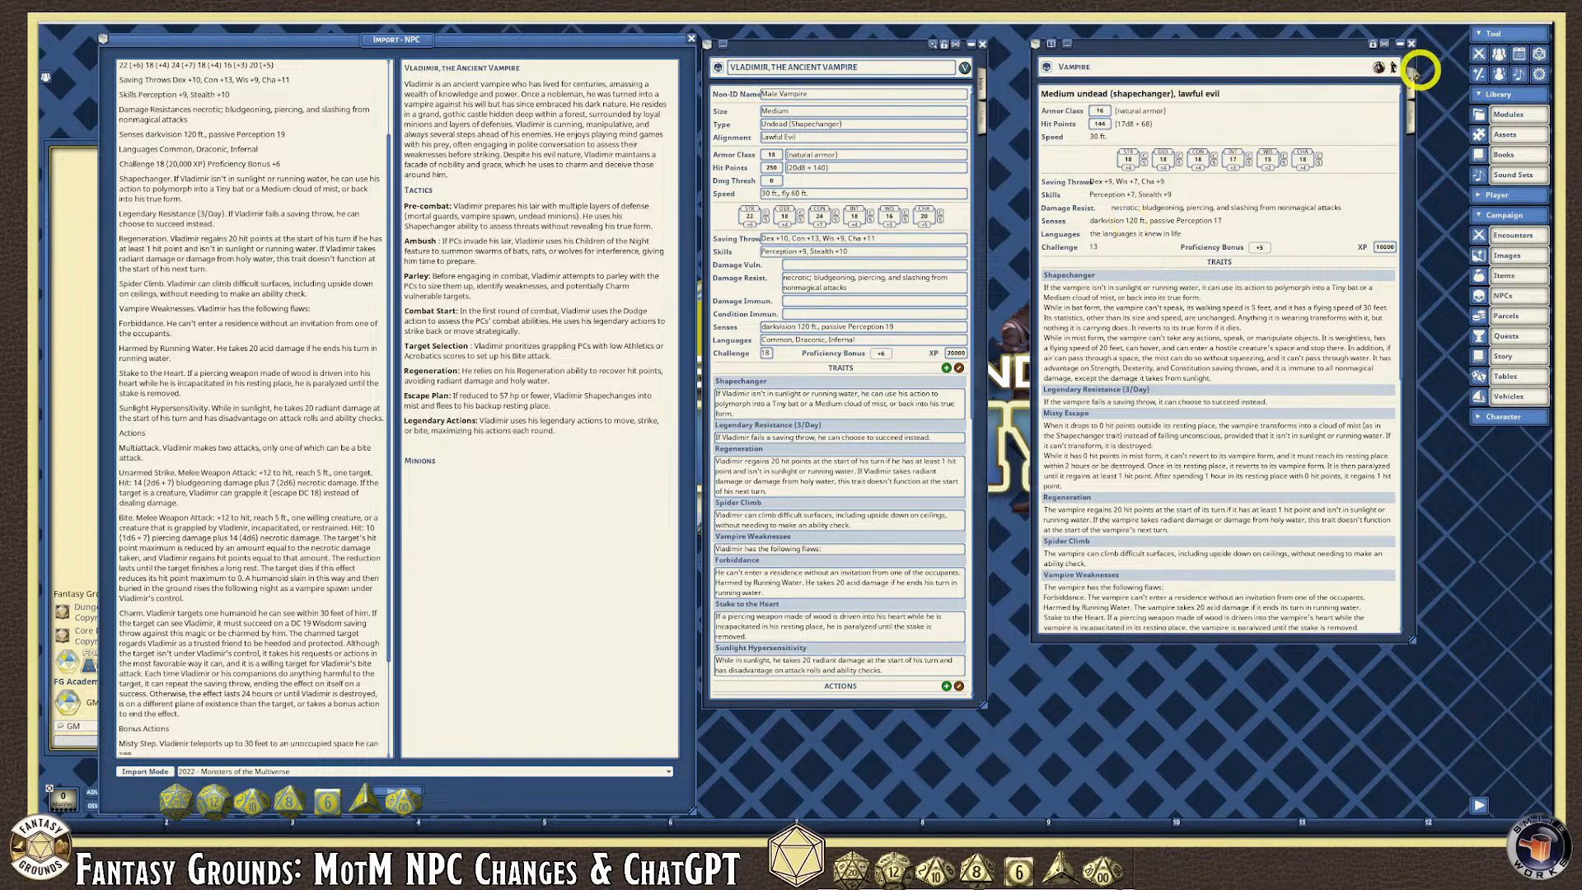
left_click(1371, 44)
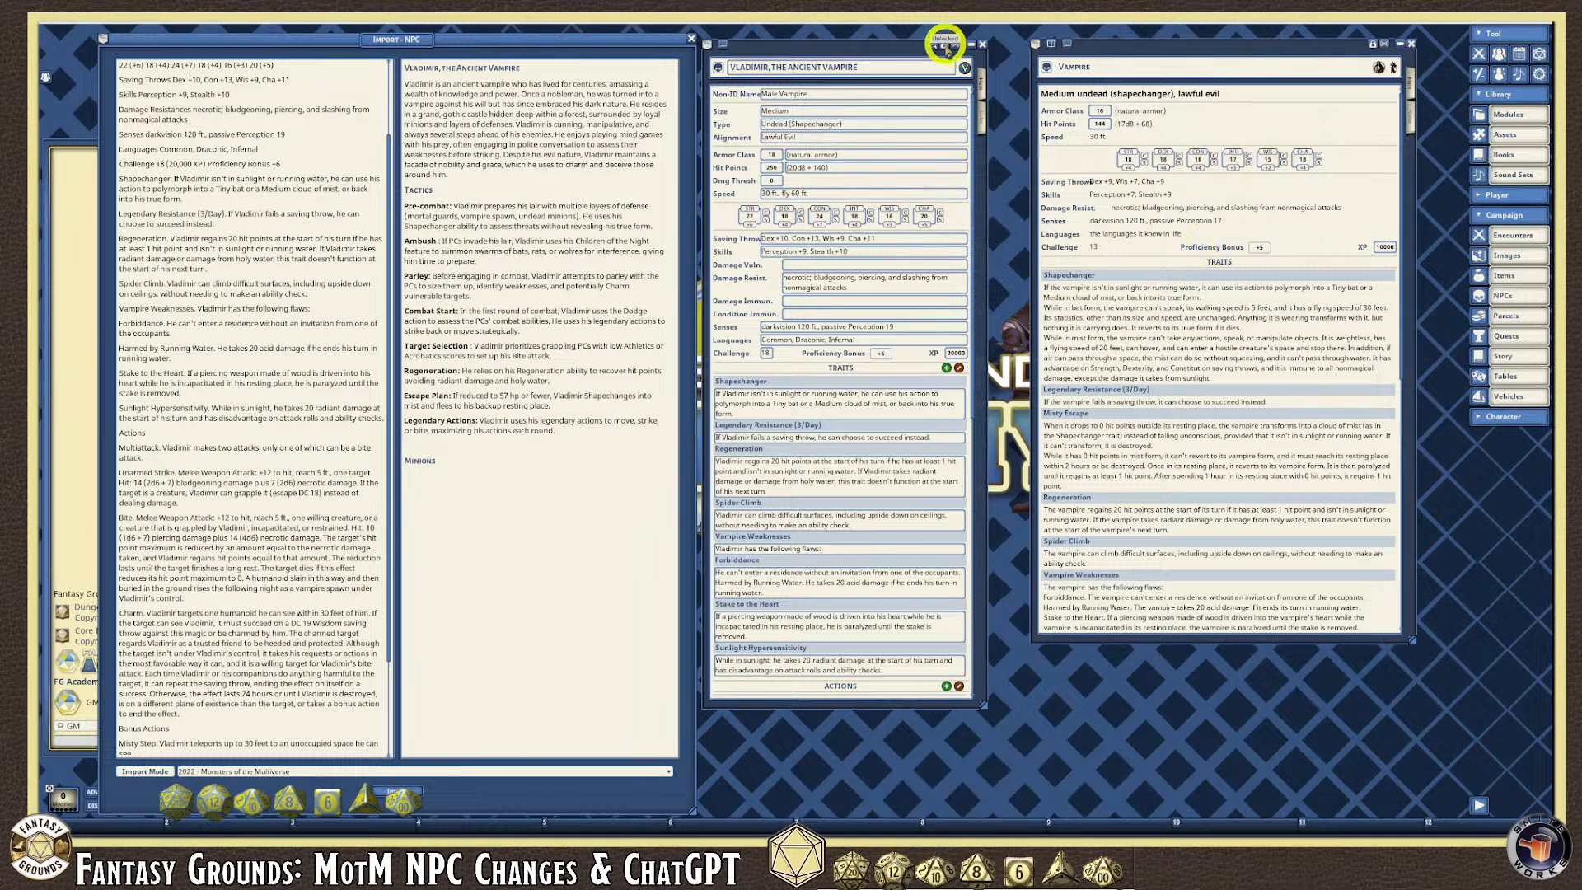
left_click(946, 45)
scroll(1140, 293, "down", 1)
scroll(1140, 290, "up", 1)
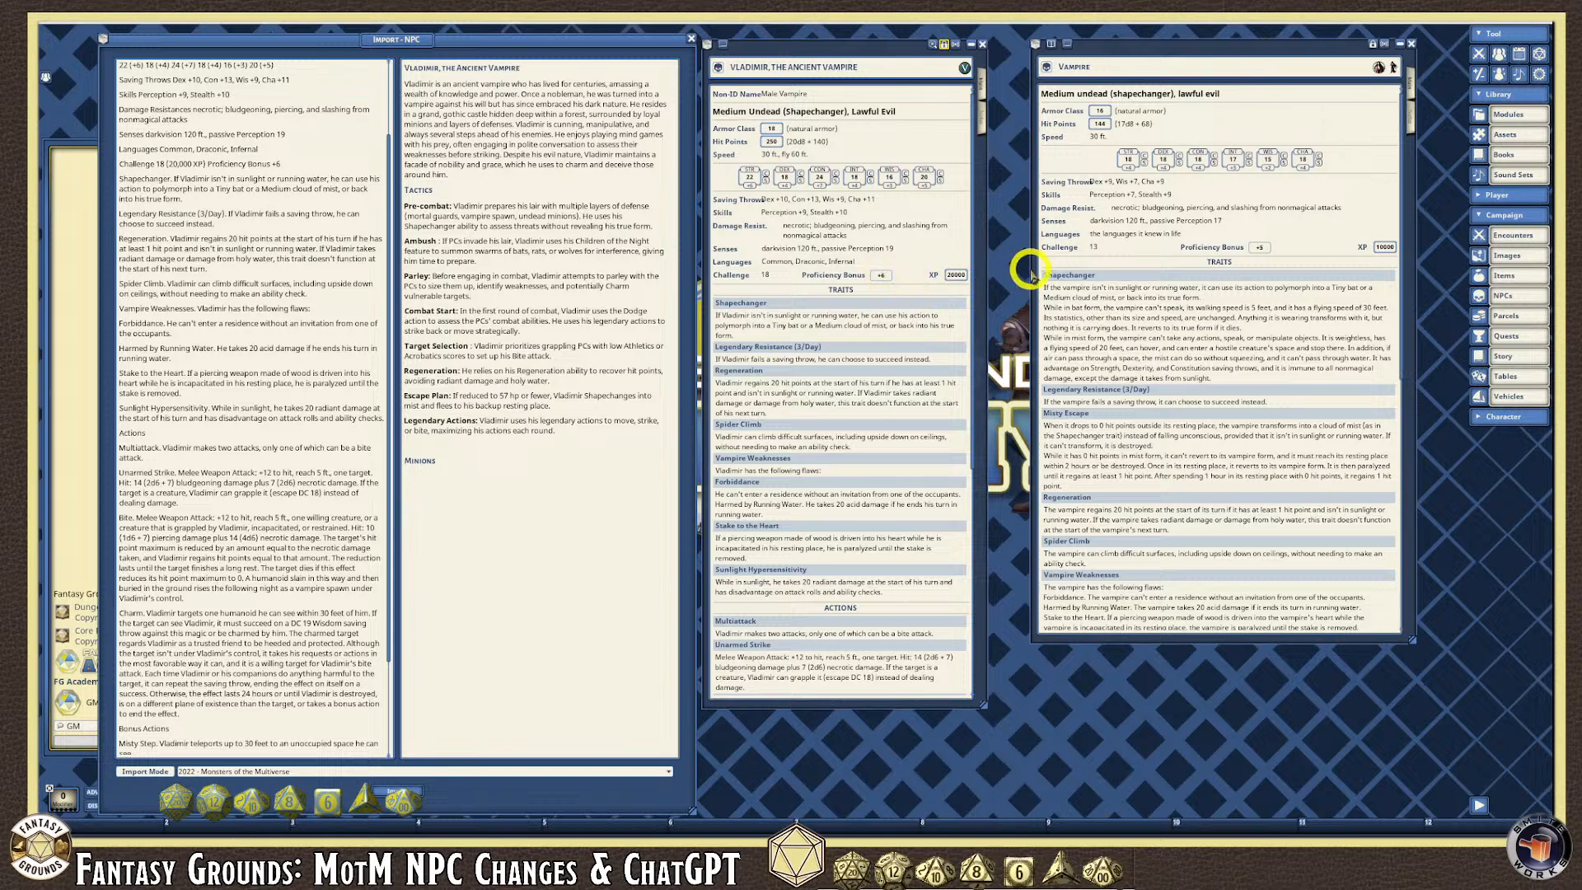
Compare the traits, actions and legendary actions of the imported ancient vampire with those of the standard Vampire.
scroll(1108, 304, "down", 1)
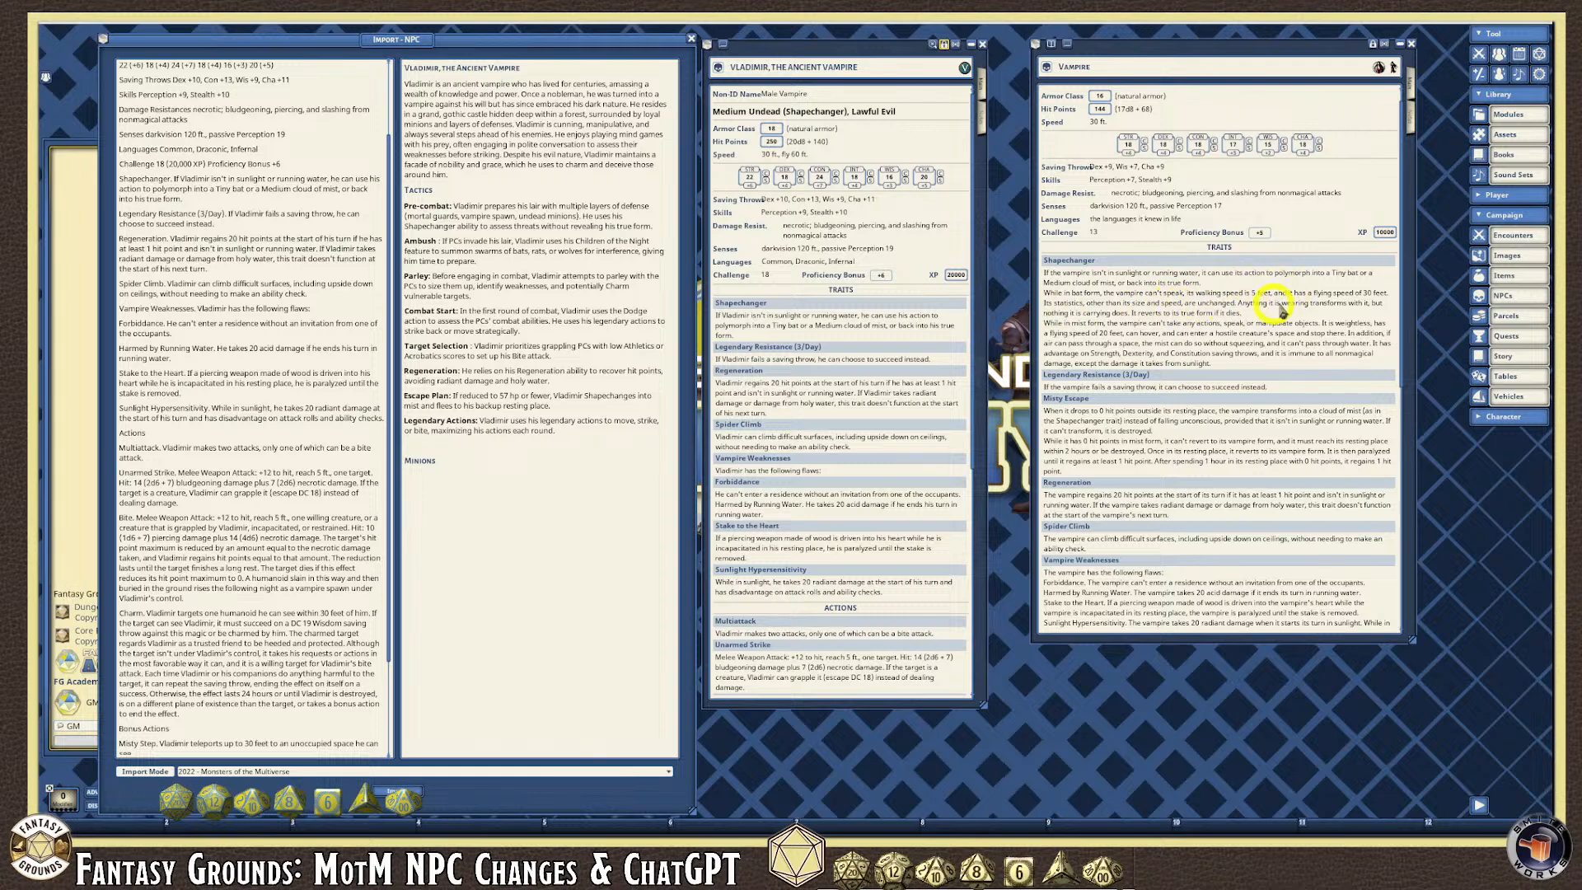
scroll(1219, 313, "down", 1)
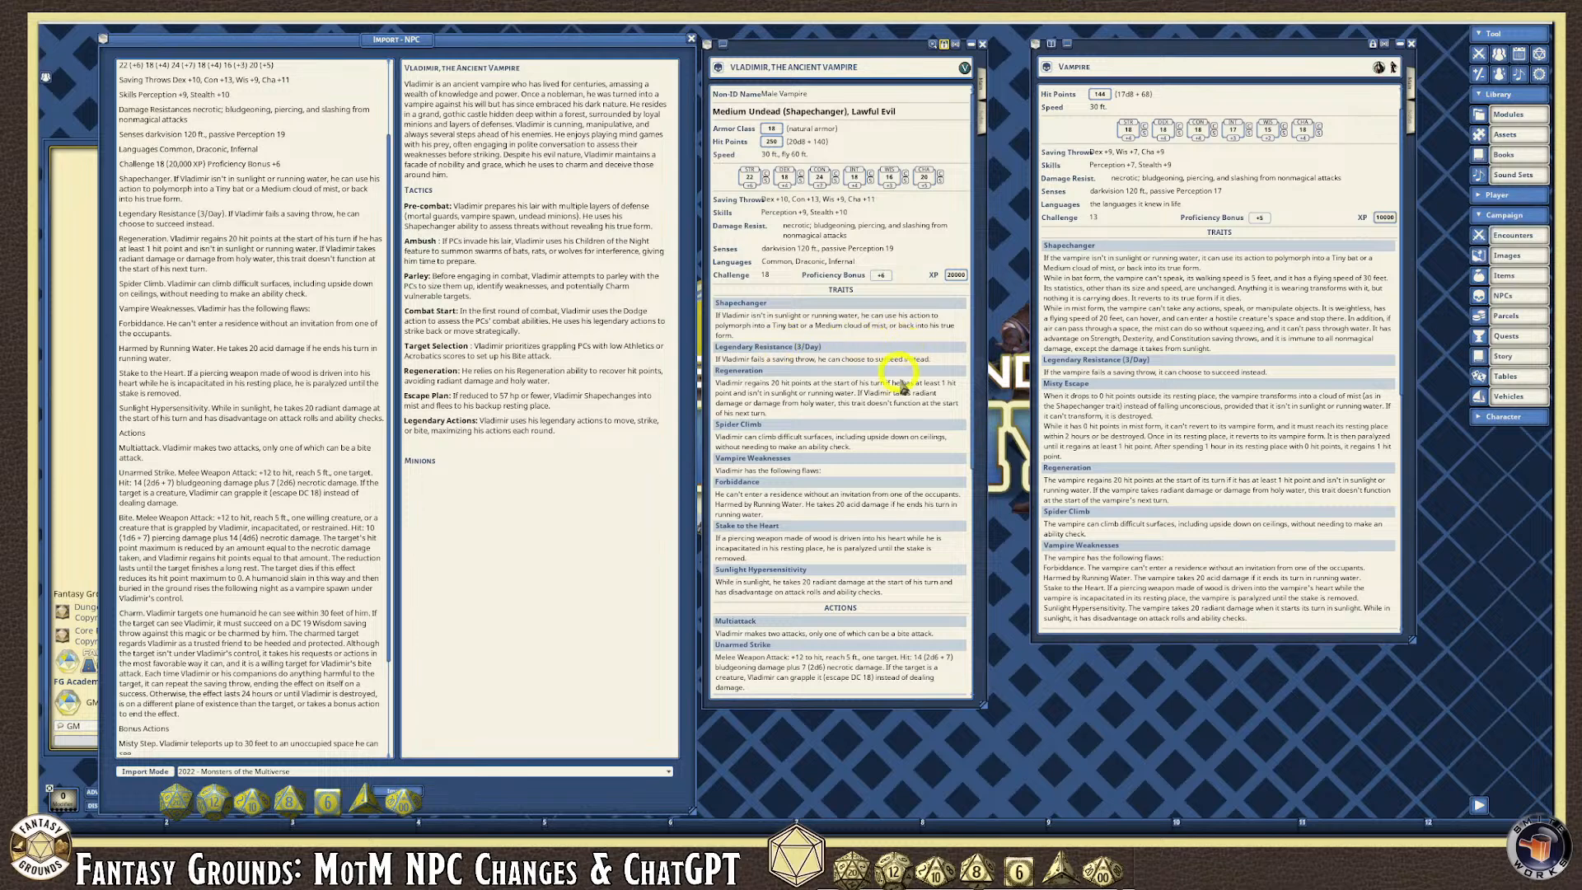
scroll(899, 375, "down", 3)
scroll(1062, 433, "down", 2)
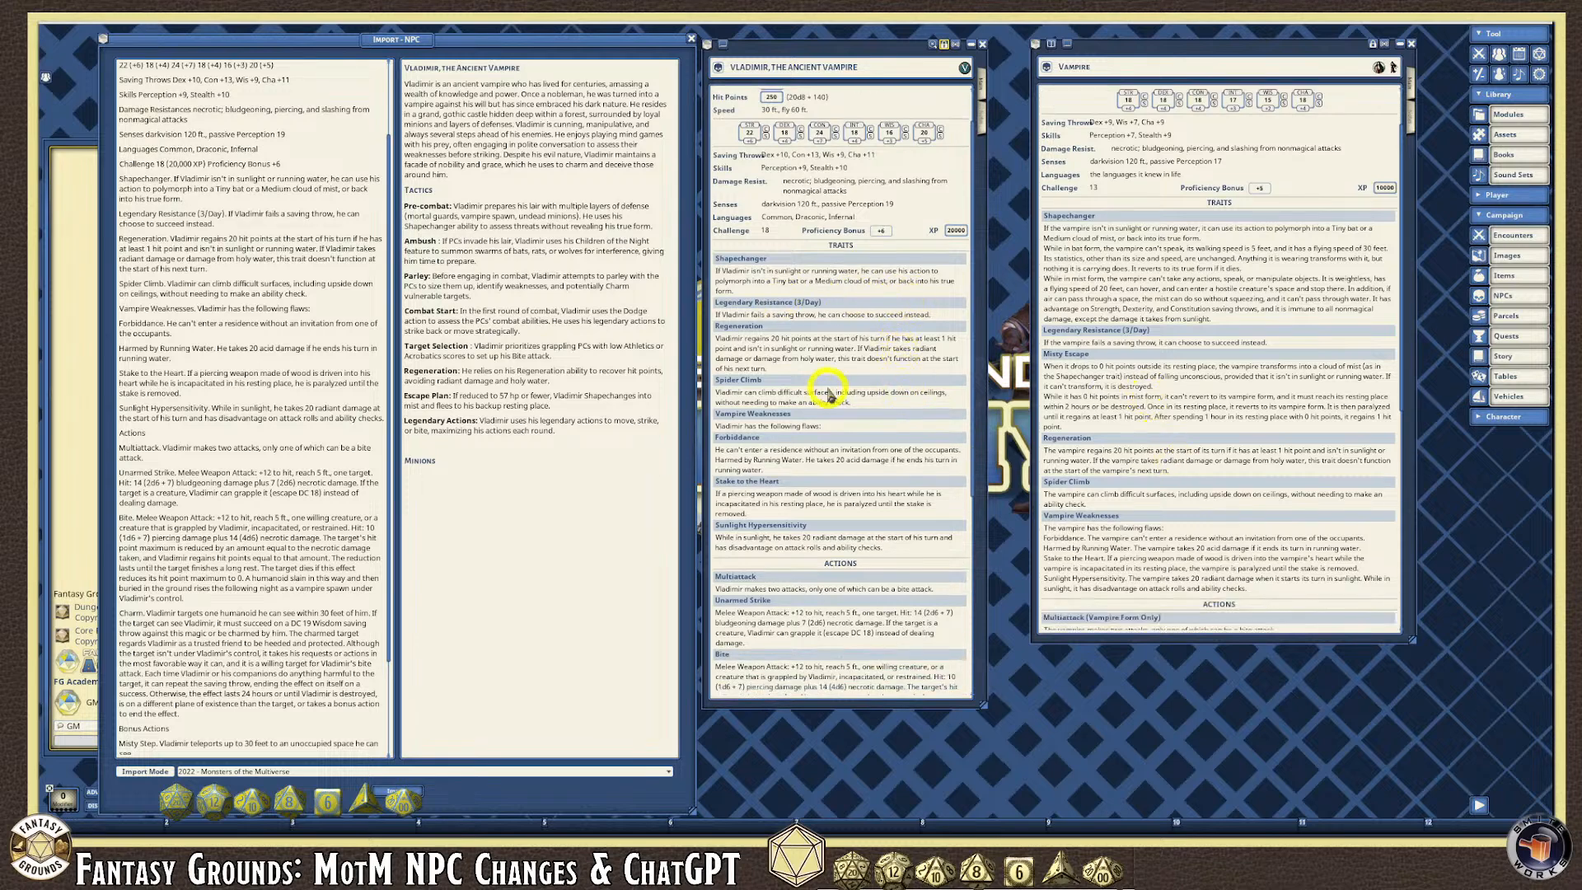
scroll(826, 355, "down", 15)
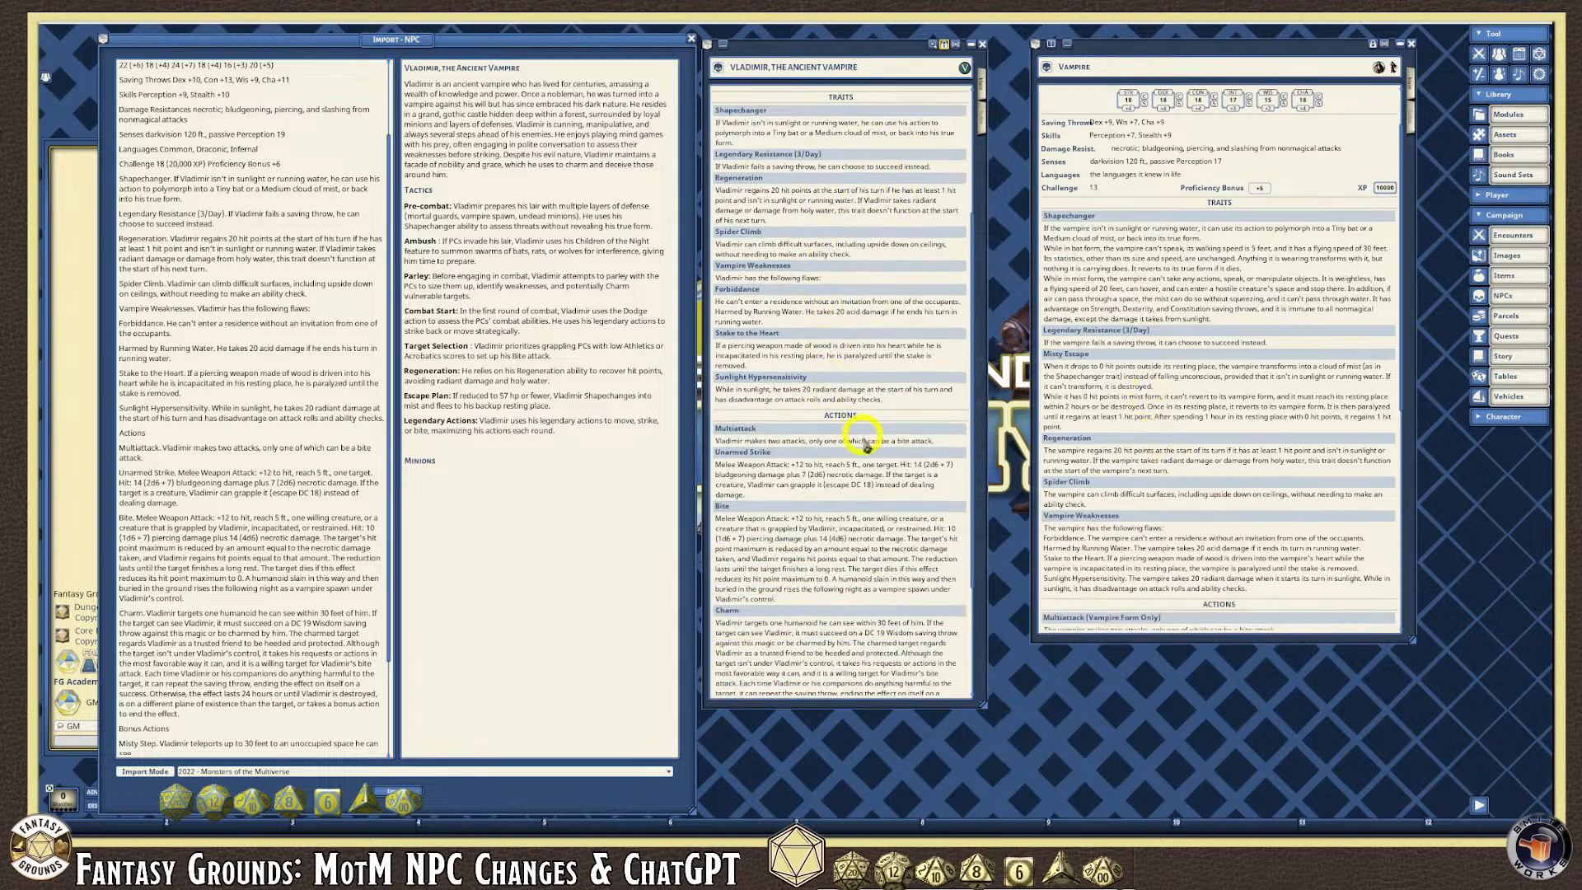
scroll(865, 445, "down", 6)
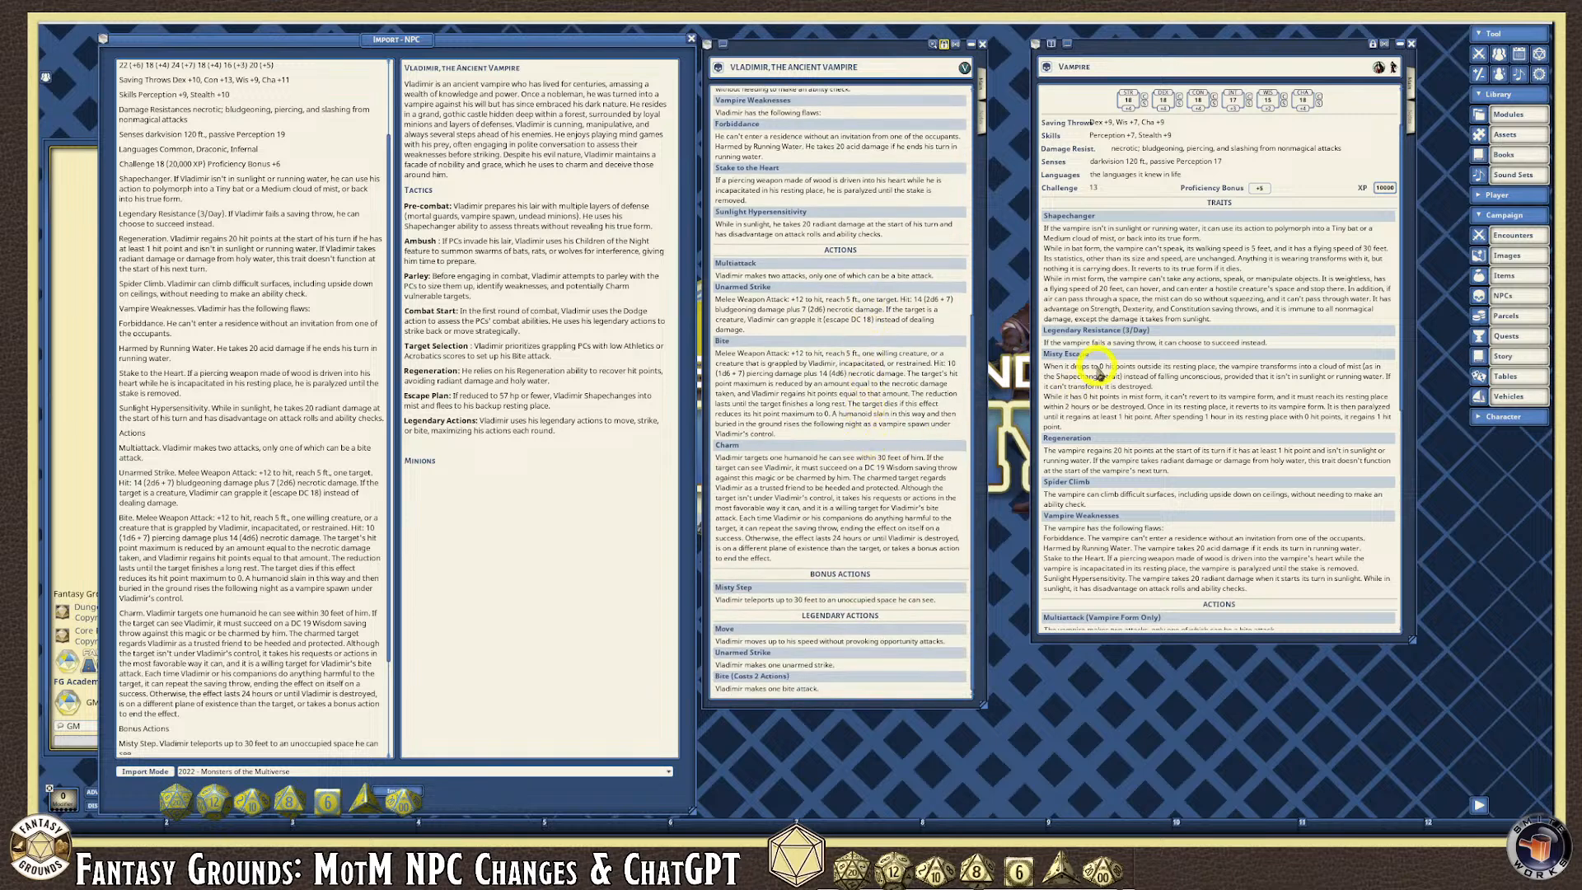
scroll(1211, 519, "down", 6)
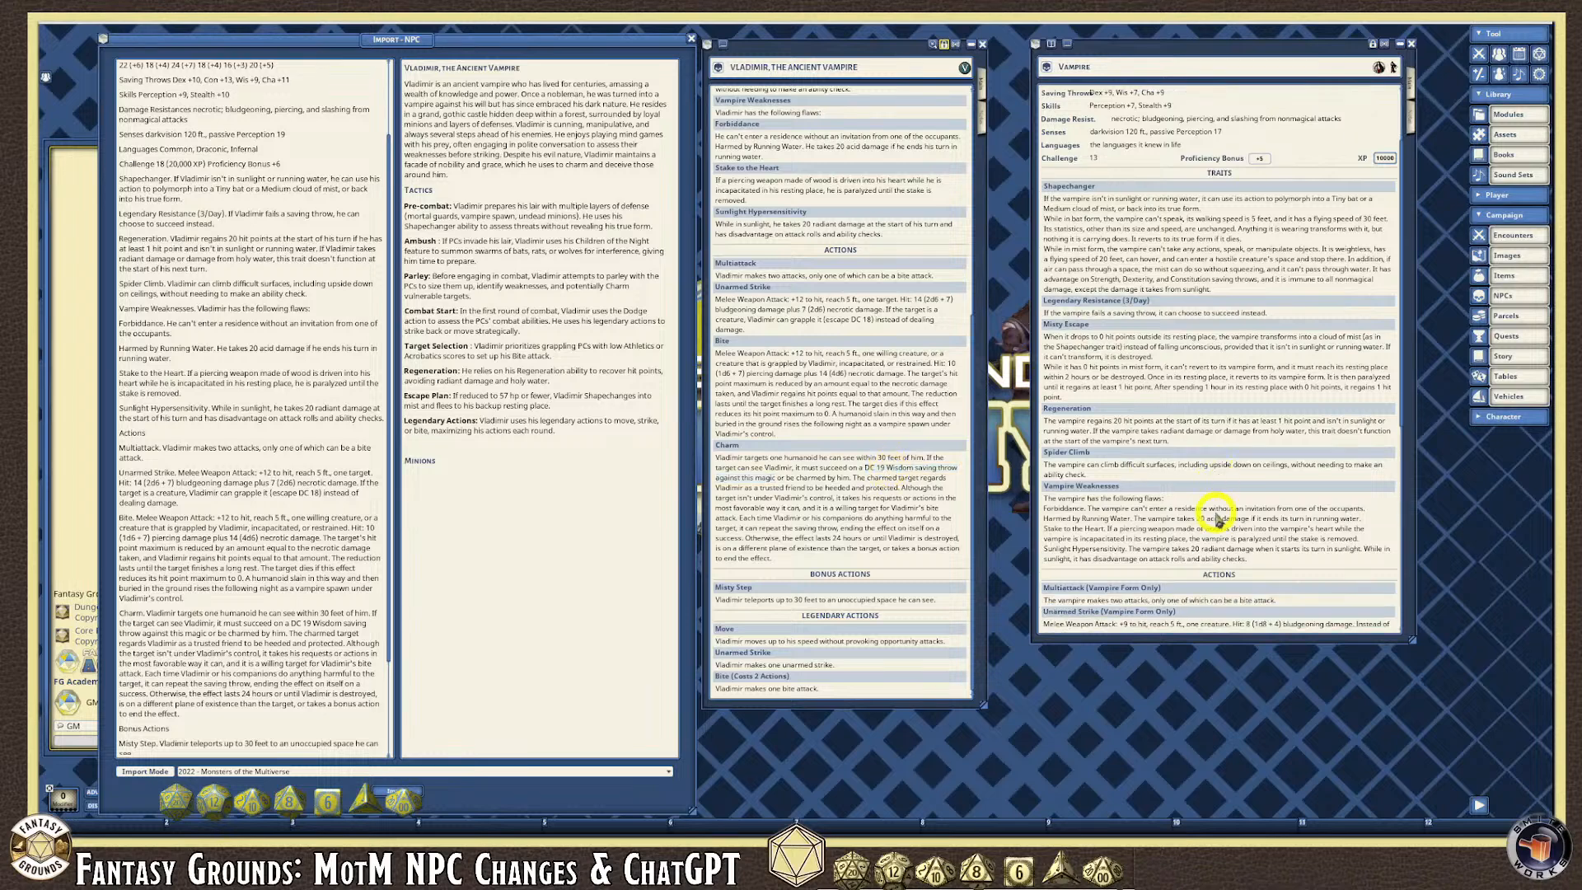
scroll(1211, 527, "down", 6)
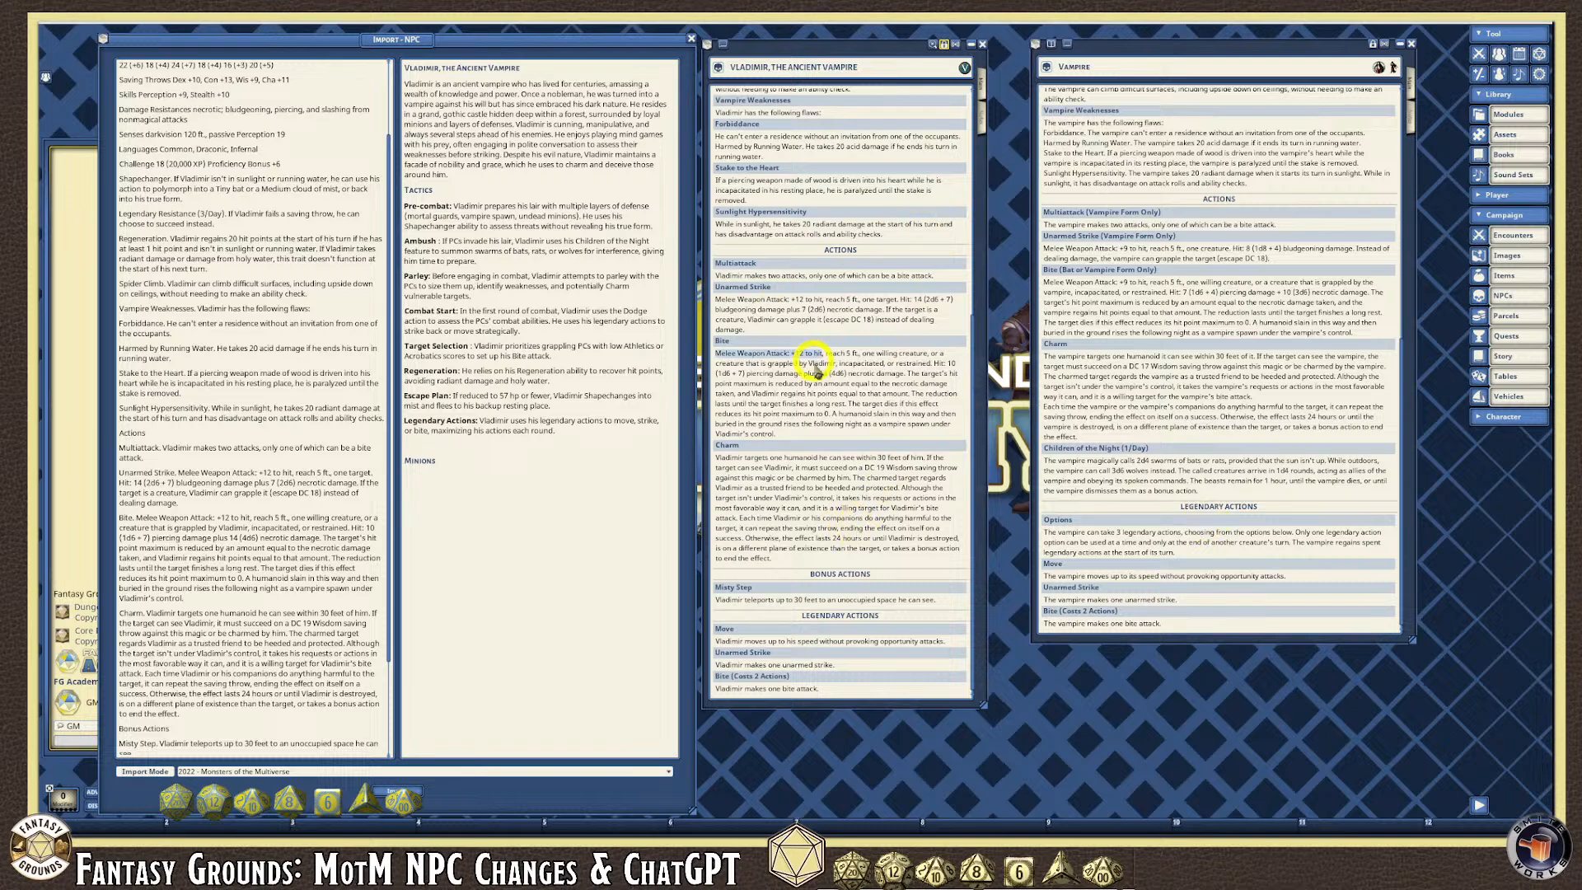
scroll(824, 371, "up", 4)
scroll(840, 301, "up", 6)
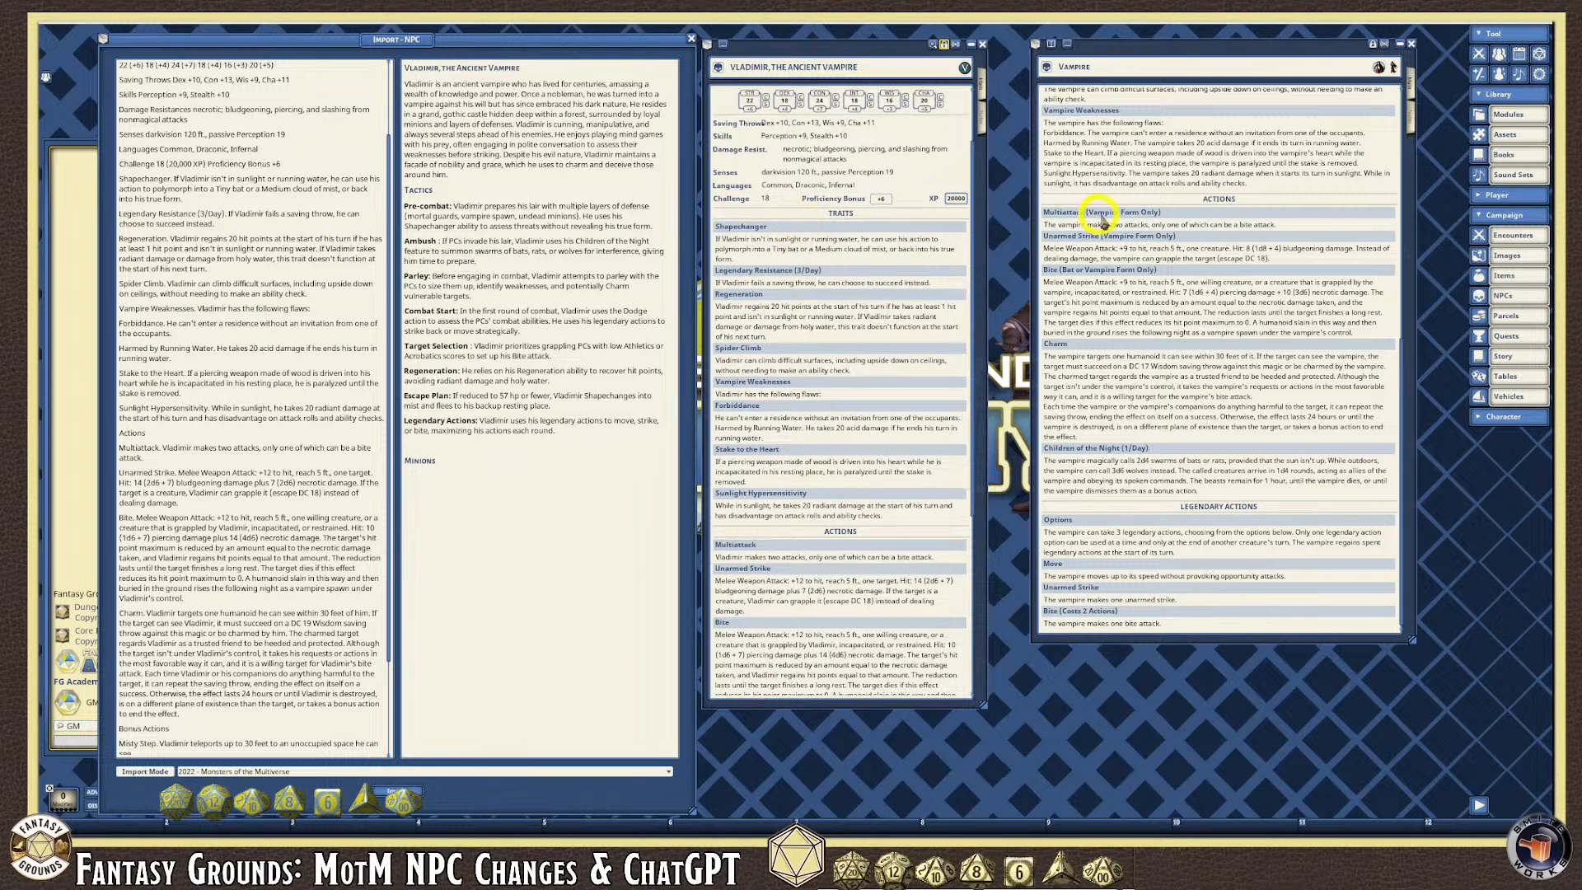
scroll(1098, 220, "up", 12)
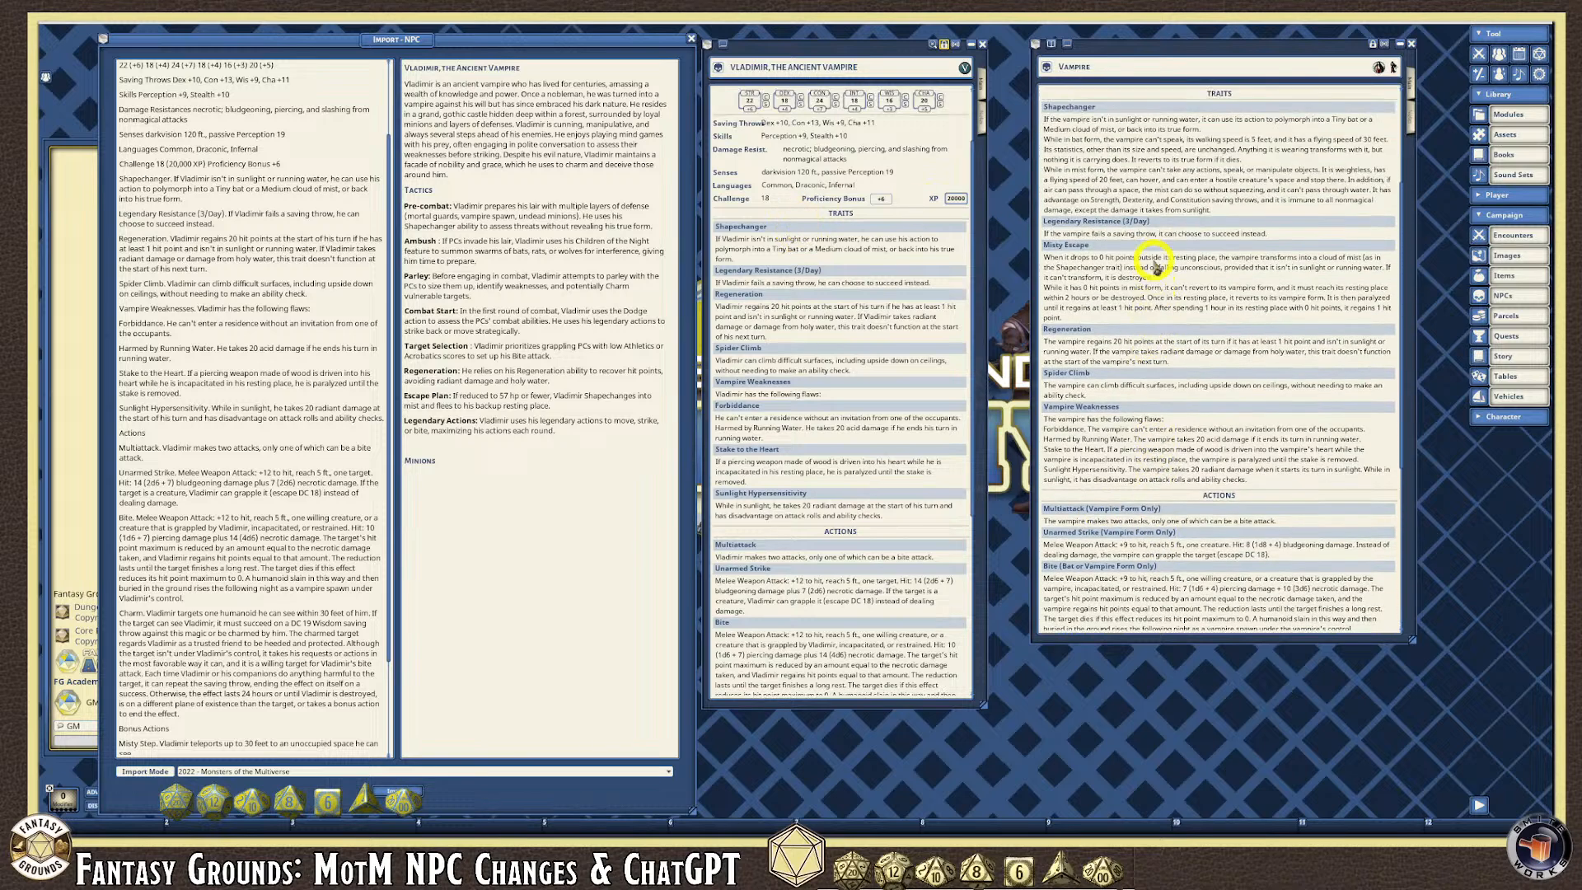
scroll(1154, 260, "up", 3)
scroll(1154, 265, "up", 1)
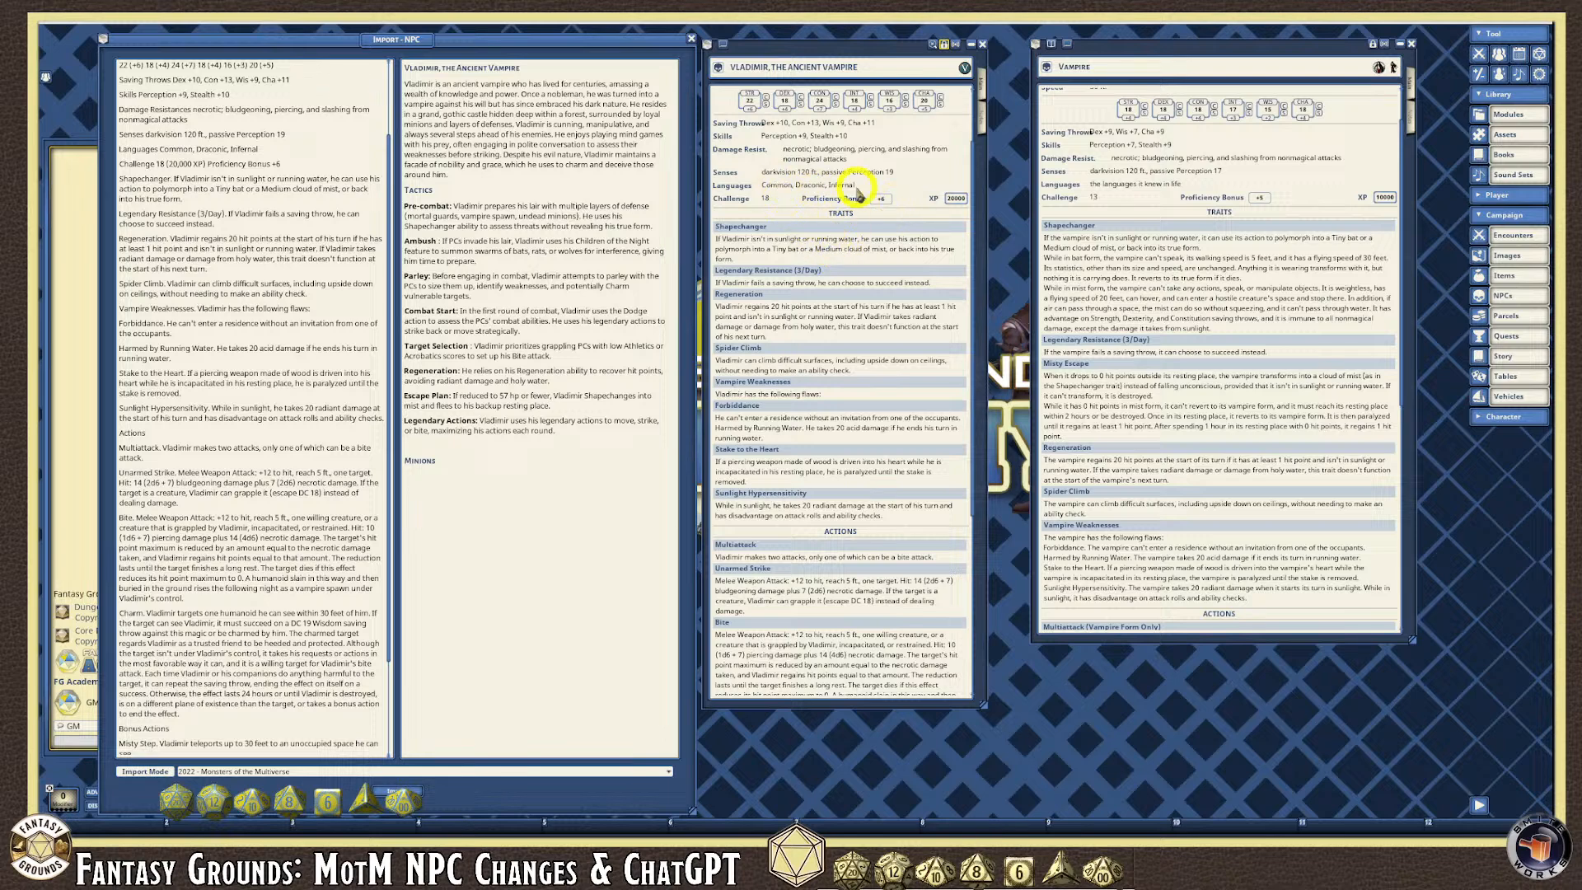
scroll(887, 294, "up", 3)
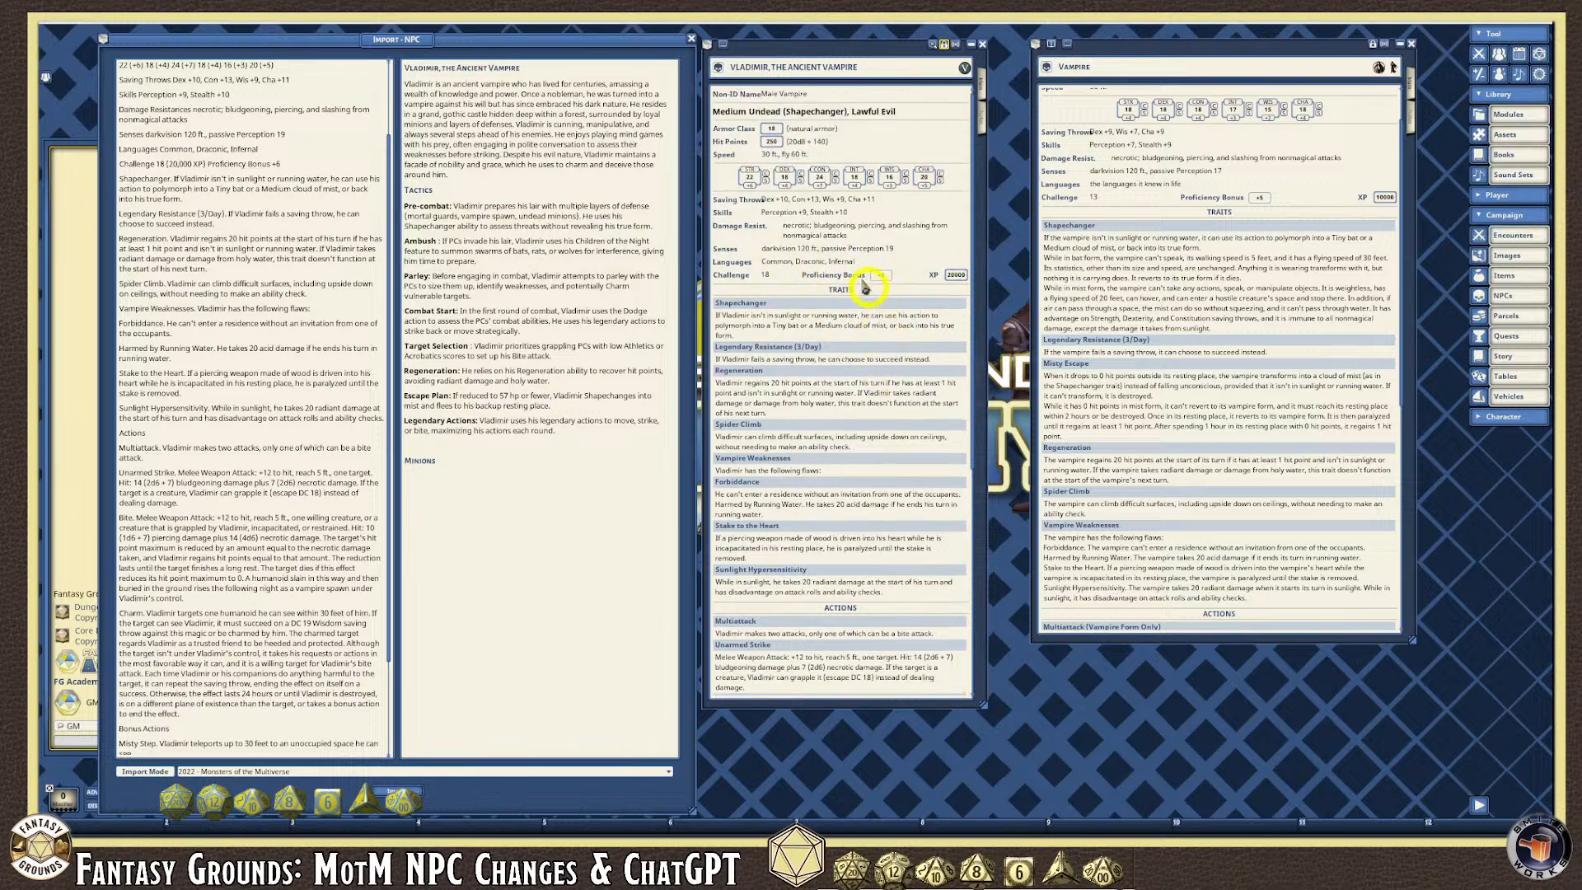
Show the notes of both vampire records and review the imported one's description, tactics and embedded stat block.
left_click(980, 115)
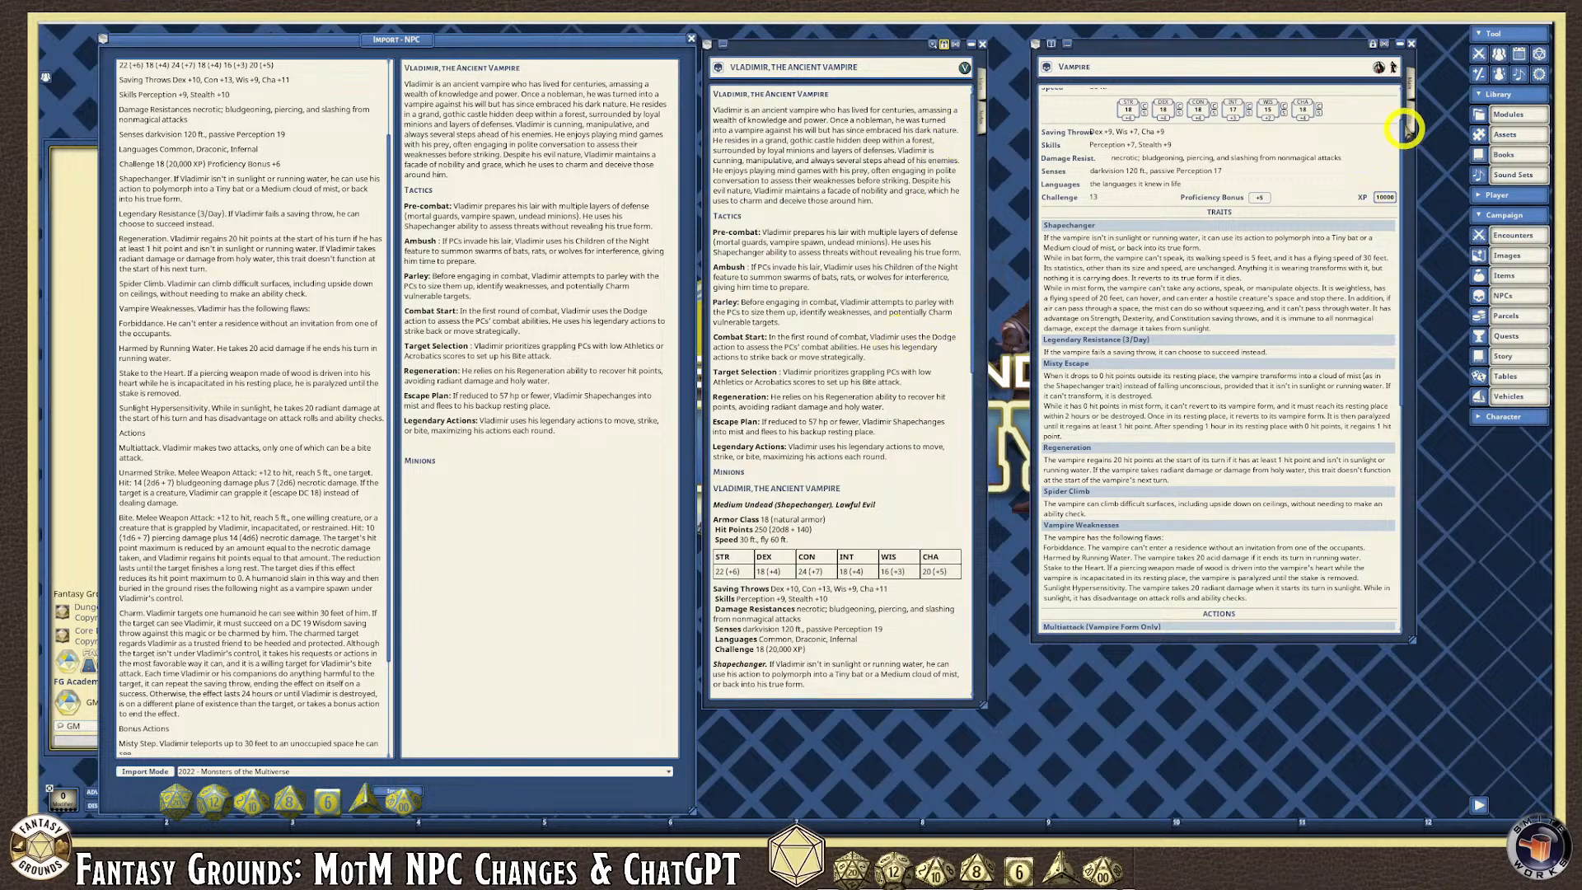
left_click(1409, 119)
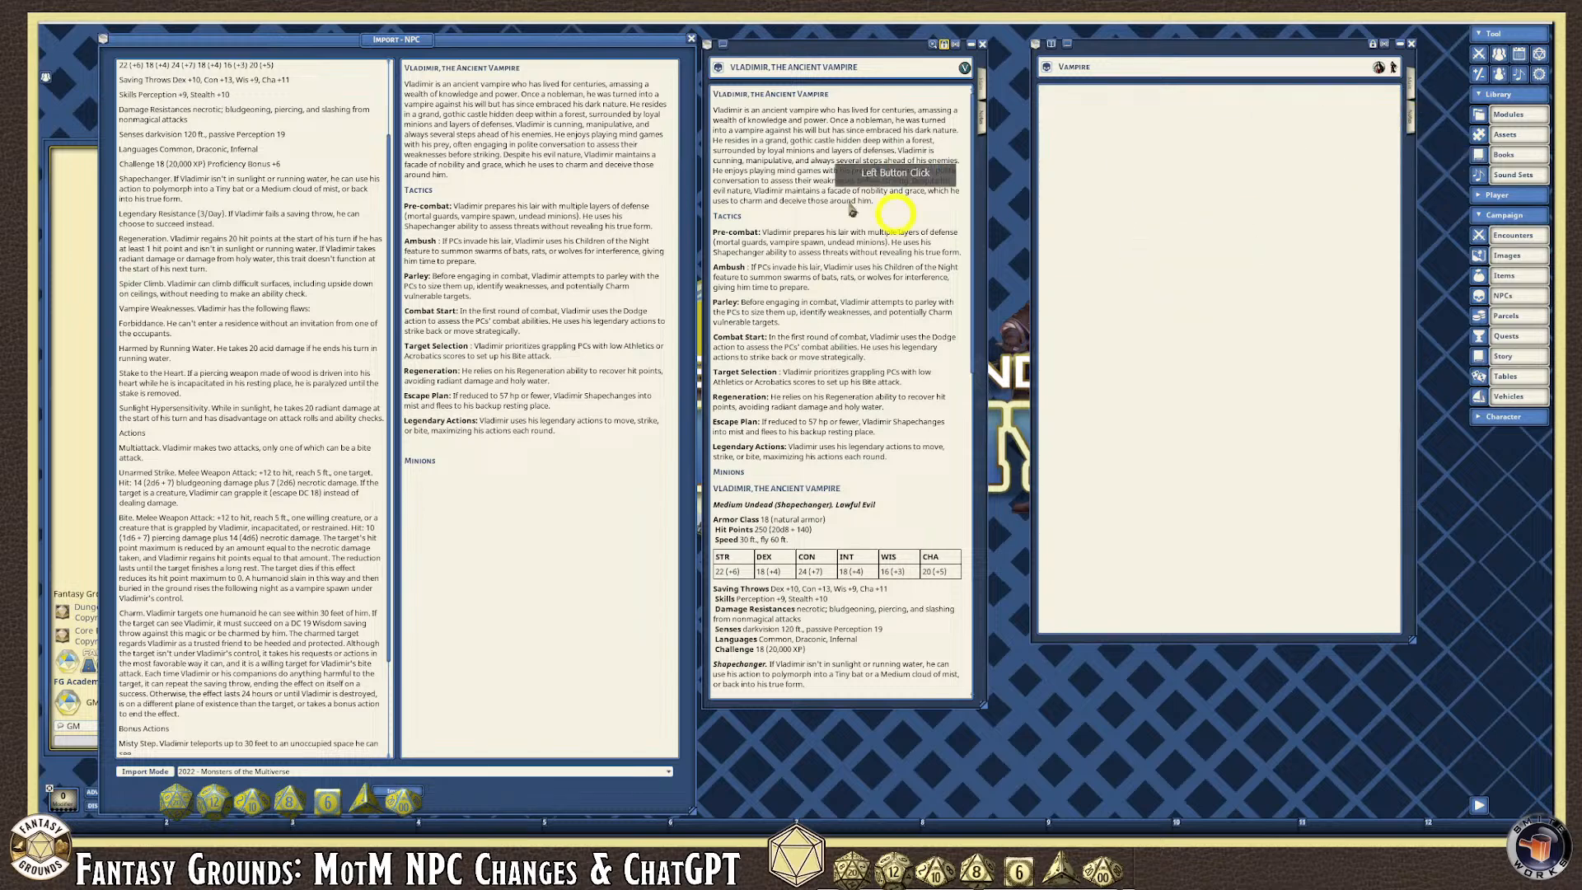
scroll(844, 346, "down", 5)
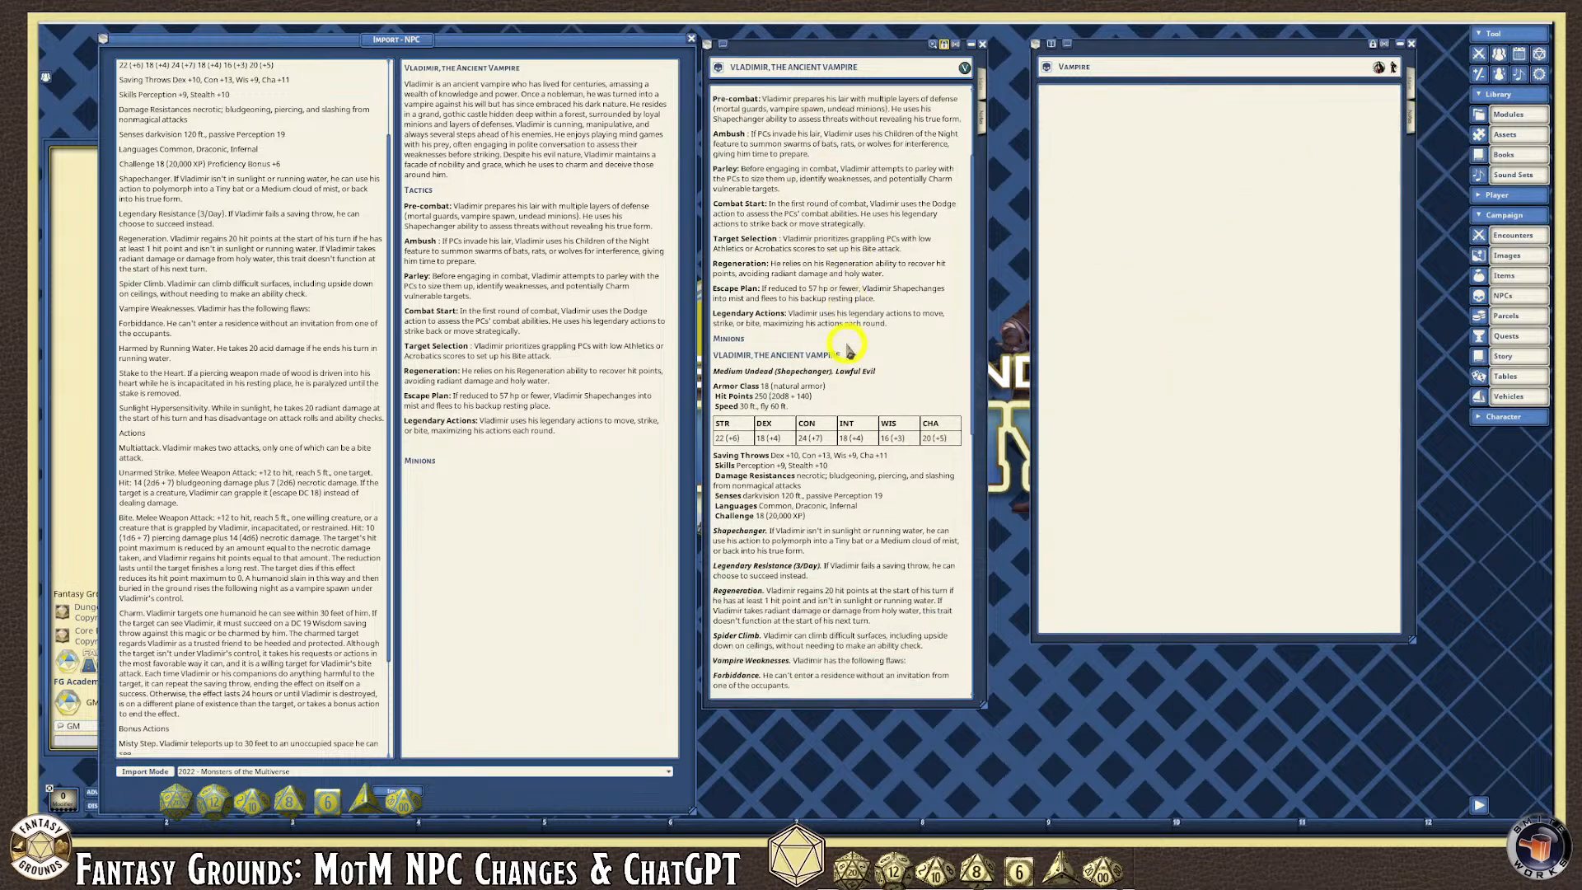
scroll(840, 383, "down", 4)
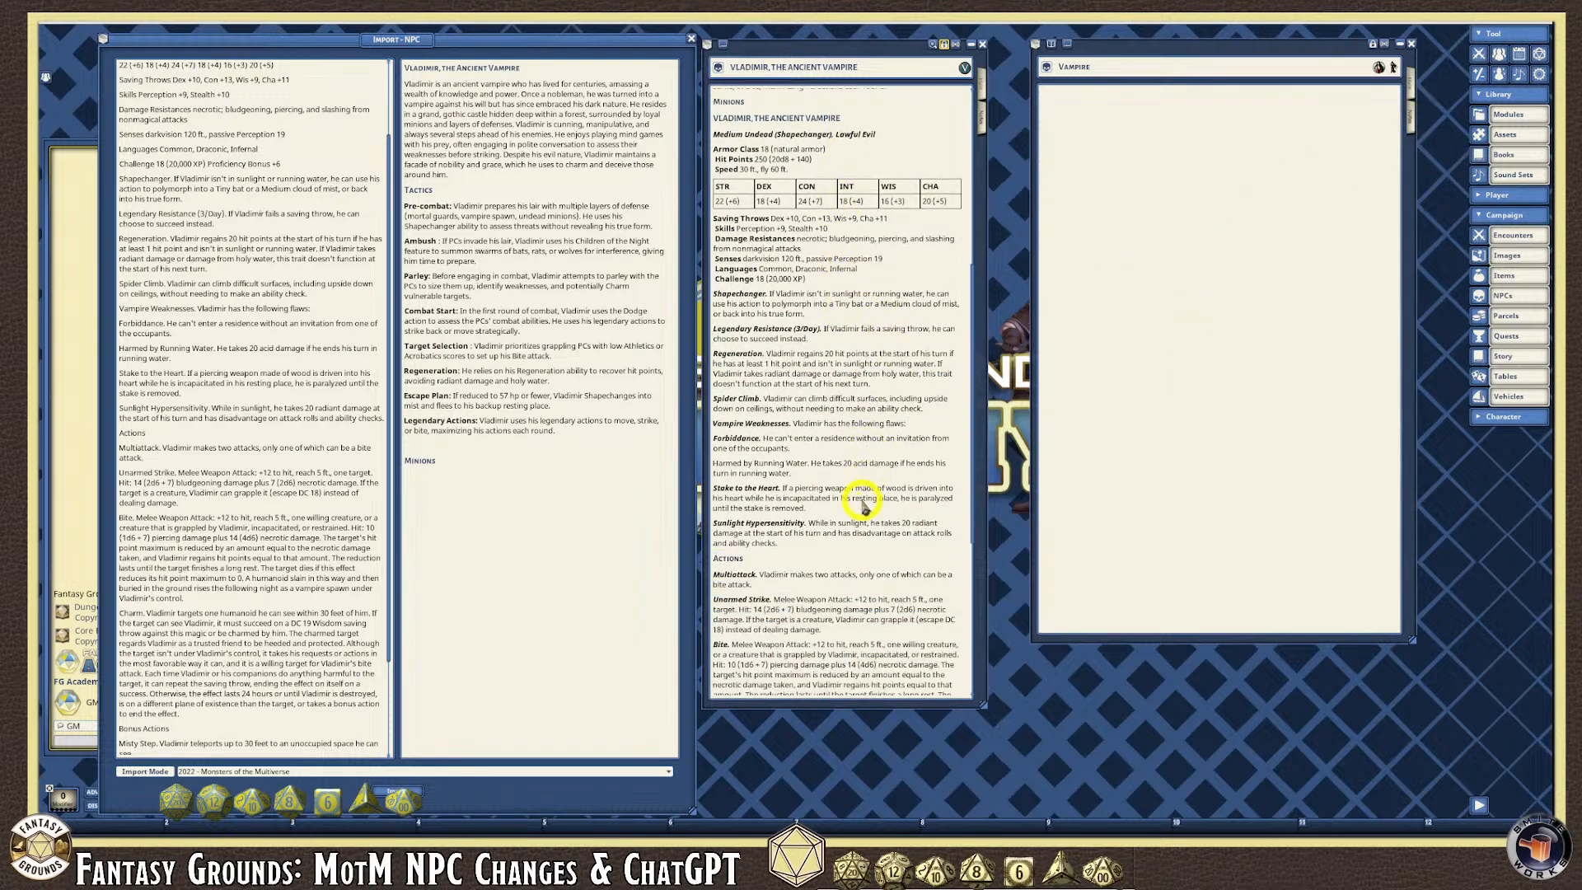
scroll(850, 529, "down", 4)
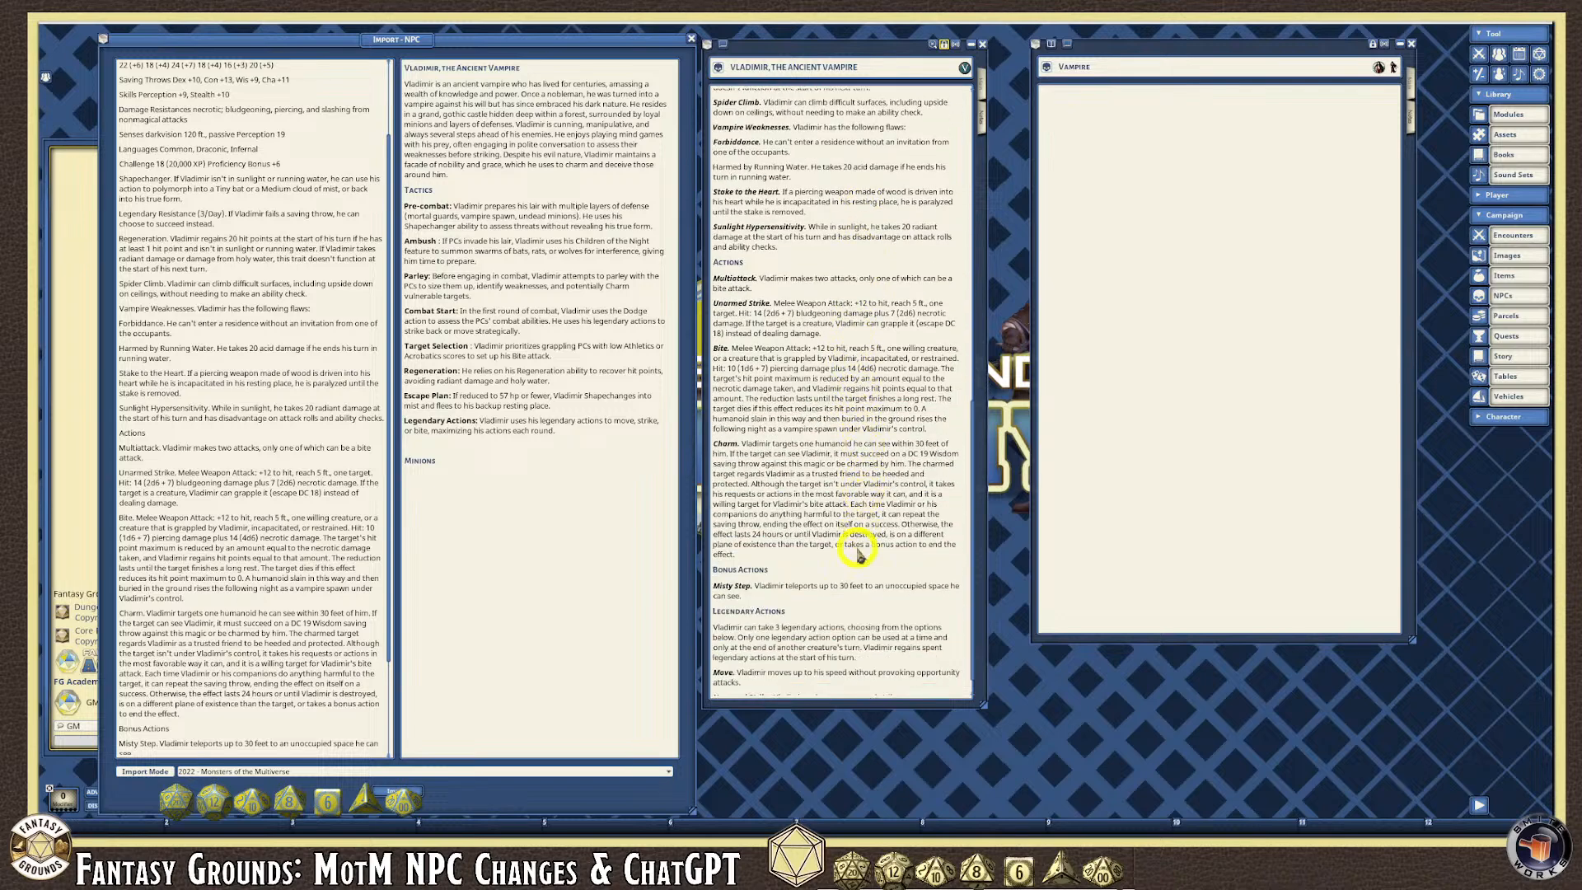
scroll(863, 565, "up", 7)
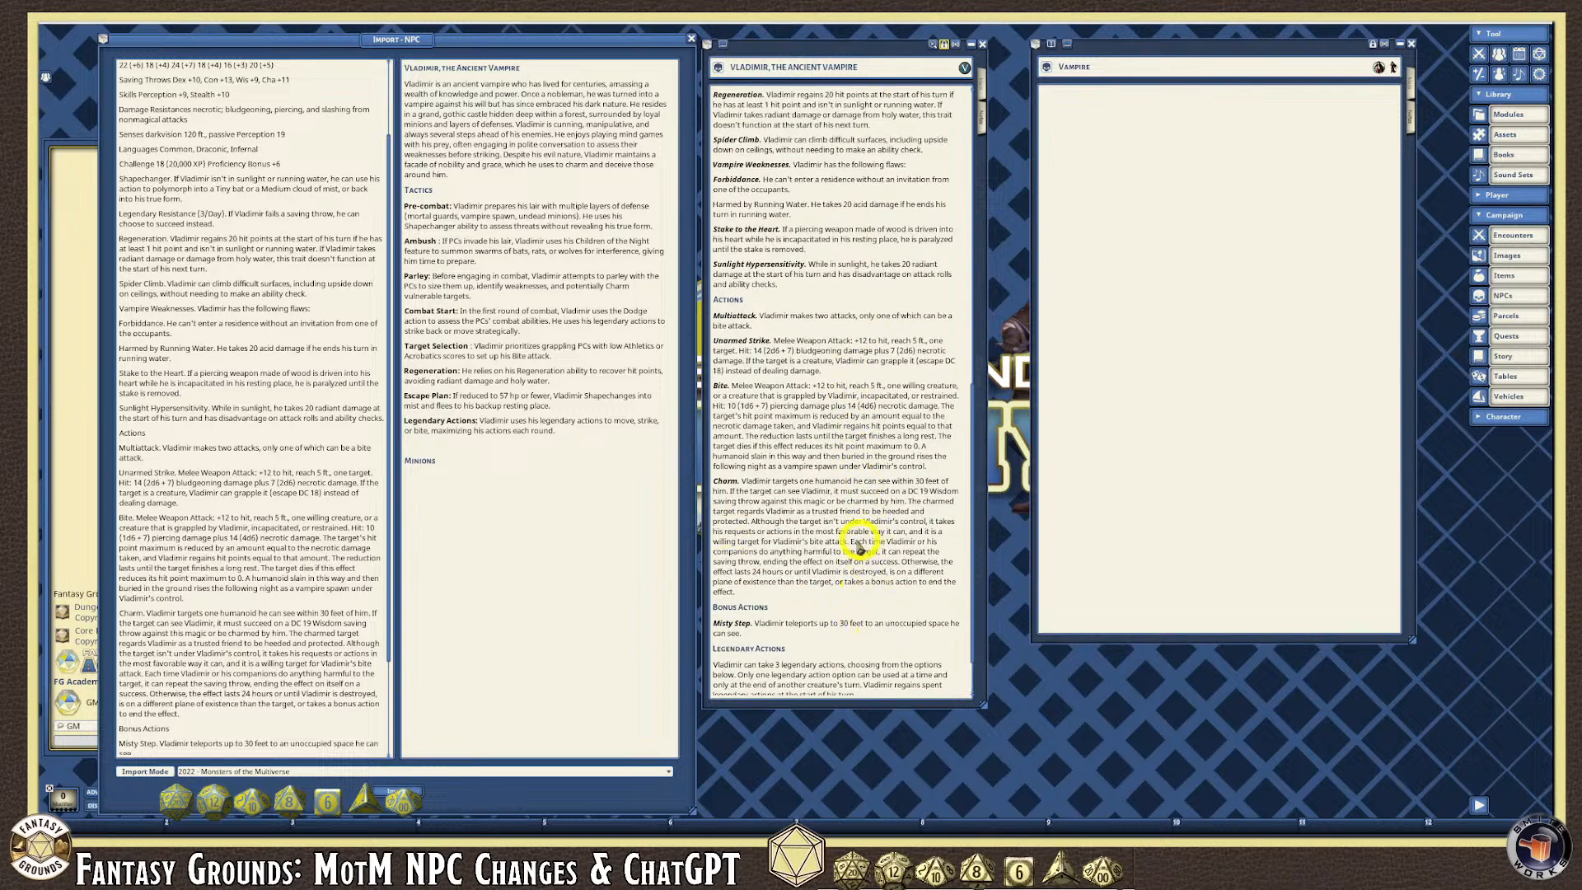
scroll(852, 540, "up", 6)
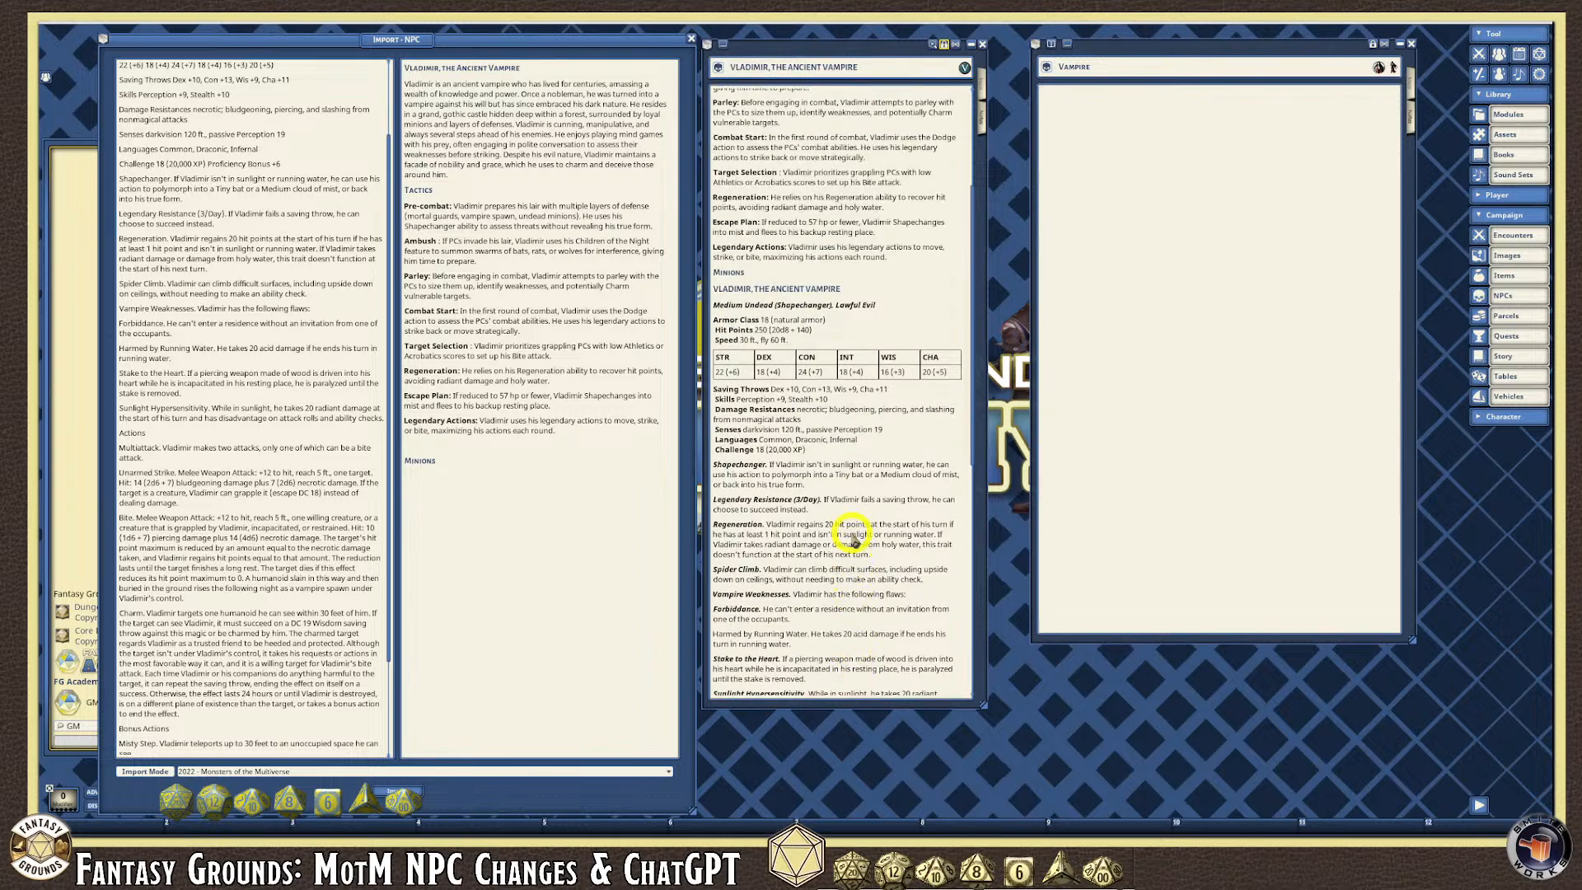
scroll(836, 560, "down", 1)
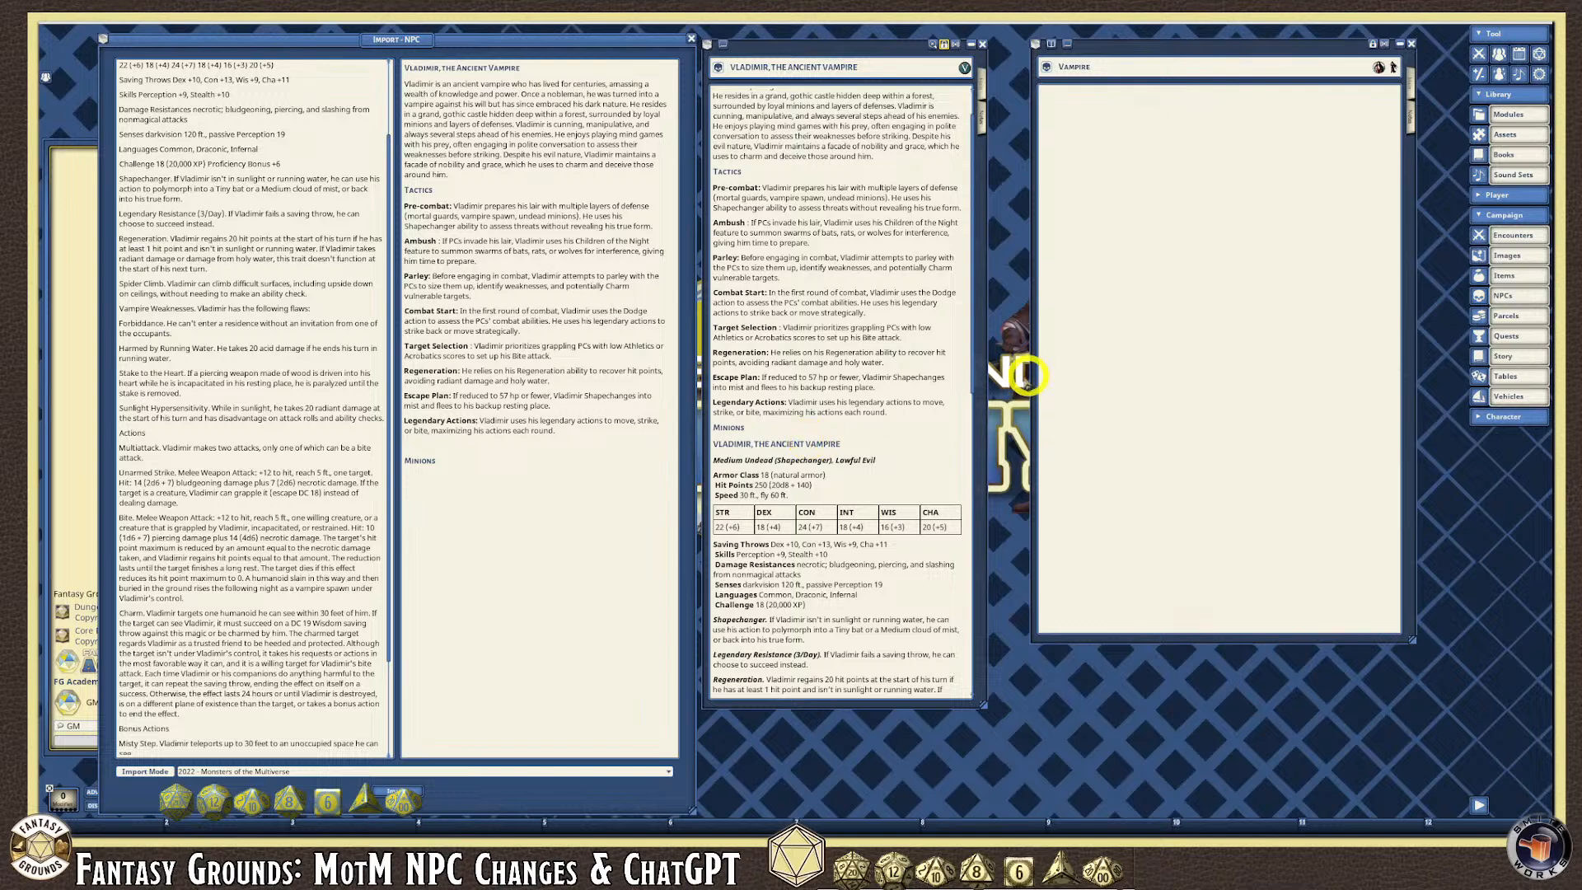
scroll(751, 321, "up", 1)
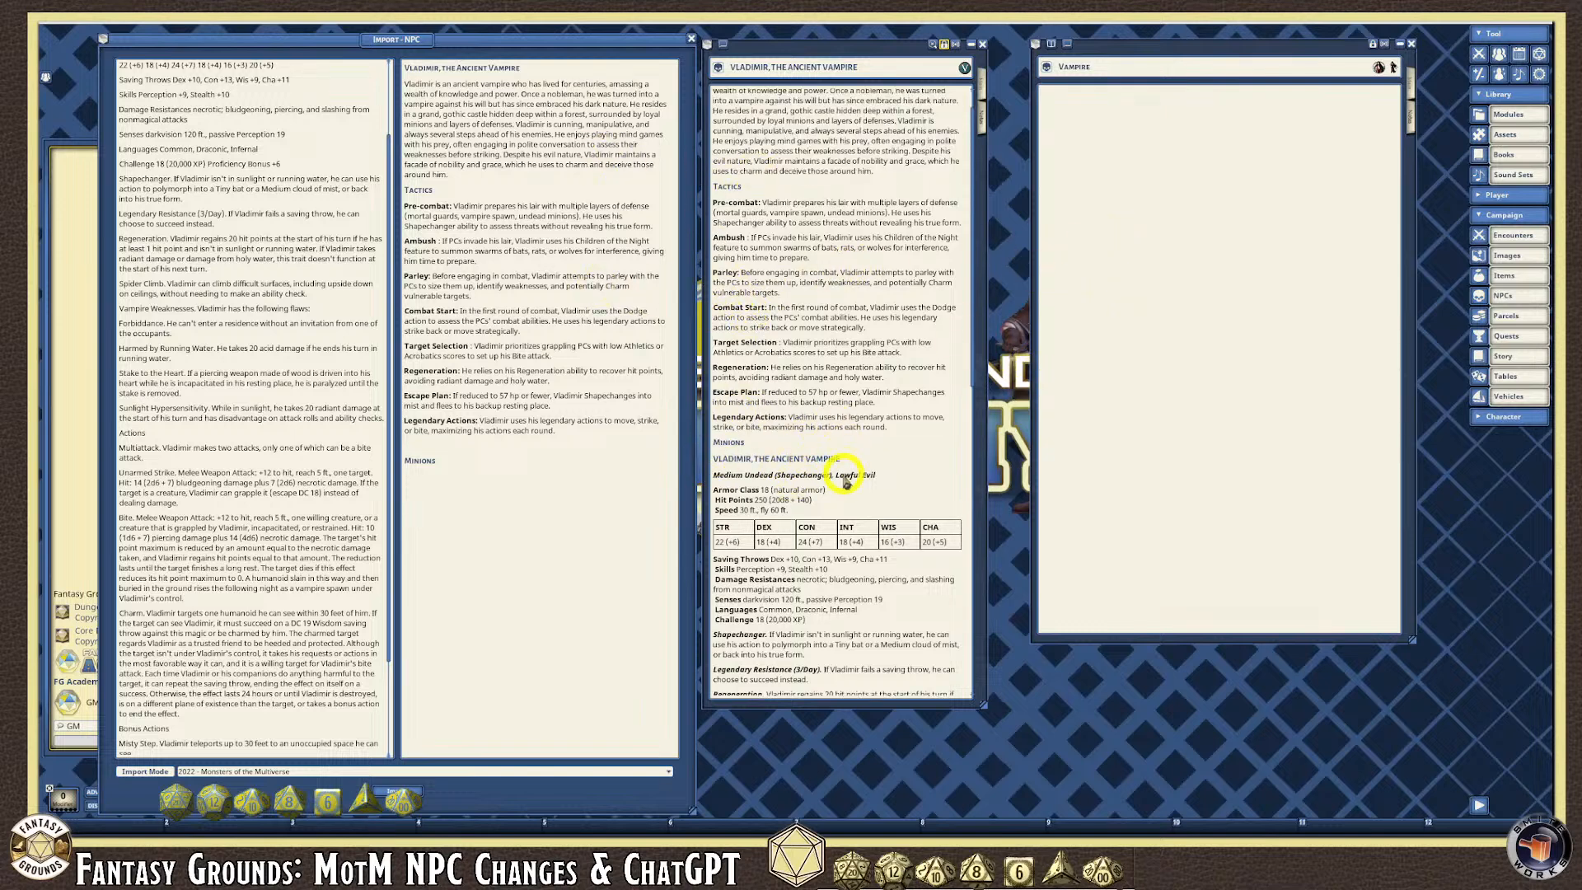
scroll(839, 484, "down", 8)
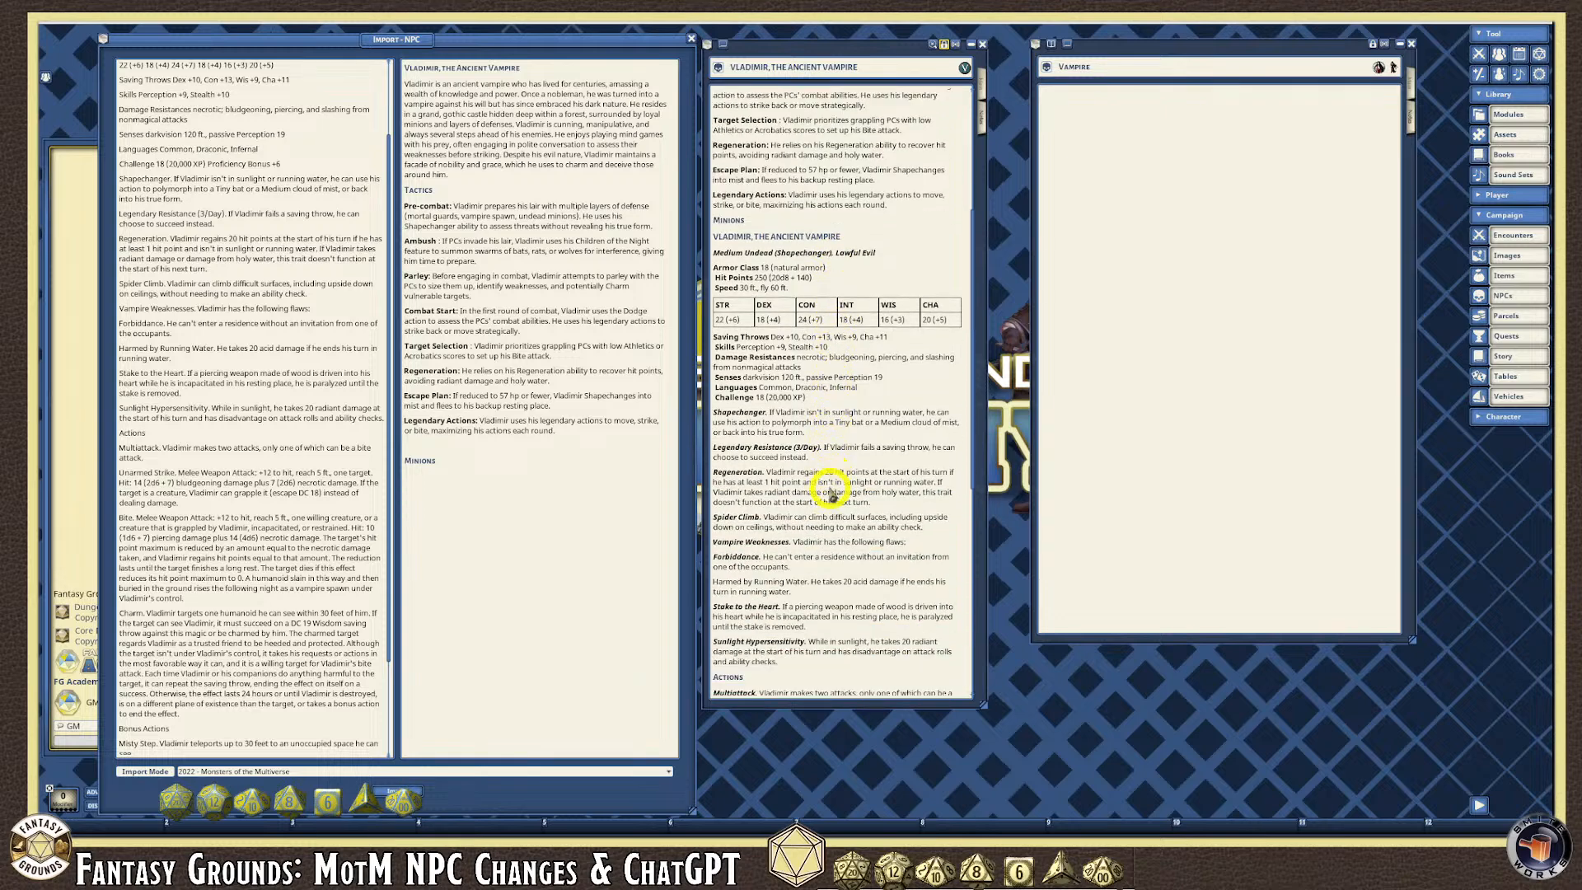
scroll(878, 325, "up", 10)
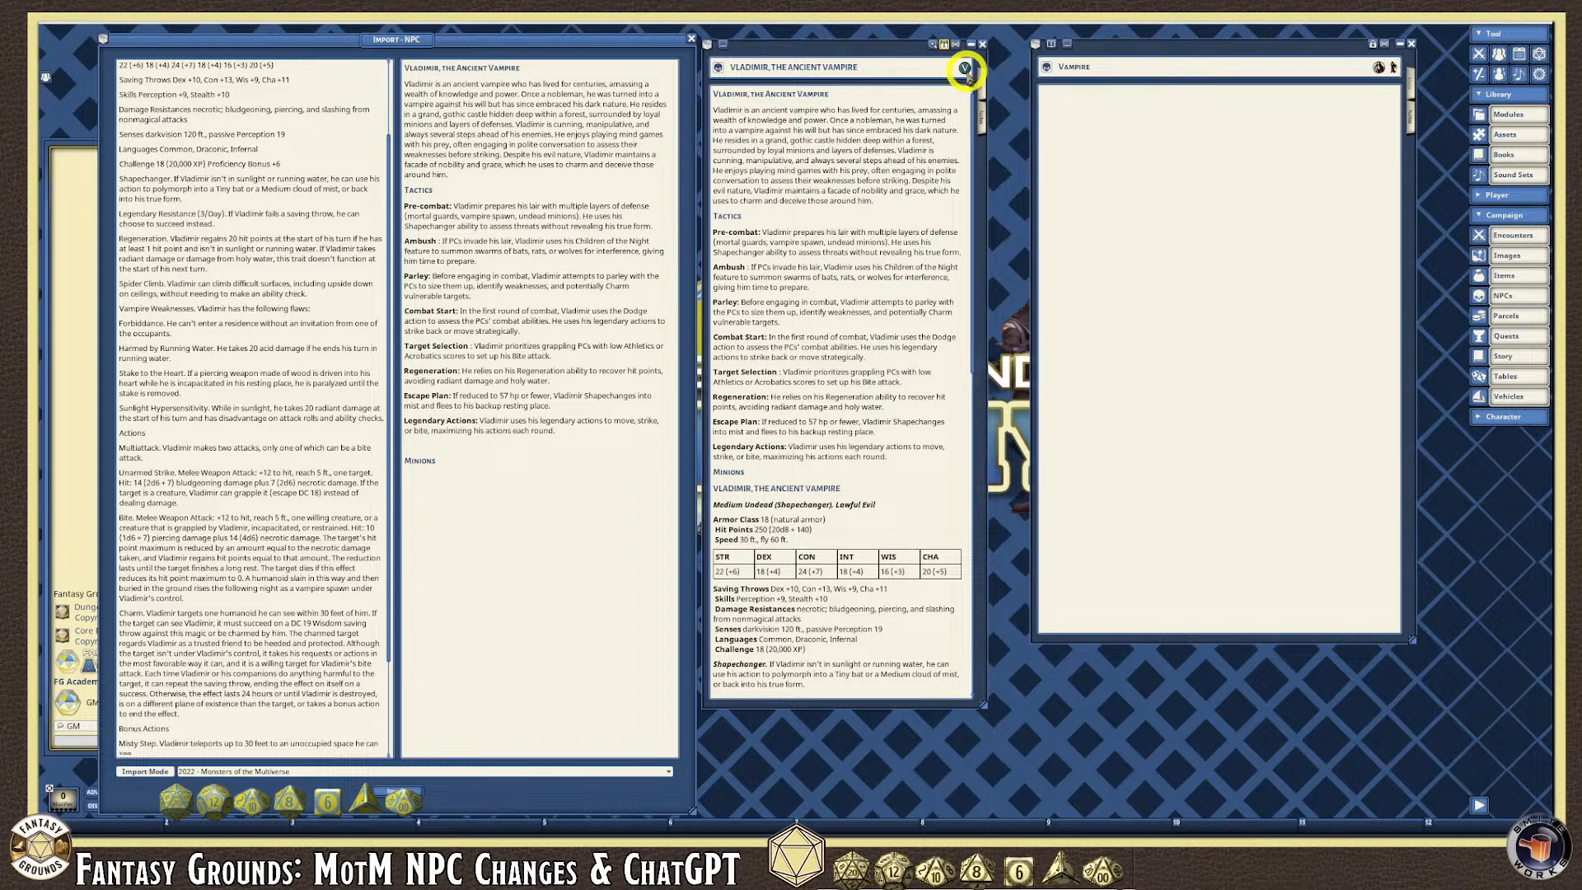
Review the imported ancient vampire's main statistics and its notes down to the Minions heading.
left_click(984, 95)
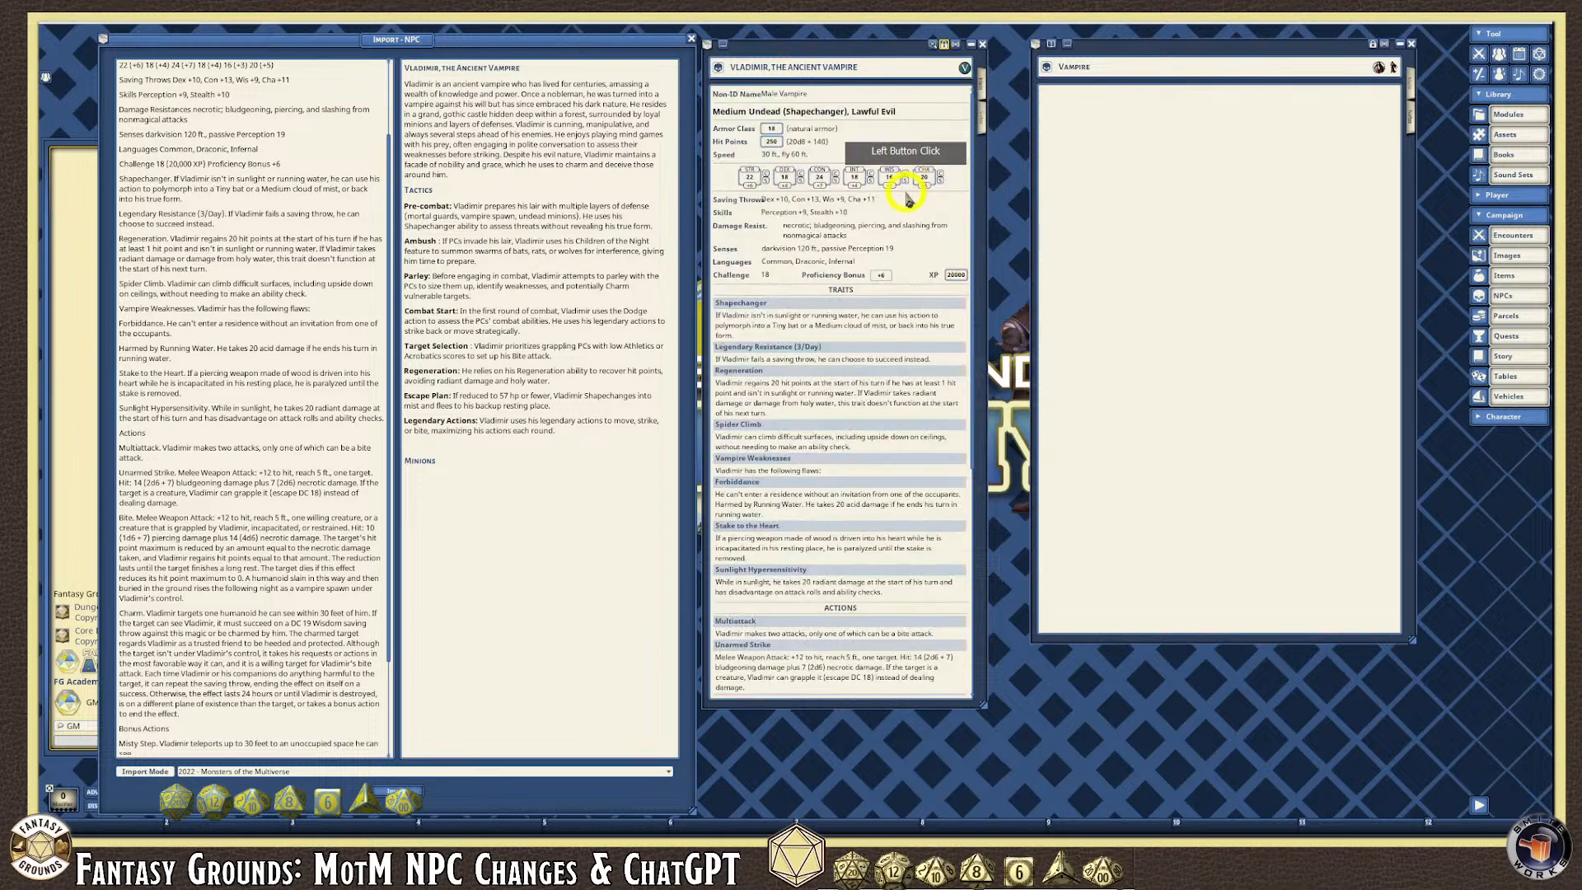
scroll(911, 311, "down", 5)
scroll(907, 316, "up", 5)
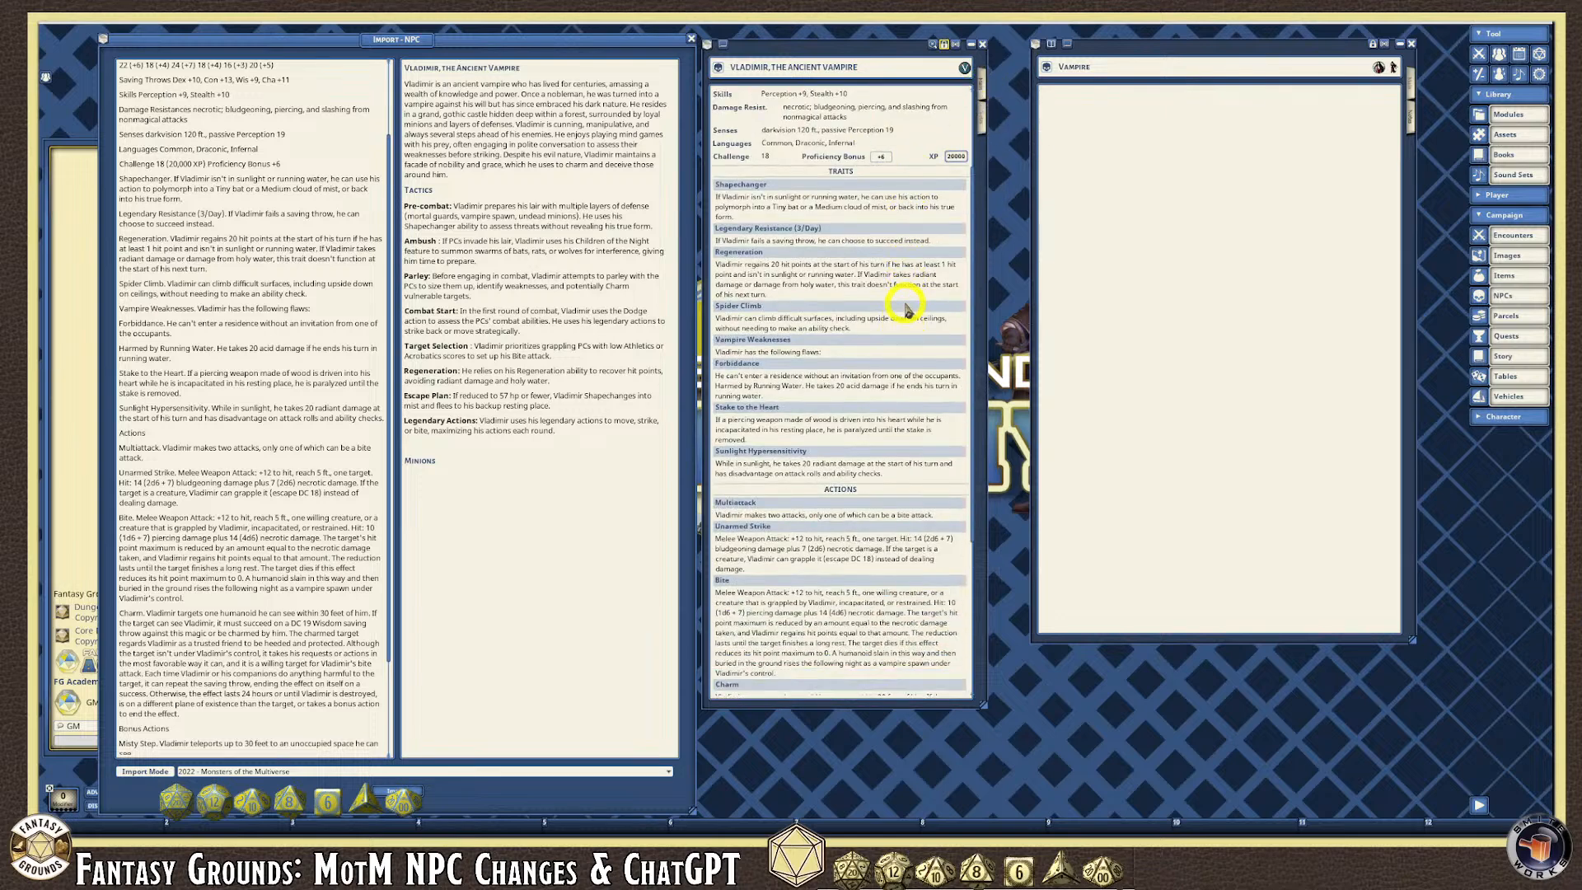
left_click(984, 141)
scroll(854, 321, "down", 3)
scroll(854, 345, "up", 5)
scroll(853, 354, "down", 6)
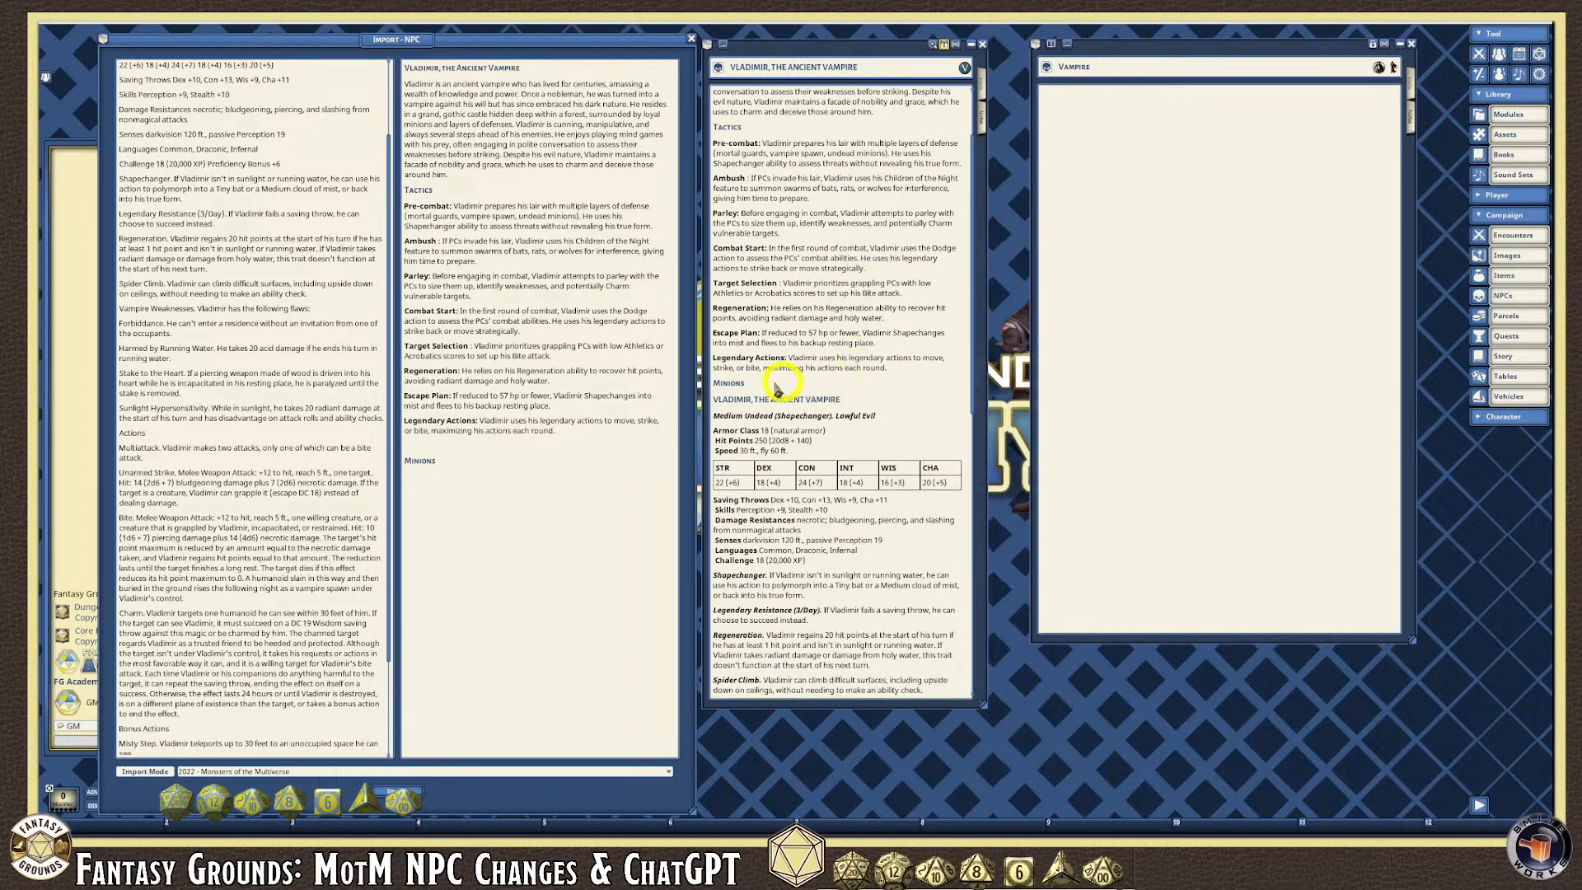
Unlock the imported ancient vampire's record and insert an empty line under the Minions heading in its notes.
left_click(944, 44)
left_click(848, 363)
left_click(804, 392)
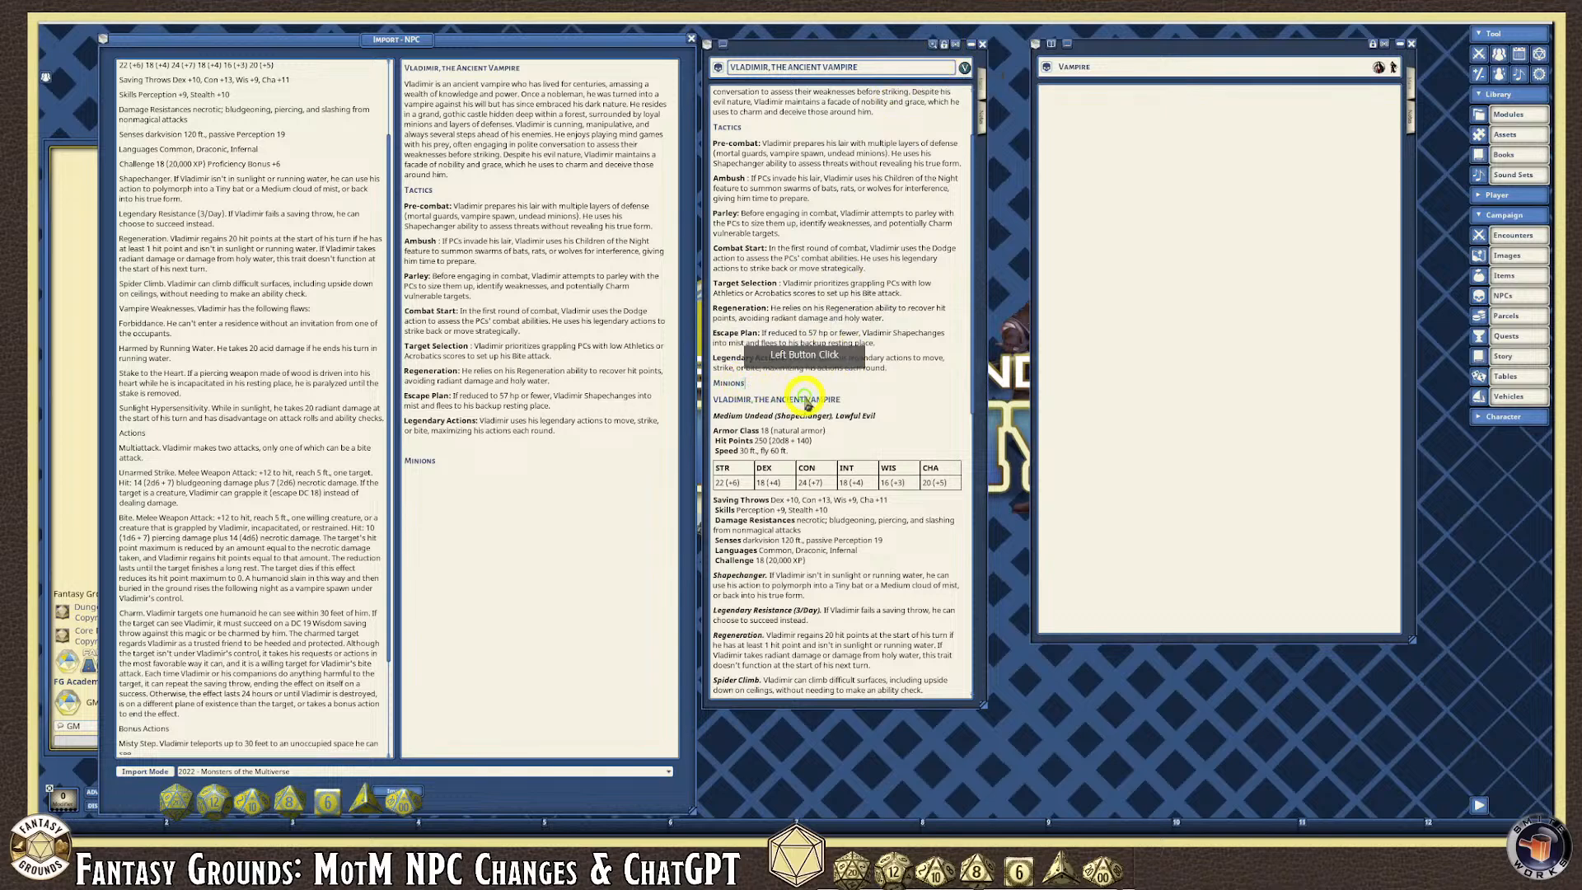
key("Return")
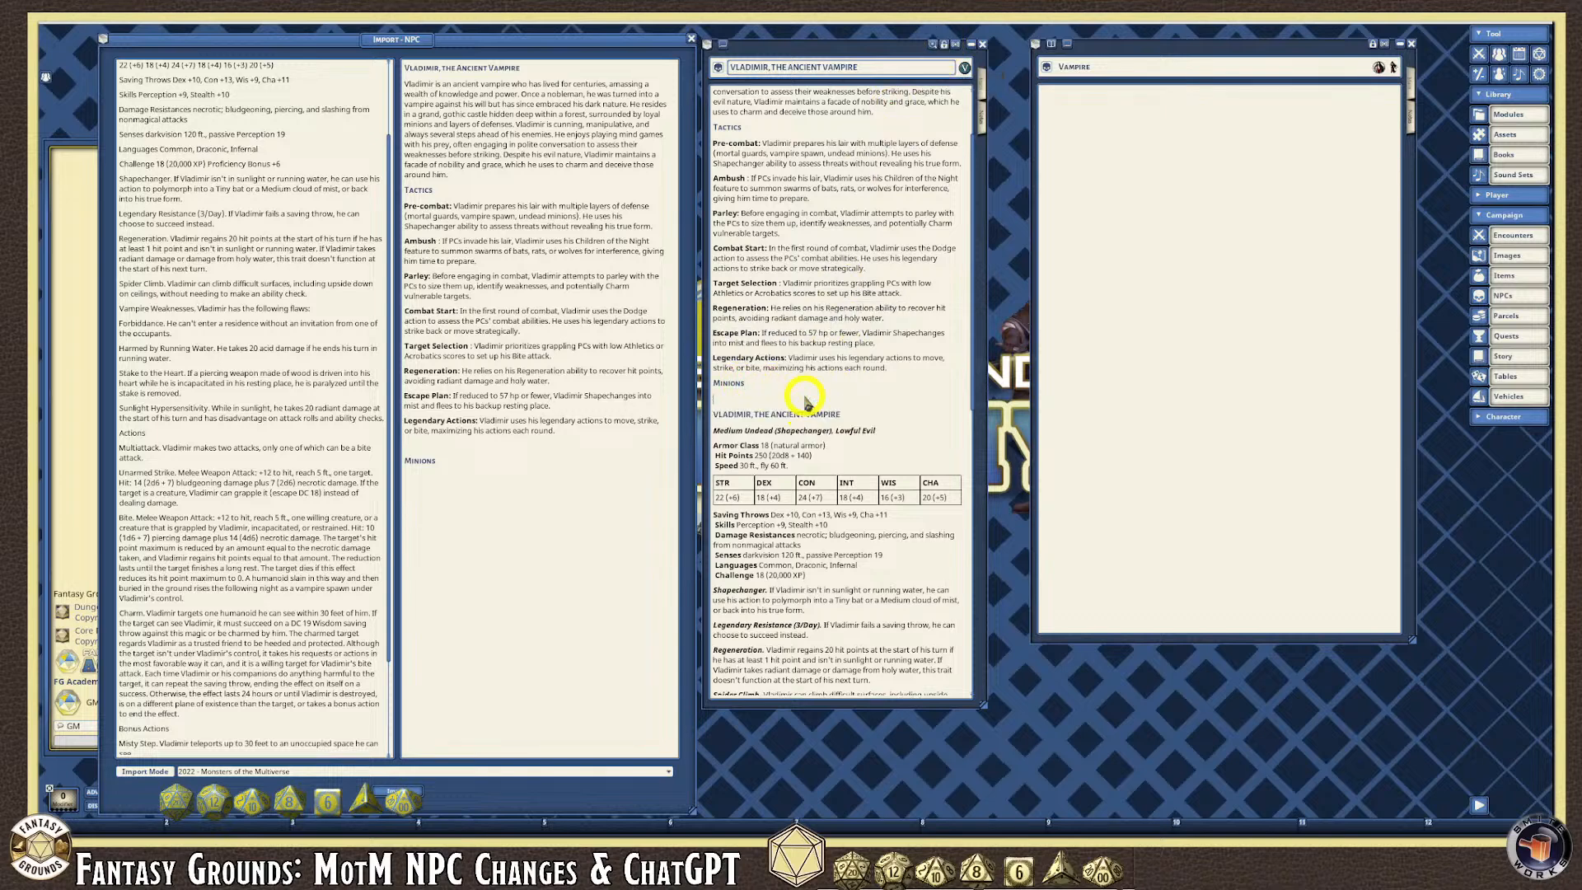
scroll(823, 396, "up", 2)
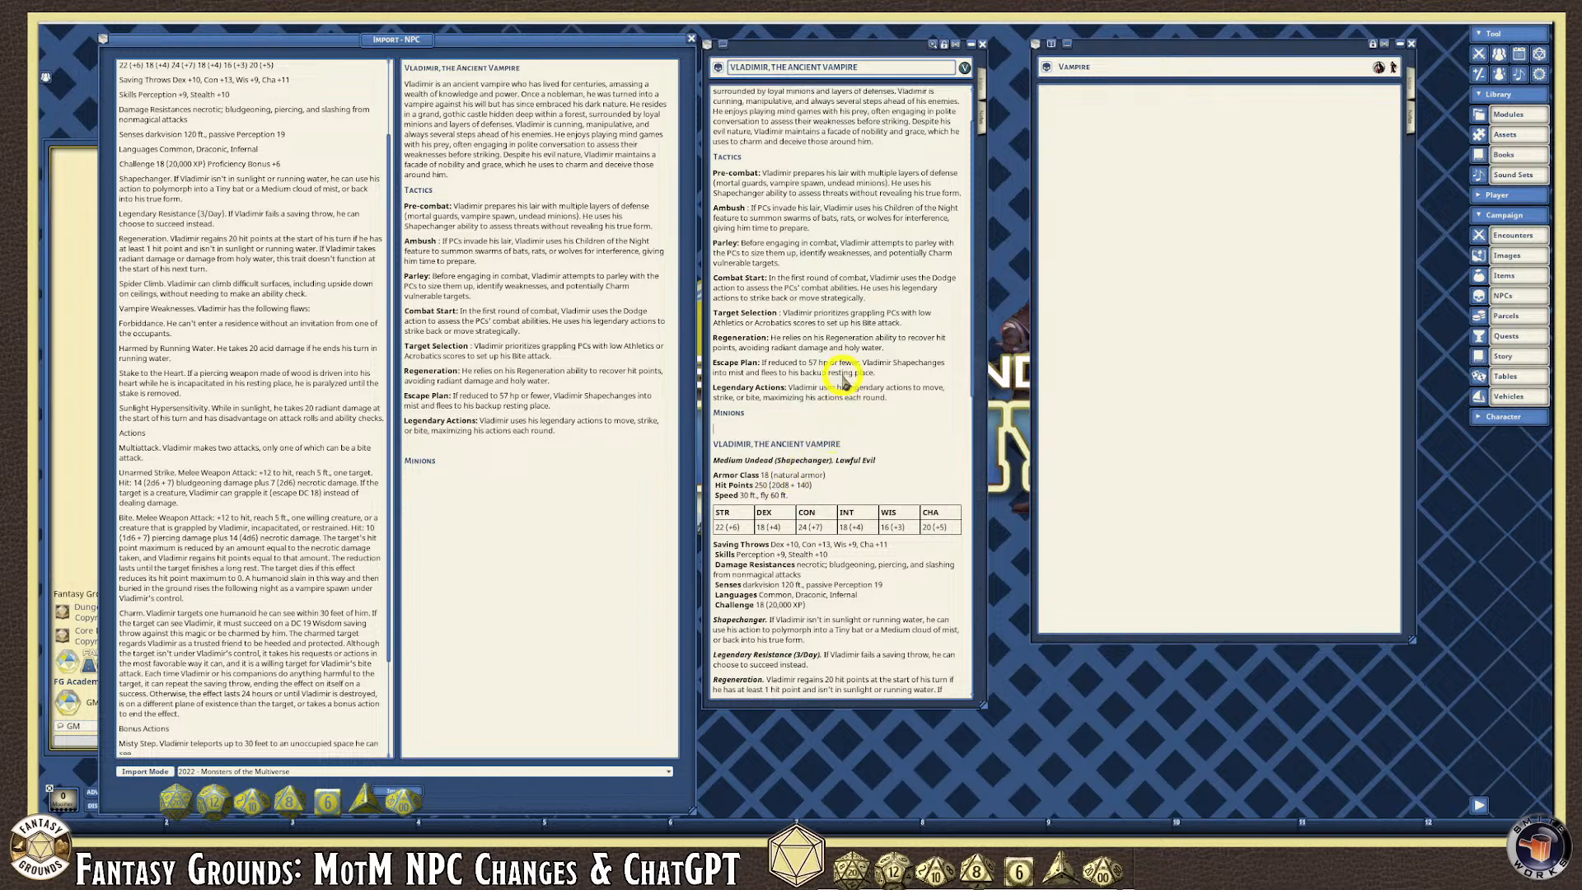
Open the NPCs list beside the vampire record, show all groups and filter it by "swarm".
left_click(1527, 299)
left_click_drag(625, 137, 401, 114)
left_click_drag(706, 148, 431, 130)
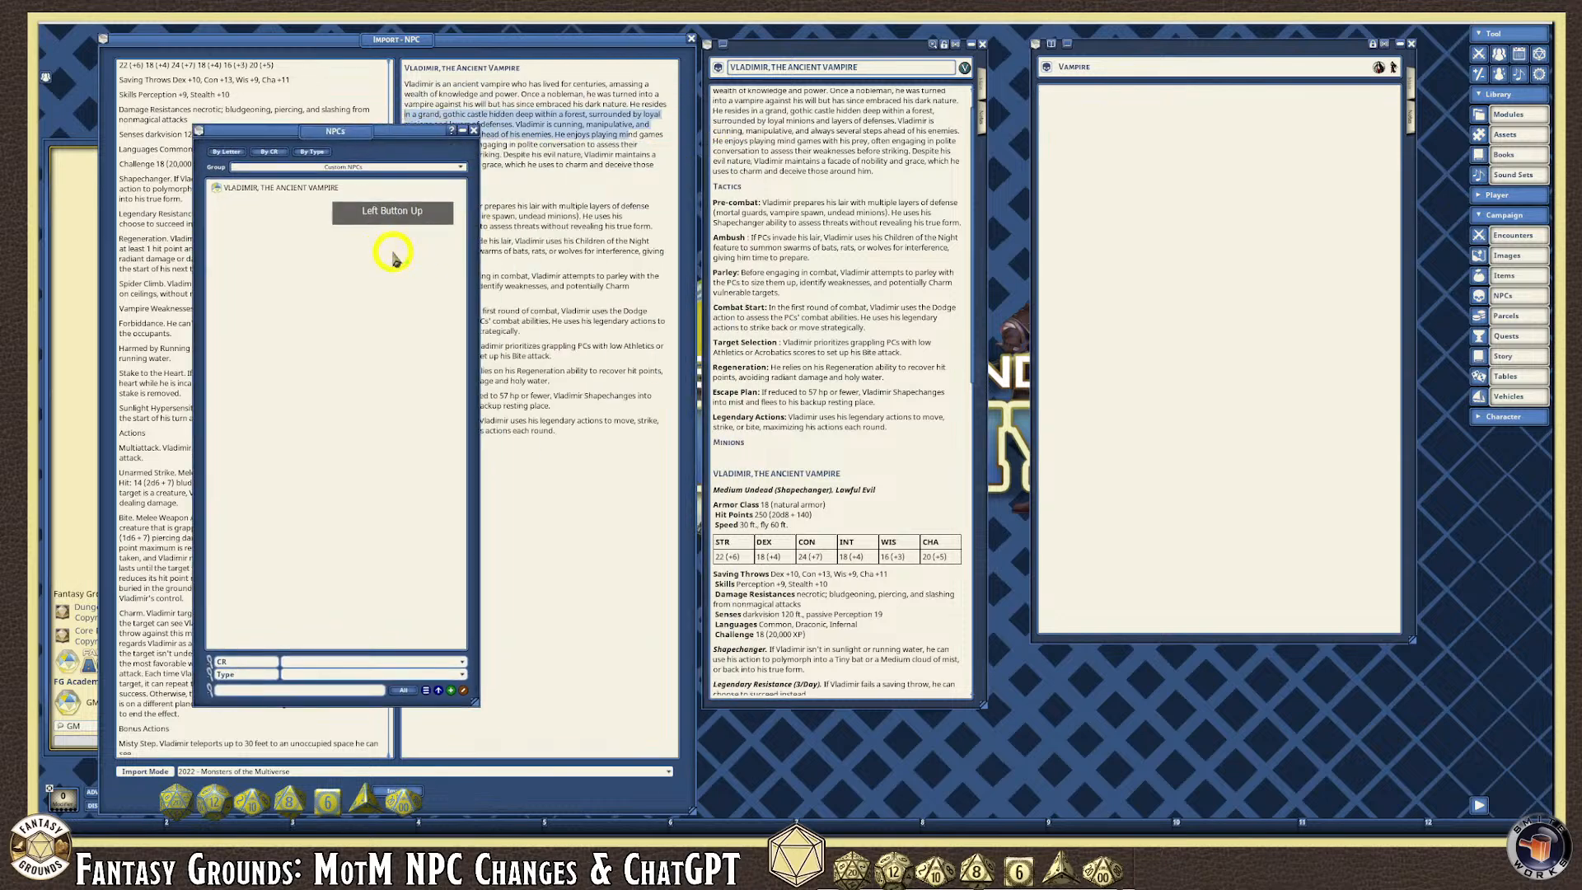
left_click(365, 171)
left_click(411, 167)
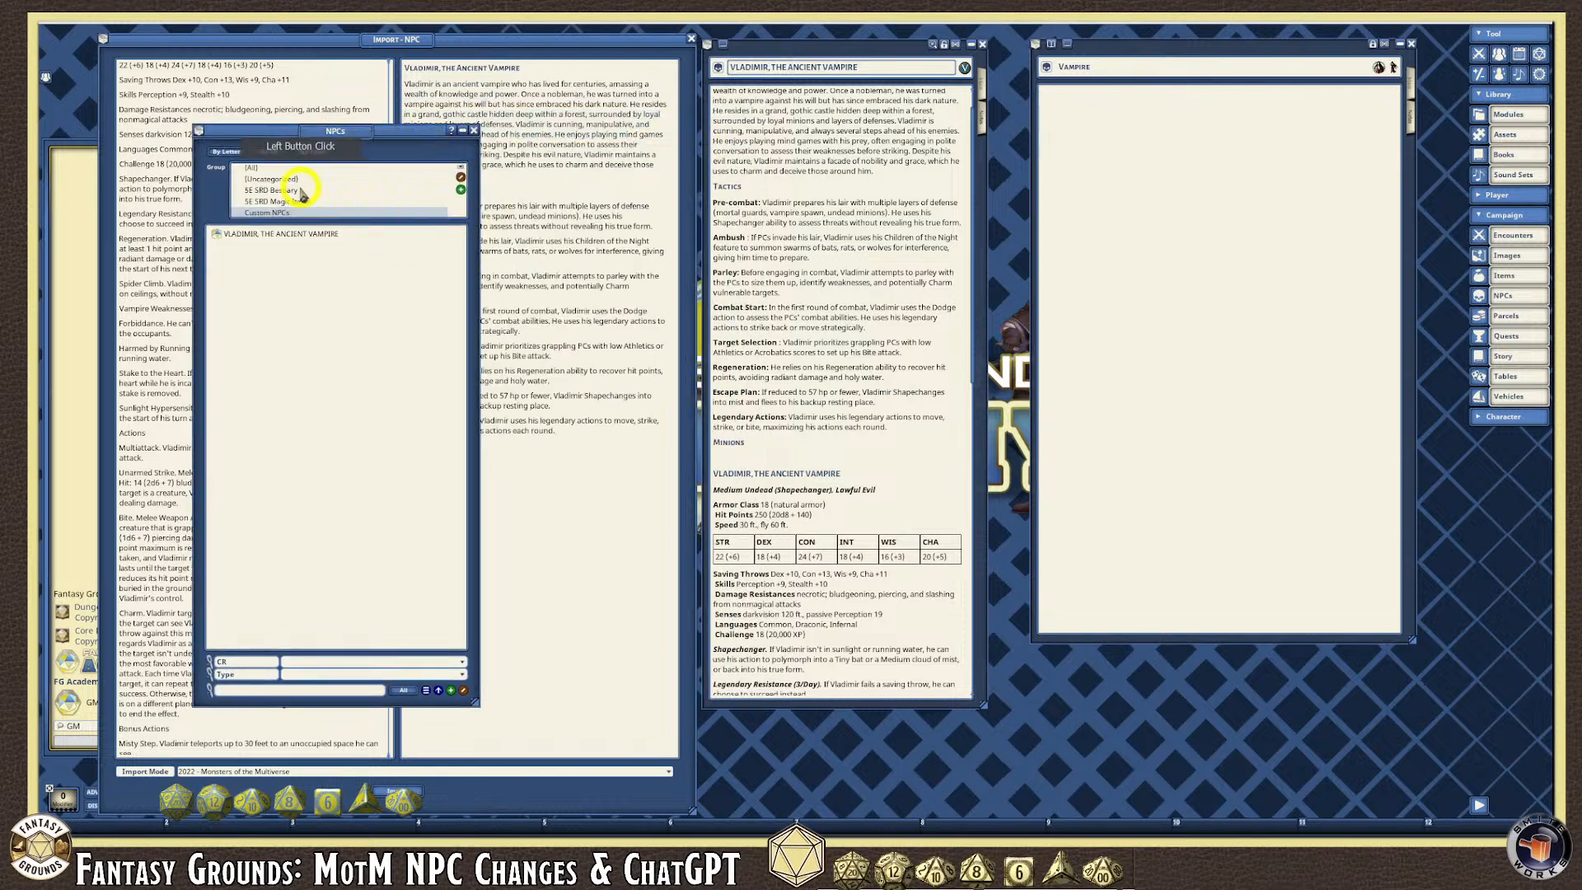
left_click(255, 167)
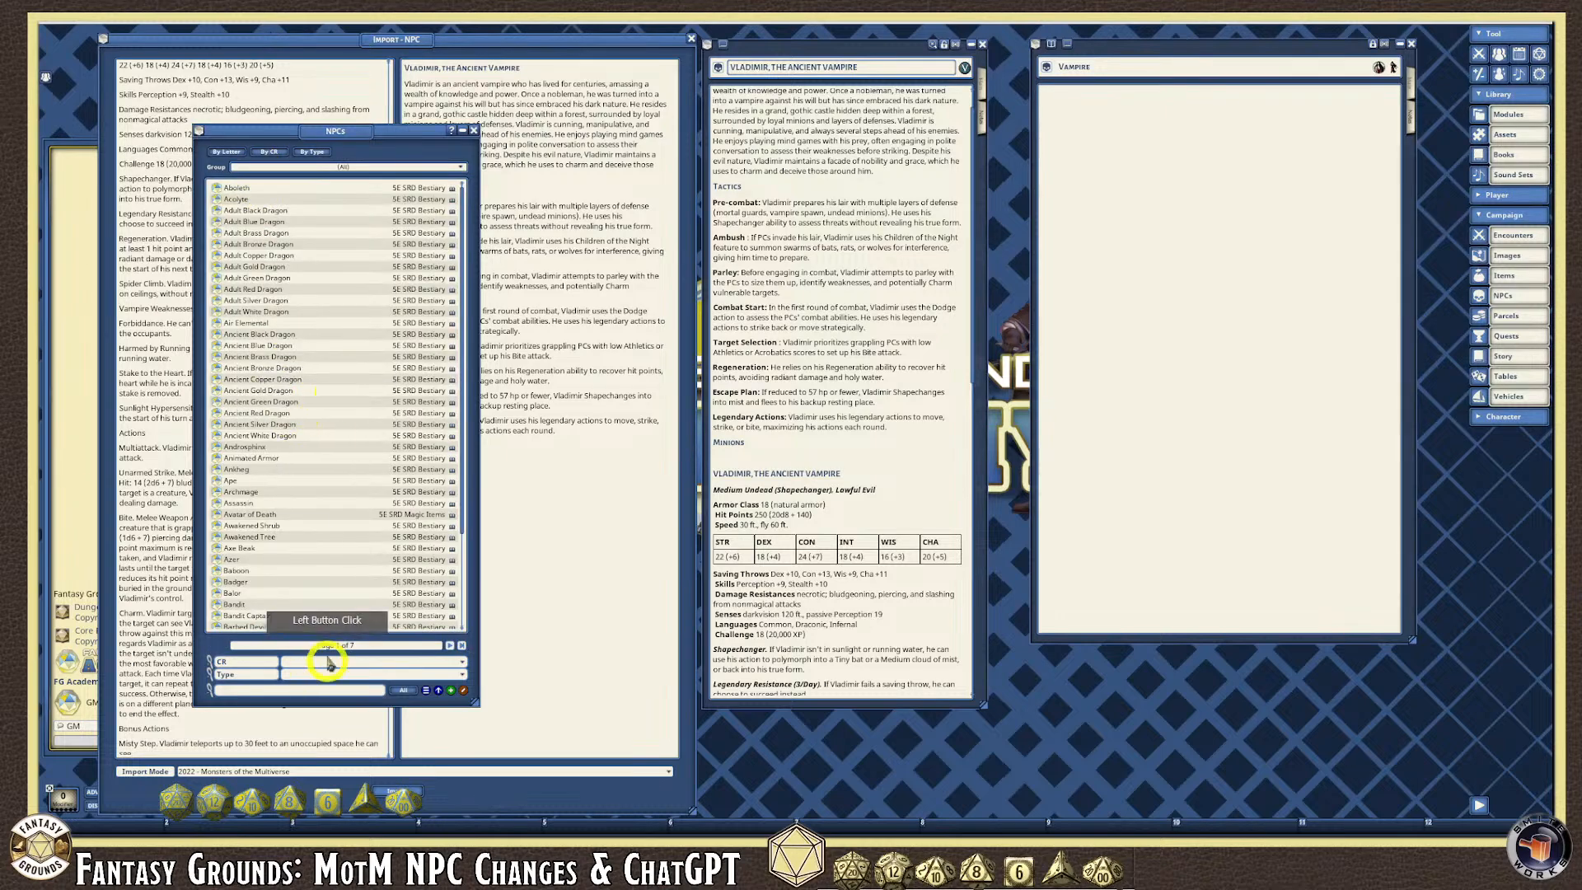
left_click(259, 702)
type("s")
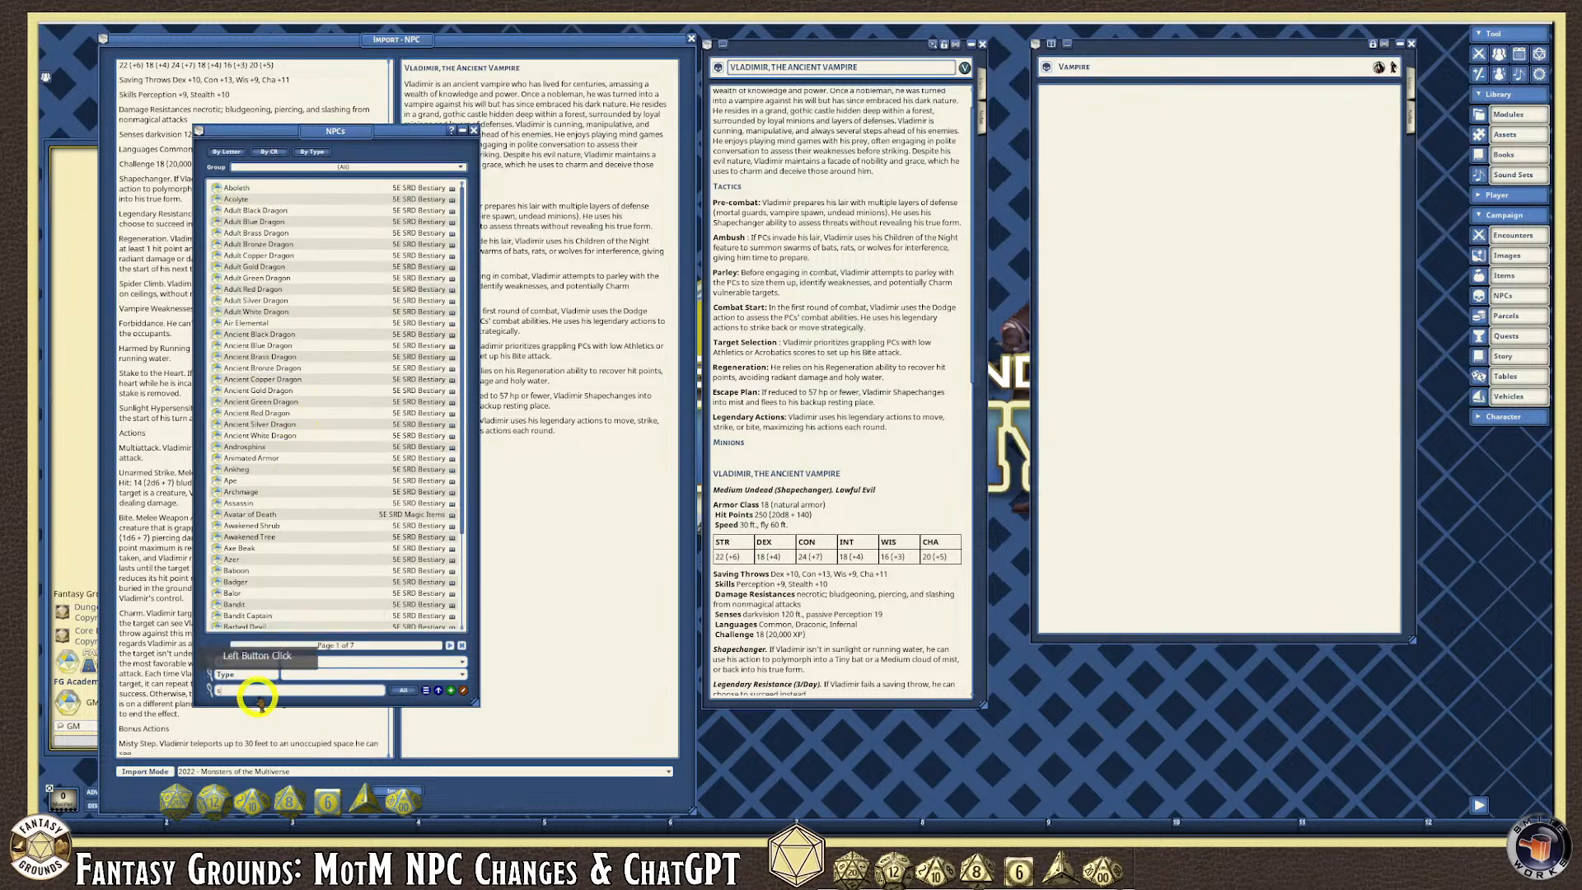
type("warm")
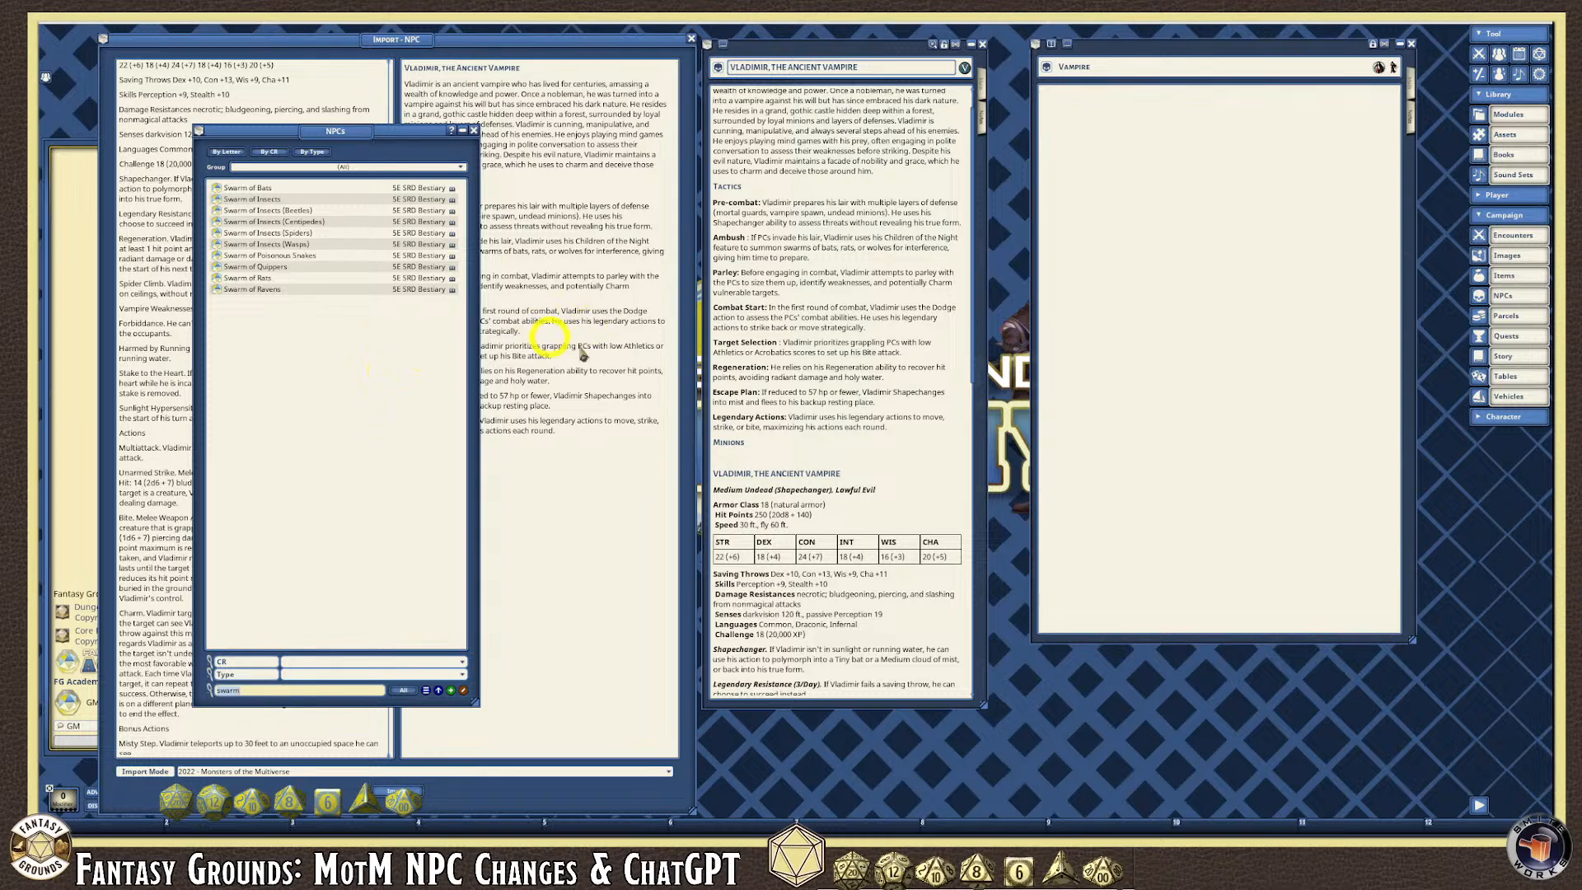
Read through the imported vampire's notes and the standard Vampire's traits and actions, looking for Children of the Night.
scroll(832, 399, "up", 1)
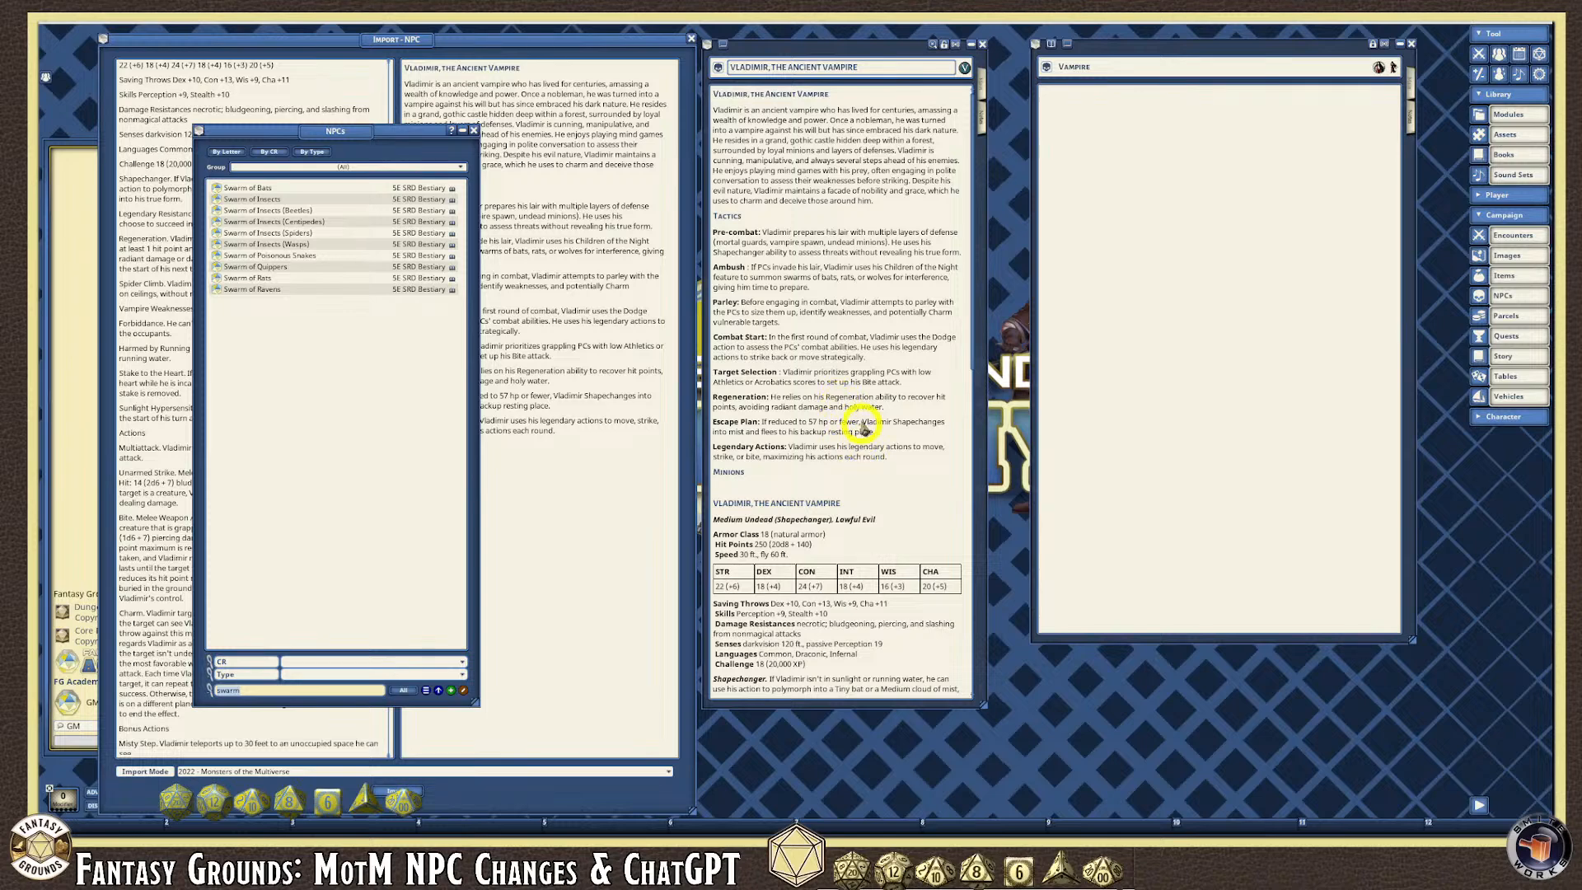
scroll(857, 354, "down", 5)
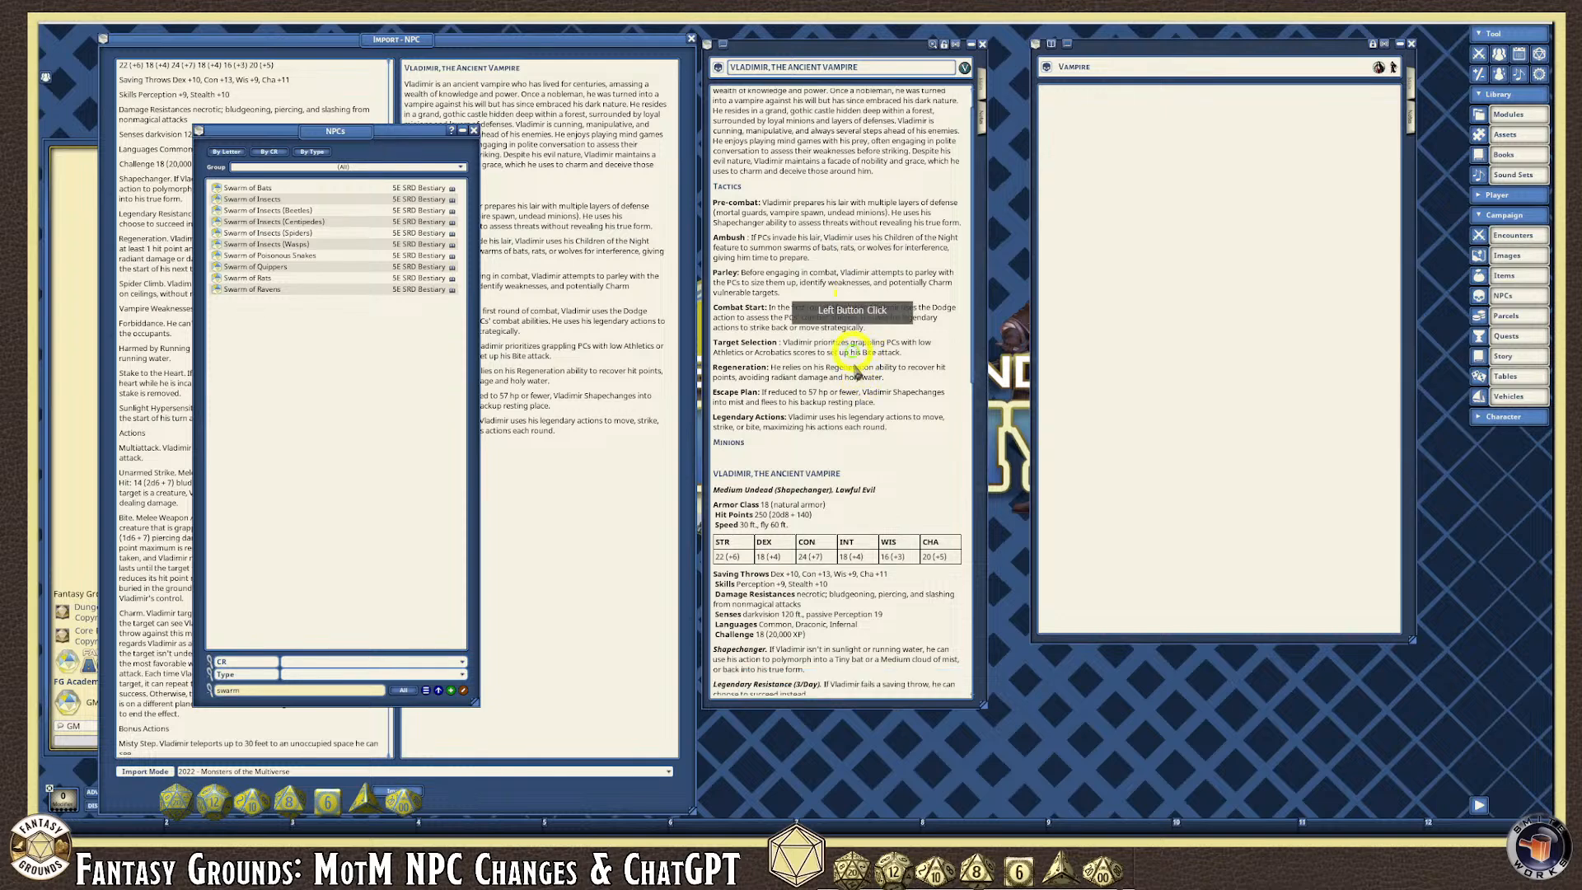
scroll(861, 401, "down", 6)
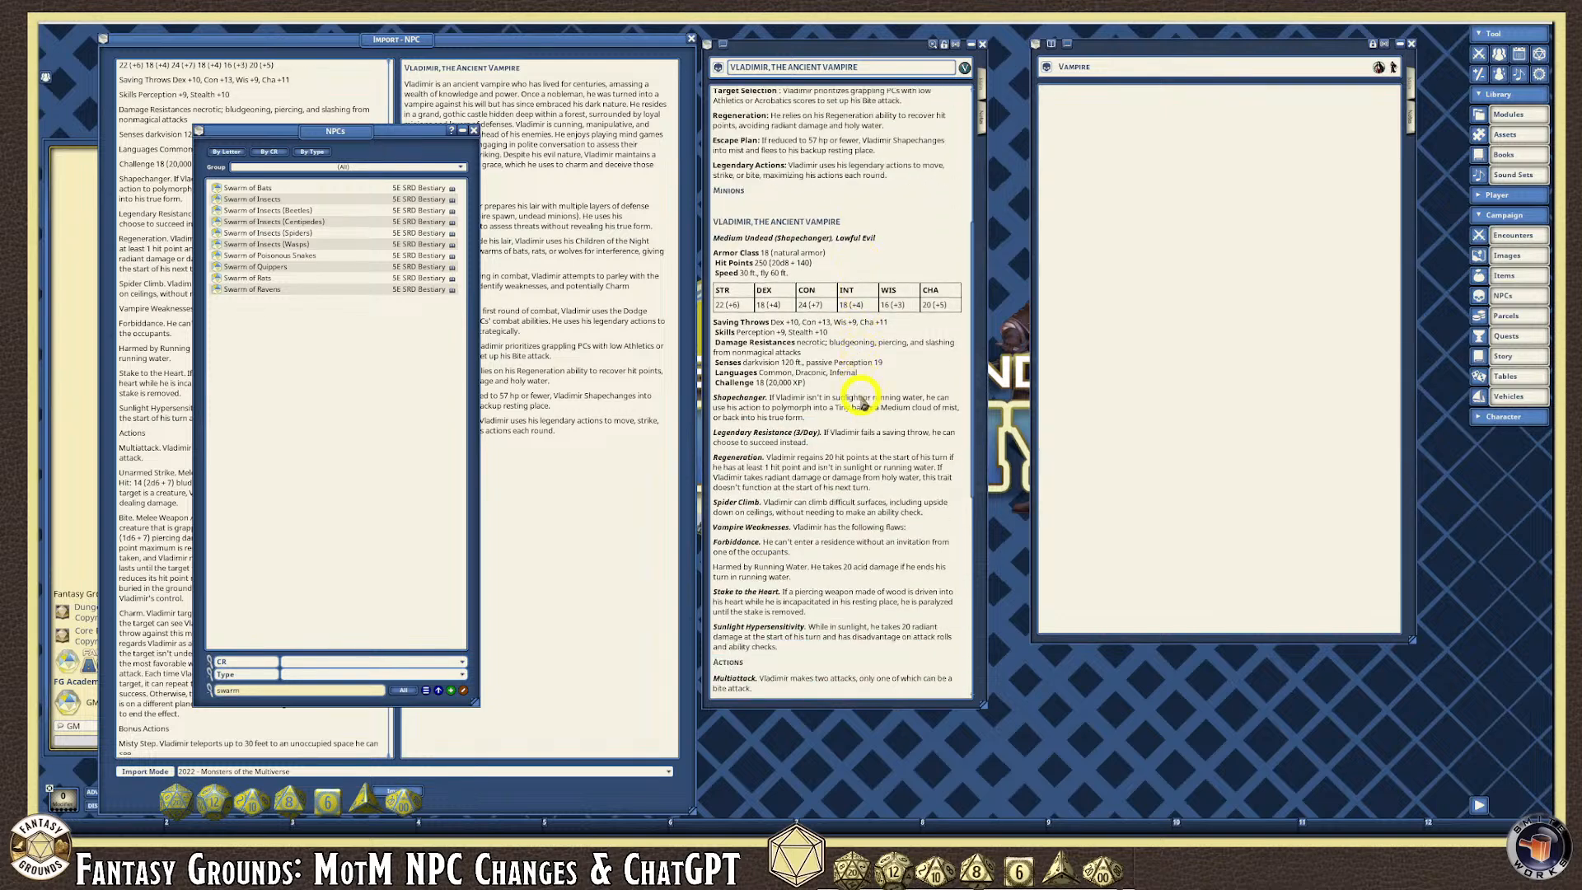
scroll(862, 404, "down", 5)
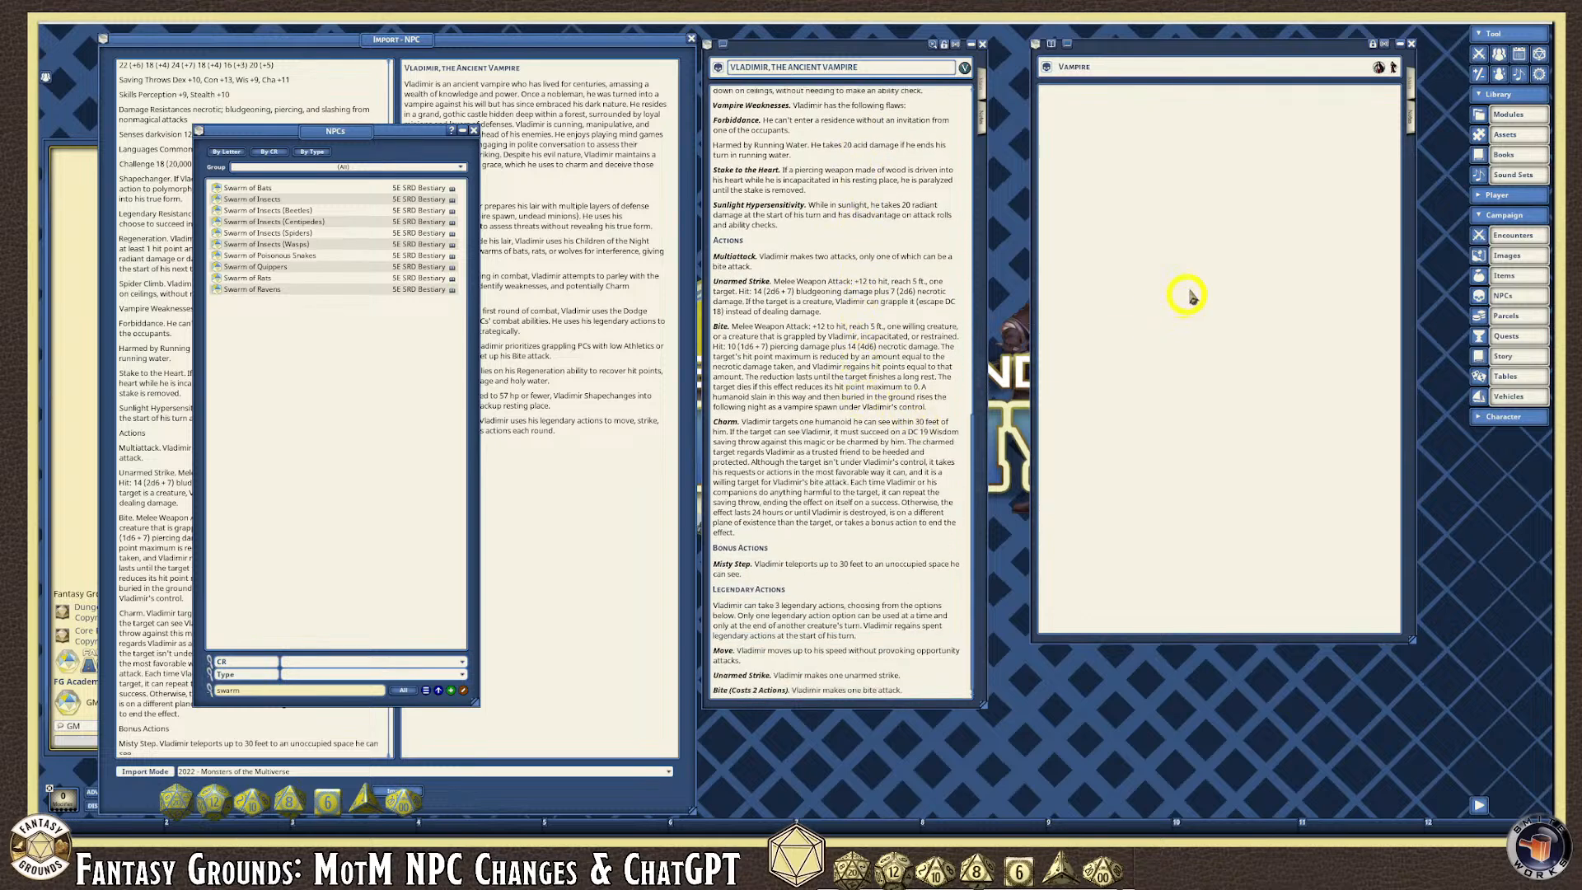
left_click(1409, 83)
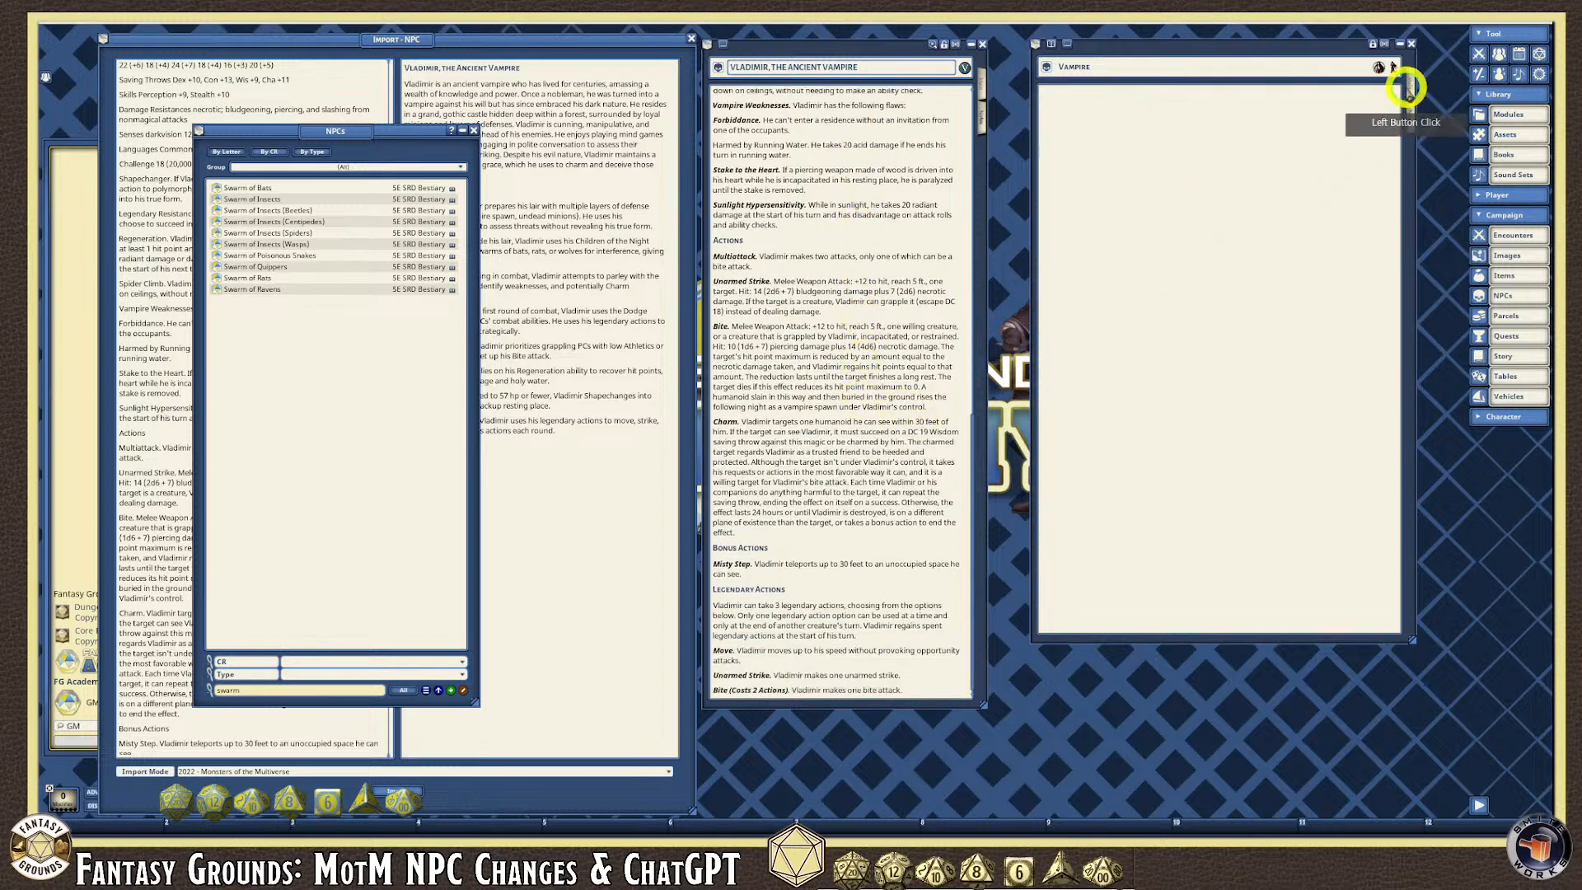
scroll(1328, 375, "down", 1)
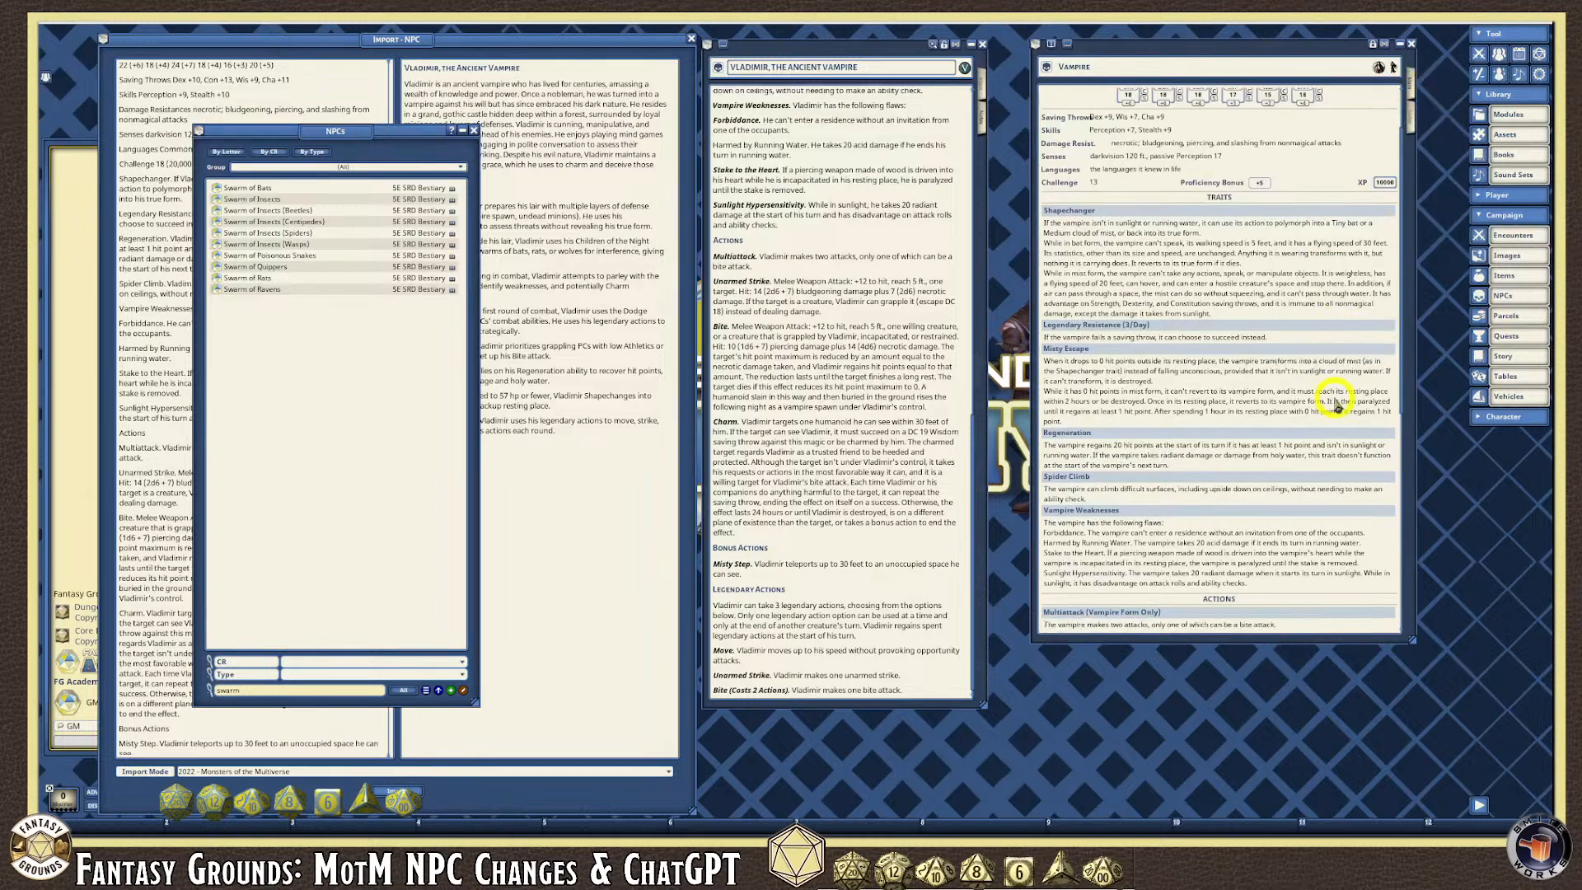
scroll(1336, 405, "down", 5)
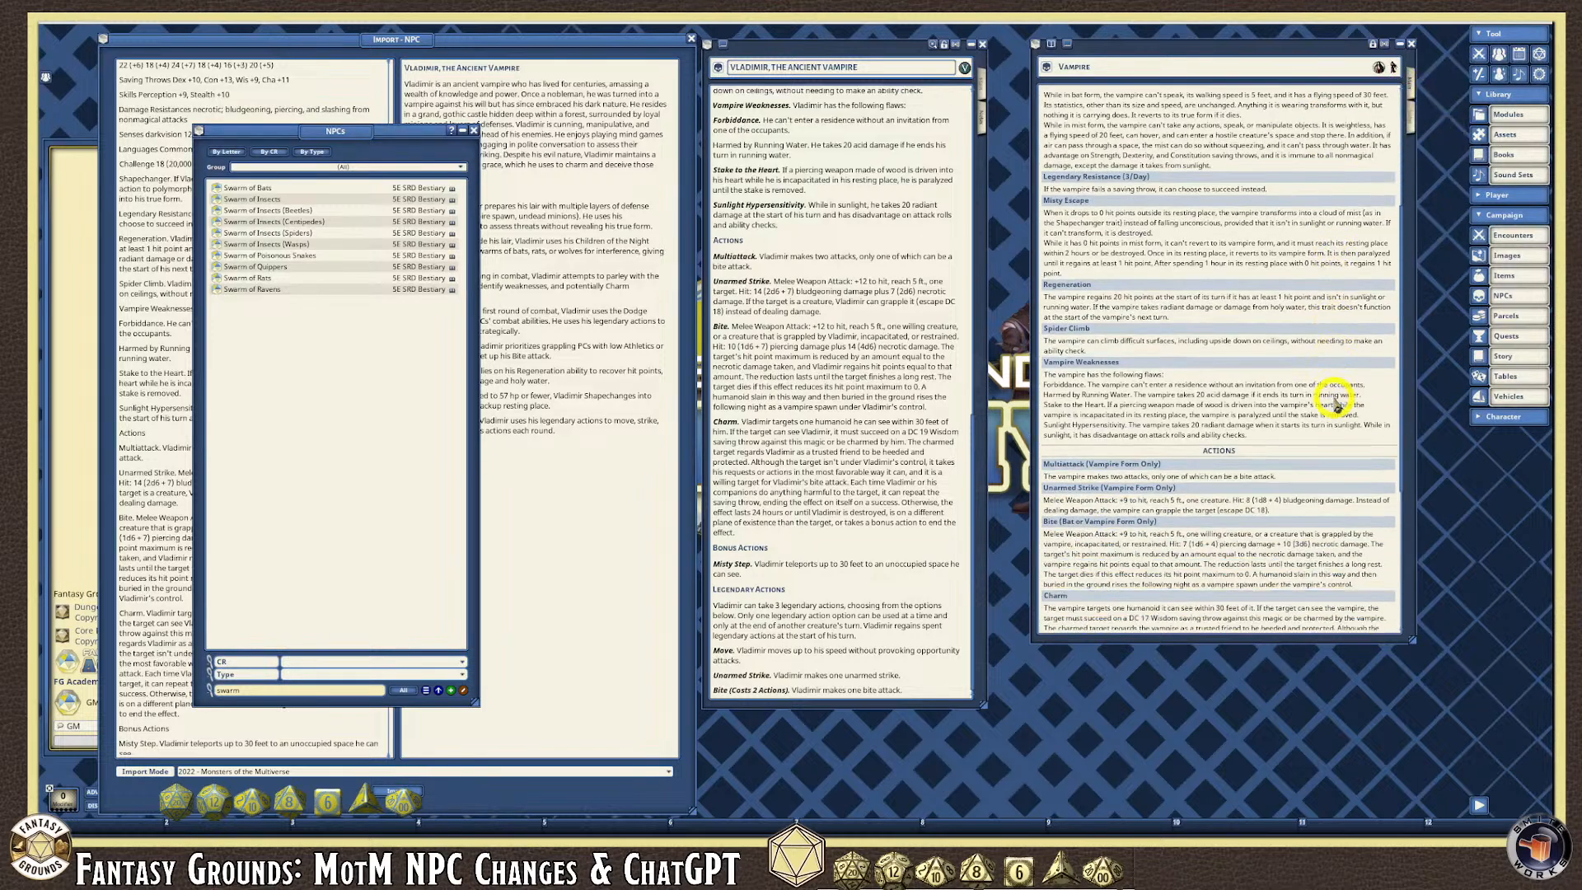
scroll(1336, 404, "down", 6)
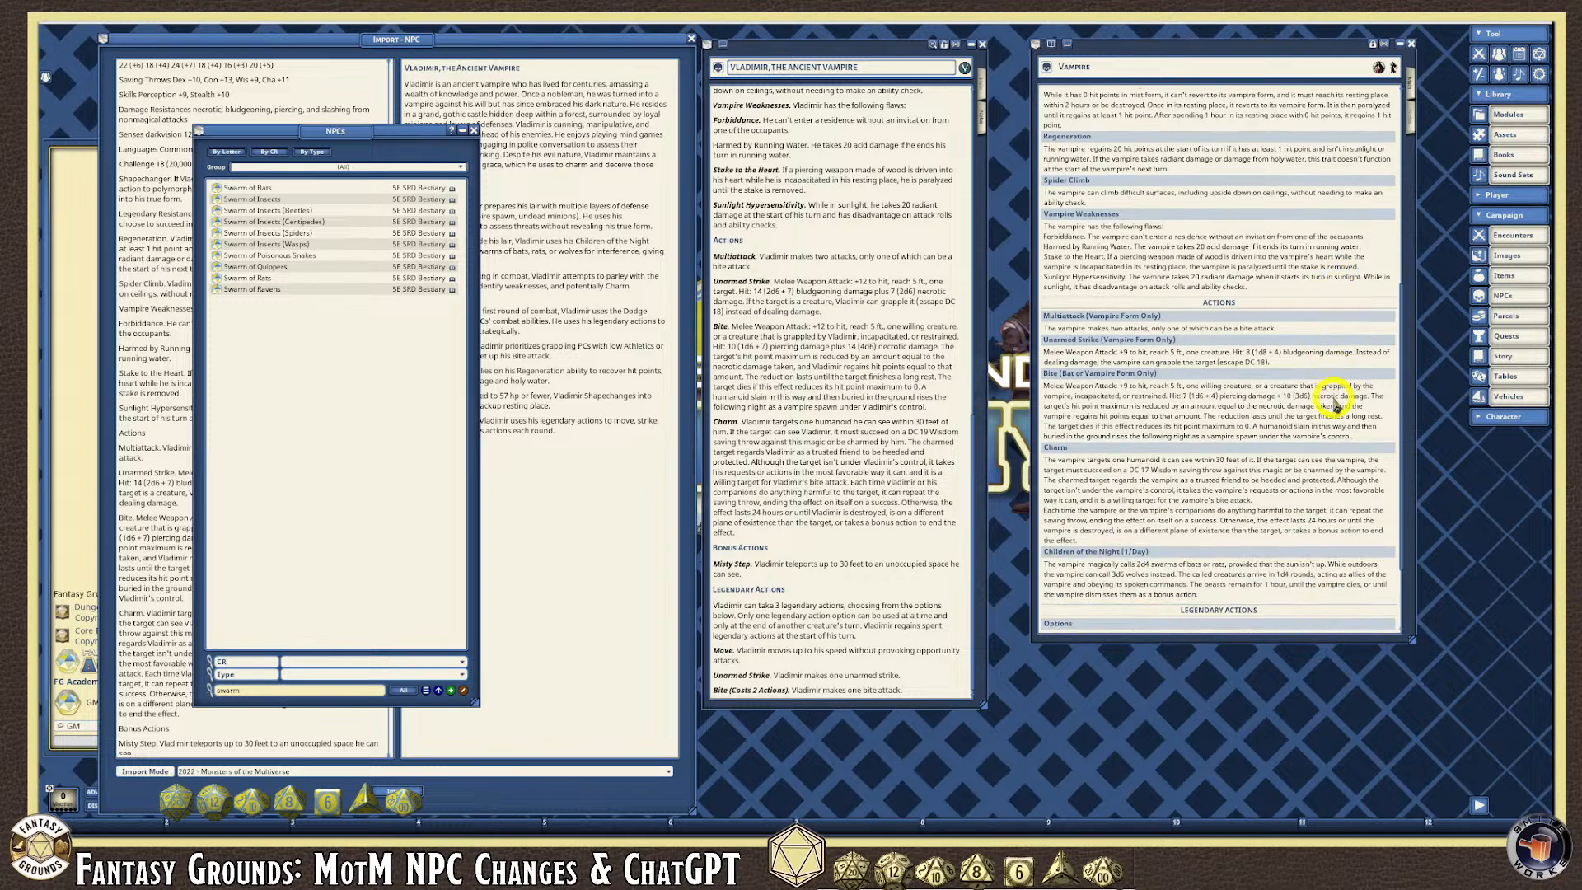
scroll(1335, 401, "down", 2)
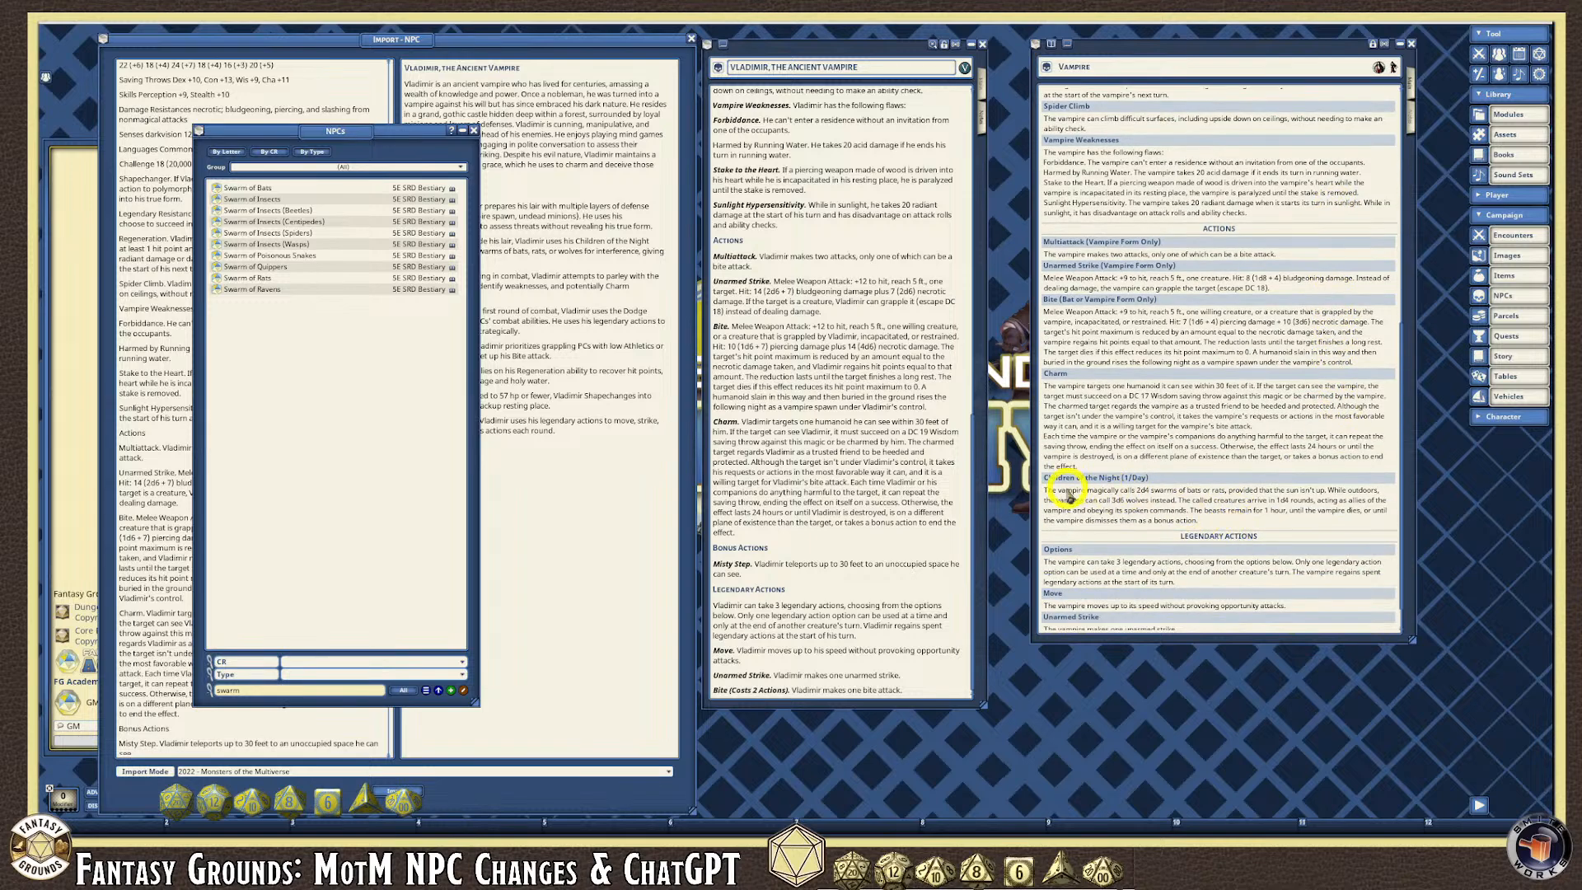
Examine the actions, bonus actions and legendary actions in the imported vampire's notes for a matching minion-summoning ability.
scroll(824, 478, "up", 7)
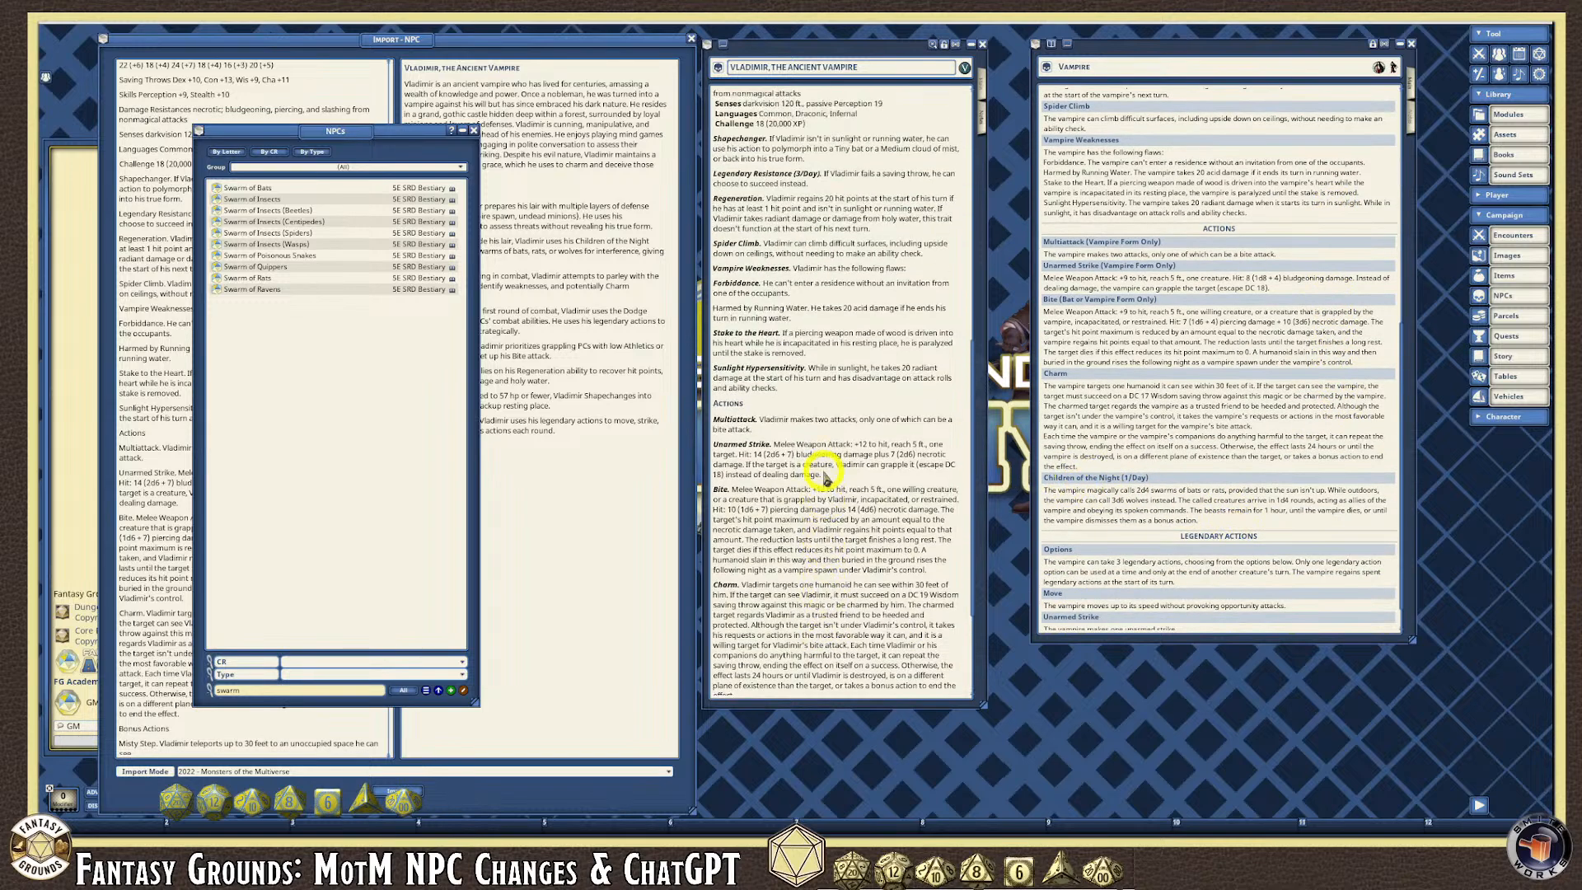
scroll(823, 478, "up", 3)
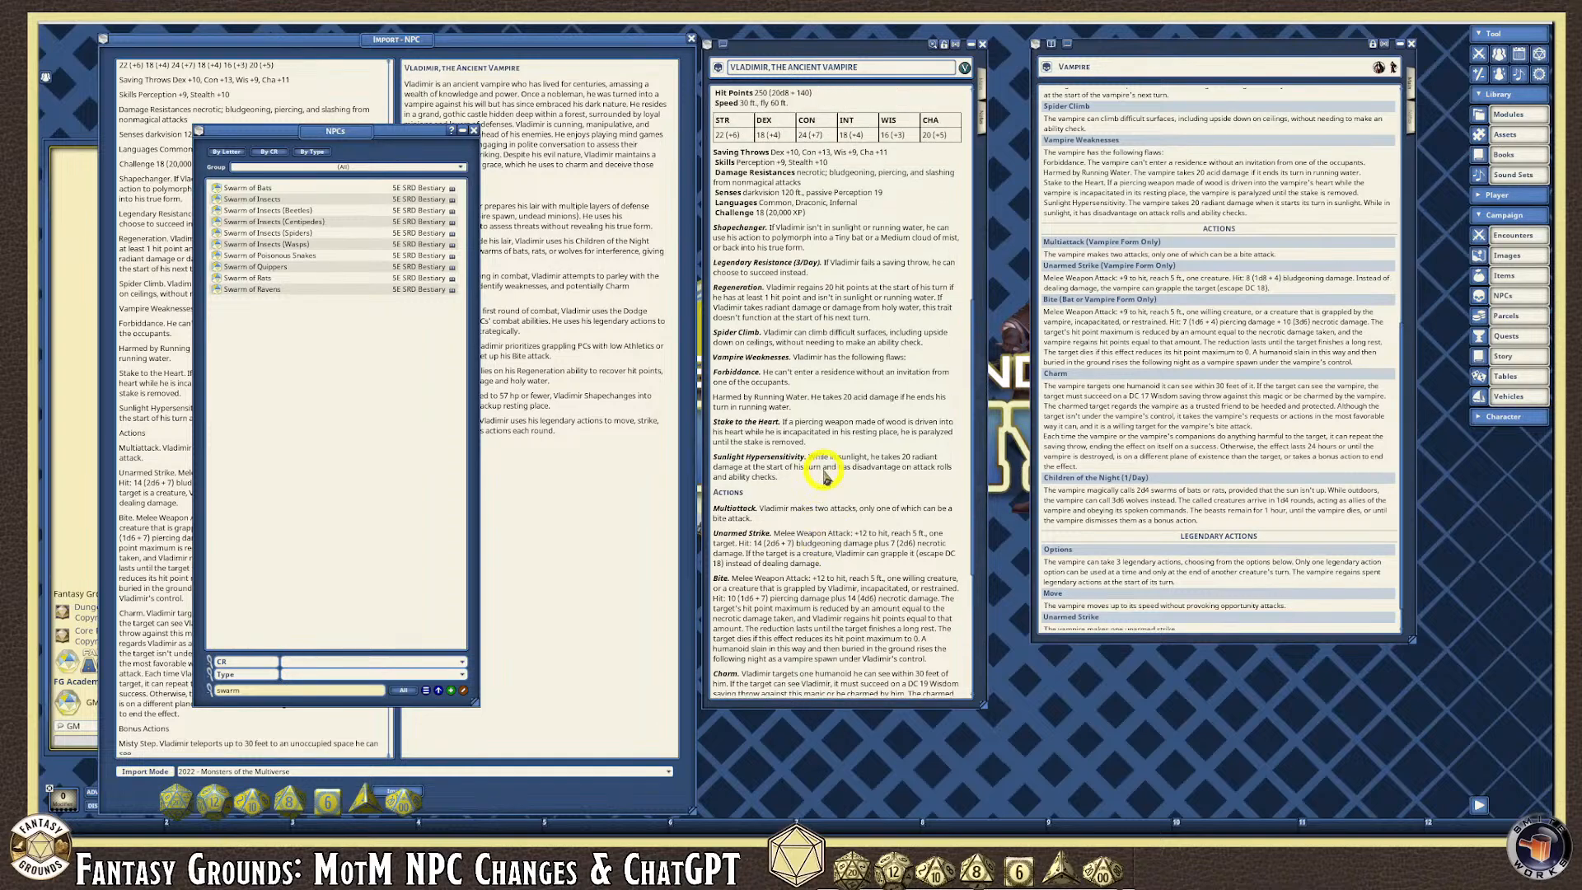
scroll(826, 479, "down", 5)
scroll(826, 478, "down", 5)
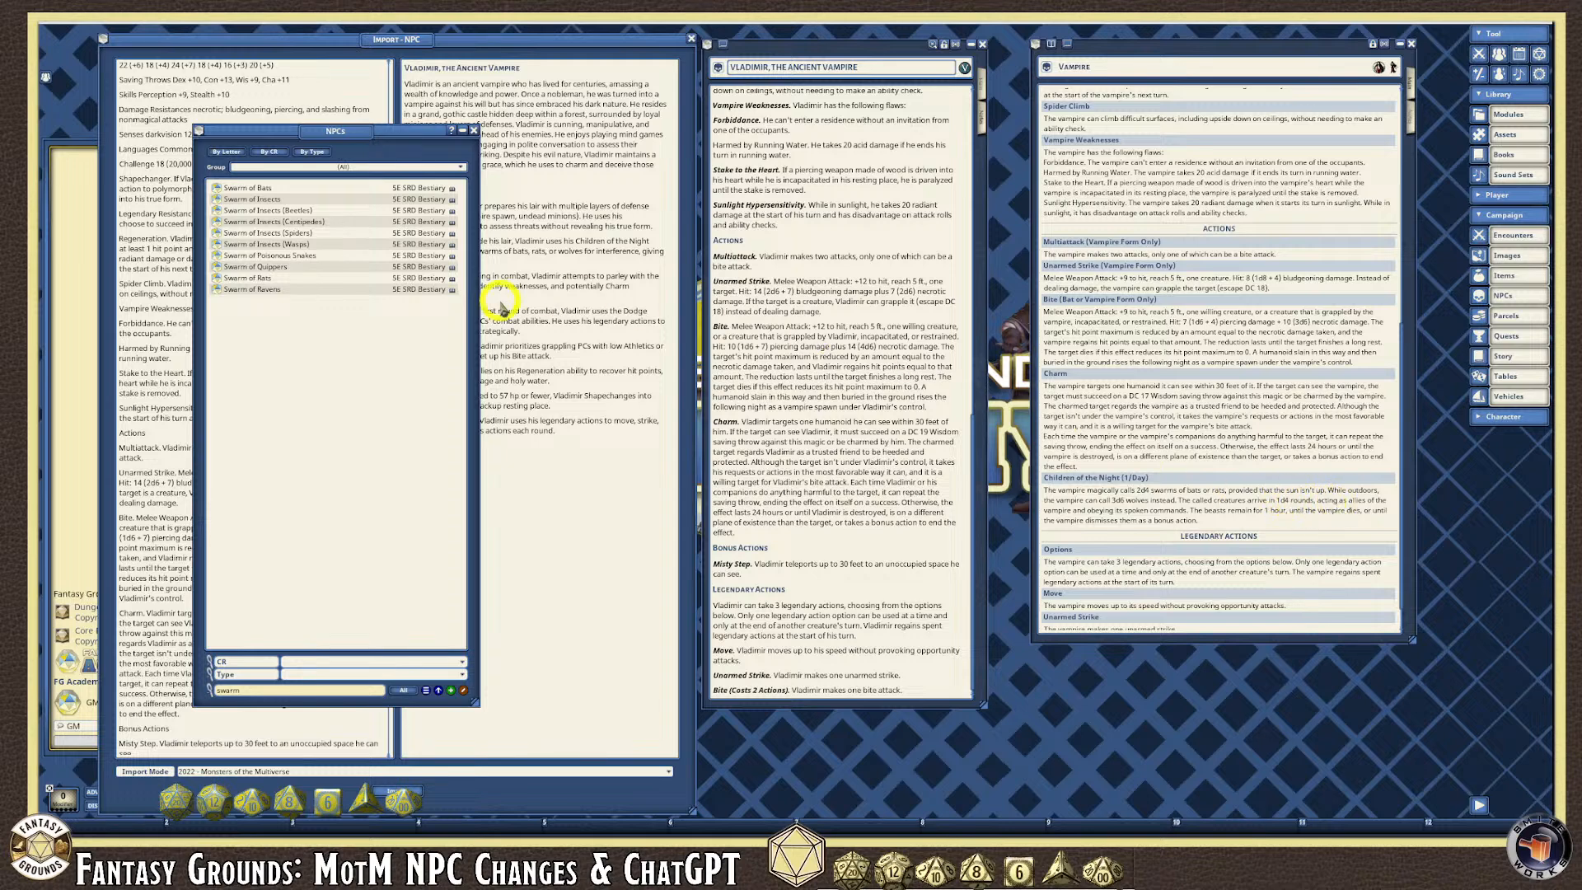
left_click(981, 124)
left_click(1108, 265)
left_click(791, 550)
scroll(789, 478, "up", 4)
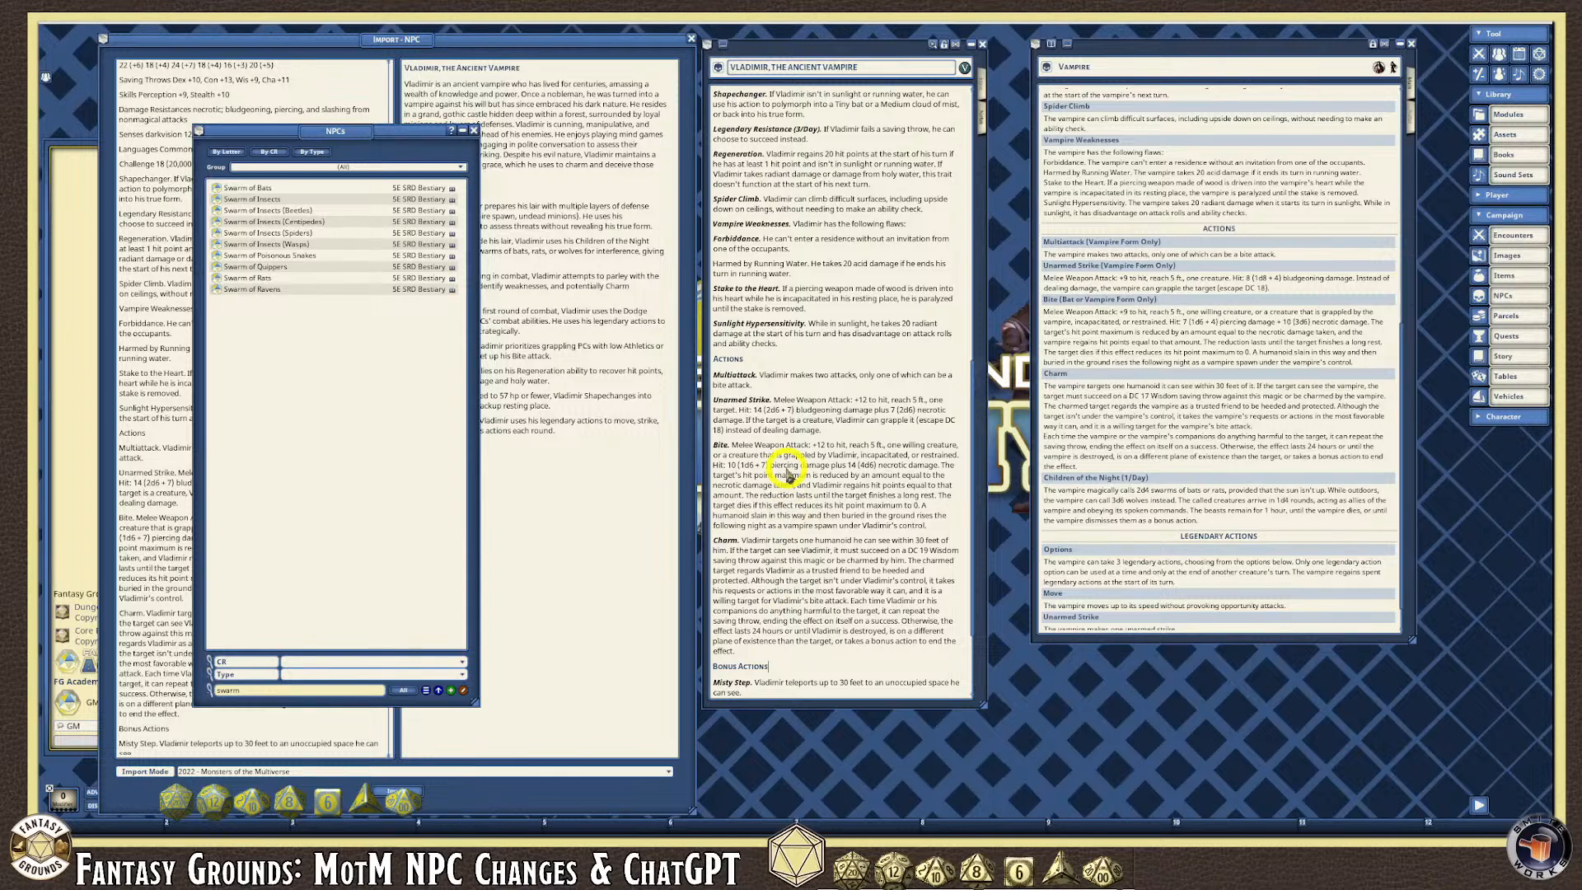
scroll(788, 473, "up", 2)
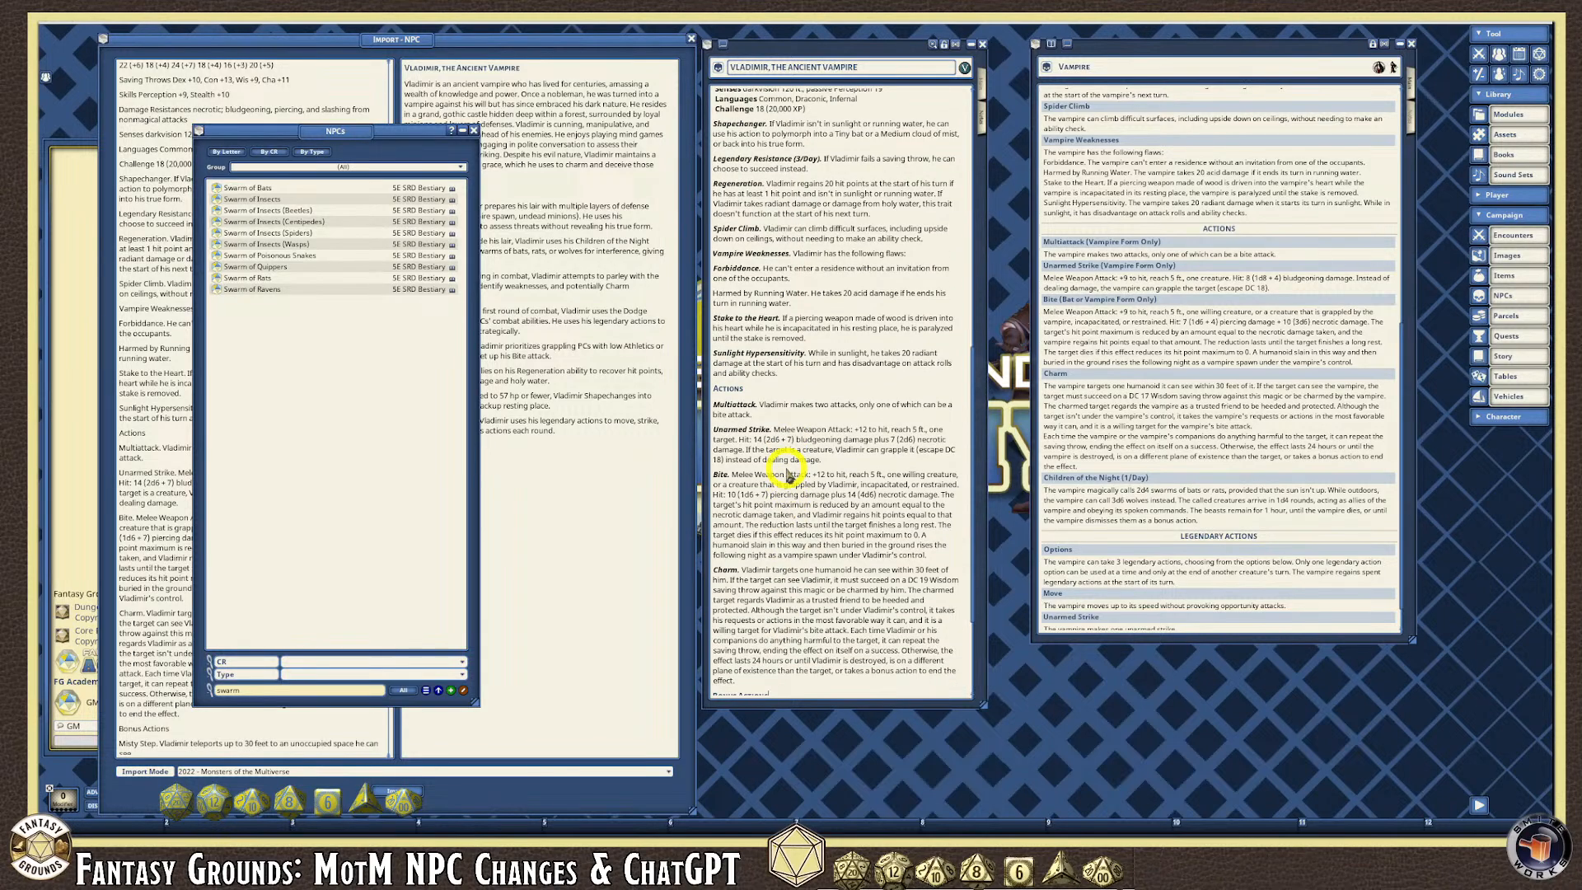
scroll(786, 475, "down", 5)
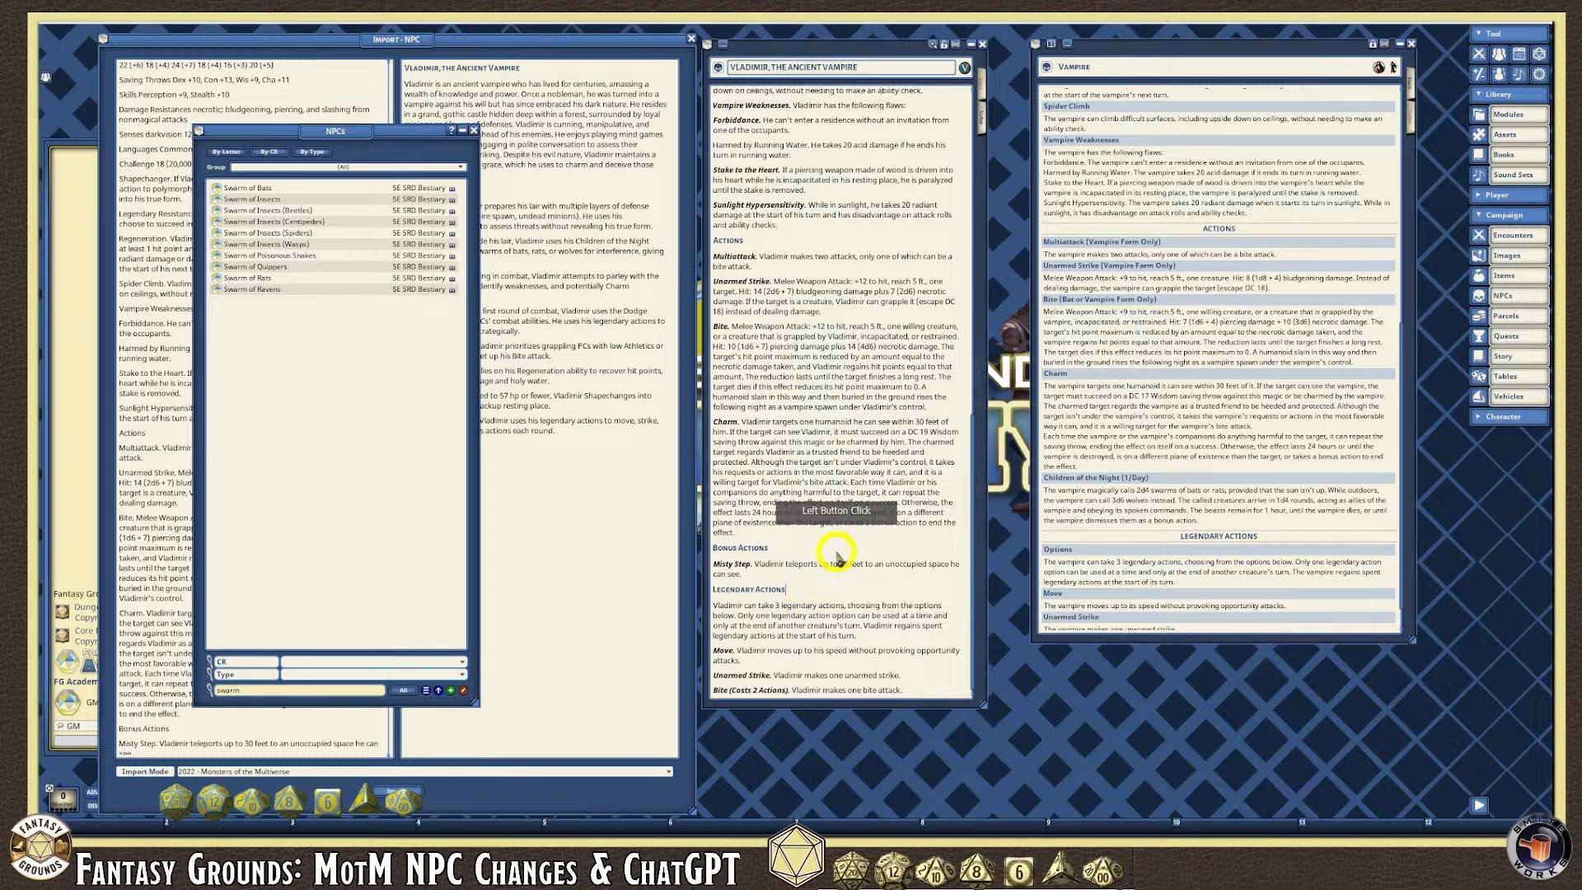
scroll(835, 548, "up", 3)
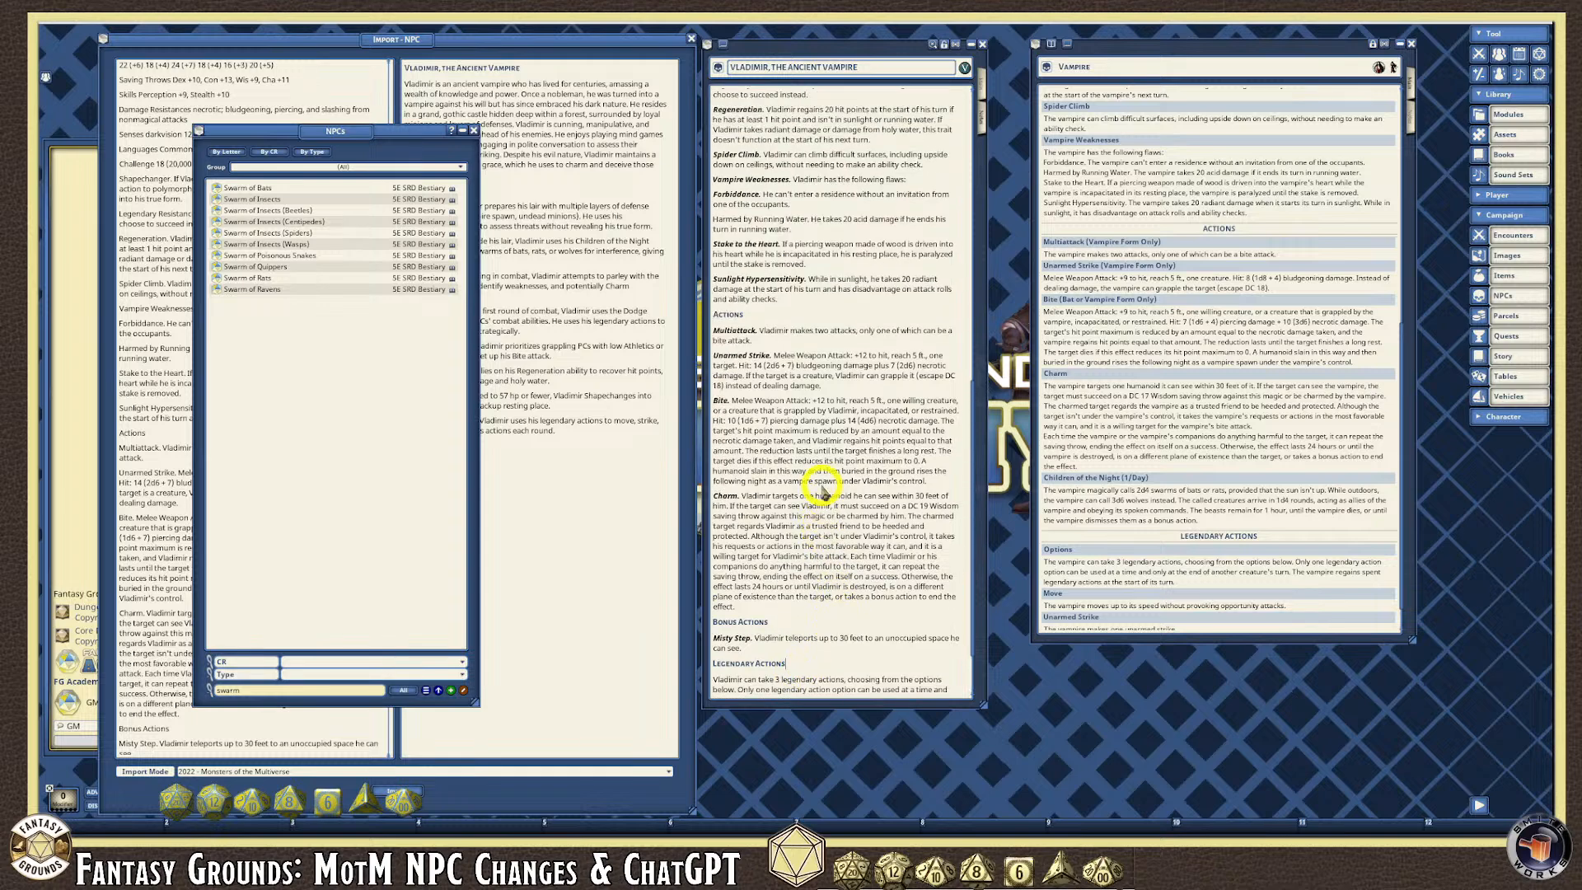
scroll(824, 496, "down", 3)
scroll(821, 496, "up", 13)
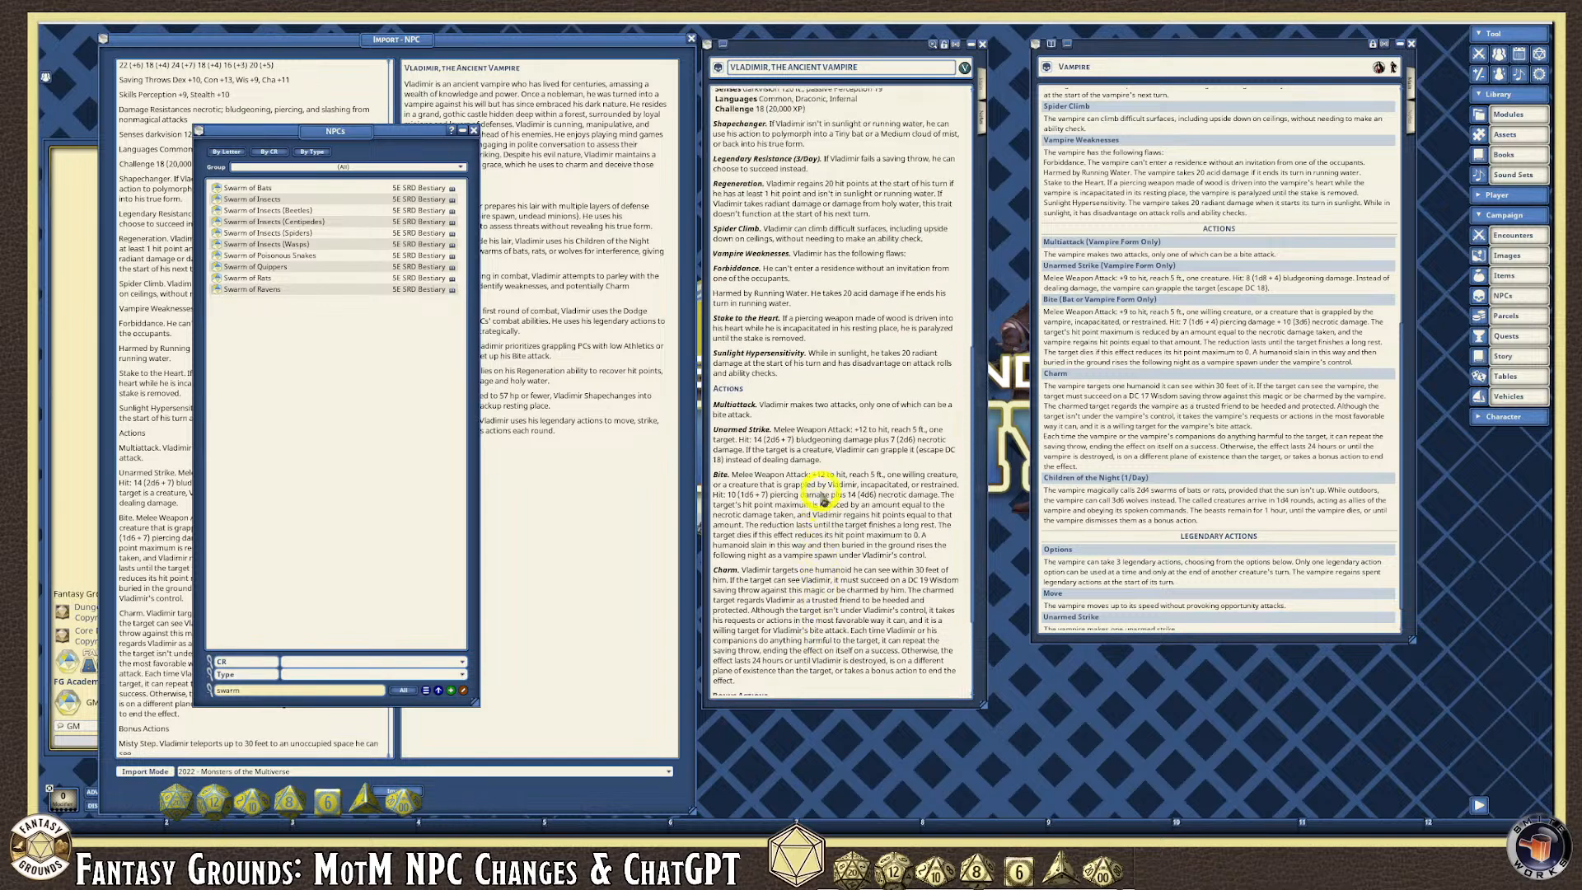
scroll(821, 497, "up", 8)
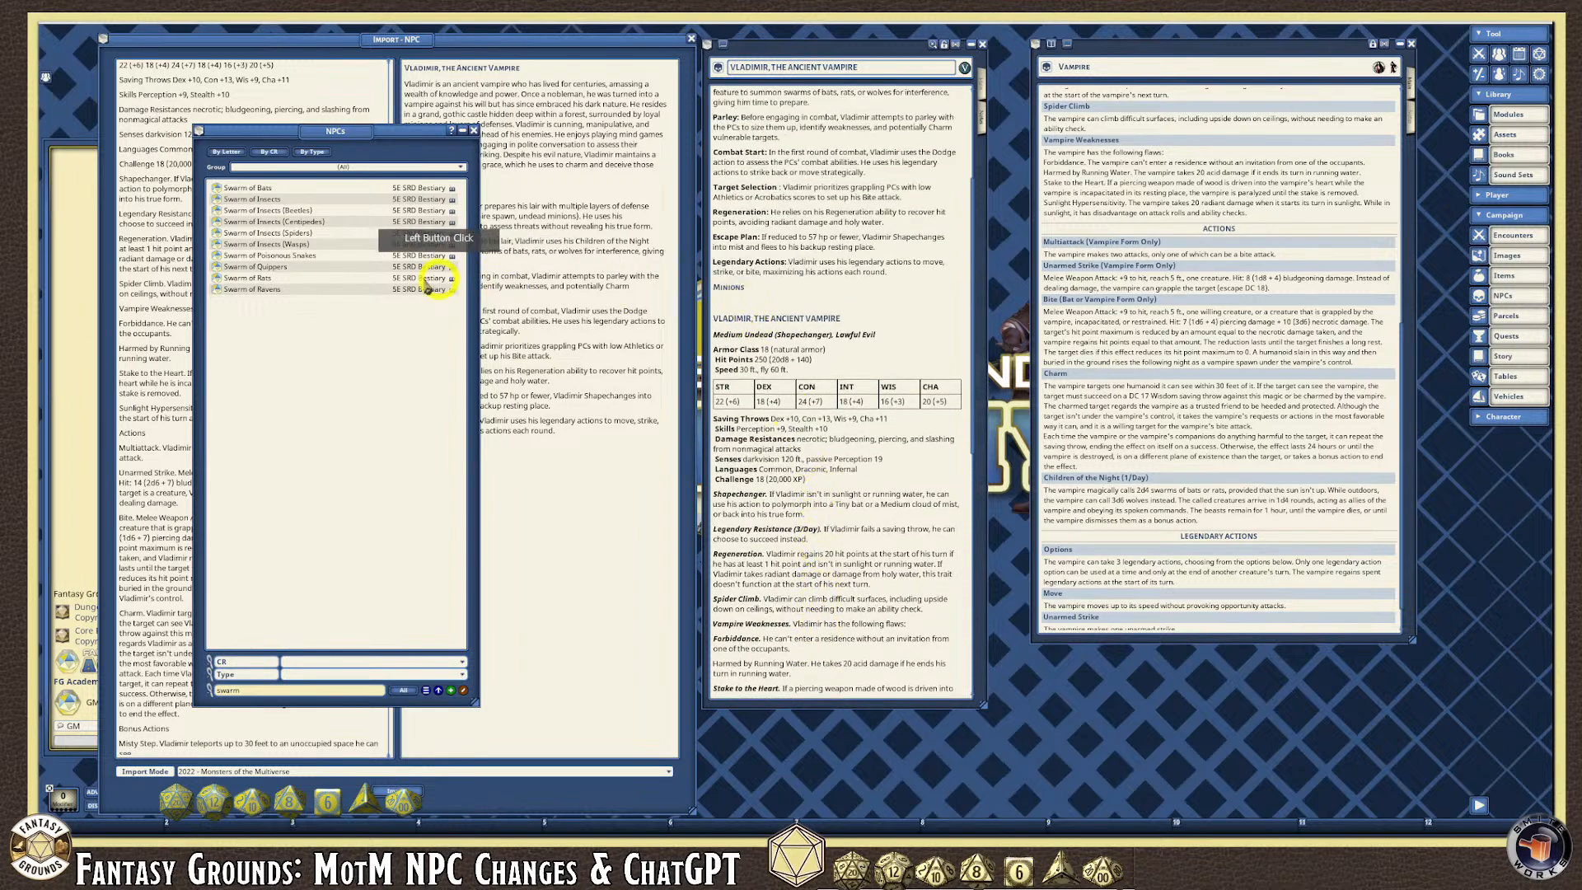
Add links to the Swarm of Bats and Swarm of Rats NPCs under the Minions heading.
left_click_drag(217, 189, 834, 309)
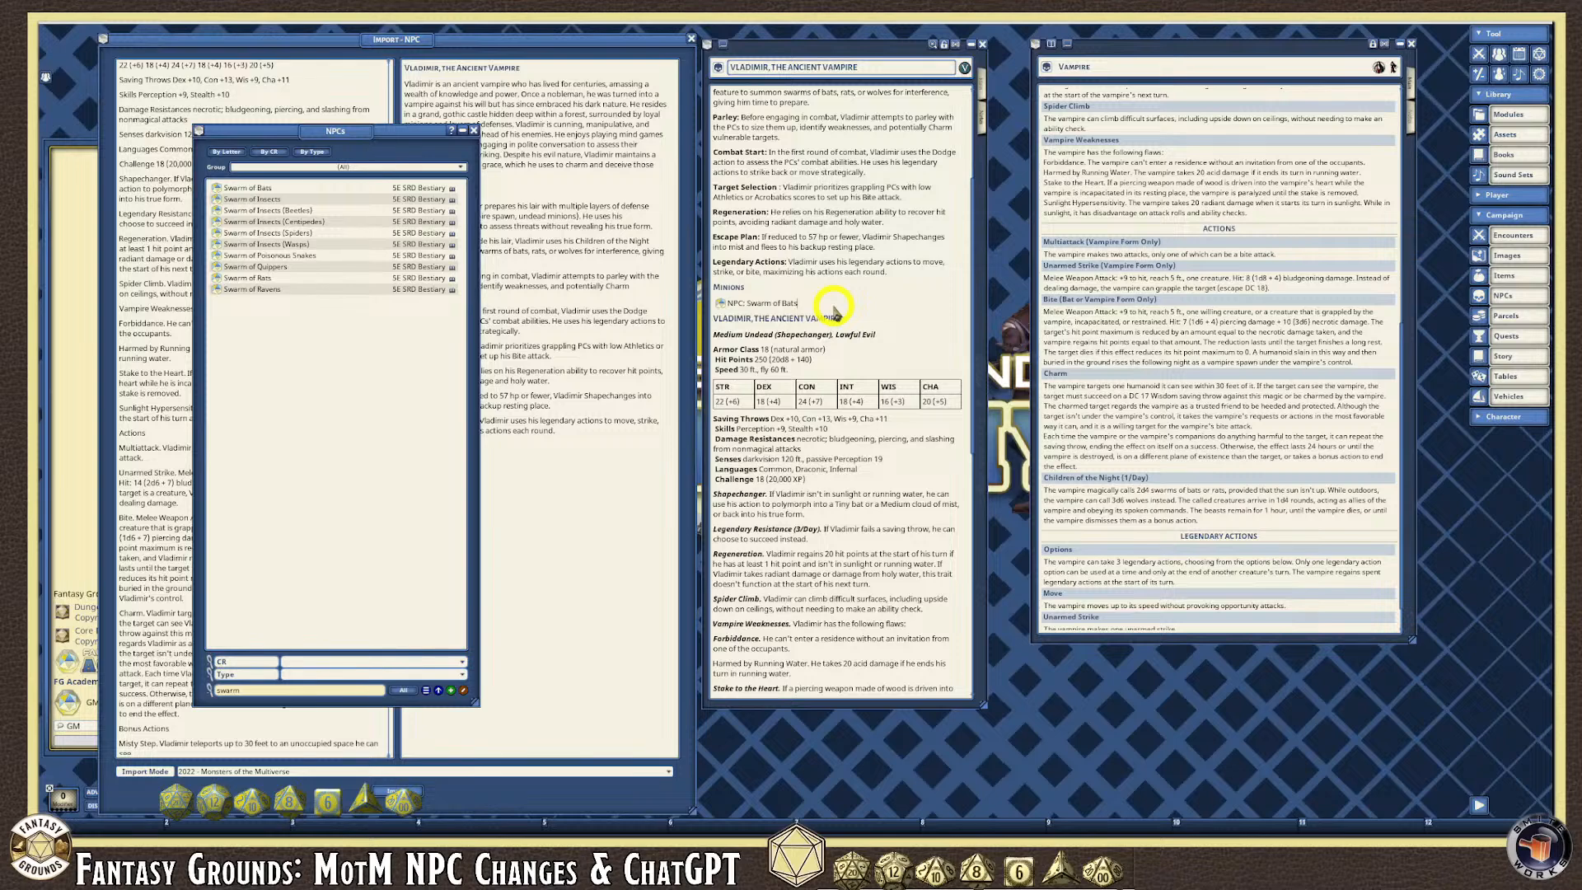
key("Return")
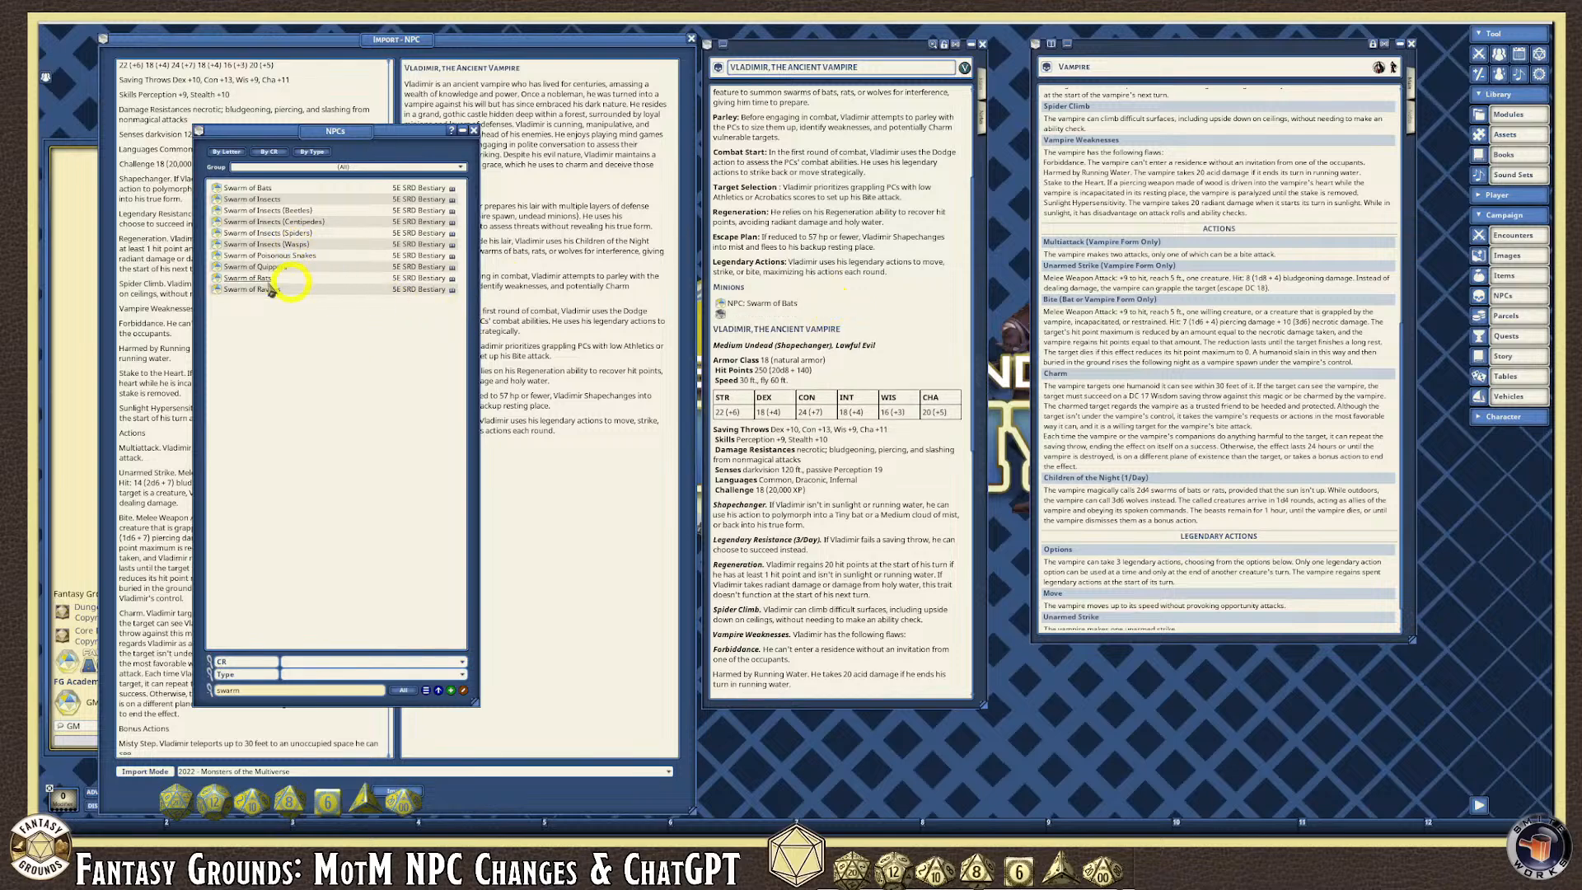
left_click_drag(221, 278, 727, 318)
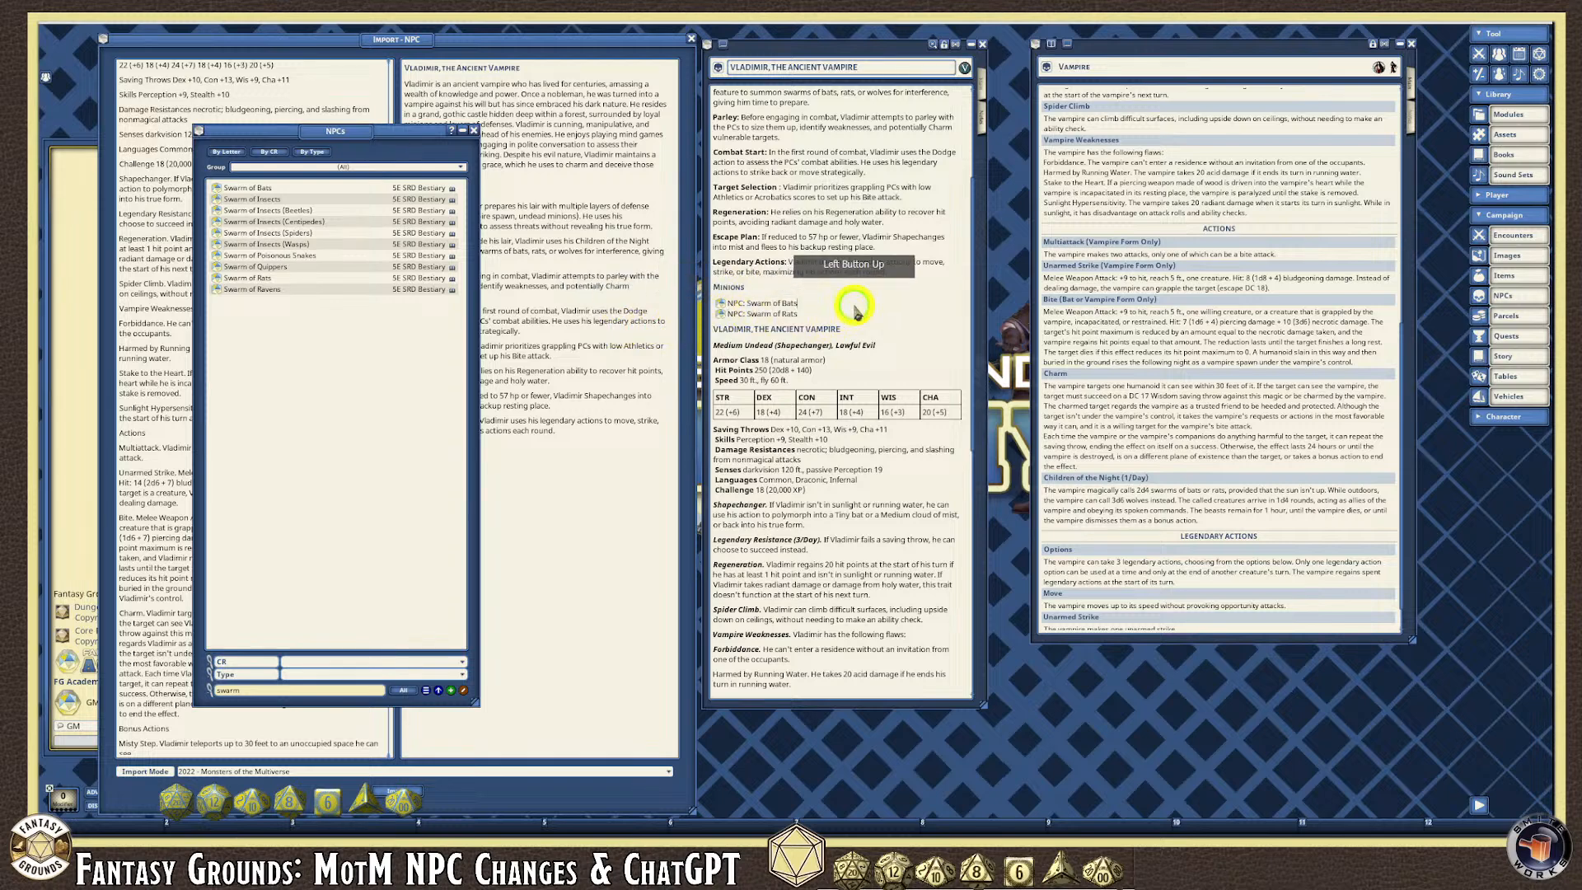
Make the "NPC" label bold in both swarm links under the Minions heading.
left_click(728, 306)
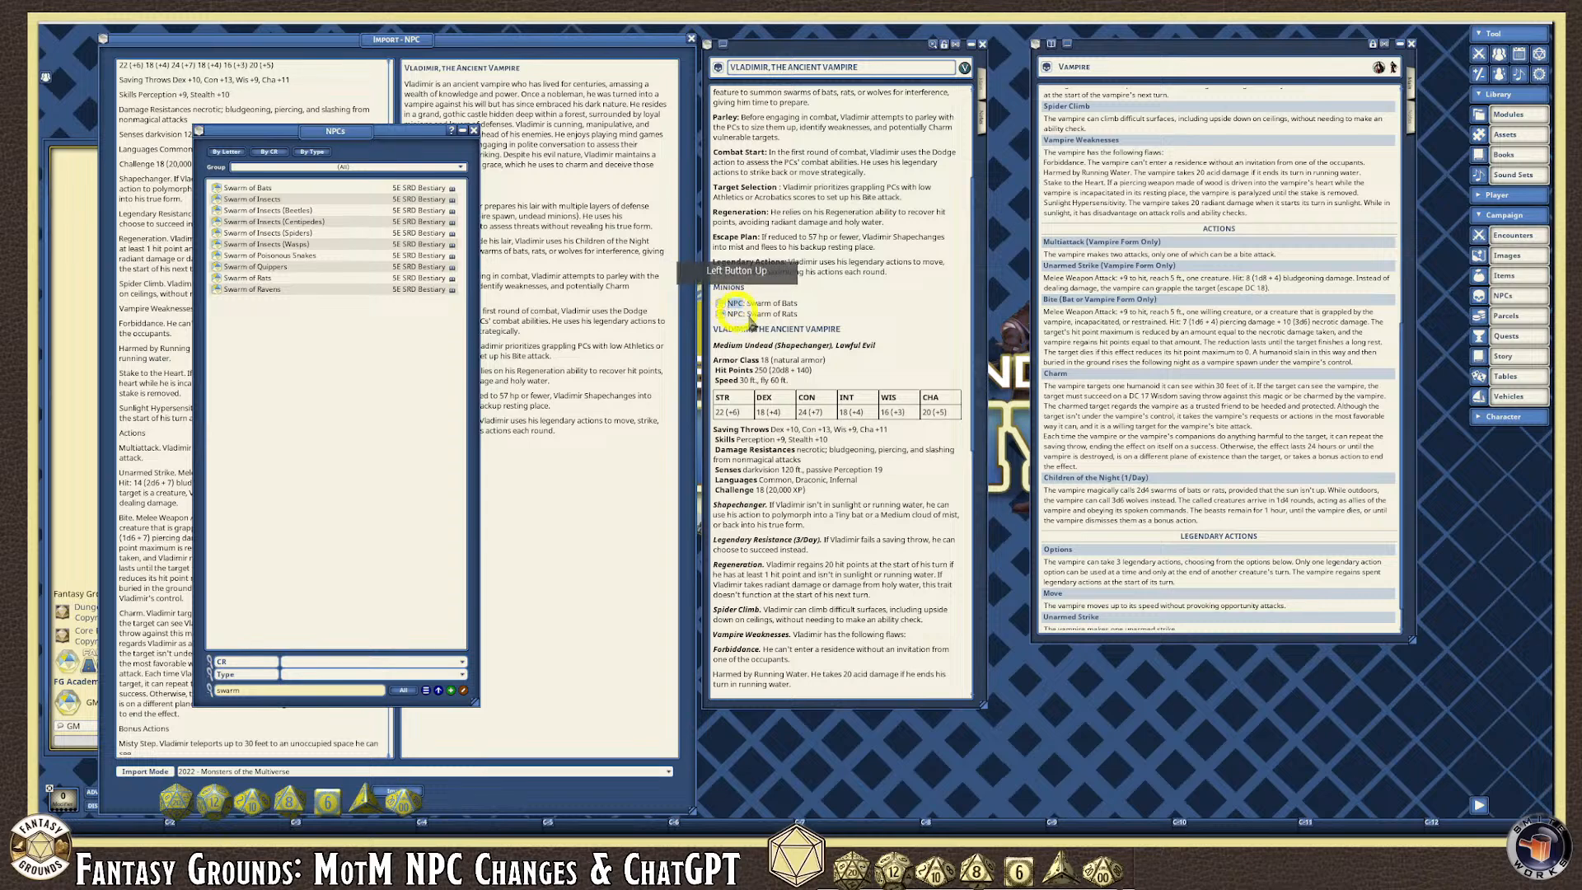
key("ctrl+b")
double_click(731, 314)
key("ctrl+b")
left_click(863, 318)
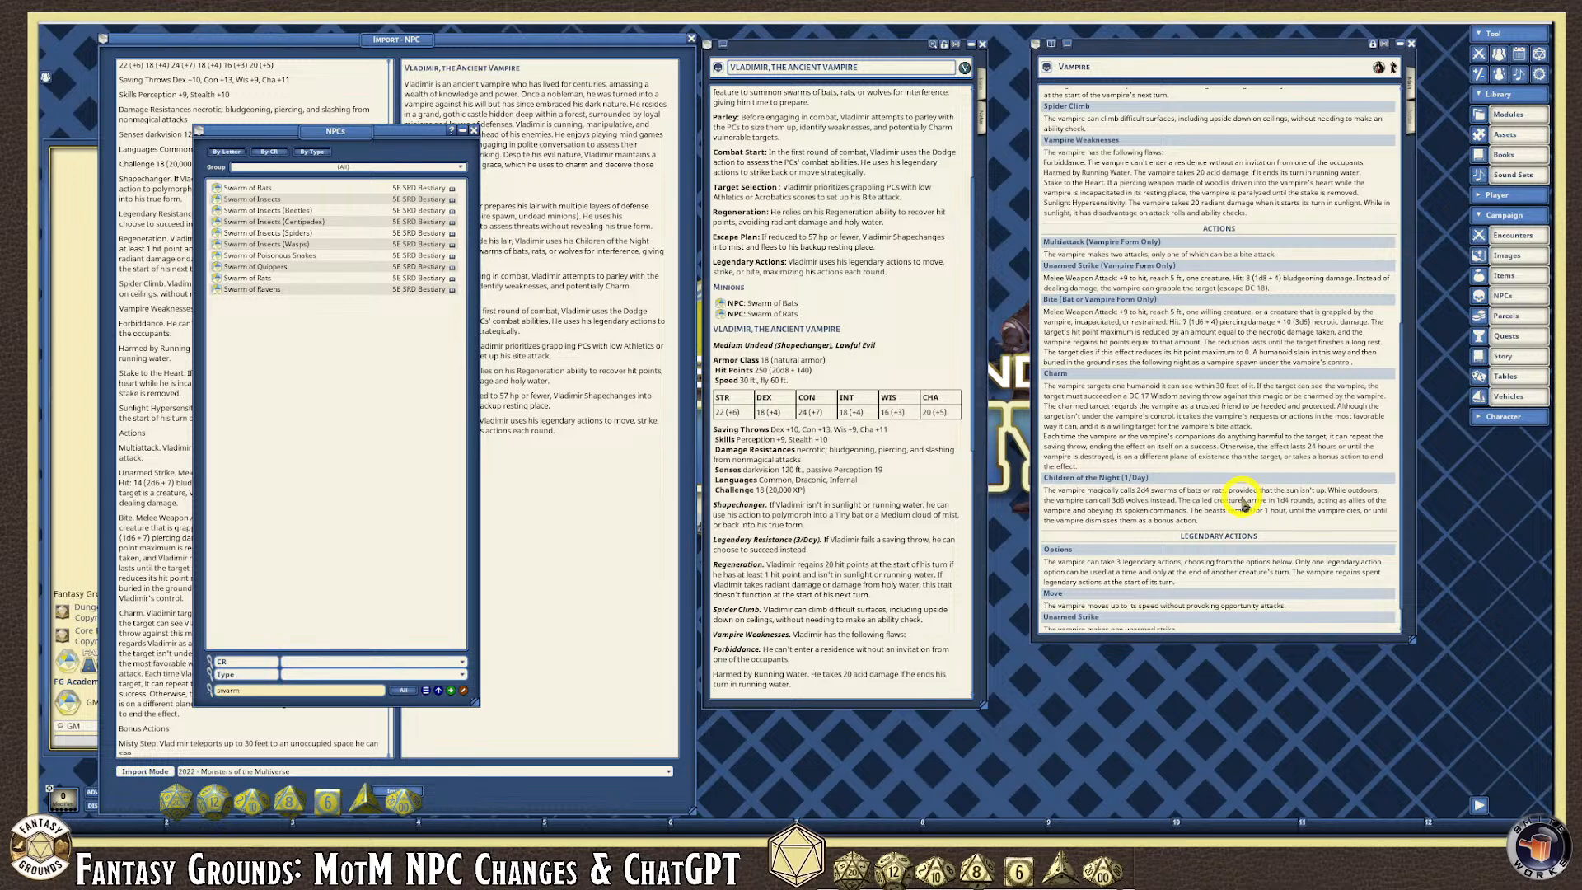
Search the NPC list for "wolf" and add a Wolf NPC link under the Minions heading in the imported vampire's notes.
left_click(260, 691)
type("wolf")
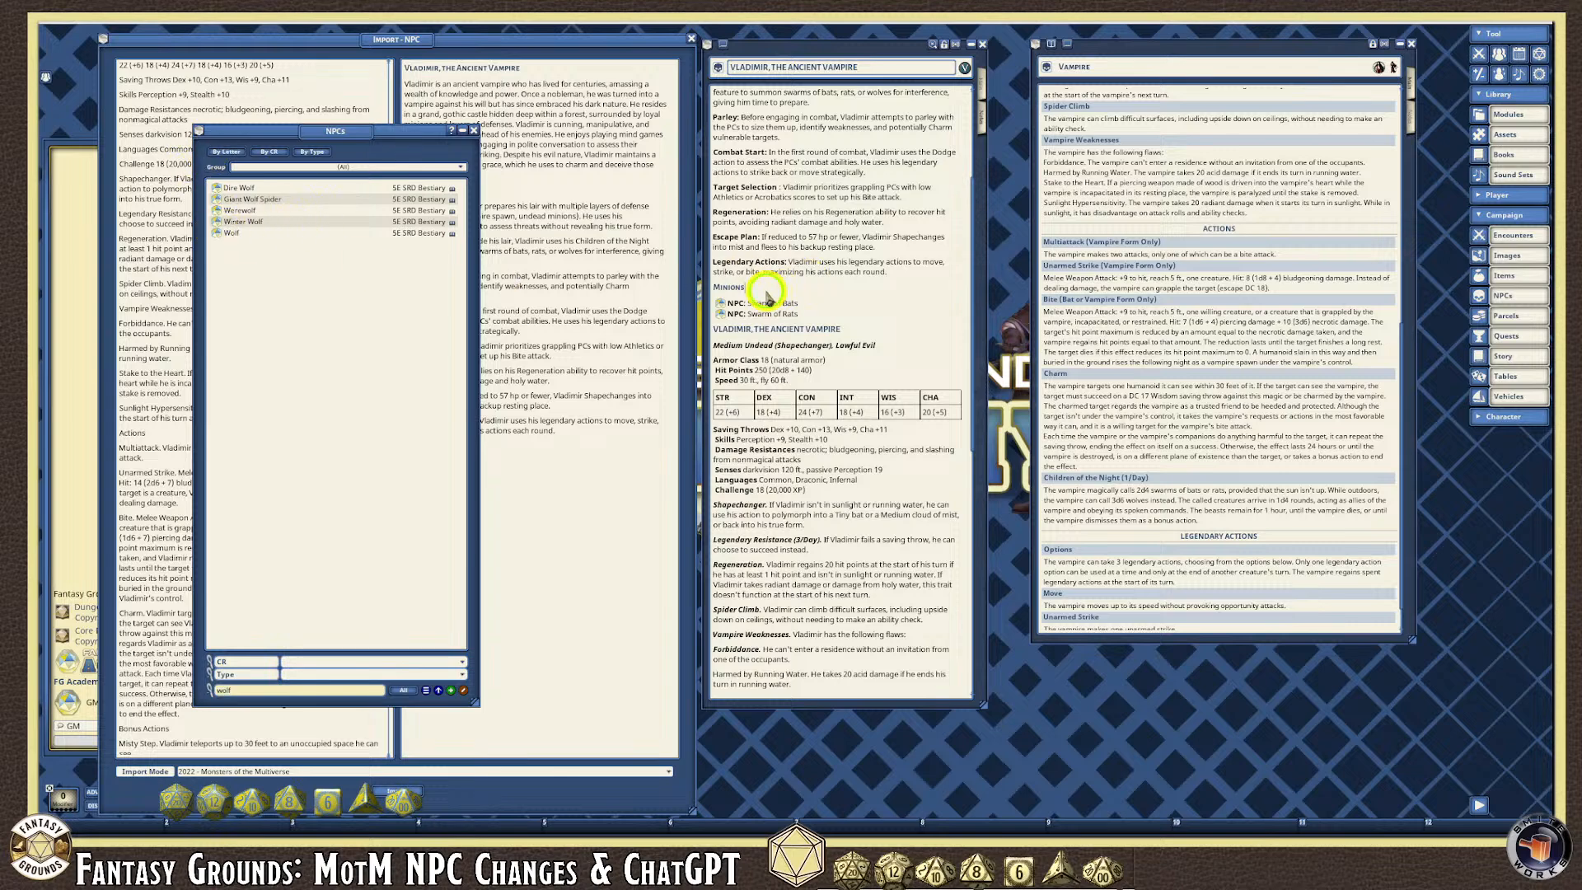
left_click(766, 296)
key("Return")
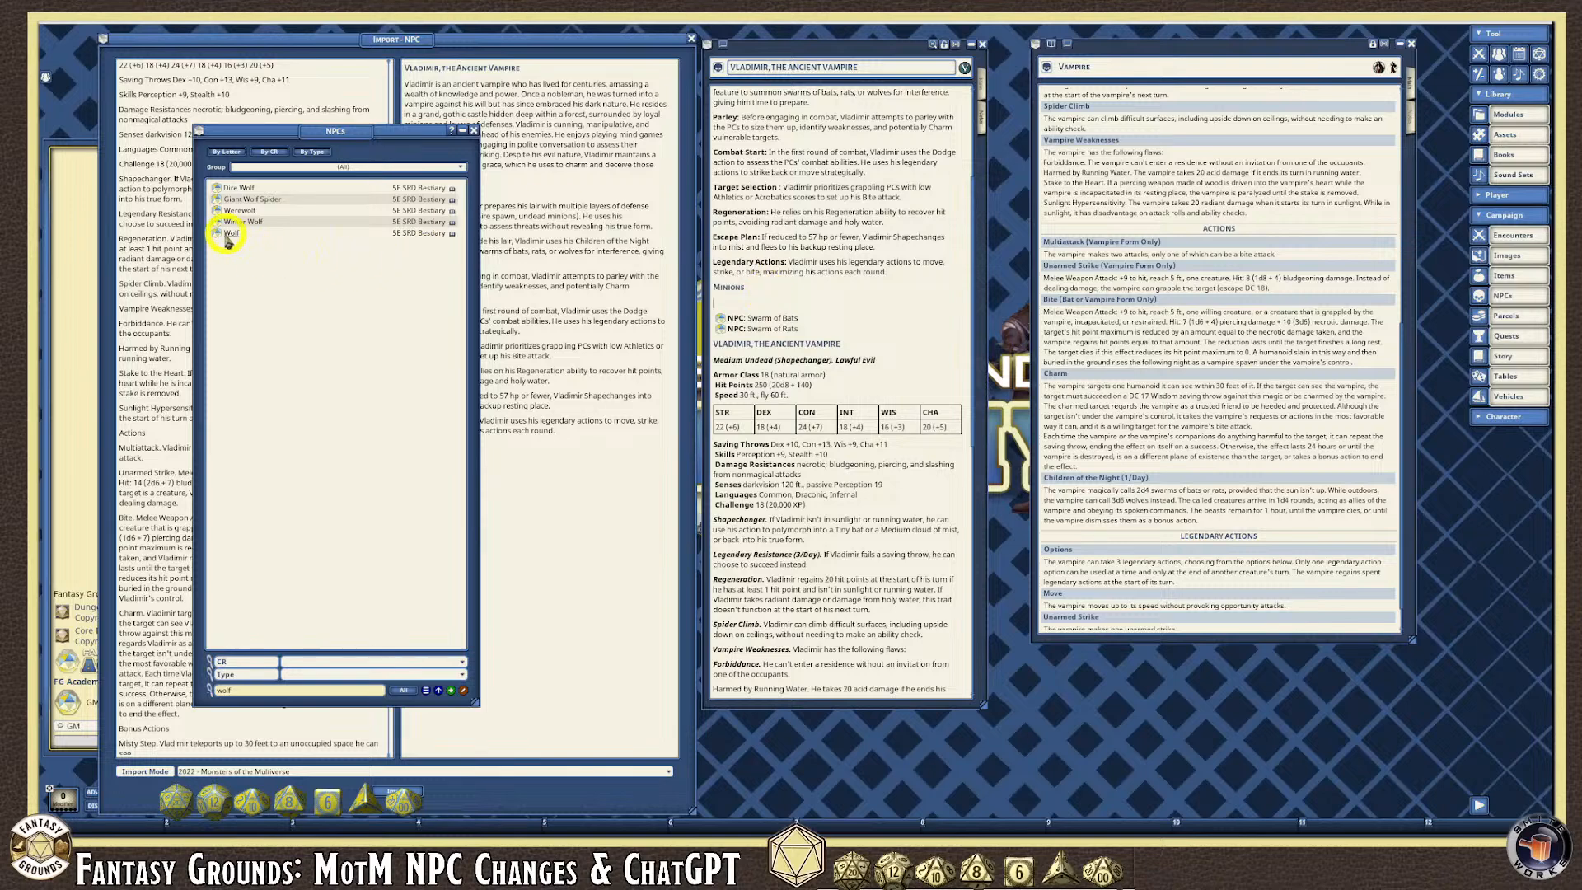
left_click_drag(214, 231, 724, 302)
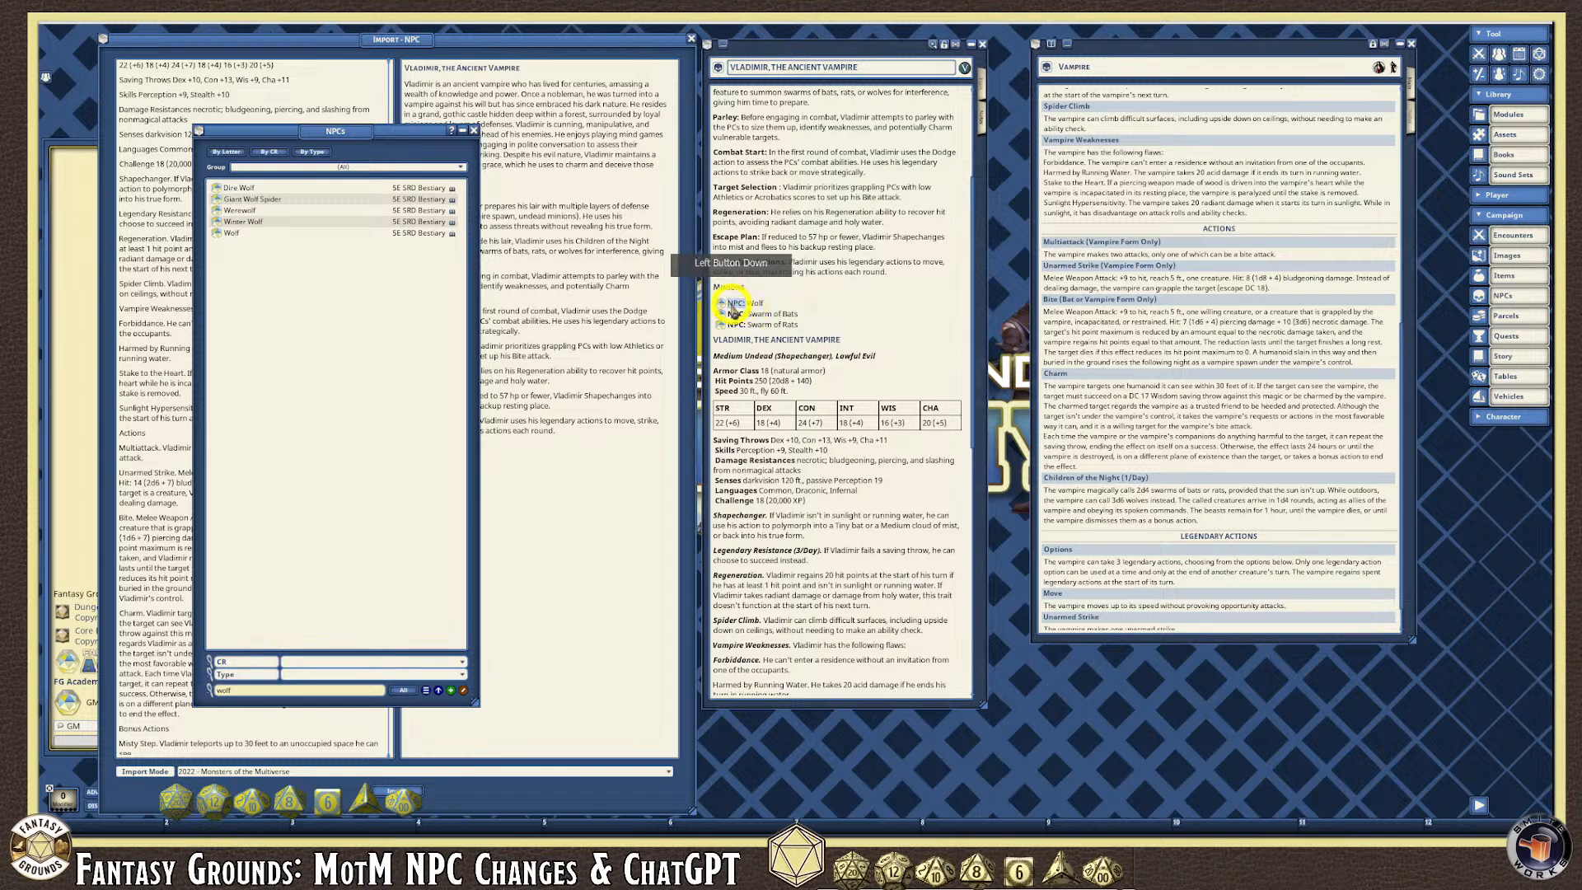
left_click(796, 305)
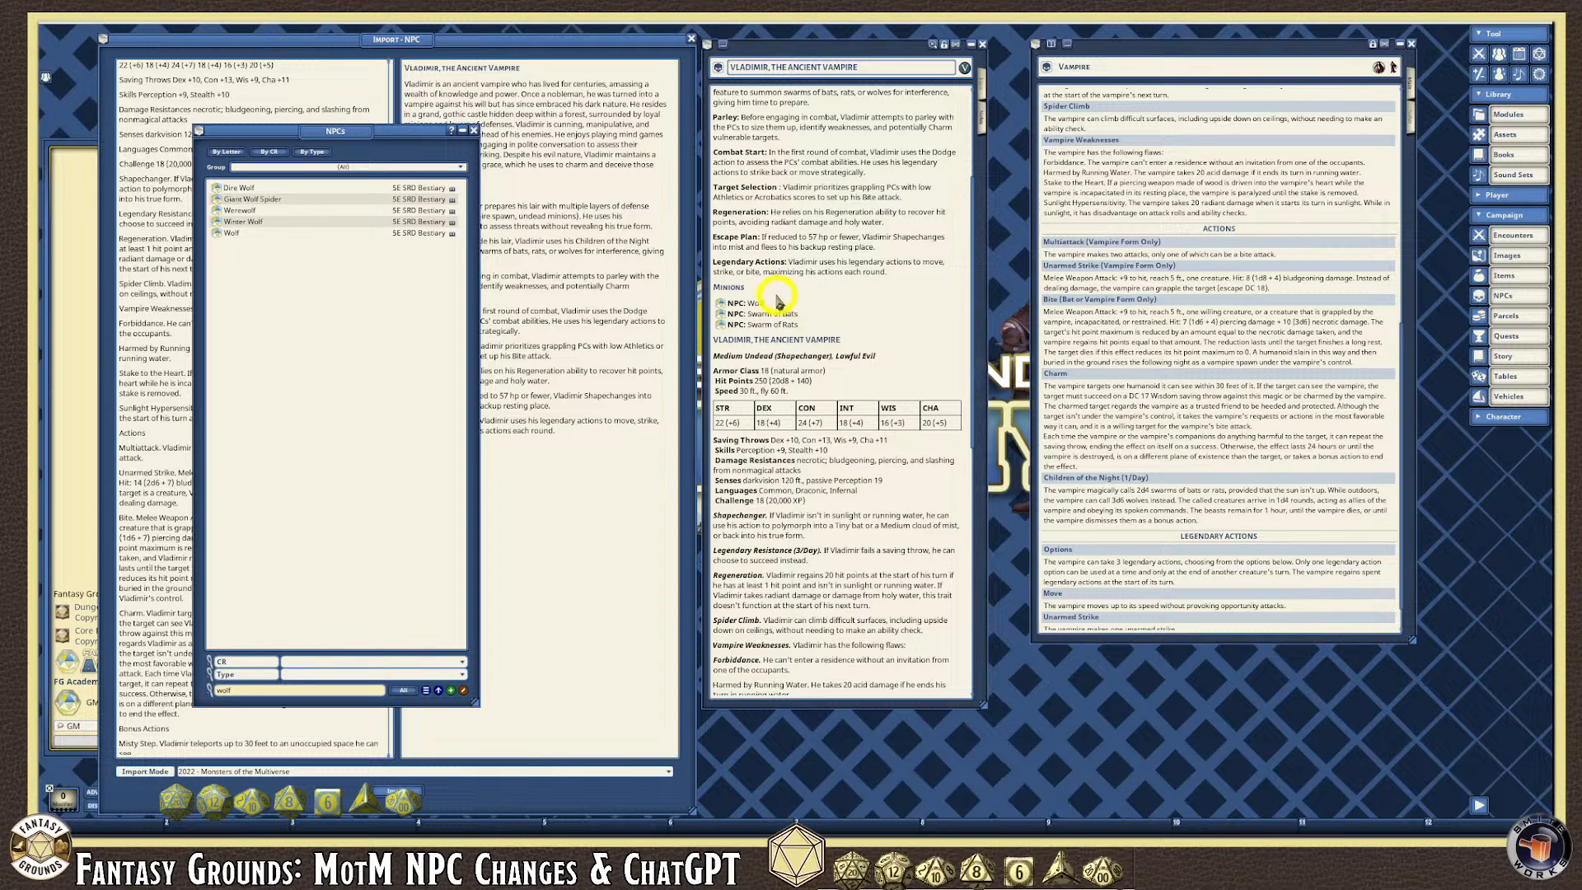
left_click(818, 304)
left_click(832, 320)
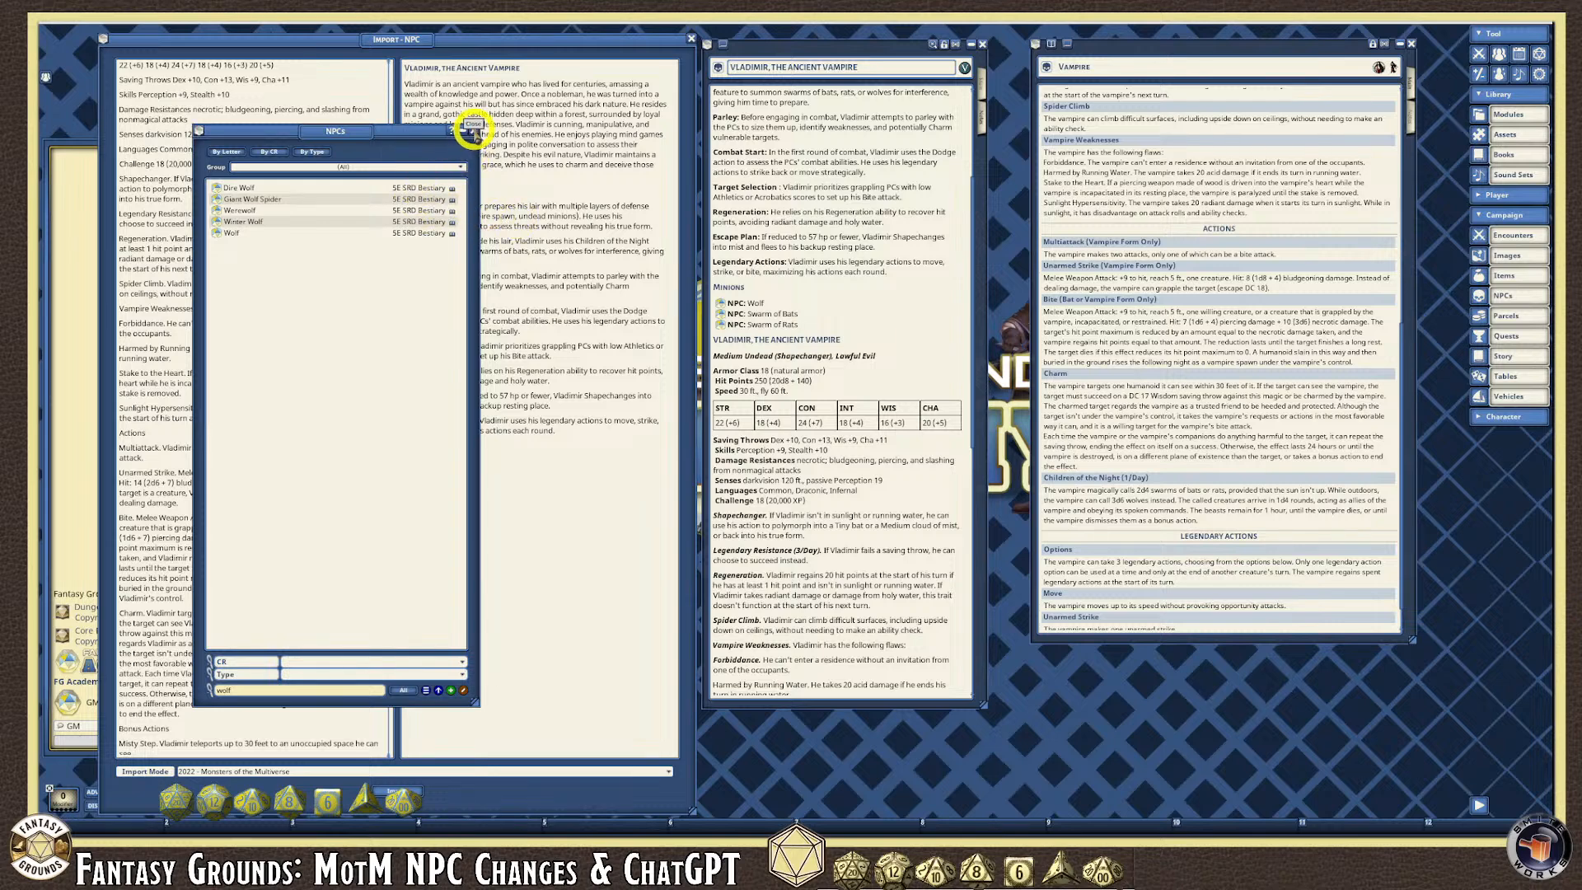
left_click(747, 289)
left_click(795, 305)
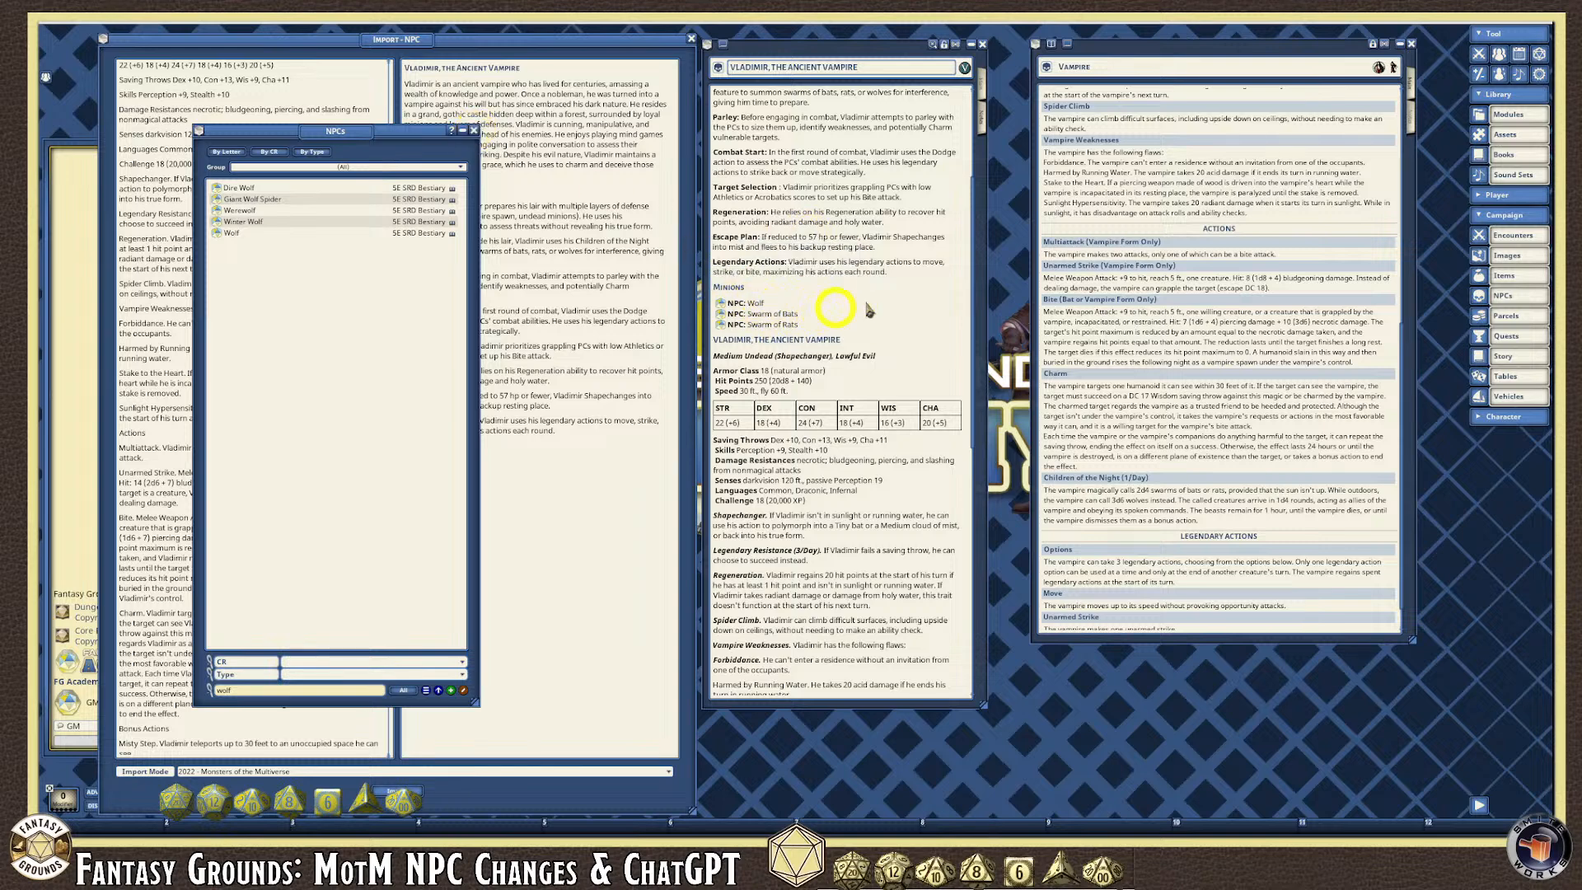
Check the standard Vampire's Children of the Night action and open the list of random encounters.
scroll(1147, 403, "down", 1)
scroll(1145, 401, "up", 3)
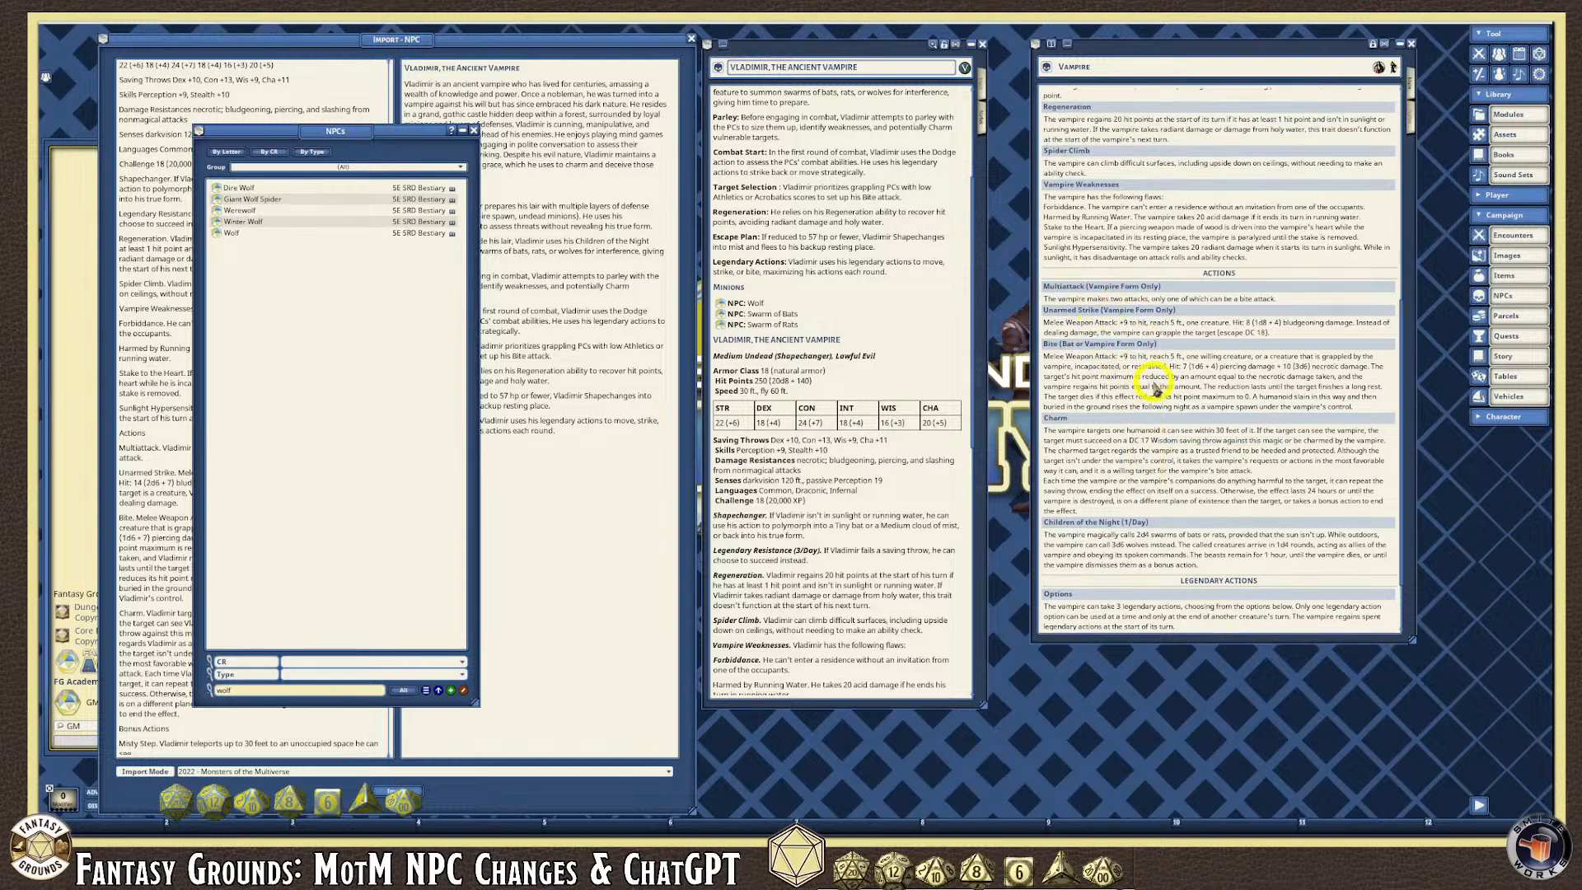
scroll(1157, 383, "down", 1)
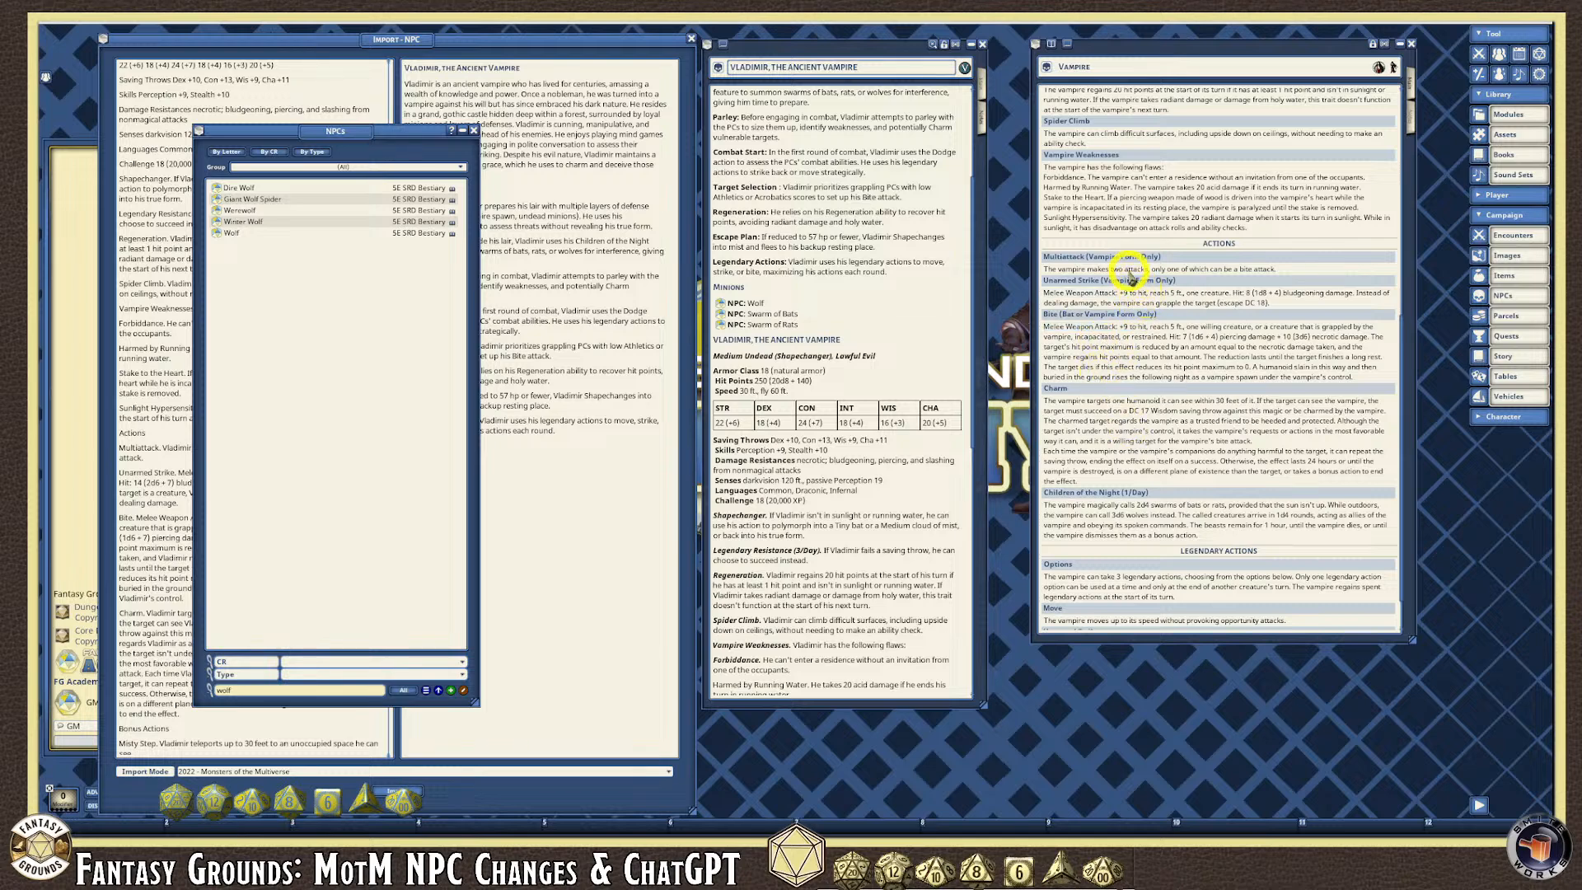
scroll(1209, 460, "down", 1)
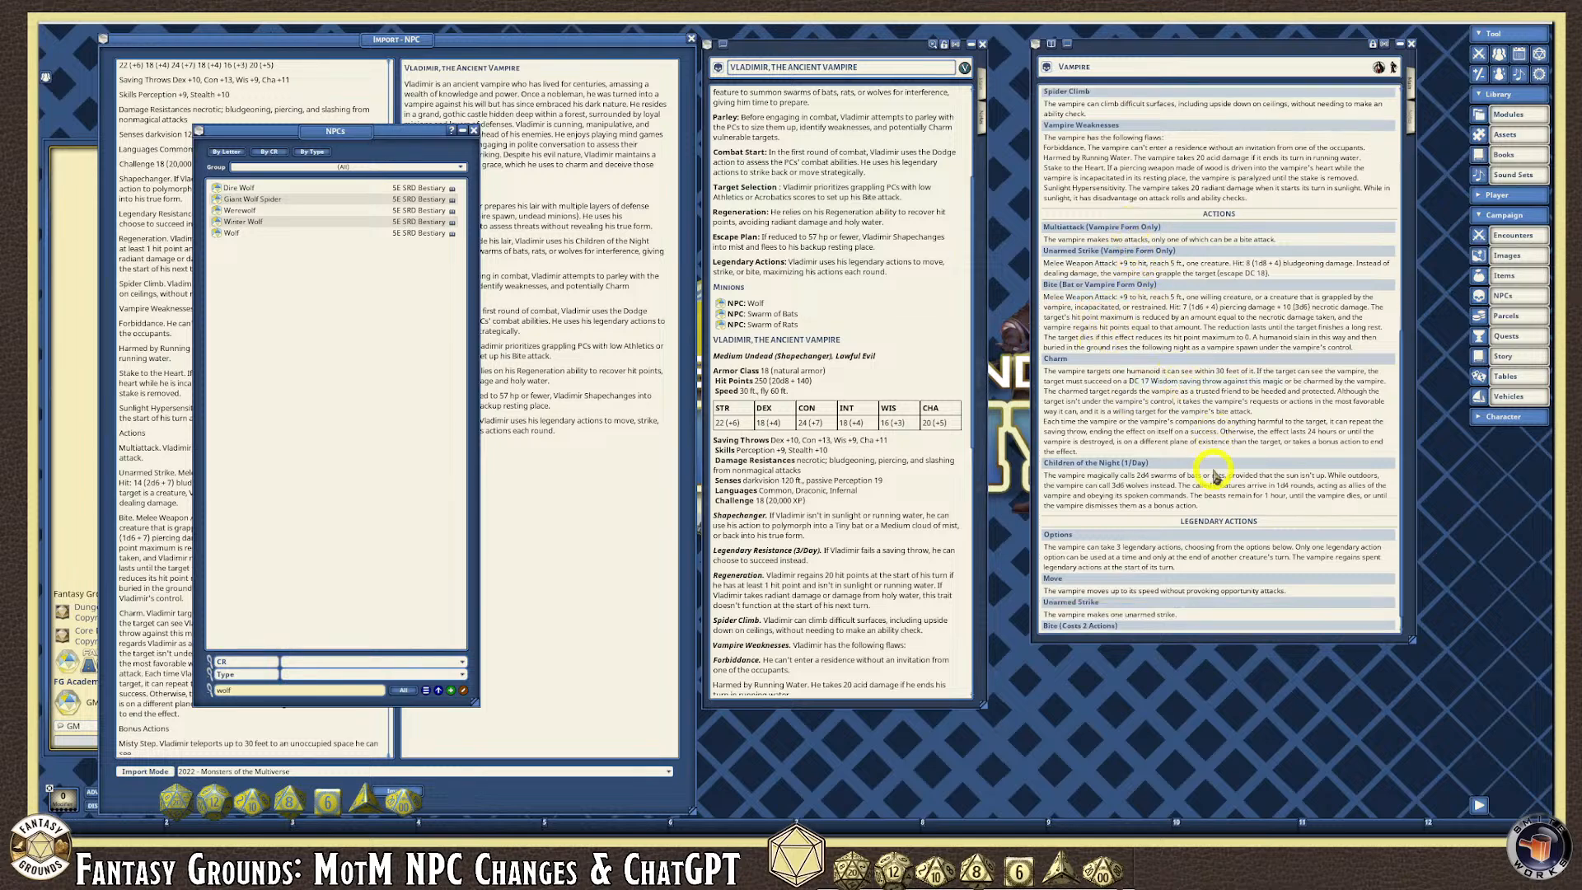
scroll(1155, 482, "down", 1)
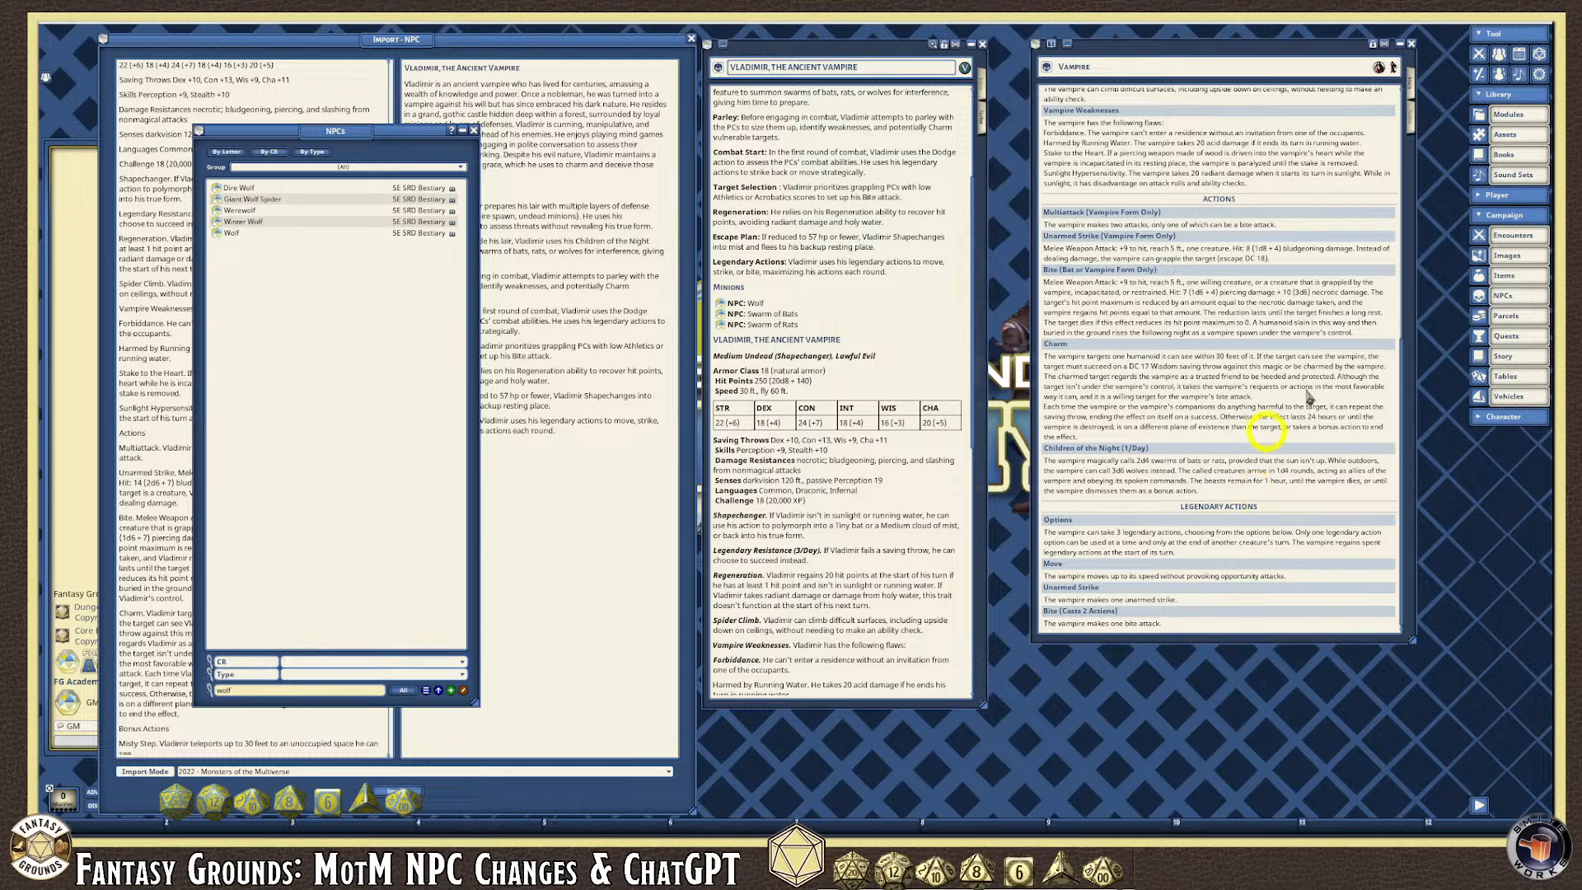
left_click(1533, 244)
left_click_drag(813, 317, 398, 235)
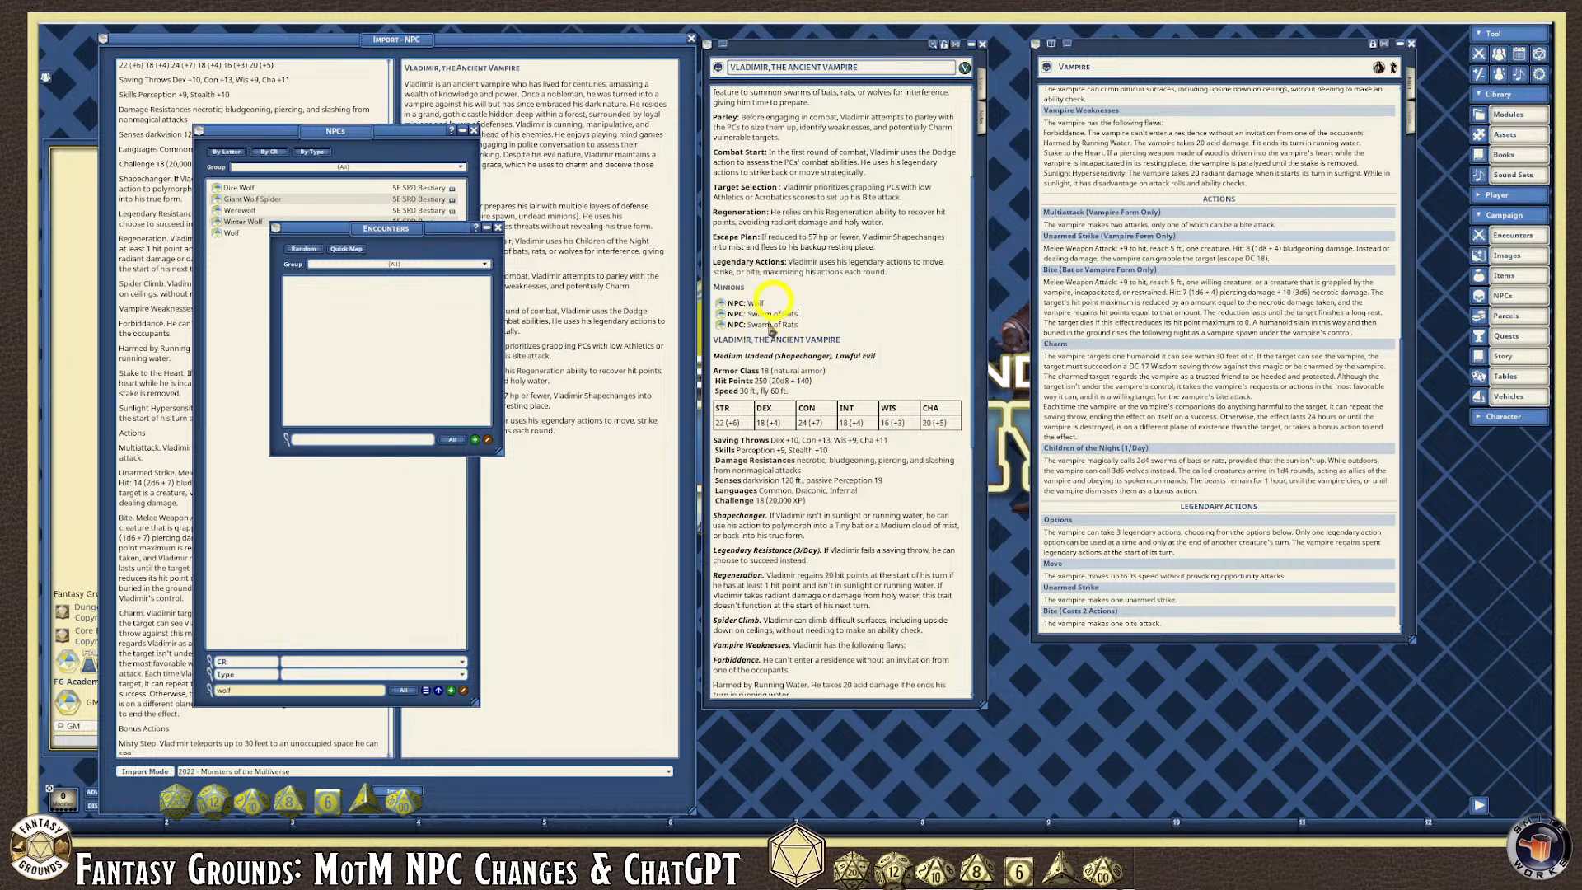
left_click(306, 249)
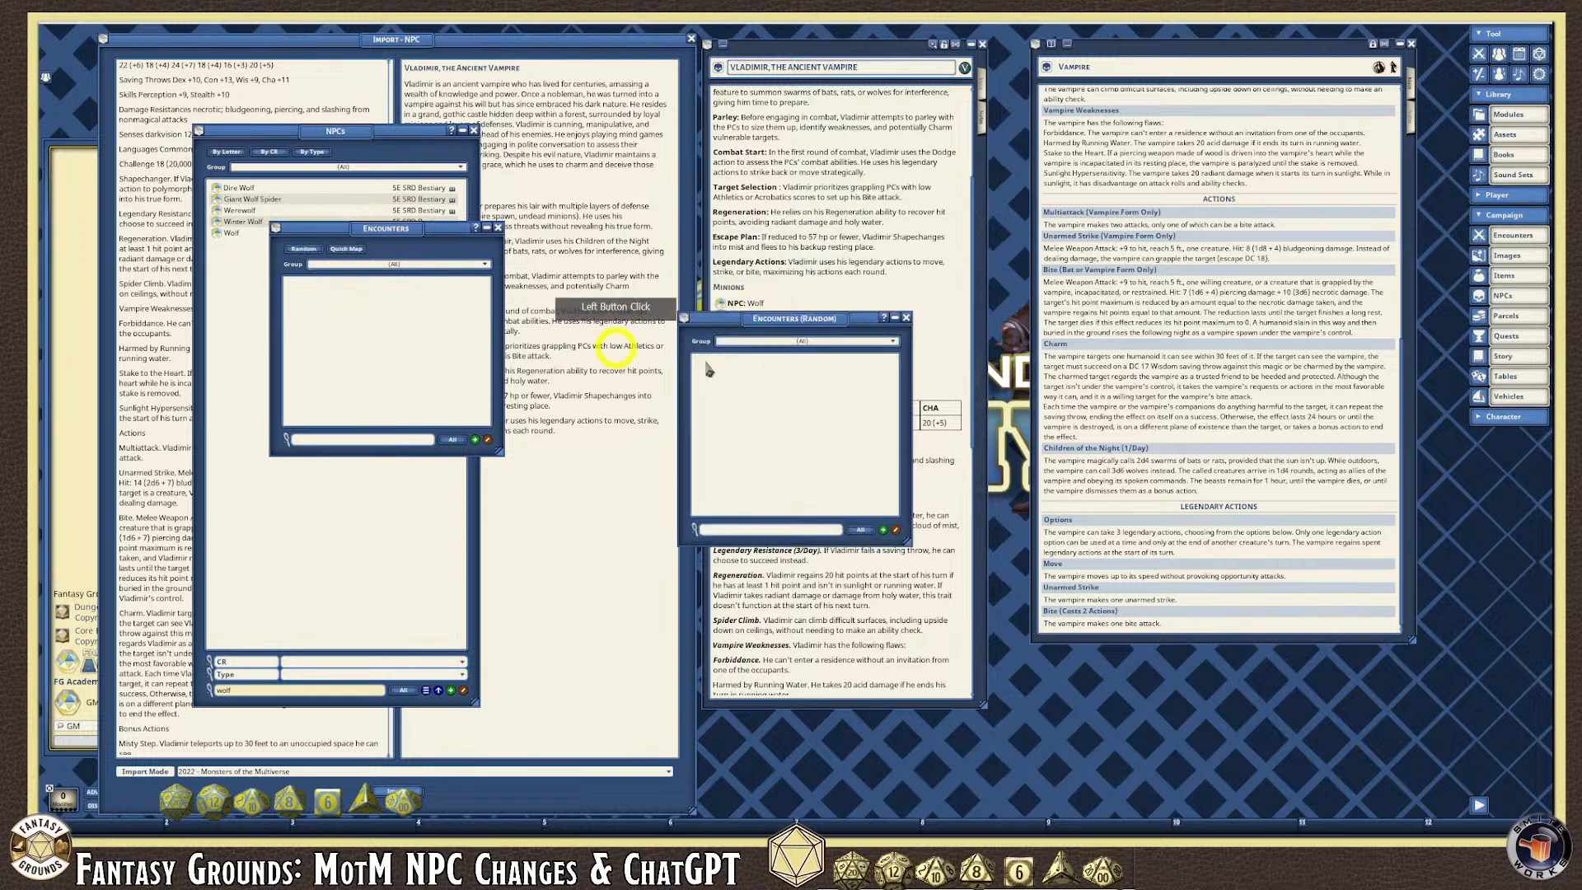
left_click_drag(798, 316, 615, 239)
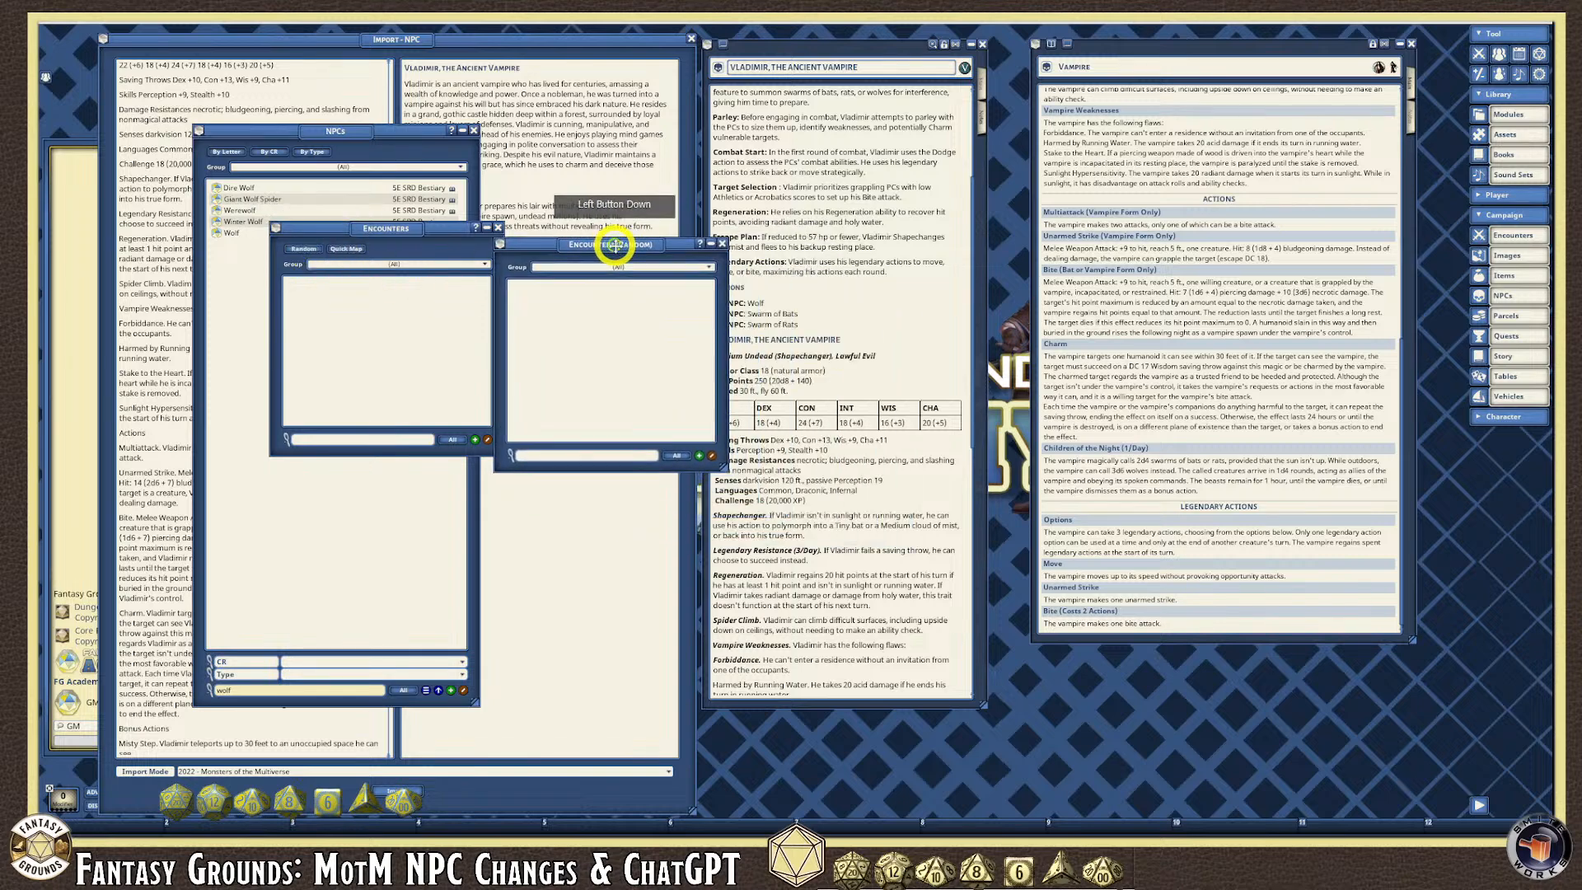
left_click(485, 228)
left_click_drag(634, 251, 510, 198)
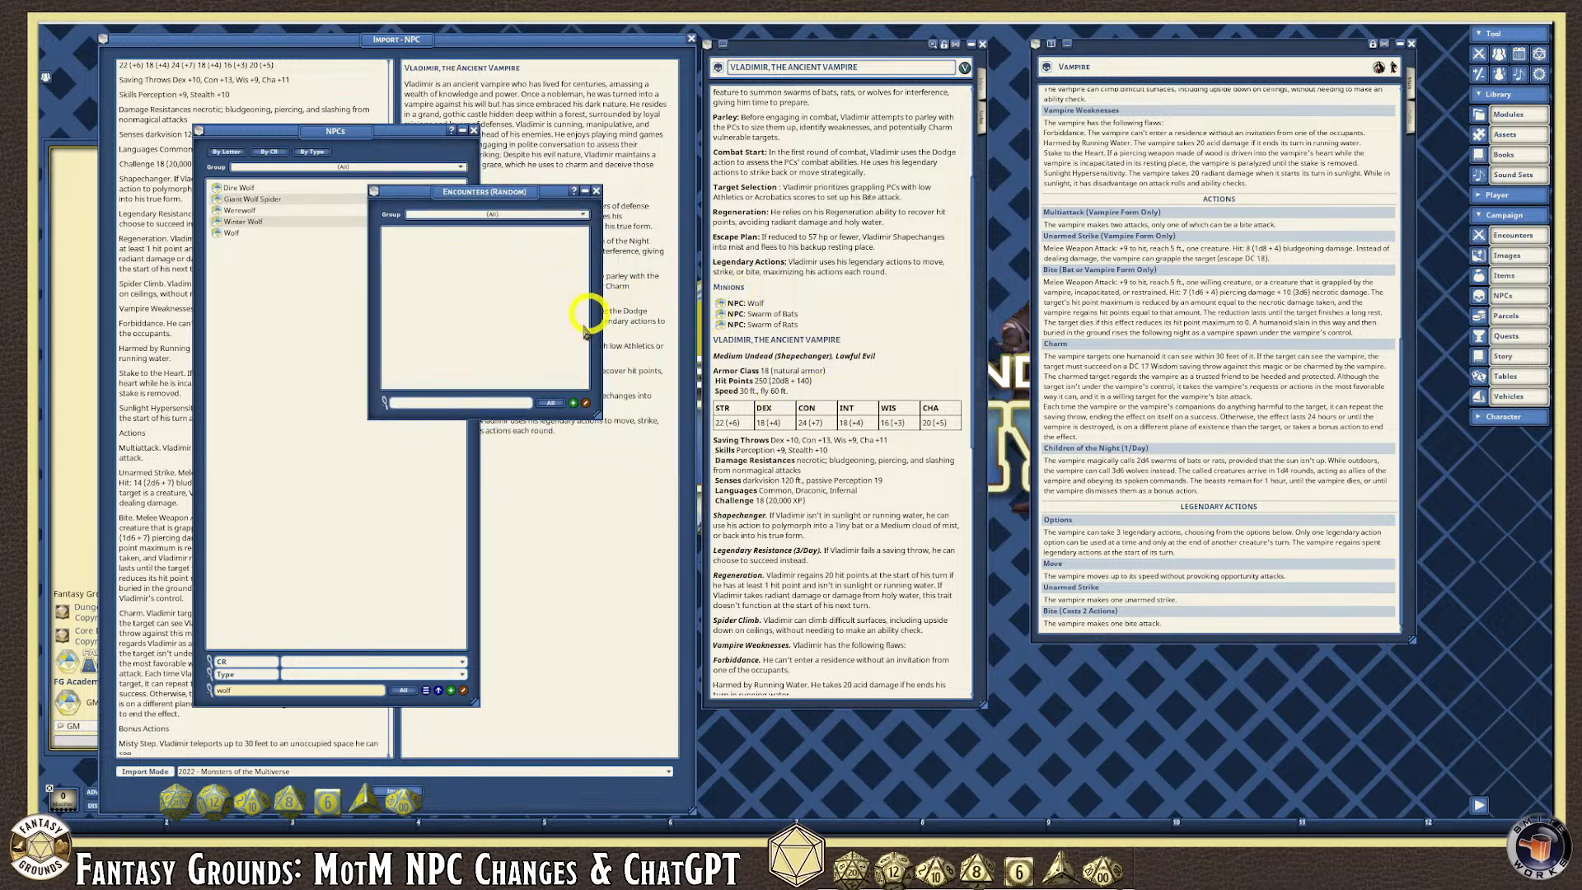
Create three new random encounters and arrange their windows so all three are accessible.
left_click(574, 401)
left_click_drag(810, 308, 240, 262)
left_click(582, 414)
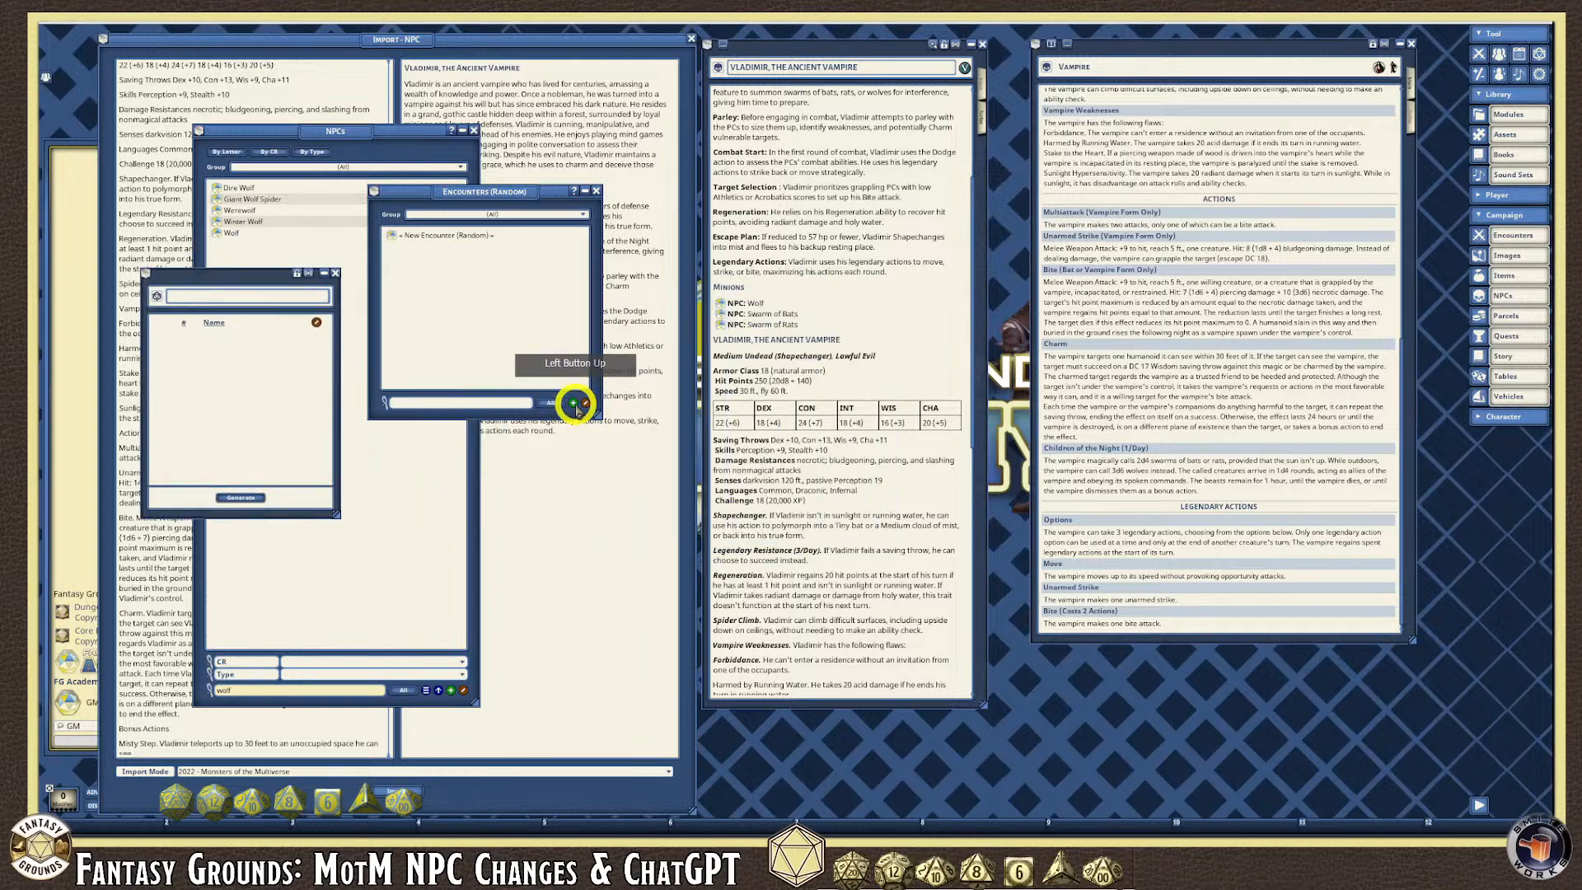
left_click(574, 402)
left_click_drag(731, 347, 283, 368)
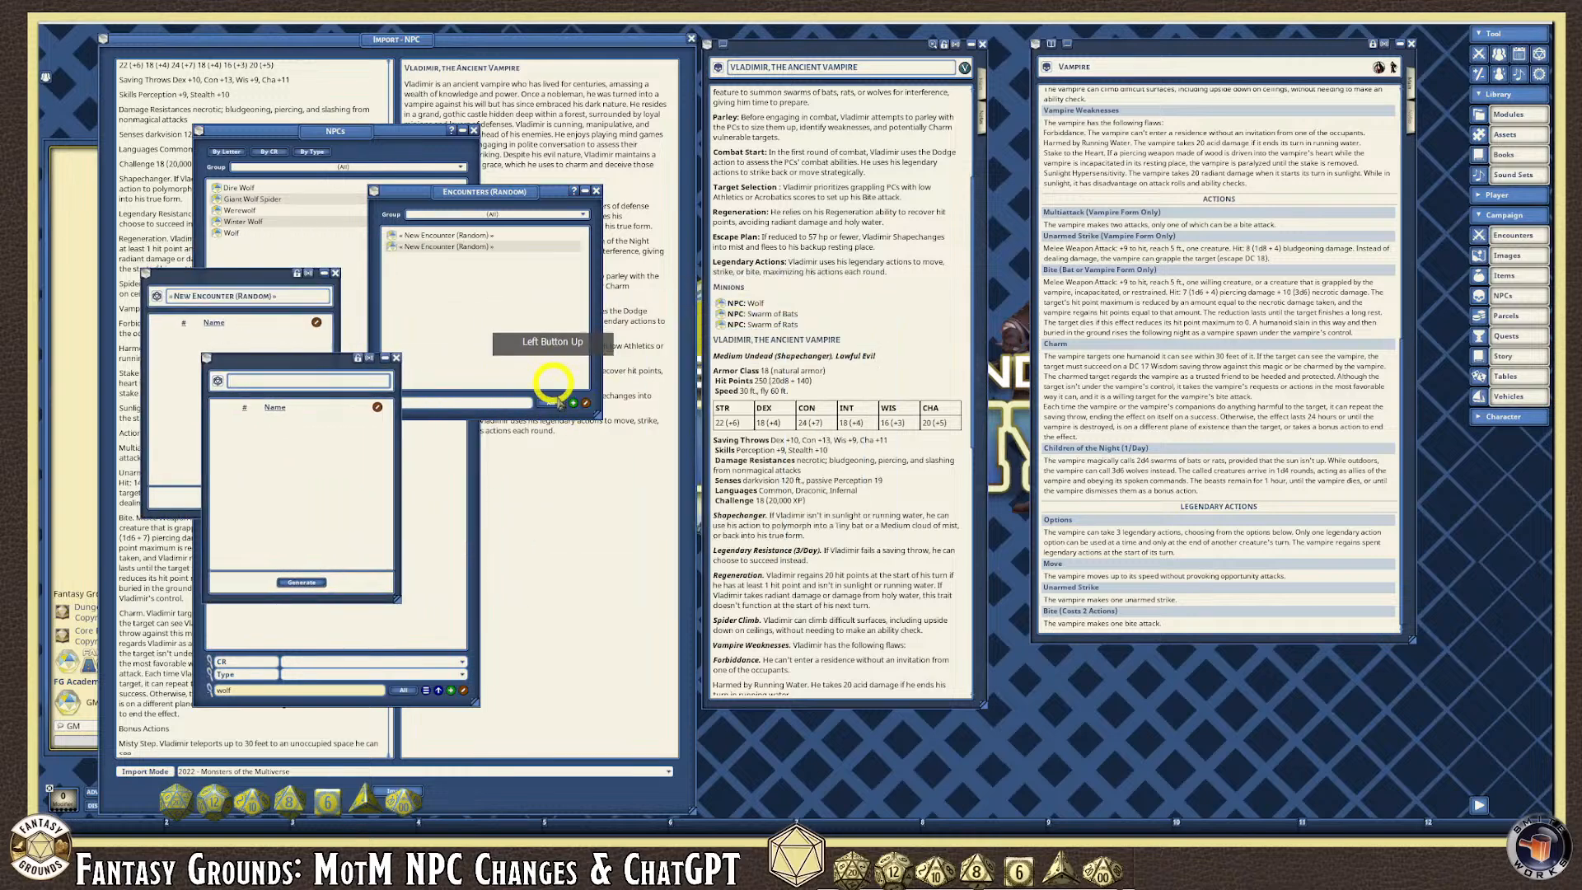
left_click(574, 402)
left_click(756, 332)
left_click_drag(758, 325, 356, 417)
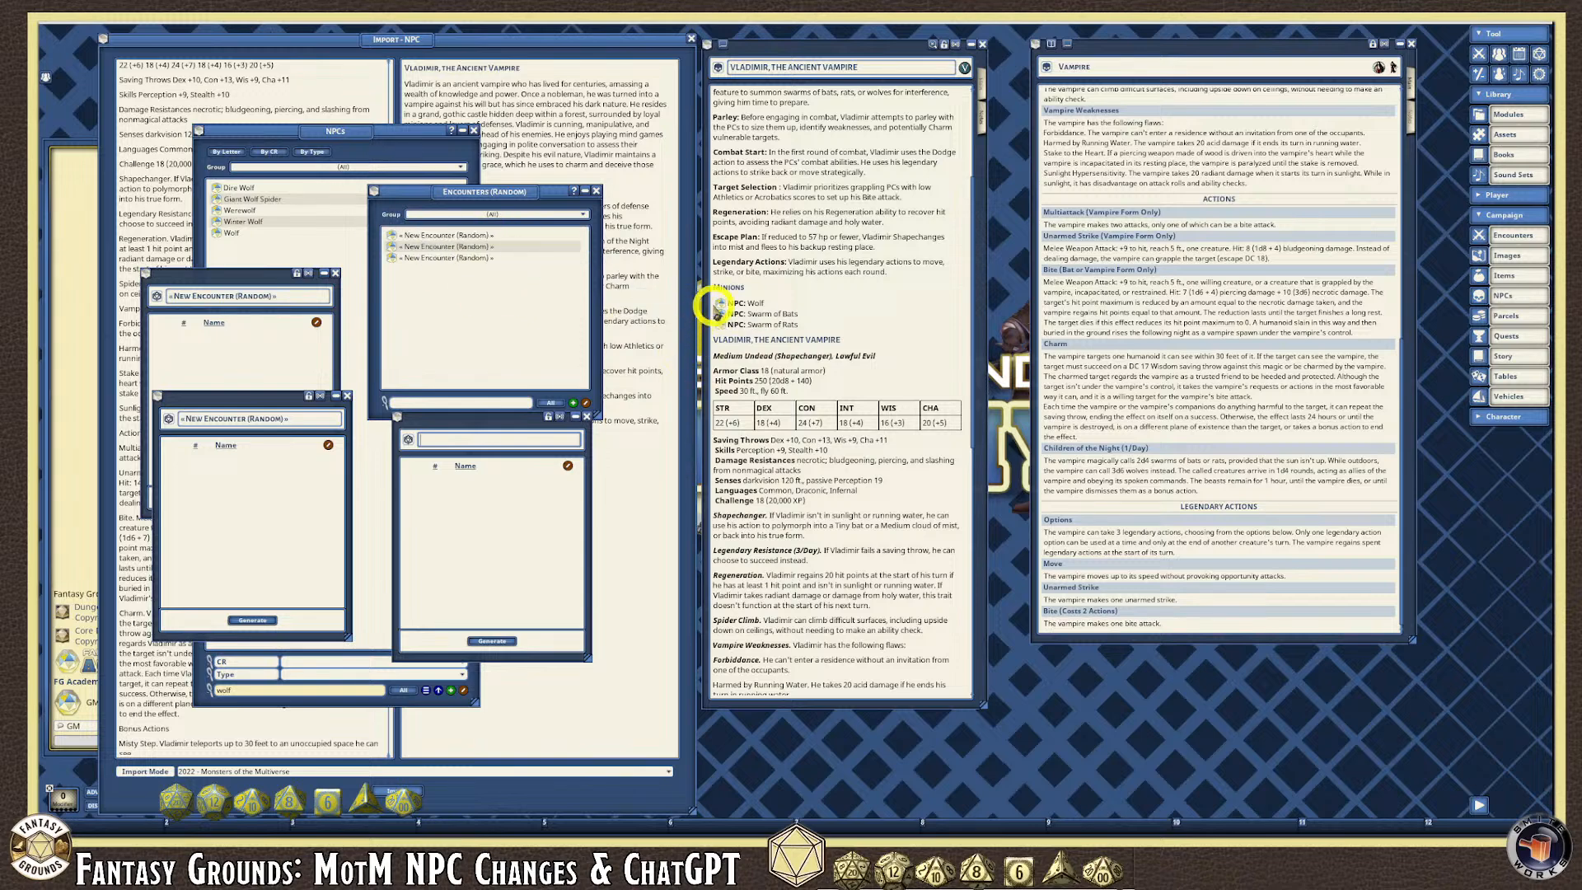
Add the linked Wolf, Swarm of Bats and Swarm of Rats NPCs to one new random encounter each.
left_click_drag(239, 344, 239, 344)
left_click_drag(725, 315, 461, 484)
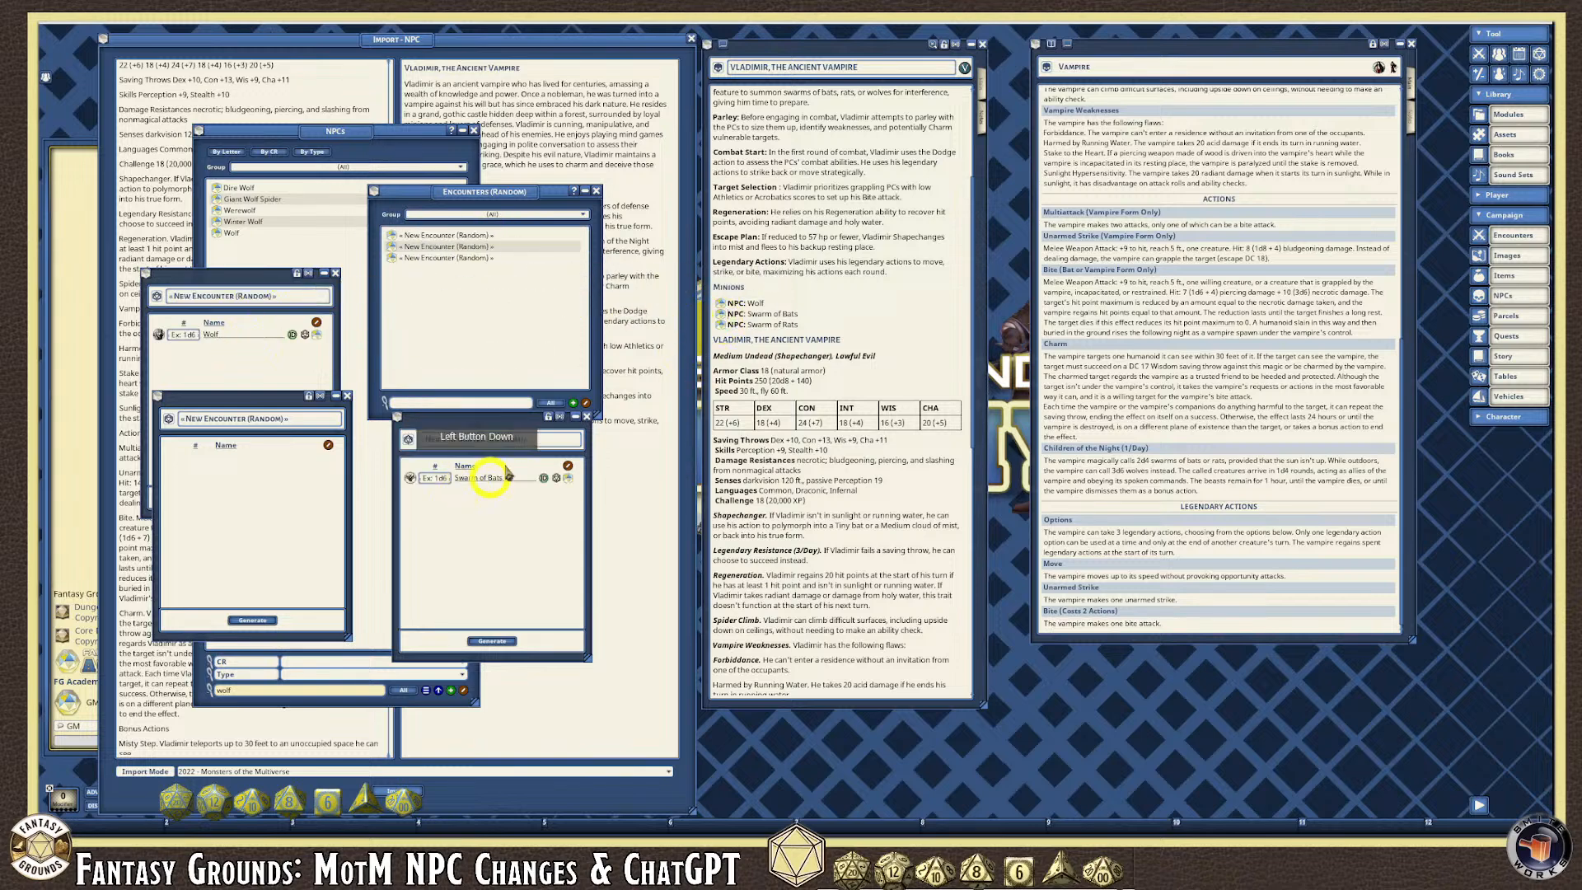
left_click_drag(725, 324, 239, 452)
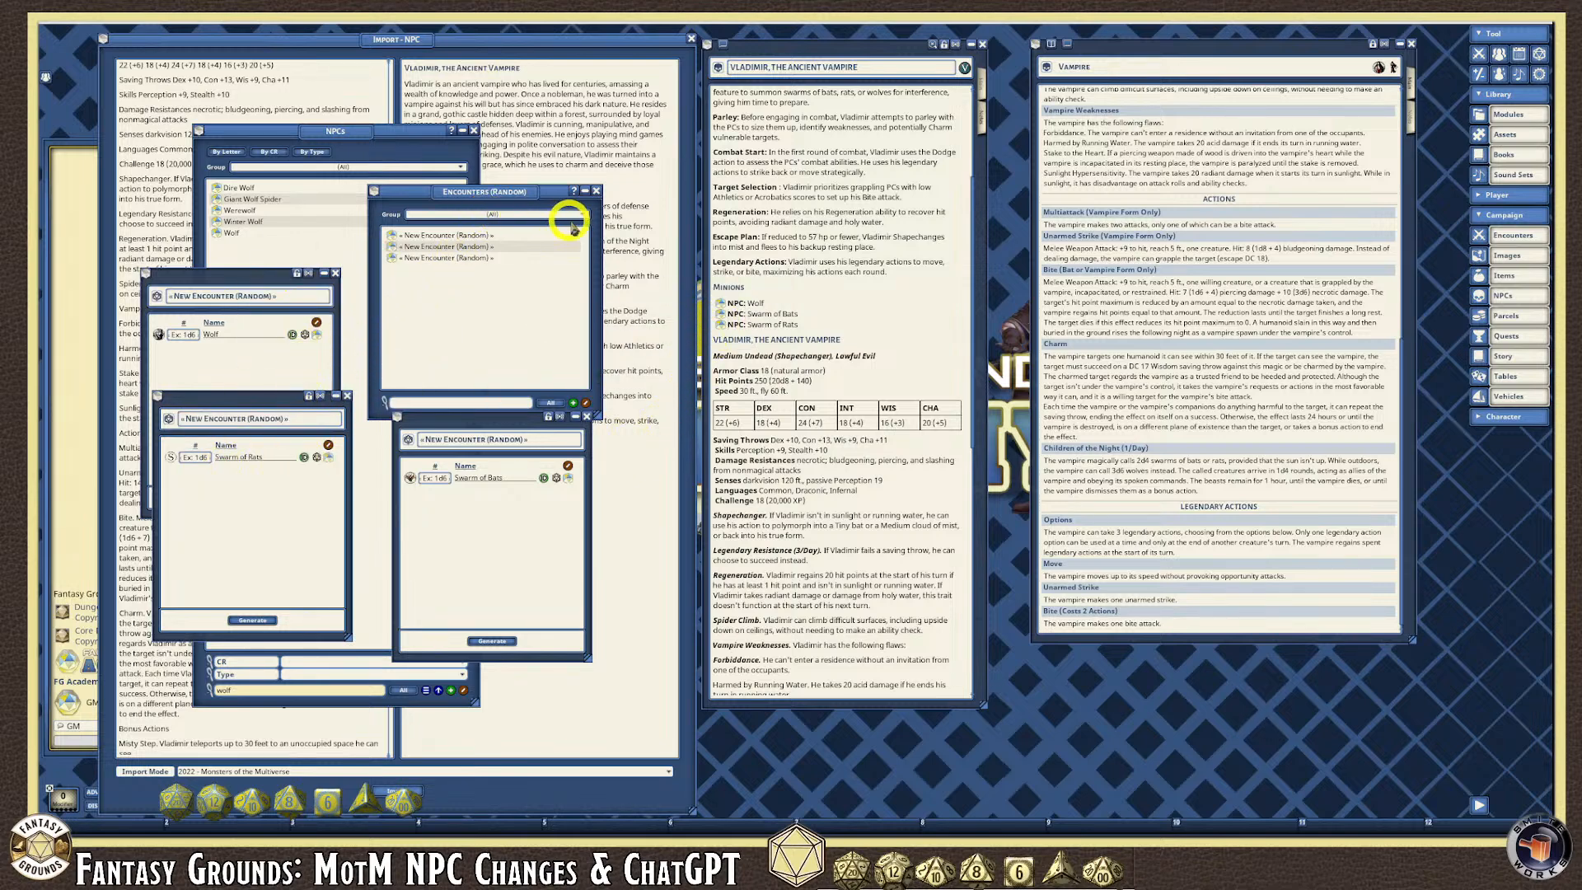
Name the three random encounters "Wolf Summons", "Bat Summons" and "Rats Summons" to match their creatures.
left_click(287, 294)
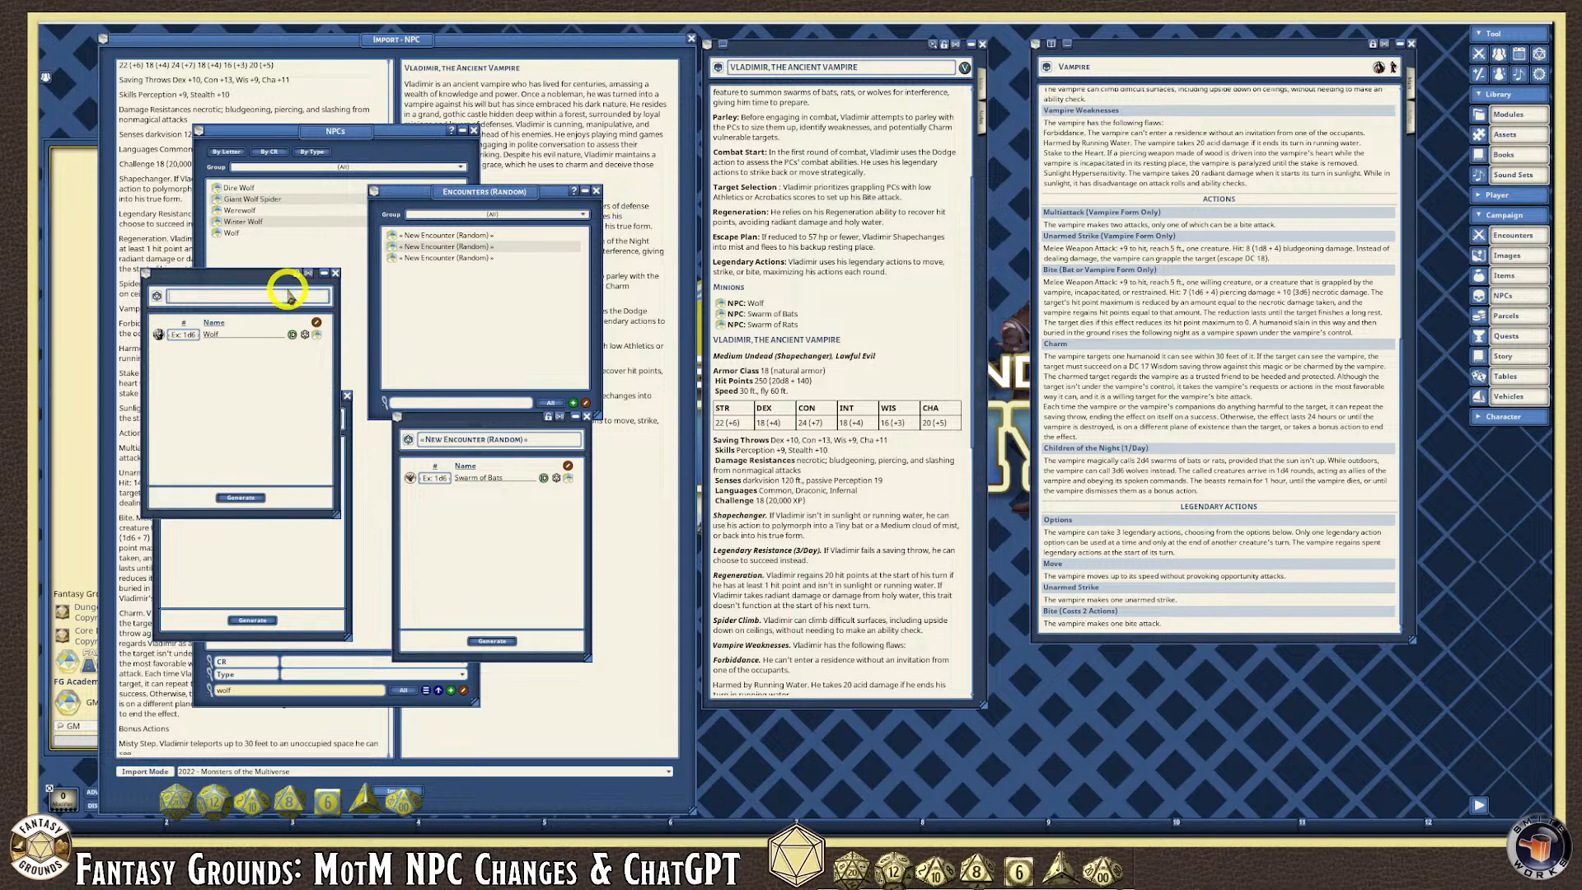
type("Wolf")
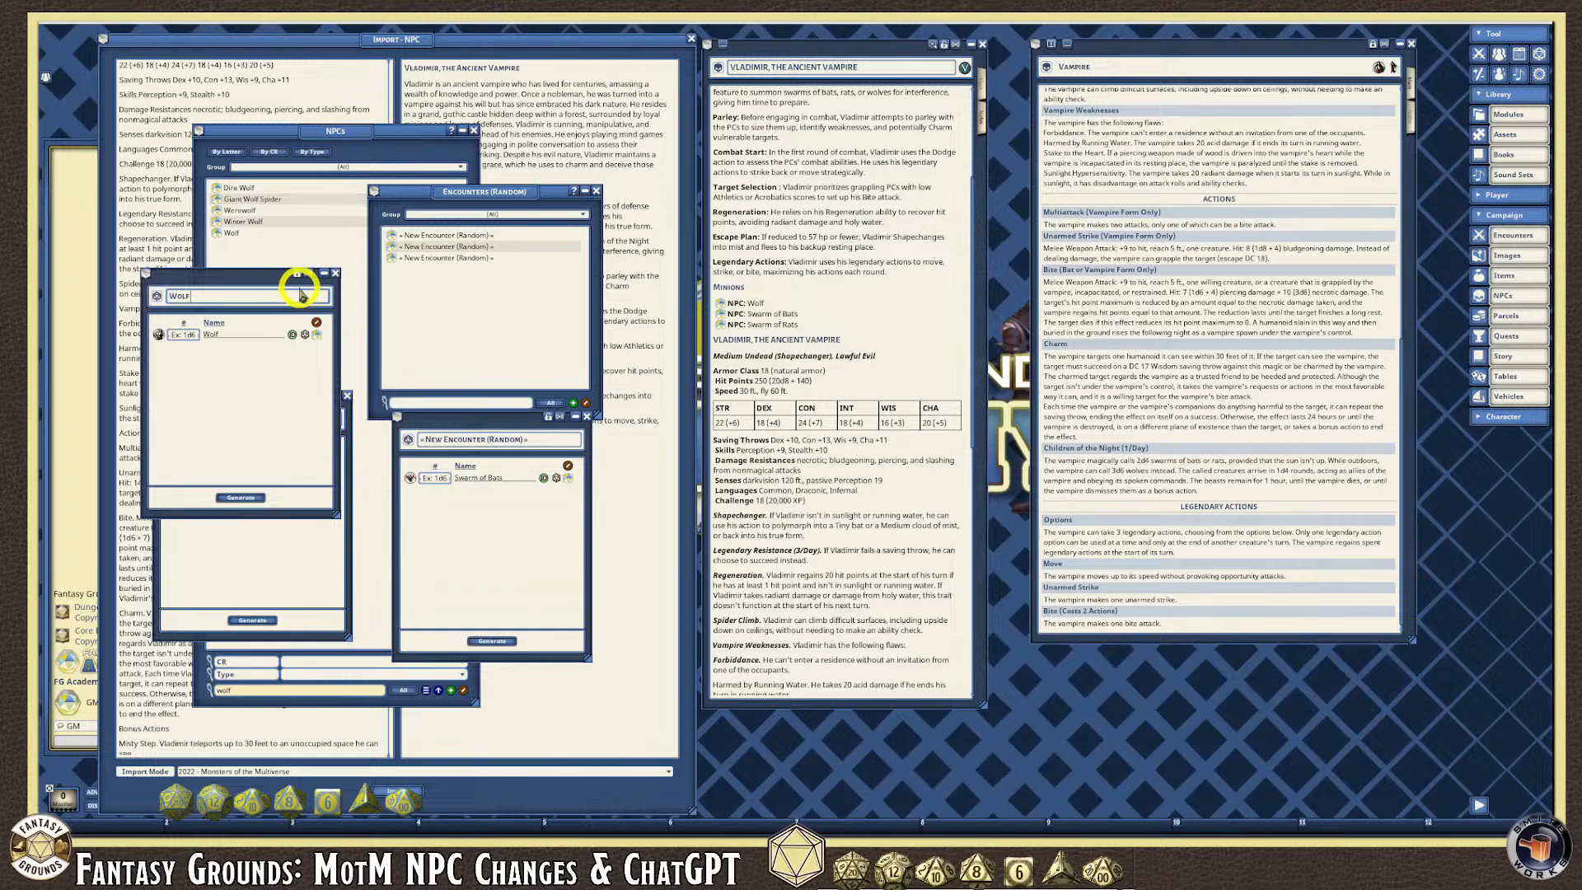
type(" Summons")
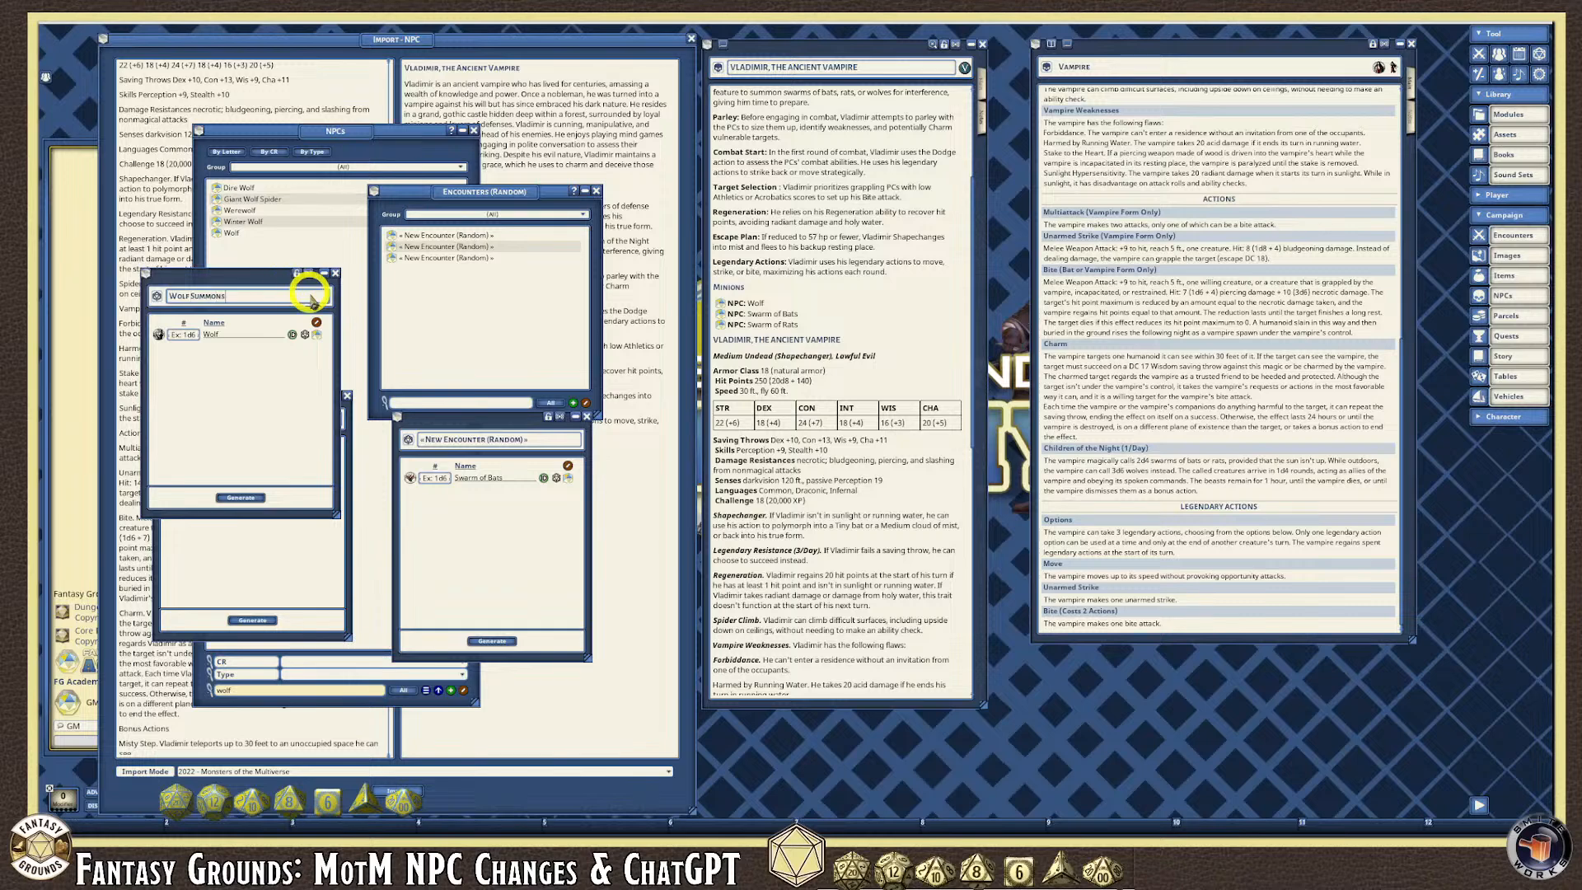
left_click(546, 445)
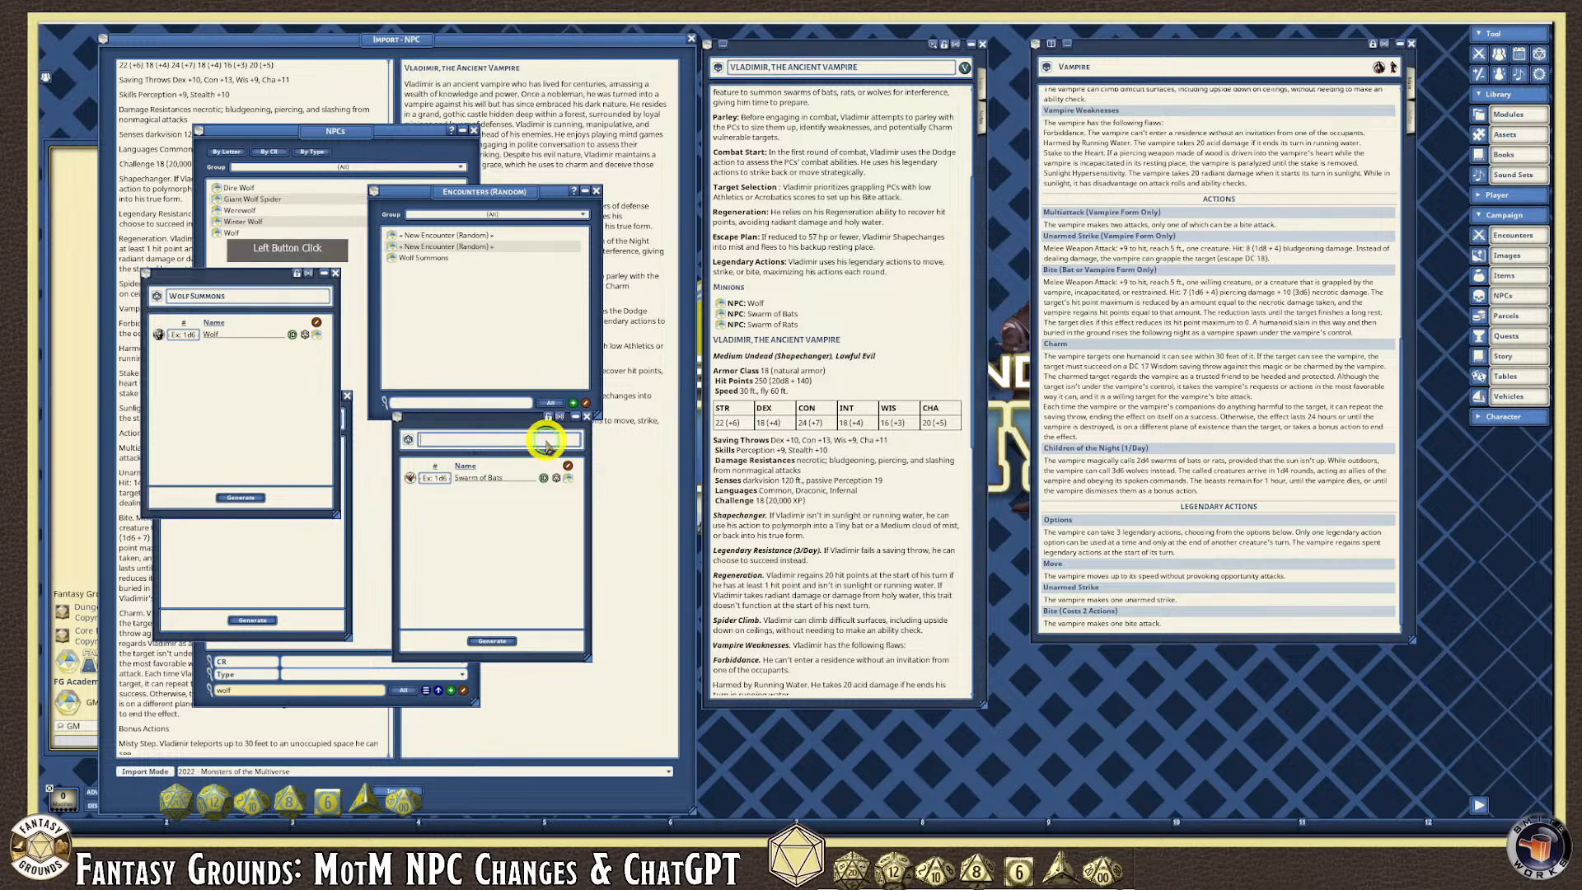
type("Bat Summons")
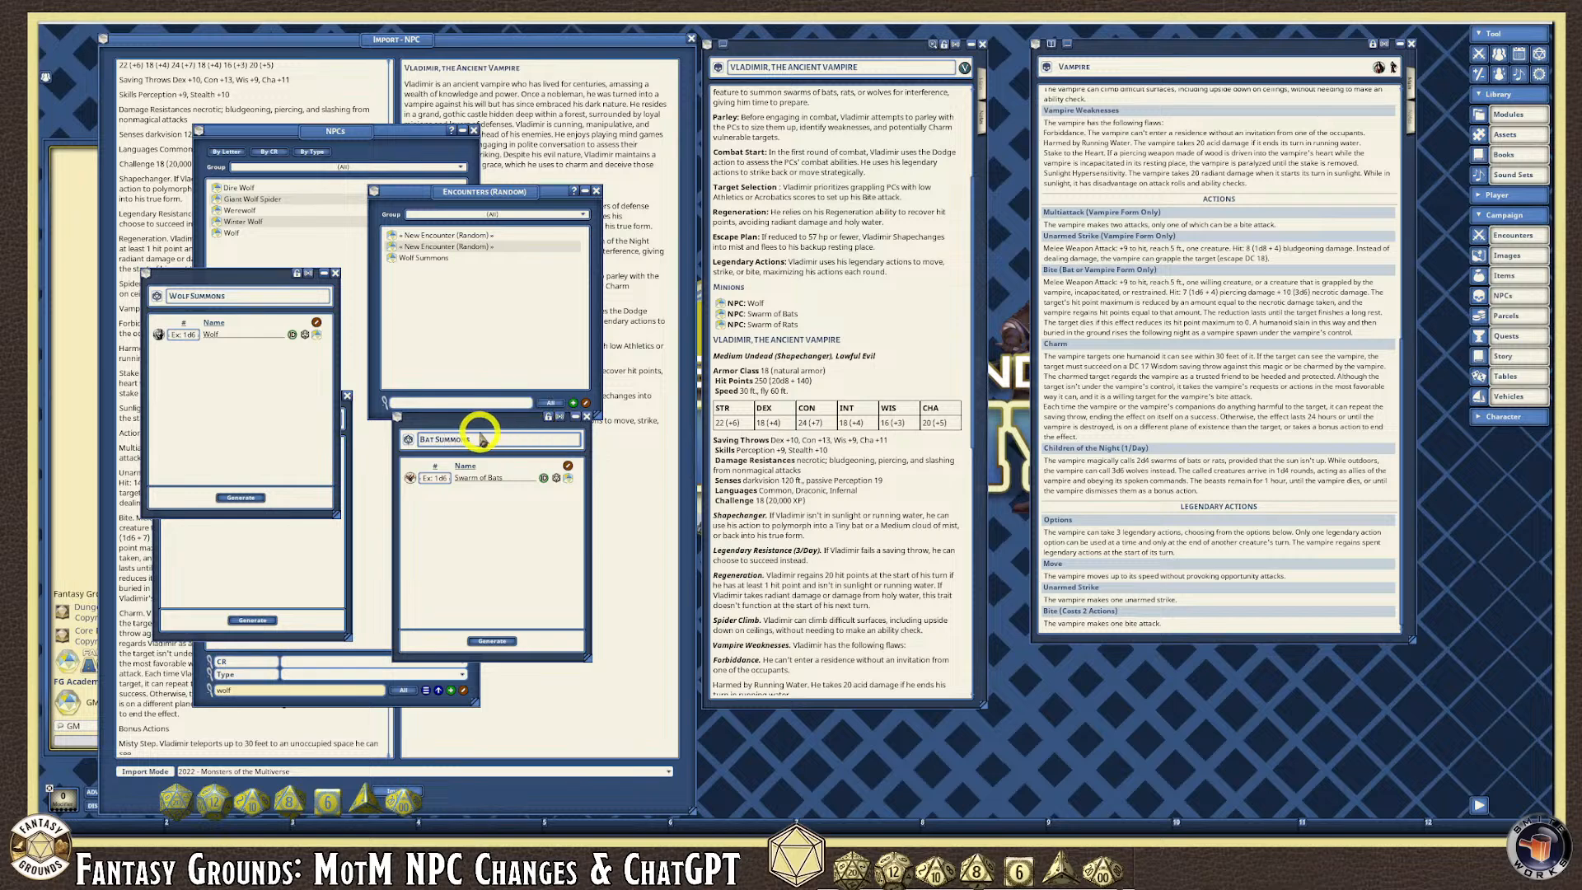
left_click(314, 541)
left_click(305, 421)
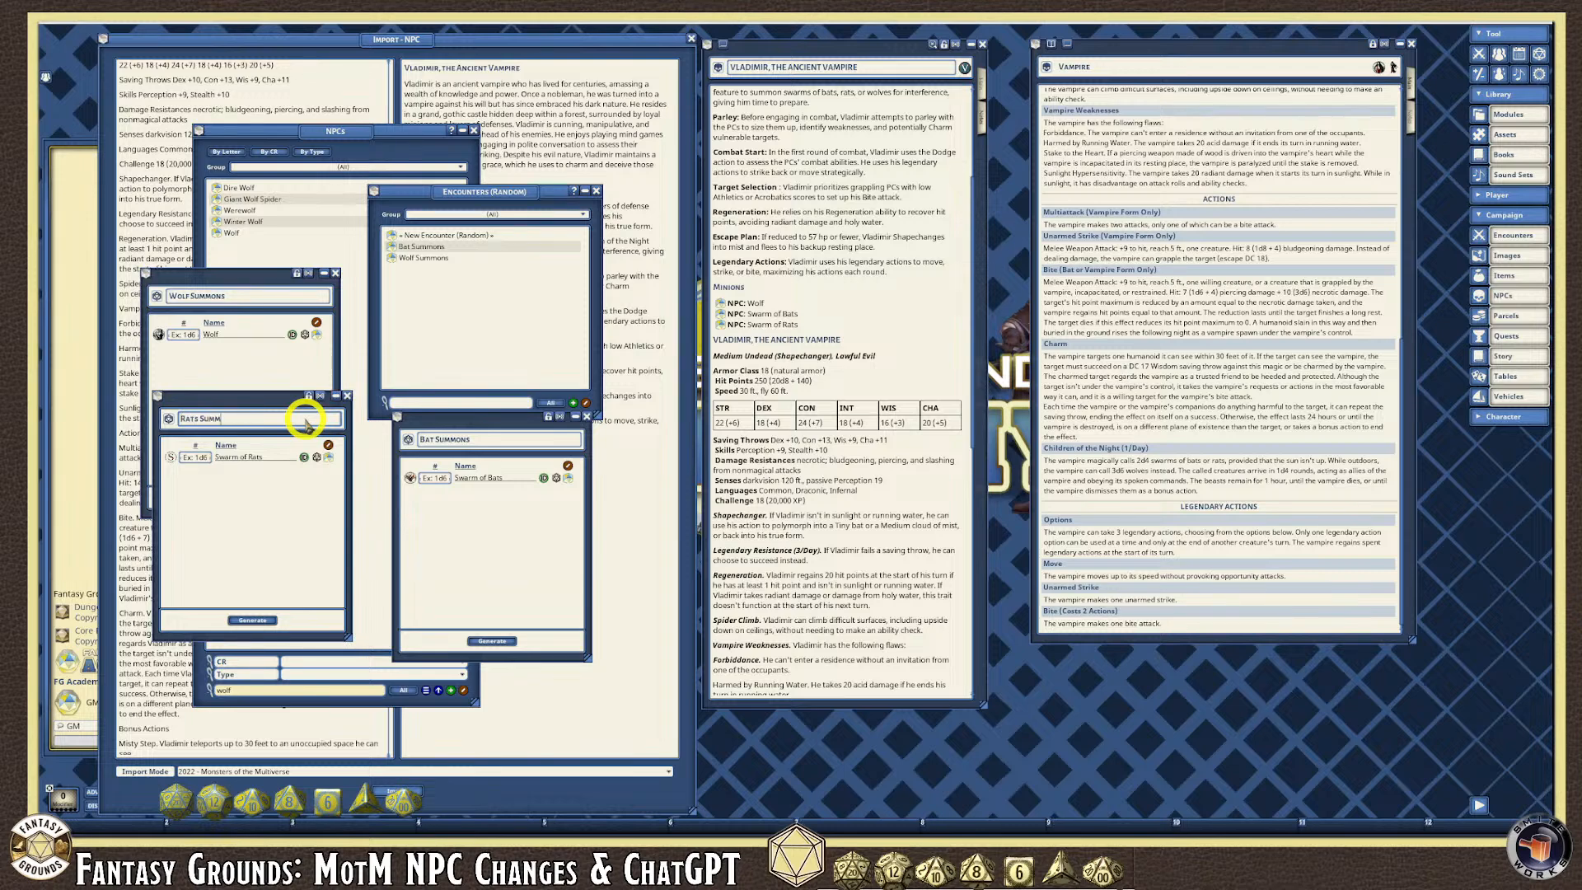
type("s")
left_click(293, 484)
Set the creature quantity to 3d6 in Wolf Summons and 2d4 in both Bat Summons and Rats Summons.
left_click(184, 334)
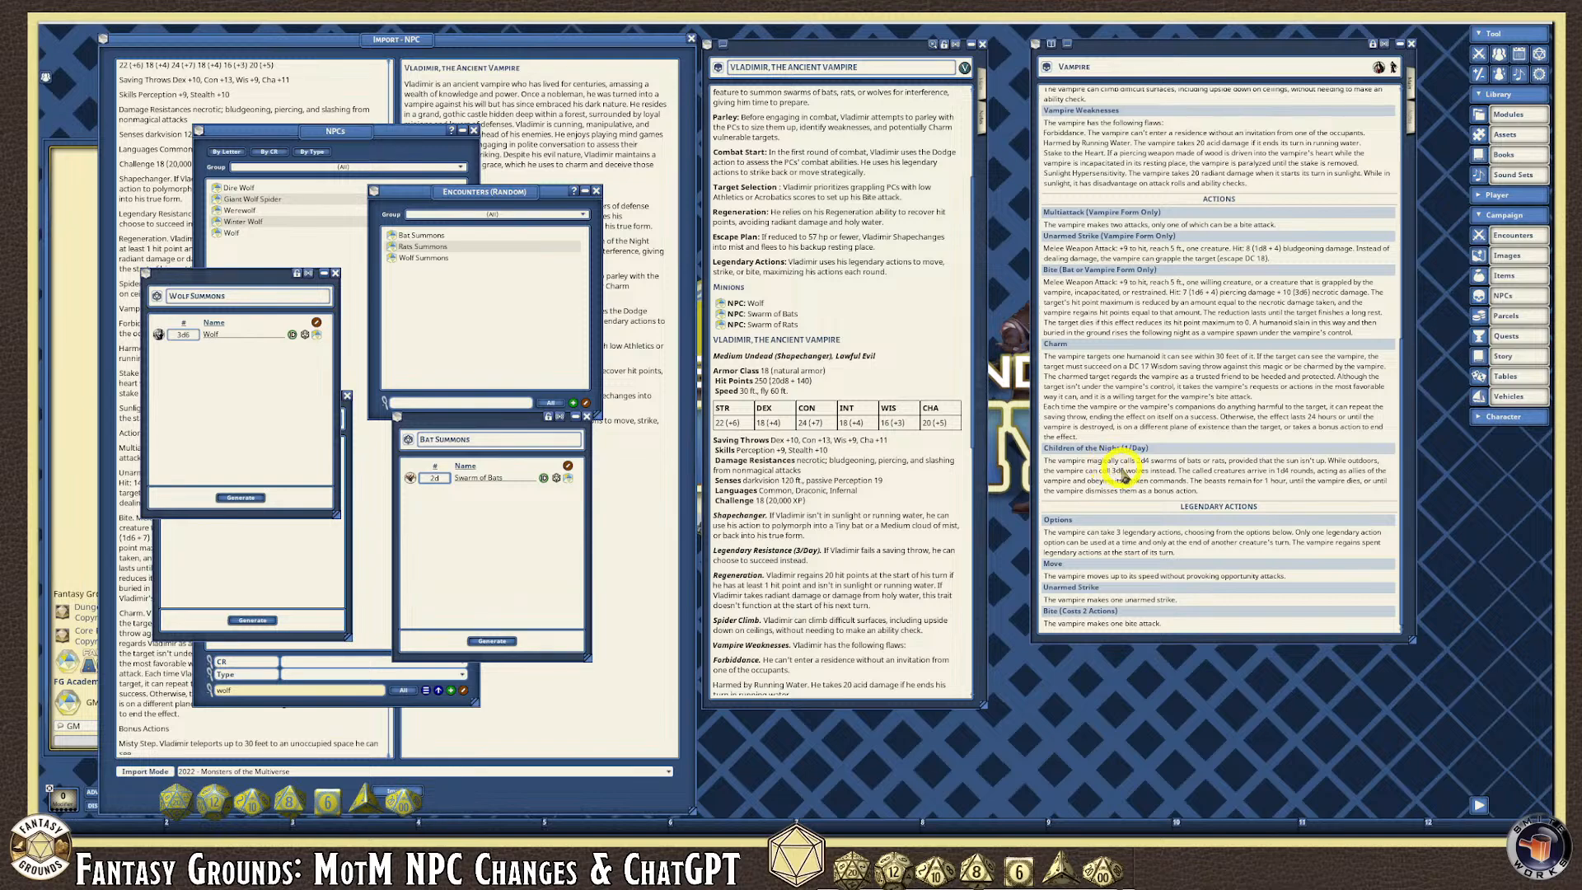
left_click(272, 554)
left_click(200, 466)
type("2d4")
left_click(357, 445)
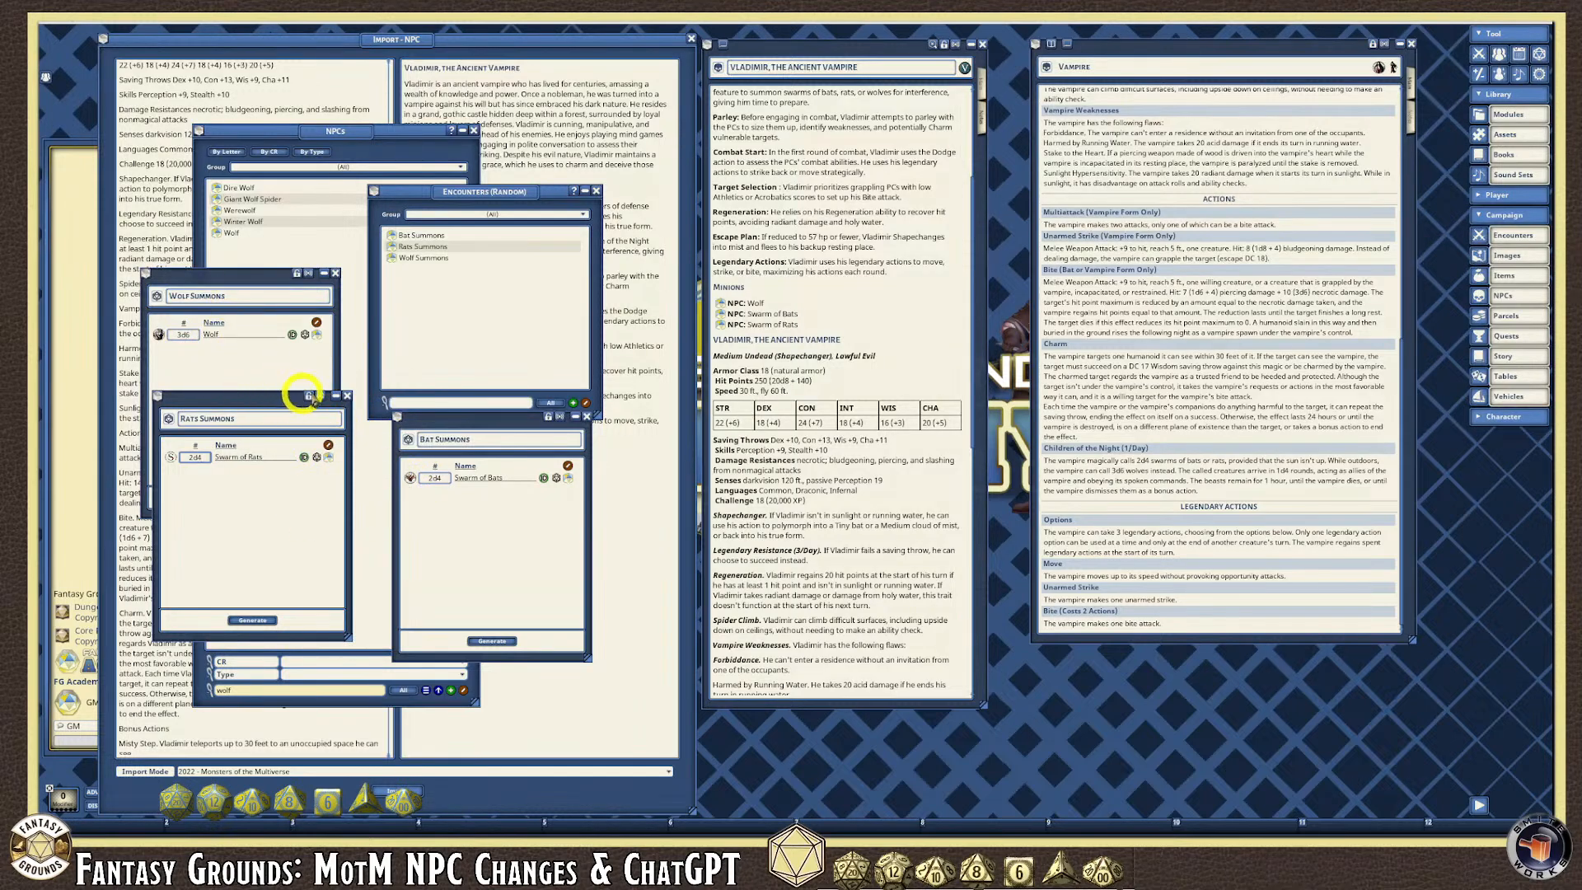
Lock the Rats Summons, Bat Summons and Wolf Summons encounters against editing.
left_click(308, 396)
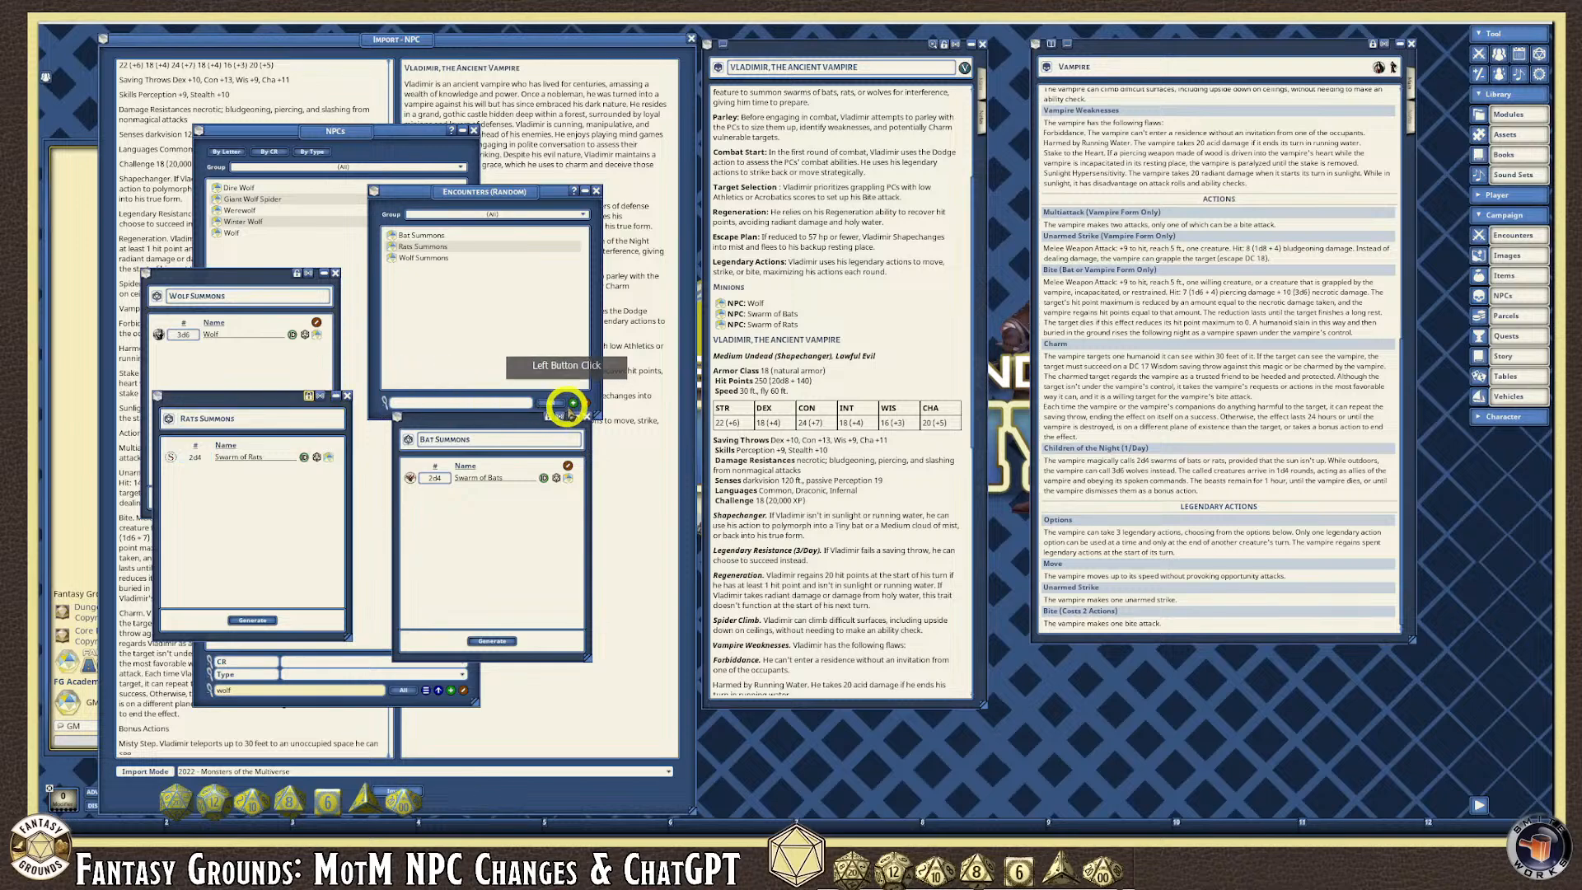
left_click(550, 416)
left_click(298, 273)
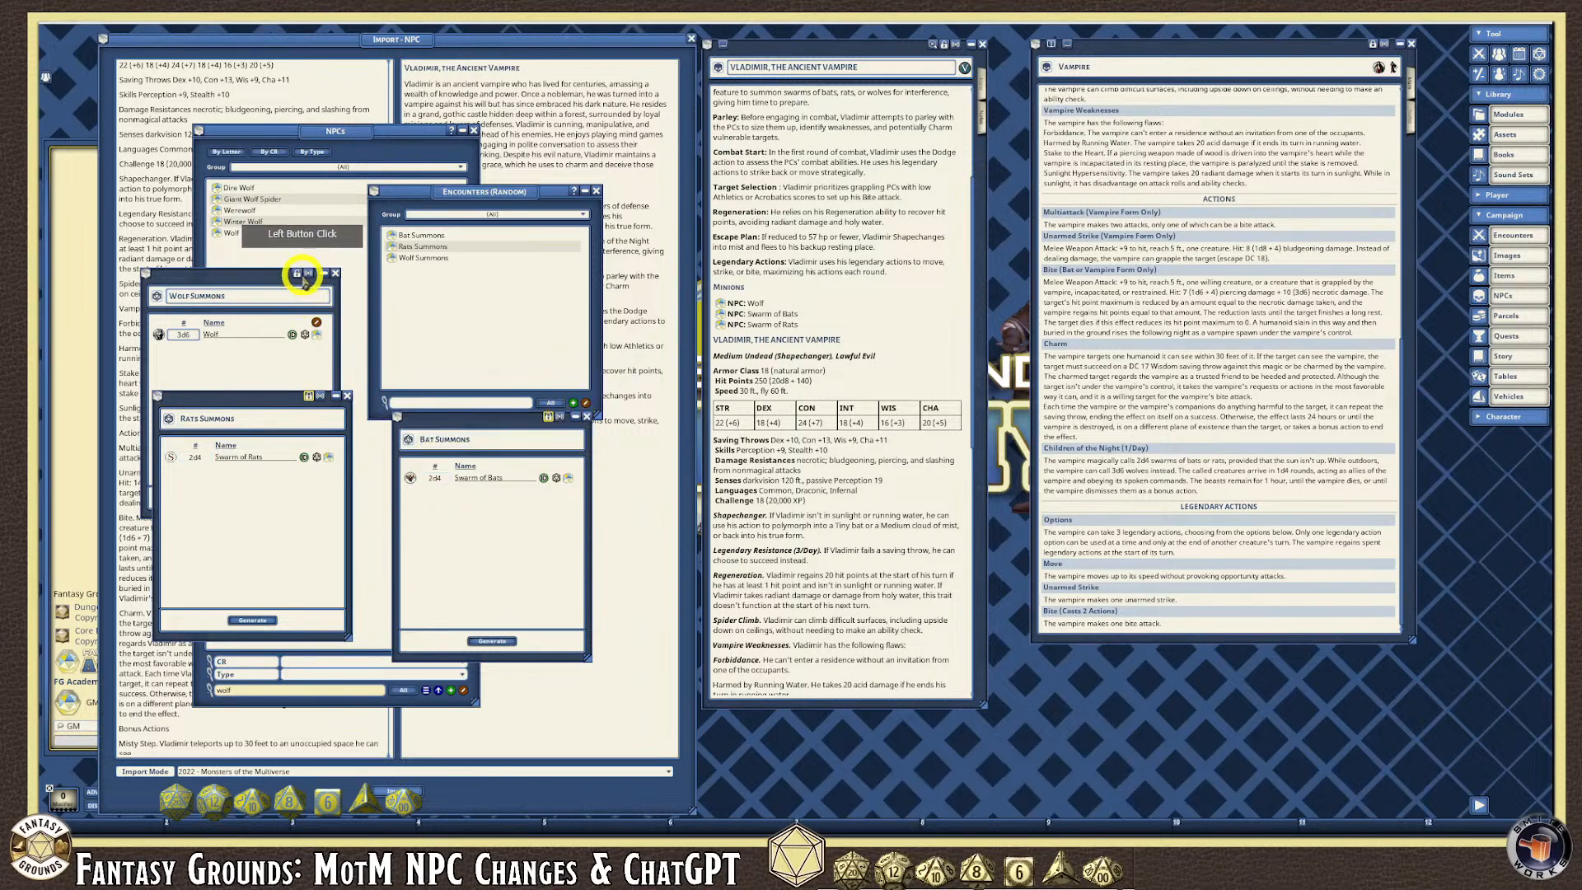
Close the NPC and random encounter lists and move Wolf Summons clear of the Minions section.
left_click_drag(272, 276, 882, 380)
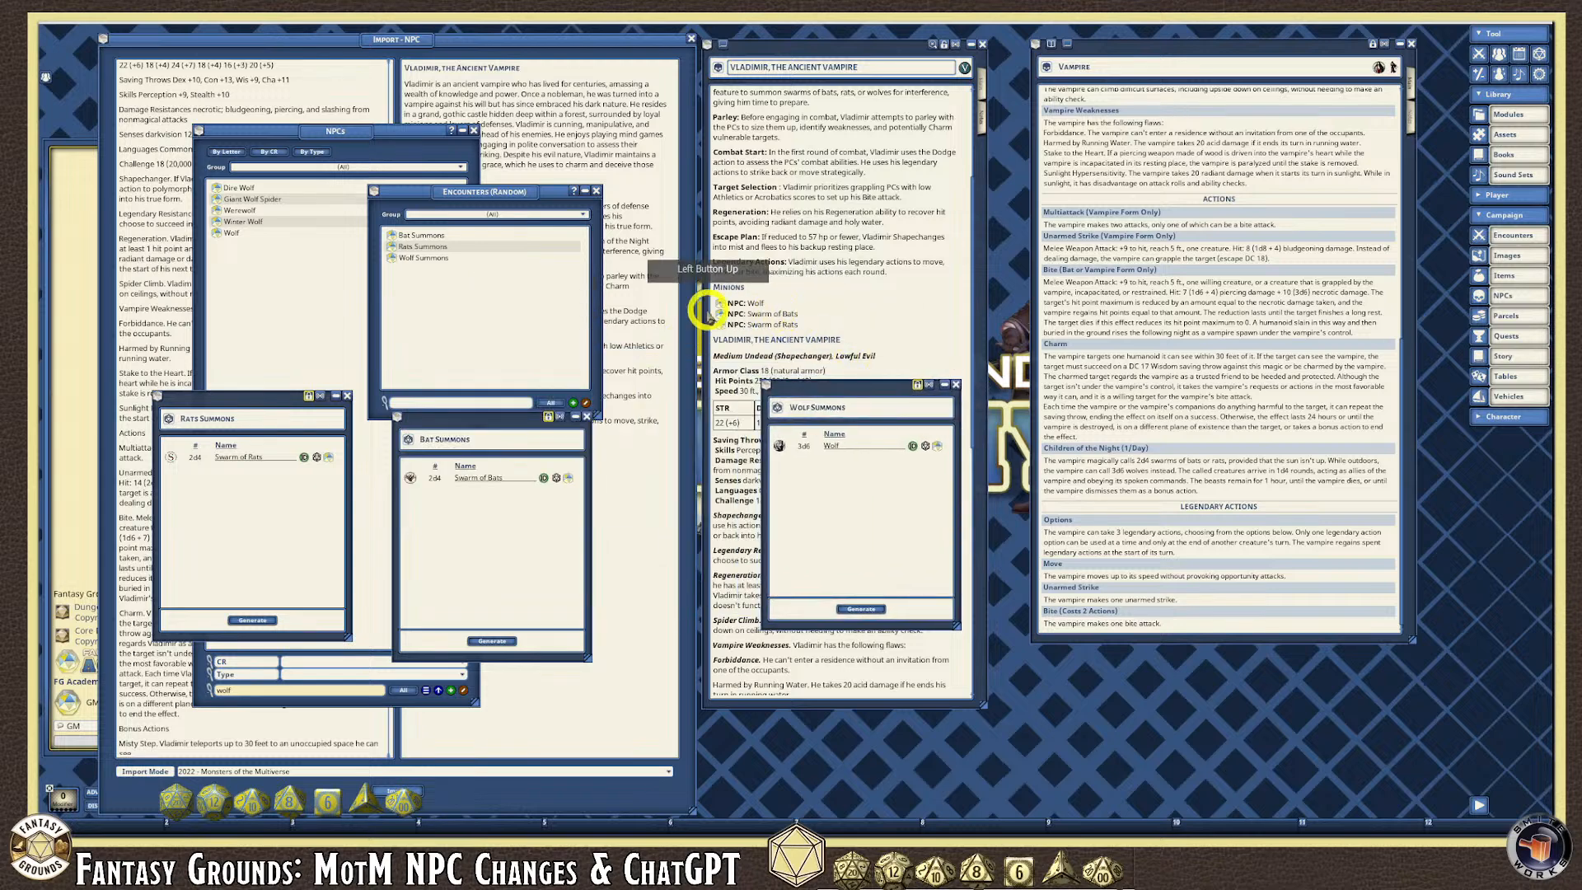
left_click(474, 131)
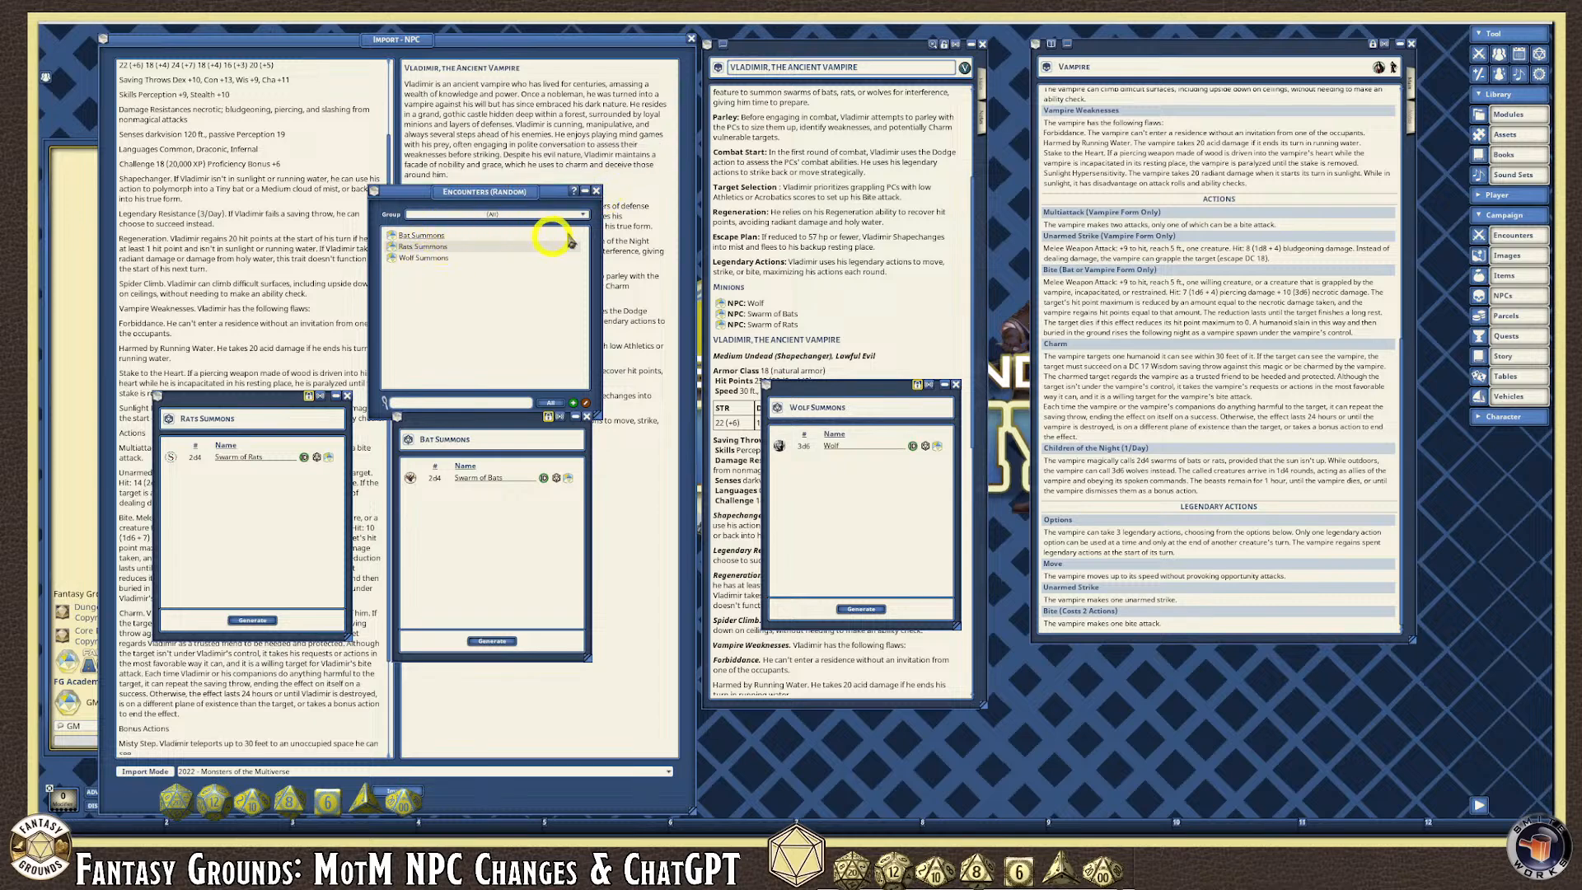
left_click(596, 191)
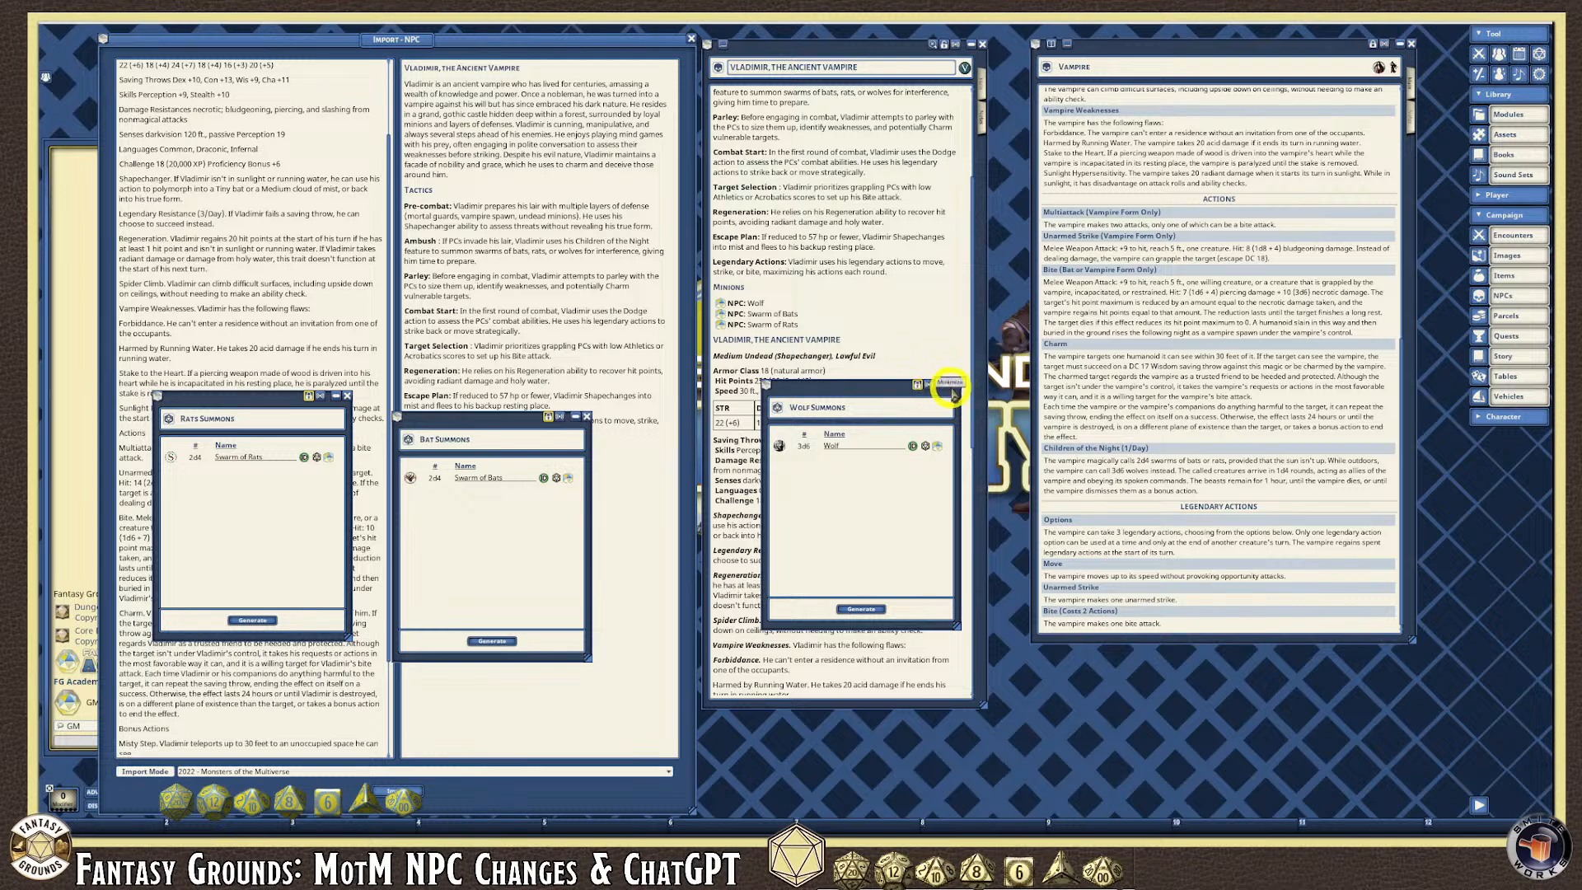
left_click_drag(862, 384, 928, 367)
Delete the Wolf, Swarm of Bats and Swarm of Rats NPC links under the Minions heading.
left_click_drag(826, 334, 721, 306)
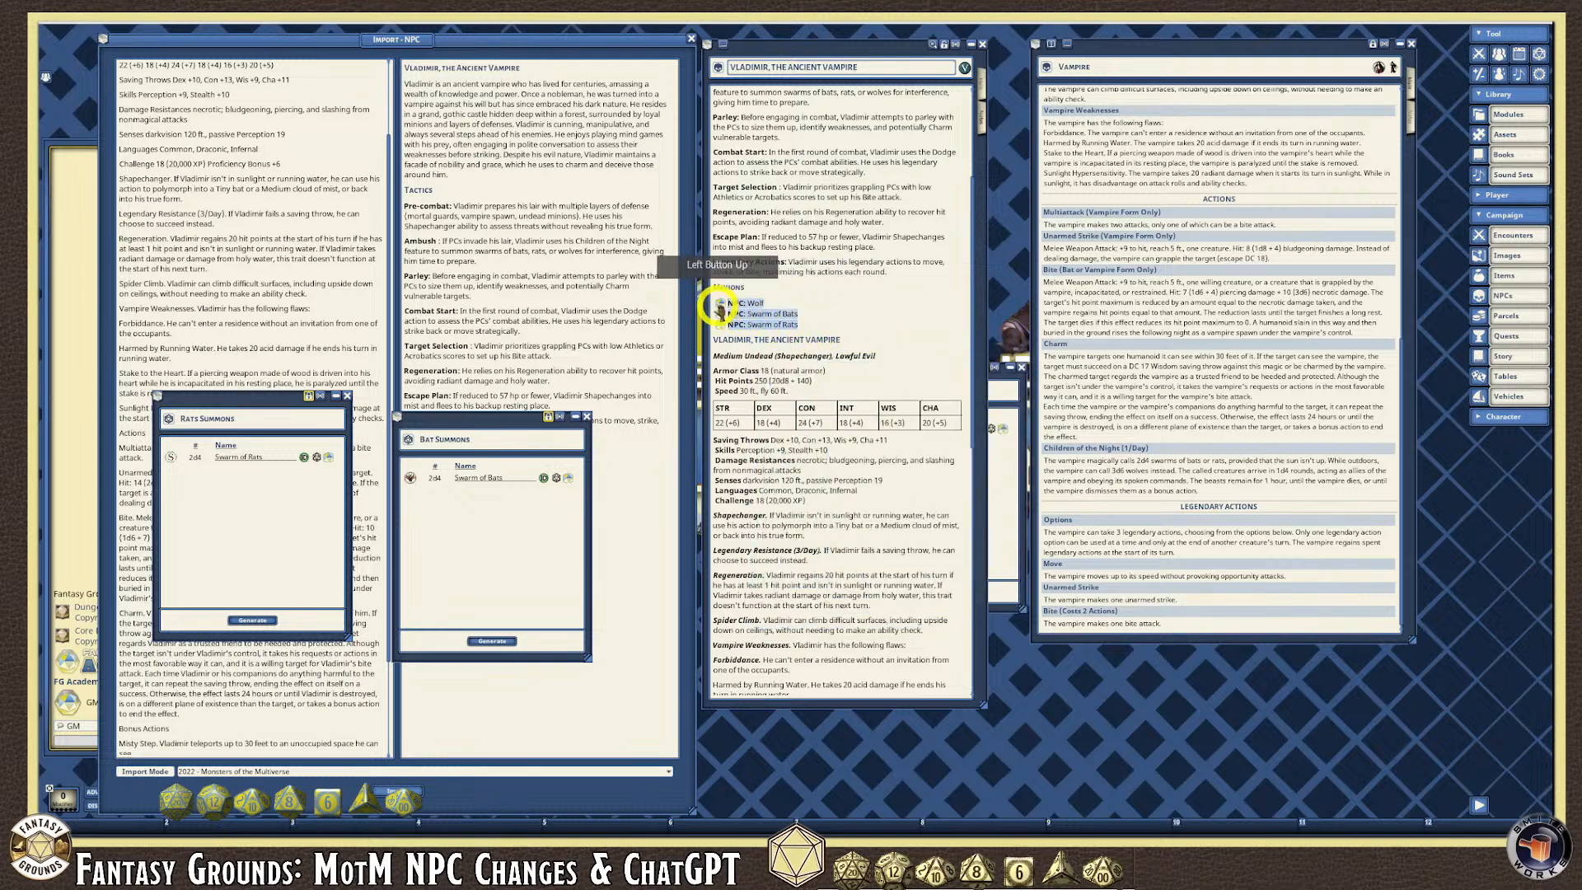
key("Delete")
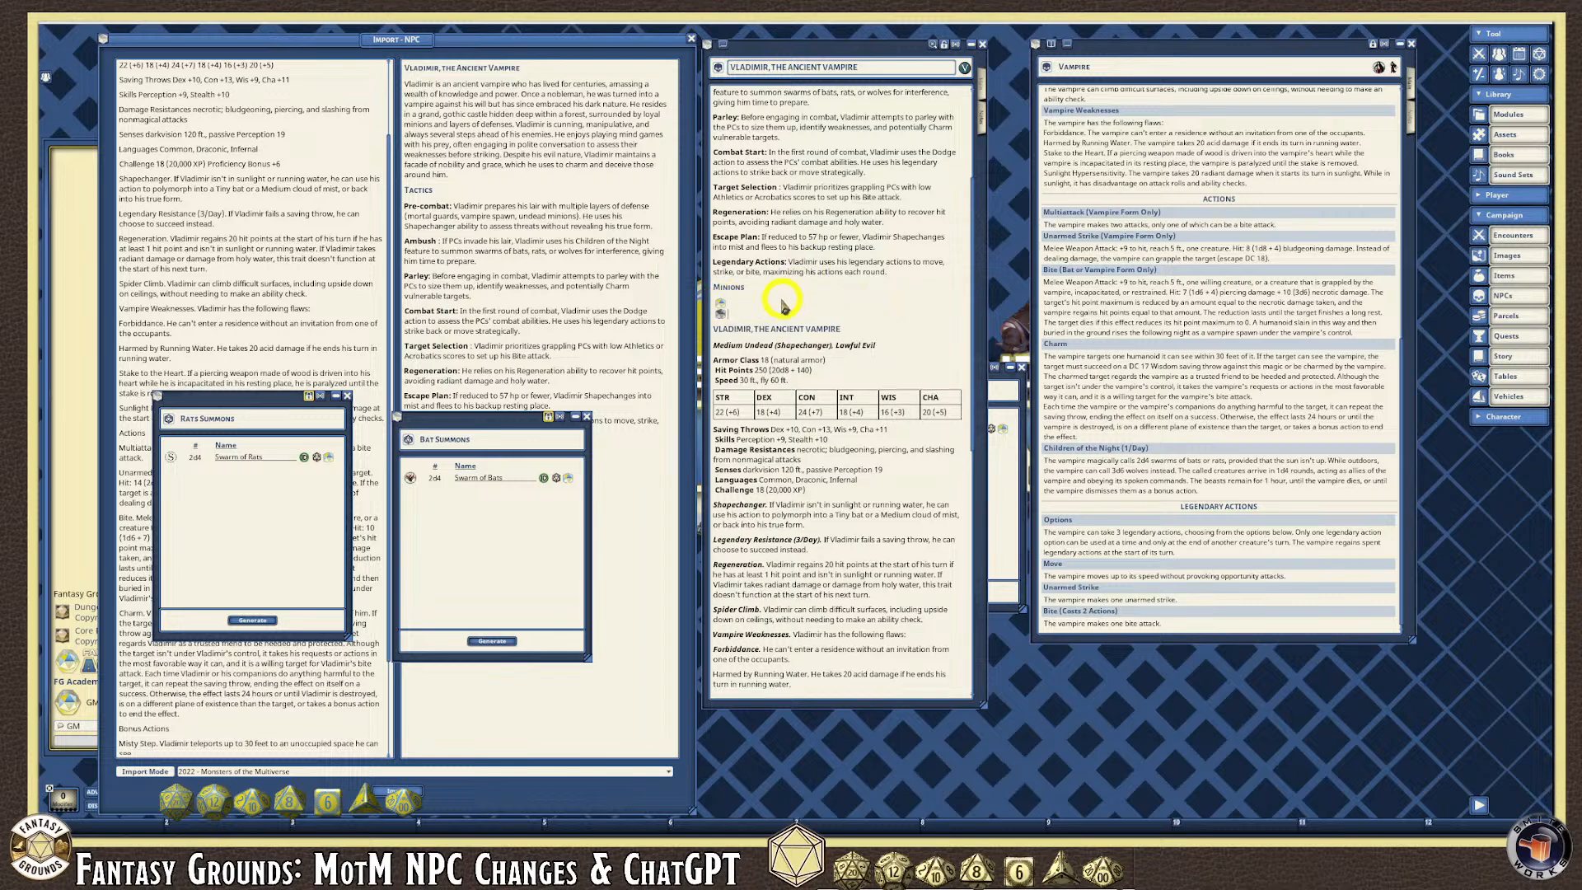
key("Delete")
key("Delete")
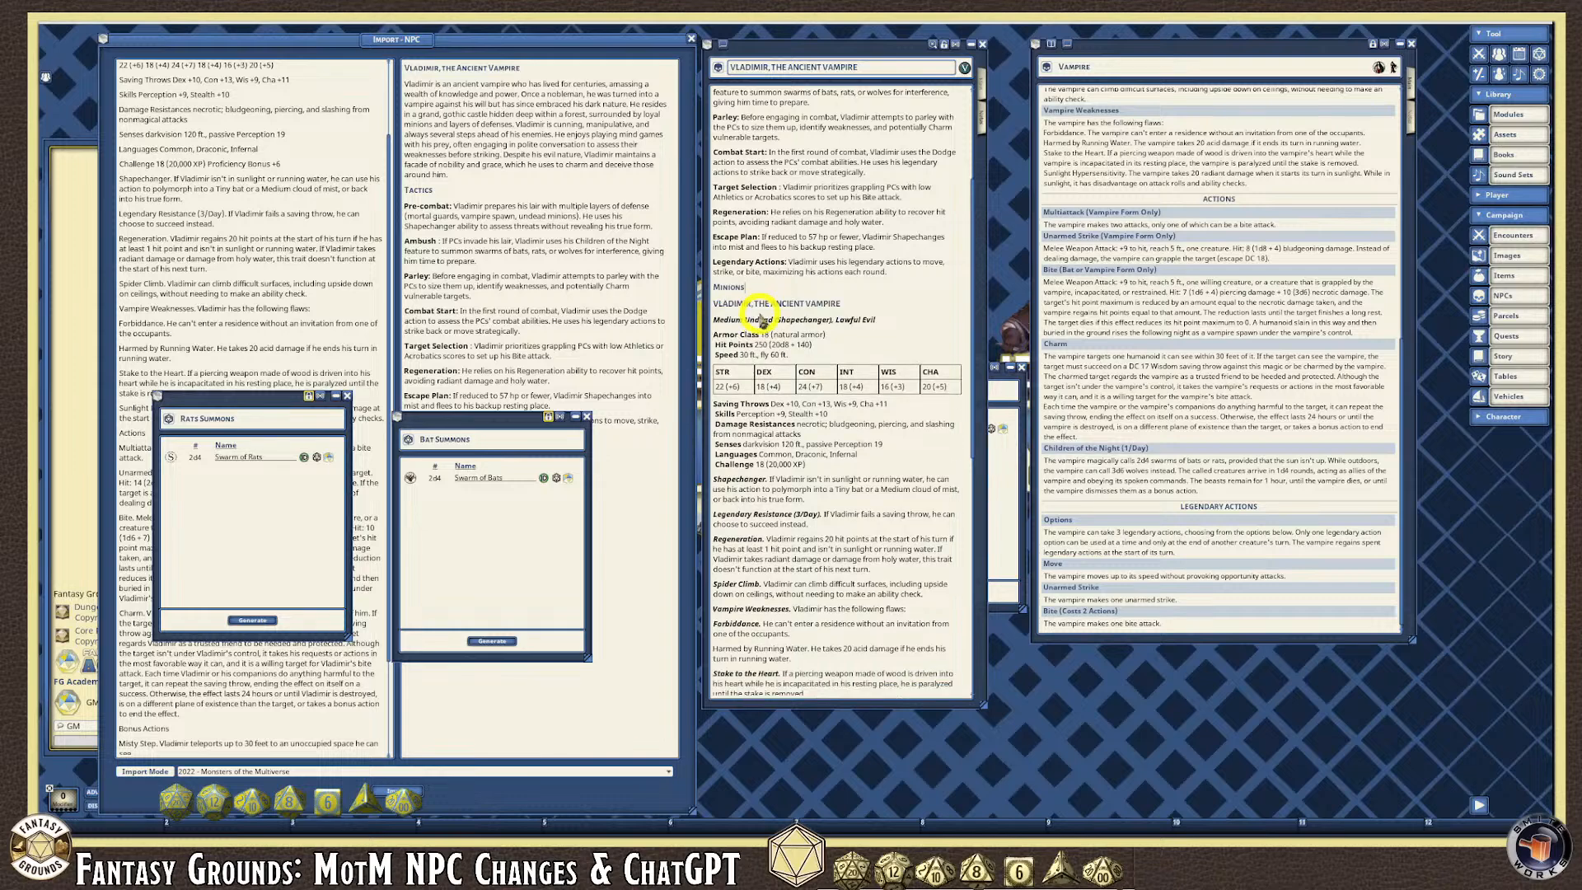
Add links to the Wolf Summons, Bat Summons and Rats Summons random encounters on separate lines under the Minions heading.
key("Return")
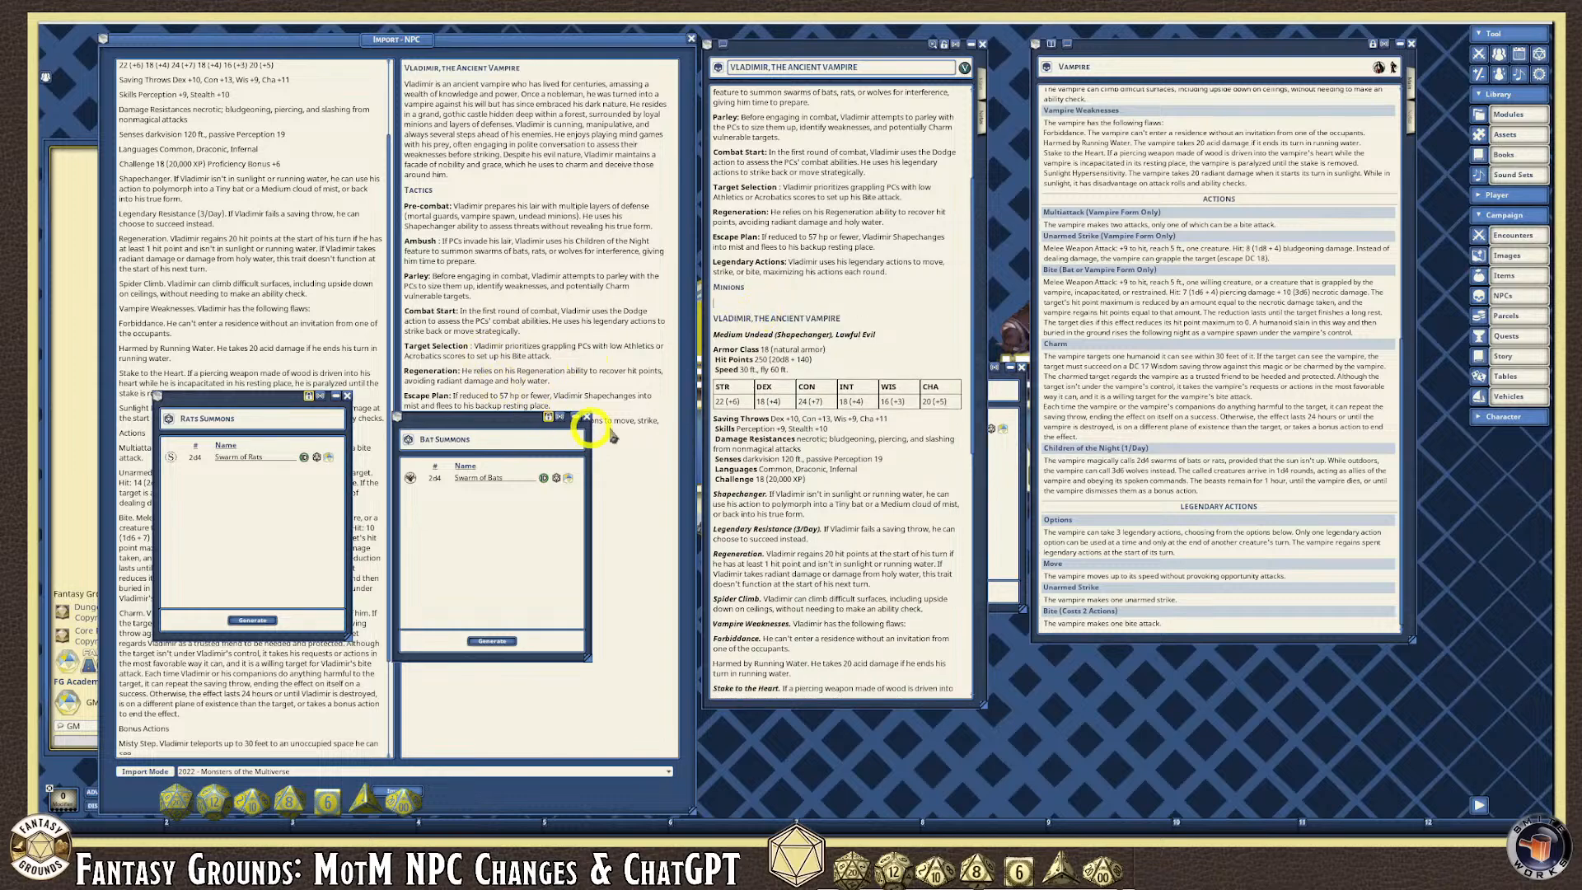
left_click(998, 458)
left_click_drag(920, 385, 356, 152)
left_click_drag(494, 274, 731, 301)
left_click(888, 317)
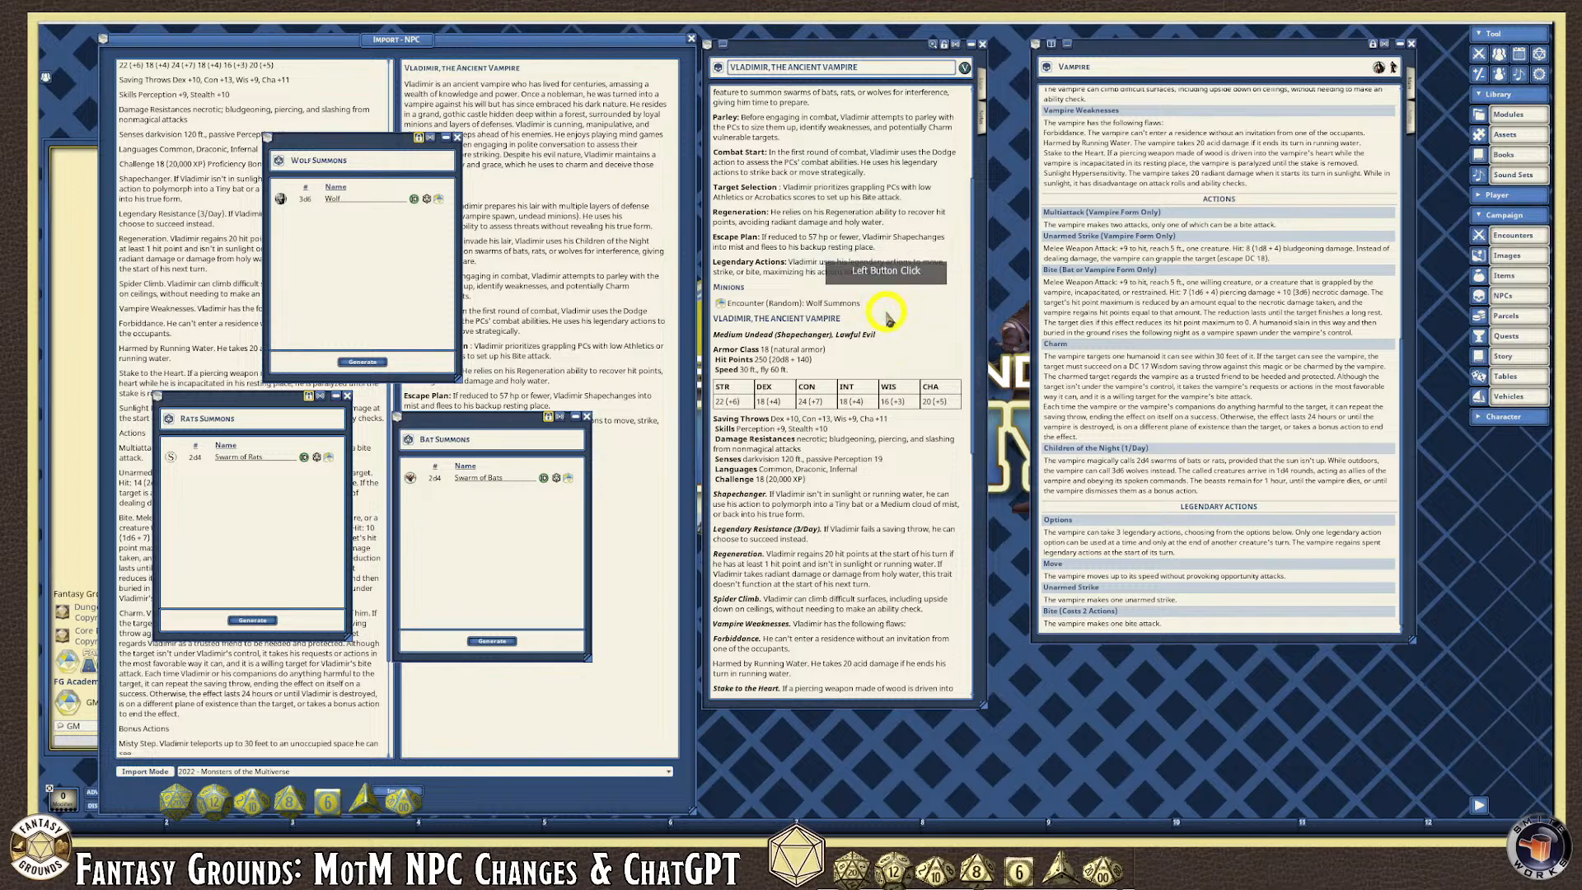
key("Return")
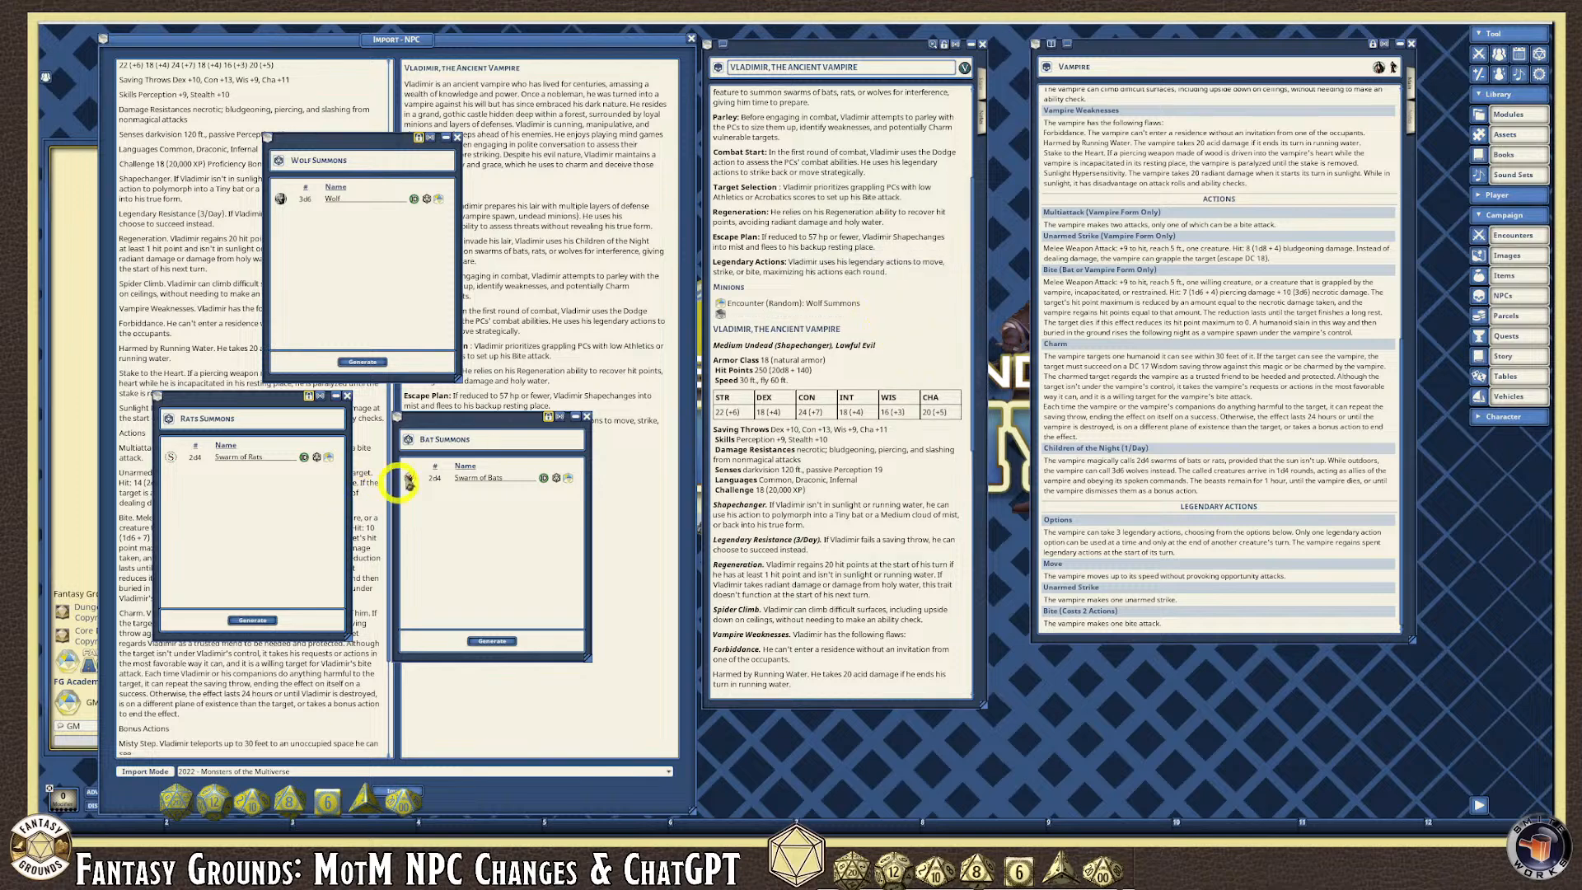
left_click_drag(408, 439, 723, 315)
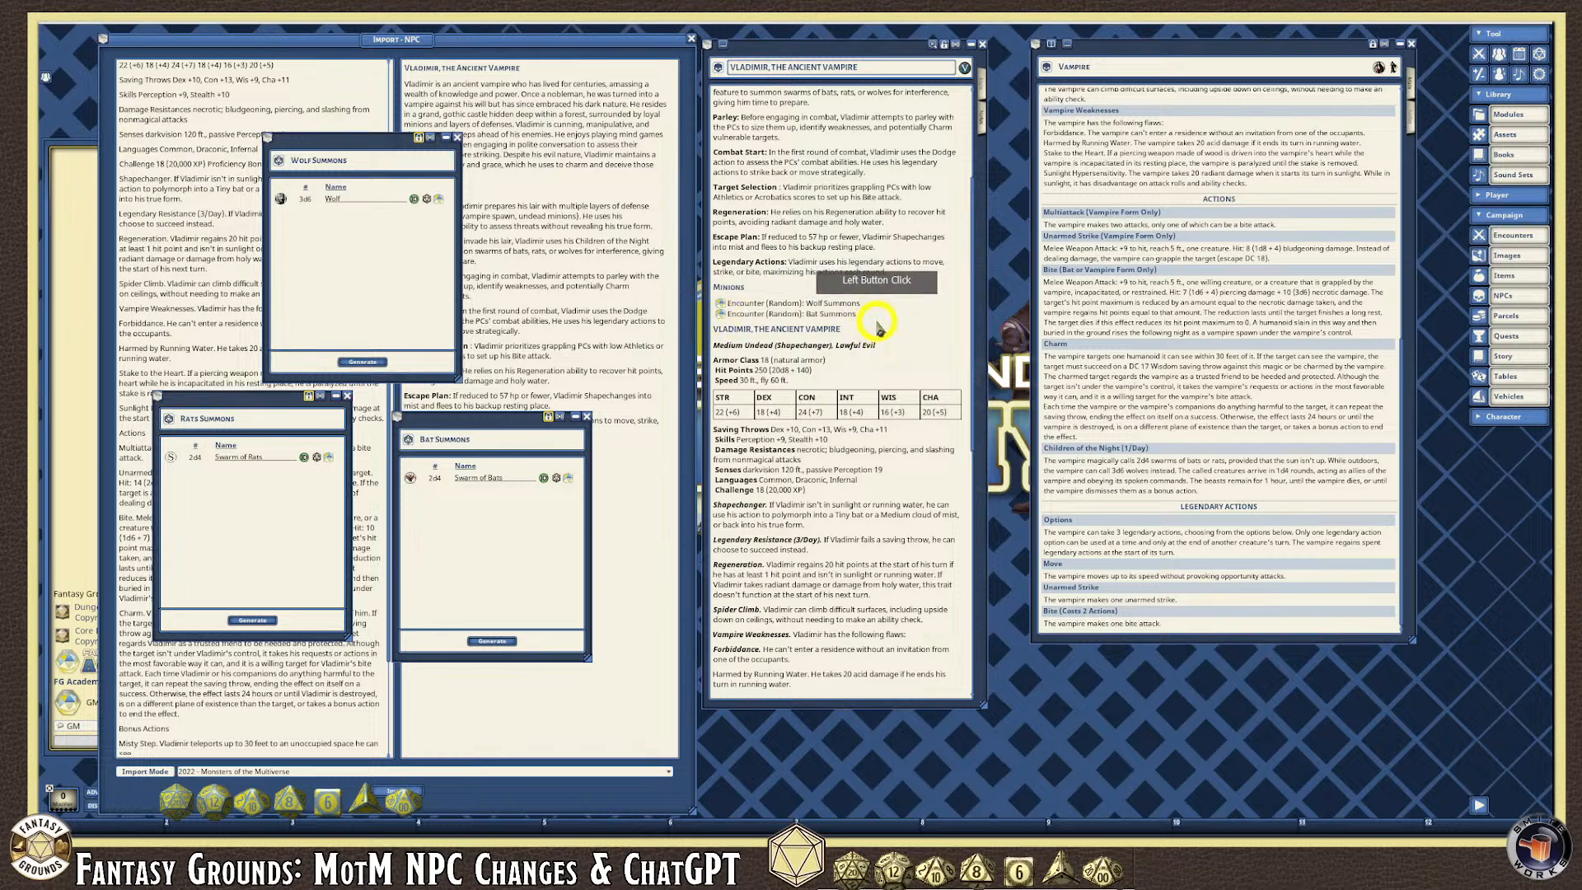
key("Return")
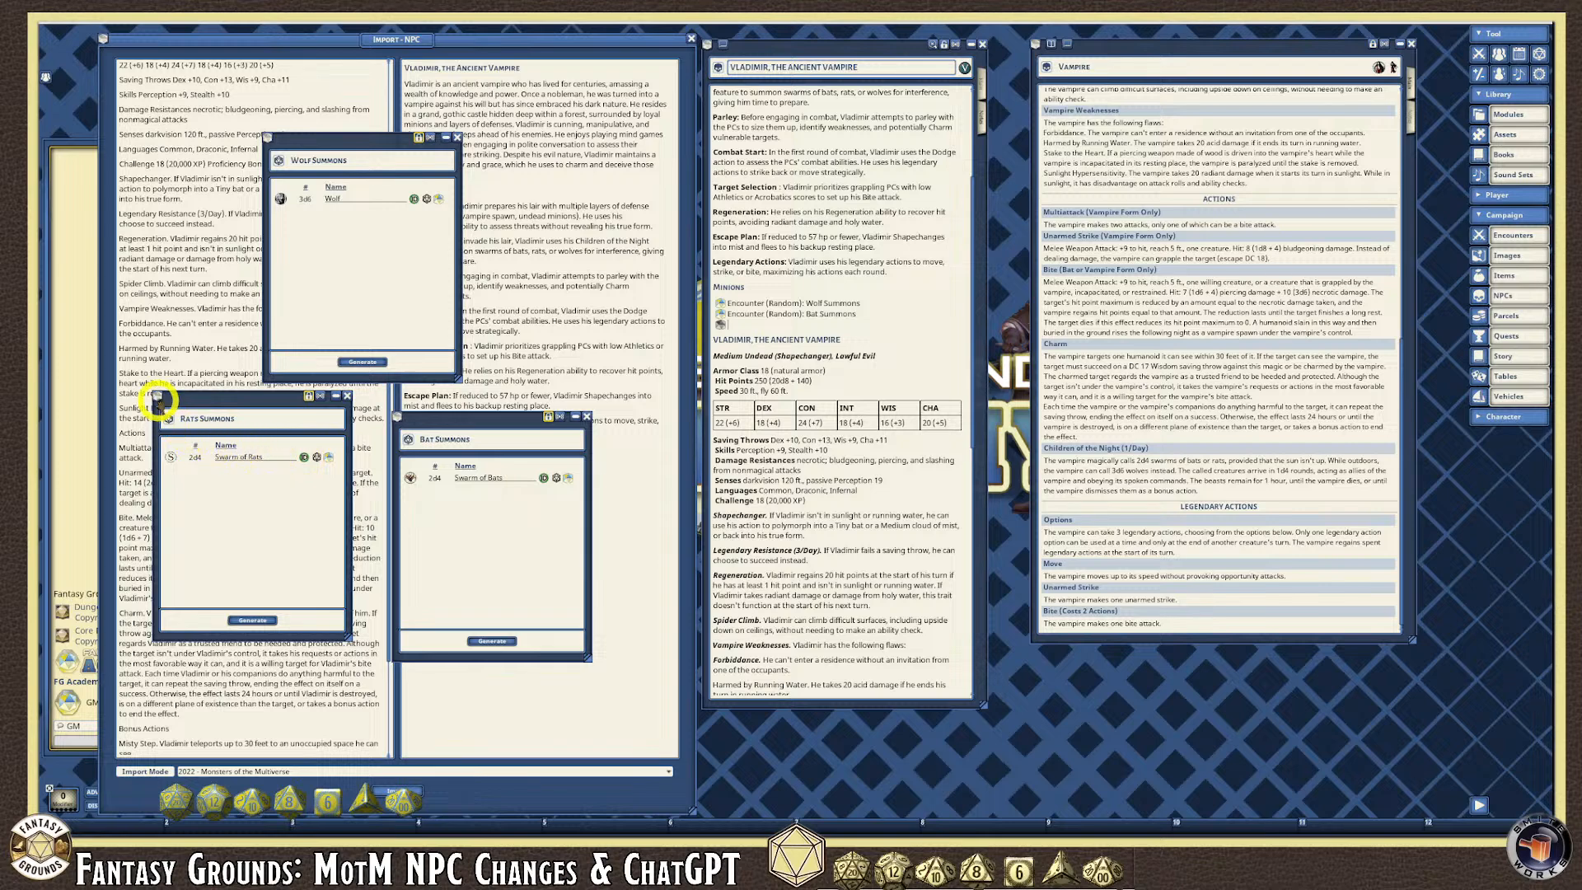
left_click_drag(156, 397, 725, 324)
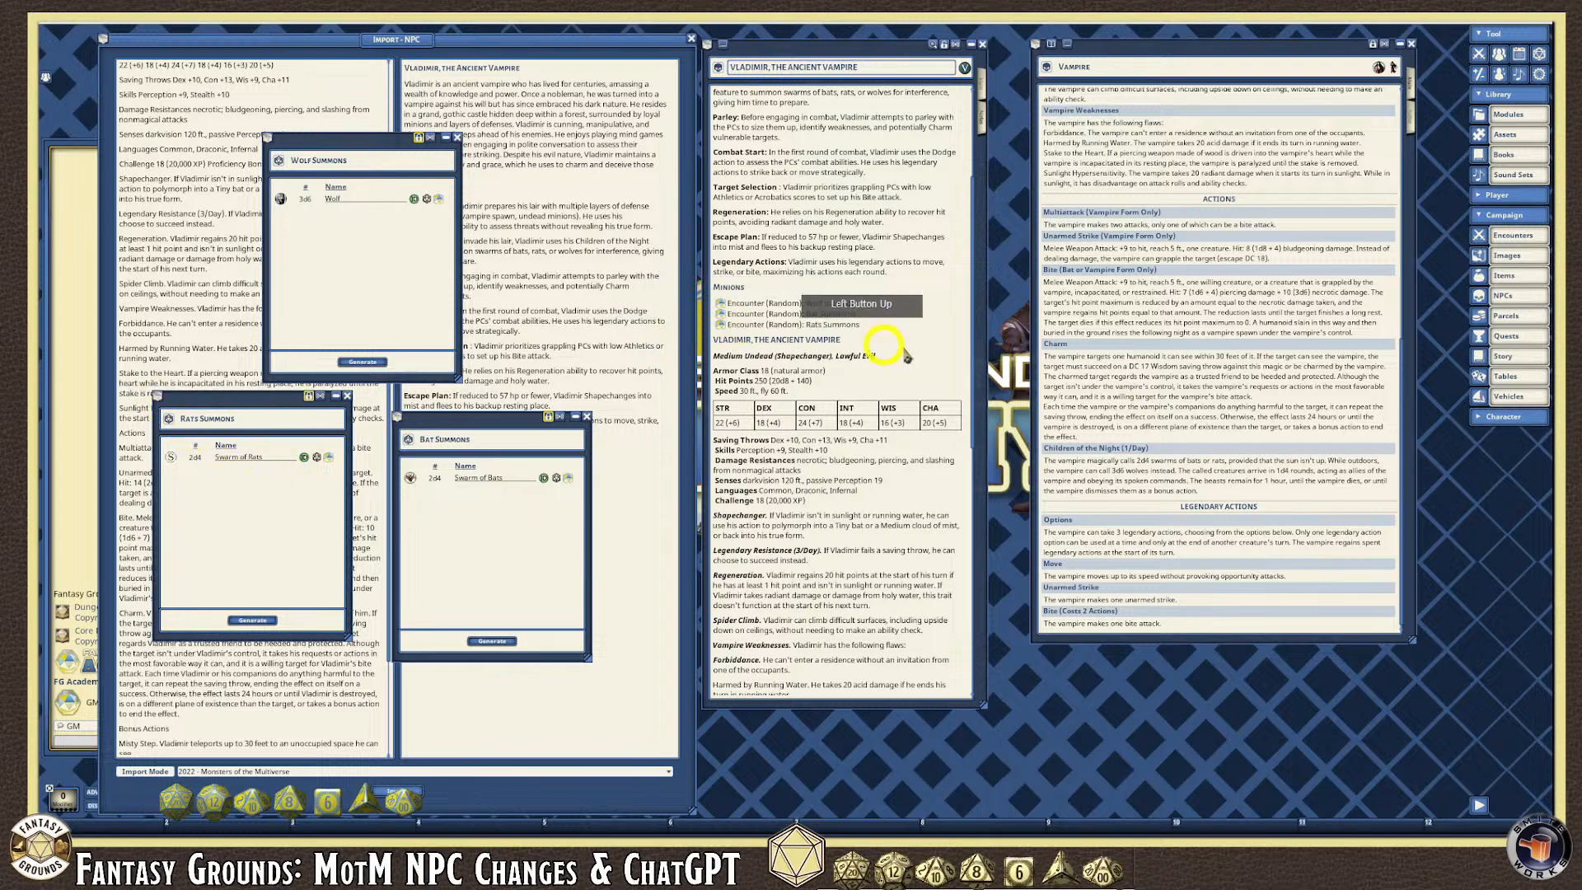
Close the Bat Summons, Rats Summons and Wolf Summons encounters and the NPC import window.
left_click(588, 417)
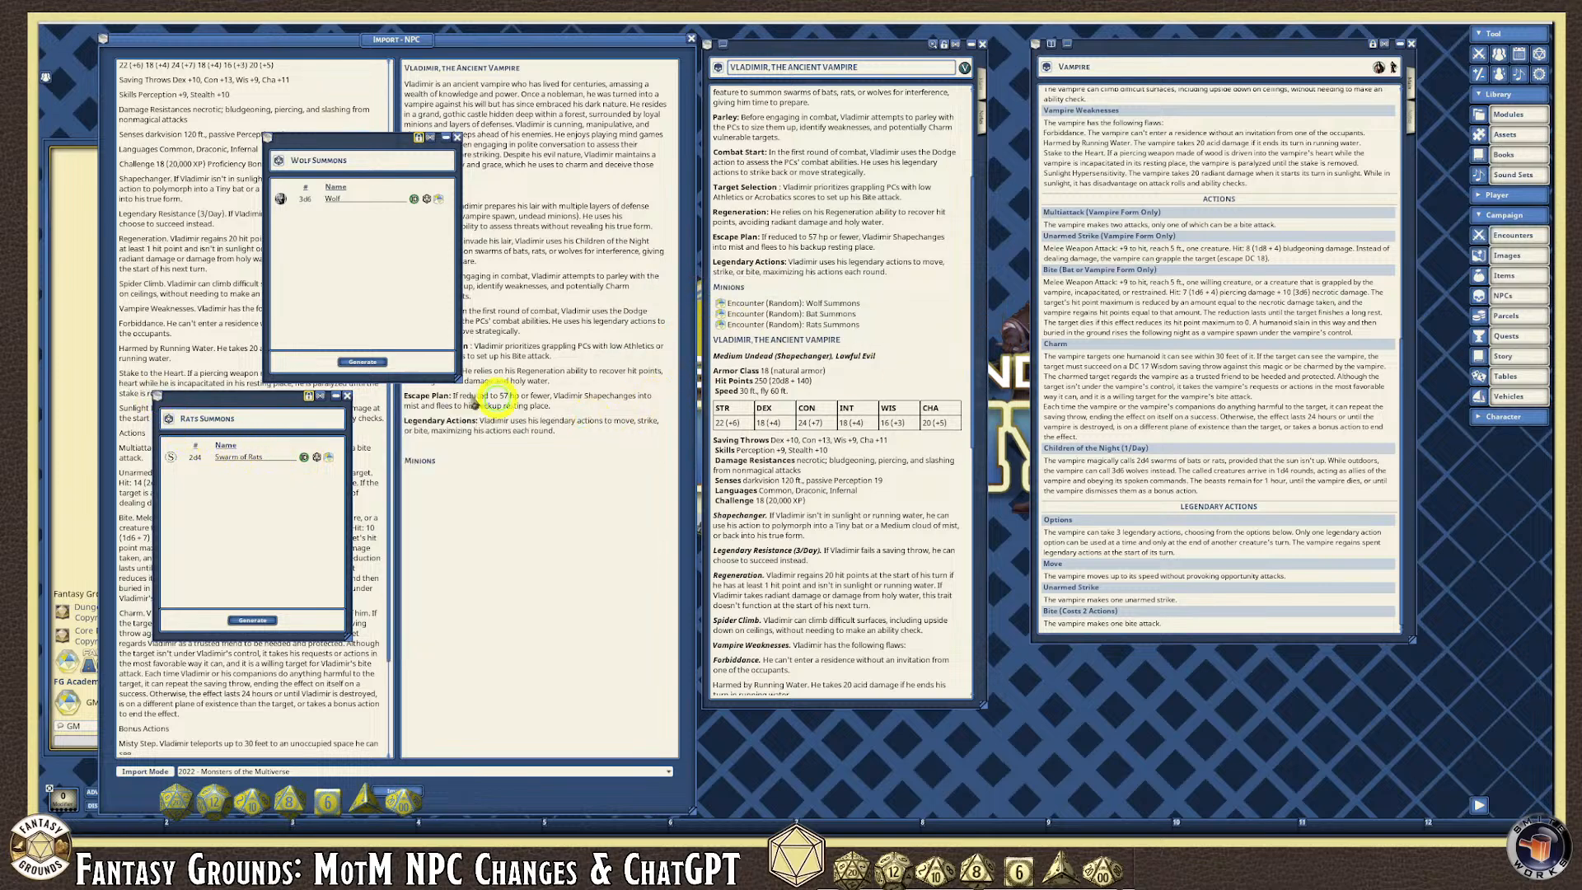
left_click(347, 396)
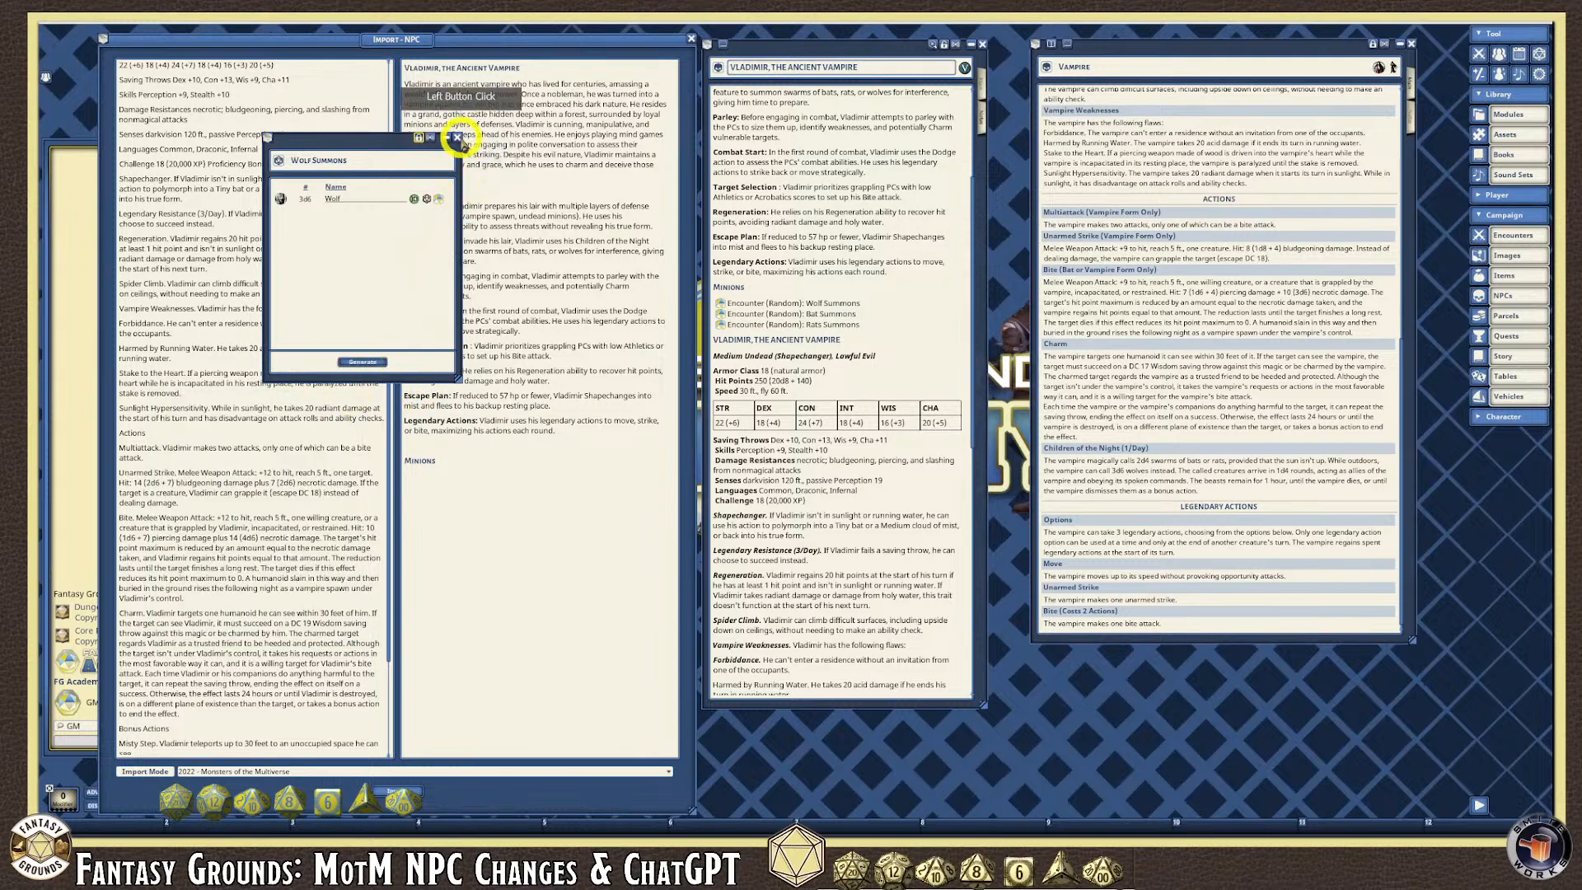
left_click(457, 137)
left_click(691, 38)
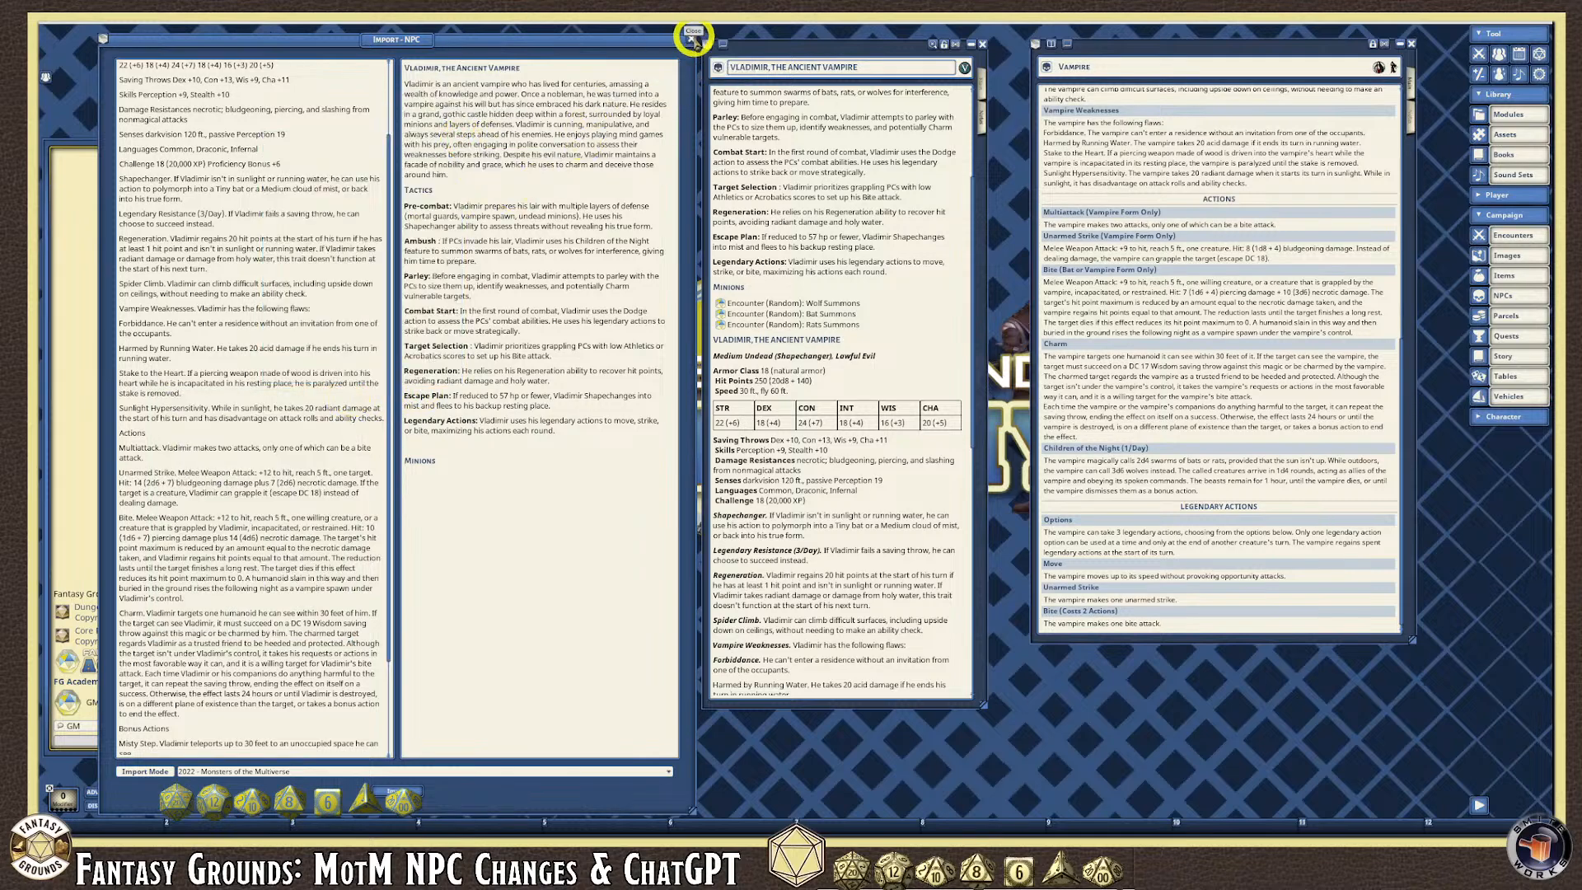
left_click(691, 39)
Move the ancient vampire's NPC sheet next to the chat window and make it taller to show more of the notes.
left_click_drag(821, 54, 584, 39)
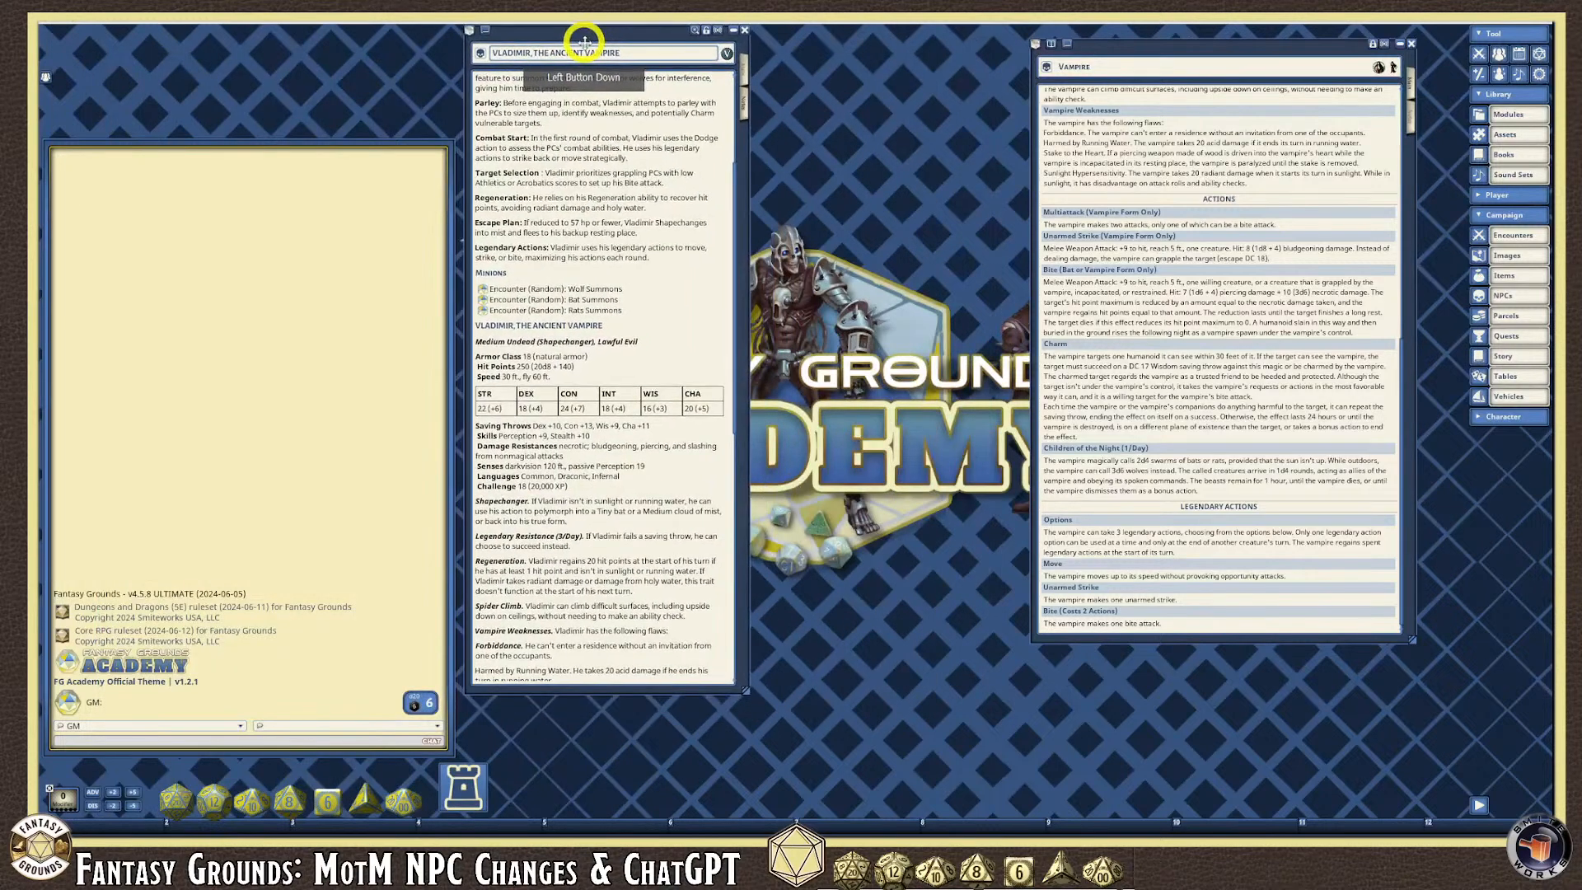
scroll(606, 695, "down", 1)
left_click(604, 694)
left_click_drag(605, 695, 595, 761)
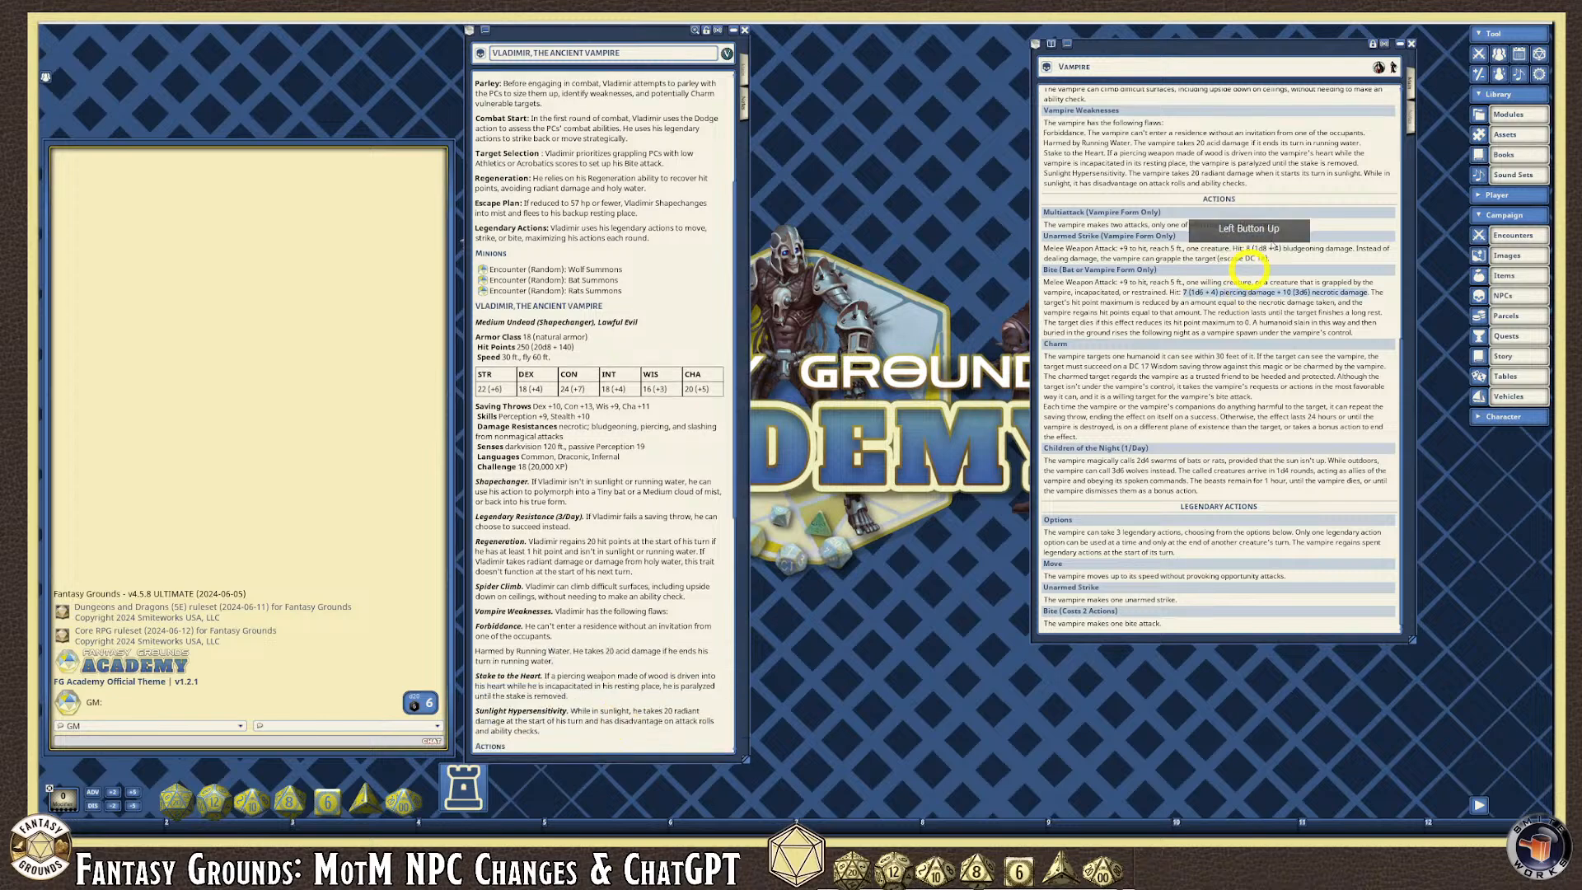
Add the ancient vampire NPC to an enlarged Combat Tracker placed above the chat, and close the standard Vampire sheet.
left_click(1479, 54)
left_click_drag(814, 335, 219, 95)
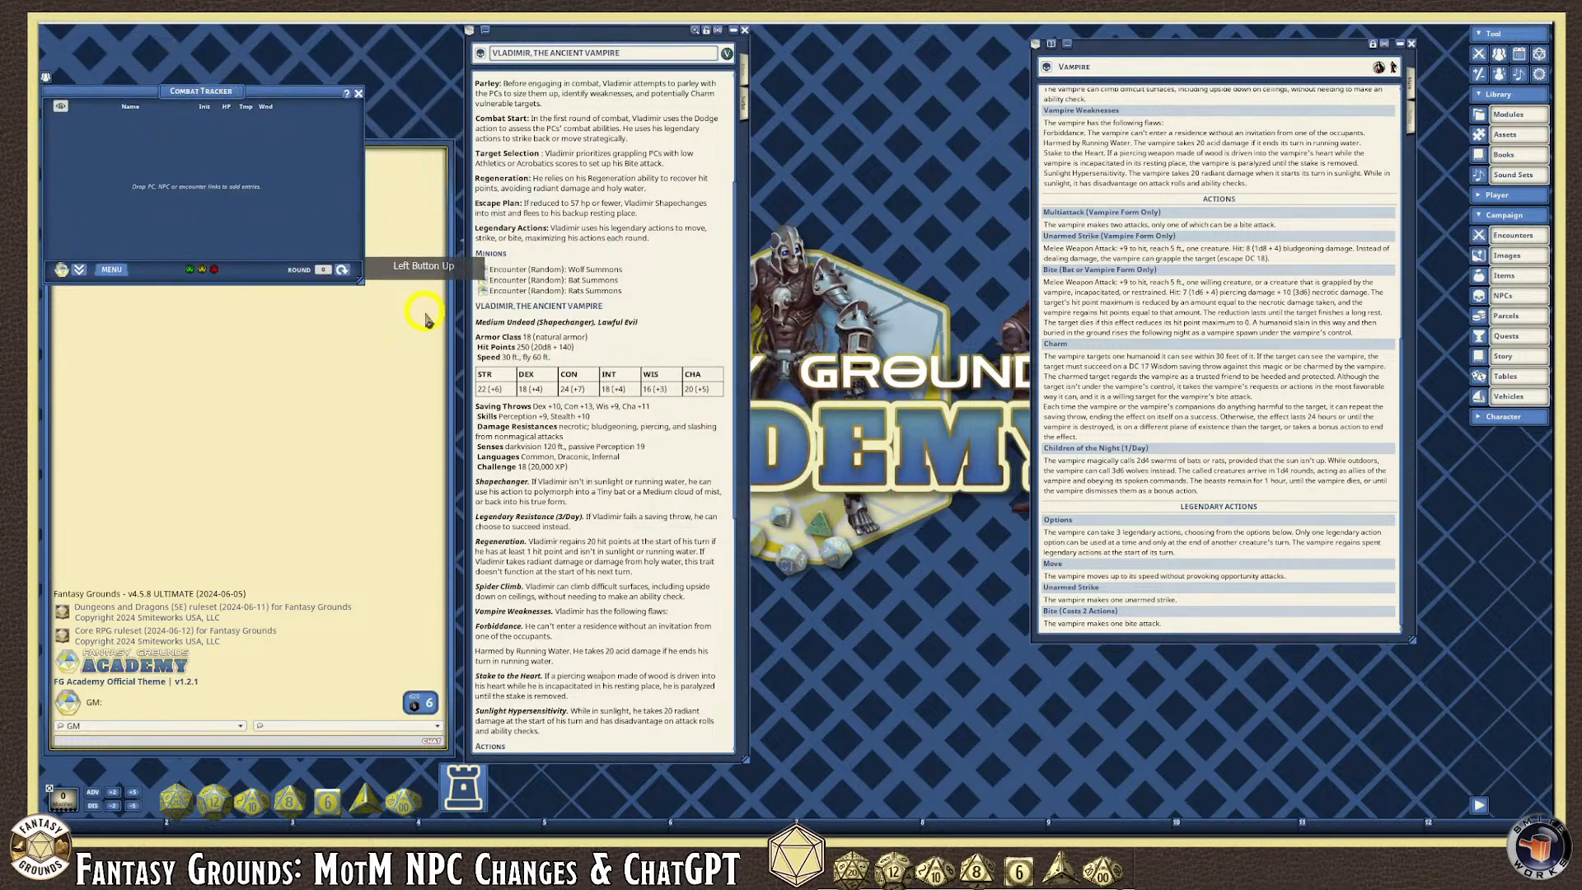
left_click_drag(361, 281, 451, 402)
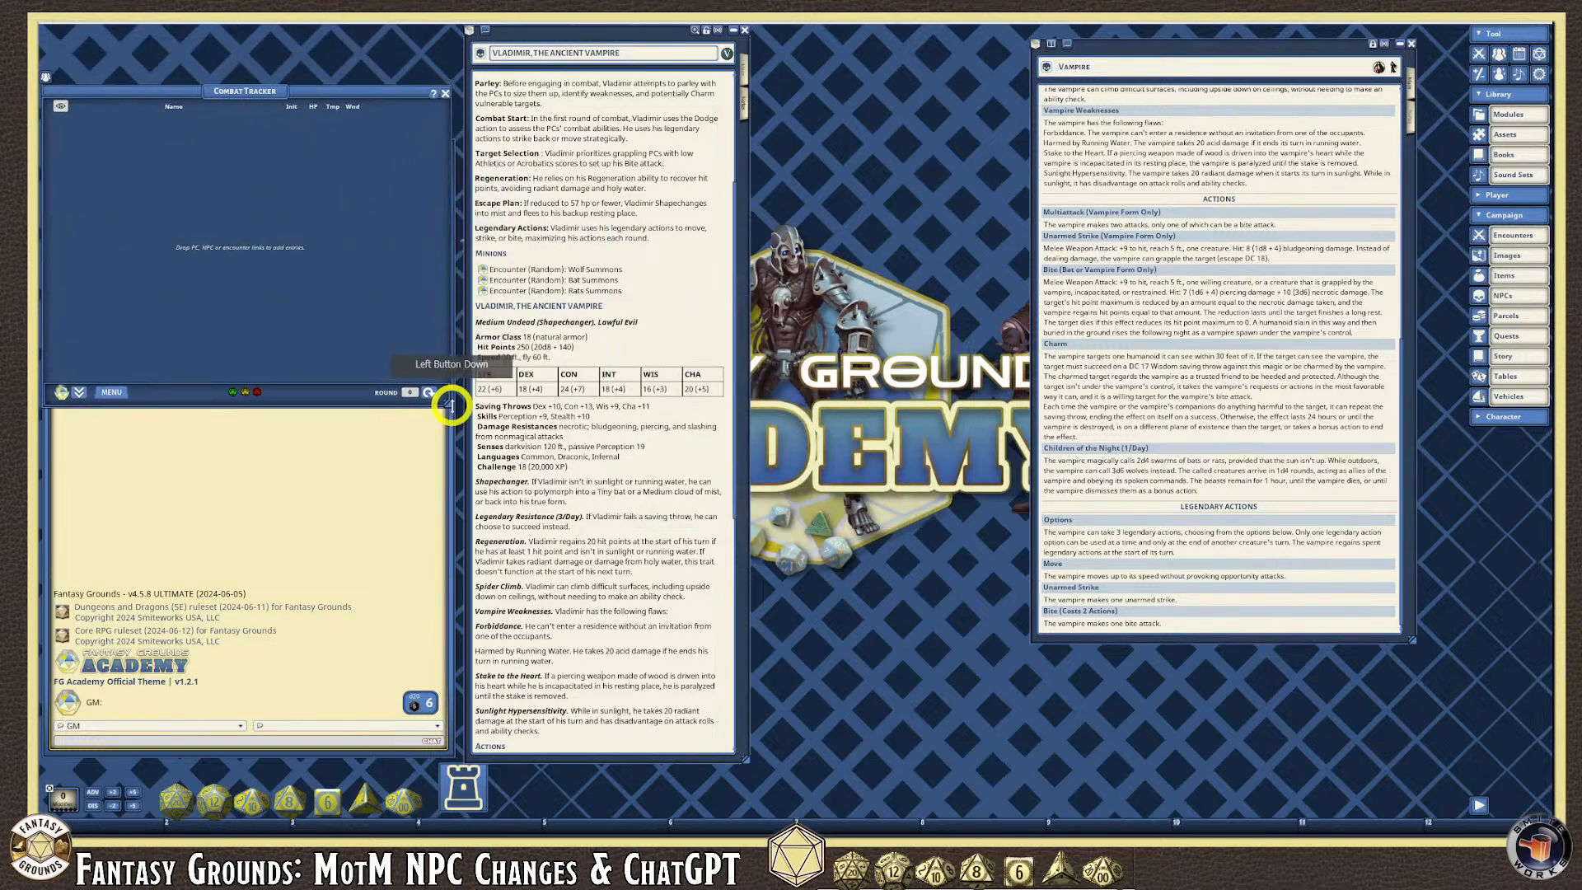
left_click_drag(469, 31, 201, 141)
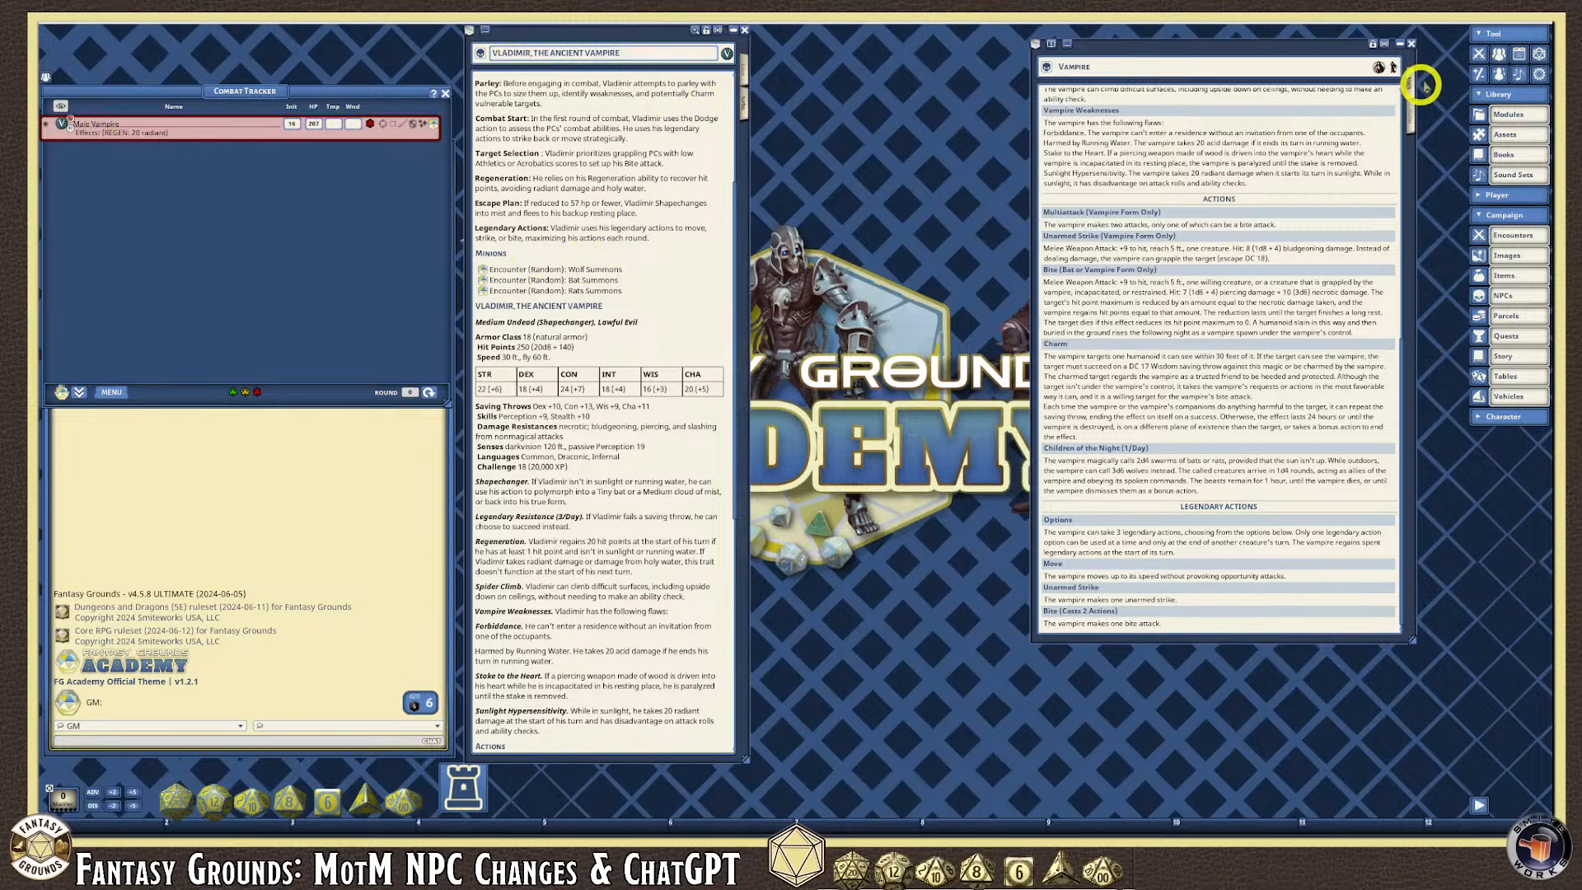
left_click(1415, 45)
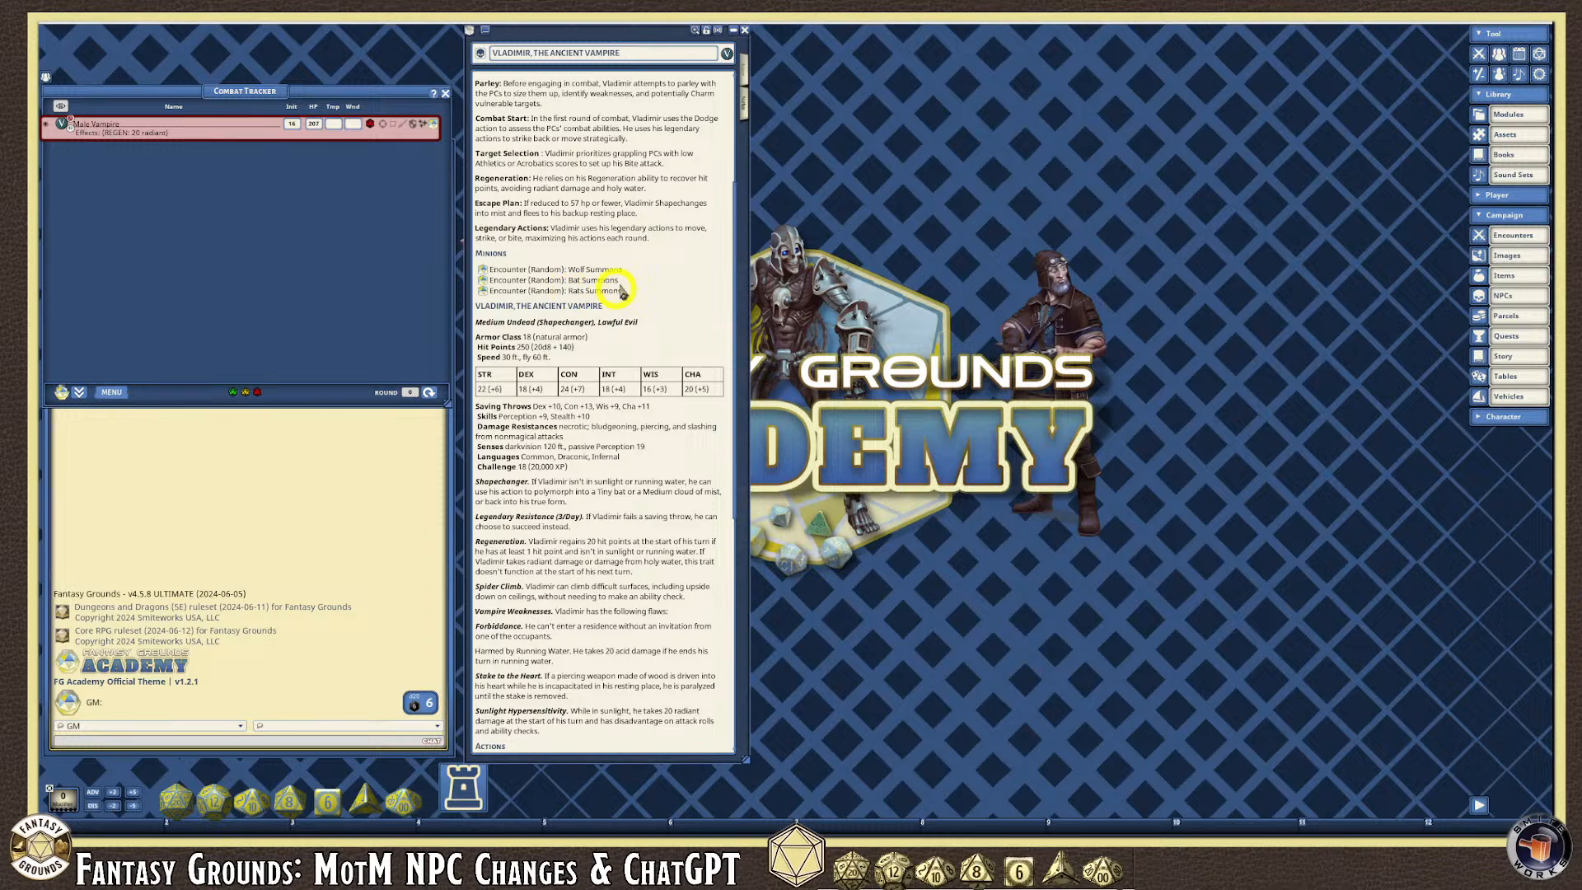
Generate an encounter from the Wolf Summons link in the notes, unlock it and set the number of wolves to 5.
left_click(485, 272)
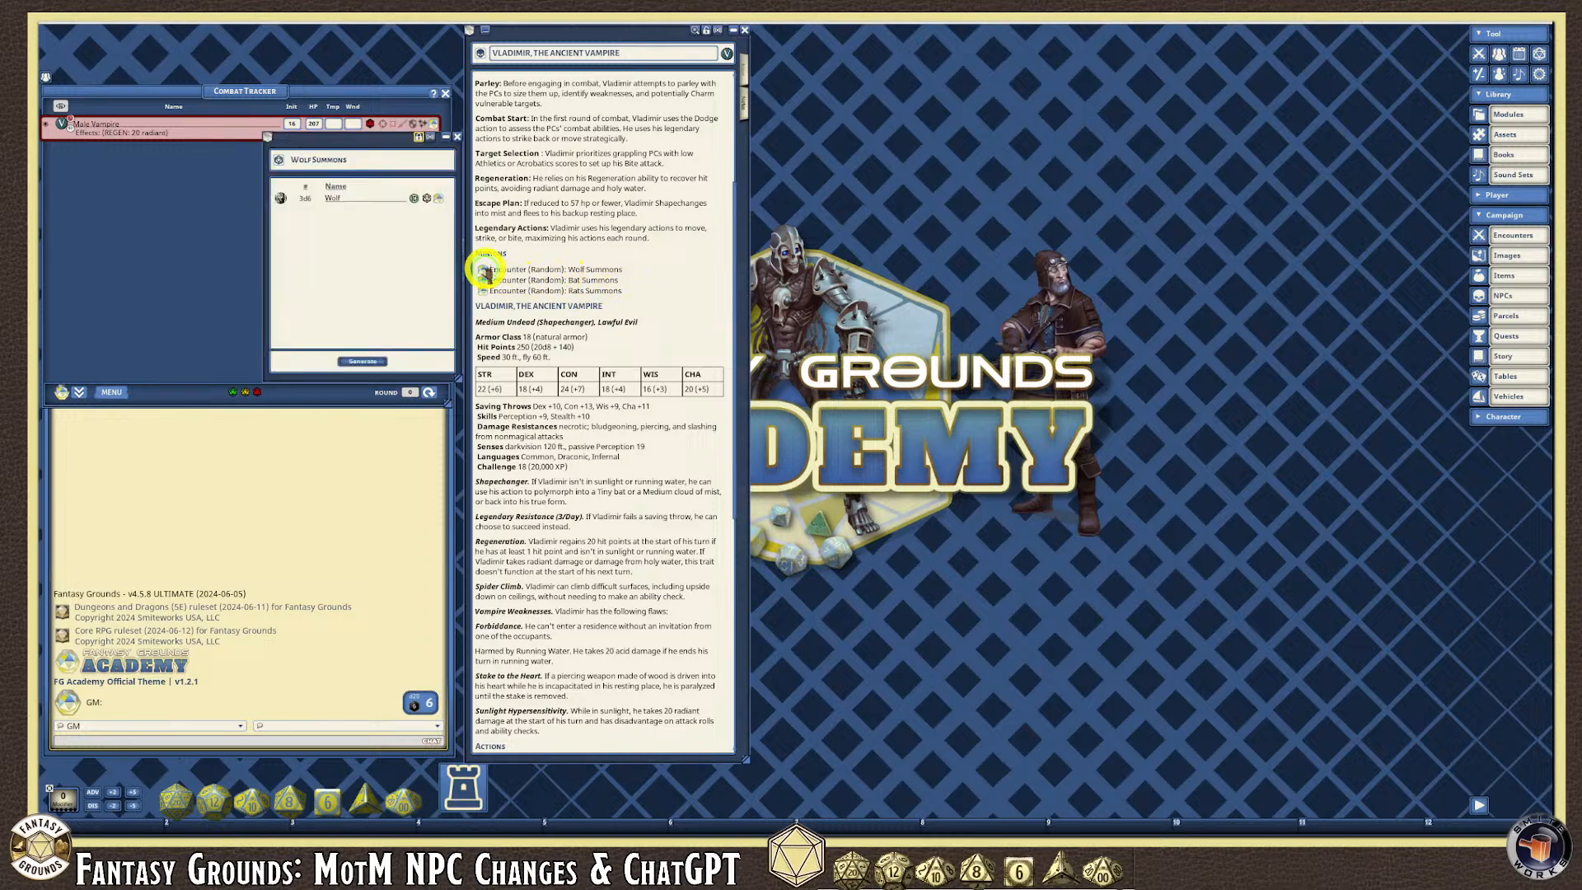
left_click_drag(382, 140, 865, 205)
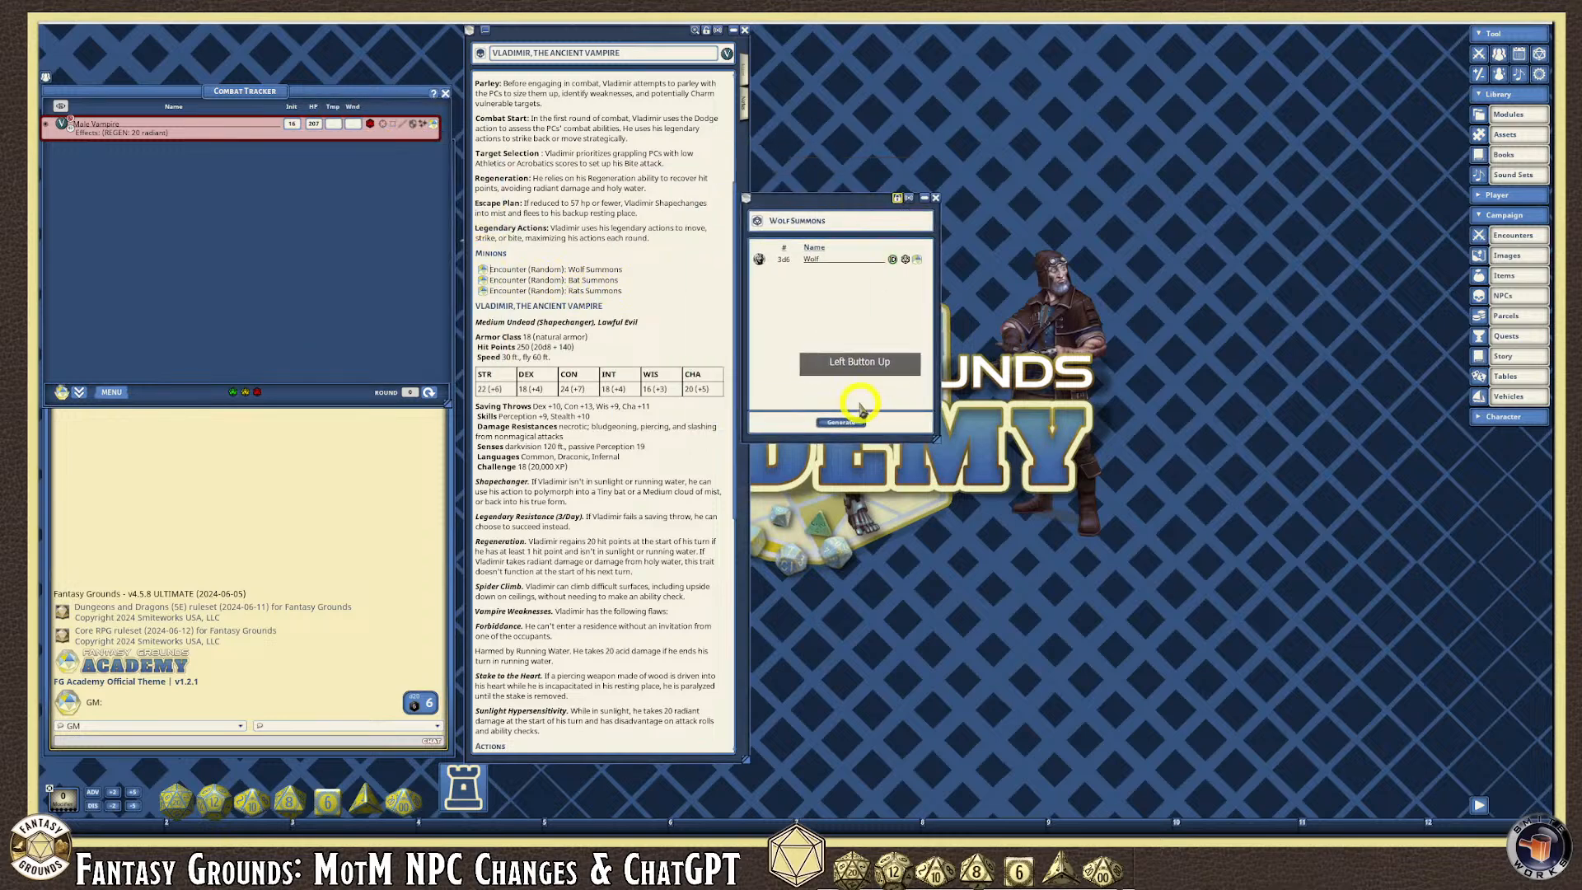
left_click(840, 421)
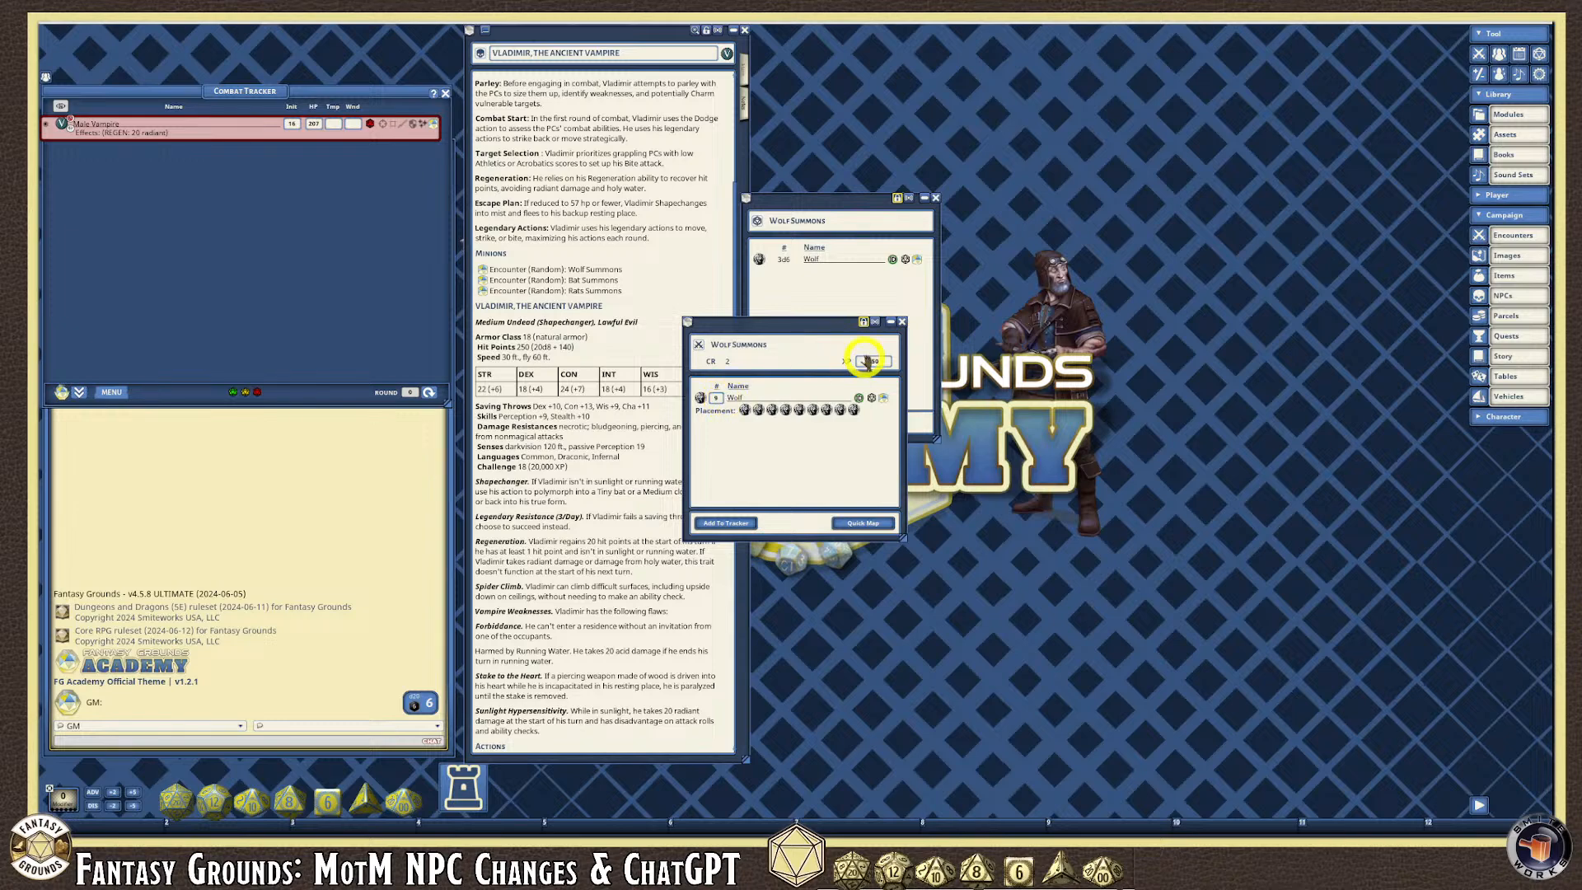
left_click(862, 322)
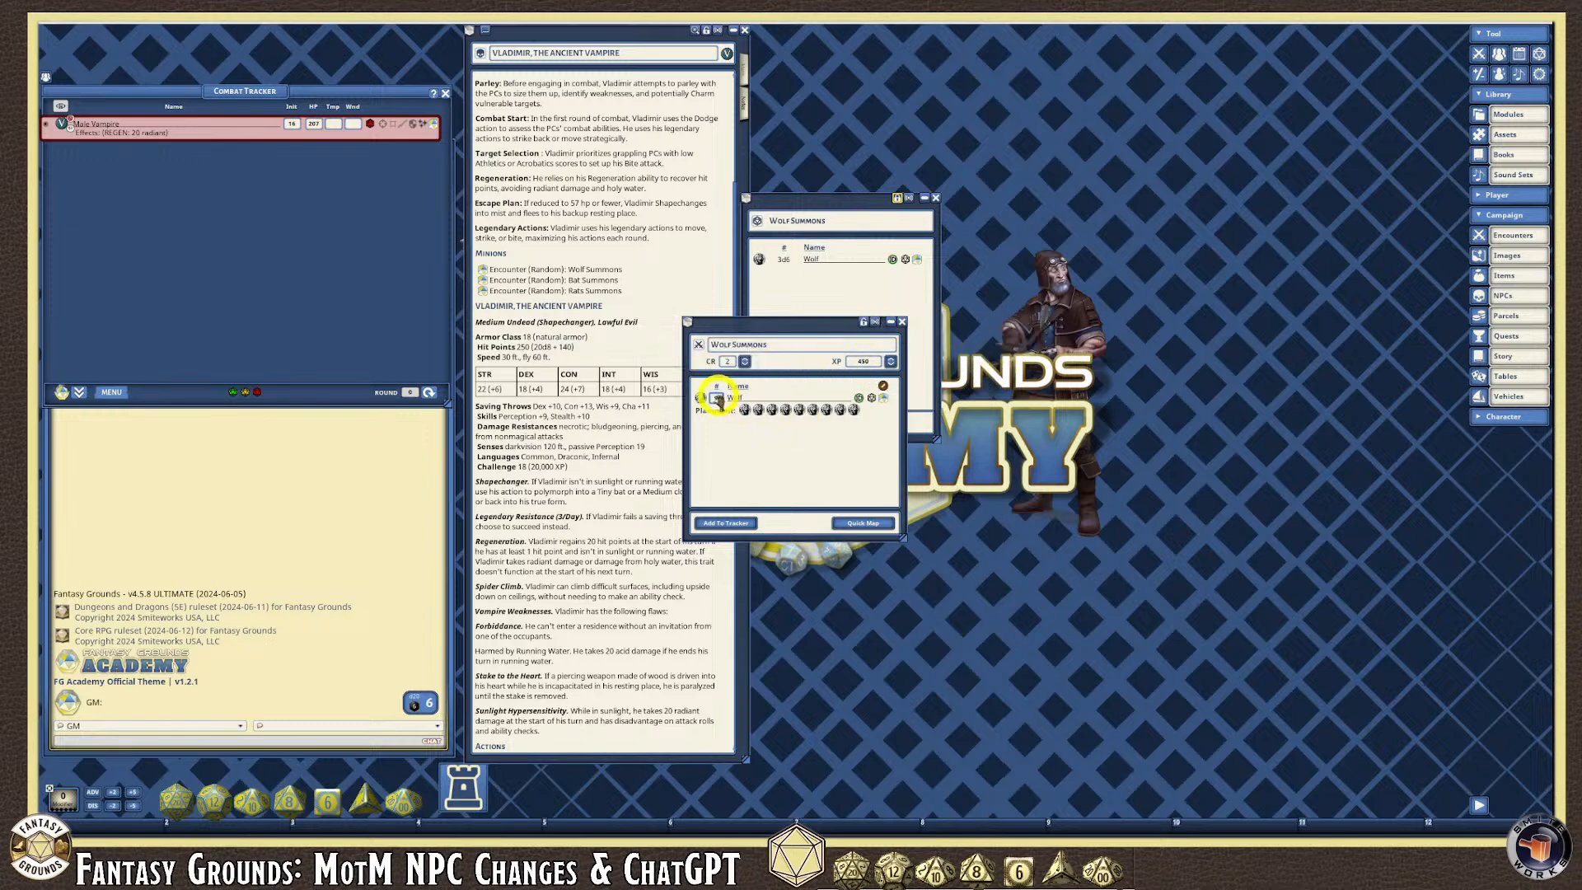
left_click(717, 397)
type("5")
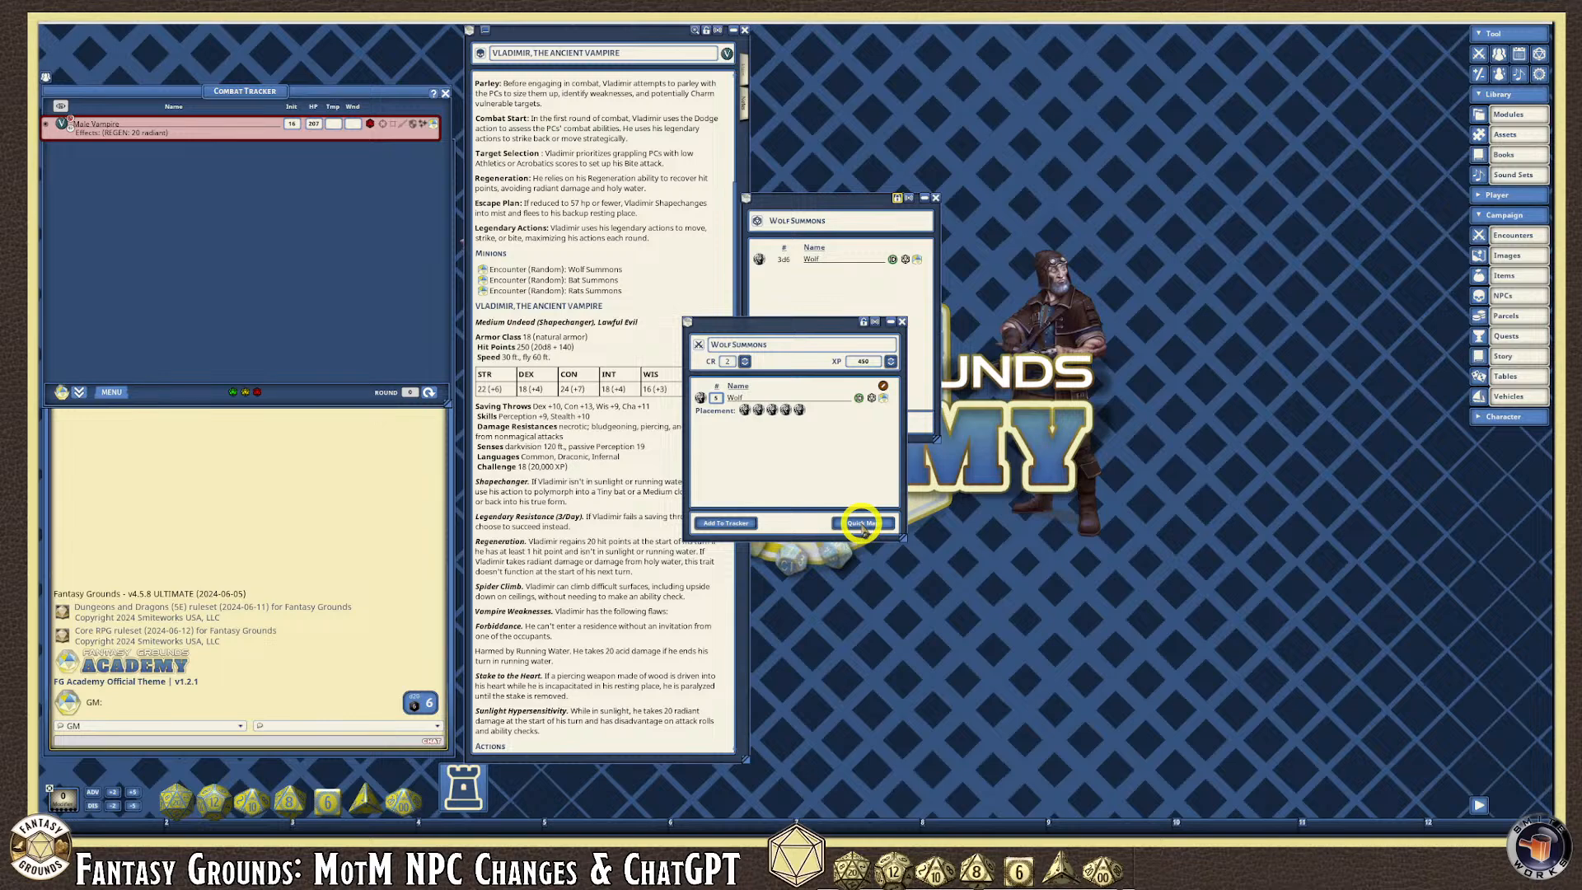
Update the generated encounter's XP for the new wolf count and add the wolves to the Combat Tracker.
left_click(727, 364)
left_click(869, 361)
left_click(846, 364)
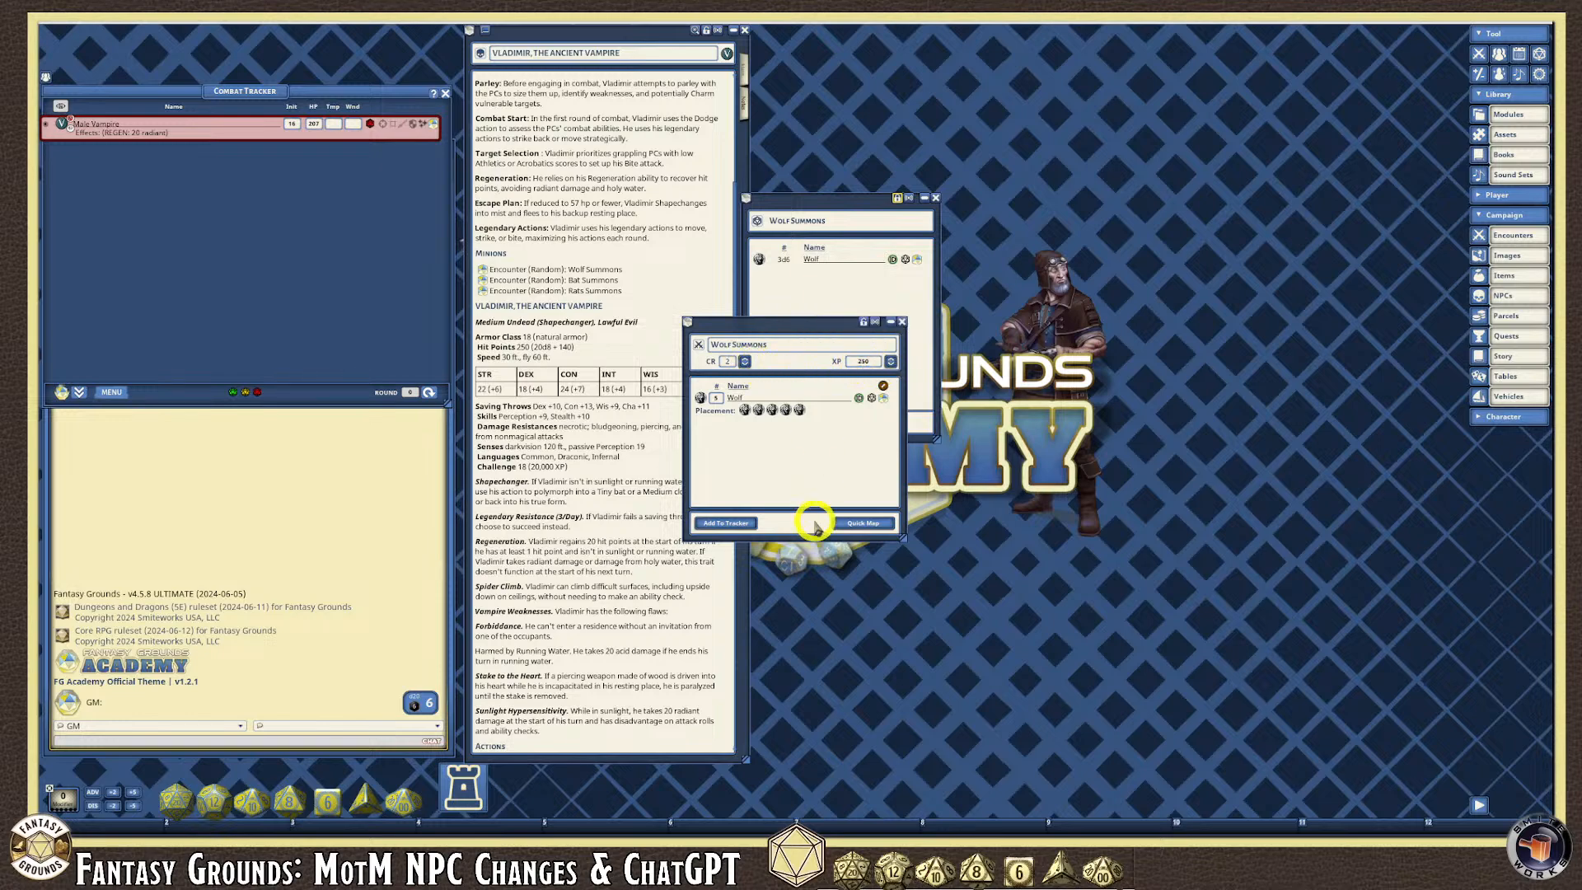
left_click(725, 524)
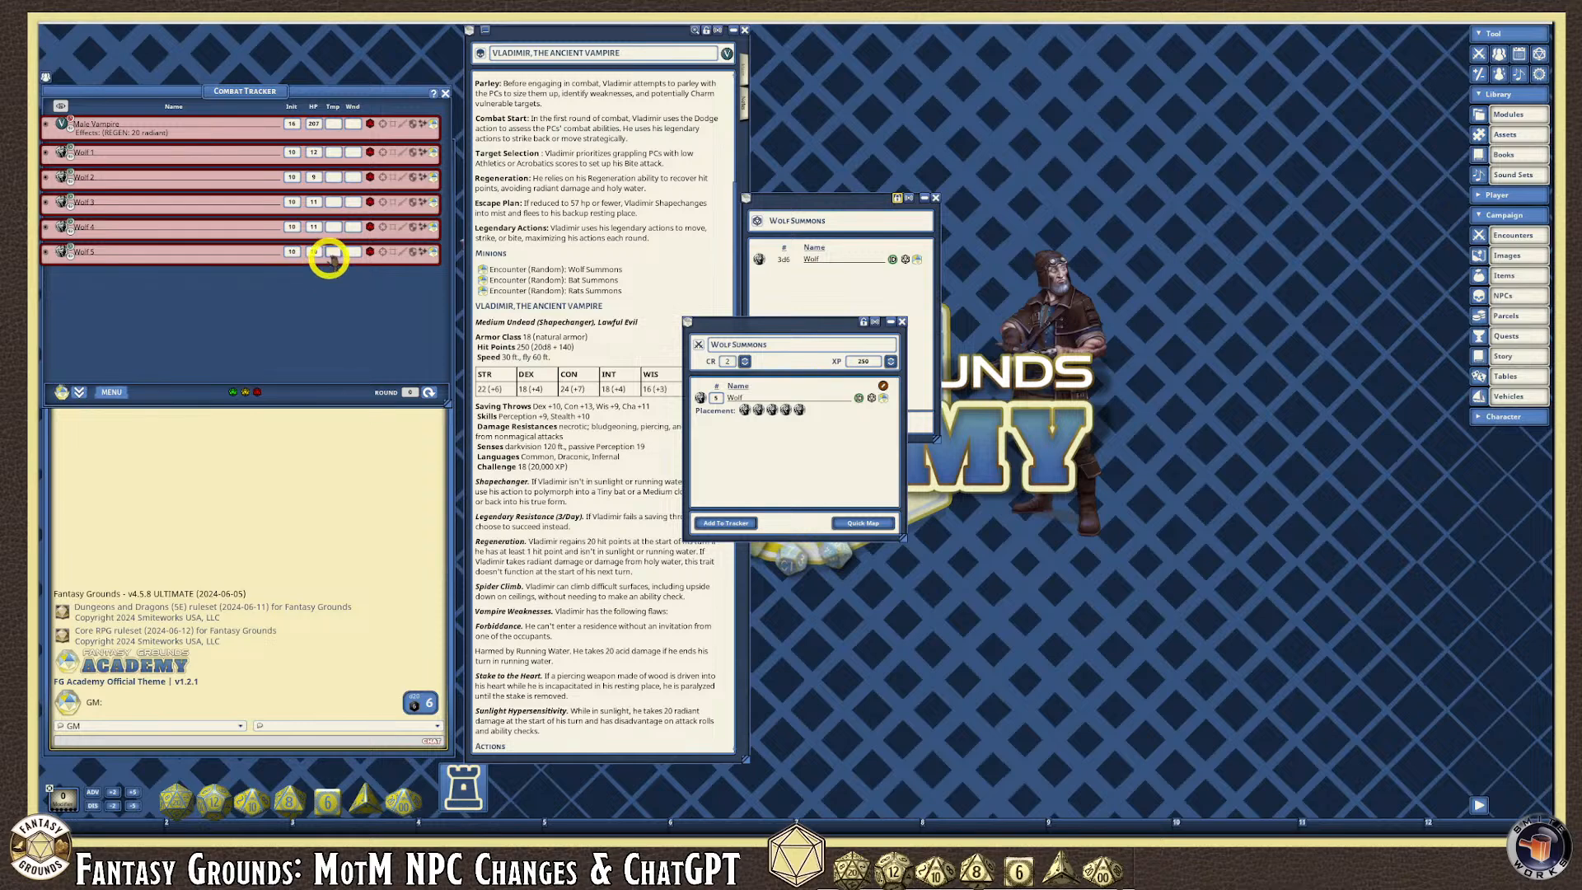
Review the vampire's description, tactics and minion encounter links in the NPC notes.
scroll(543, 227, "up", 3)
scroll(543, 226, "up", 3)
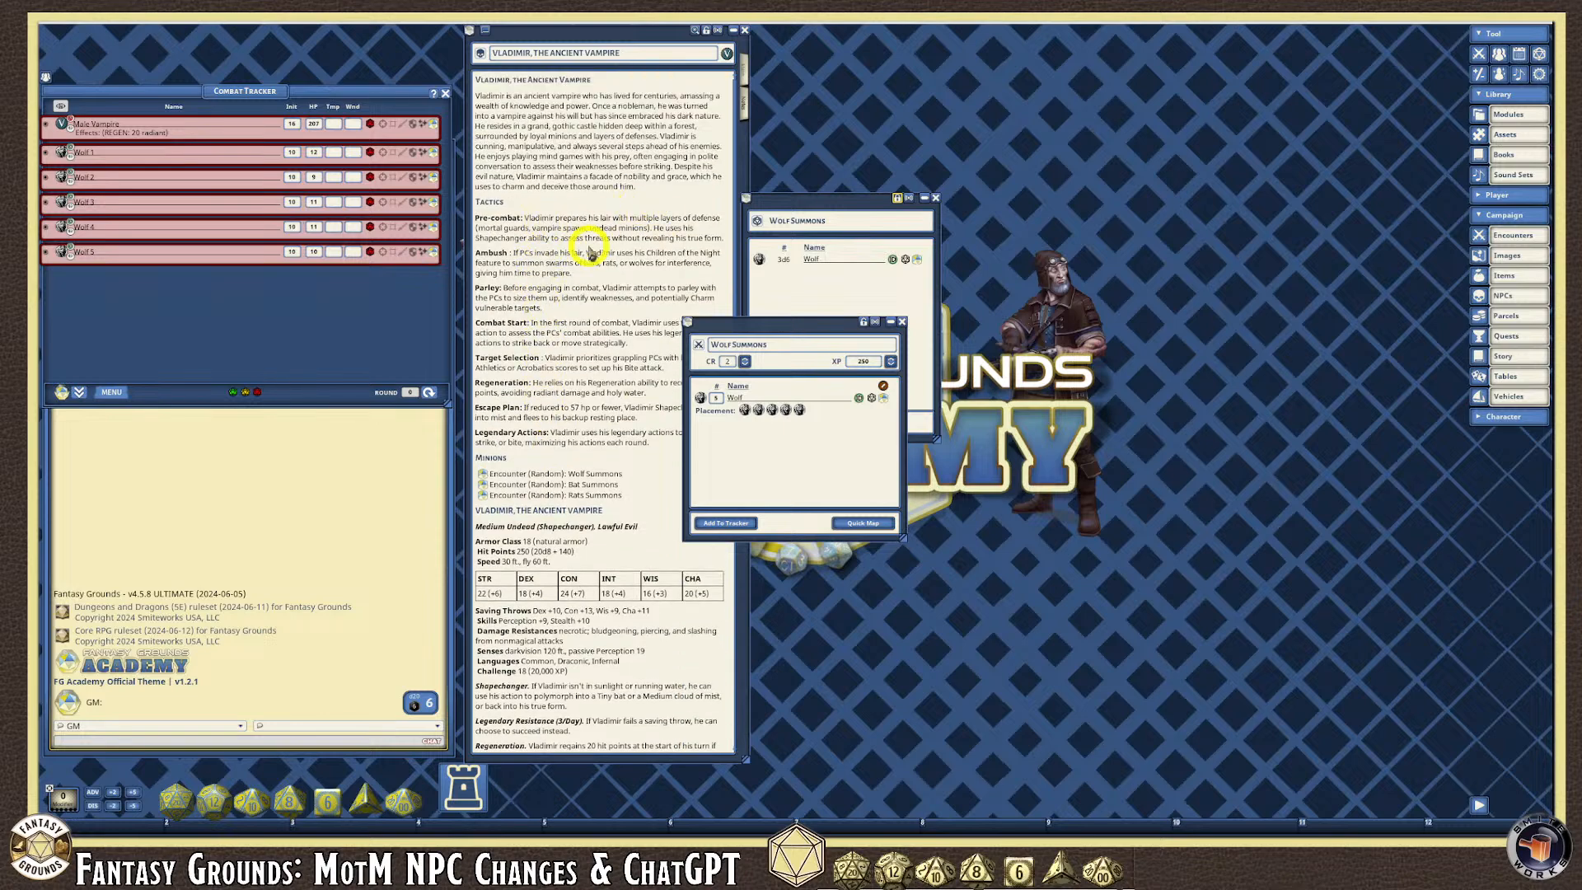
scroll(590, 252, "down", 5)
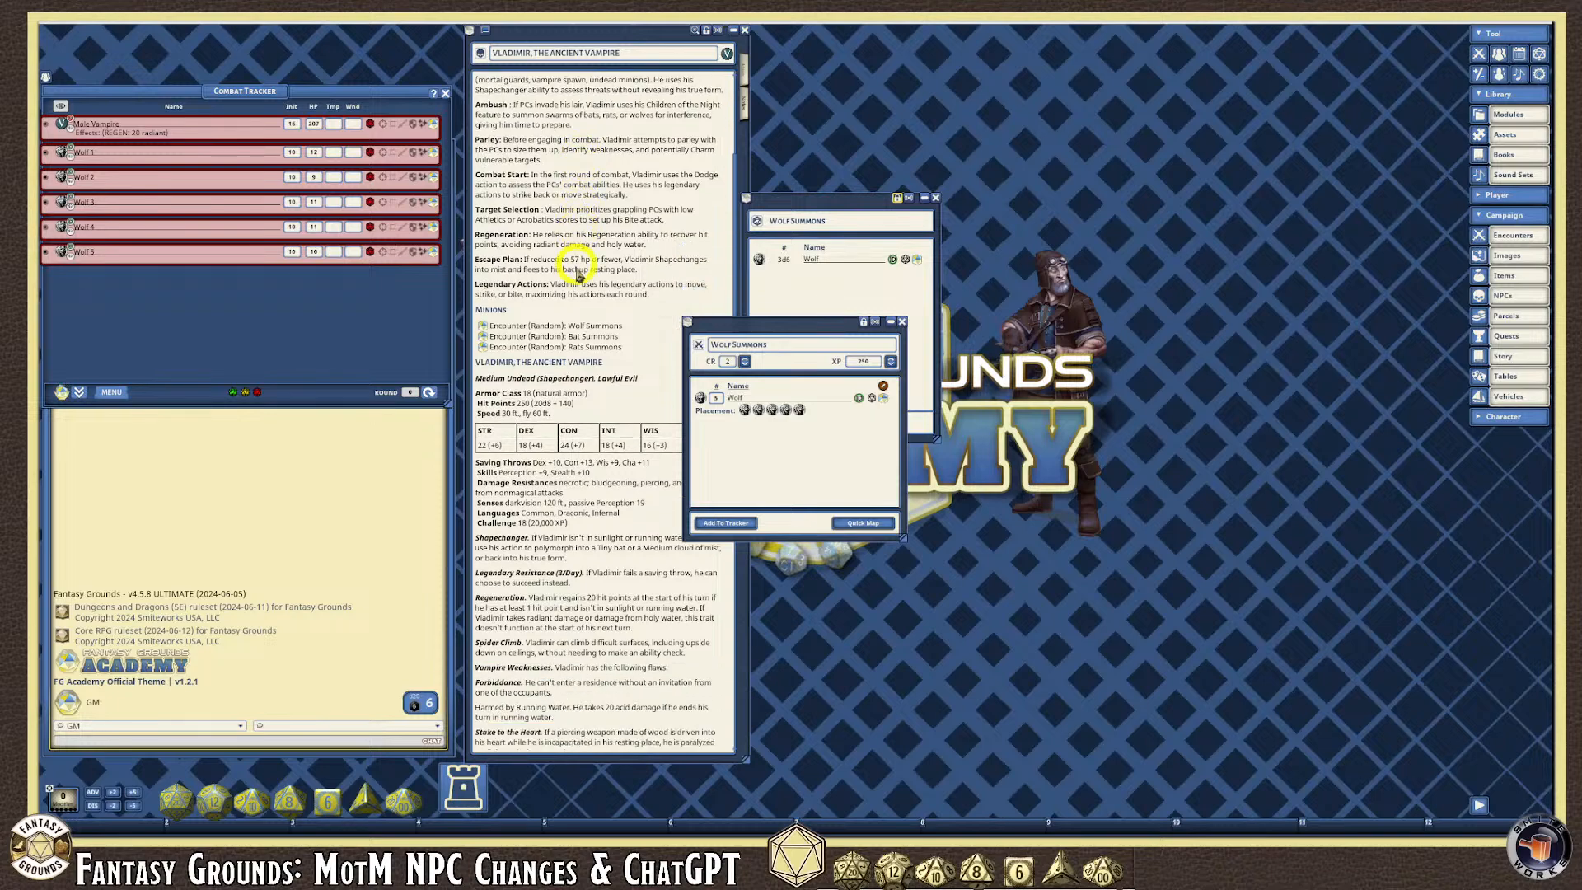
scroll(578, 268, "down", 1)
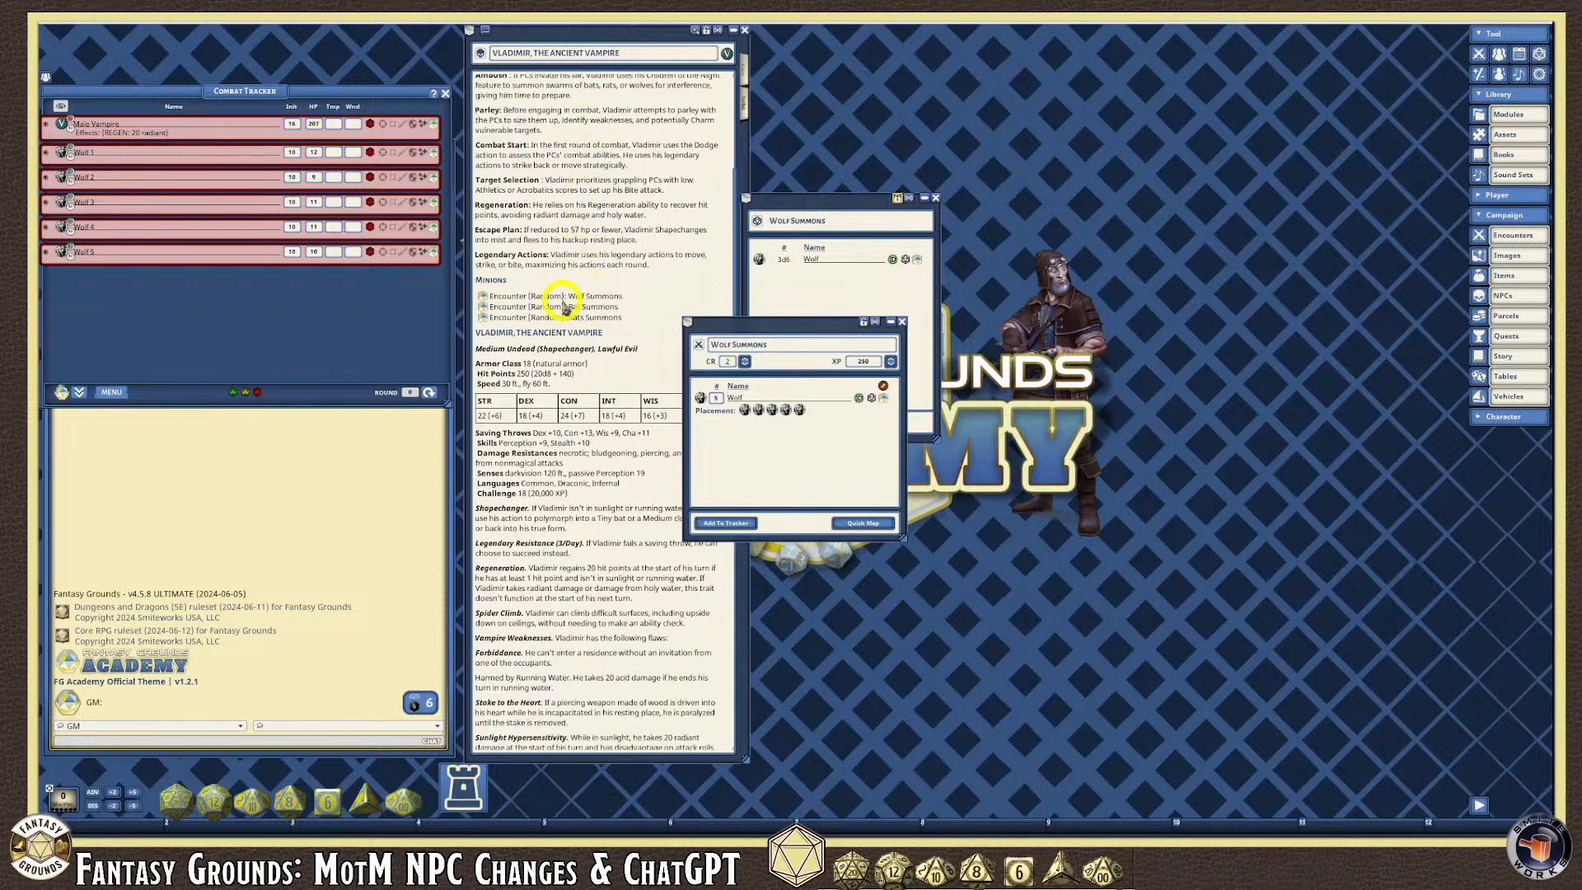
scroll(562, 307, "up", 6)
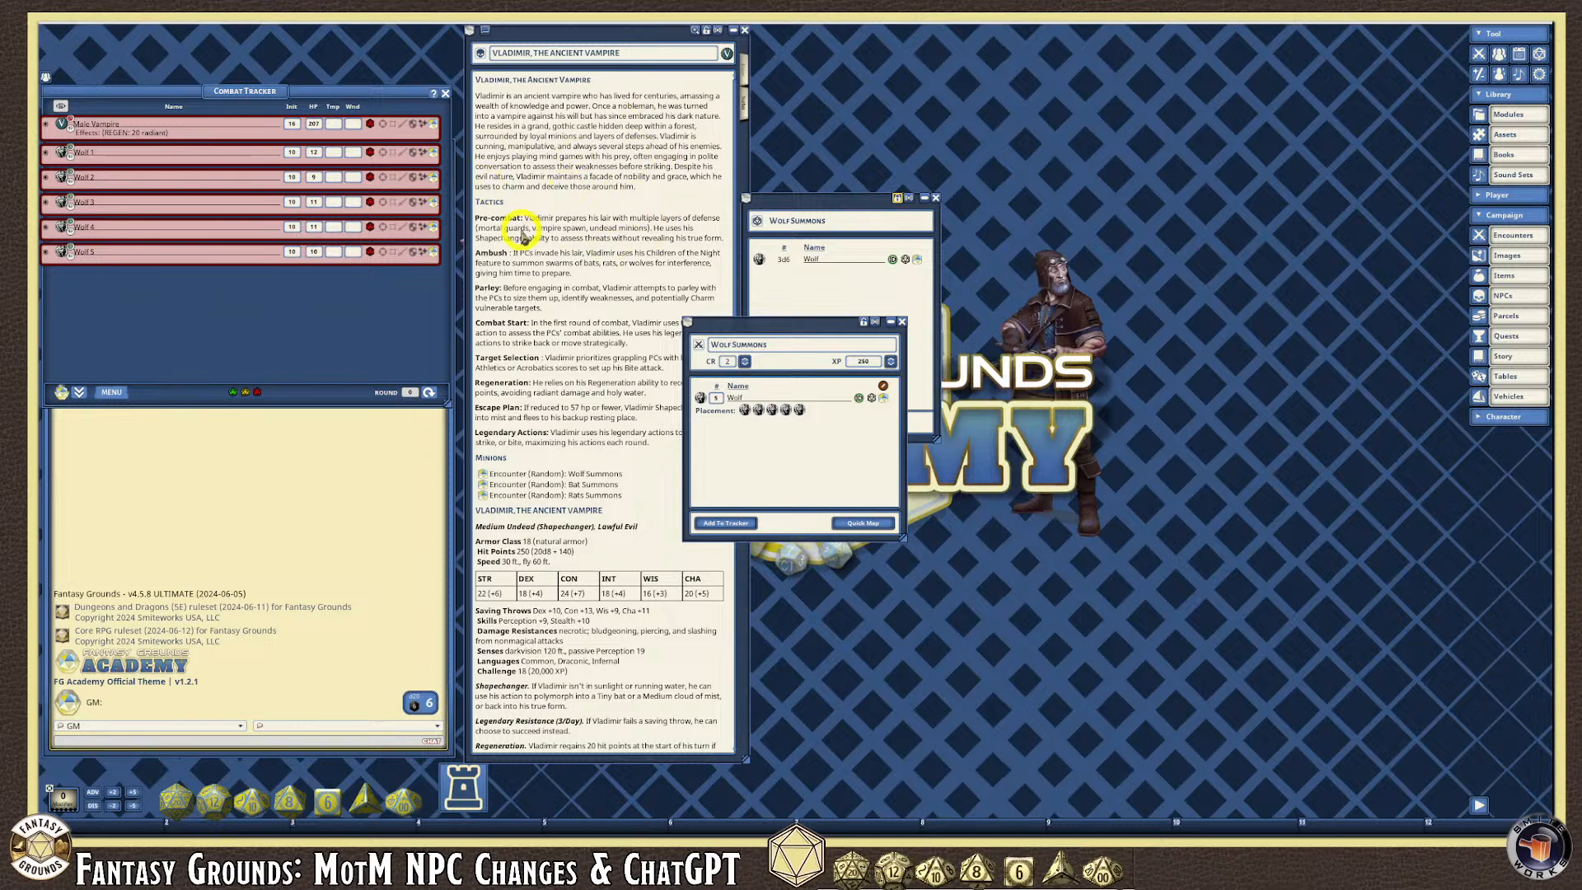
scroll(558, 324, "down", 2)
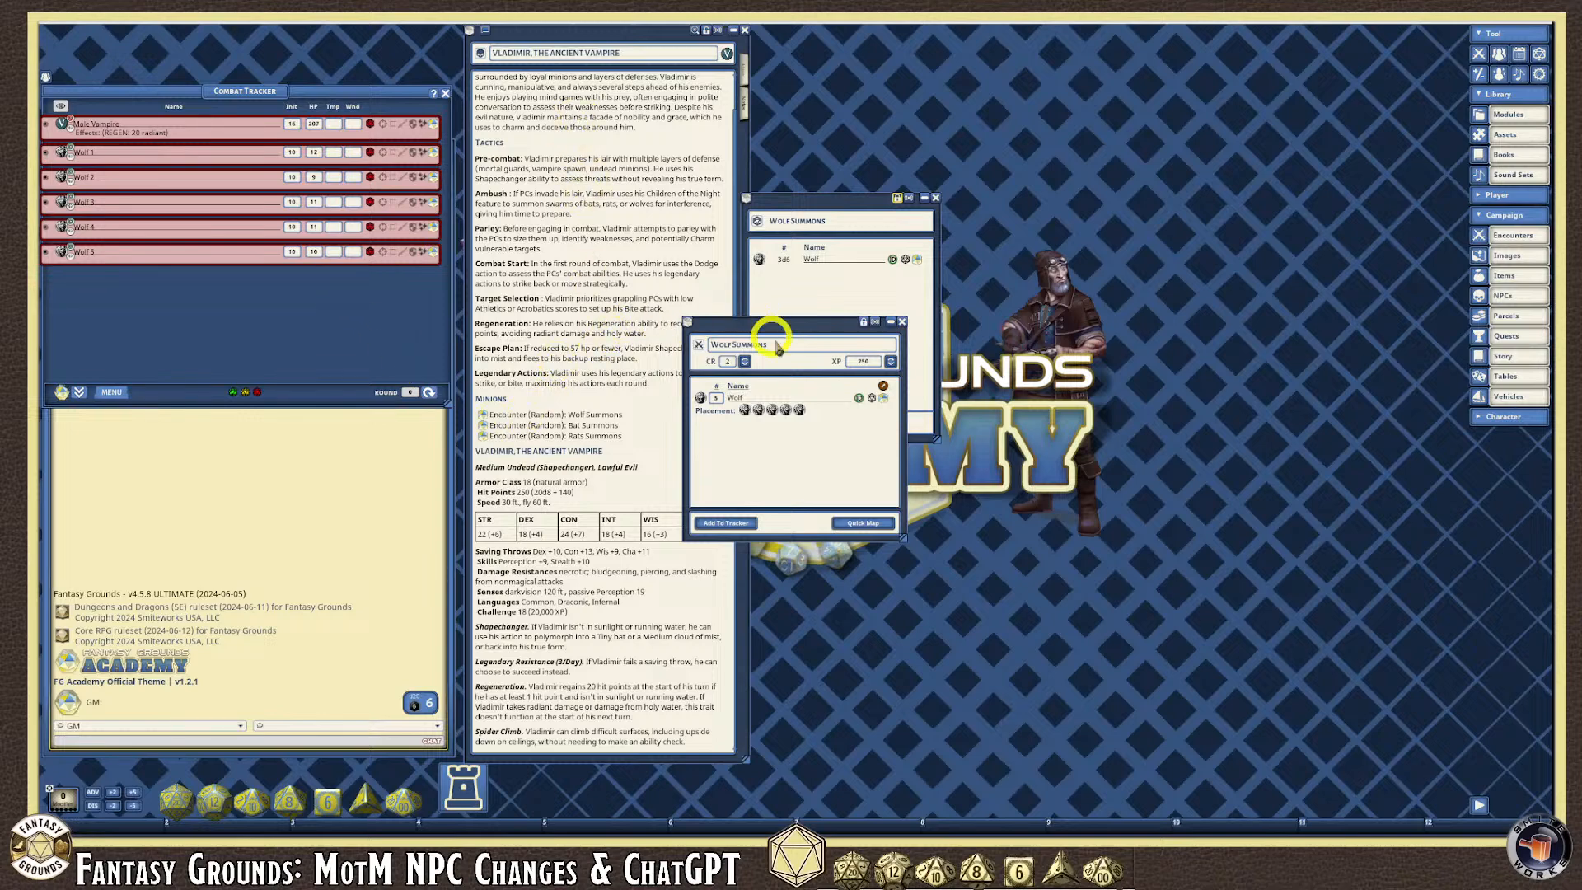
scroll(577, 426, "down", 1)
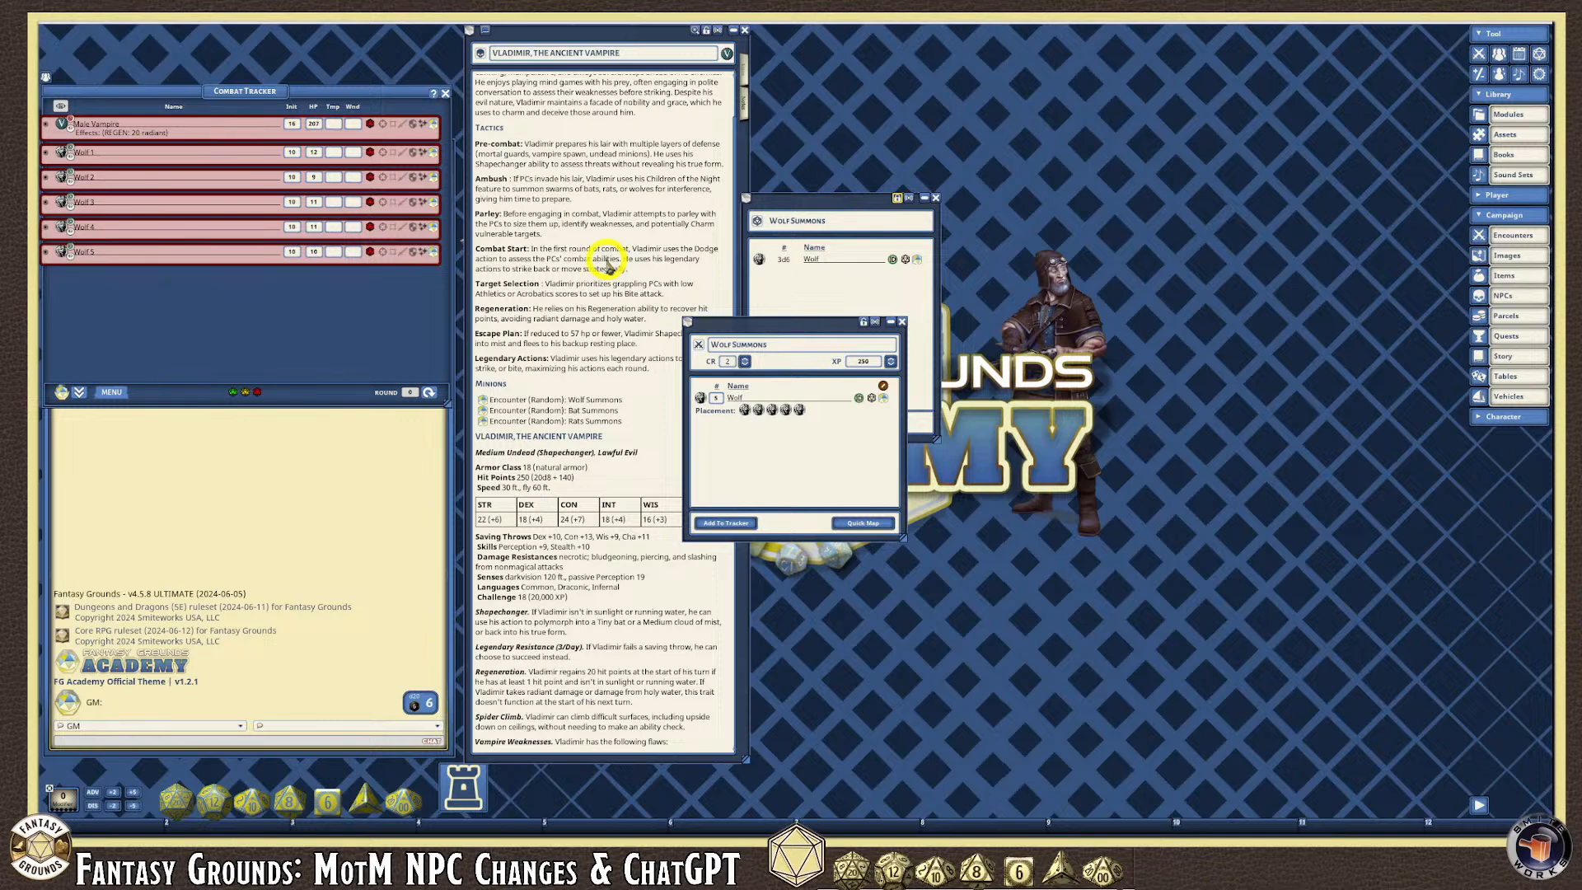
Move both Wolf Summons windows clear of the notes and resize the random encounter to cover the generated one.
left_click_drag(794, 322, 864, 536)
left_click_drag(855, 204, 868, 537)
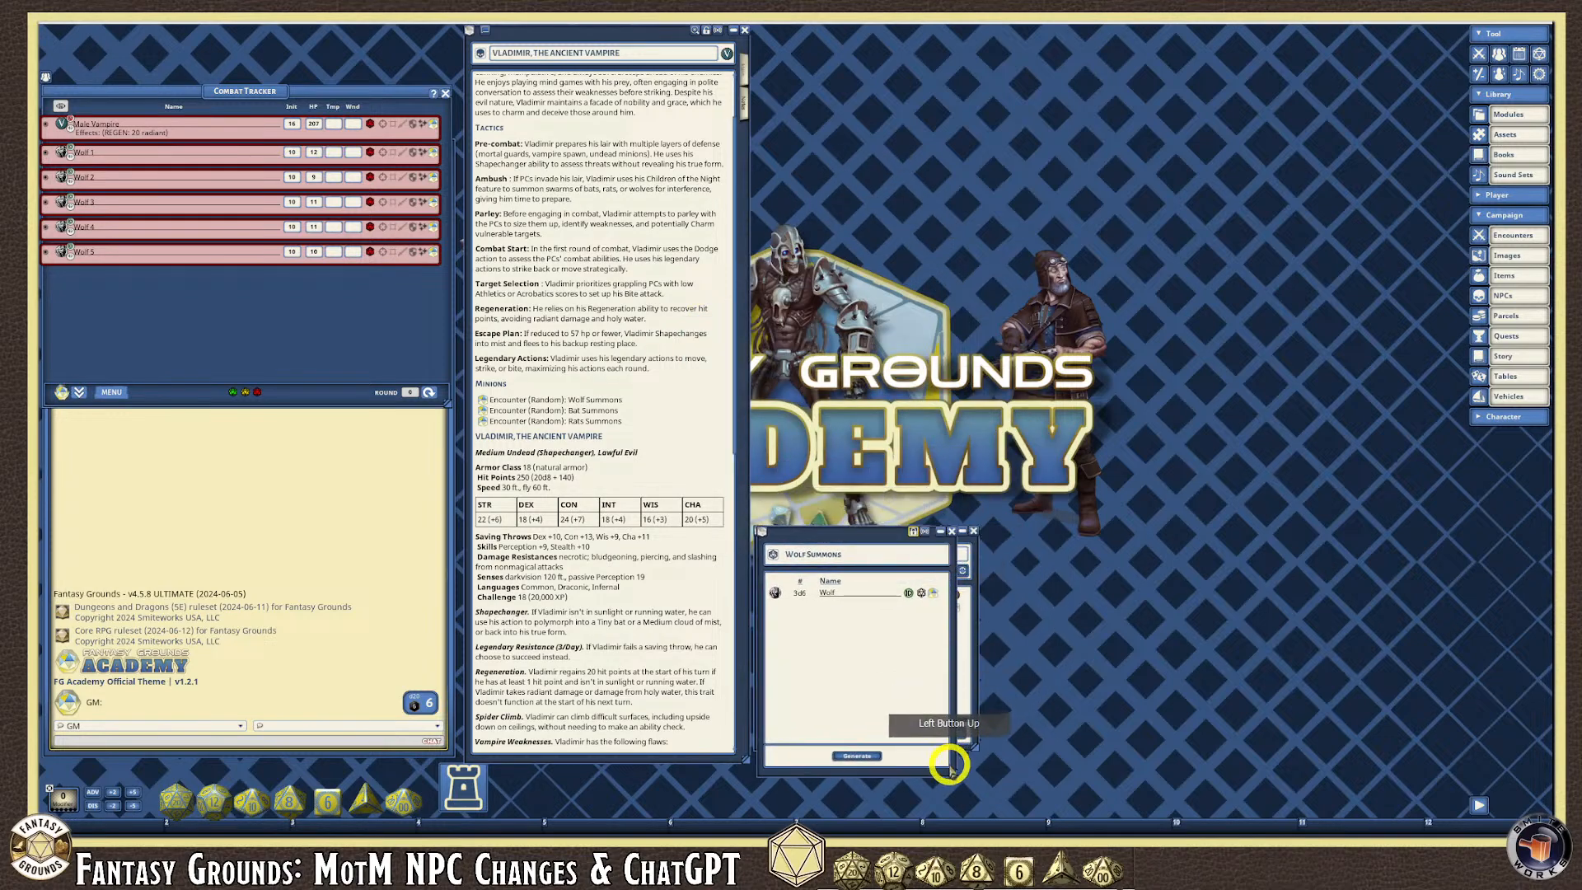
mouse_move(953, 772)
left_mouse_down()
mouse_move(972, 773)
mouse_move(972, 747)
left_mouse_up()
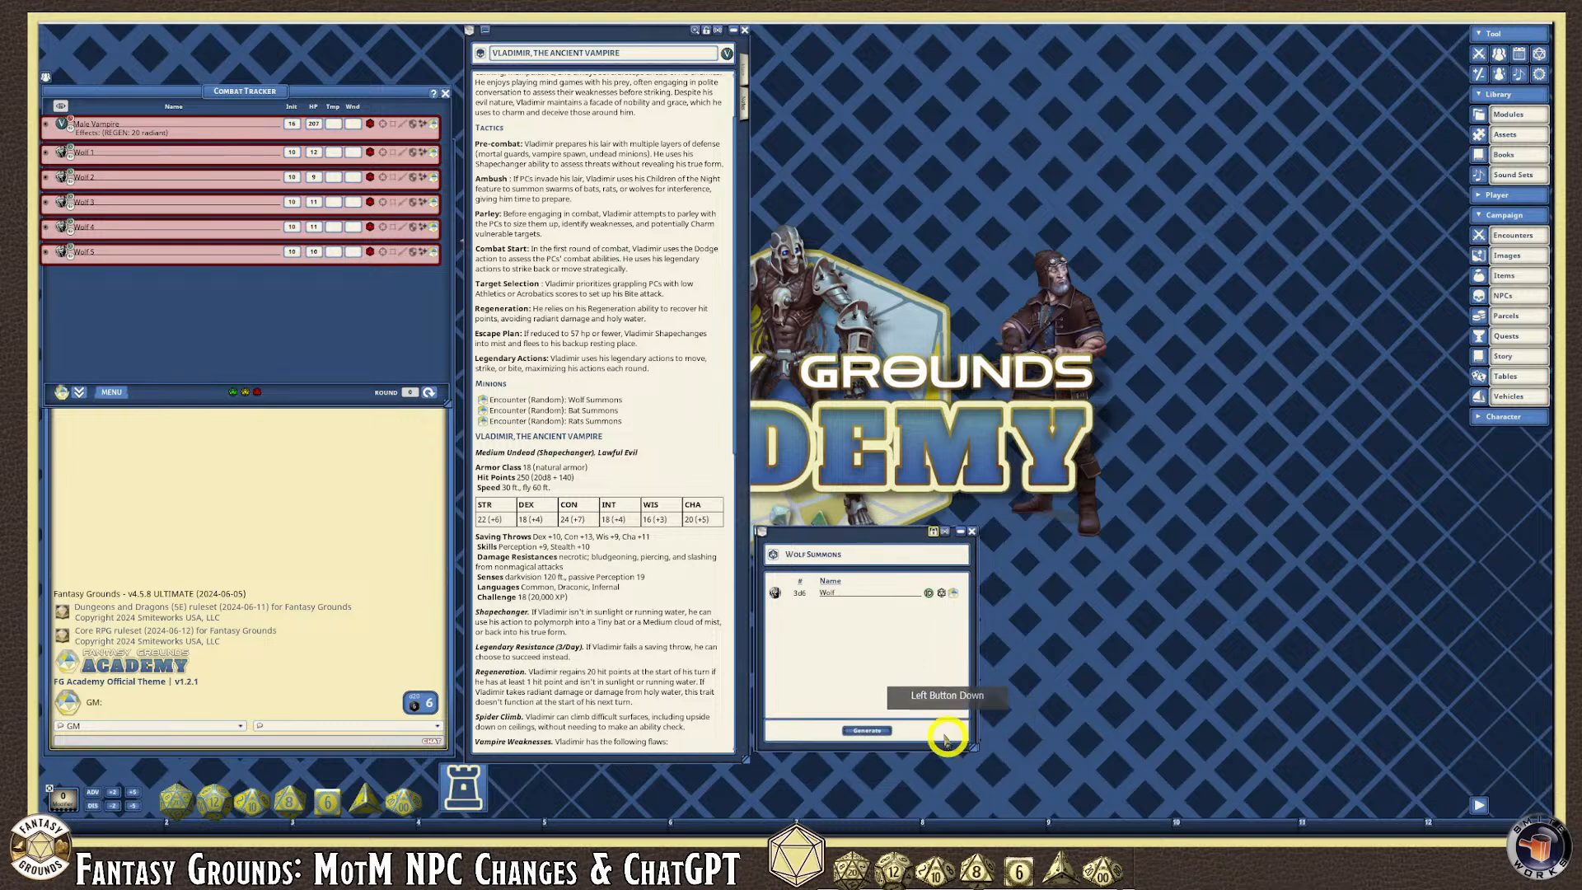
scroll(607, 547, "down", 3)
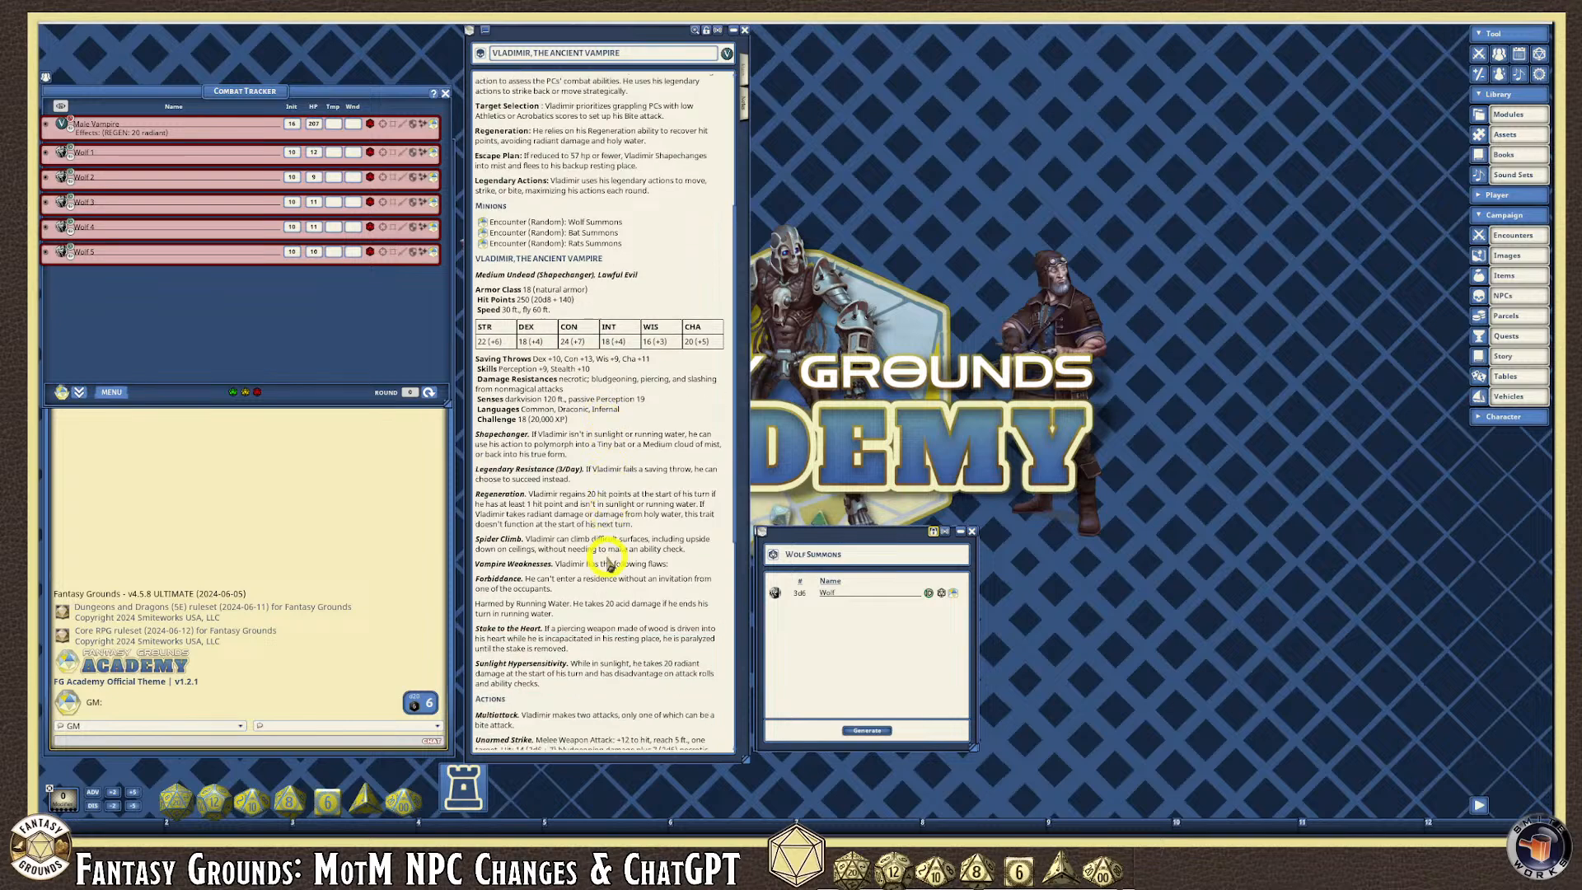
scroll(599, 519, "up", 4)
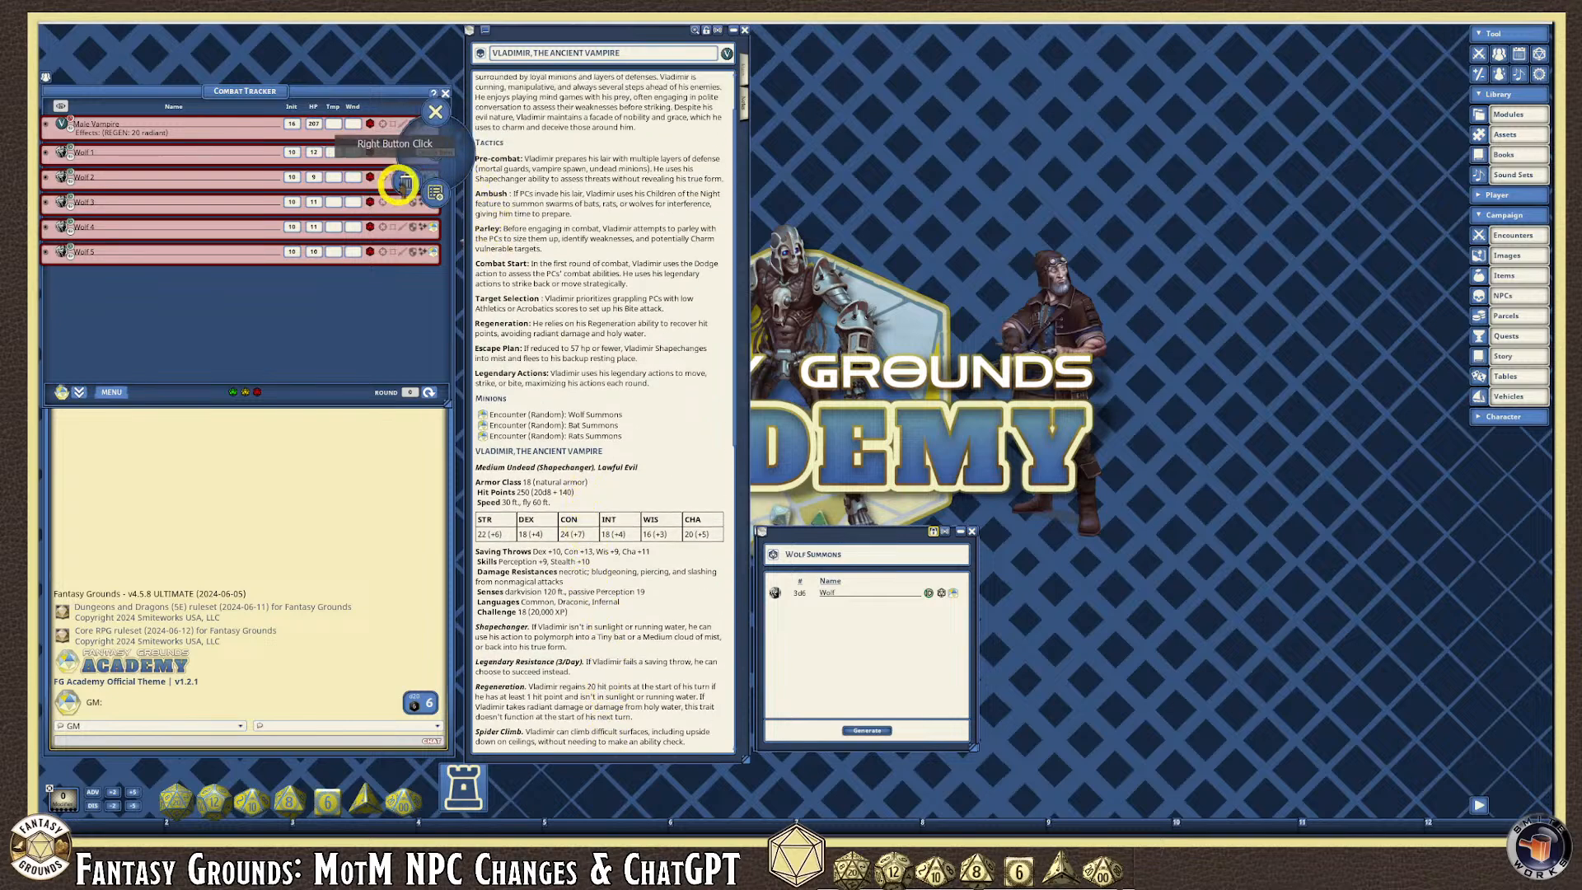
Delete all five wolves from the Combat Tracker, leaving only the Male Vampire entry.
right_click(404, 182)
left_click(361, 183)
right_click(434, 223)
left_click(406, 253)
left_click(371, 254)
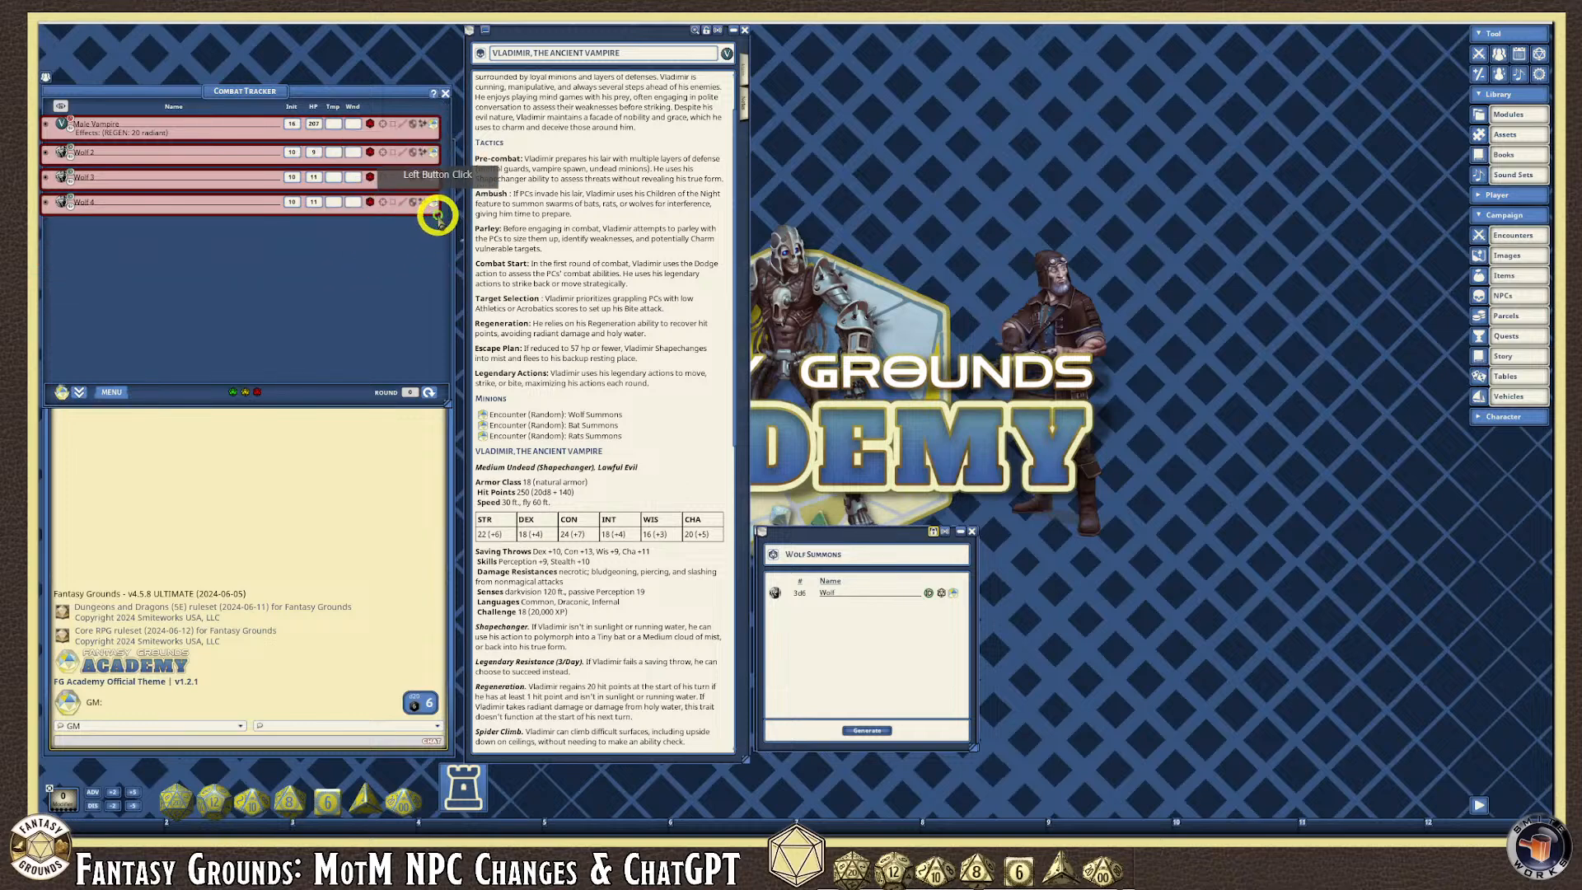
right_click(434, 201)
left_click(395, 235)
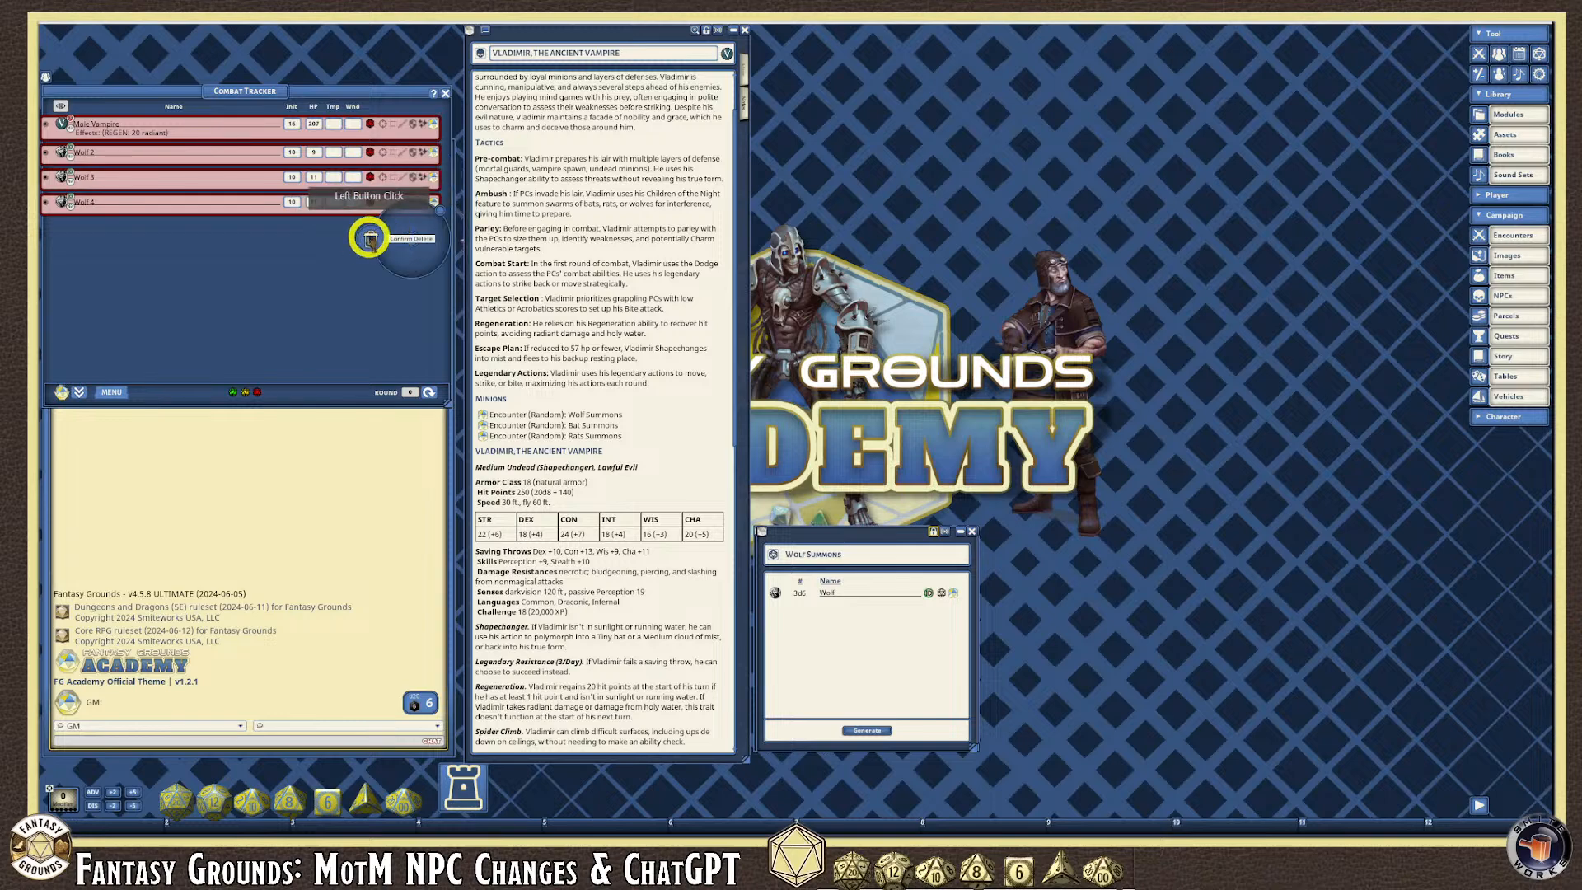
left_click(371, 236)
right_click(437, 173)
left_click(402, 206)
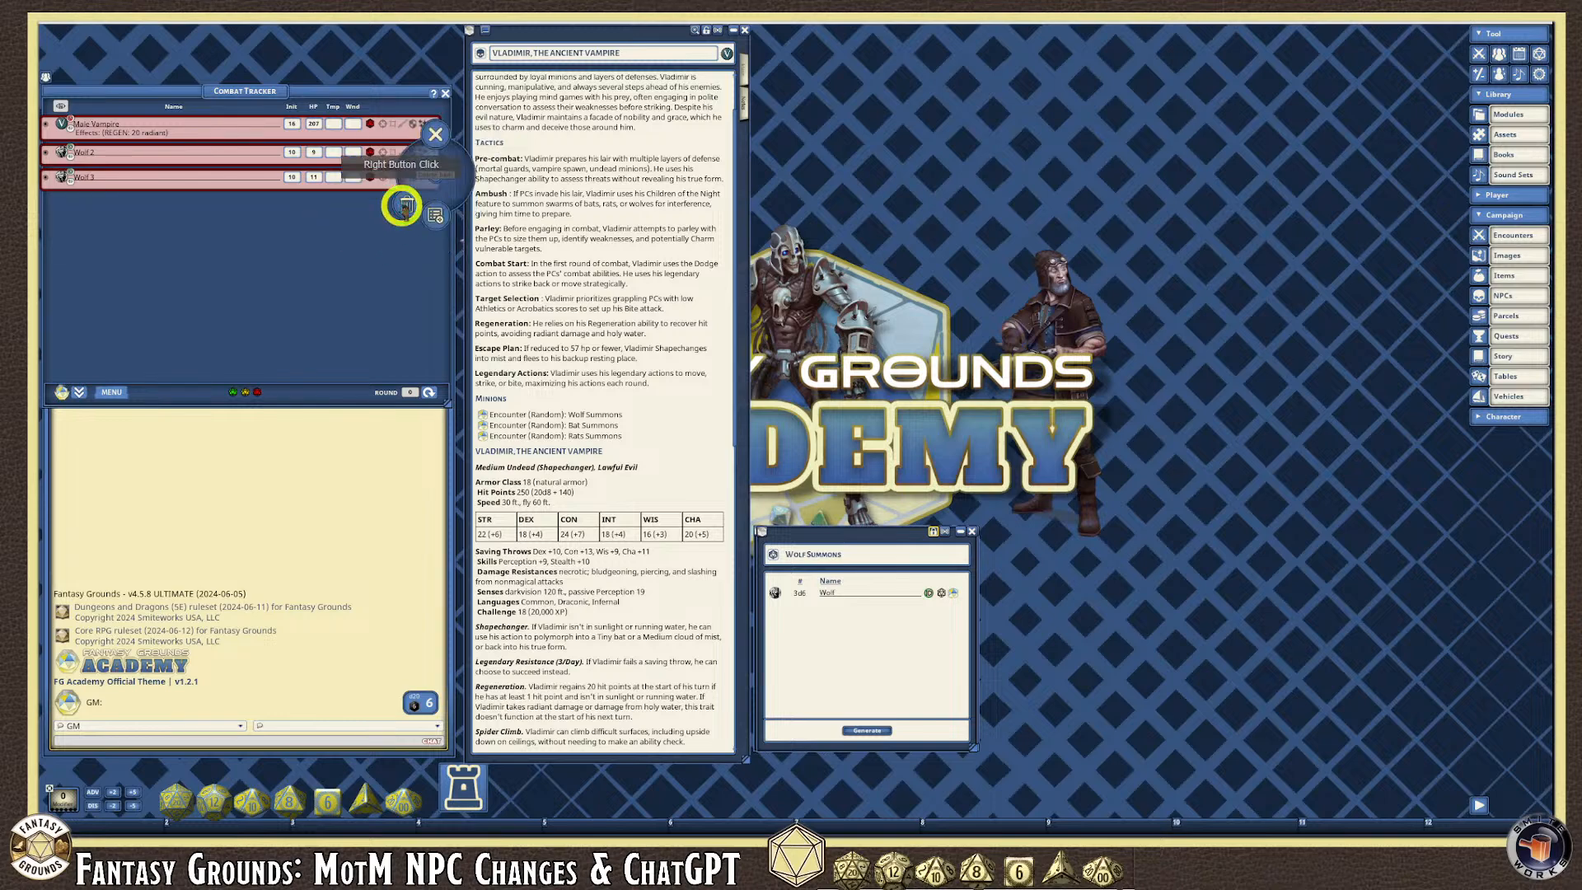
left_click(372, 206)
right_click(432, 153)
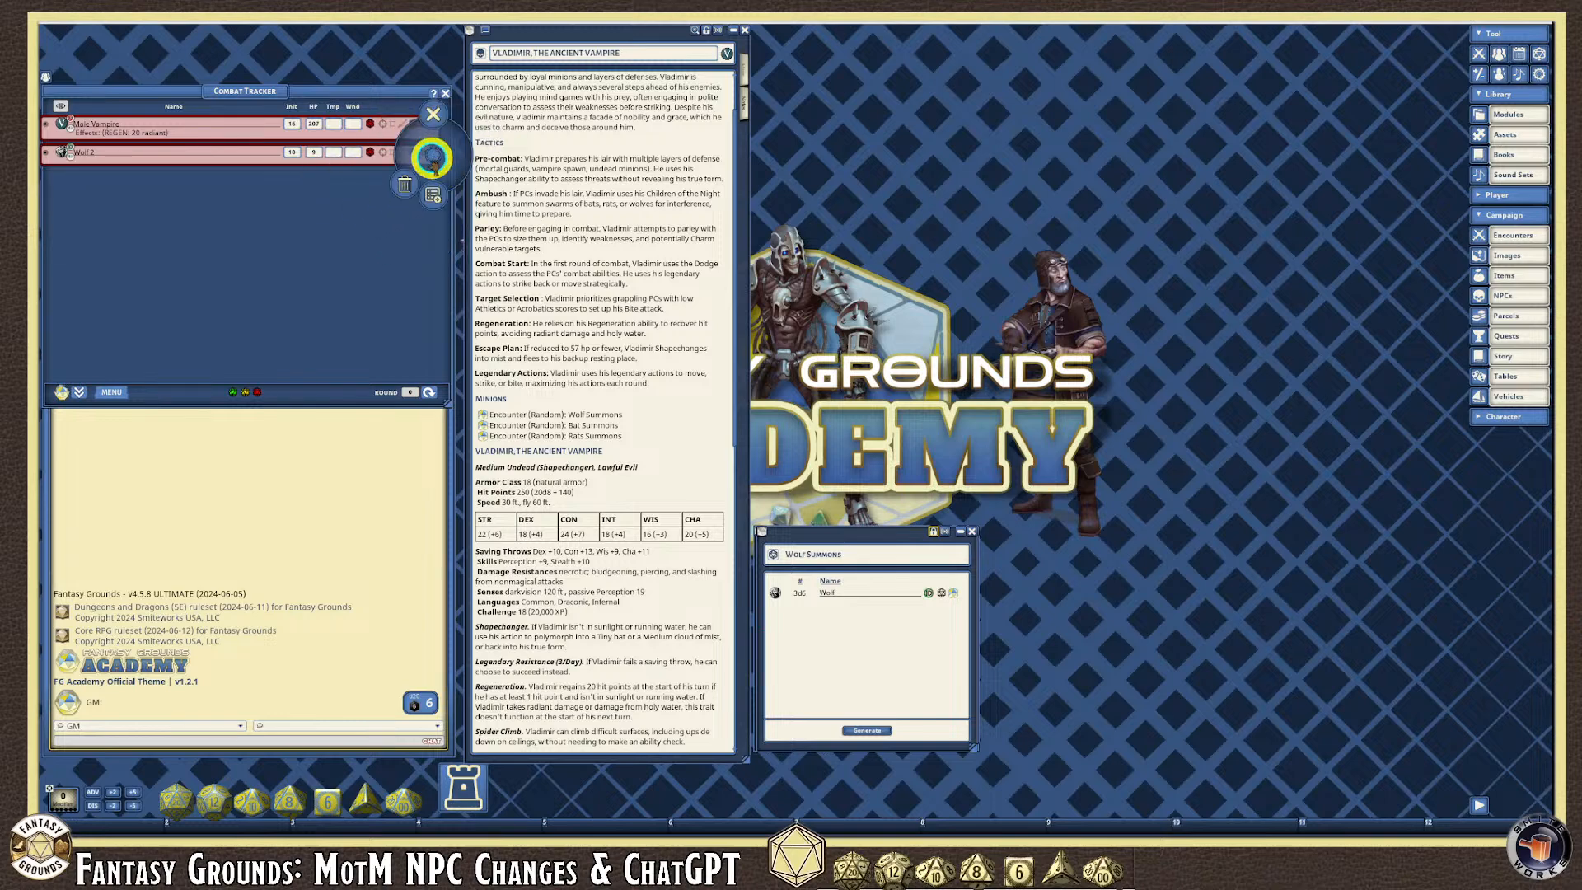
left_click(403, 188)
left_click(373, 189)
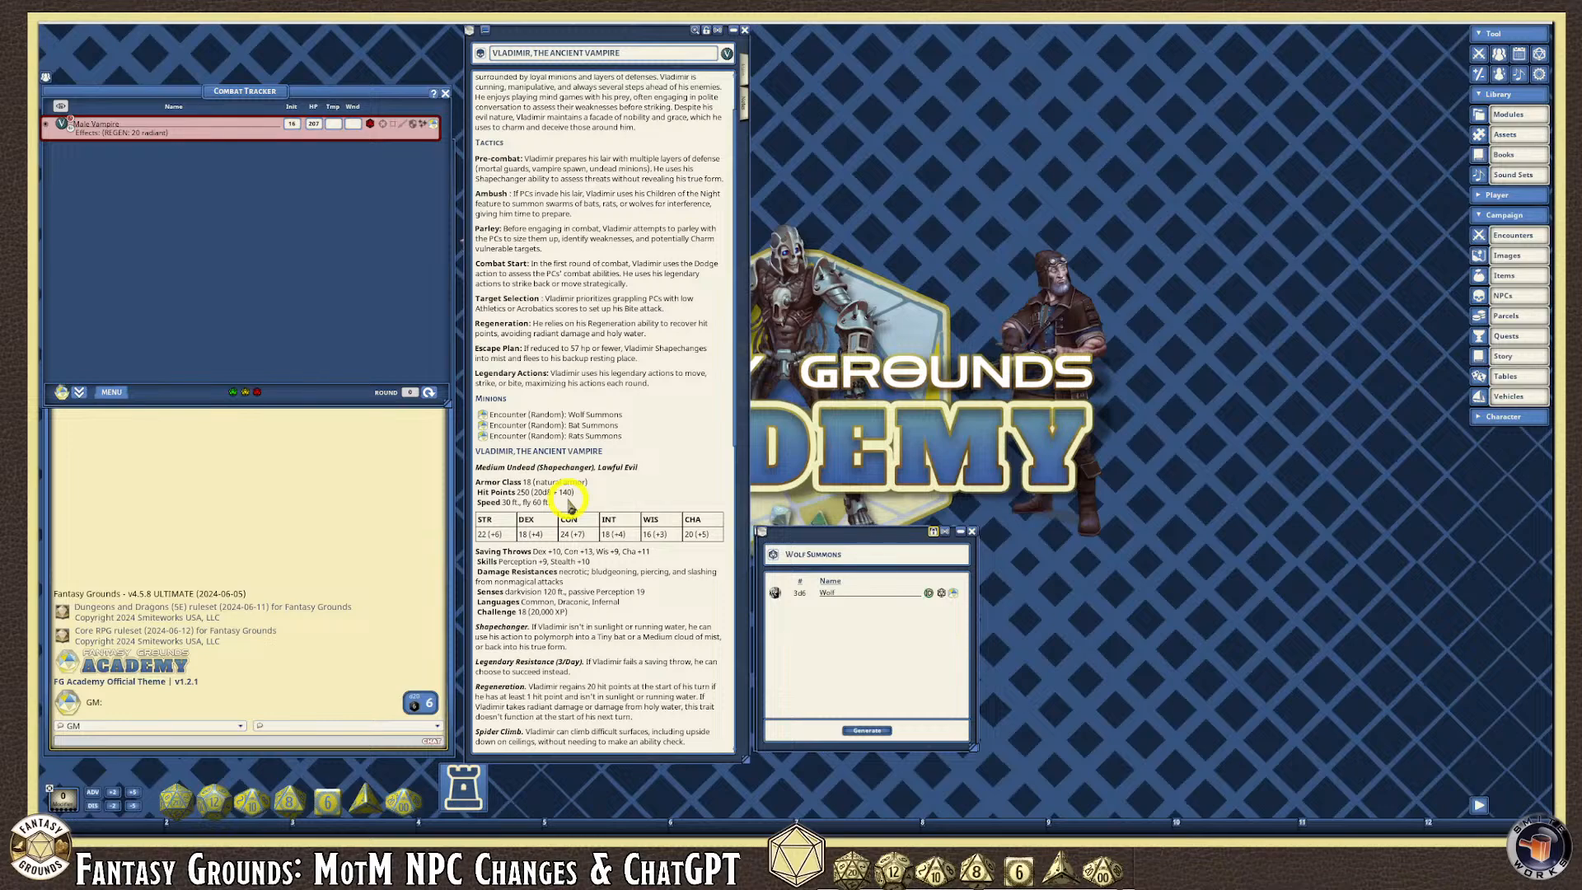
Make the word "Encounter" bold in the wolf, bat and rats summon links under Minions in the vampire's notes.
left_click_drag(523, 416, 492, 441)
key("ctrl+b")
key("ctrl+b")
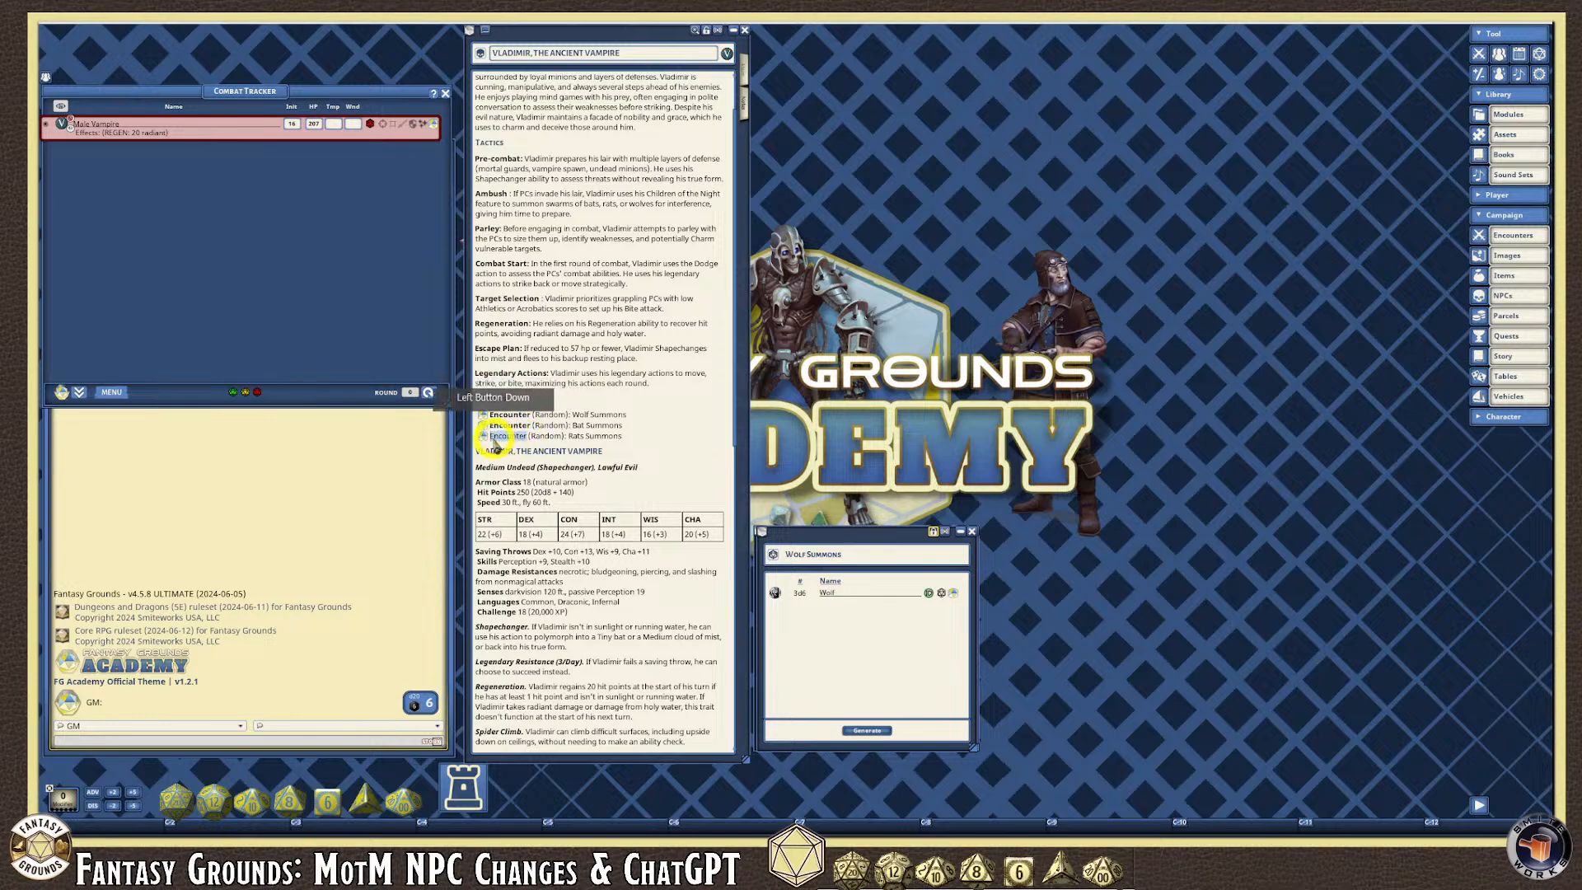
key("ctrl+b")
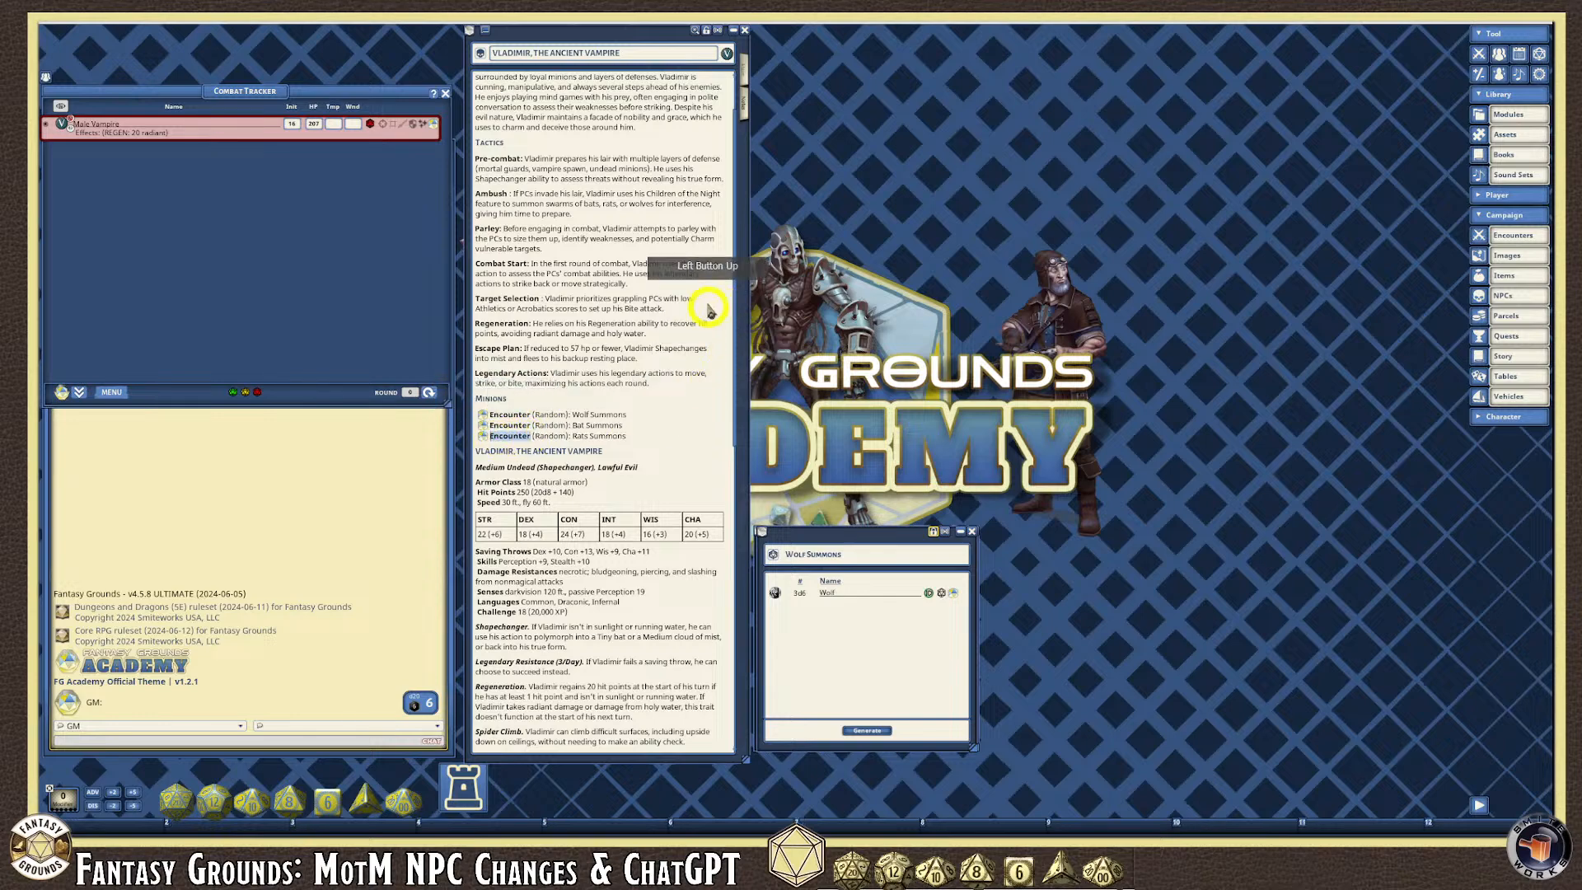
Close both Wolf Summons windows and place the vampire's opened Picture and Tokens window beside the NPC notes.
left_click(726, 56)
left_click(972, 531)
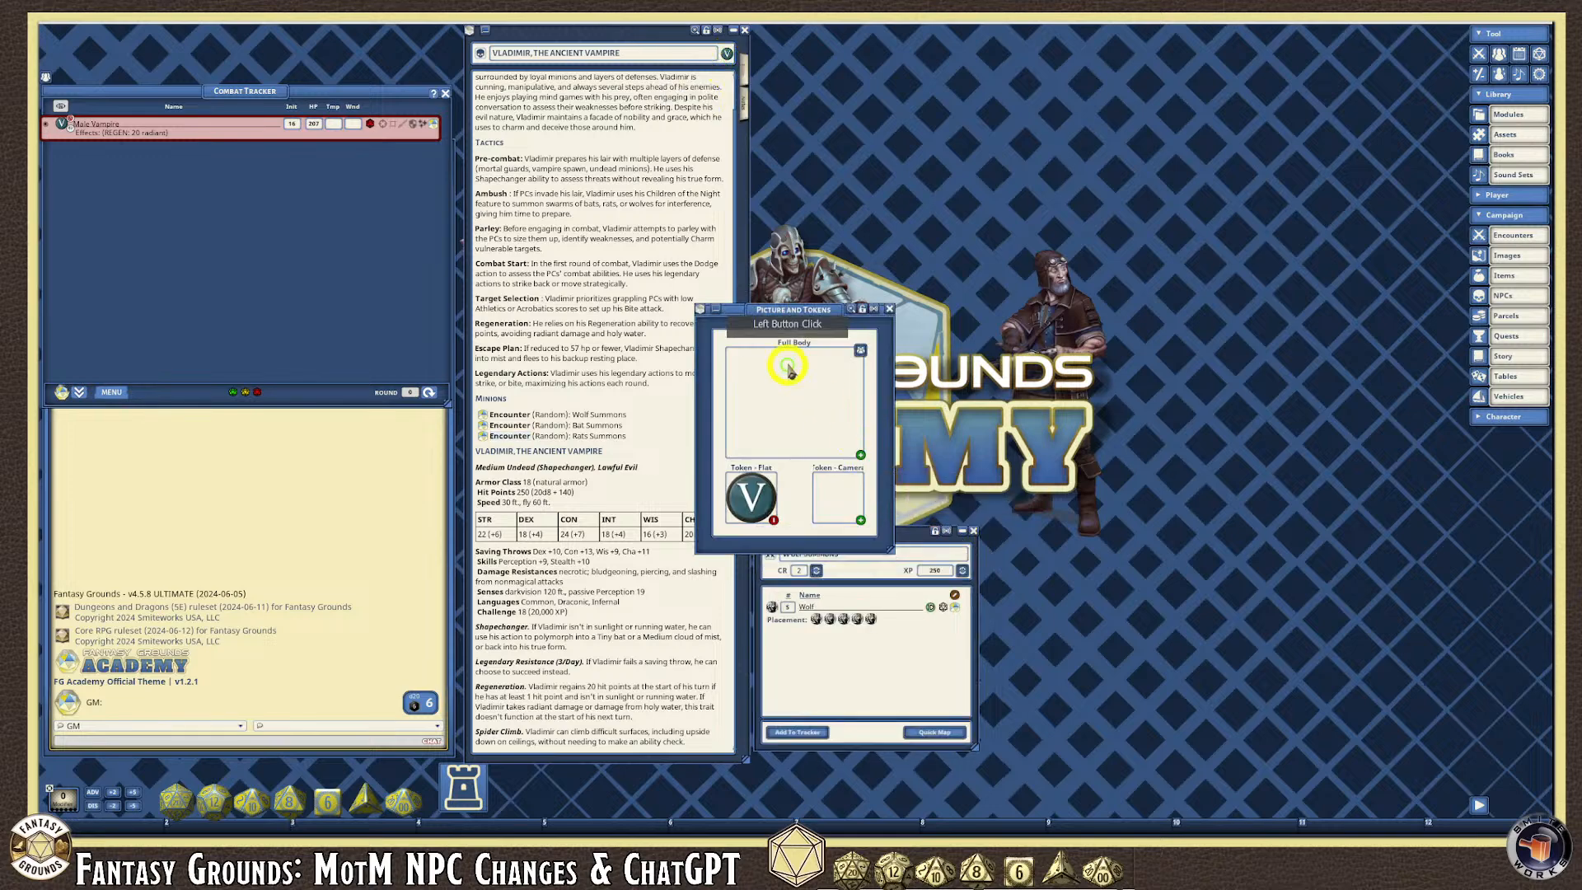
left_click(973, 531)
left_click(755, 309)
left_click_drag(753, 306, 824, 122)
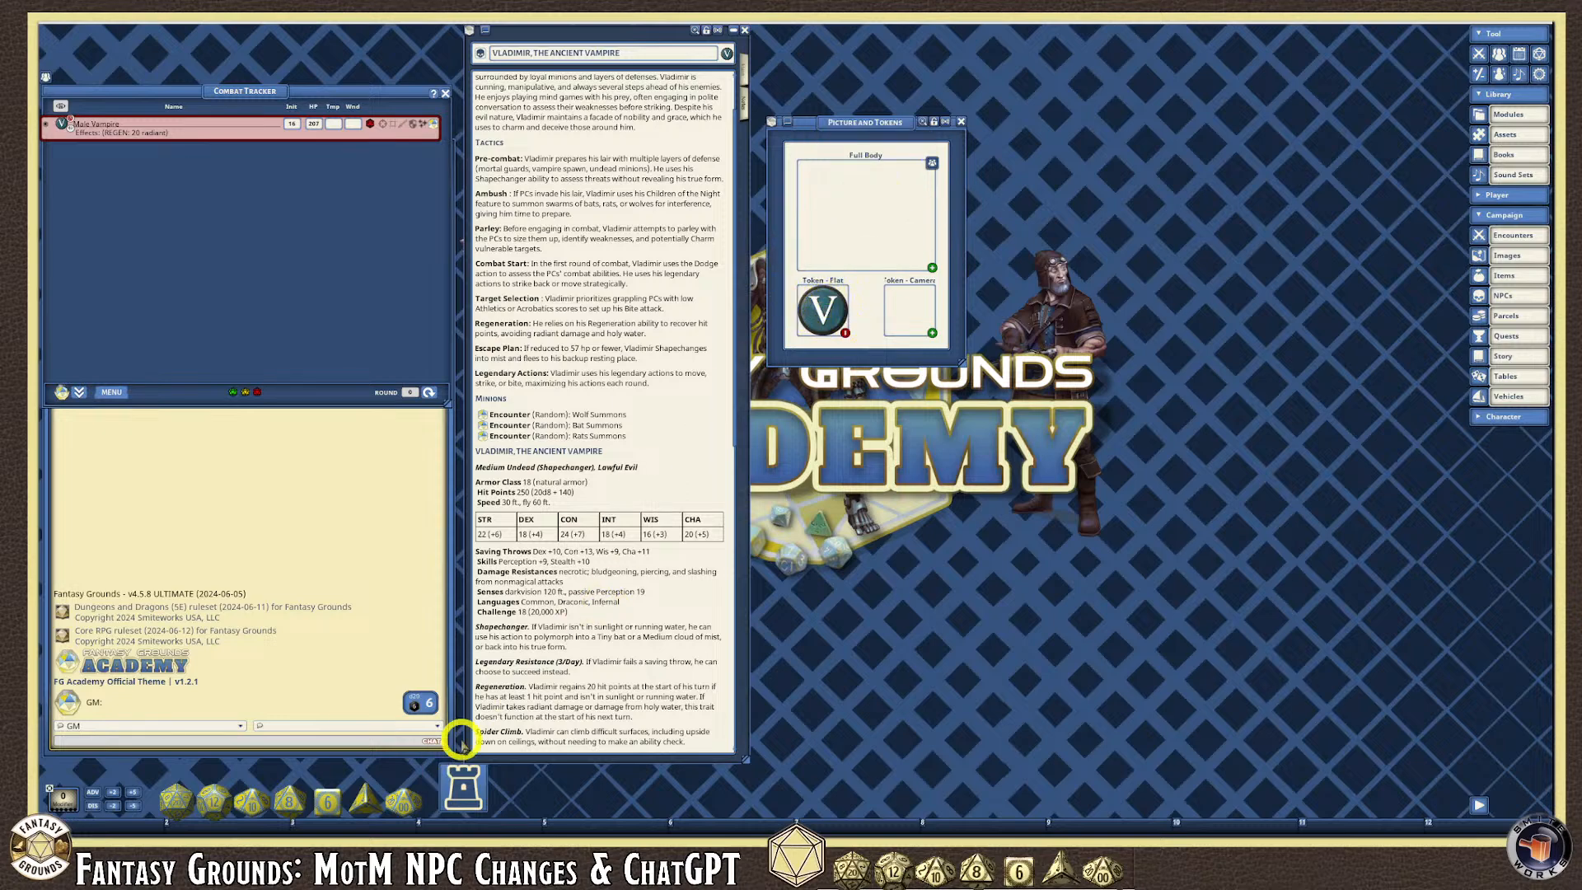
Switch to the browser and examine the vampire artwork on both pages of the Canva design "Vampires!".
mouse_move(296, 840)
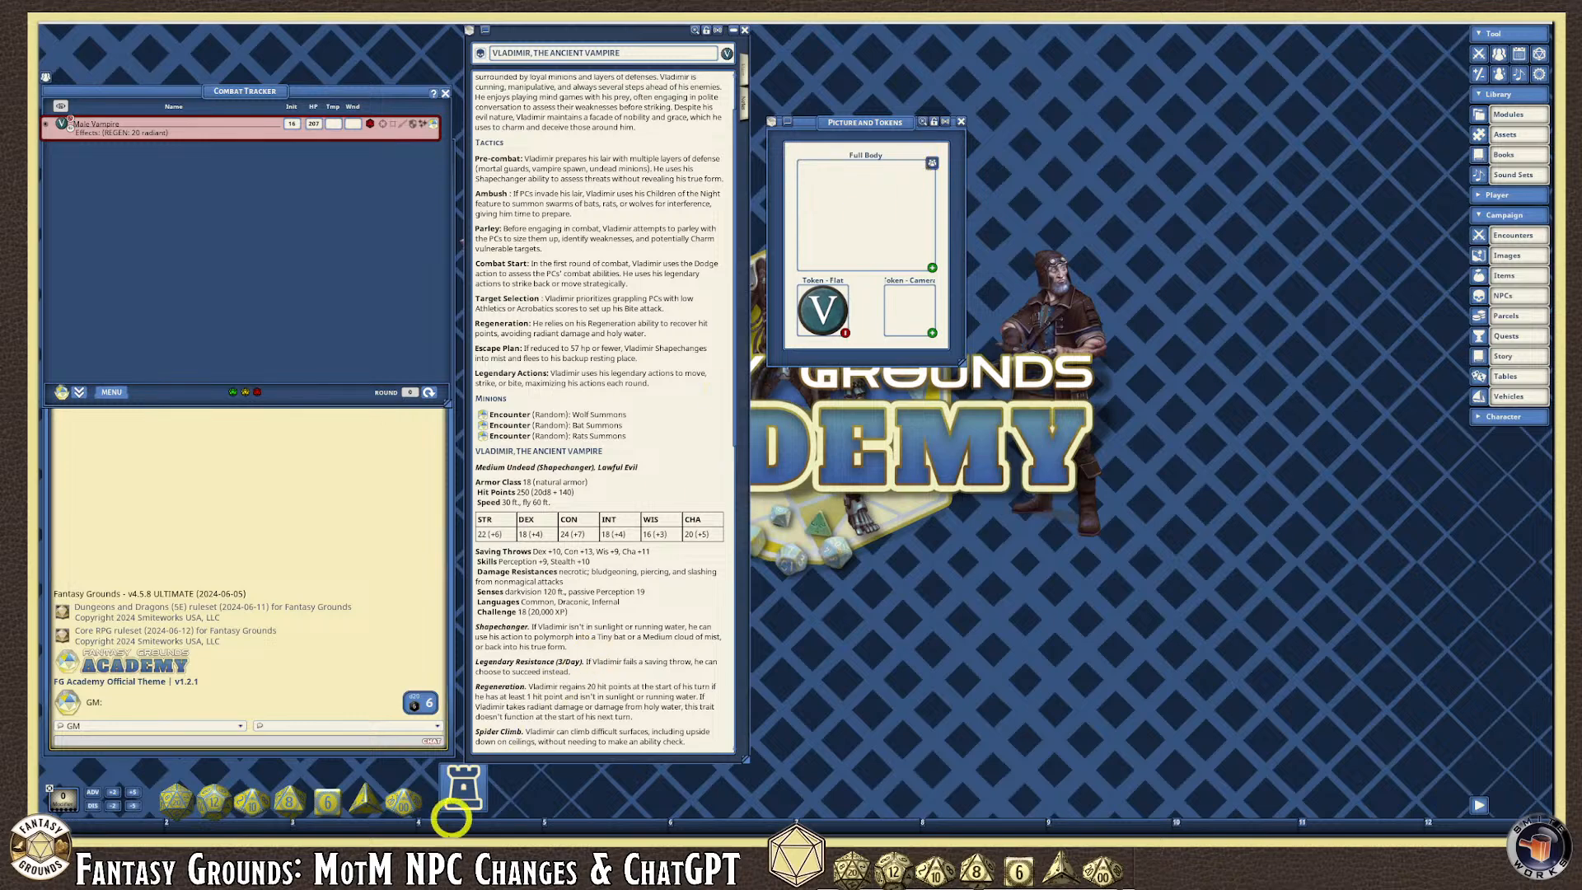
mouse_move(347, 837)
left_click(285, 787)
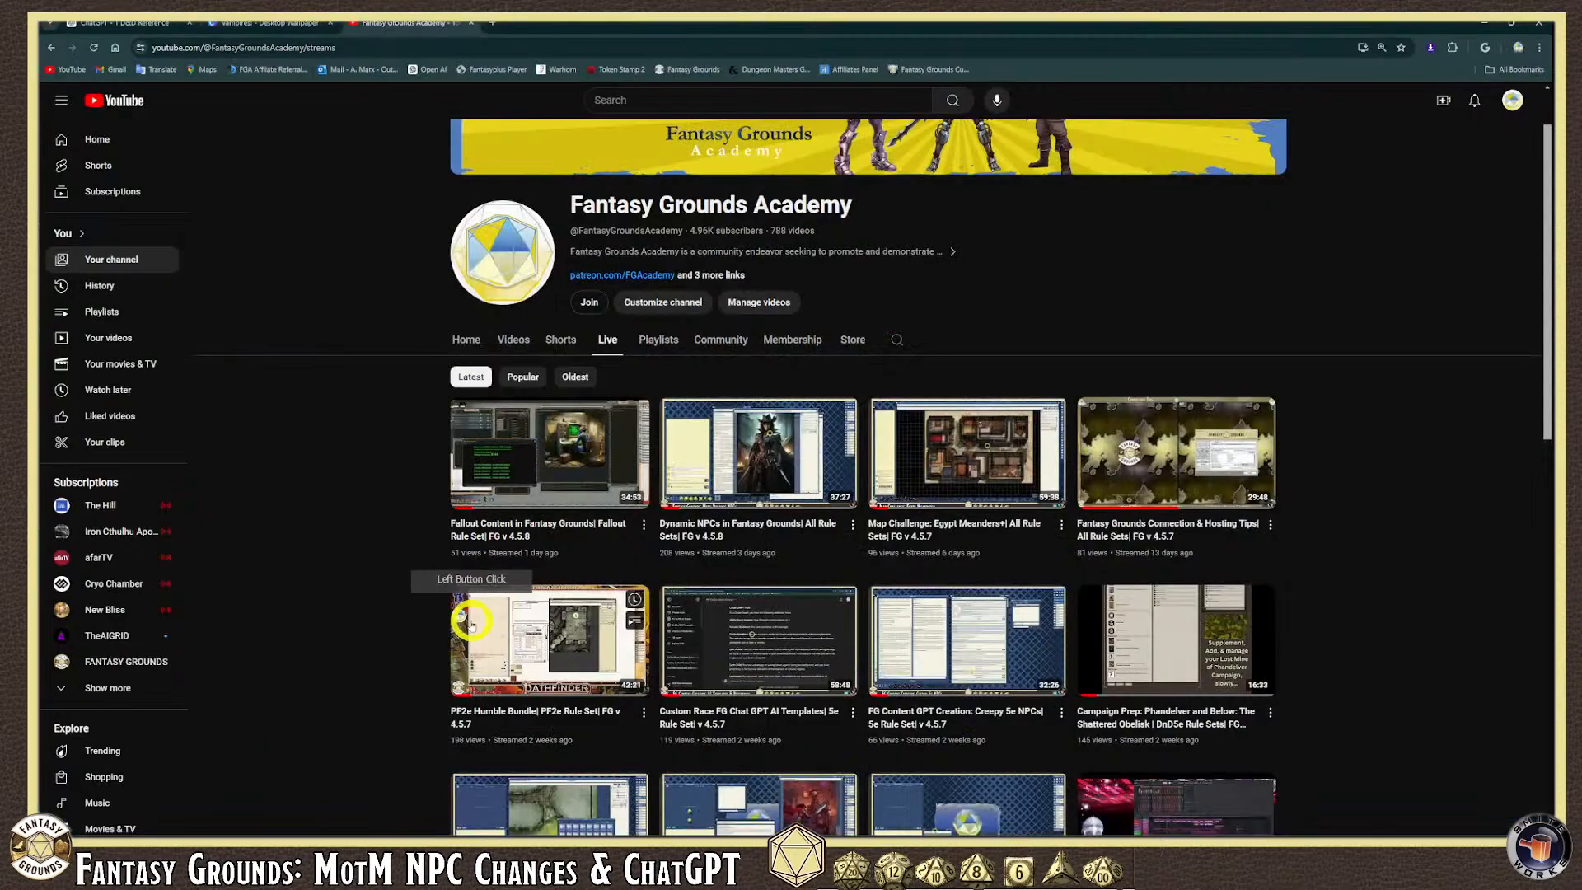
left_click(254, 23)
scroll(688, 407, "down", 2)
scroll(688, 421, "up", 2)
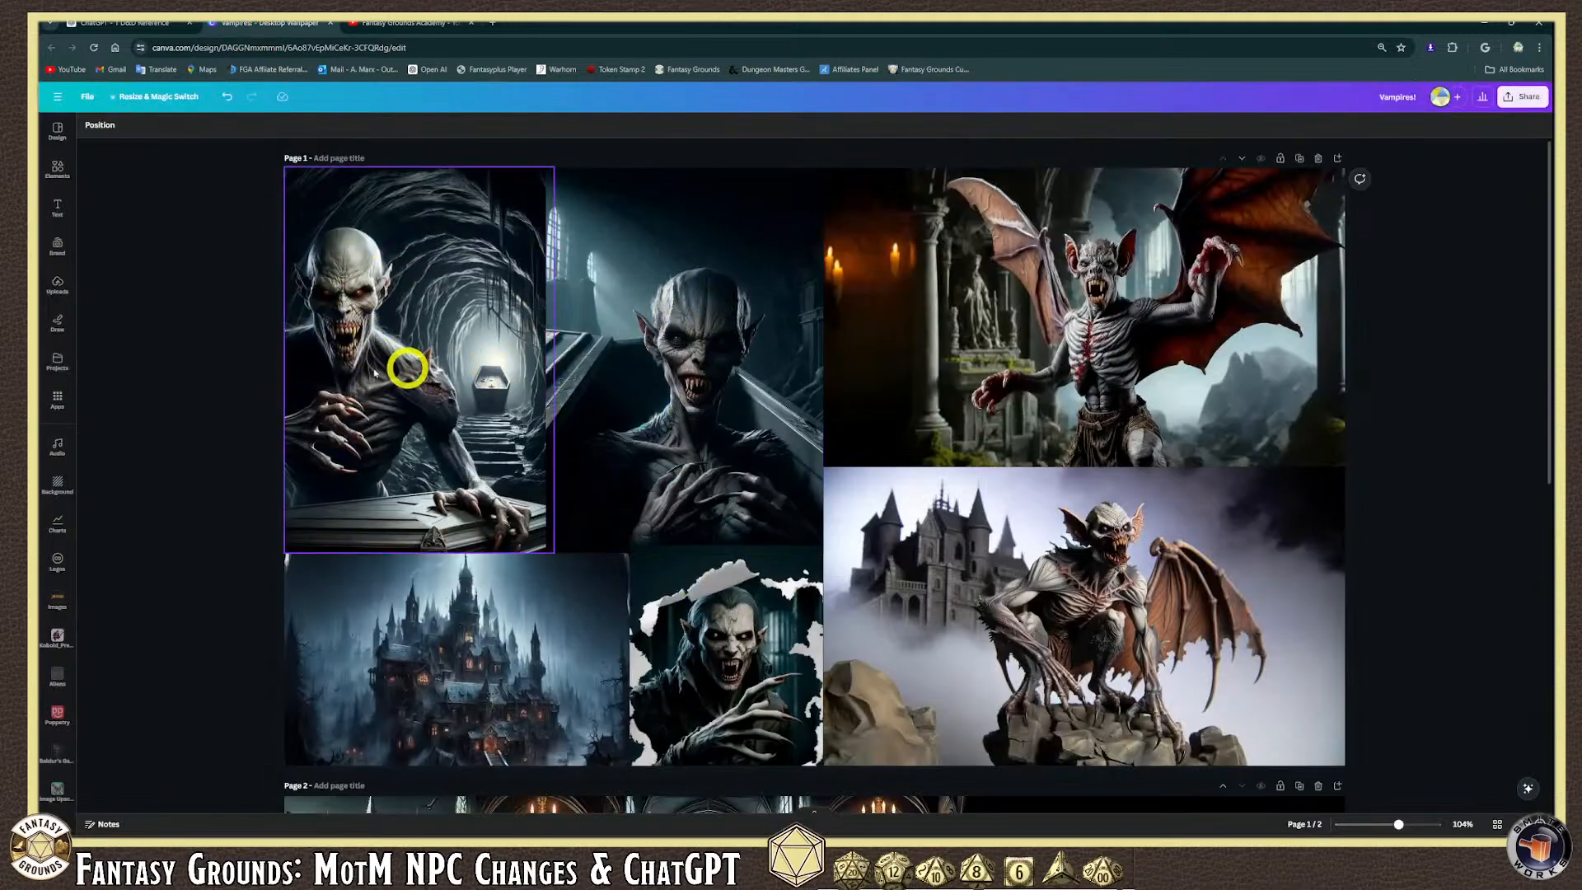
scroll(1091, 378, "down", 2)
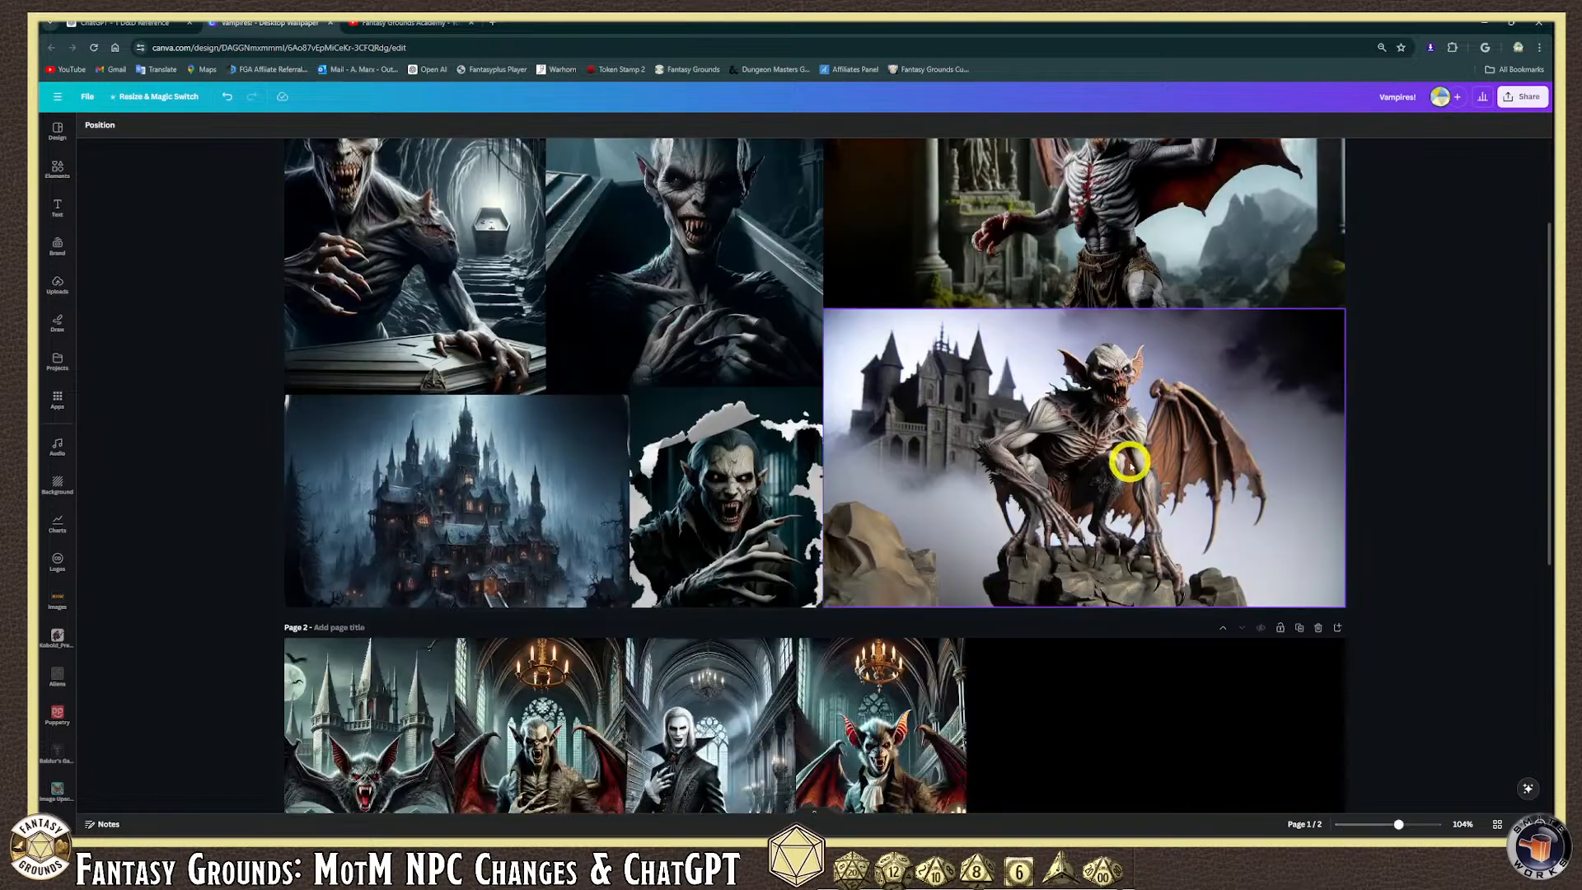
scroll(737, 465, "down", 2)
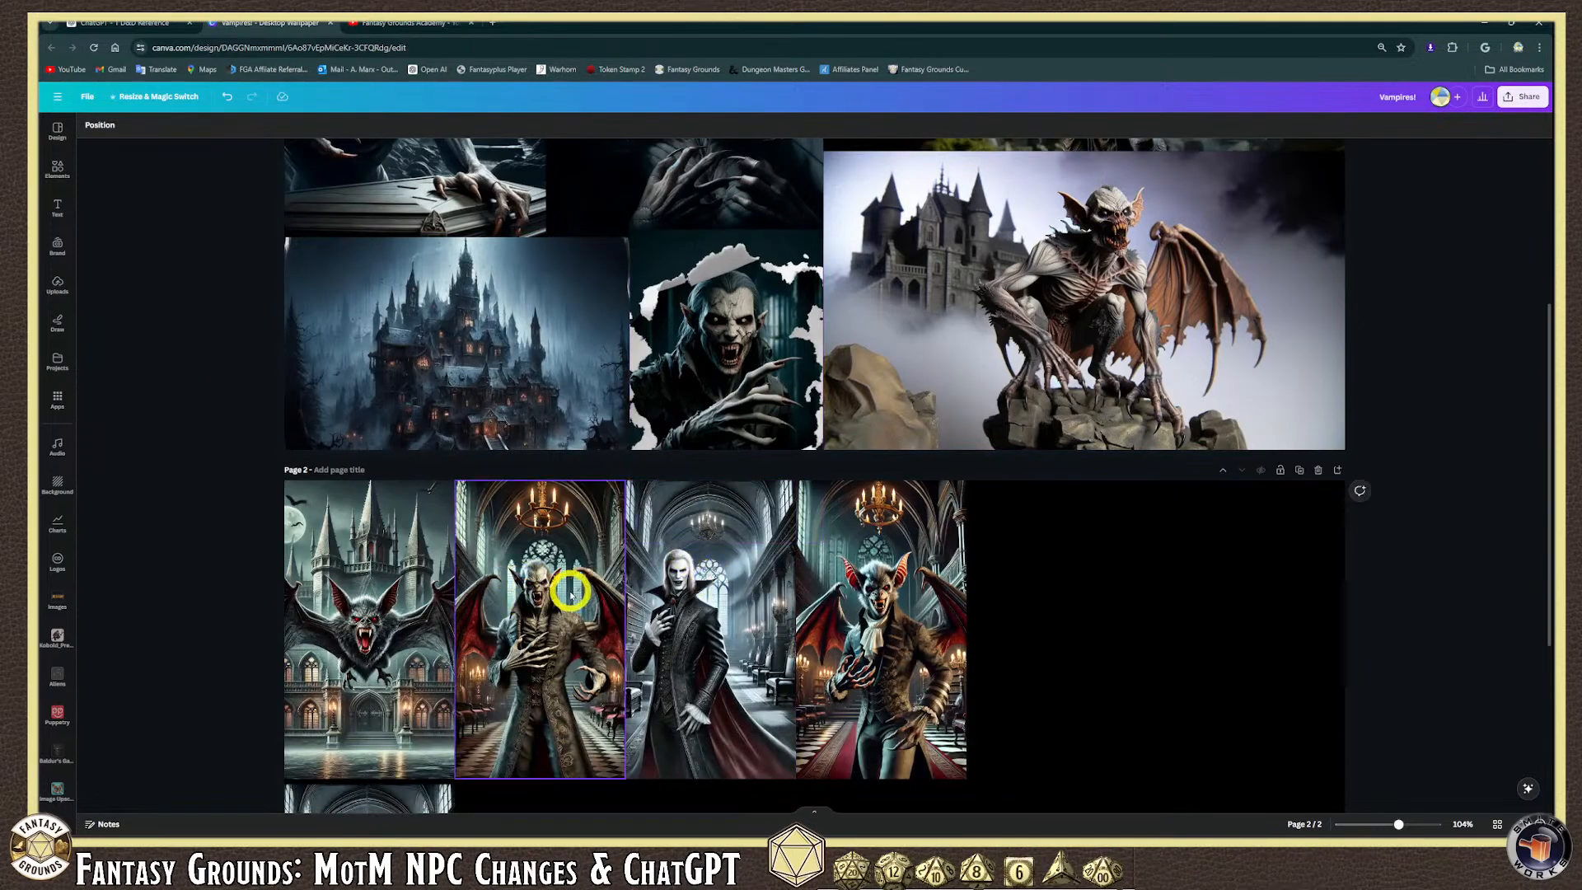
left_click(559, 592)
scroll(560, 588, "down", 3)
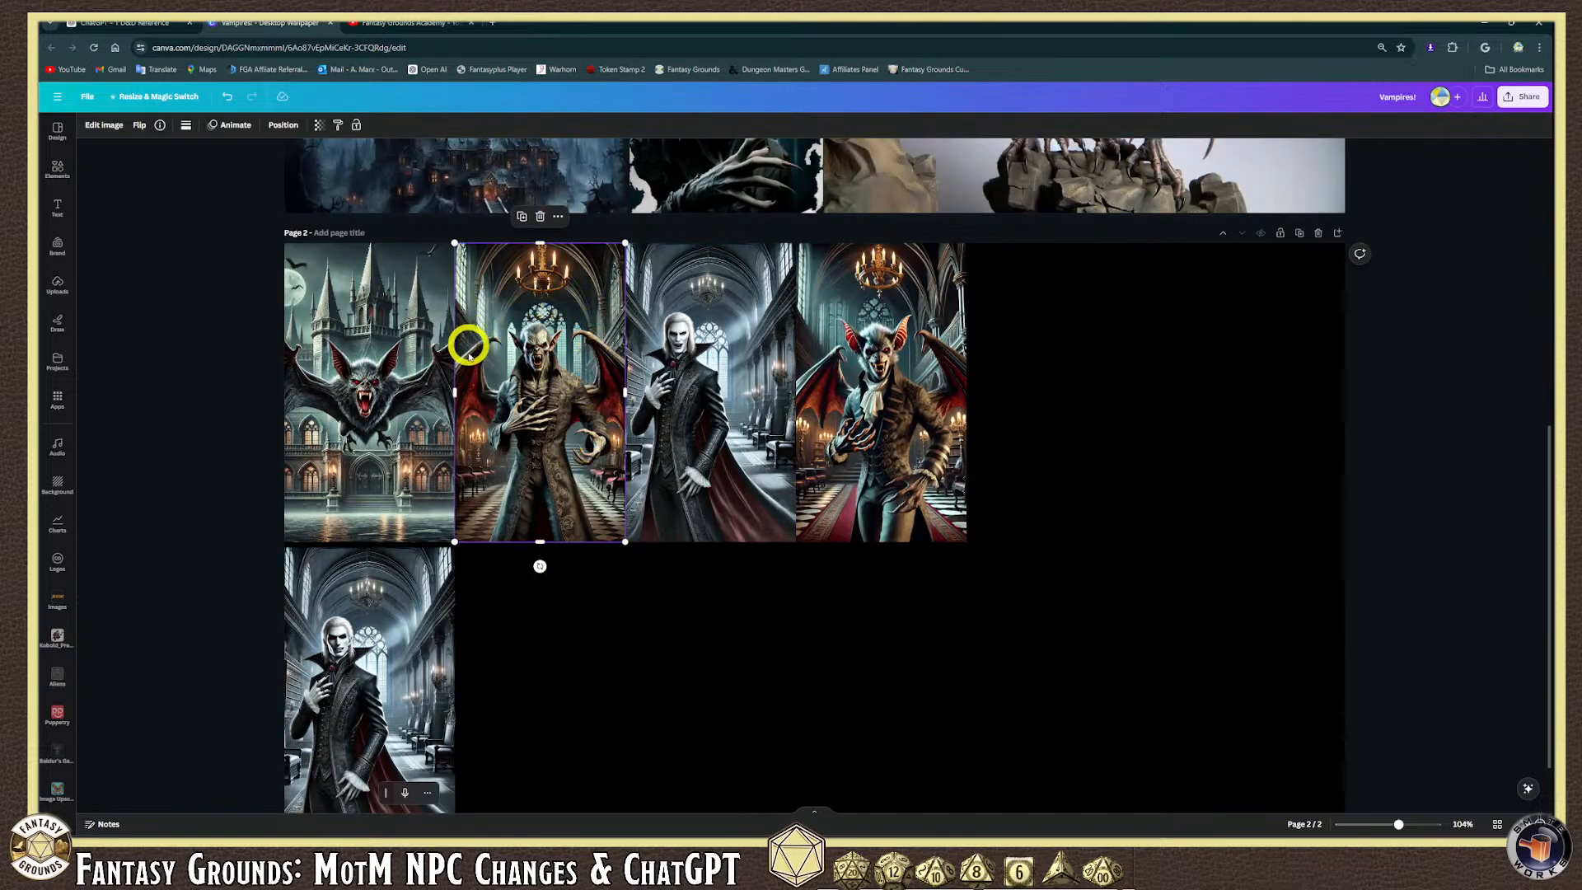
scroll(744, 449, "up", 1)
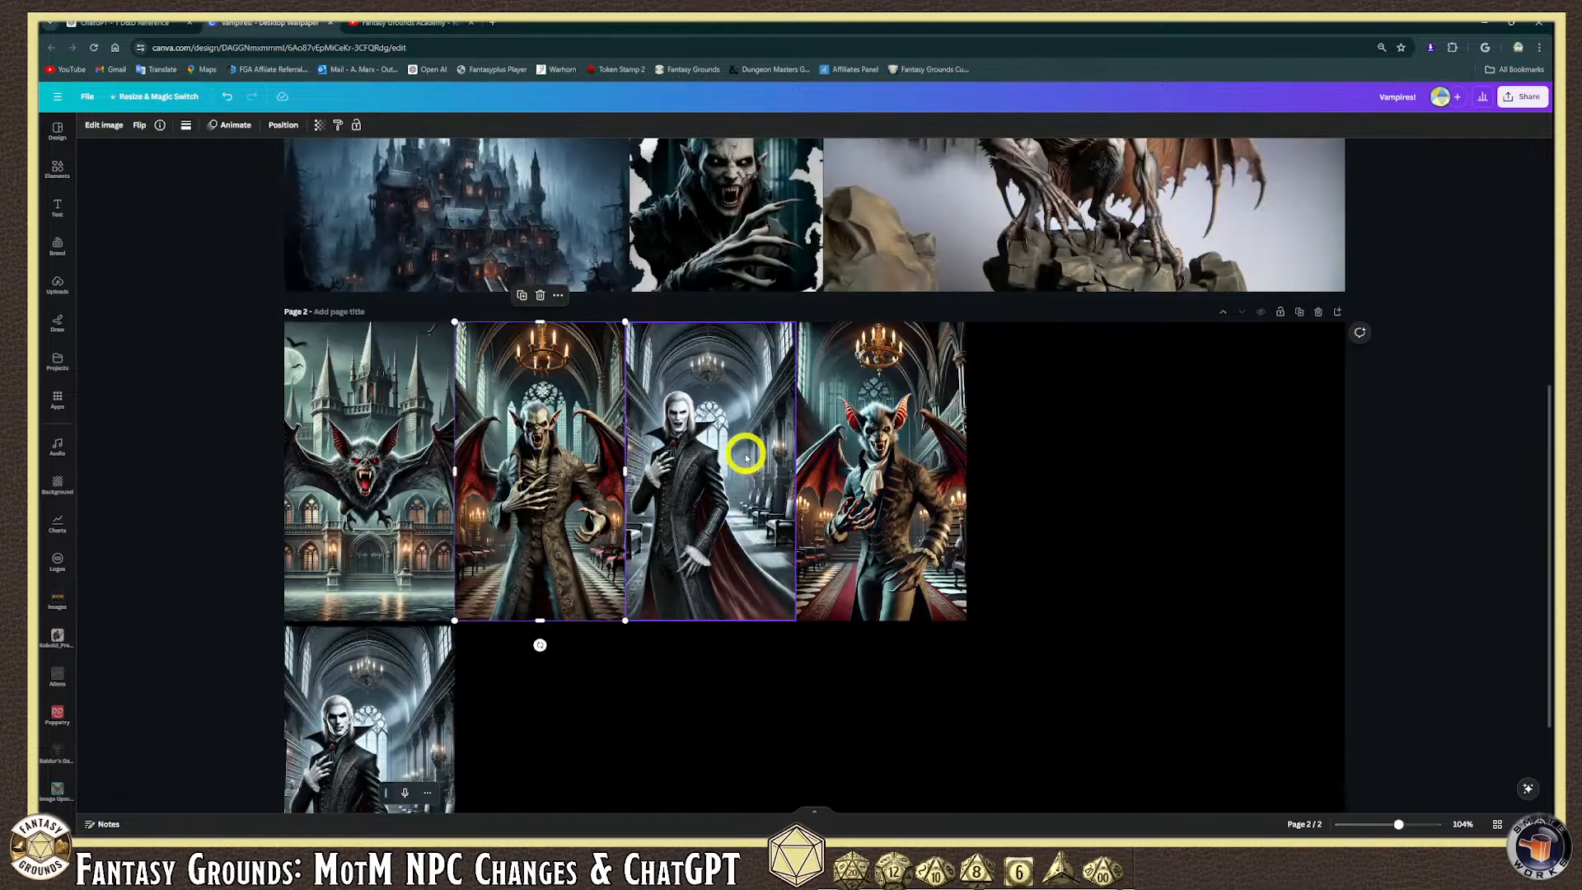
scroll(744, 453, "up", 2)
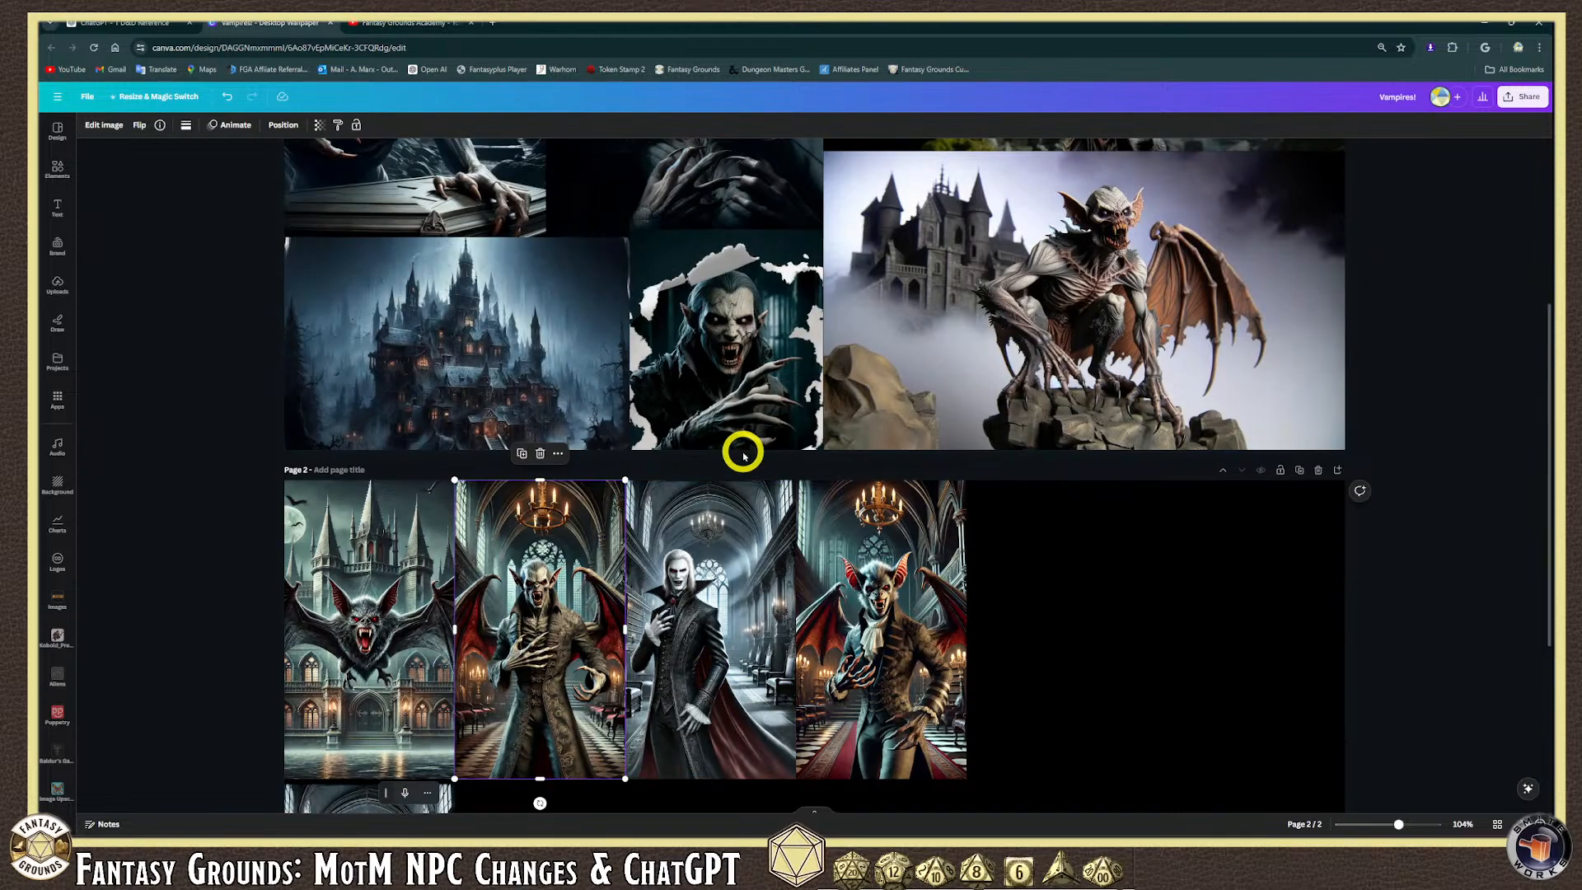
scroll(742, 453, "down", 4)
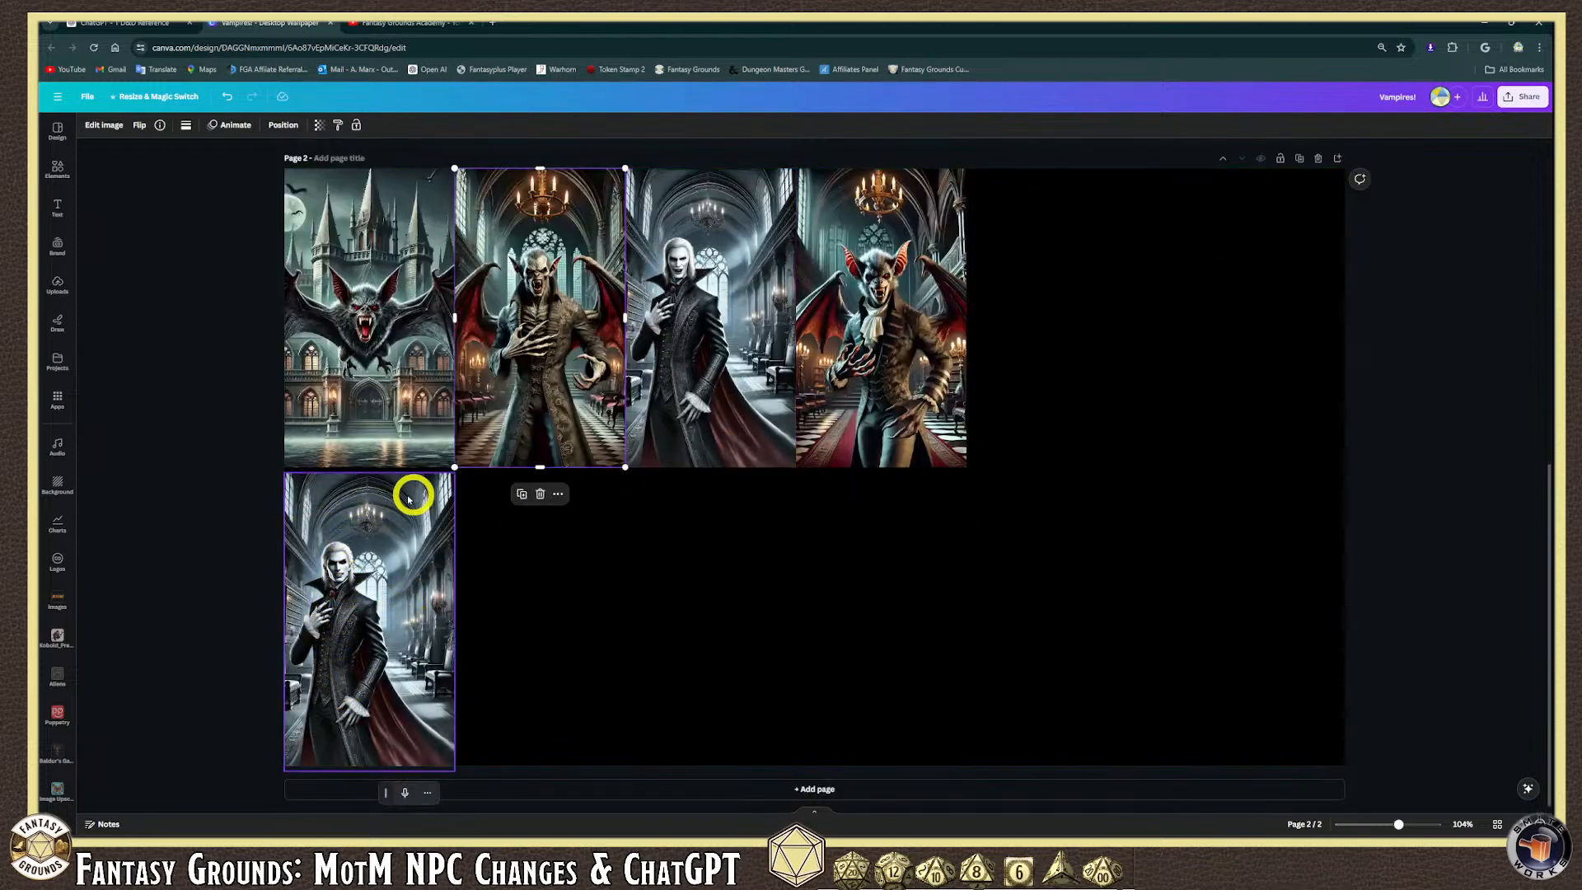
scroll(653, 566, "up", 4)
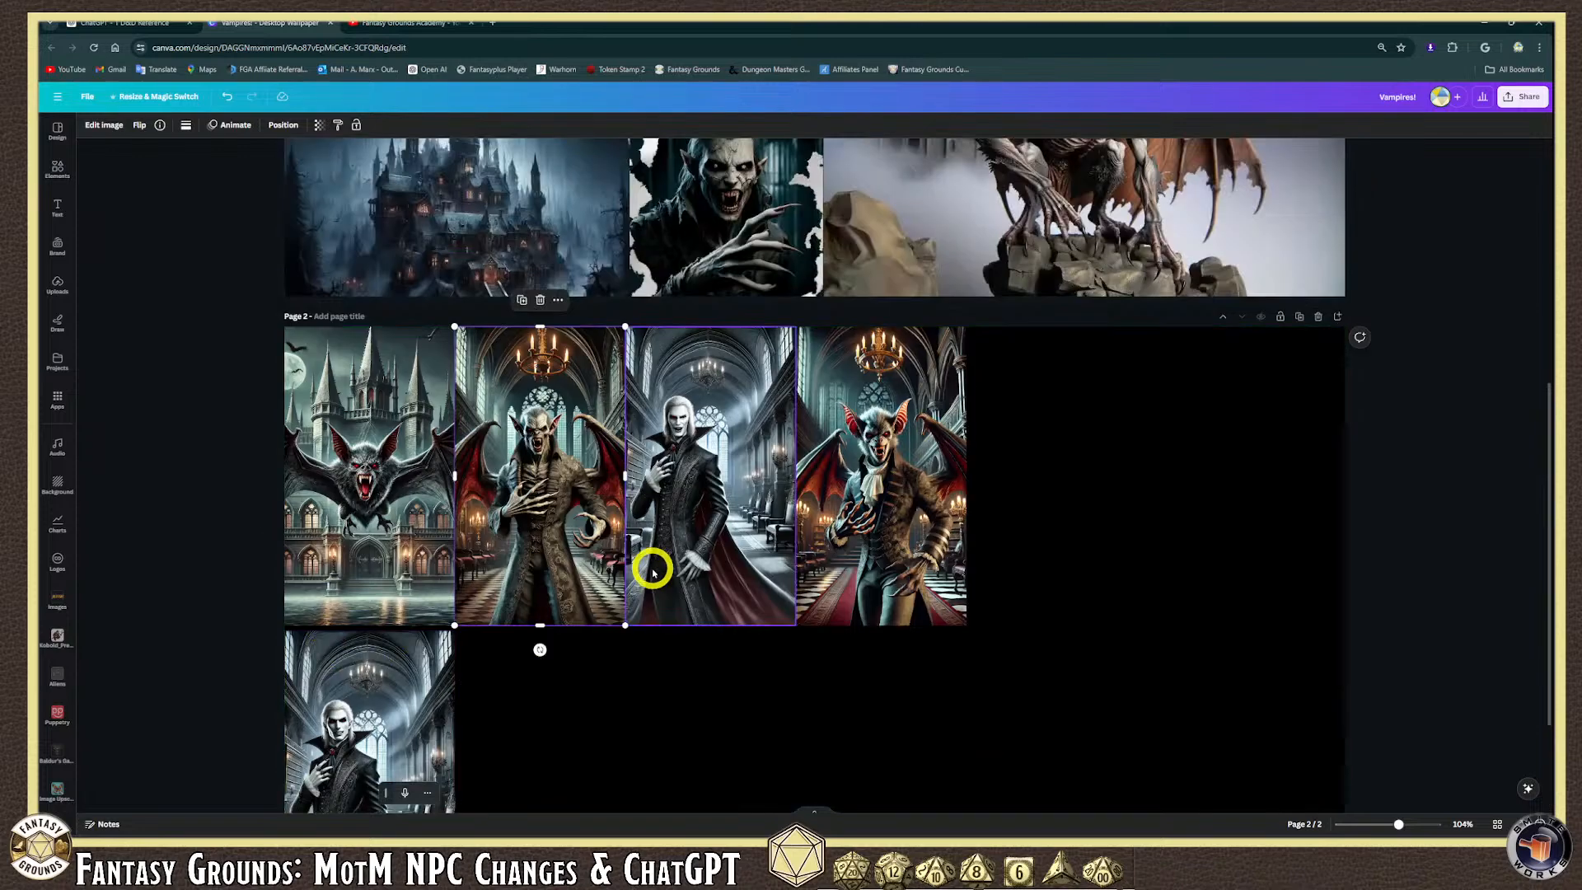
scroll(653, 568, "down", 1)
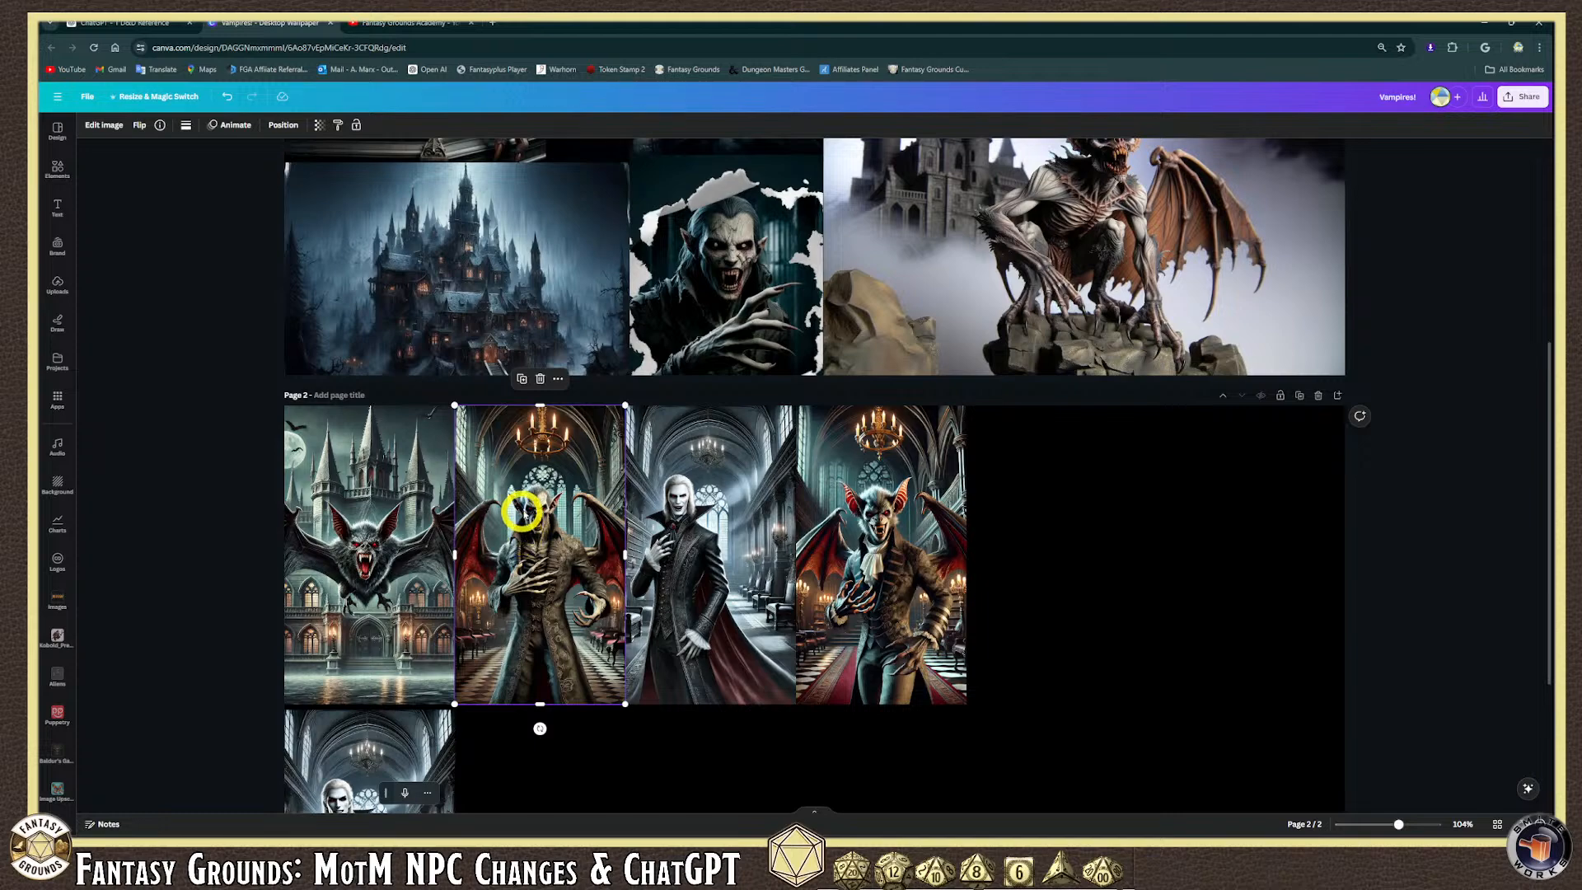
scroll(547, 546, "down", 3)
scroll(544, 544, "up", 8)
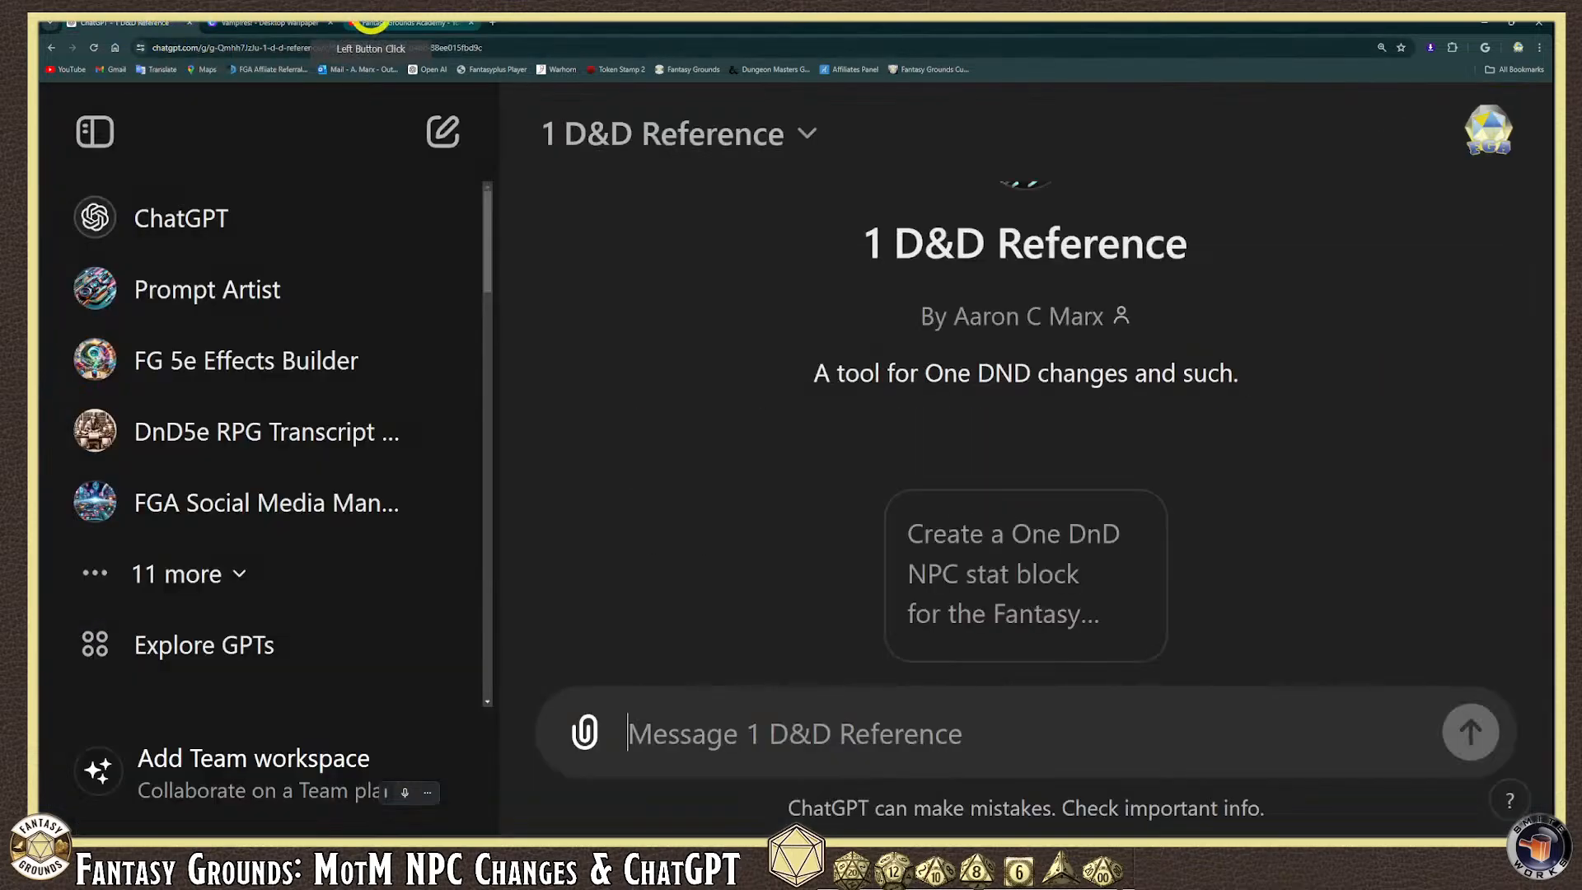
Look through the Fantasy Grounds Academy channel's past live streams on YouTube and revisit the Canva vampire artwork.
left_click(399, 23)
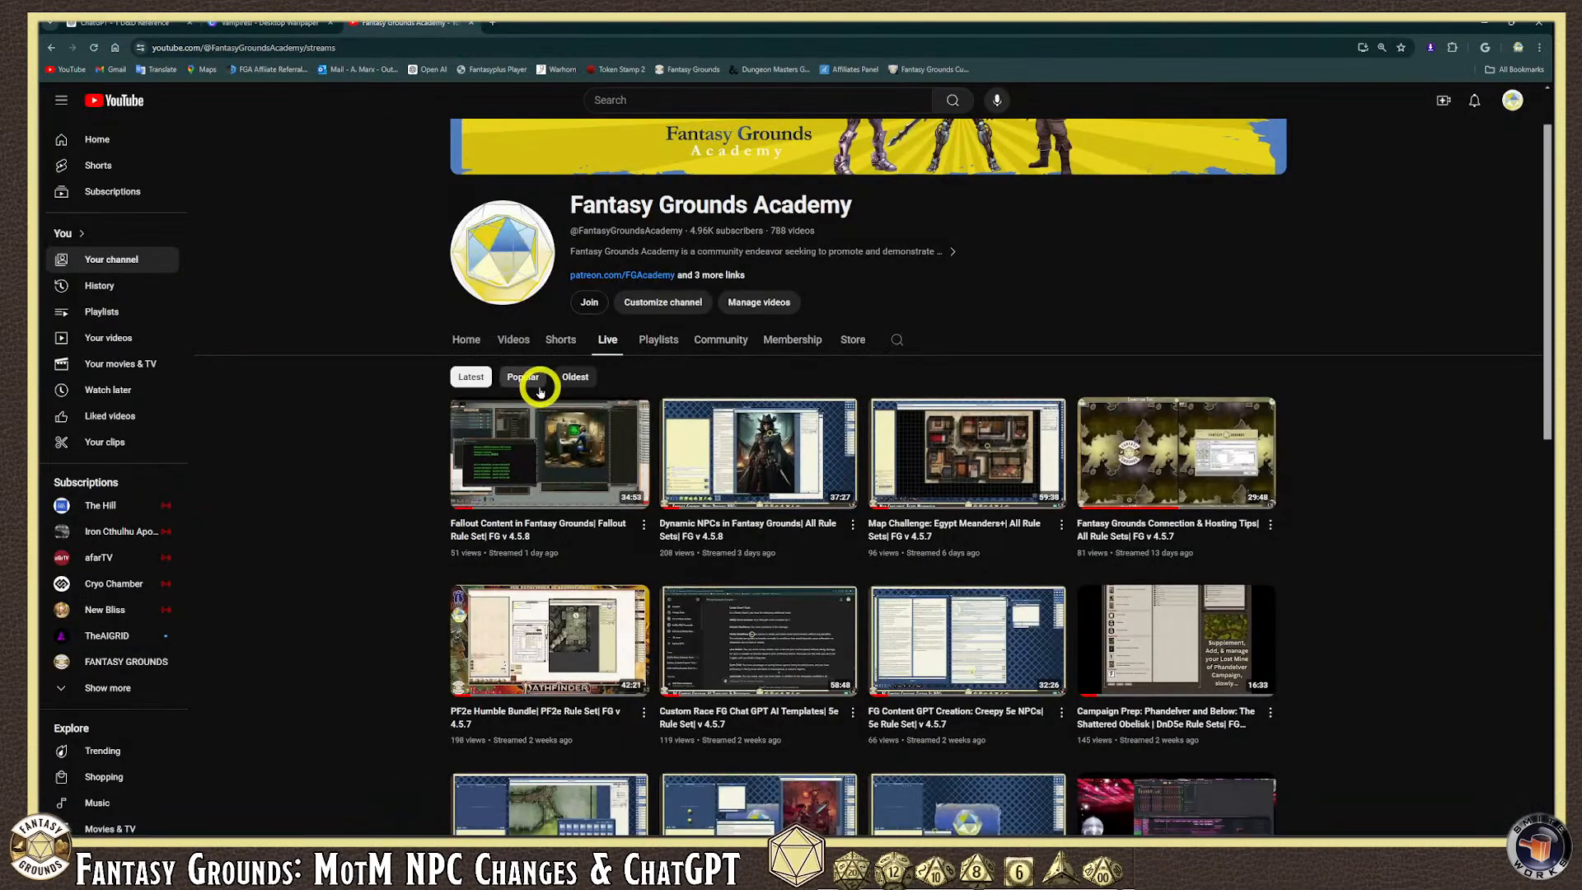
scroll(539, 453, "down", 1)
scroll(538, 455, "down", 3)
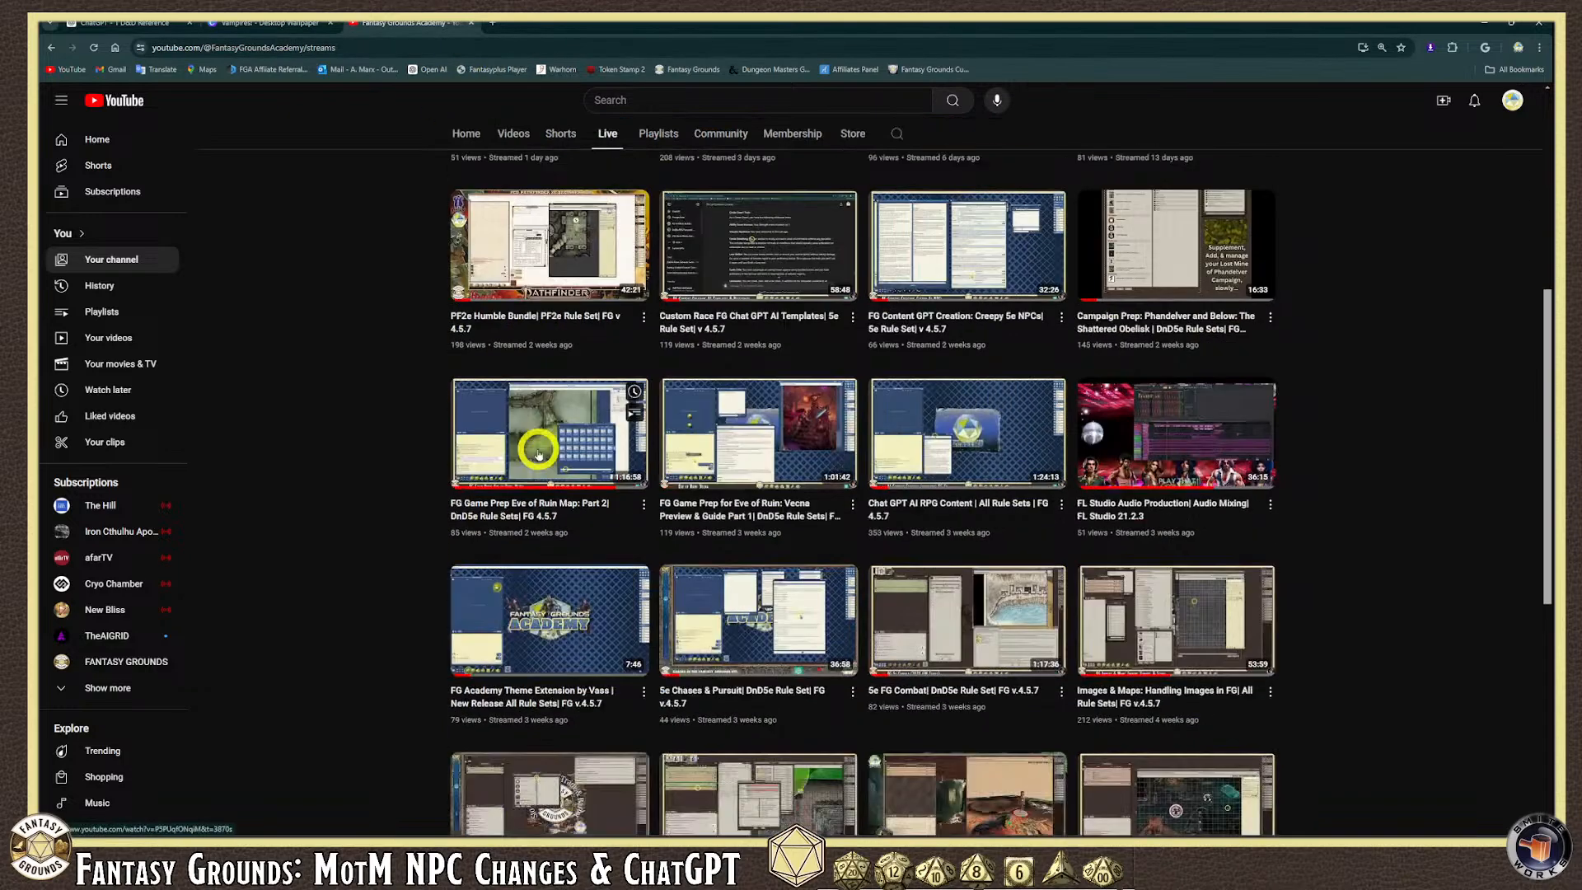
scroll(536, 445, "down", 3)
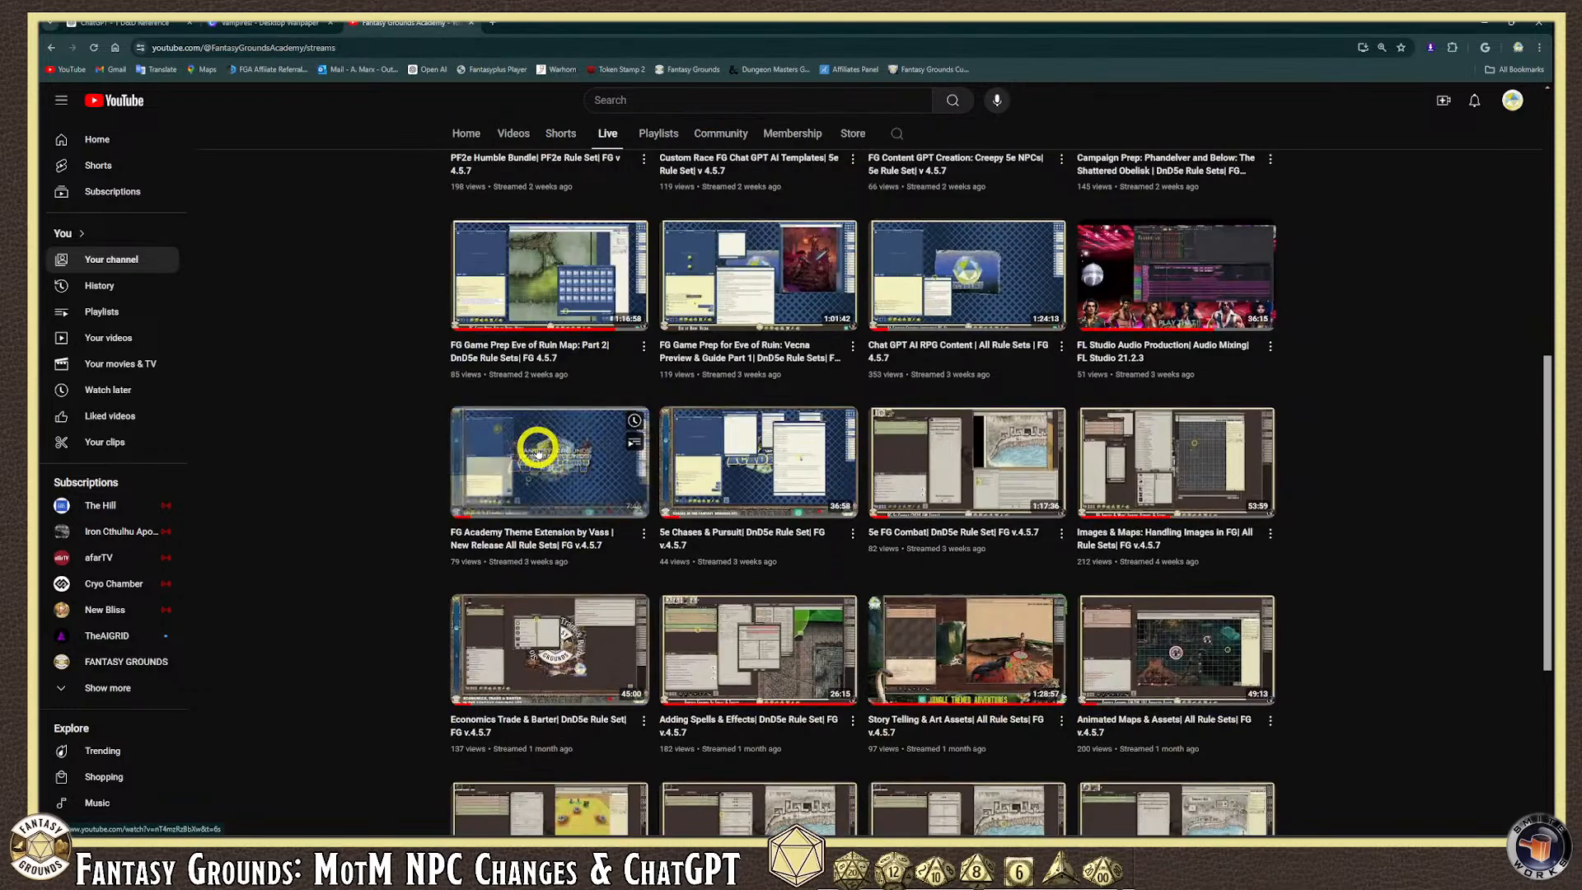
left_click(275, 23)
left_click(602, 292)
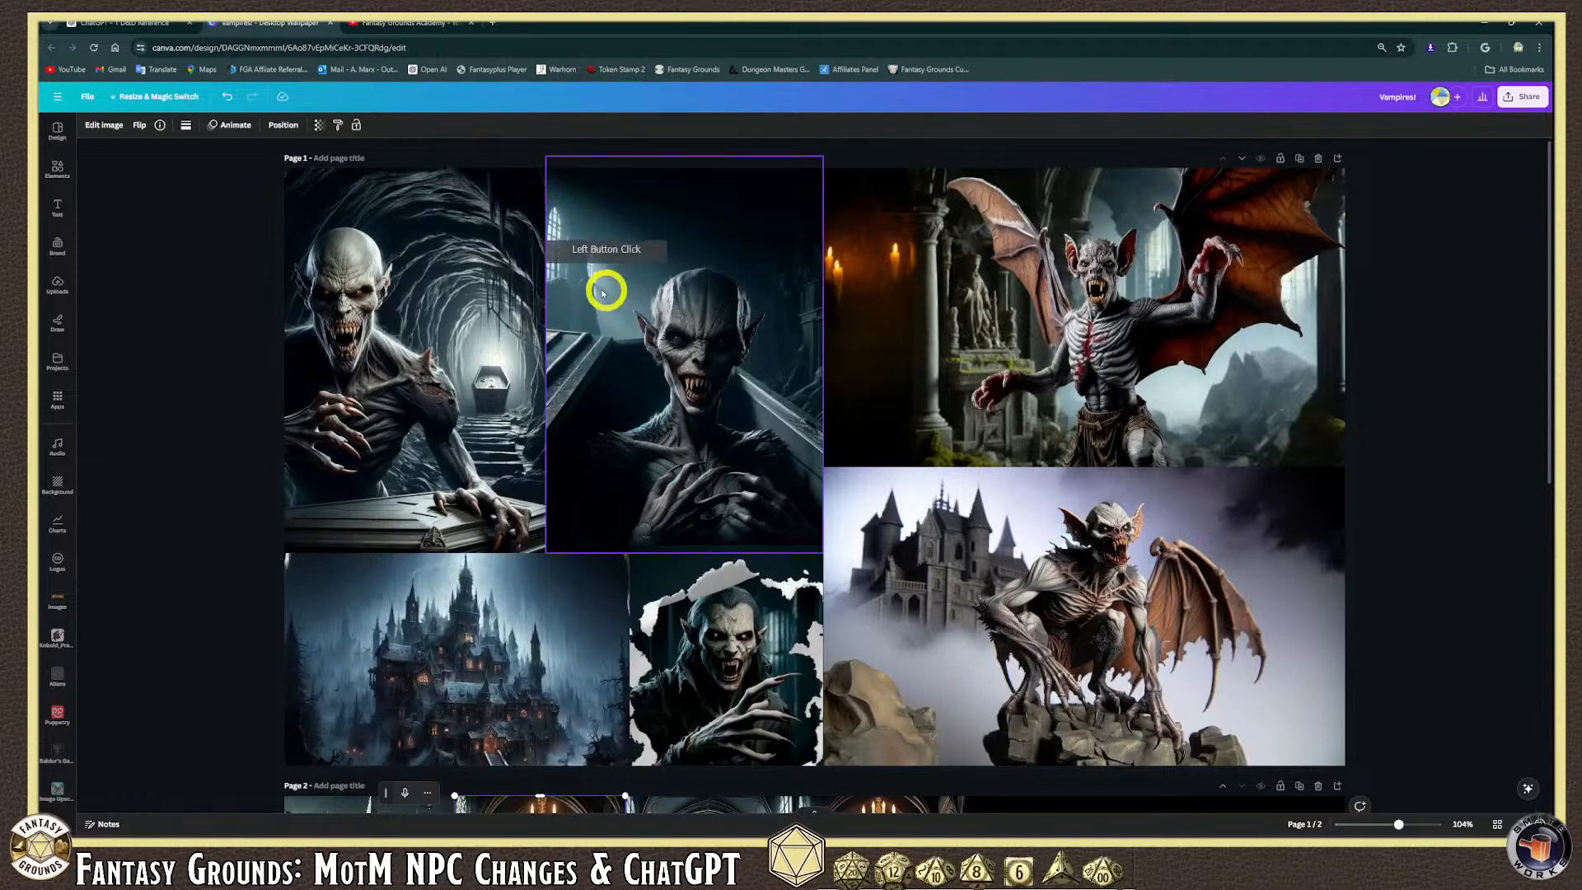
left_click(160, 25)
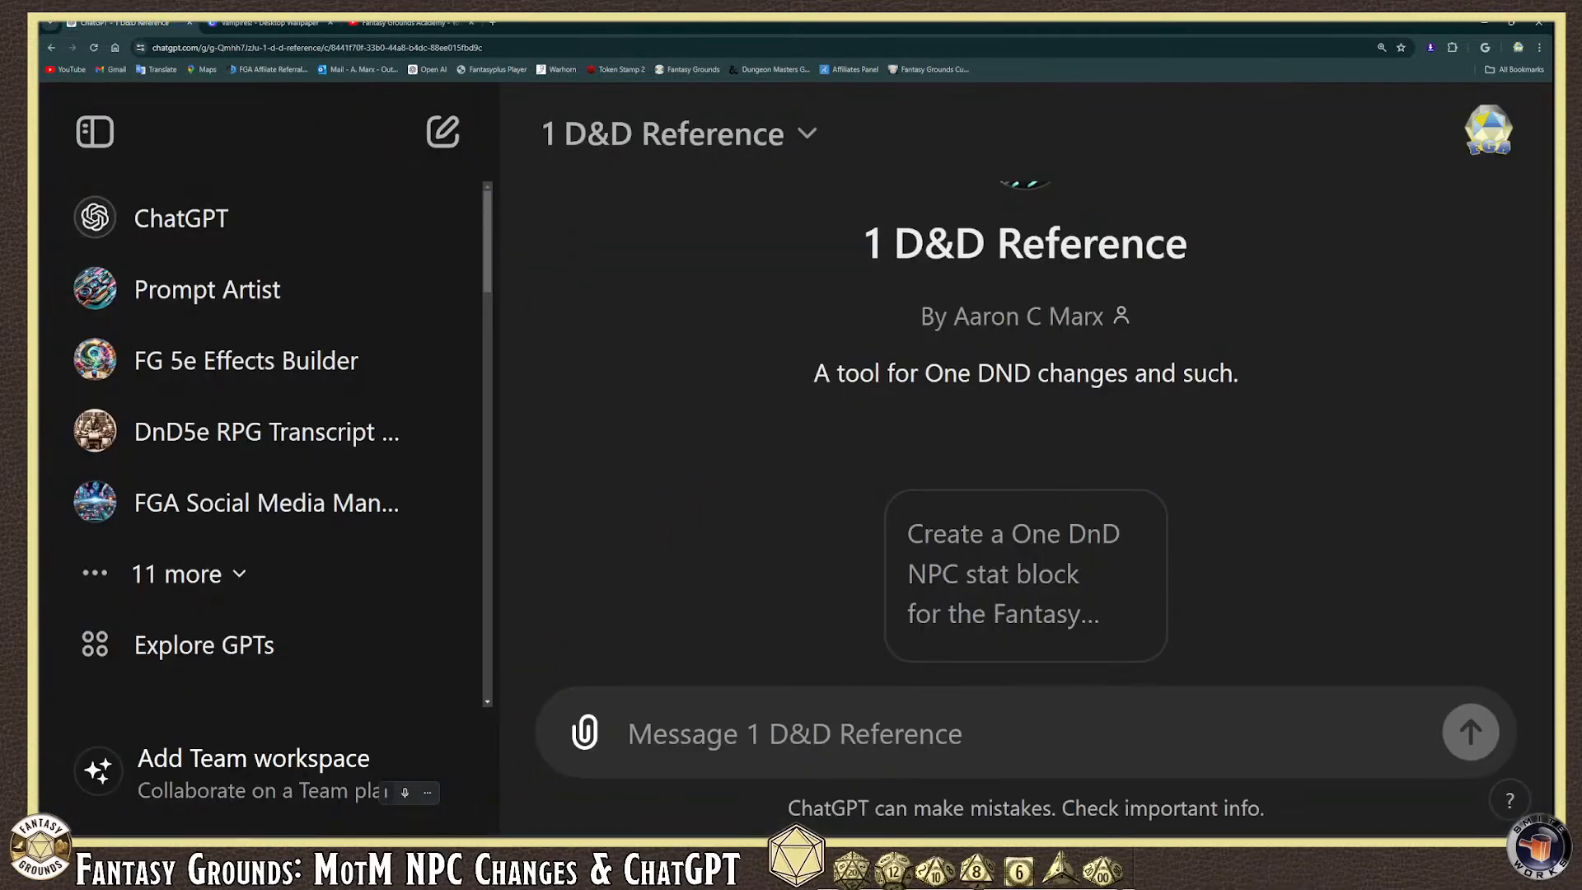
Switch back to Fantasy Grounds and review the vampire's NPC notes from the description through tactics, minions and stat block.
left_click(246, 847)
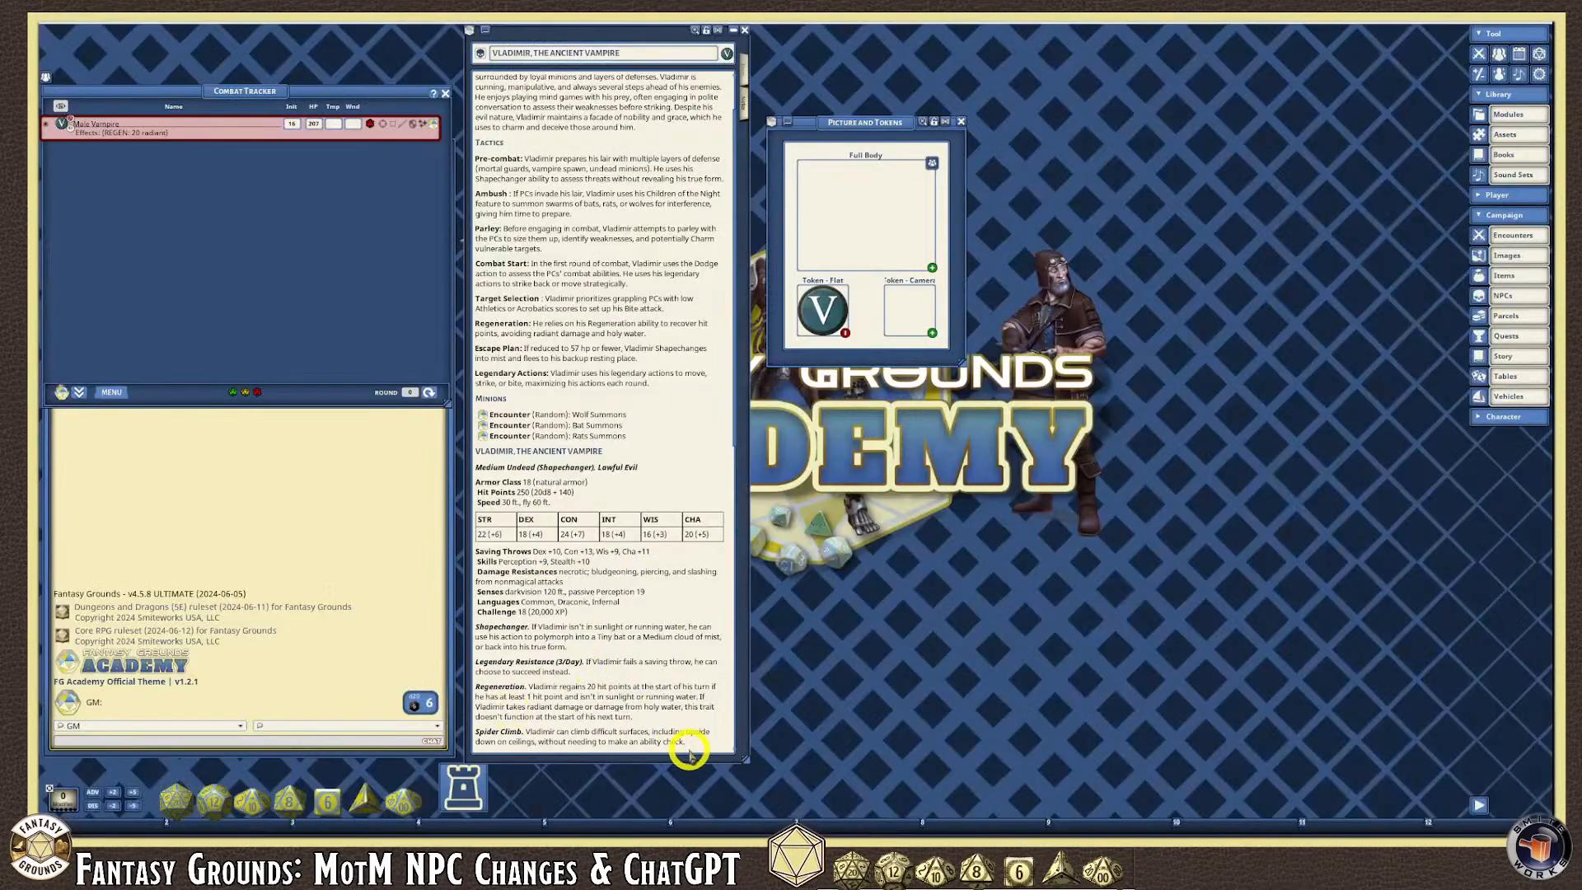
left_click_drag(693, 761, 696, 756)
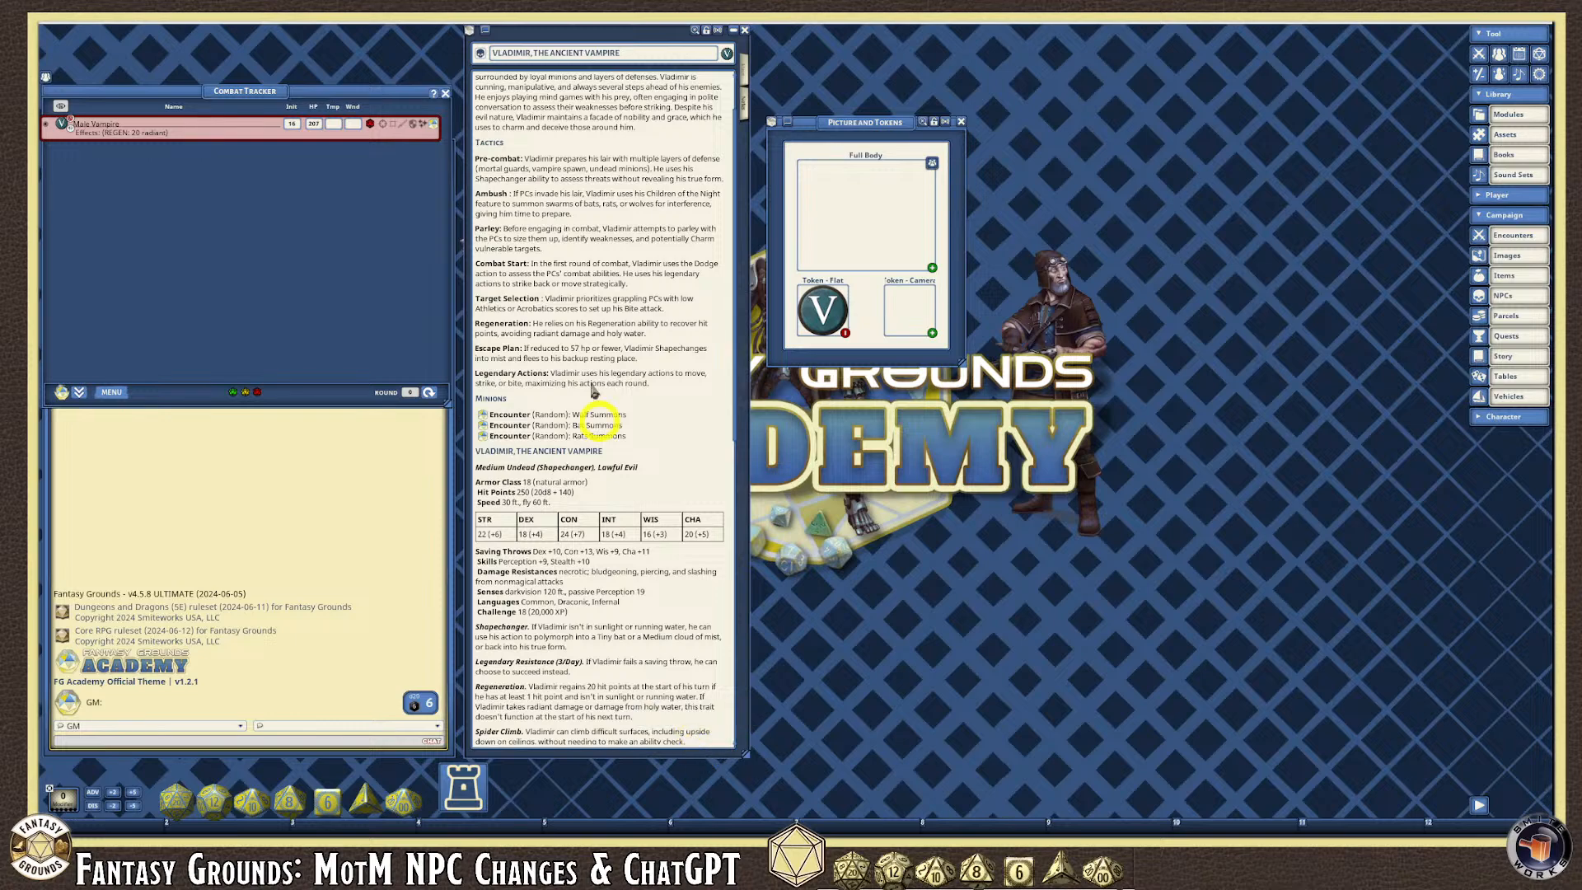
scroll(566, 420, "up", 3)
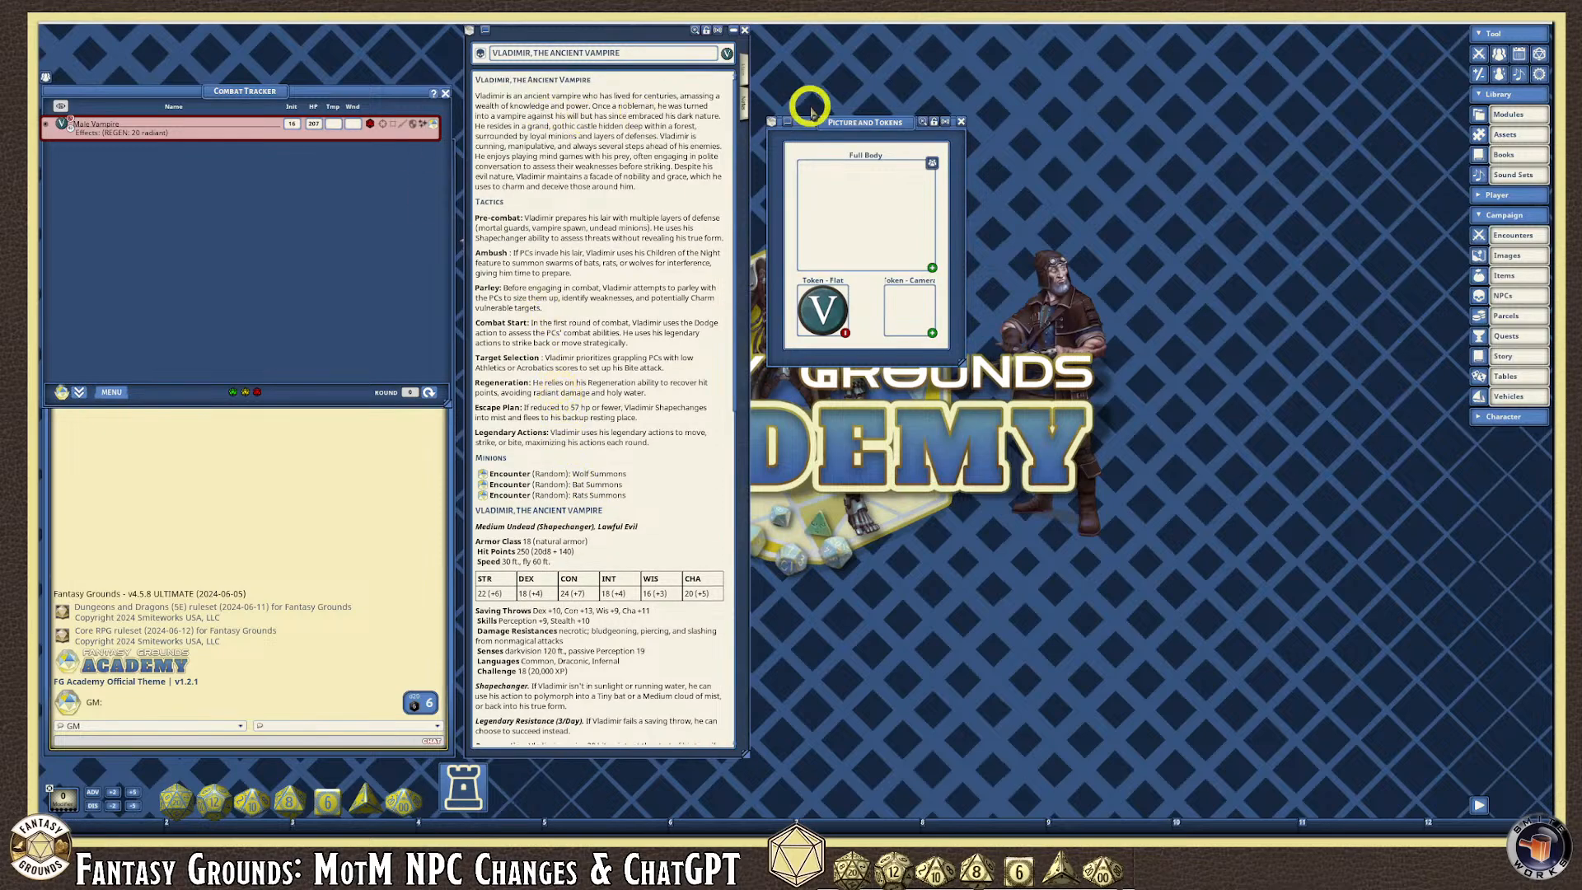
scroll(577, 297, "down", 3)
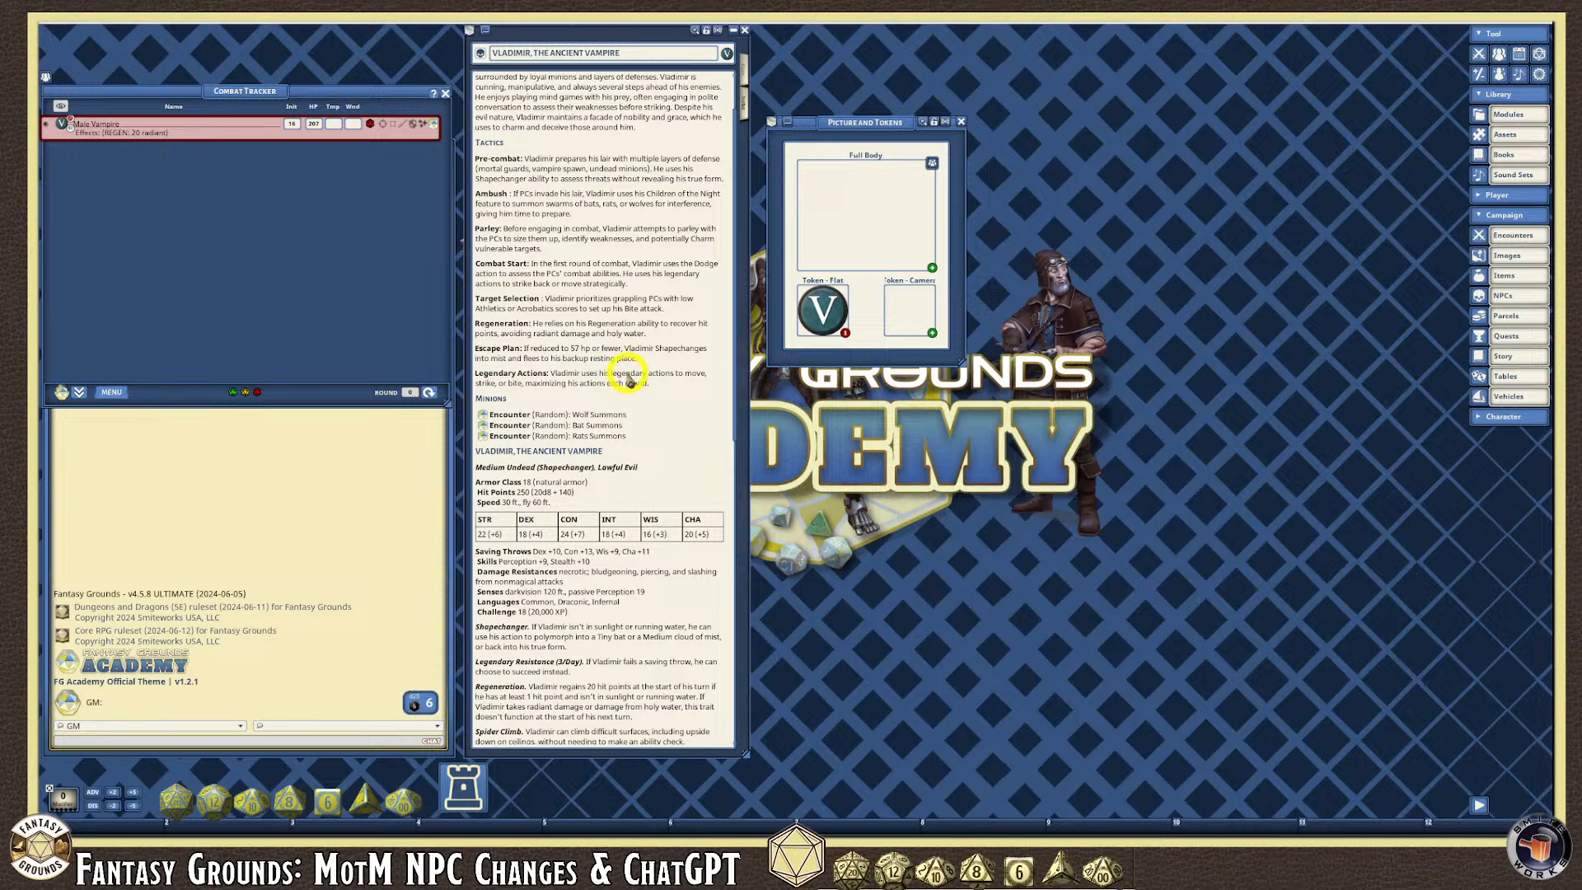
scroll(622, 384, "down", 2)
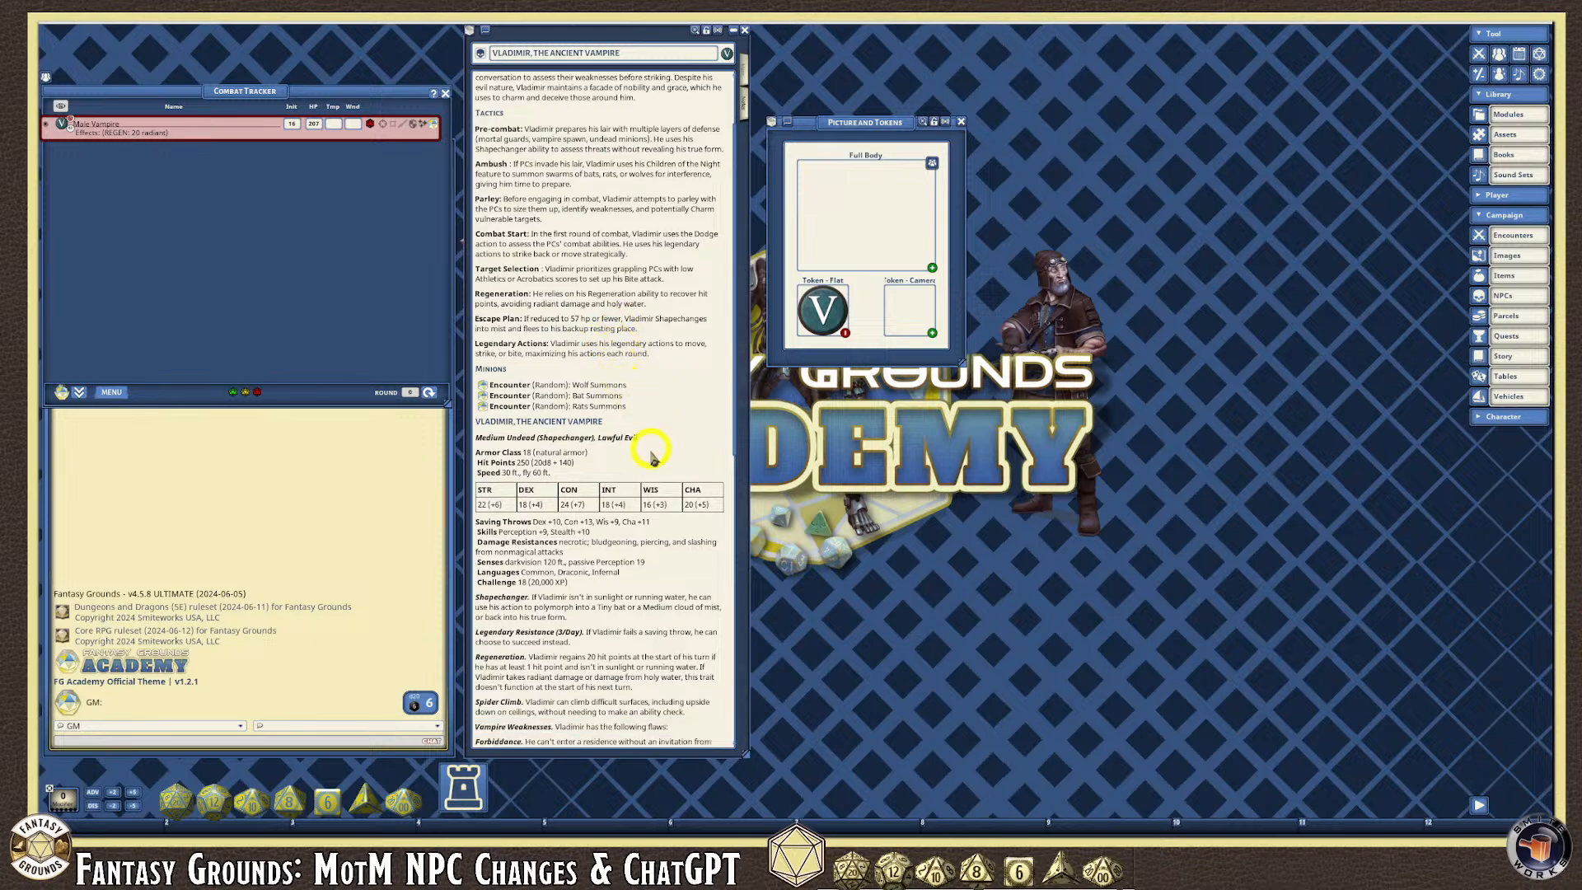
scroll(638, 494, "down", 7)
scroll(642, 496, "down", 18)
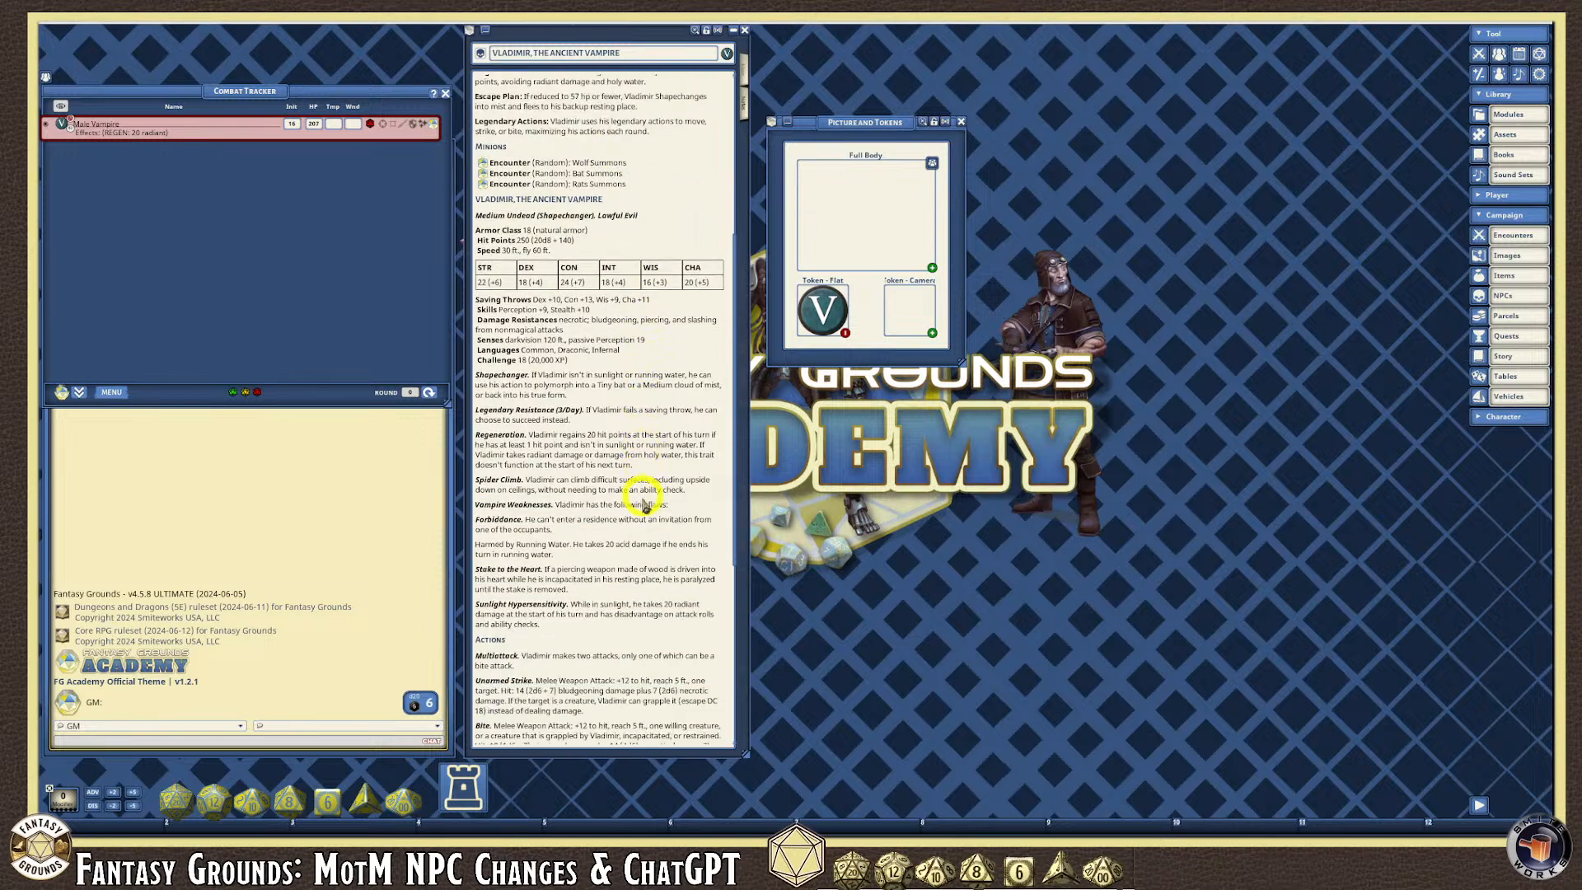
Insert an empty line beneath the Misty Step bonus action in the vampire's notes.
scroll(645, 531, "down", 4)
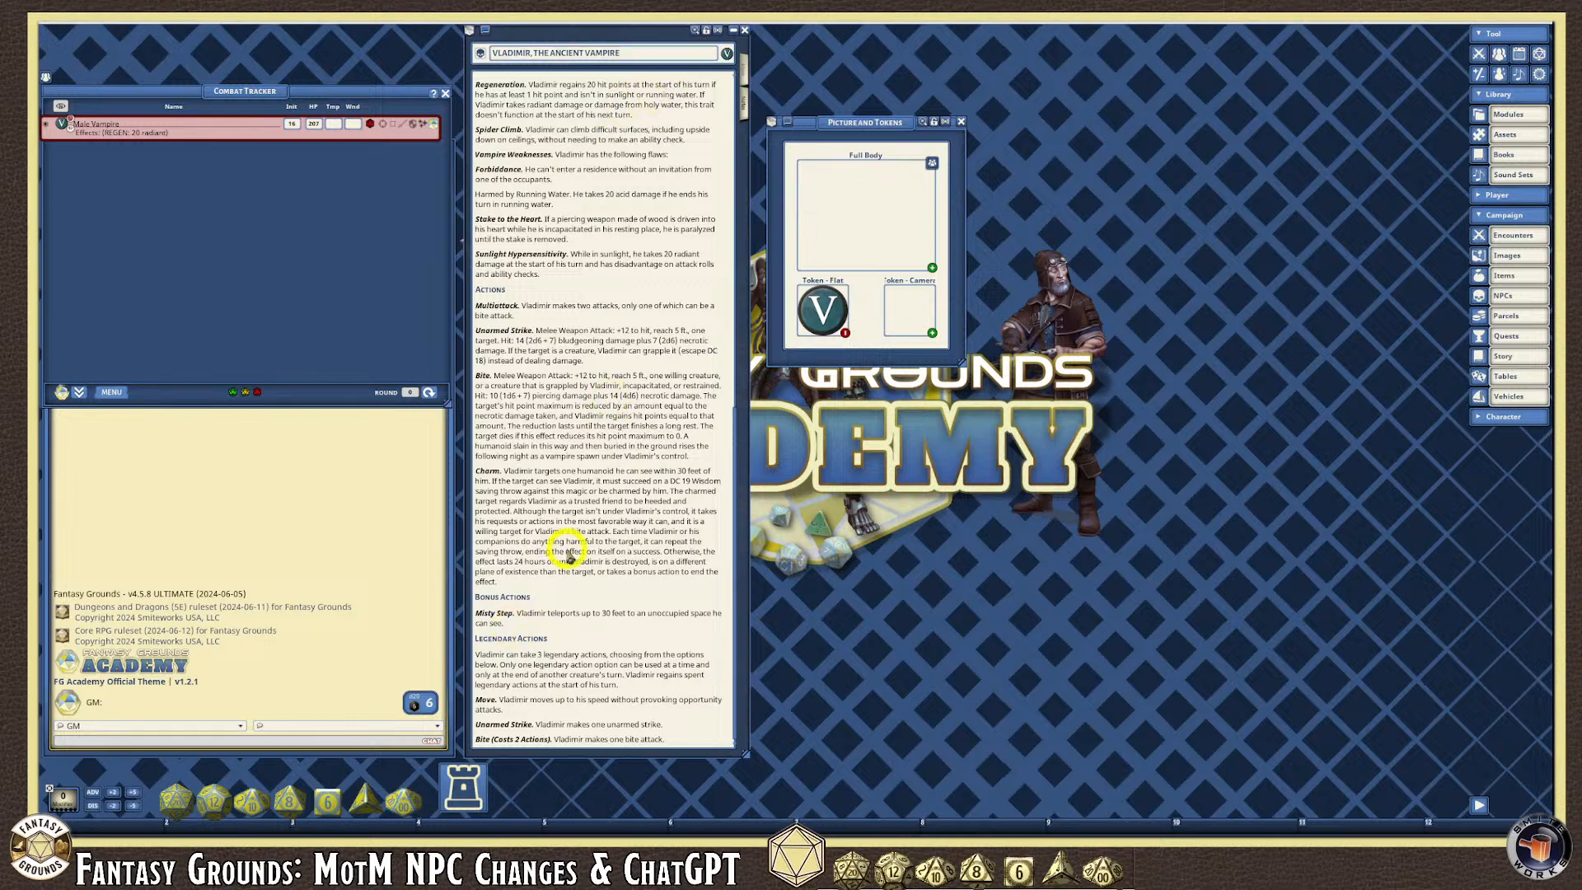
left_click(590, 632)
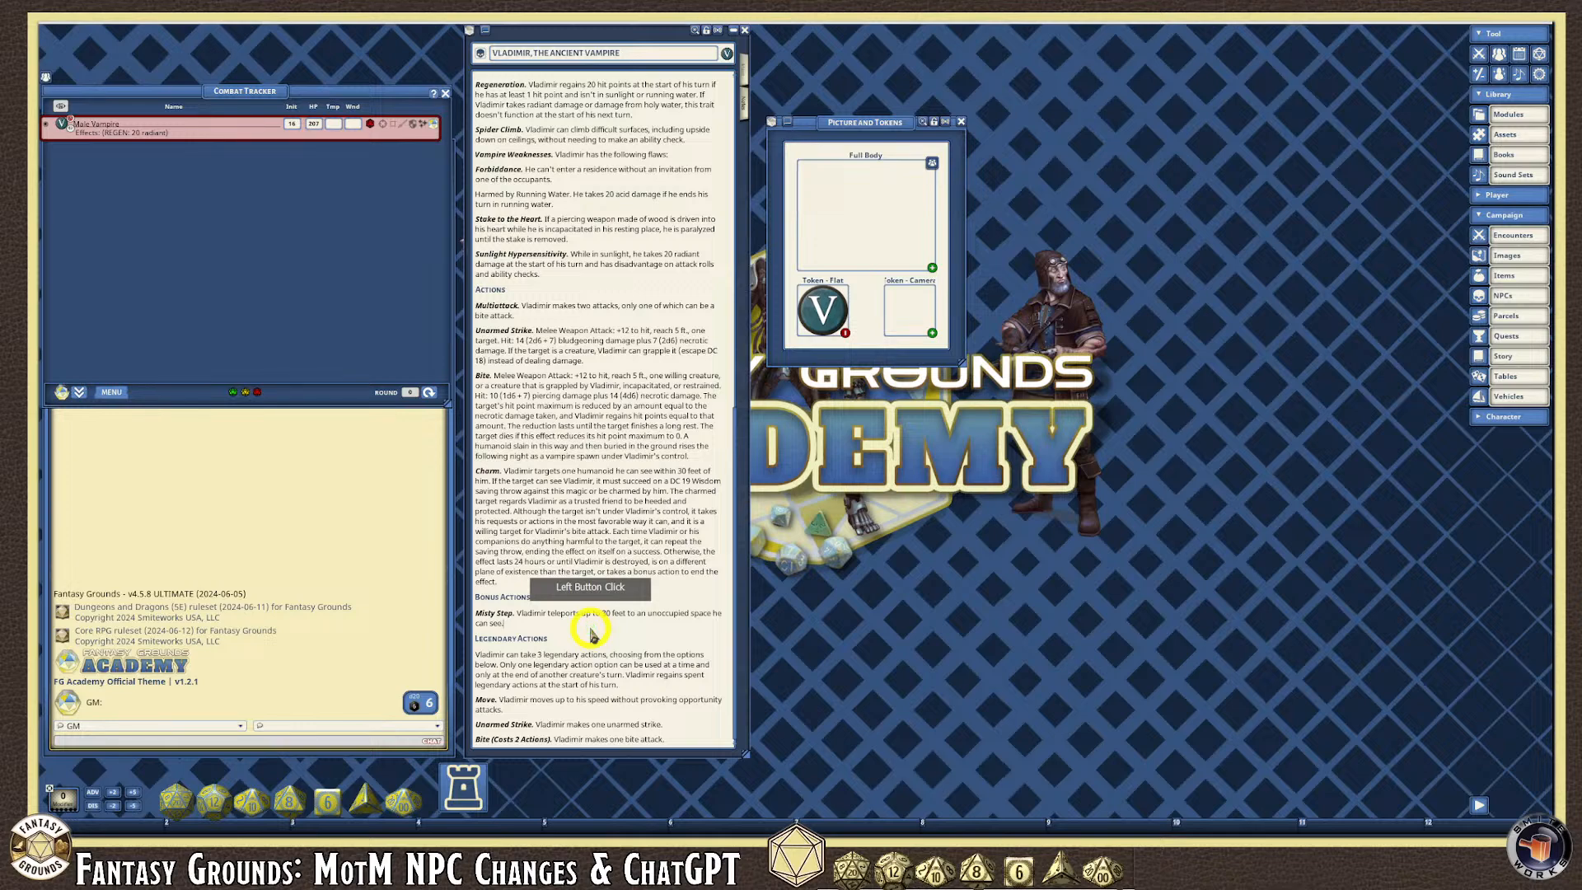
key("Return")
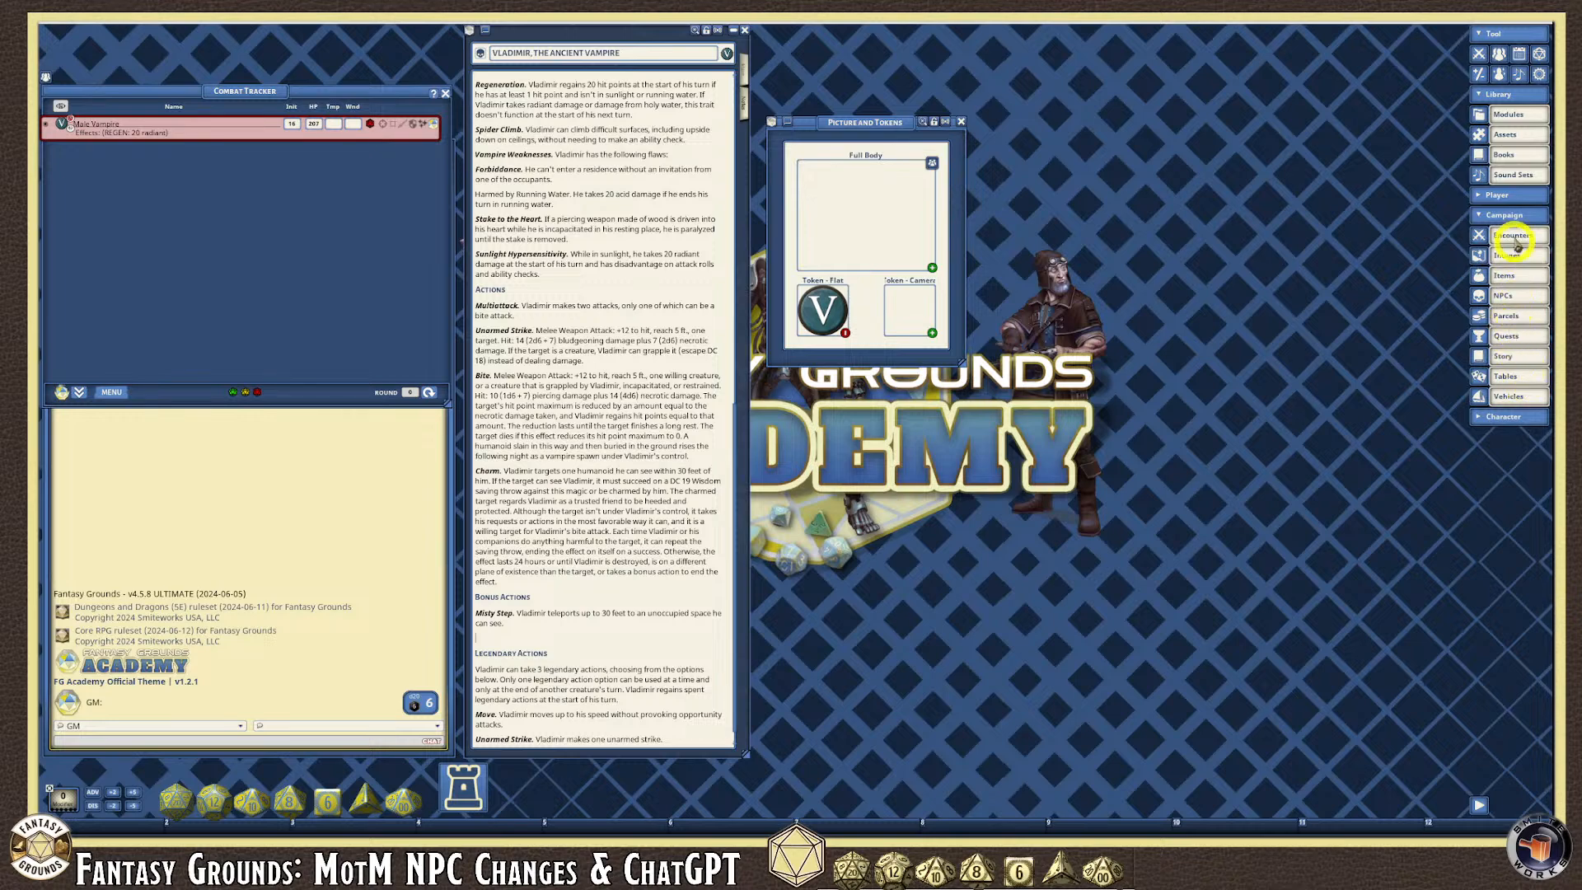
Open the Spells list, place it beside the notes and filter it for "misty".
left_click(1504, 416)
left_click(1522, 537)
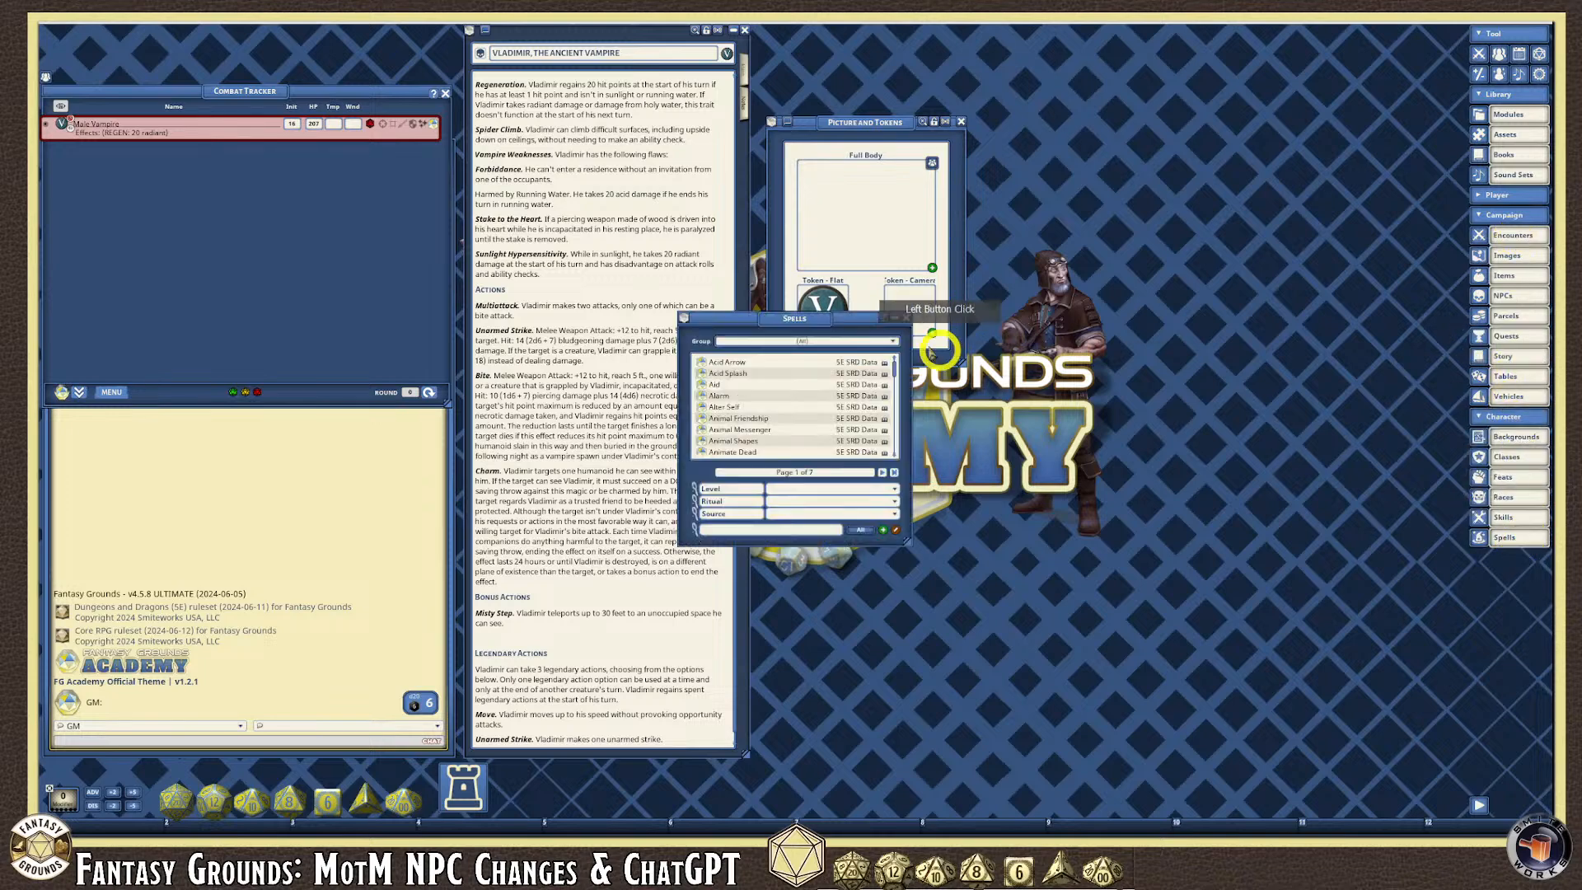
left_click_drag(770, 326, 1033, 463)
left_click(1005, 519)
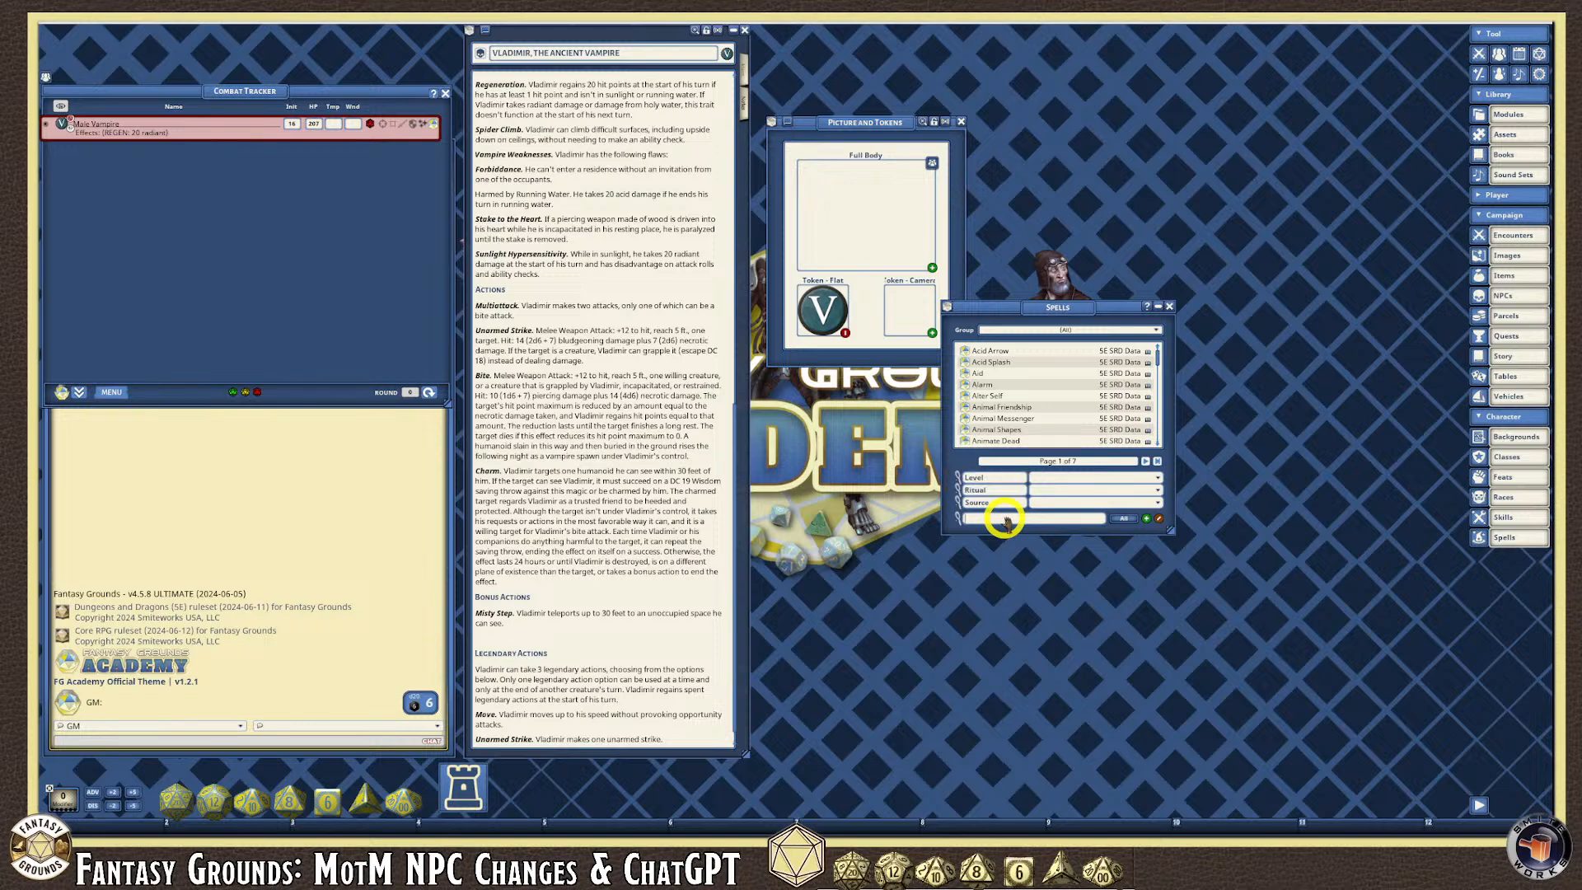
type("misty")
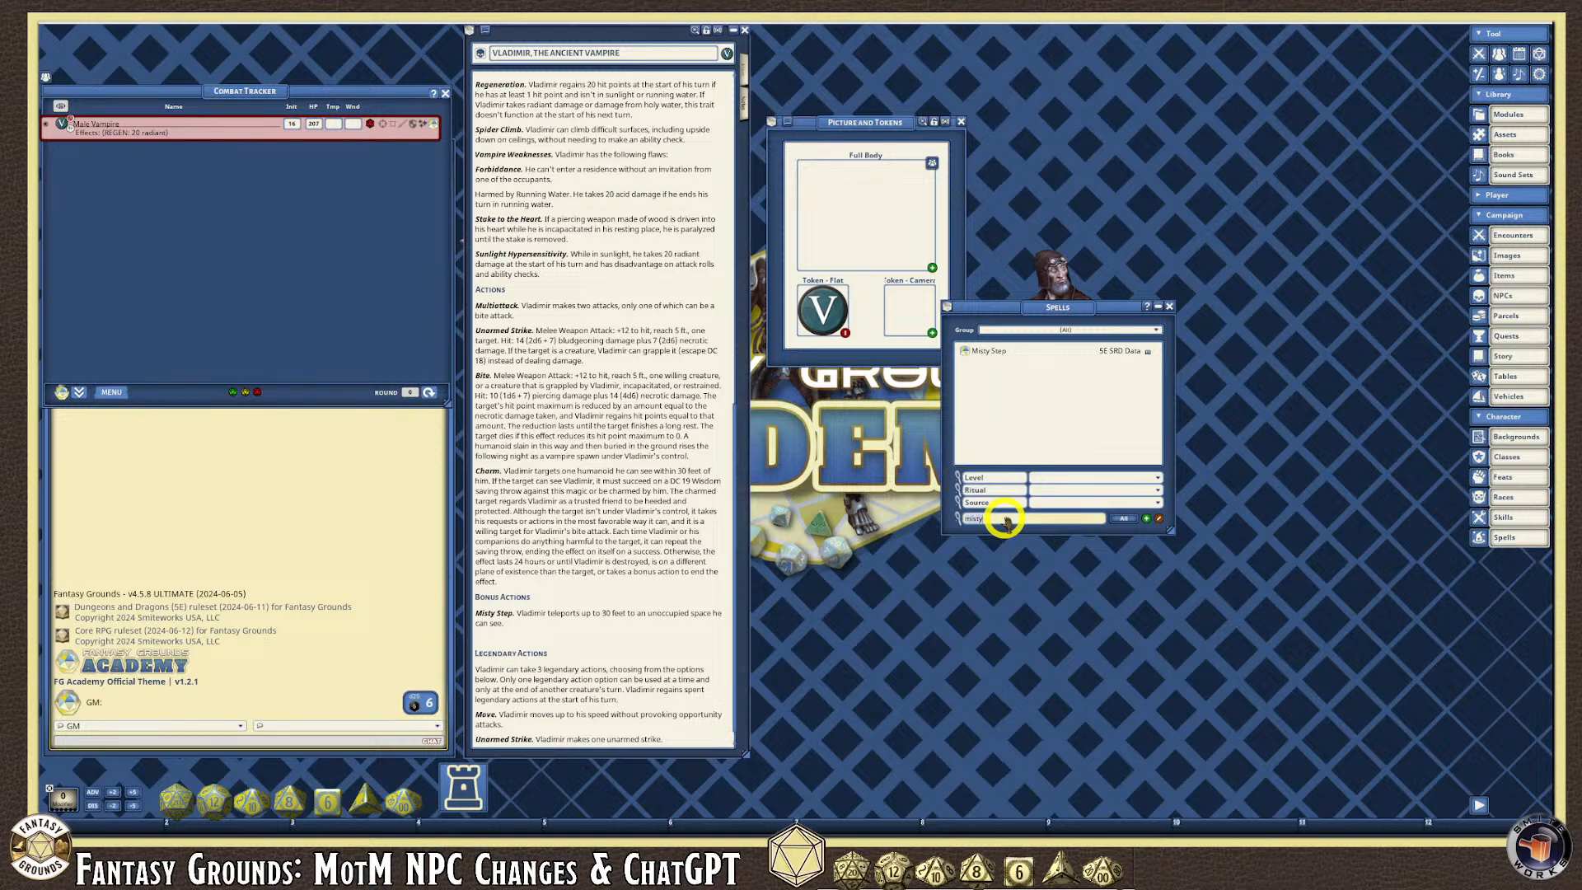
Open the Misty Step spell record and link it on the empty line under the vampire's Bonus Actions.
left_click(965, 352)
left_click_drag(823, 311, 880, 280)
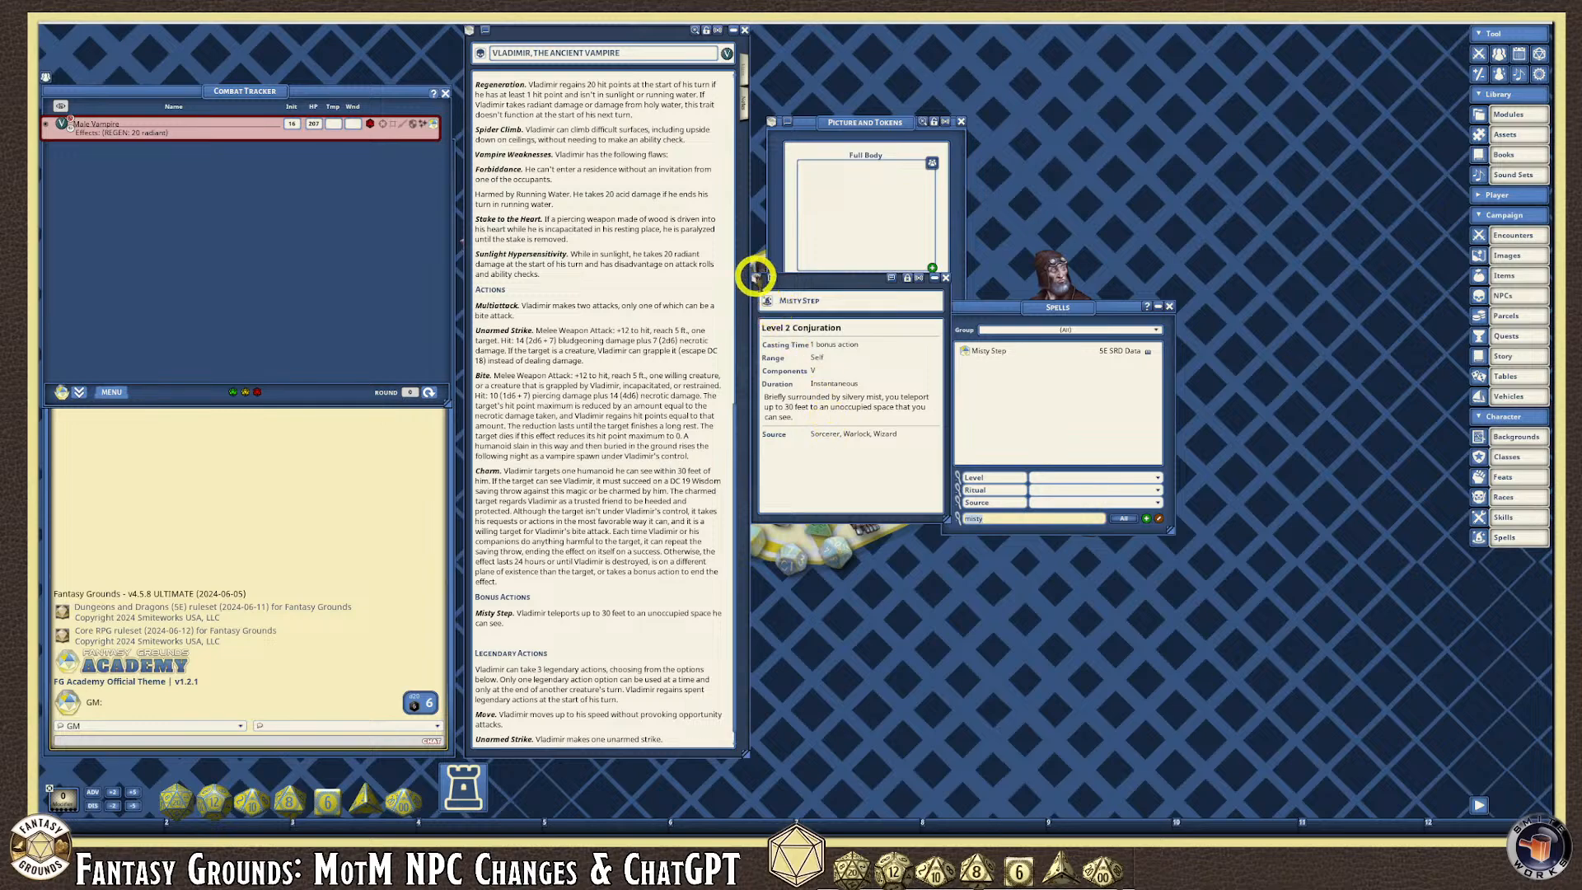
left_click_drag(767, 302, 482, 635)
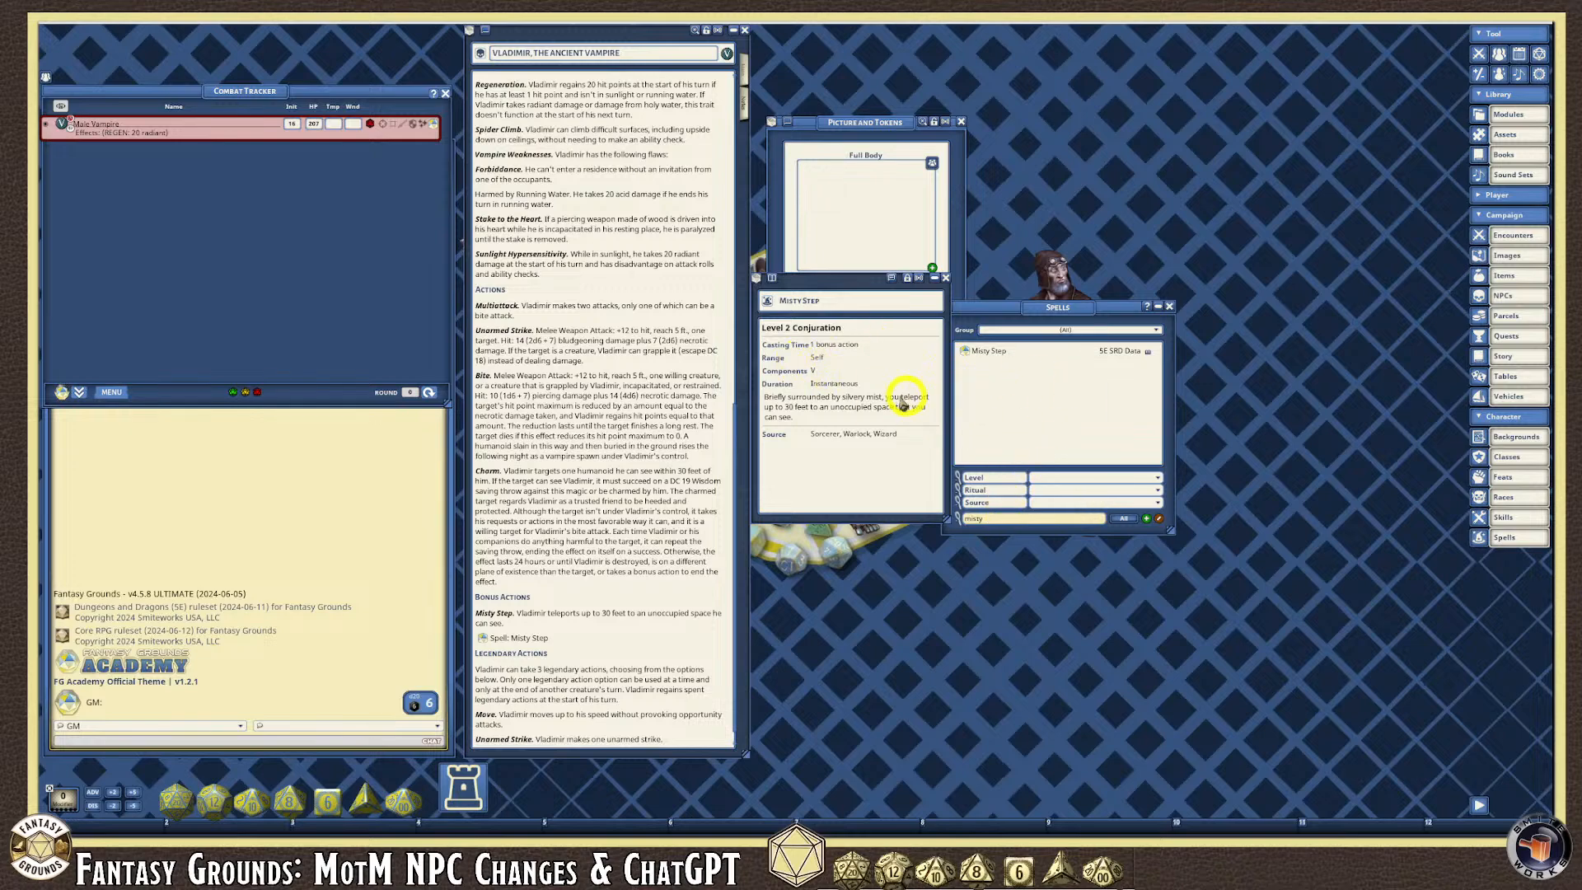
Bold the "Spell:" label of the Misty Step link and add "[B]" after the spell name.
left_click(495, 644)
left_click_drag(494, 642, 491, 642)
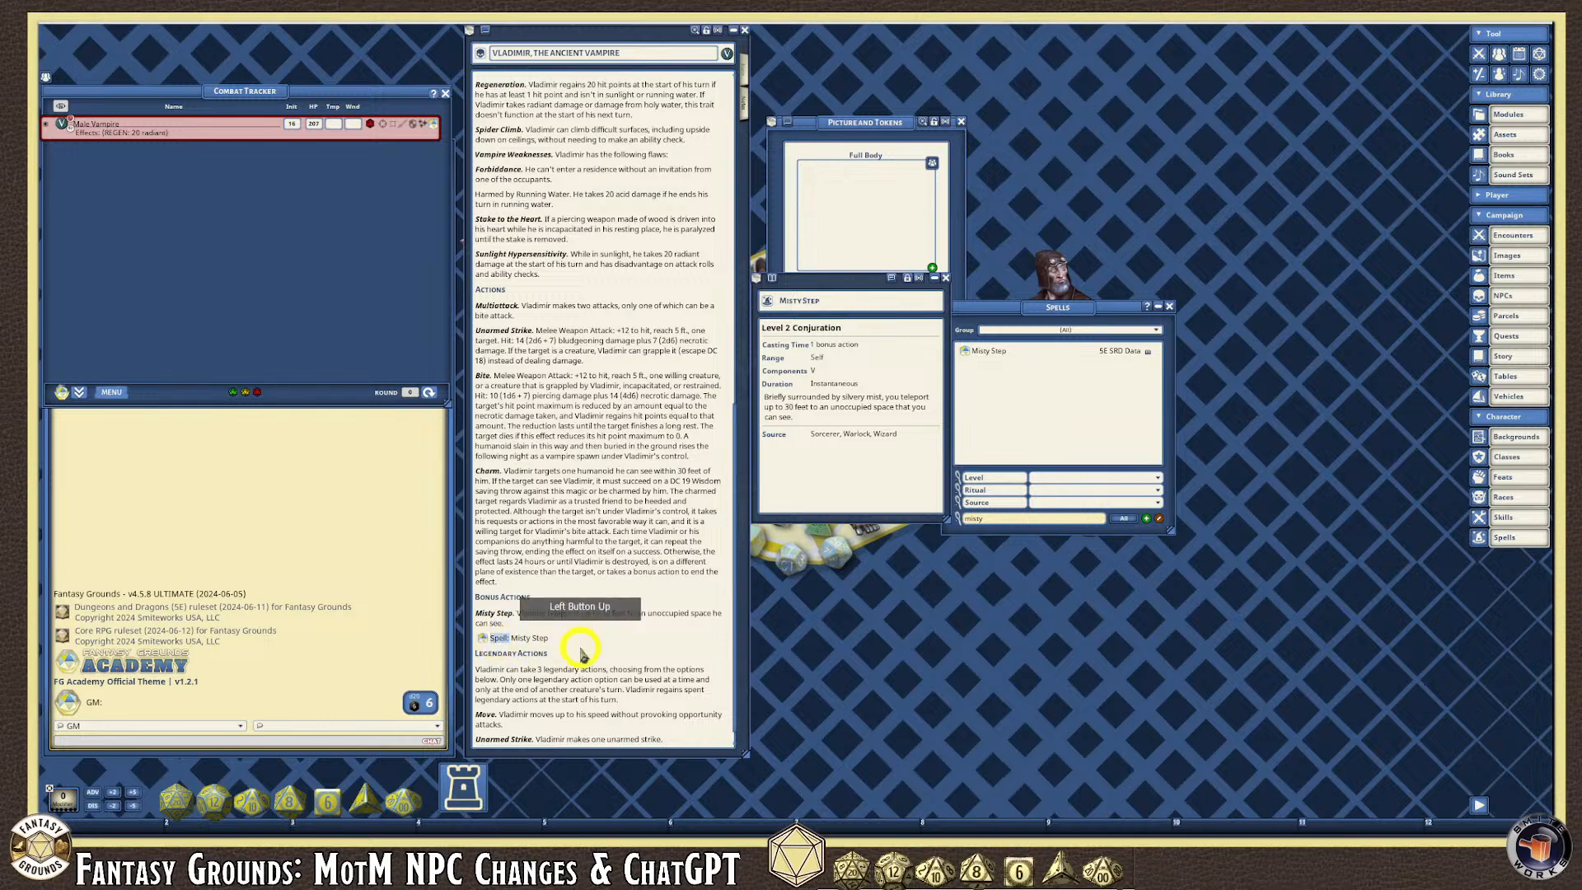
key("ctrl+b")
left_click(594, 645)
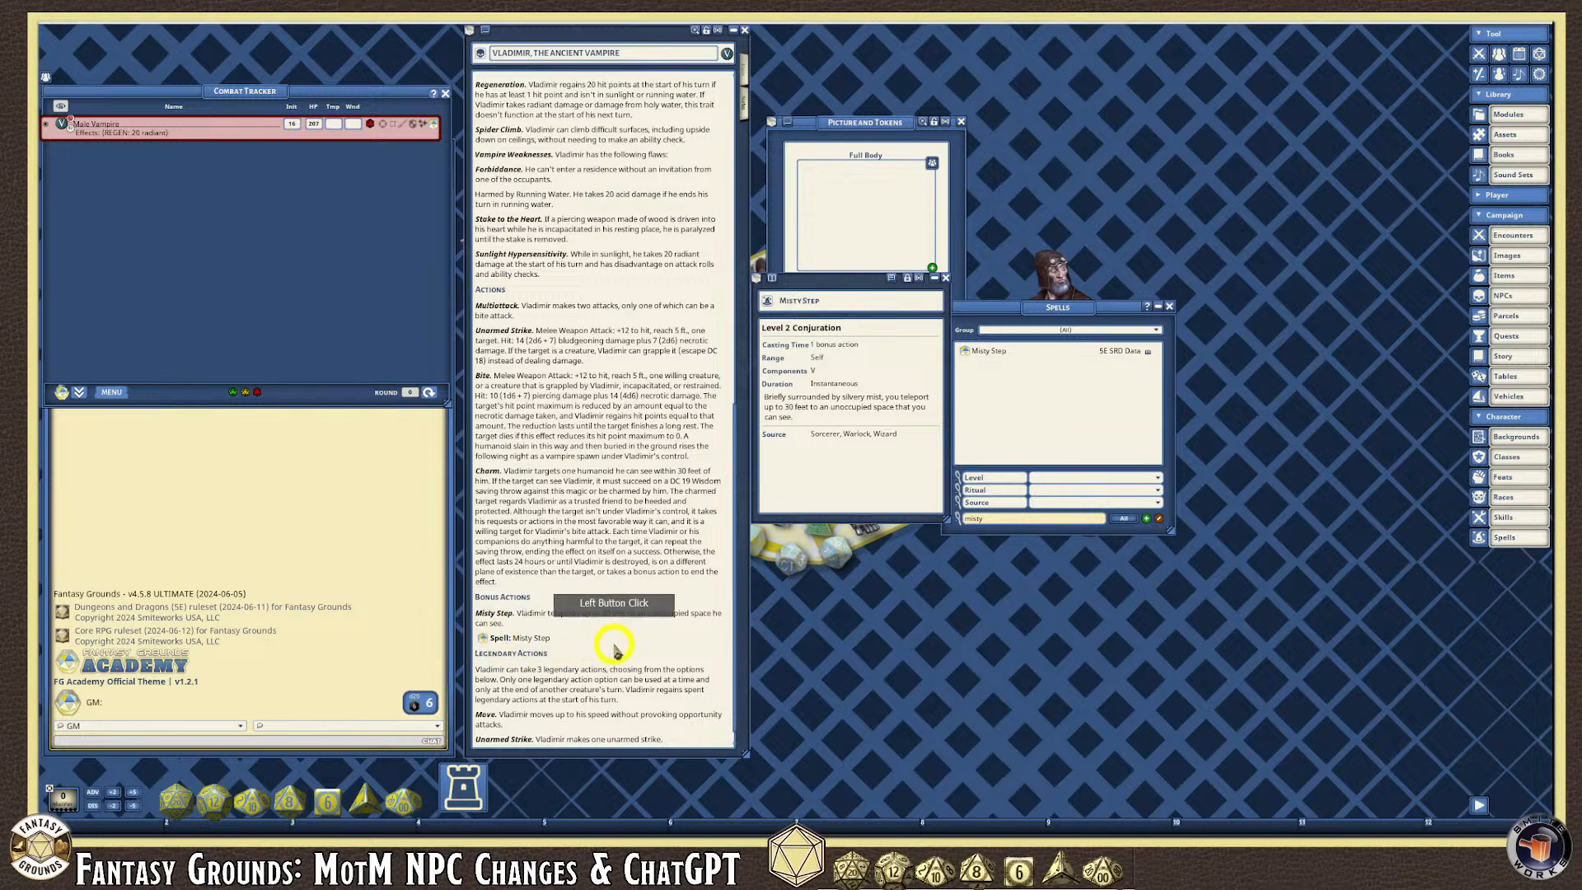
scroll(614, 646, "down", 1)
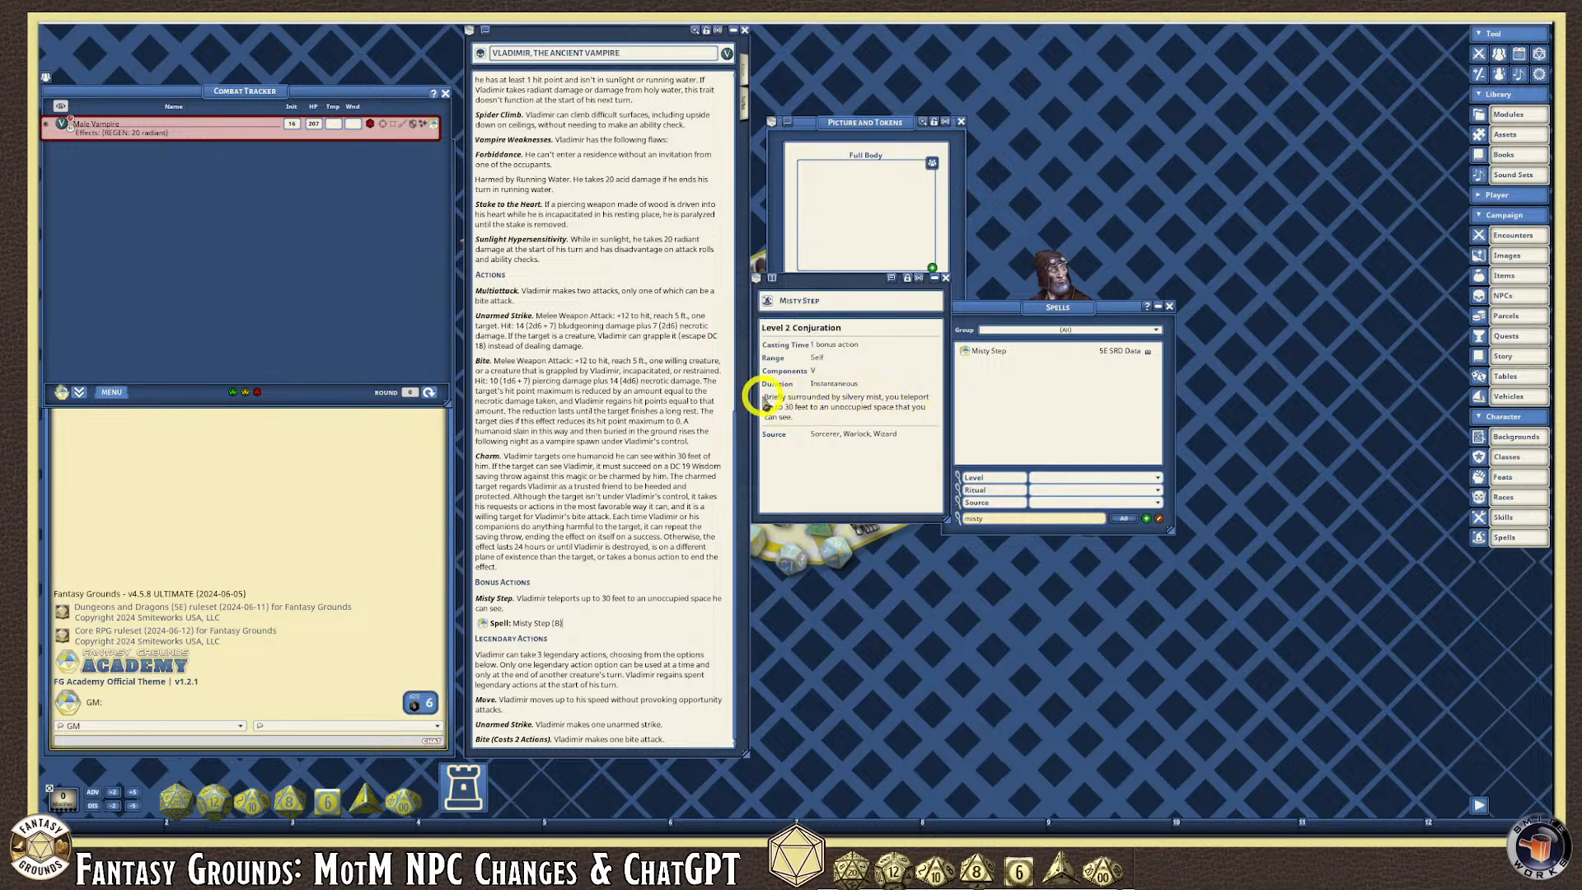
left_click_drag(766, 403, 770, 403)
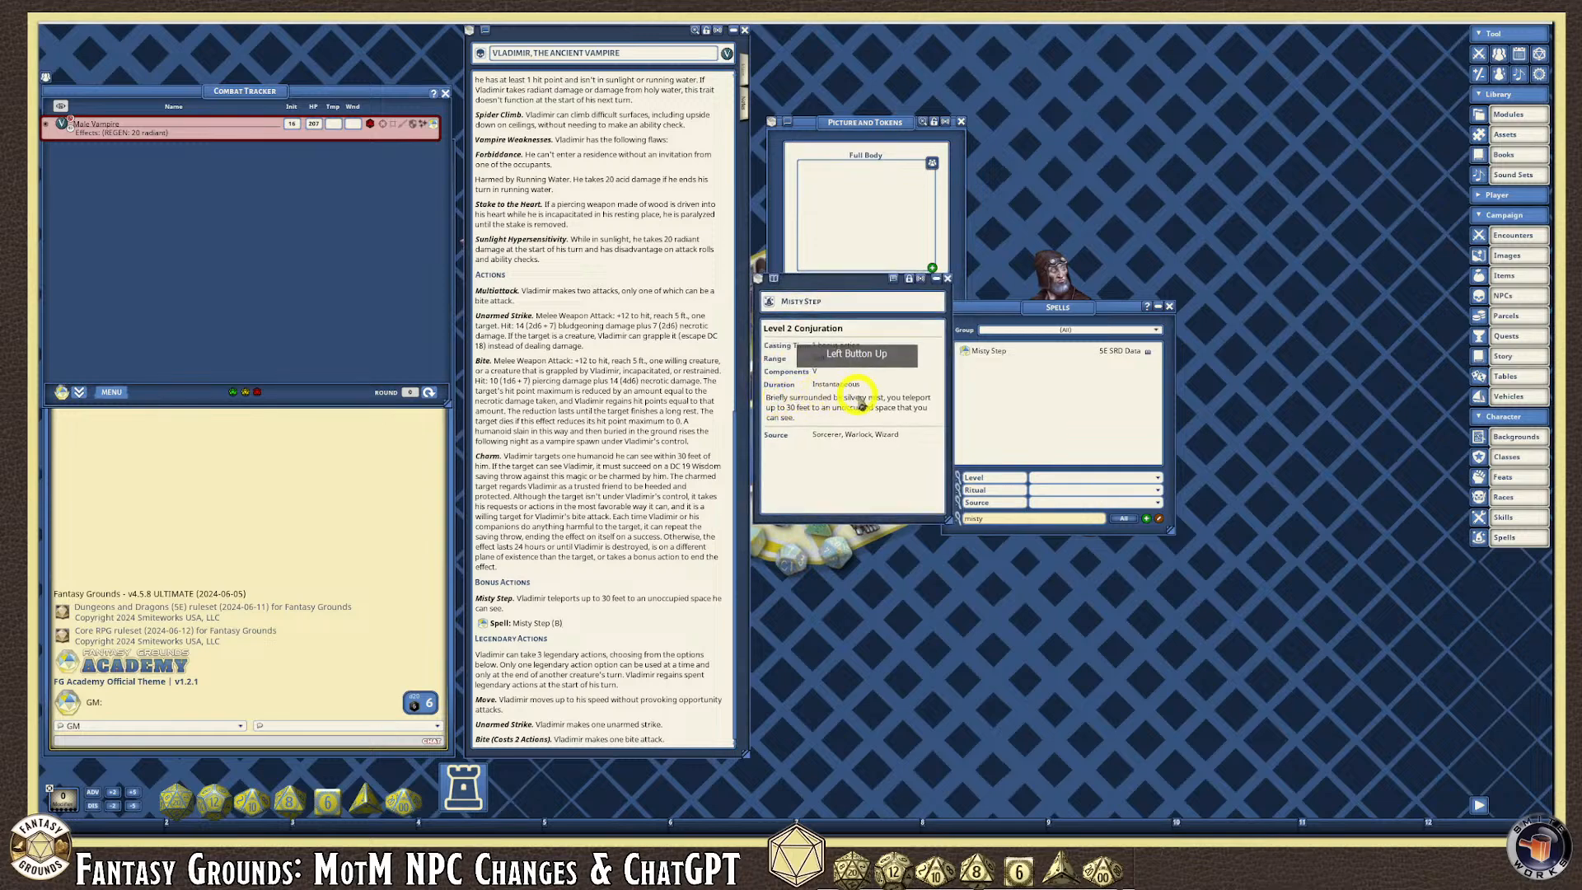
left_click(562, 623)
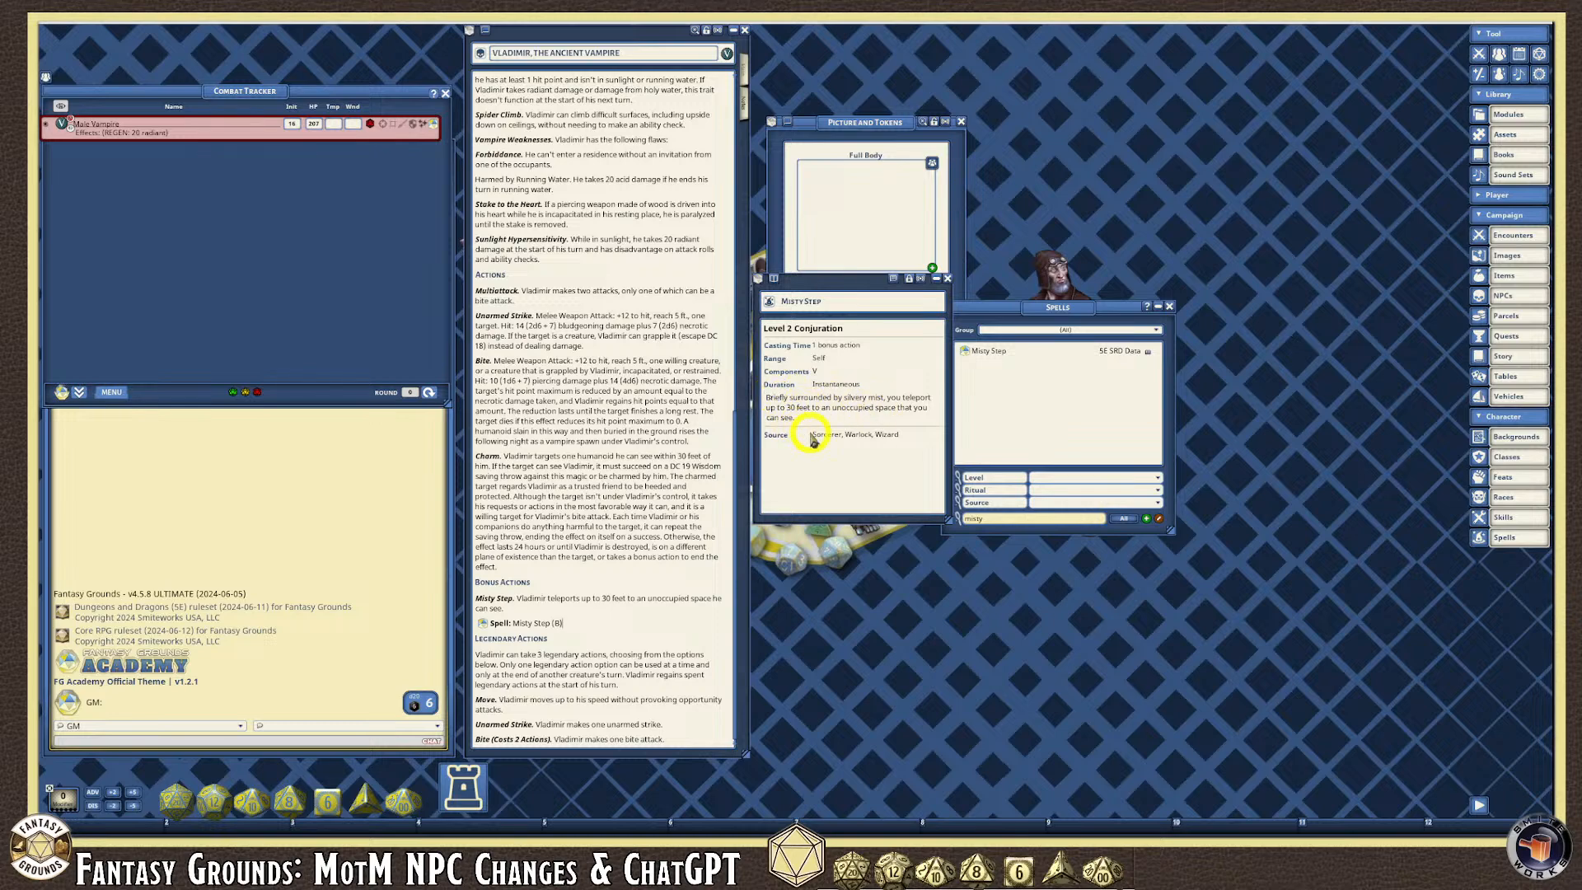
scroll(568, 534, "up", 1)
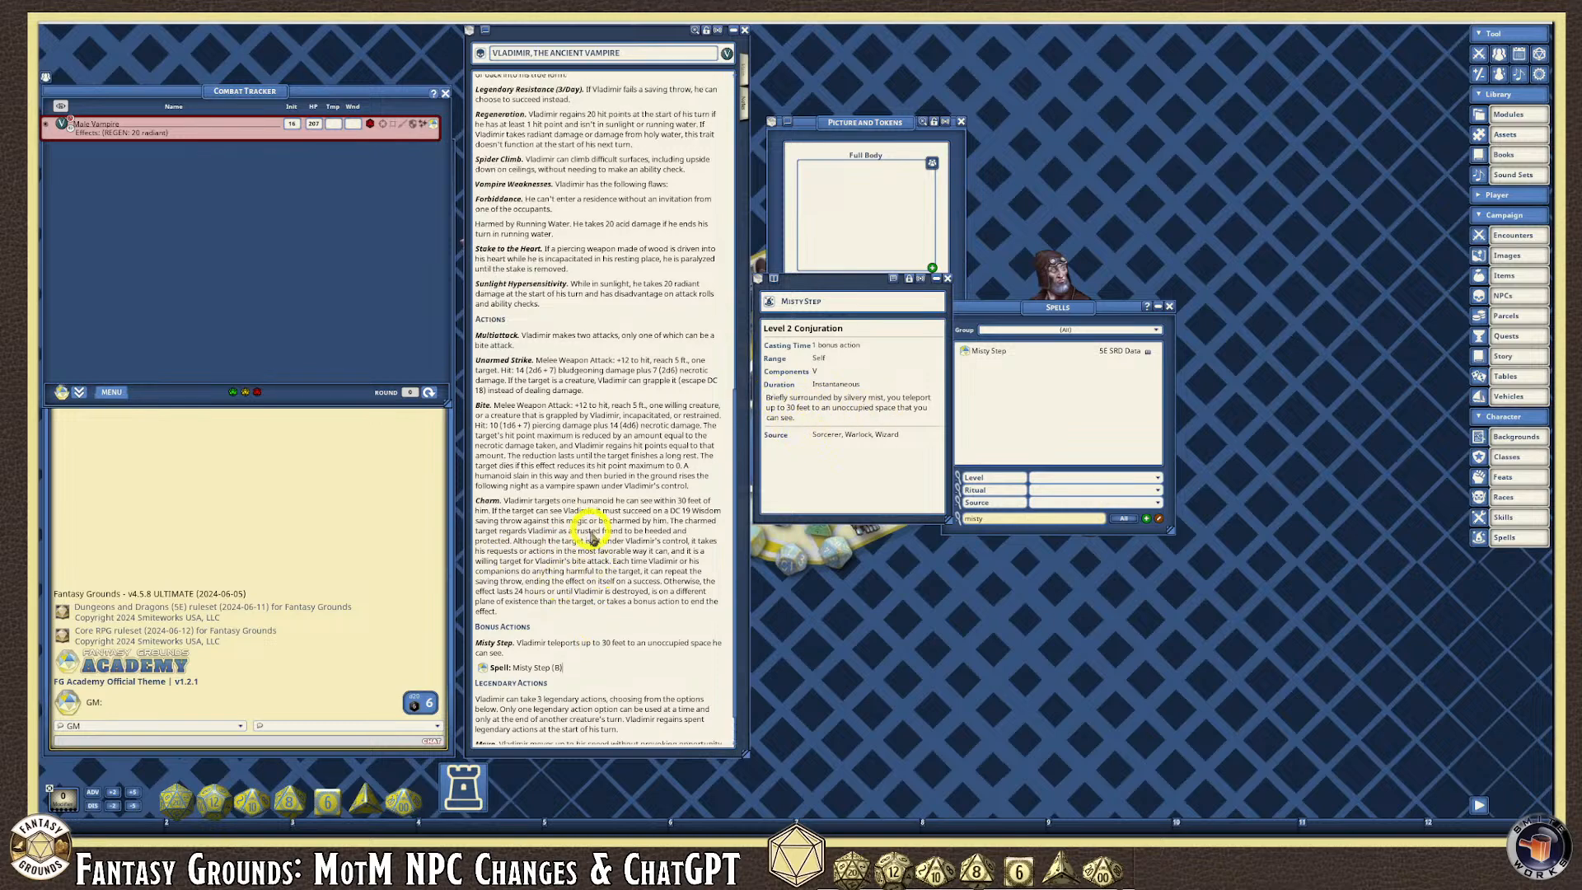
scroll(544, 531, "down", 1)
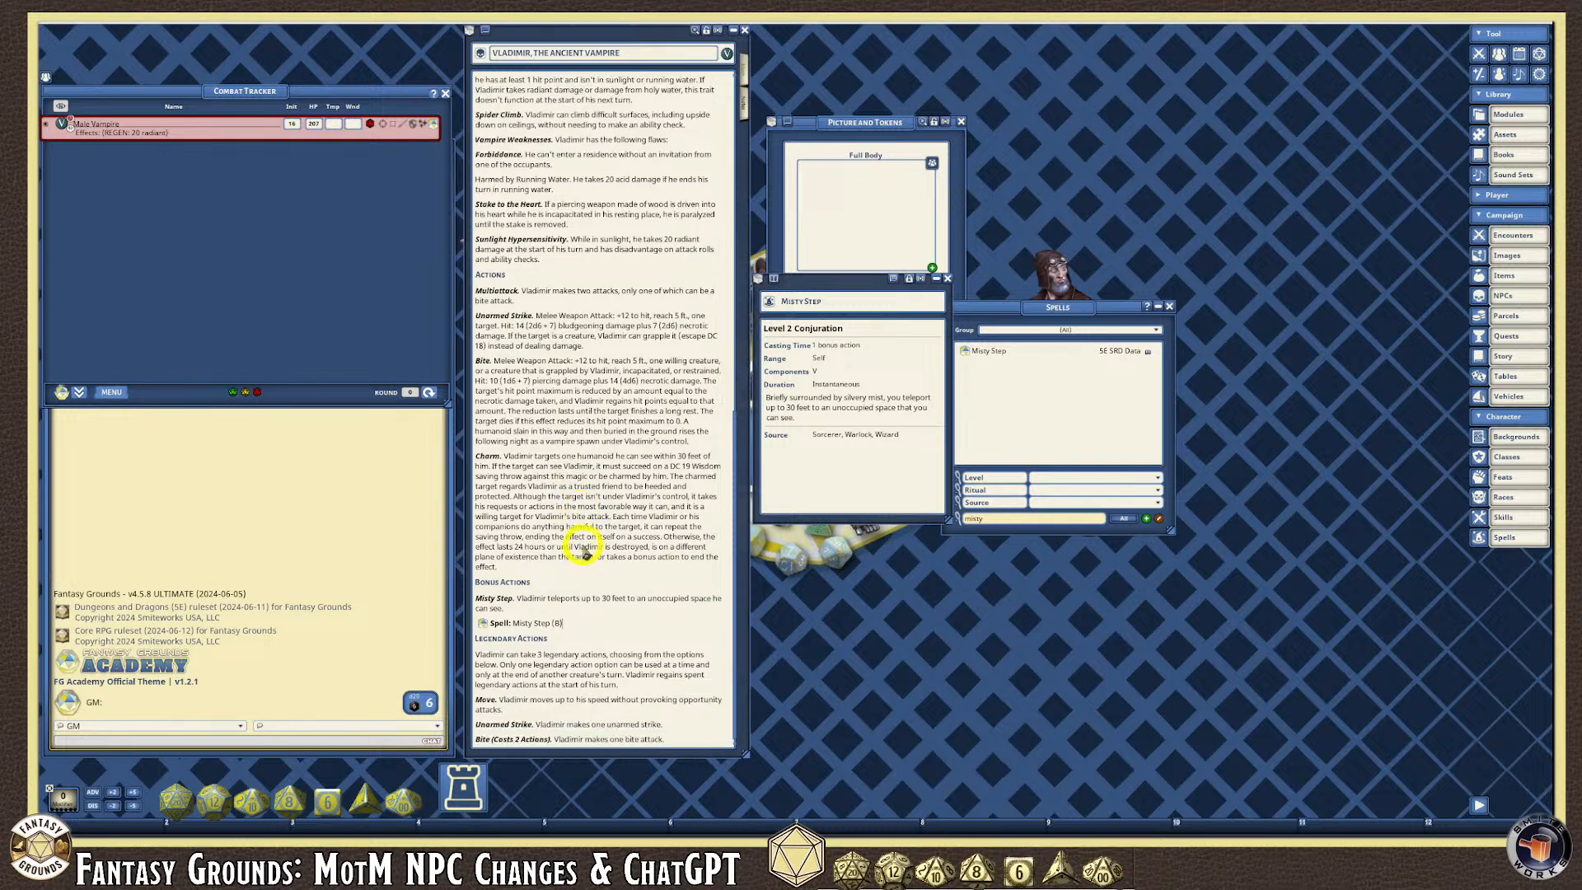